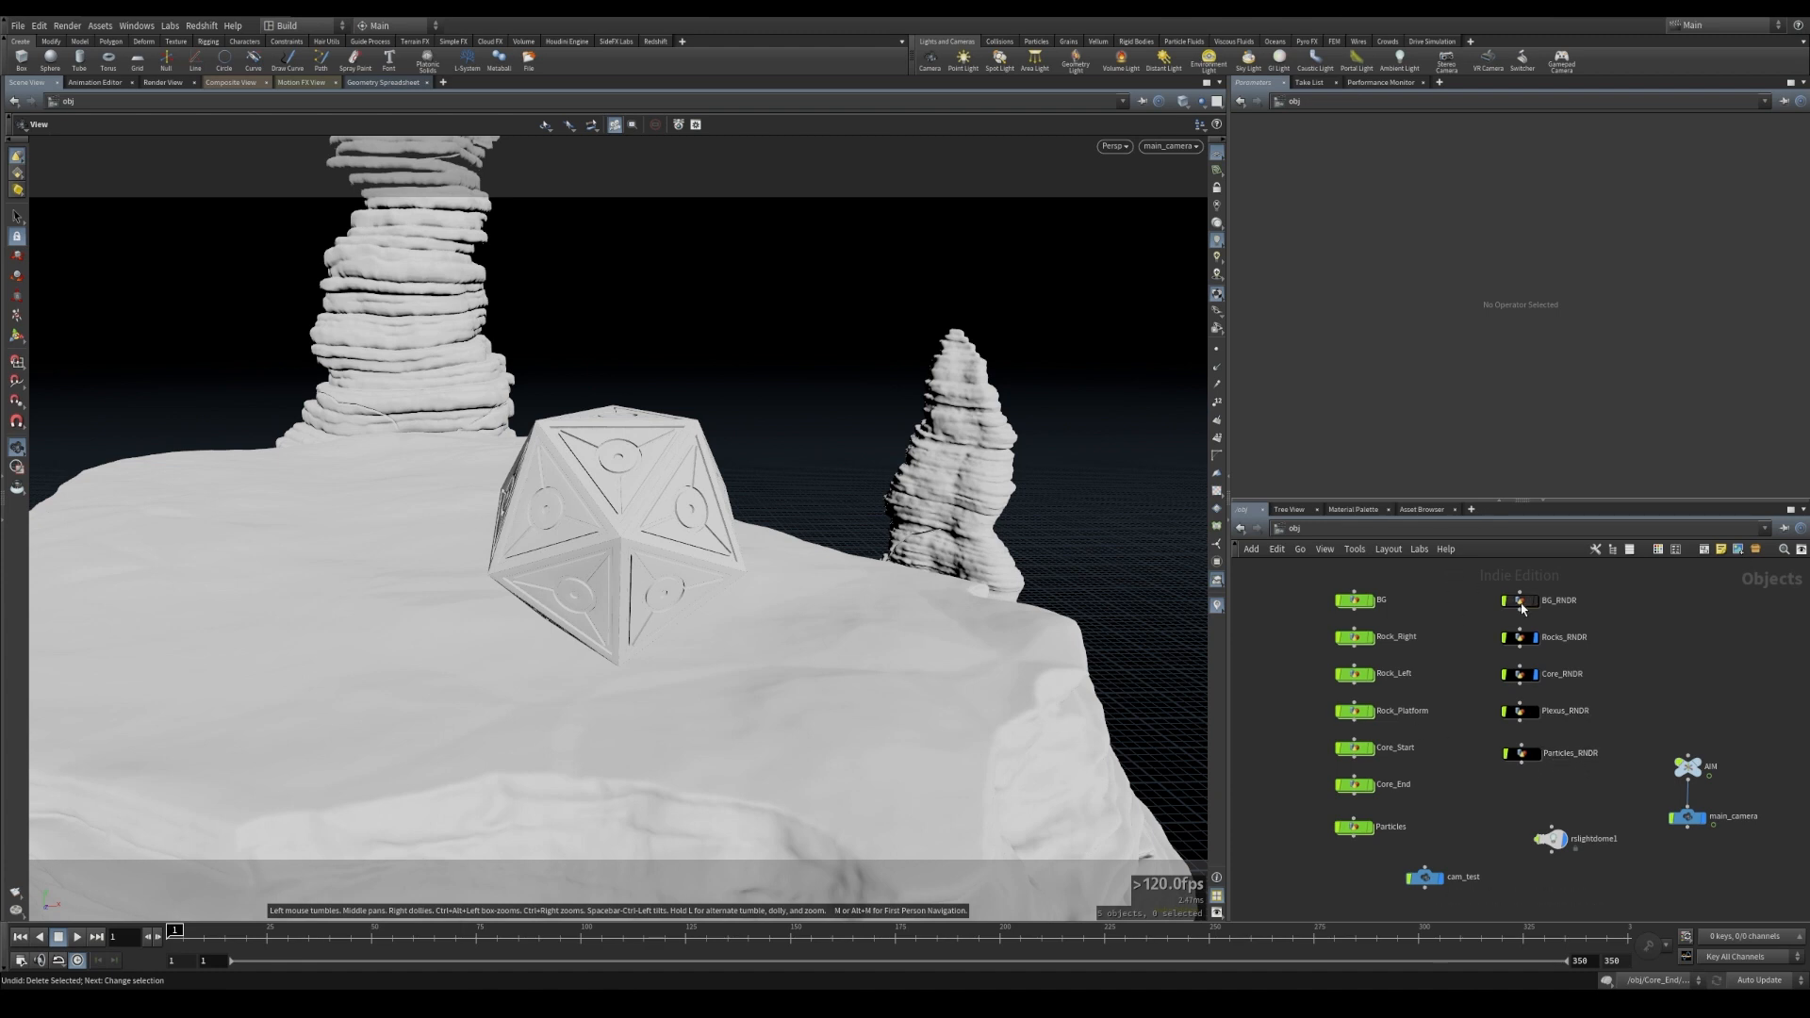
# - Preview the scene lit by the rslightdome1 dome light in the Redshift render view and put the render window away
pyautogui.click(1551, 838)
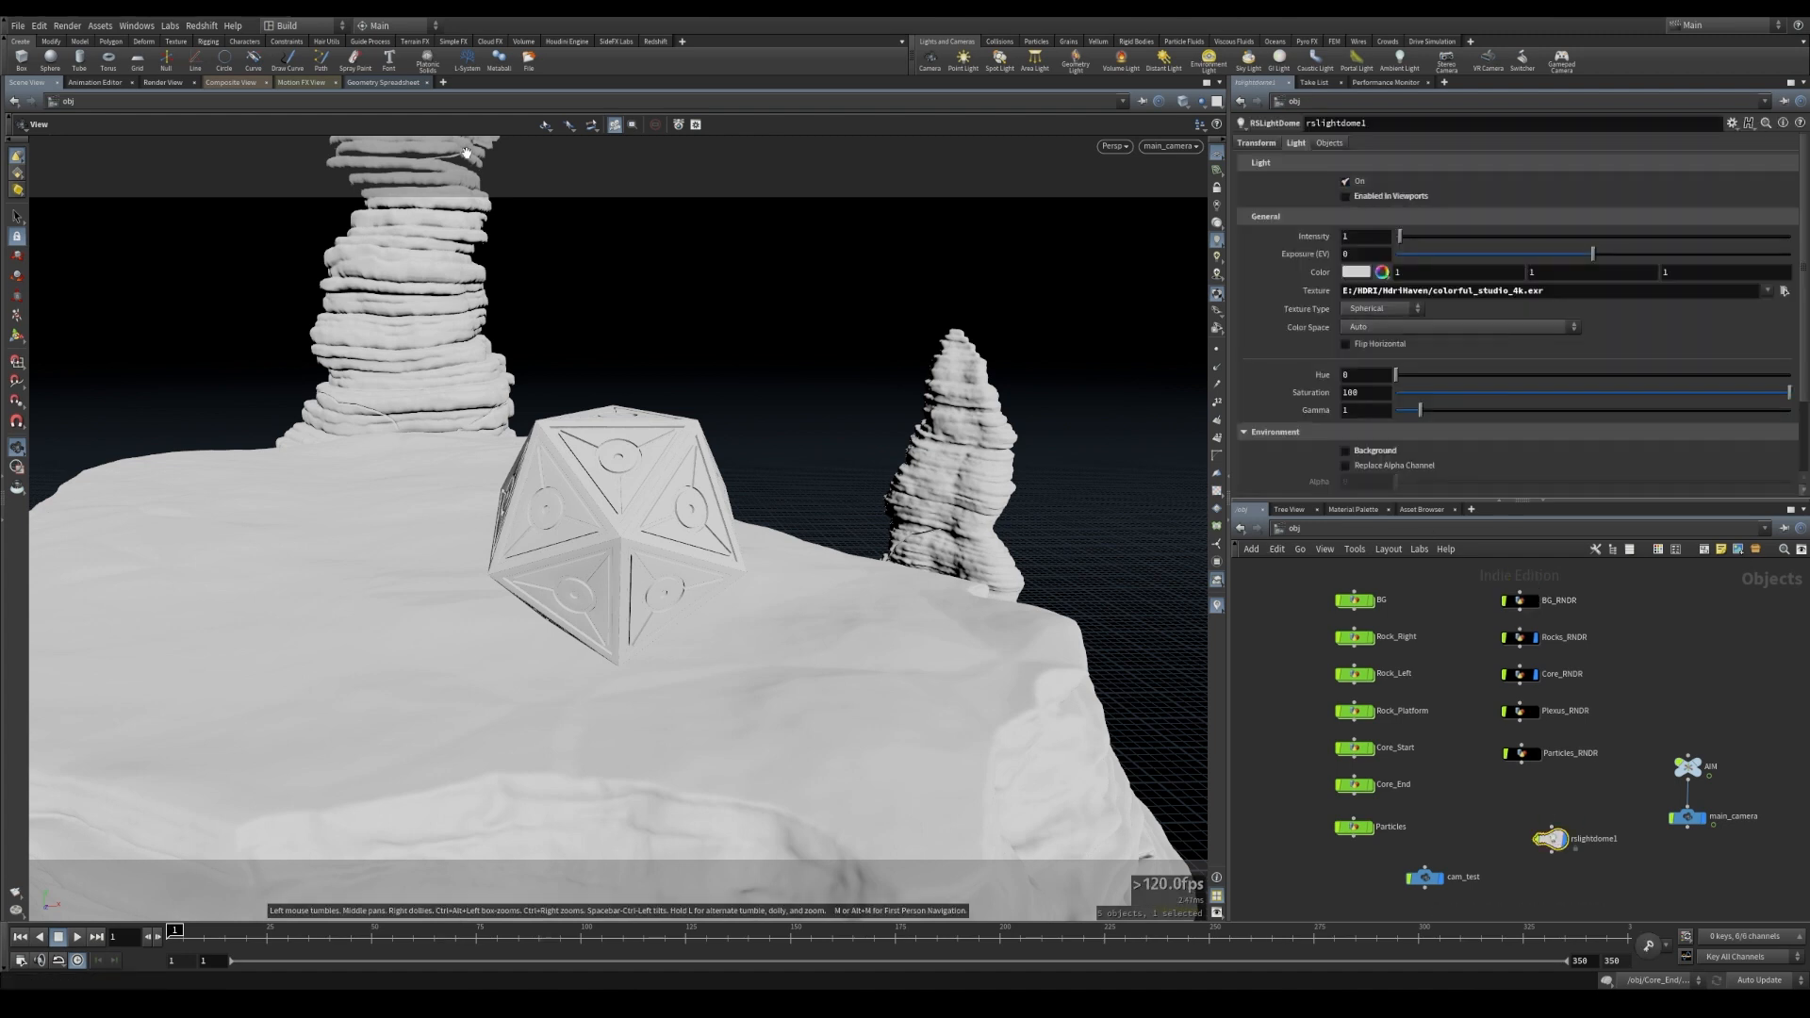
pyautogui.click(202, 25)
pyautogui.click(206, 84)
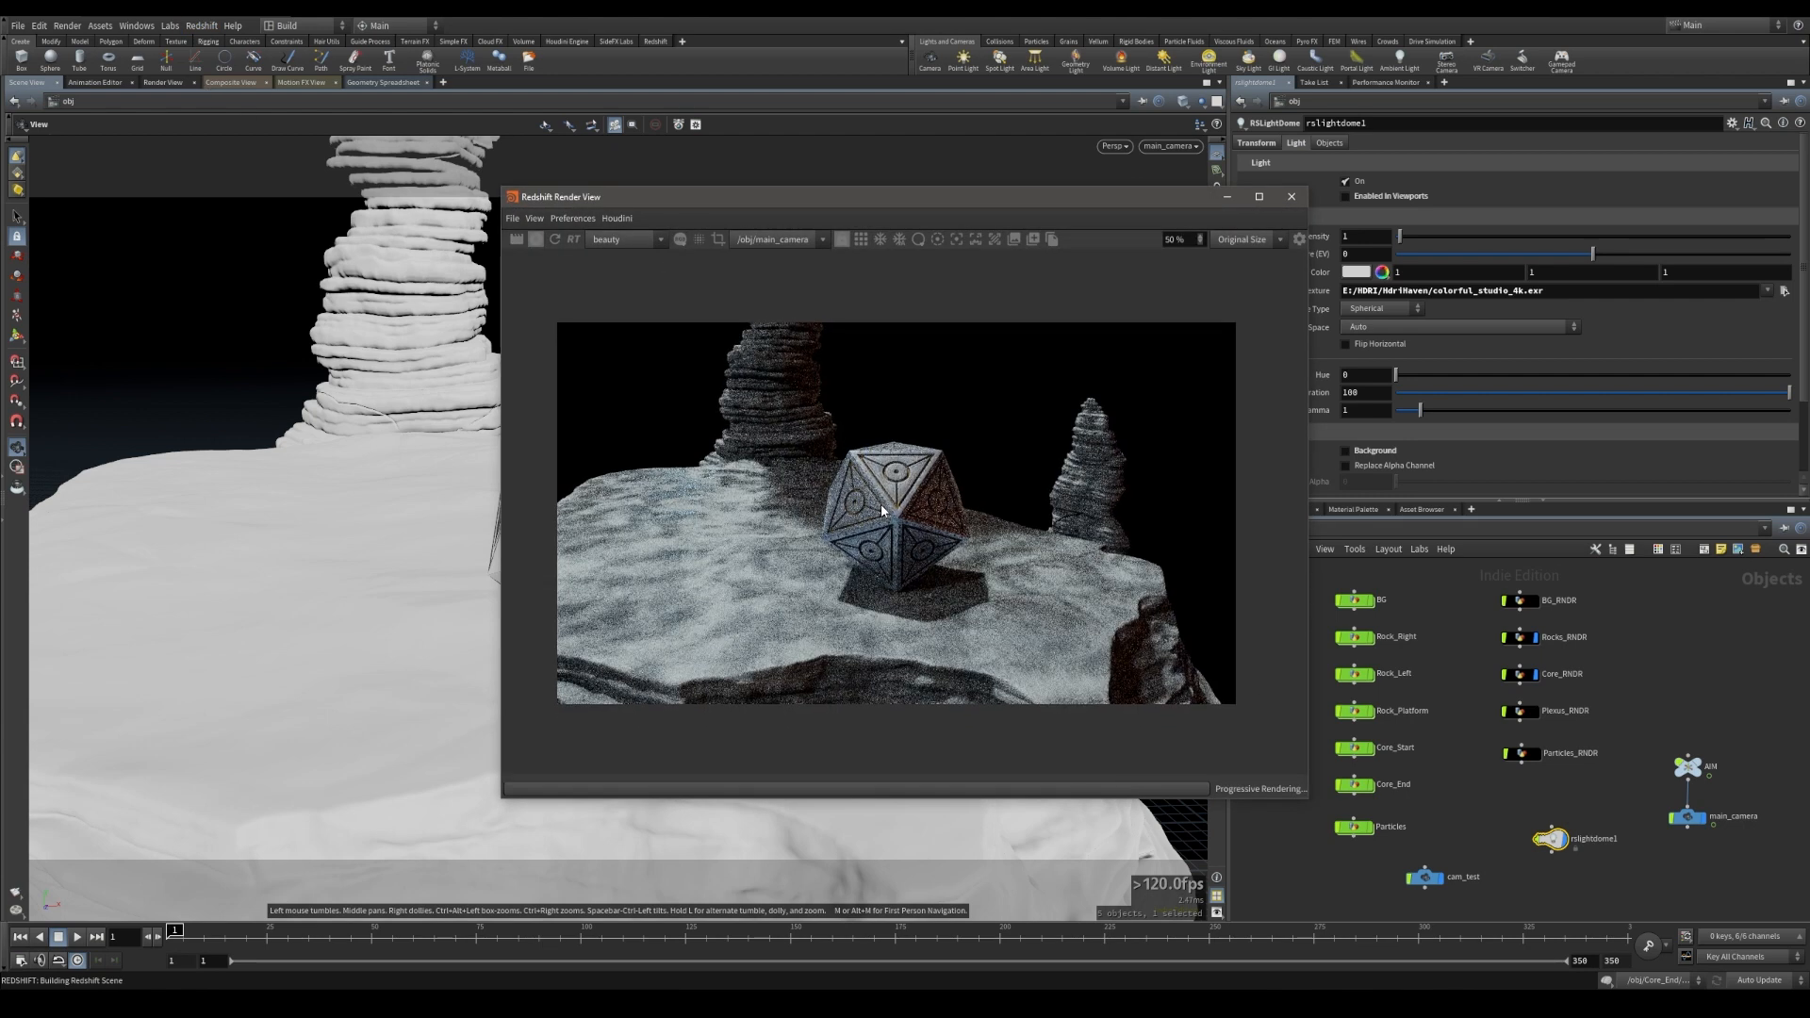
pyautogui.moveTo(831, 200); pyautogui.dragTo(610, 168)
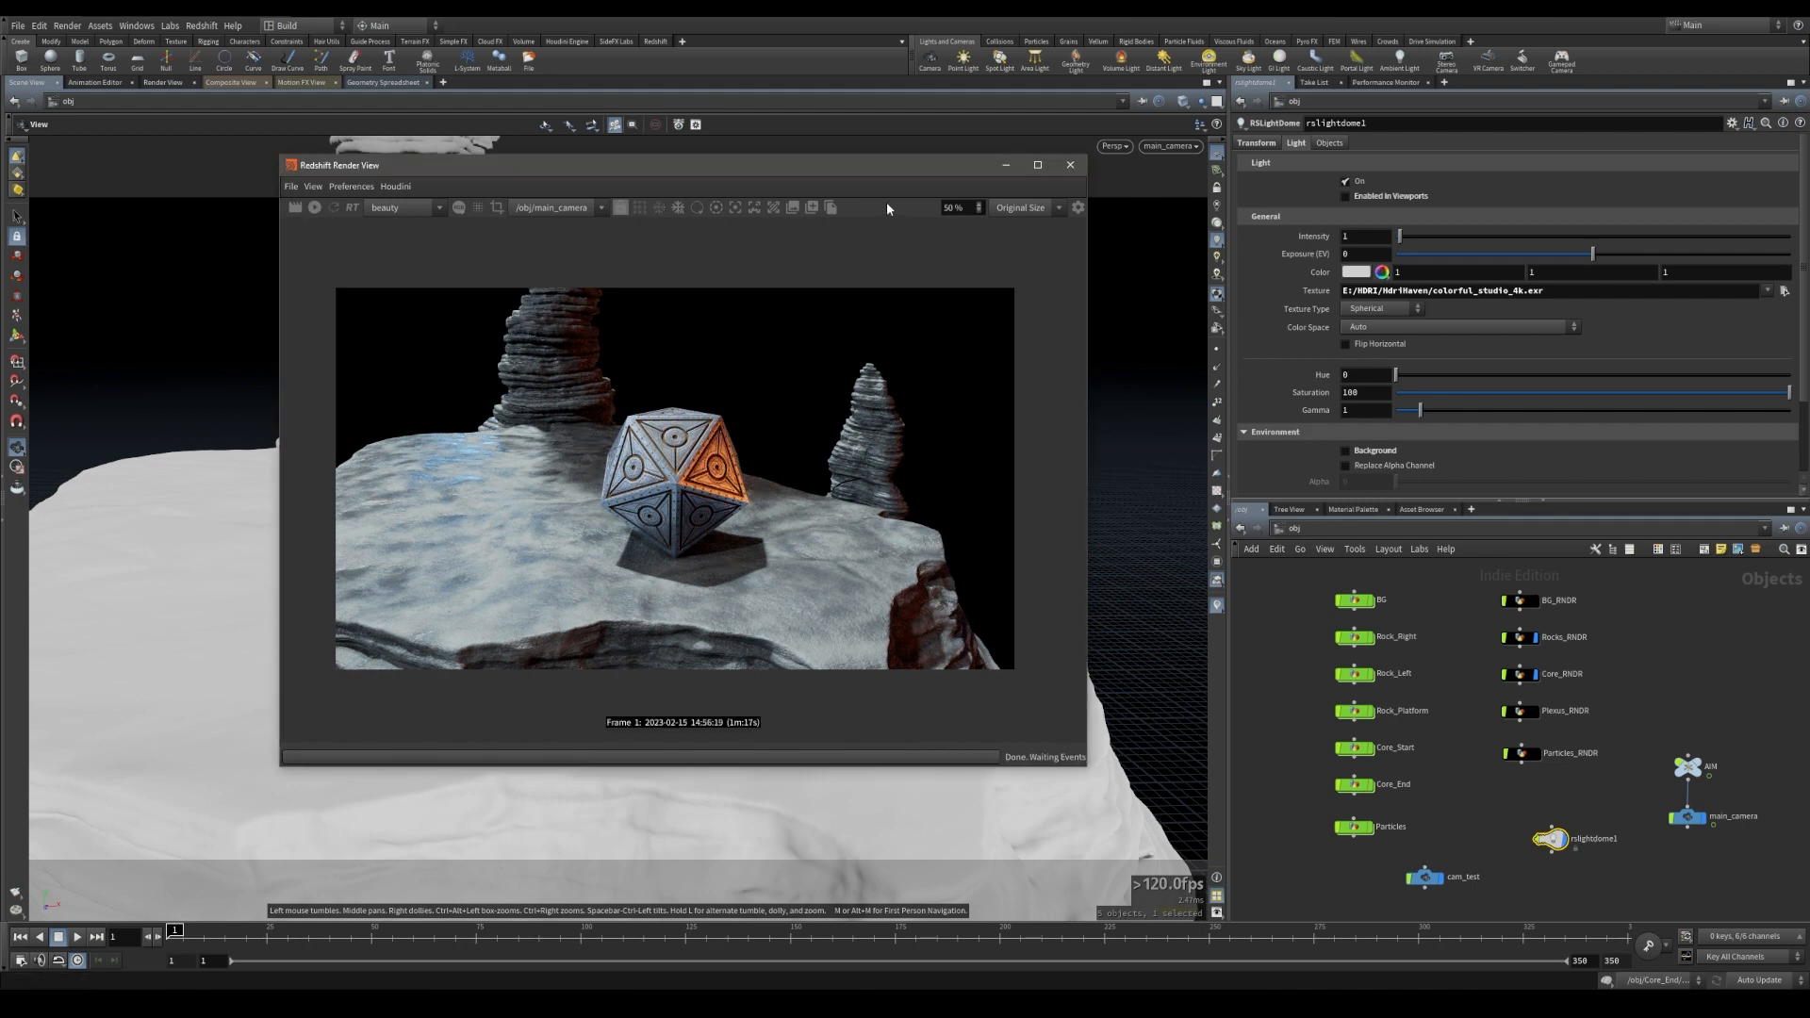
pyautogui.click(1004, 167)
# - Delete the rslightdome1 dome light and add a Redshift light named main to the object network
pyautogui.moveTo(1479, 815); pyautogui.dragTo(1546, 869)
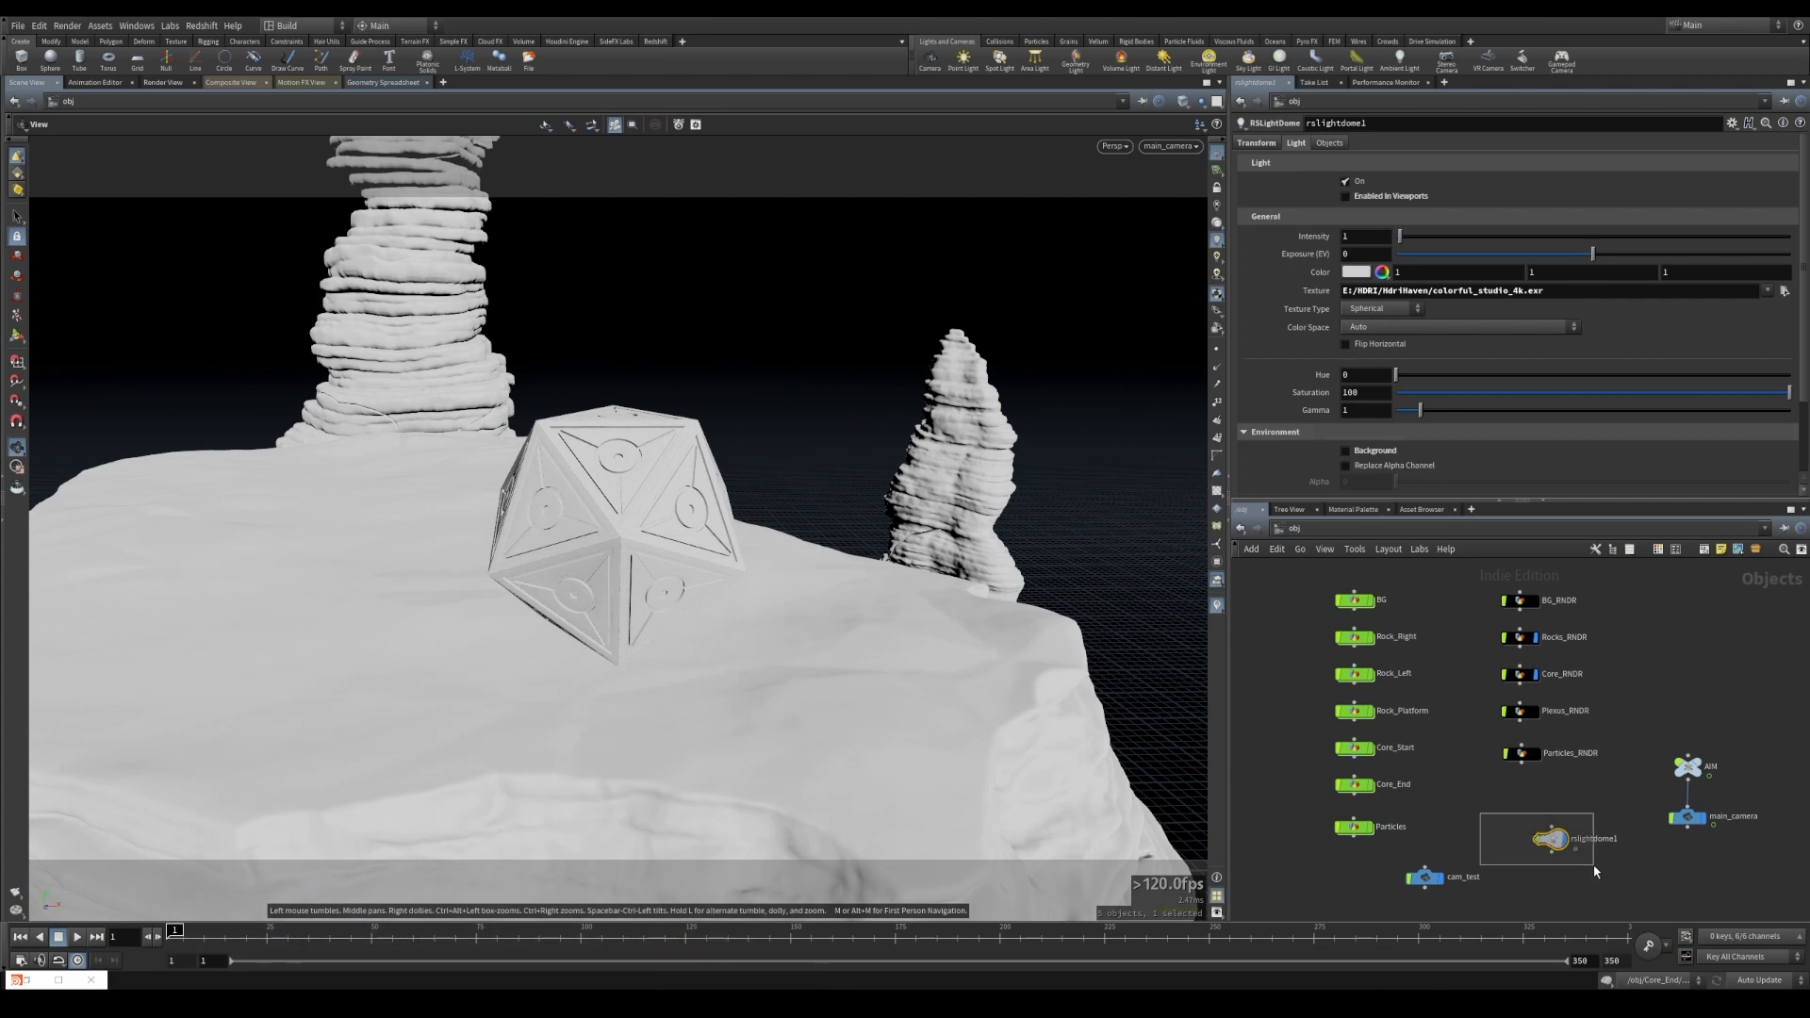
pyautogui.press('Delete')
pyautogui.moveTo(1596, 871); pyautogui.dragTo(1679, 730, button='middle')
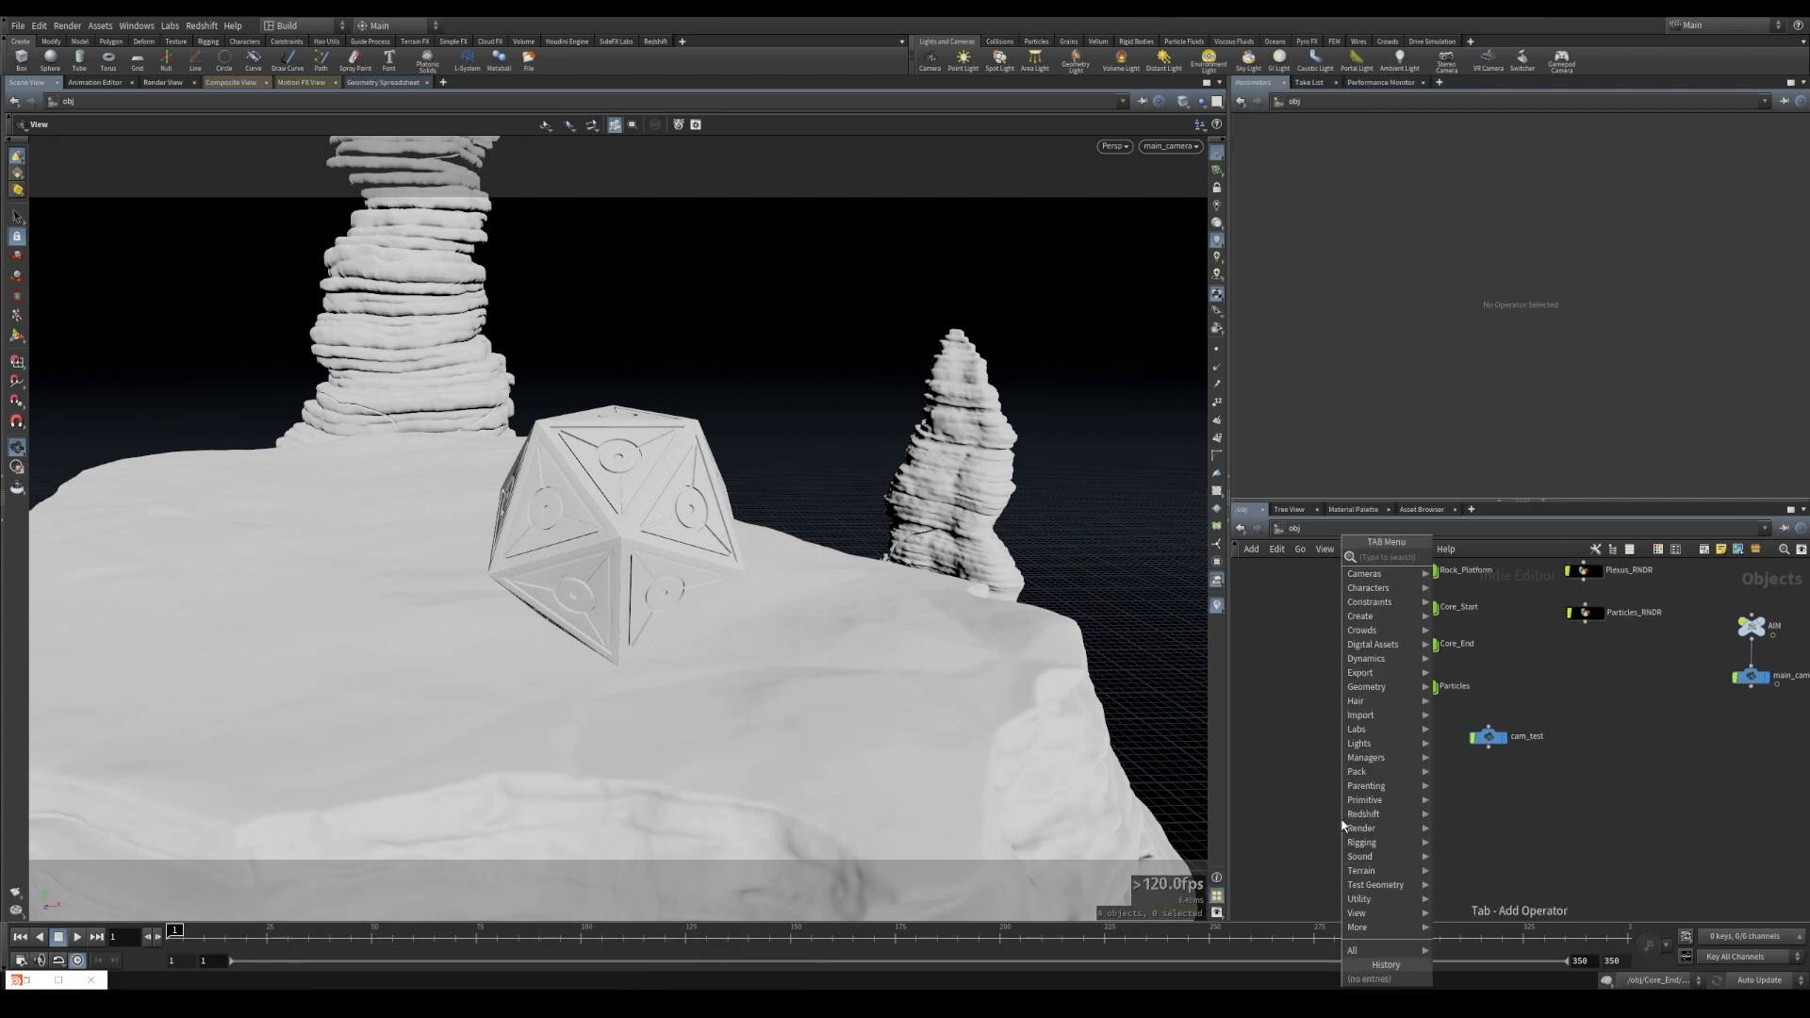
pyautogui.press('Tab')
pyautogui.write('rs')
pyautogui.click(1466, 556)
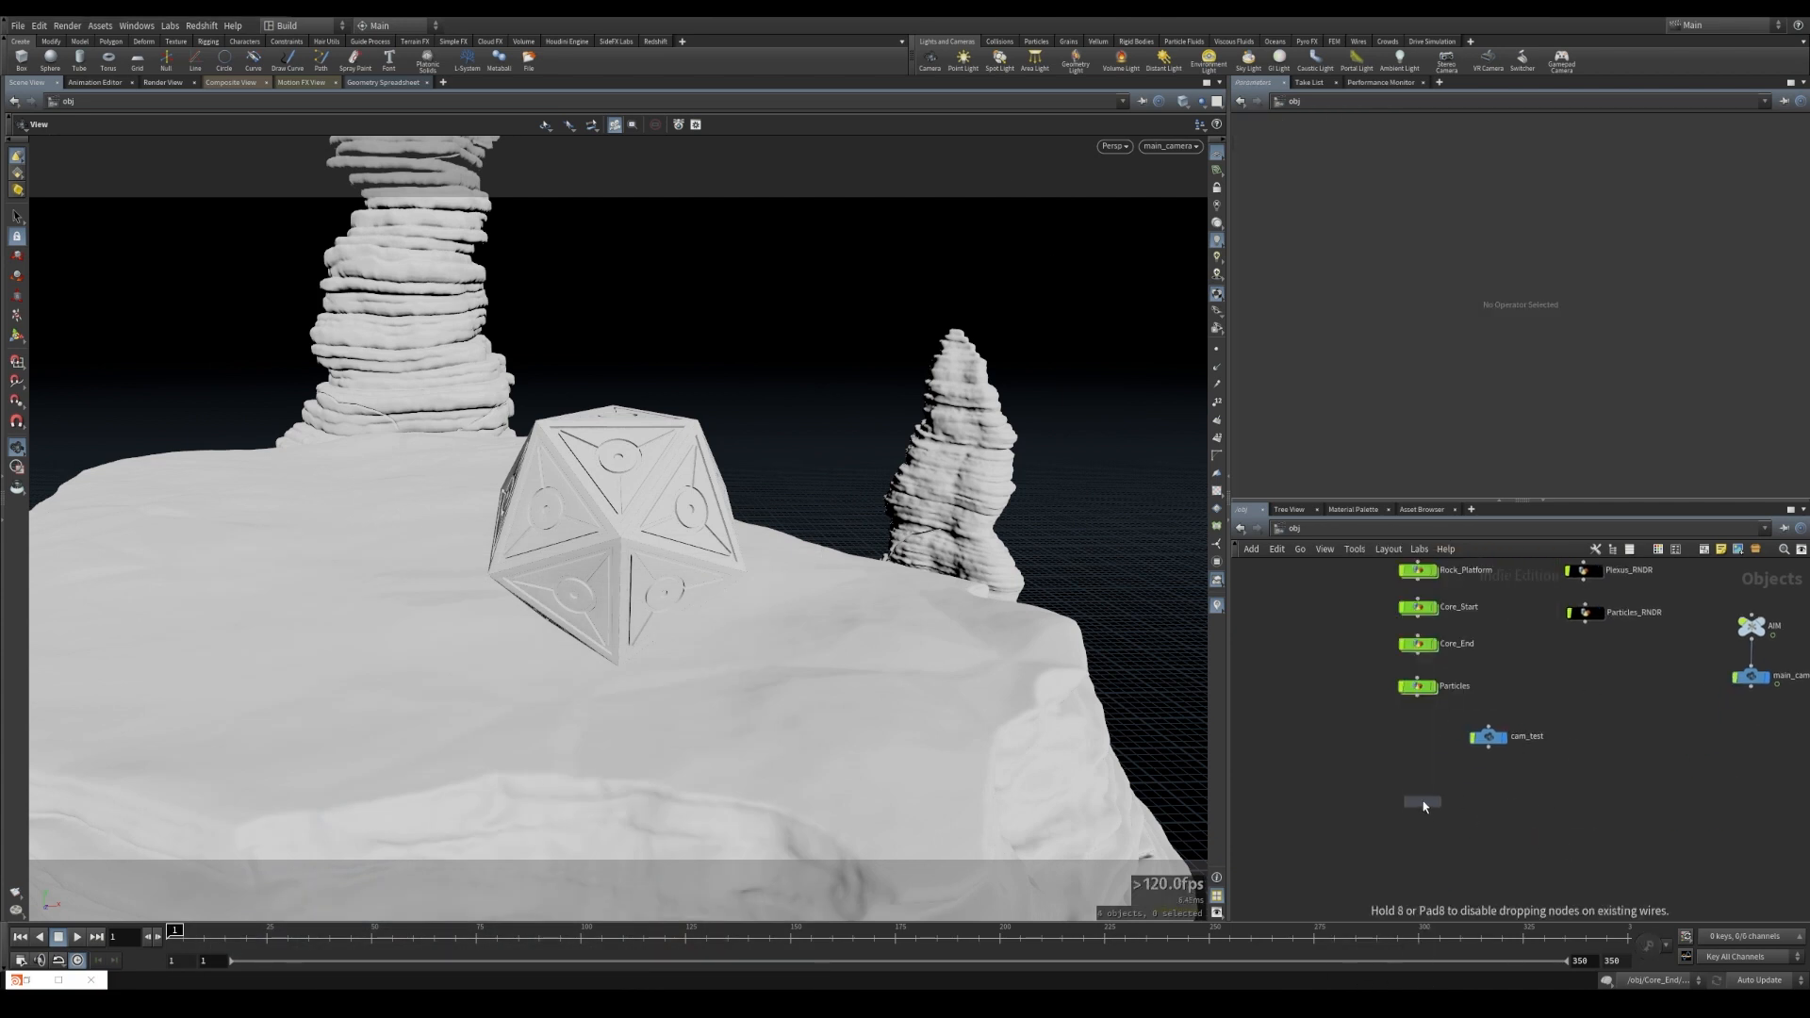
pyautogui.click(1426, 779)
pyautogui.doubleClick(1448, 788)
pyautogui.write('main')
pyautogui.press('Return')
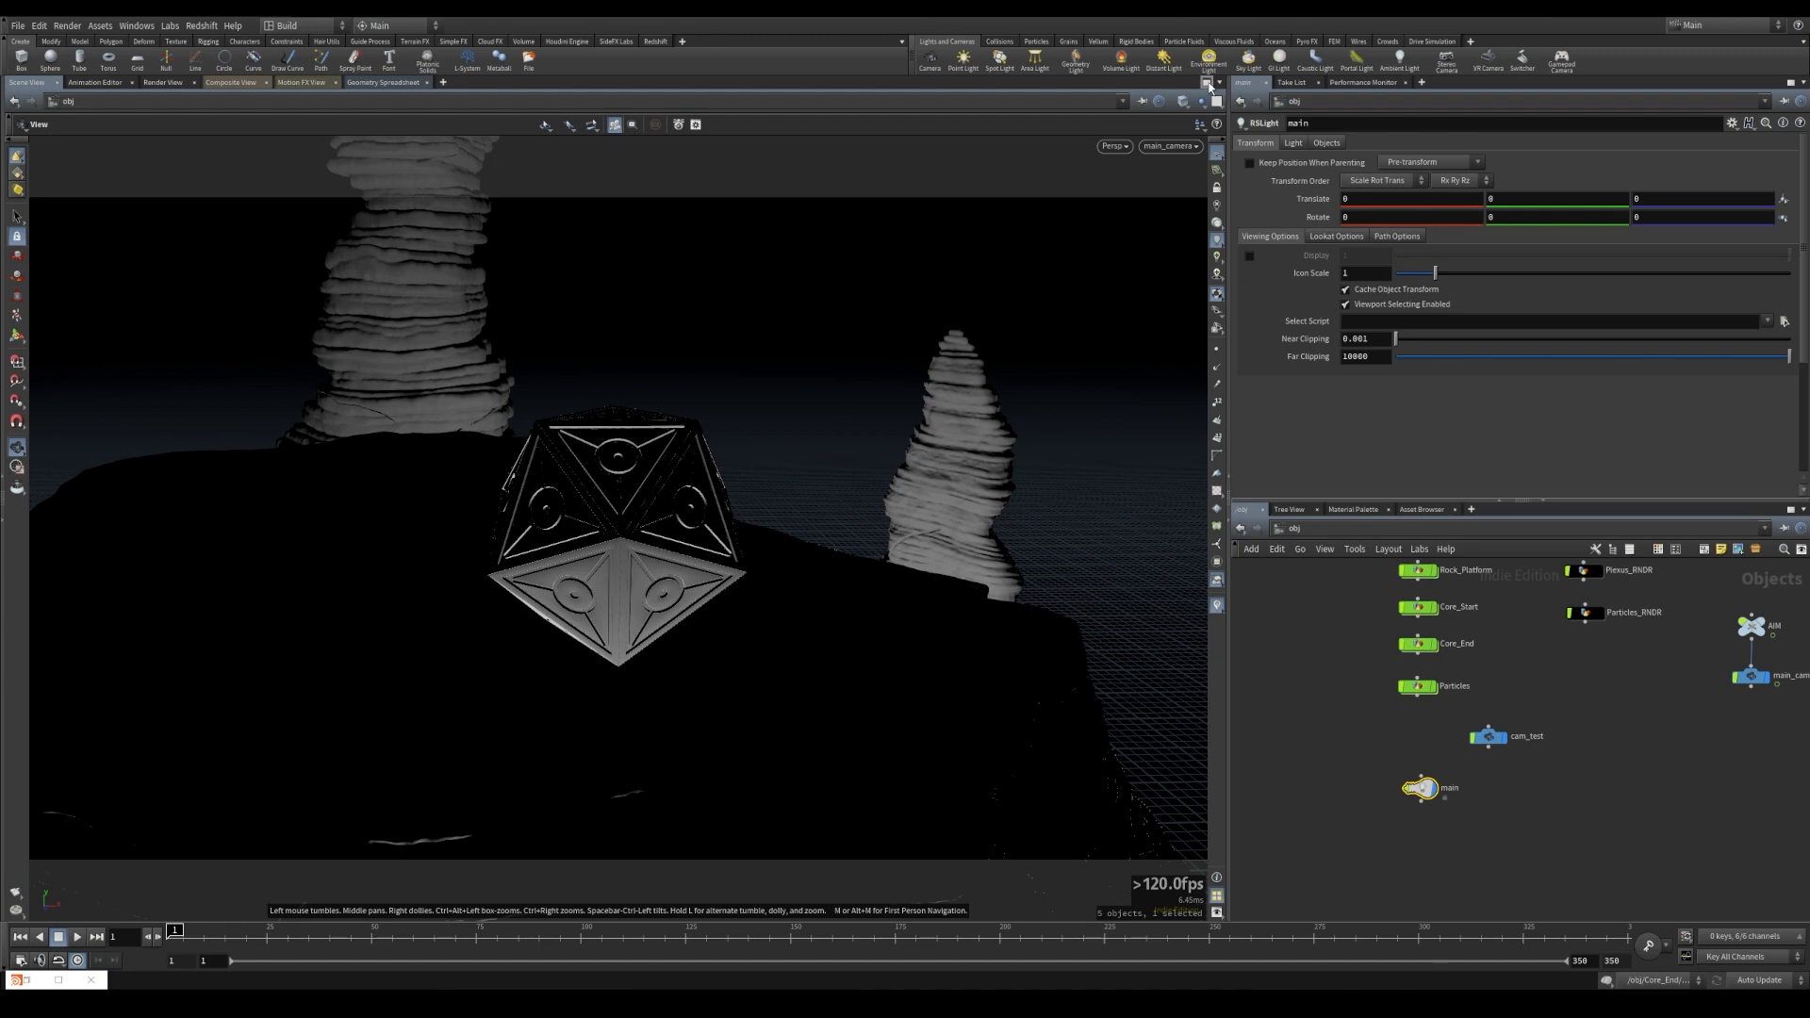
# - Split the scene view into two side-by-side panes and raise the main light above the rock platform
pyautogui.click(1218, 83)
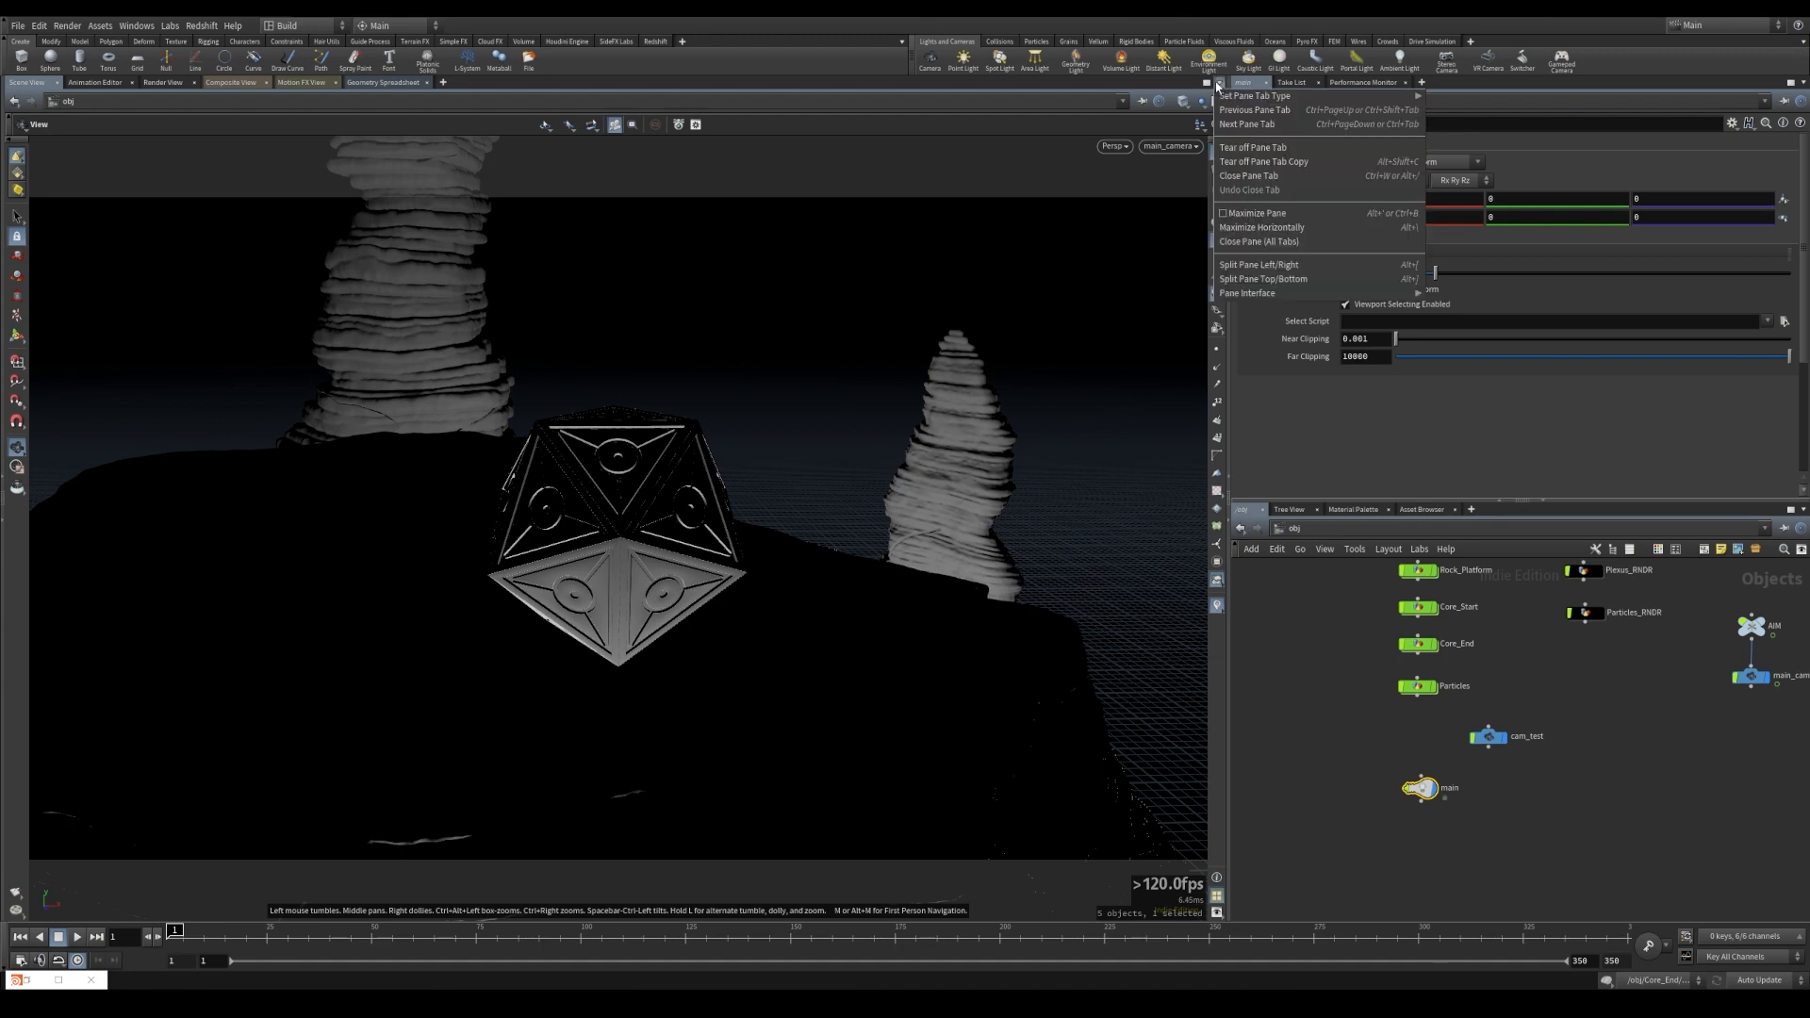
pyautogui.click(1244, 267)
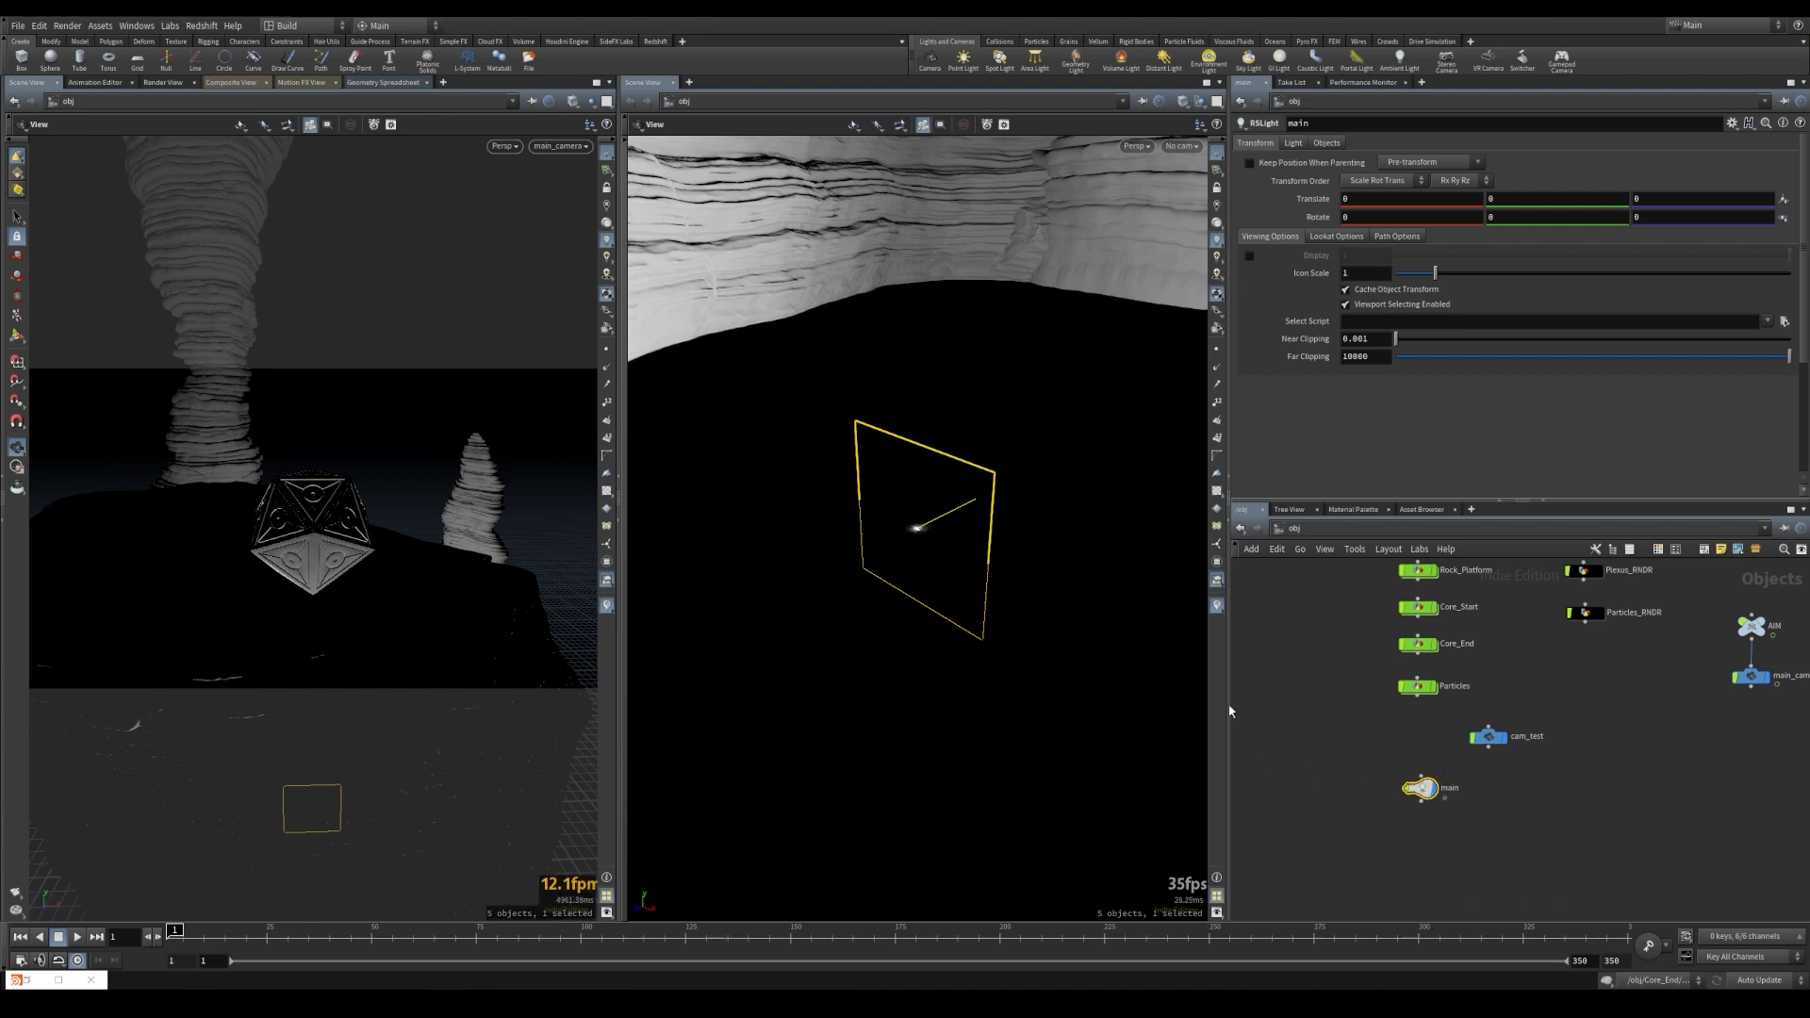
pyautogui.scroll(-5, 764, 526)
pyautogui.moveTo(764, 525); pyautogui.dragTo(1172, 517)
pyautogui.scroll(-4, 1147, 511)
pyautogui.moveTo(1084, 724); pyautogui.dragTo(1115, 732)
pyautogui.press('Return')
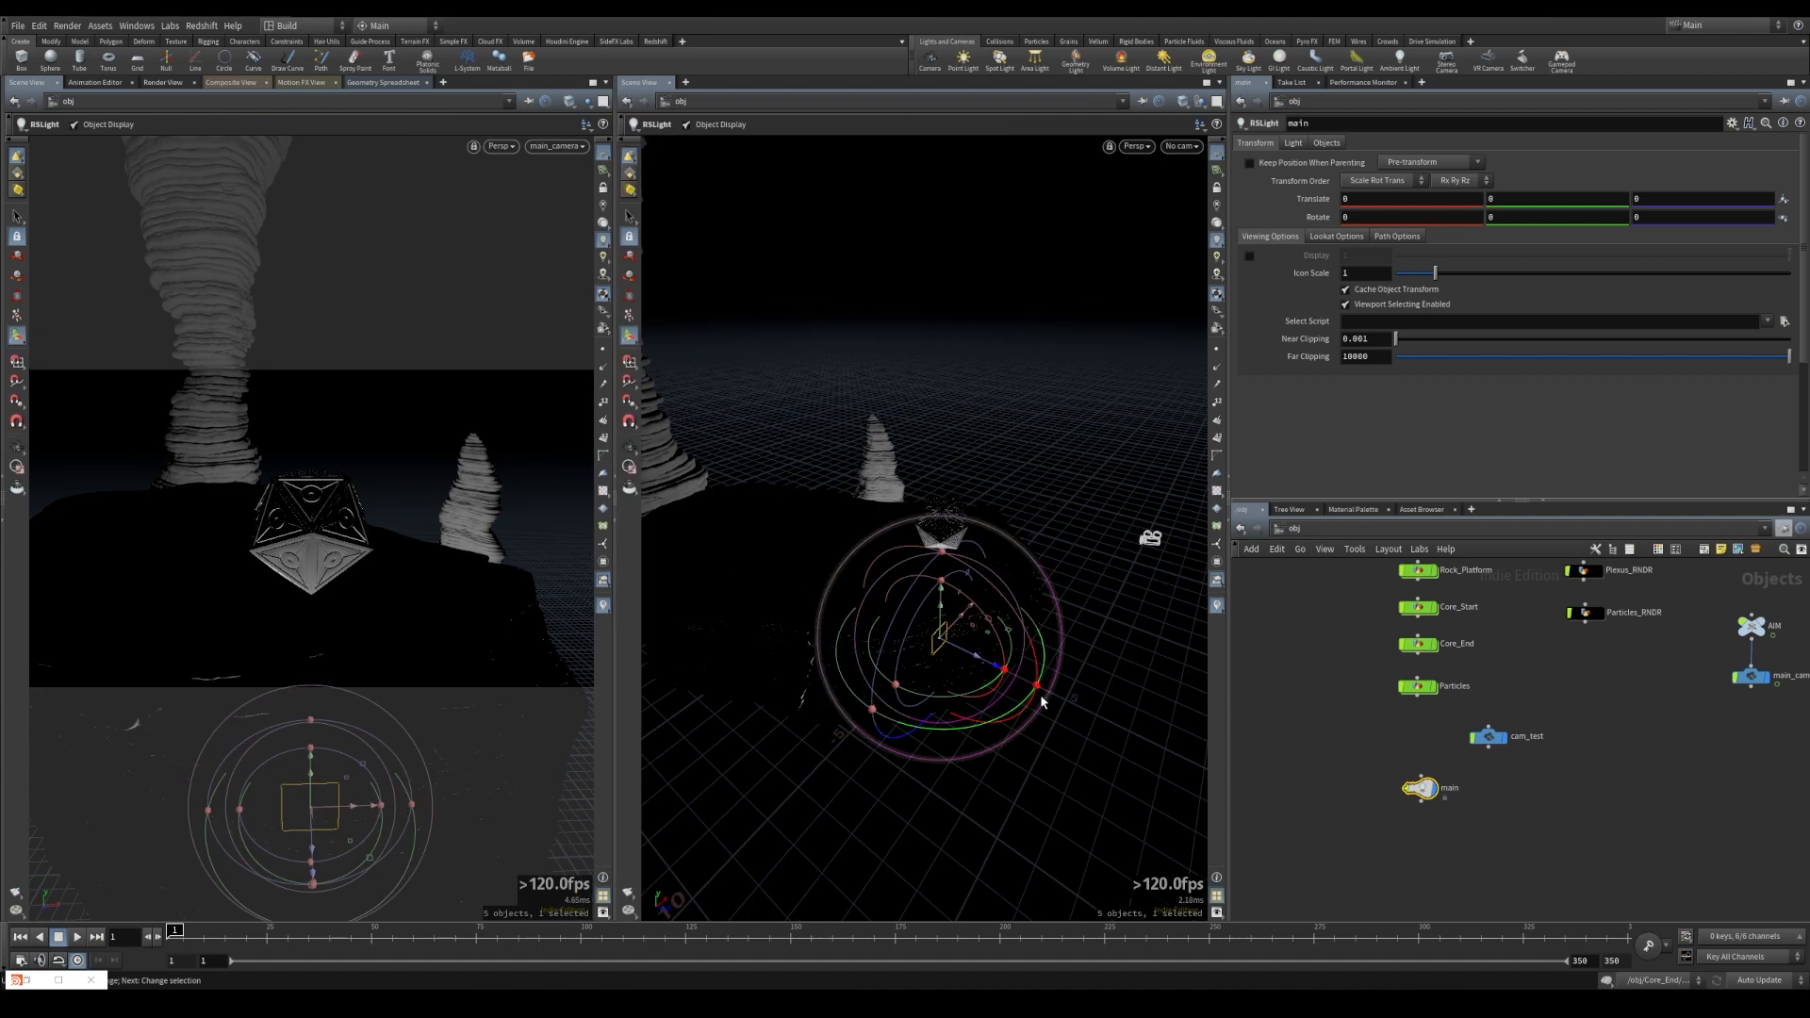
pyautogui.moveTo(974, 627); pyautogui.dragTo(1086, 415)
# - Look through the main light in the second viewport, lock the view to it and aim it down at the core from above
pyautogui.click(1182, 146)
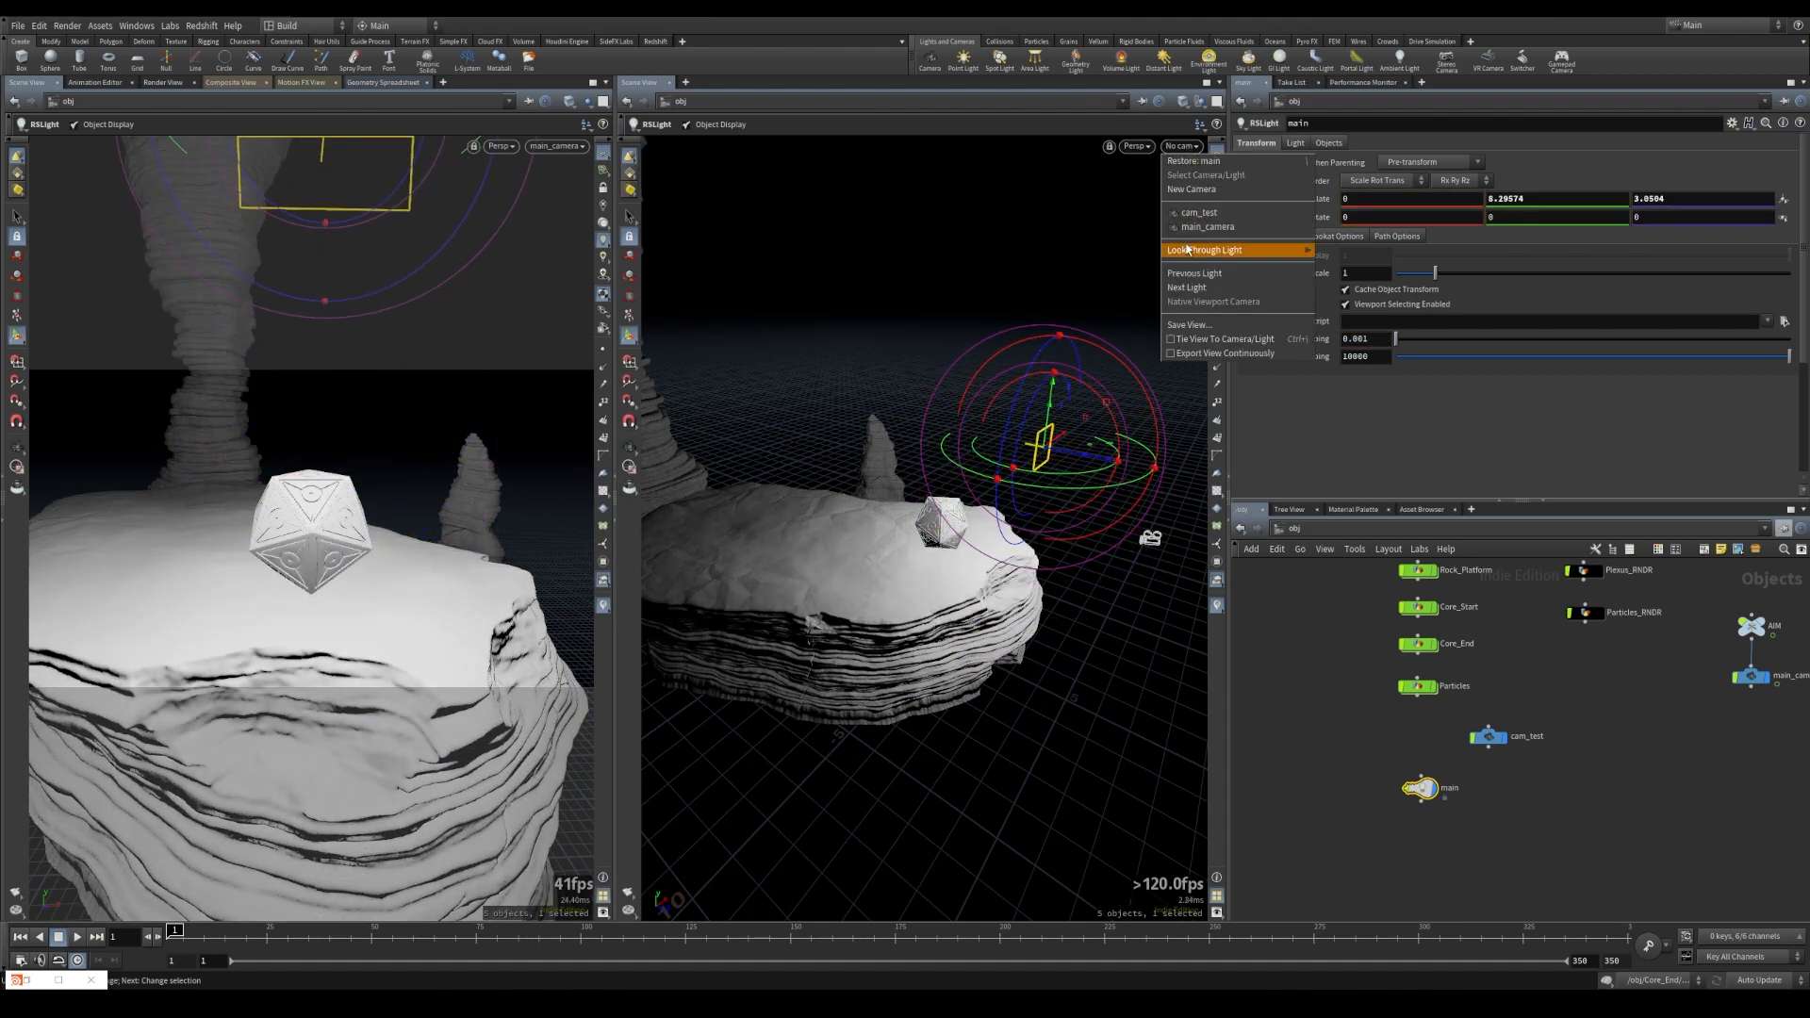
pyautogui.moveTo(1181, 253)
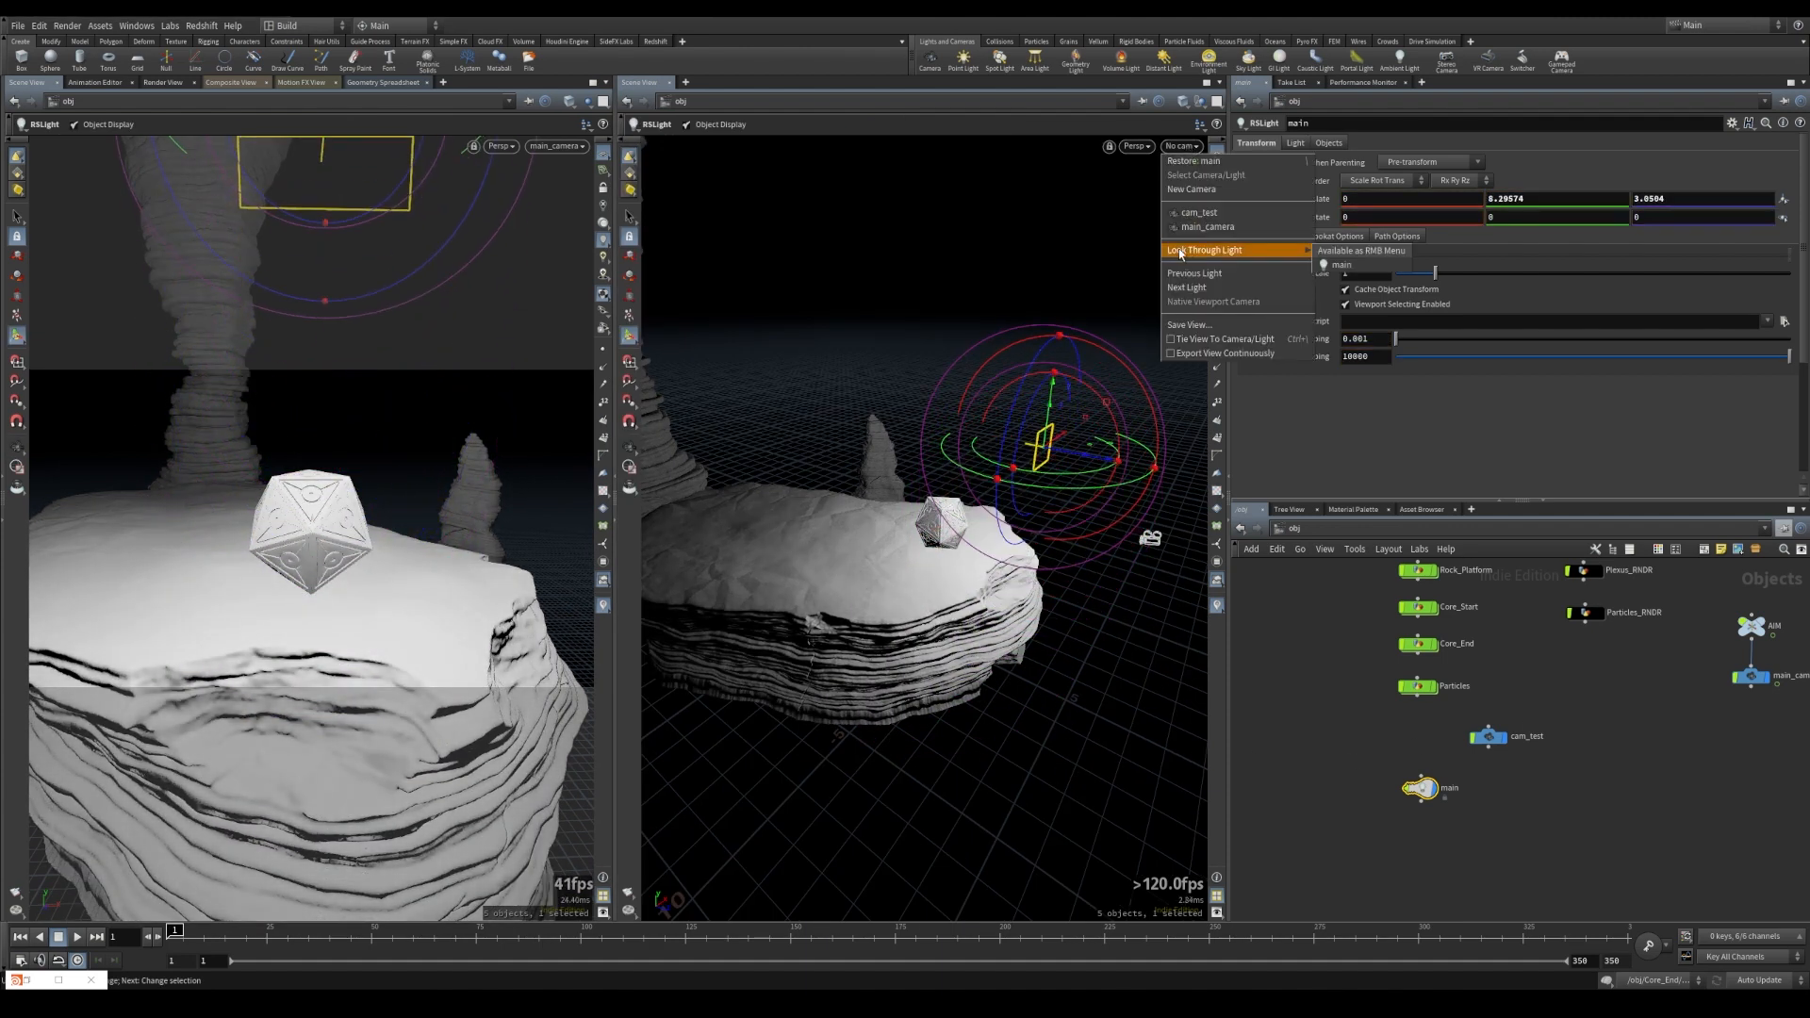
pyautogui.click(1339, 265)
pyautogui.click(1216, 191)
pyautogui.moveTo(1034, 517); pyautogui.dragTo(1169, 686)
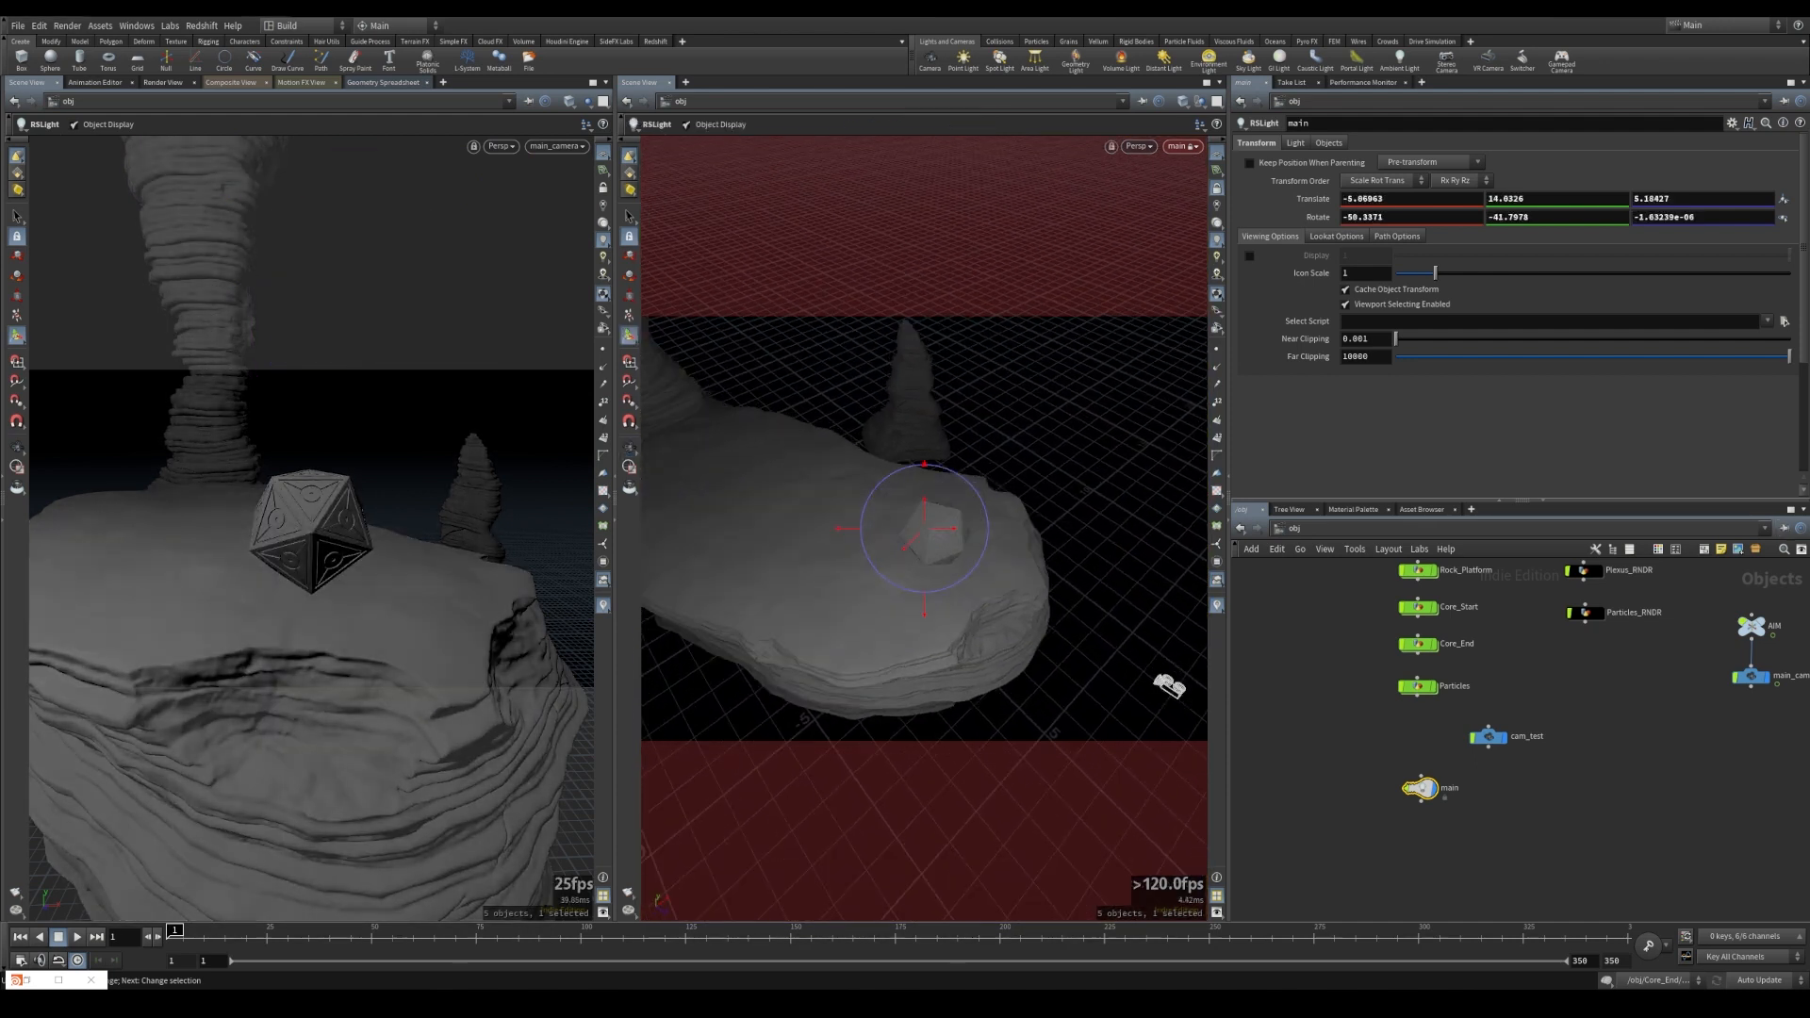
pyautogui.keyDown('alt'); pyautogui.moveTo(1015, 613); pyautogui.dragTo(1009, 616, button='middle'); pyautogui.keyUp('alt')
pyautogui.moveTo(1009, 615); pyautogui.dragTo(1098, 719)
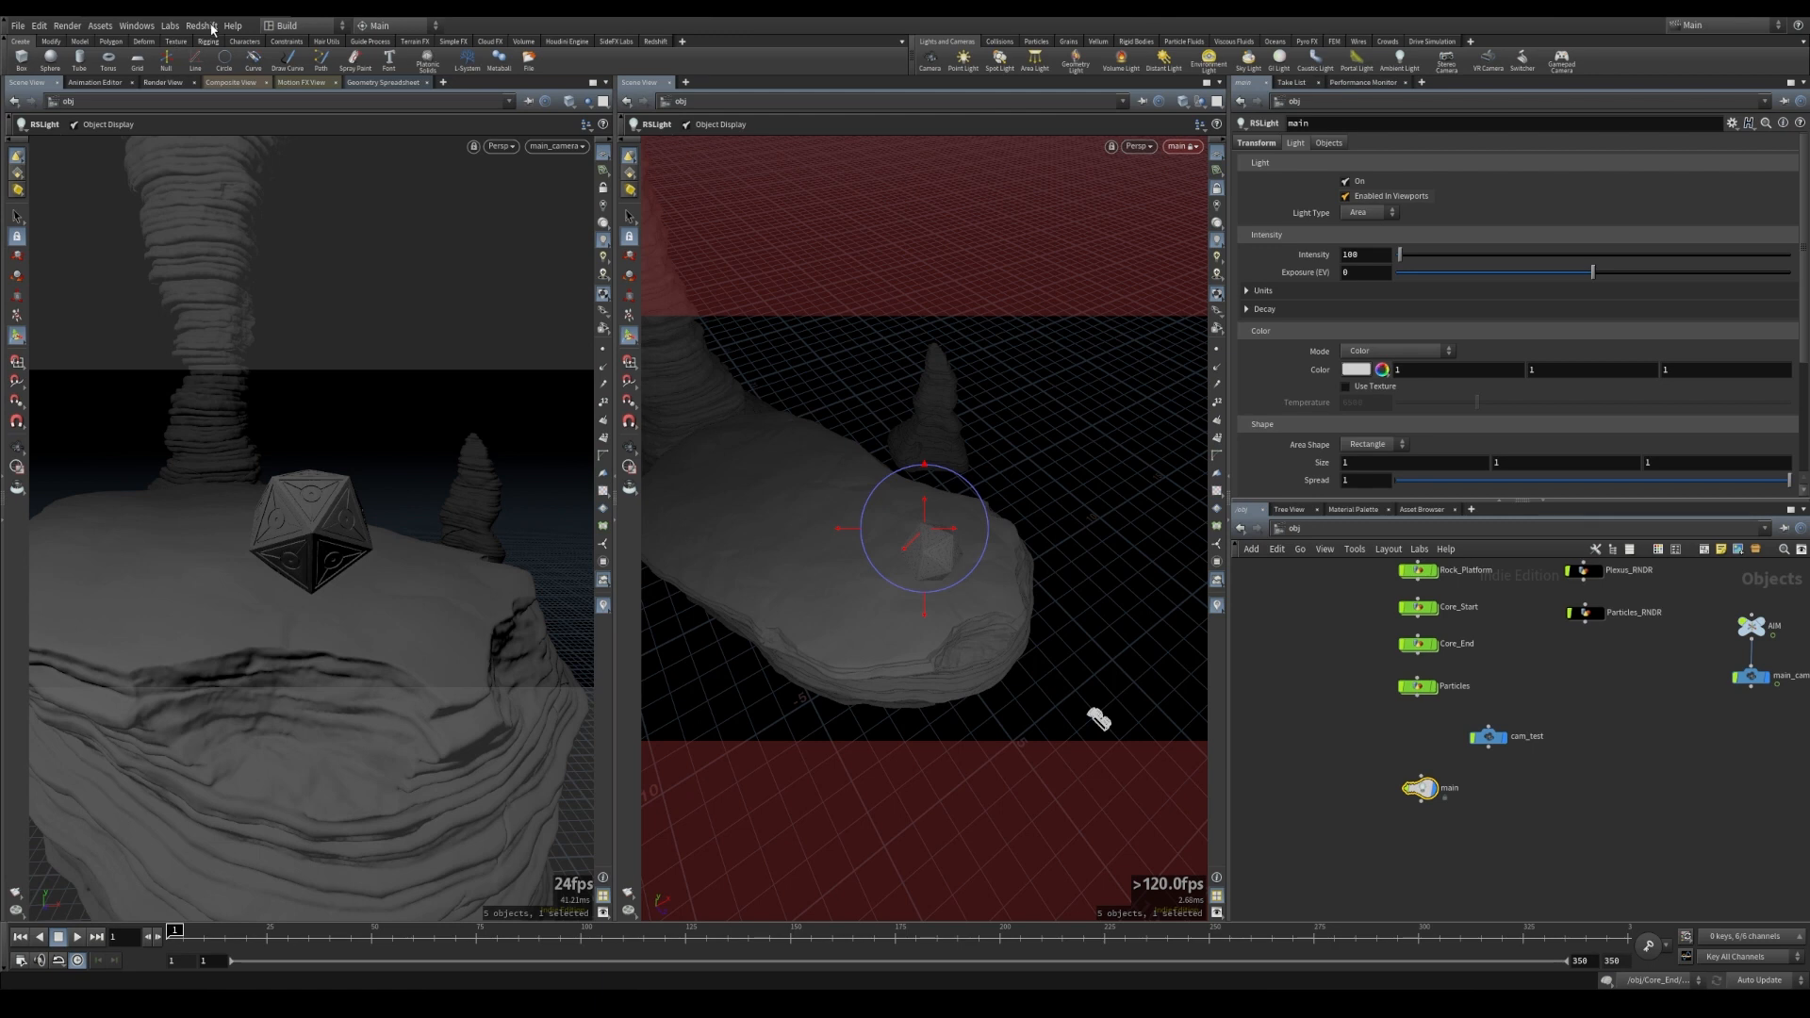
# - Unlock the second viewport from the main light and return it to a free perspective view around the light
pyautogui.click(213, 29)
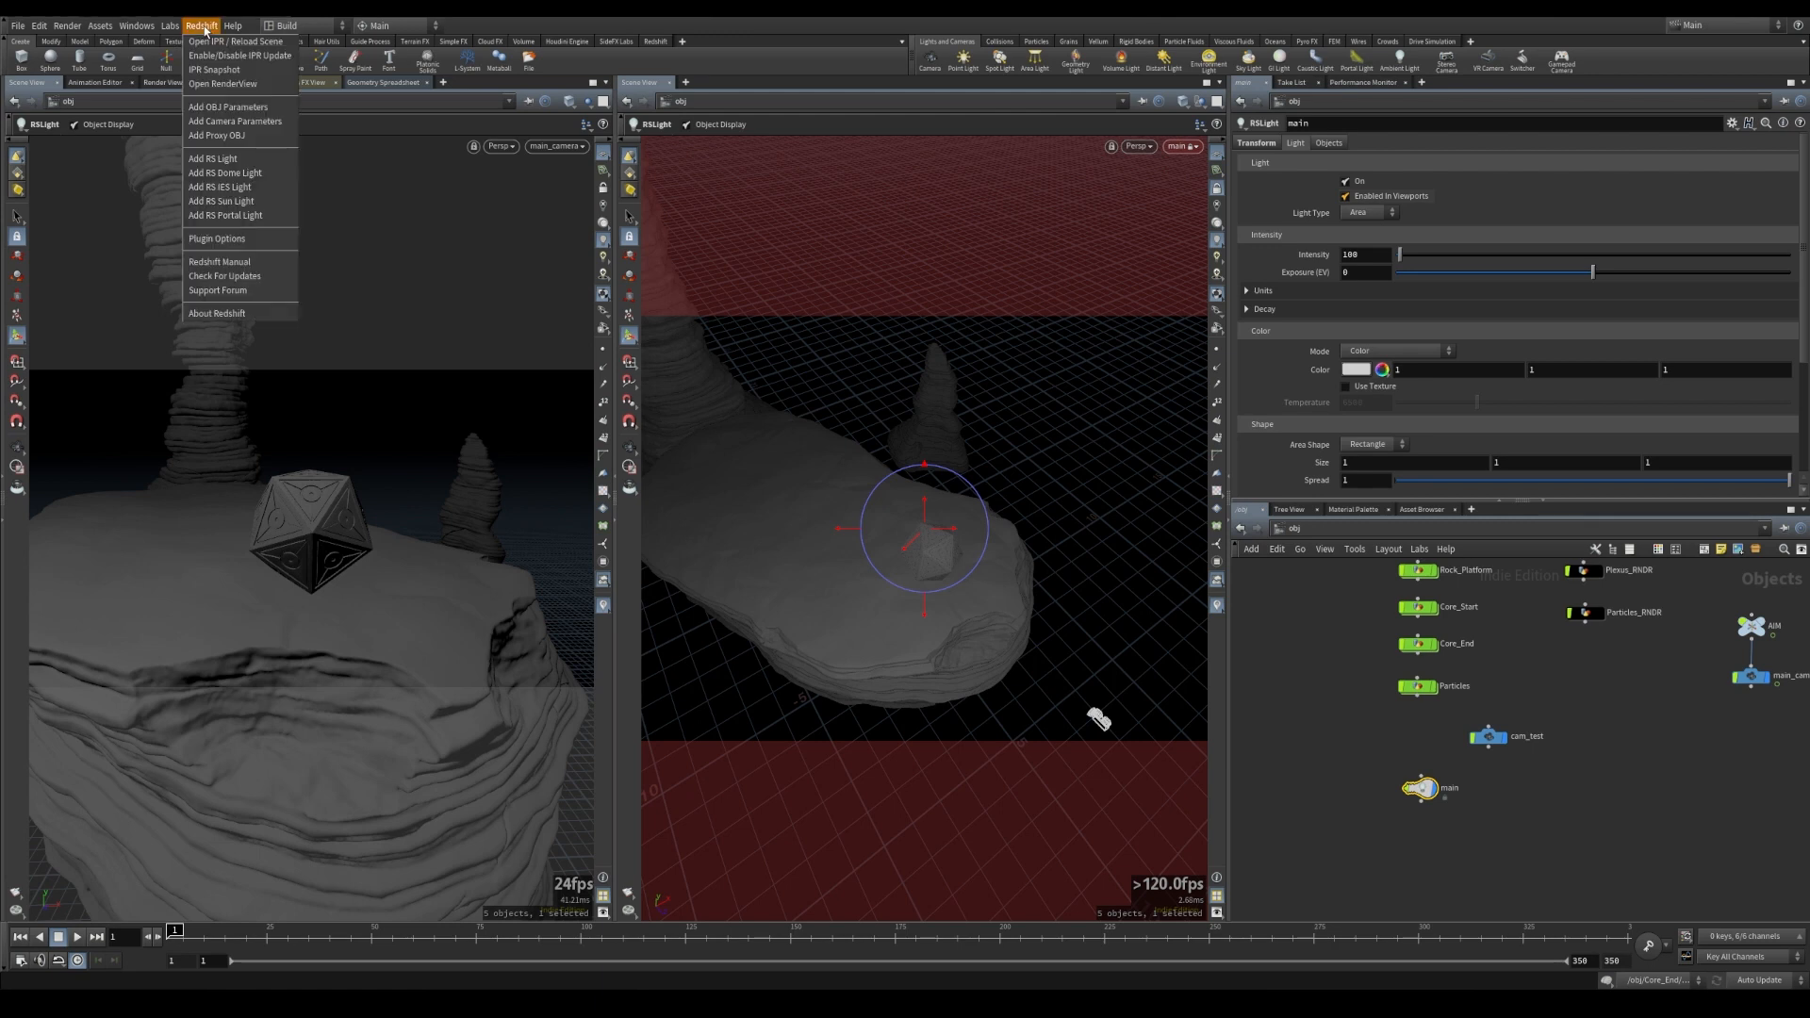
pyautogui.click(199, 29)
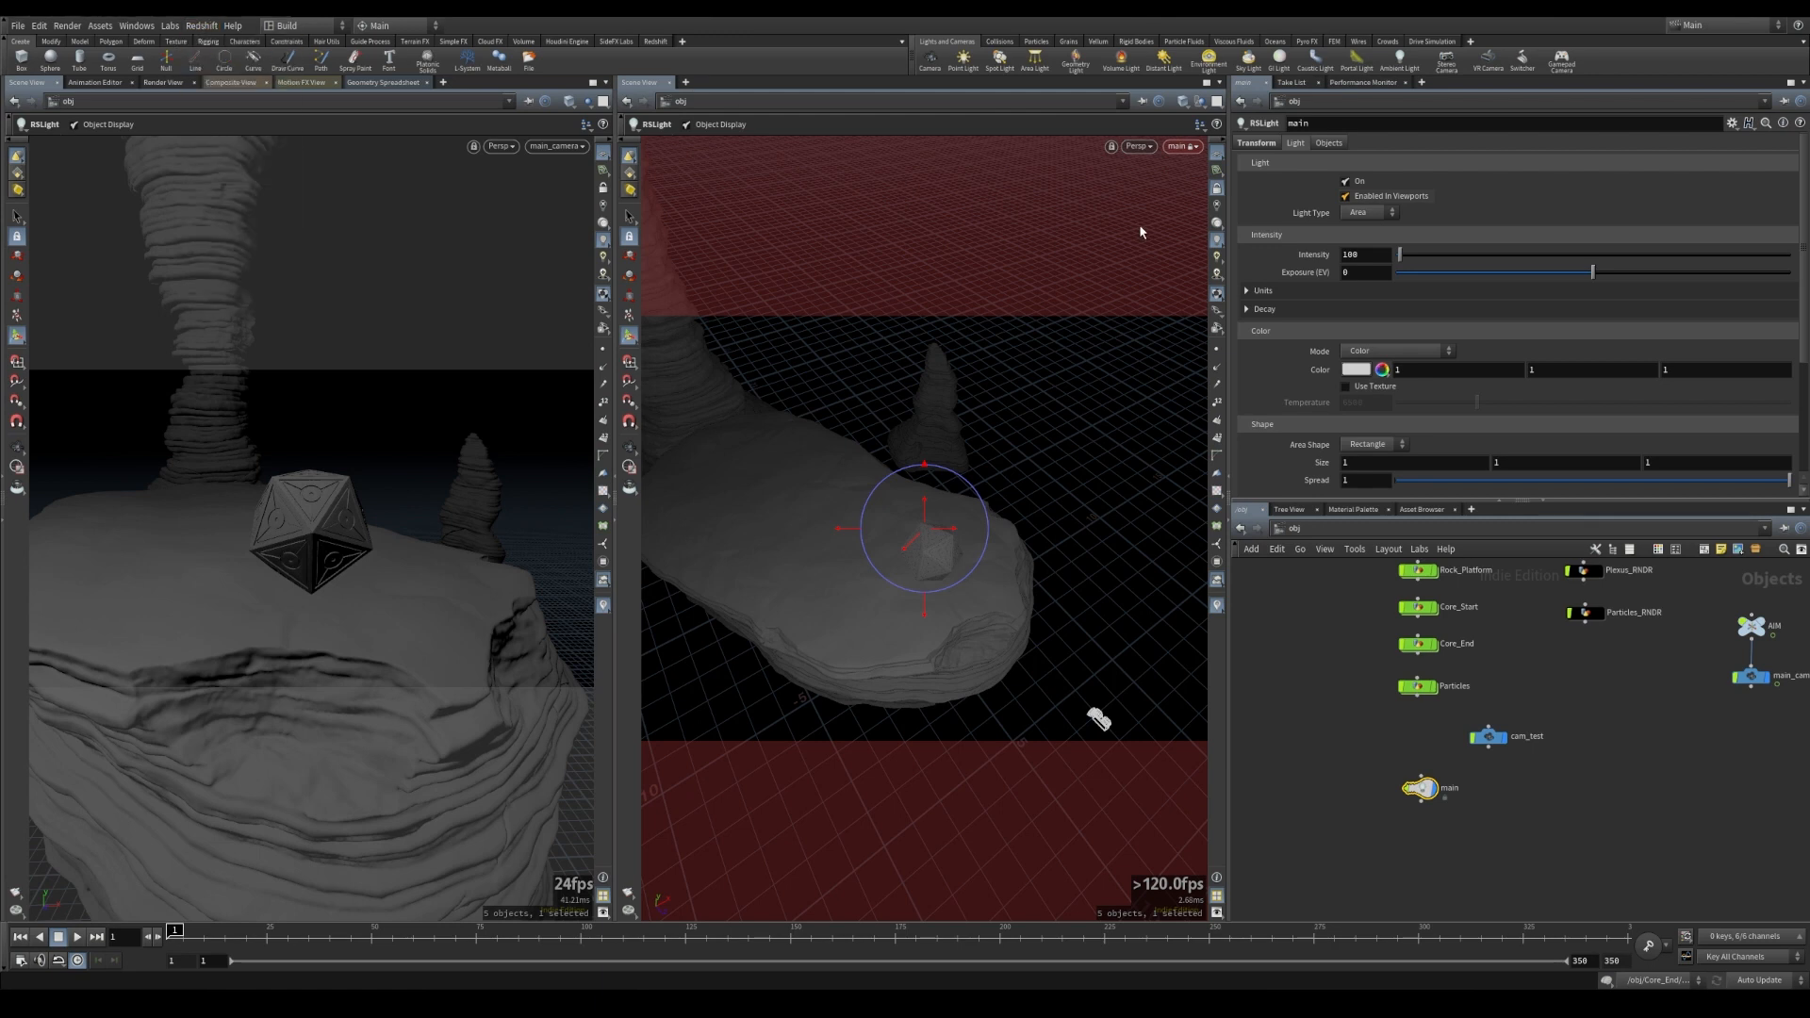
pyautogui.click(1217, 192)
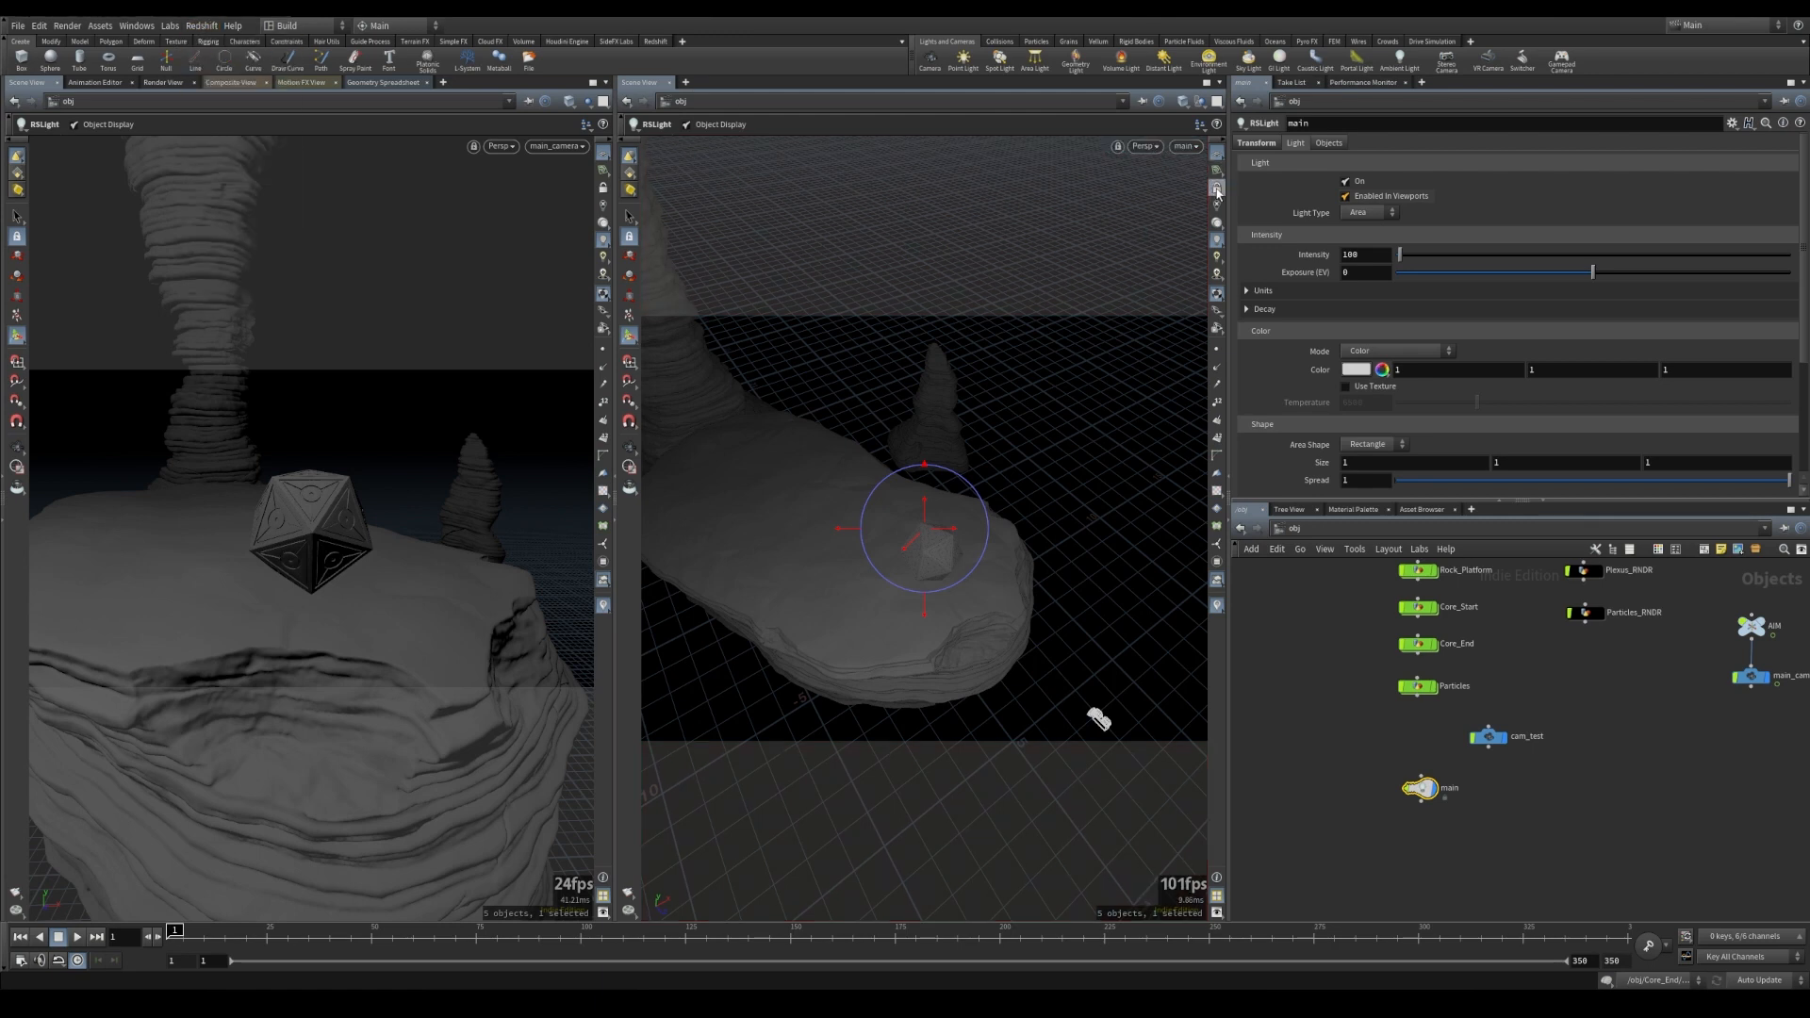
pyautogui.press('Escape')
pyautogui.moveTo(1034, 521)
pyautogui.mouseDown()
pyautogui.moveTo(931, 519)
pyautogui.moveTo(913, 501)
pyautogui.moveTo(1016, 520)
pyautogui.mouseUp()
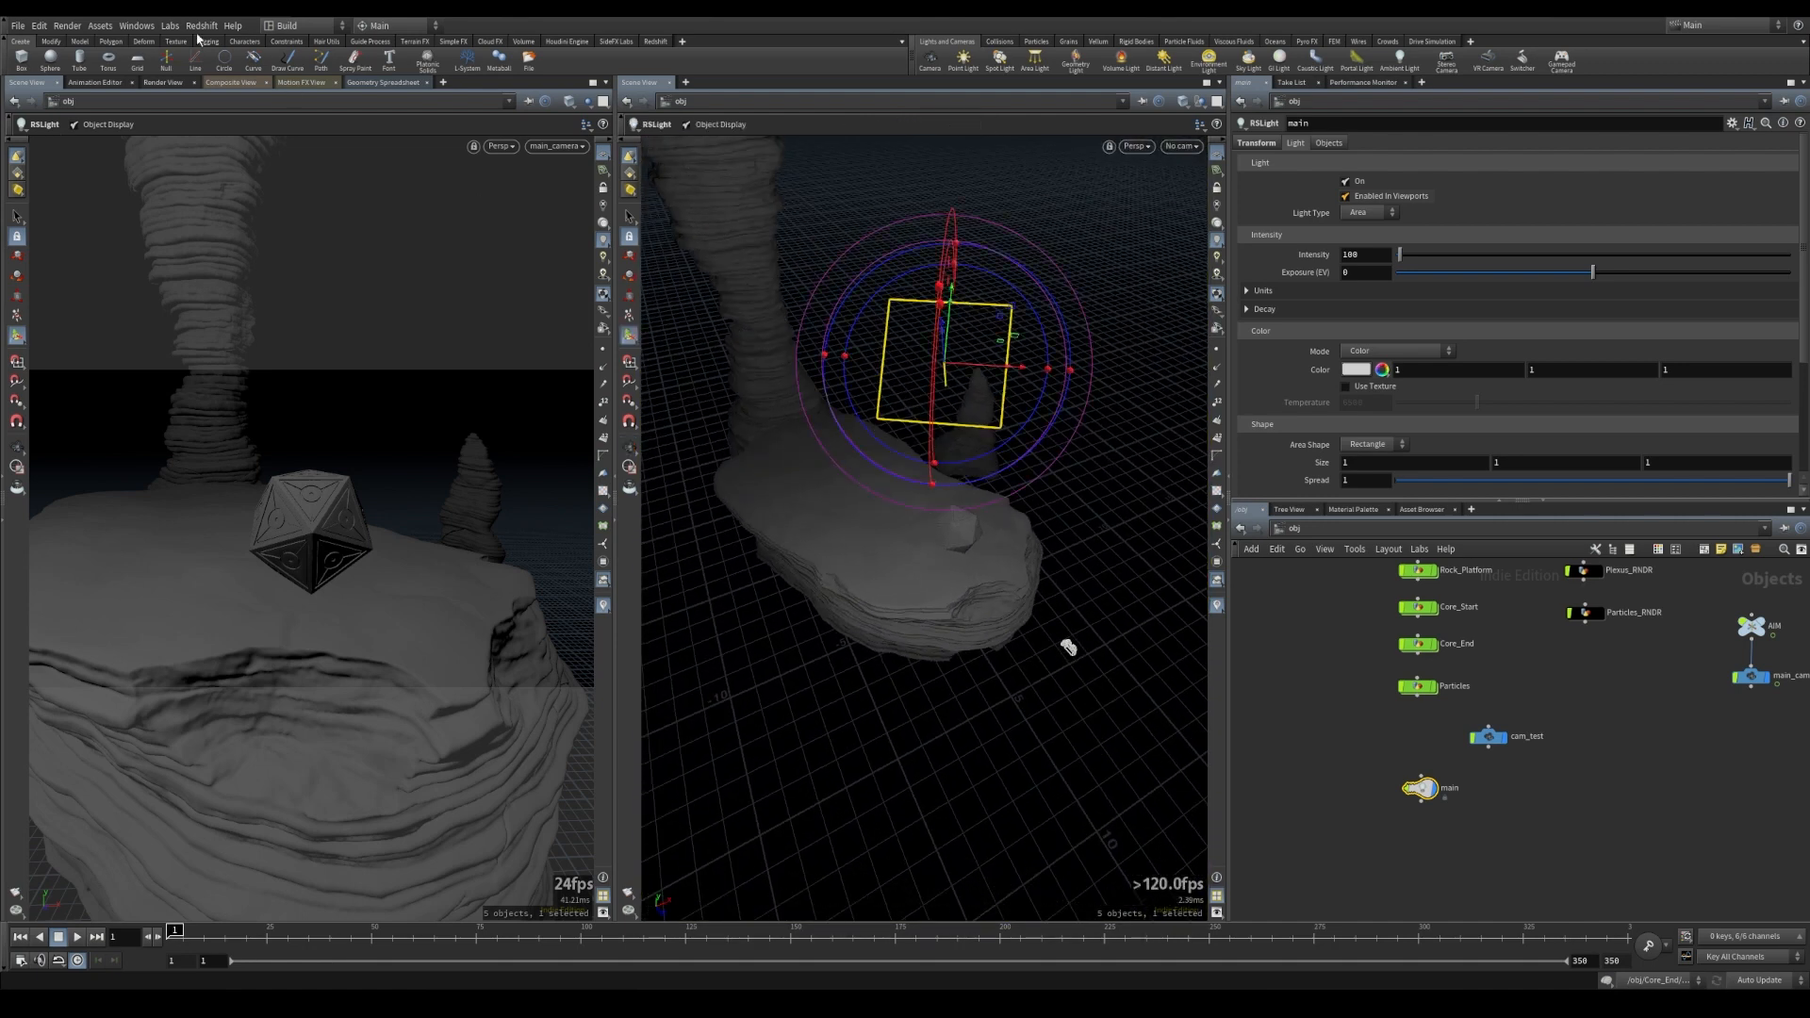
# - Start a Redshift preview render of the scene with the main light and keep the light's parameters uncovered
pyautogui.click(208, 27)
pyautogui.click(219, 84)
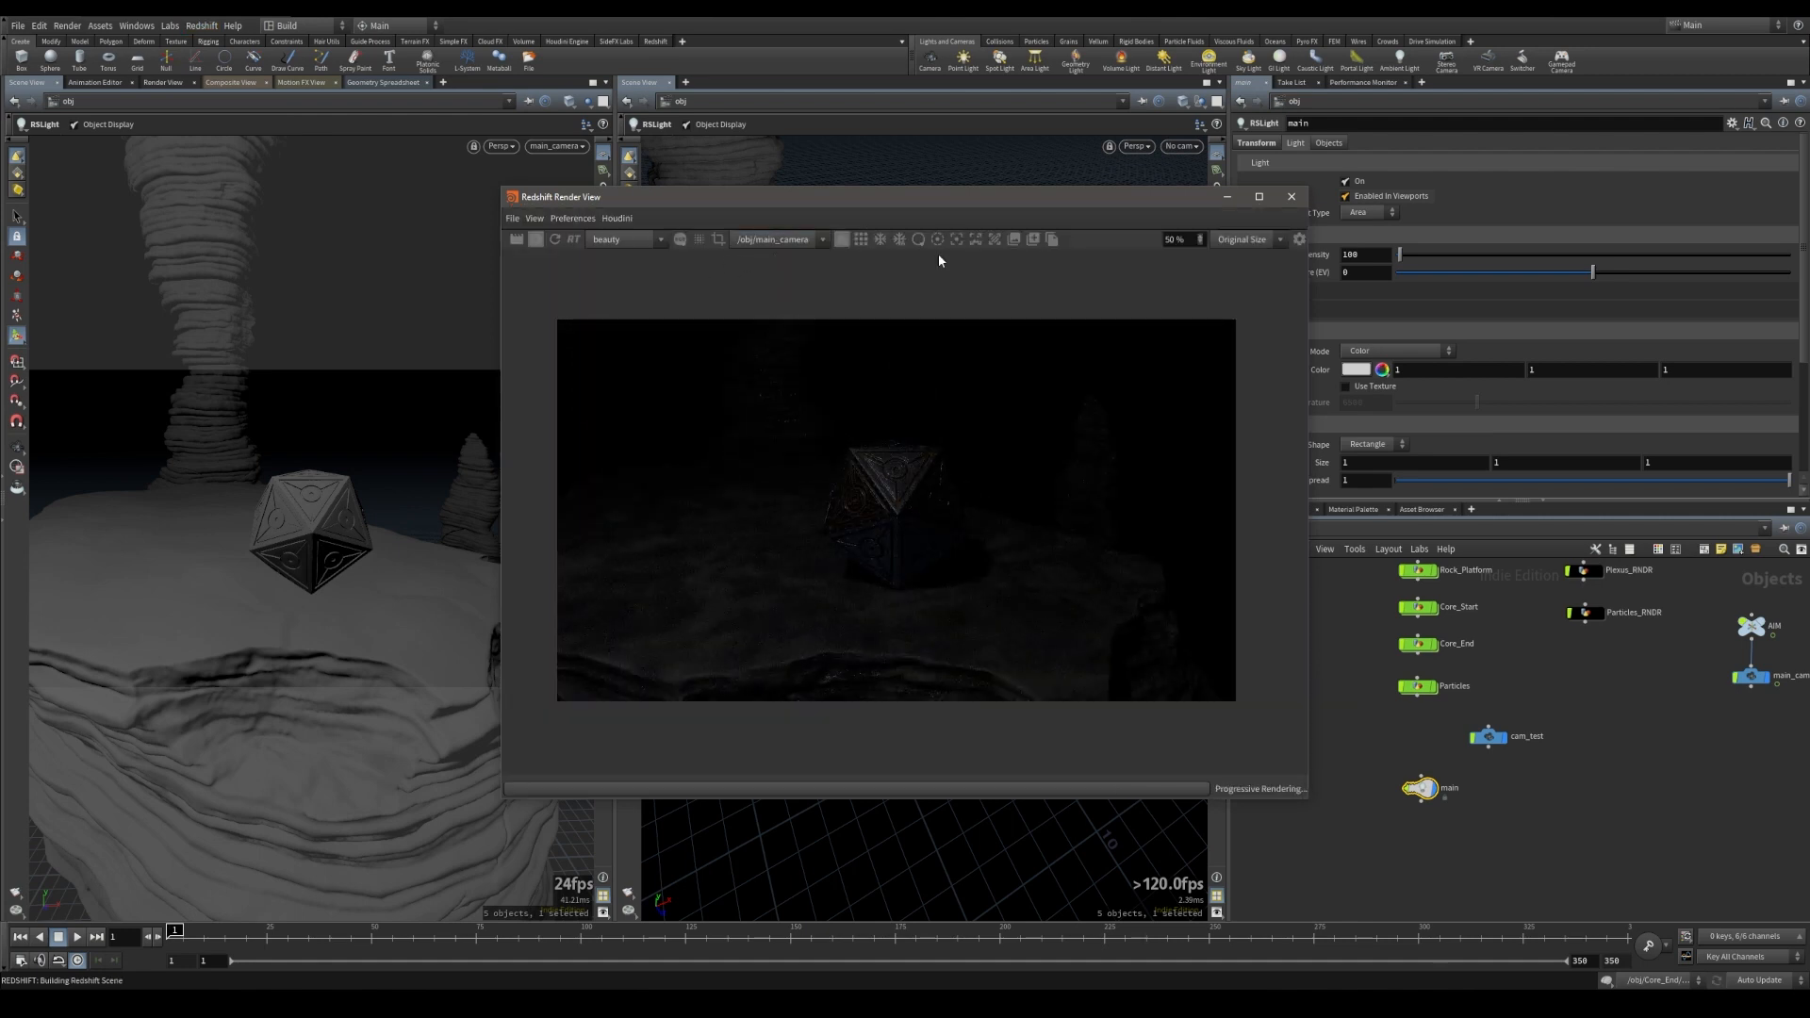
pyautogui.moveTo(837, 203); pyautogui.dragTo(618, 185)
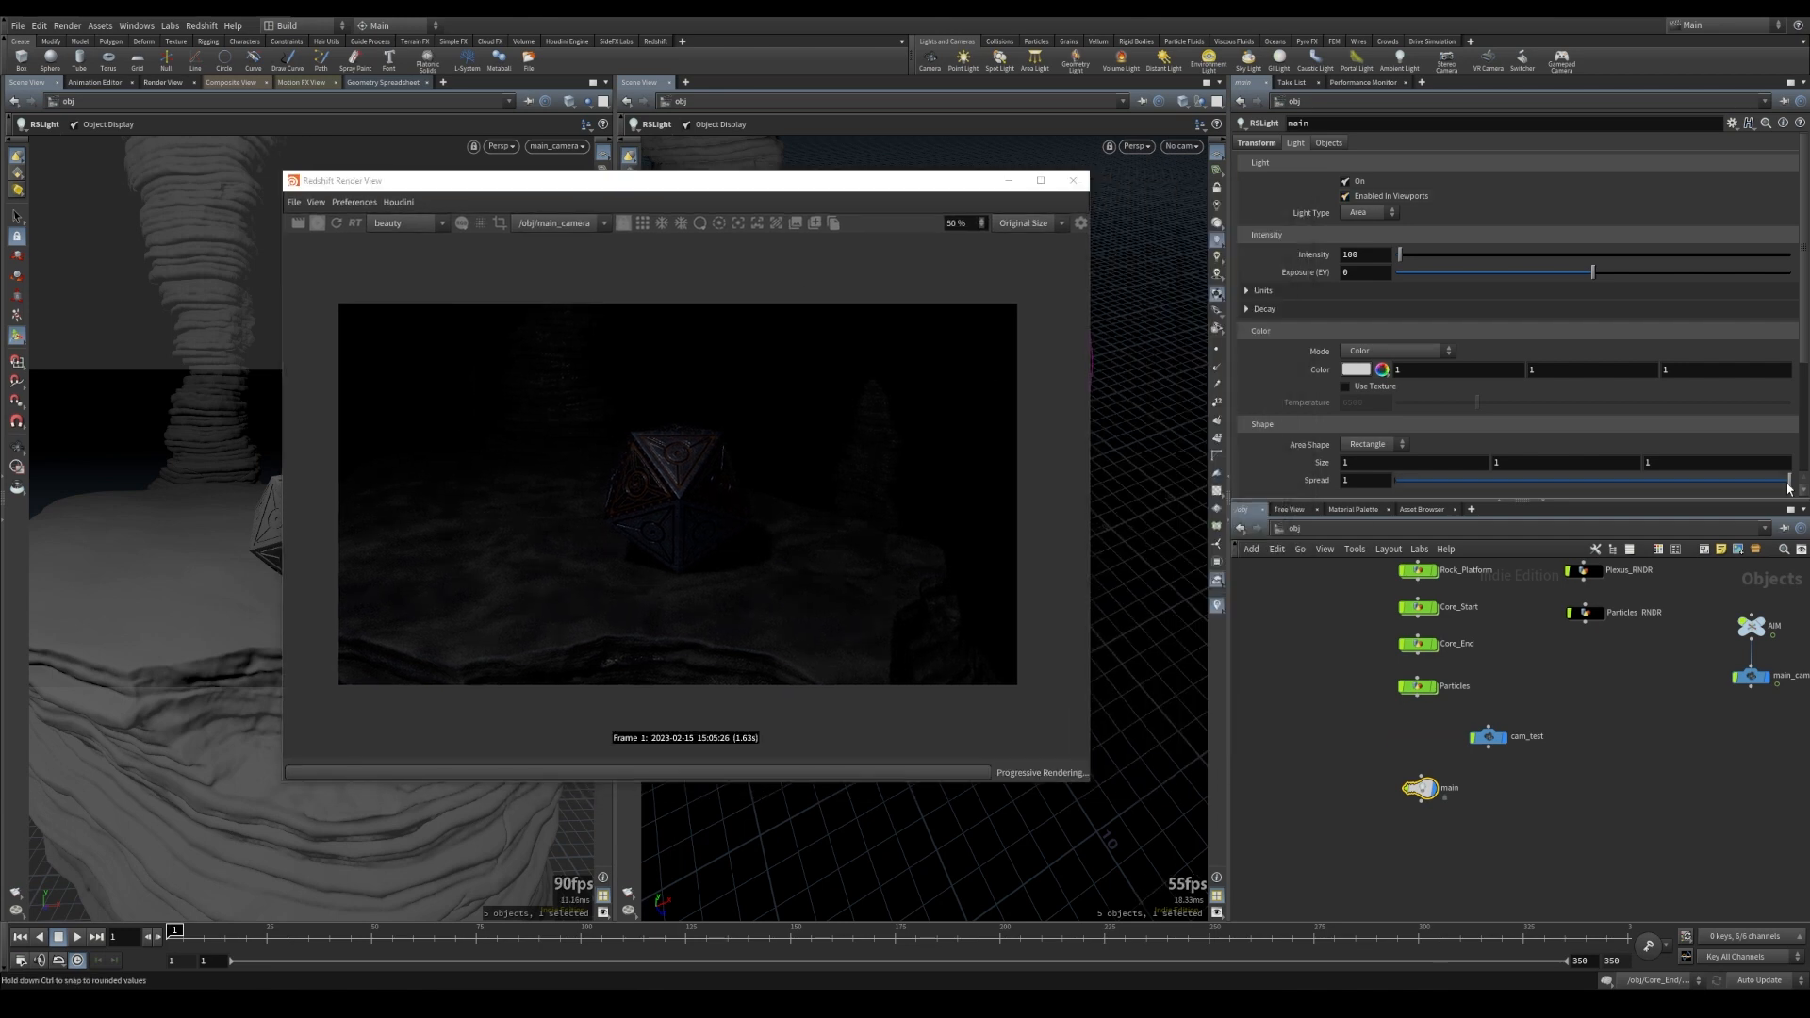
# - Reduce the main light's spread to about 0.175 and set its intensity to 20
pyautogui.moveTo(1788, 480); pyautogui.dragTo(1465, 474)
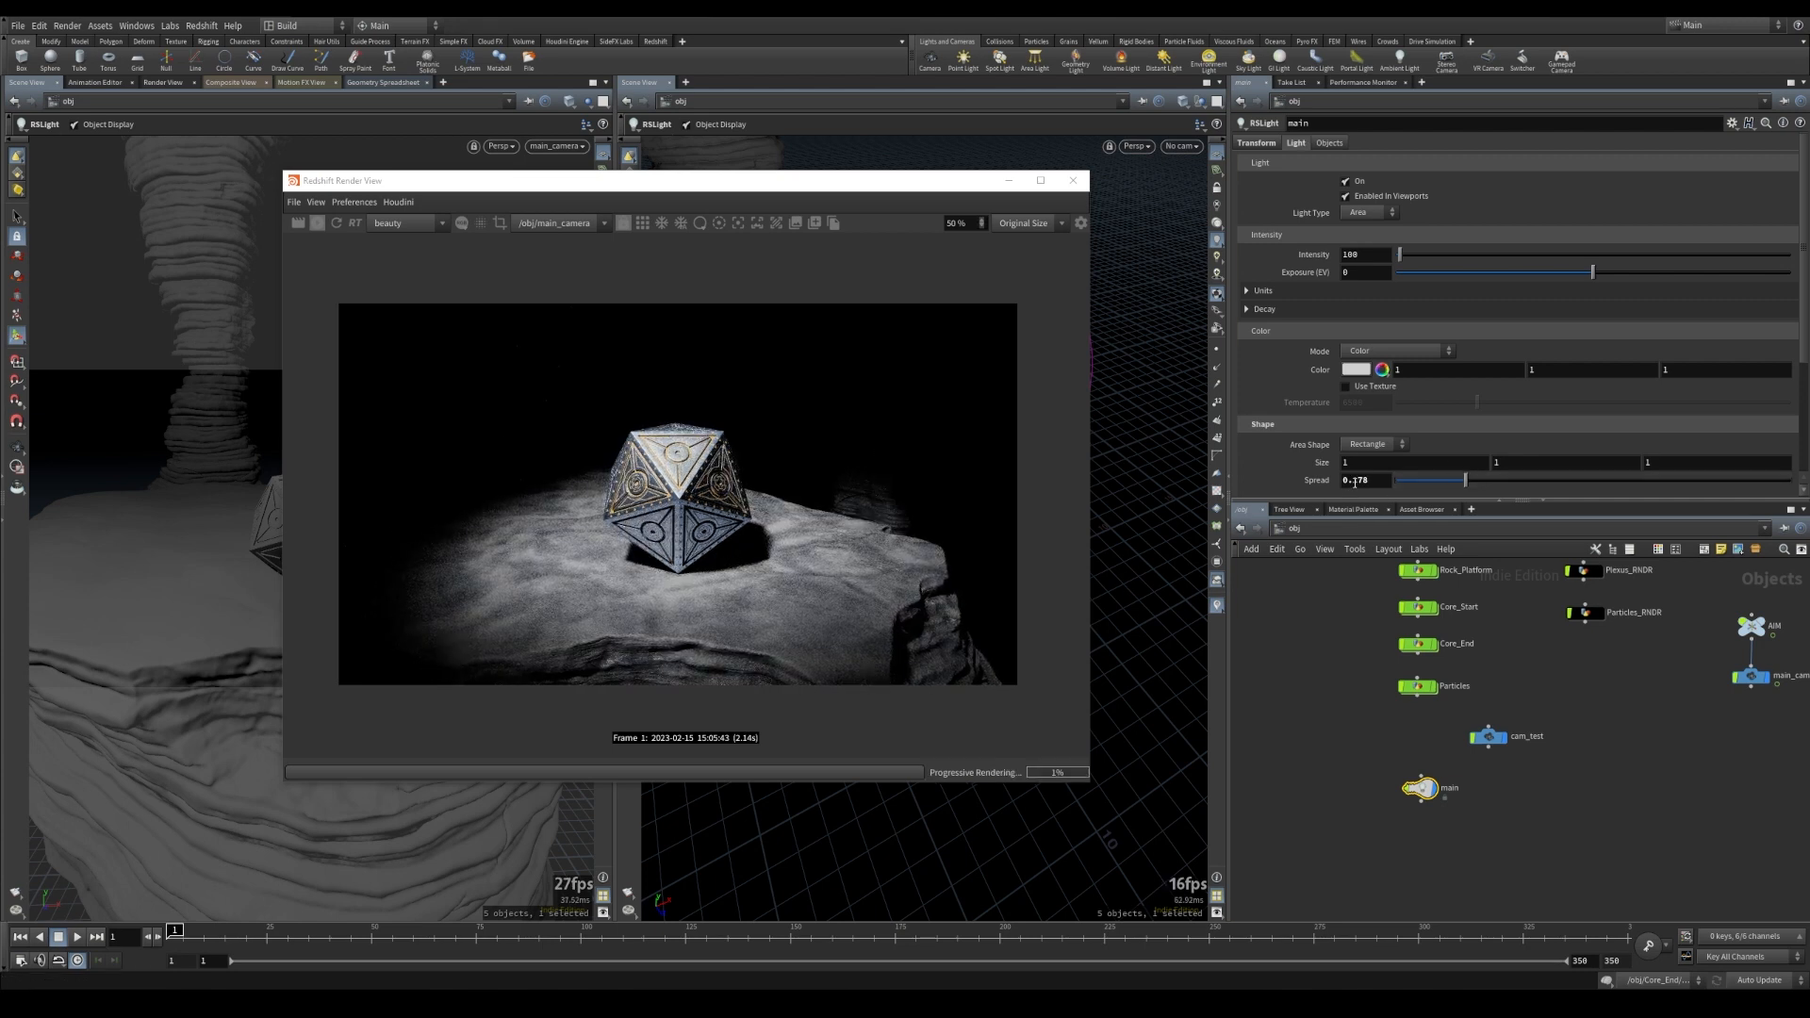
pyautogui.doubleClick(1379, 254)
pyautogui.write('20')
pyautogui.press('Return')
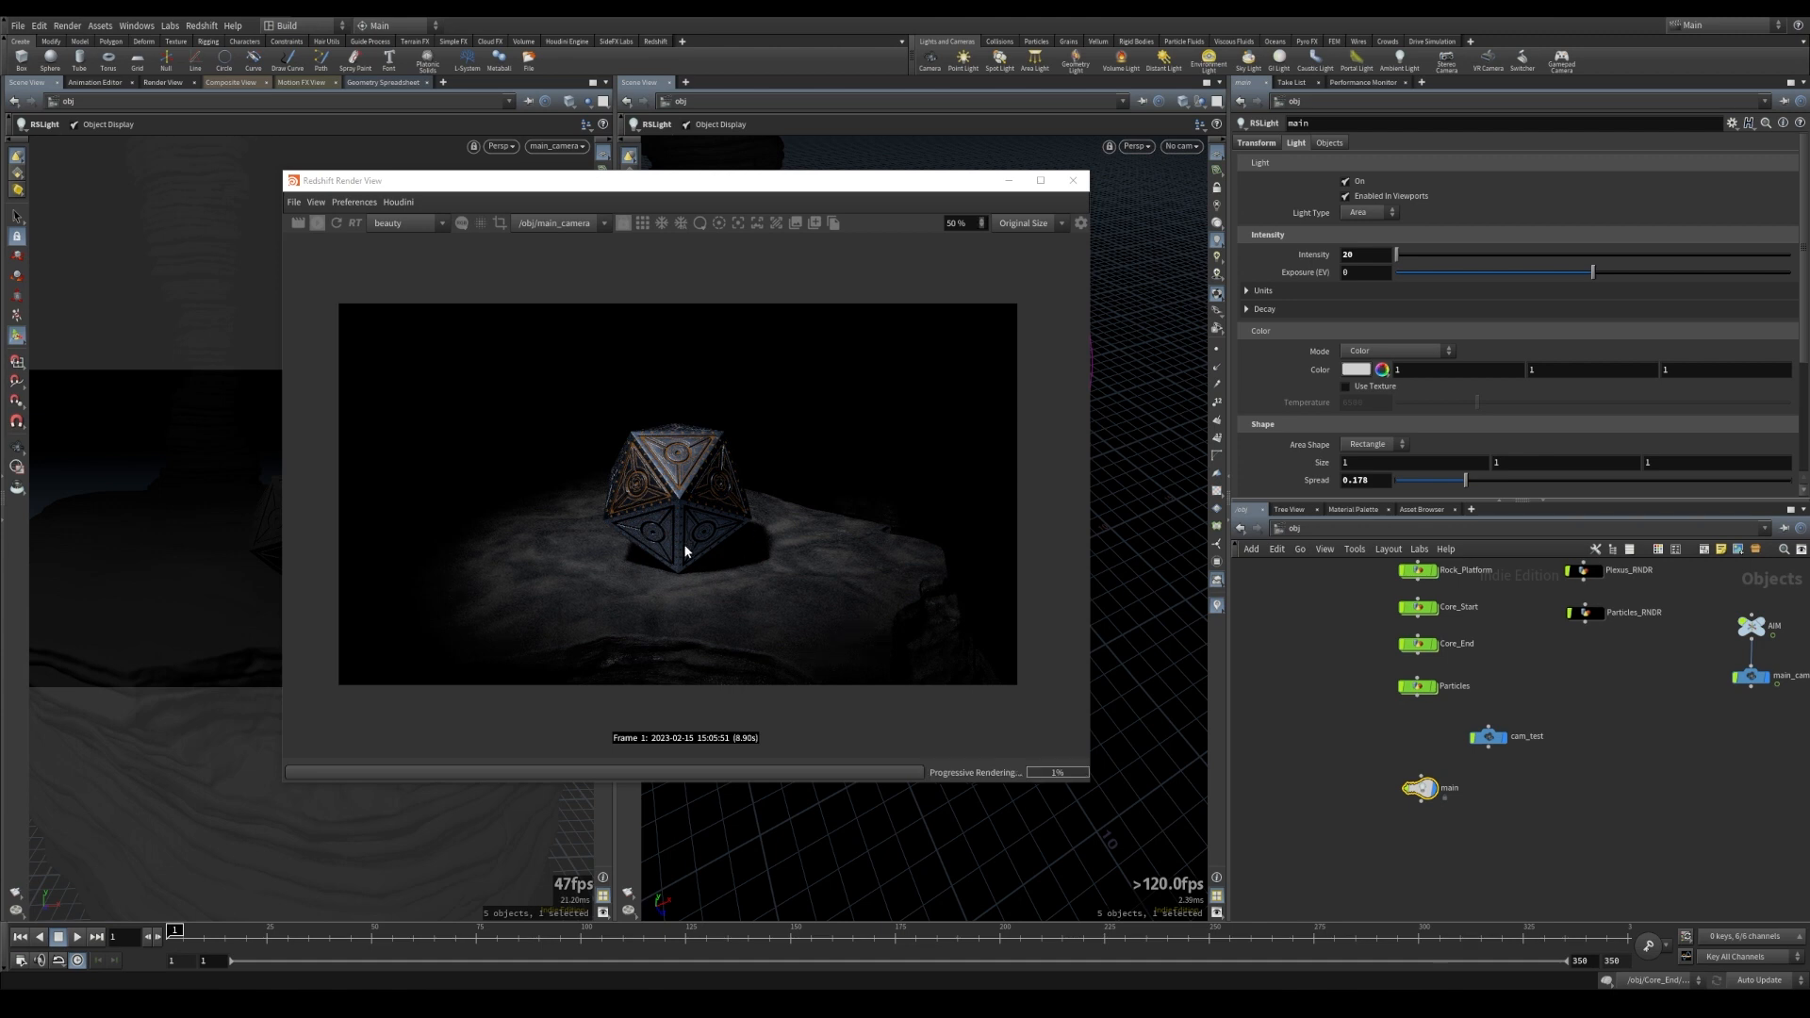
# - Give the main light a pale blue color with red 0.715 and green 0.8575, keeping blue at 1
pyautogui.click(1351, 370)
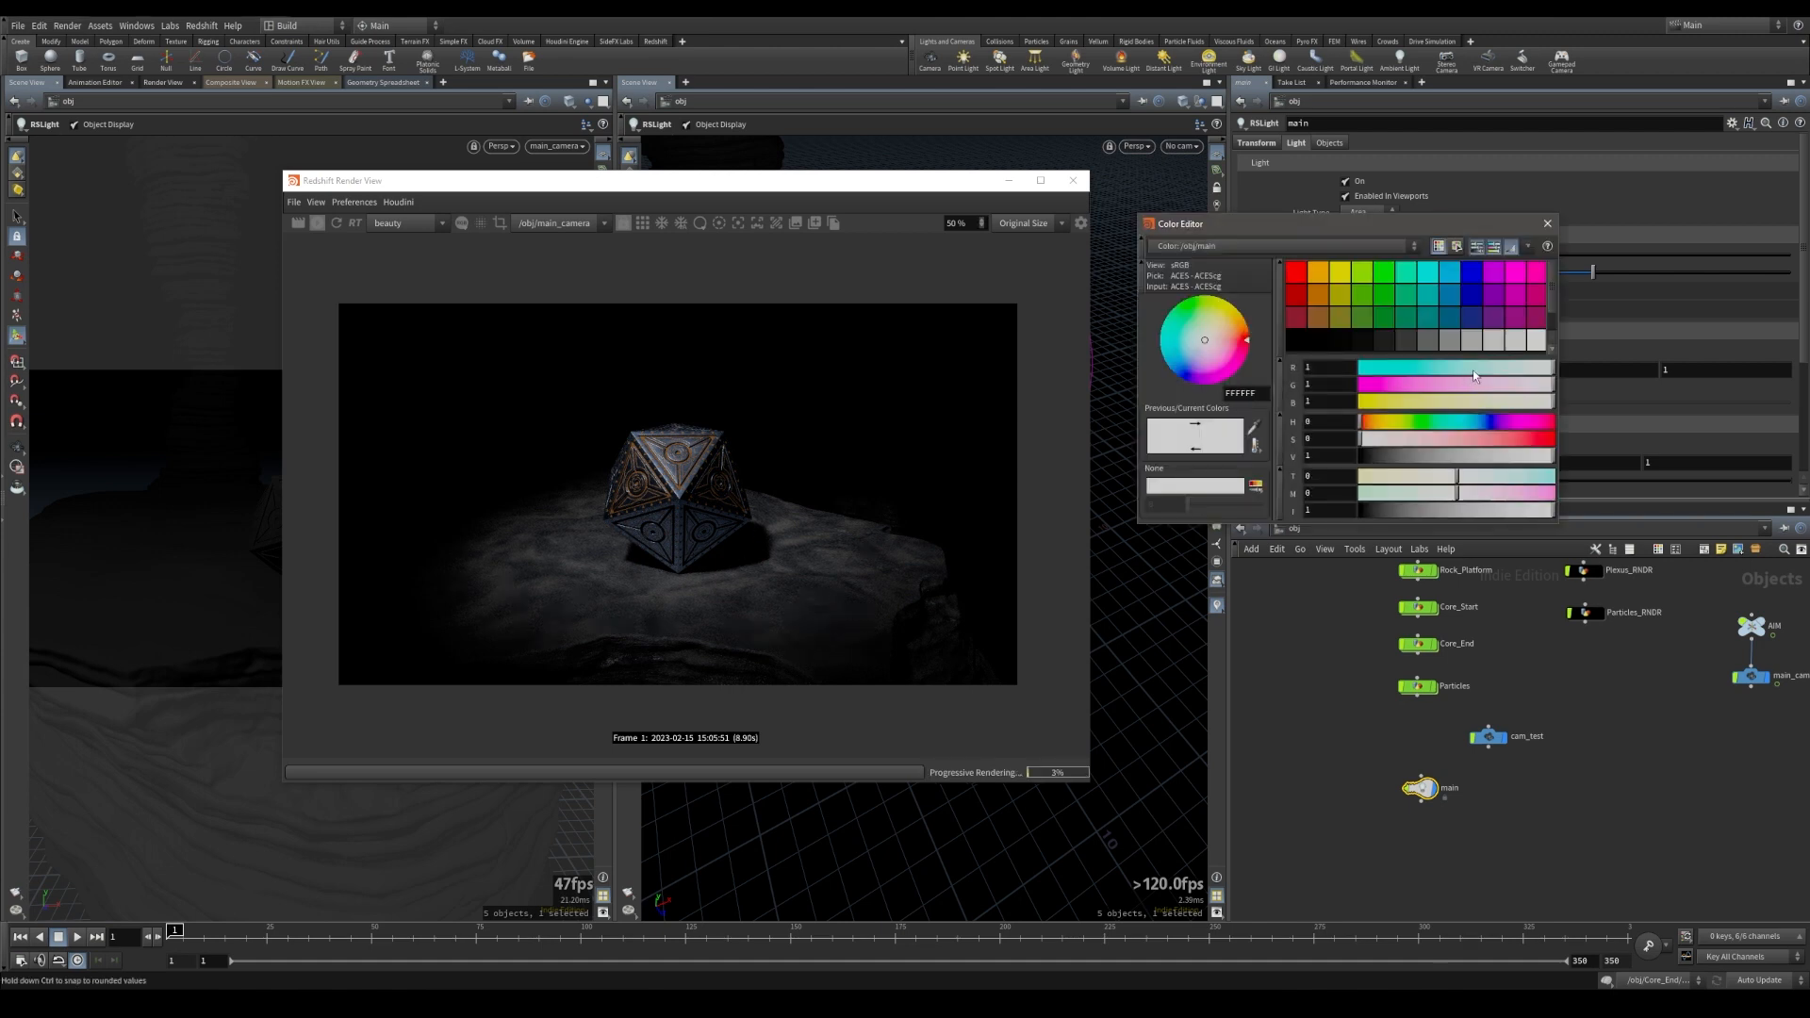
pyautogui.moveTo(1545, 371); pyautogui.dragTo(1514, 385)
pyautogui.click(1344, 366)
pyautogui.write('0.715')
pyautogui.press('Return')
pyautogui.click(1340, 383)
pyautogui.press('BackSpace')
pyautogui.press('BackSpace')
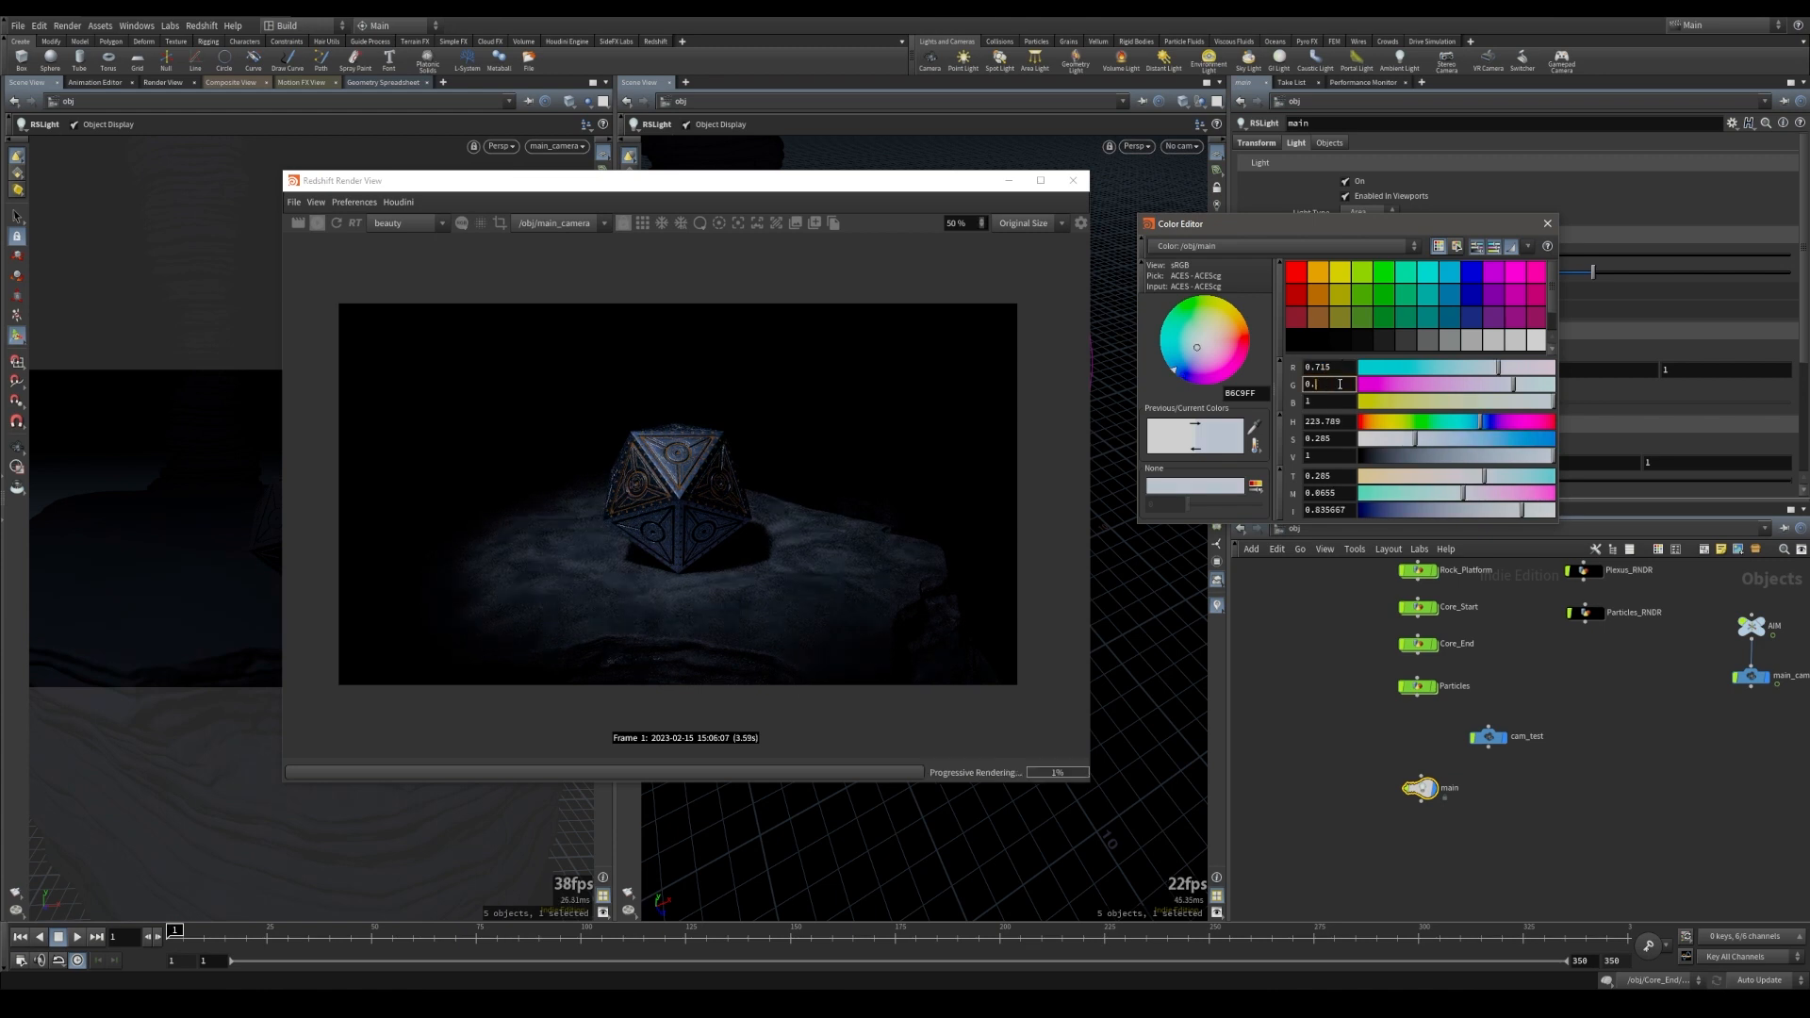
pyautogui.write('8575')
pyautogui.press('Return')
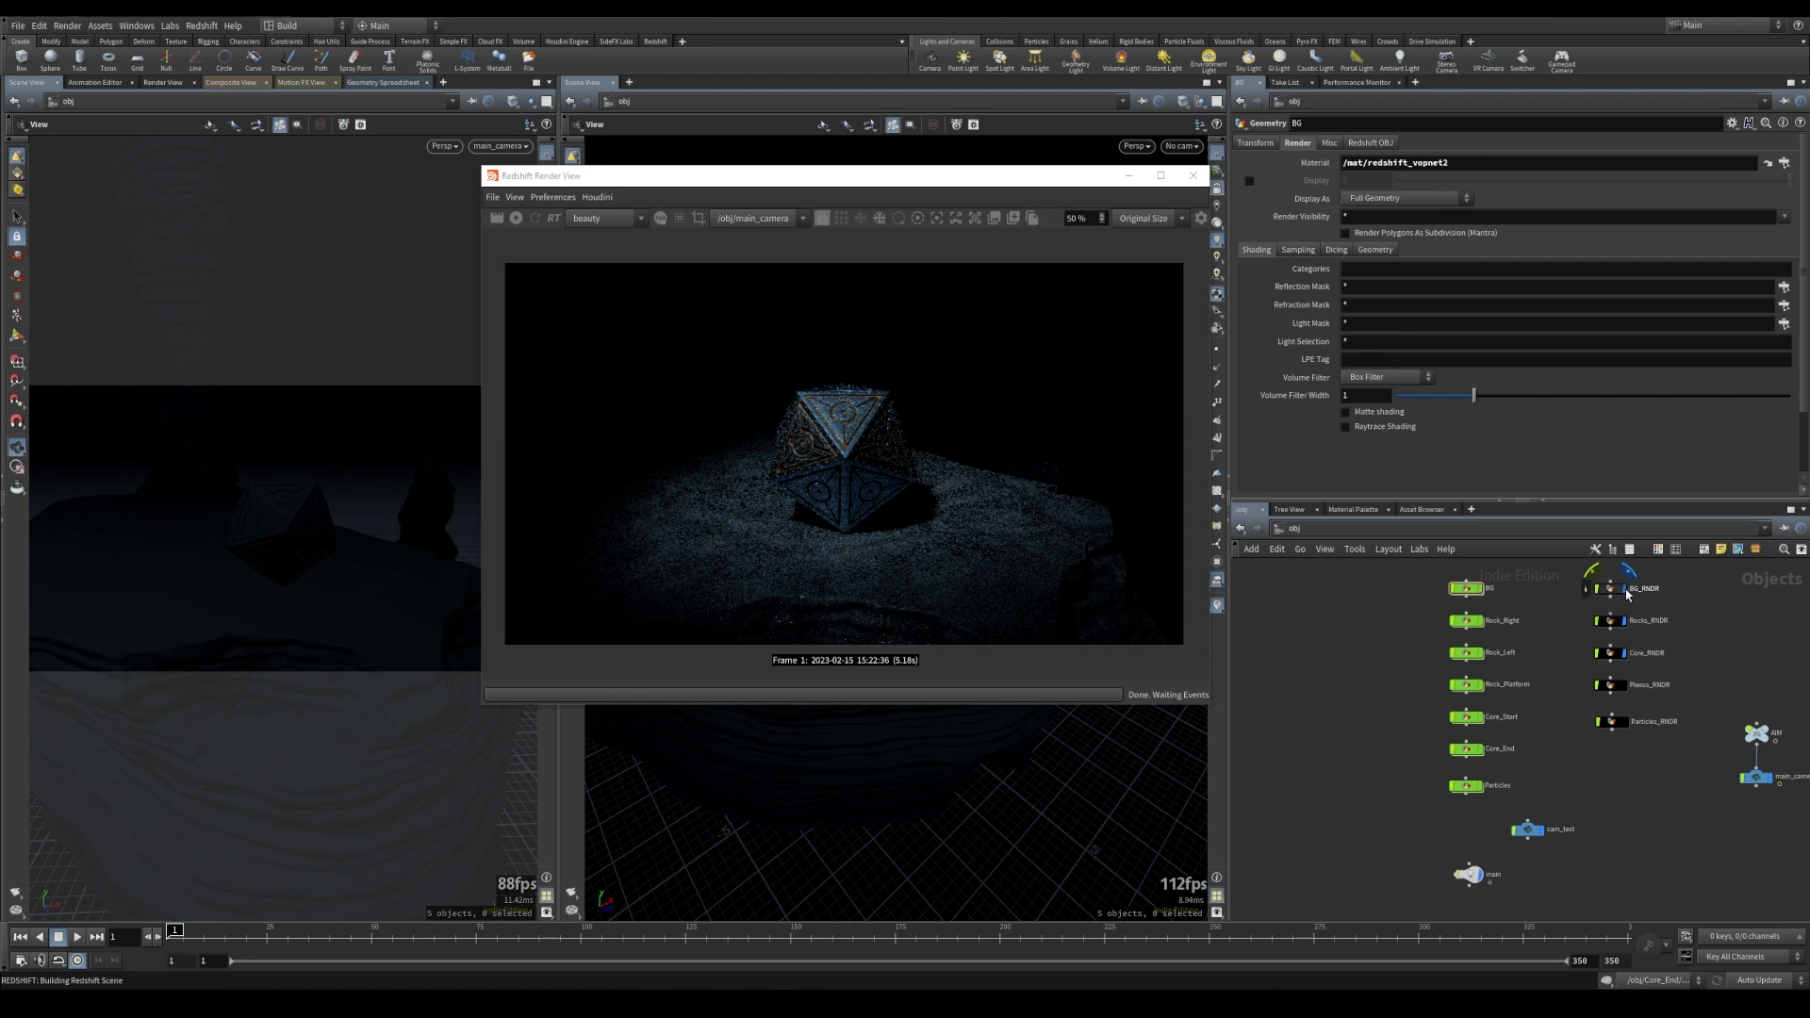
# - Turn on the display of the BG_RNDR object and stop the preview render once it has updated
pyautogui.click(1627, 586)
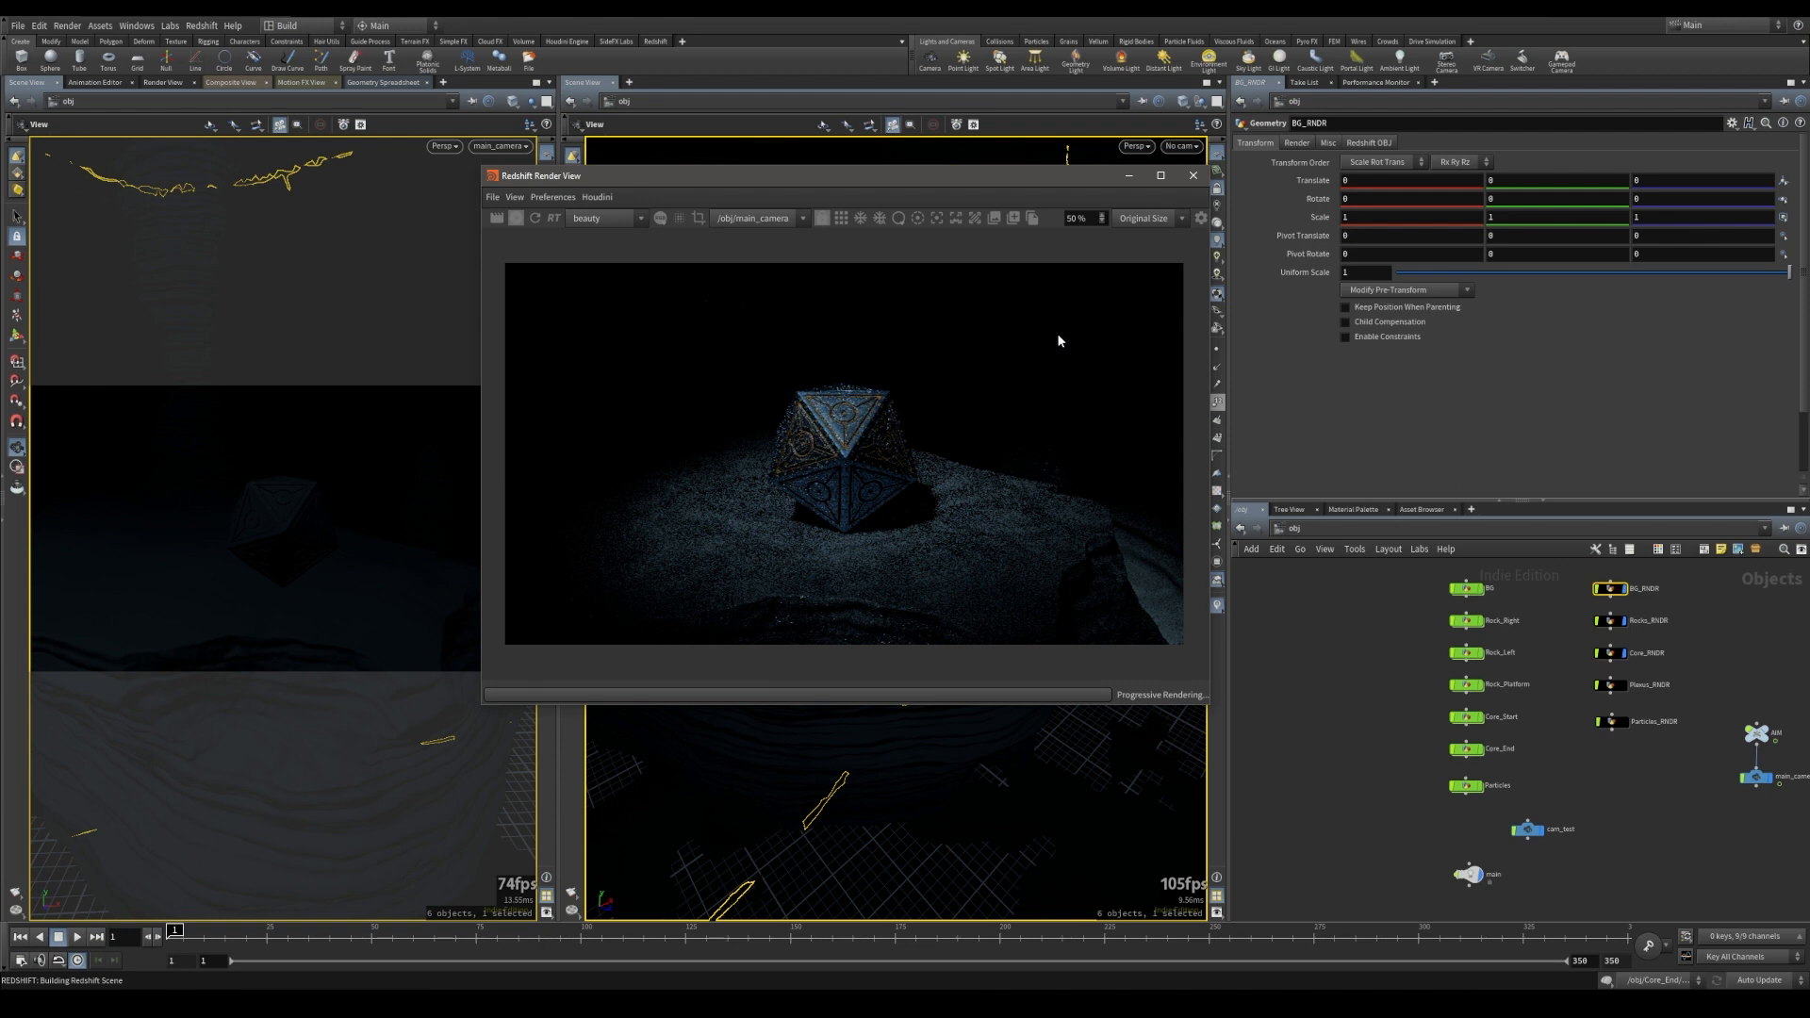
pyautogui.scroll(-1, 1373, 775)
pyautogui.moveTo(1374, 776); pyautogui.dragTo(1422, 748, button='middle')
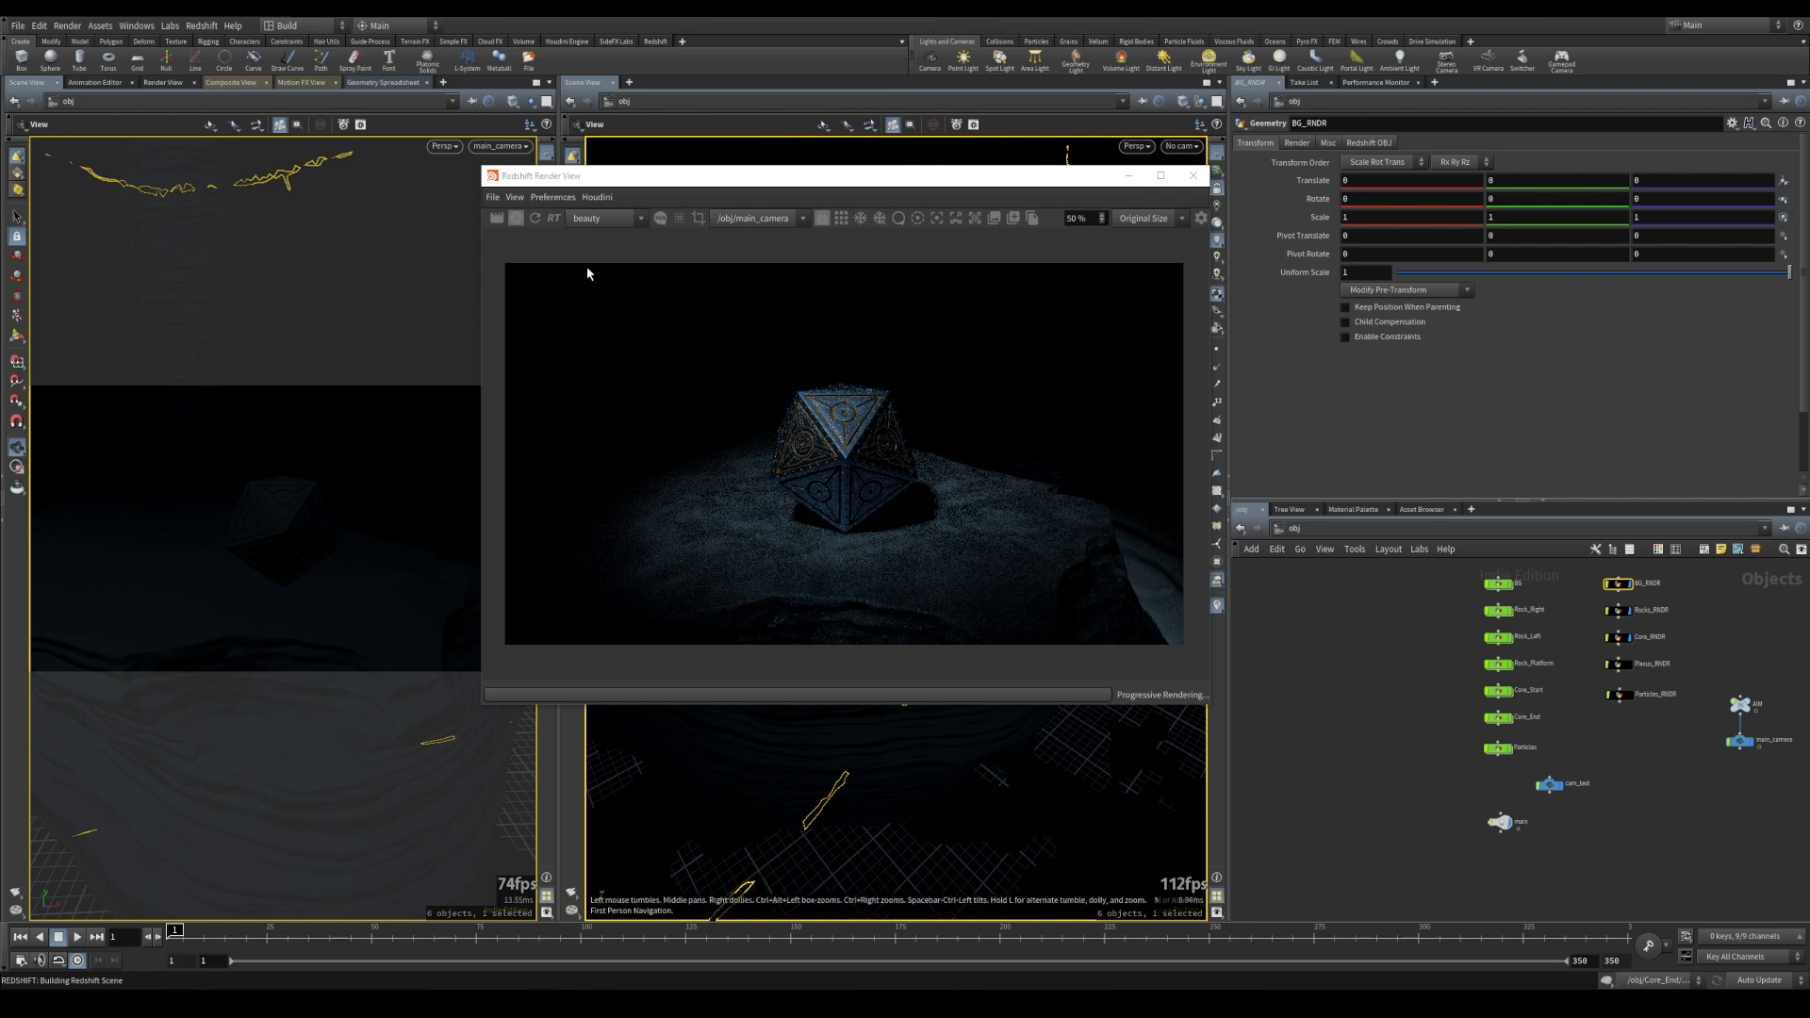
pyautogui.click(516, 224)
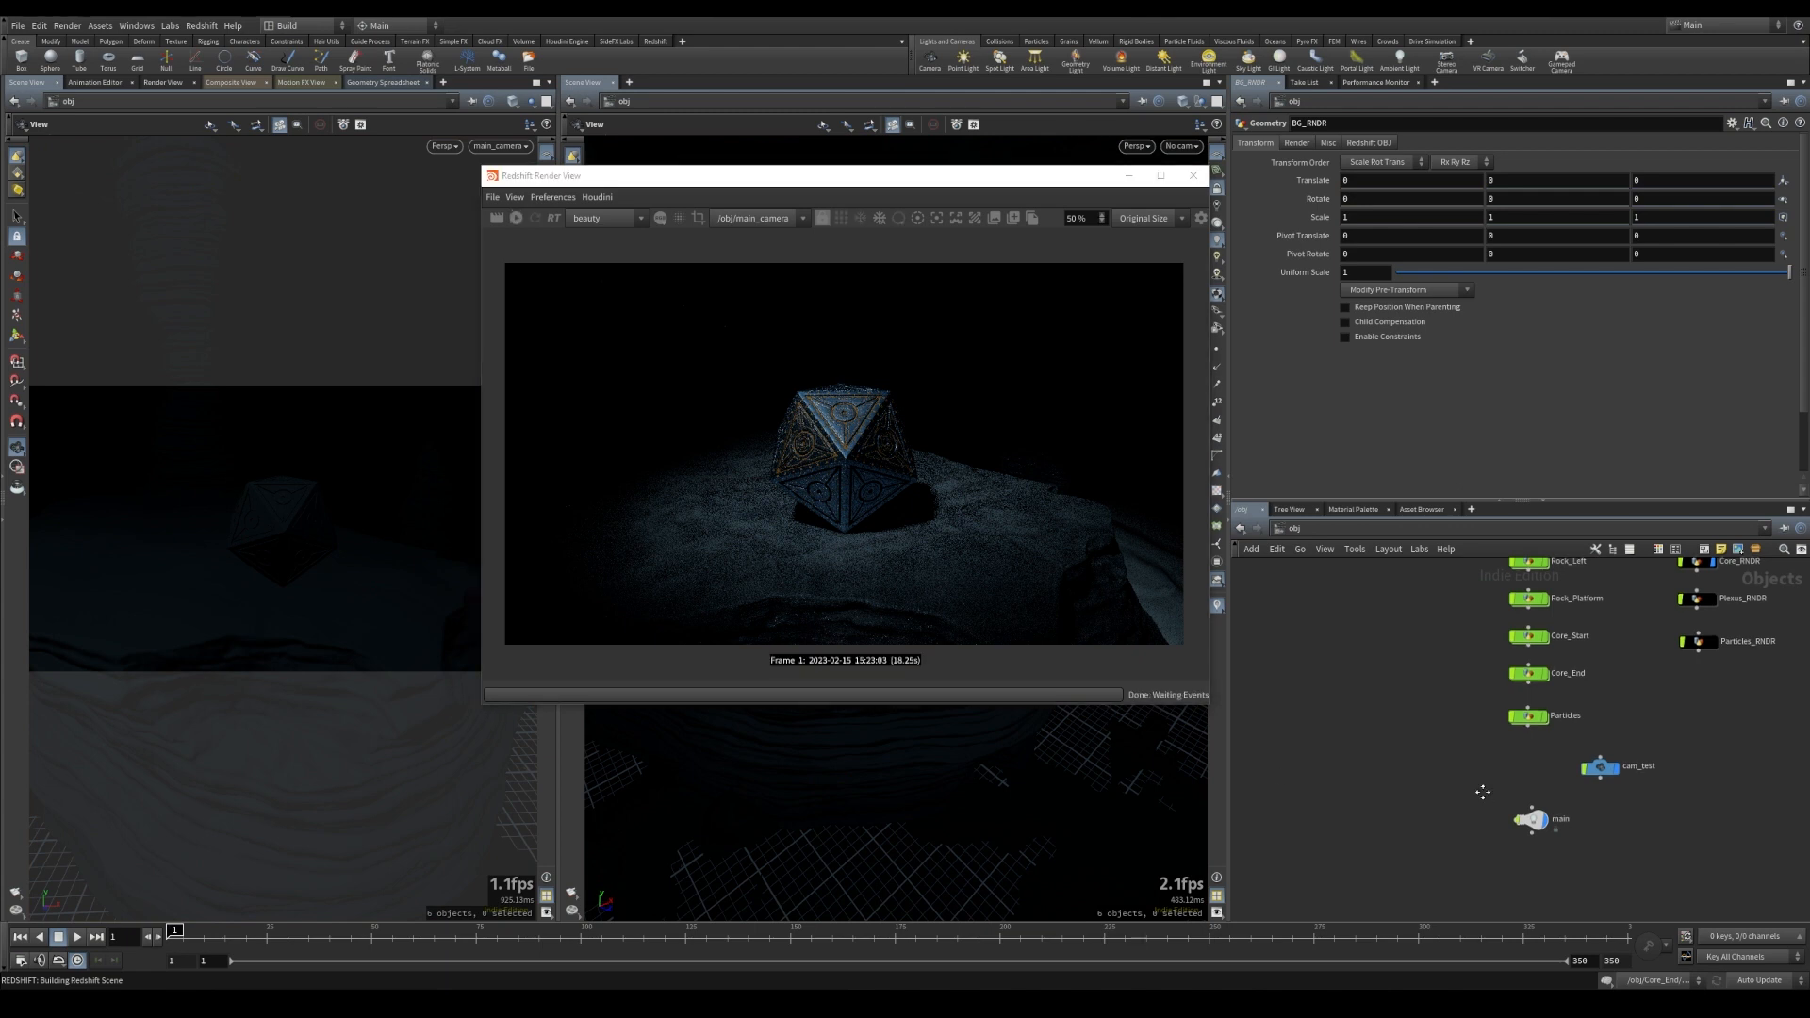
# - Duplicate the main light in the object network and name the copy left
pyautogui.moveTo(1480, 796); pyautogui.dragTo(1449, 763, button='middle')
pyautogui.keyDown('alt'); pyautogui.moveTo(1503, 794); pyautogui.dragTo(1419, 822); pyautogui.keyUp('alt')
pyautogui.write('left')
pyautogui.press('Return')
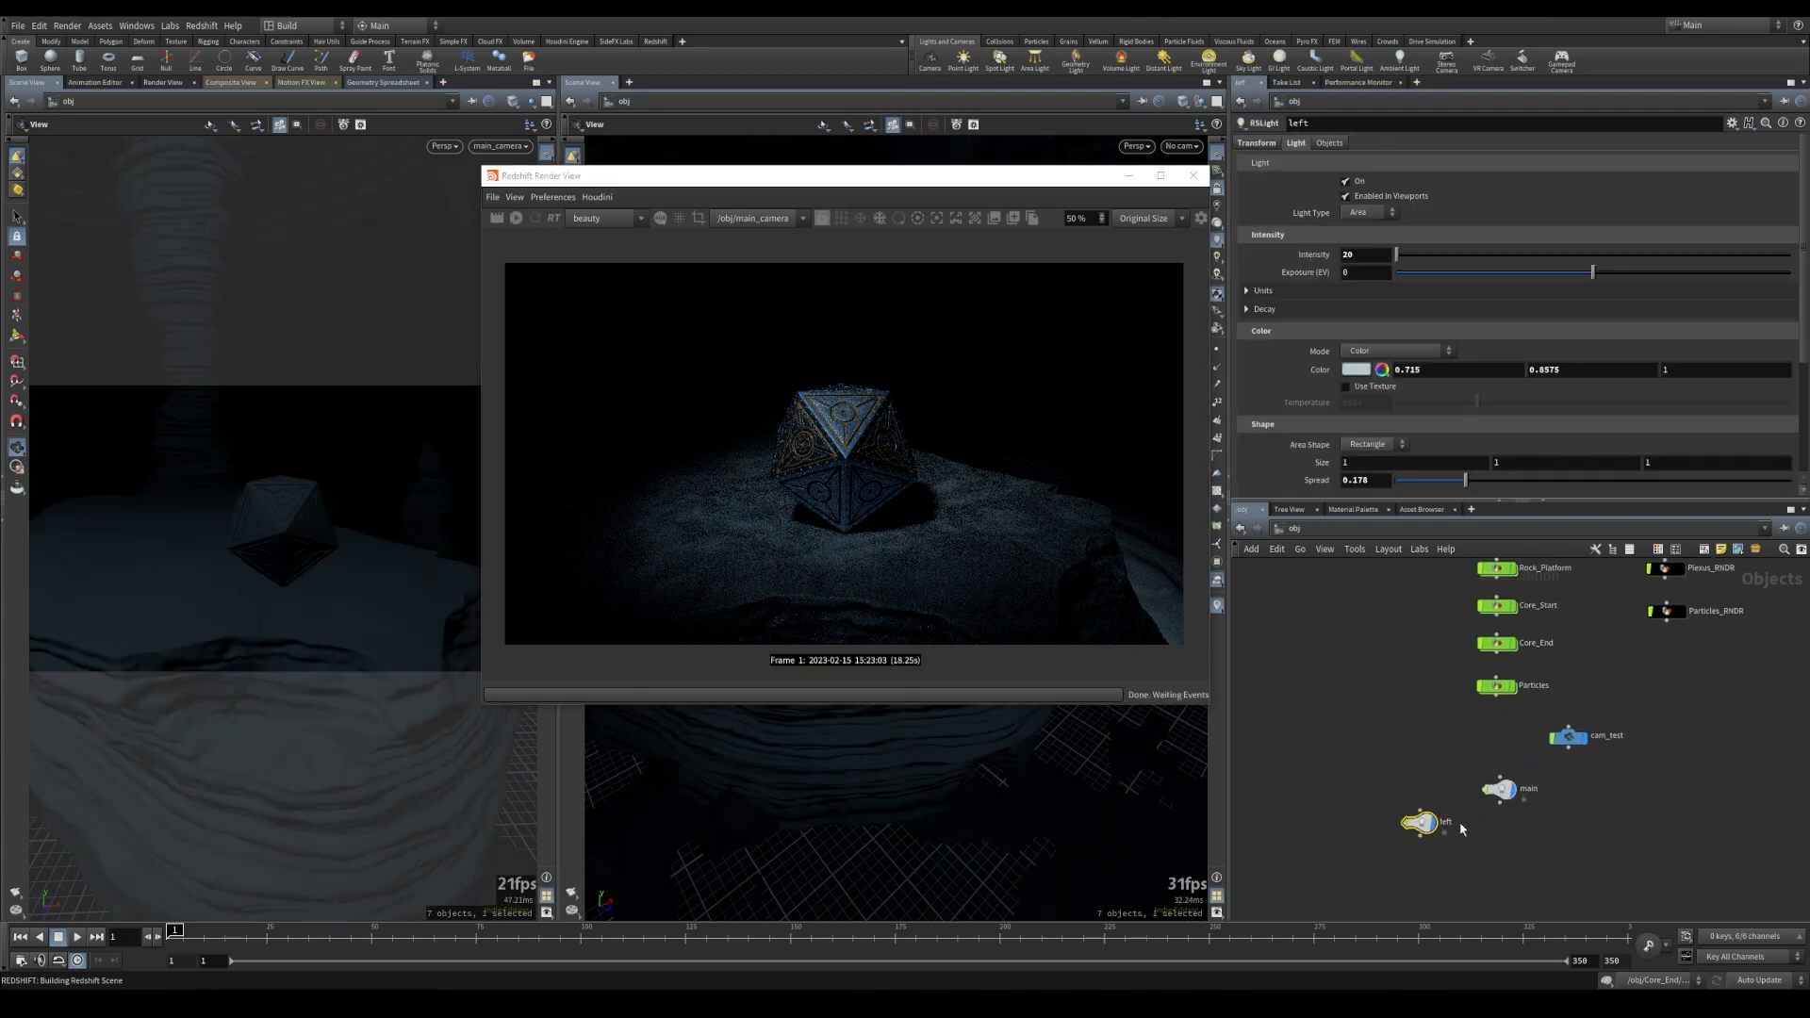
# - Look through the left light and aim it at the platform with translate -7.04, 6.7, 7.25 and rotate -24, -30.5, 4.35
pyautogui.moveTo(900, 181); pyautogui.dragTo(377, 97)
pyautogui.click(1179, 147)
pyautogui.moveTo(1194, 255)
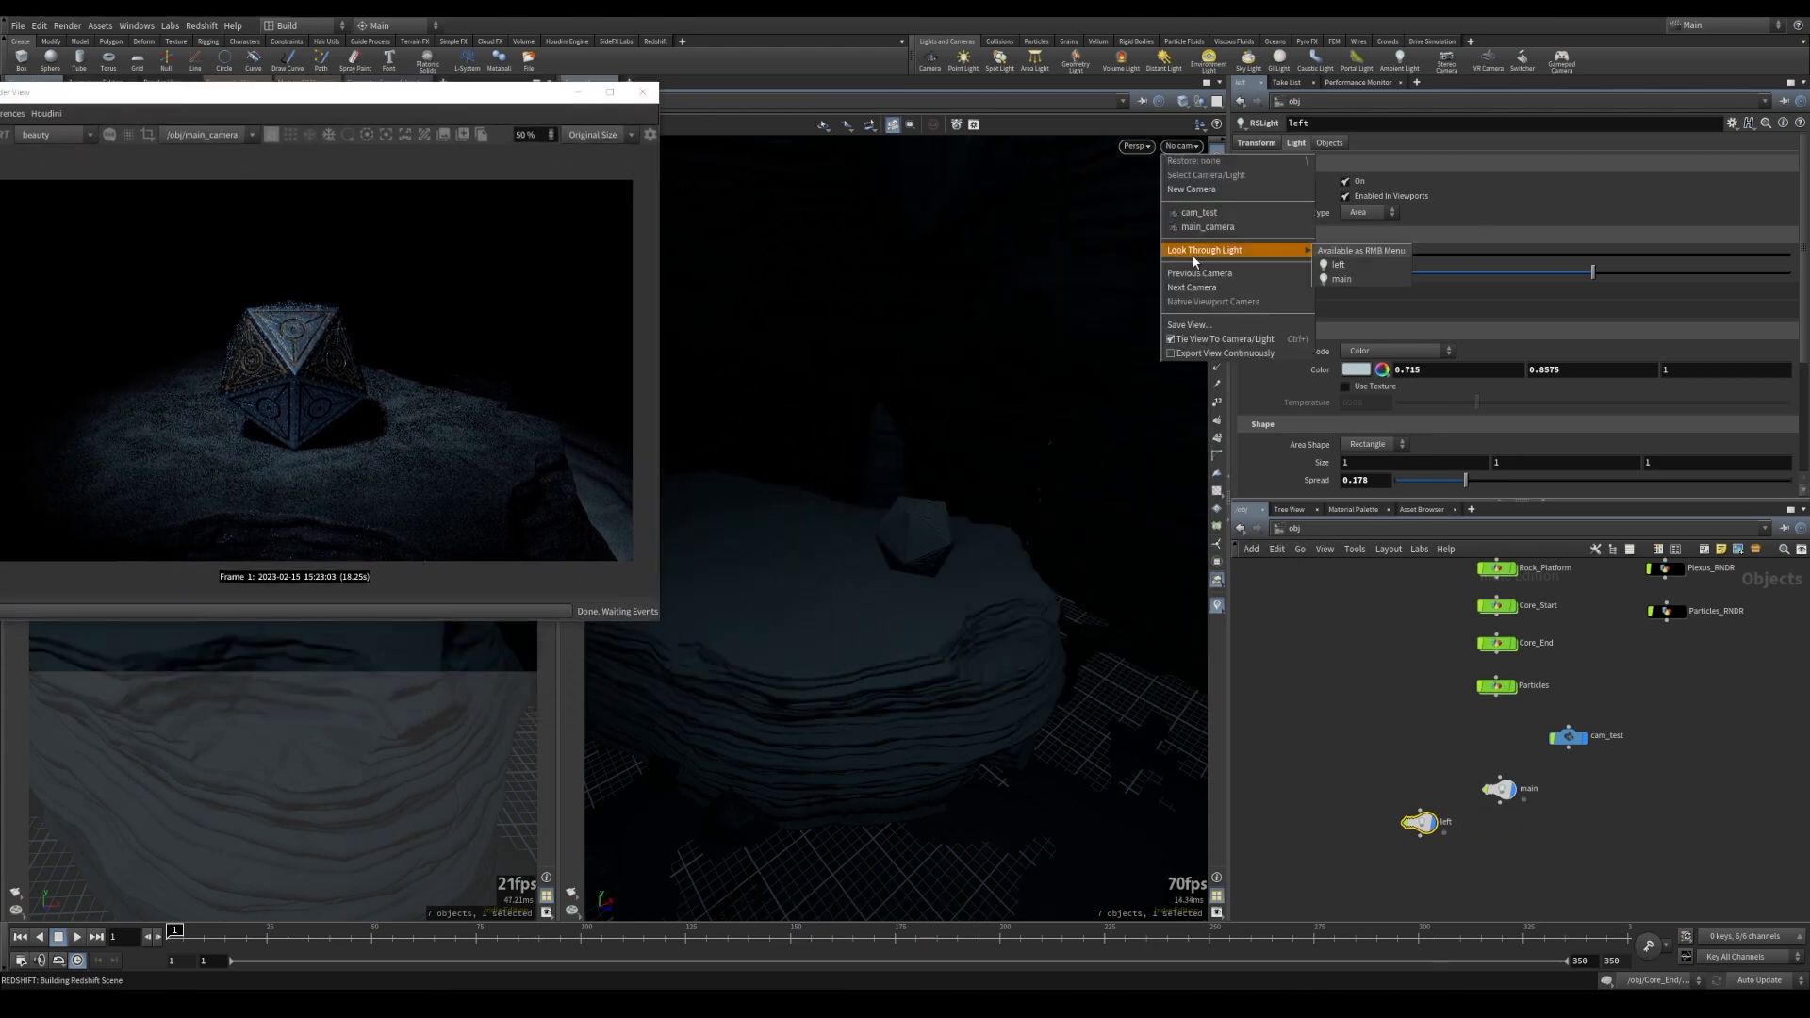
pyautogui.click(1342, 267)
pyautogui.press('w')
pyautogui.press('w')
pyautogui.moveTo(971, 503); pyautogui.dragTo(941, 478)
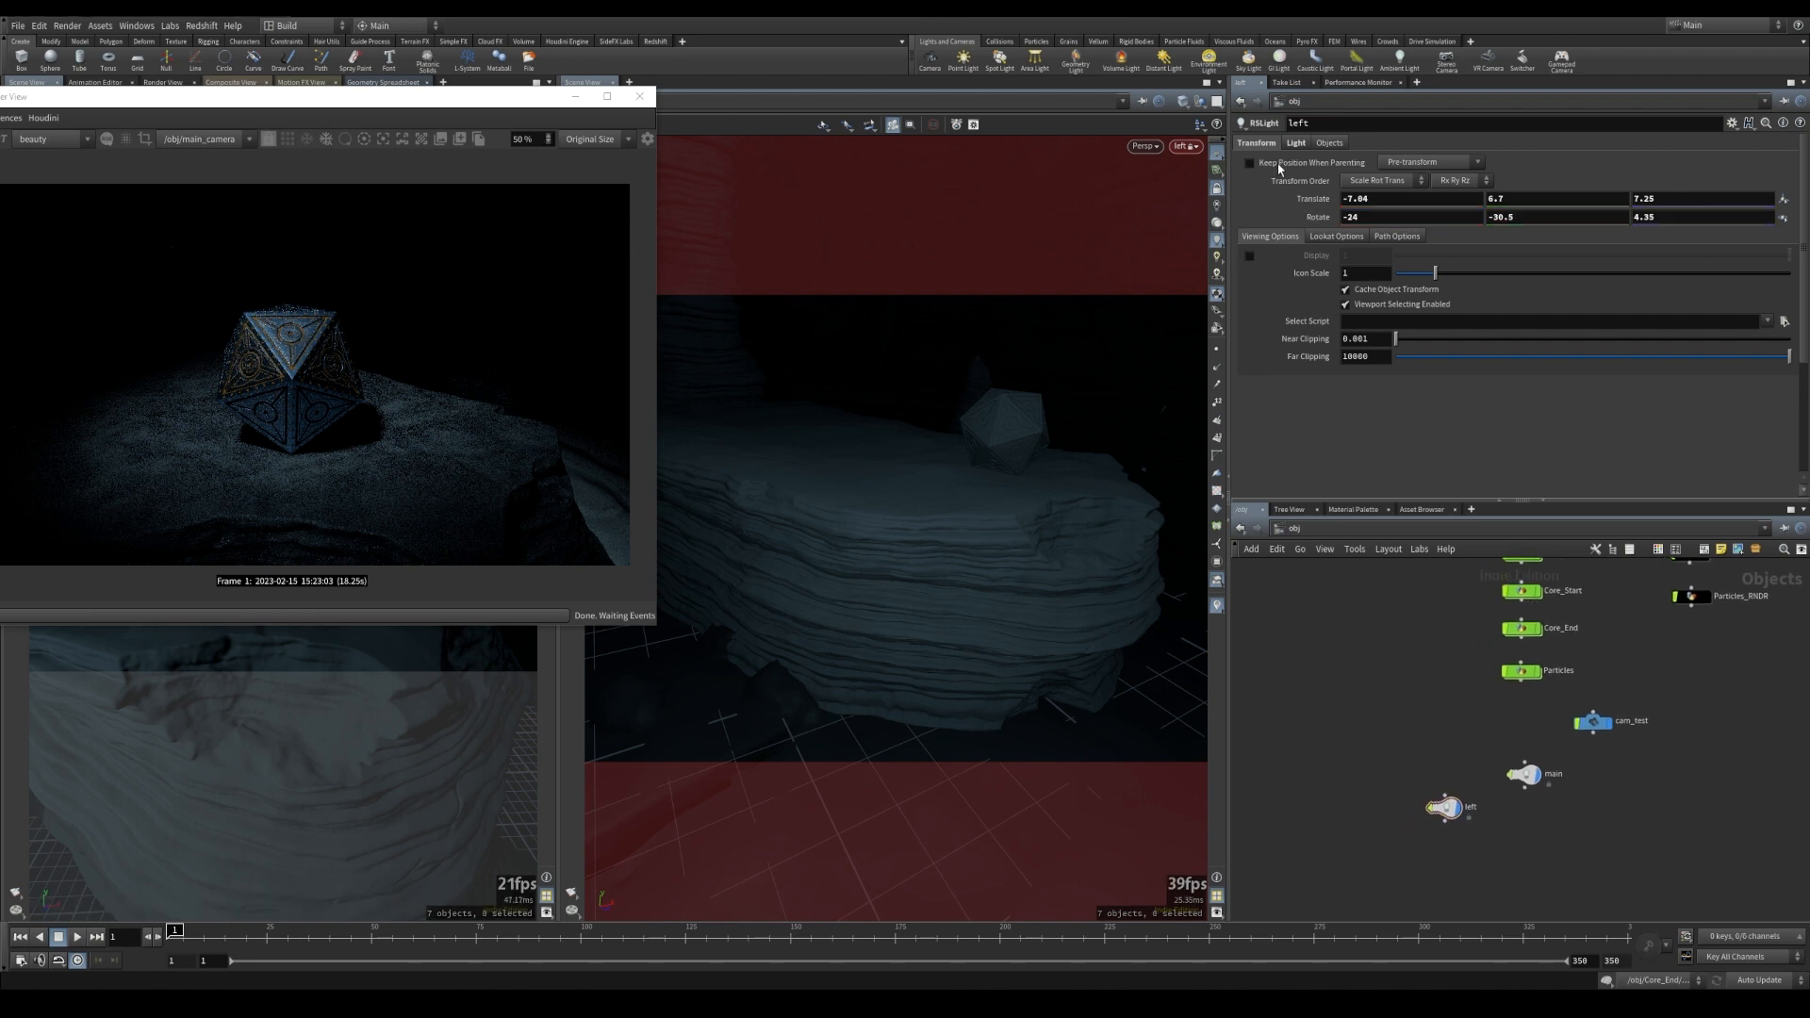
# - Set the left light's color to red 1 and green 0.79
pyautogui.click(1296, 144)
pyautogui.click(1356, 371)
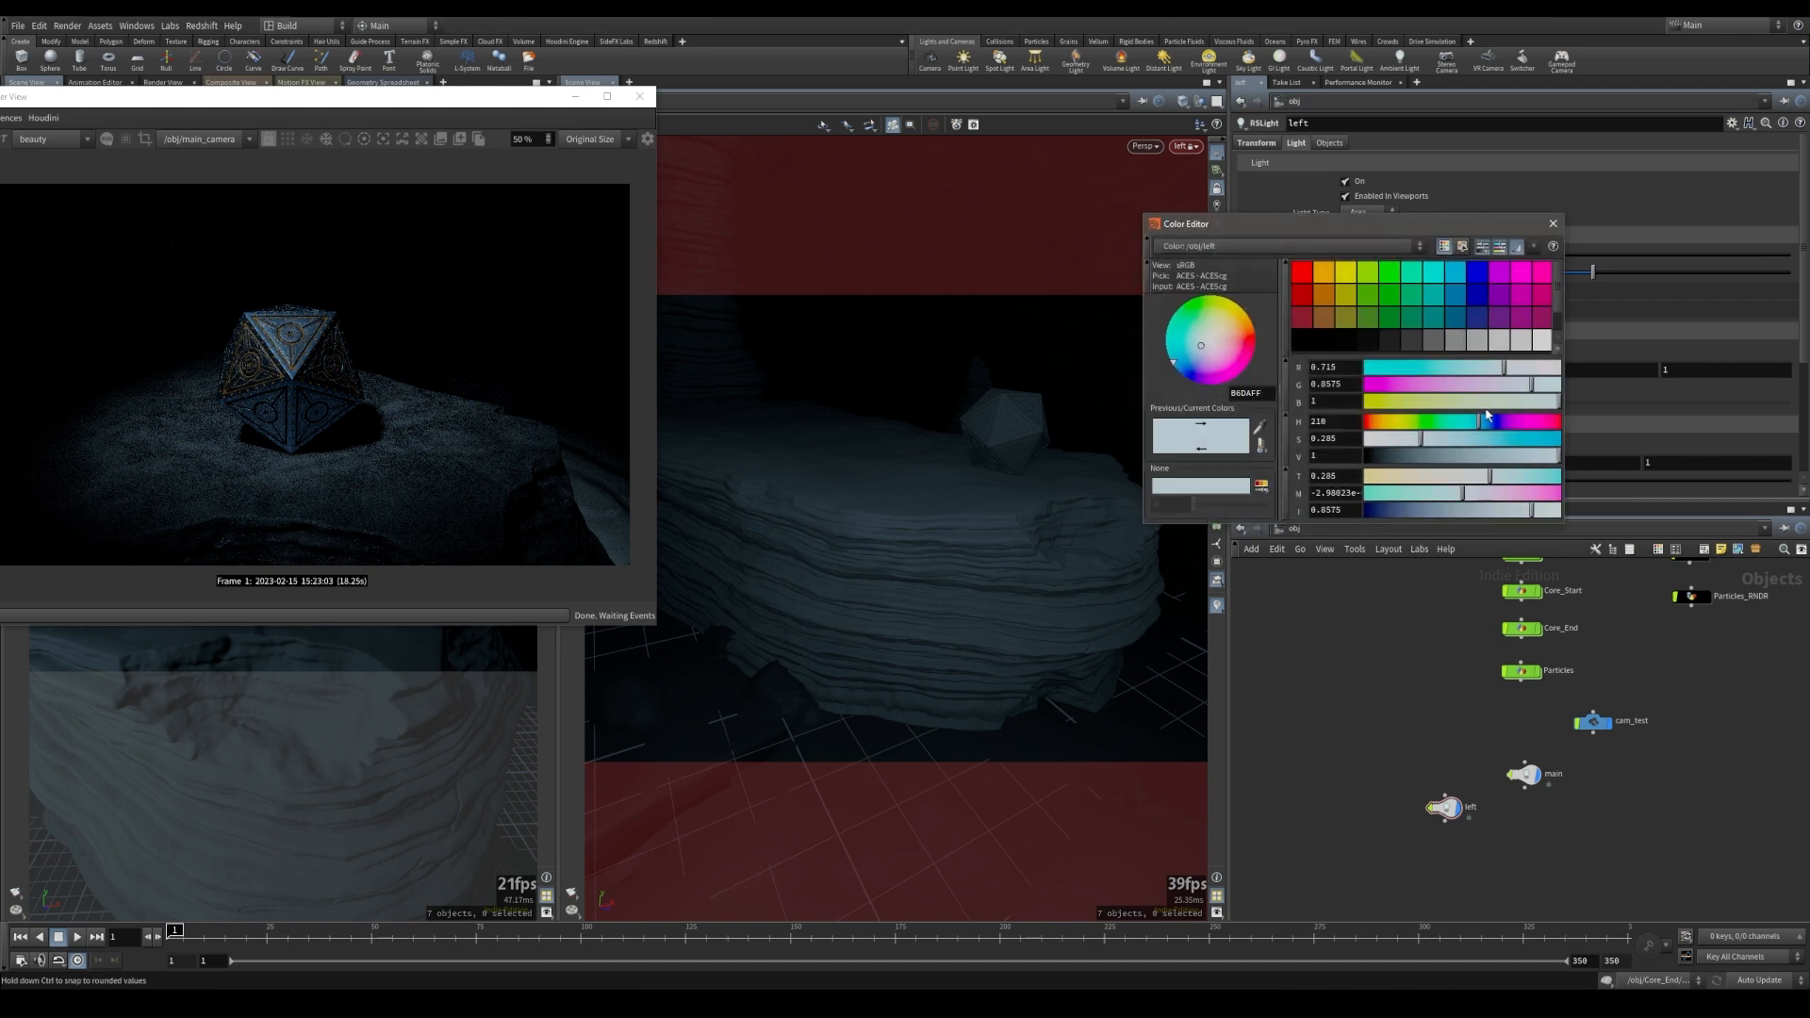
pyautogui.moveTo(1509, 369)
pyautogui.mouseDown()
pyautogui.moveTo(1584, 379)
pyautogui.moveTo(1520, 388)
pyautogui.mouseUp()
pyautogui.click(1348, 385)
pyautogui.press('BackSpace')
pyautogui.press('Return')
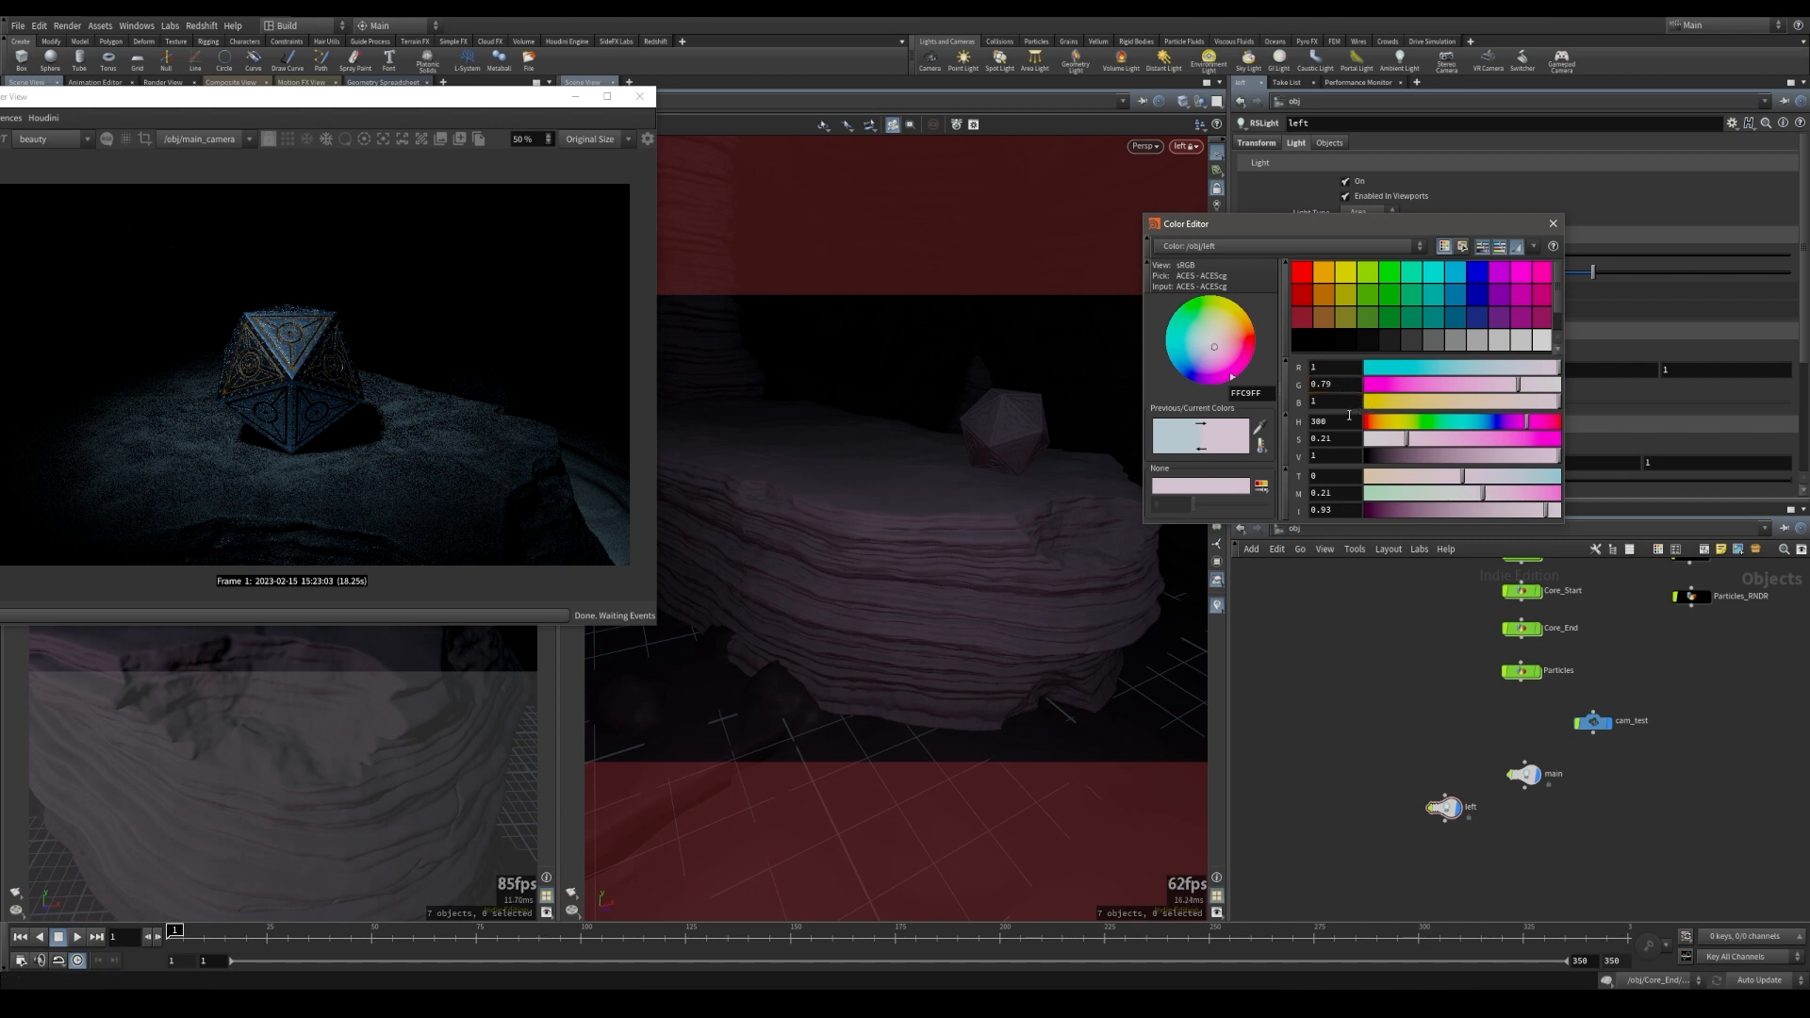
# - Warm the left light's color by setting its blue value to 0.68
pyautogui.moveTo(1558, 401); pyautogui.dragTo(1525, 405)
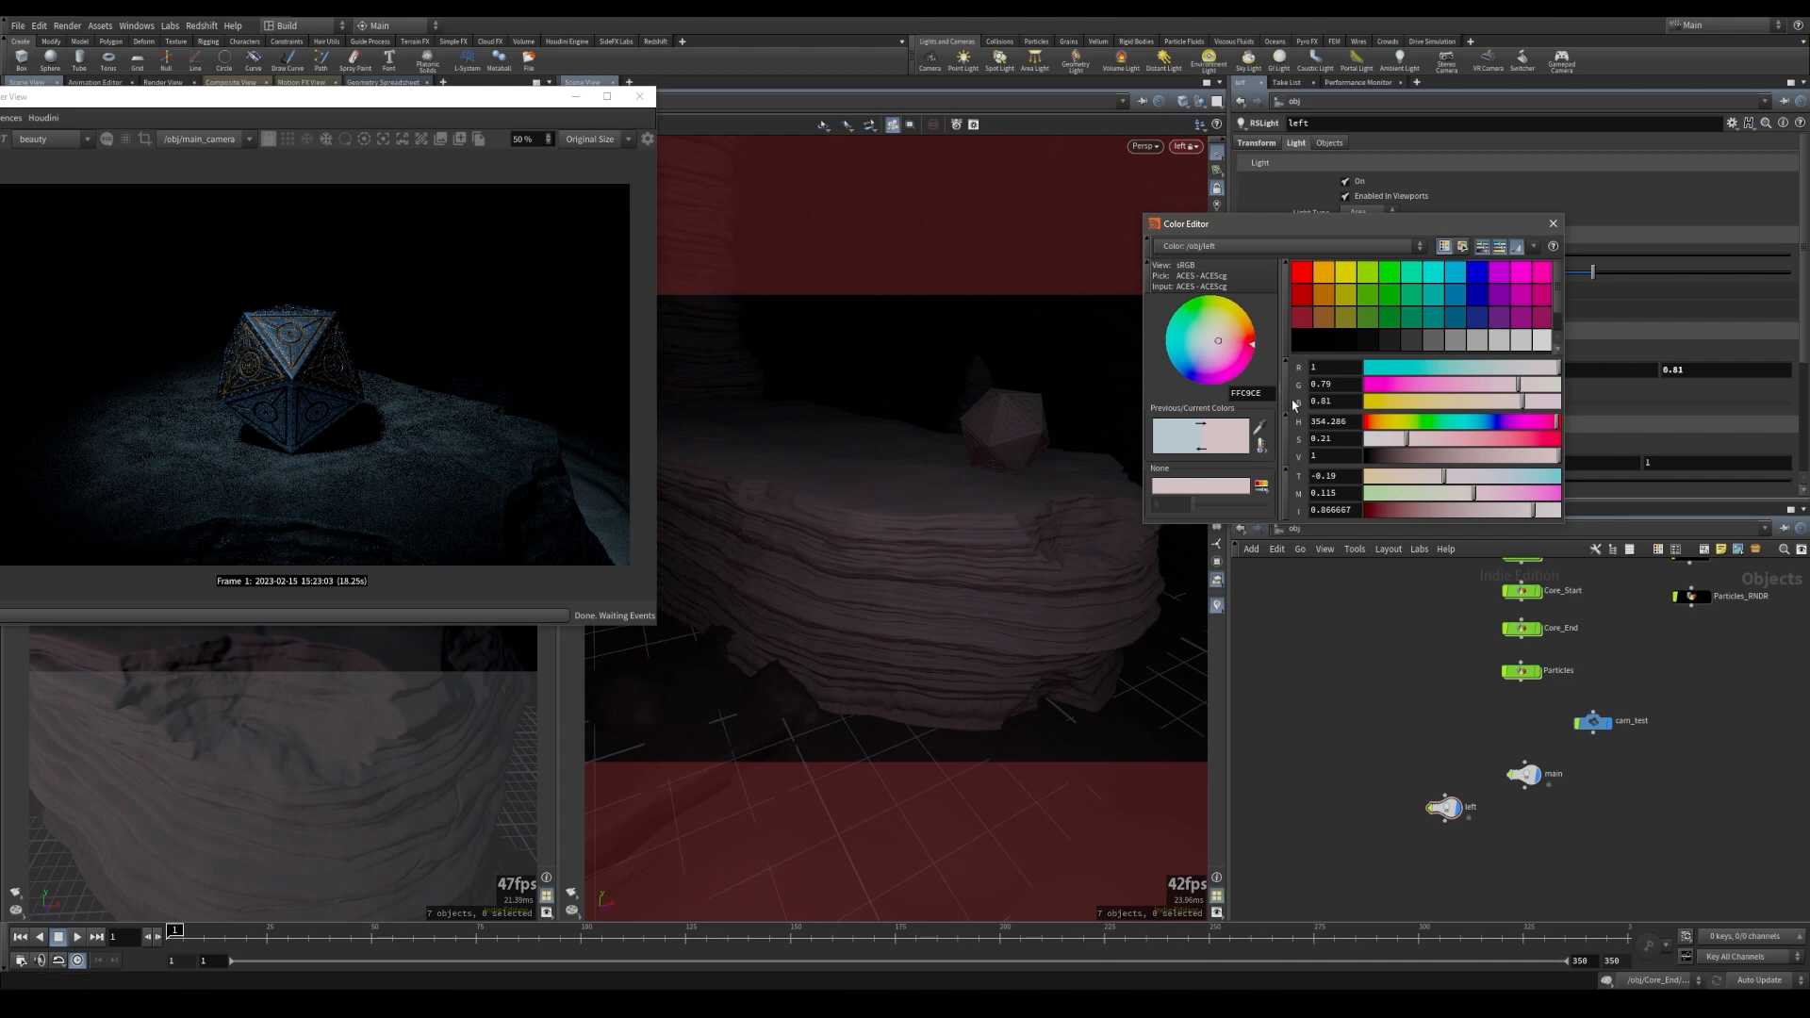
pyautogui.click(1339, 401)
pyautogui.press('BackSpace')
pyautogui.press('BackSpace')
pyautogui.write('7')
pyautogui.write('68')
pyautogui.press('Return')
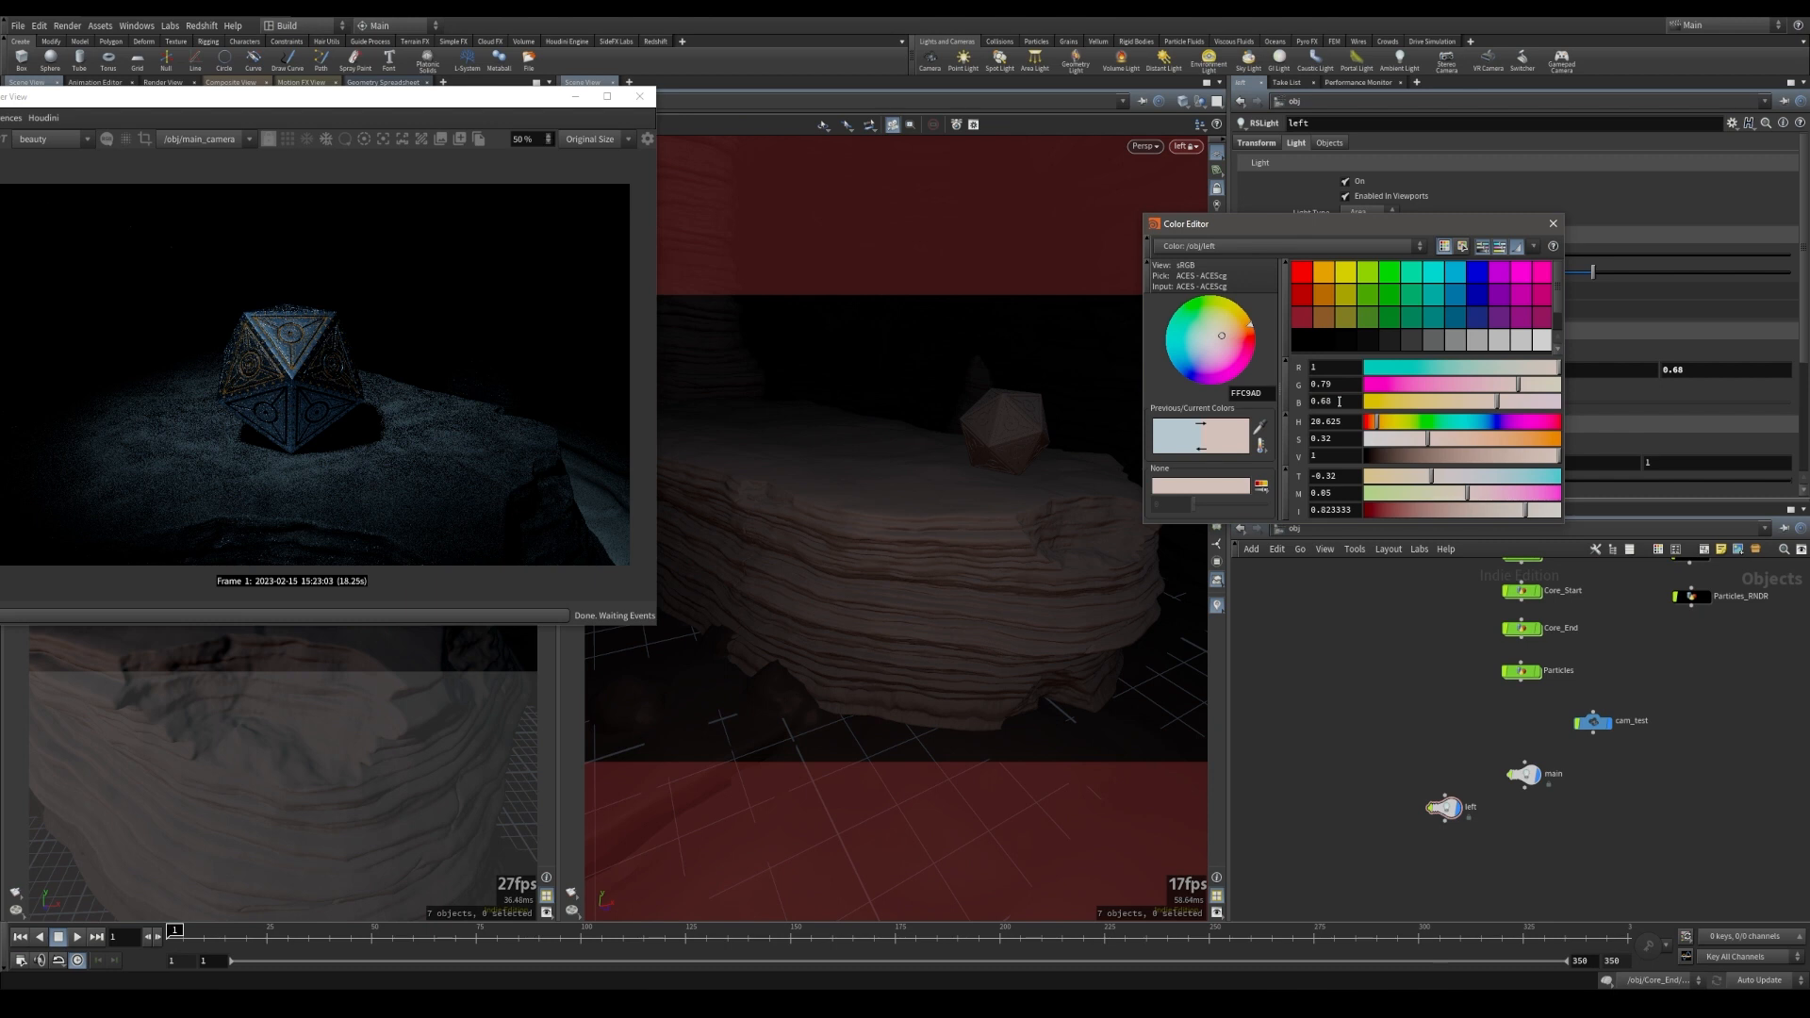
# - Finish editing the left light's color and start a preview render of the main camera view
pyautogui.click(1552, 224)
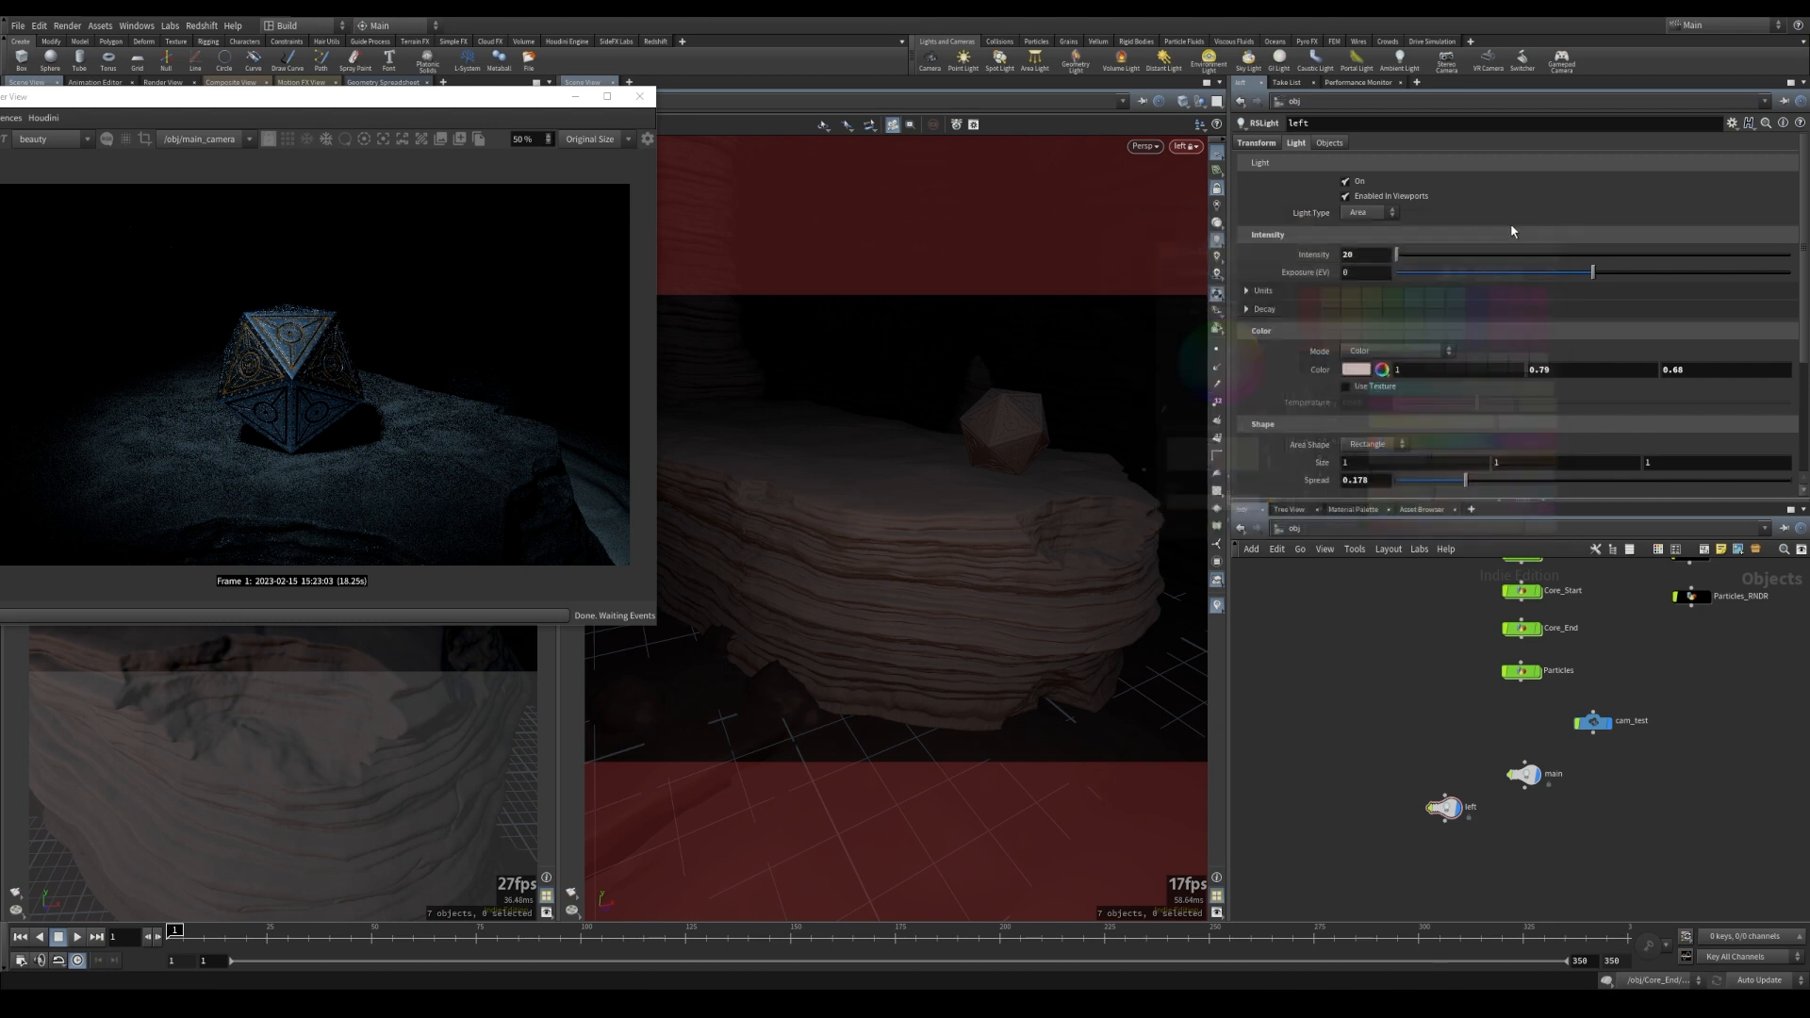
pyautogui.moveTo(142, 96); pyautogui.dragTo(670, 154)
pyautogui.click(492, 198)
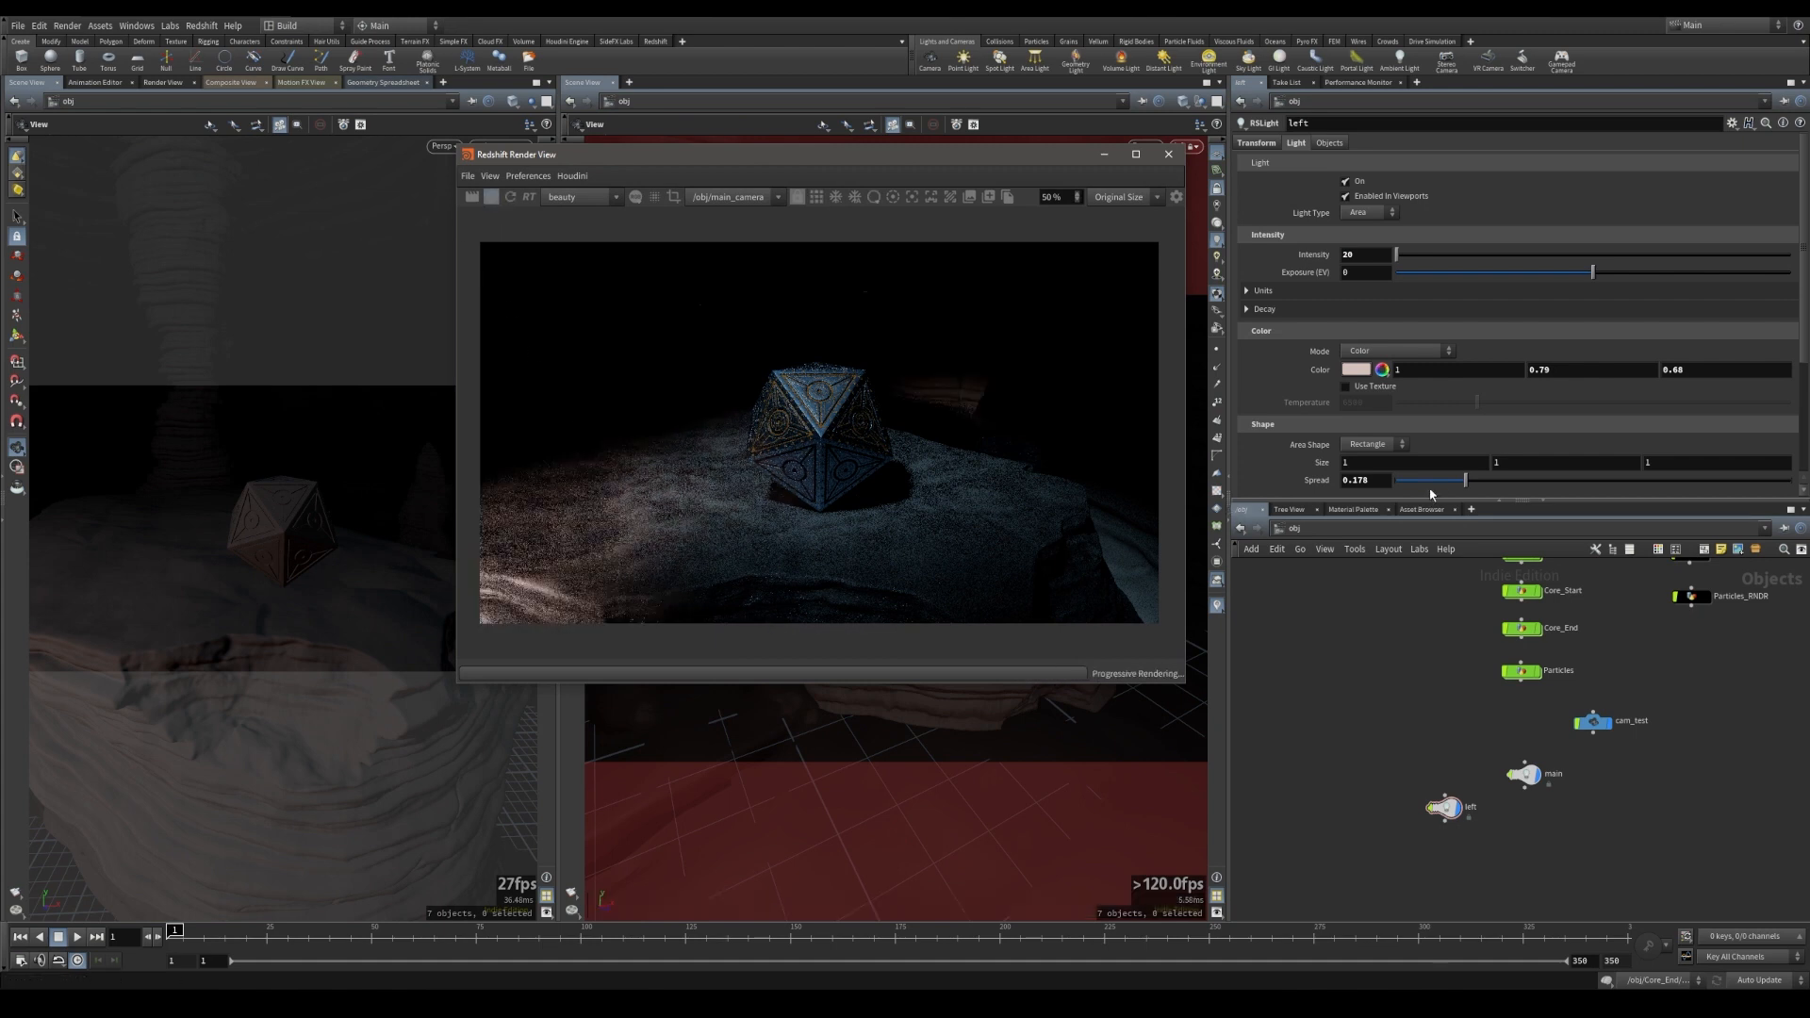
# - Set the left light's spread to 1 and its intensity to 120
pyautogui.moveTo(1411, 489); pyautogui.dragTo(1796, 487)
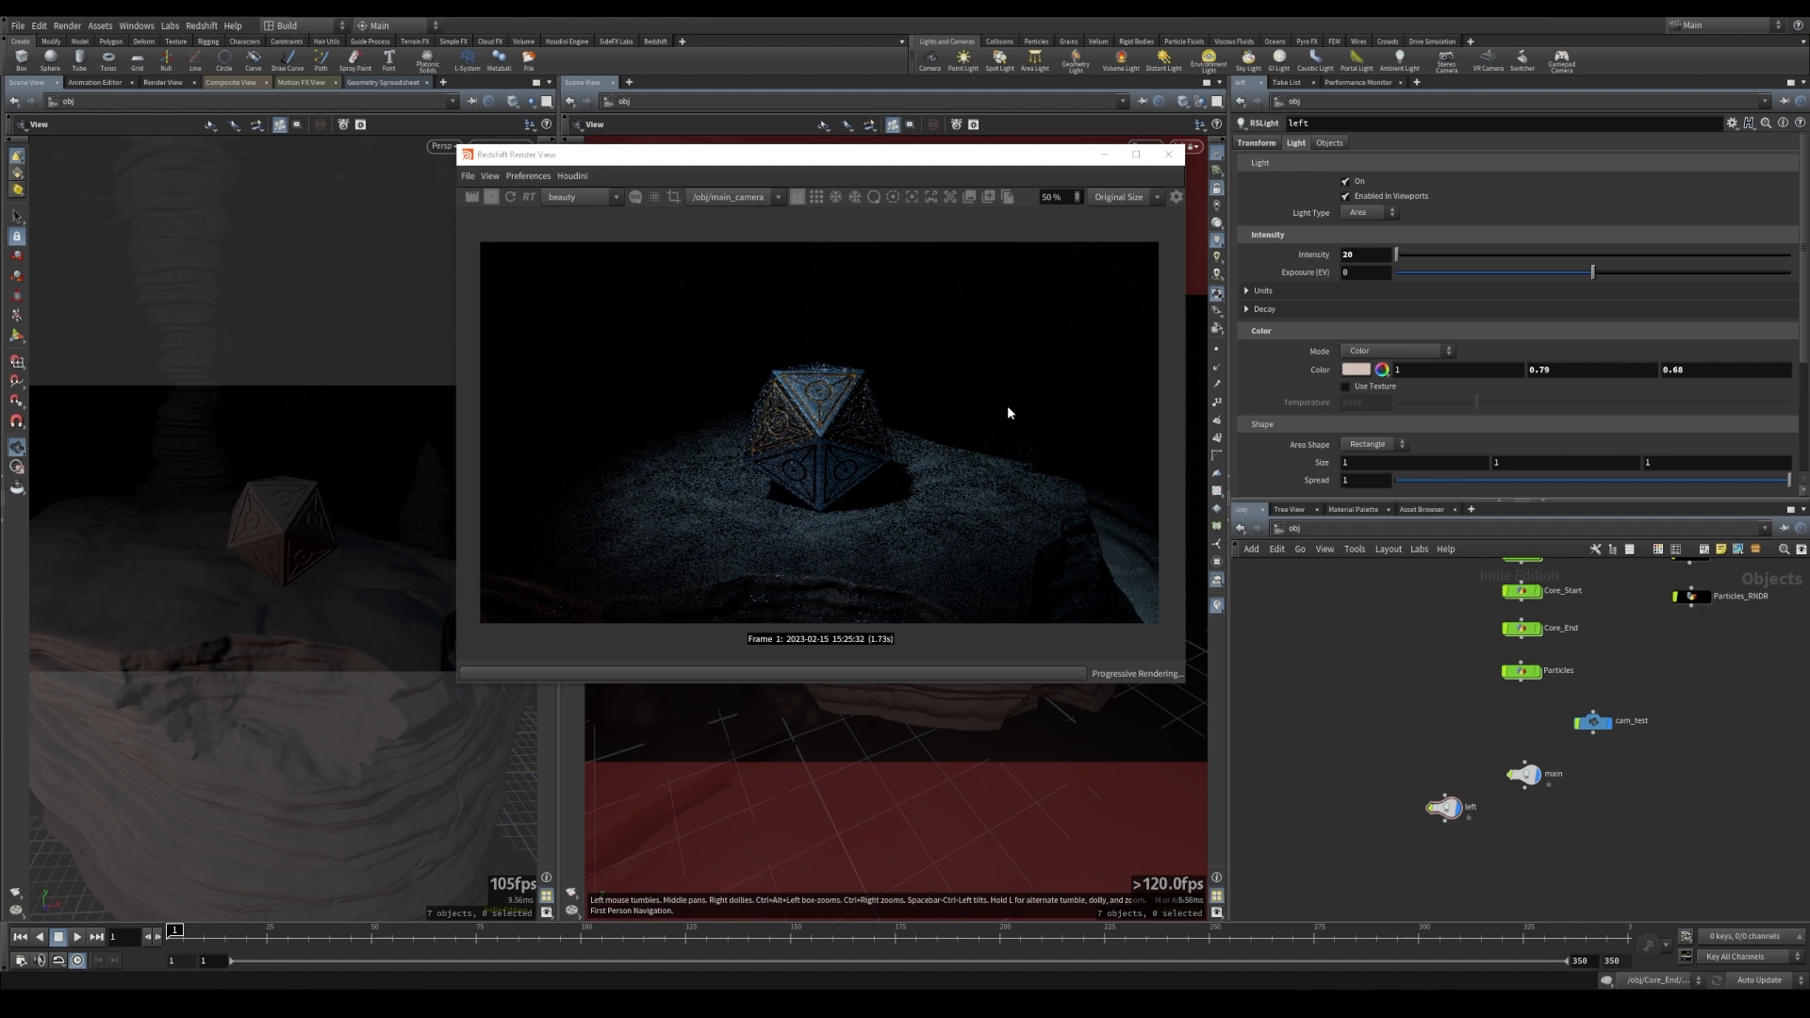
pyautogui.click(1368, 255)
pyautogui.write('1')
pyautogui.press('Return')
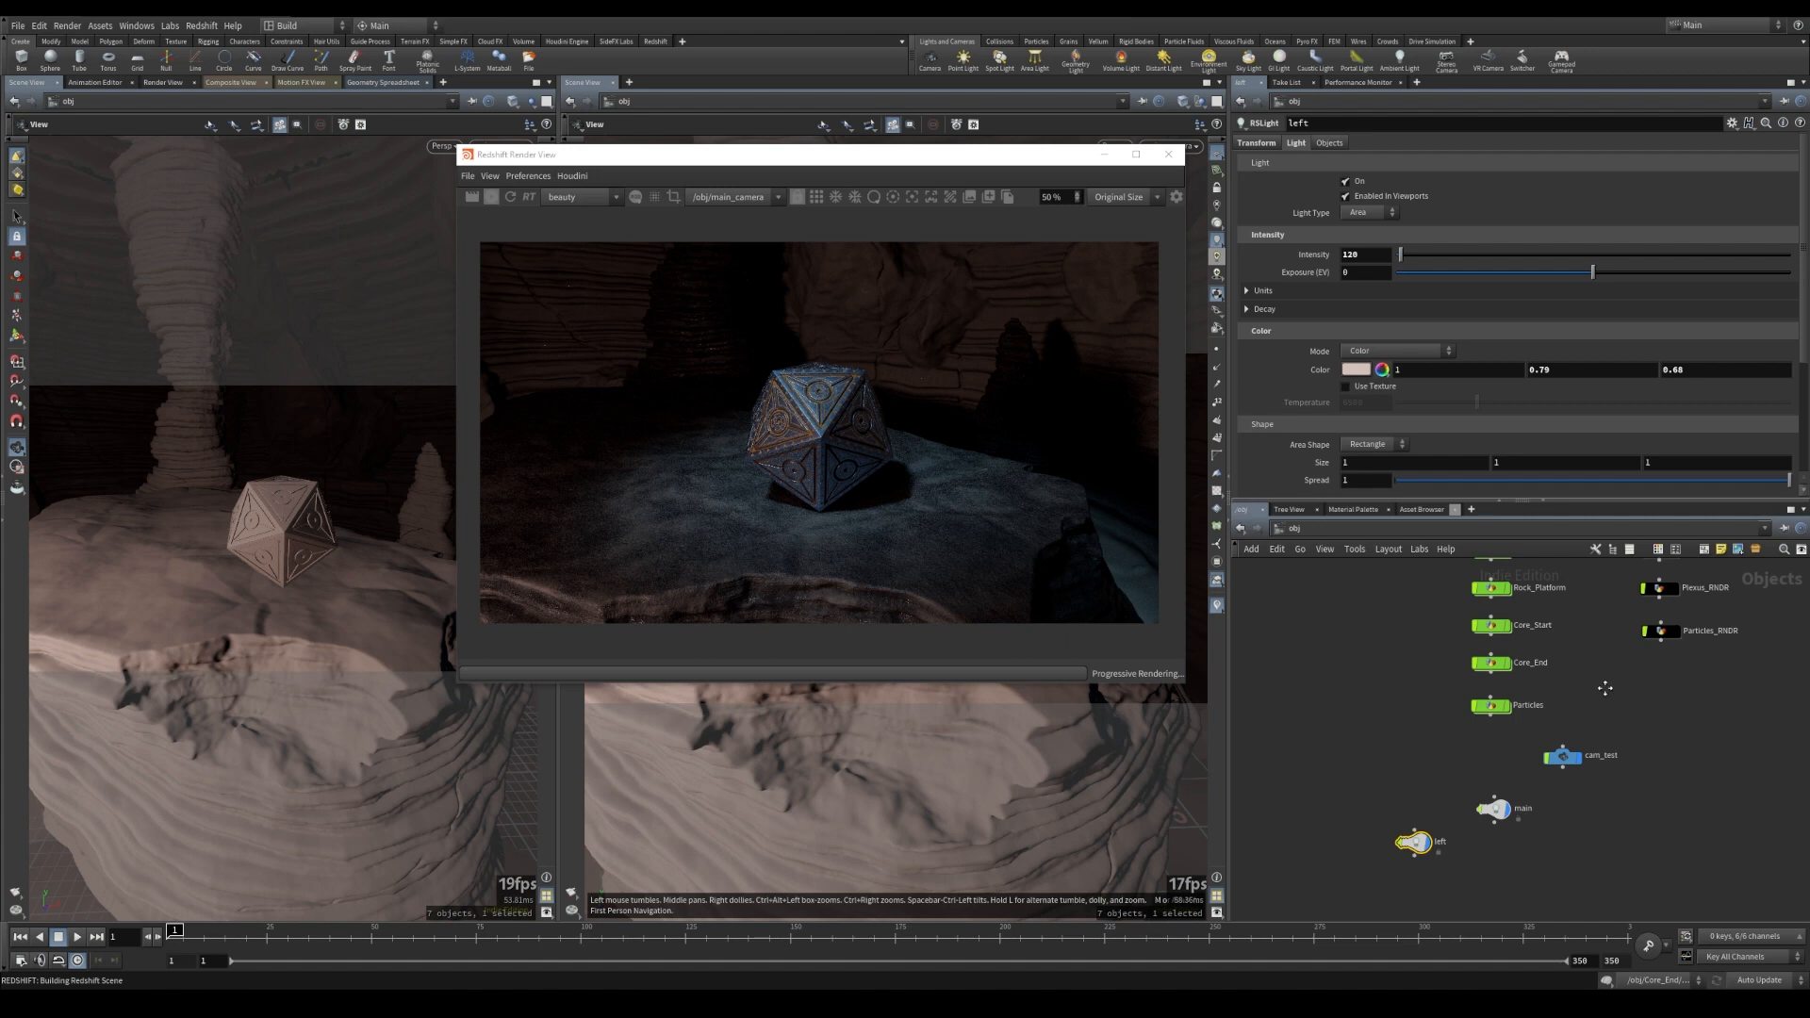
# - Assign the Rocks material to the BG_RNDR object
pyautogui.moveTo(1605, 688); pyautogui.dragTo(1551, 833, button='middle')
pyautogui.click(1606, 622)
pyautogui.moveTo(1622, 612)
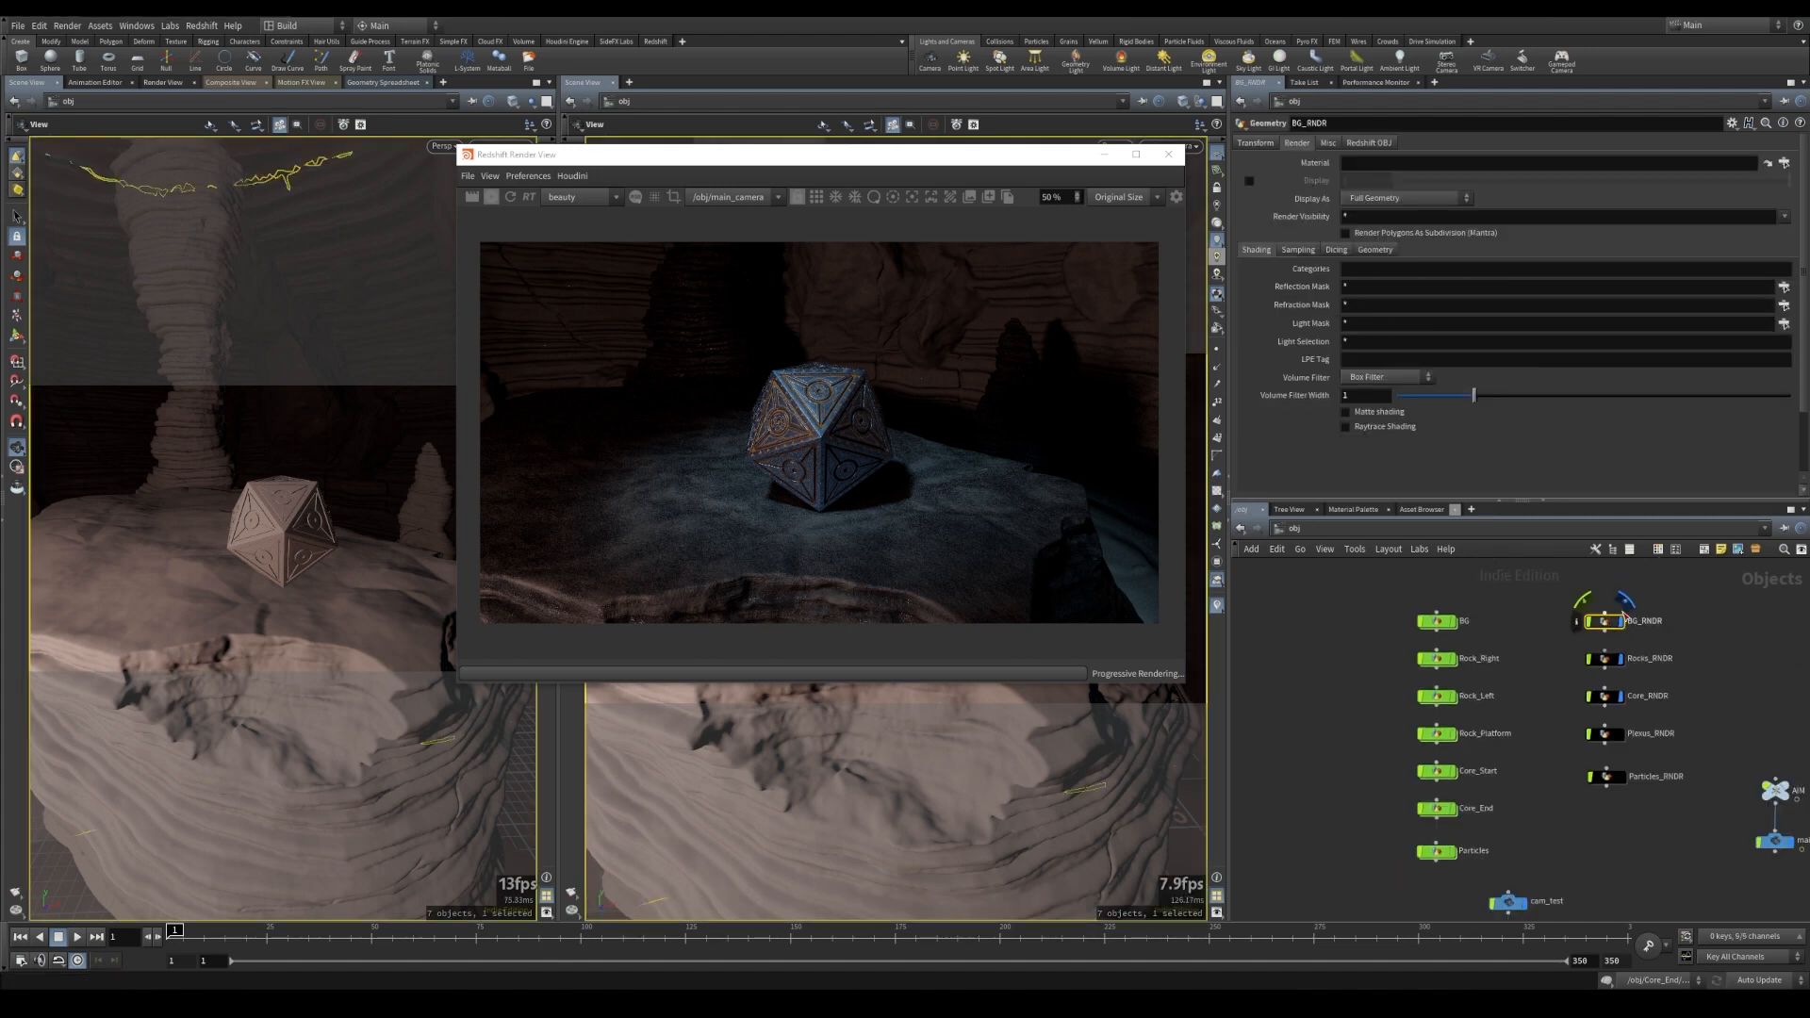
pyautogui.click(1782, 167)
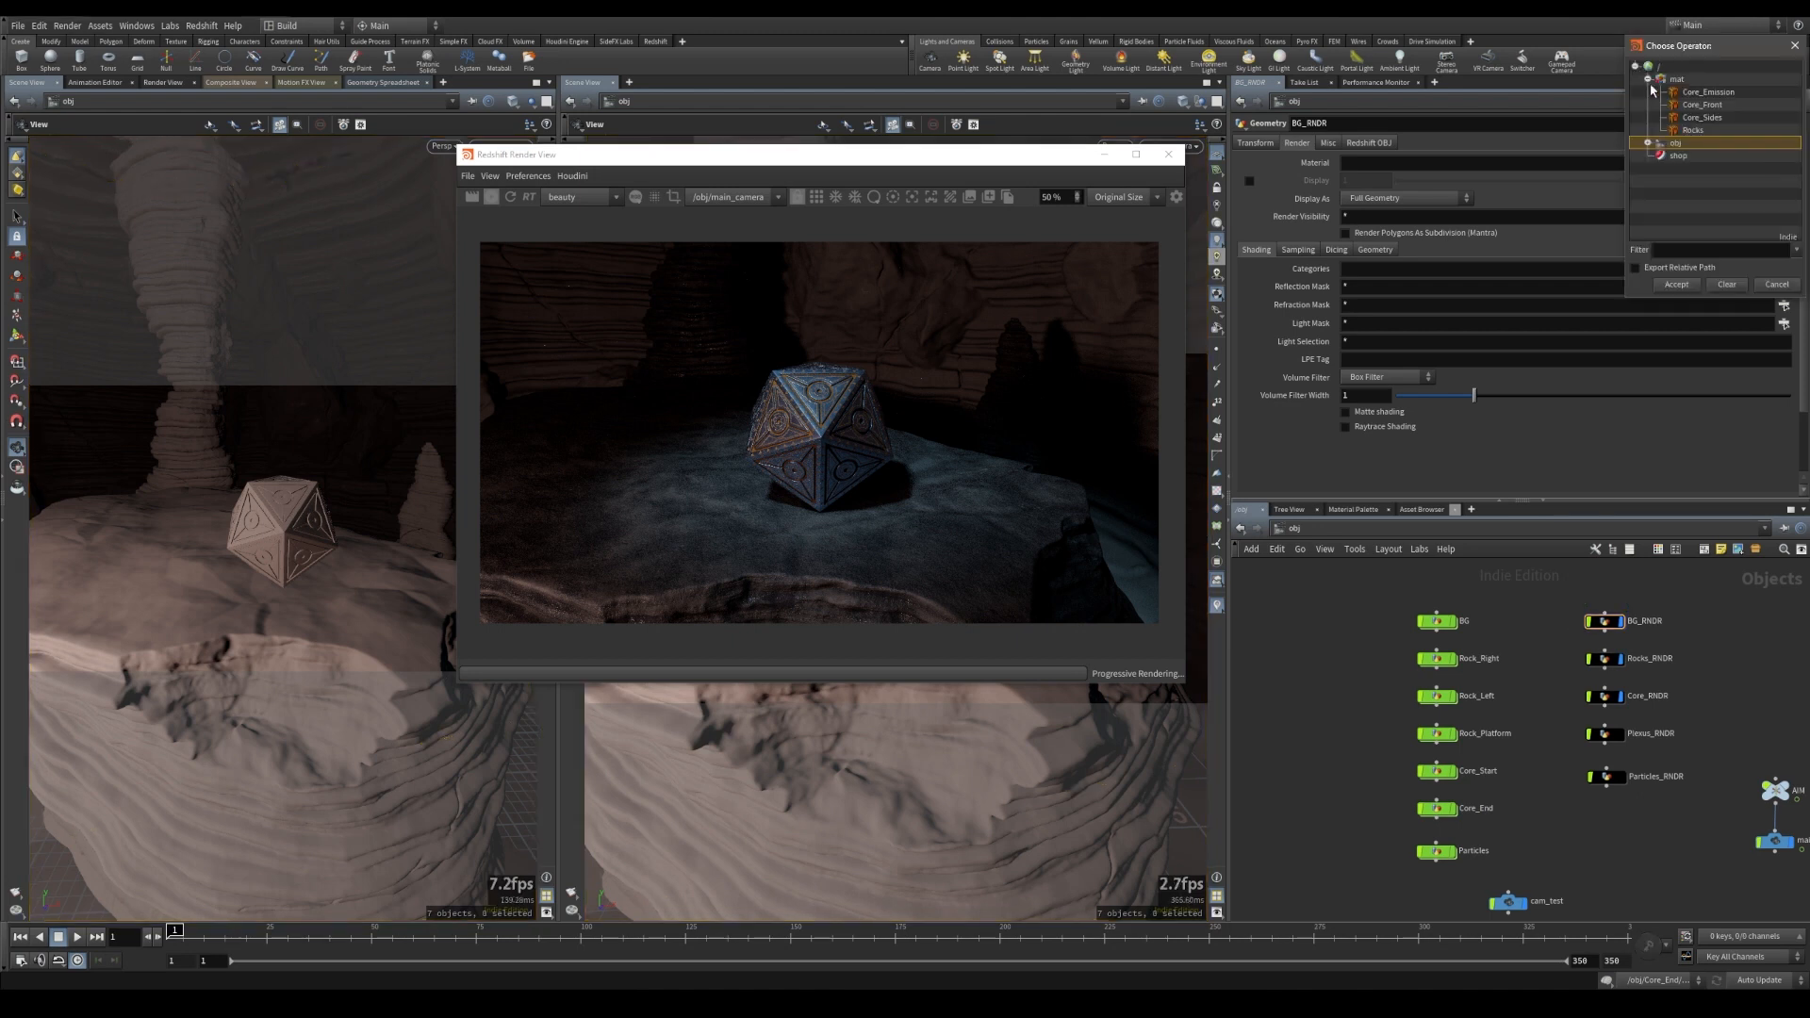
pyautogui.click(1695, 131)
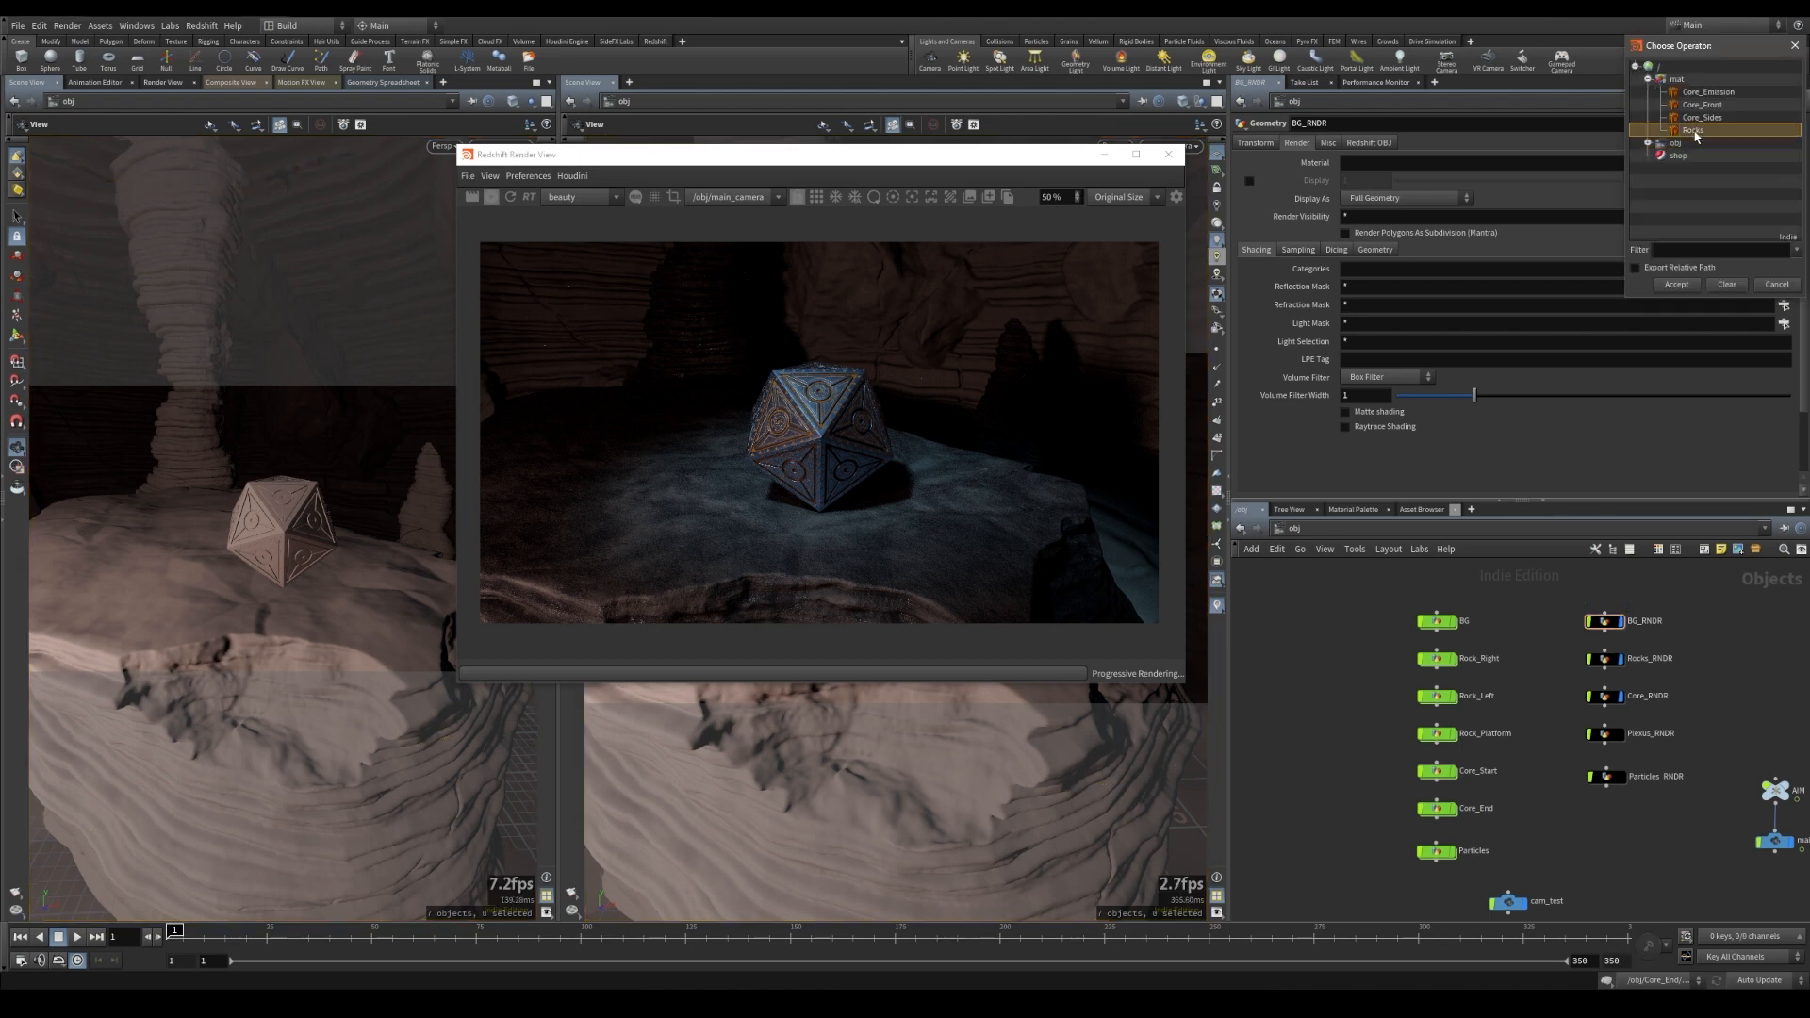
pyautogui.click(1677, 285)
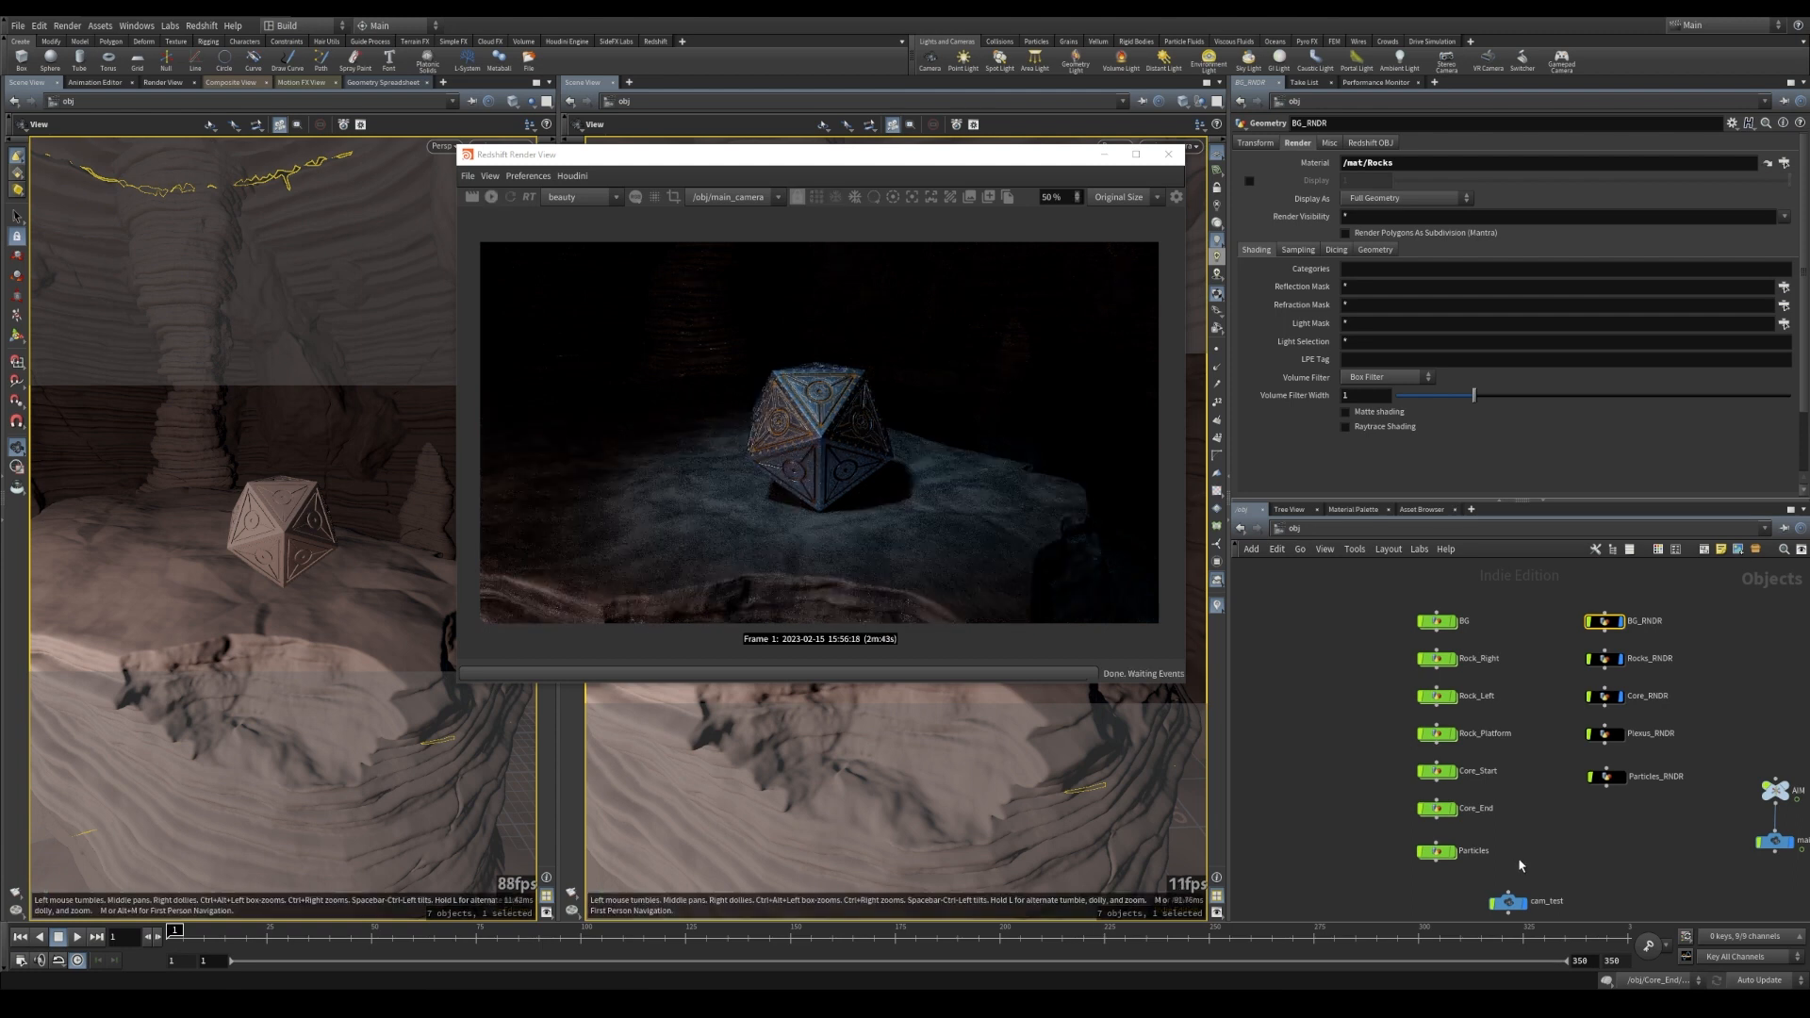
# - Move the left and main light nodes further below cam_test in the object network
pyautogui.moveTo(1608, 858); pyautogui.dragTo(1677, 667, button='middle')
pyautogui.moveTo(1440, 813); pyautogui.dragTo(1446, 851)
pyautogui.moveTo(1485, 755); pyautogui.dragTo(1490, 787)
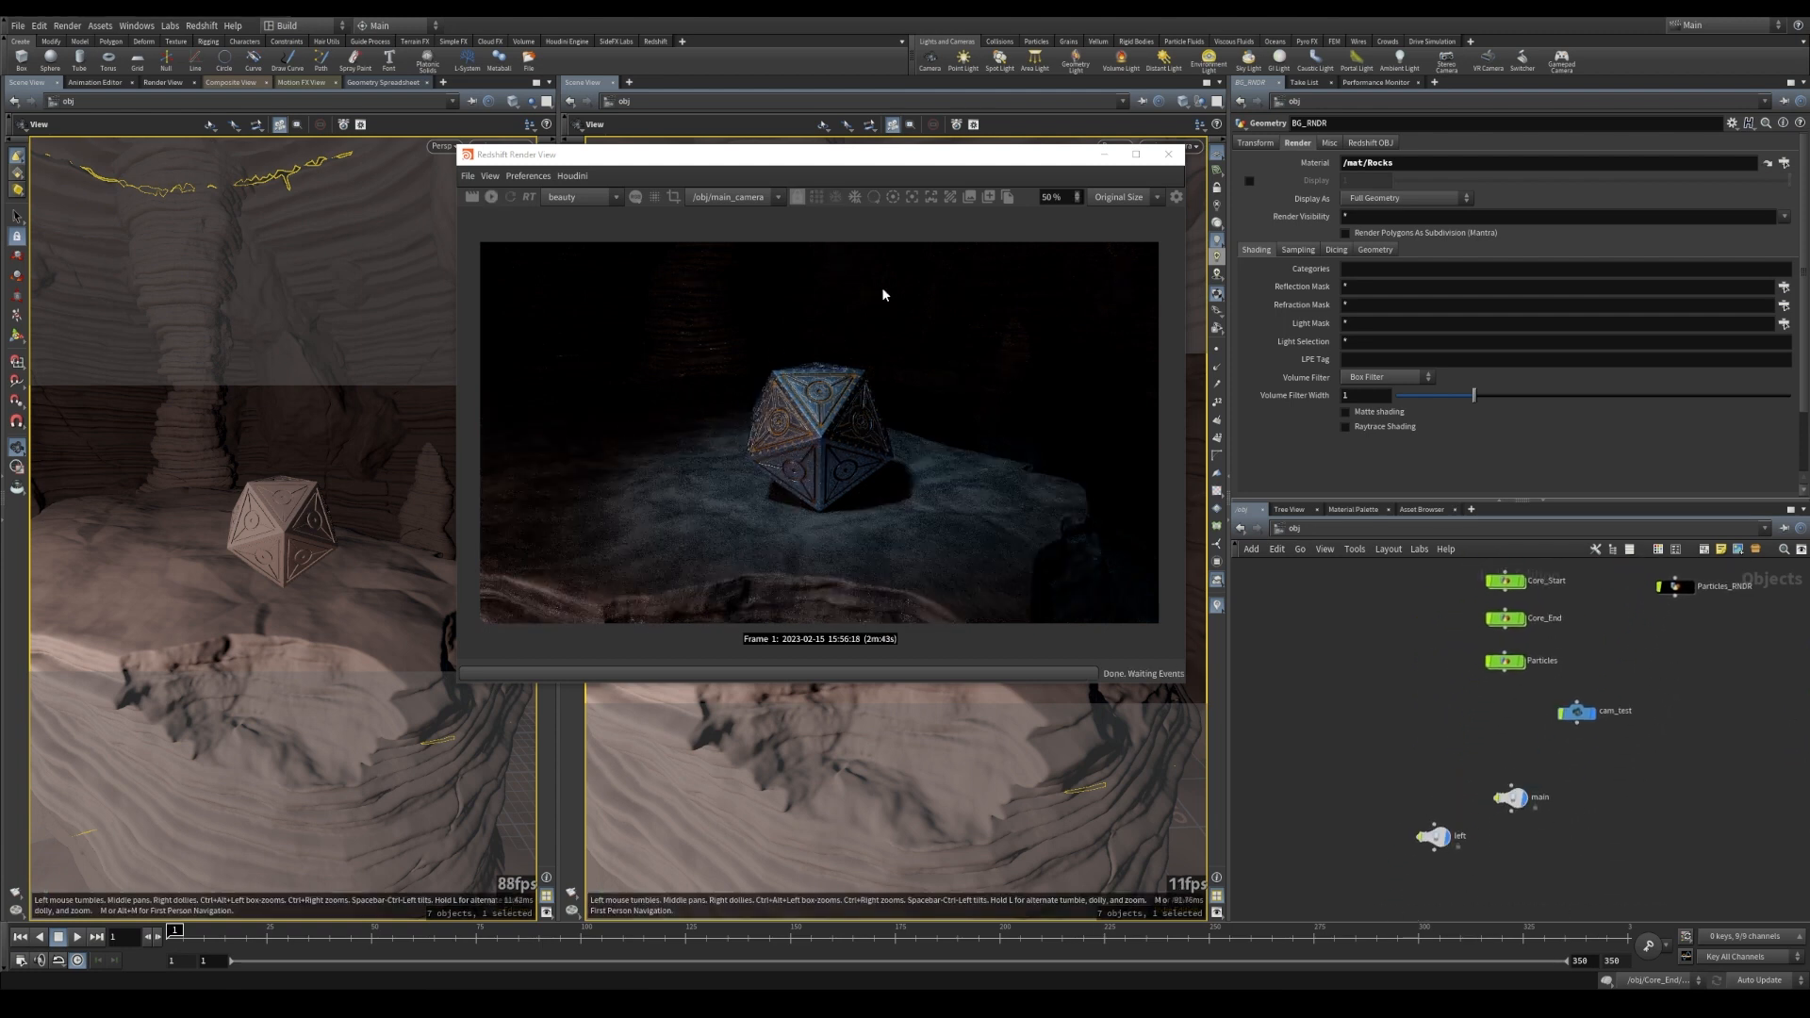
# - Duplicate the main light, name the copy top, and place it just above the main light in the network
pyautogui.moveTo(1536, 768); pyautogui.dragTo(1515, 775, button='middle')
pyautogui.click(1471, 770)
pyautogui.keyDown('alt'); pyautogui.moveTo(1492, 810); pyautogui.dragTo(1492, 770); pyautogui.keyUp('alt')
pyautogui.doubleClick(1526, 768)
pyautogui.write('top')
pyautogui.press('Return')
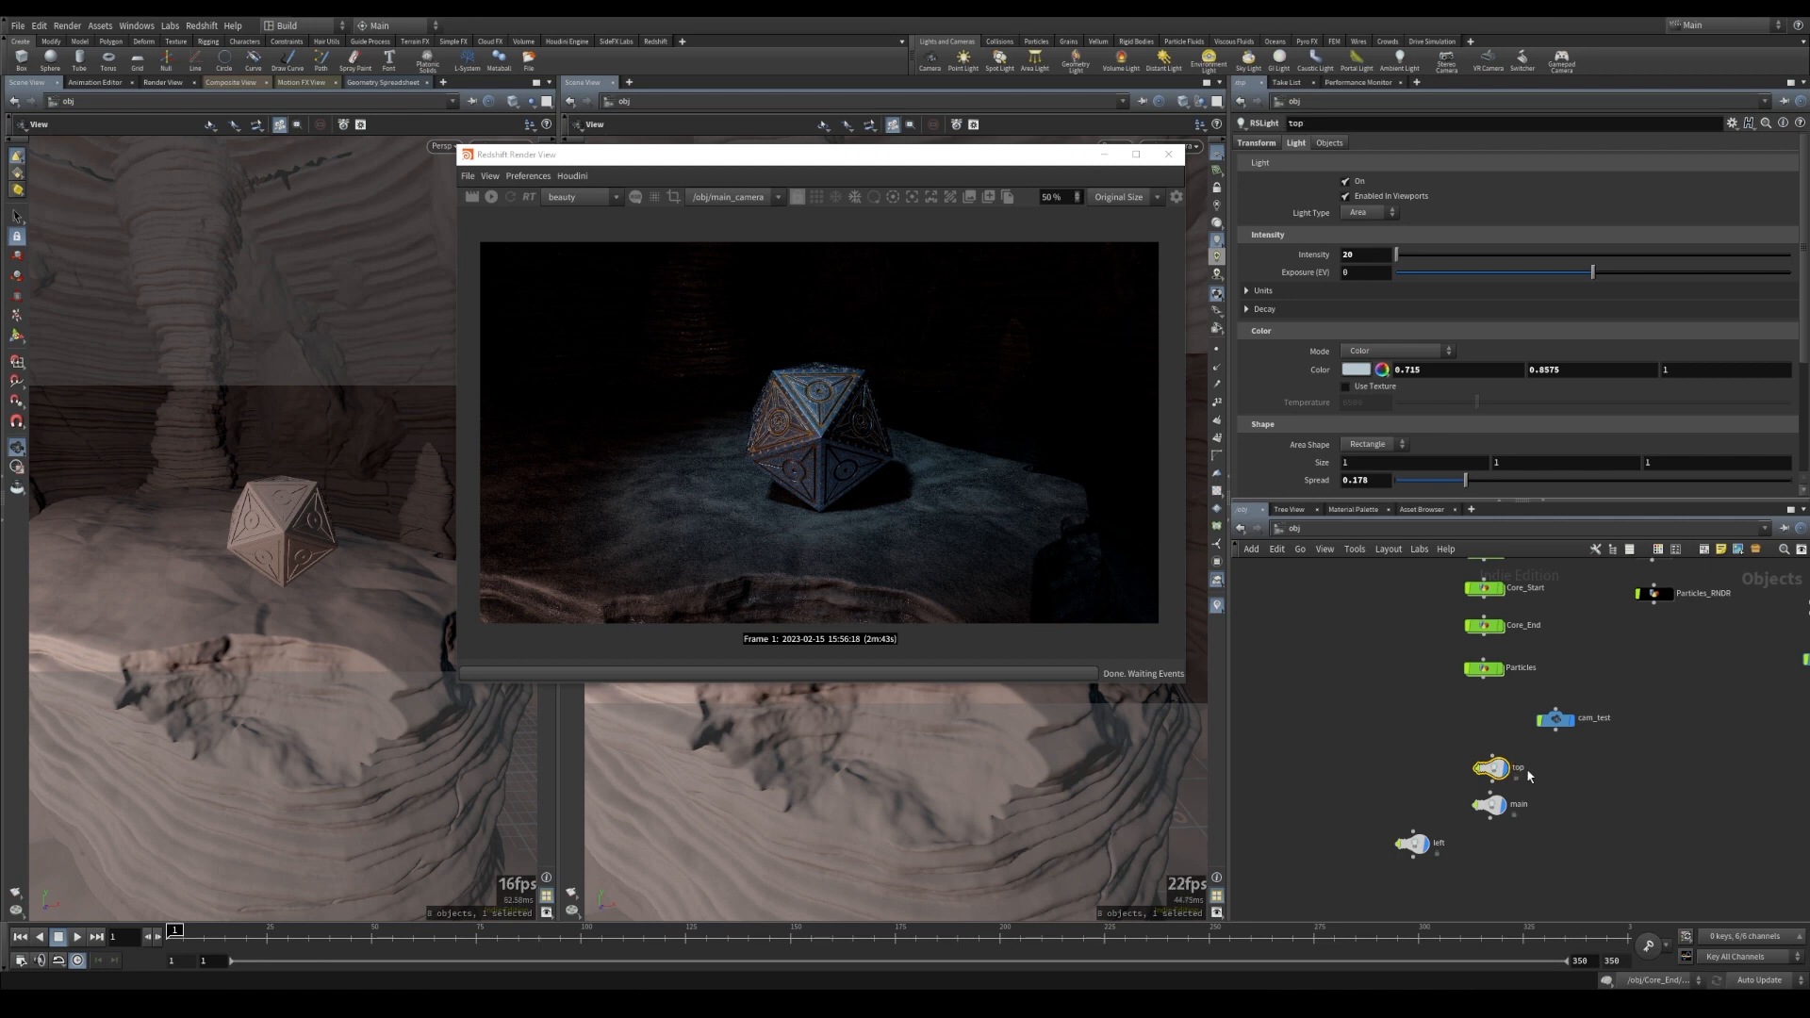
pyautogui.moveTo(1499, 770); pyautogui.dragTo(1531, 777)
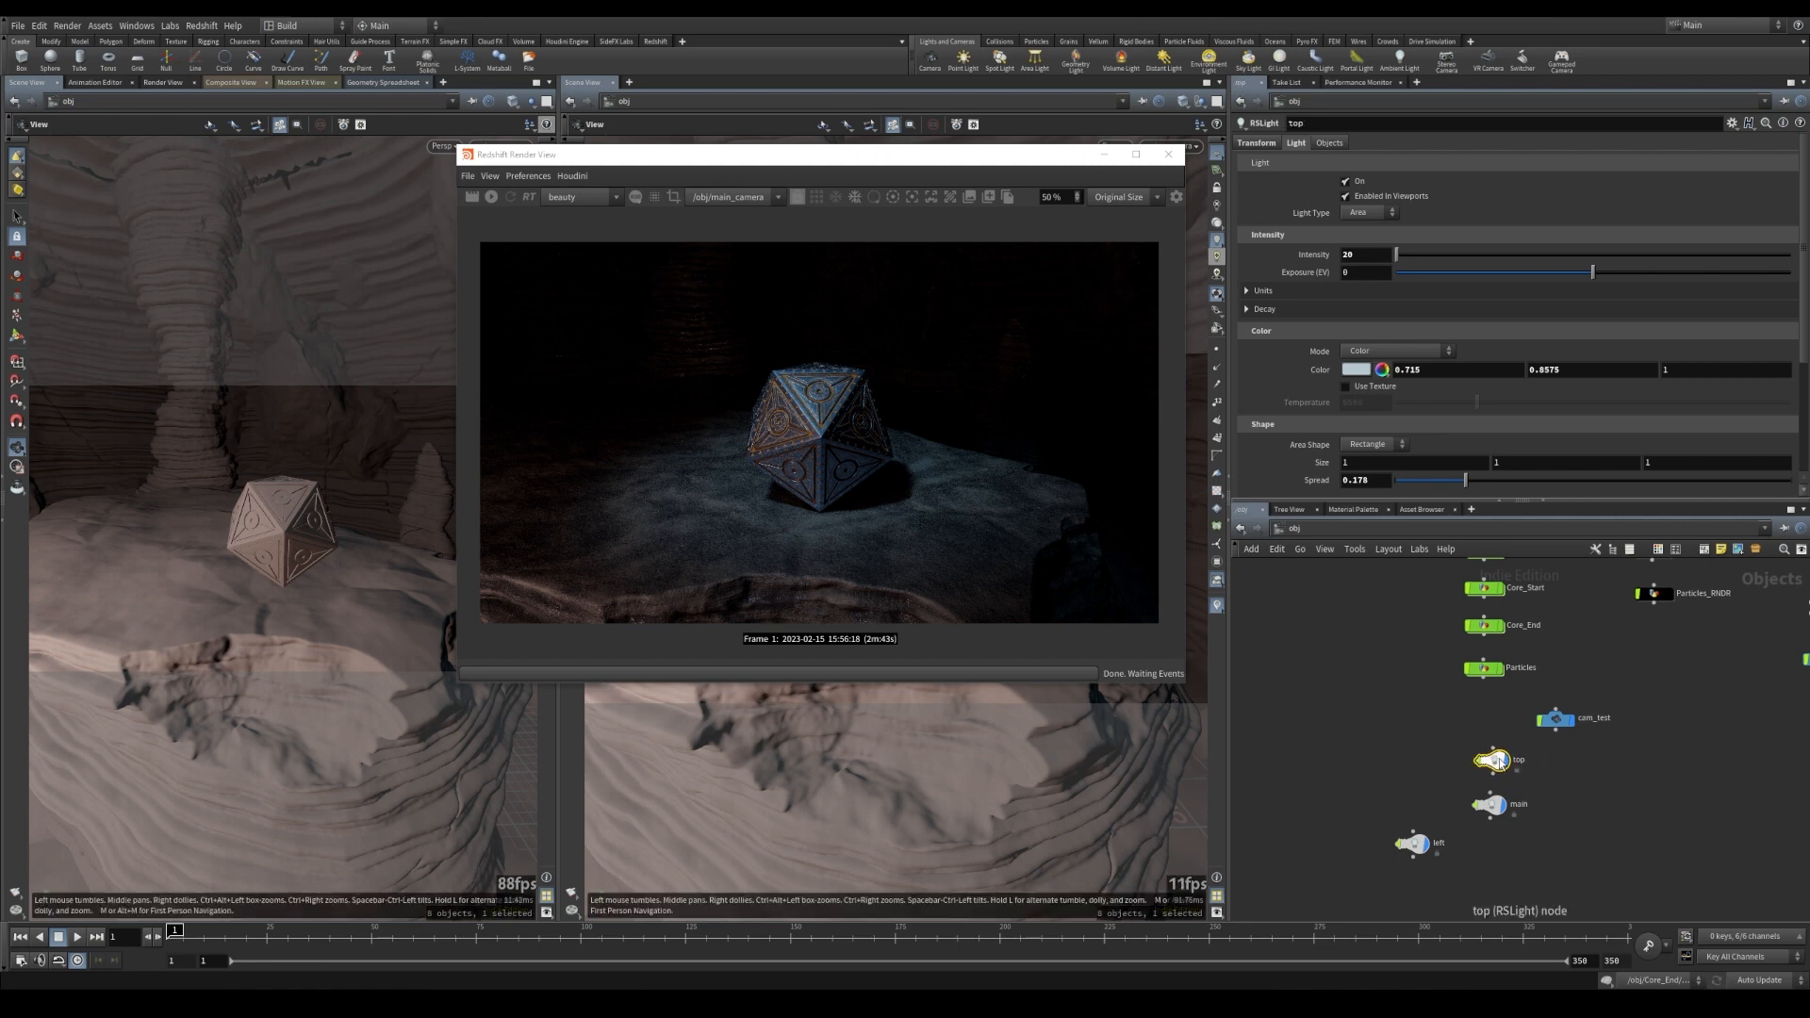
# - Look through the top light and aim it steeply downward with translate -6.71, 15.94, -10.45 and rotate -83.19, -4.73, 0
pyautogui.moveTo(999, 159); pyautogui.dragTo(530, 147)
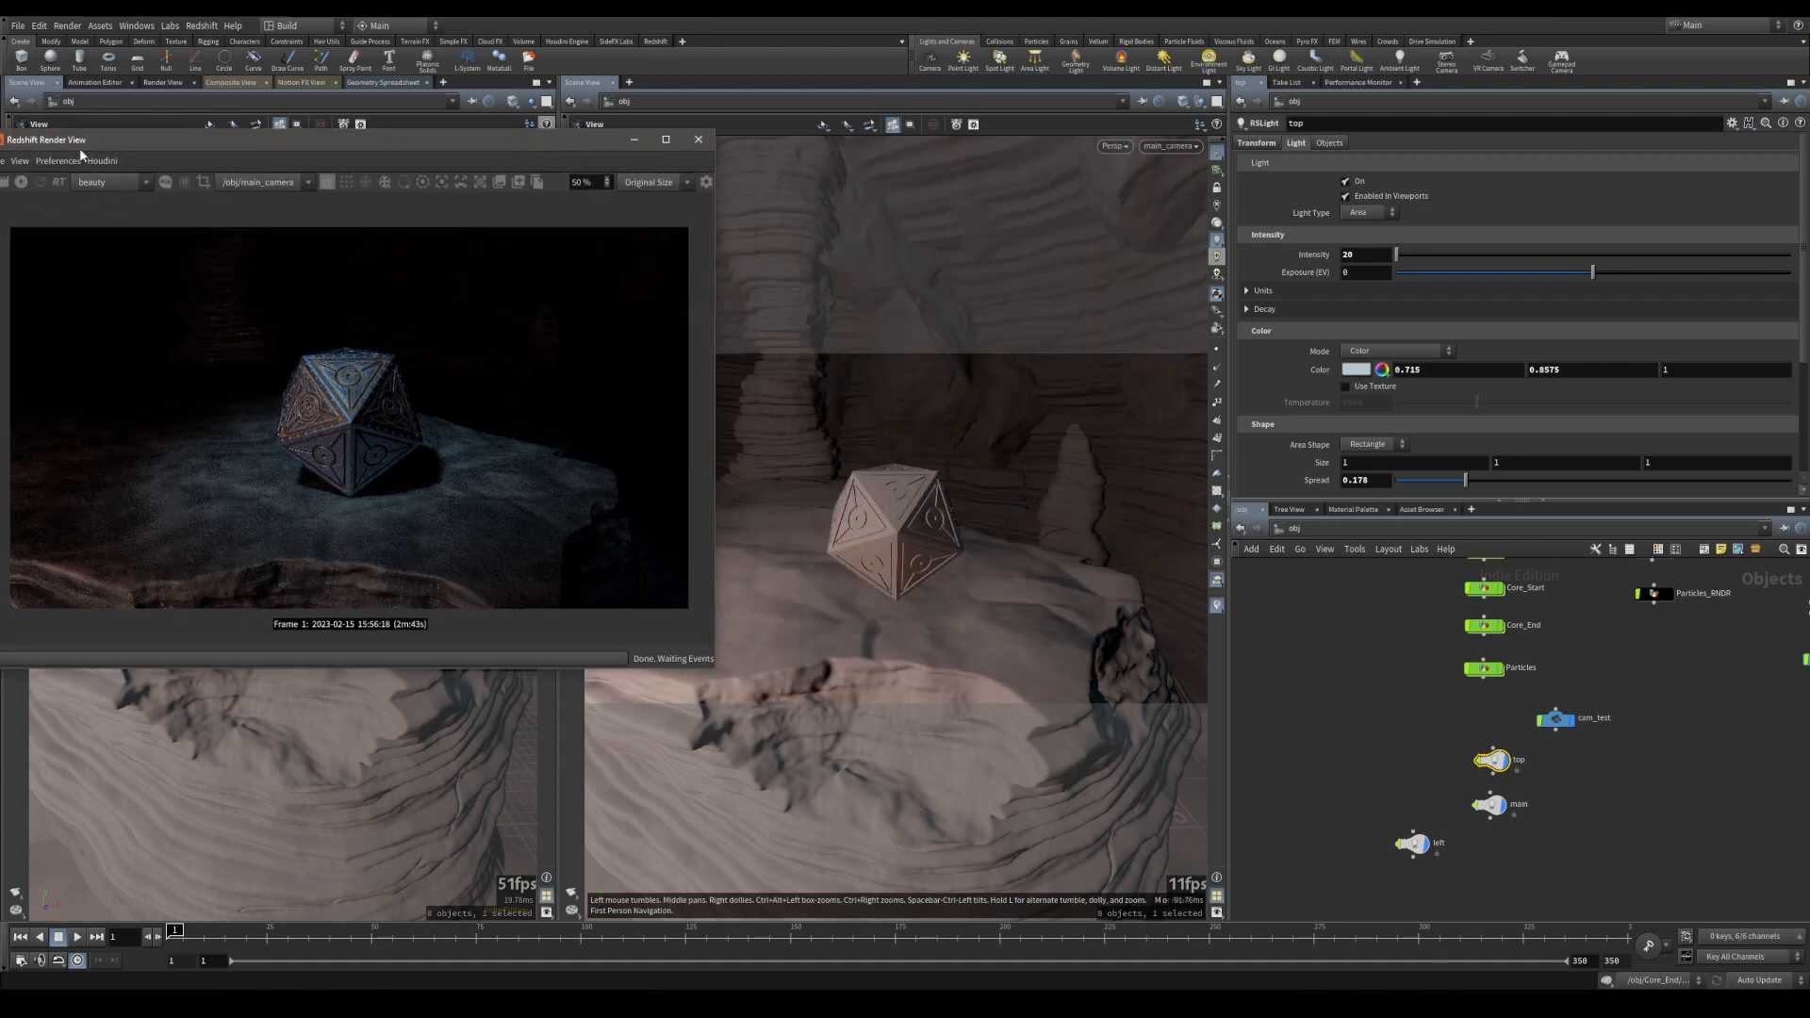
pyautogui.click(1169, 146)
pyautogui.moveTo(1196, 251)
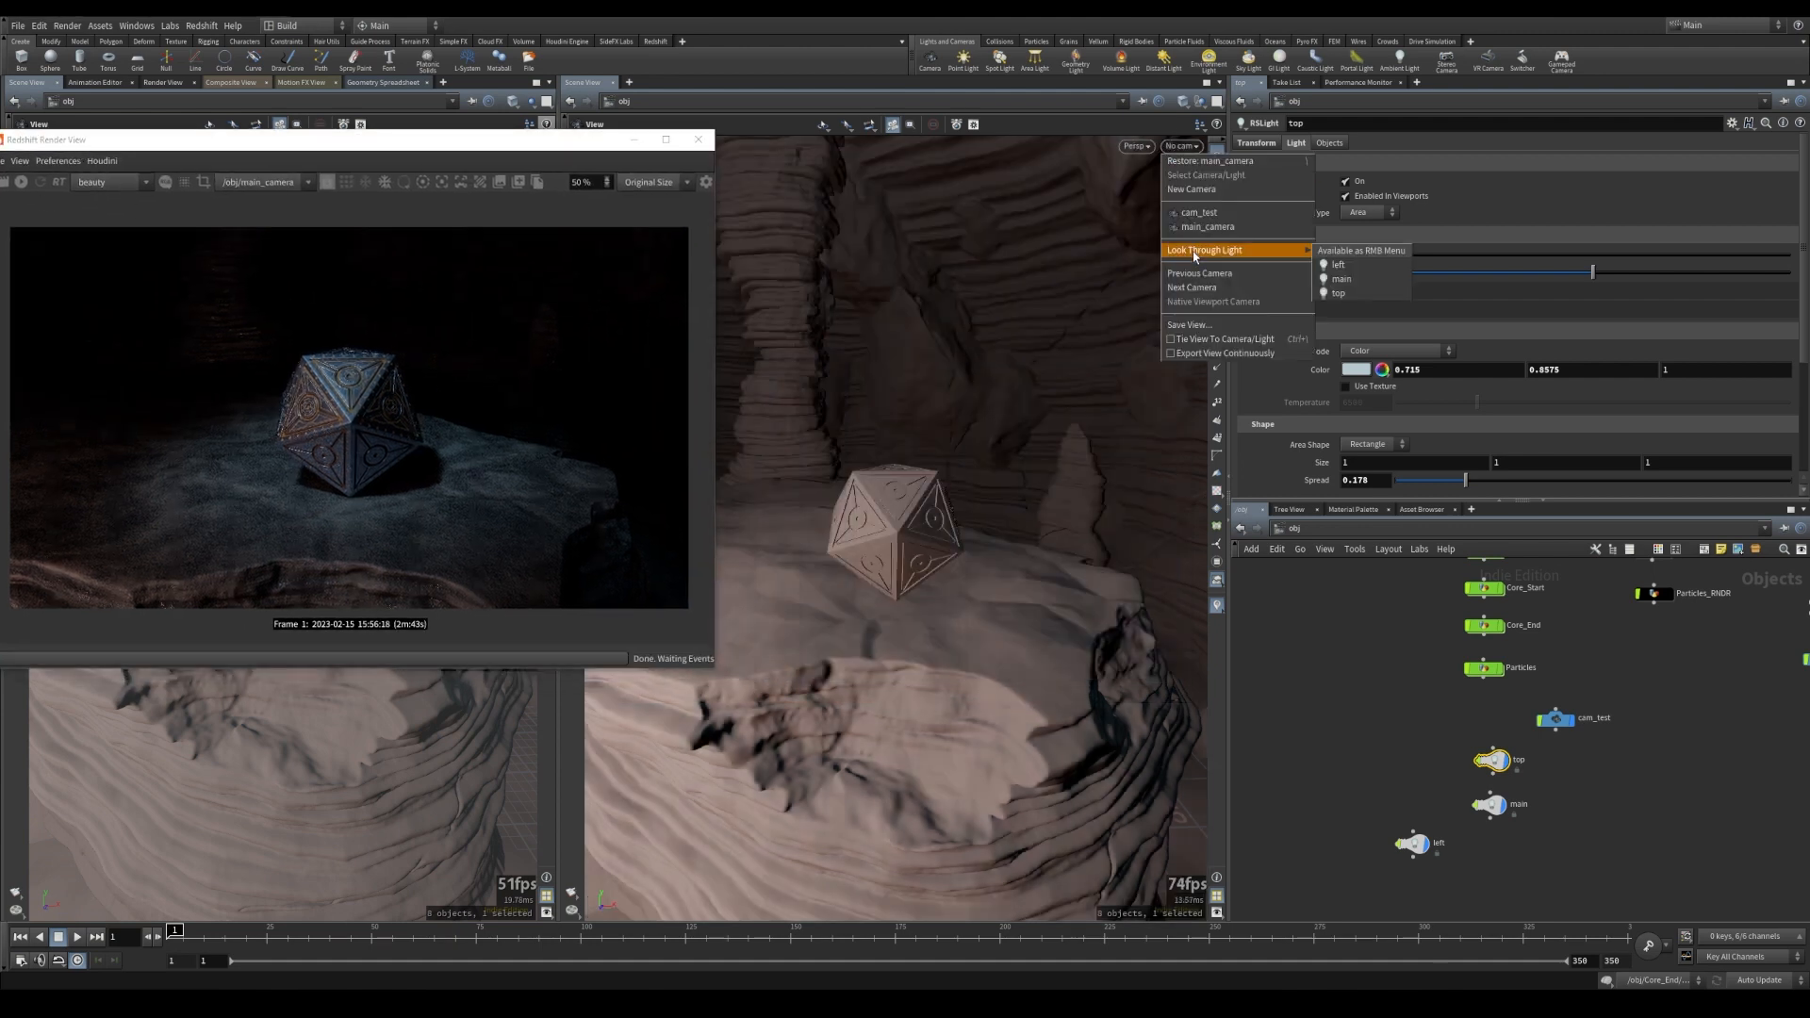
pyautogui.click(1338, 294)
pyautogui.click(1216, 189)
pyautogui.moveTo(941, 476); pyautogui.dragTo(984, 524)
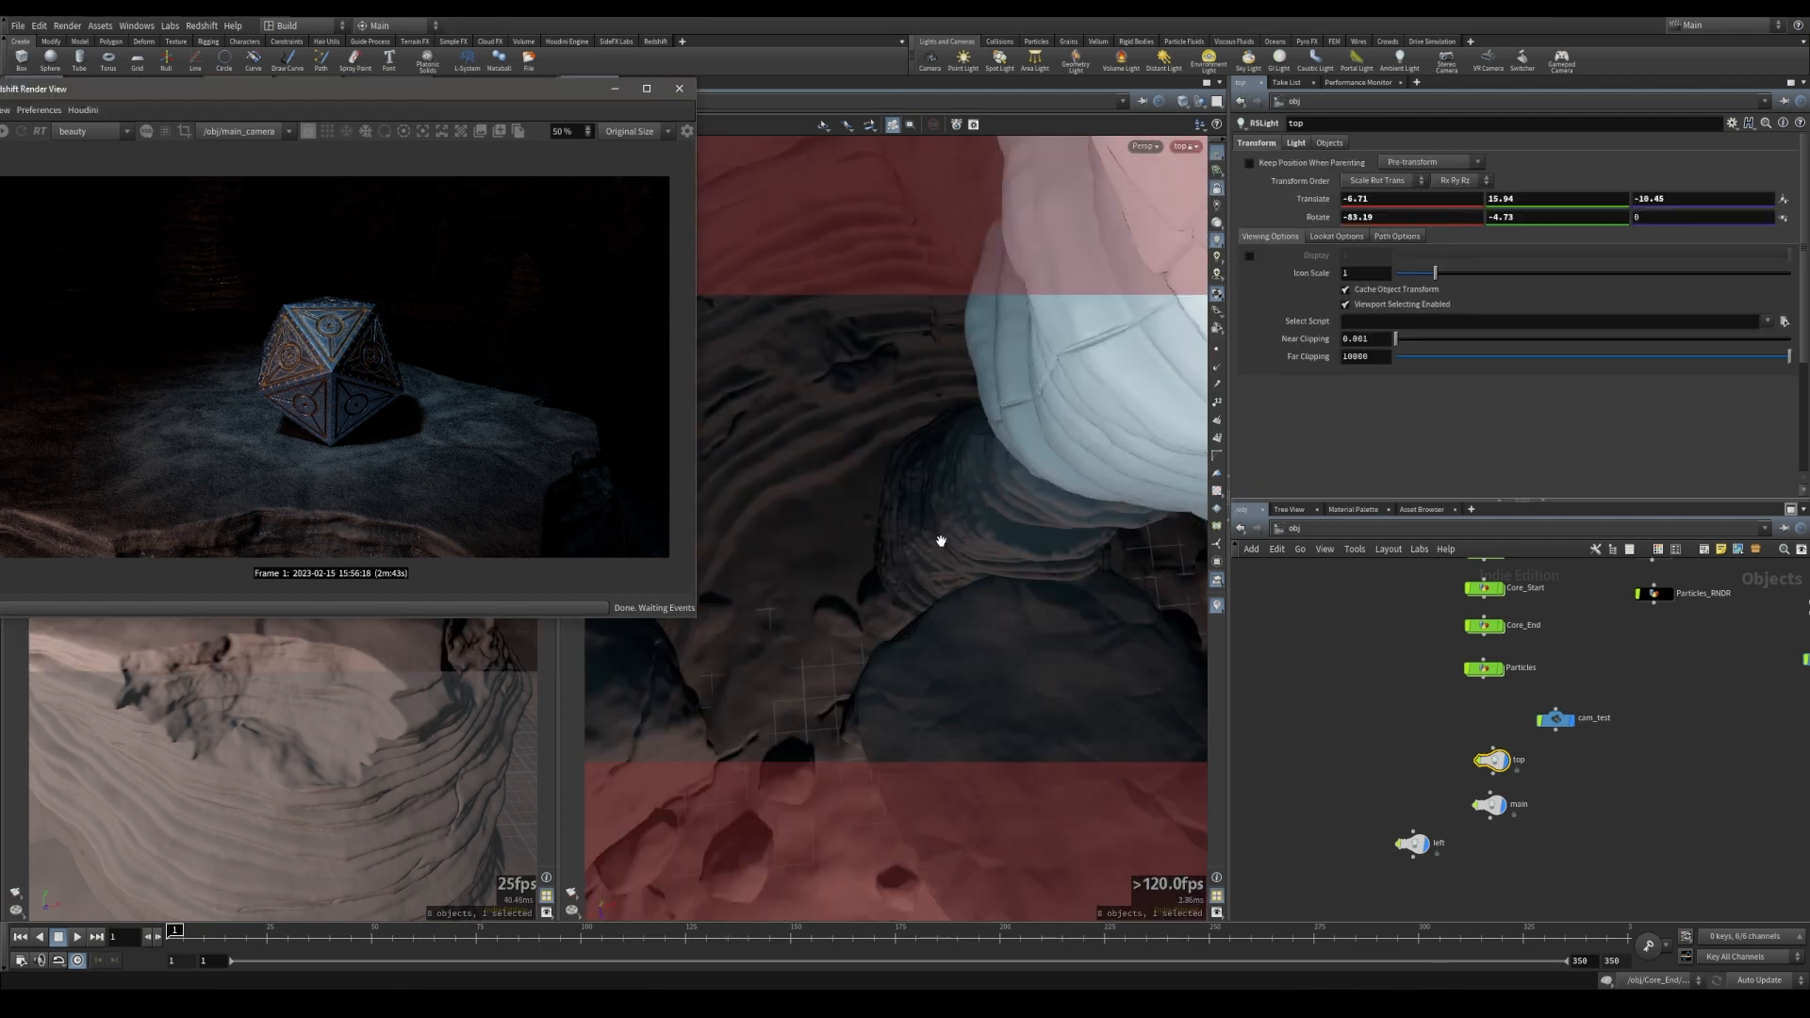
# - Start a preview render and set the top light's spread to 0.6
pyautogui.moveTo(421, 144); pyautogui.dragTo(533, 112)
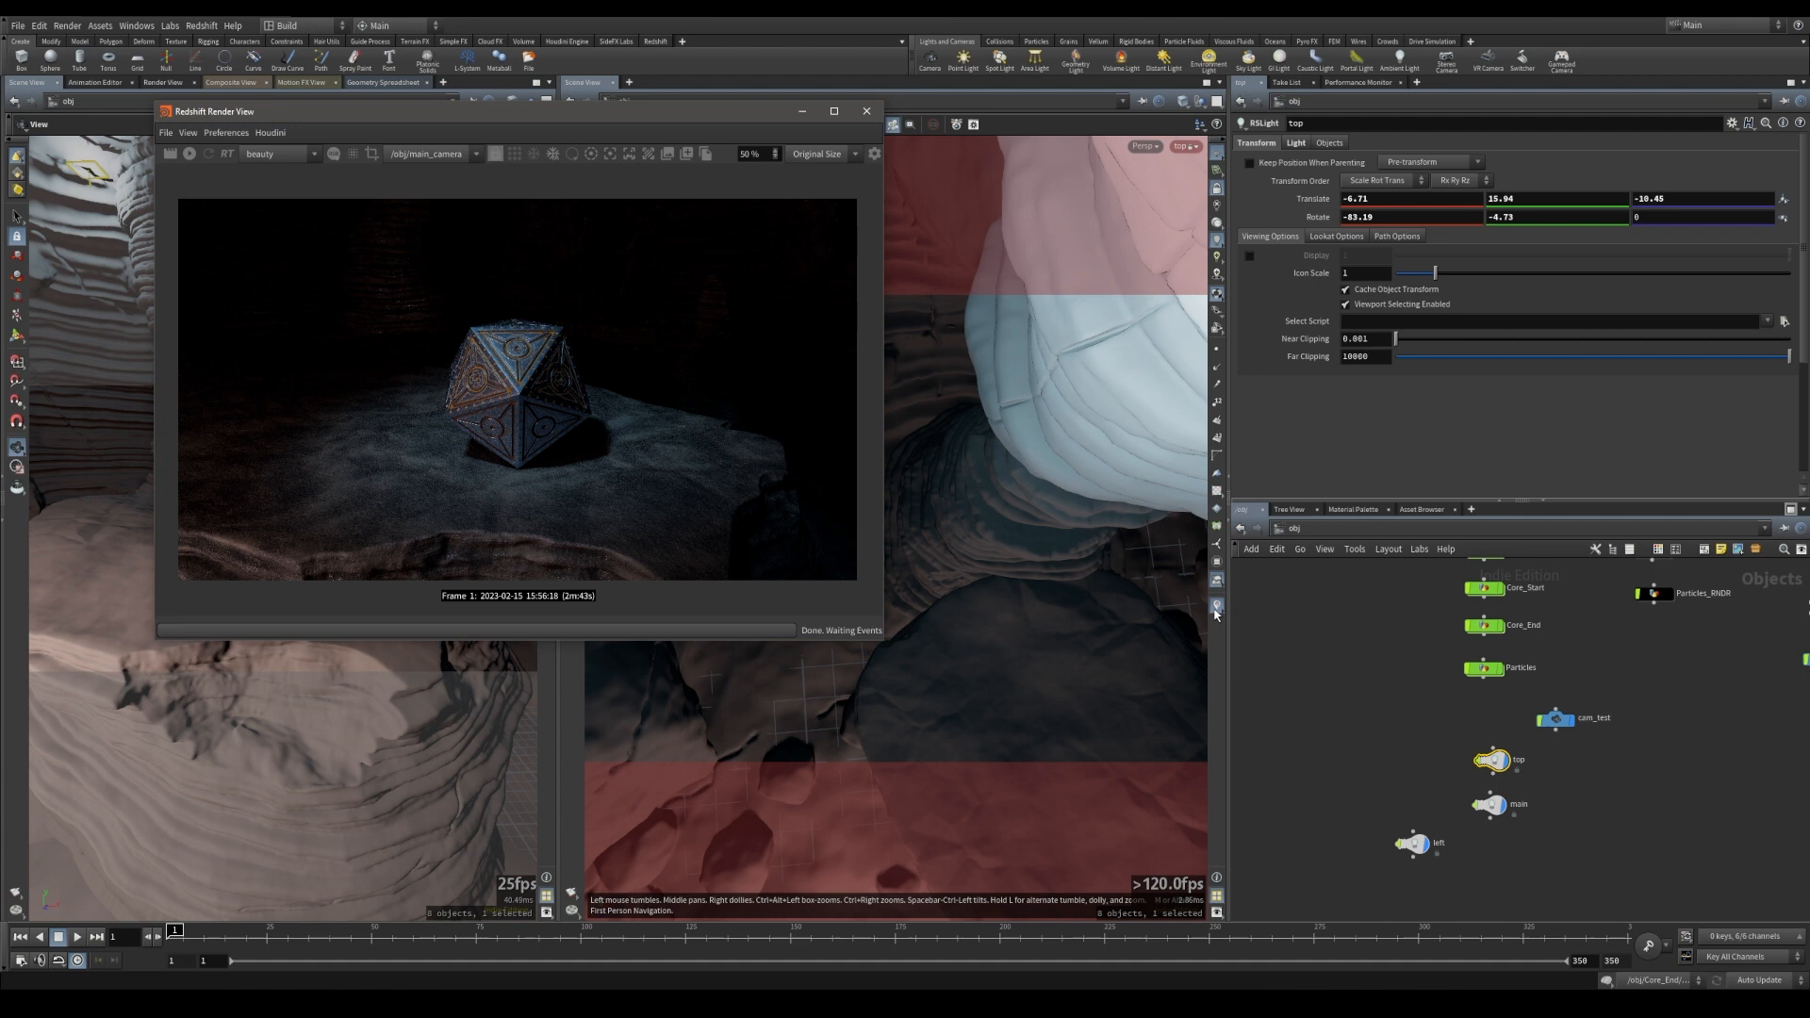
pyautogui.click(190, 156)
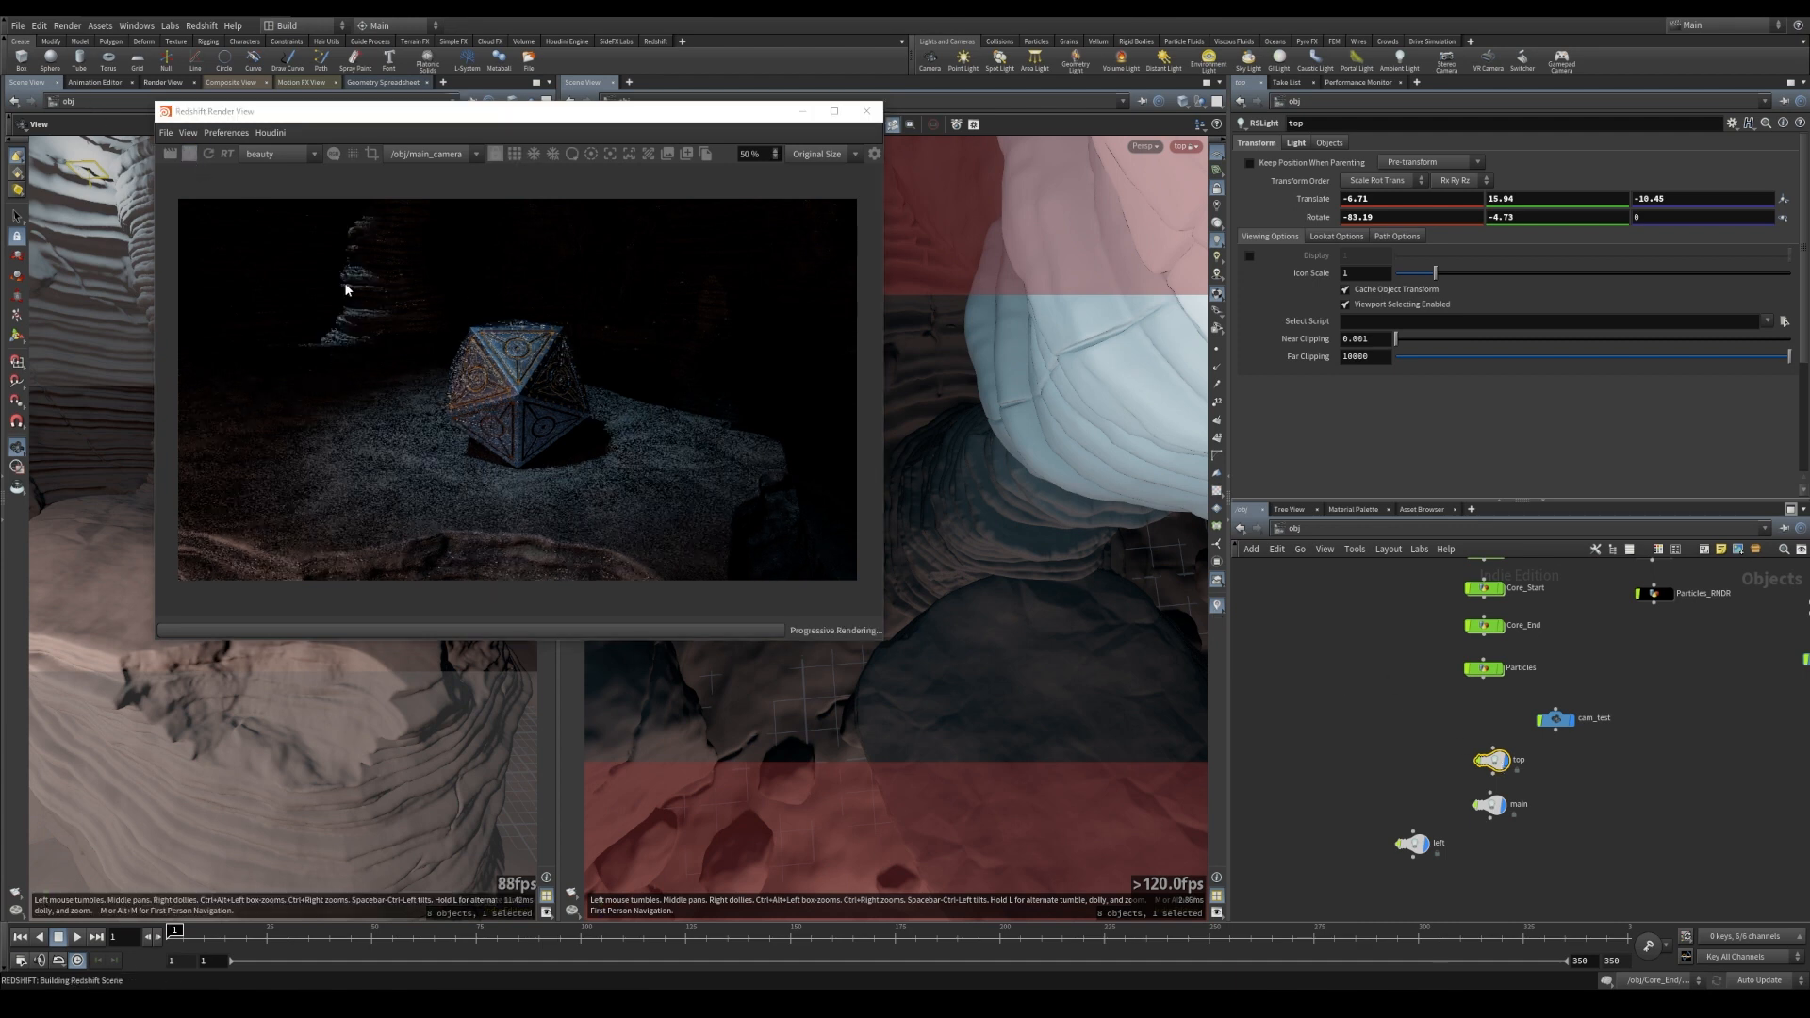
pyautogui.click(1296, 144)
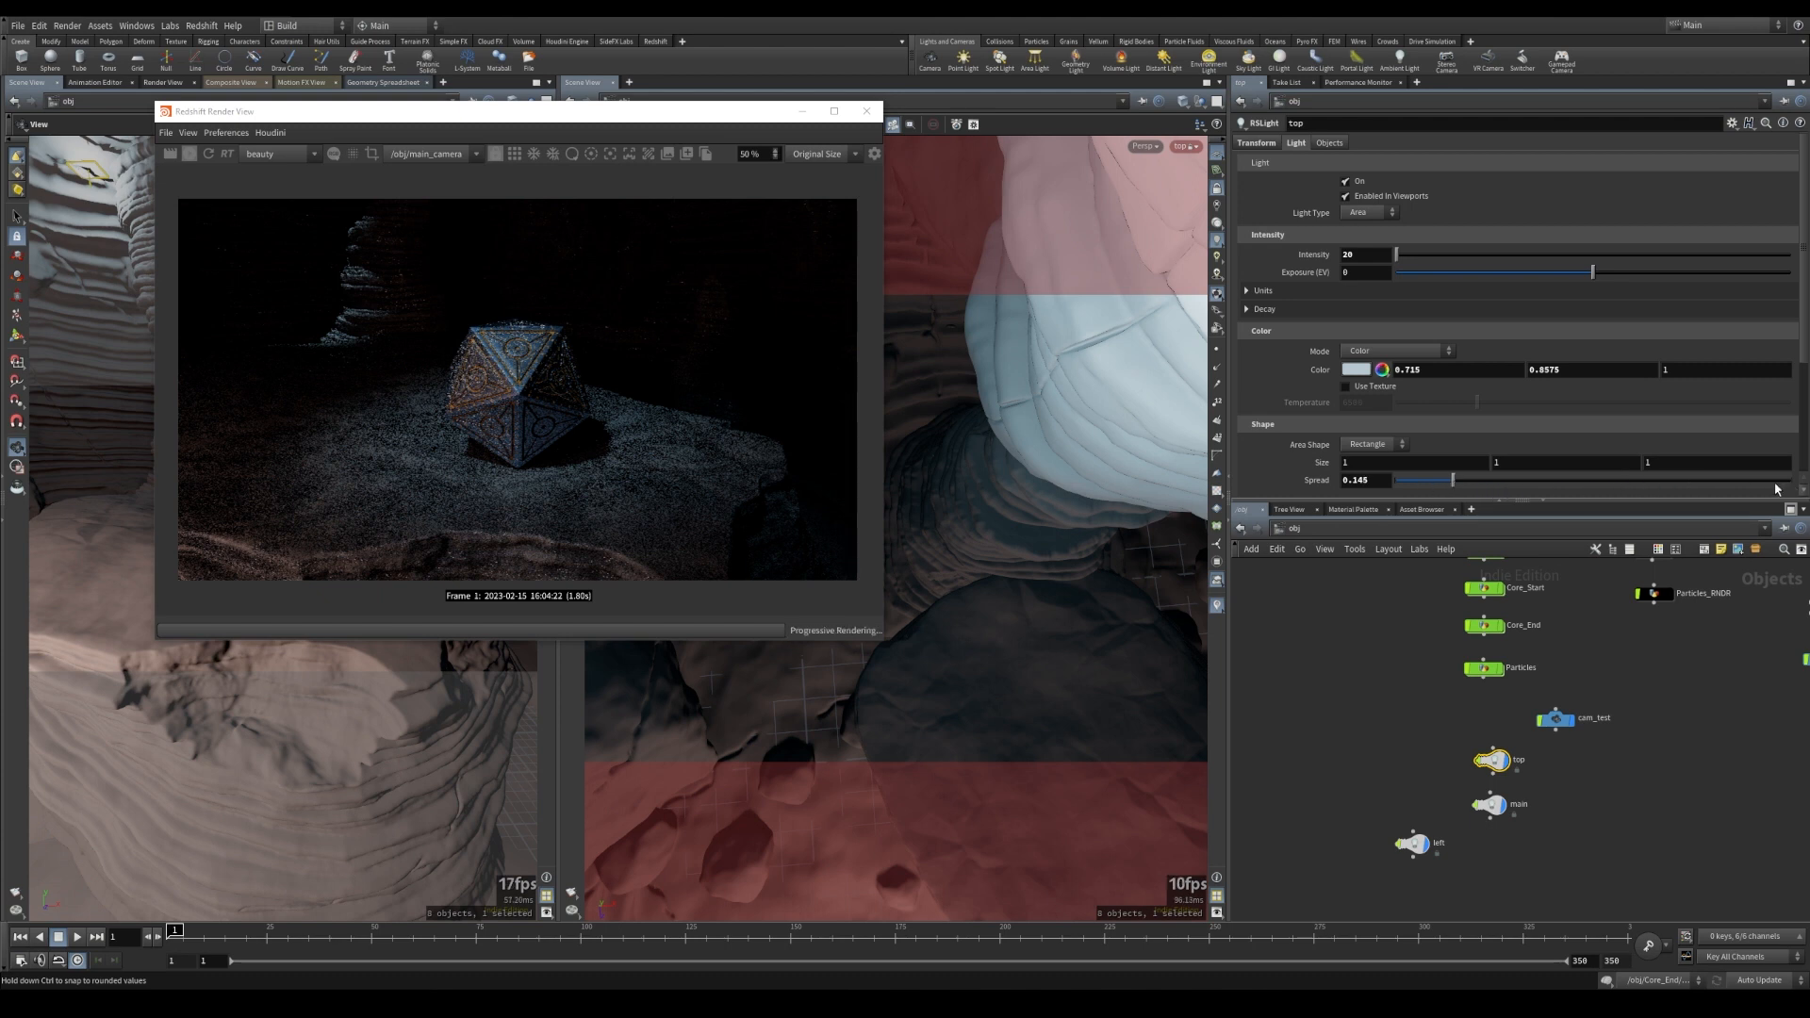
pyautogui.click(1367, 480)
pyautogui.press('BackSpace')
pyautogui.press('BackSpace')
pyautogui.press('Return')
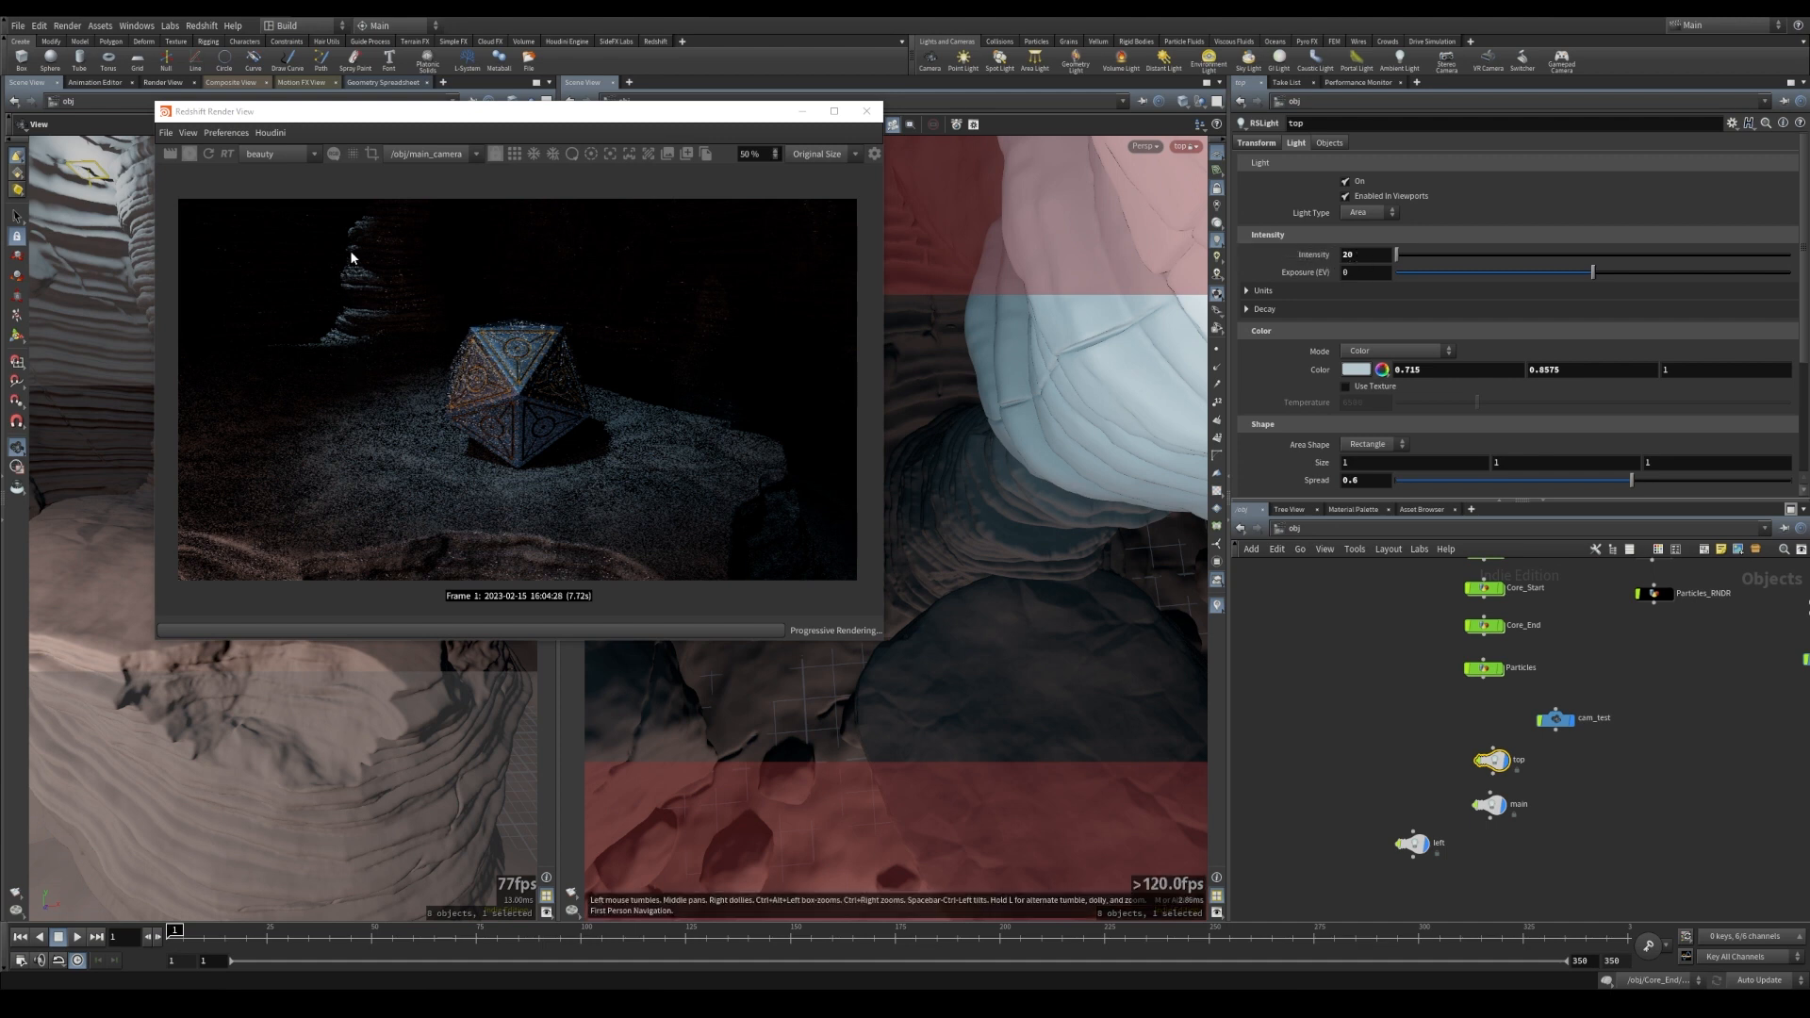
# - Raise the top light's intensity to 500
pyautogui.click(1368, 255)
pyautogui.write('500')
pyautogui.press('Return')
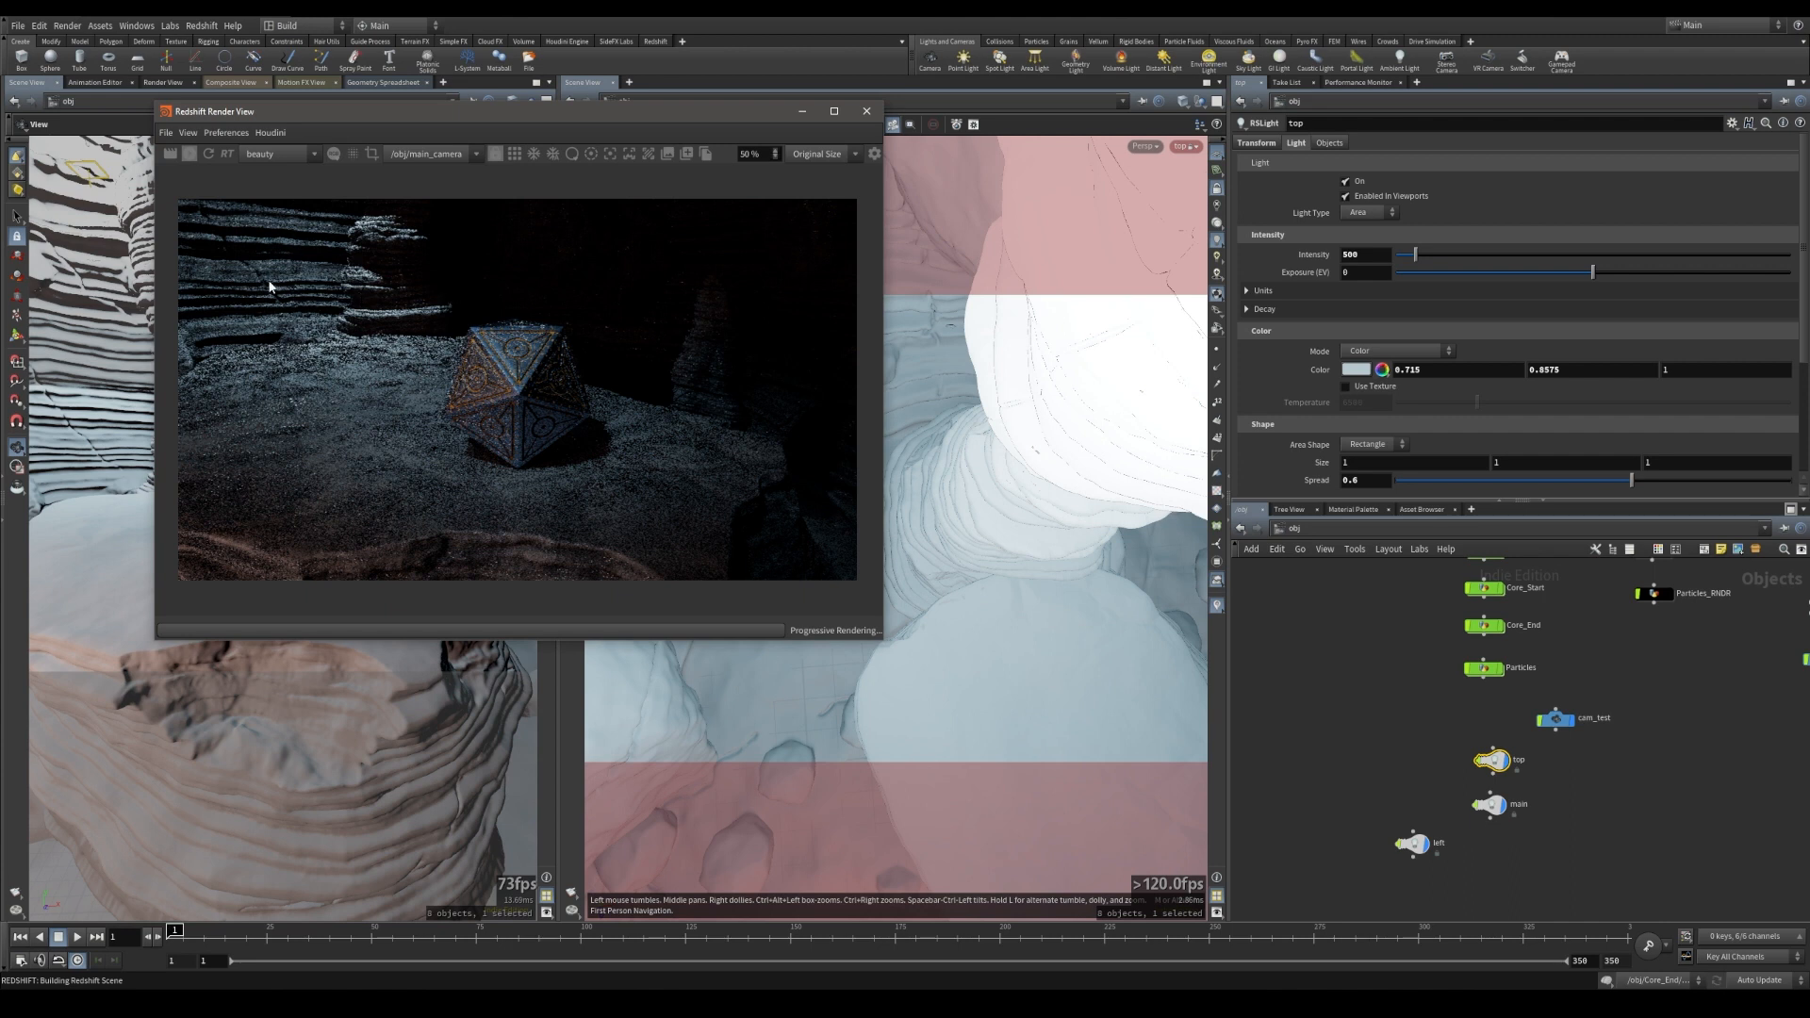
# - Shift the top light's color toward blue with red 0.675 and green 0.78
pyautogui.click(1466, 377)
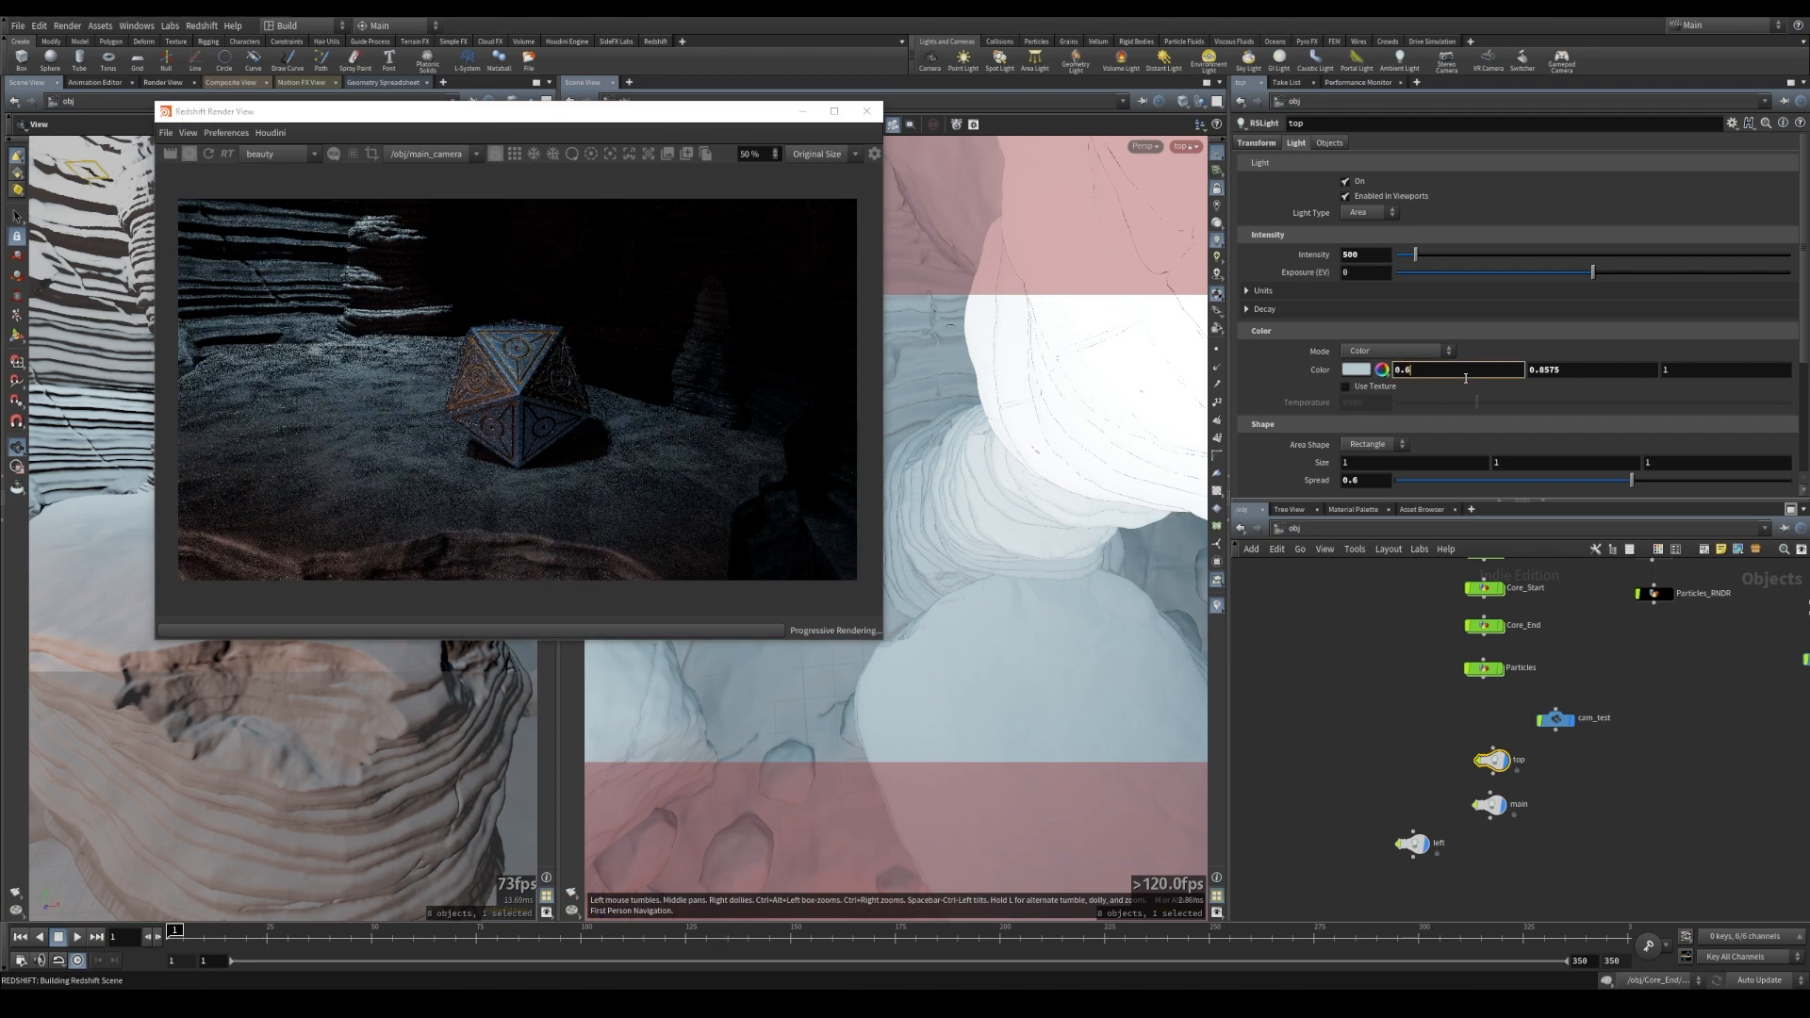
pyautogui.click(1601, 368)
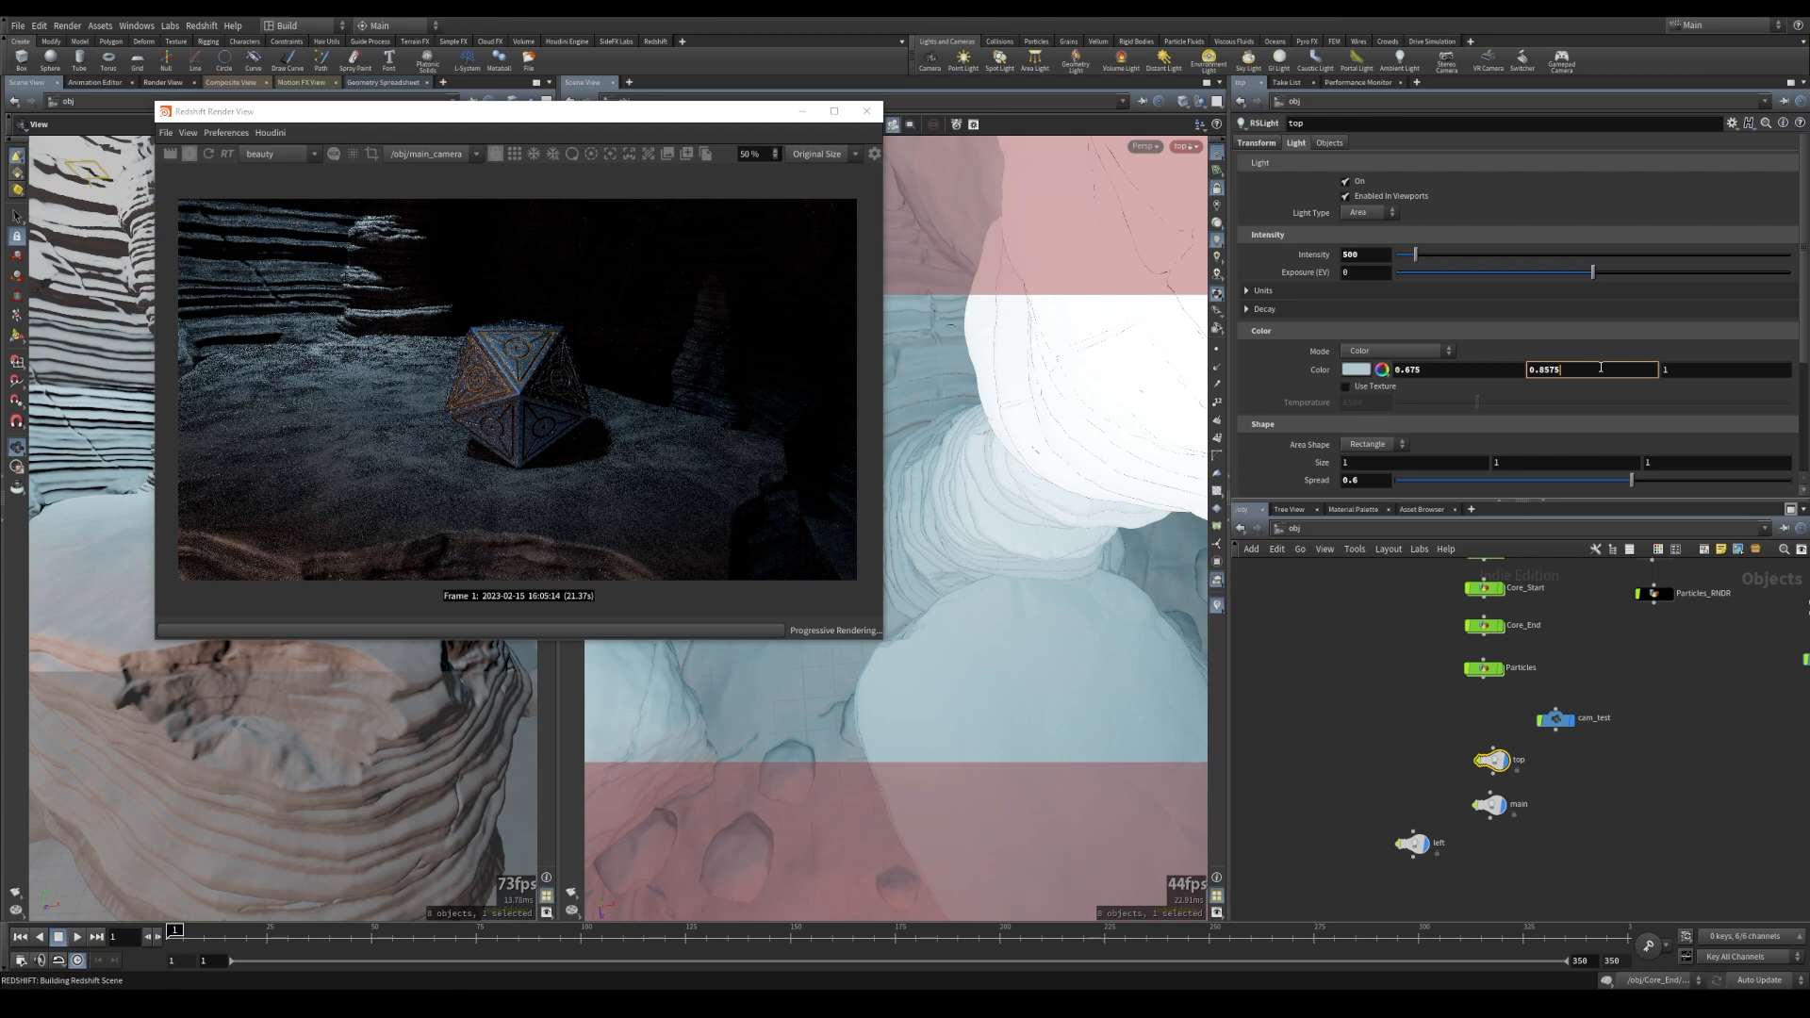
pyautogui.press('BackSpace')
pyautogui.press('BackSpace')
pyautogui.press('BackSpace')
pyautogui.write('78')
pyautogui.press('Return')
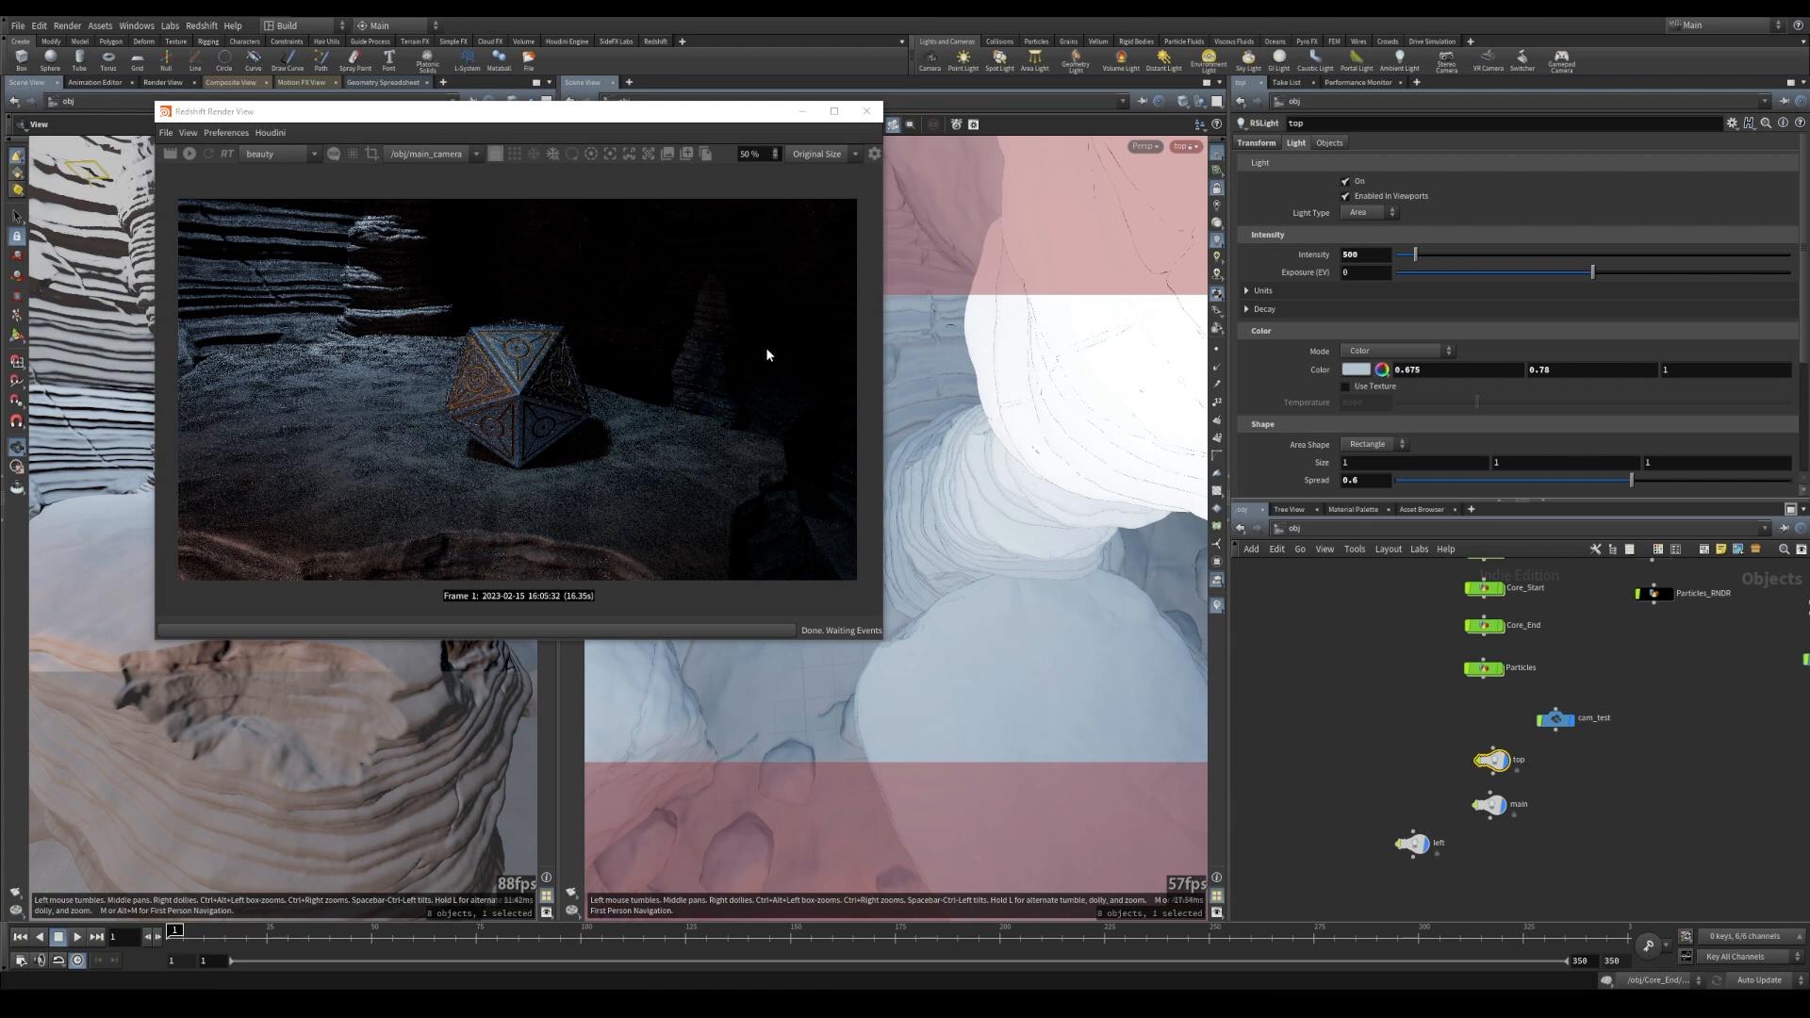
# - Duplicate the top light beside the main light in the network and name the copy right1
pyautogui.moveTo(1639, 824); pyautogui.dragTo(1562, 781, button='middle')
pyautogui.keyDown('alt'); pyautogui.moveTo(1420, 722); pyautogui.dragTo(1508, 769); pyautogui.keyUp('alt')
pyautogui.doubleClick(1537, 768)
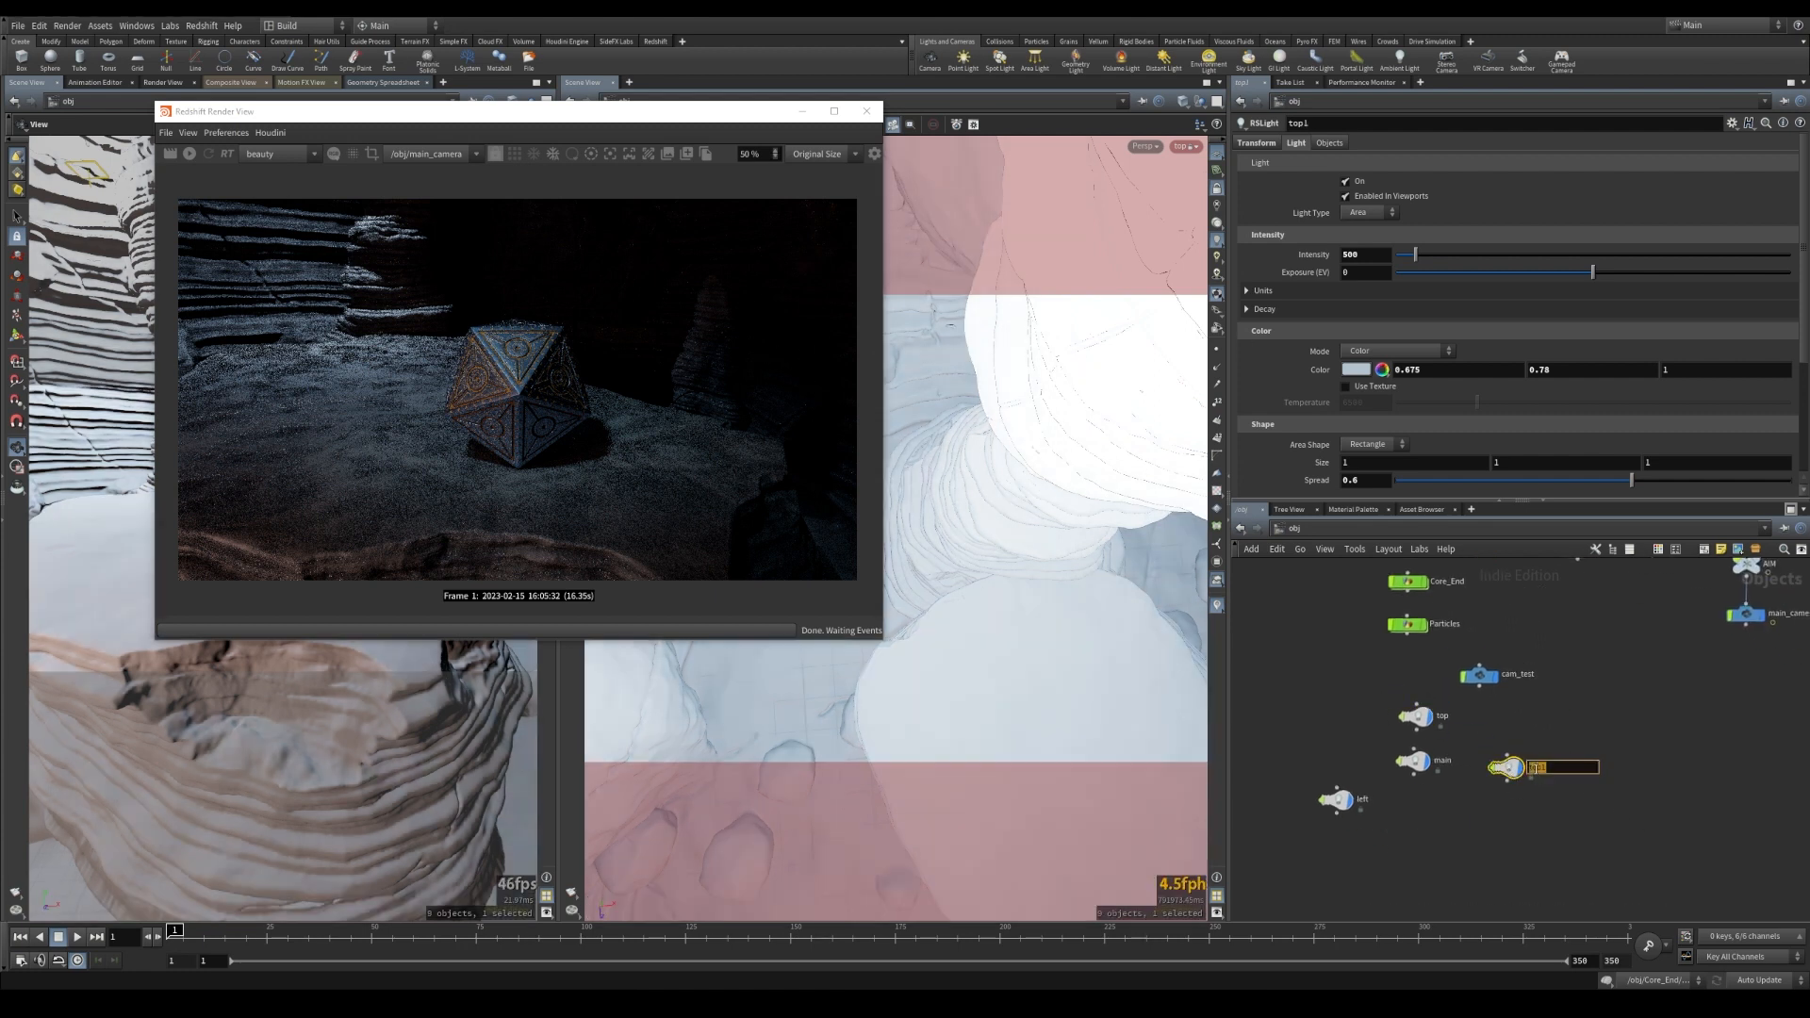
pyautogui.write('right1')
pyautogui.press('Return')
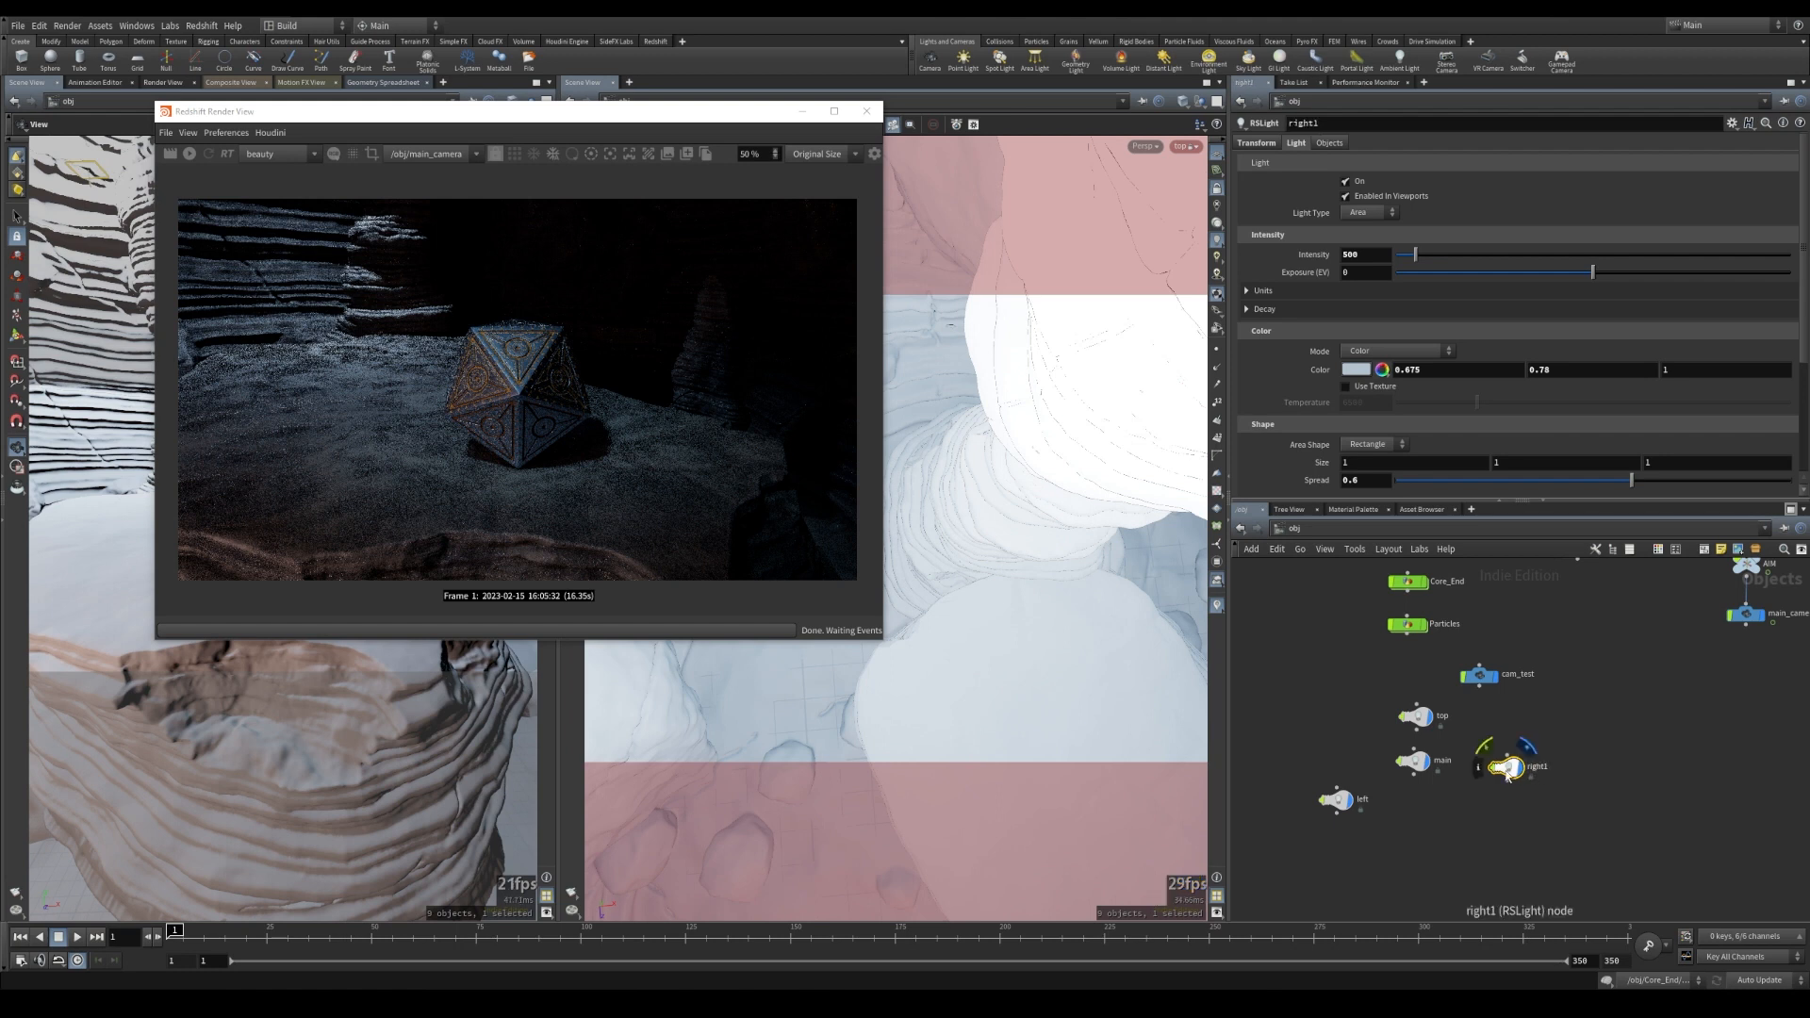
# - Look through the right1 light and aim it past the platform with translate 1.28, 15.26, 6.59 and rotate -47.26, 13.51, 36.35
pyautogui.moveTo(764, 112); pyautogui.dragTo(641, 110)
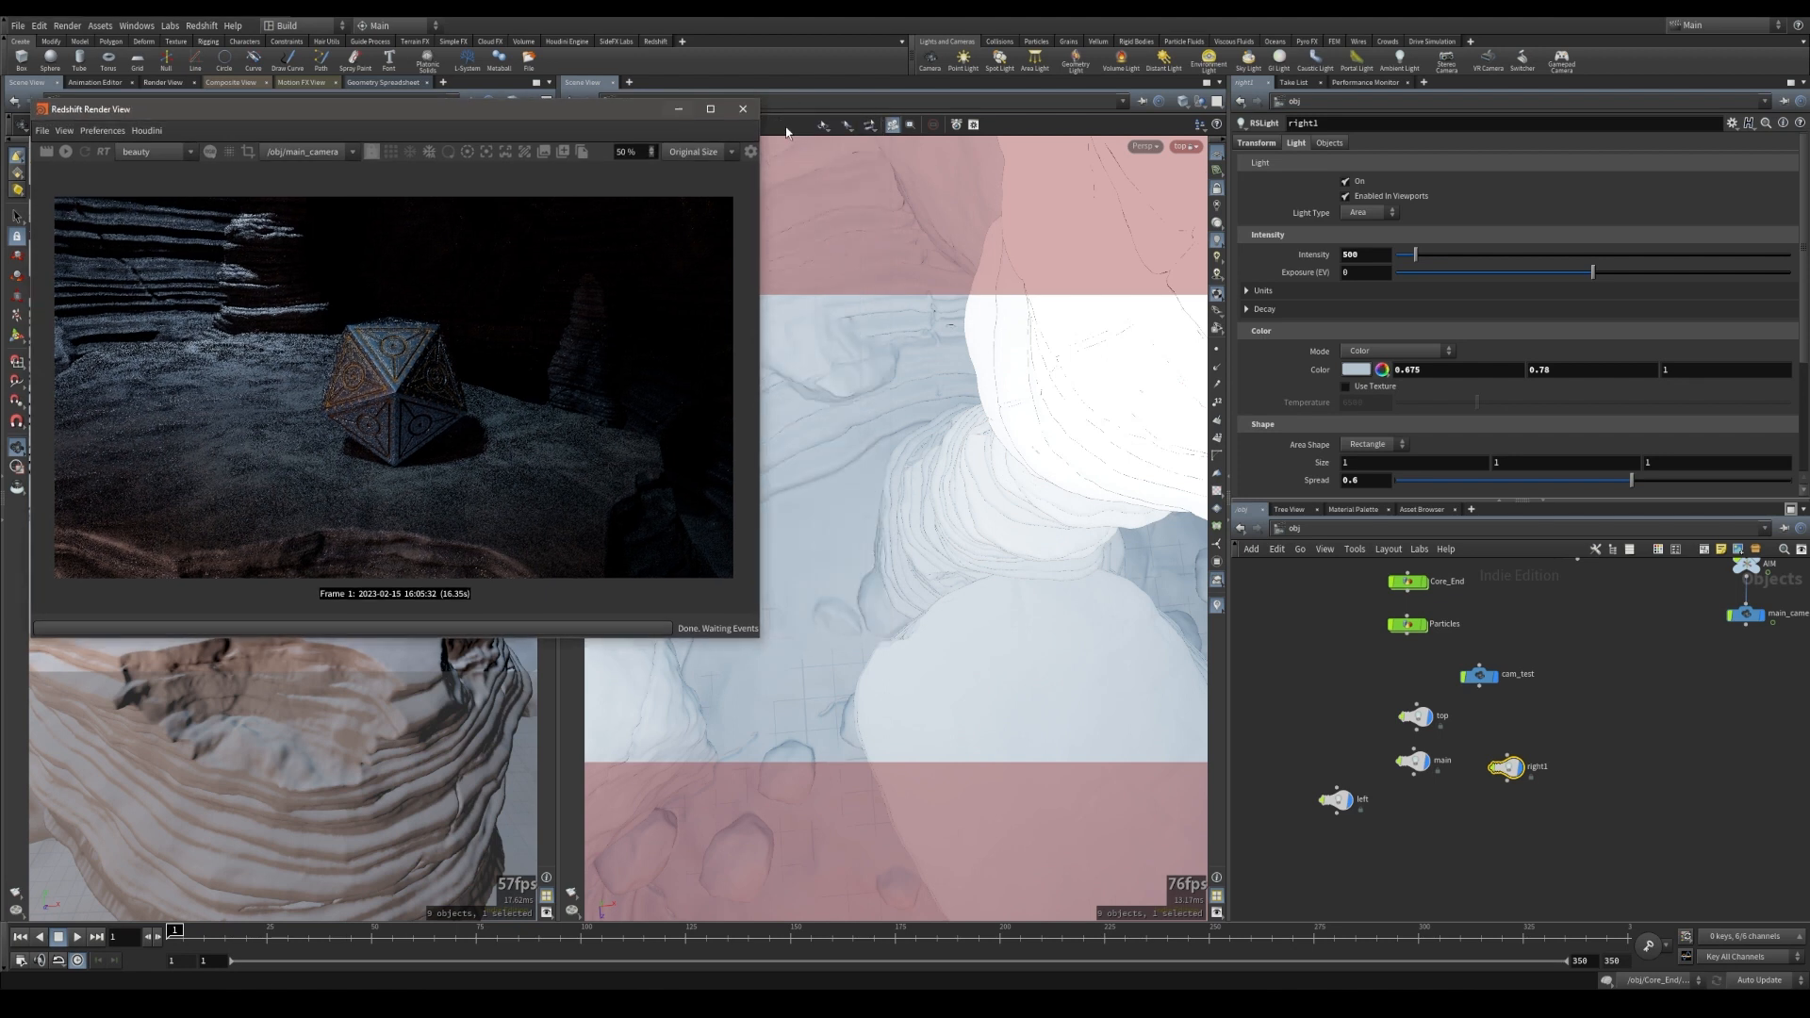
pyautogui.click(1189, 152)
pyautogui.click(1188, 150)
pyautogui.click(1188, 150)
pyautogui.moveTo(1259, 256)
pyautogui.click(1351, 293)
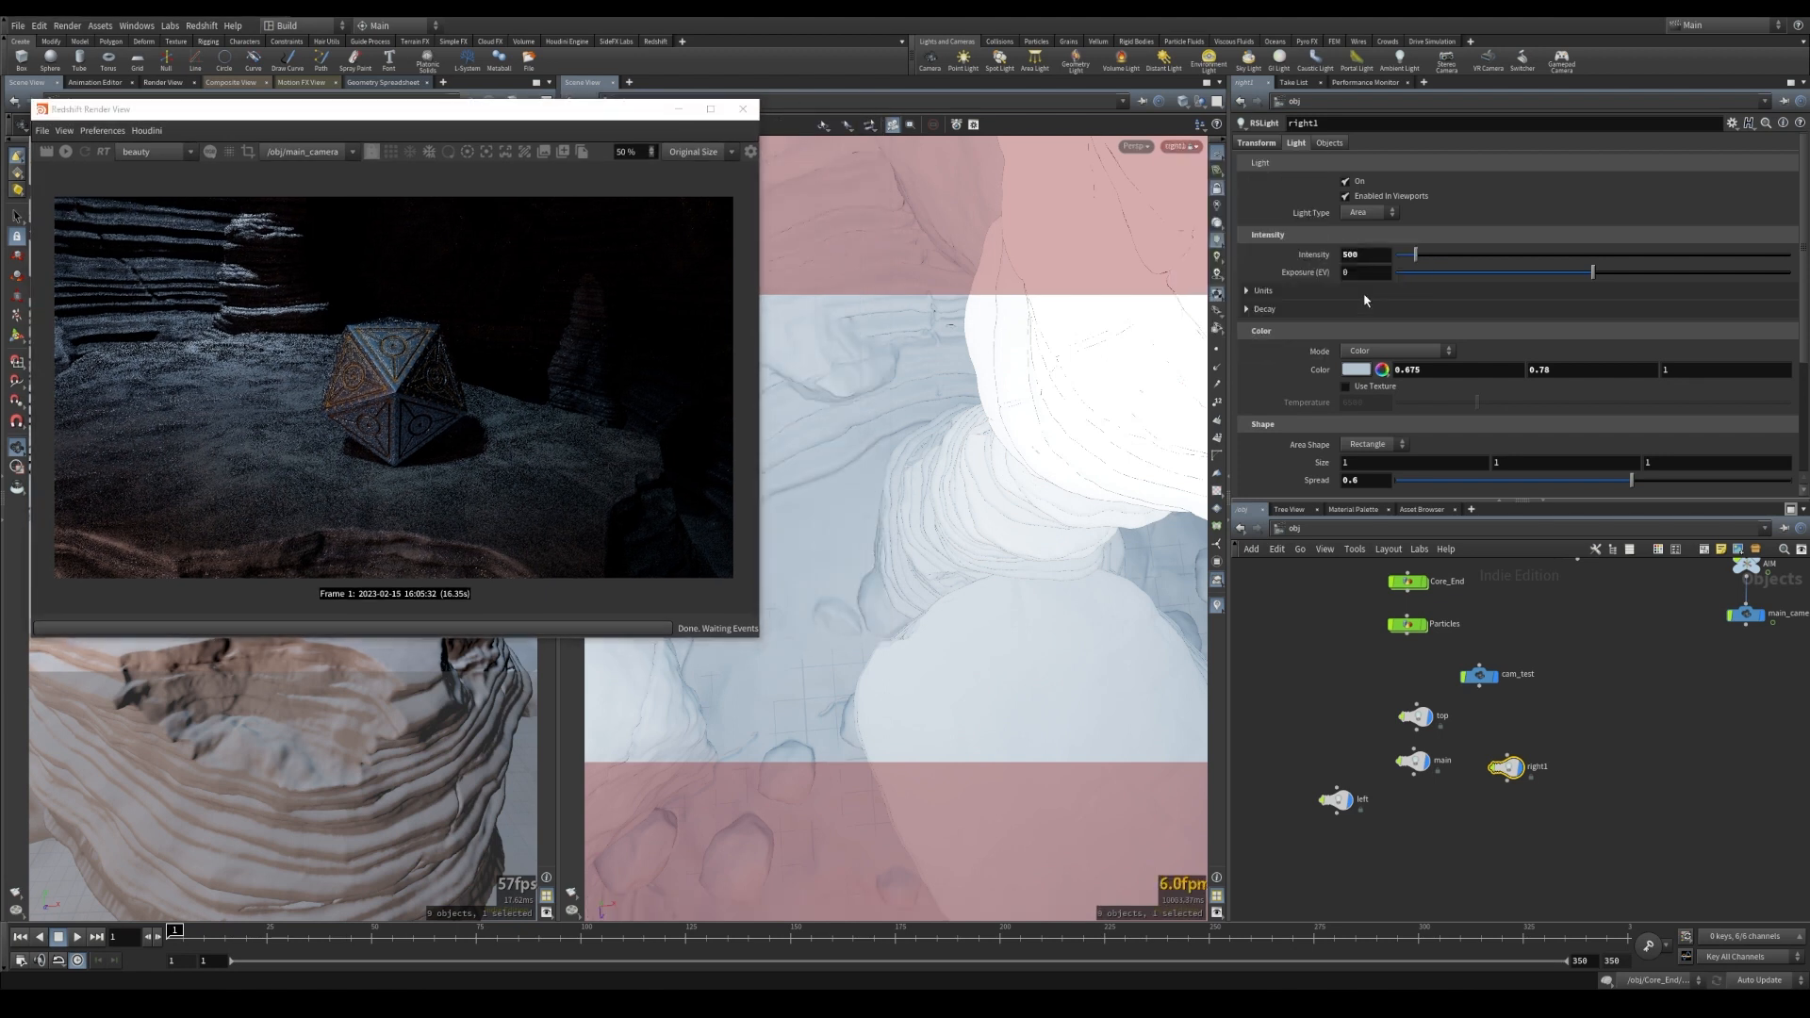
pyautogui.click(679, 112)
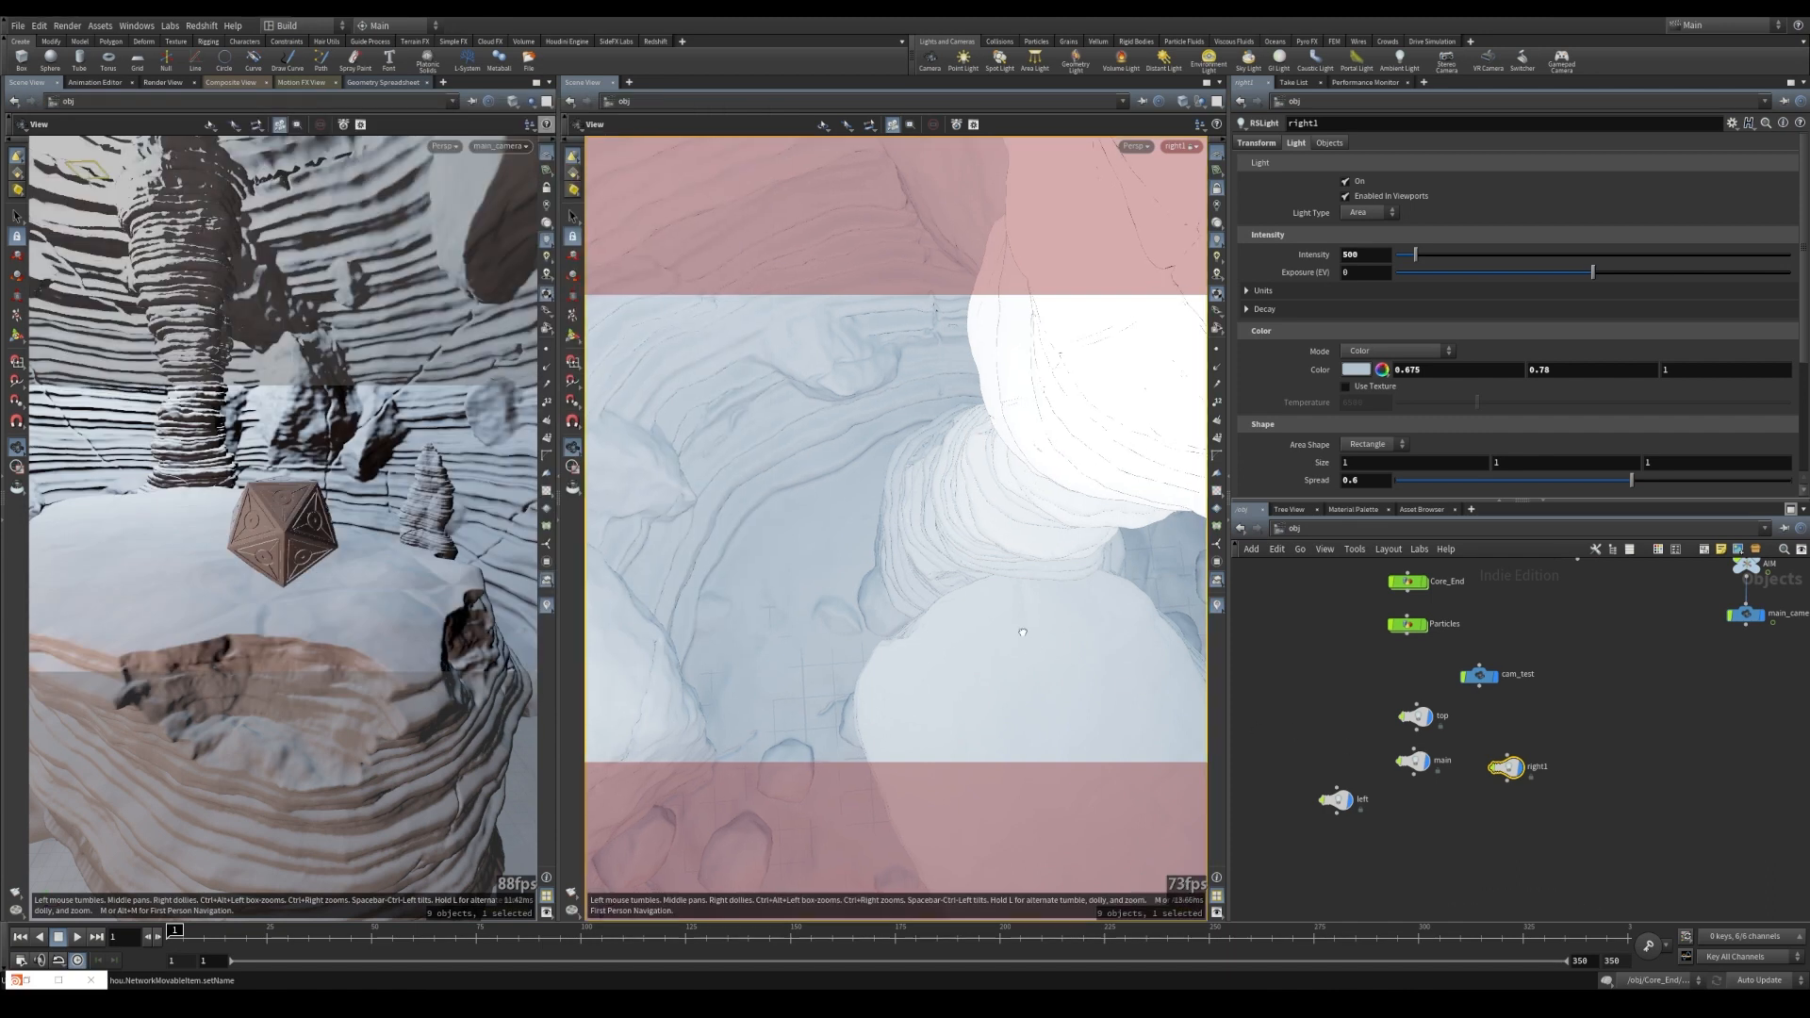
pyautogui.moveTo(938, 586)
pyautogui.mouseDown()
pyautogui.moveTo(962, 466)
pyautogui.moveTo(930, 473)
pyautogui.moveTo(950, 475)
pyautogui.moveTo(941, 591)
pyautogui.mouseUp()
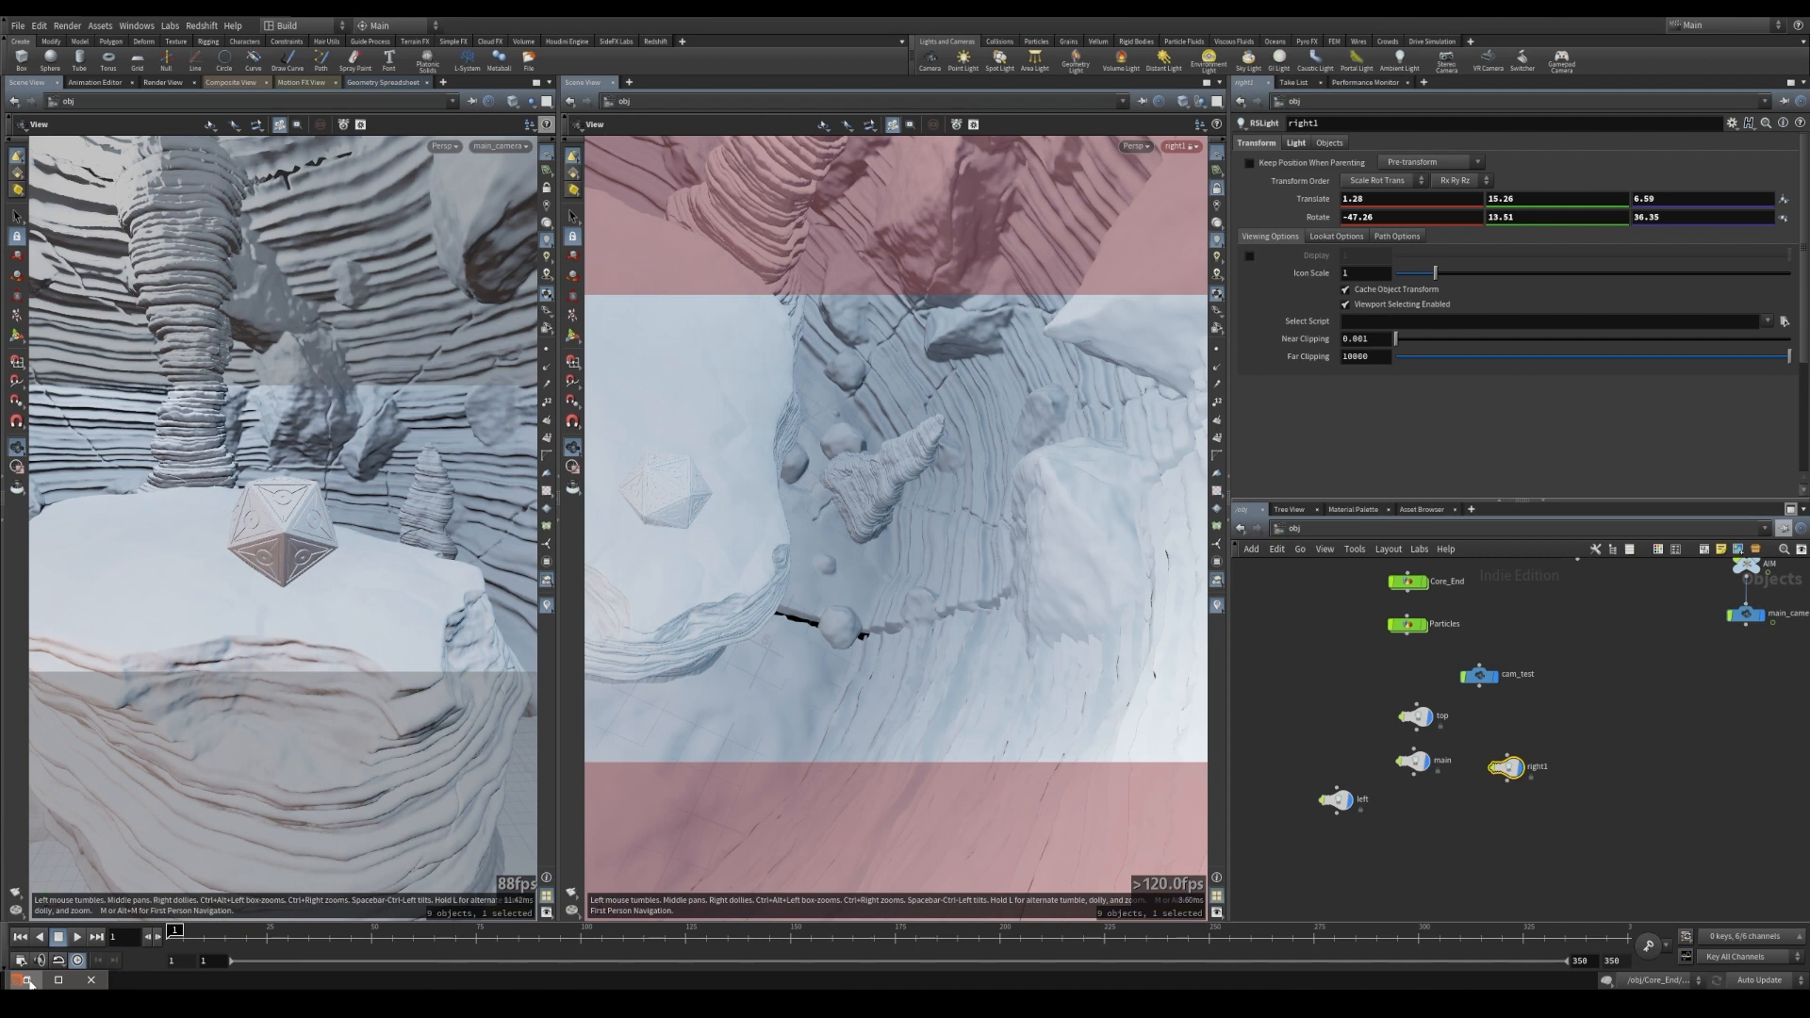
# - Restore the Redshift render view and start a preview render with the right1 light included
pyautogui.click(58, 980)
pyautogui.moveTo(351, 114); pyautogui.dragTo(421, 117)
pyautogui.click(140, 155)
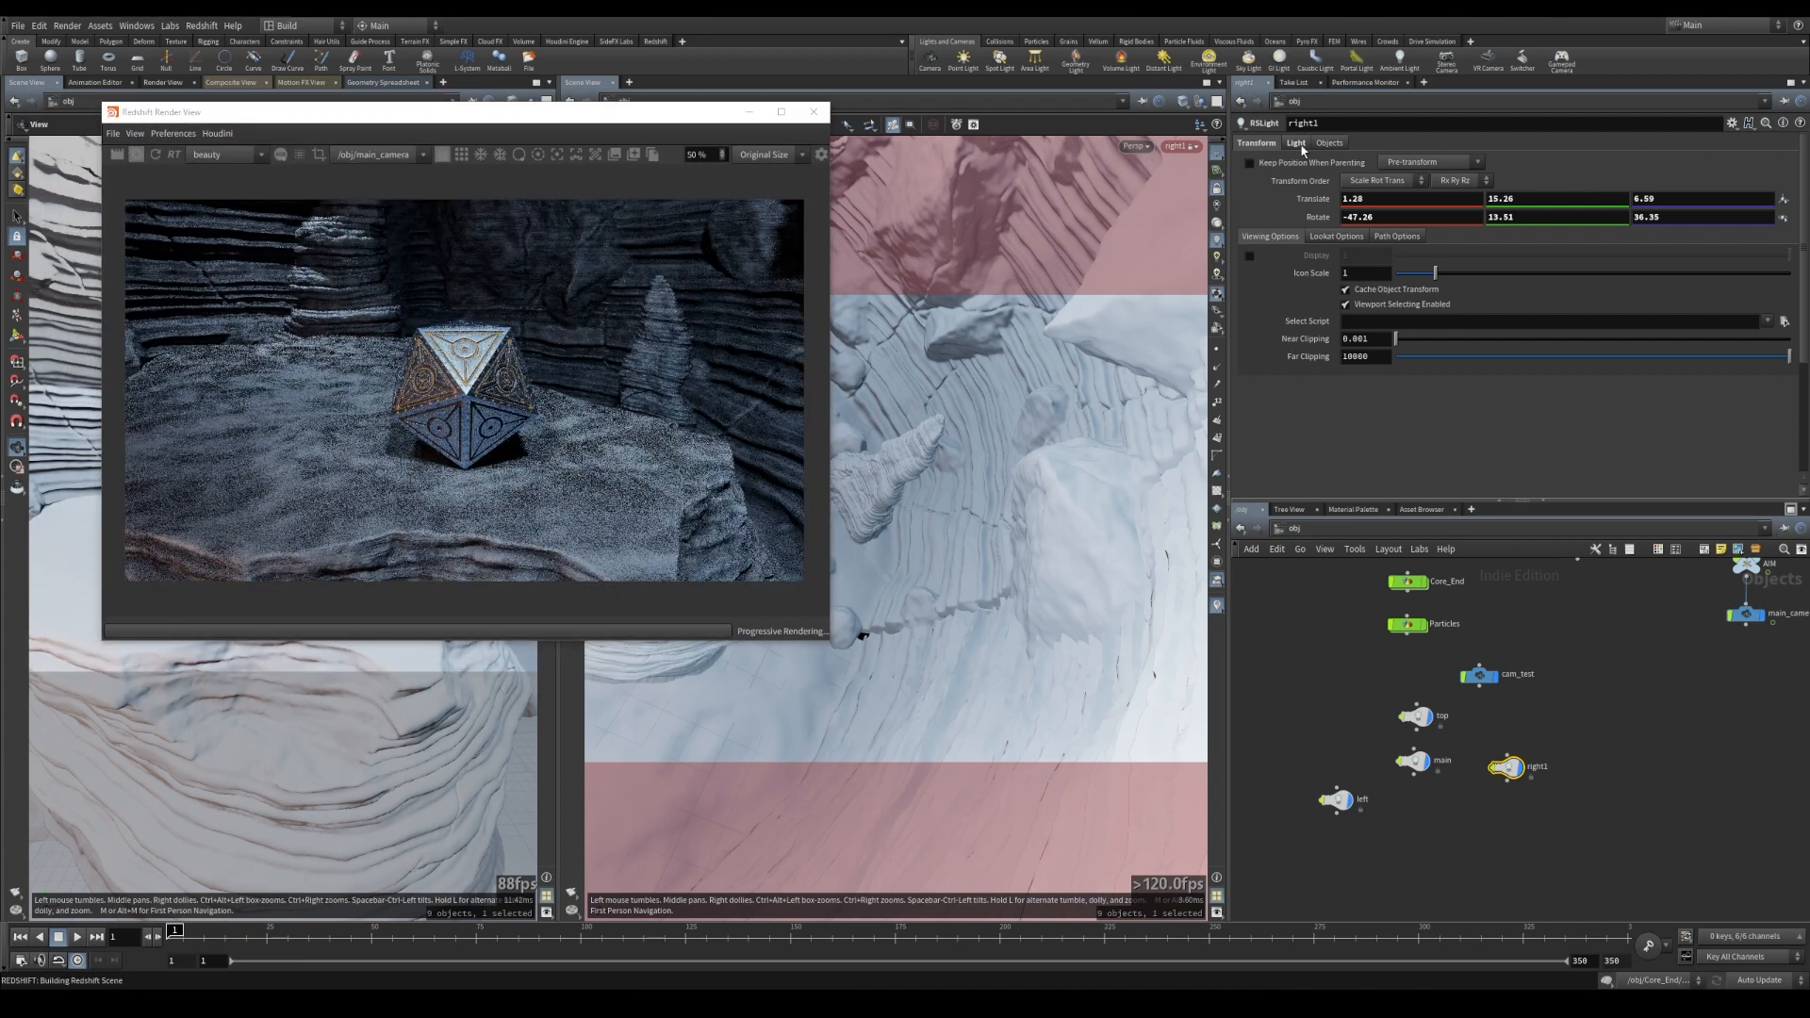
# - Narrow the right1 light's spread to 0.334
pyautogui.click(1296, 143)
pyautogui.scroll(-2, 1301, 463)
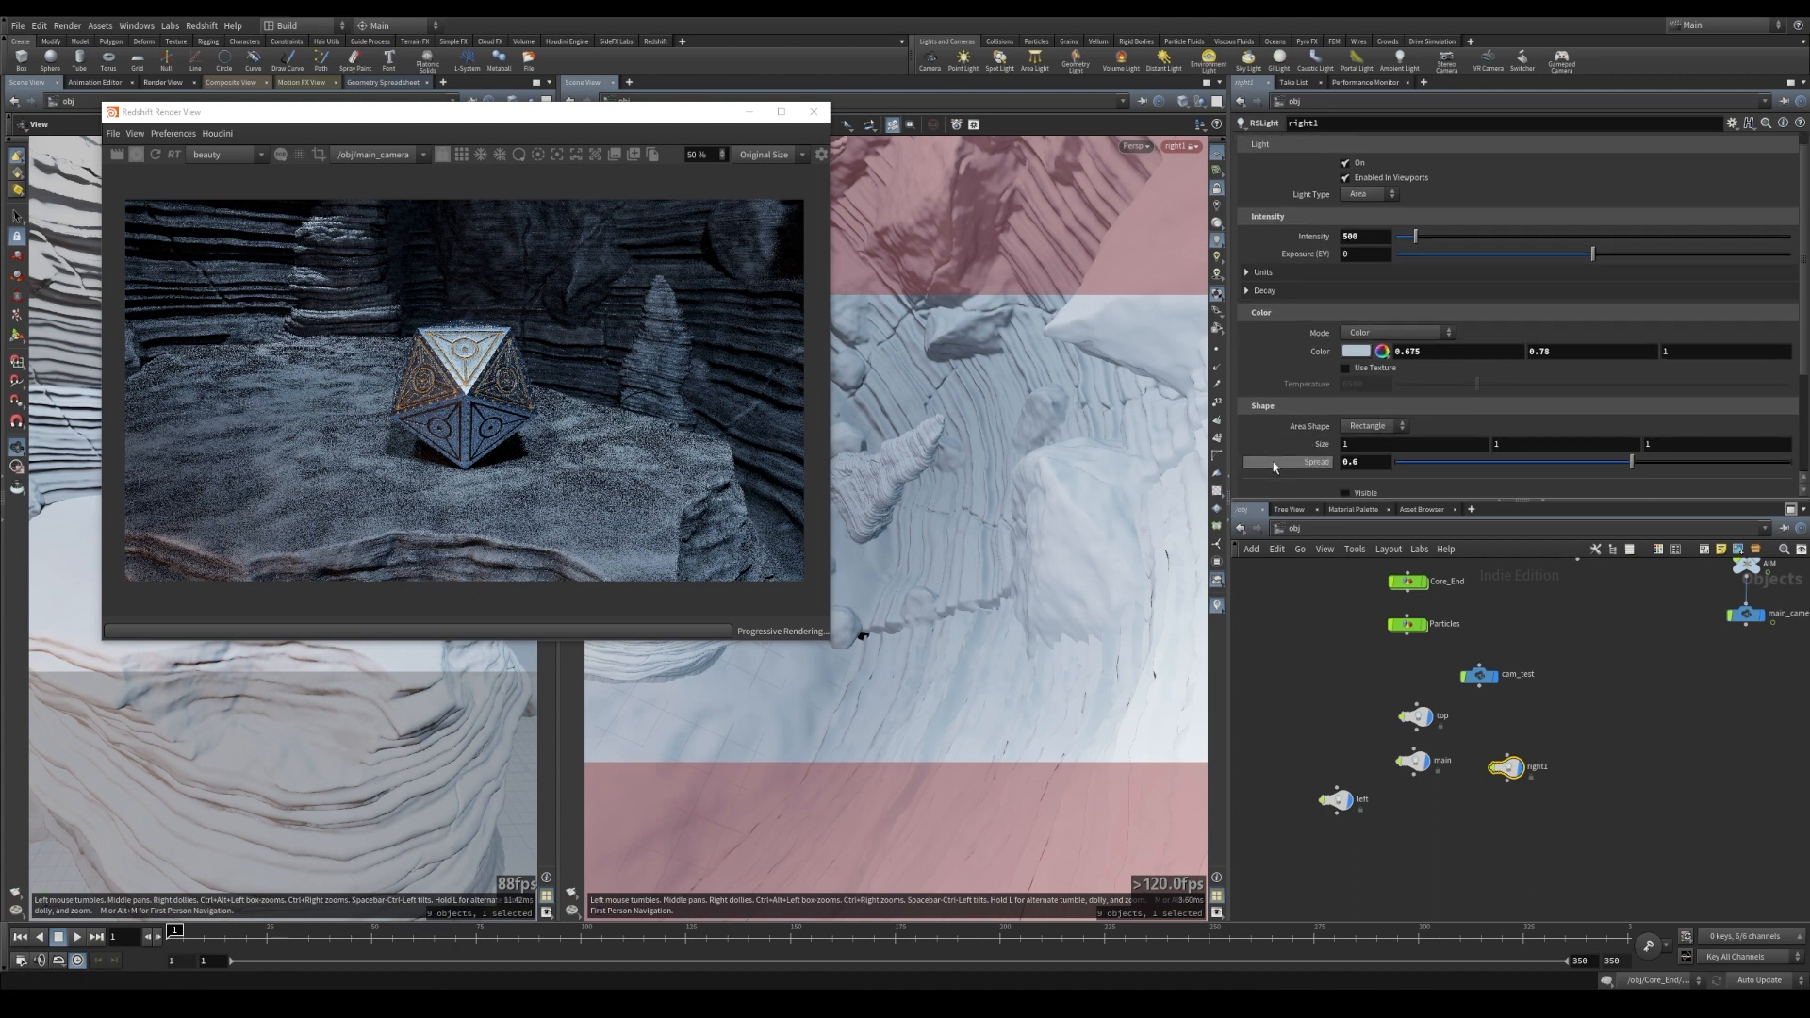
pyautogui.moveTo(1629, 447); pyautogui.dragTo(1415, 448)
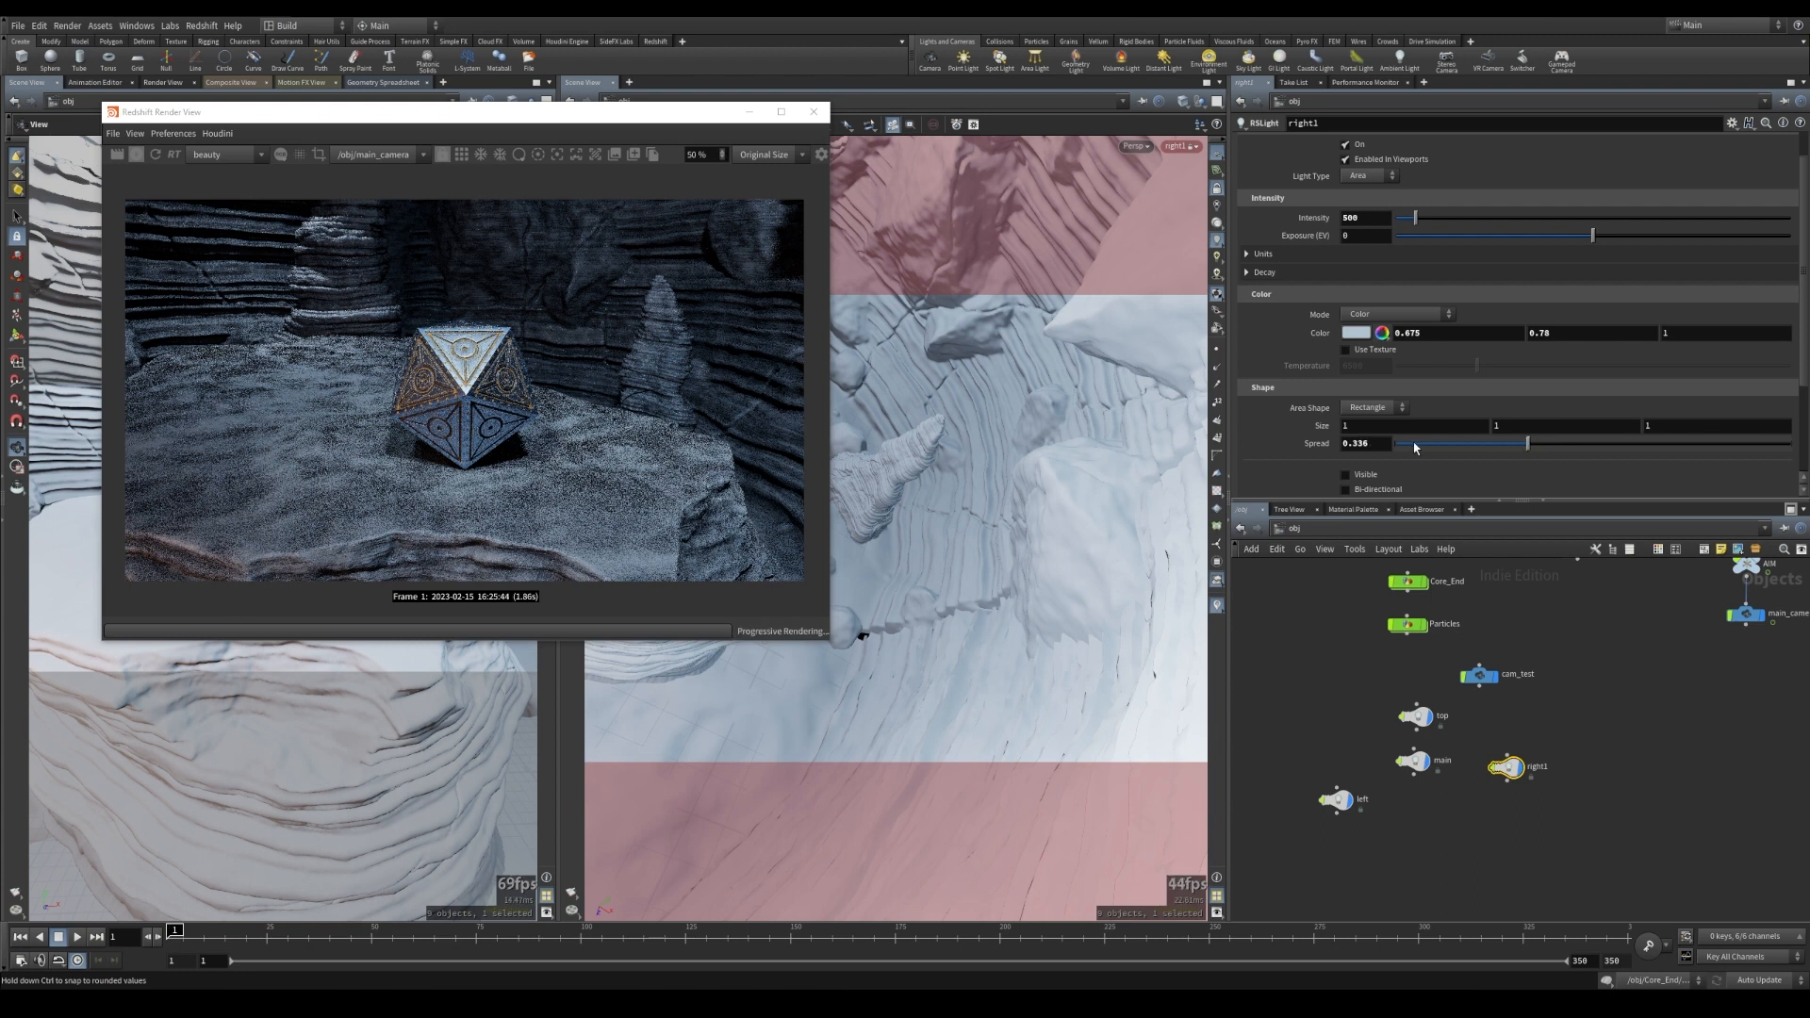
pyautogui.click(1397, 445)
pyautogui.click(1388, 444)
pyautogui.write('0.3')
pyautogui.press('Return')
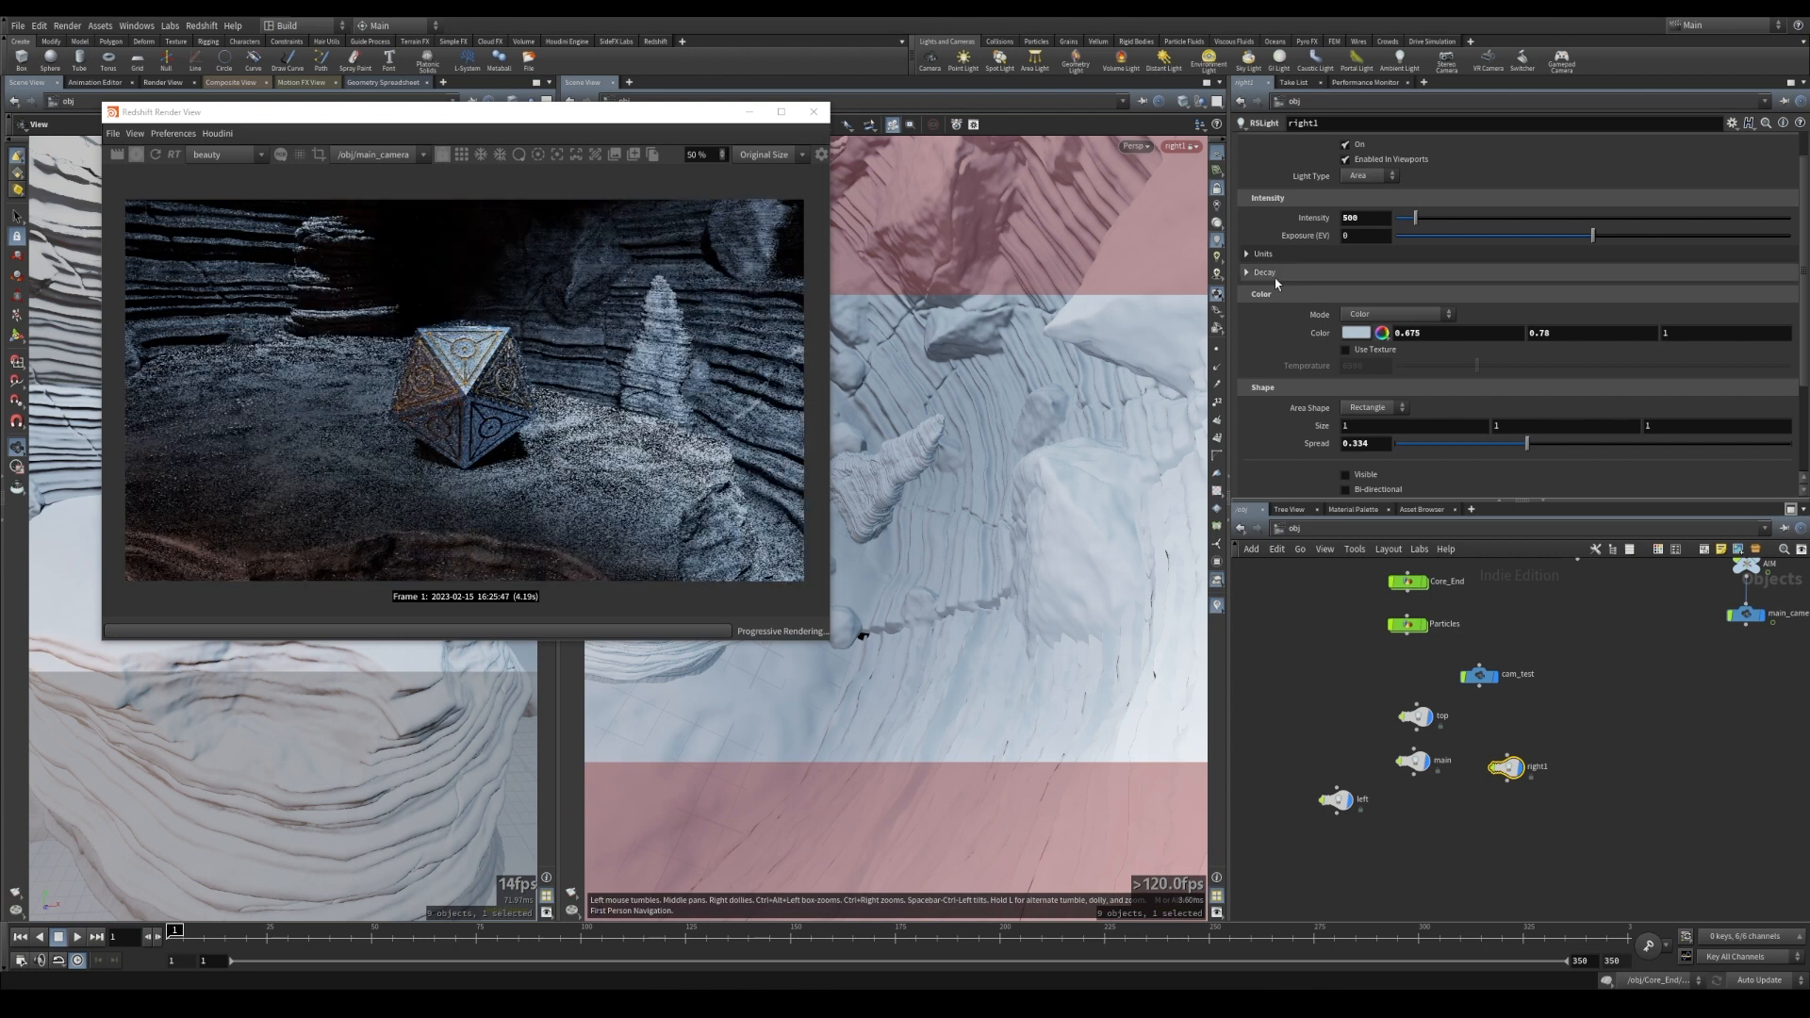
# - Reduce the right1 light's intensity to 70
pyautogui.click(1364, 218)
pyautogui.write('7')
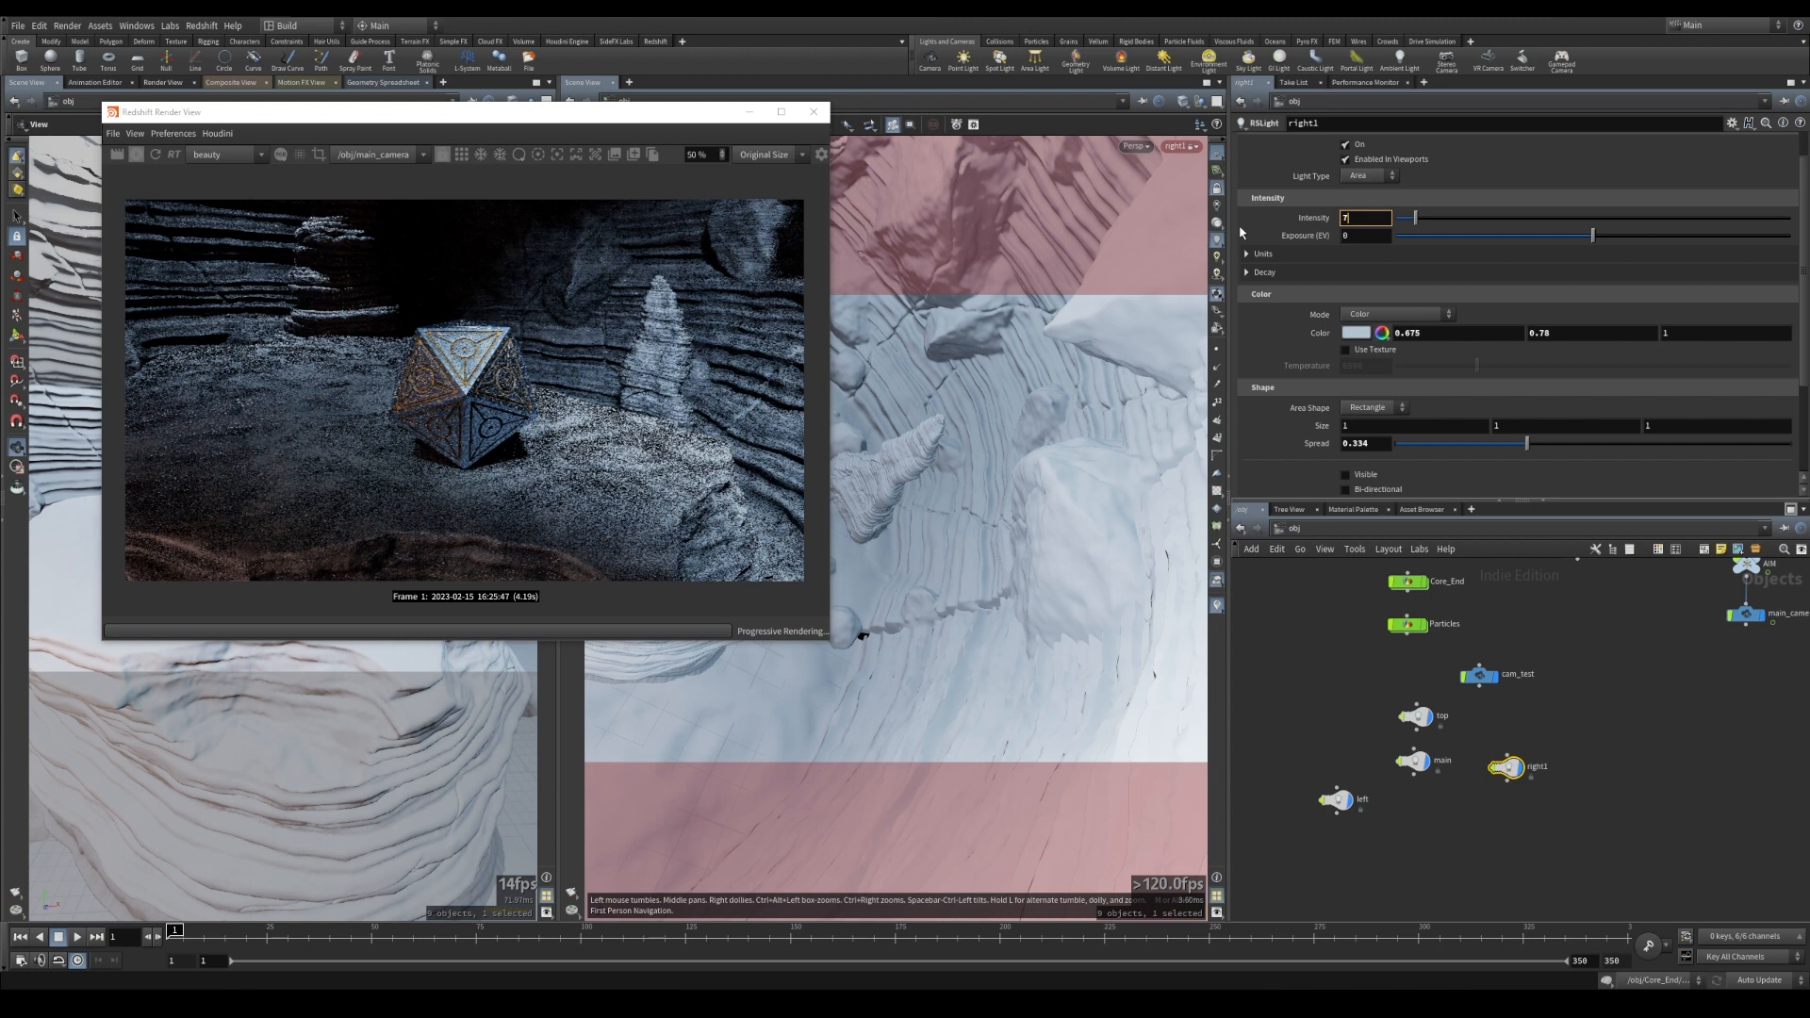
pyautogui.write('0')
pyautogui.press('Return')
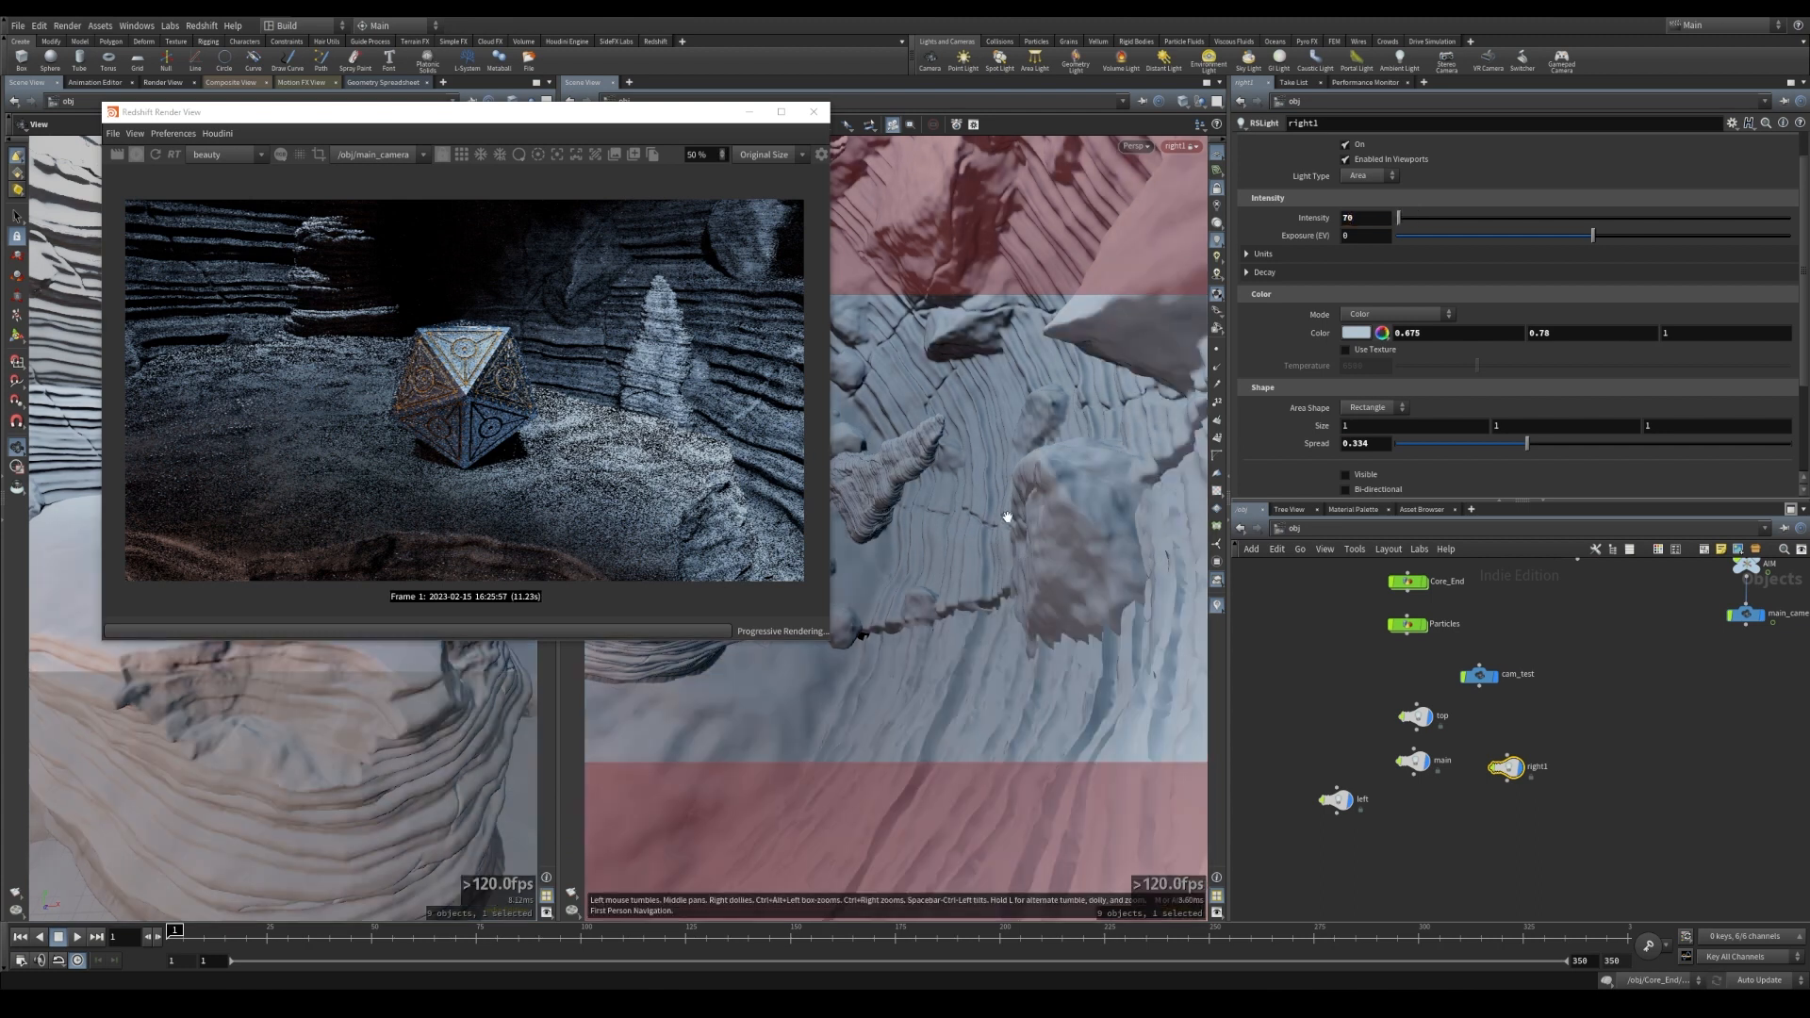
# - Shift the right1 light's color toward a deeper blue by setting red to 0.613 and green to 0.755
pyautogui.click(1470, 333)
pyautogui.press('BackSpace')
pyautogui.press('BackSpace')
pyautogui.write('13')
pyautogui.press('Return')
pyautogui.click(1567, 339)
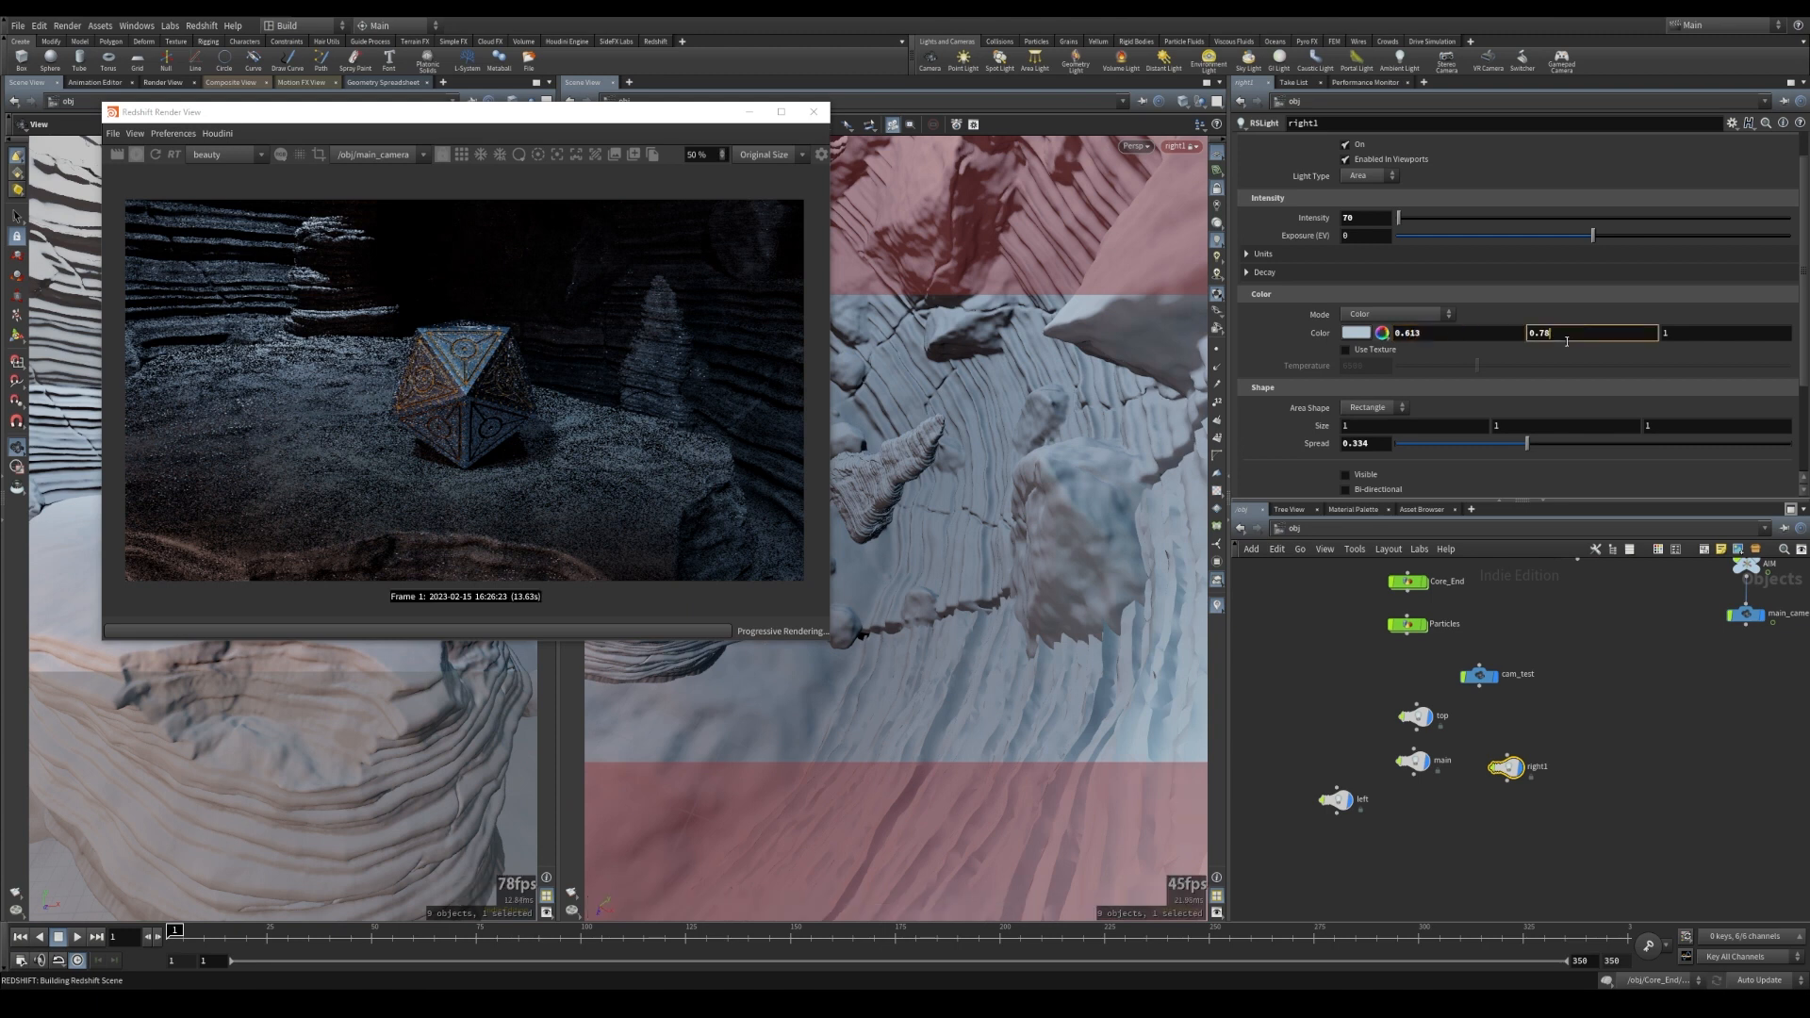
pyautogui.write('55')
pyautogui.press('Return')
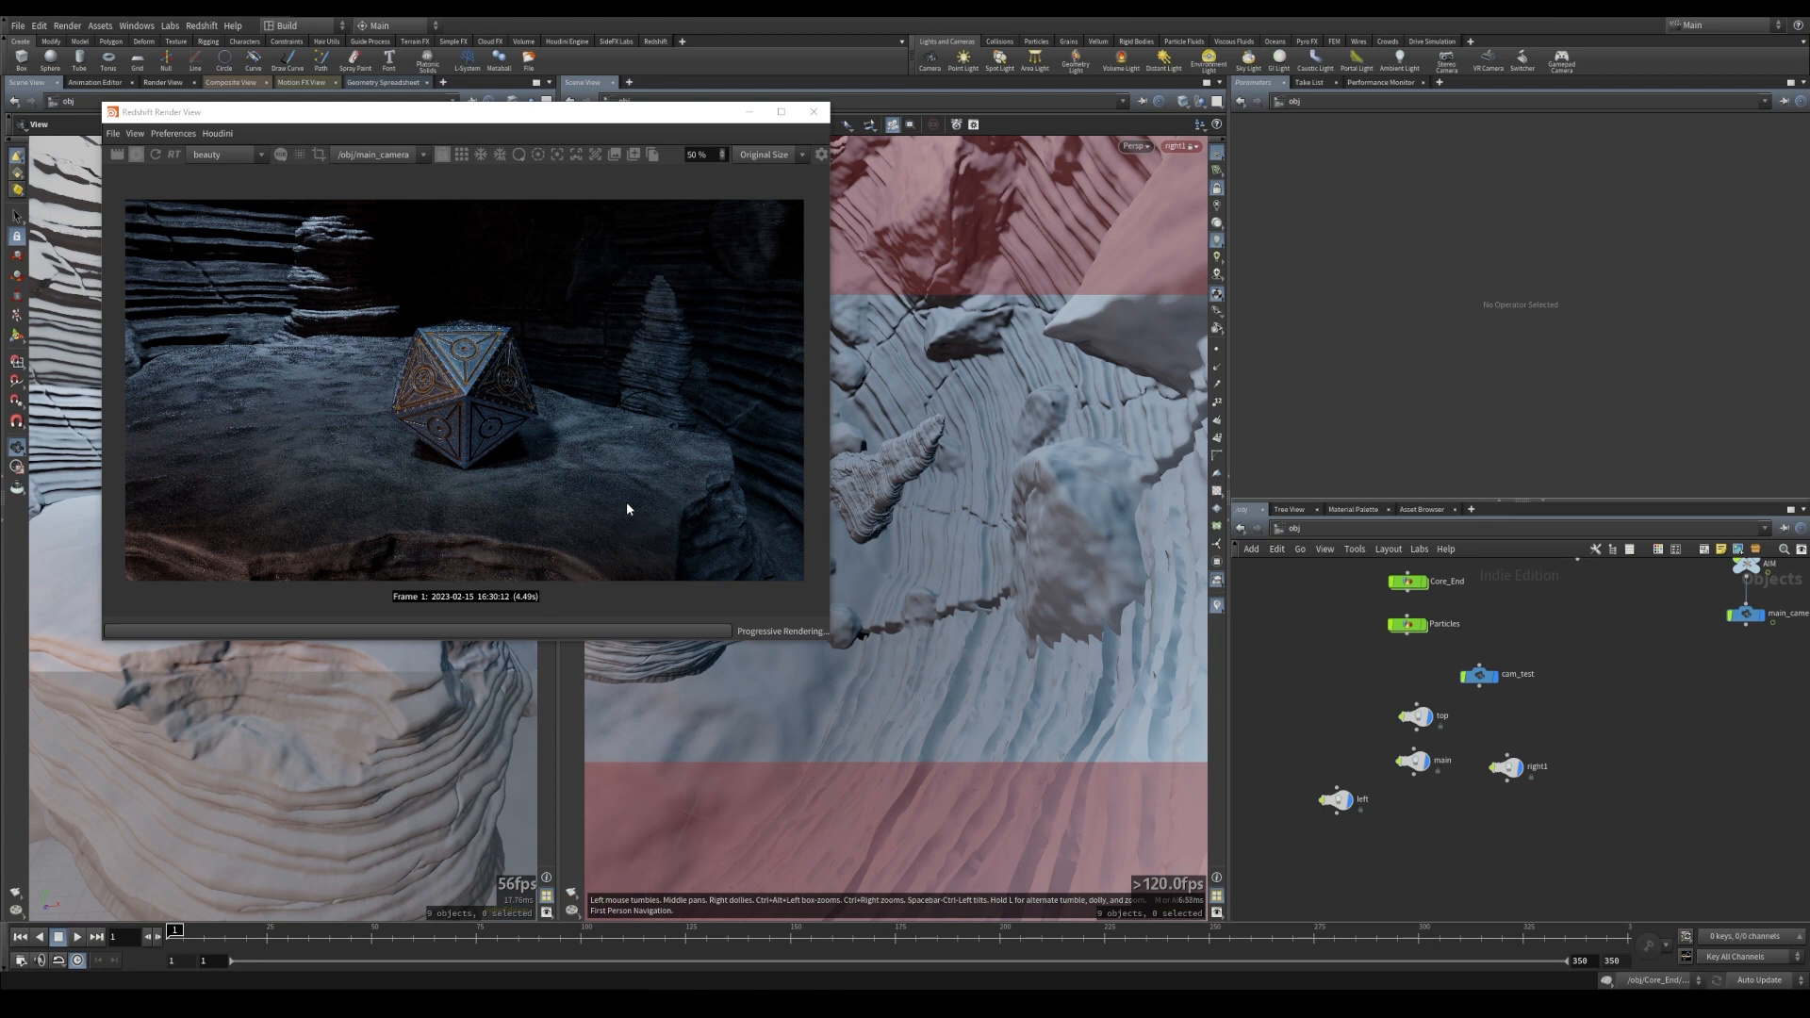
# - Duplicate the right1 light as right2 just below it and stop the preview render
pyautogui.moveTo(1457, 802); pyautogui.dragTo(1435, 766, button='middle')
pyautogui.keyDown('alt'); pyautogui.moveTo(1491, 738); pyautogui.dragTo(1497, 798); pyautogui.keyUp('alt')
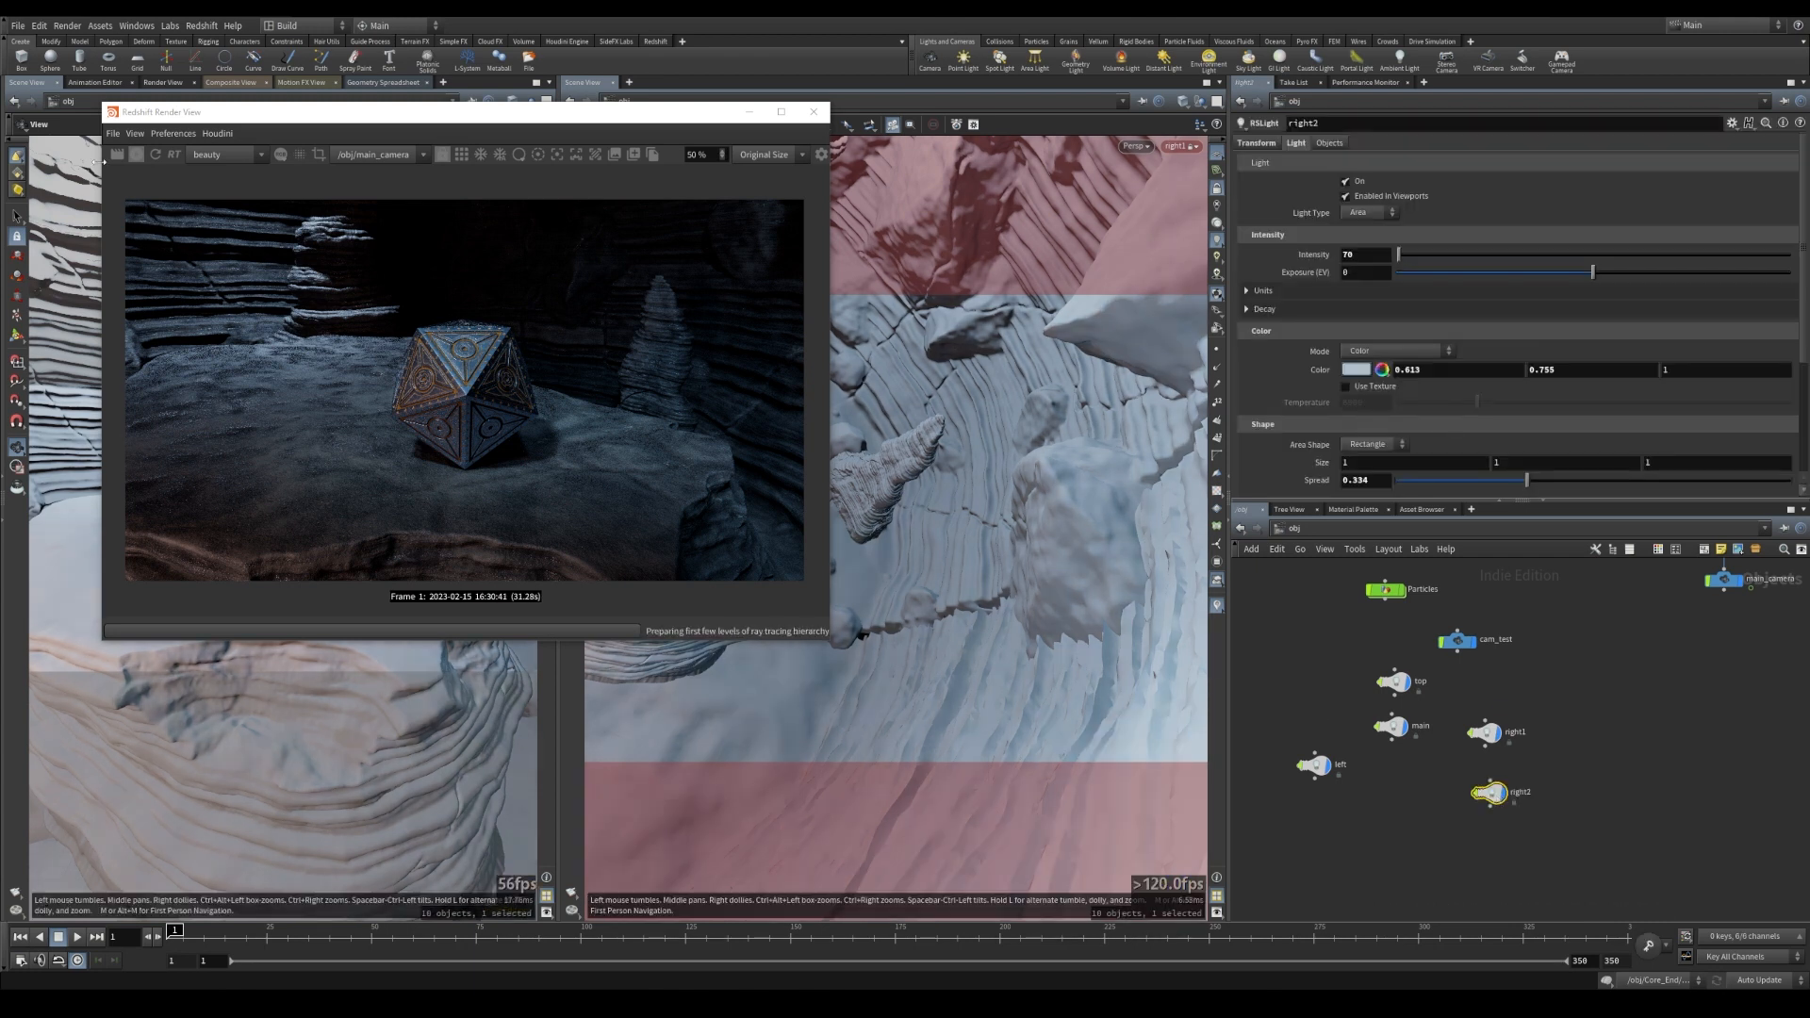
pyautogui.click(134, 157)
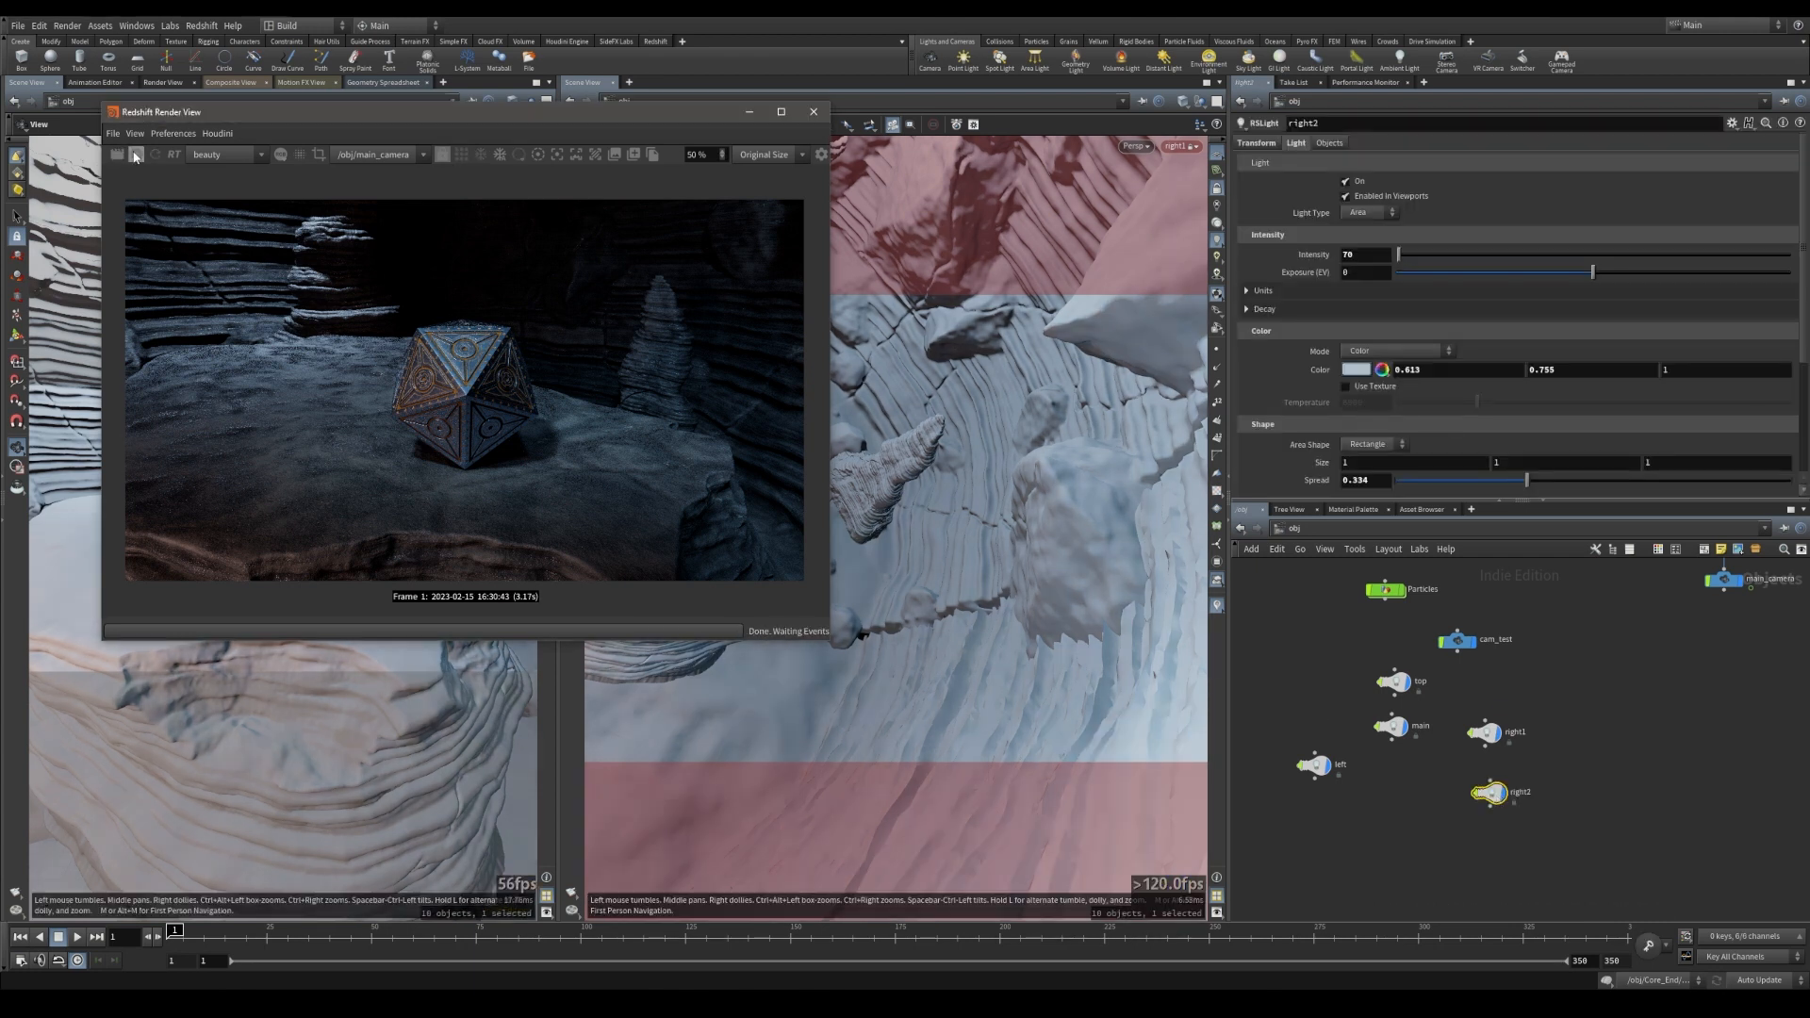
# - Look through right2, aim it with translate 4.49, 13.19, 6.12 and rotate -67.8, 48.04, 7.31, and restart the preview render
pyautogui.click(1178, 146)
pyautogui.moveTo(1199, 253)
pyautogui.click(1342, 308)
pyautogui.moveTo(699, 116); pyautogui.dragTo(484, 120)
pyautogui.moveTo(810, 545); pyautogui.dragTo(872, 416)
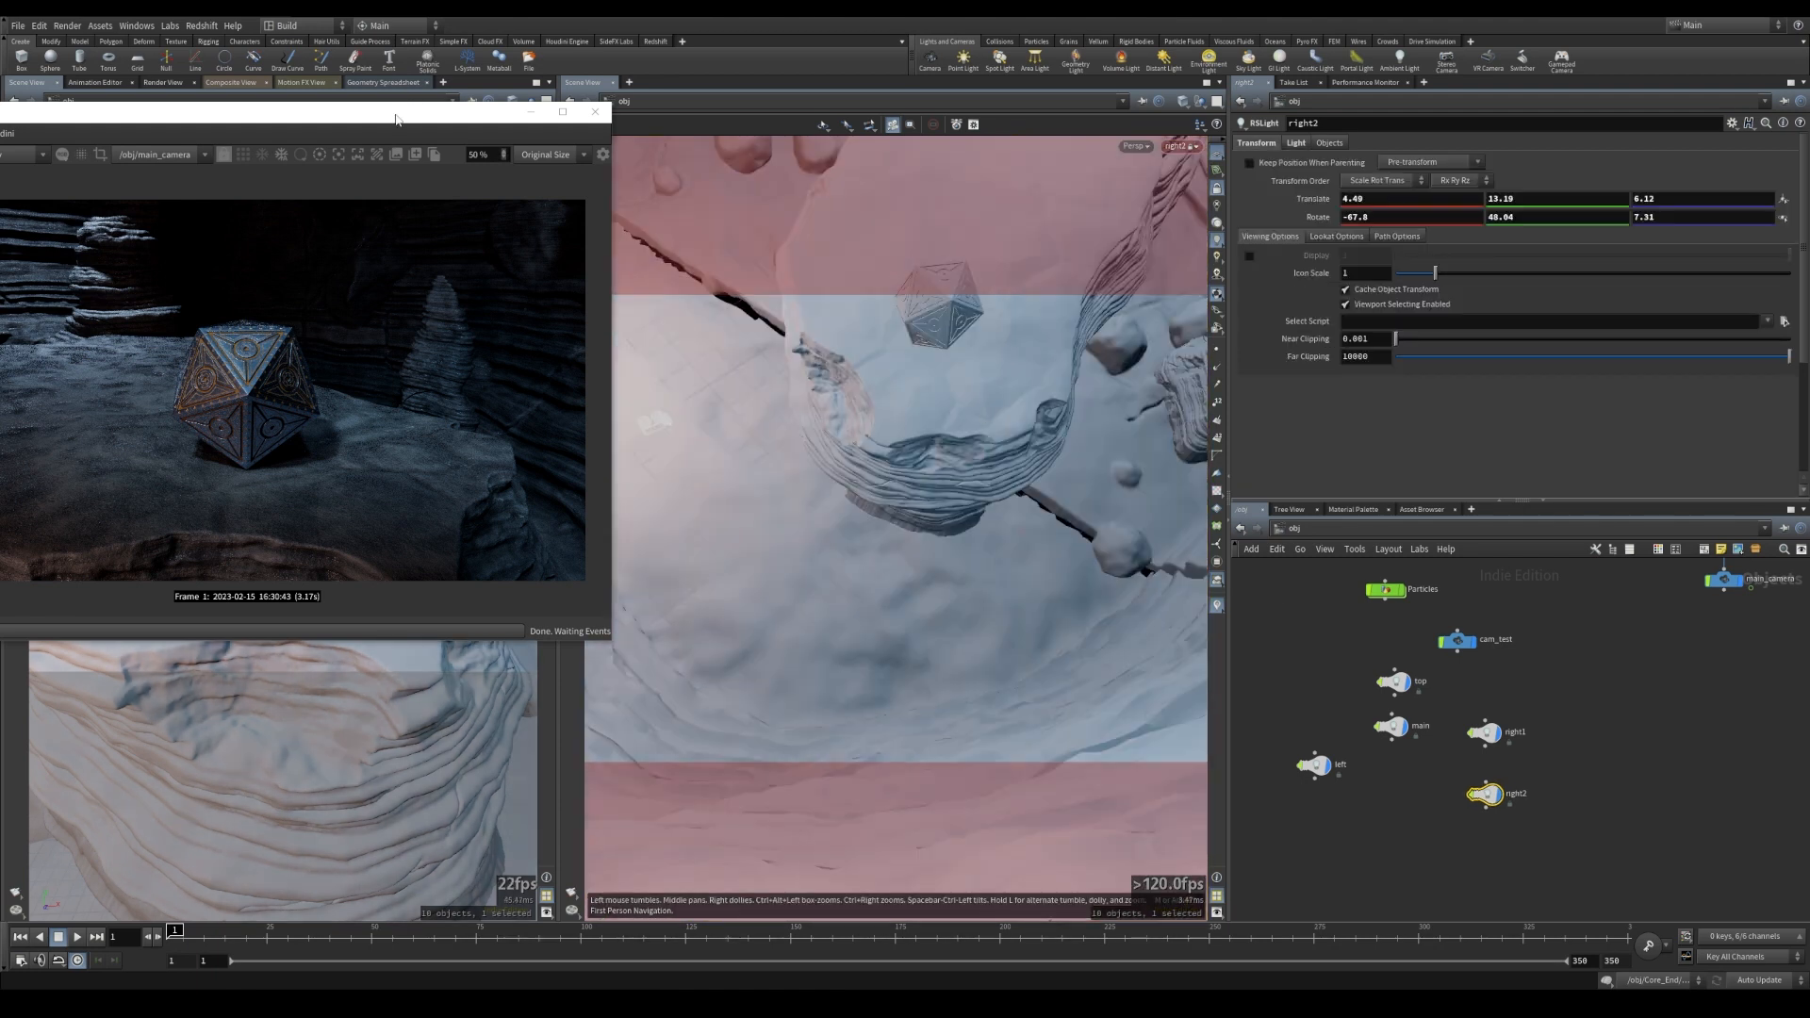
pyautogui.moveTo(396, 119); pyautogui.dragTo(801, 138)
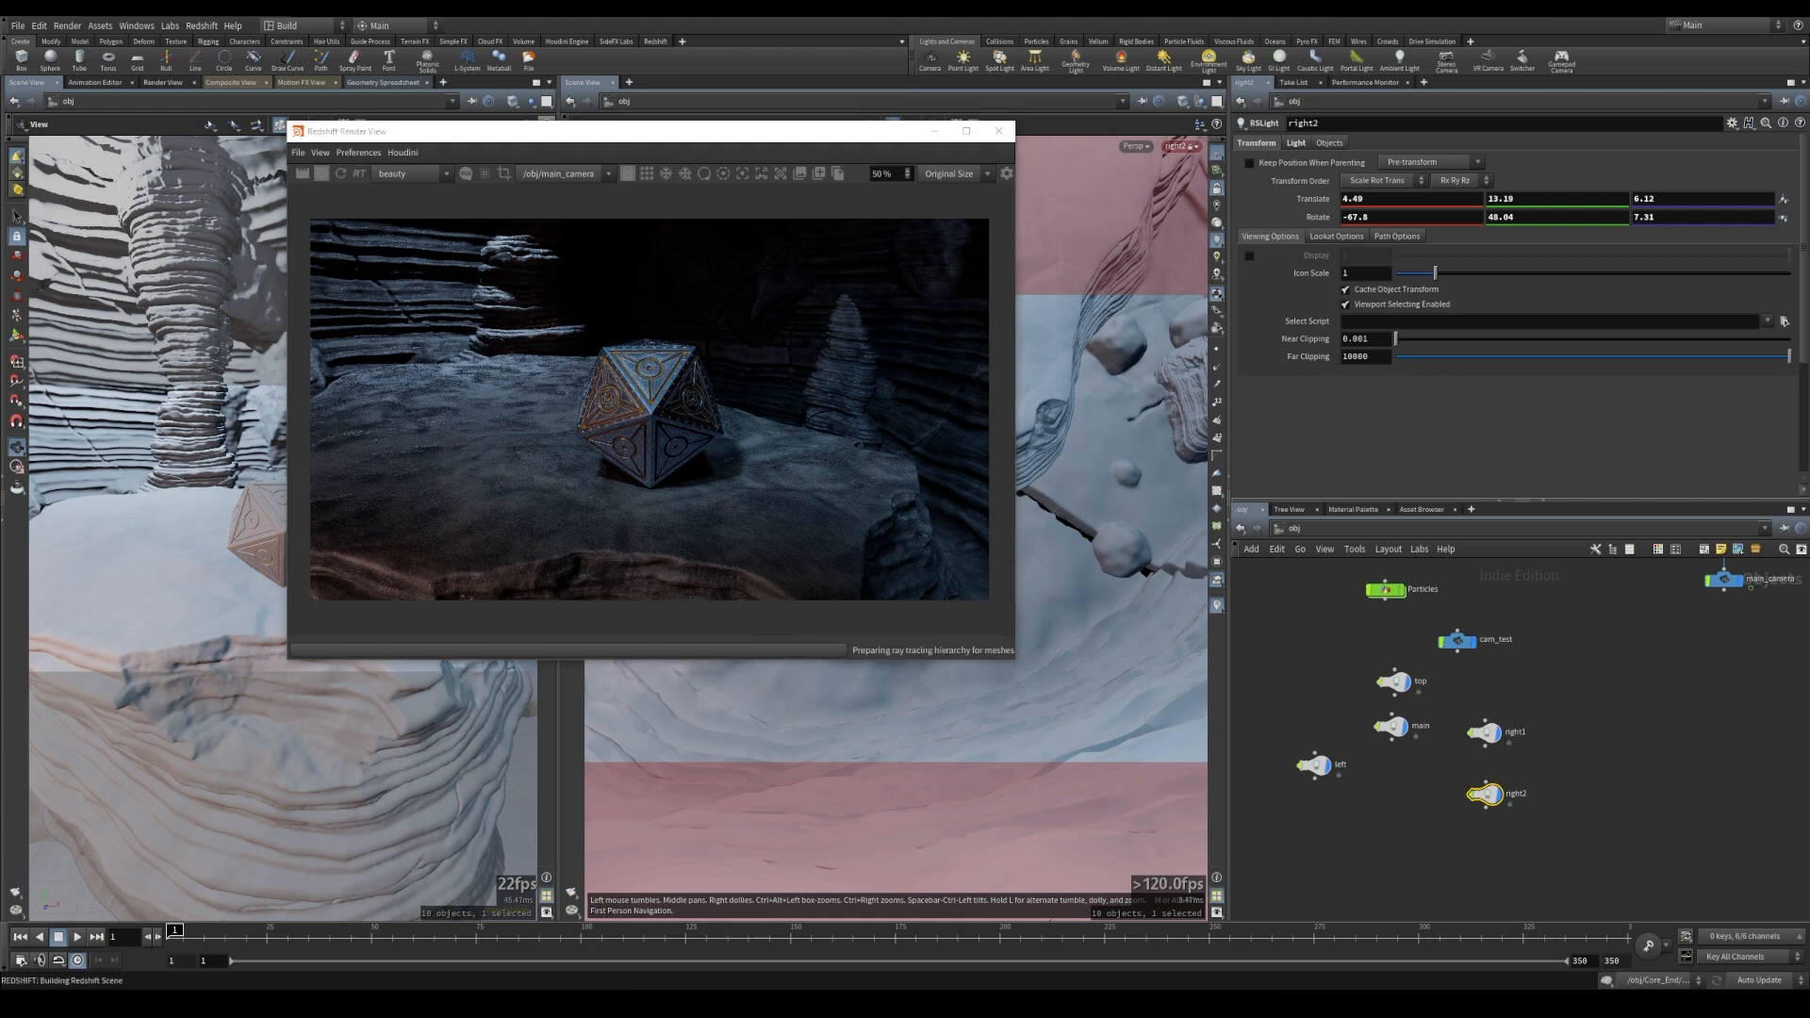
# - Reduce the right2 light's intensity to 20
pyautogui.click(1296, 142)
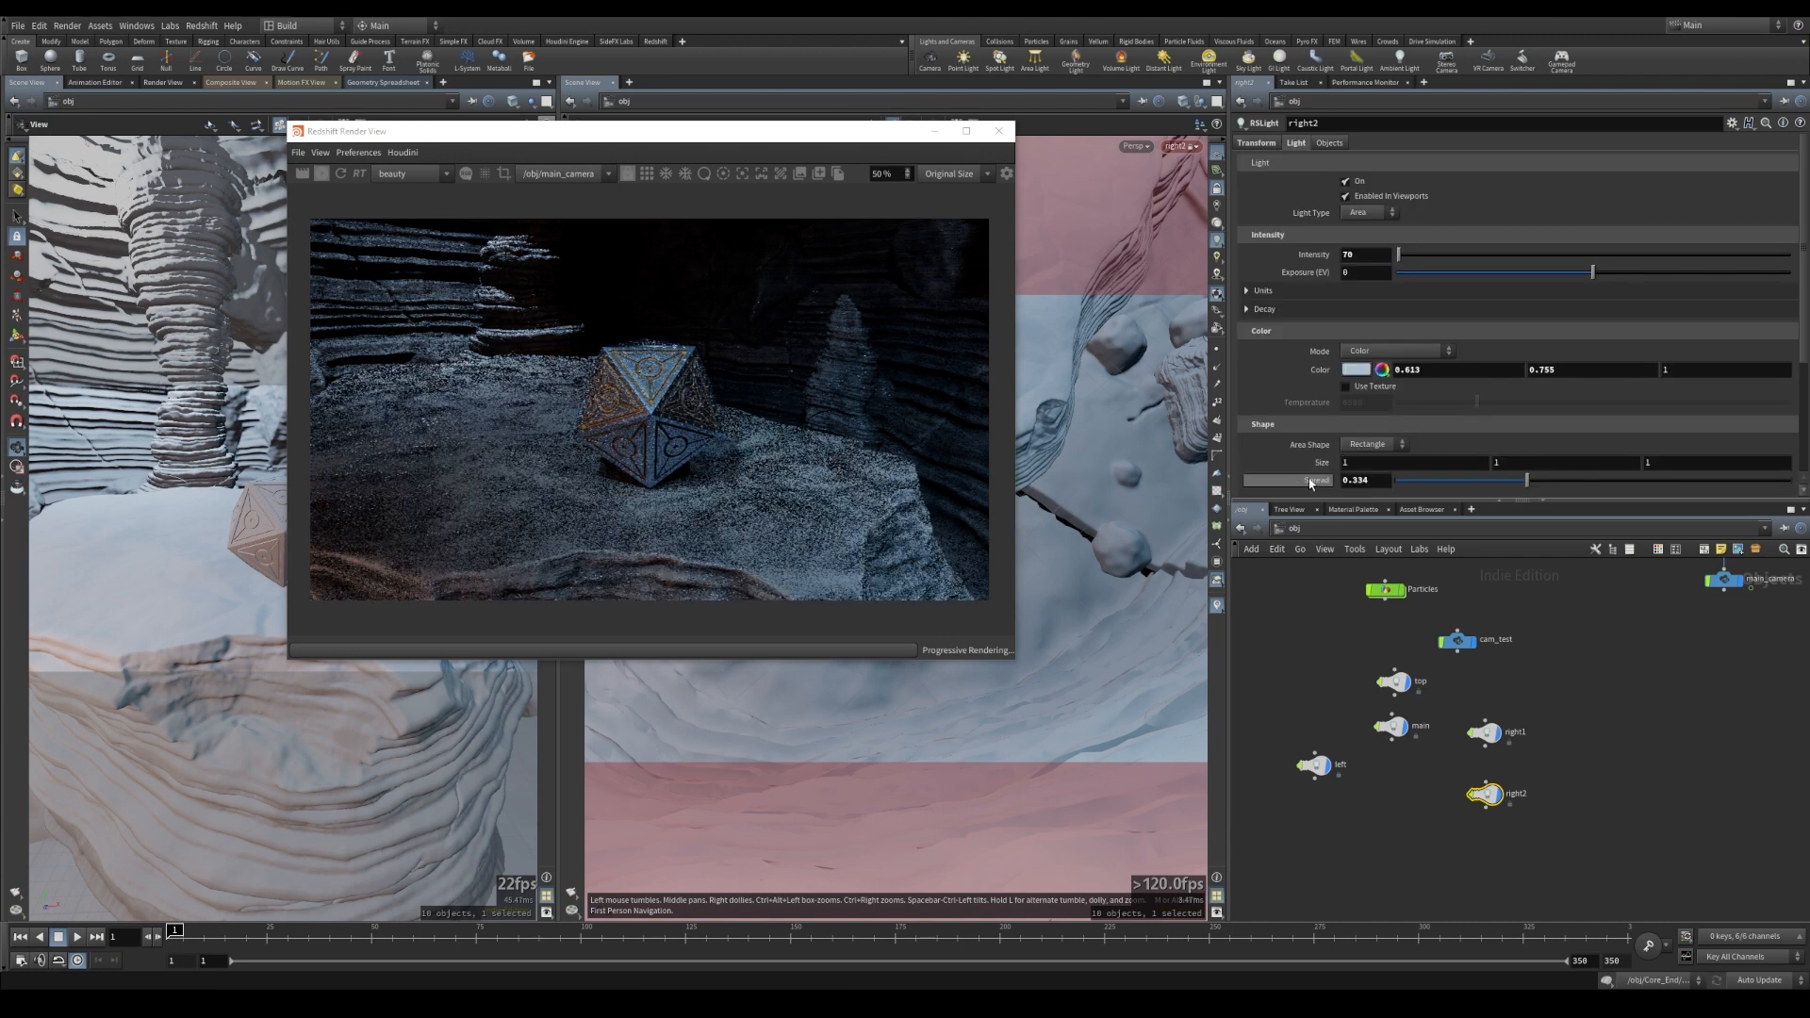
pyautogui.doubleClick(1349, 255)
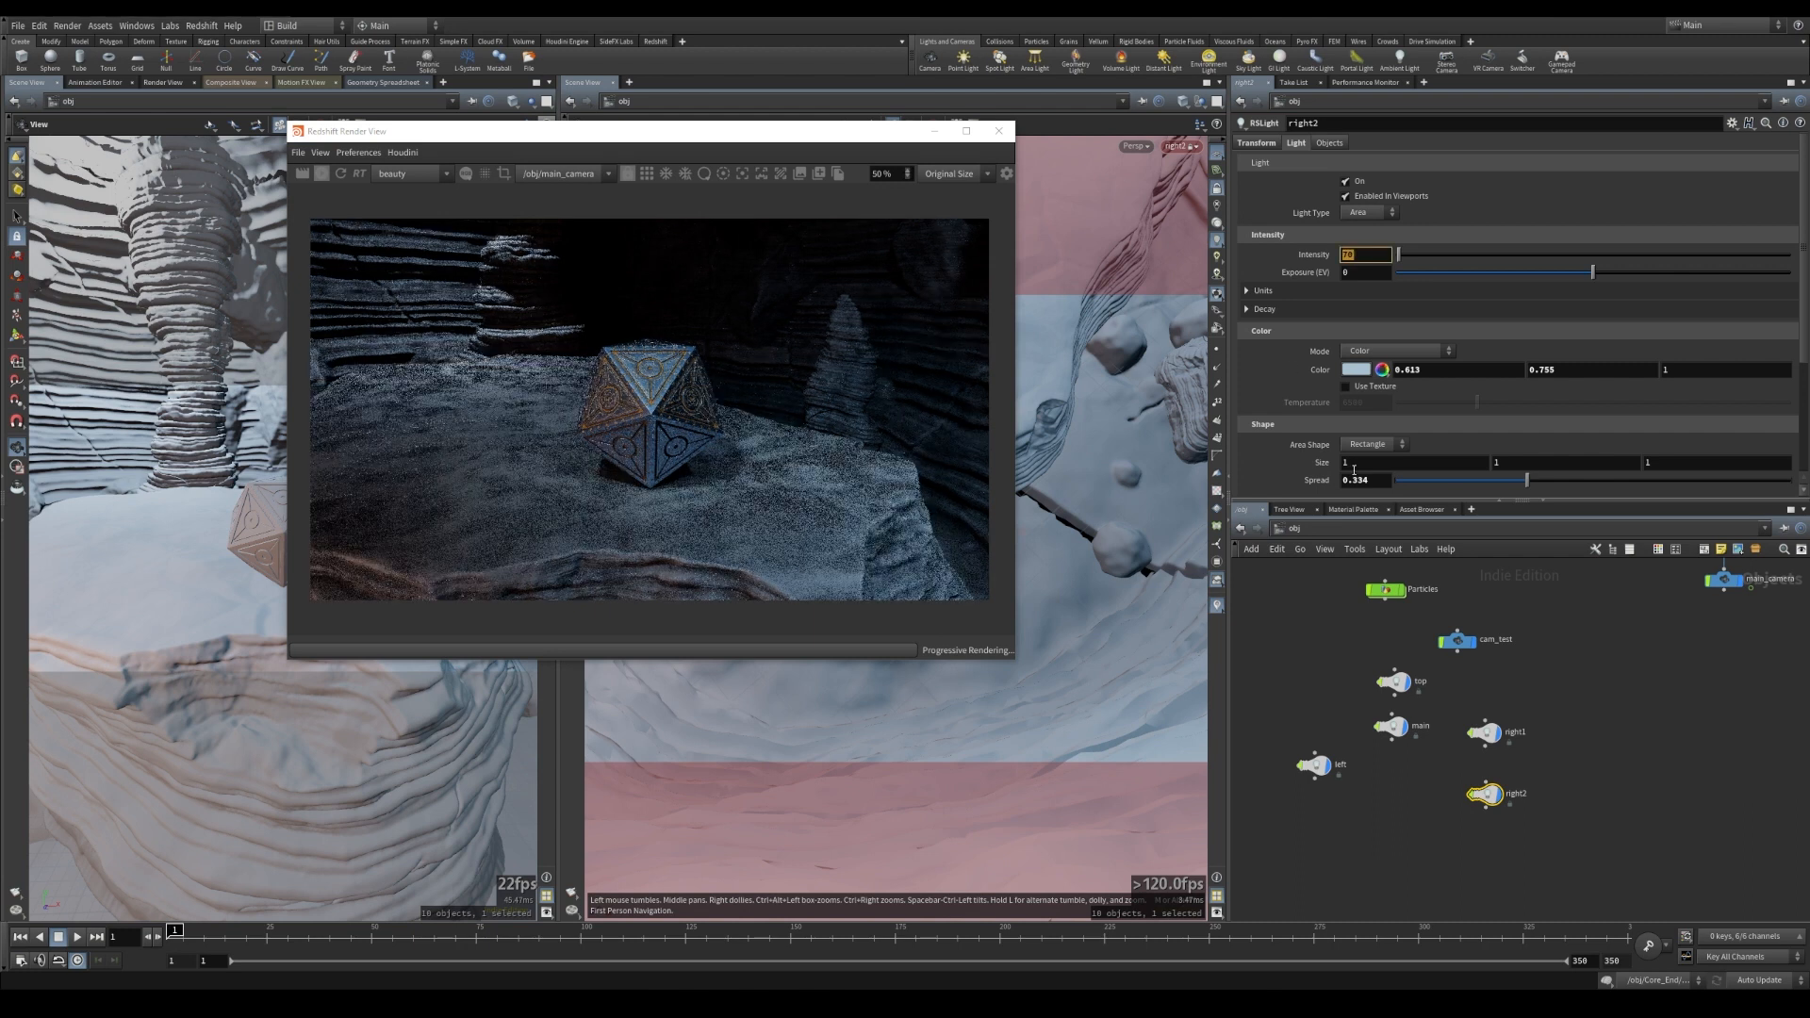
pyautogui.click(1317, 479)
pyautogui.moveTo(1374, 258); pyautogui.dragTo(1309, 261)
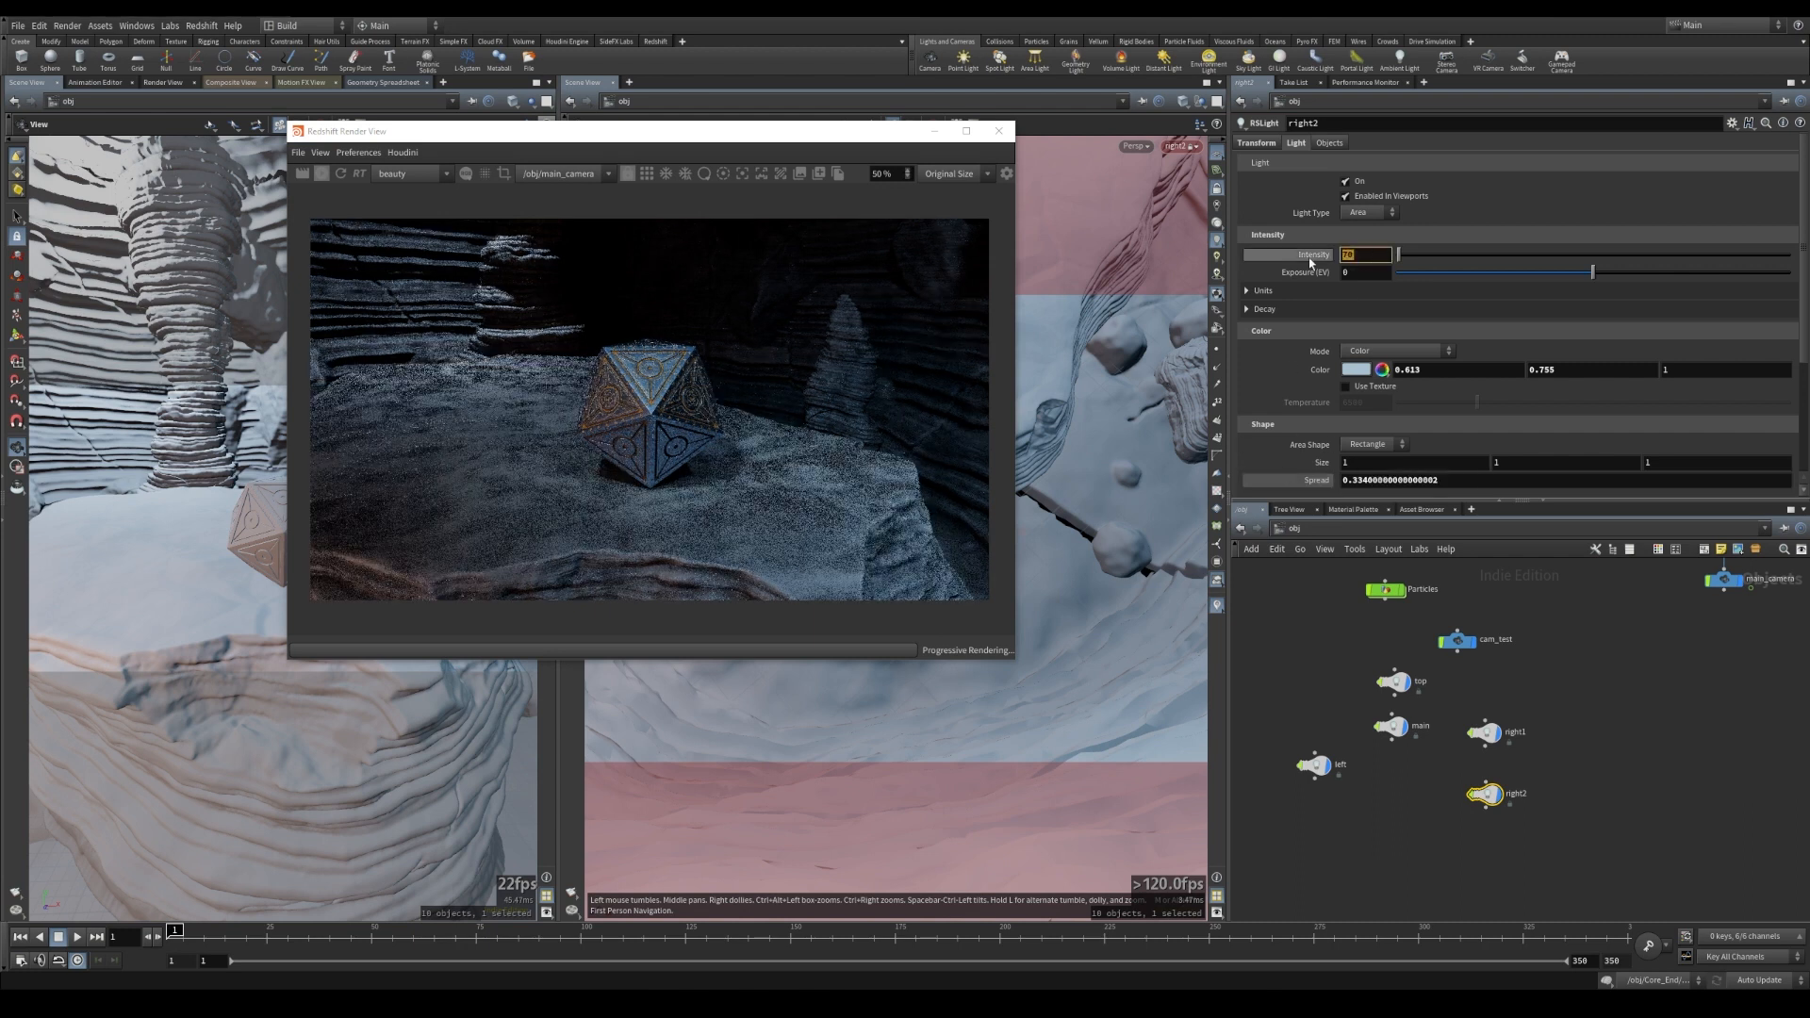
pyautogui.write('20')
pyautogui.press('Return')
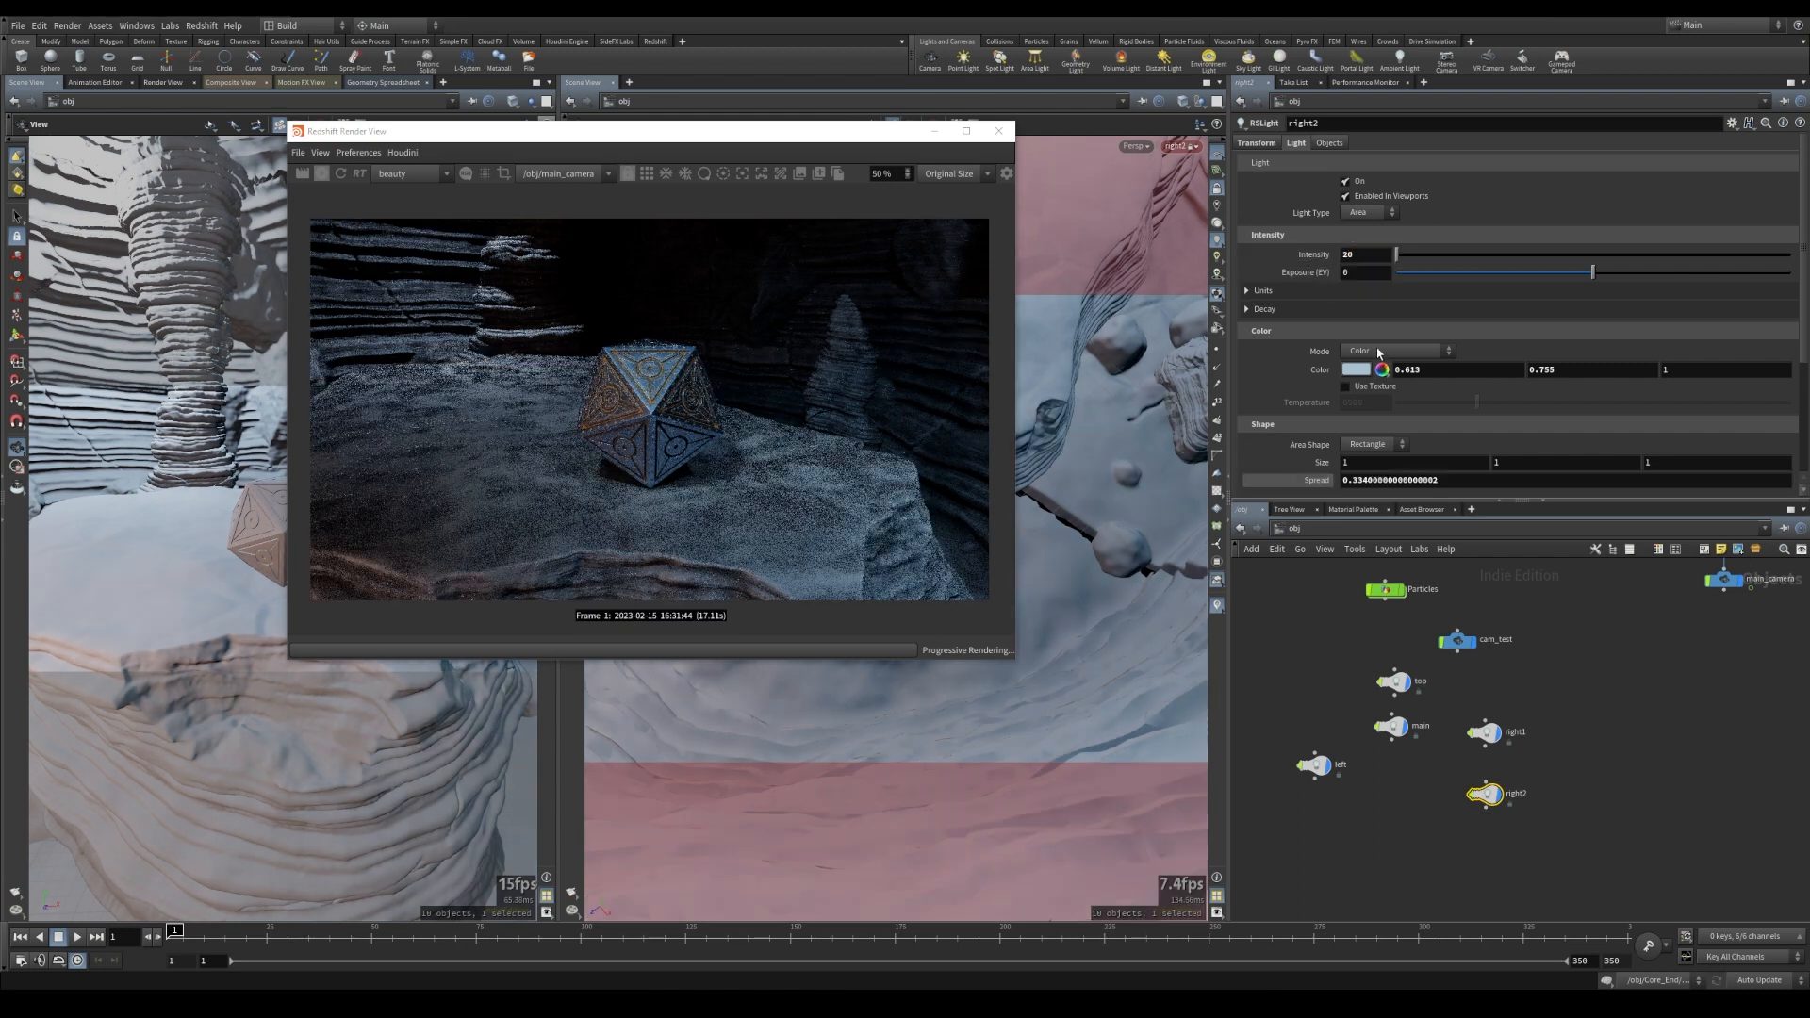
# - Set the right2 light's color to red 0.51 and green 0.63, and widen its spread to 0.388
pyautogui.click(1466, 373)
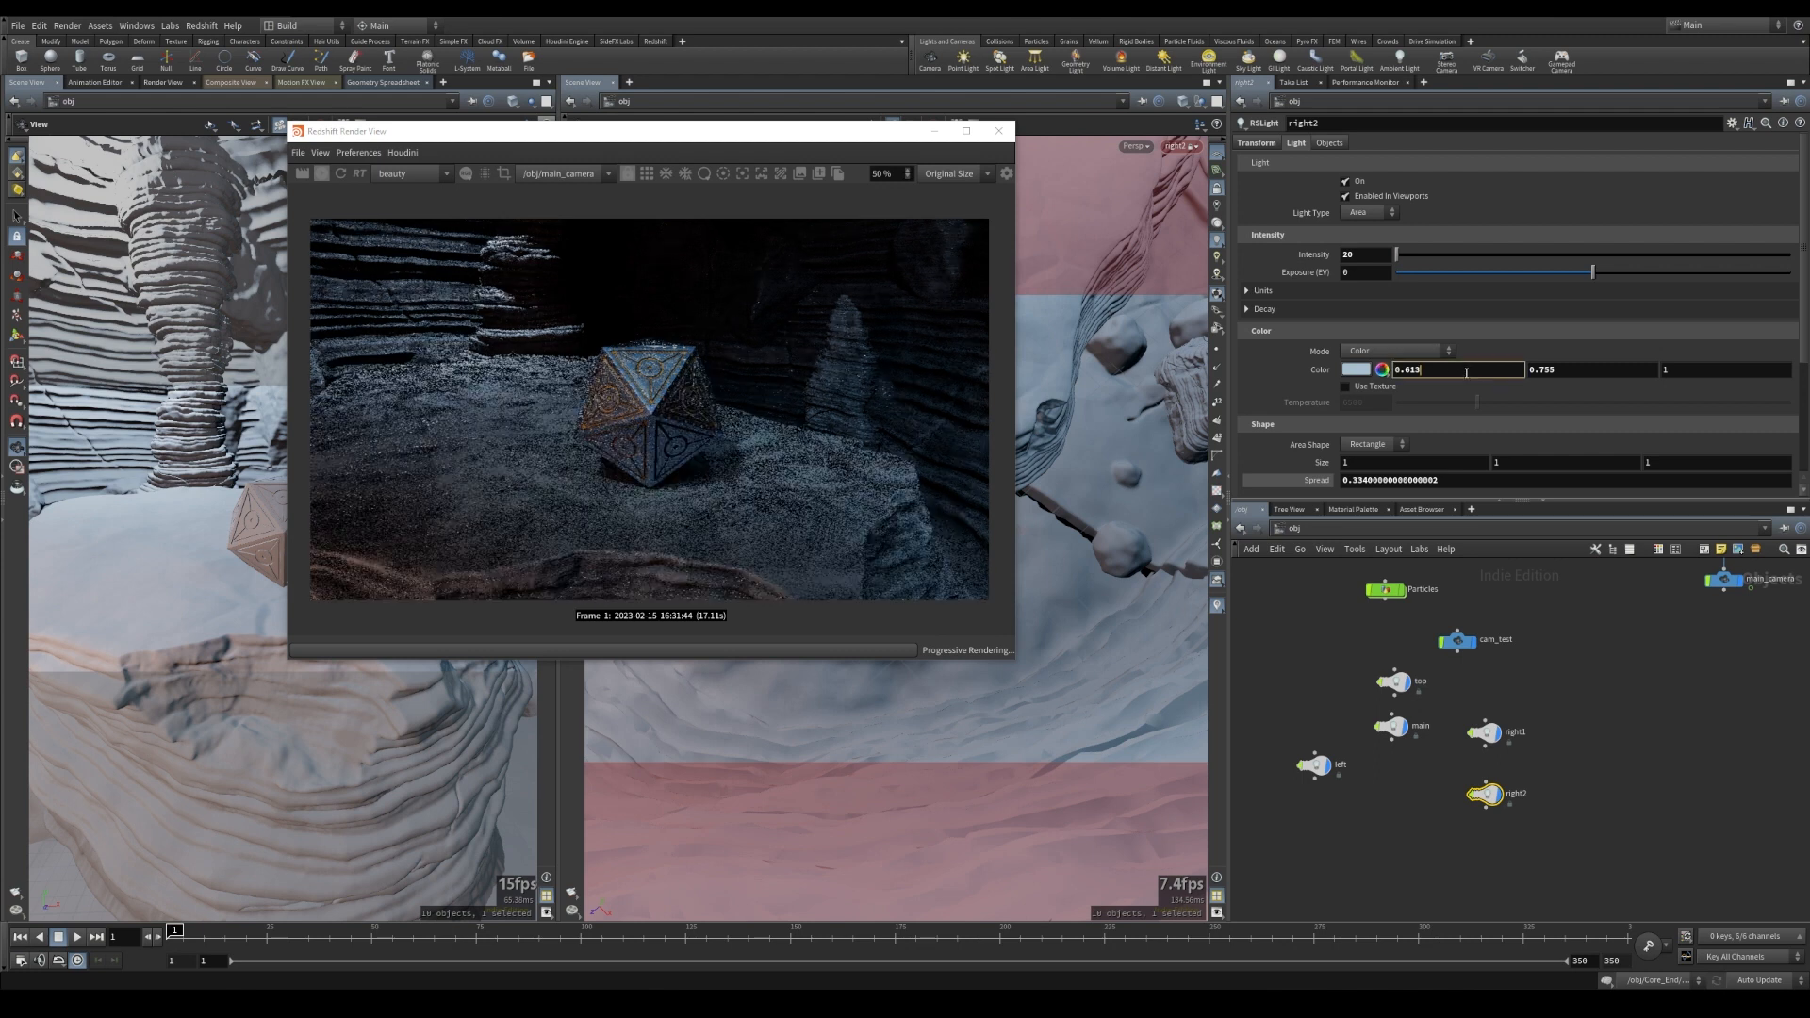
pyautogui.press('BackSpace')
pyautogui.press('BackSpace')
pyautogui.press('BackSpace')
pyautogui.write('5')
pyautogui.press('Tab')
pyautogui.write('0.75')
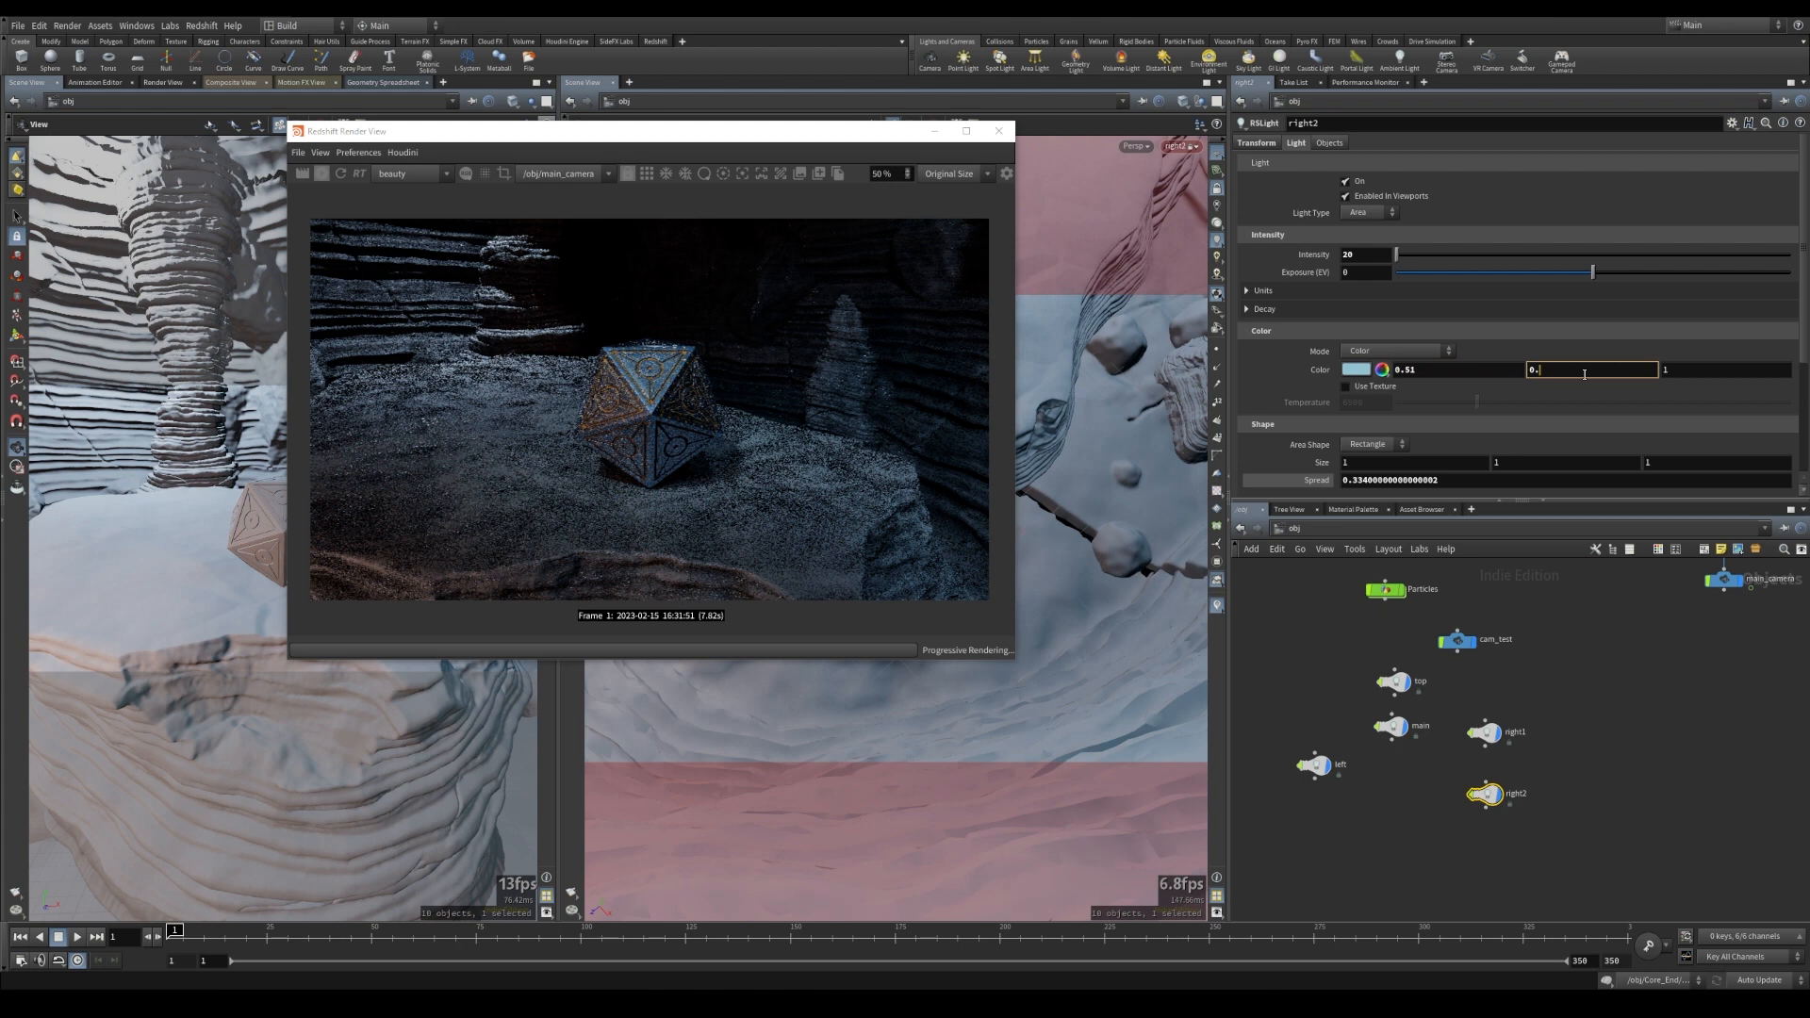
pyautogui.press('Return')
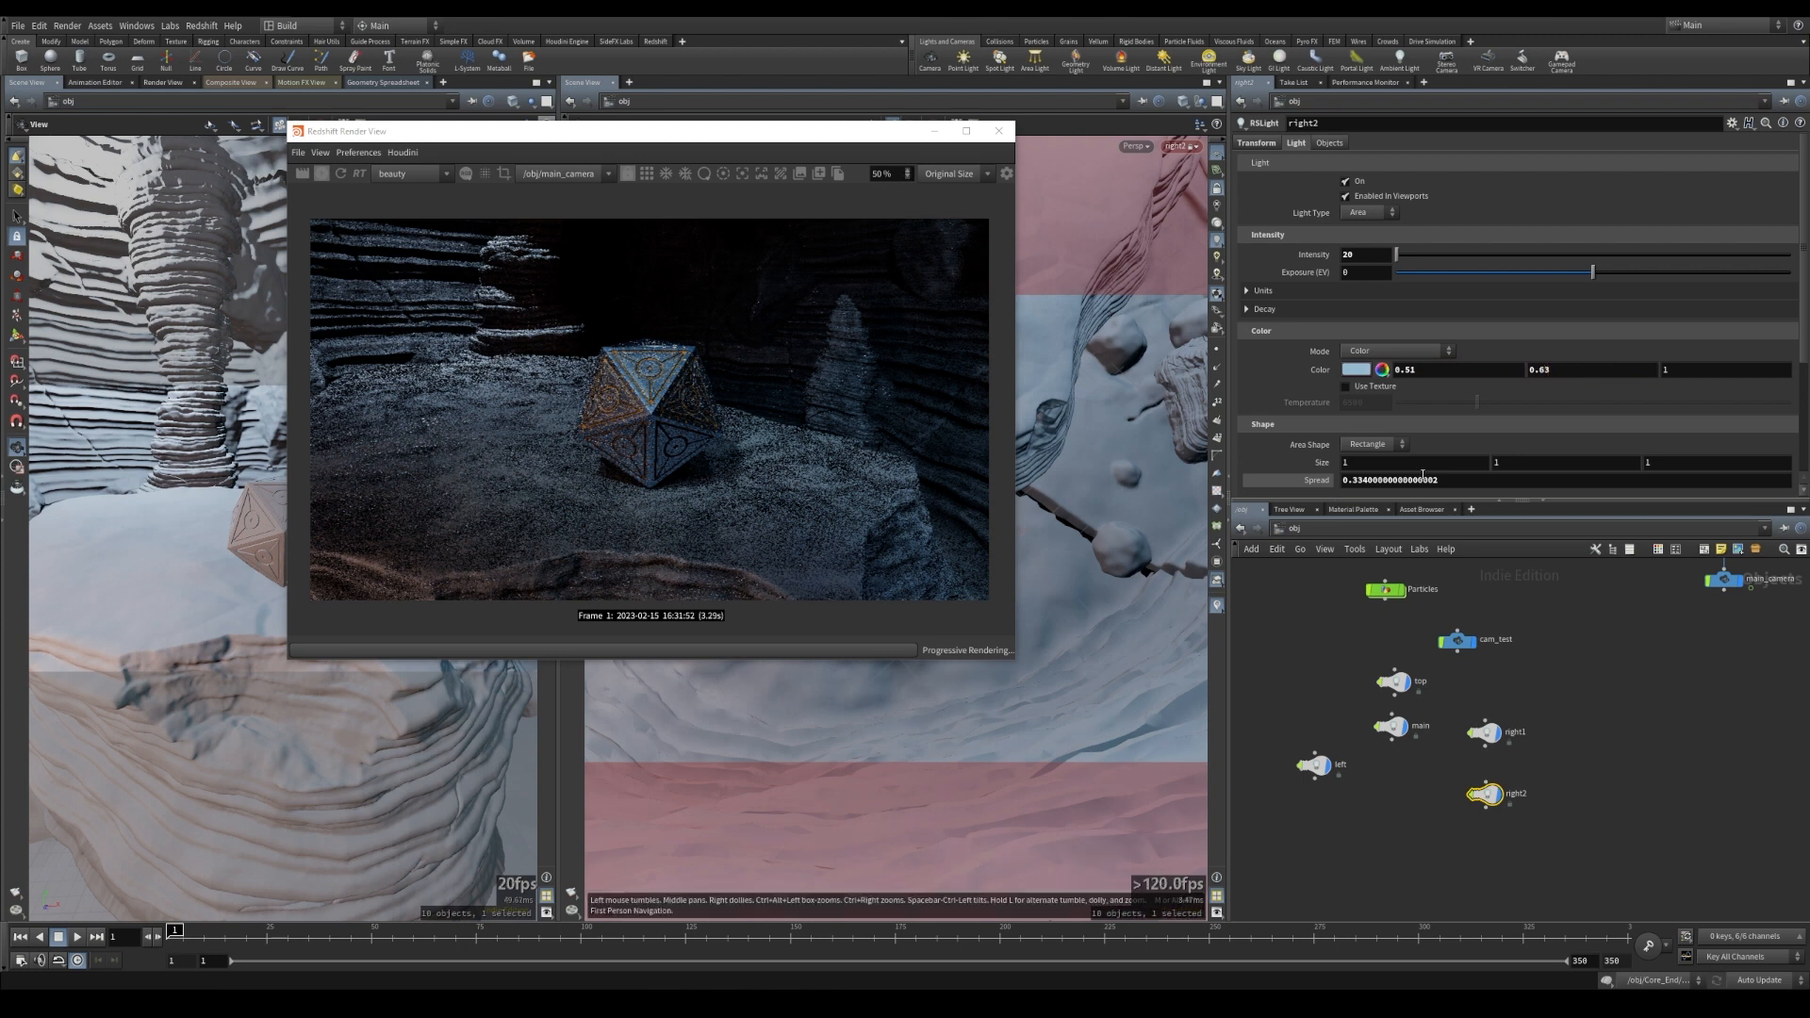
pyautogui.moveTo(1527, 483); pyautogui.dragTo(1552, 490)
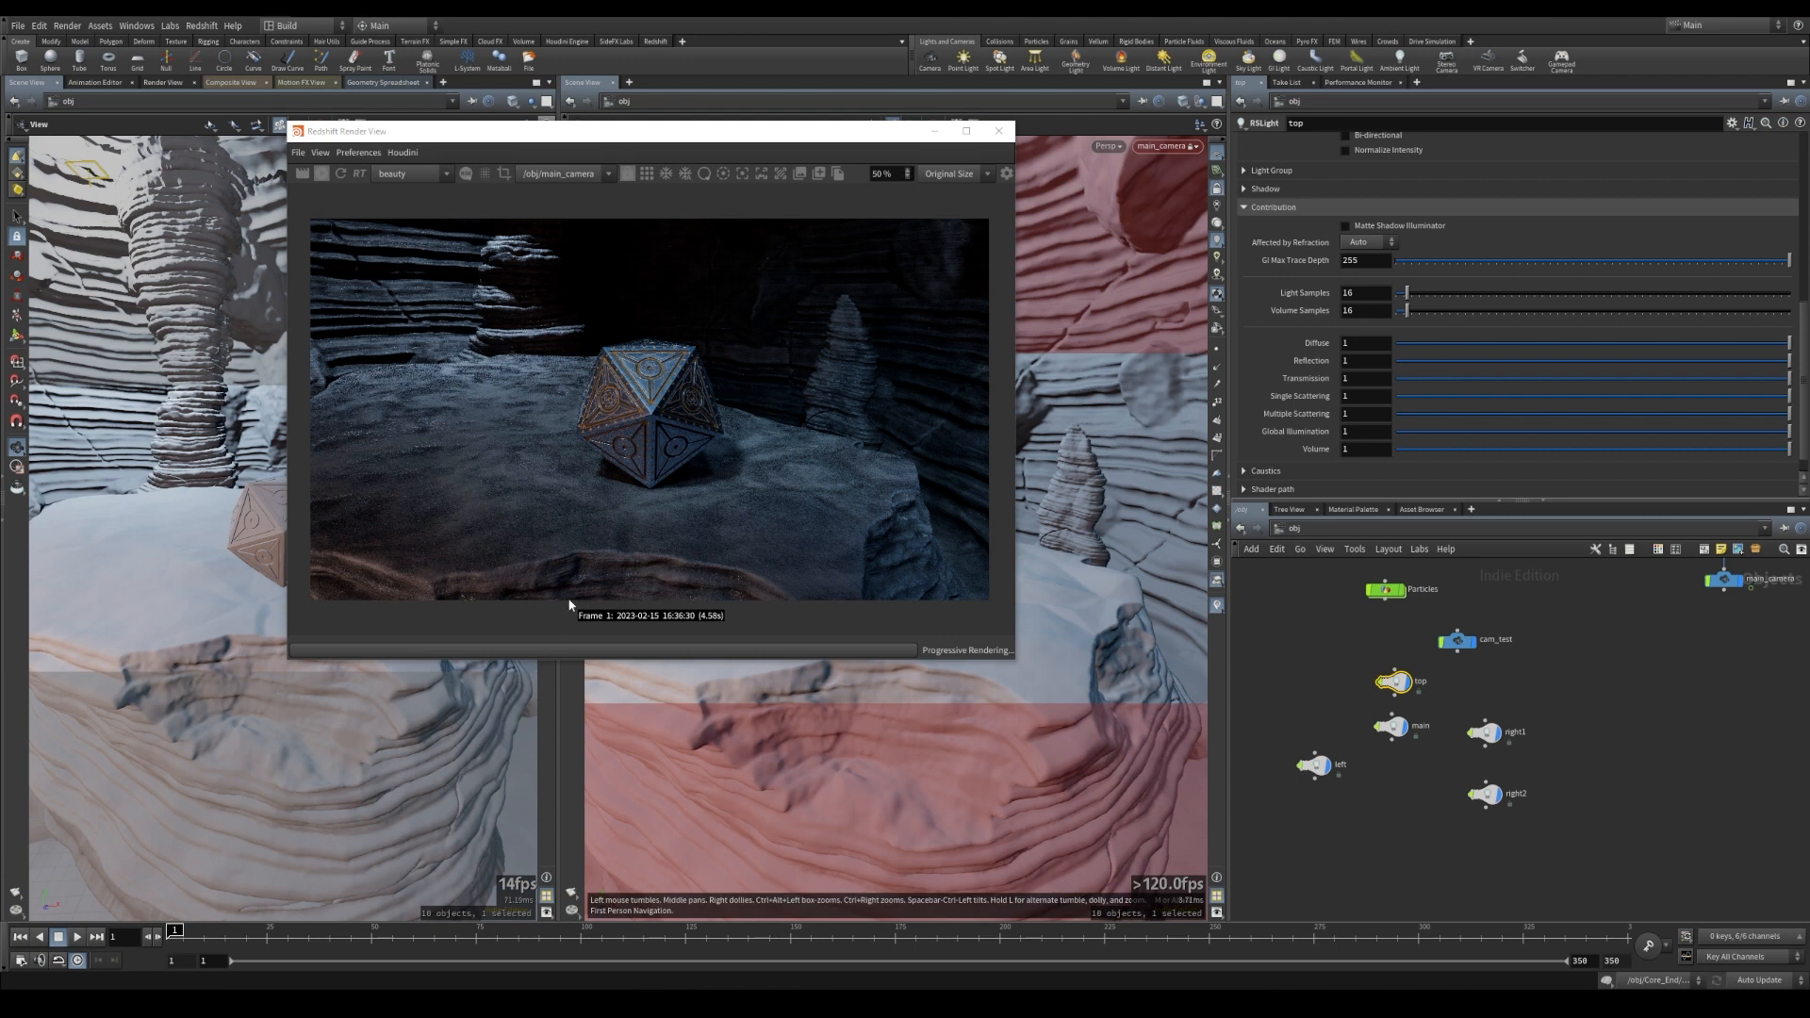
# - Enable volume scattering in the render settings of Redshift_ROP1 in the out network
pyautogui.click(1378, 530)
pyautogui.click(1306, 641)
pyautogui.click(1337, 530)
pyautogui.click(1372, 608)
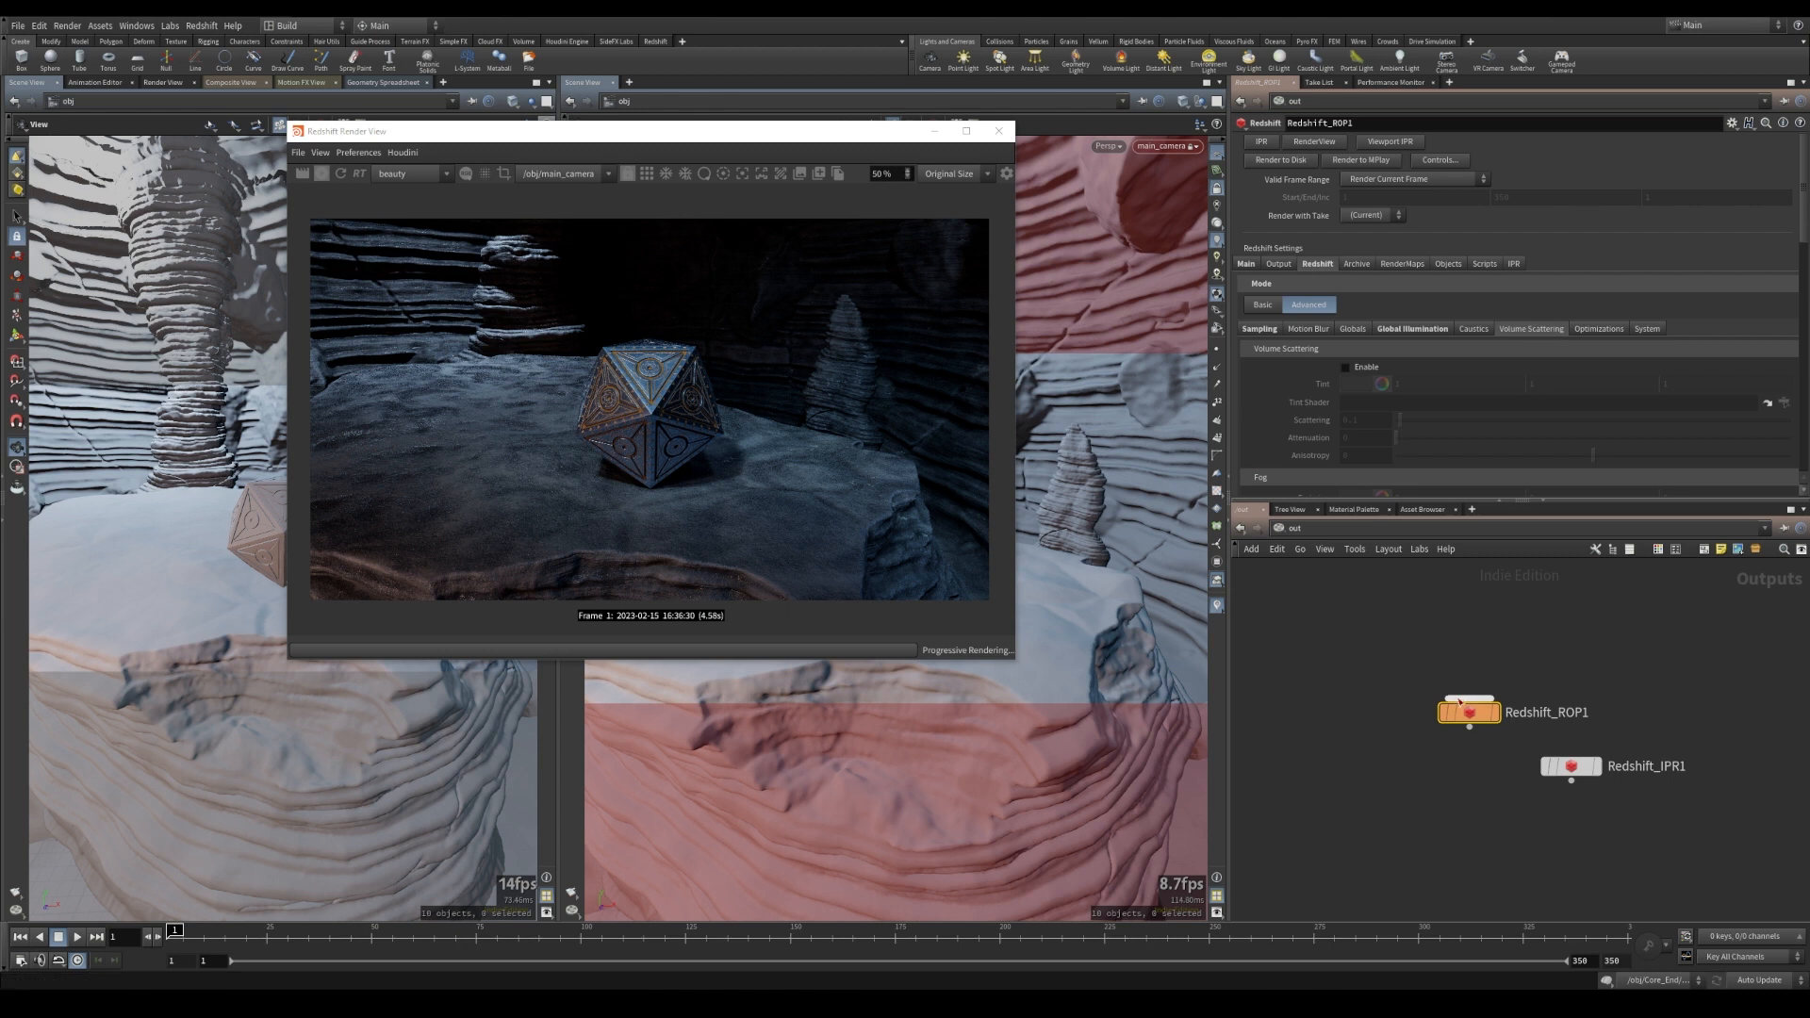
pyautogui.click(1349, 368)
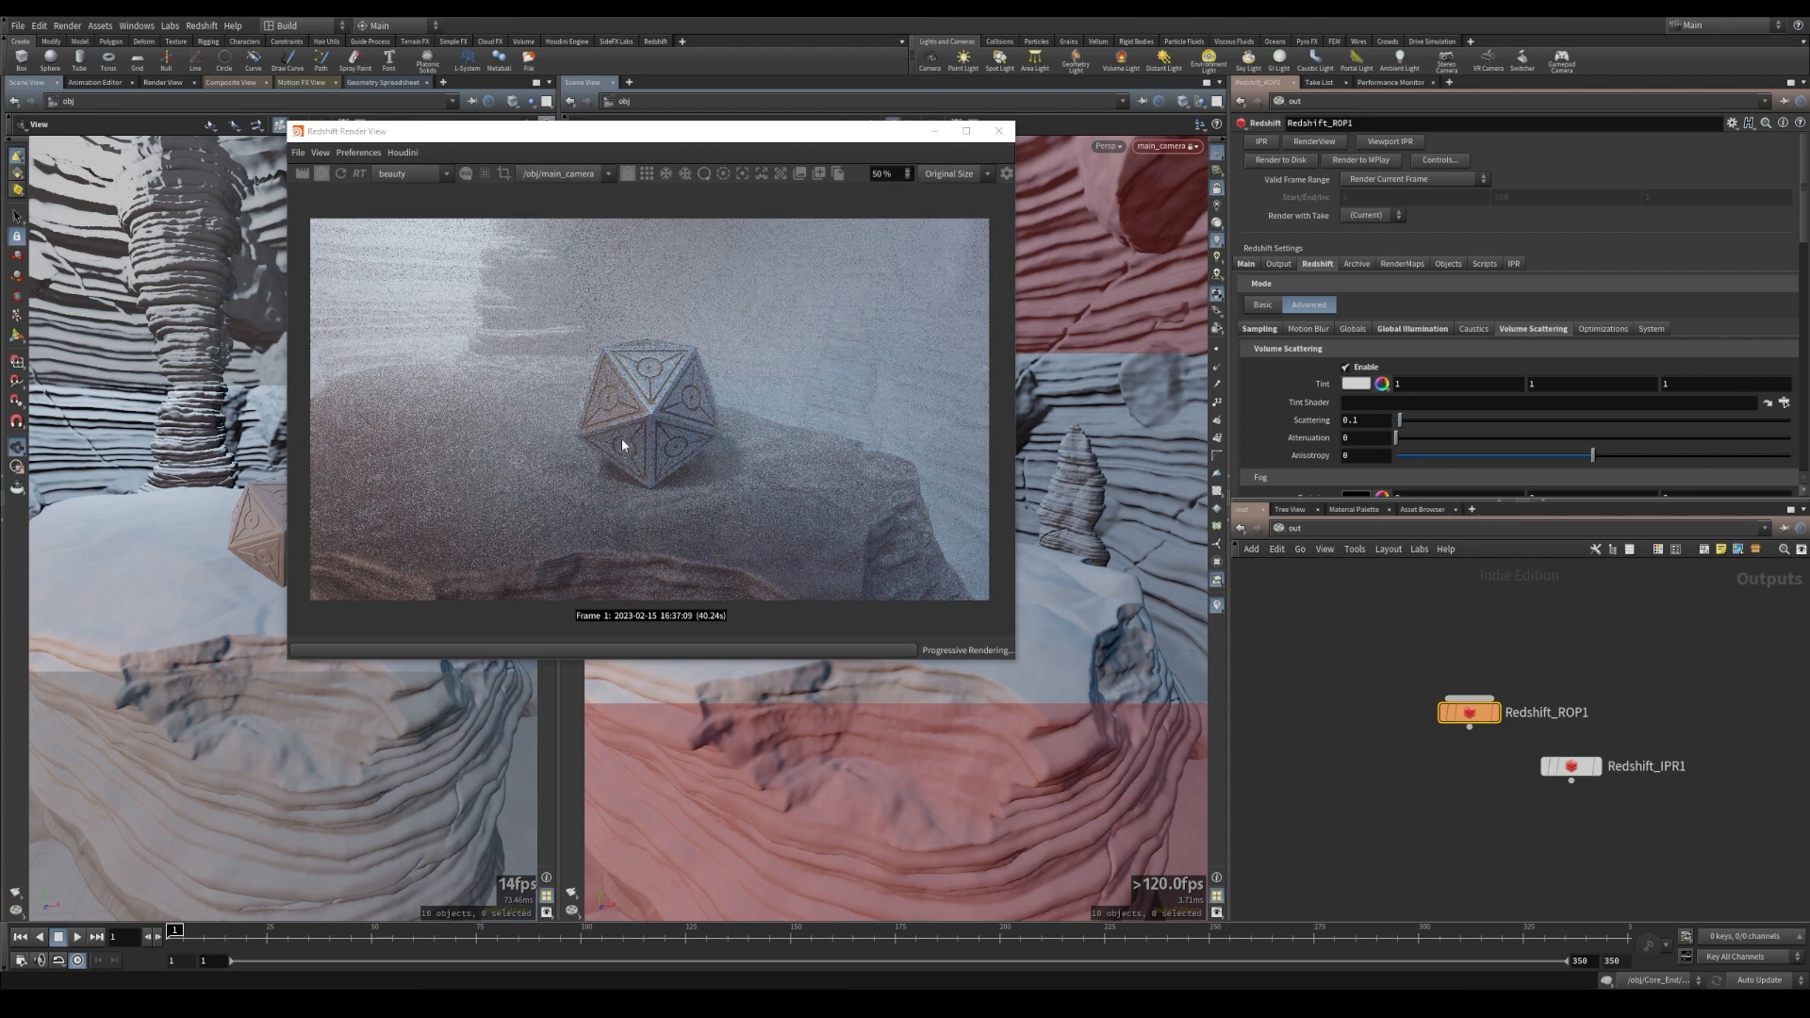
# - Lower the volume scattering amount to 0.04 and return to the obj network
pyautogui.click(1375, 421)
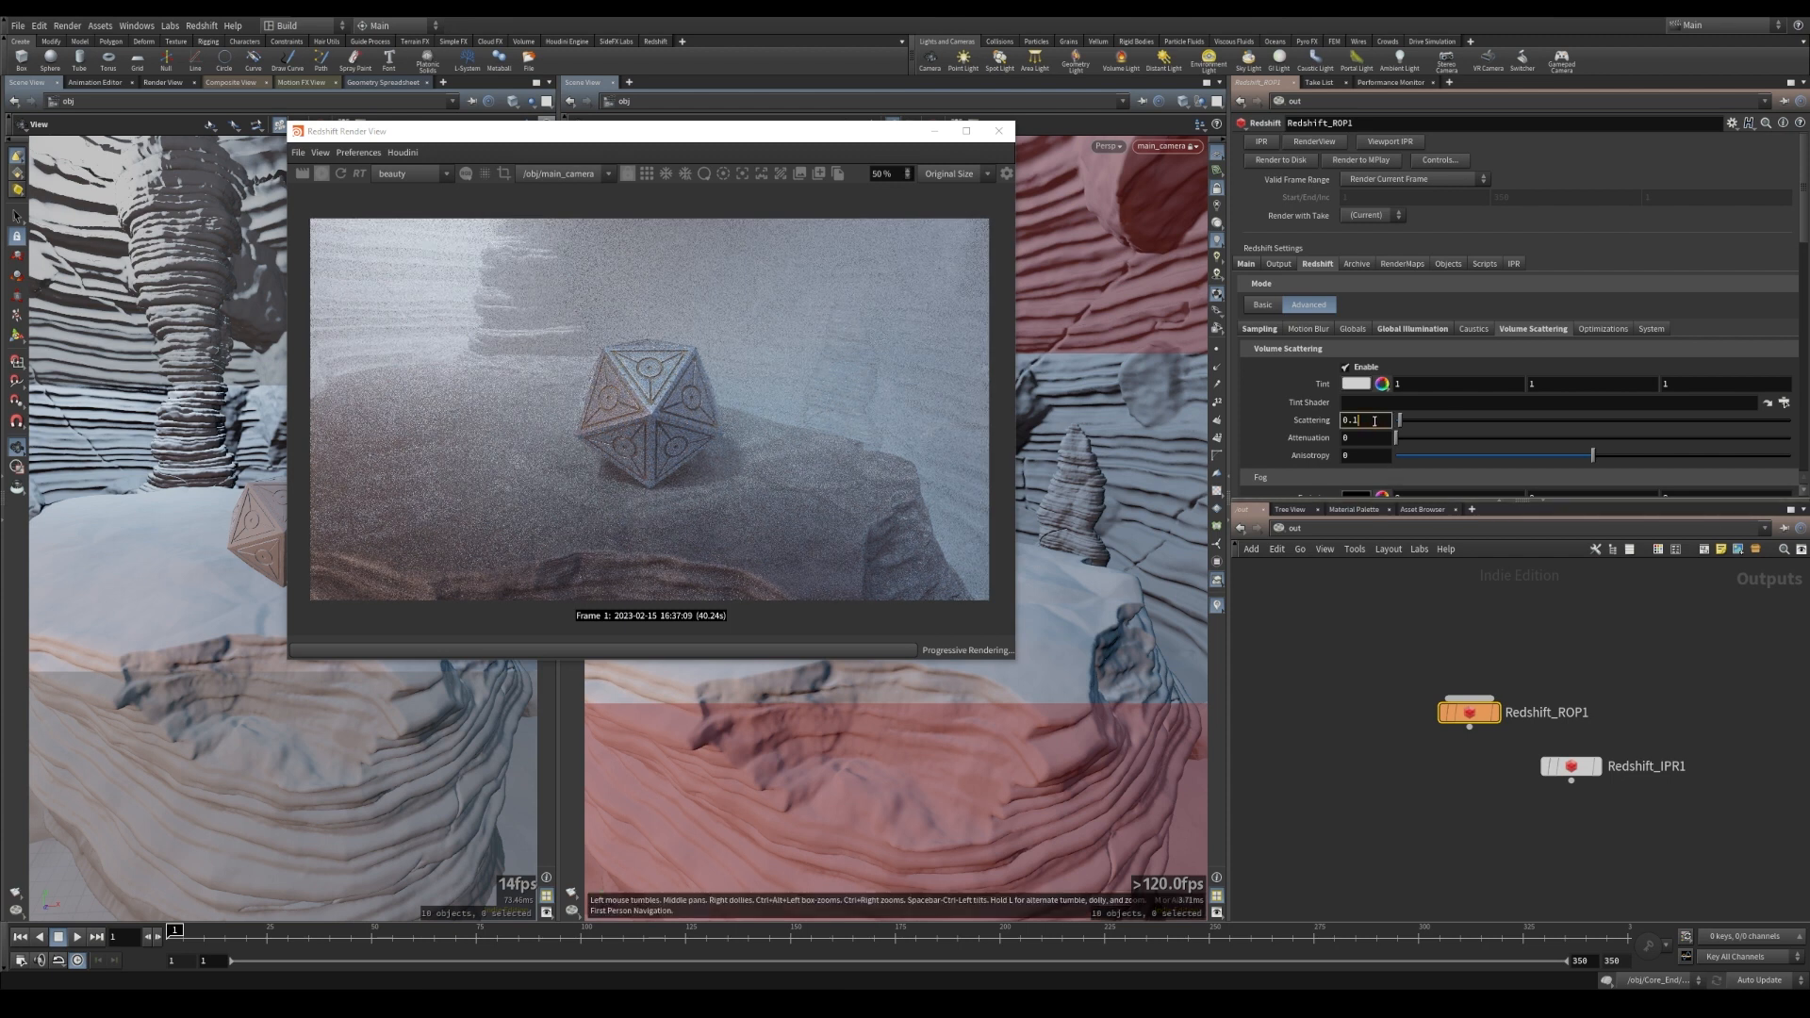
pyautogui.press('BackSpace')
pyautogui.write('04')
pyautogui.press('Return')
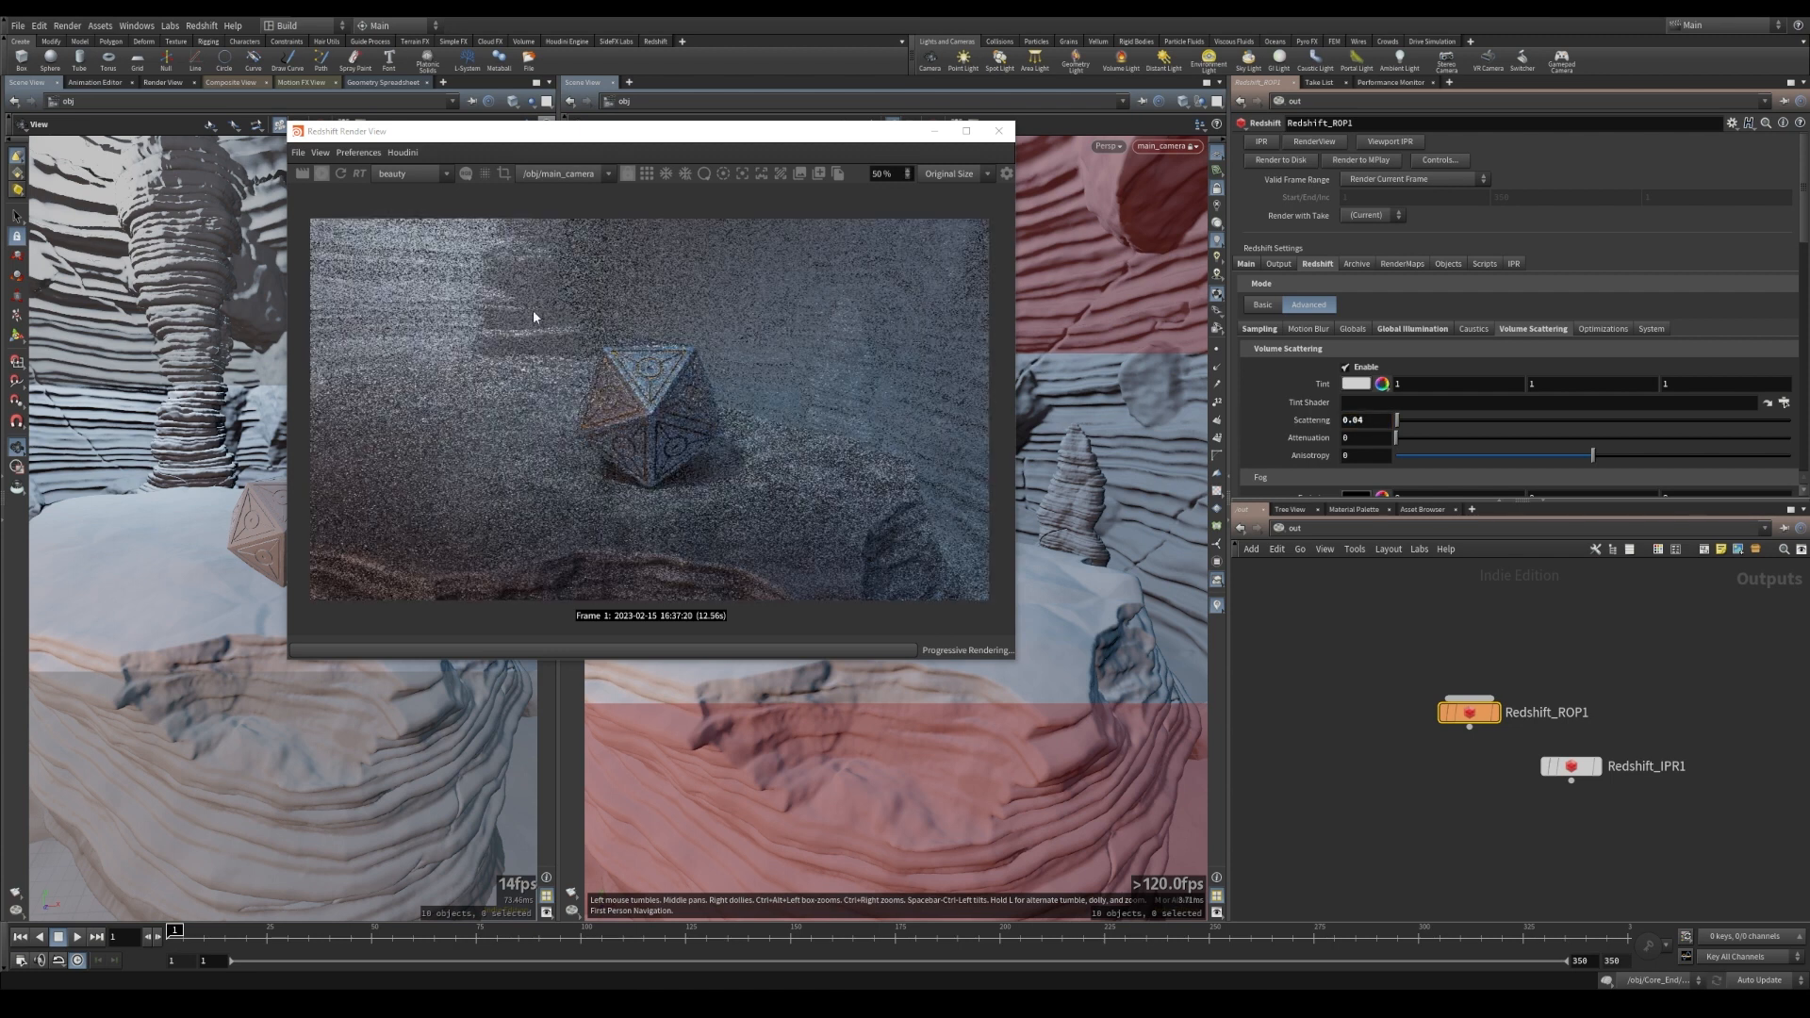
pyautogui.click(1296, 528)
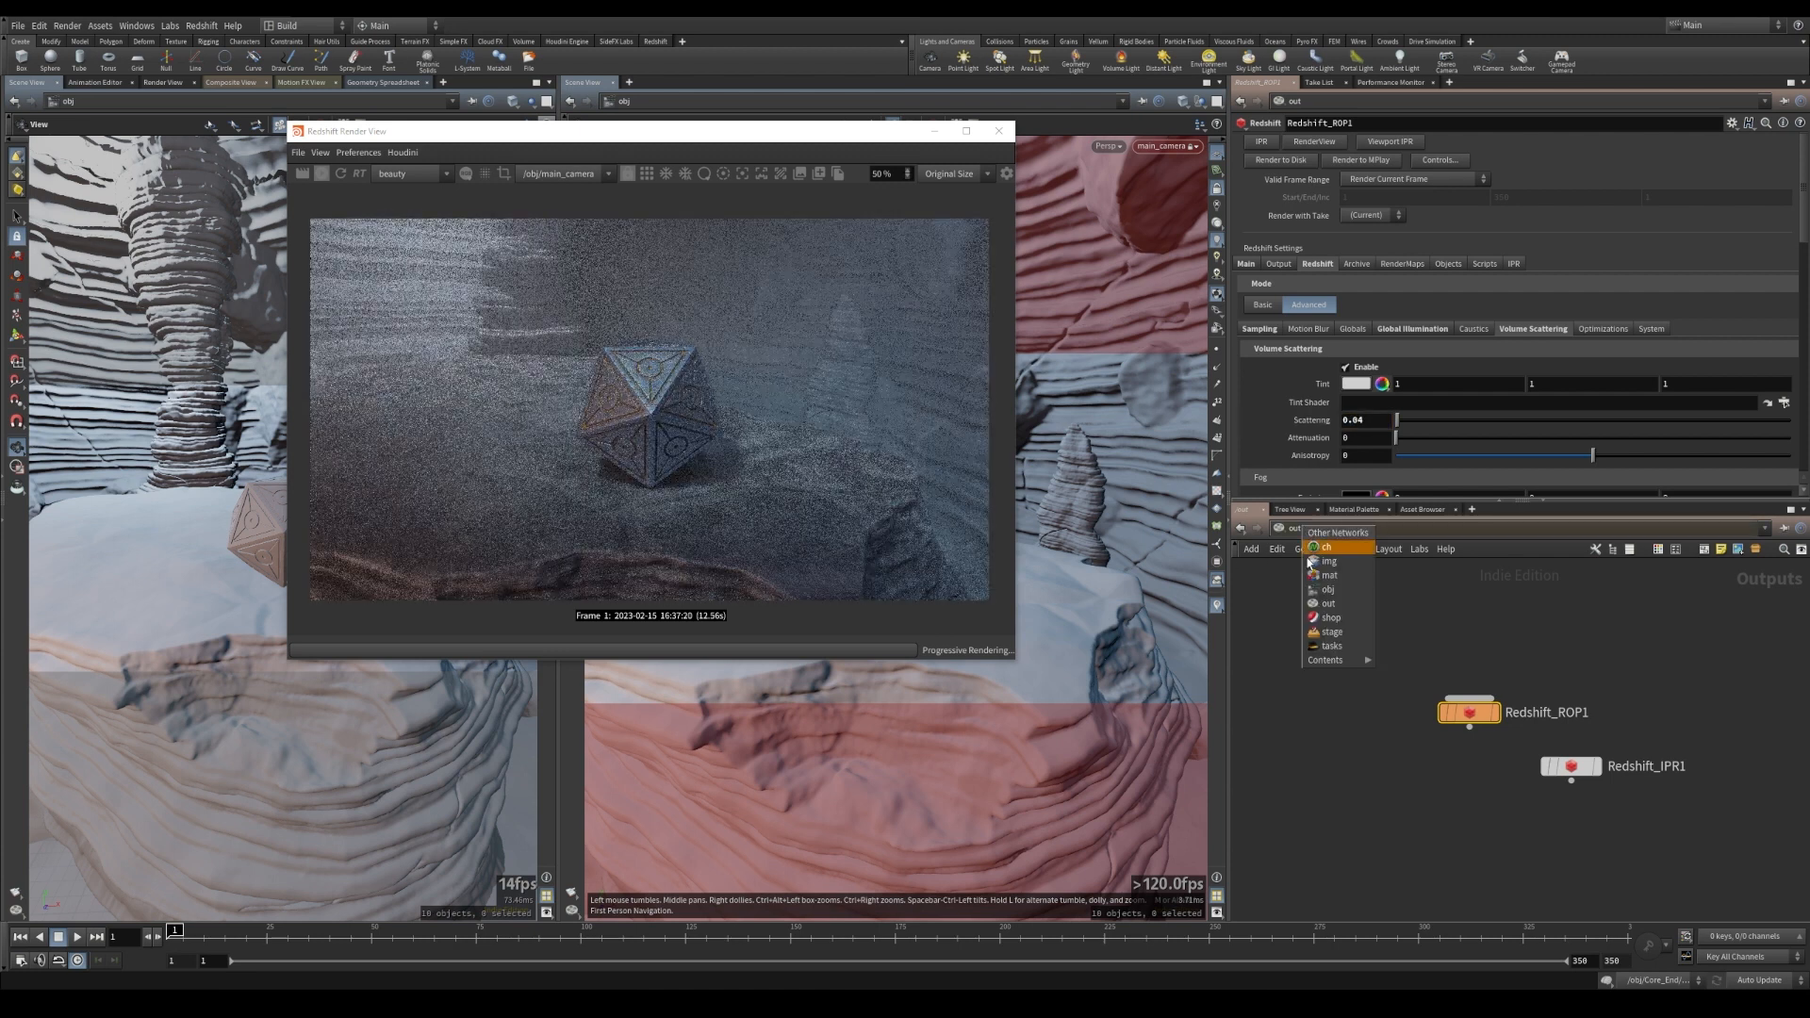
pyautogui.click(1321, 596)
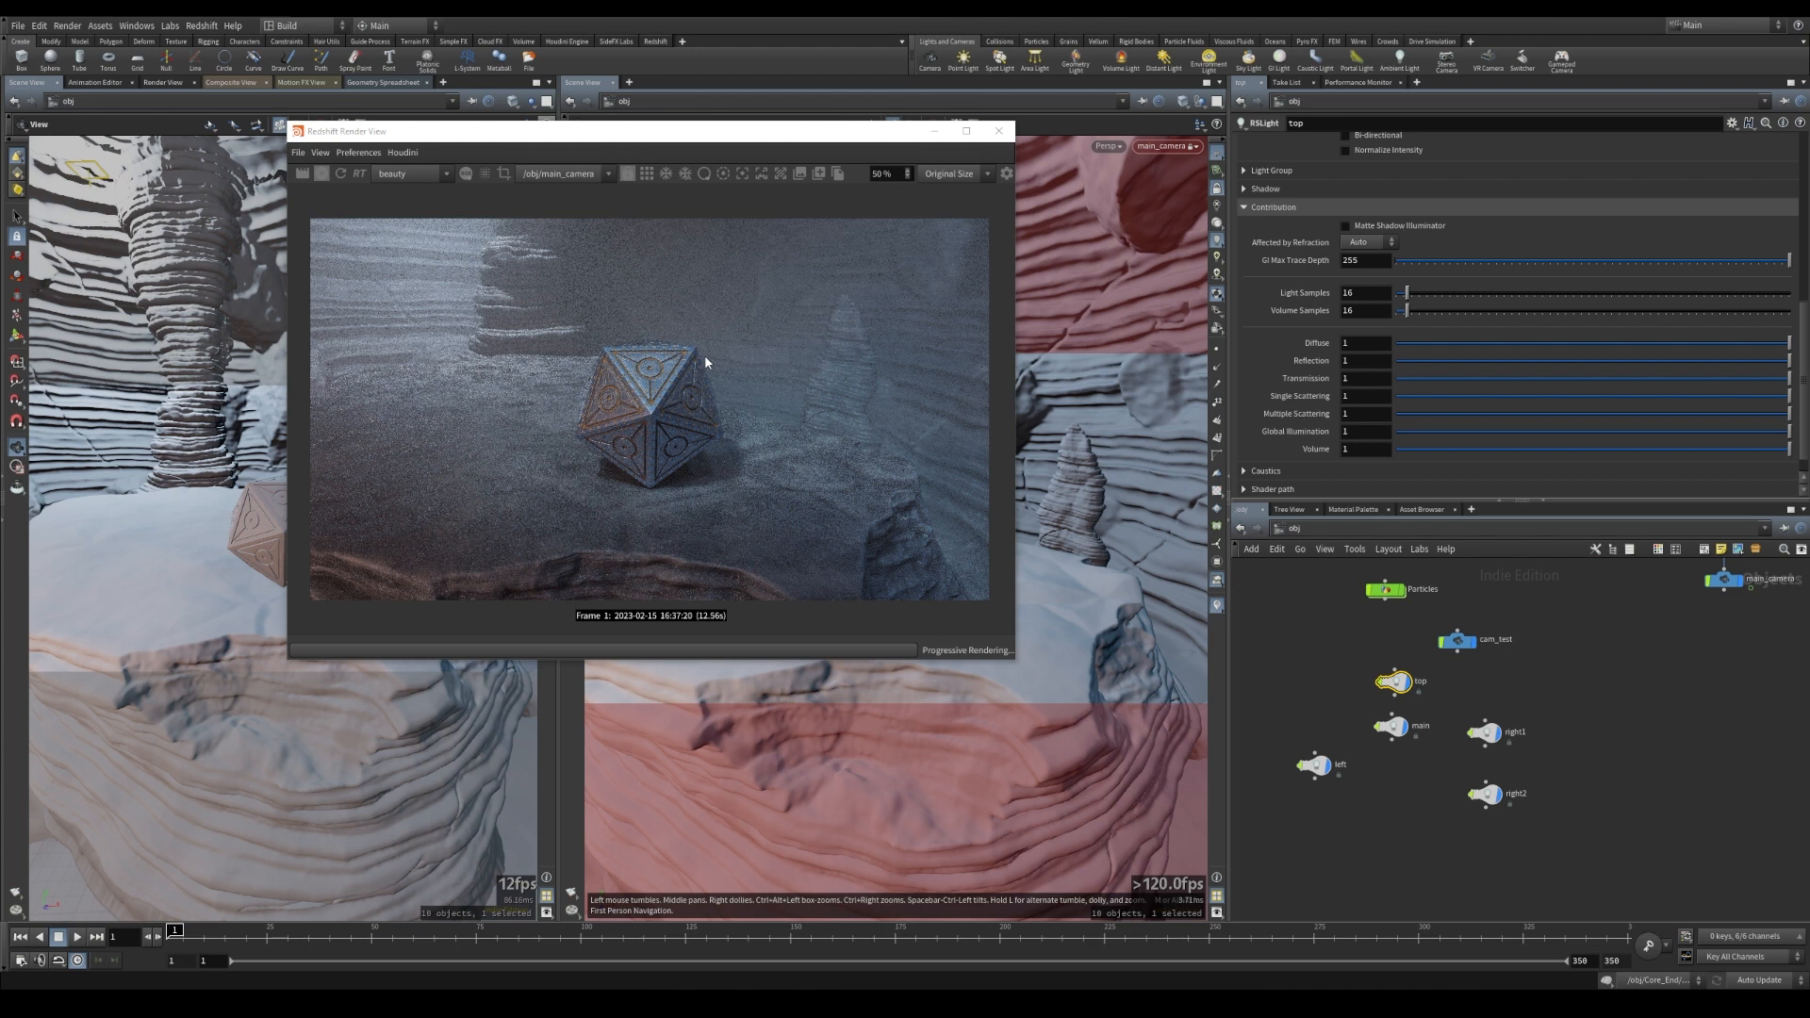
# - Try the top light's Volume contribution at 0 and restore it to 1
pyautogui.scroll(4, 1798, 337)
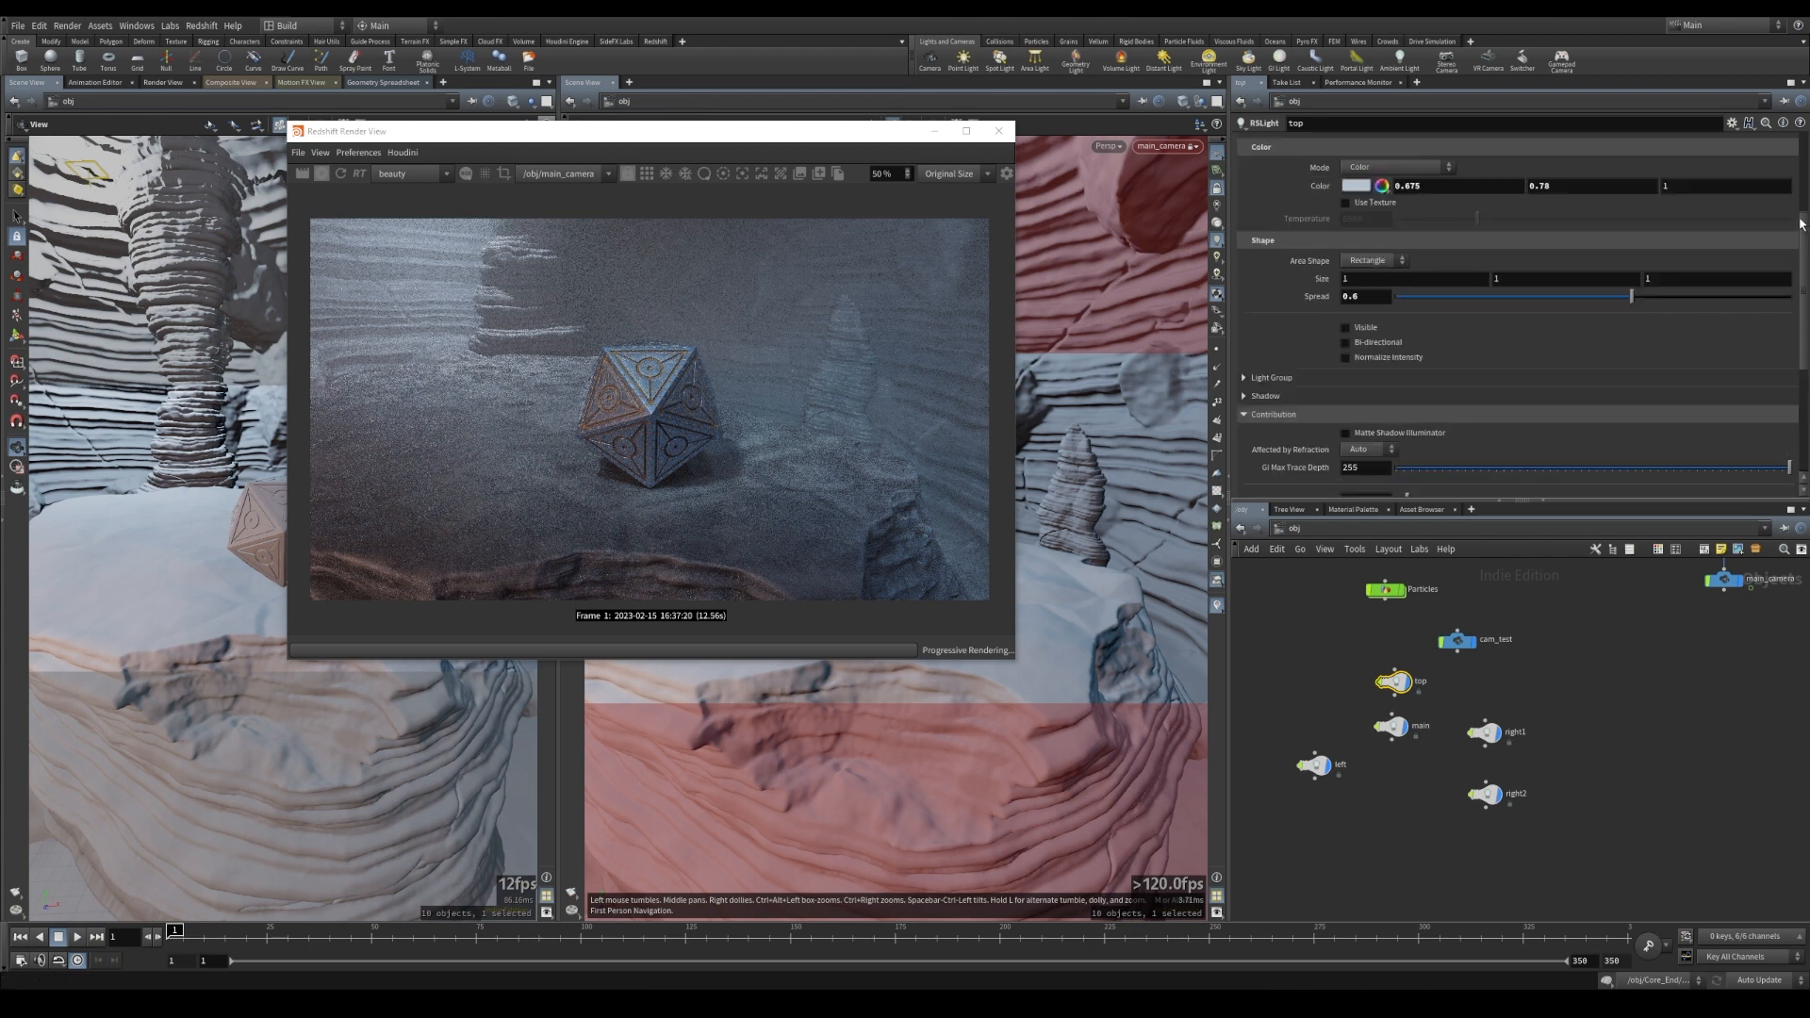
pyautogui.scroll(10, 1798, 337)
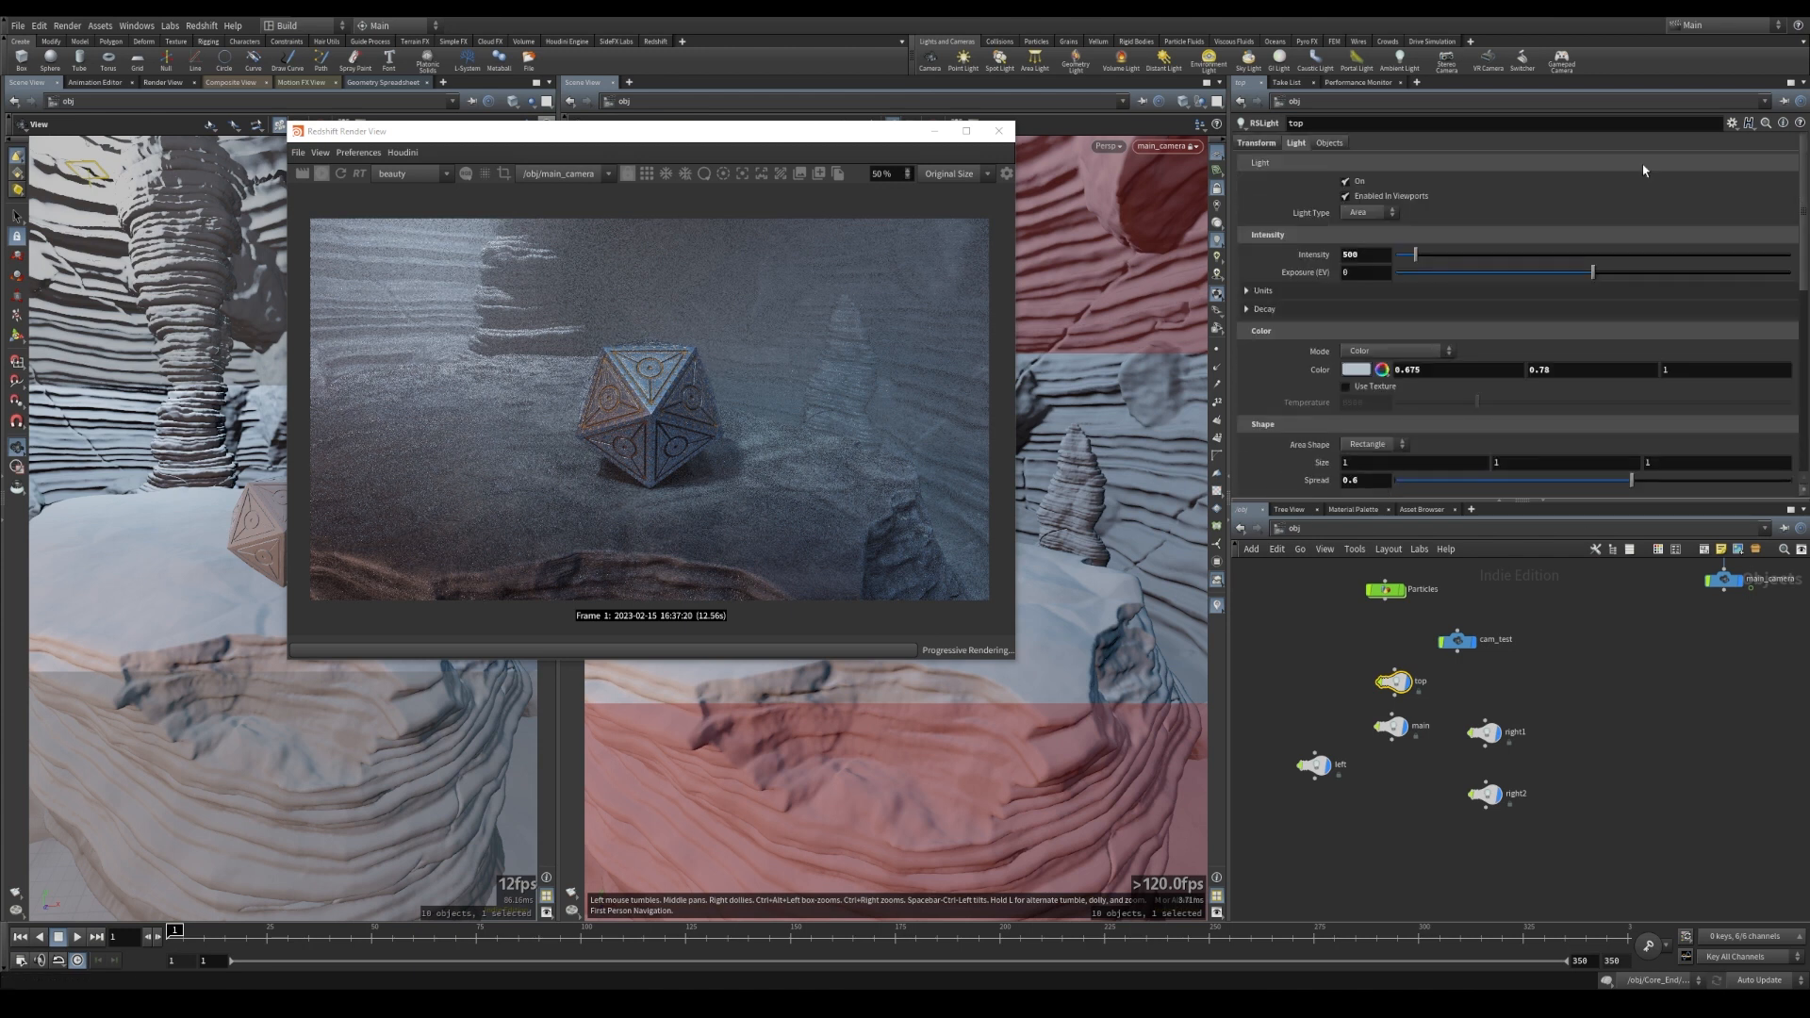
pyautogui.scroll(-10, 1802, 160)
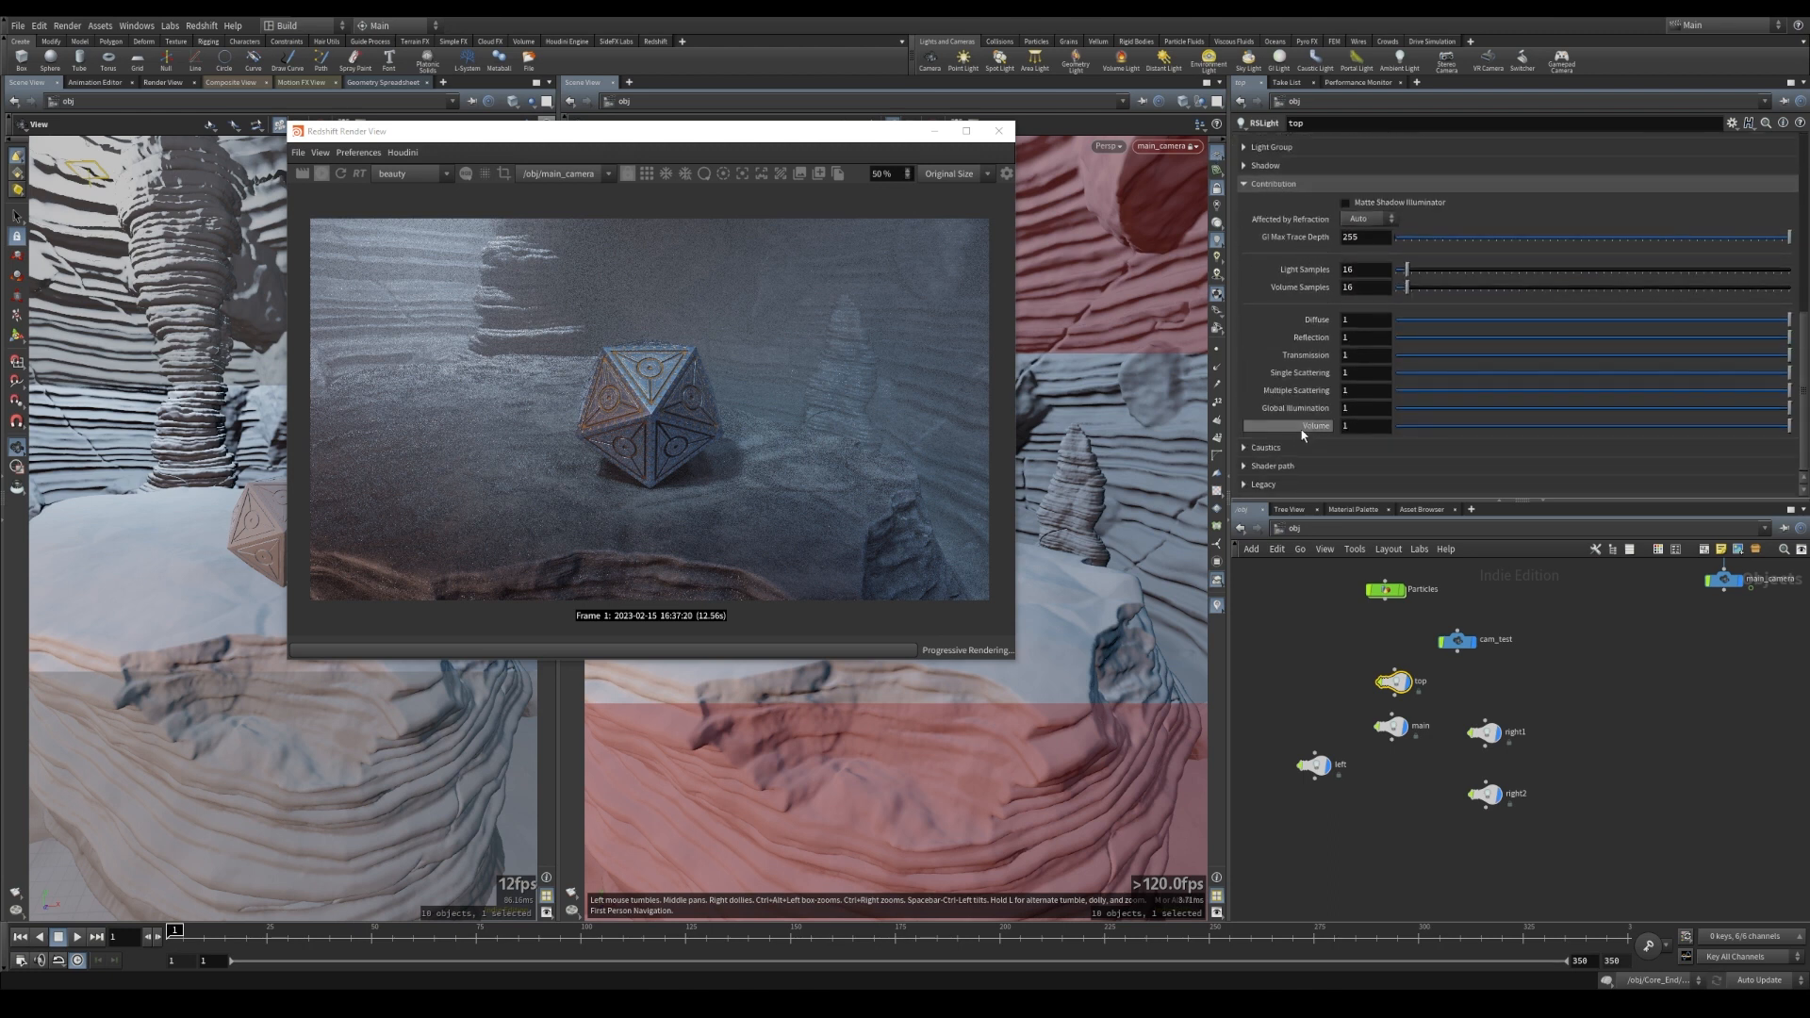
pyautogui.moveTo(1322, 432); pyautogui.dragTo(1384, 428)
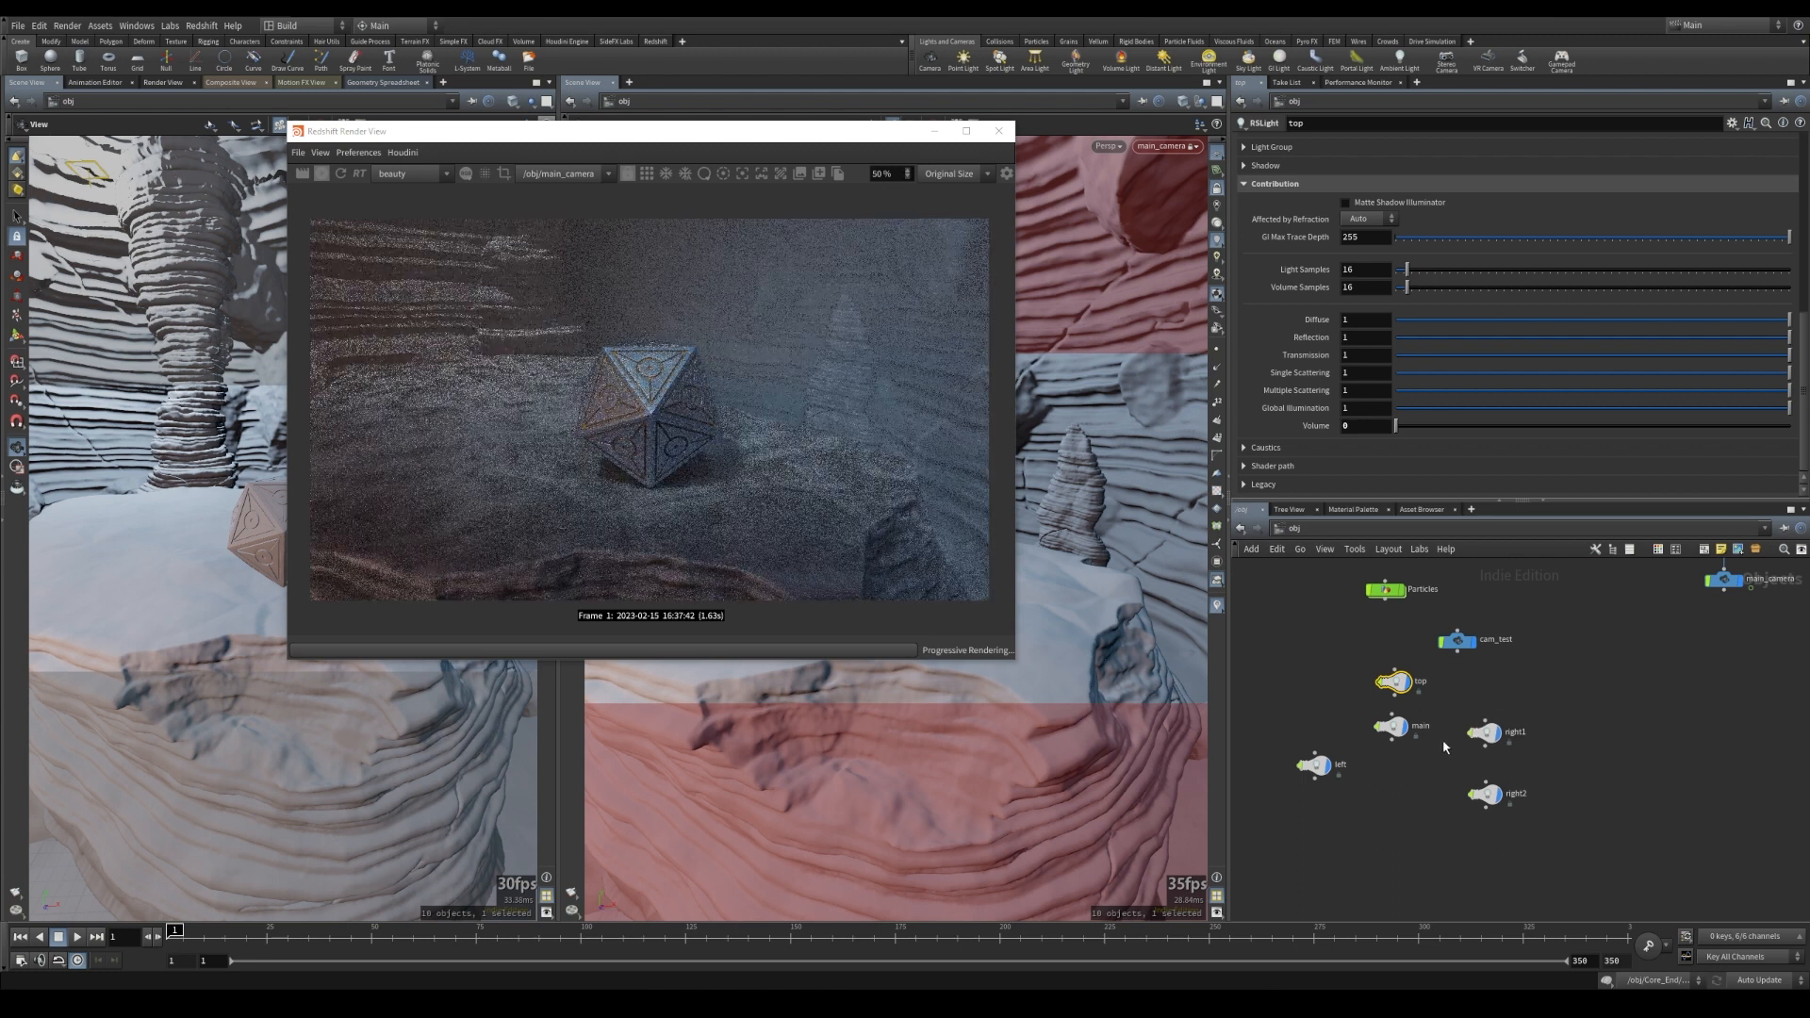
pyautogui.moveTo(1397, 425); pyautogui.dragTo(1796, 439)
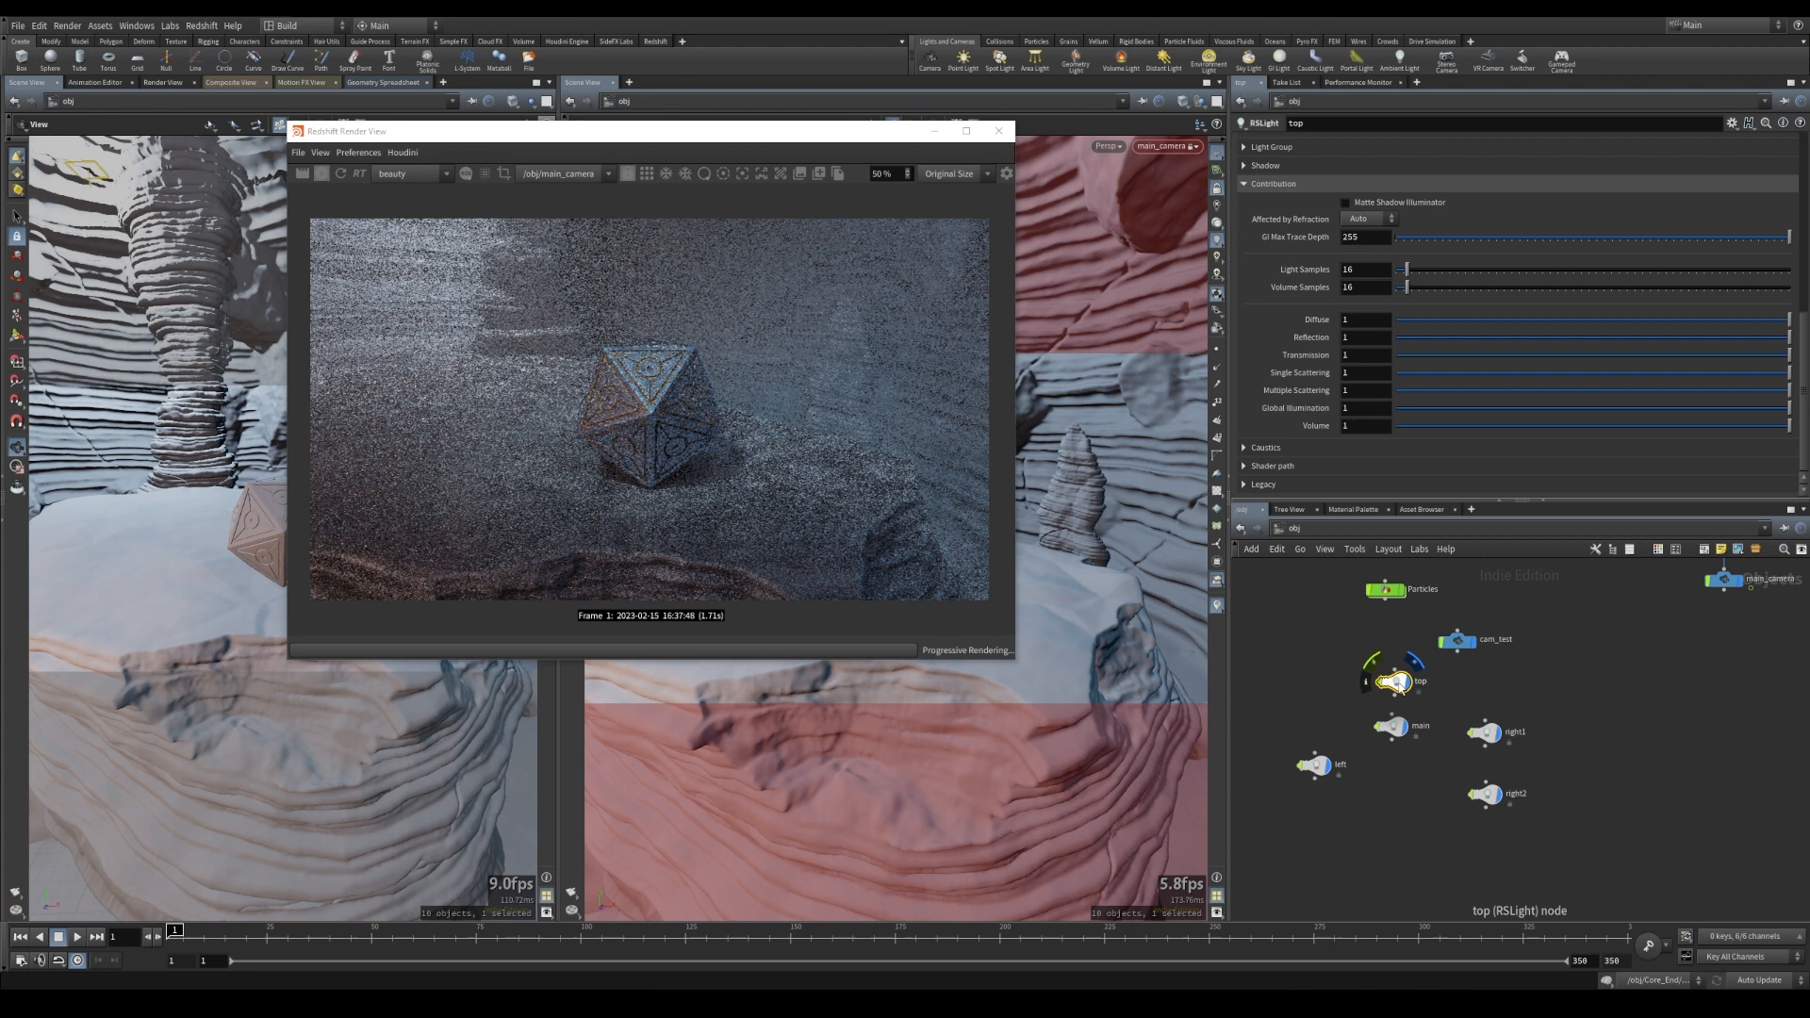
# - Set the Volume contribution of the main, left, right1 and right2 lights together to 0
pyautogui.moveTo(1292, 723); pyautogui.dragTo(1622, 854)
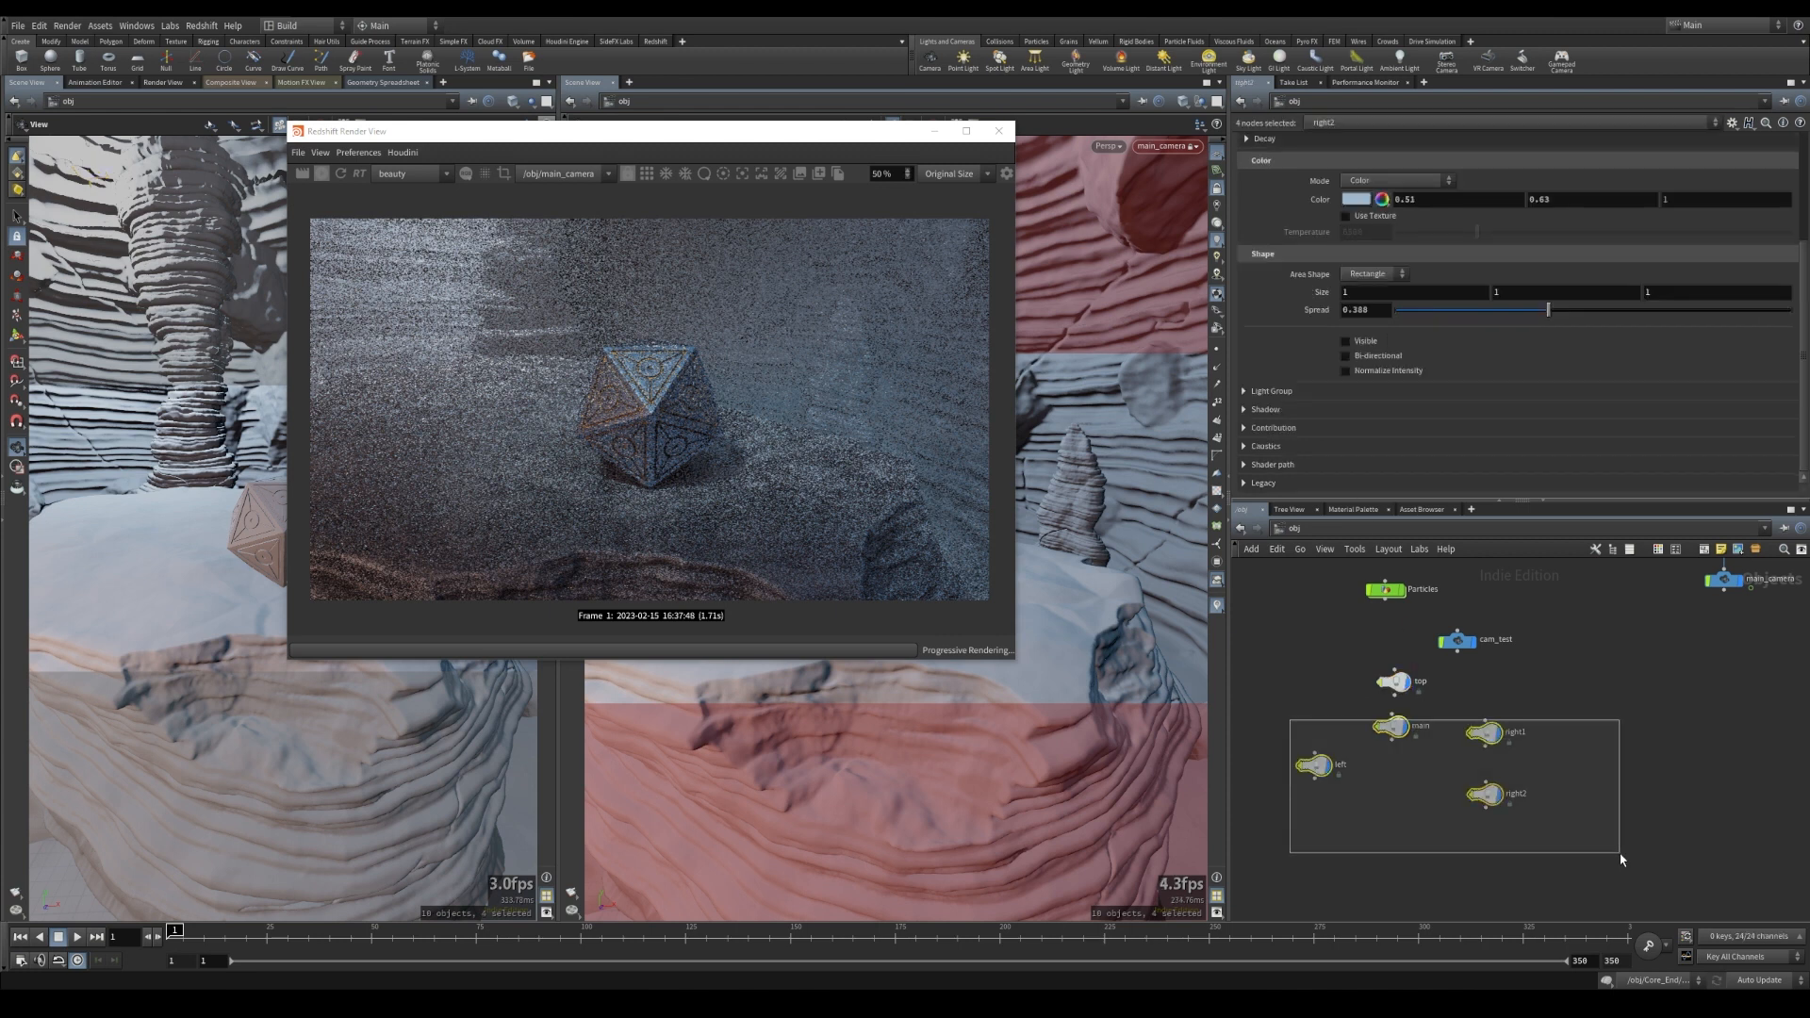
pyautogui.scroll(4, 1310, 168)
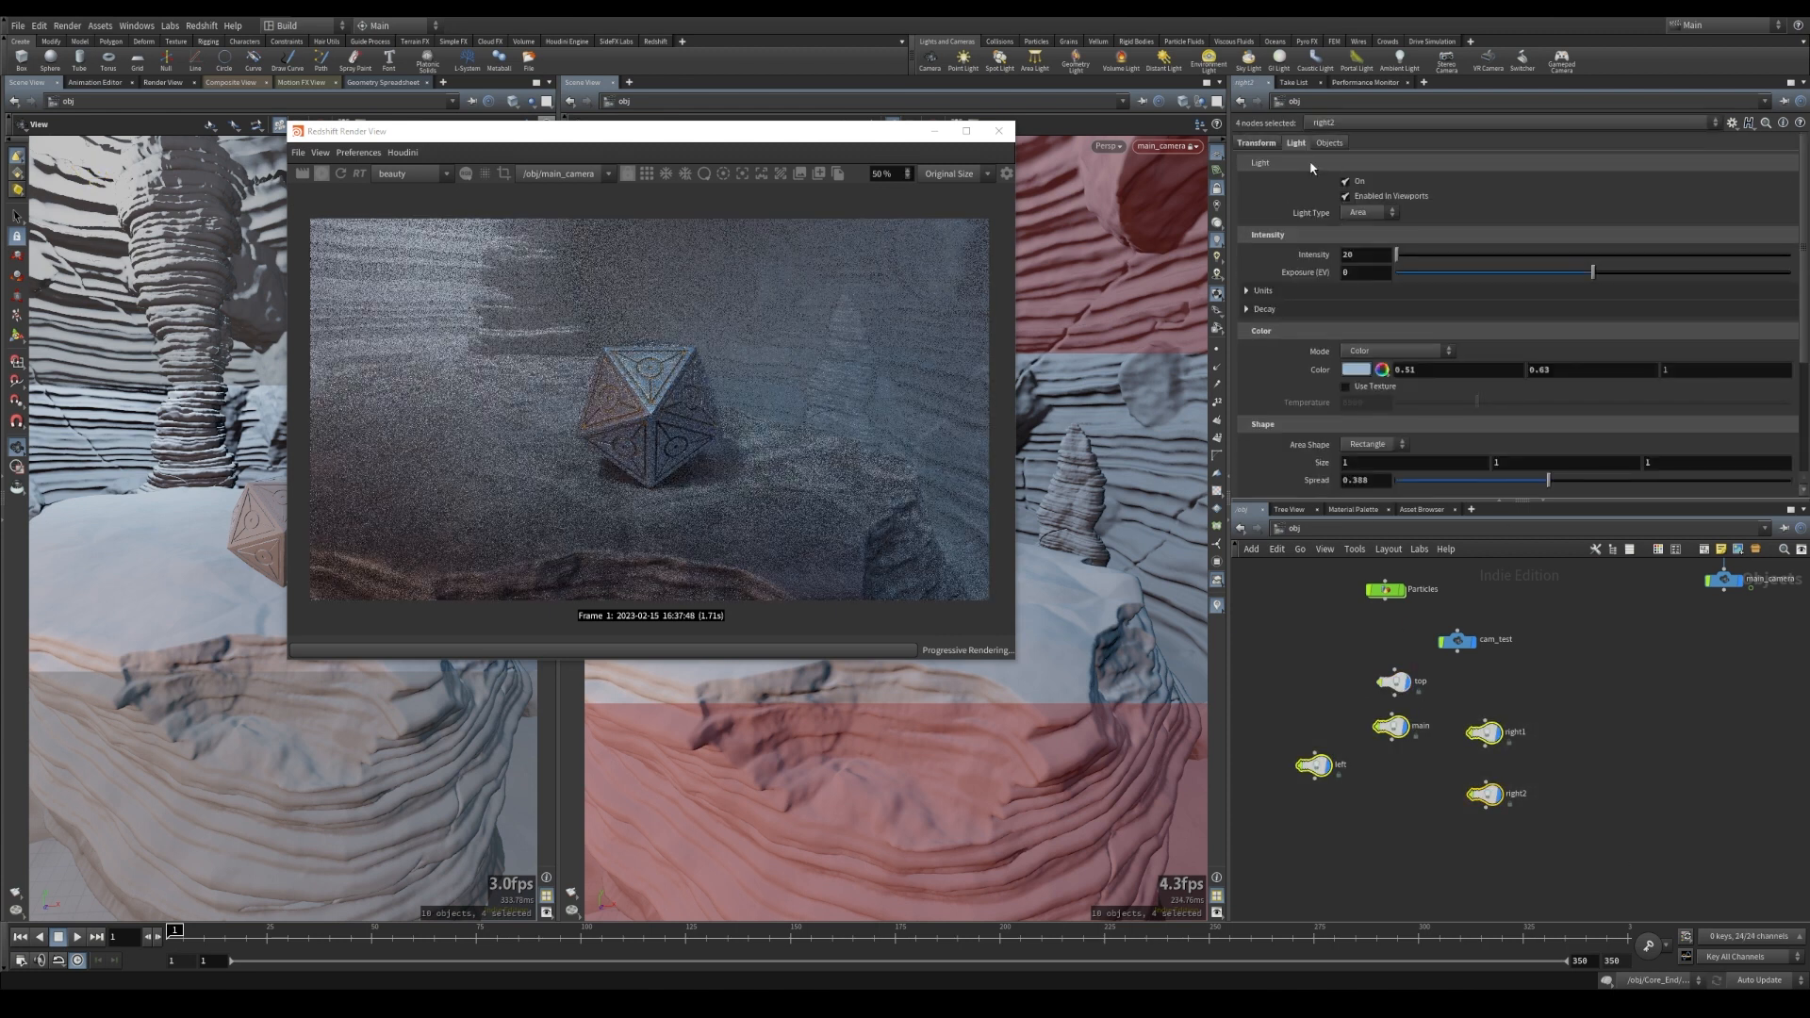
pyautogui.scroll(-4, 1273, 443)
pyautogui.click(1266, 429)
pyautogui.scroll(-5, 1301, 436)
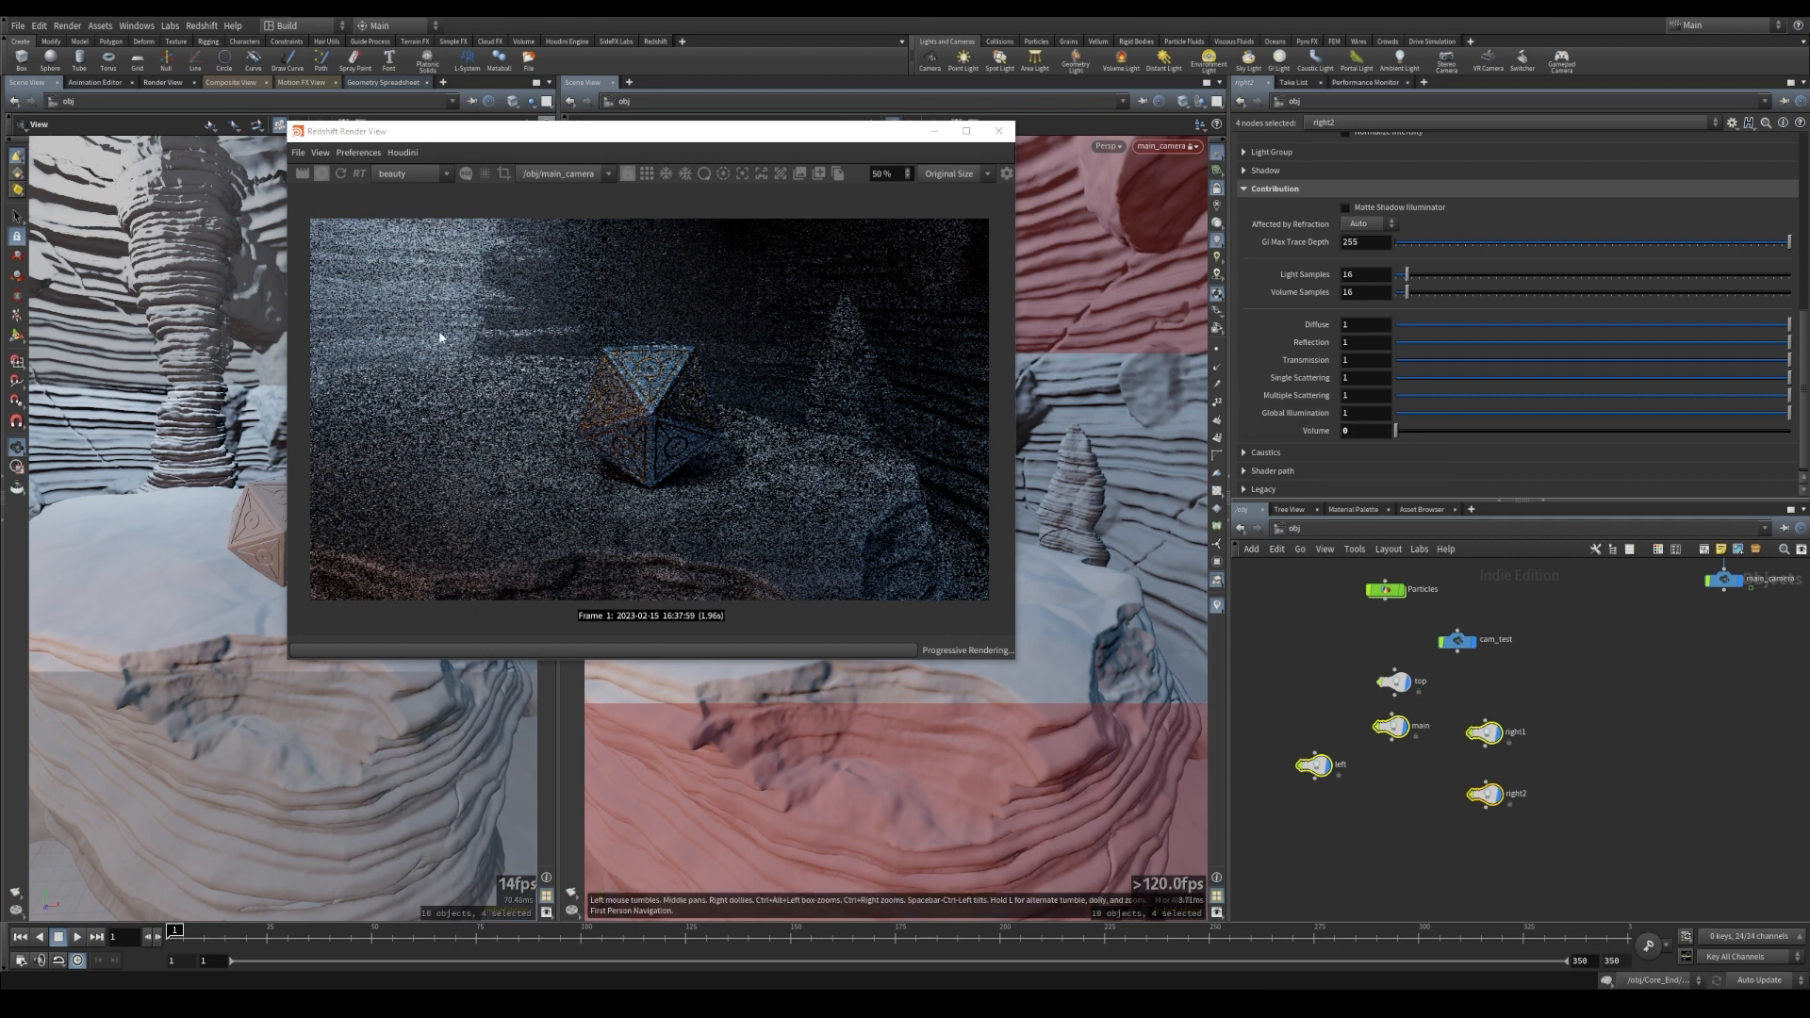
# - Set the top light's Volume contribution to 0.3
pyautogui.click(1394, 681)
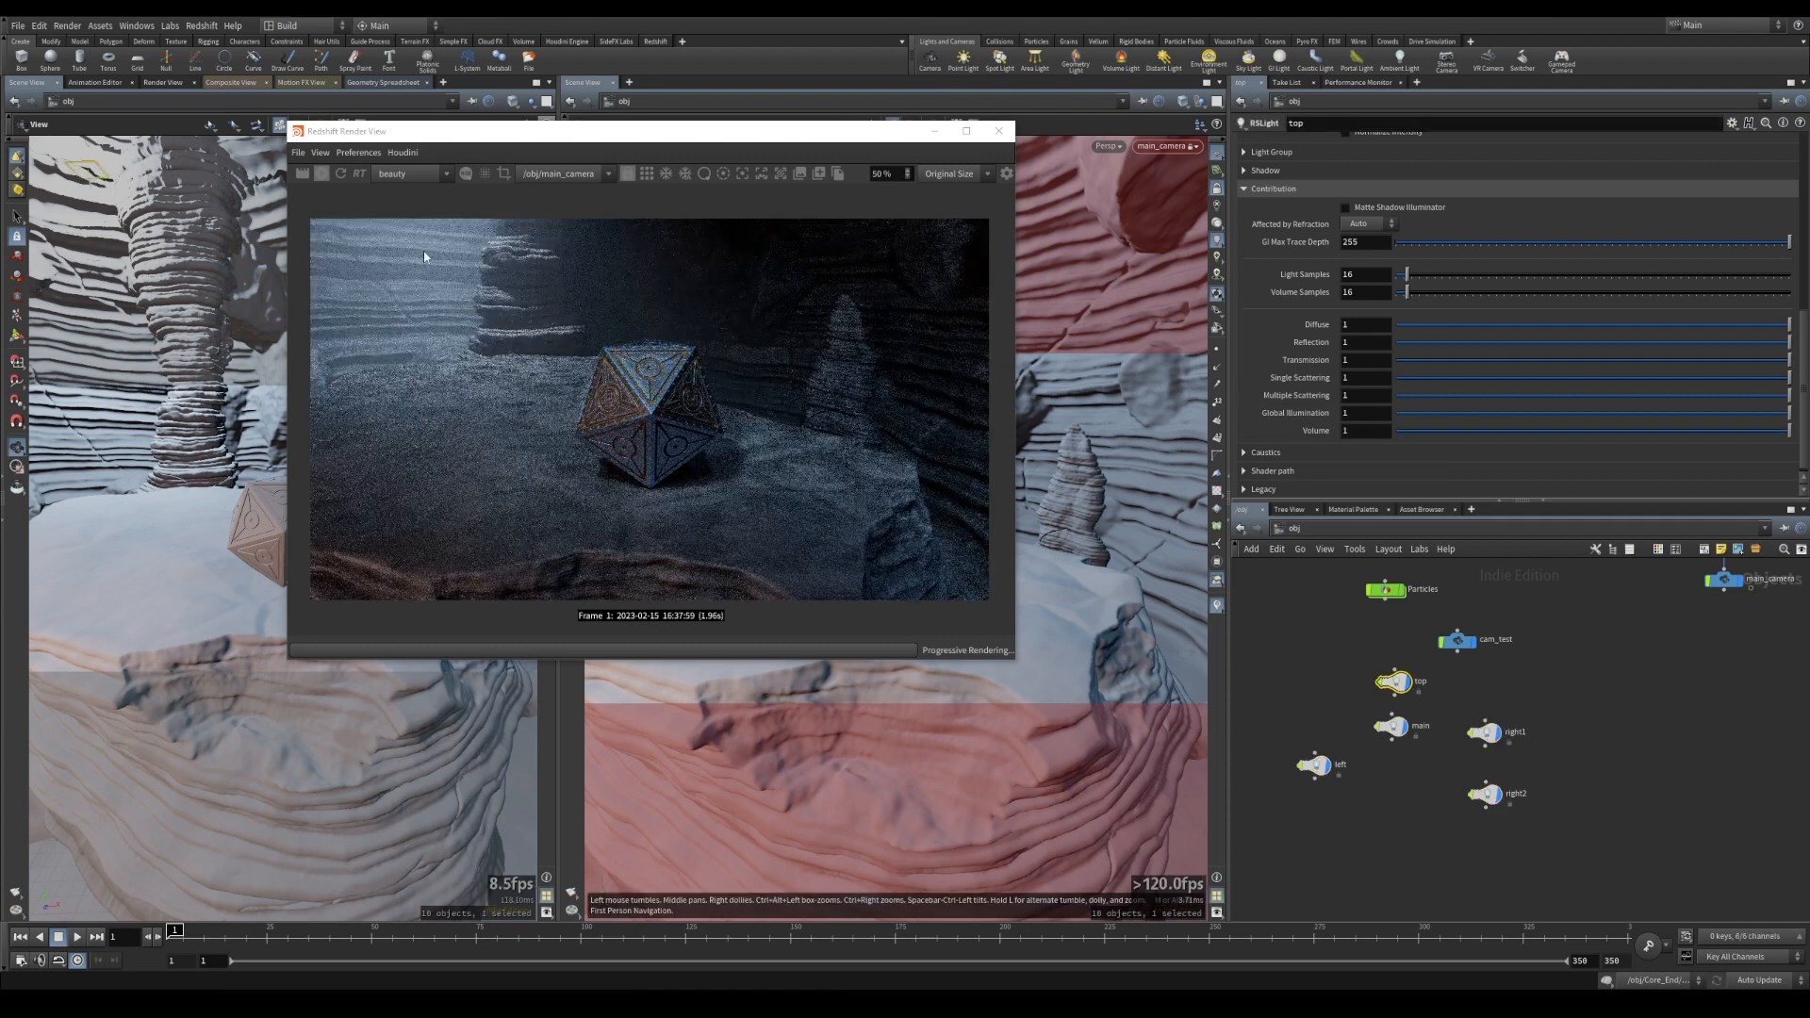
pyautogui.click(1358, 431)
pyautogui.write('0.3')
pyautogui.press('Return')
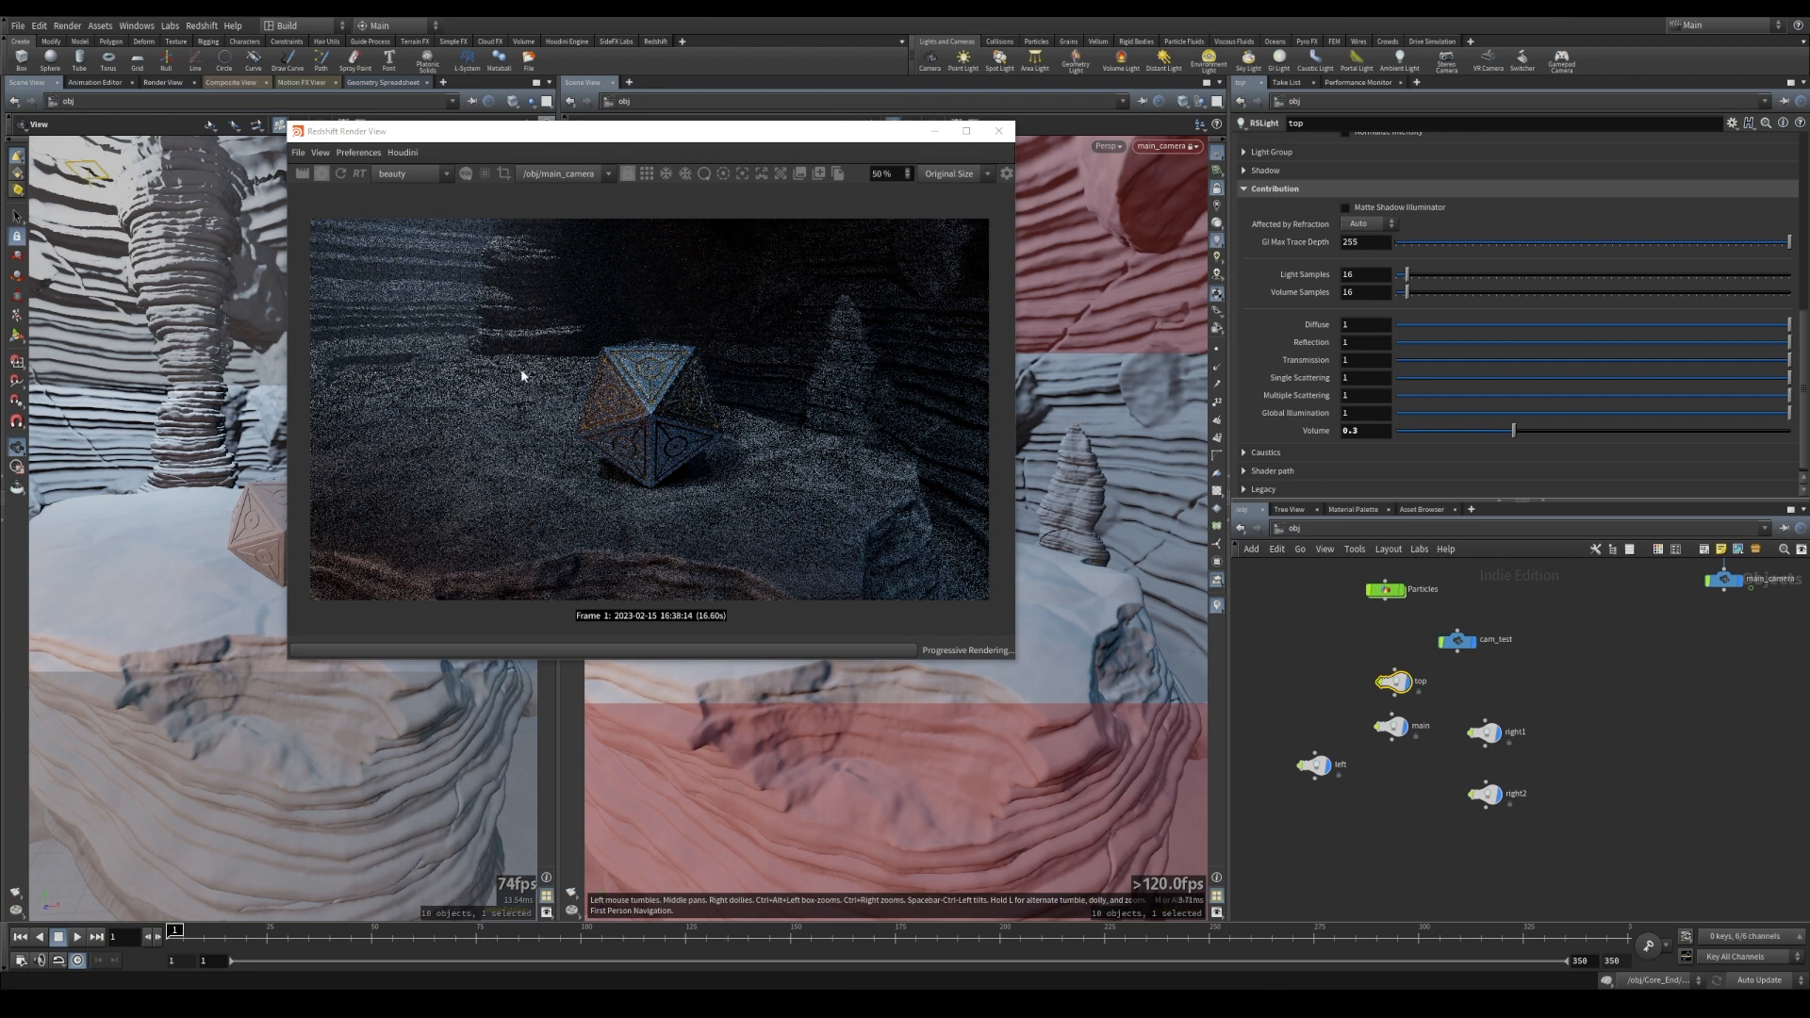
# - Set the main light's Volume contribution to 0.5
pyautogui.click(1315, 767)
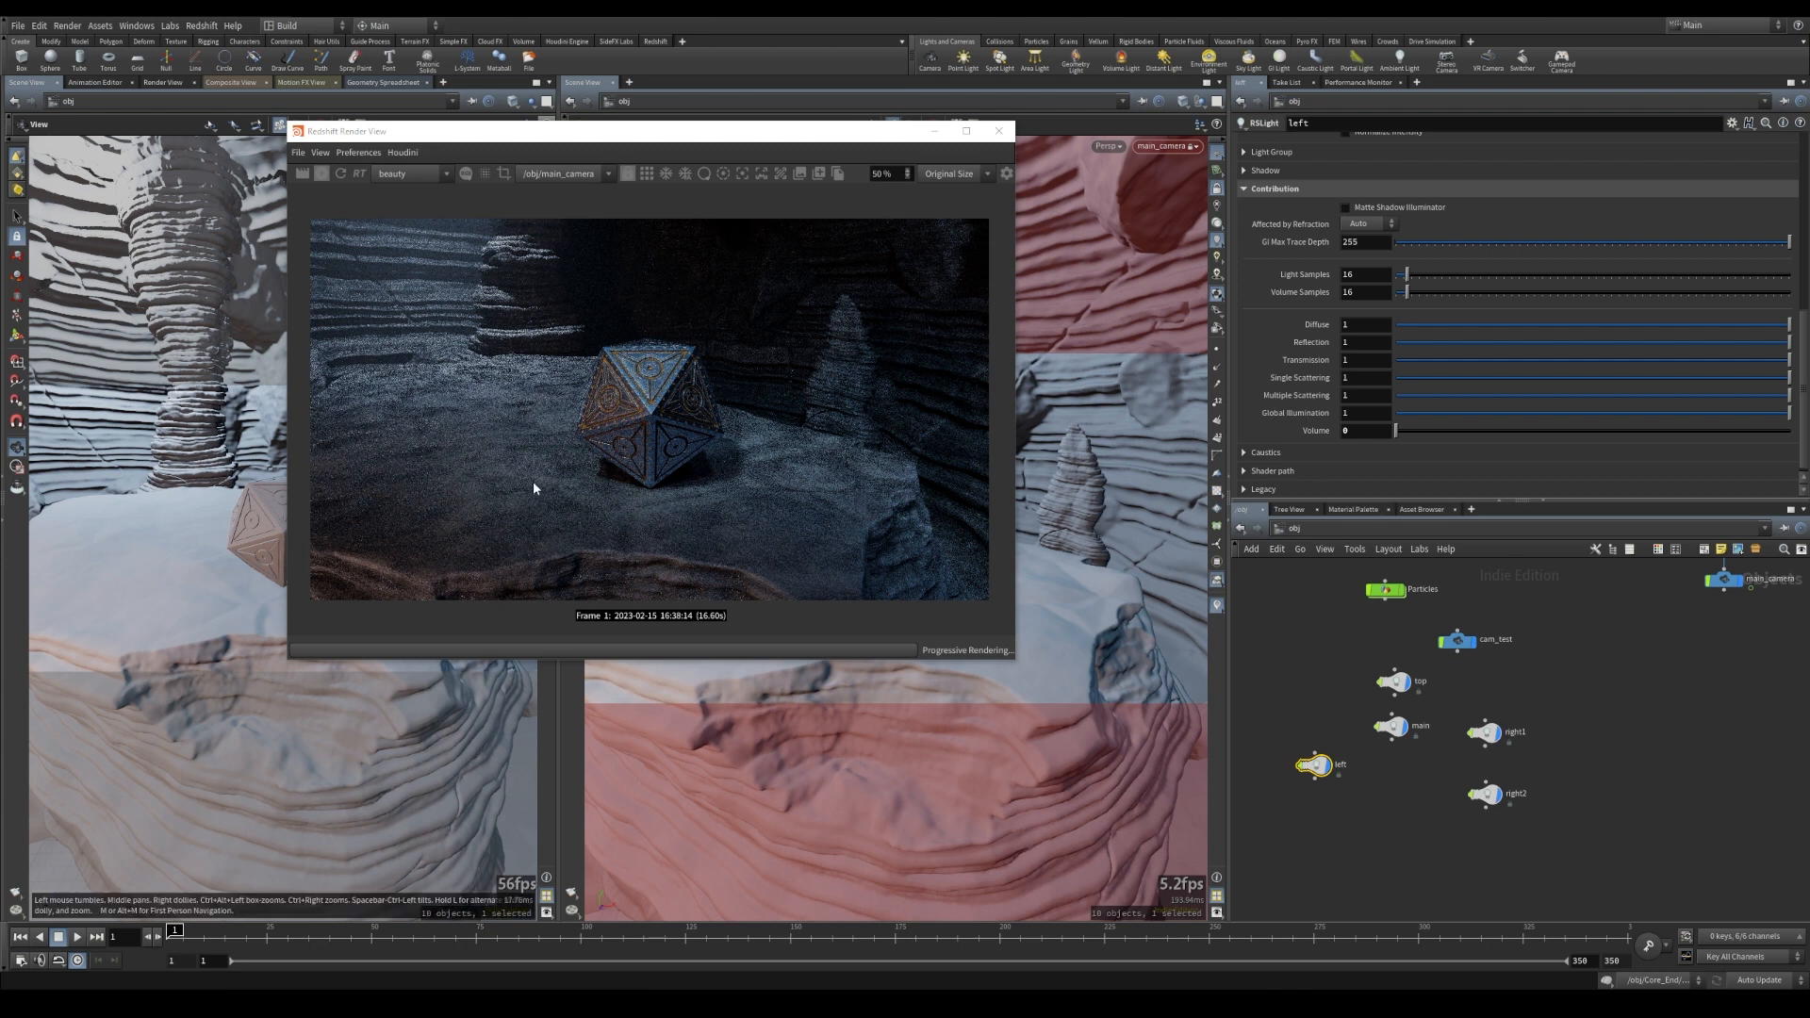
pyautogui.click(1389, 726)
pyautogui.click(1383, 432)
pyautogui.write('.5')
pyautogui.press('Return')
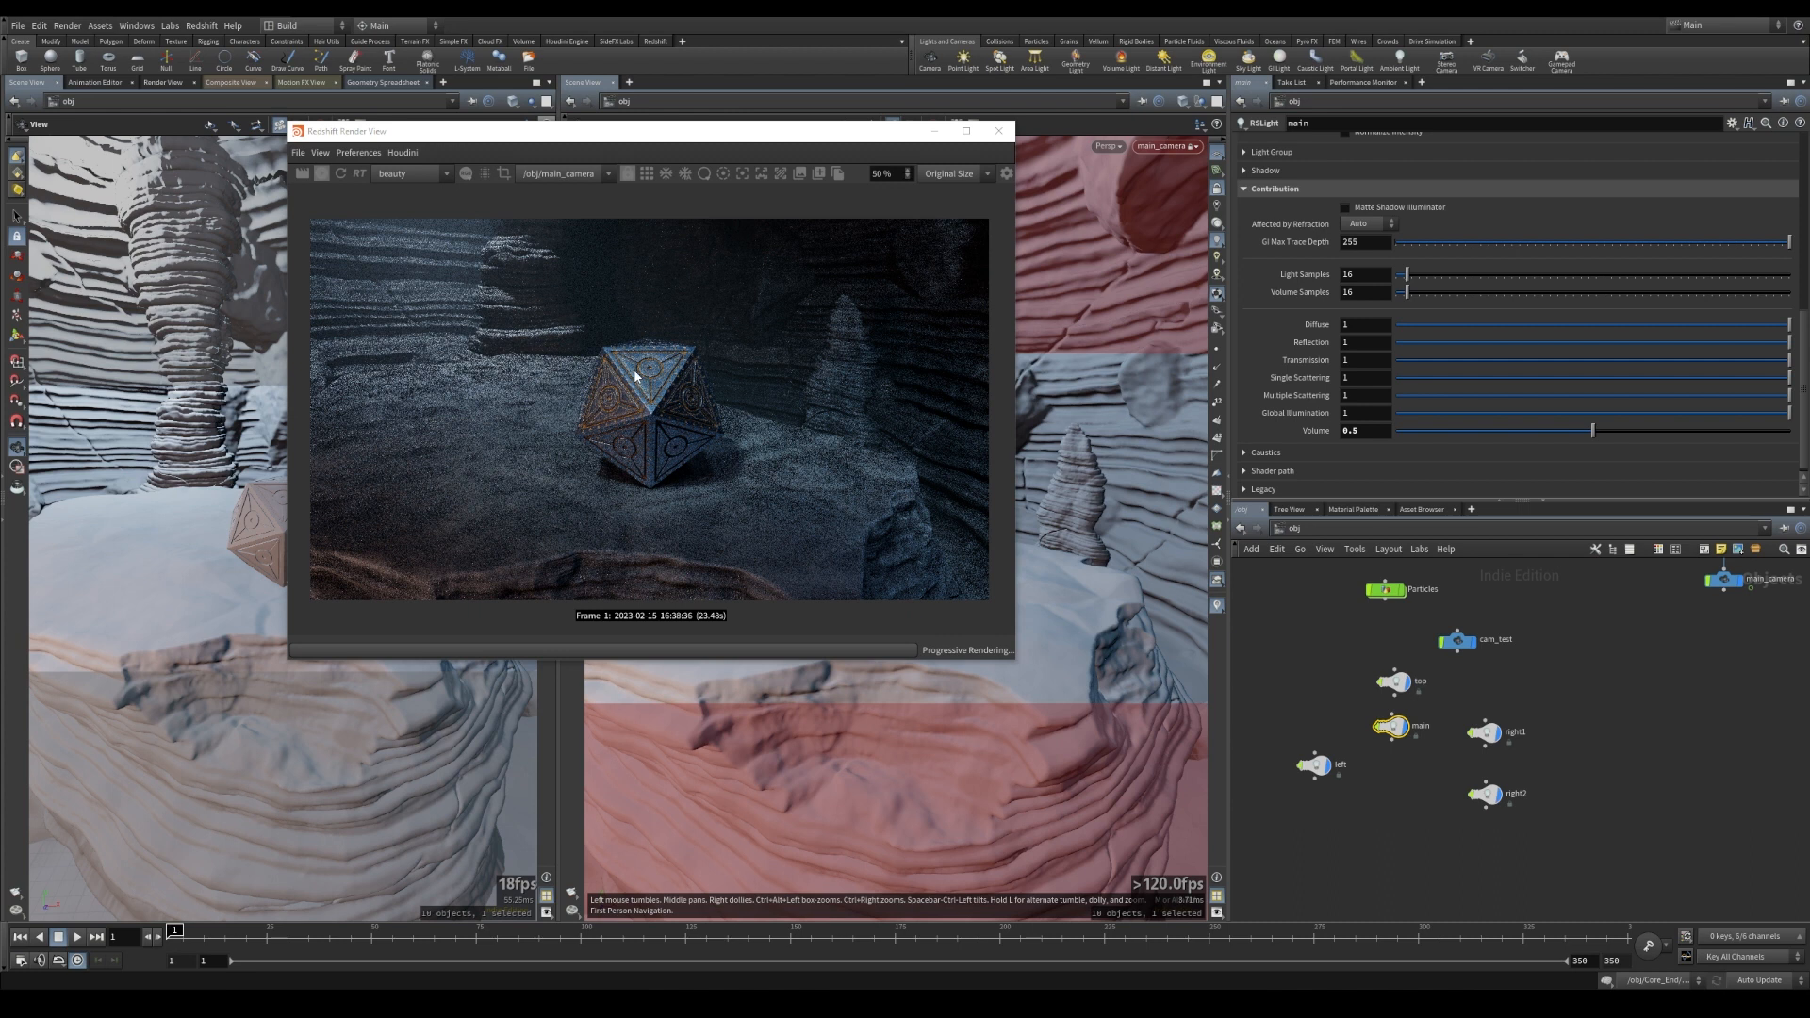
# - Set the right1 light's Volume contribution to 0.2 and display the right2 light's contribution settings
pyautogui.click(1484, 732)
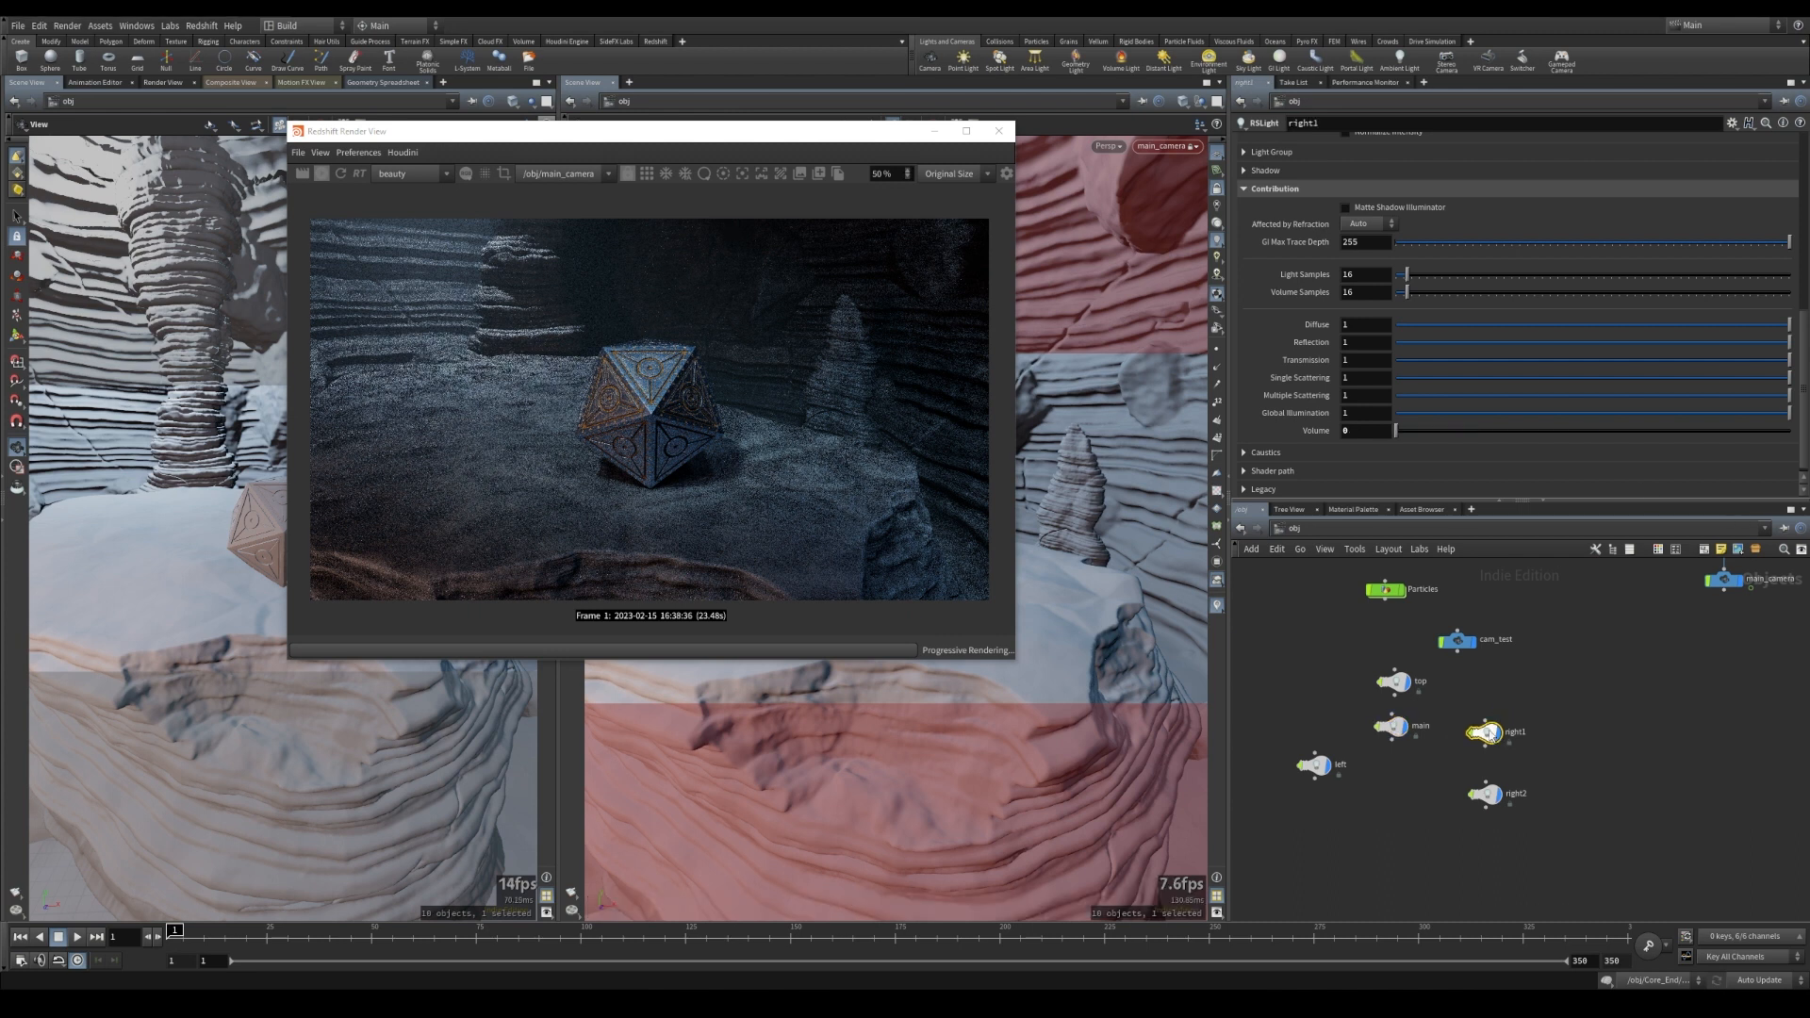
pyautogui.click(1360, 432)
pyautogui.press('Return')
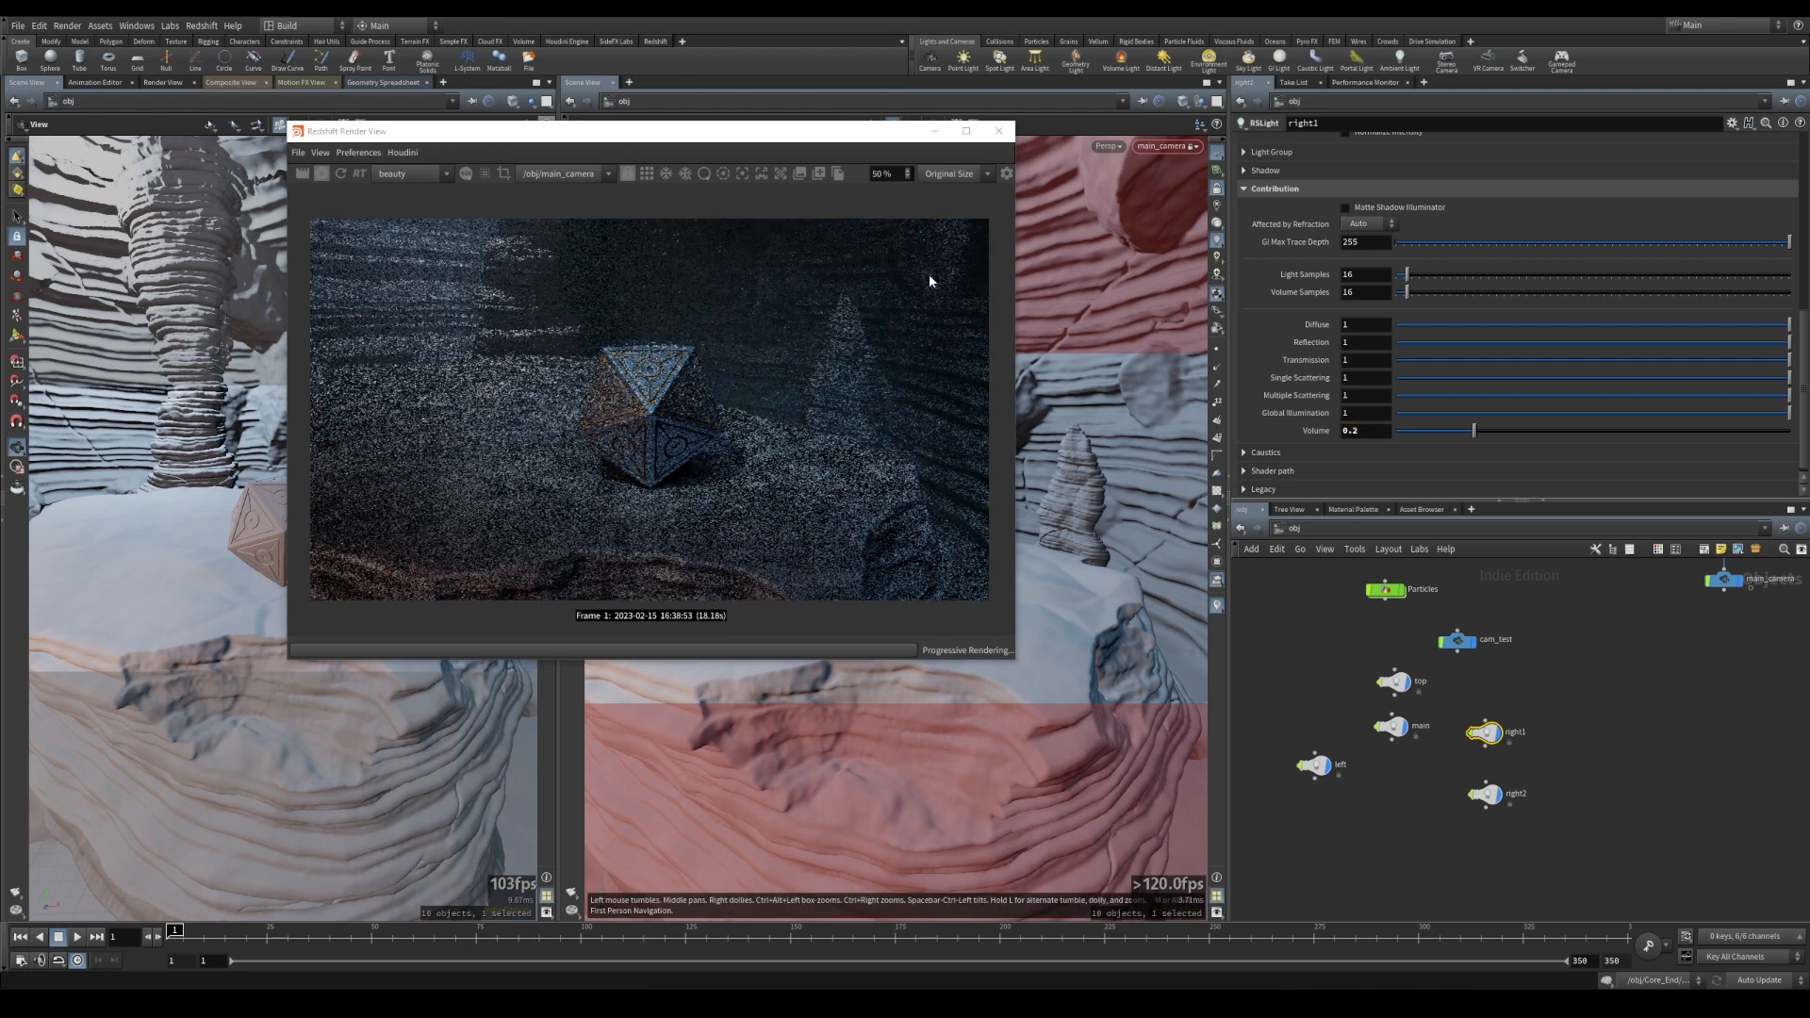
pyautogui.click(1483, 795)
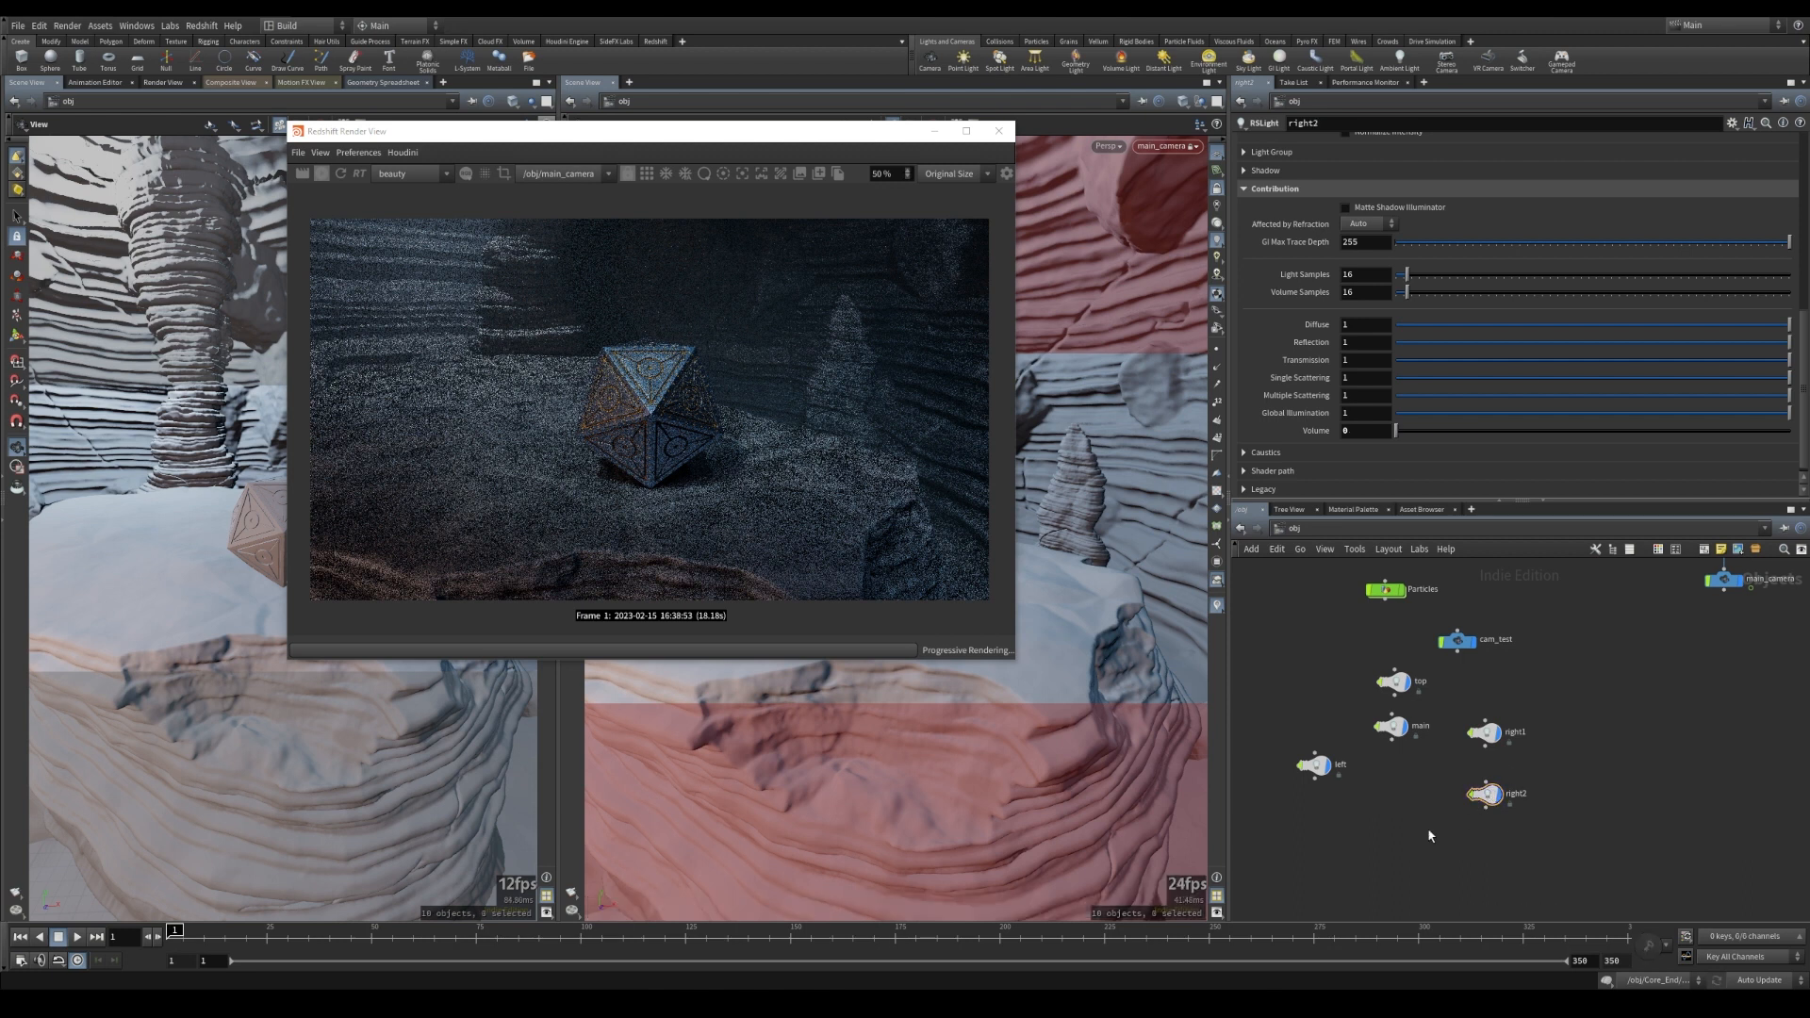
# - In the output network, set the Redshift ROP's unified sampling to 16 min samples and 64 max samples
pyautogui.click(1328, 554)
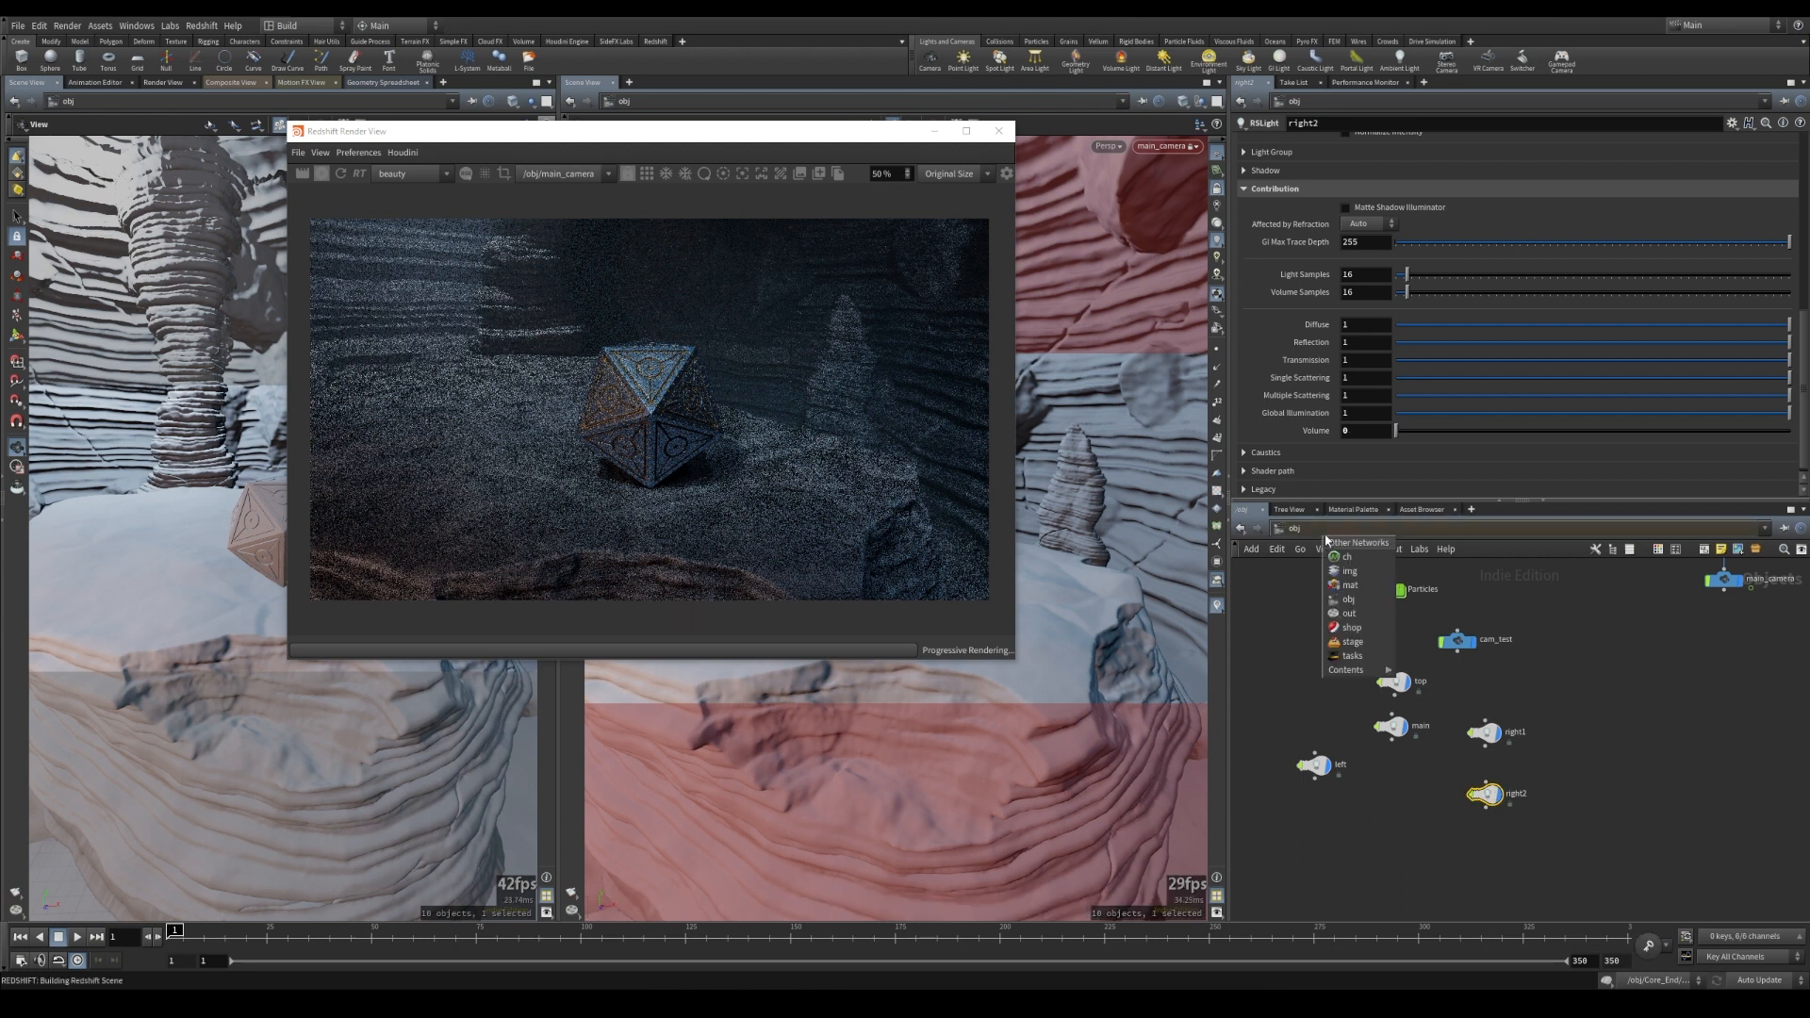
pyautogui.click(1351, 615)
pyautogui.click(1365, 457)
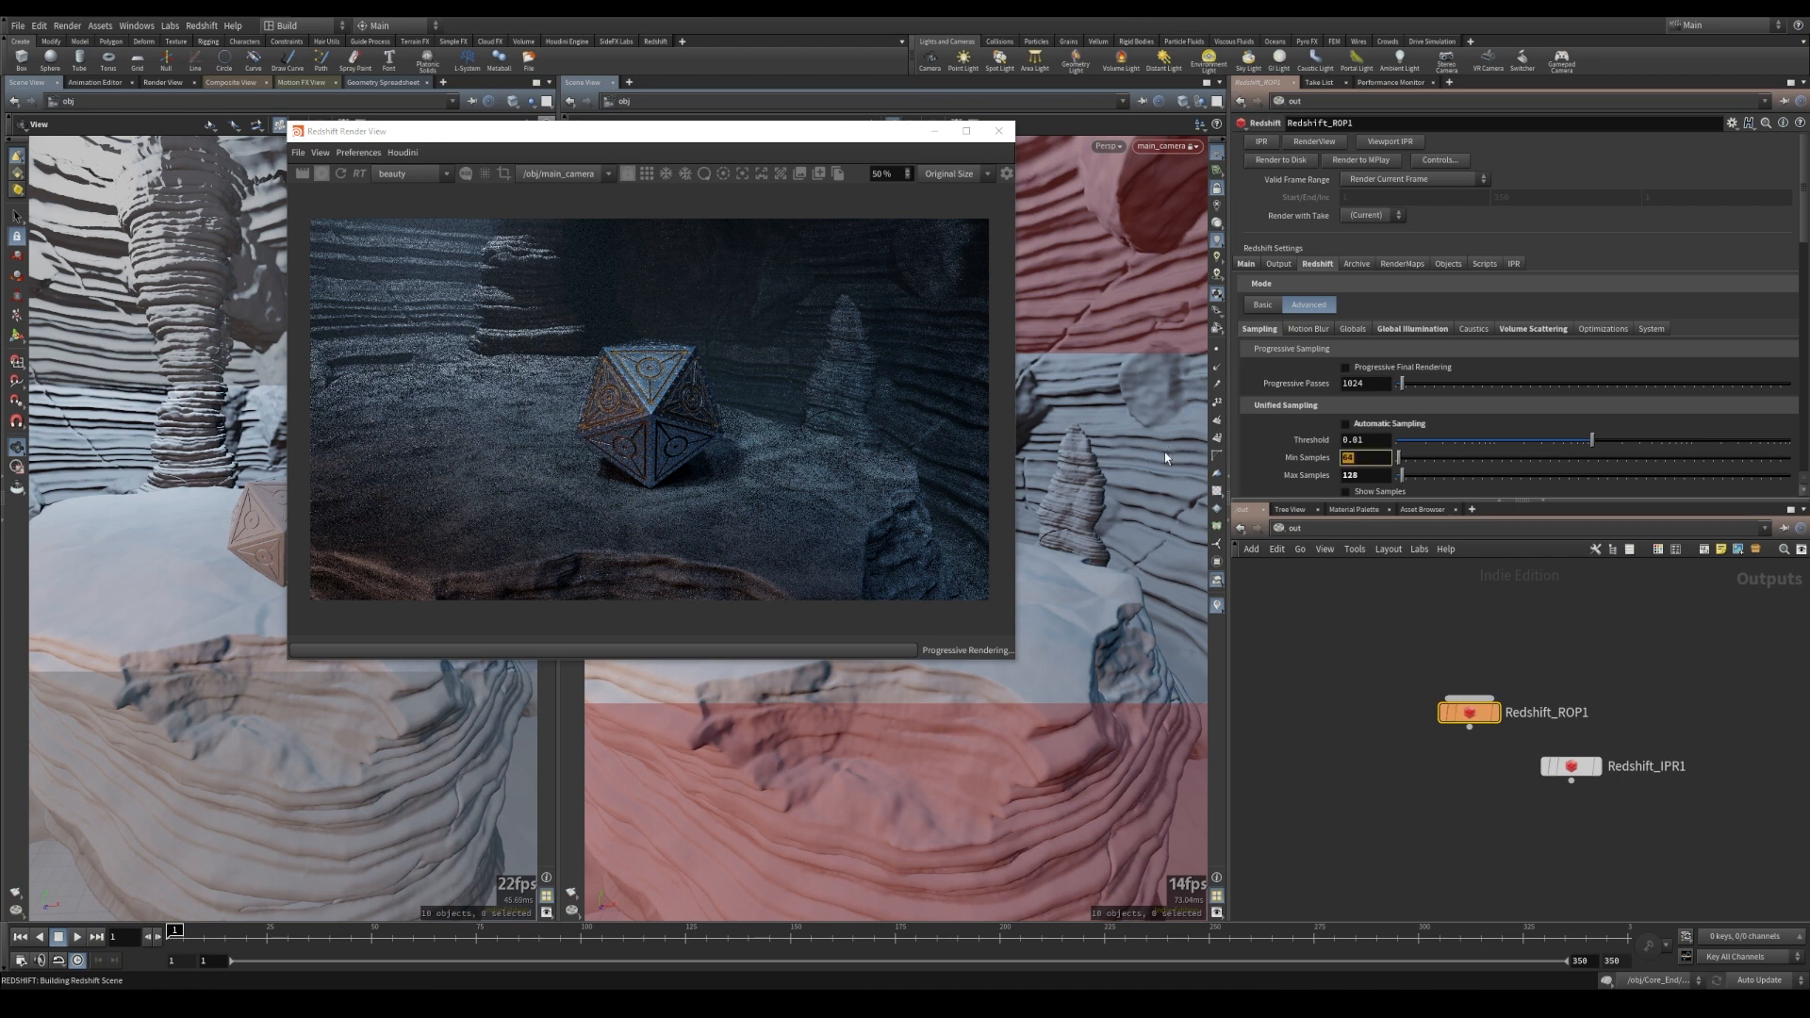
pyautogui.write('16')
pyautogui.press('Tab')
pyautogui.write('64')
pyautogui.press('Return')
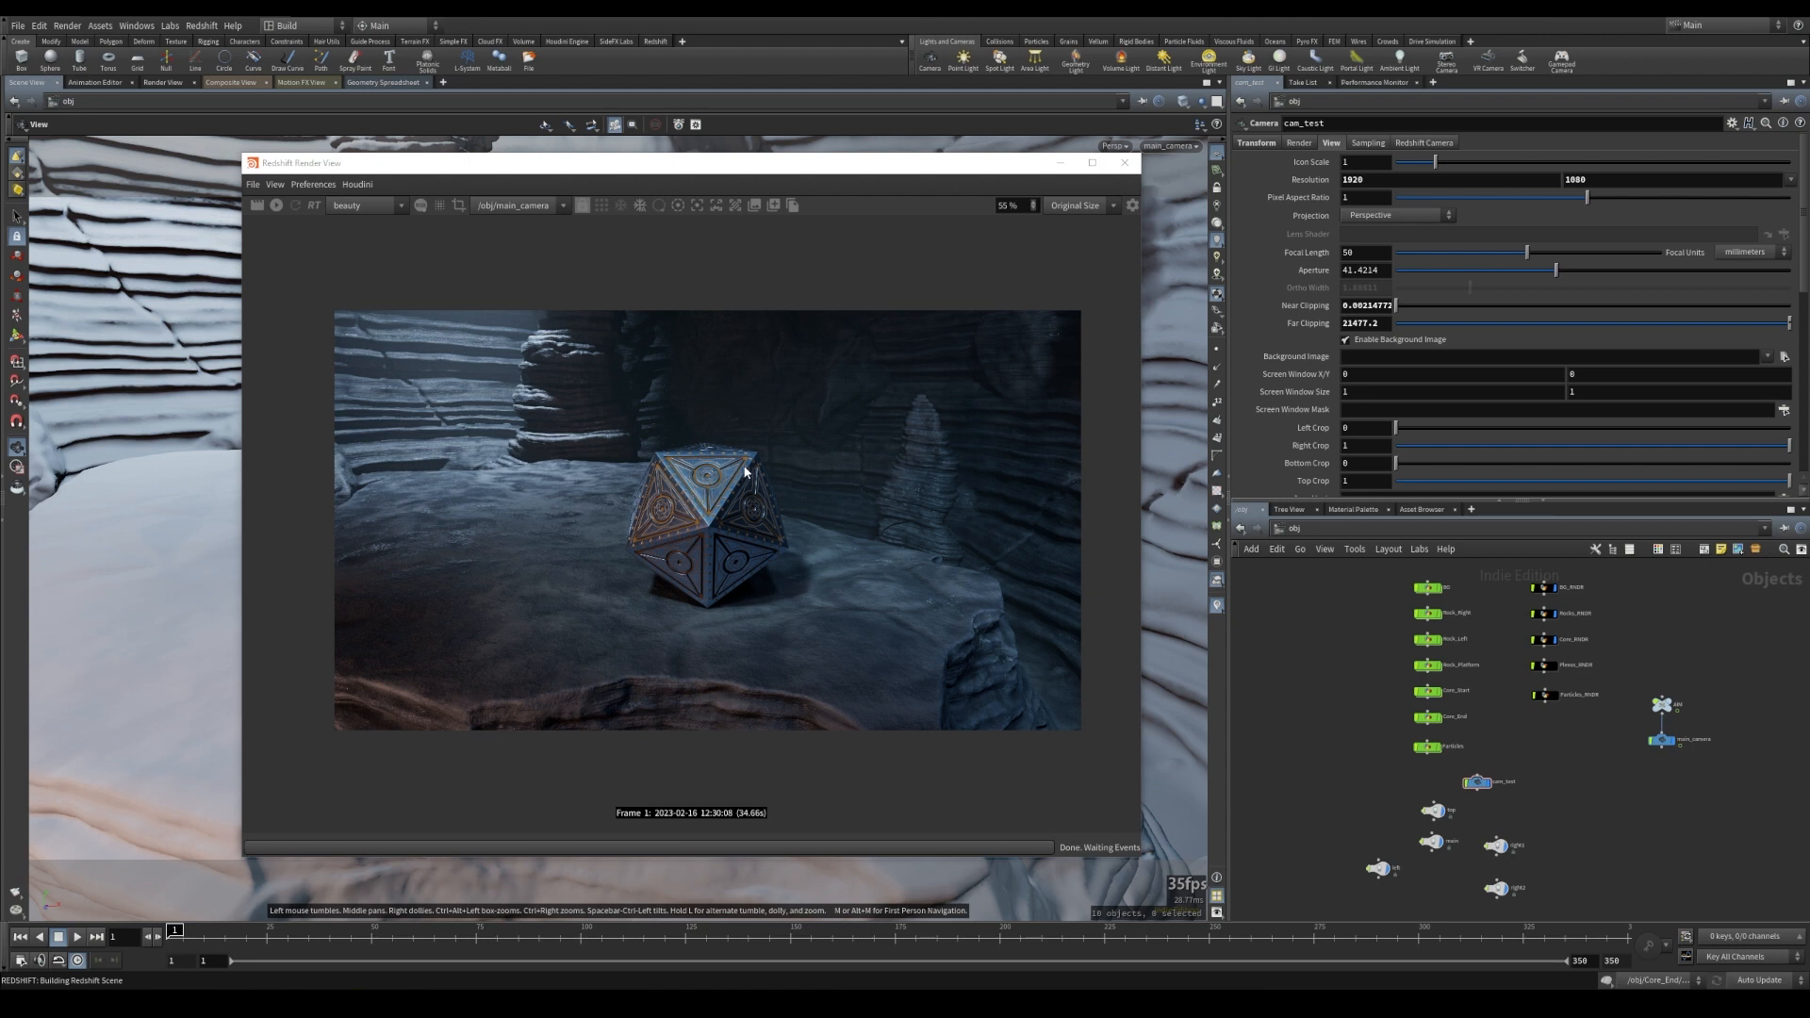
# - Move the timeline to frame 63 and render a preview of that frame through the main camera
pyautogui.click(341, 934)
pyautogui.moveTo(341, 933); pyautogui.dragTo(426, 934)
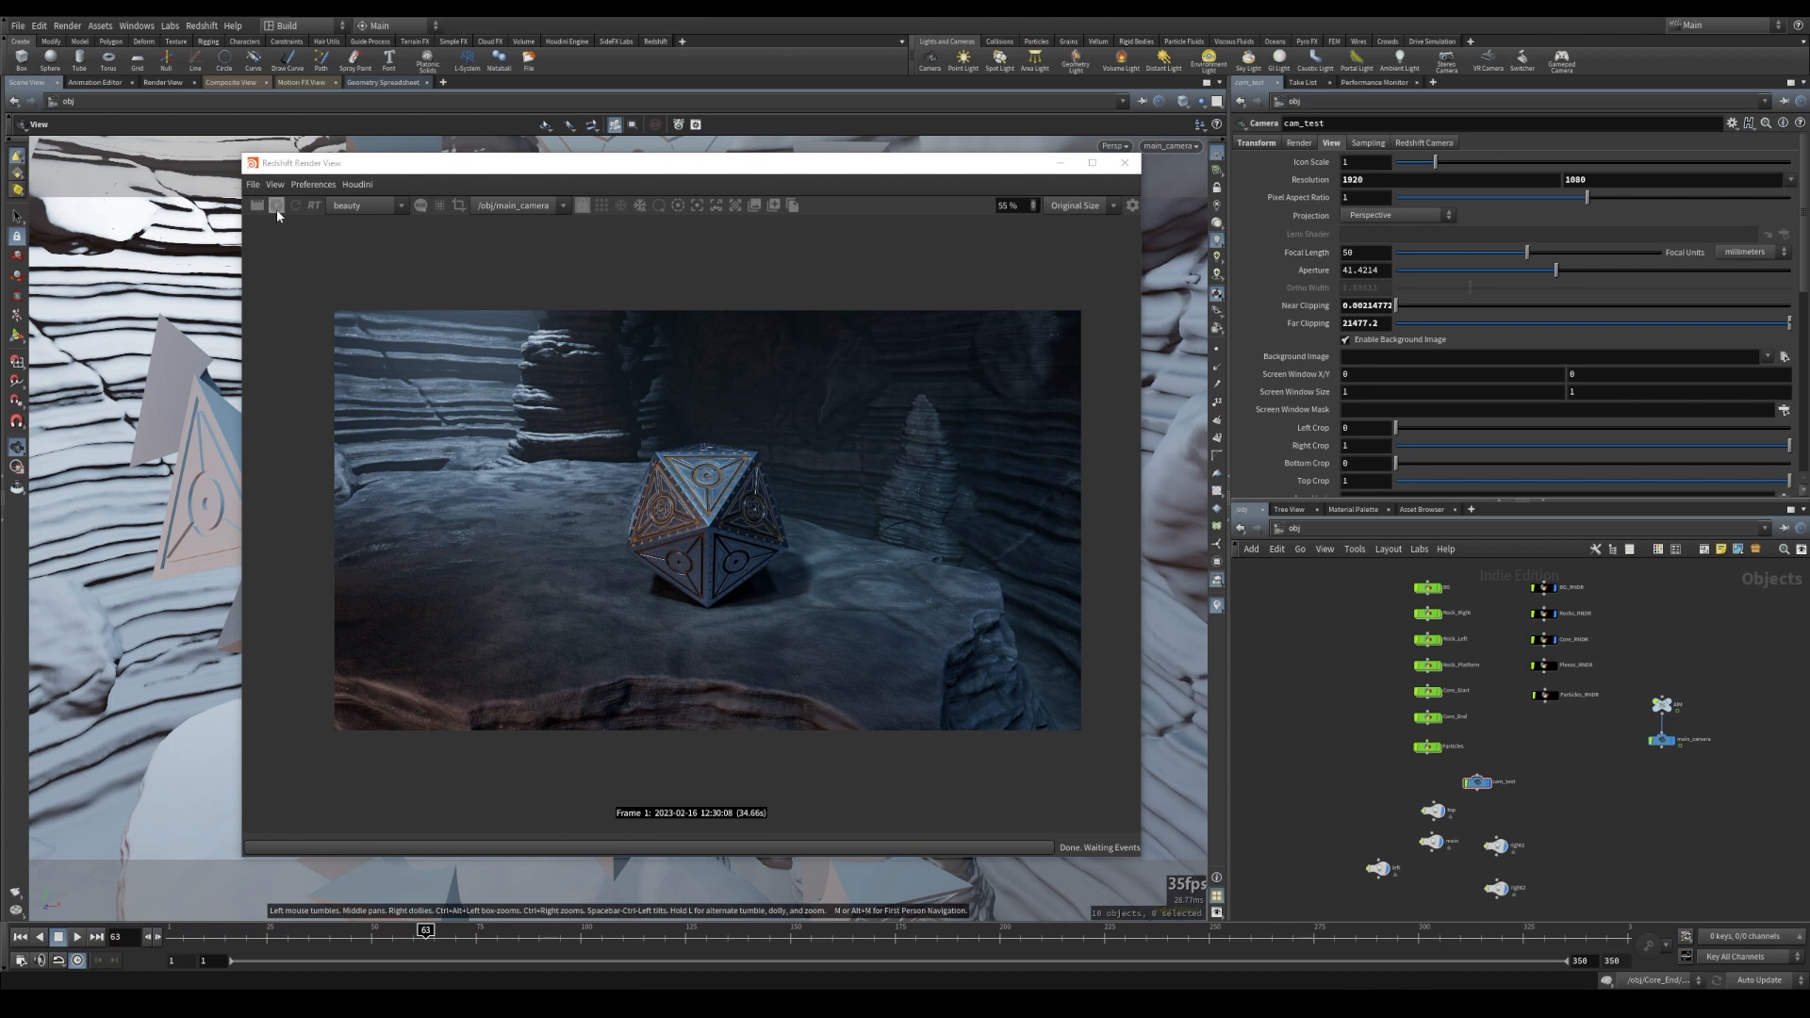
pyautogui.click(278, 210)
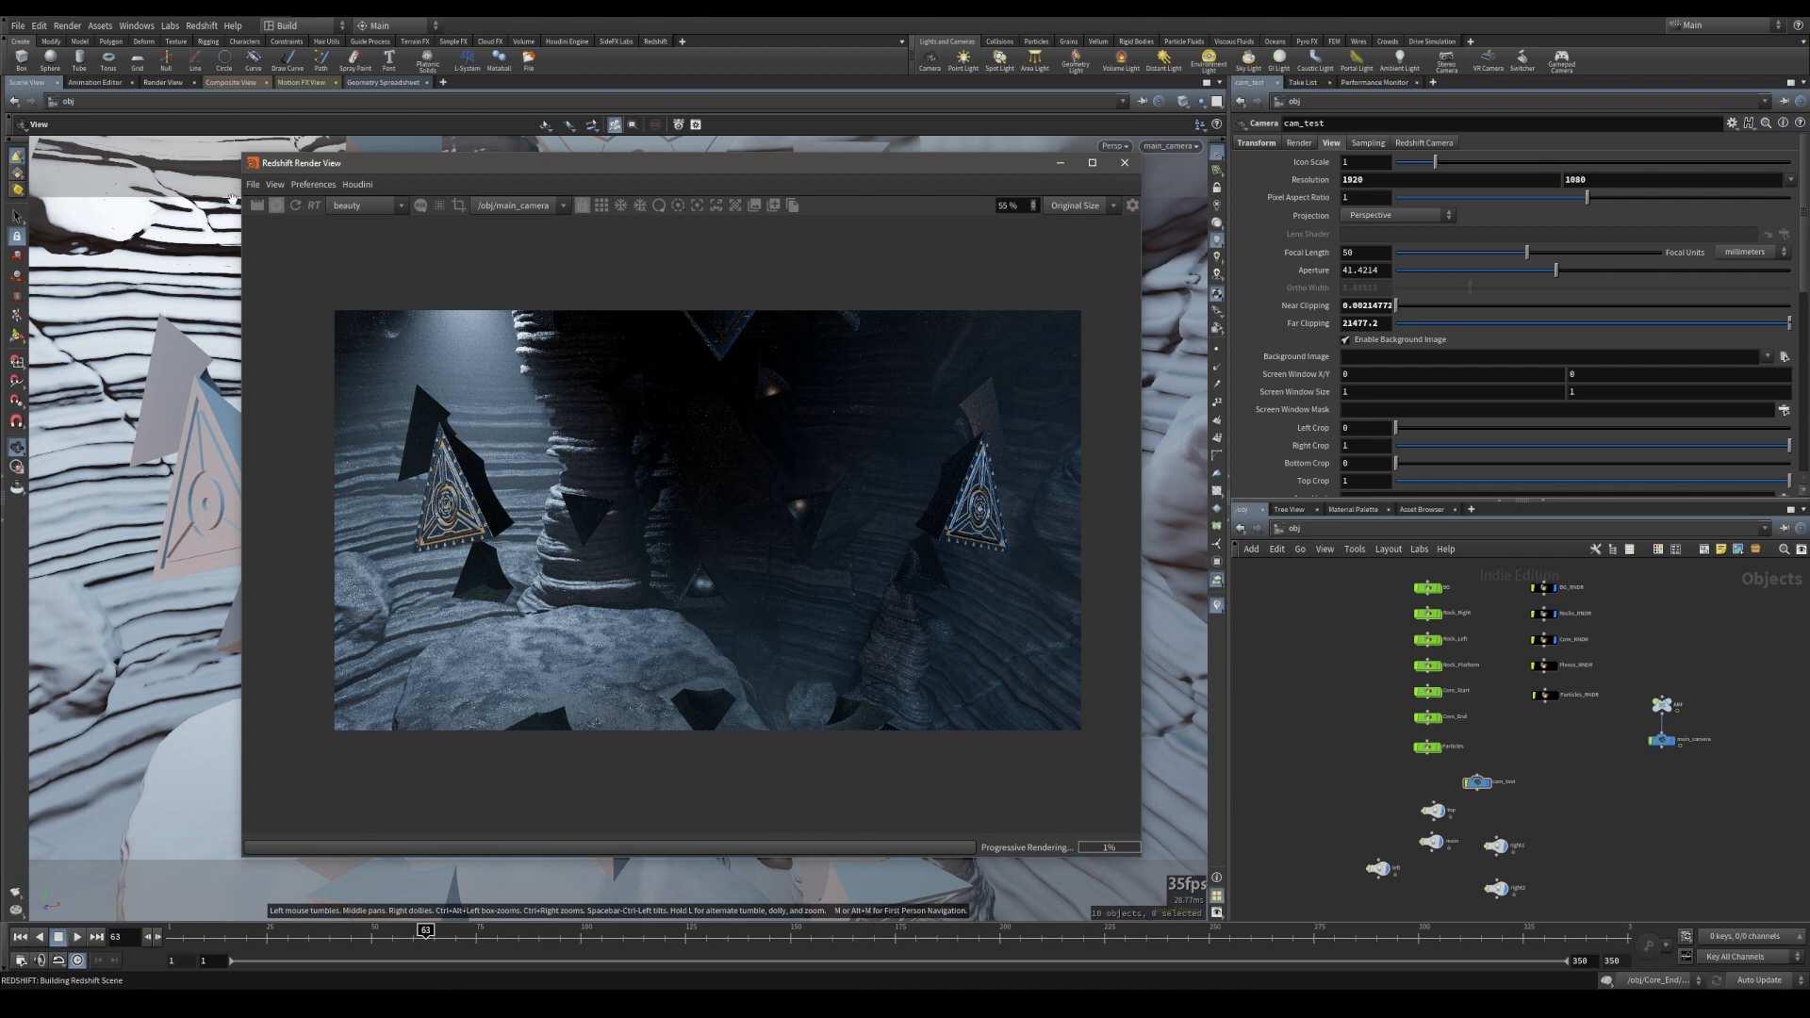
pyautogui.click(276, 205)
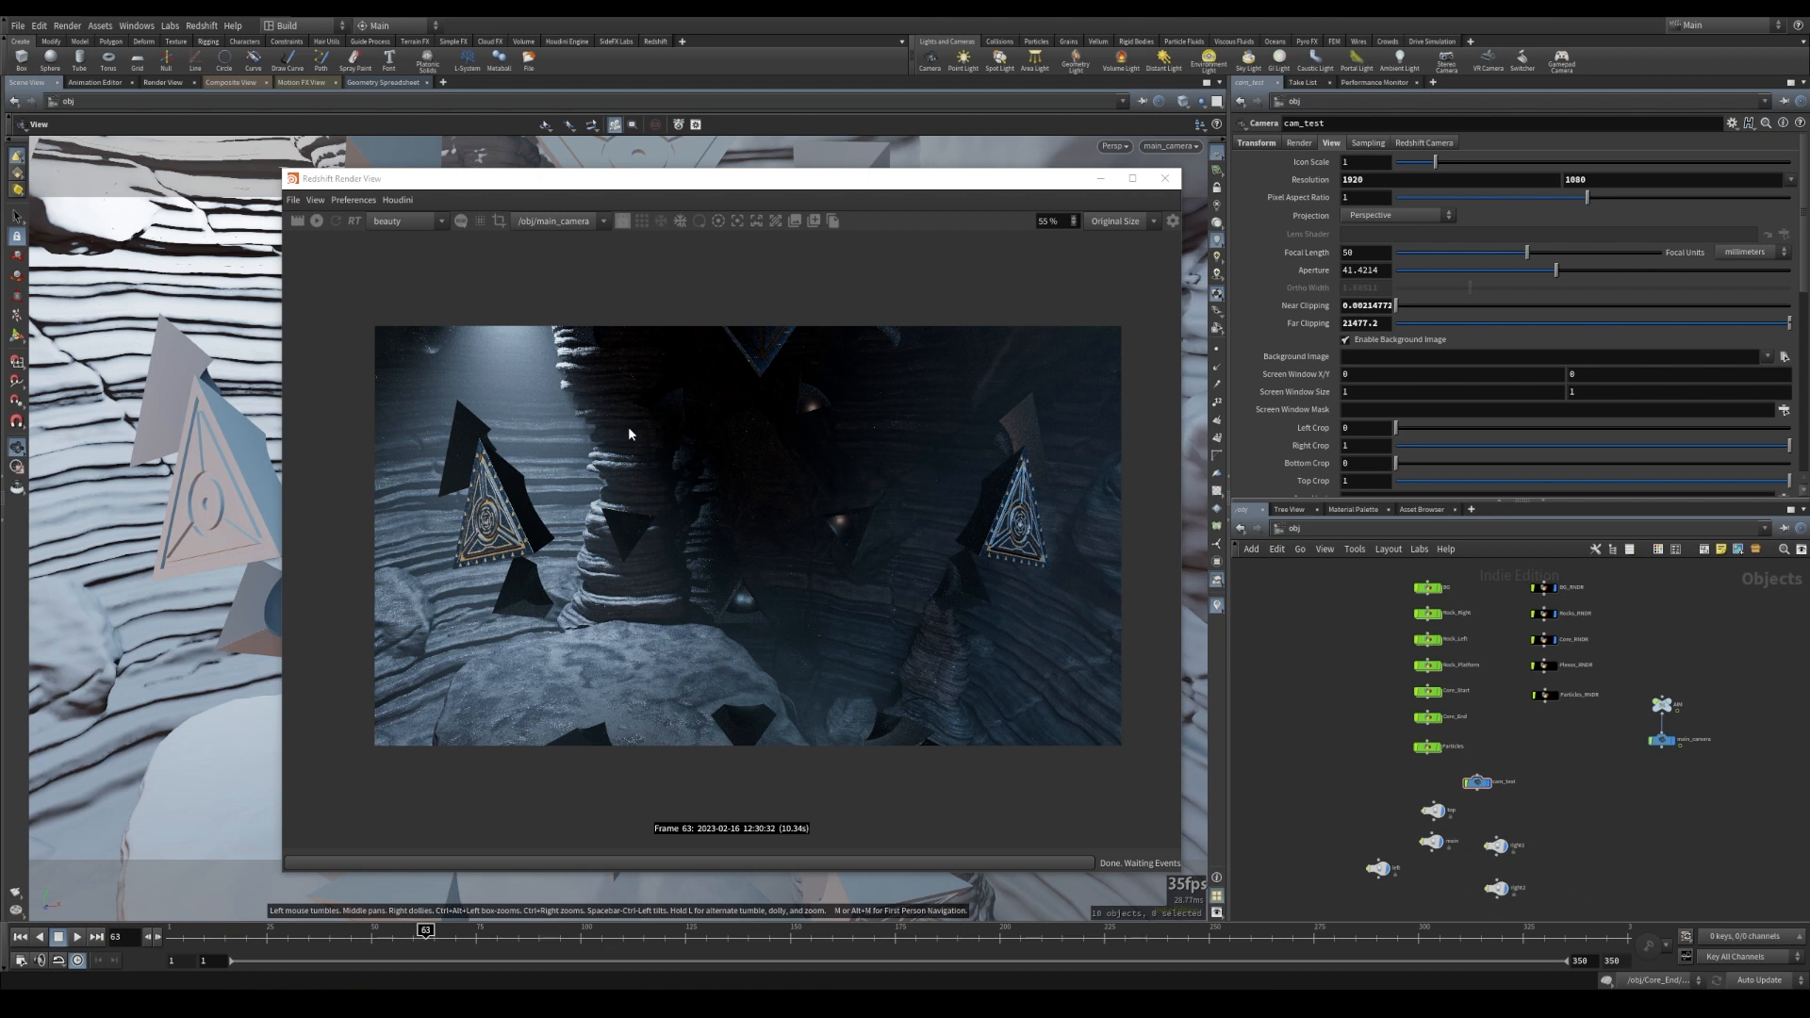
pyautogui.moveTo(405, 182); pyautogui.dragTo(494, 149)
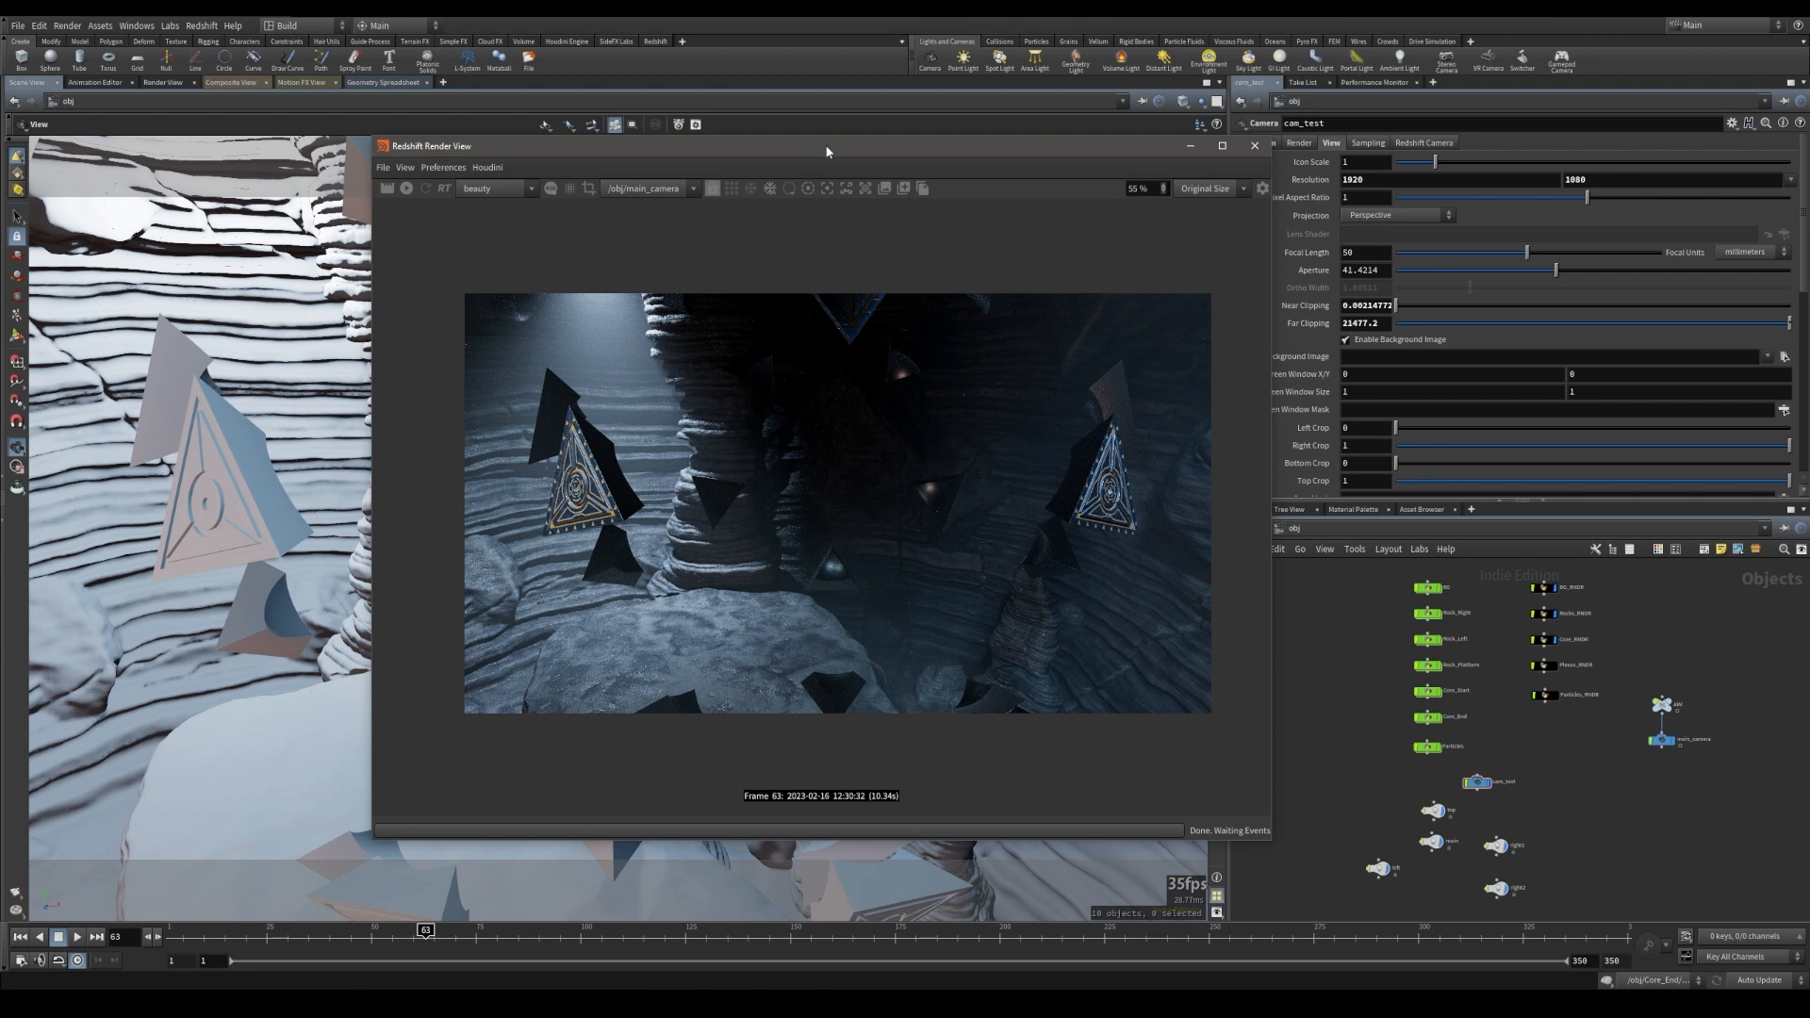
pyautogui.moveTo(827, 152); pyautogui.dragTo(670, 180)
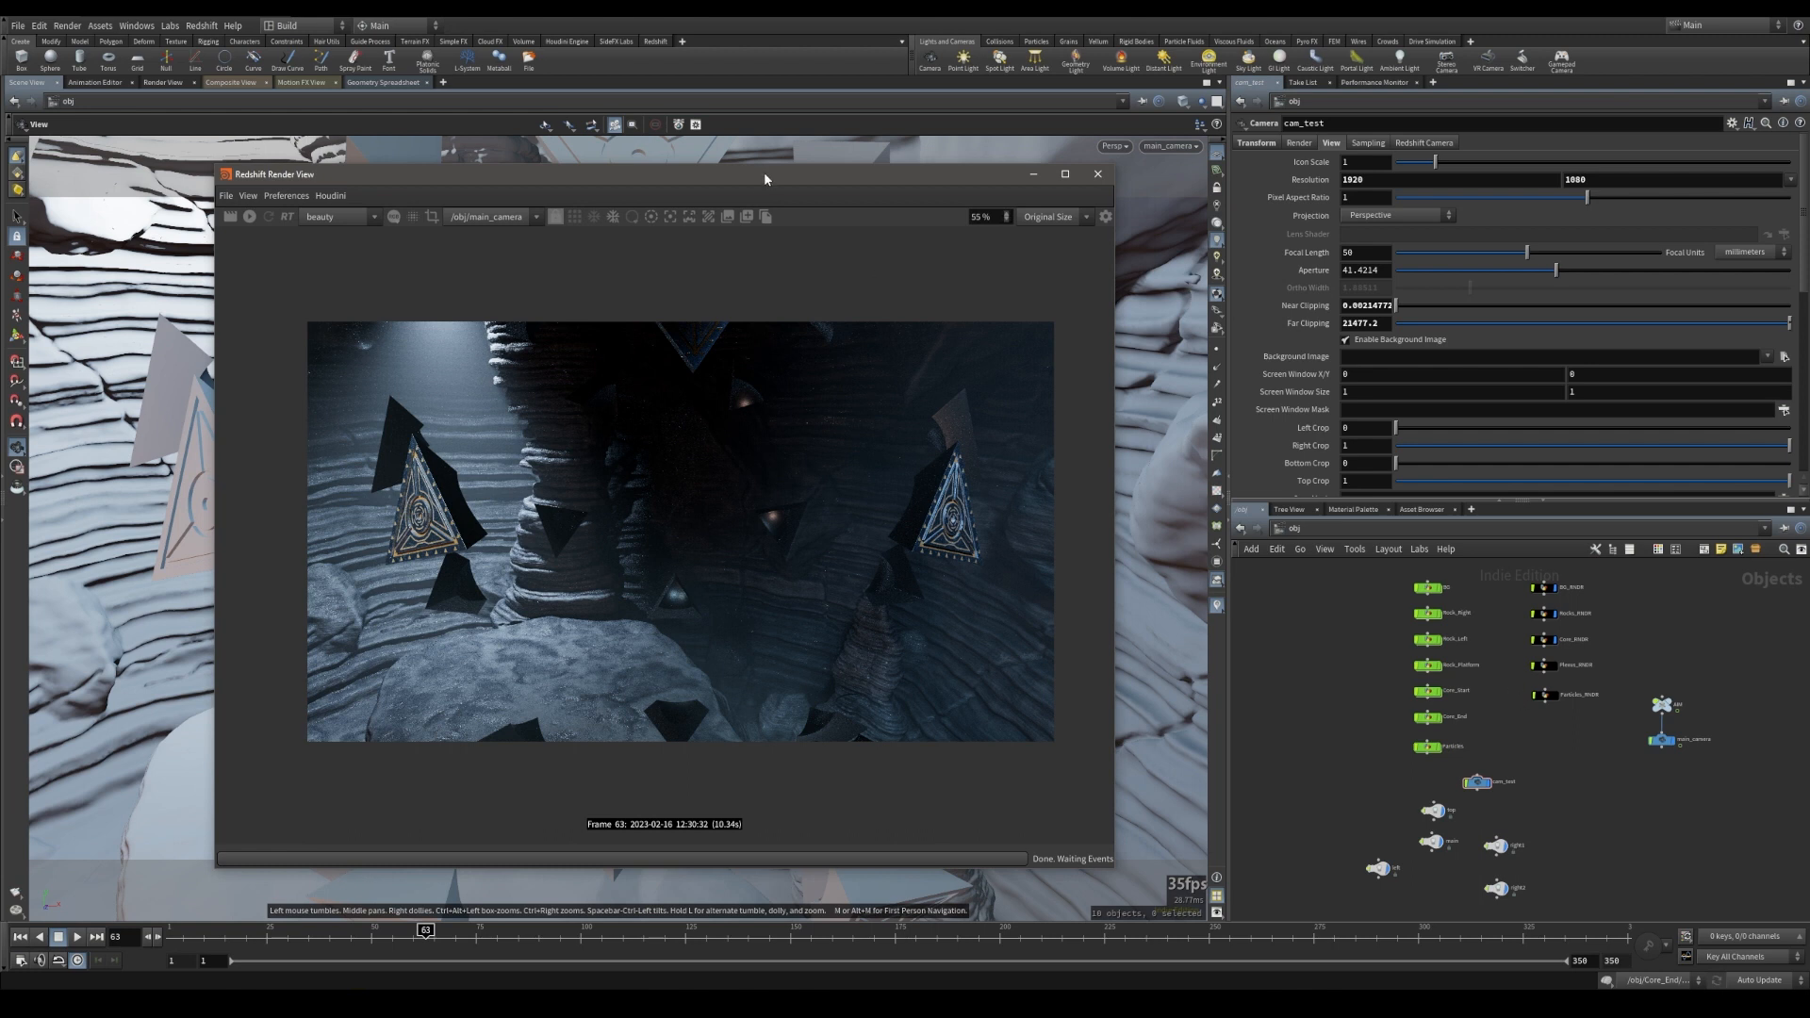
pyautogui.moveTo(764, 176); pyautogui.dragTo(837, 146)
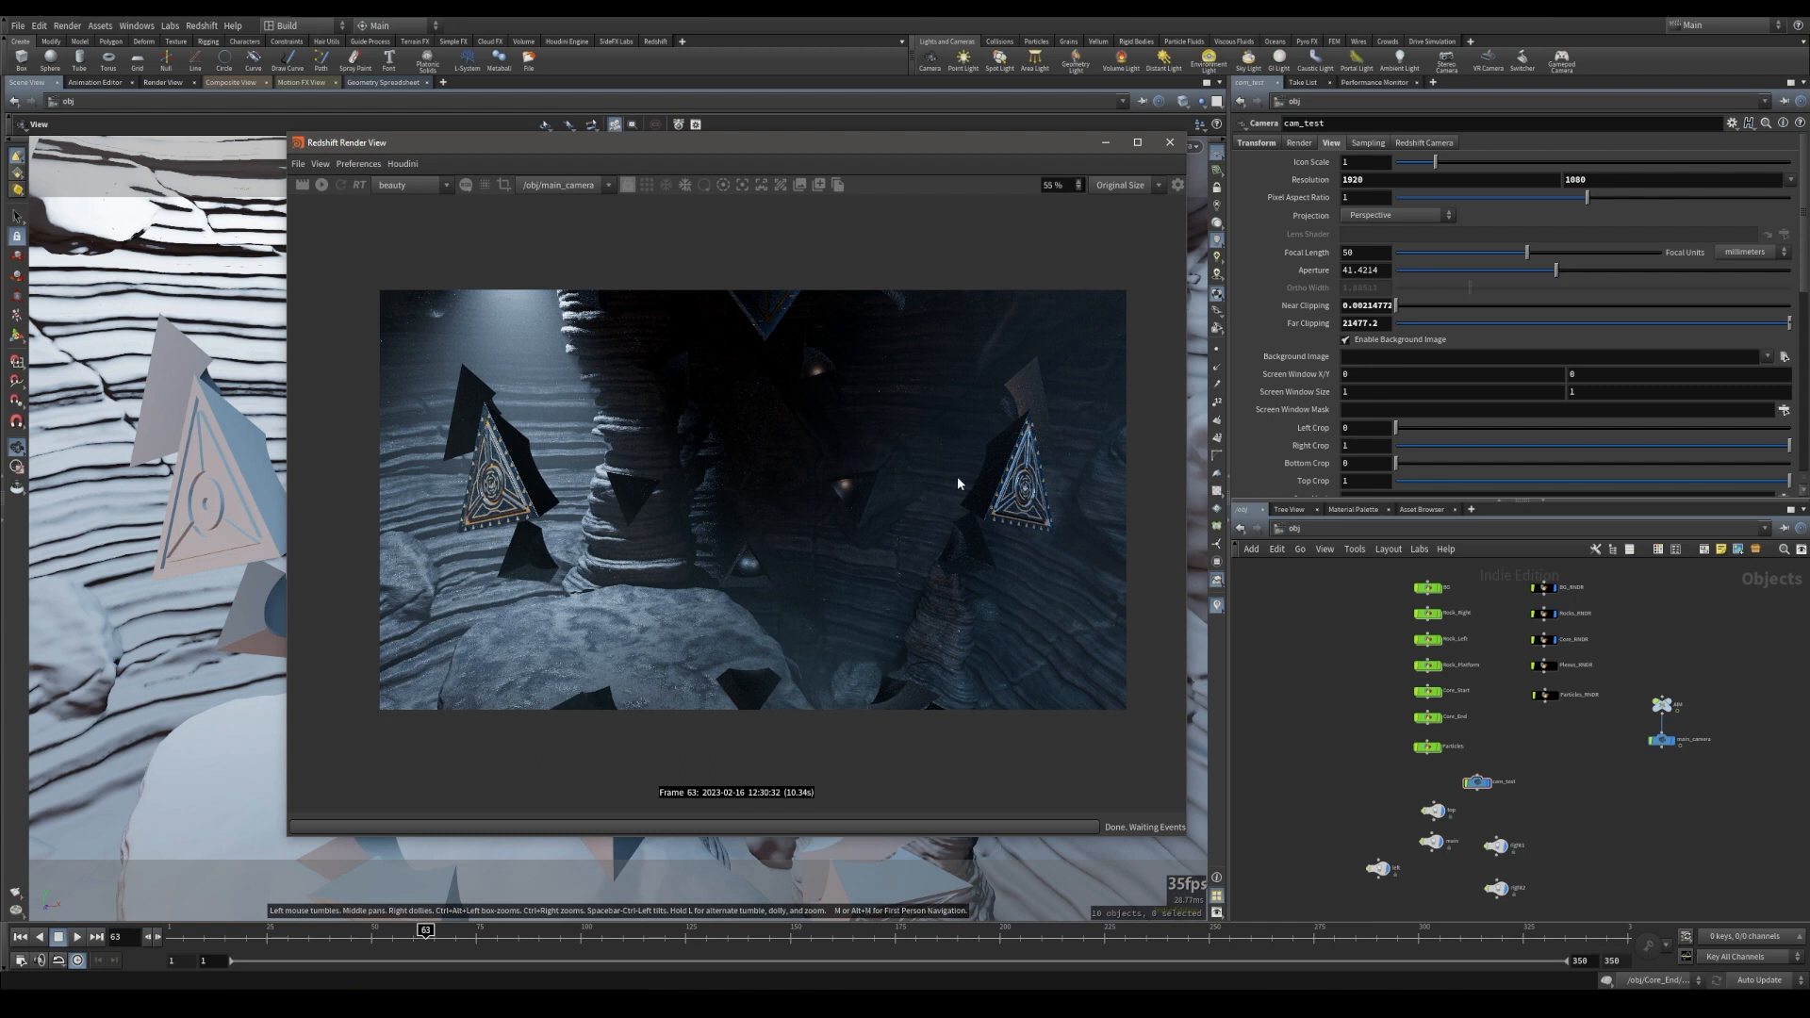
# - Go inside the Core_Start object and open the network of its opening Attribute VOP
pyautogui.scroll(4, 1508, 631)
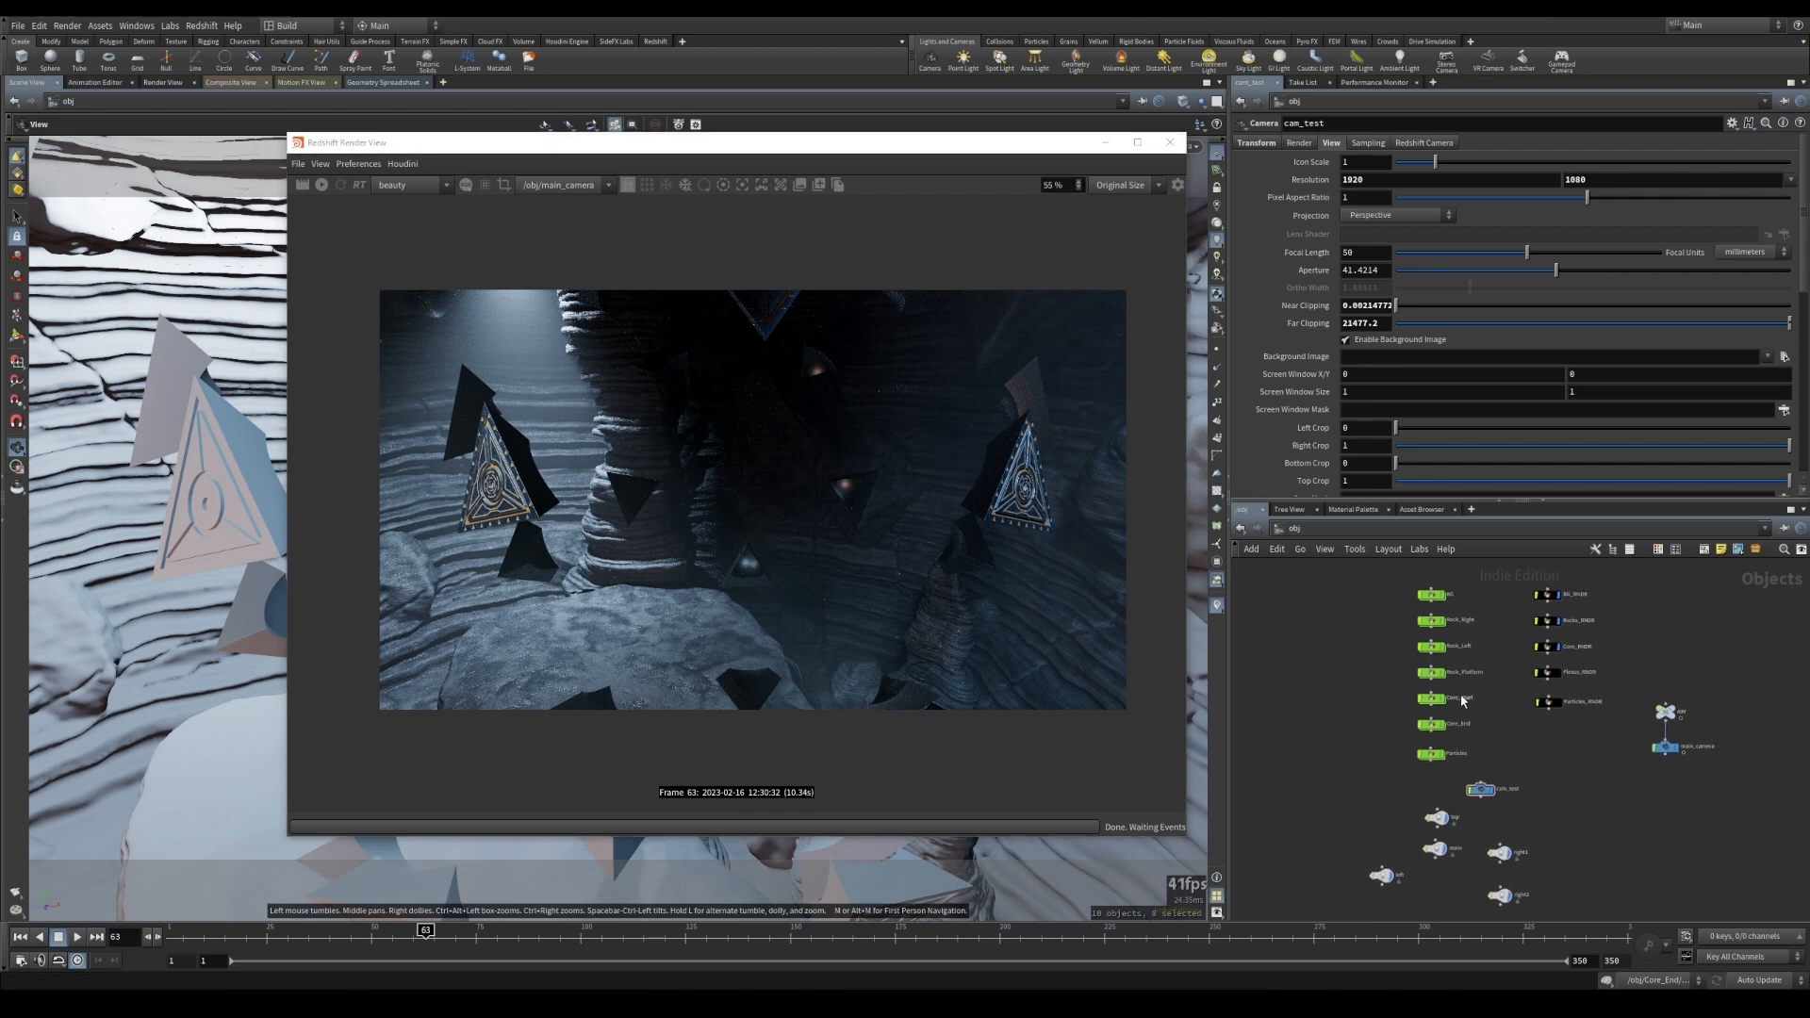
pyautogui.moveTo(1492, 702); pyautogui.dragTo(1528, 683, button='middle')
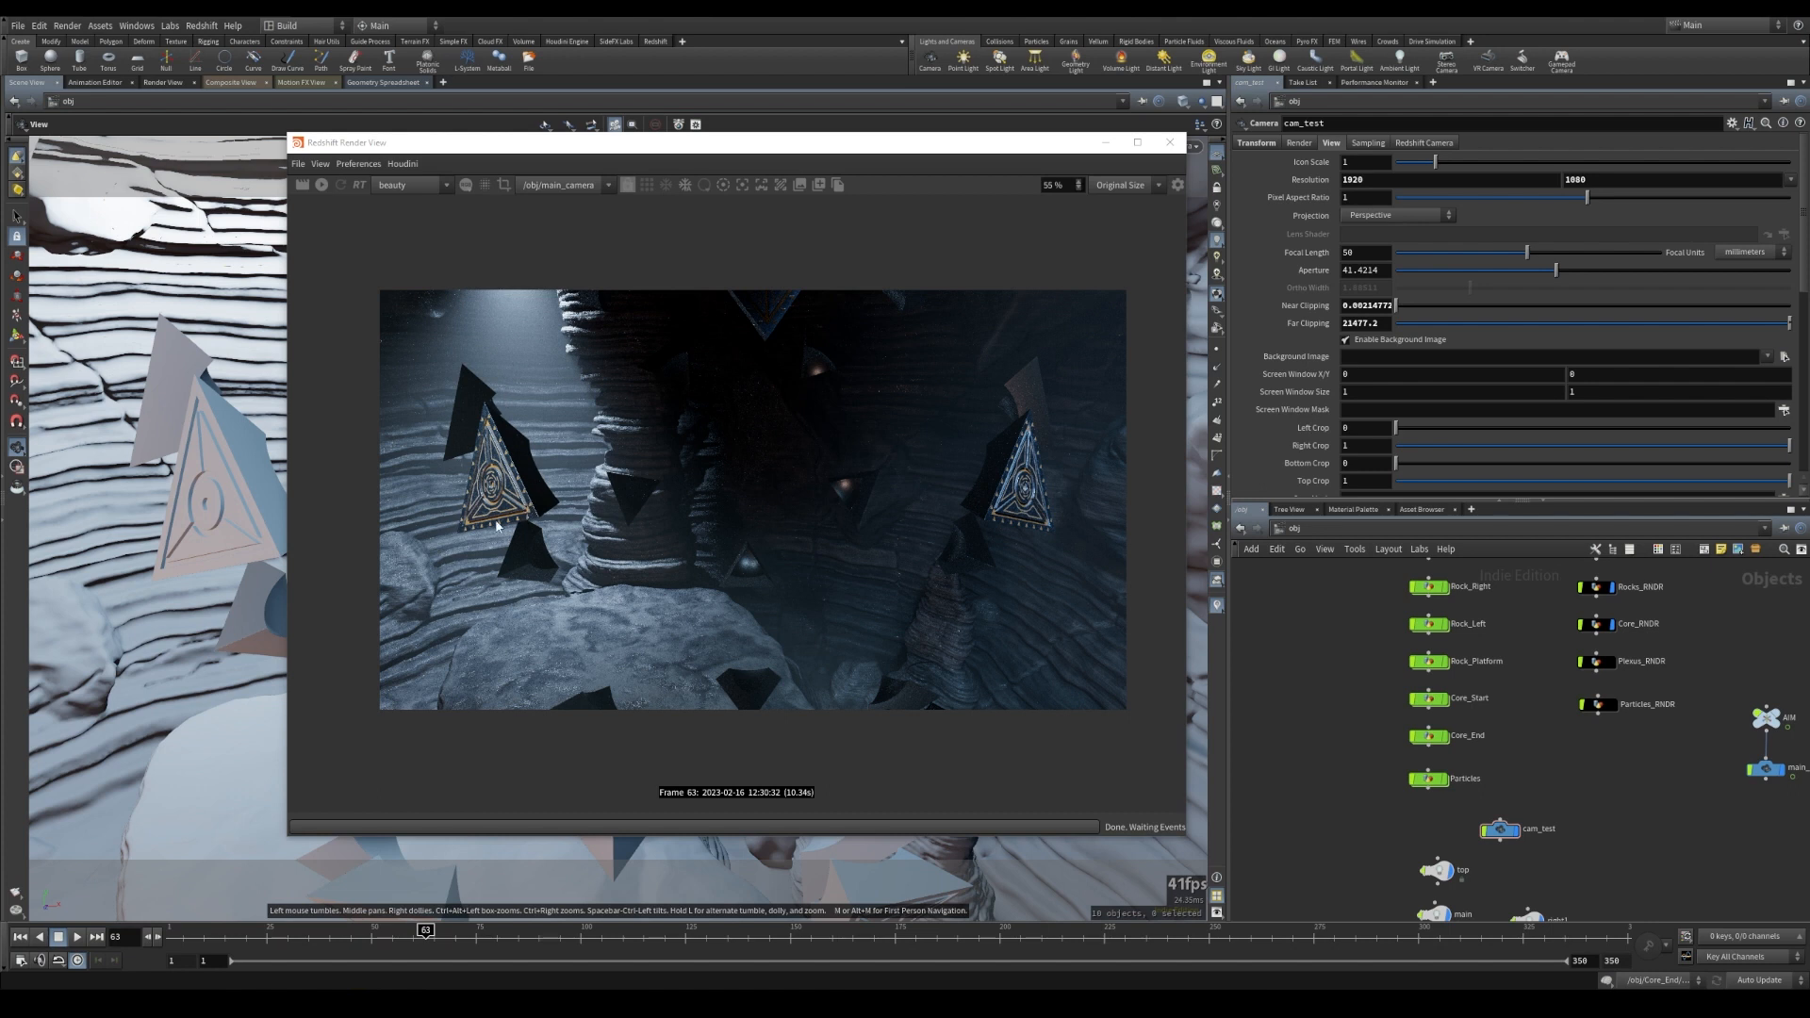
pyautogui.moveTo(1313, 670); pyautogui.dragTo(1300, 667, button='middle')
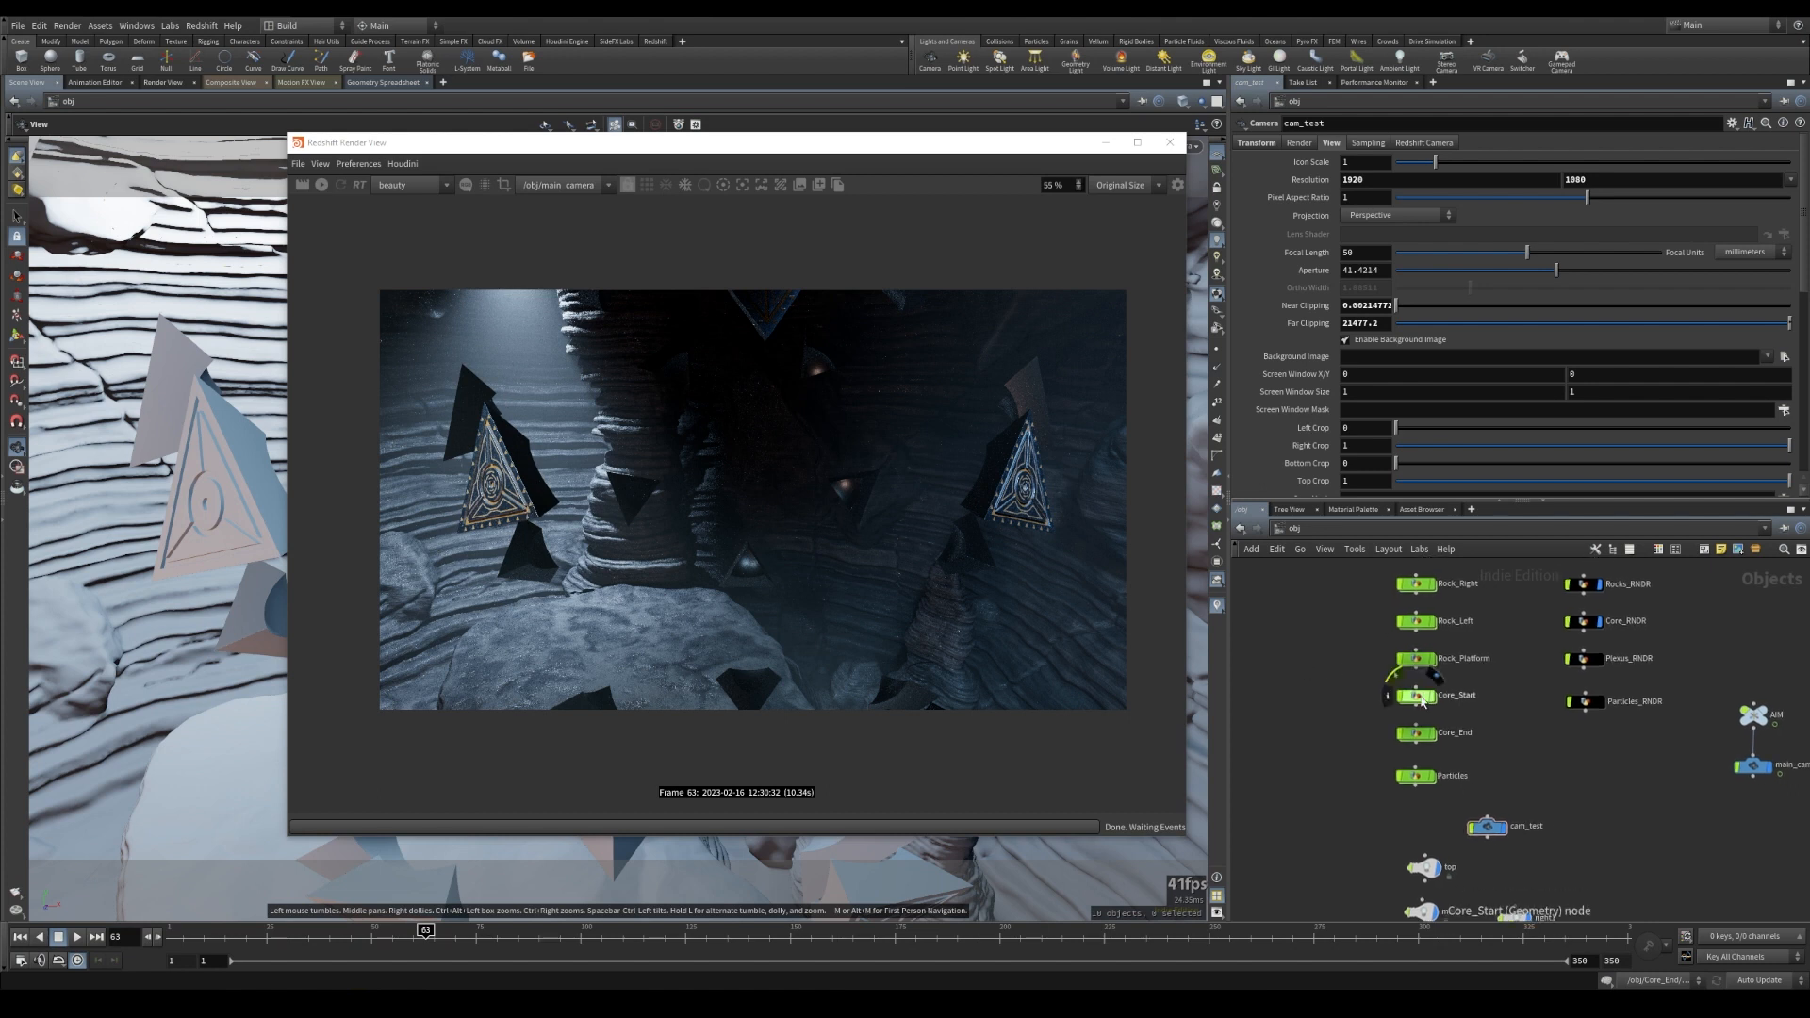
pyautogui.doubleClick(1423, 701)
pyautogui.moveTo(1442, 781); pyautogui.dragTo(1386, 702, button='middle')
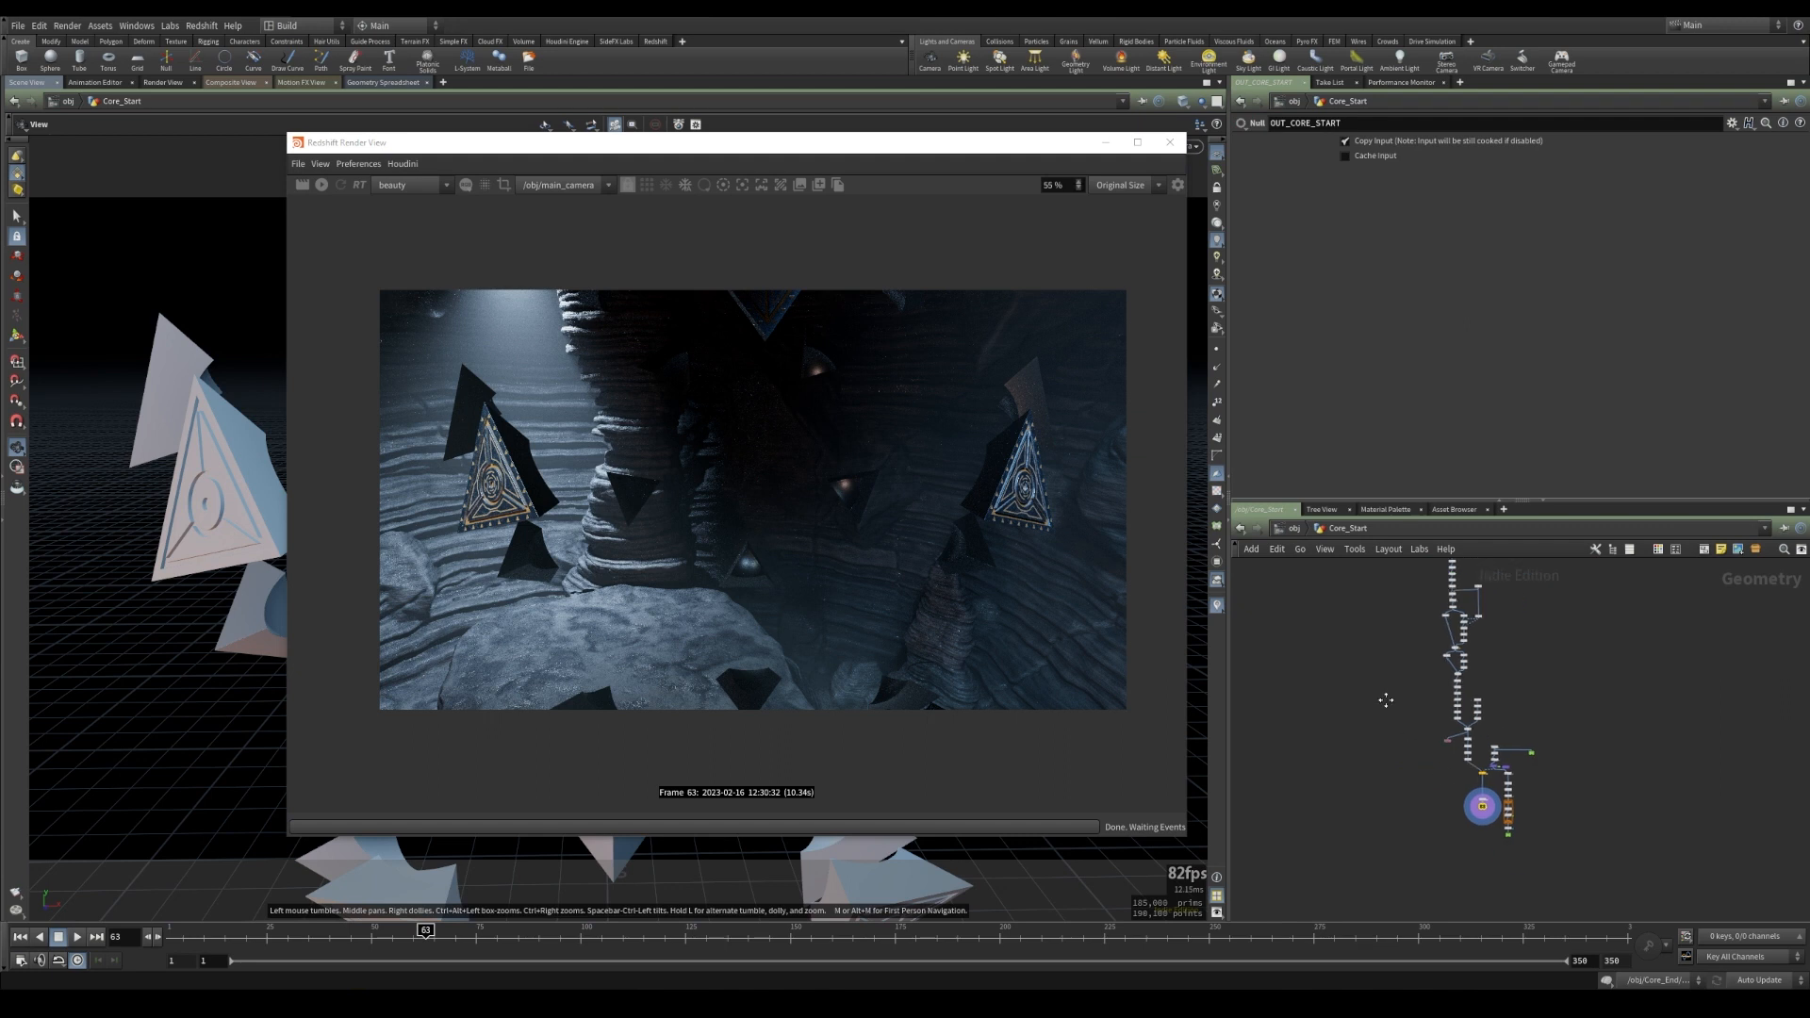
pyautogui.scroll(5, 1471, 740)
pyautogui.click(1452, 691)
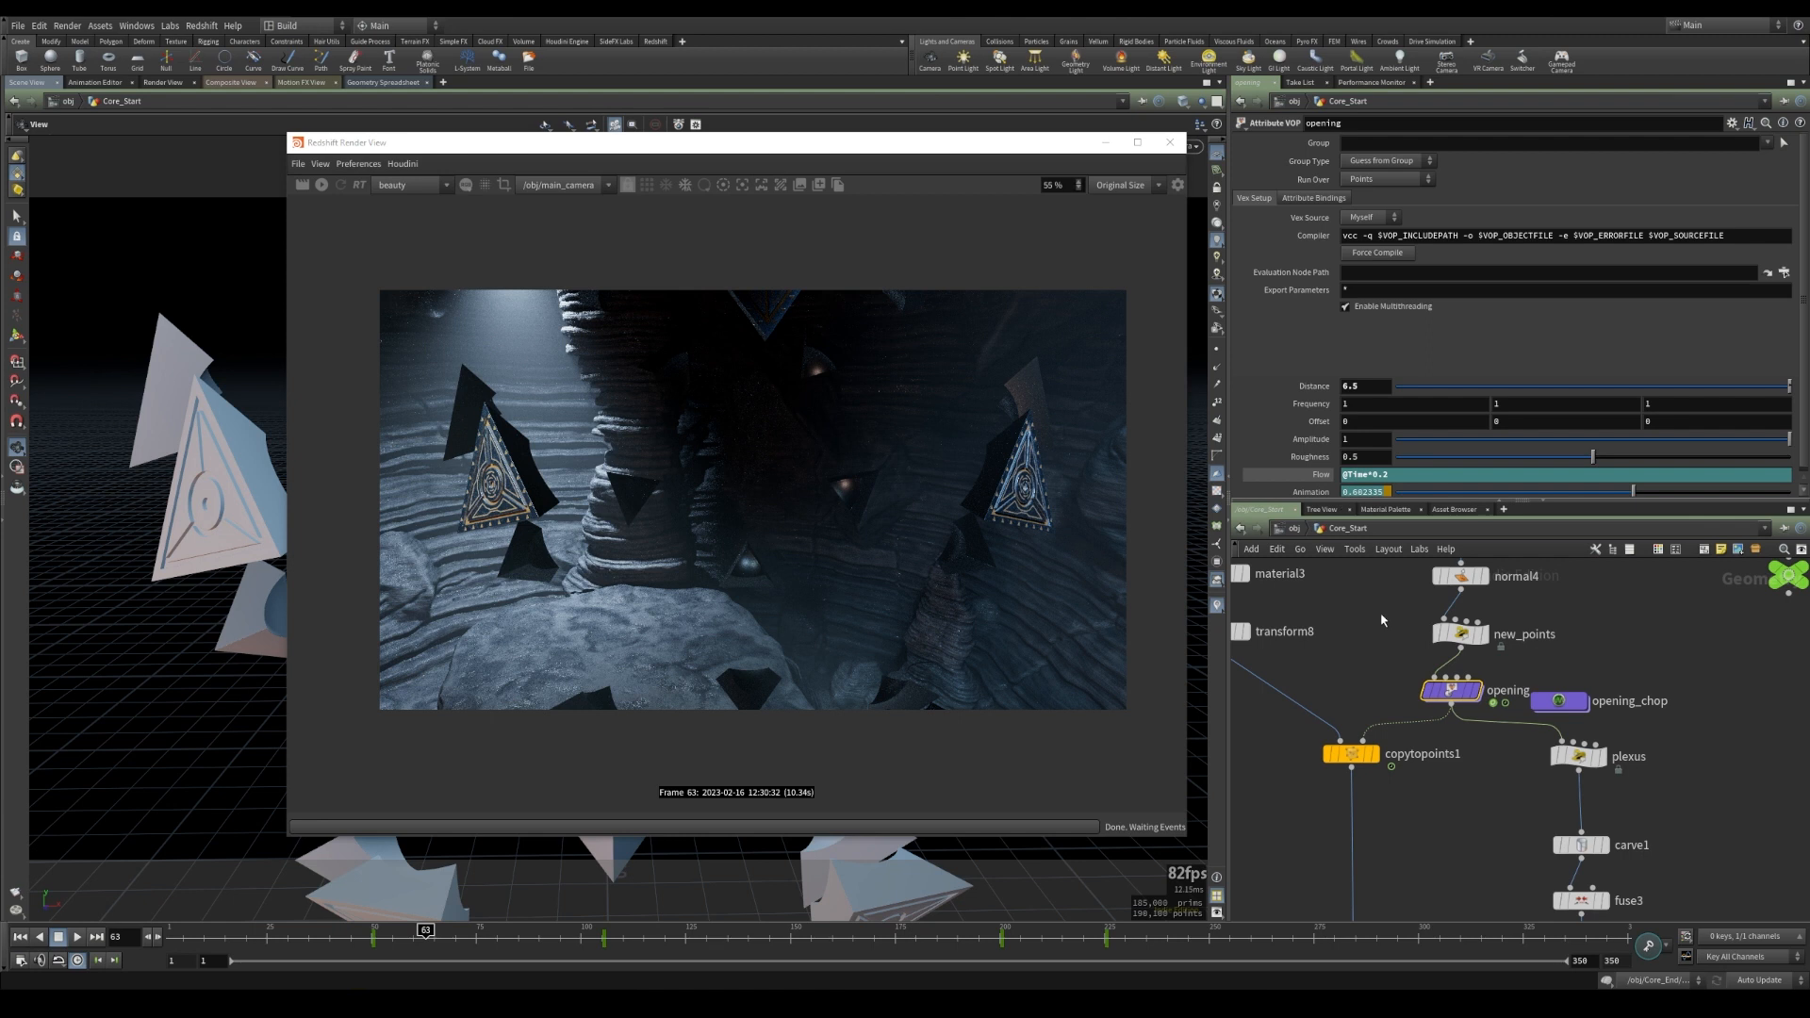
pyautogui.moveTo(1452, 695)
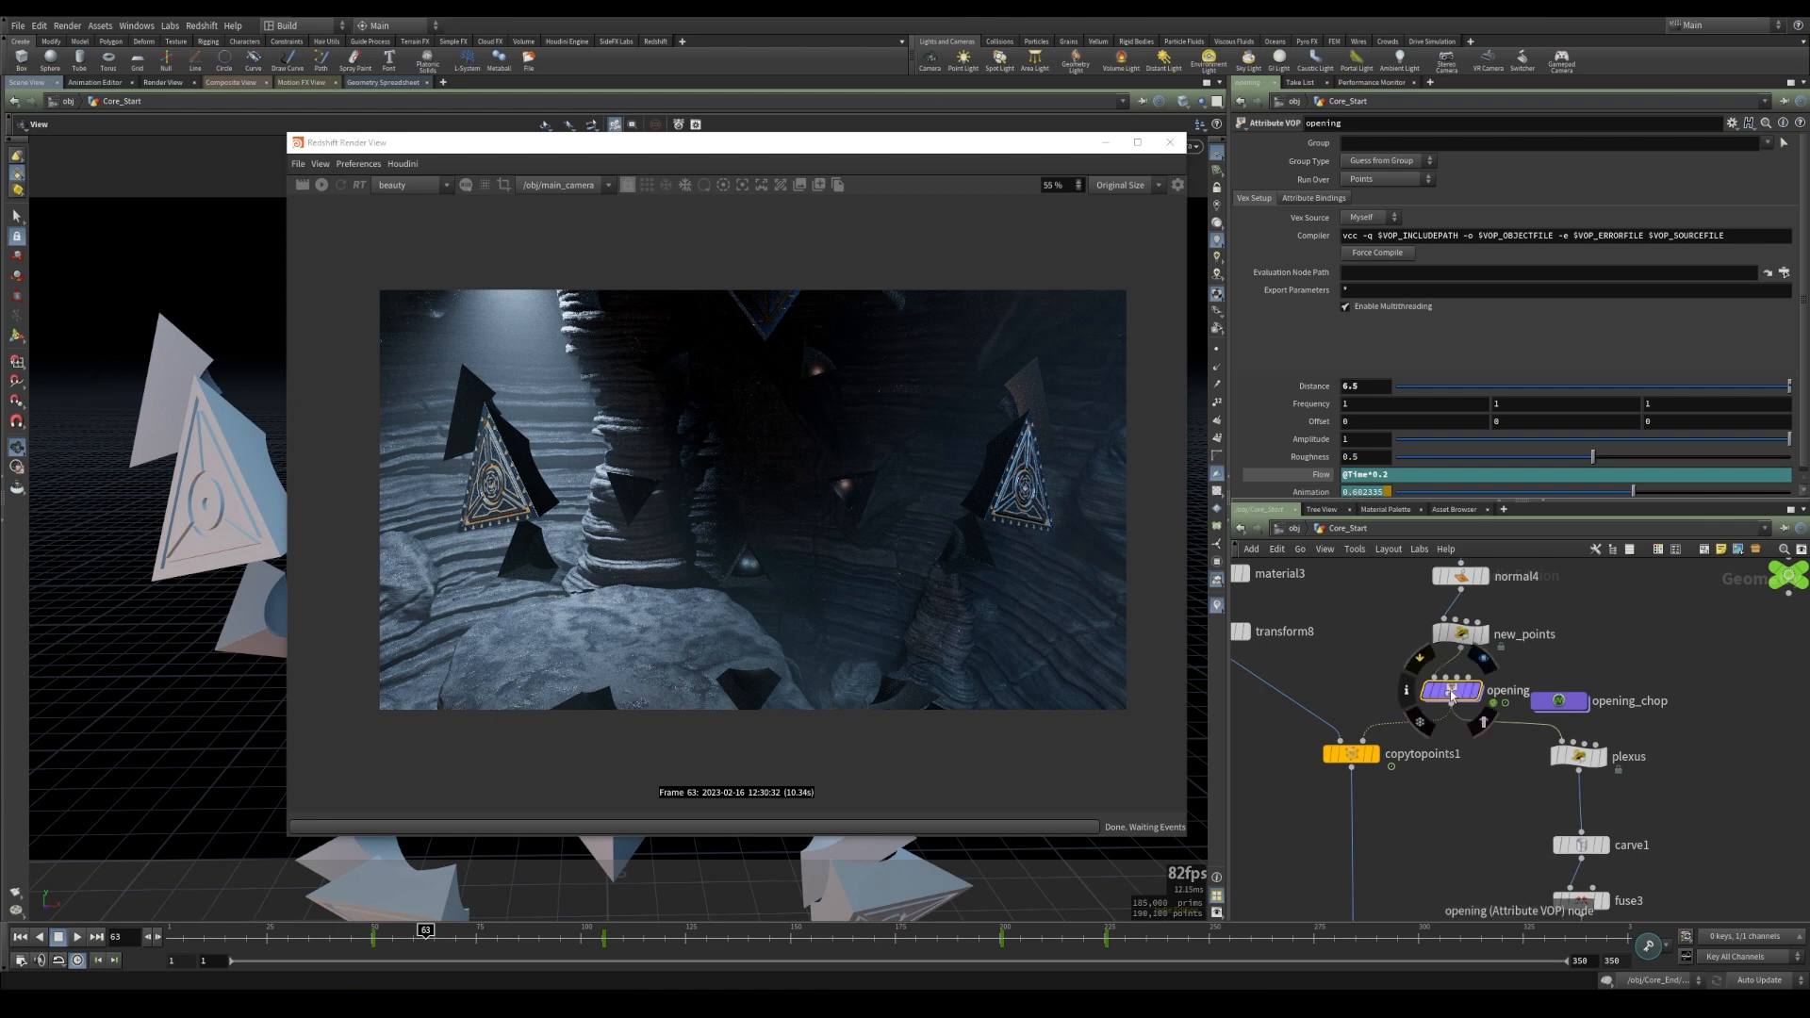
pyautogui.doubleClick(1452, 693)
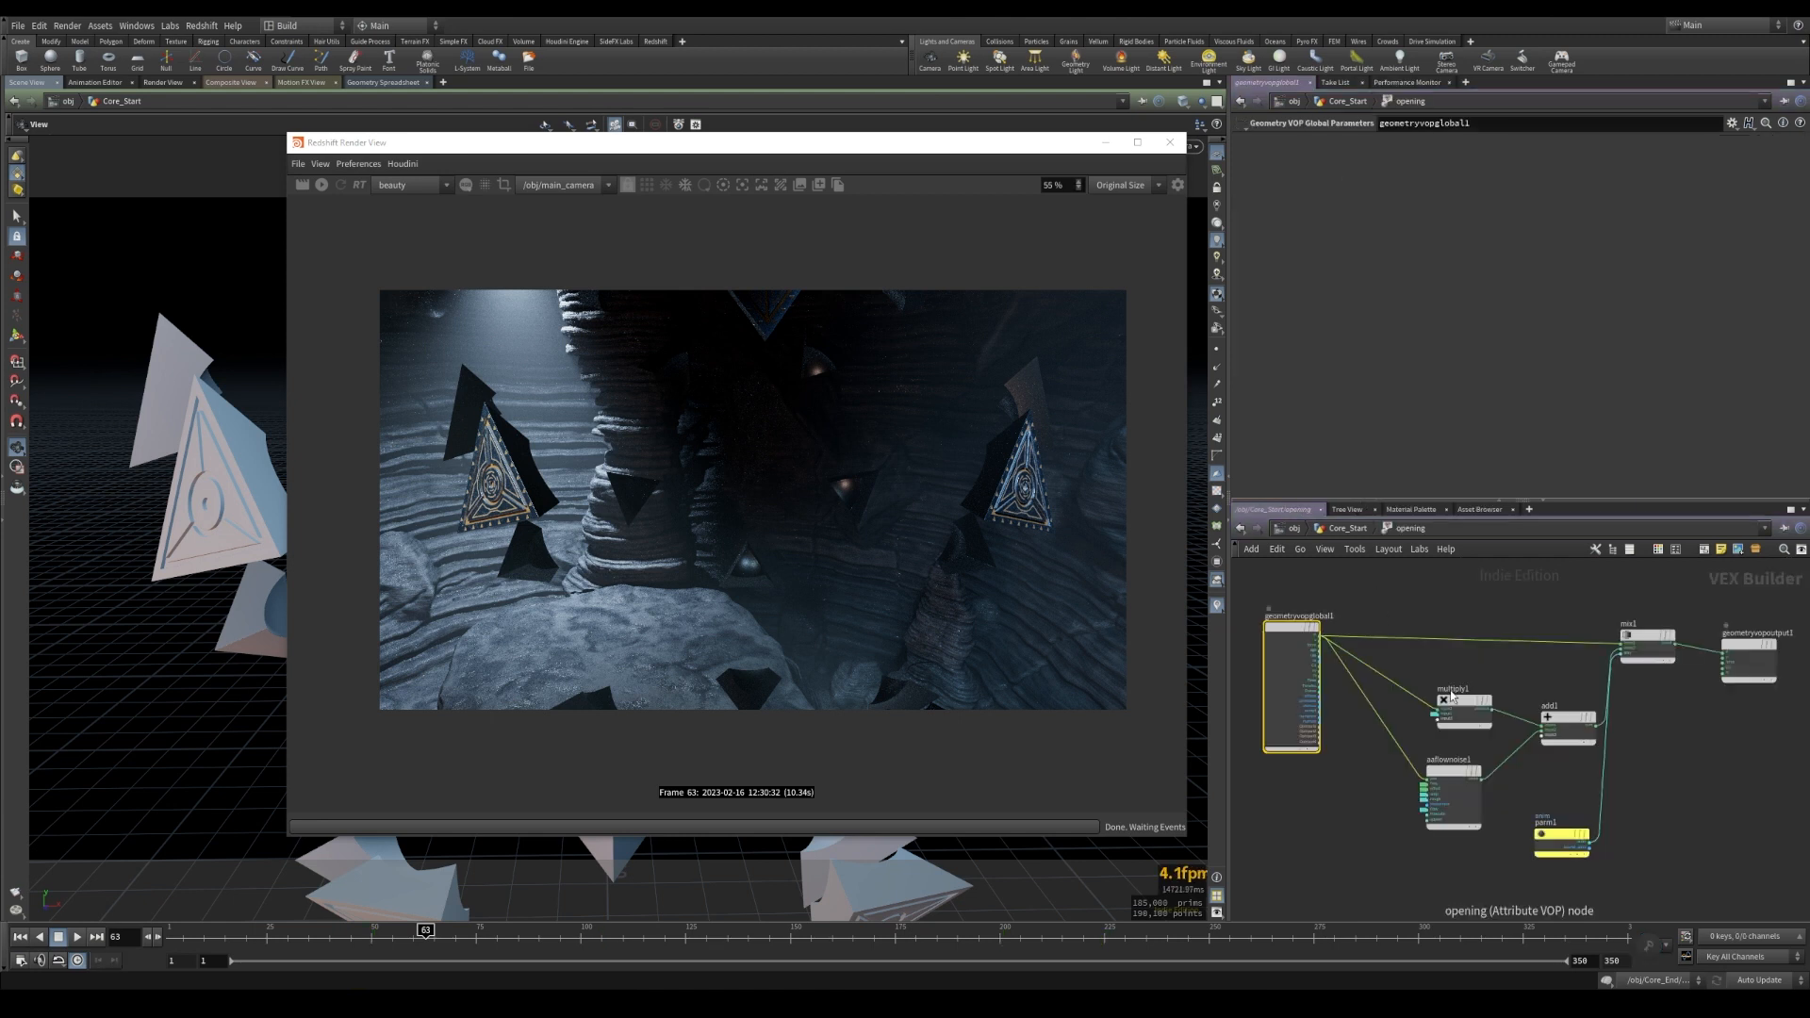
pyautogui.moveTo(1679, 803); pyautogui.dragTo(1467, 788, button='middle')
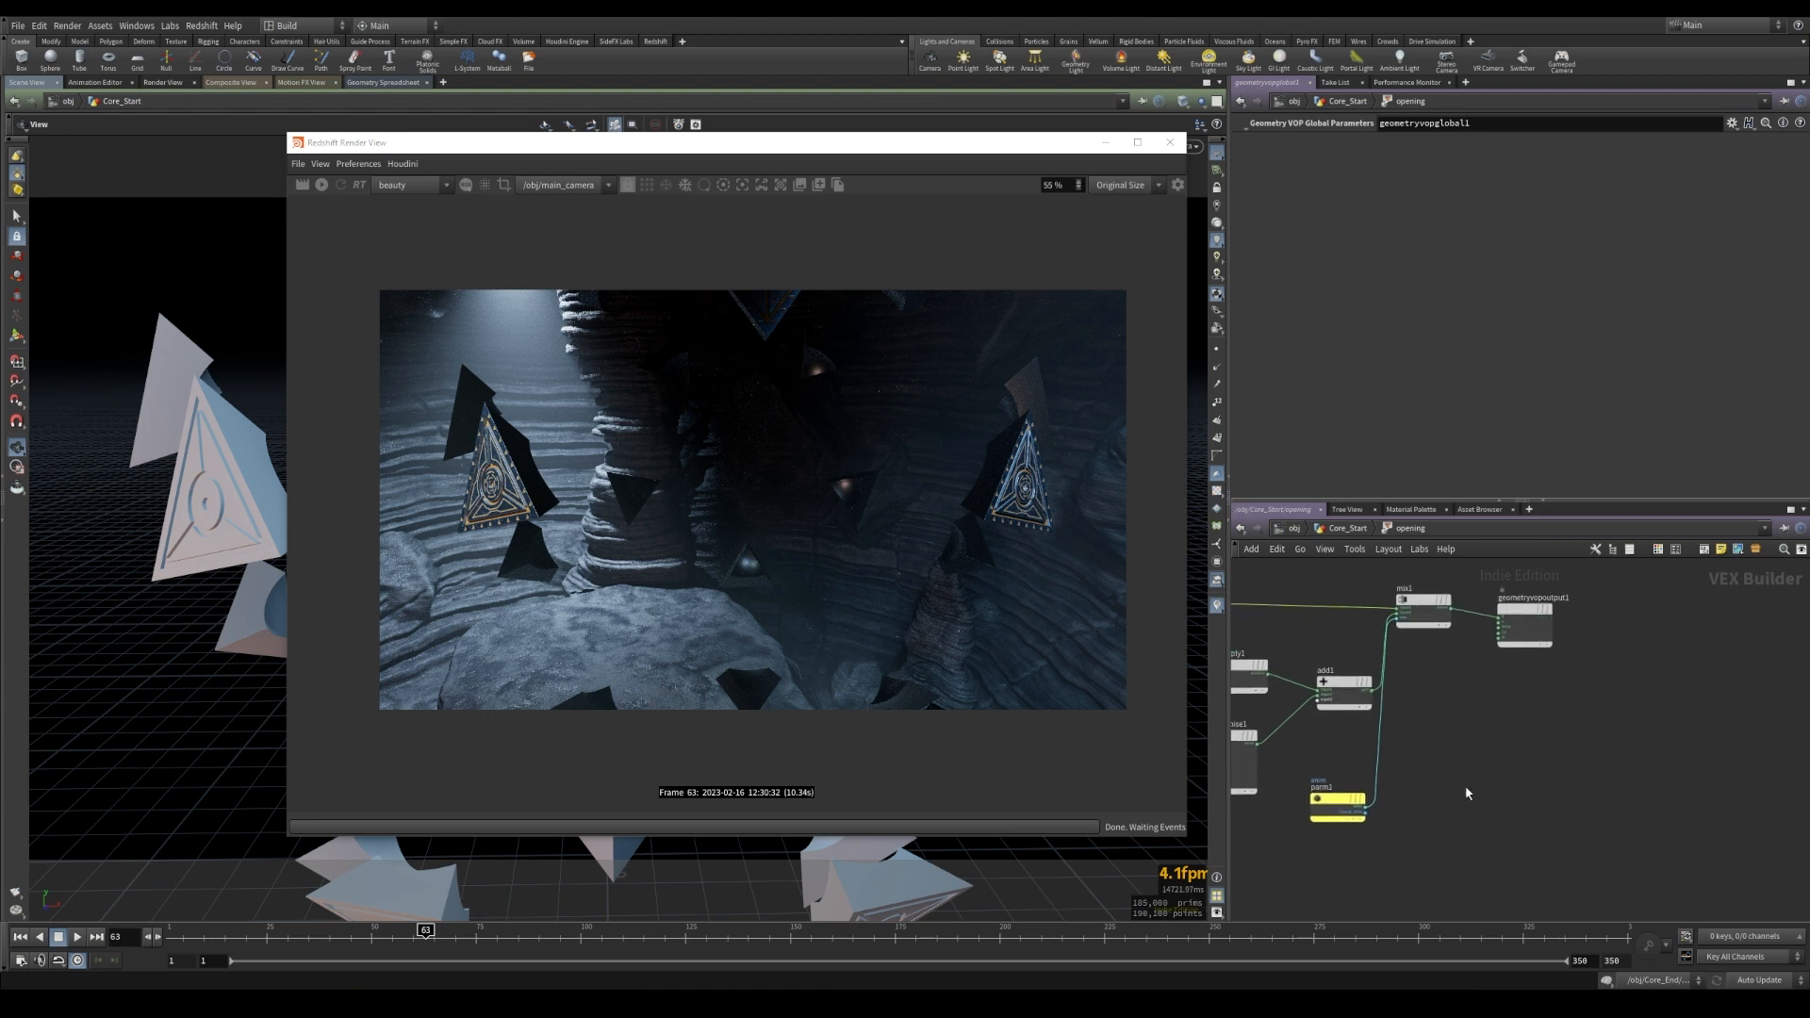
# - Add a Bind Export node, feed it from the anim parameter, and name the exported attribute emission
pyautogui.press('Tab')
pyautogui.write('bind')
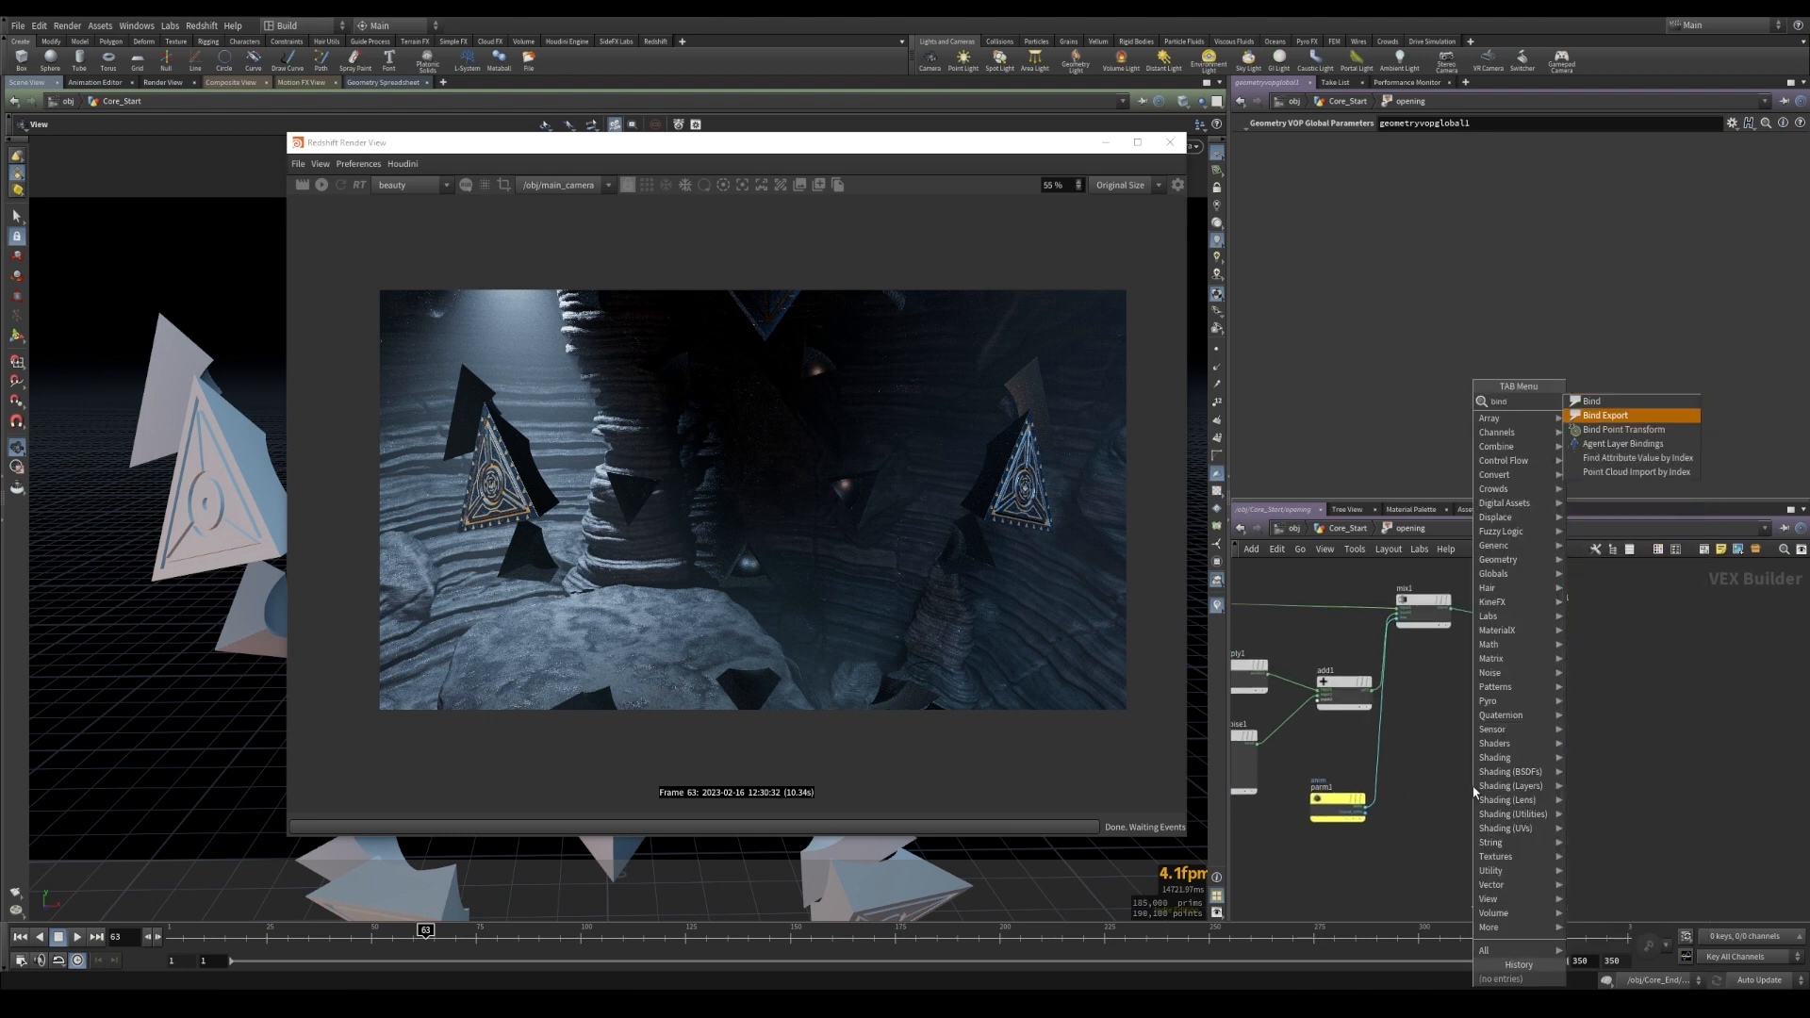
pyautogui.press('Return')
pyautogui.click(1473, 794)
pyautogui.scroll(2, 1386, 801)
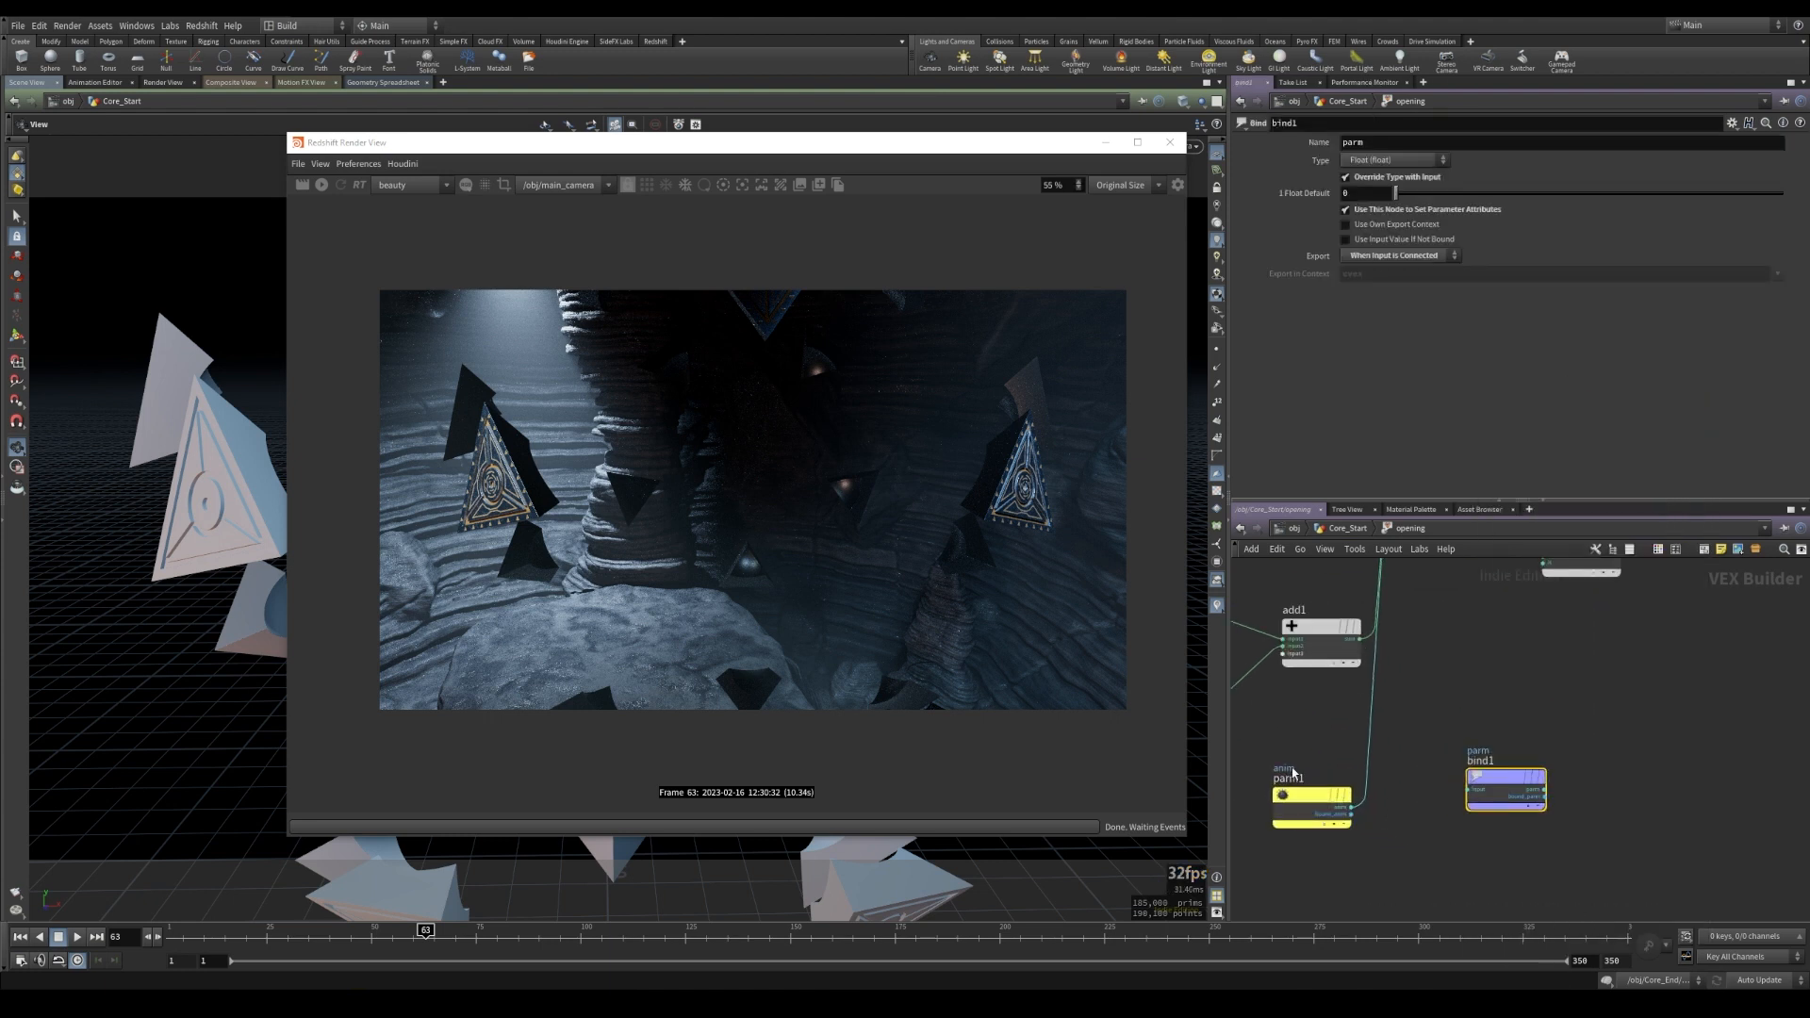
pyautogui.moveTo(1352, 807); pyautogui.dragTo(1477, 809)
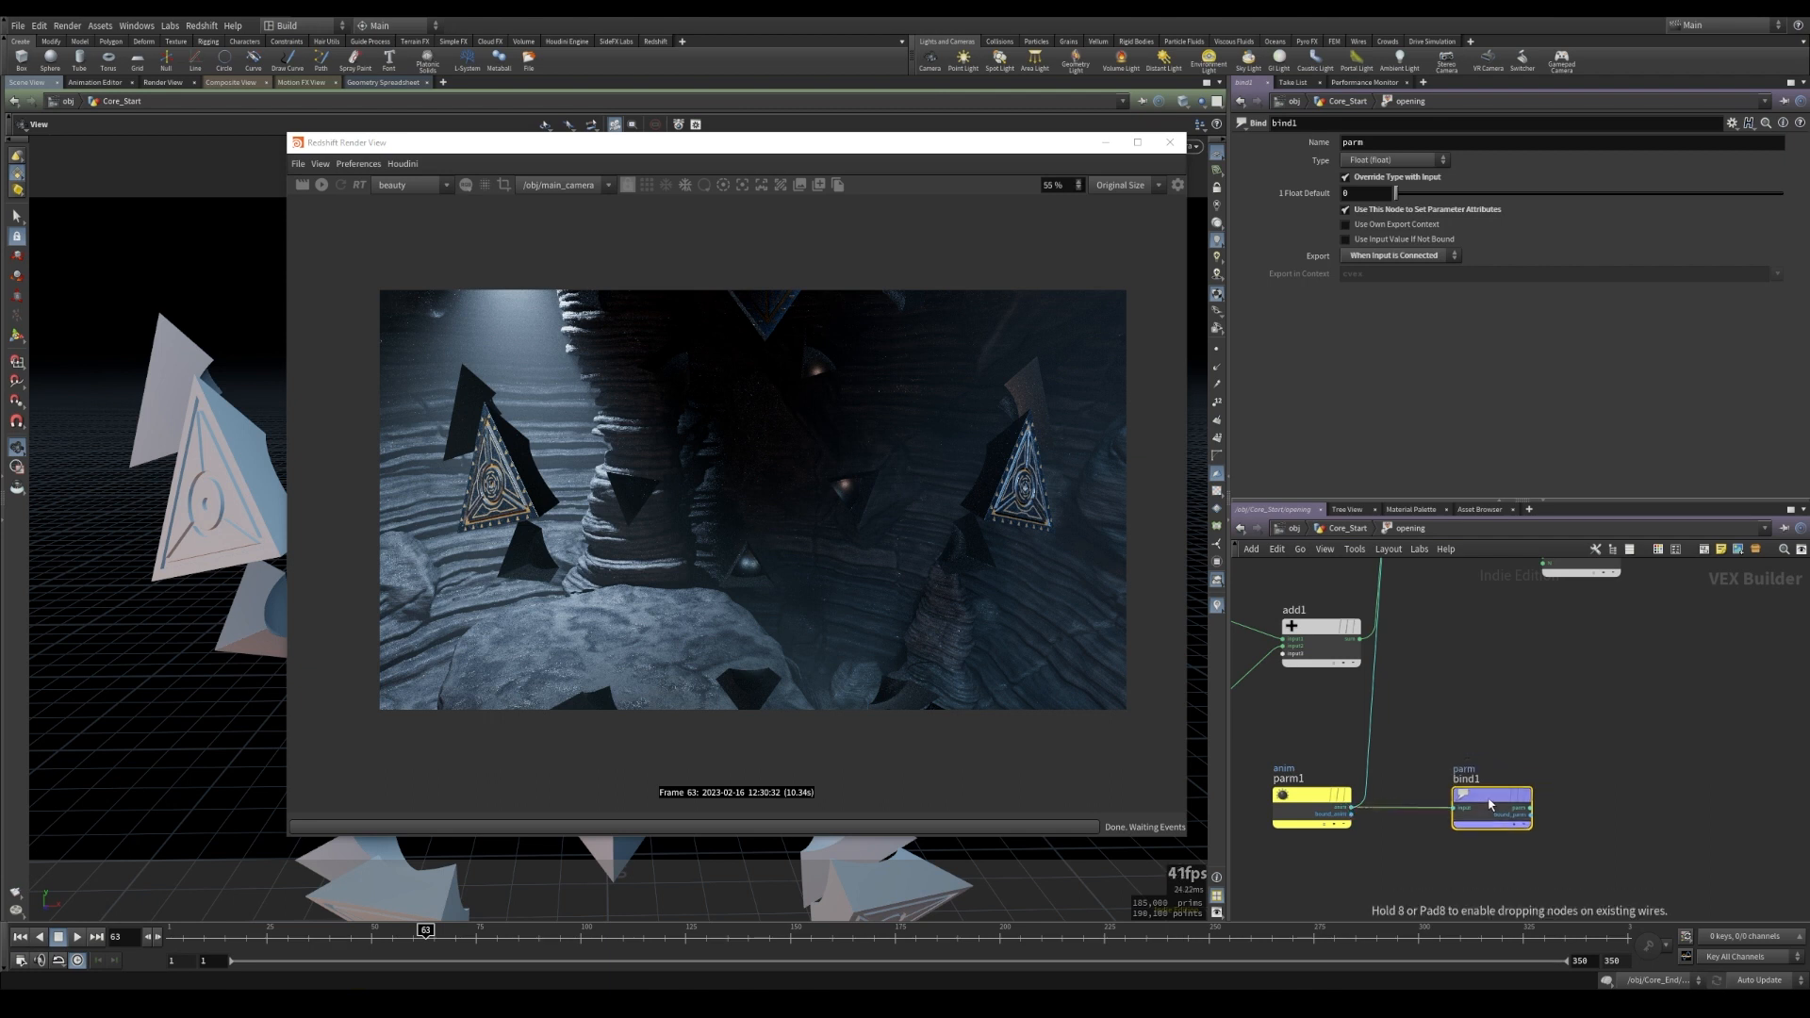
pyautogui.click(1424, 139)
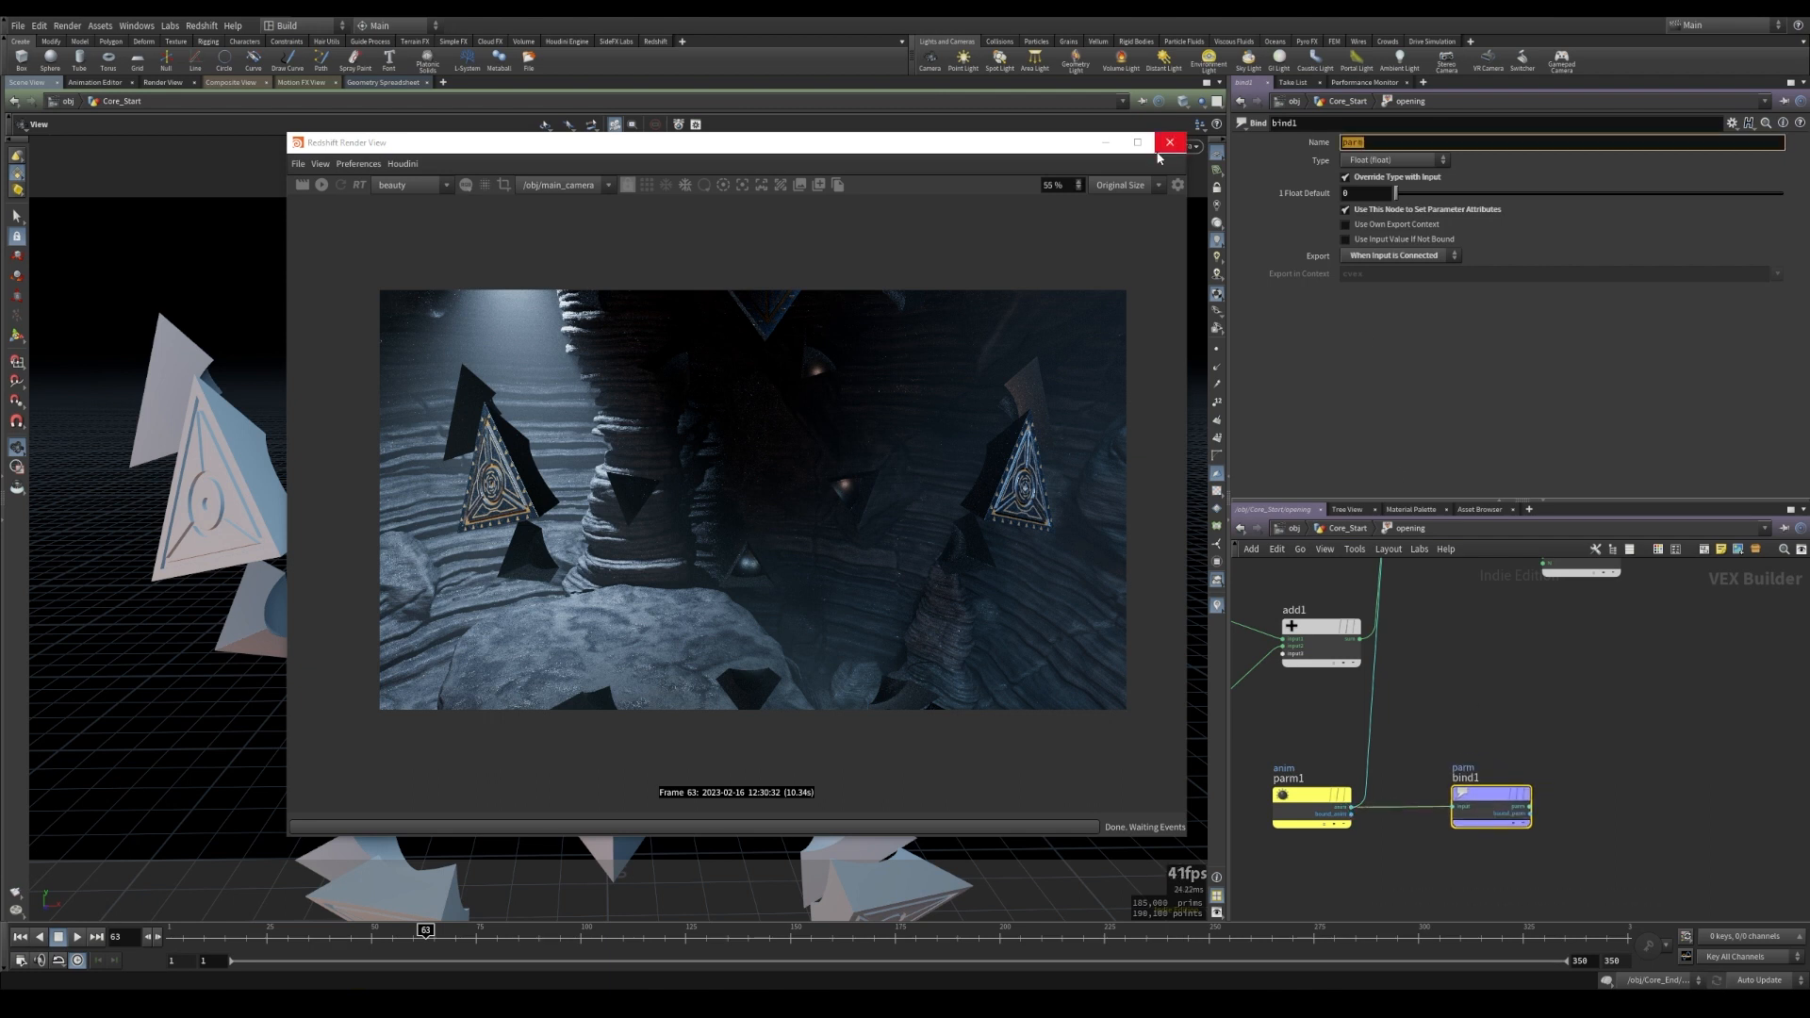
pyautogui.write('emission')
pyautogui.press('Return')
# - Return to Core_Start and examine the opening node's emission values in the geometry spreadsheet while scrubbing the timeline back to frame 41
pyautogui.click(1342, 531)
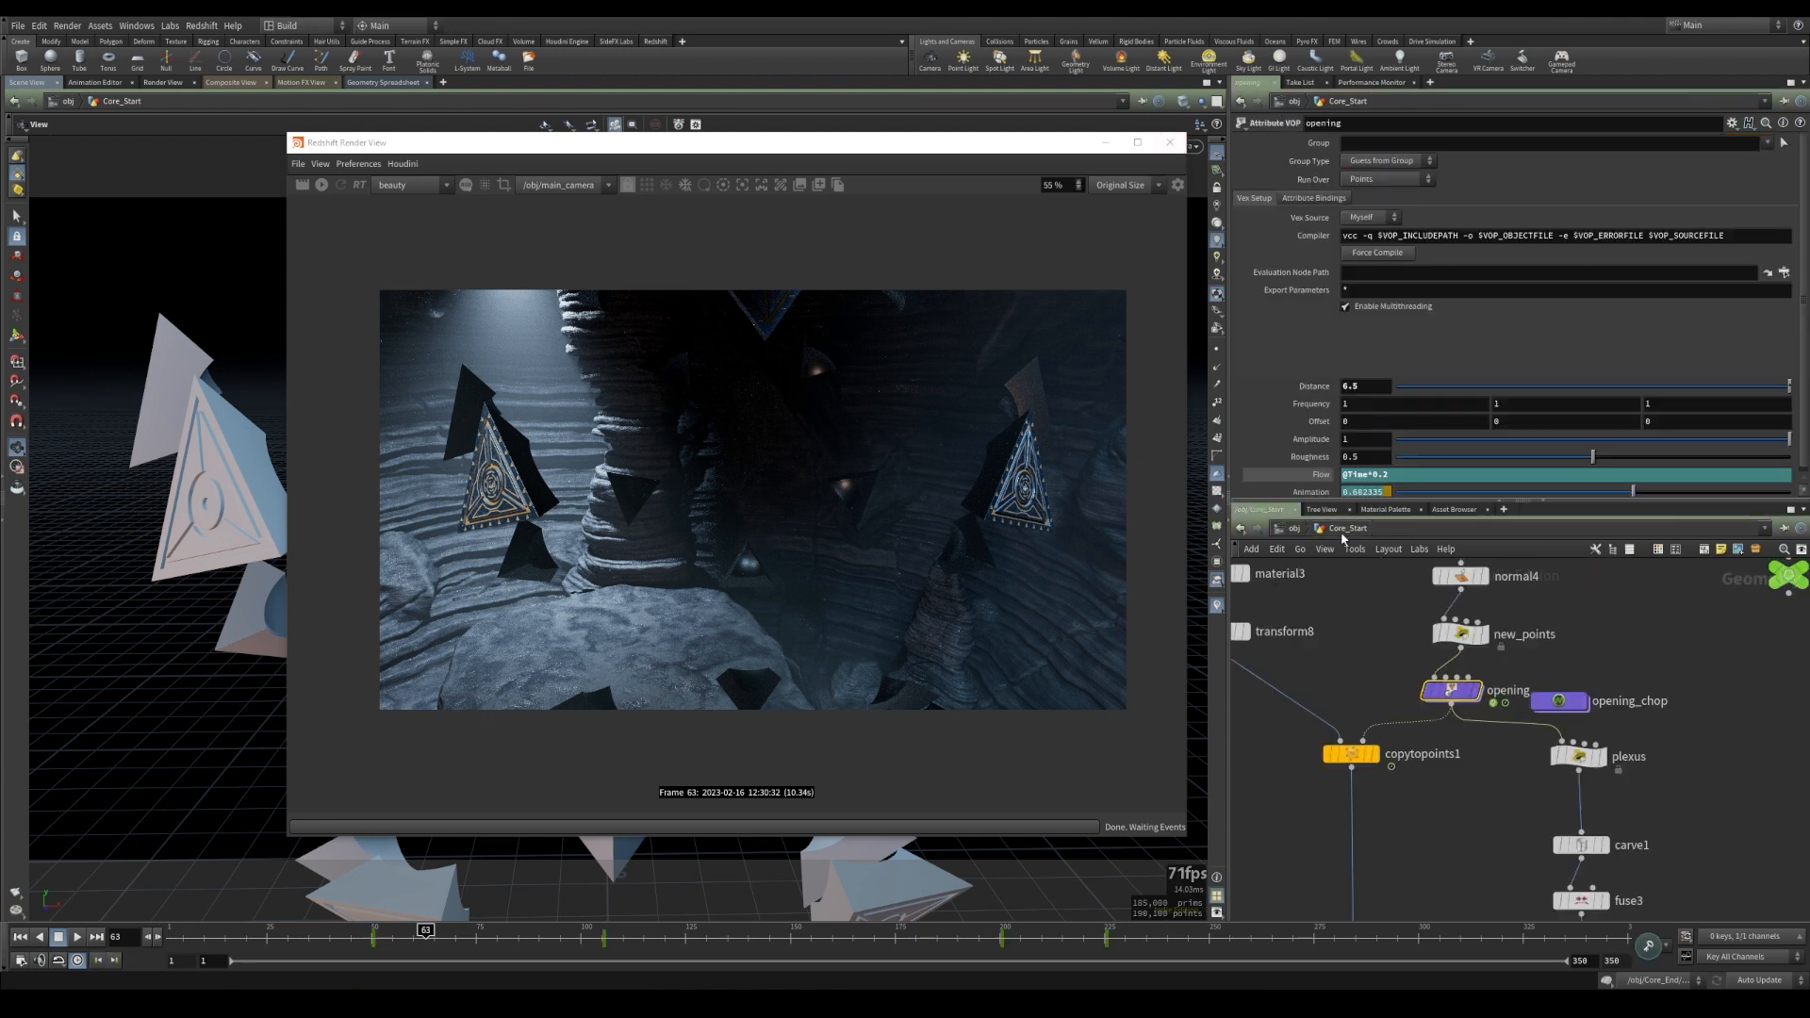
pyautogui.click(1106, 142)
pyautogui.click(385, 83)
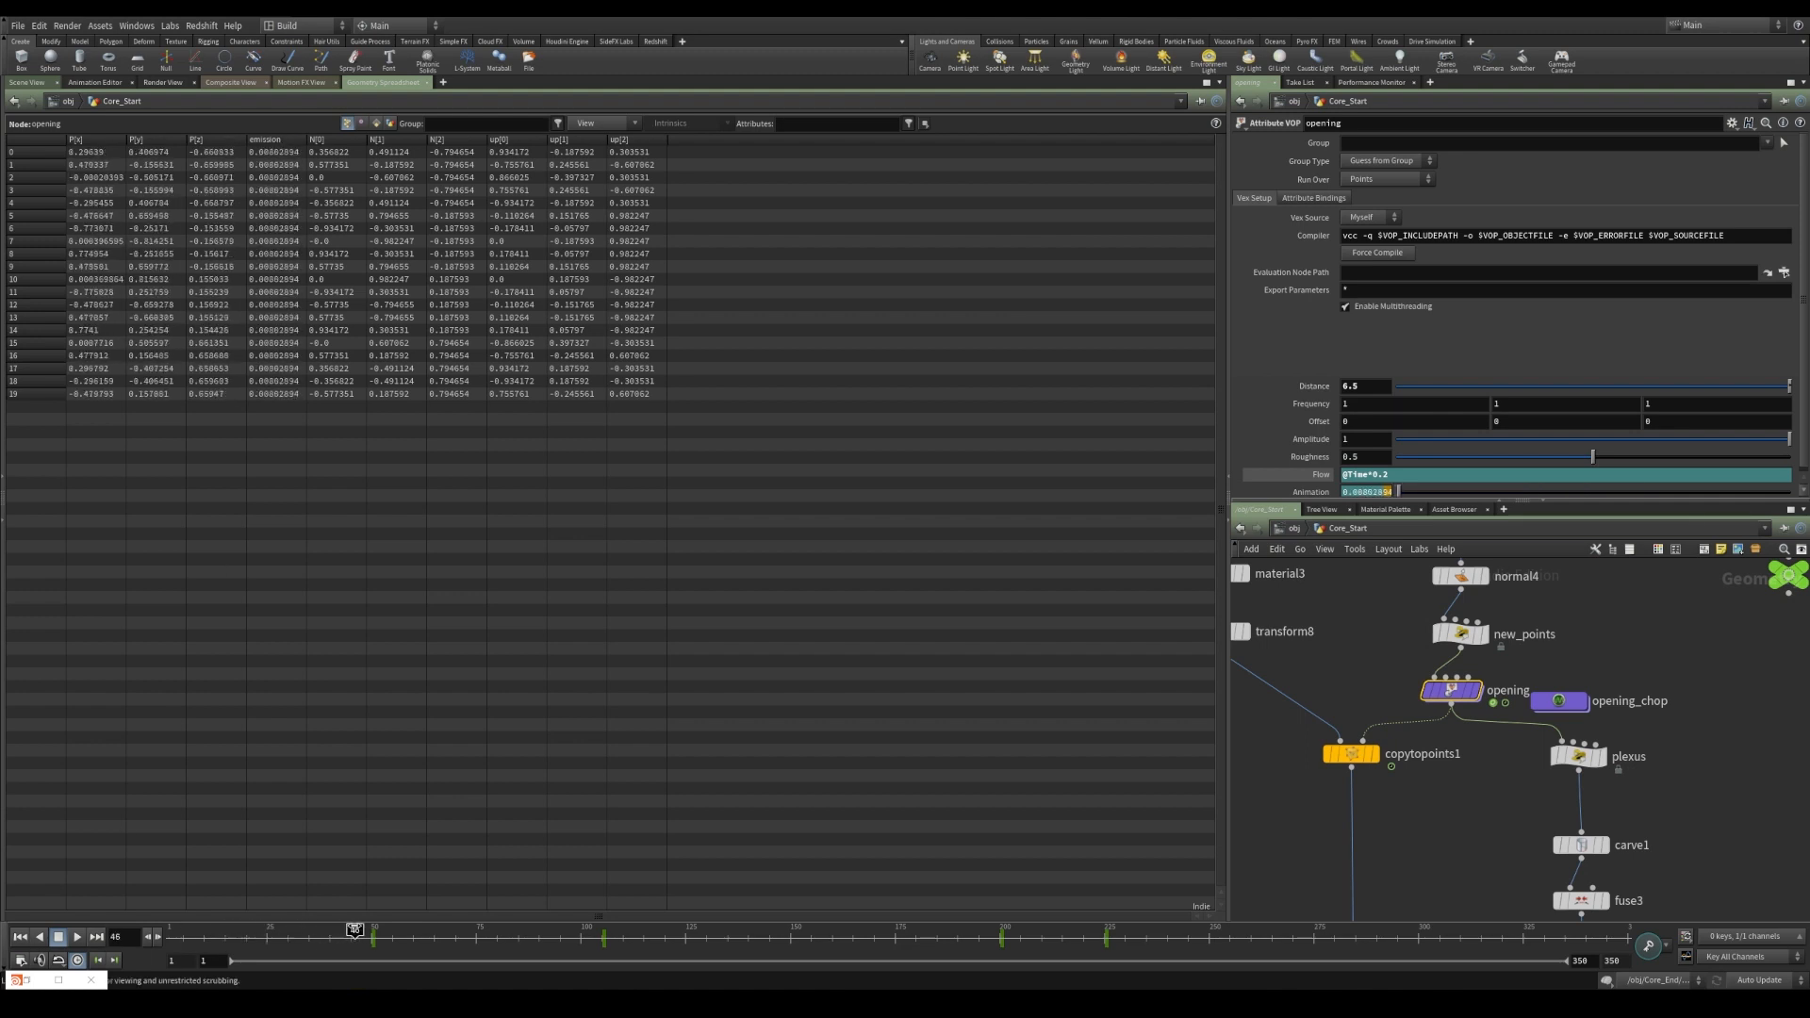
pyautogui.click(420, 931)
pyautogui.moveTo(421, 932); pyautogui.dragTo(334, 931)
pyautogui.click(25, 84)
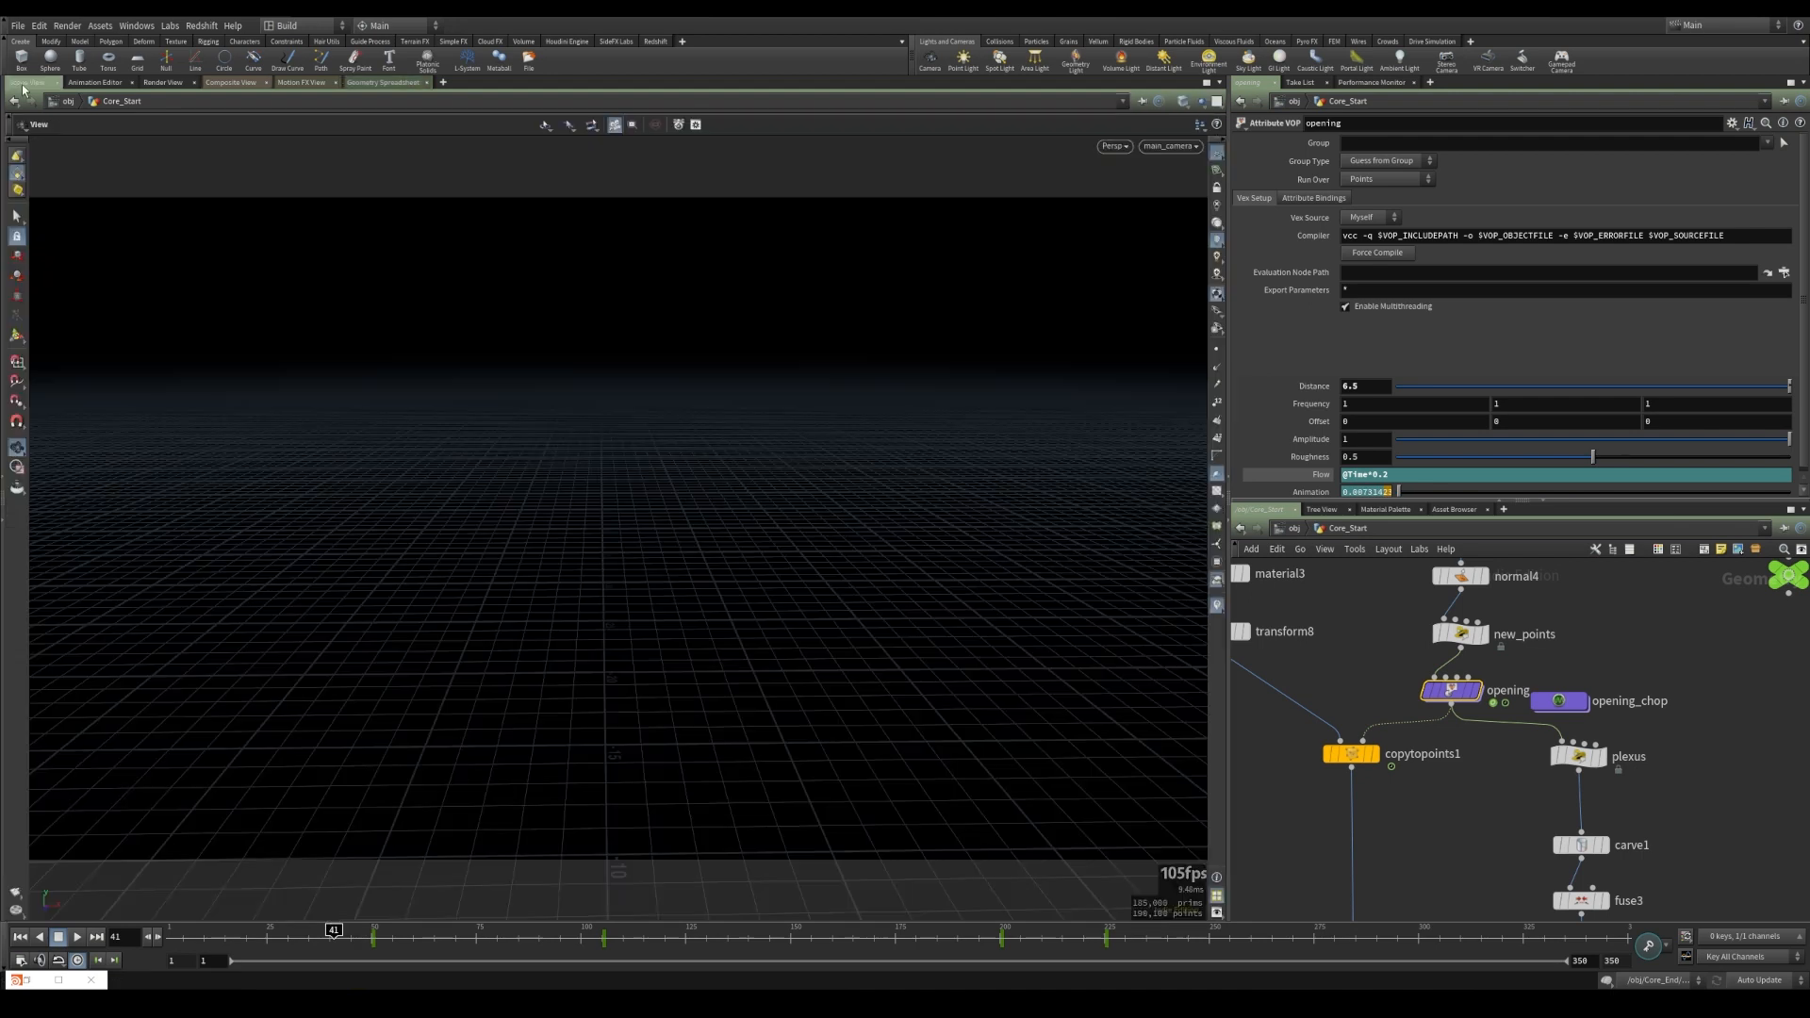
# - Bring back the render view and open the Core_Emission material's shader network
pyautogui.click(19, 981)
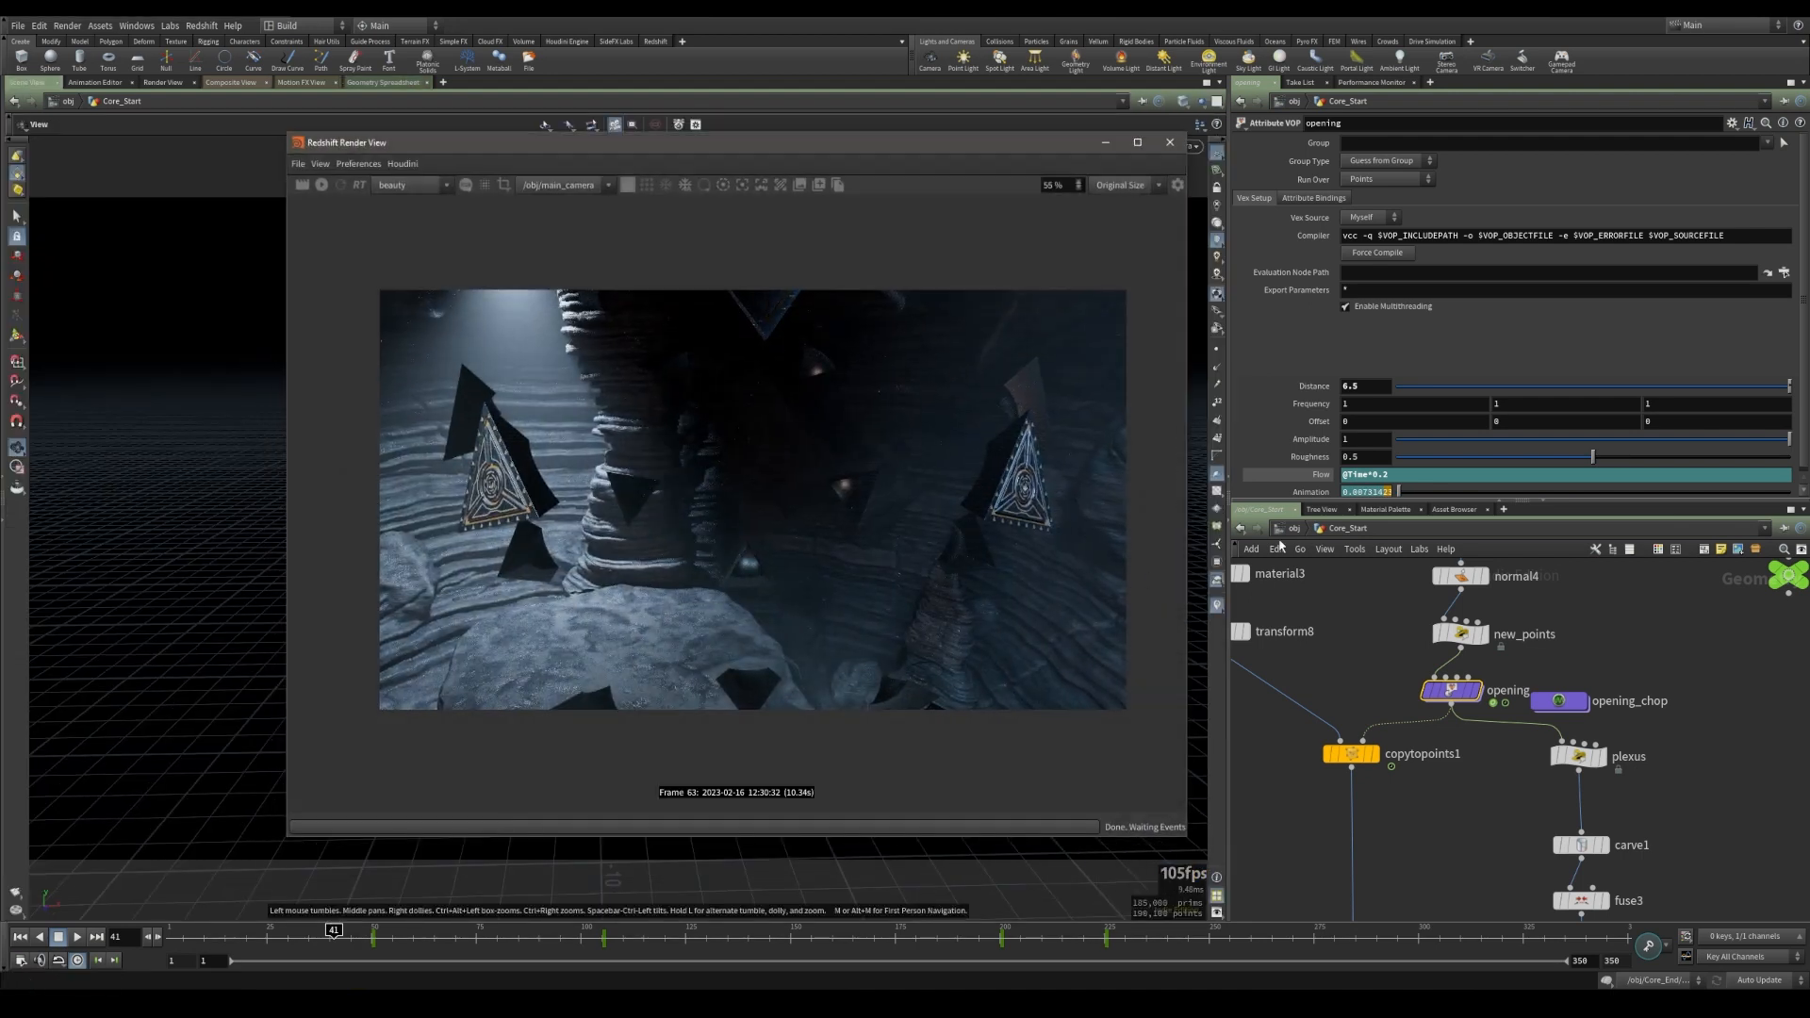
pyautogui.click(1294, 529)
pyautogui.click(1293, 530)
pyautogui.click(1313, 577)
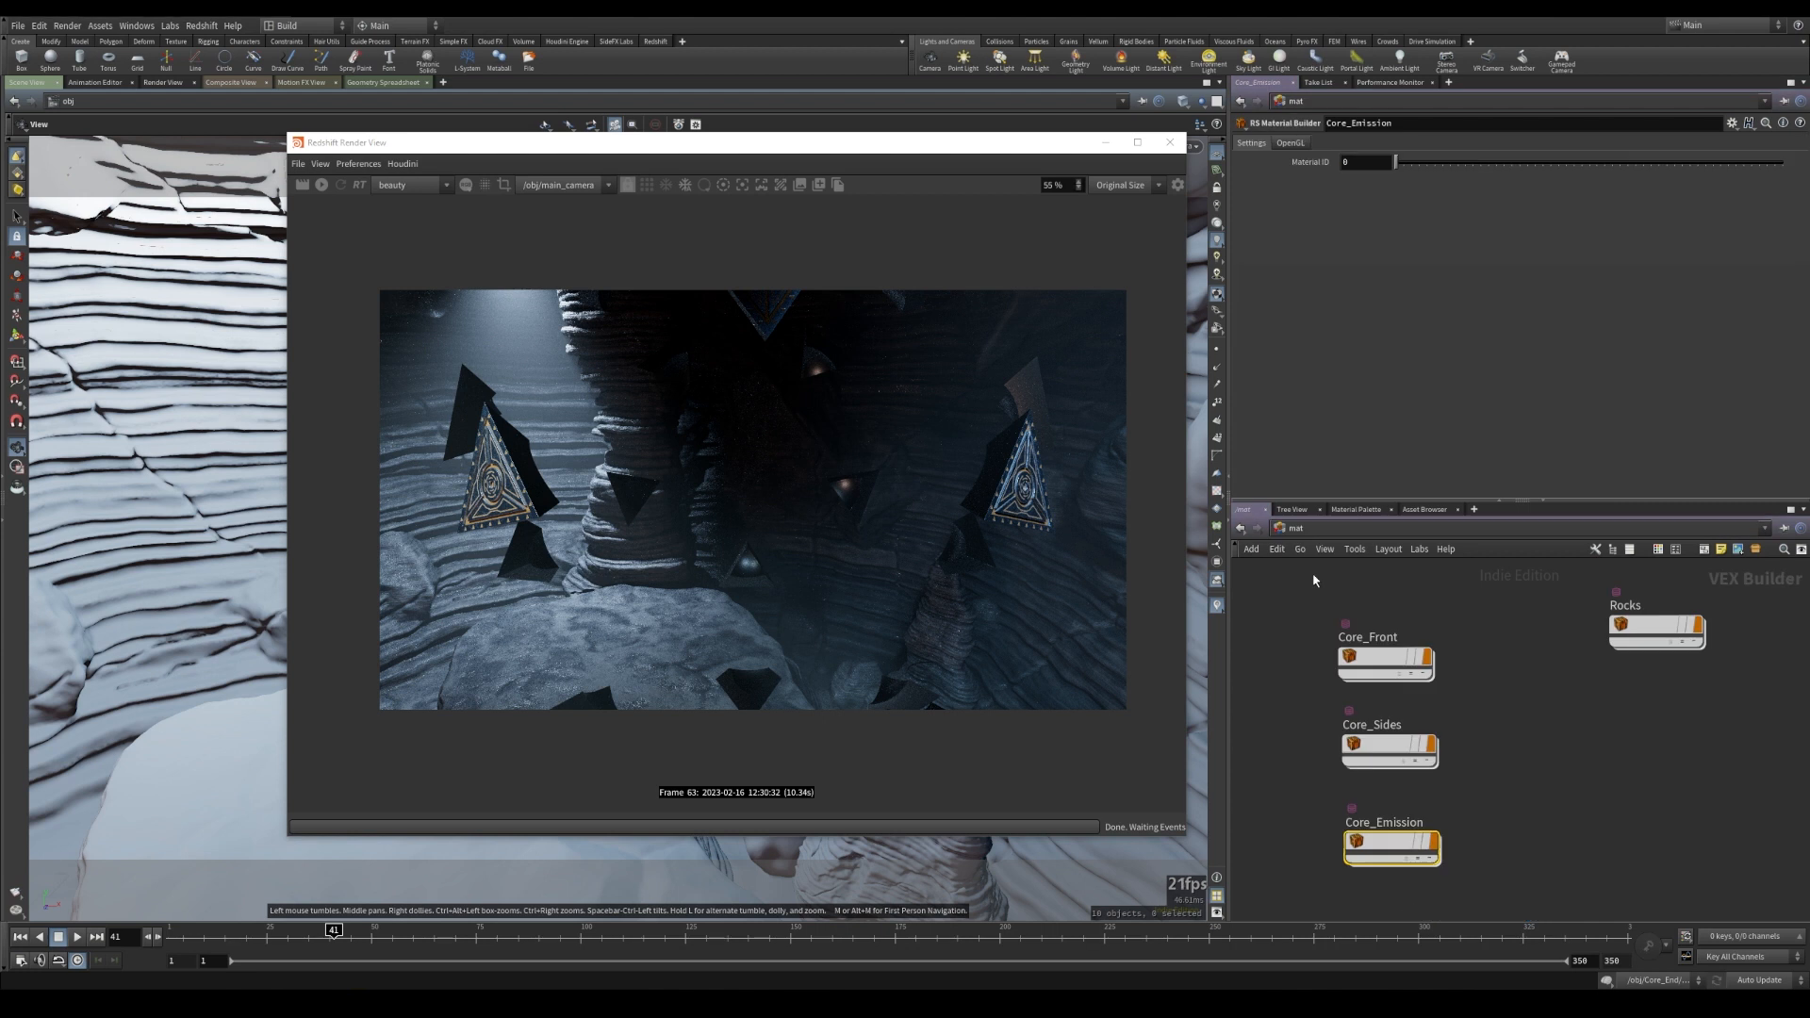
pyautogui.doubleClick(1387, 842)
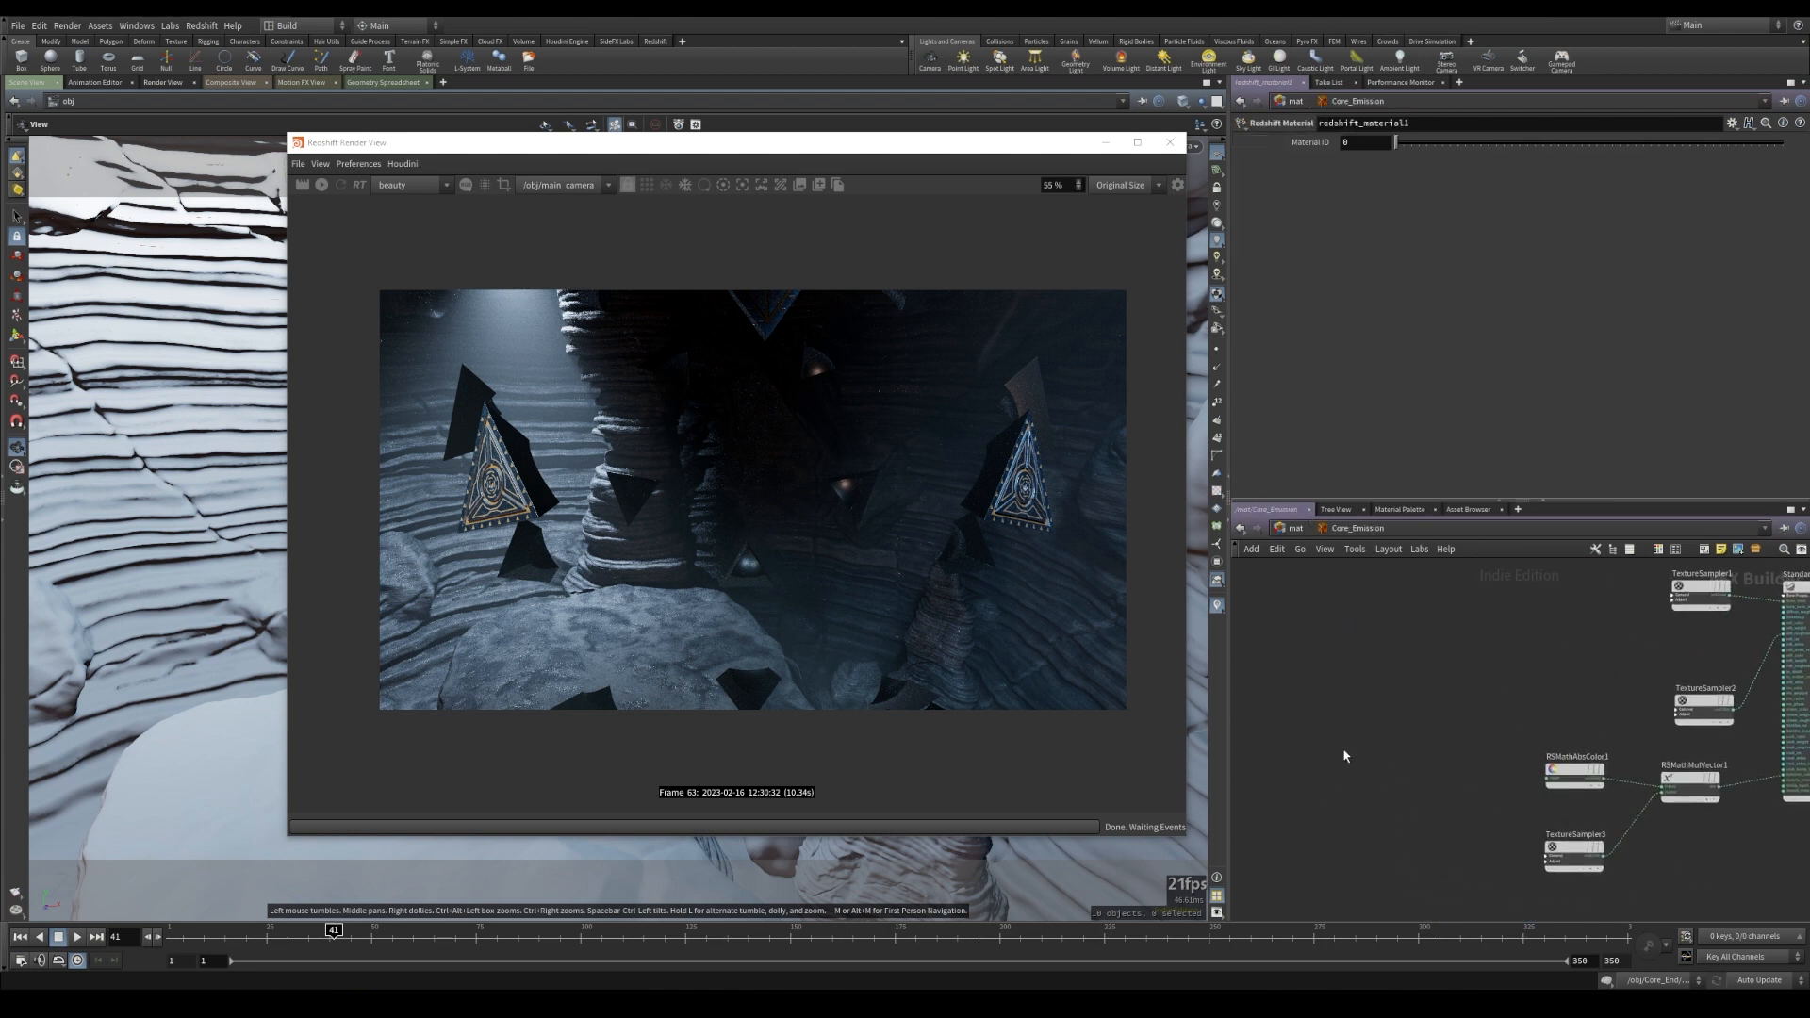
# - Add an RS Point Attribute node to the Core_Emission network and set its attribute name to emission
pyautogui.press('Tab')
pyautogui.write('point')
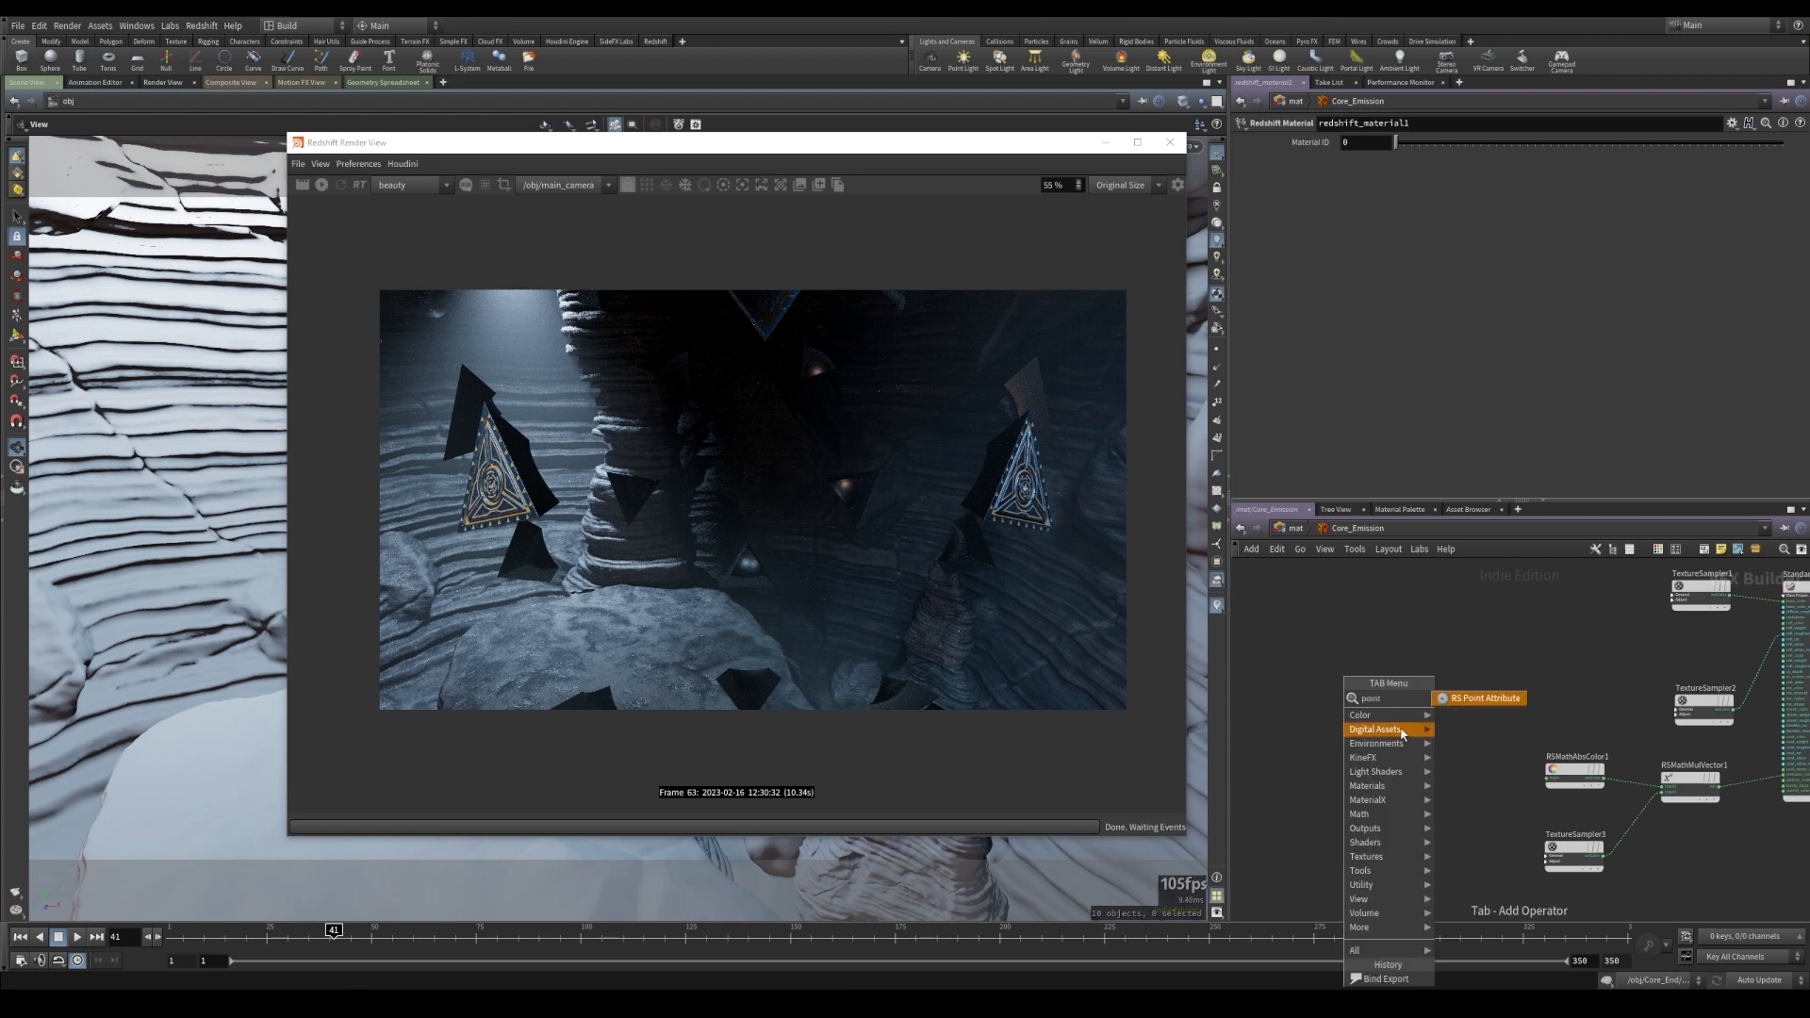
pyautogui.click(1472, 701)
pyautogui.click(1346, 742)
pyautogui.scroll(2, 1346, 742)
pyautogui.click(1358, 142)
pyautogui.write('emission')
pyautogui.press('Return')
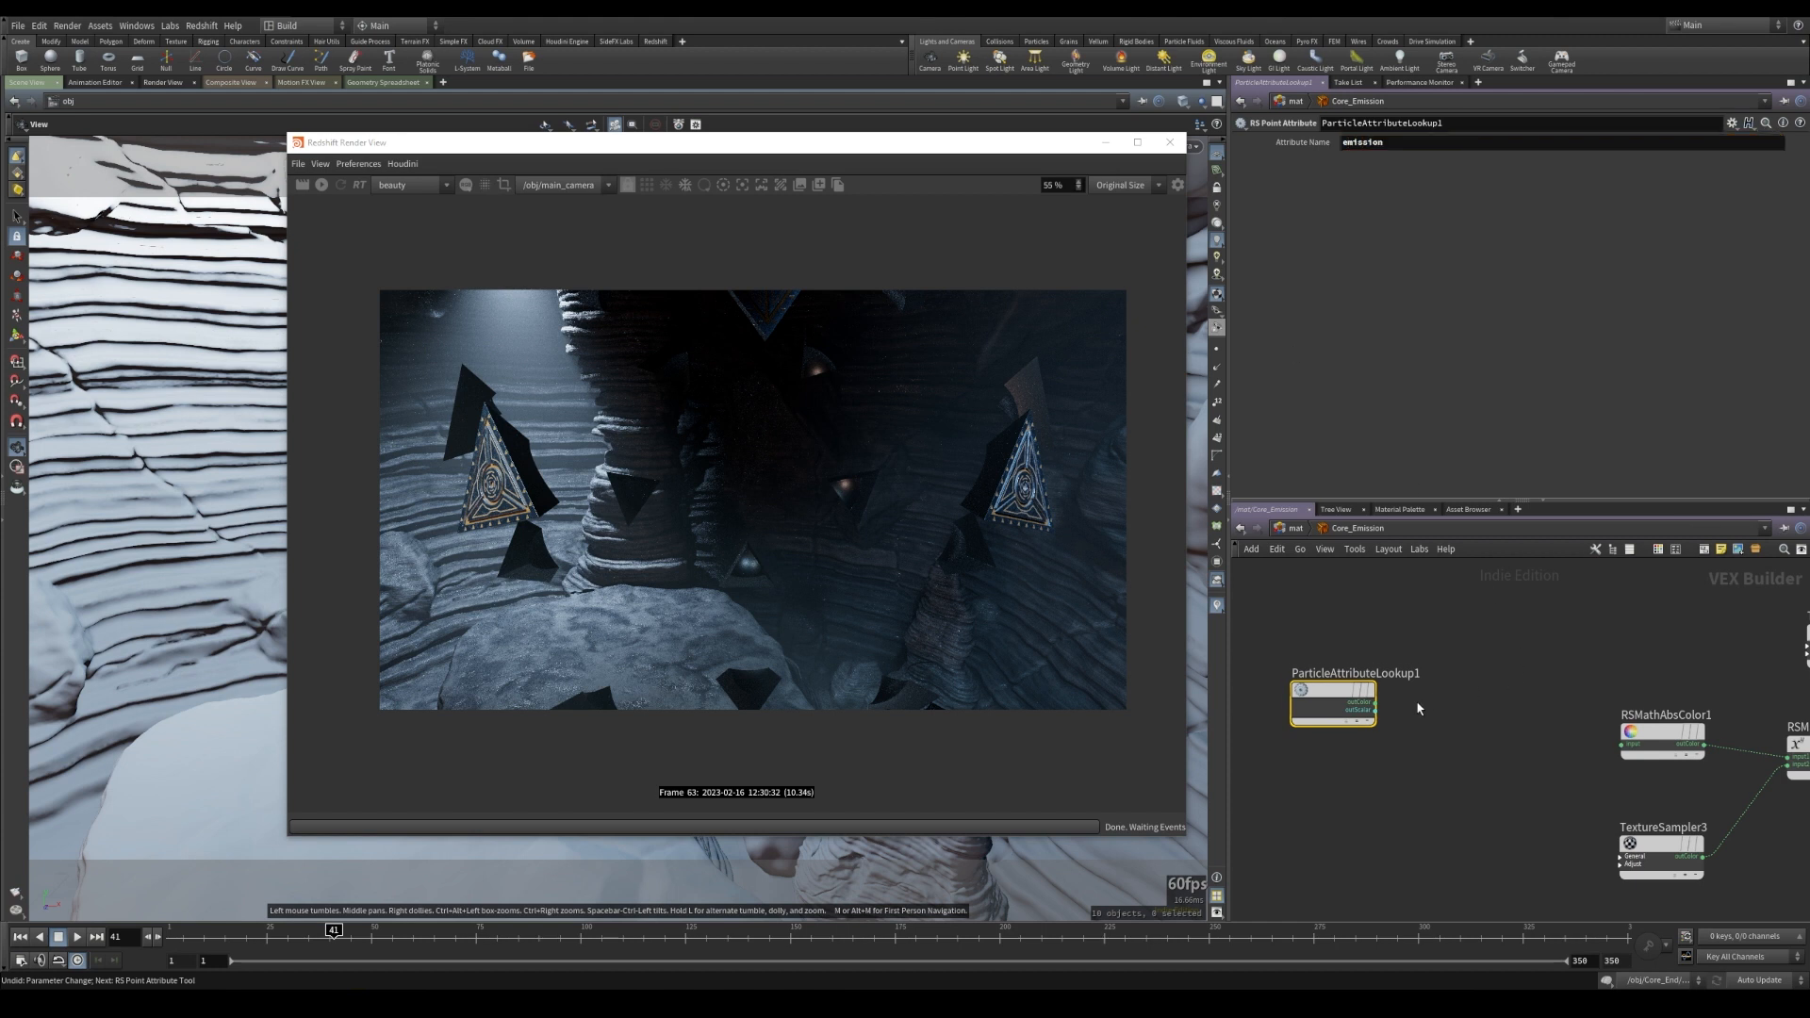
# - Add an RS Ramp node and connect the emission point attribute to its alternate input
pyautogui.press('Tab')
pyautogui.write('ram')
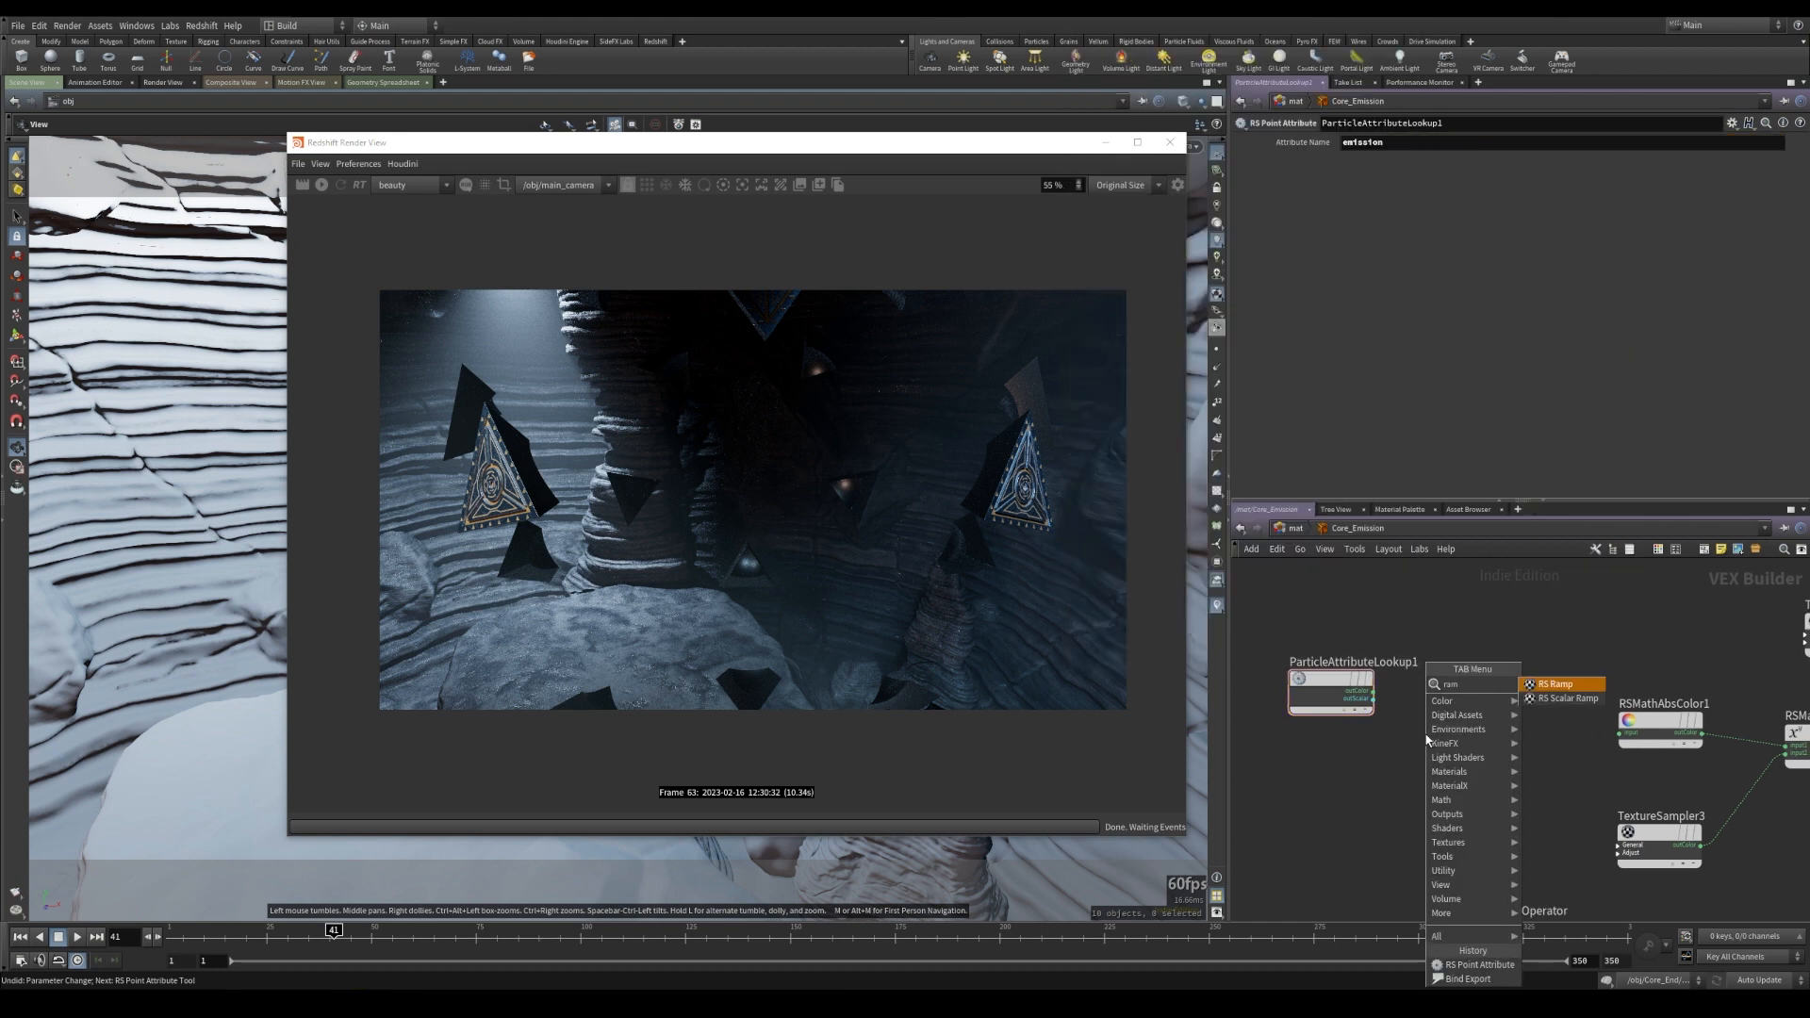
pyautogui.press('Return')
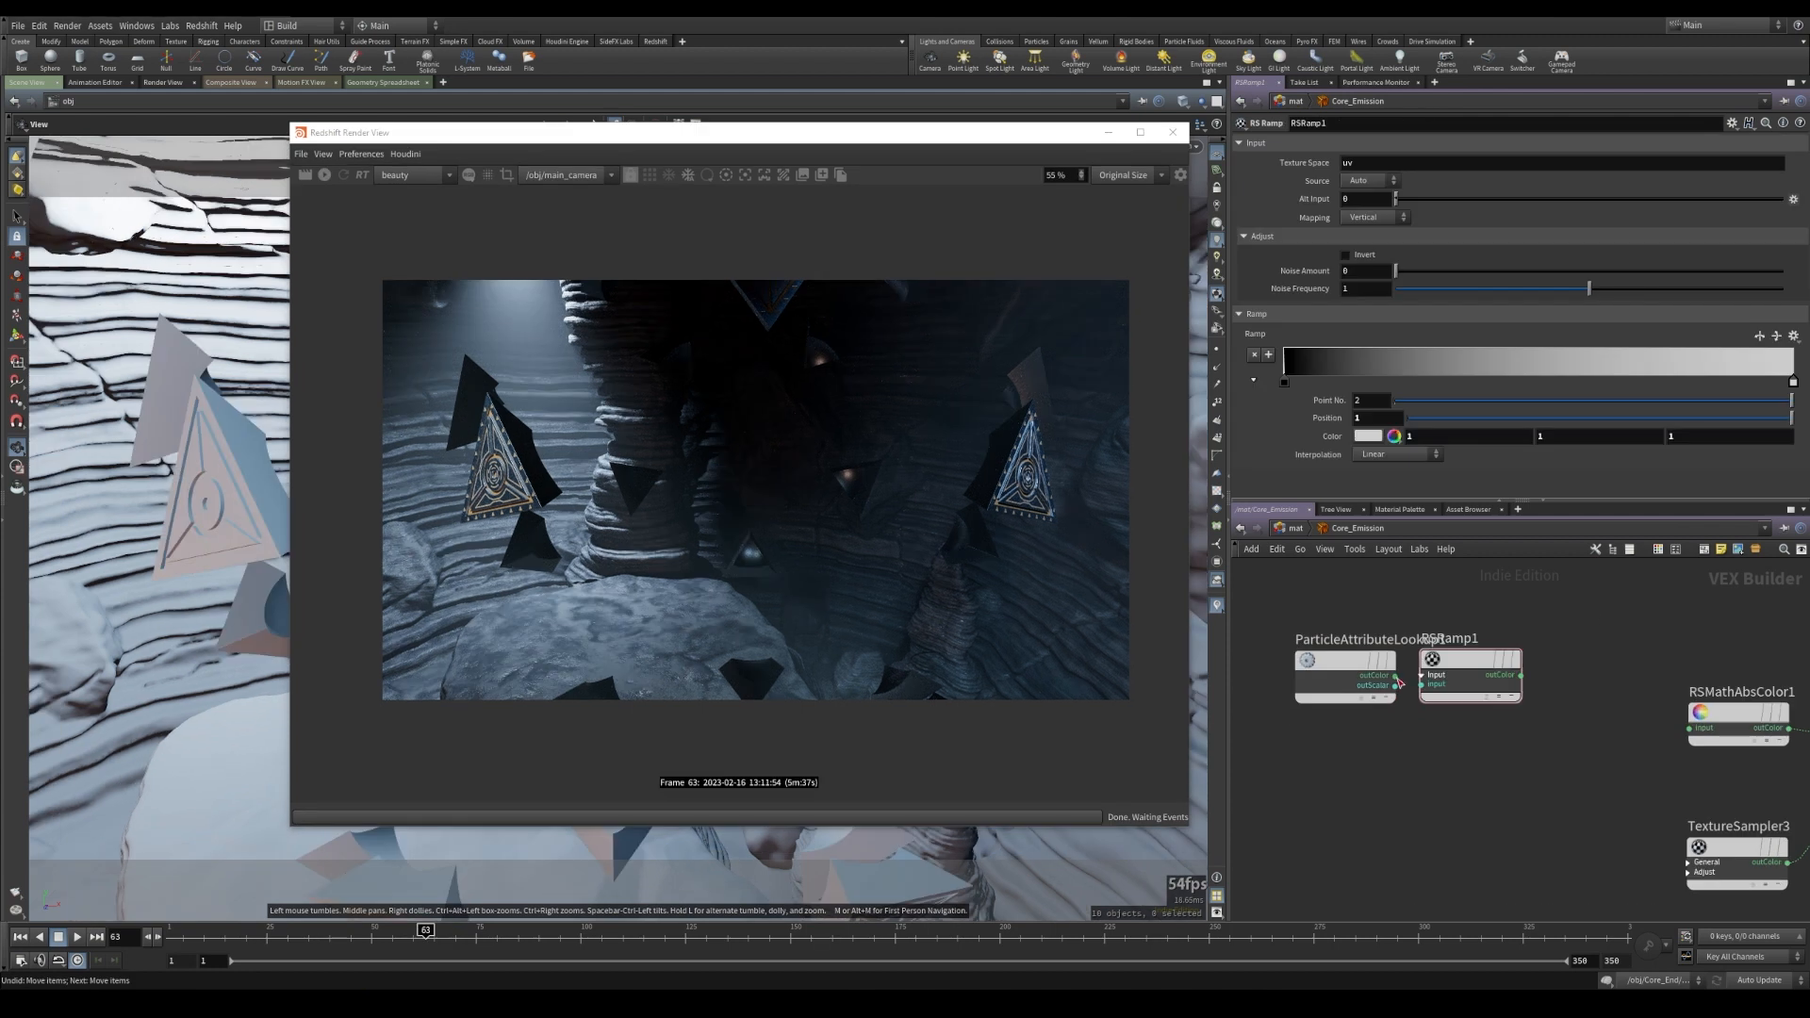
pyautogui.moveTo(1396, 685); pyautogui.dragTo(1337, 674)
pyautogui.click(1471, 660)
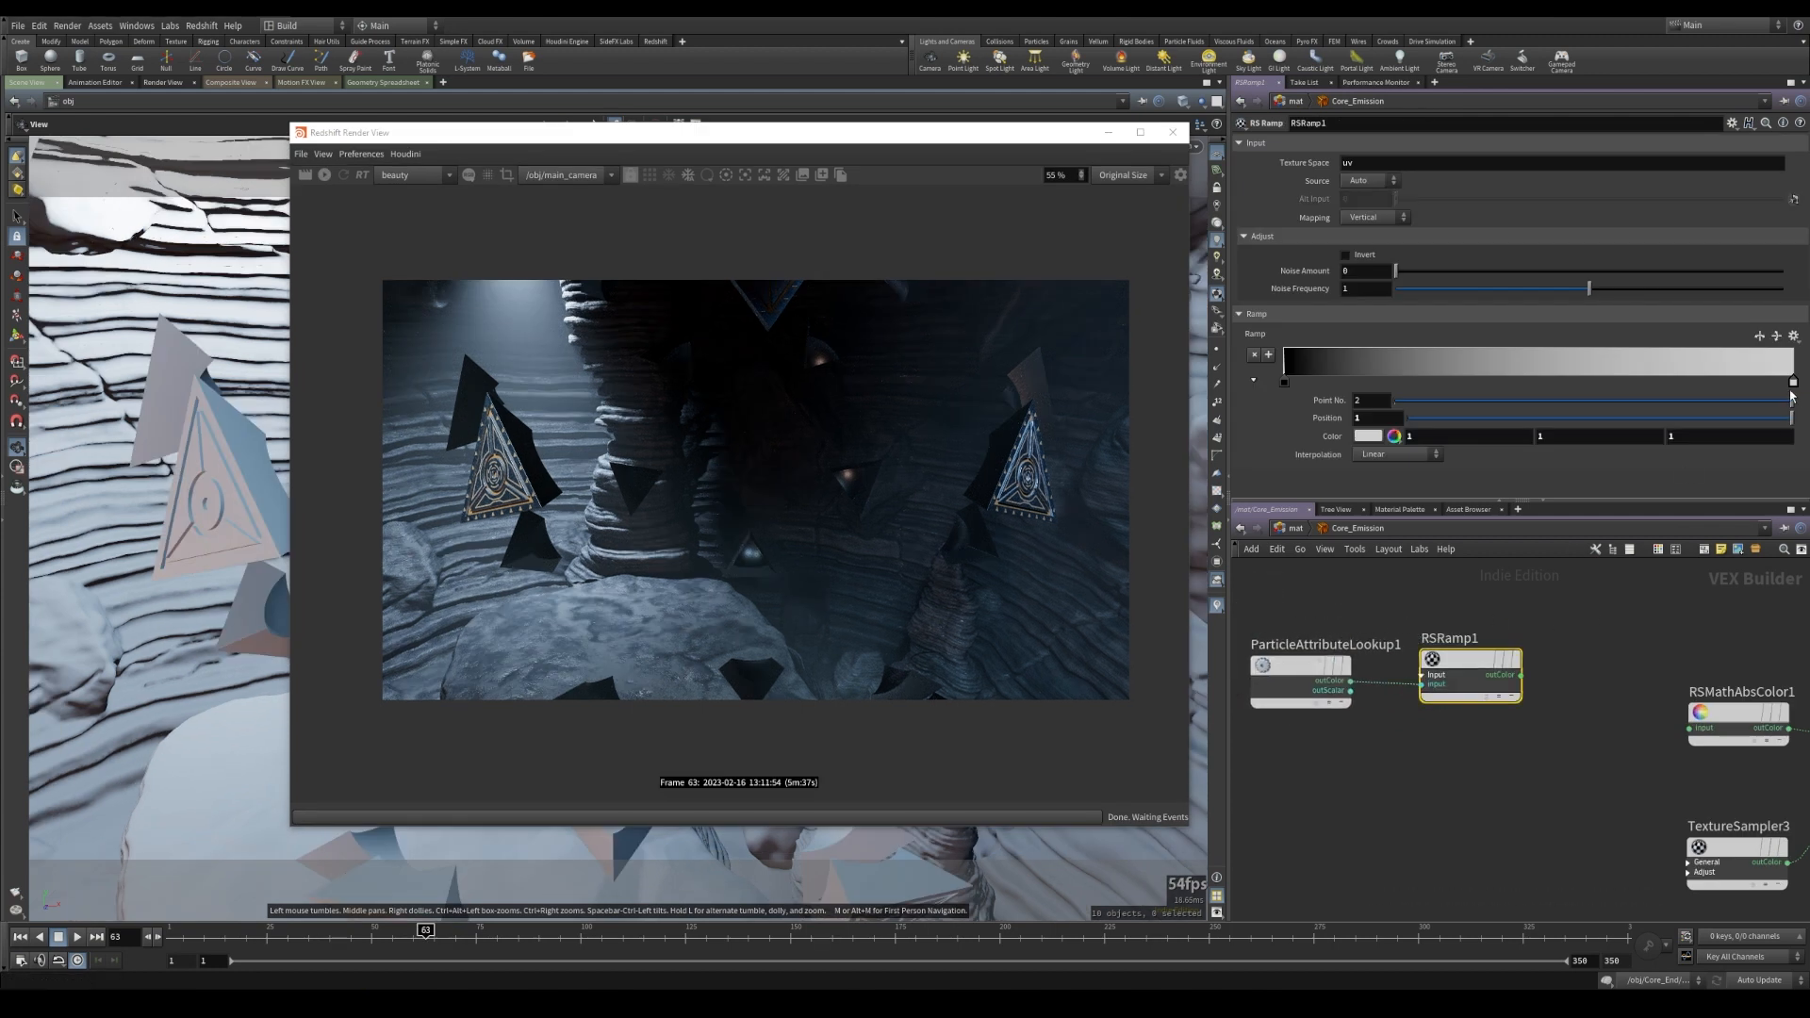
# - Set the ramp's end point at position 1 to an orange color of 1, 0.431341, 0.105882
pyautogui.doubleClick(1794, 382)
pyautogui.moveTo(1476, 308); pyautogui.dragTo(1501, 440)
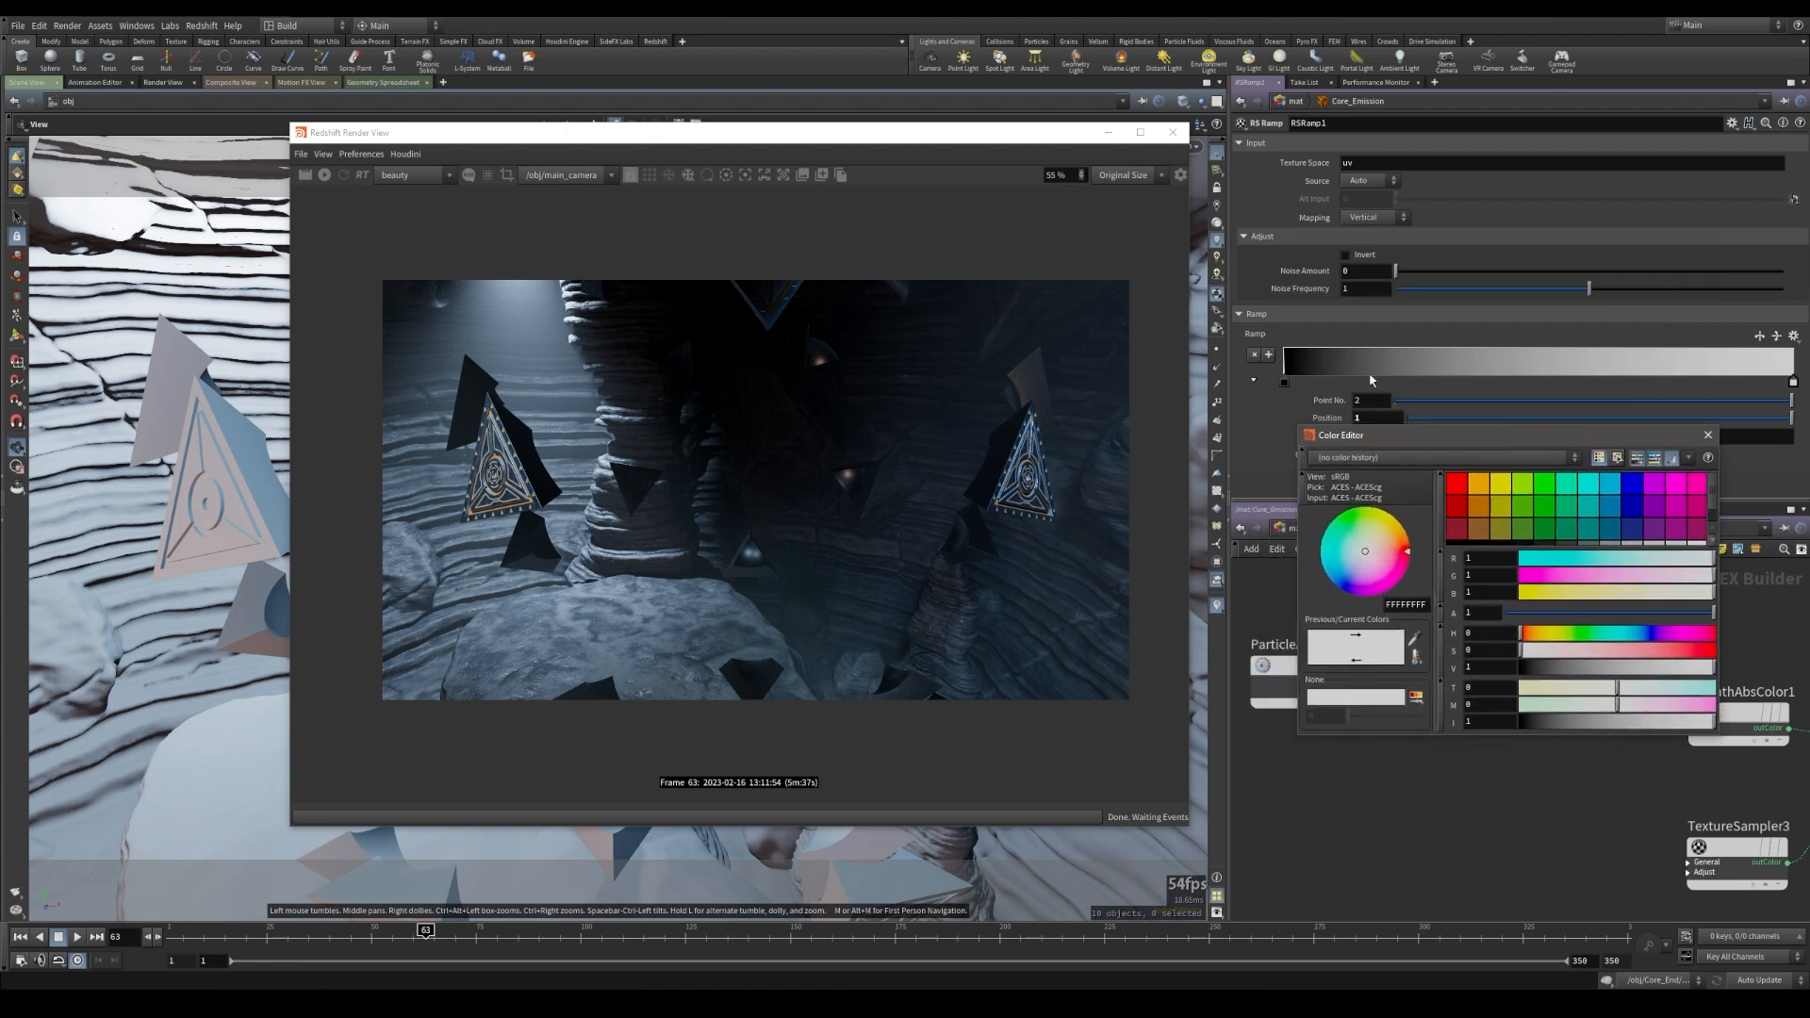
pyautogui.click(1478, 482)
pyautogui.click(1537, 640)
pyautogui.moveTo(1537, 639); pyautogui.dragTo(1530, 640)
pyautogui.moveTo(1716, 658); pyautogui.dragTo(1694, 653)
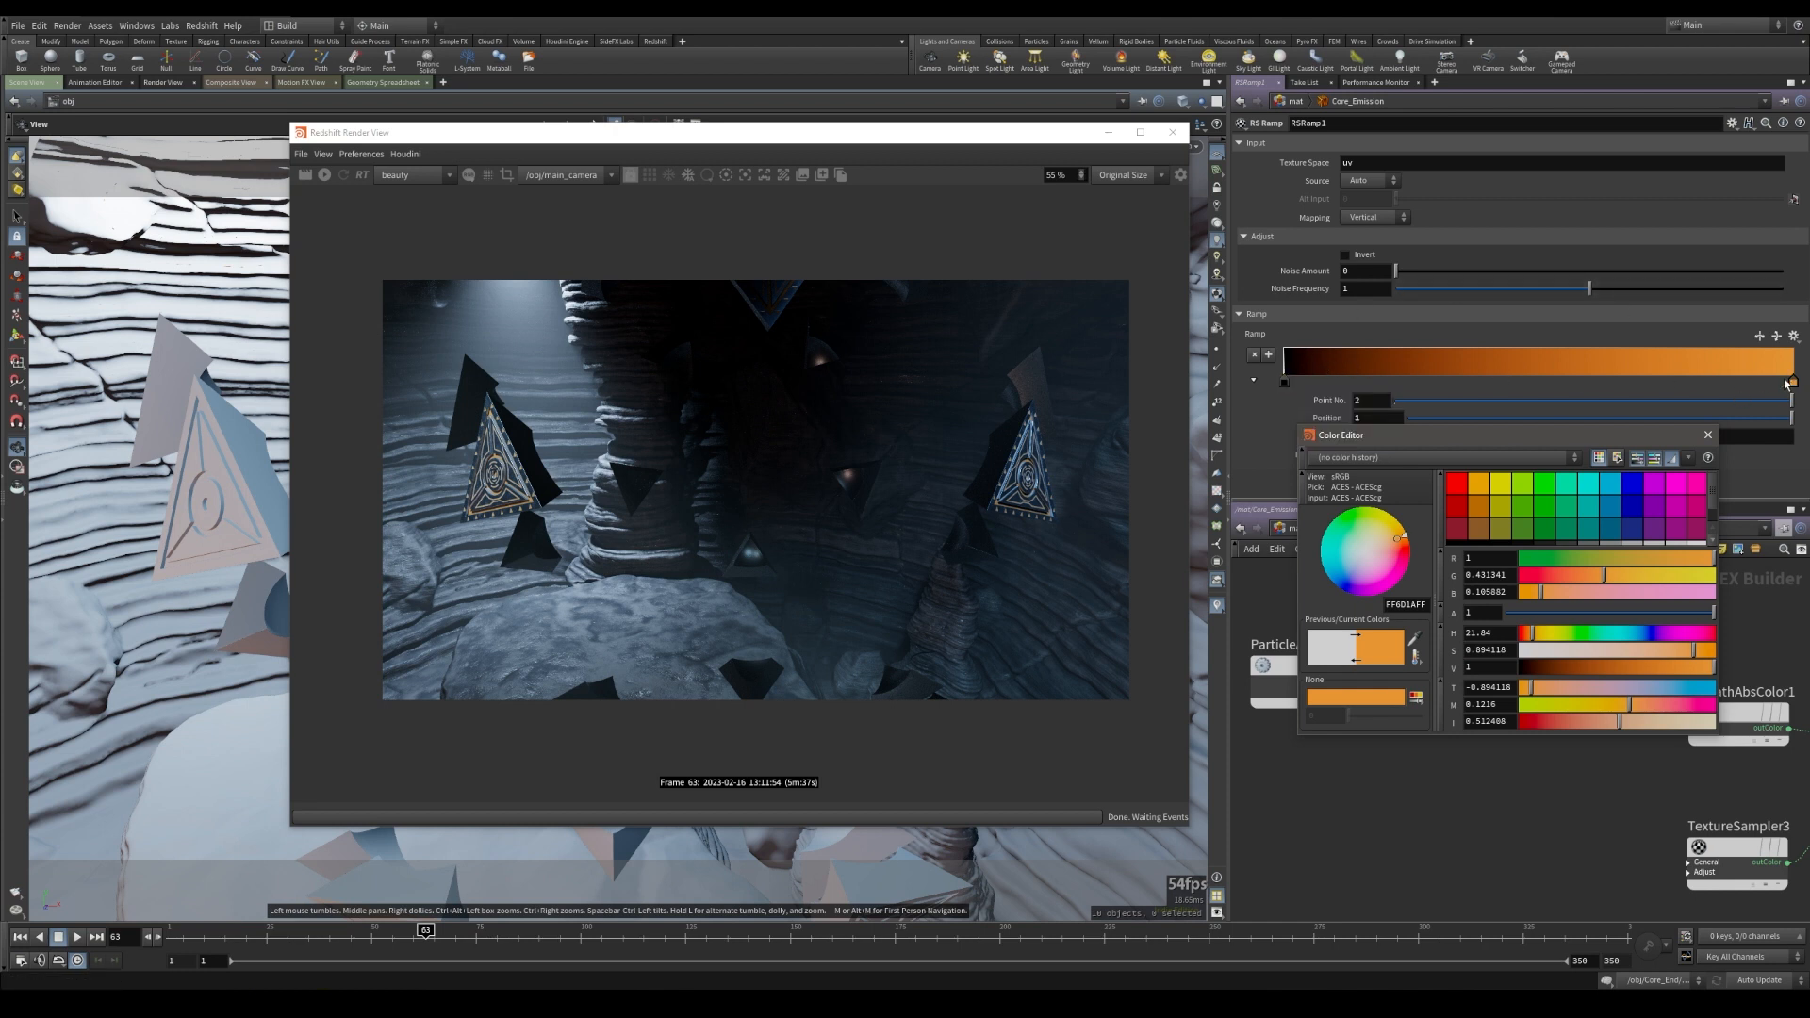
pyautogui.click(1708, 434)
pyautogui.moveTo(1561, 784); pyautogui.dragTo(1395, 734, button='middle')
pyautogui.scroll(-2, 1358, 741)
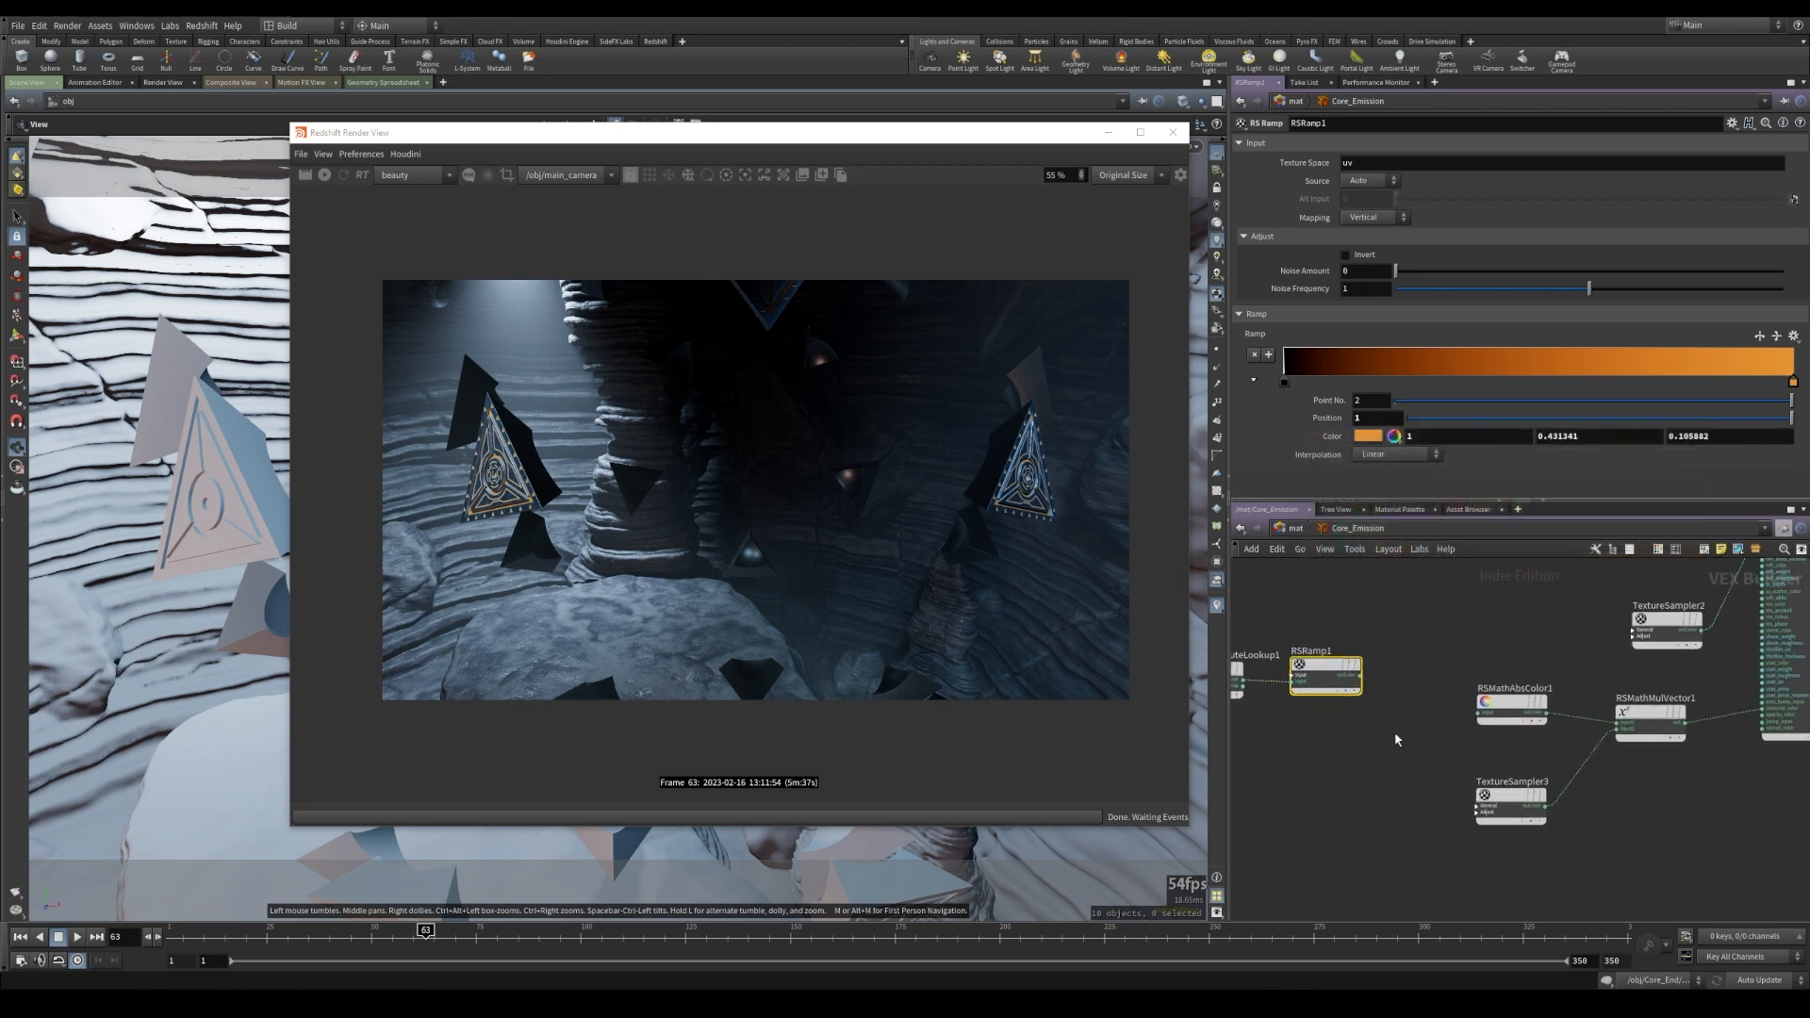
# - Delete the RSMathAbsColor1 and RSMathMulVector1 nodes and place an RS Color Composite node between the emission texture and the material
pyautogui.moveTo(1449, 702); pyautogui.dragTo(1688, 754)
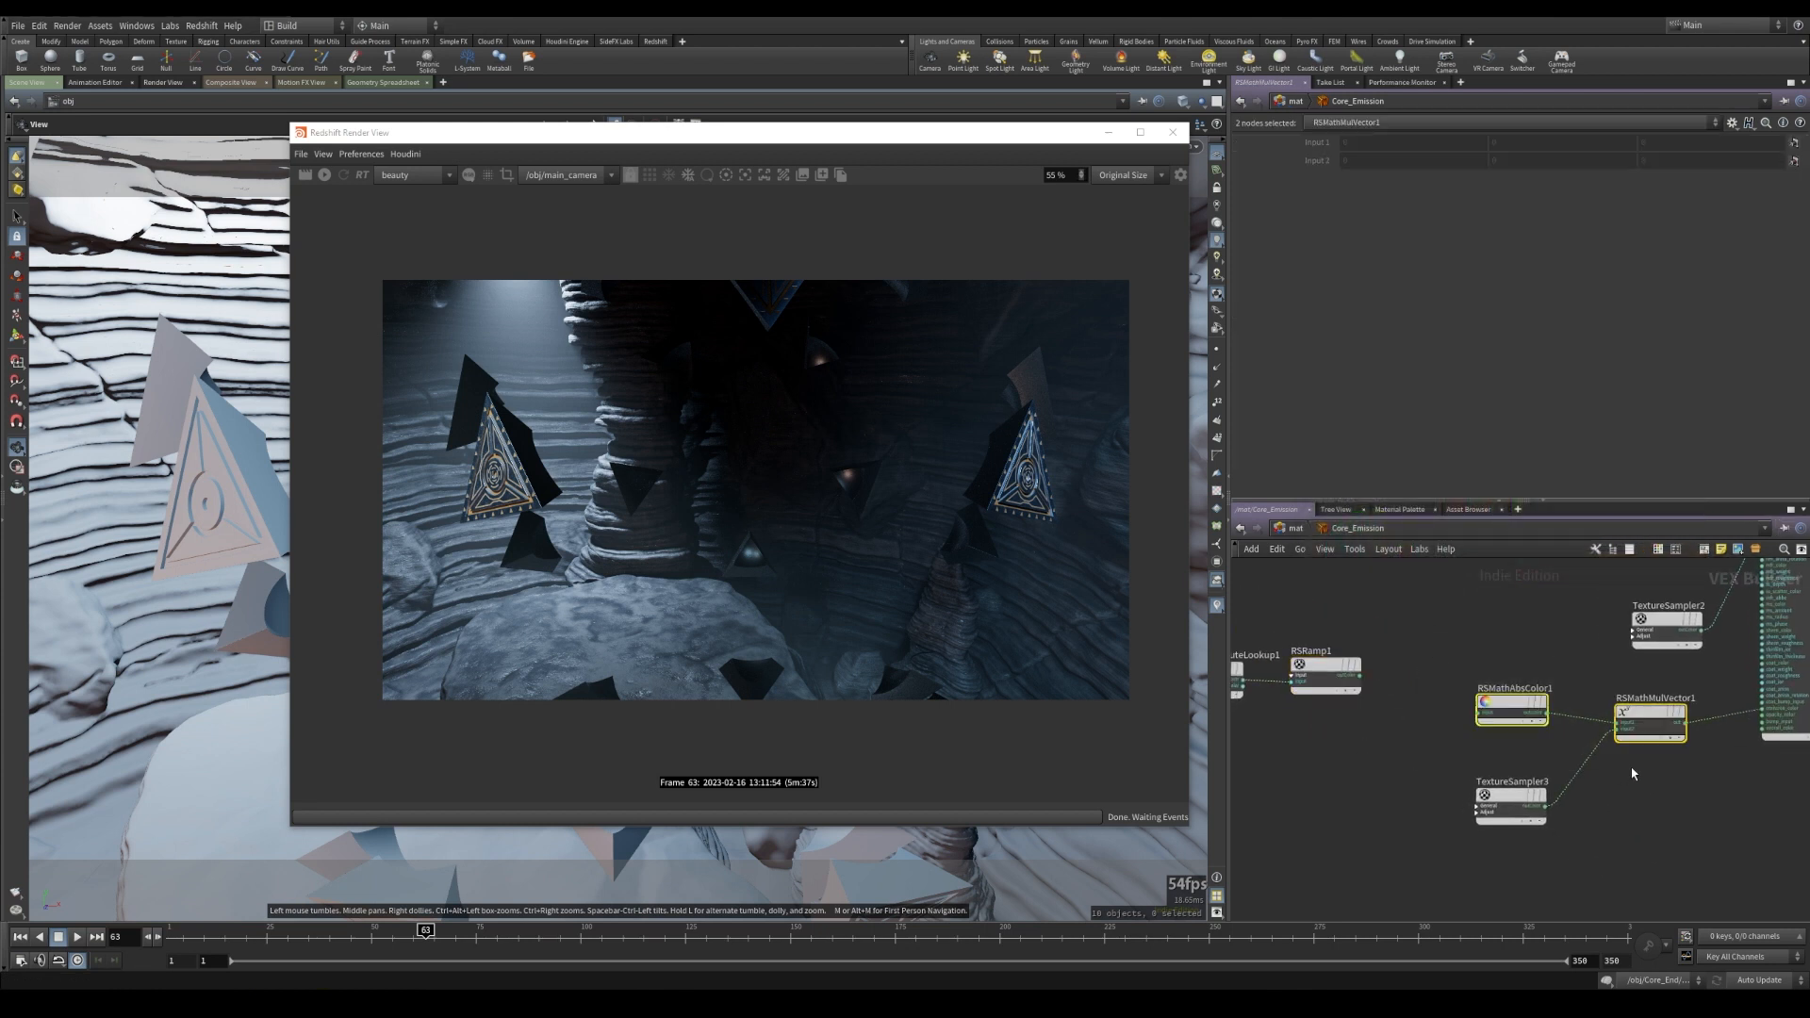
pyautogui.press('Delete')
pyautogui.moveTo(1483, 795); pyautogui.dragTo(1307, 797)
pyautogui.press('Tab')
pyautogui.write('comp')
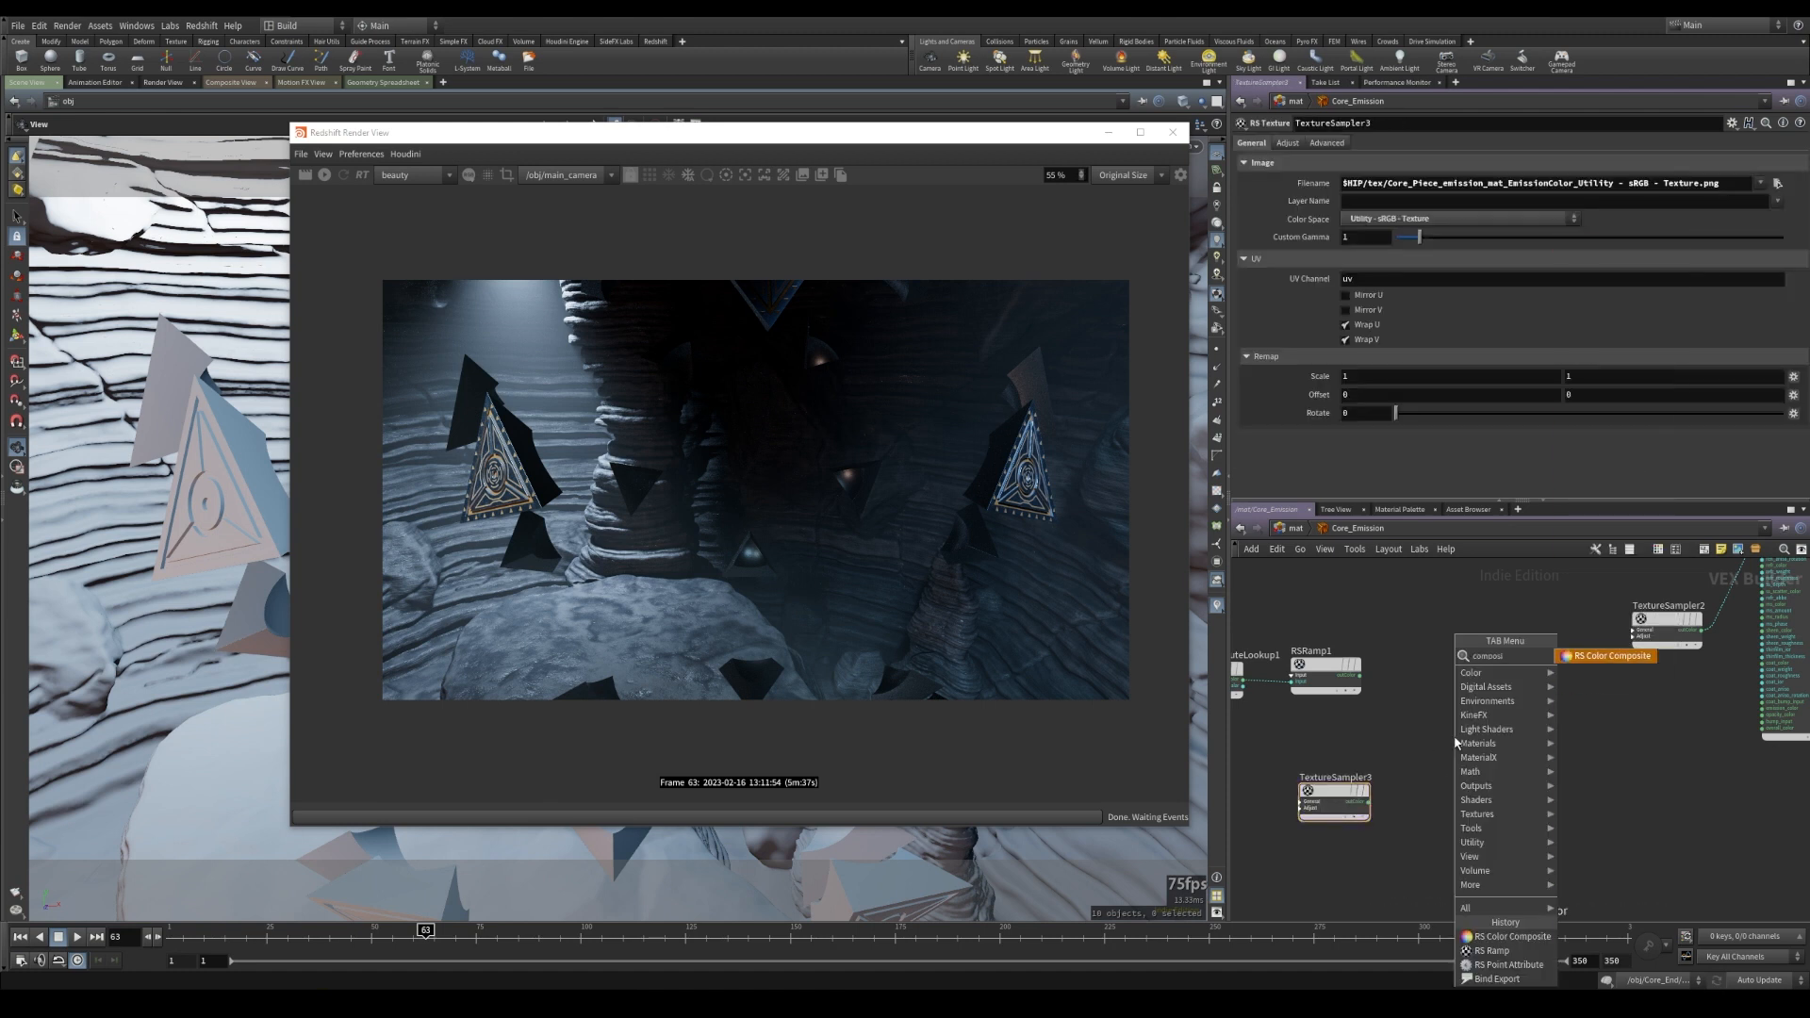
pyautogui.press('Return')
pyautogui.click(1468, 721)
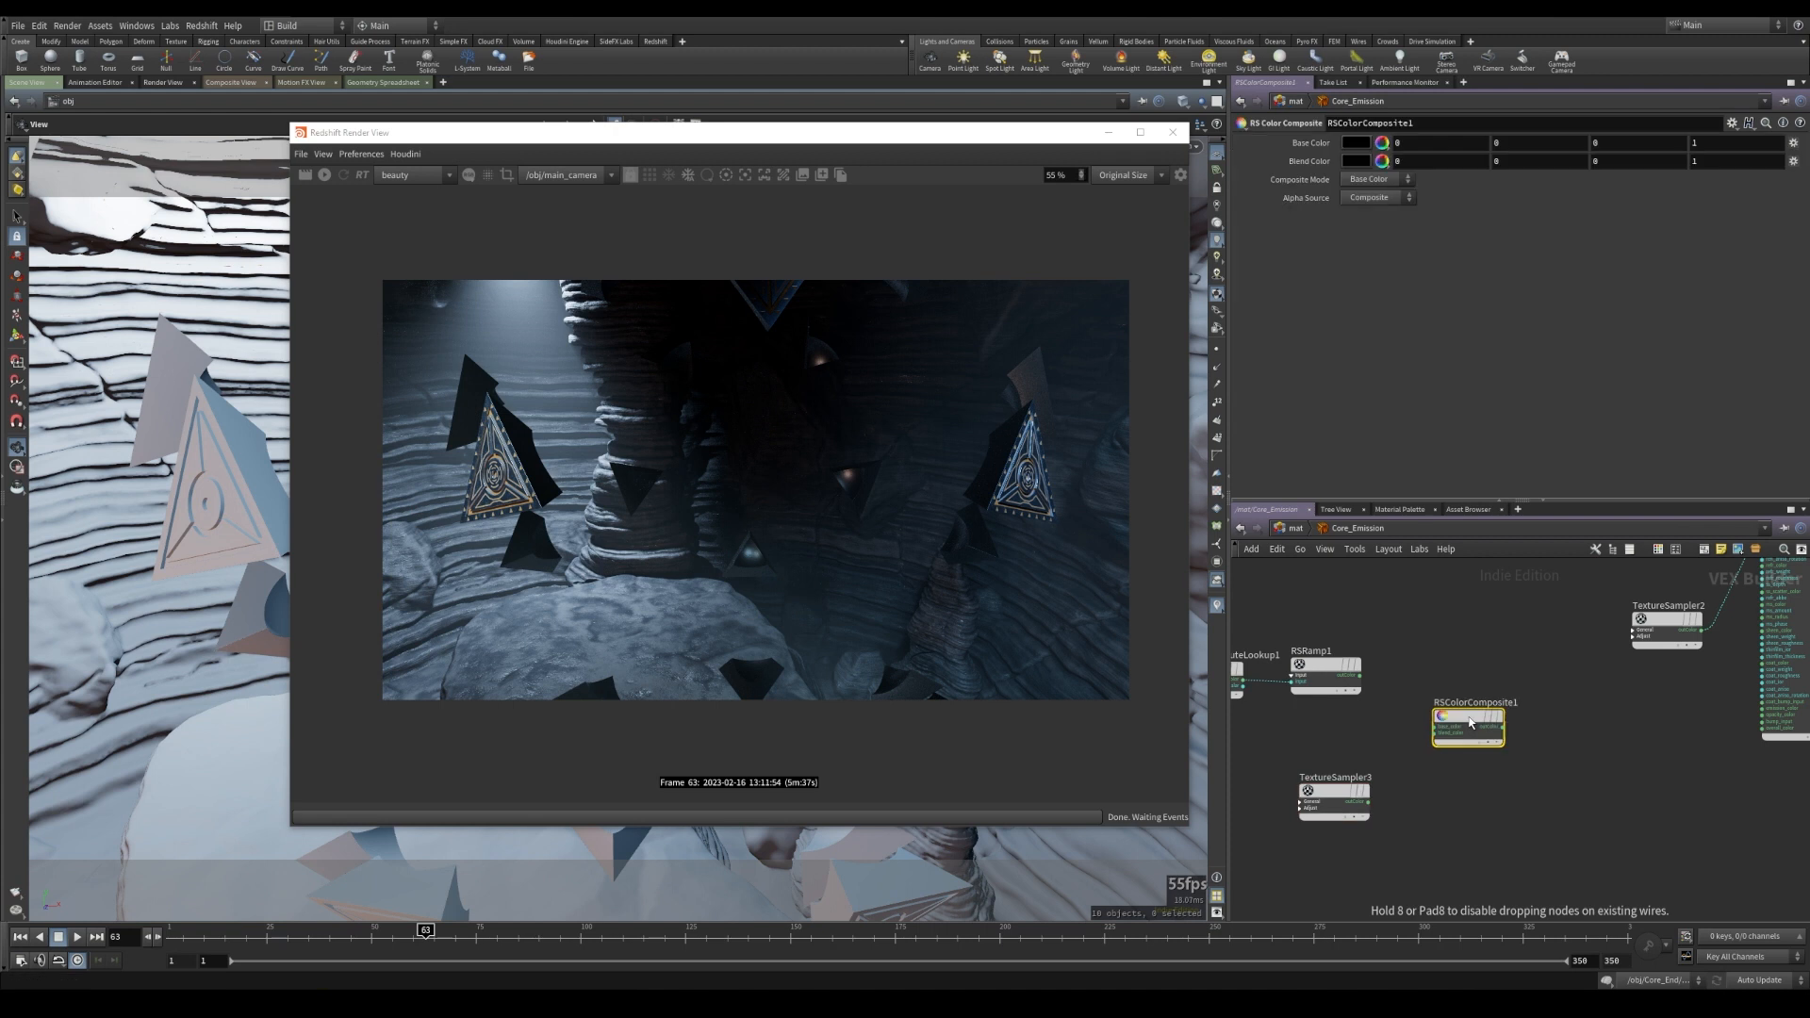
# - Connect the ramp to the composite's base color and TextureSampler3 to its blend color, with composite mode Multiply
pyautogui.scroll(4, 1413, 726)
pyautogui.moveTo(1374, 731); pyautogui.dragTo(1498, 734, button='middle')
pyautogui.scroll(-1, 1498, 734)
pyautogui.click(1456, 657)
pyautogui.click(1561, 732)
pyautogui.click(1467, 838)
pyautogui.click(1563, 741)
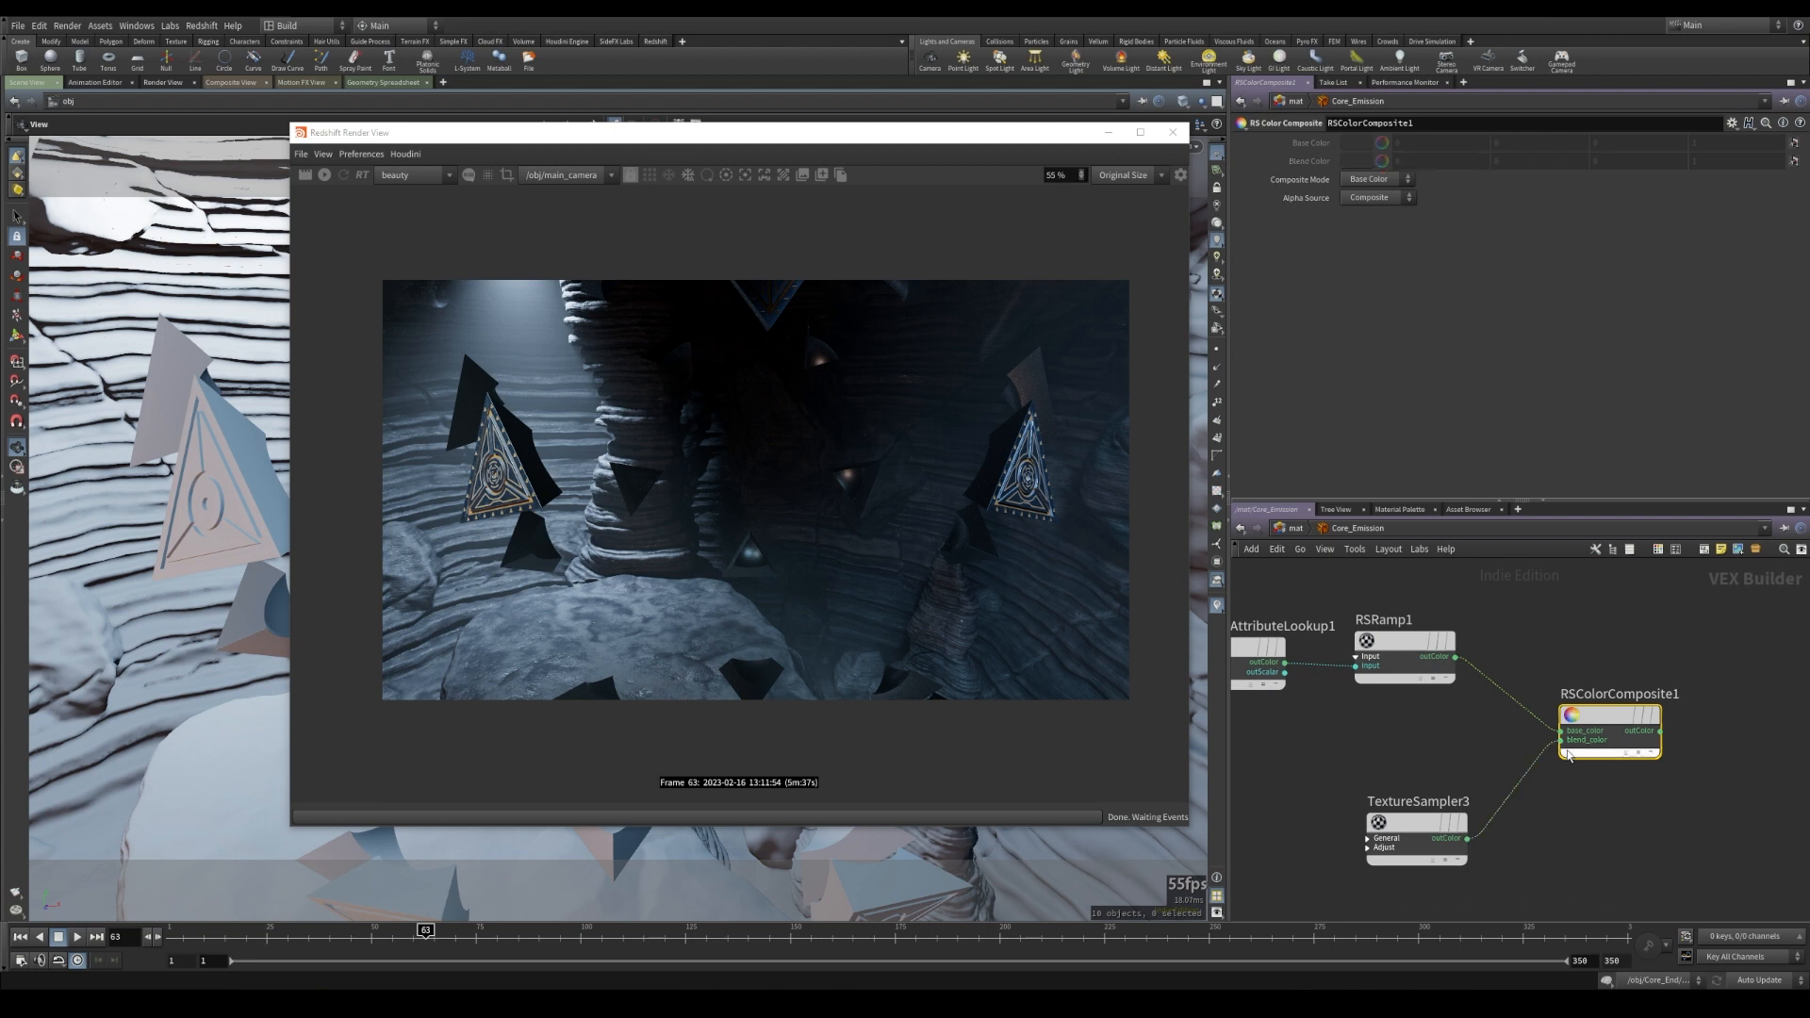
pyautogui.click(1376, 179)
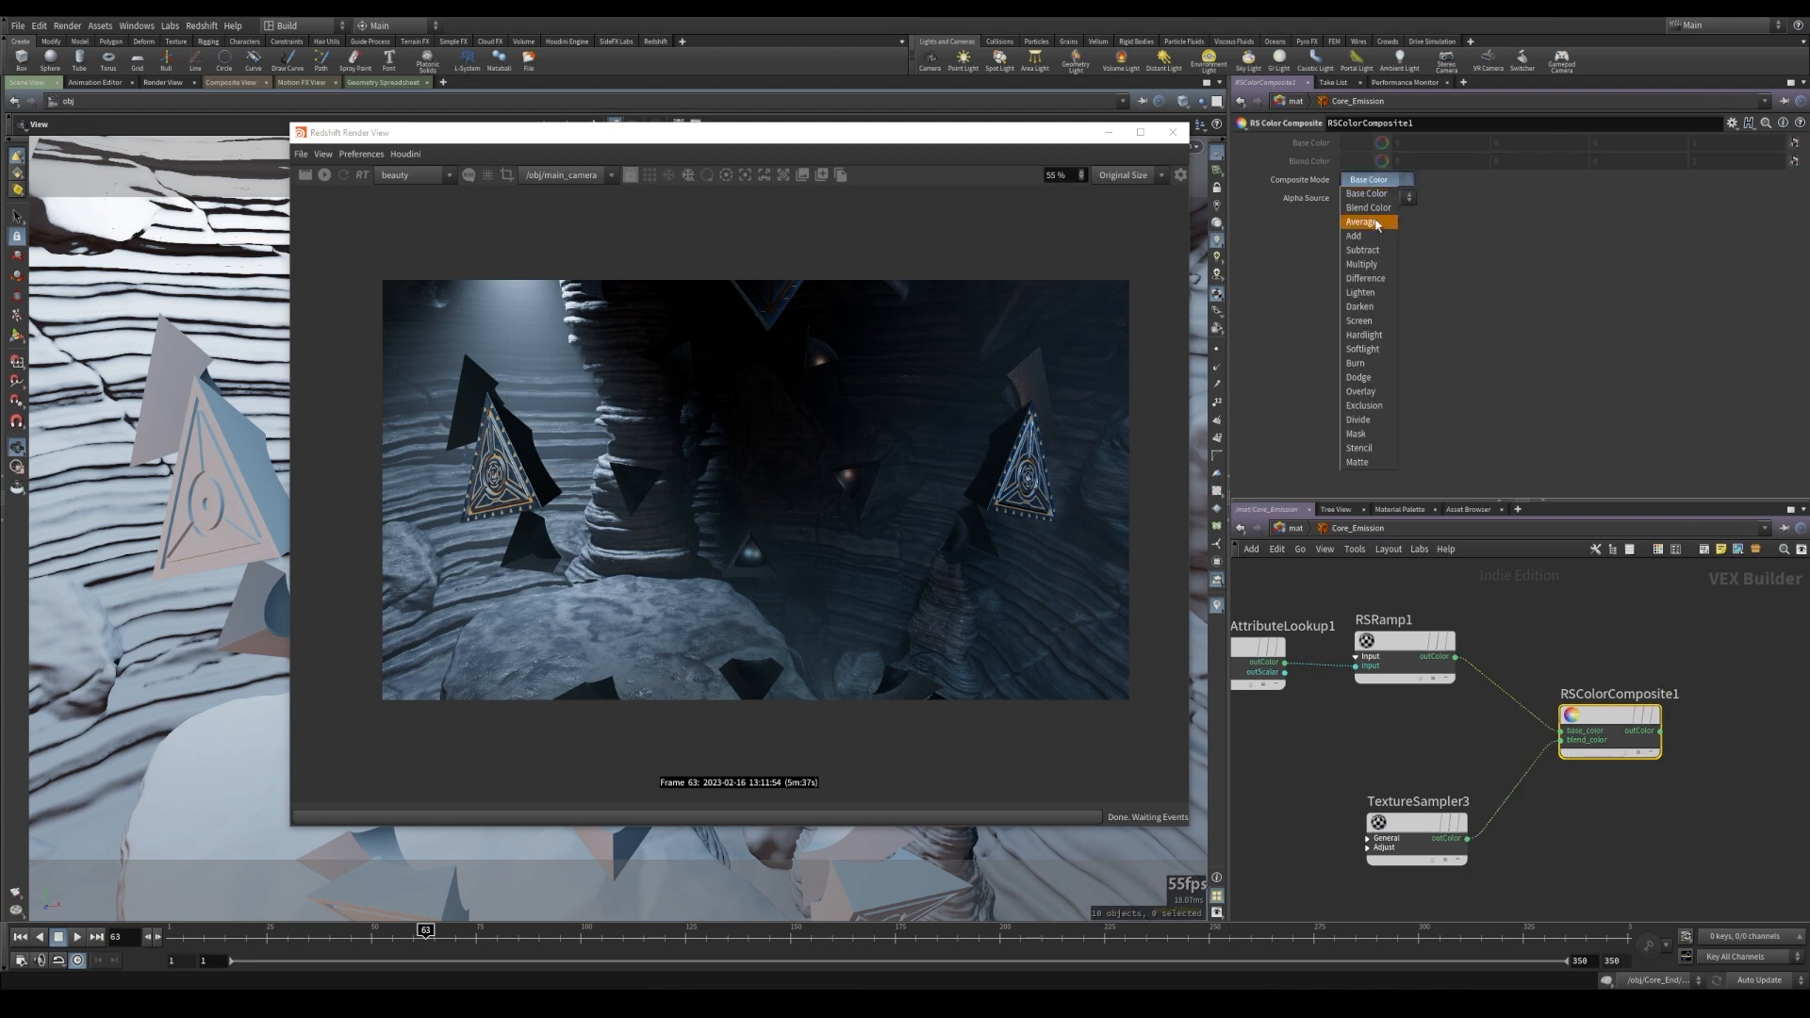
pyautogui.click(1373, 266)
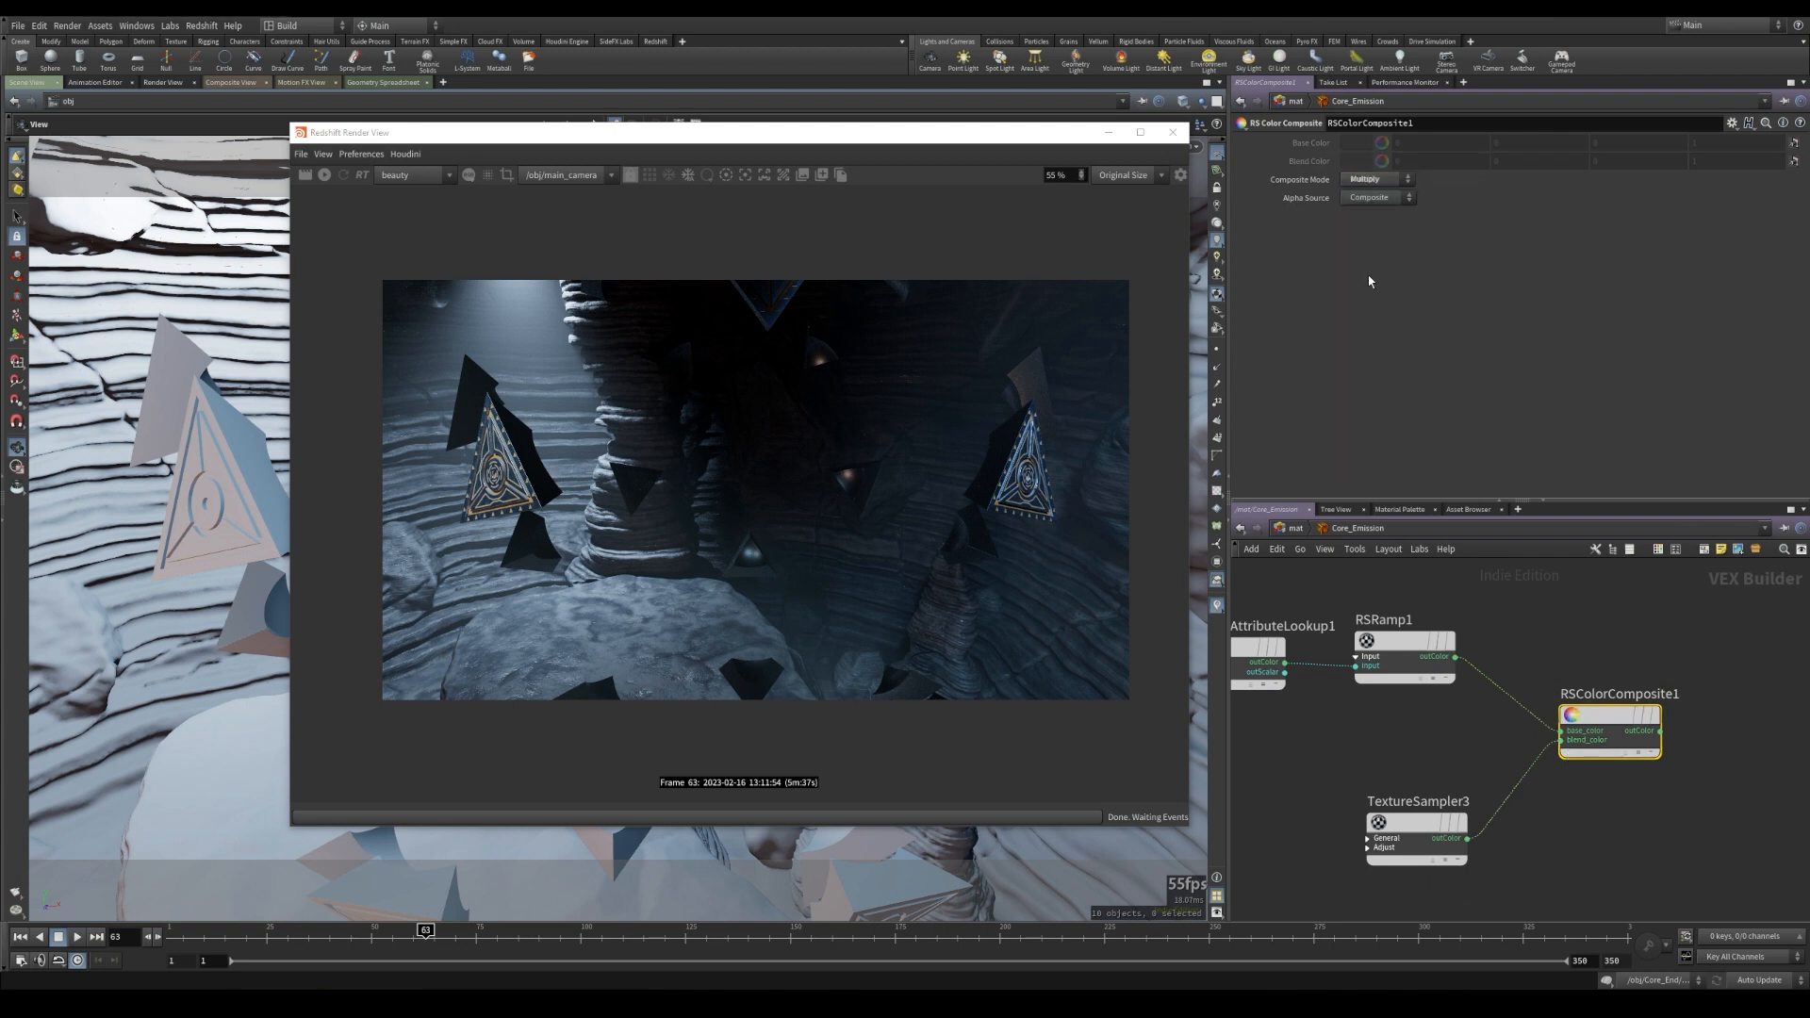
# - Connect the color composite's output to the standard material's emission_color input
pyautogui.click(1414, 825)
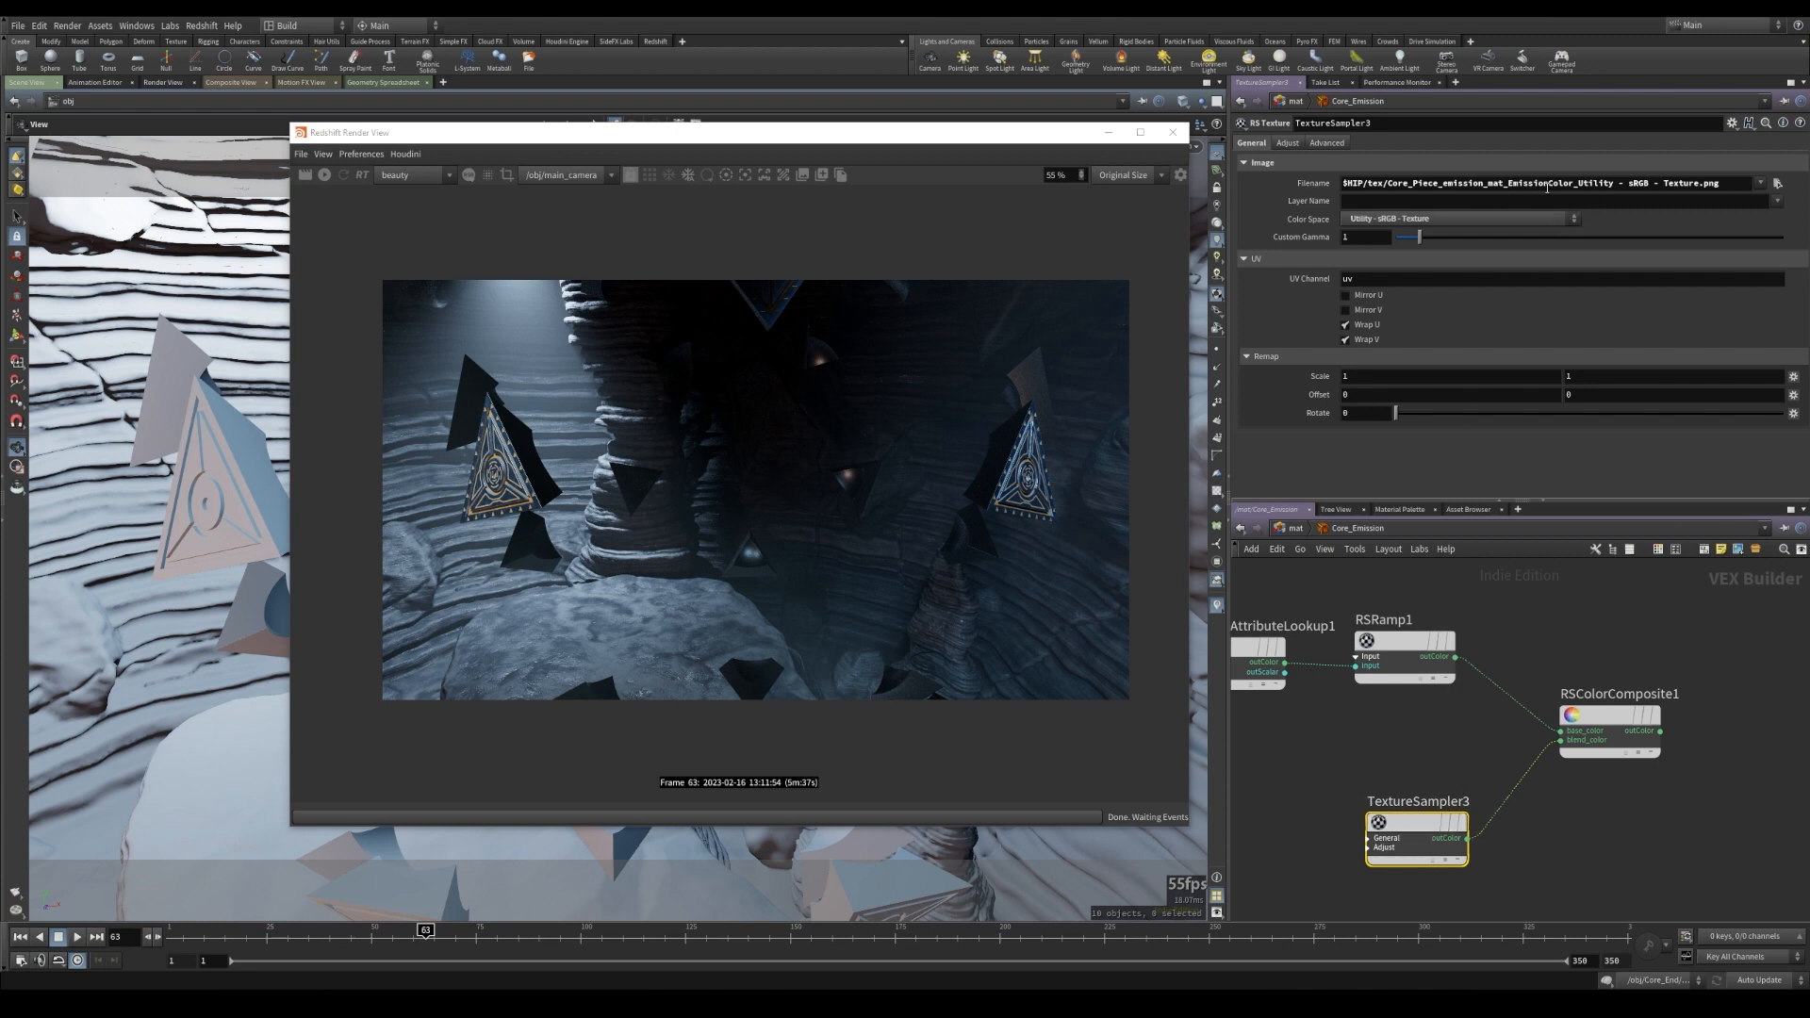
pyautogui.moveTo(1637, 630); pyautogui.dragTo(1405, 666, button='middle')
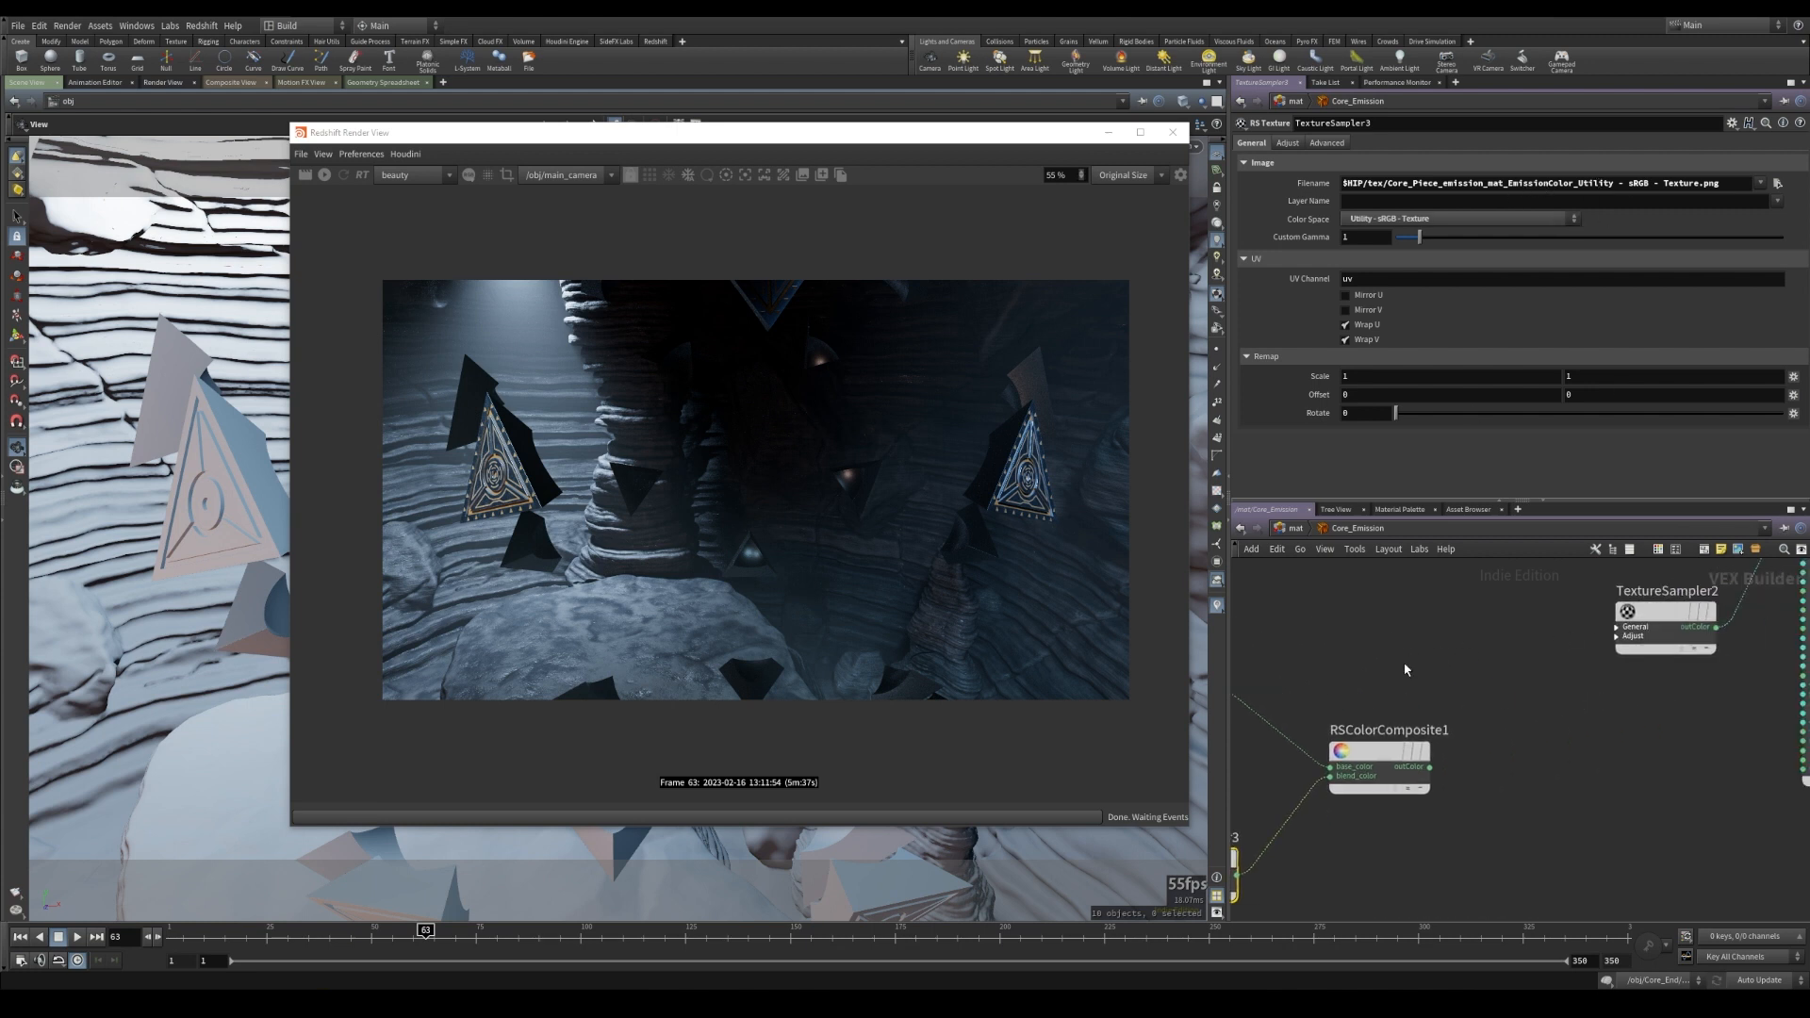
pyautogui.scroll(-3, 1405, 666)
pyautogui.click(1443, 689)
pyautogui.click(1421, 736)
pyautogui.scroll(2, 1631, 741)
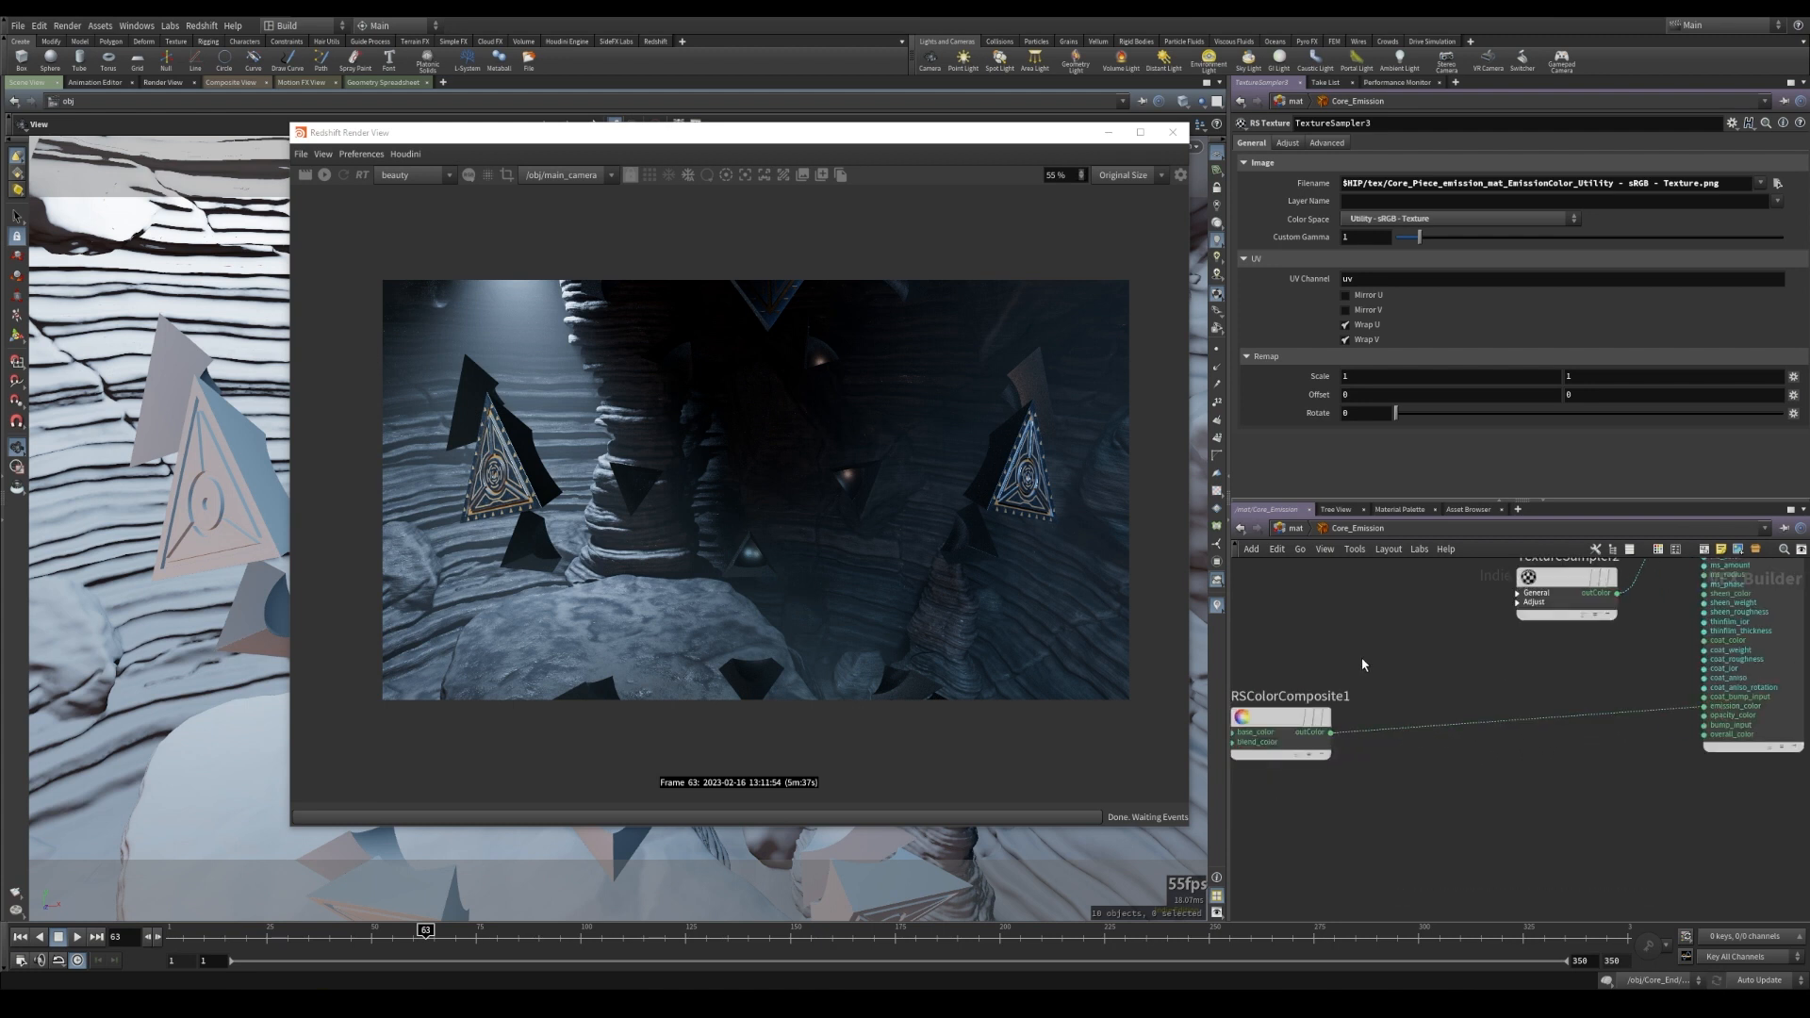
# - Switch off all five scene lights at object level and render the core's emission on its own
pyautogui.click(1290, 529)
pyautogui.click(1313, 594)
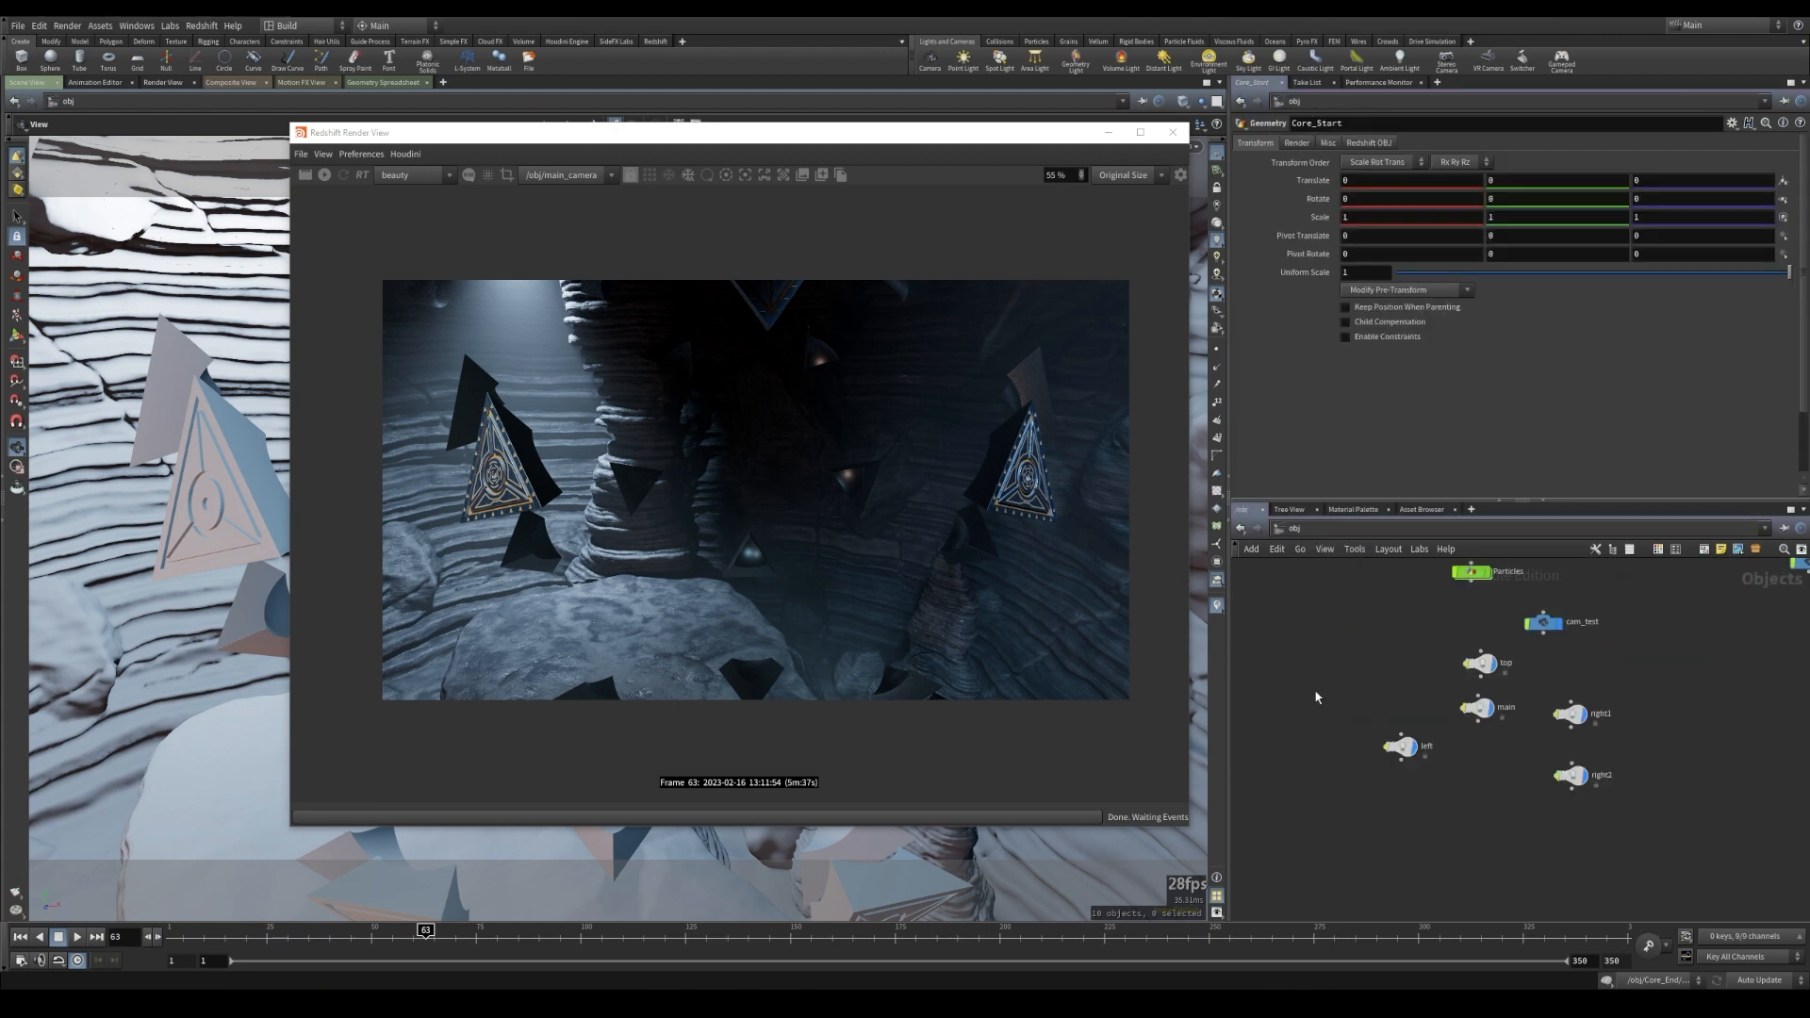
pyautogui.moveTo(1315, 650); pyautogui.dragTo(1694, 868)
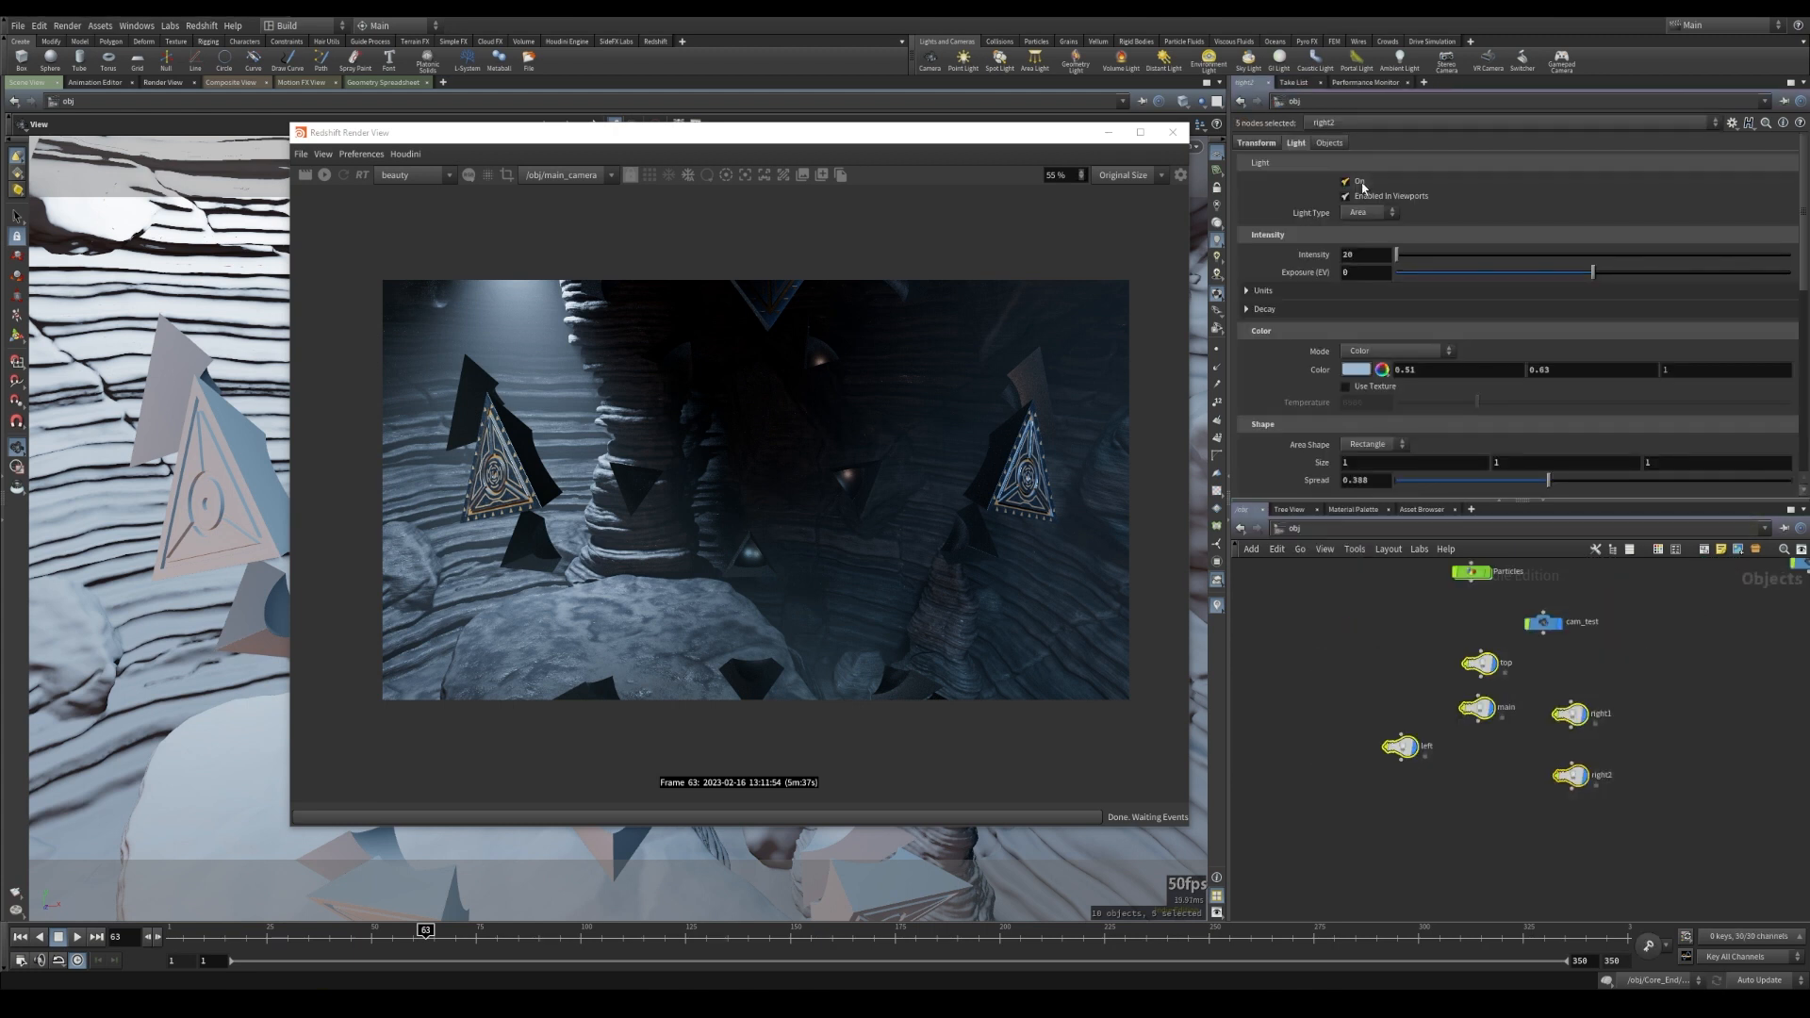
pyautogui.click(1359, 183)
pyautogui.click(324, 175)
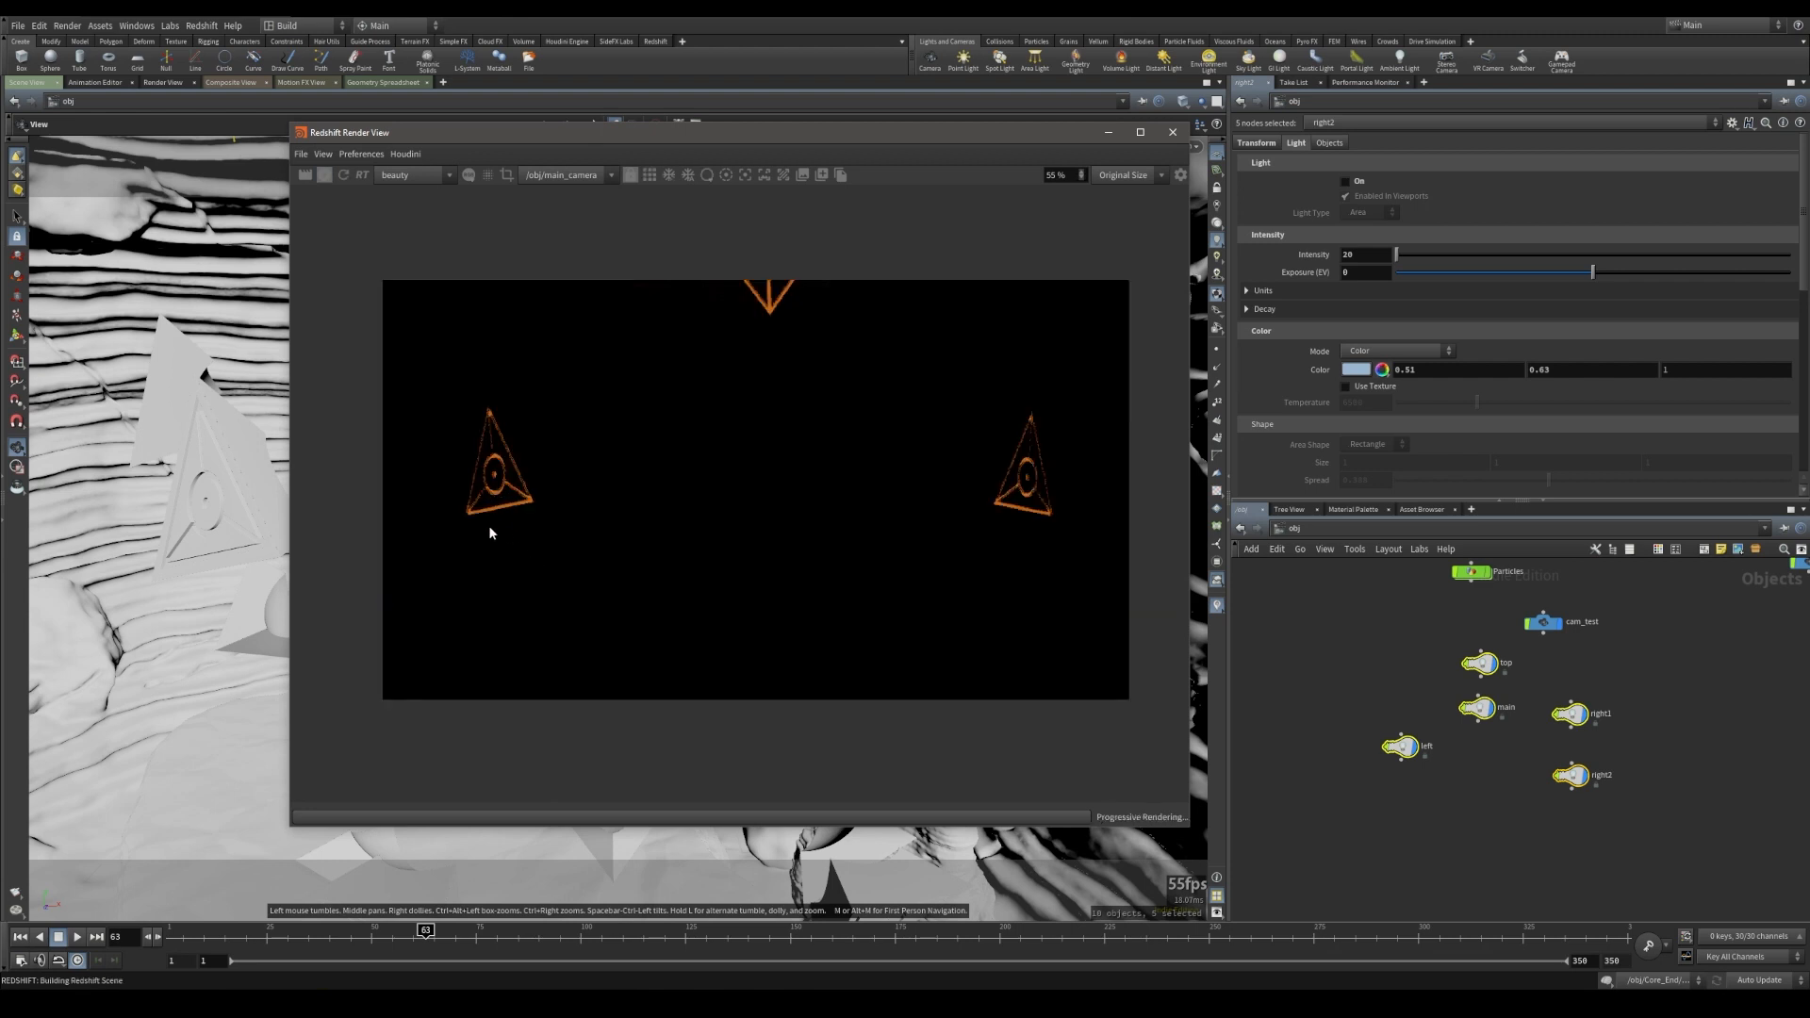
# - Set the emission weight of the Core_Emission standard material to 10
pyautogui.click(1333, 528)
pyautogui.click(1359, 580)
pyautogui.doubleClick(1391, 846)
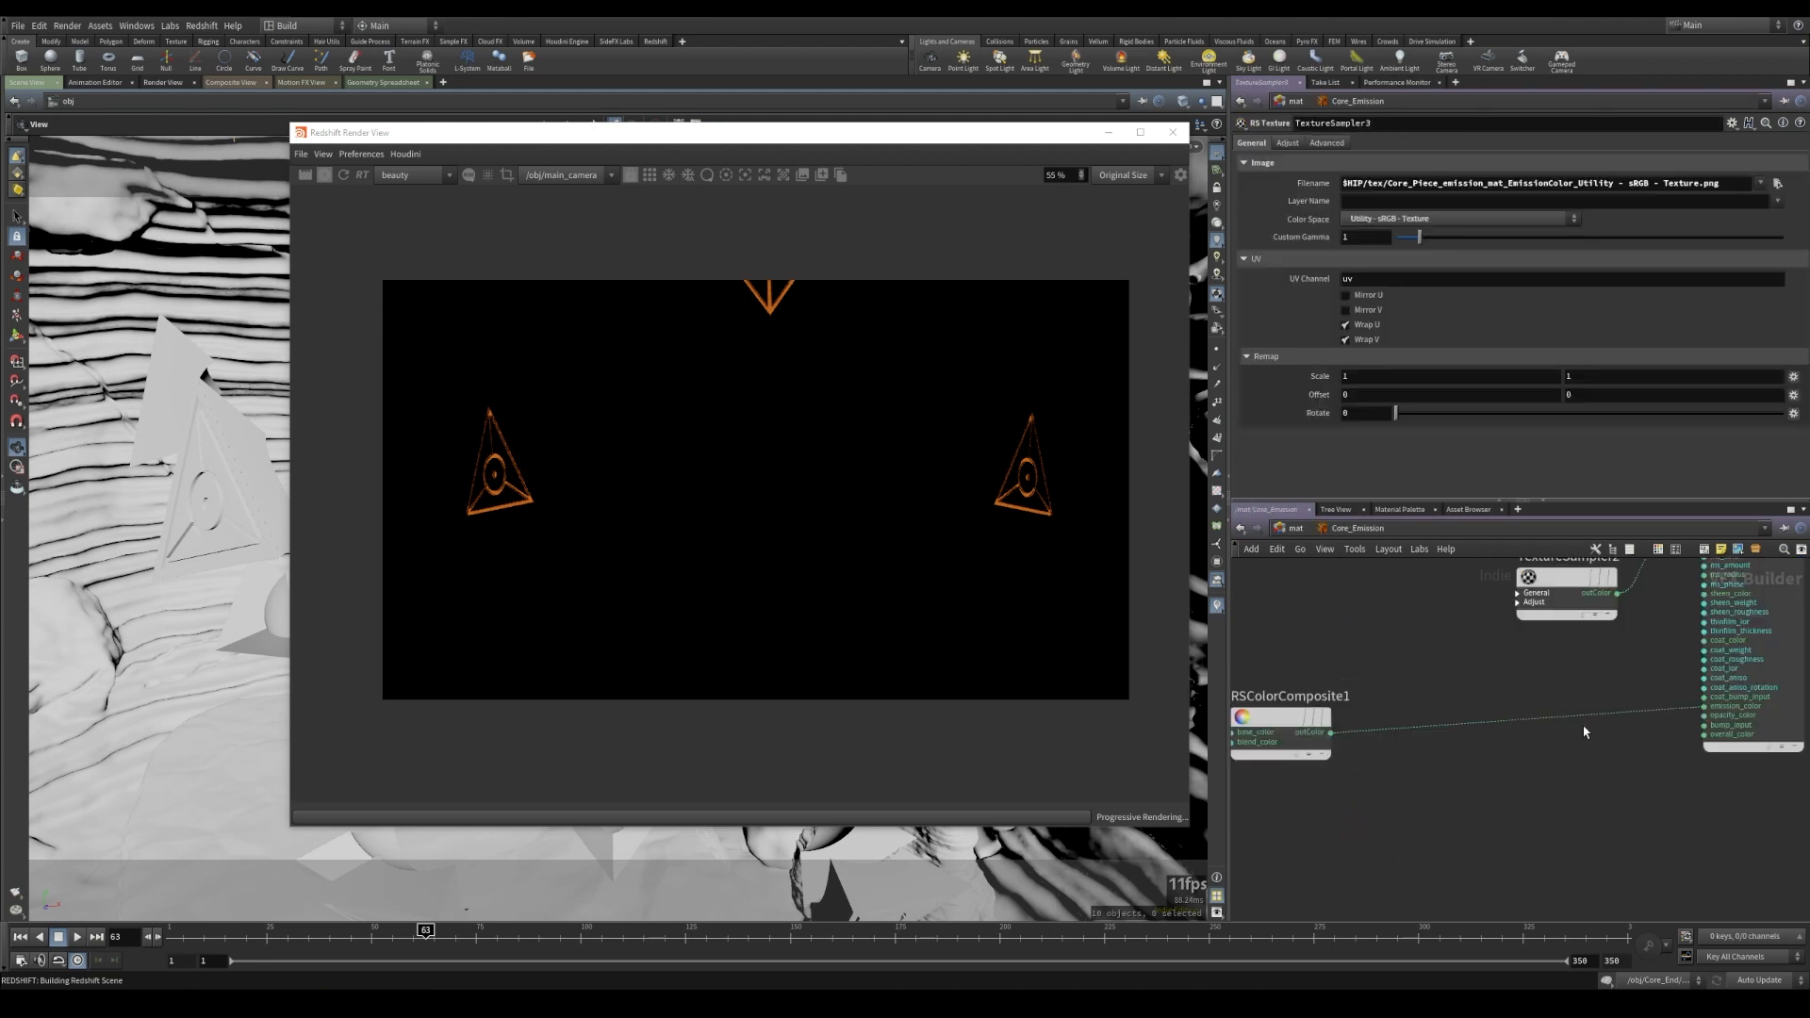
pyautogui.click(1609, 622)
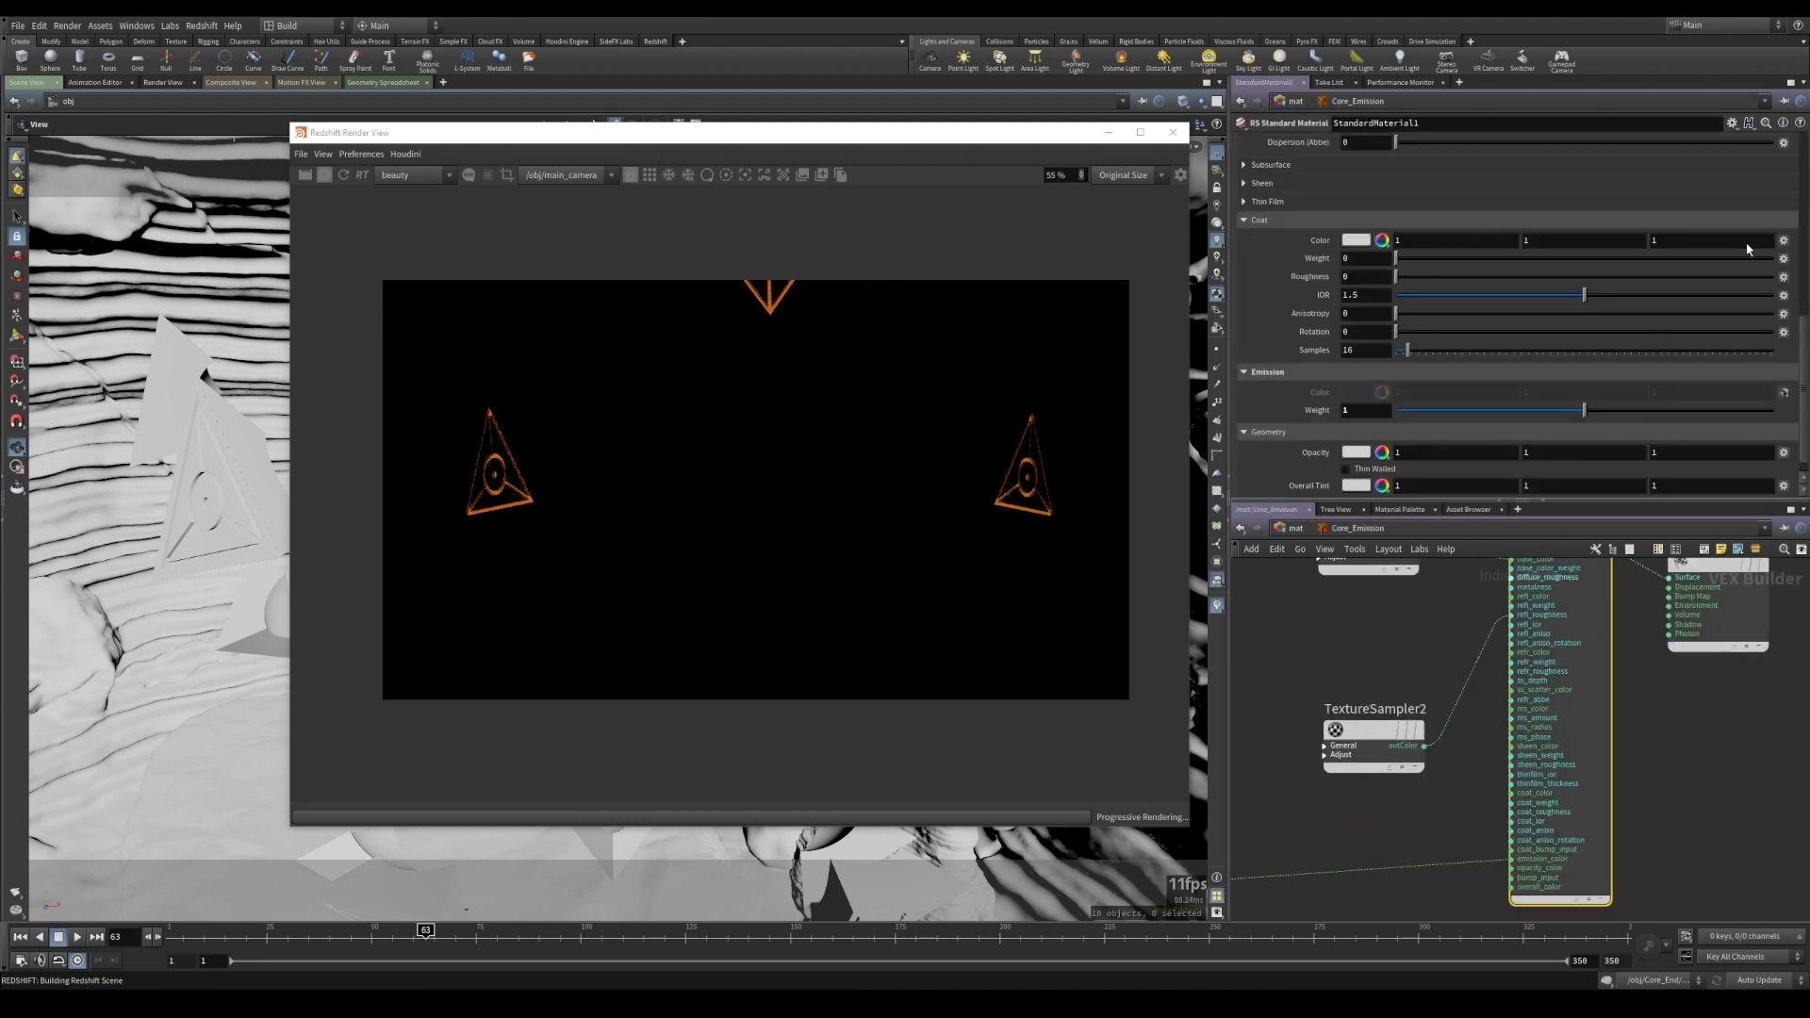
pyautogui.click(1365, 412)
pyautogui.press('Return')
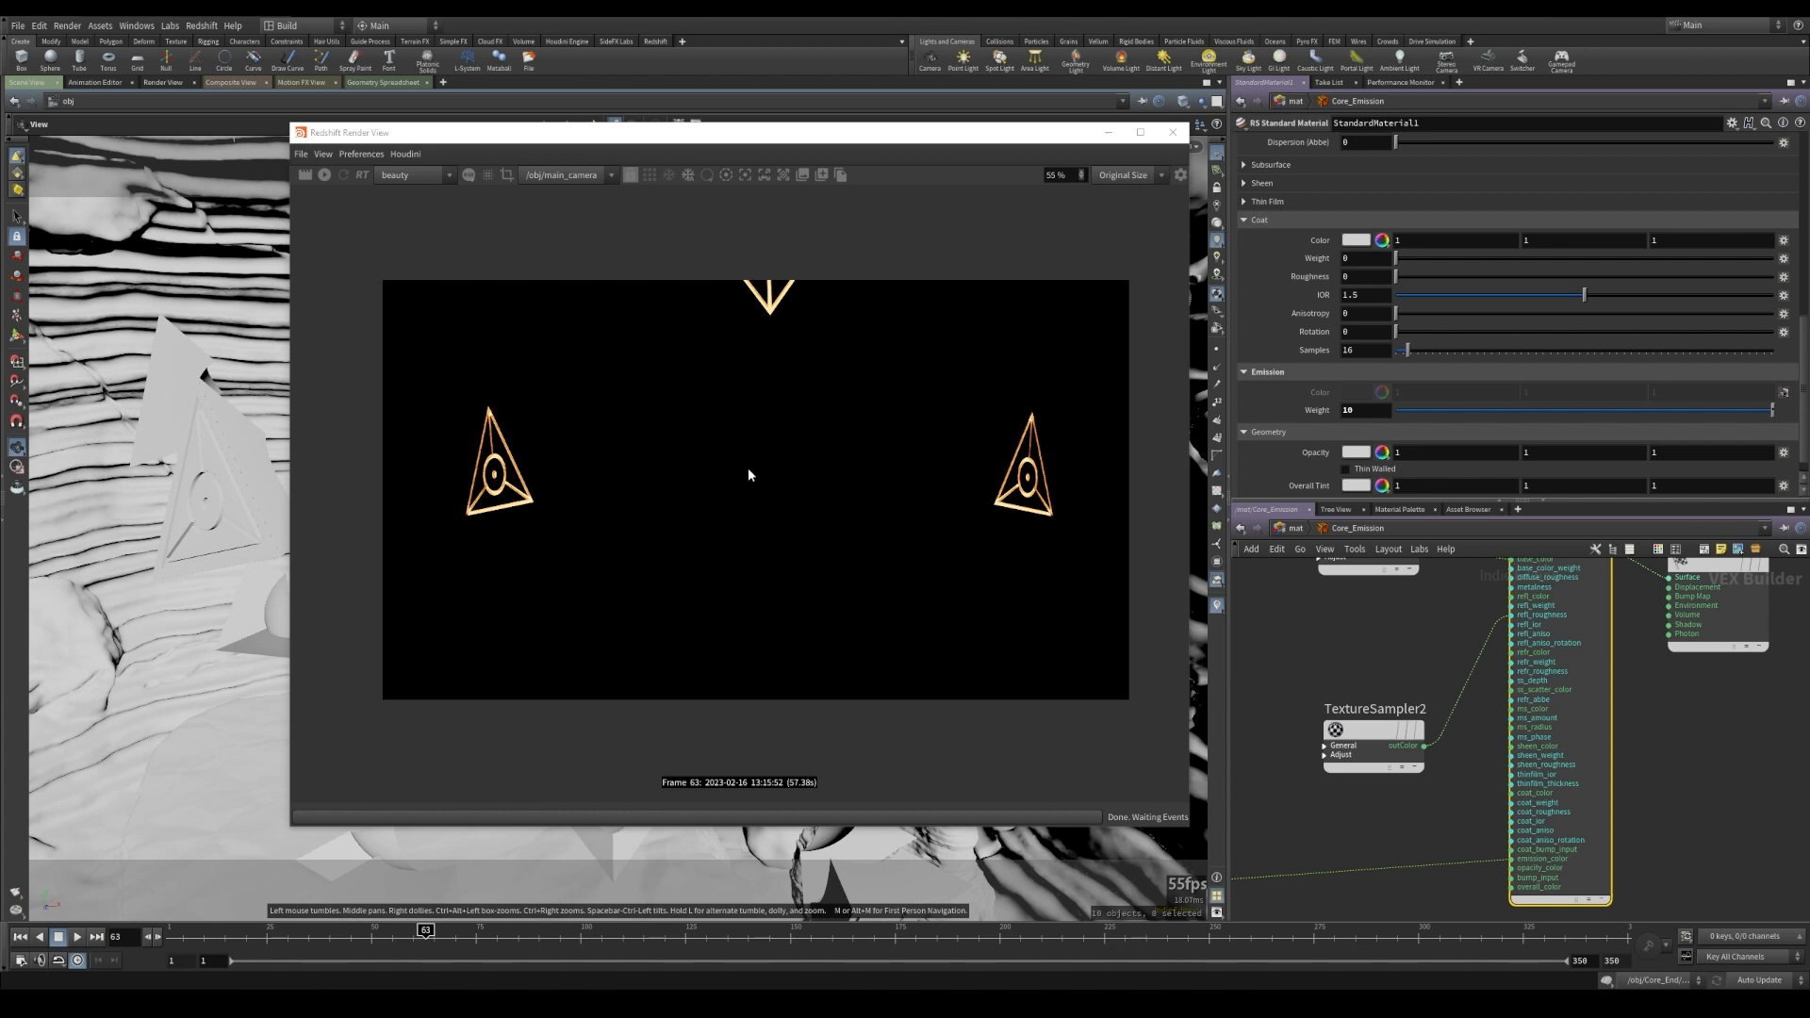
# - Preview the render with color controls at exposure -2.33 and contrast 0.33, and disable the color controls again
pyautogui.click(1180, 176)
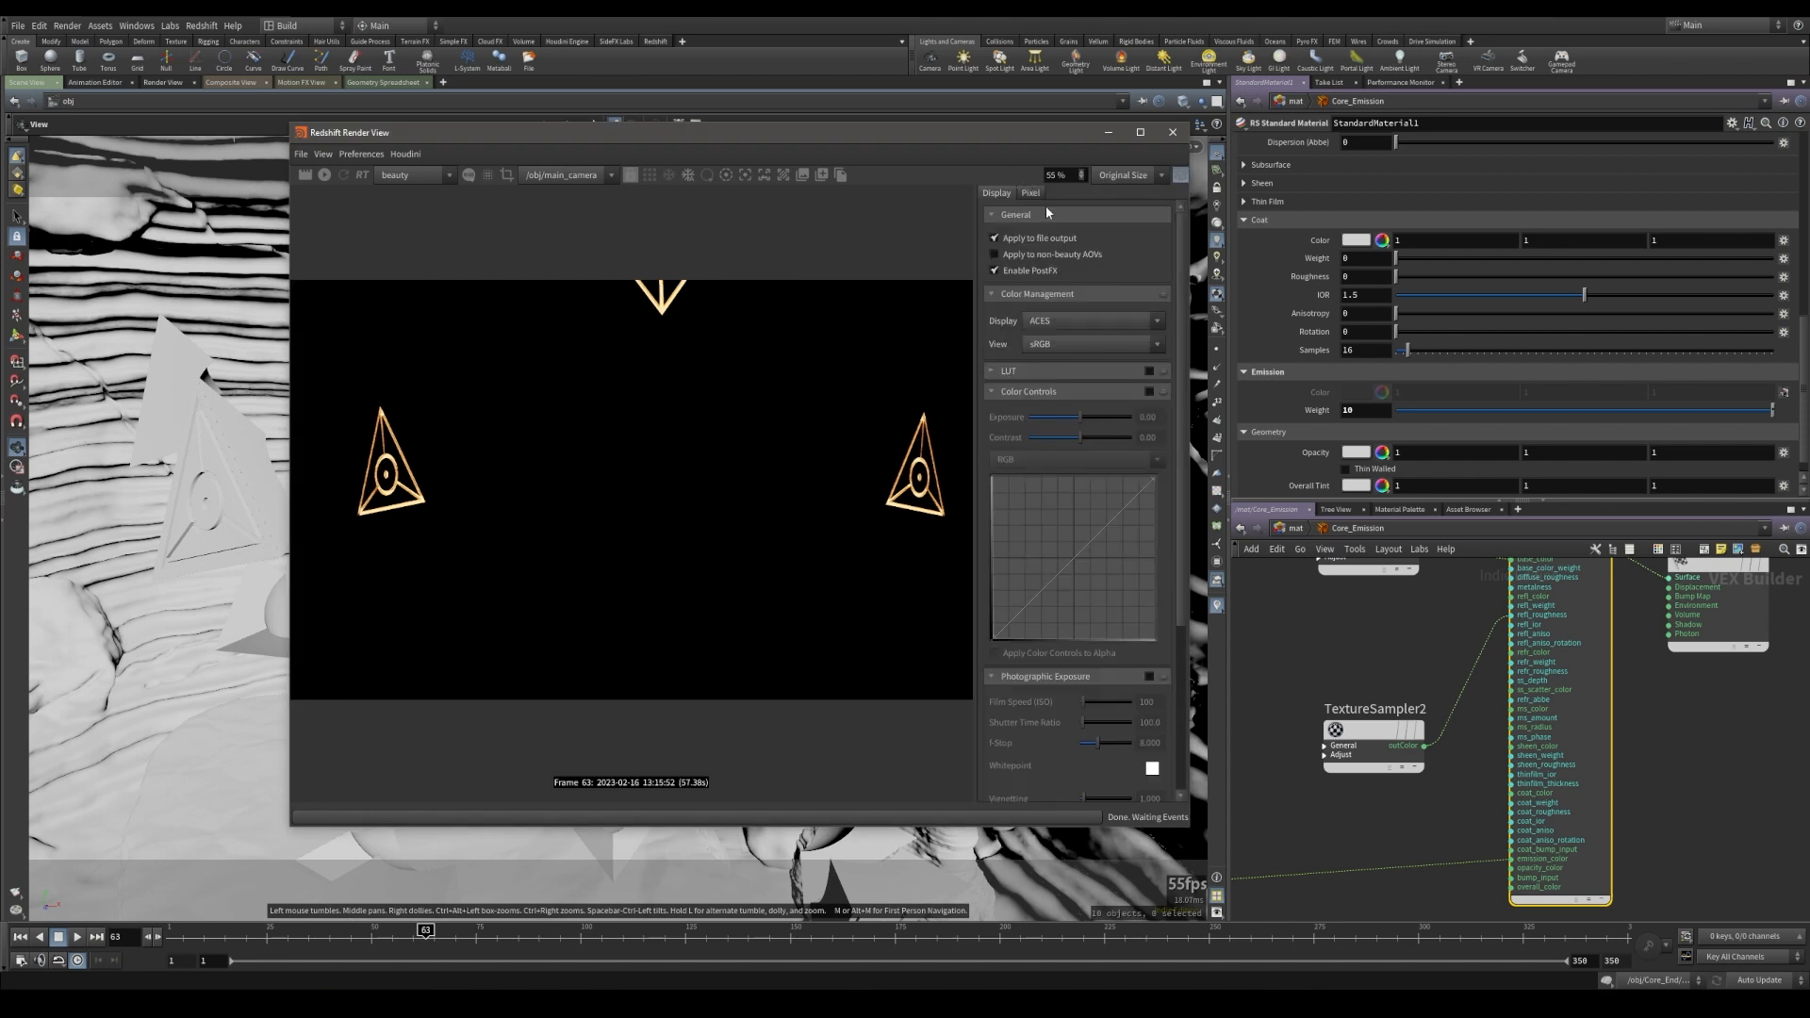
pyautogui.click(1149, 391)
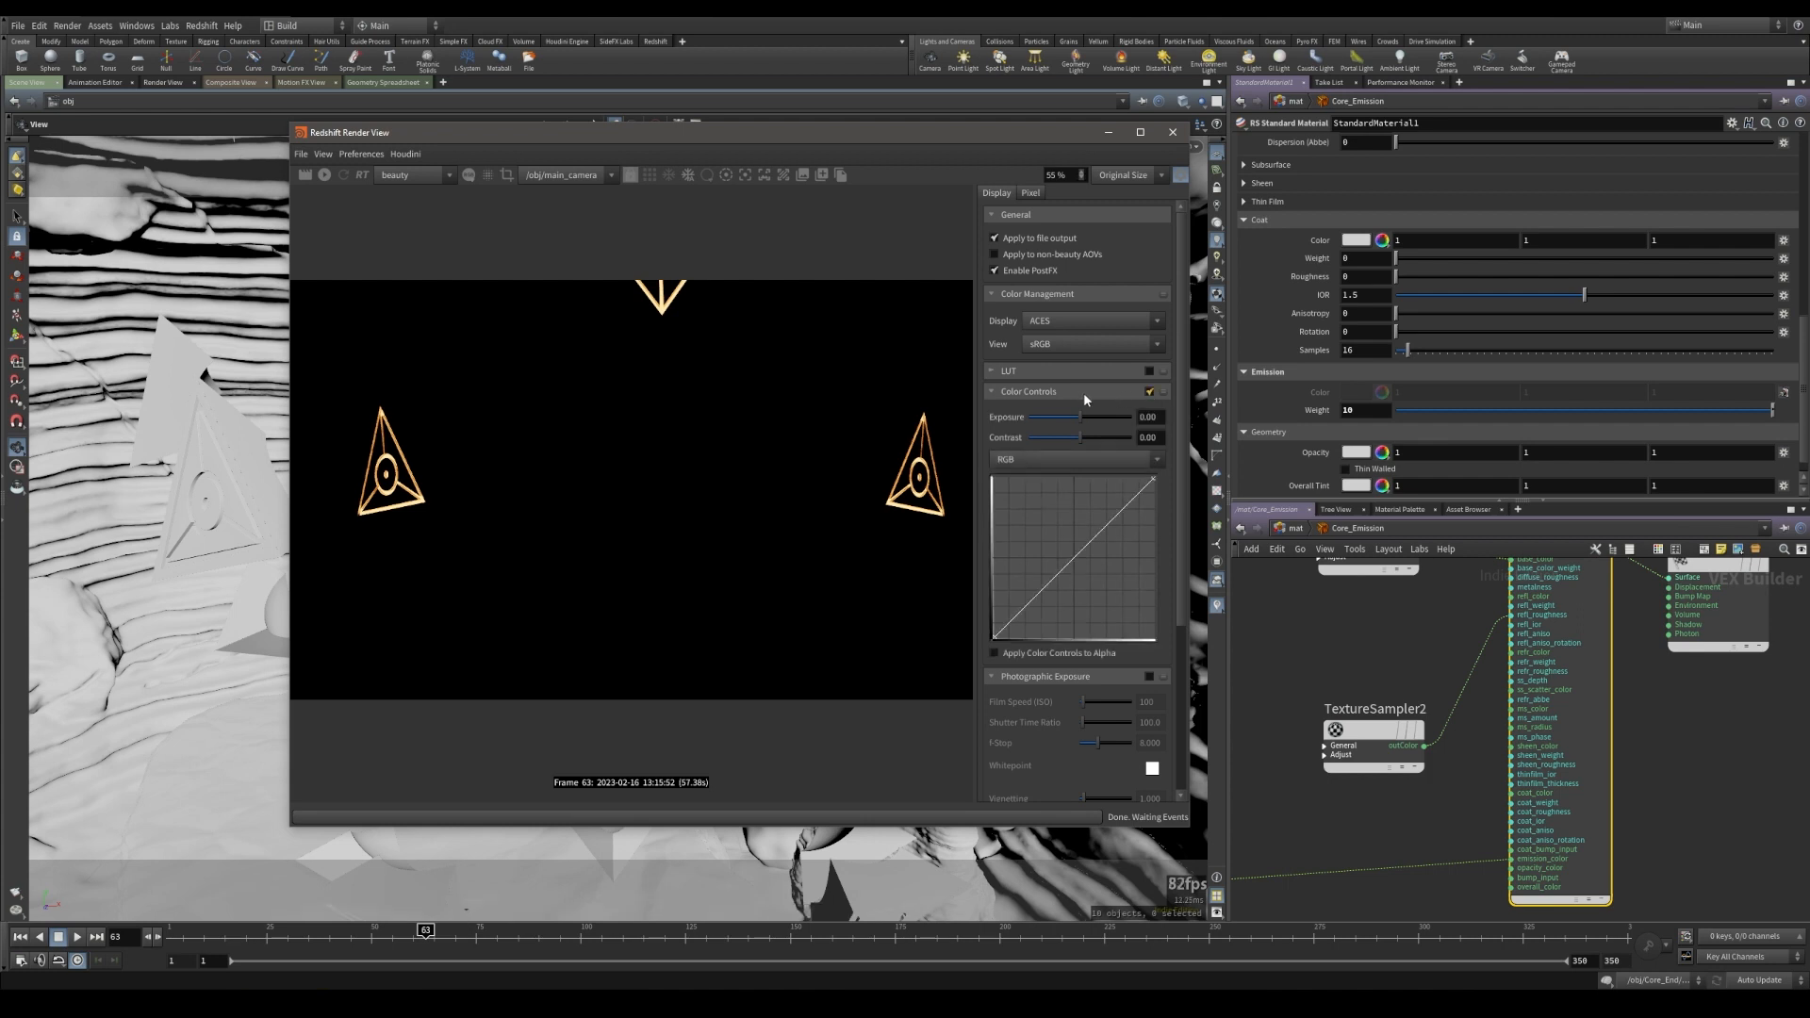
pyautogui.moveTo(1081, 418)
pyautogui.mouseDown()
pyautogui.moveTo(1052, 418)
pyautogui.moveTo(1097, 436)
pyautogui.mouseUp()
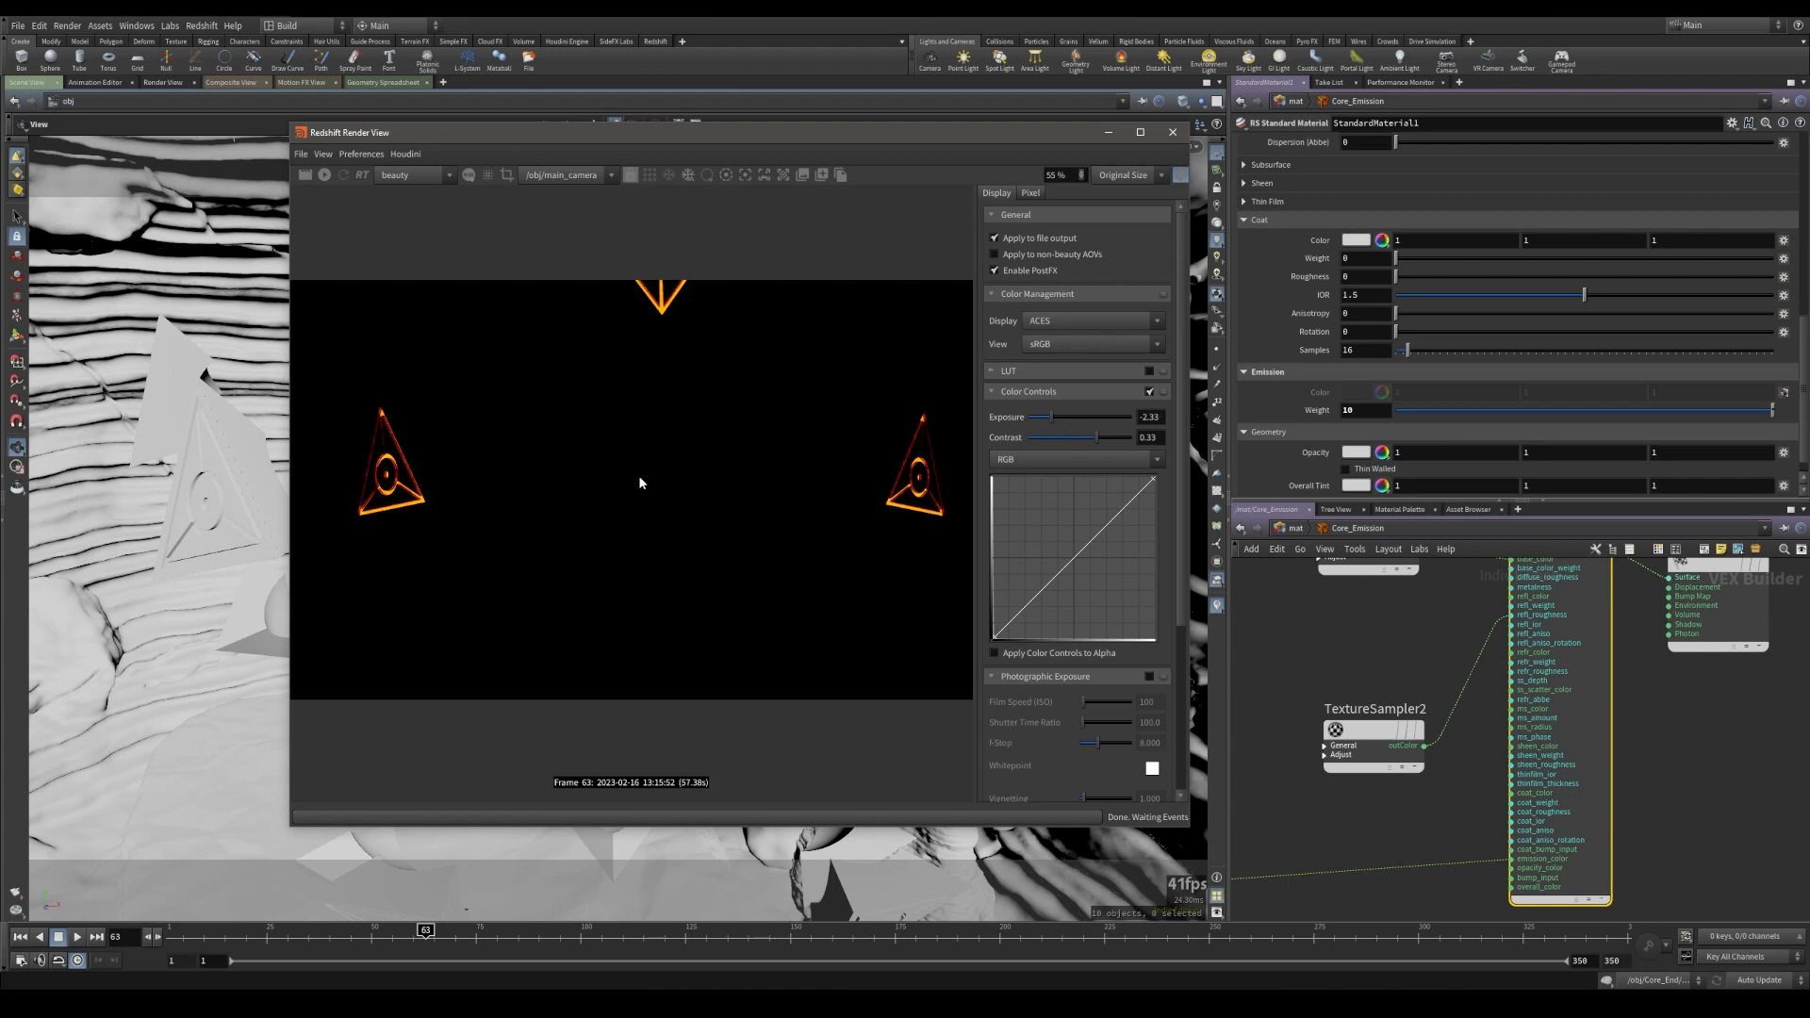
pyautogui.click(1149, 392)
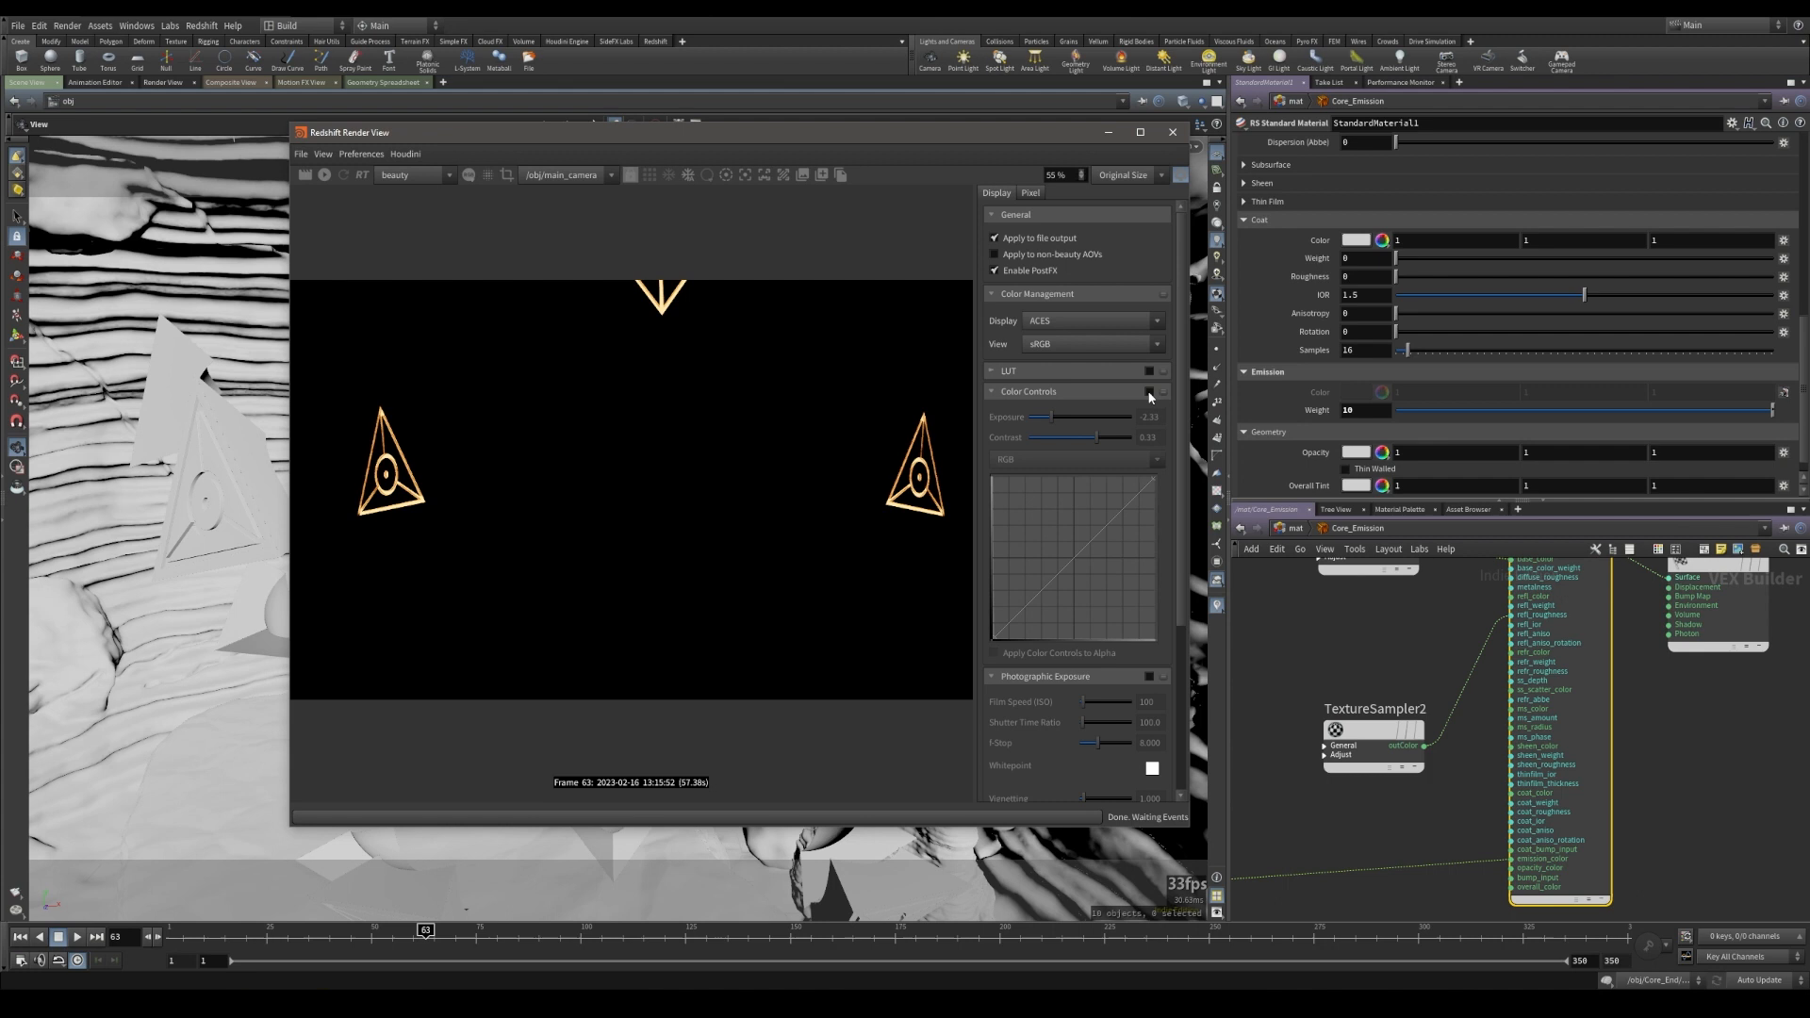
pyautogui.click(1181, 175)
# - Switch all five scene lights back on and render the lit scene with the glowing core pieces
pyautogui.moveTo(1403, 643); pyautogui.dragTo(1535, 659, button='middle')
pyautogui.press('u')
pyautogui.click(1296, 528)
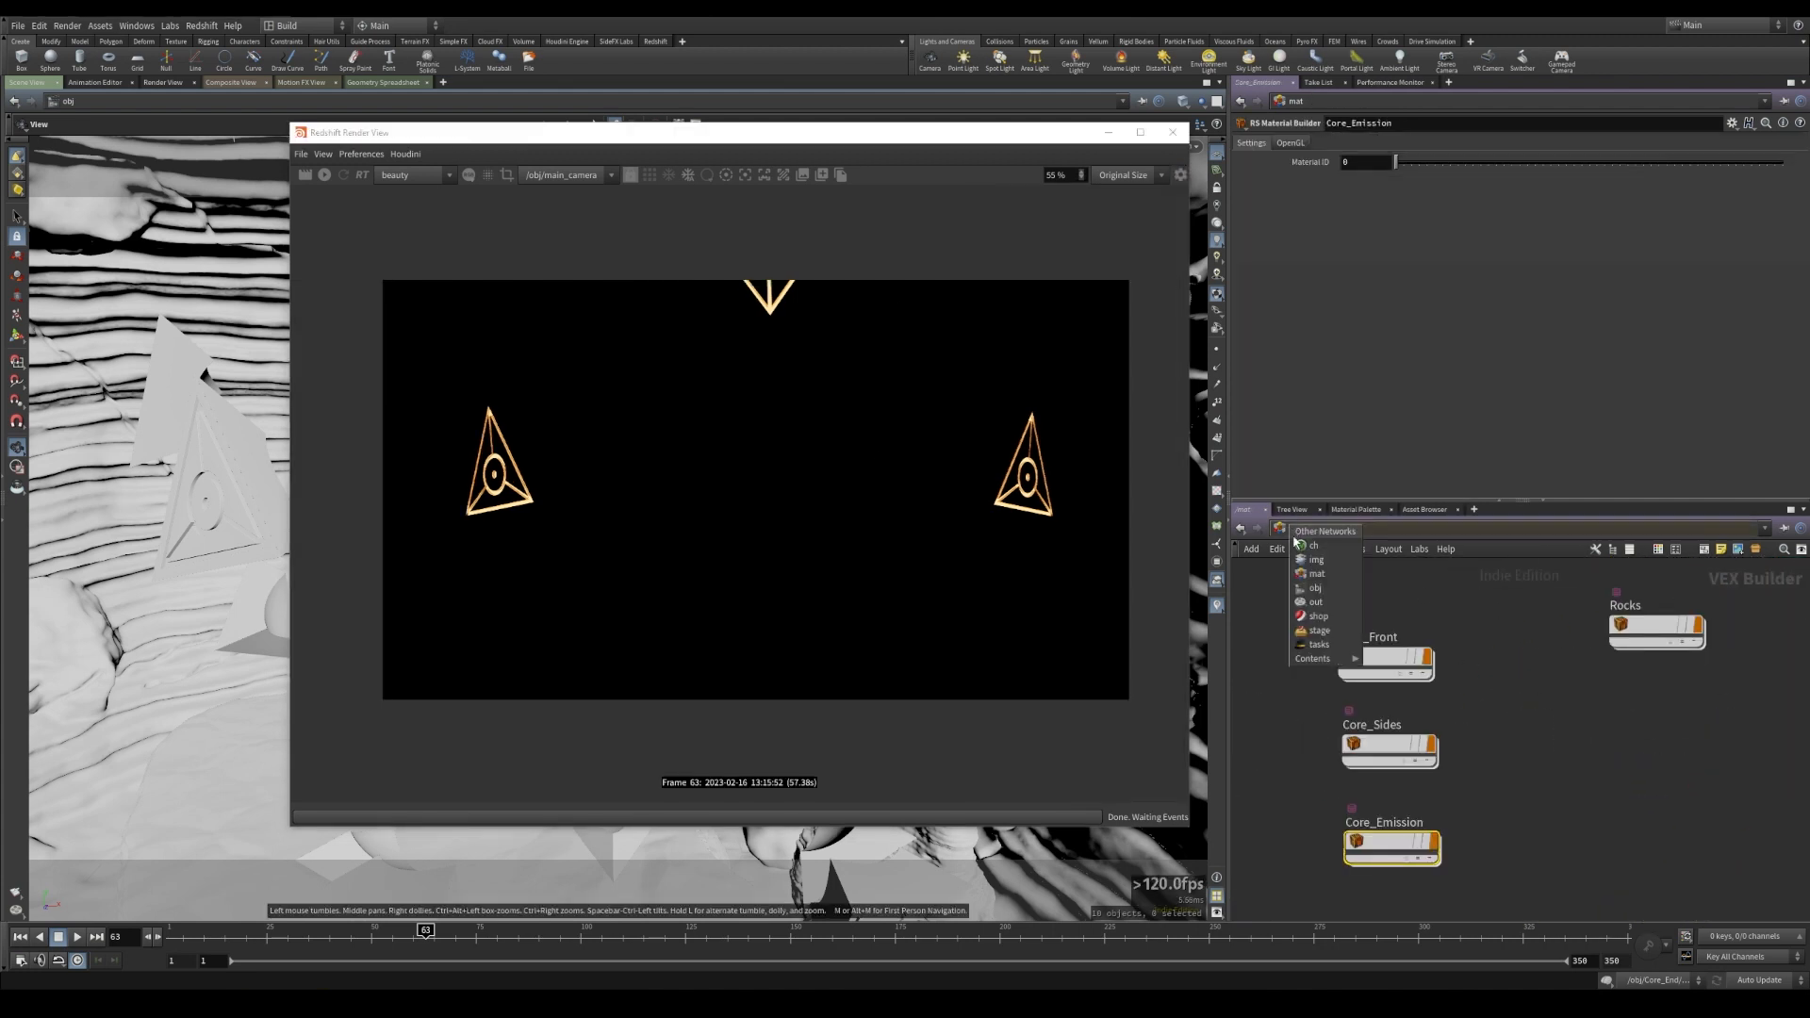
pyautogui.click(1310, 588)
pyautogui.moveTo(1335, 647); pyautogui.dragTo(1629, 862)
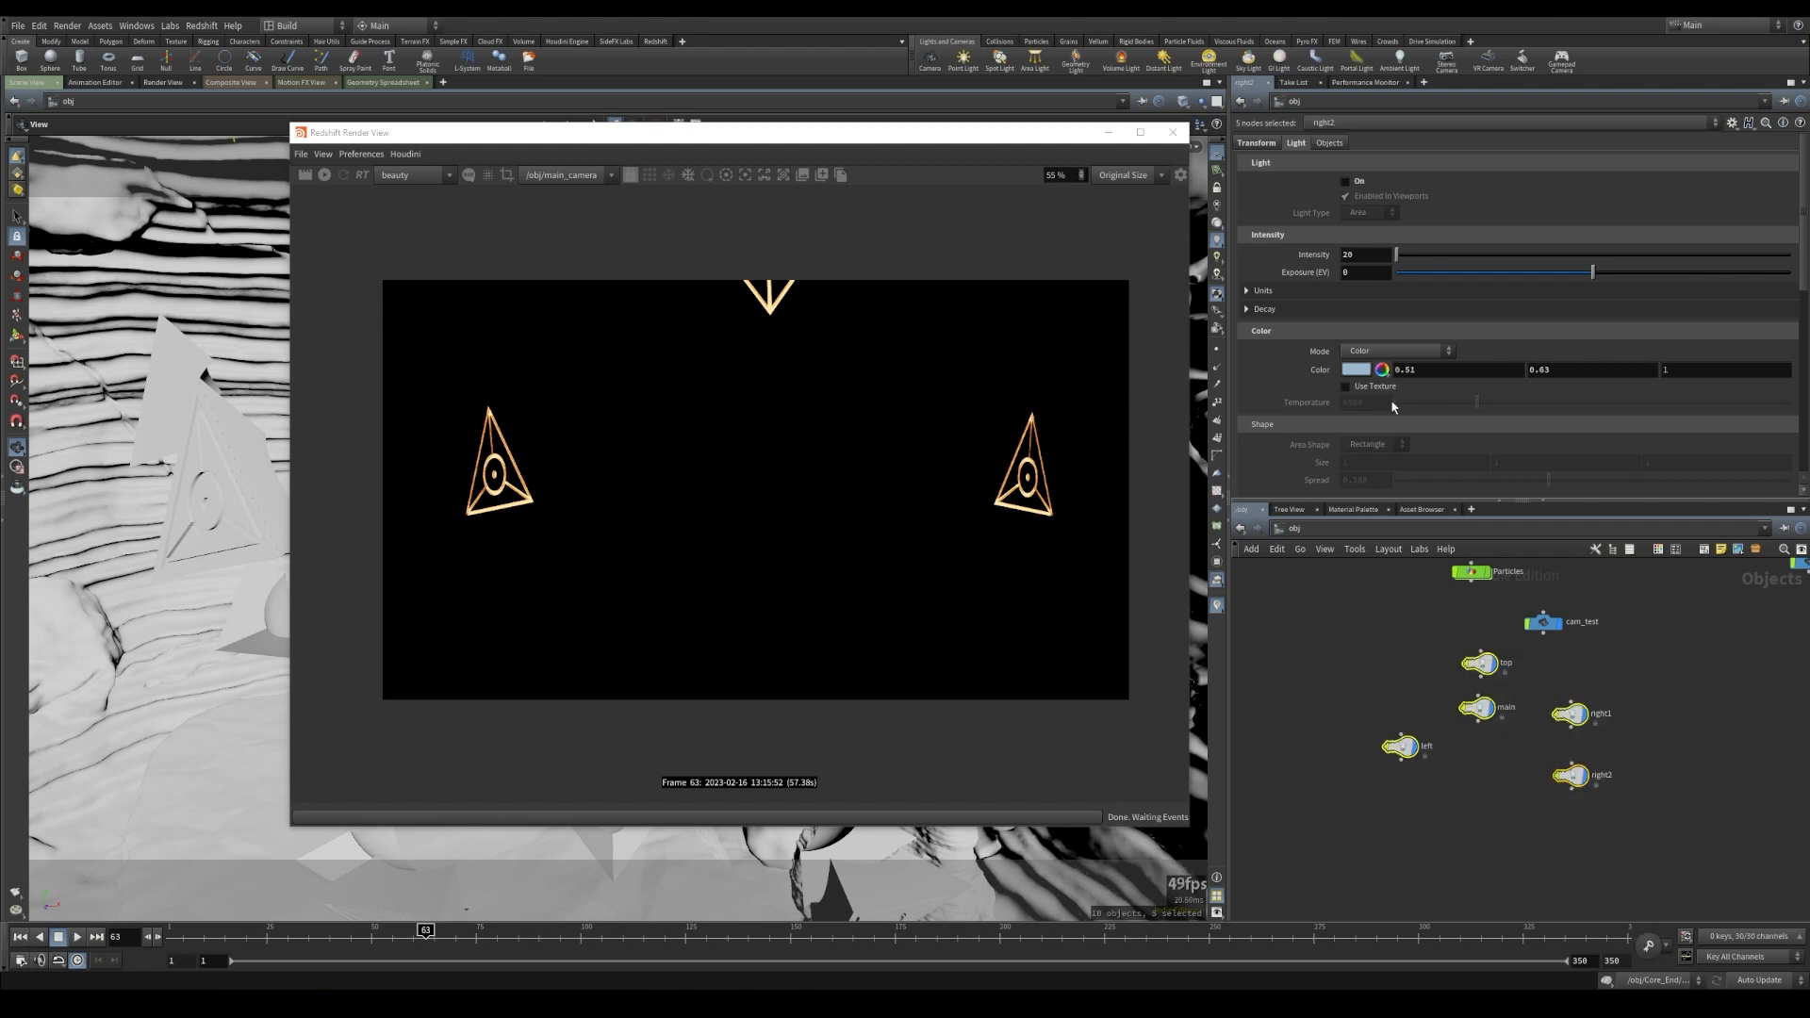
pyautogui.click(1347, 182)
pyautogui.click(324, 176)
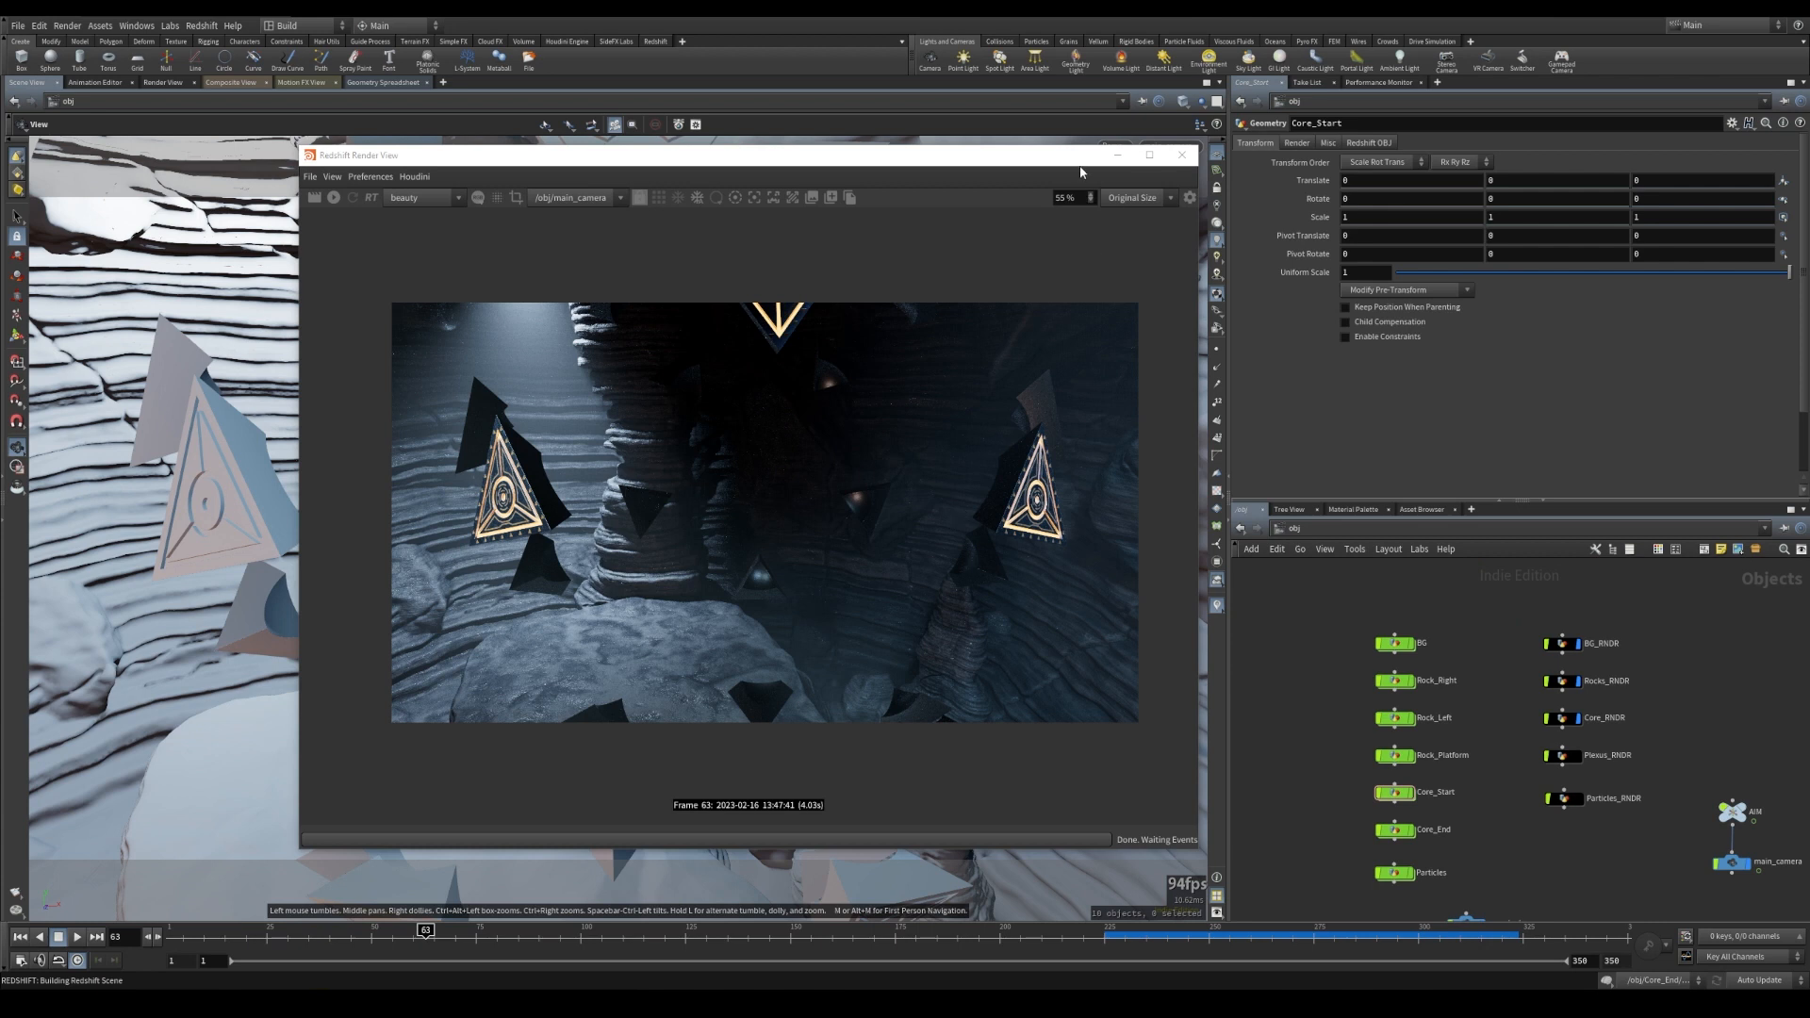
# - Close the render view and scrub the timeline to frame 278, where the assembled core rests on the platform
pyautogui.click(1182, 155)
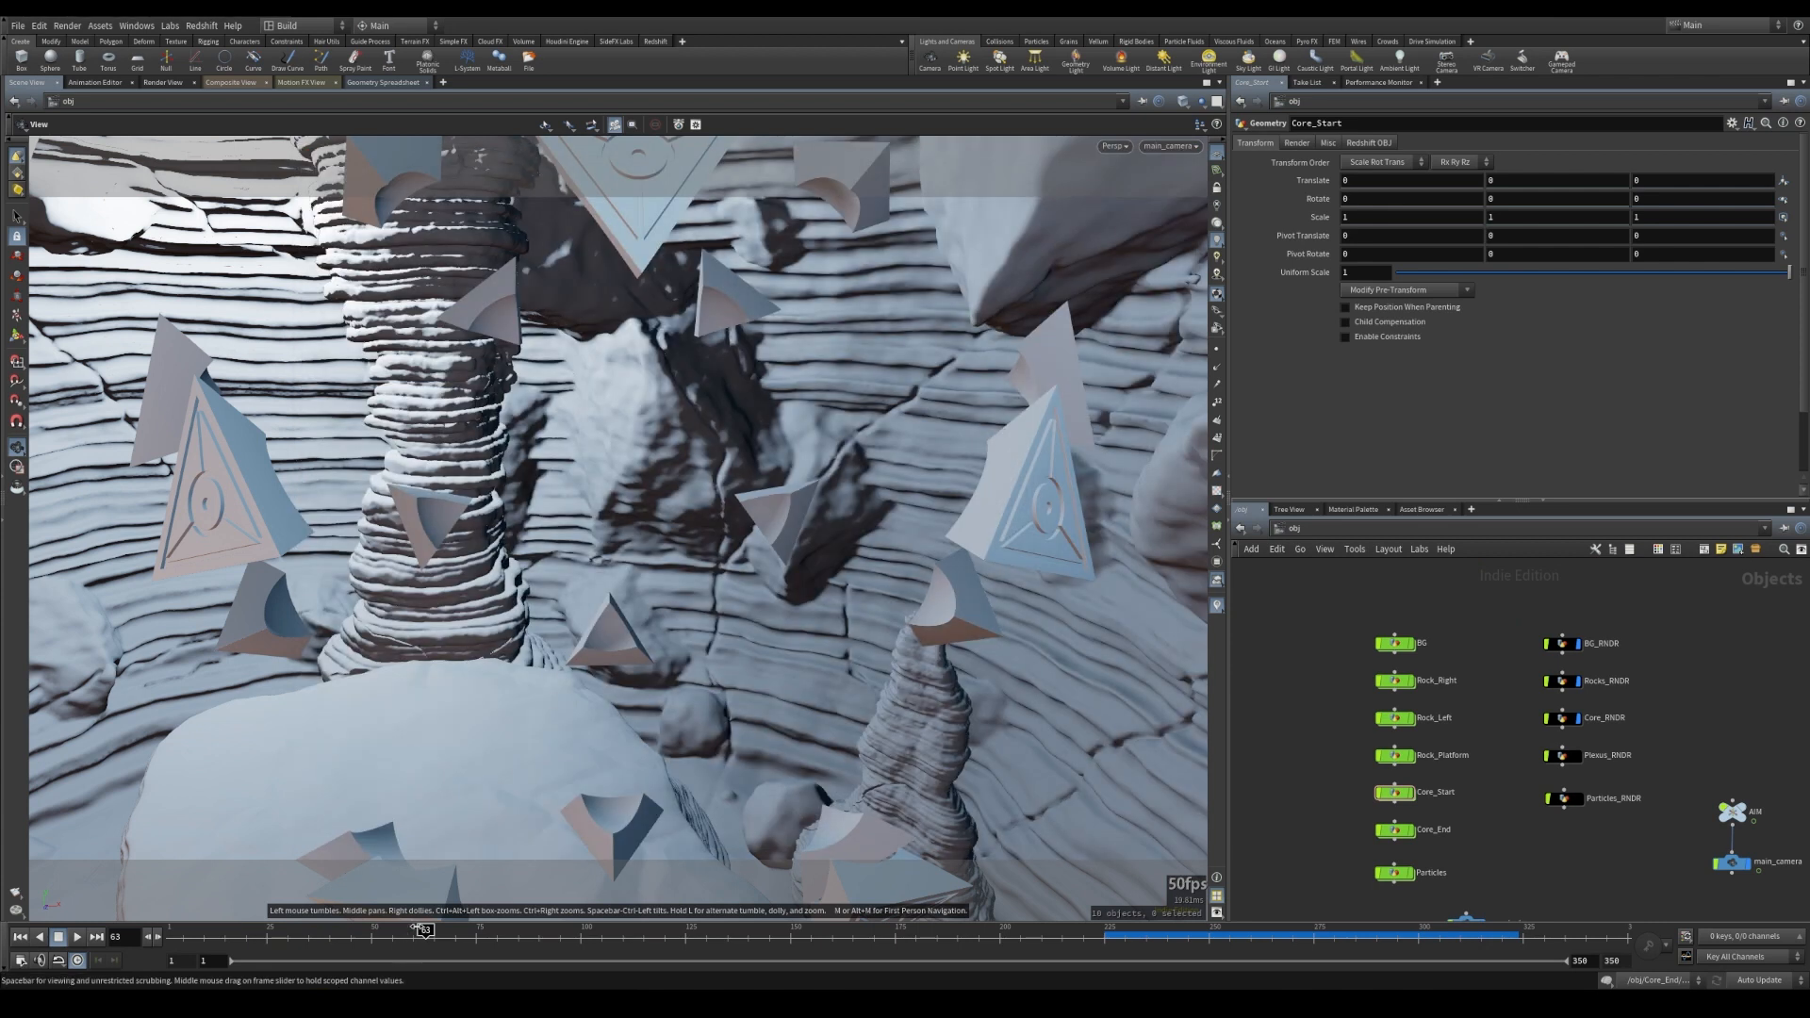
pyautogui.moveTo(424, 931); pyautogui.dragTo(1089, 940)
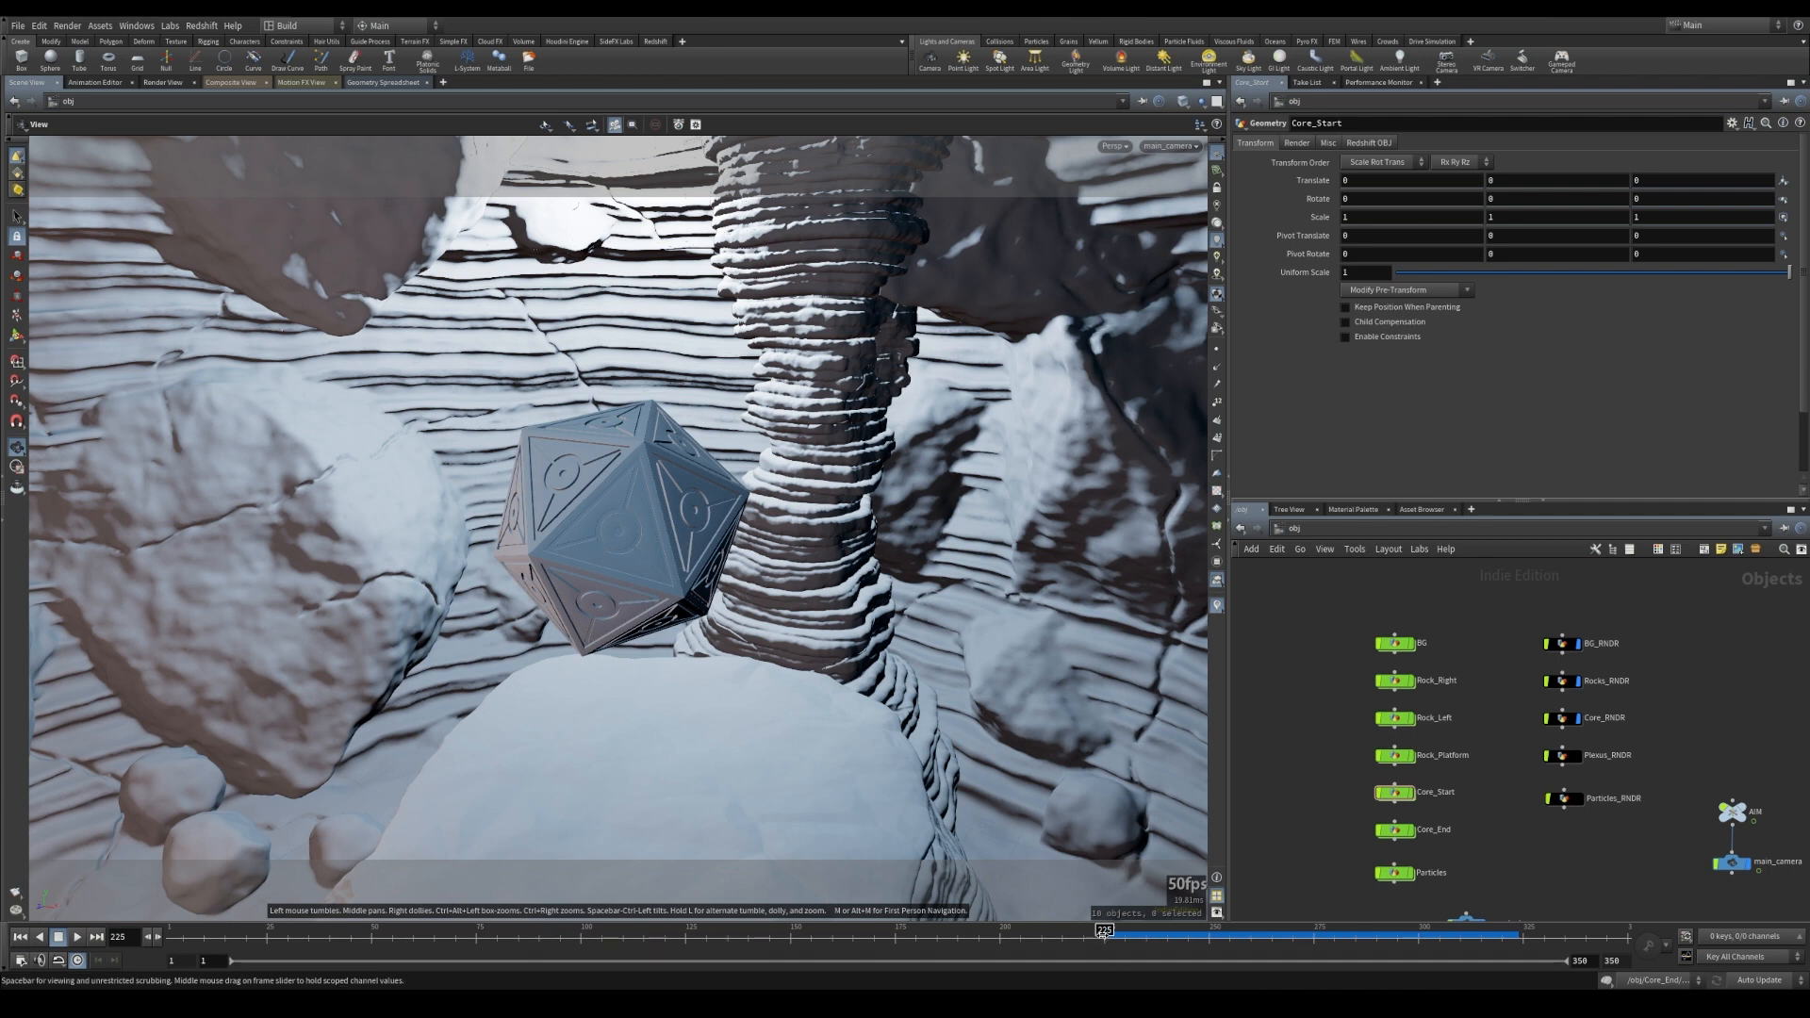
pyautogui.moveTo(1104, 932)
pyautogui.mouseDown()
pyautogui.moveTo(1467, 945)
pyautogui.moveTo(1167, 941)
pyautogui.moveTo(1331, 942)
pyautogui.mouseUp()
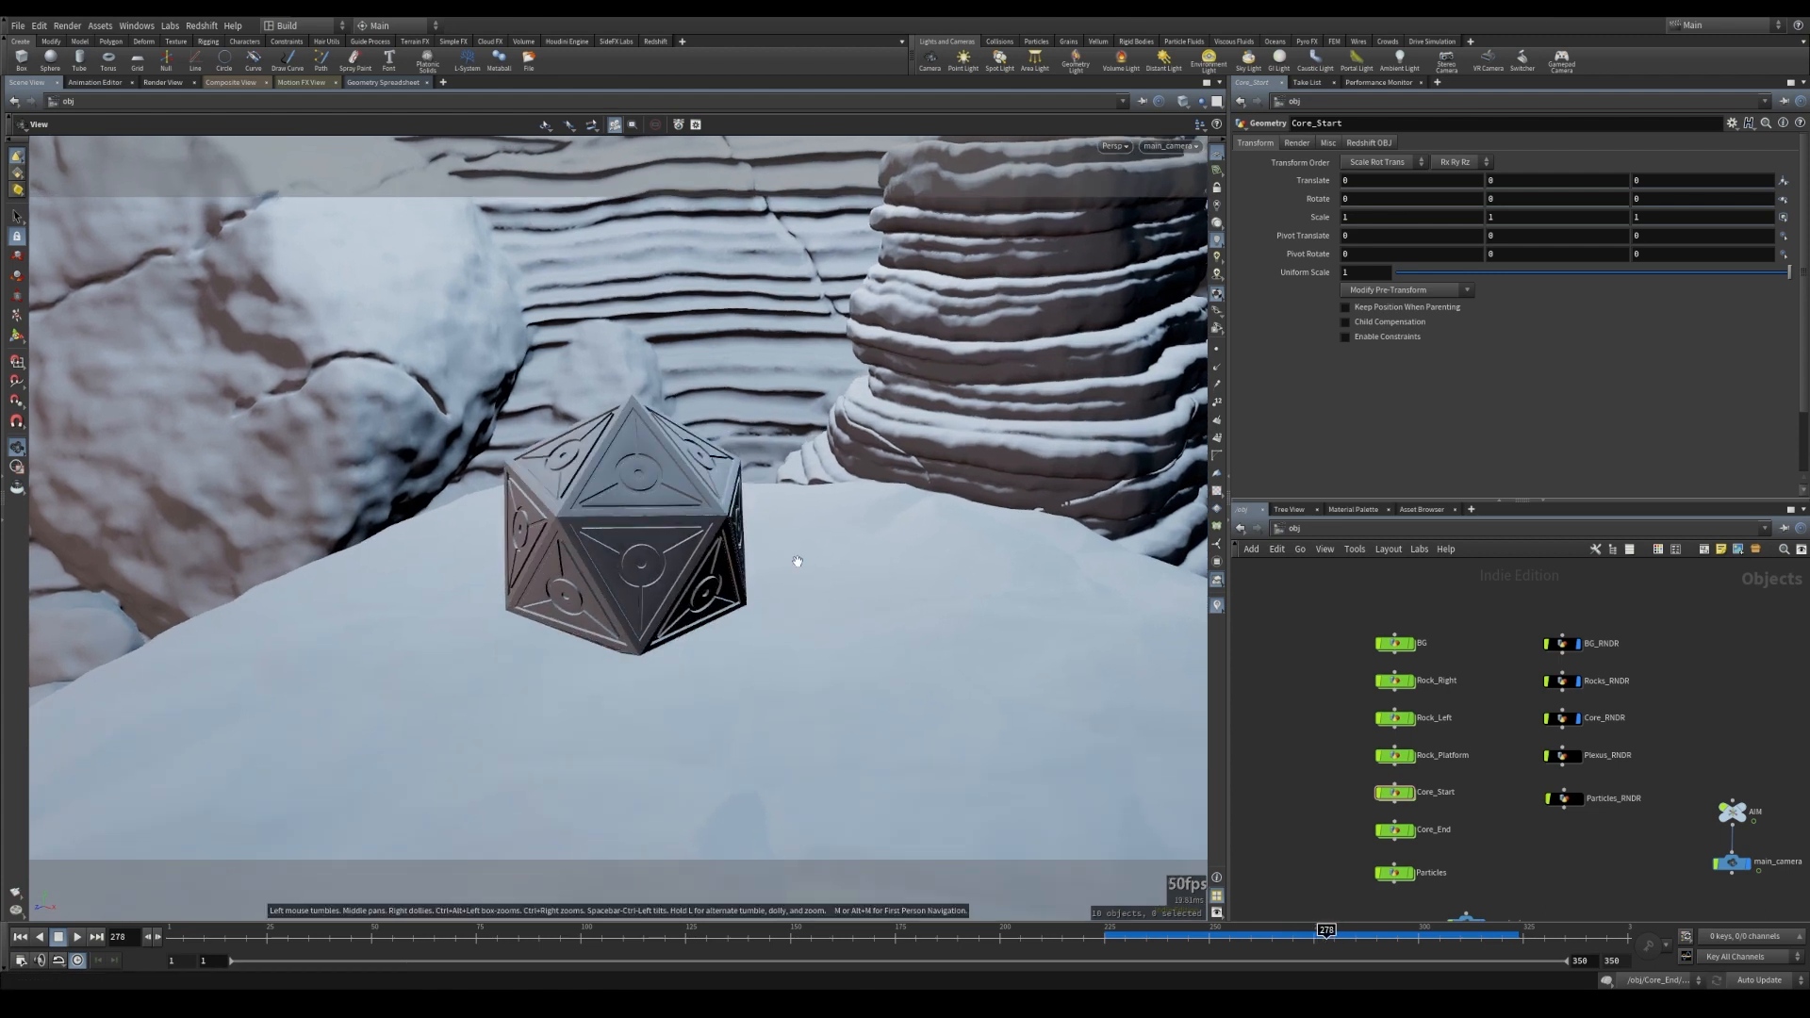
# - Reopen the Redshift render view, render frame 278 and stop the render after checking the core
pyautogui.click(200, 25)
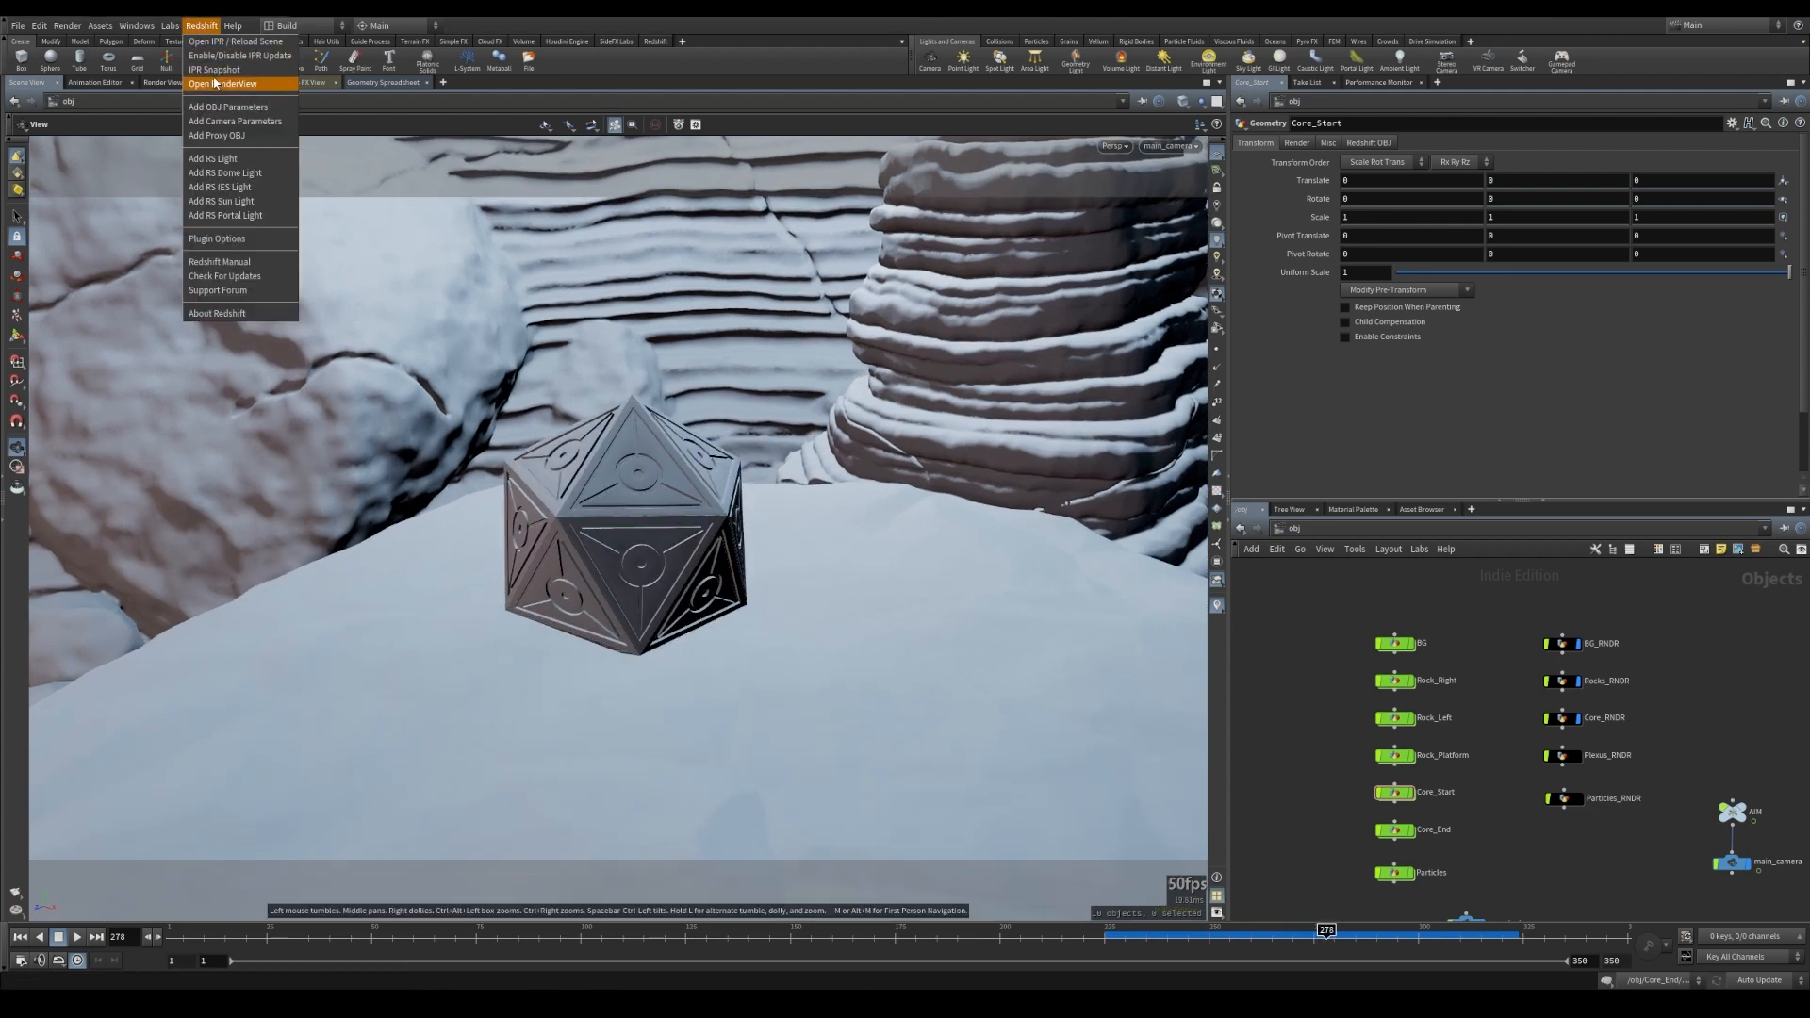
pyautogui.click(227, 79)
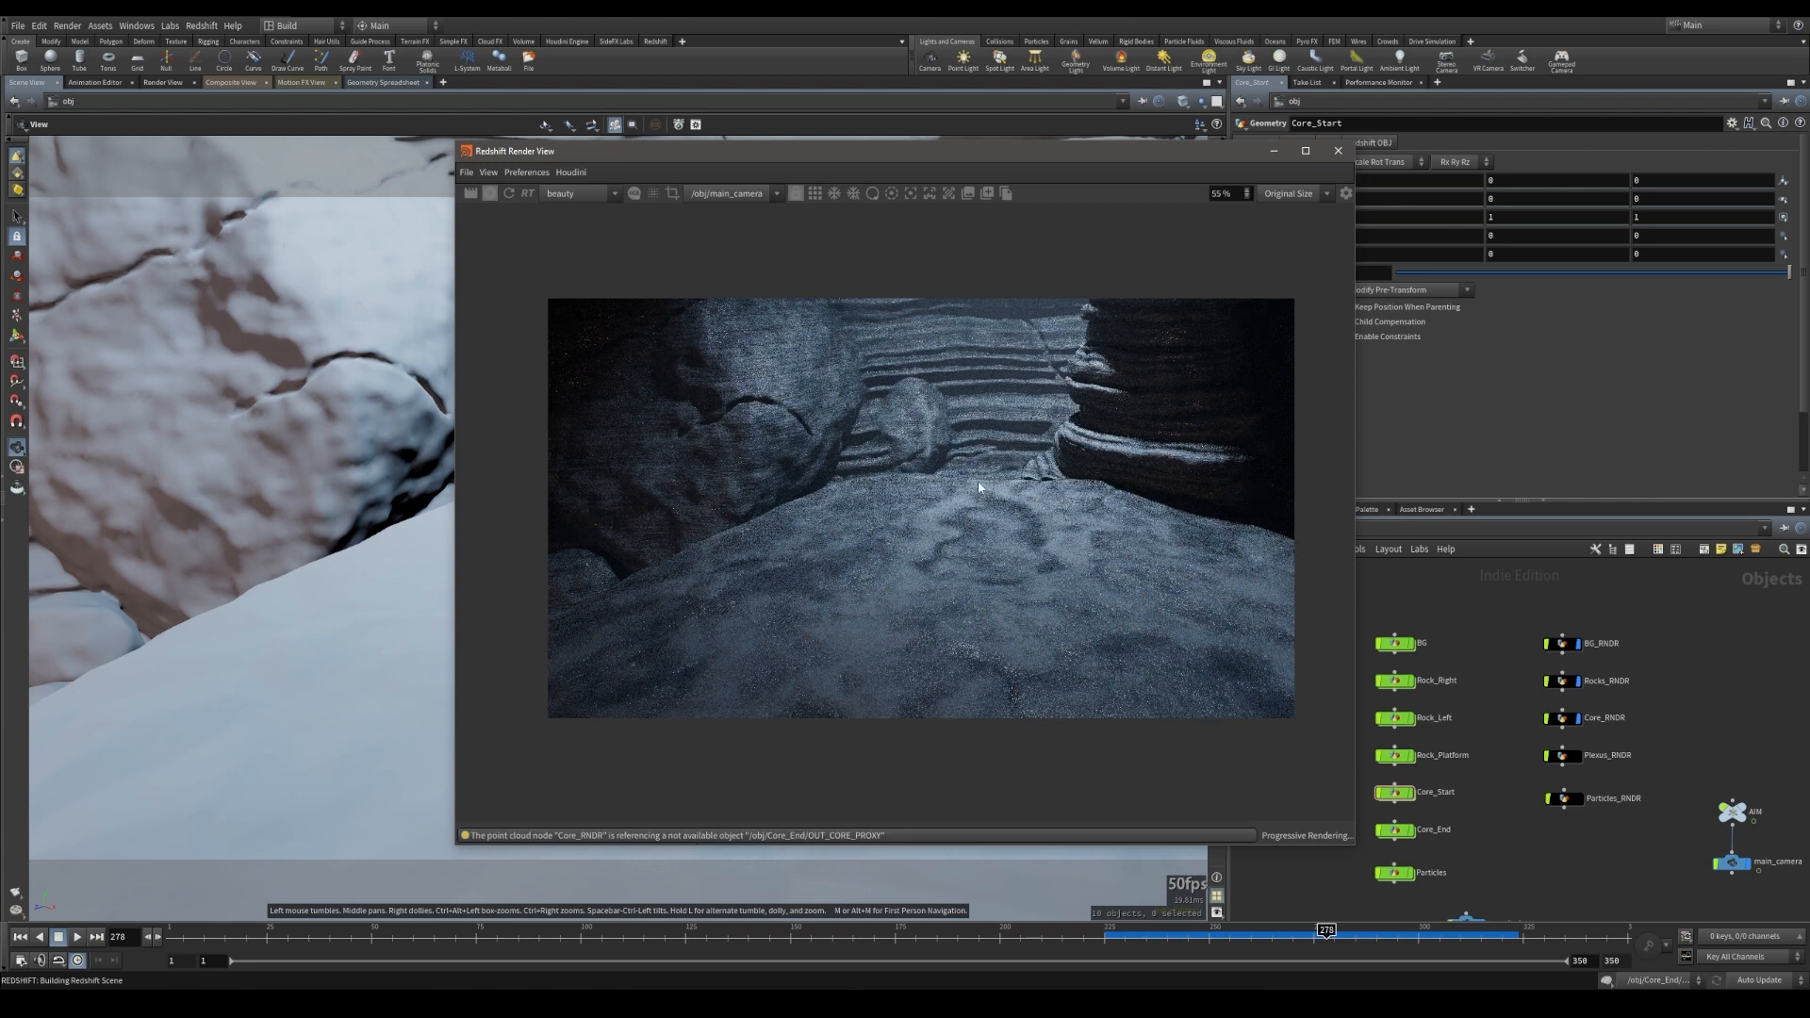
pyautogui.moveTo(1157, 149); pyautogui.dragTo(953, 136)
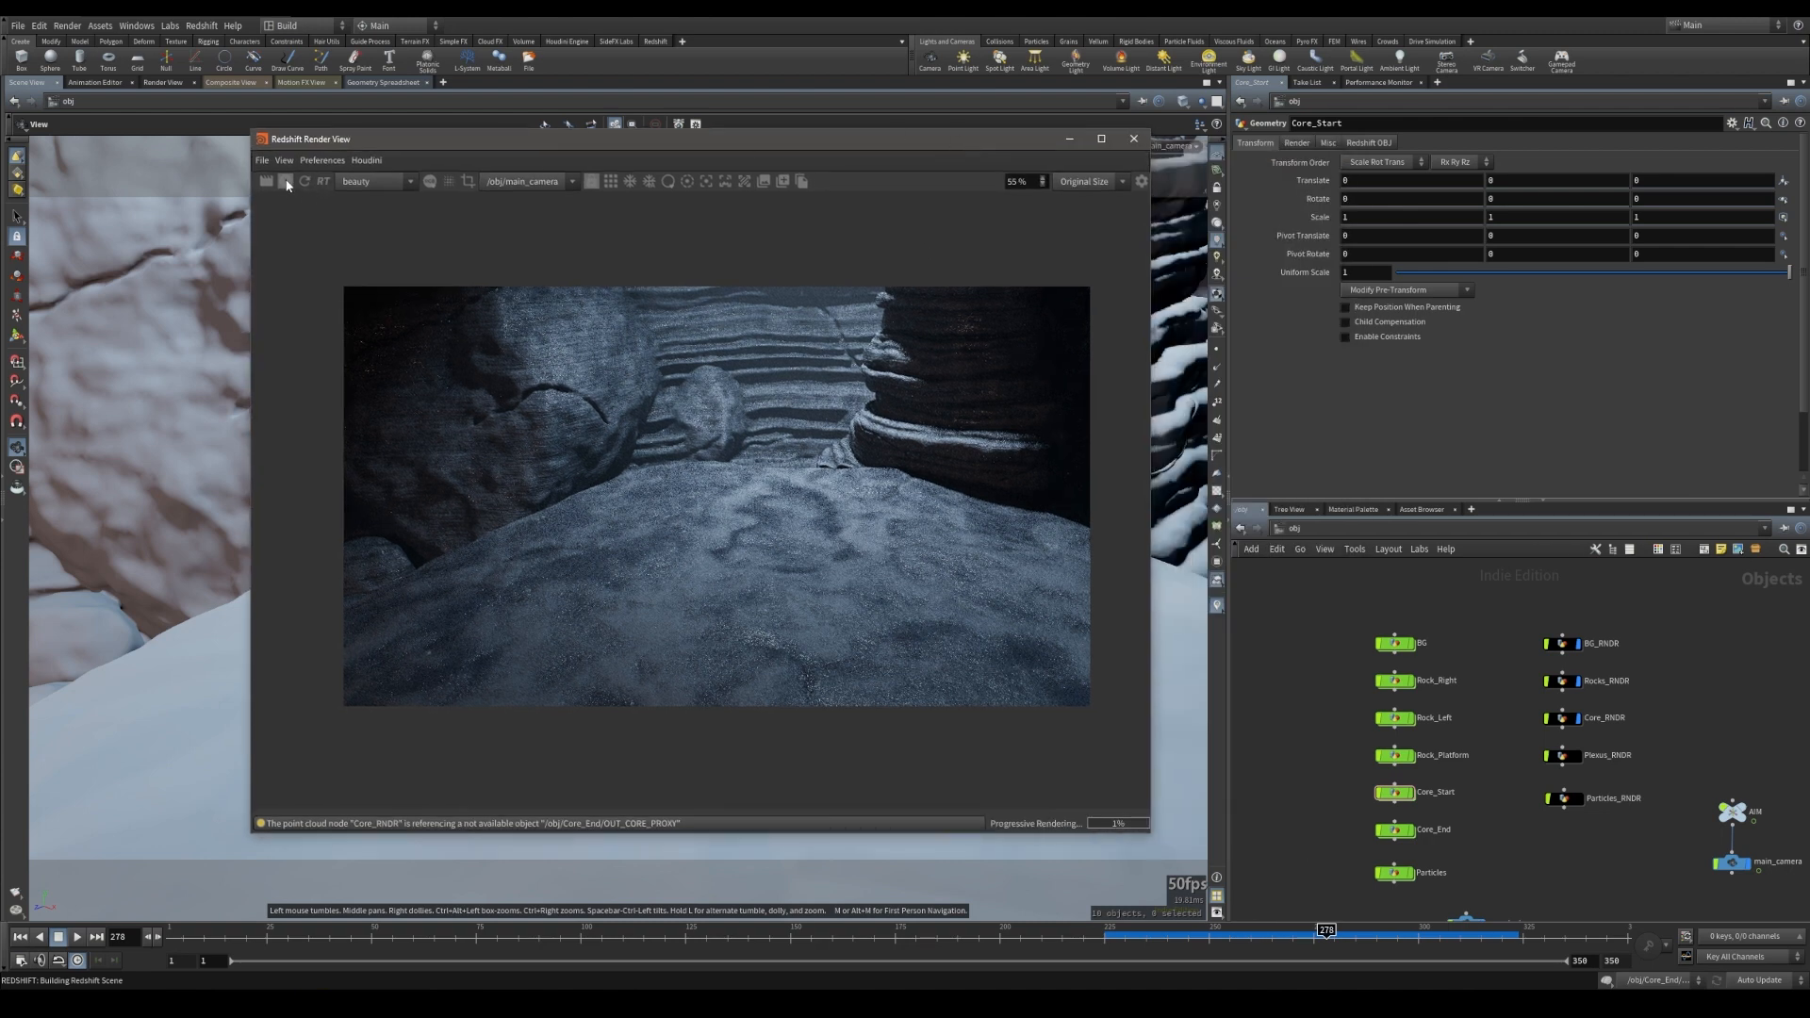
pyautogui.click(286, 181)
# - Open the Core_End geometry network and inspect the point attributes of dopimport1
pyautogui.moveTo(1505, 845); pyautogui.dragTo(1524, 785, button='middle')
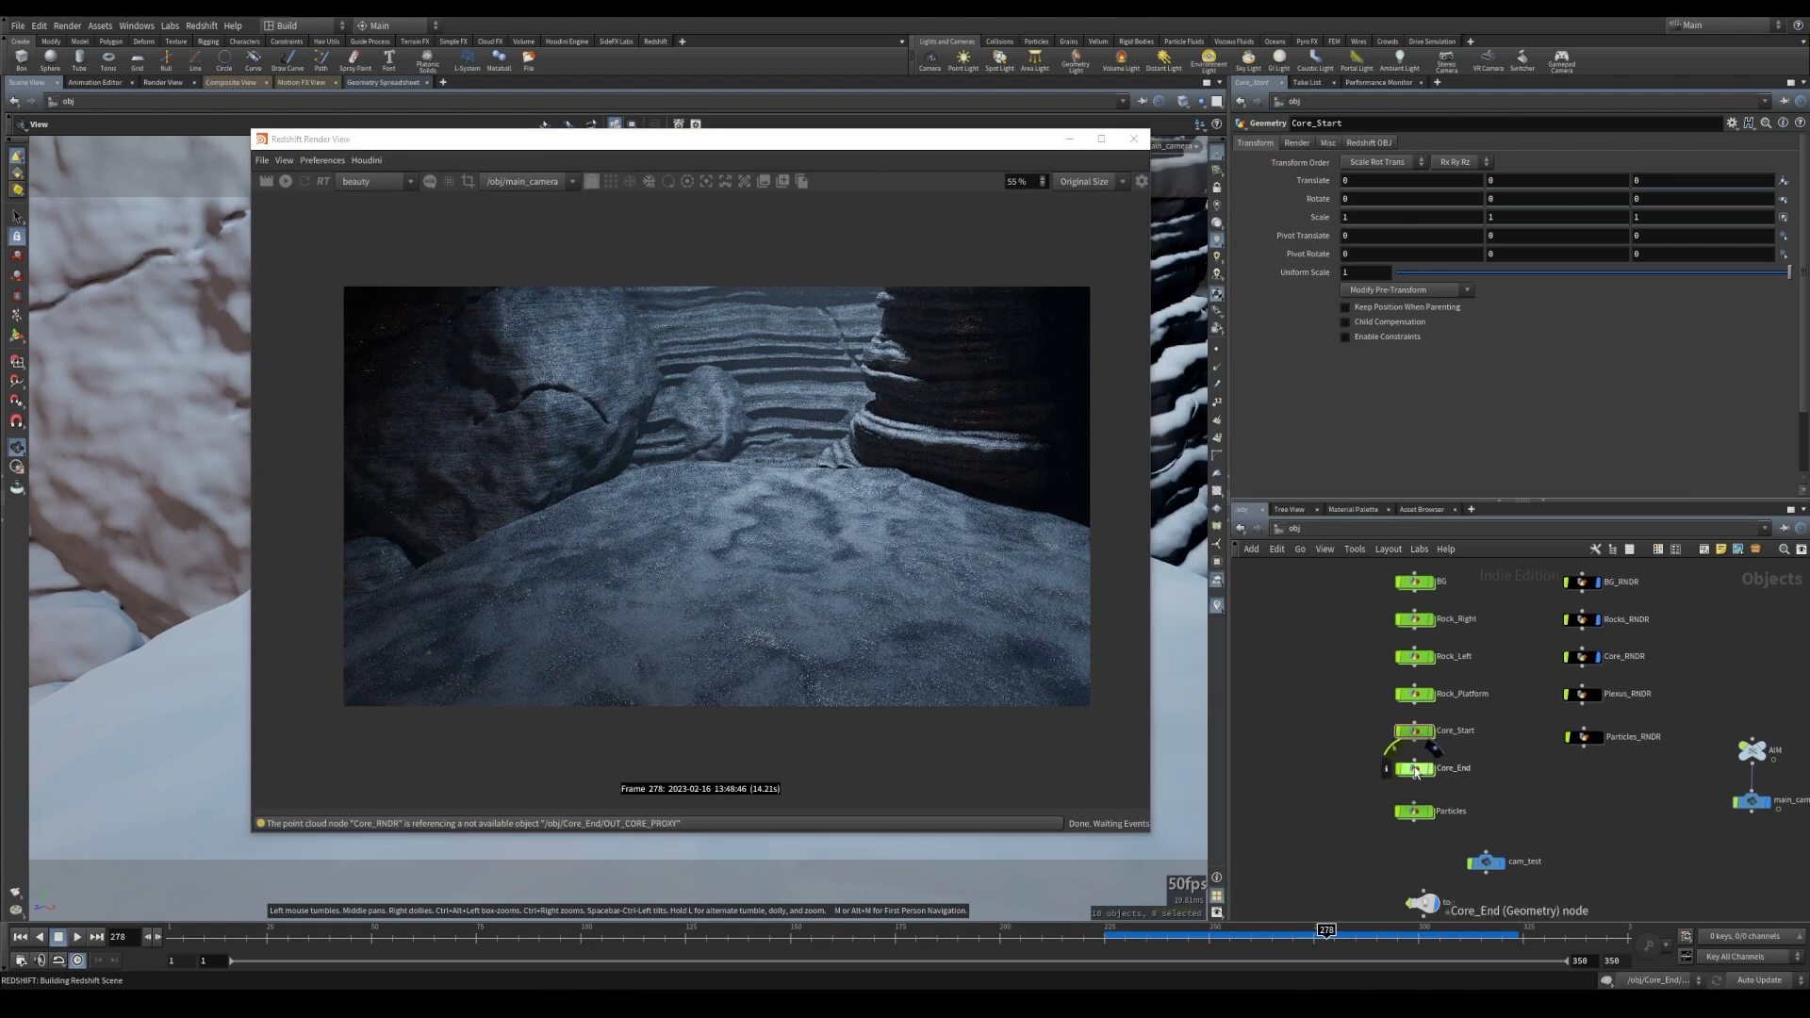
pyautogui.click(1416, 769)
pyautogui.doubleClick(1416, 769)
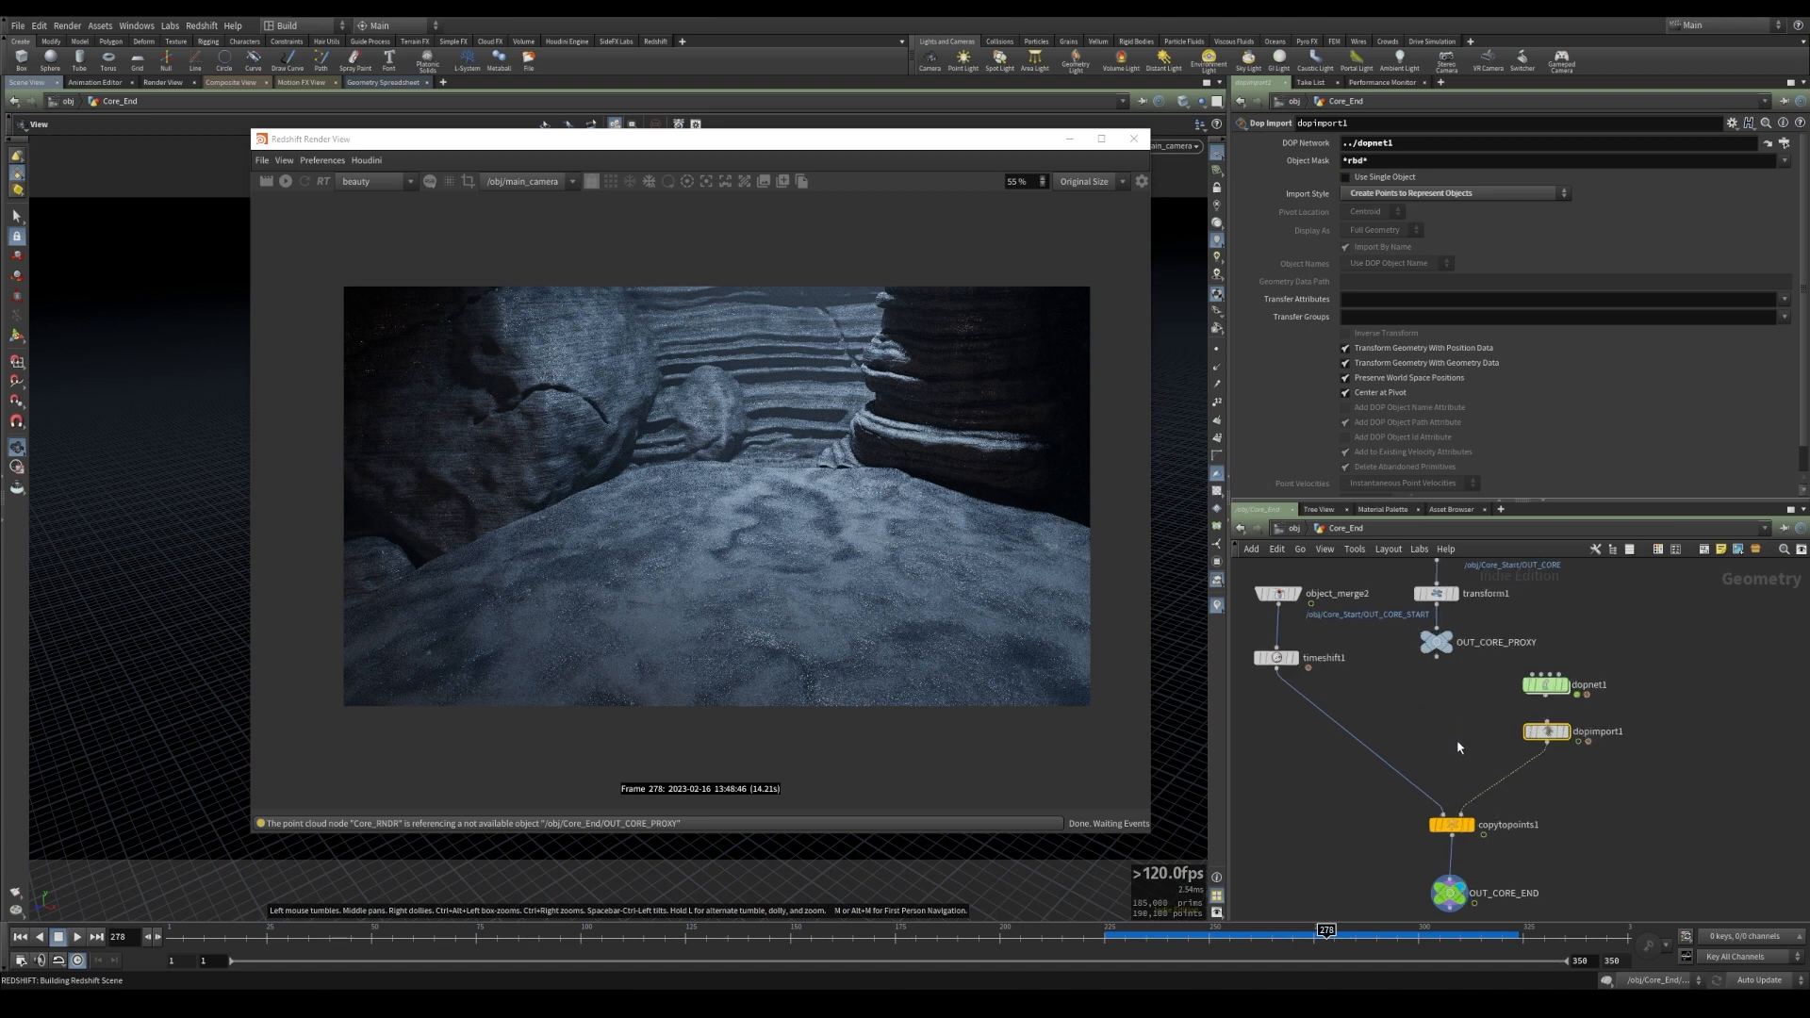
pyautogui.scroll(3, 1457, 739)
pyautogui.moveTo(1563, 735)
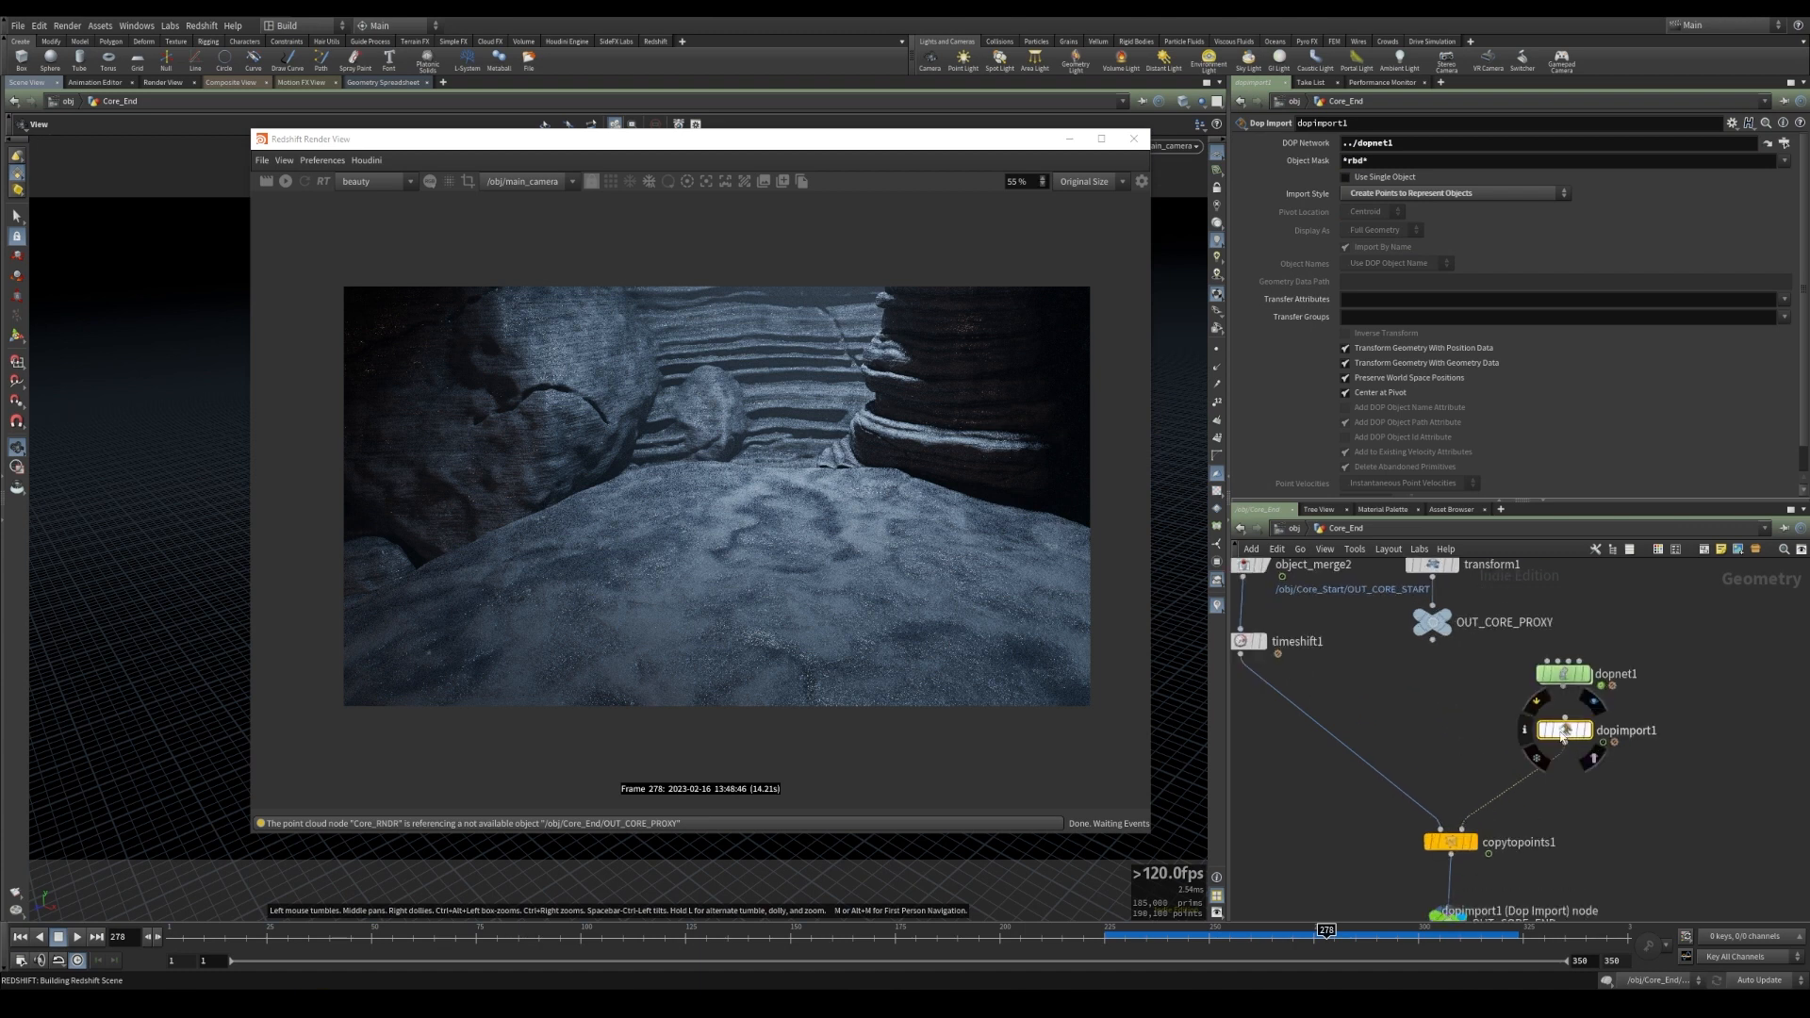
pyautogui.middleClick(1564, 738)
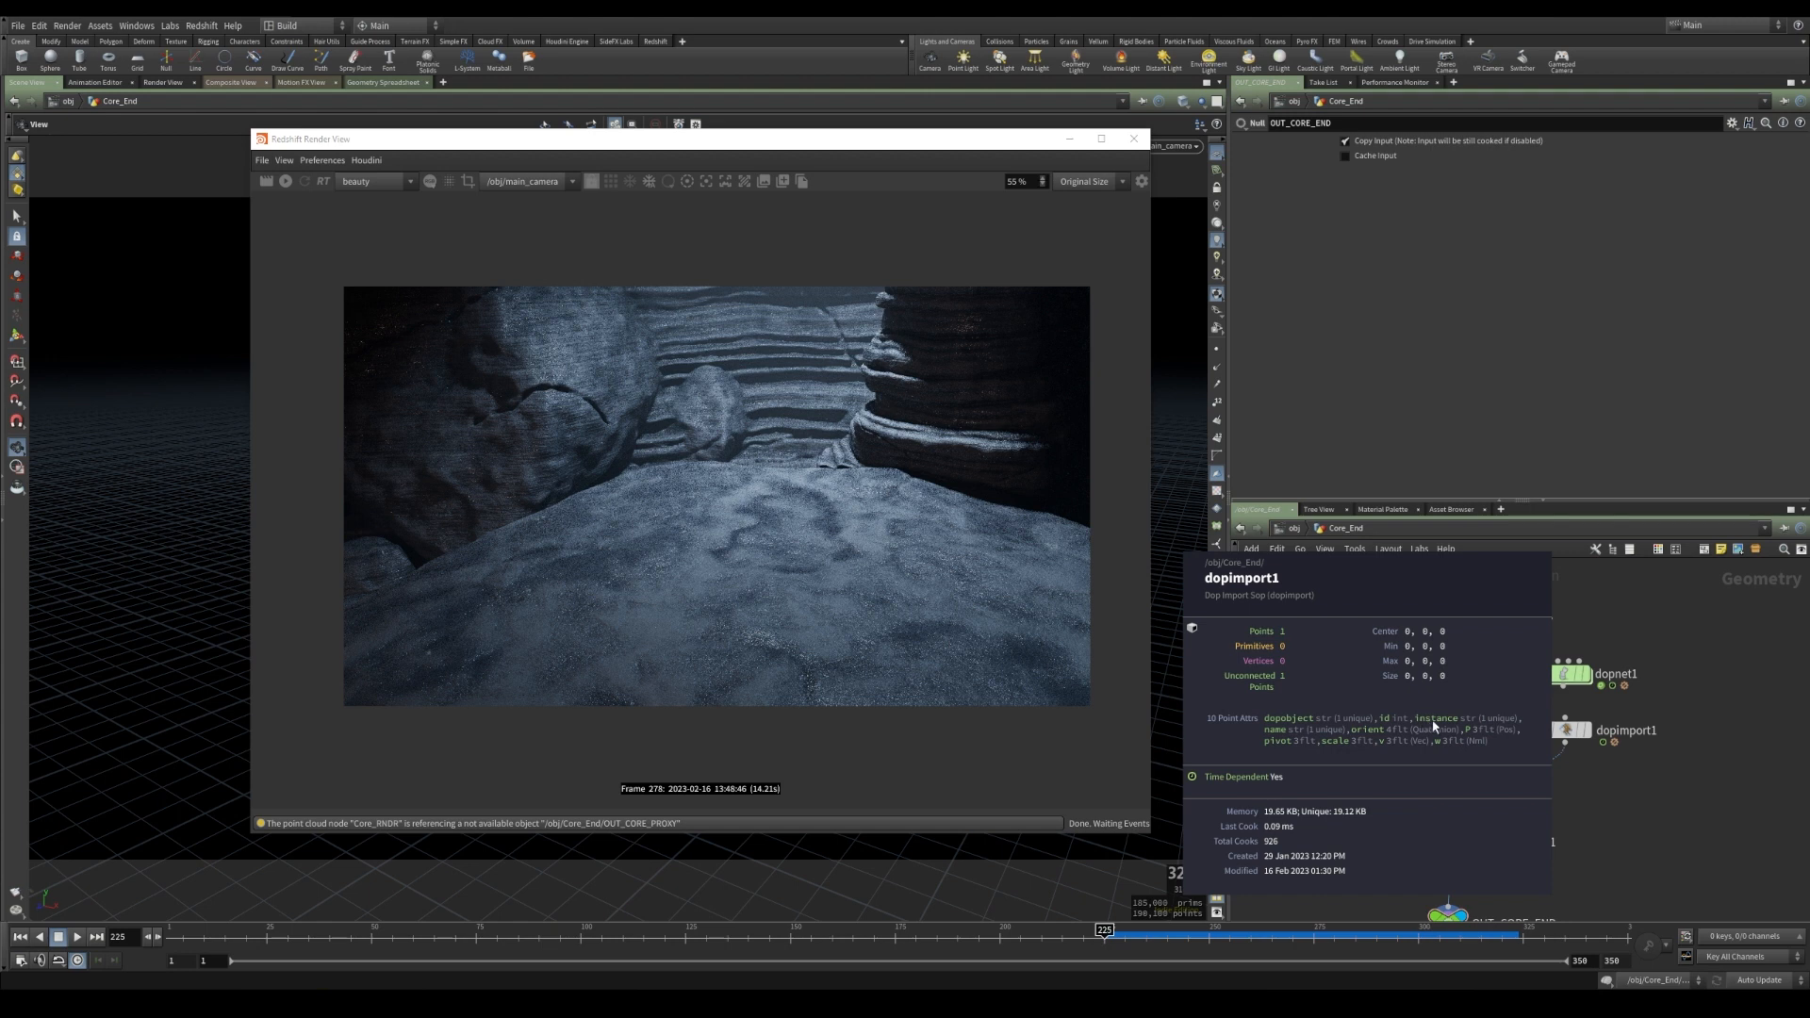
# - Insert an Attribute Rename node between dopimport1 and copytopoints1 that deletes the instance point attribute, and restart the render
pyautogui.press('Tab')
pyautogui.write('rename')
pyautogui.press('Return')
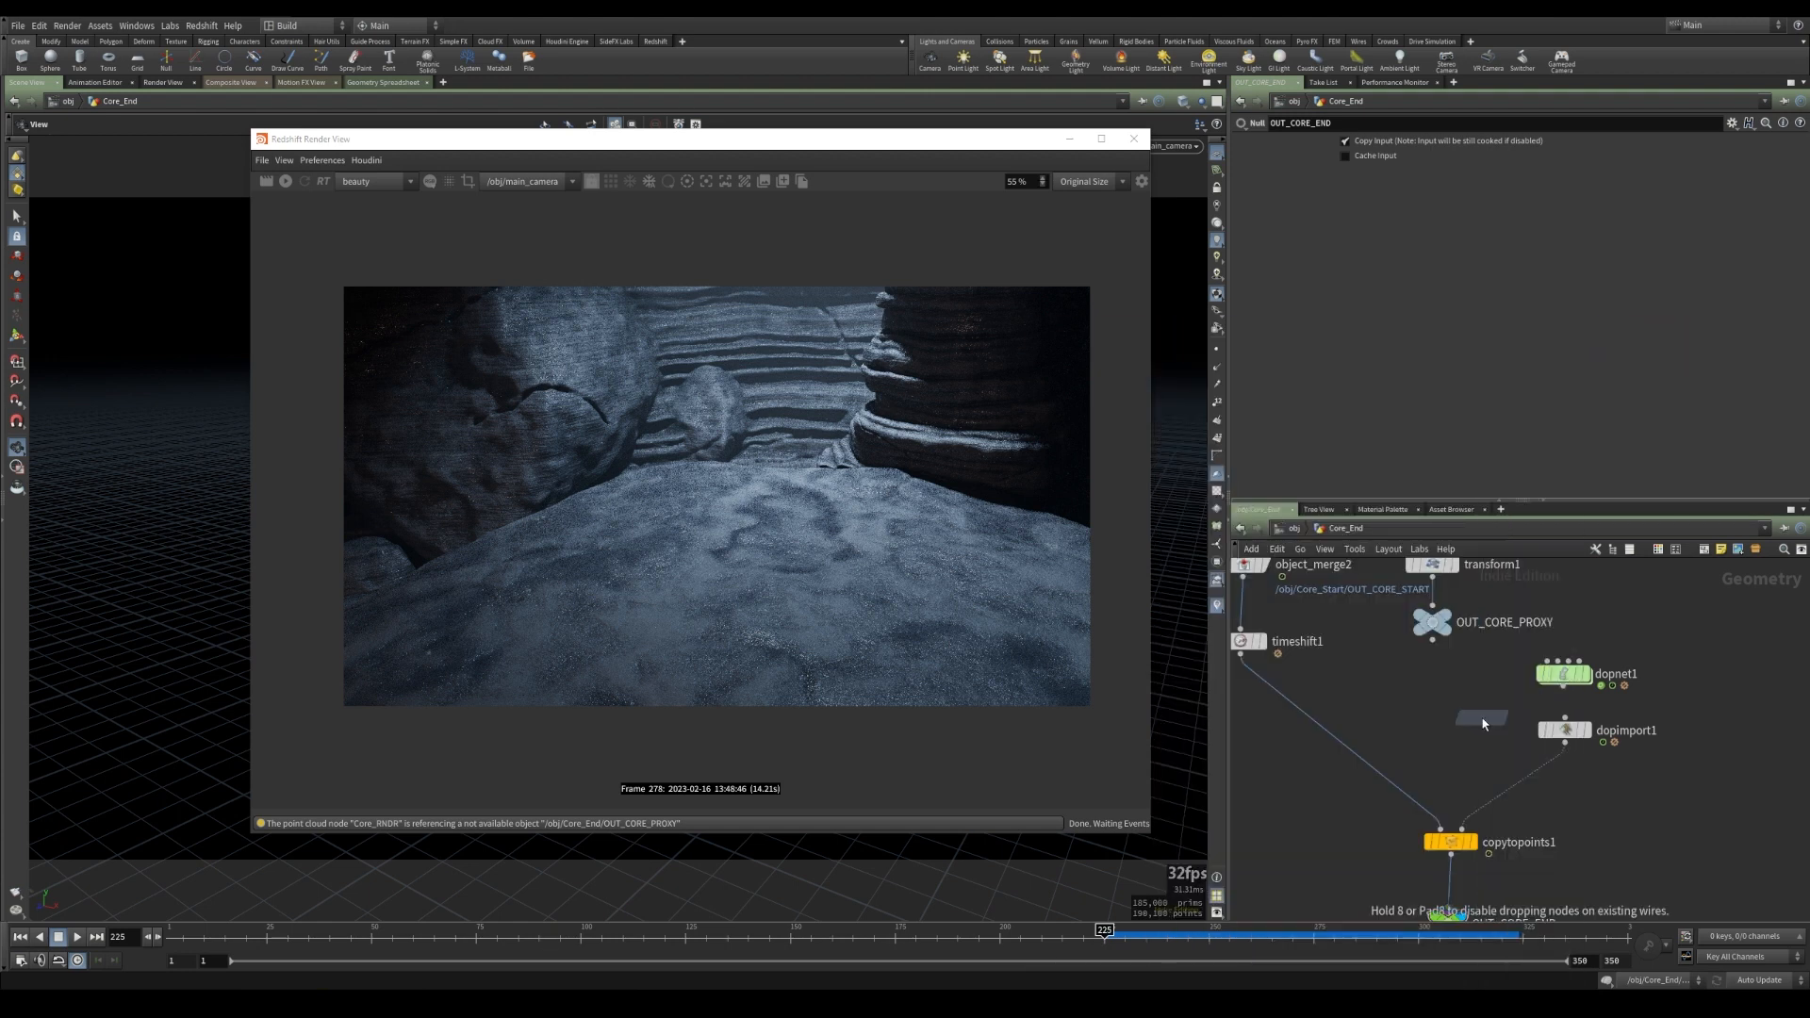
pyautogui.click(1534, 766)
pyautogui.click(1794, 275)
pyautogui.click(1773, 349)
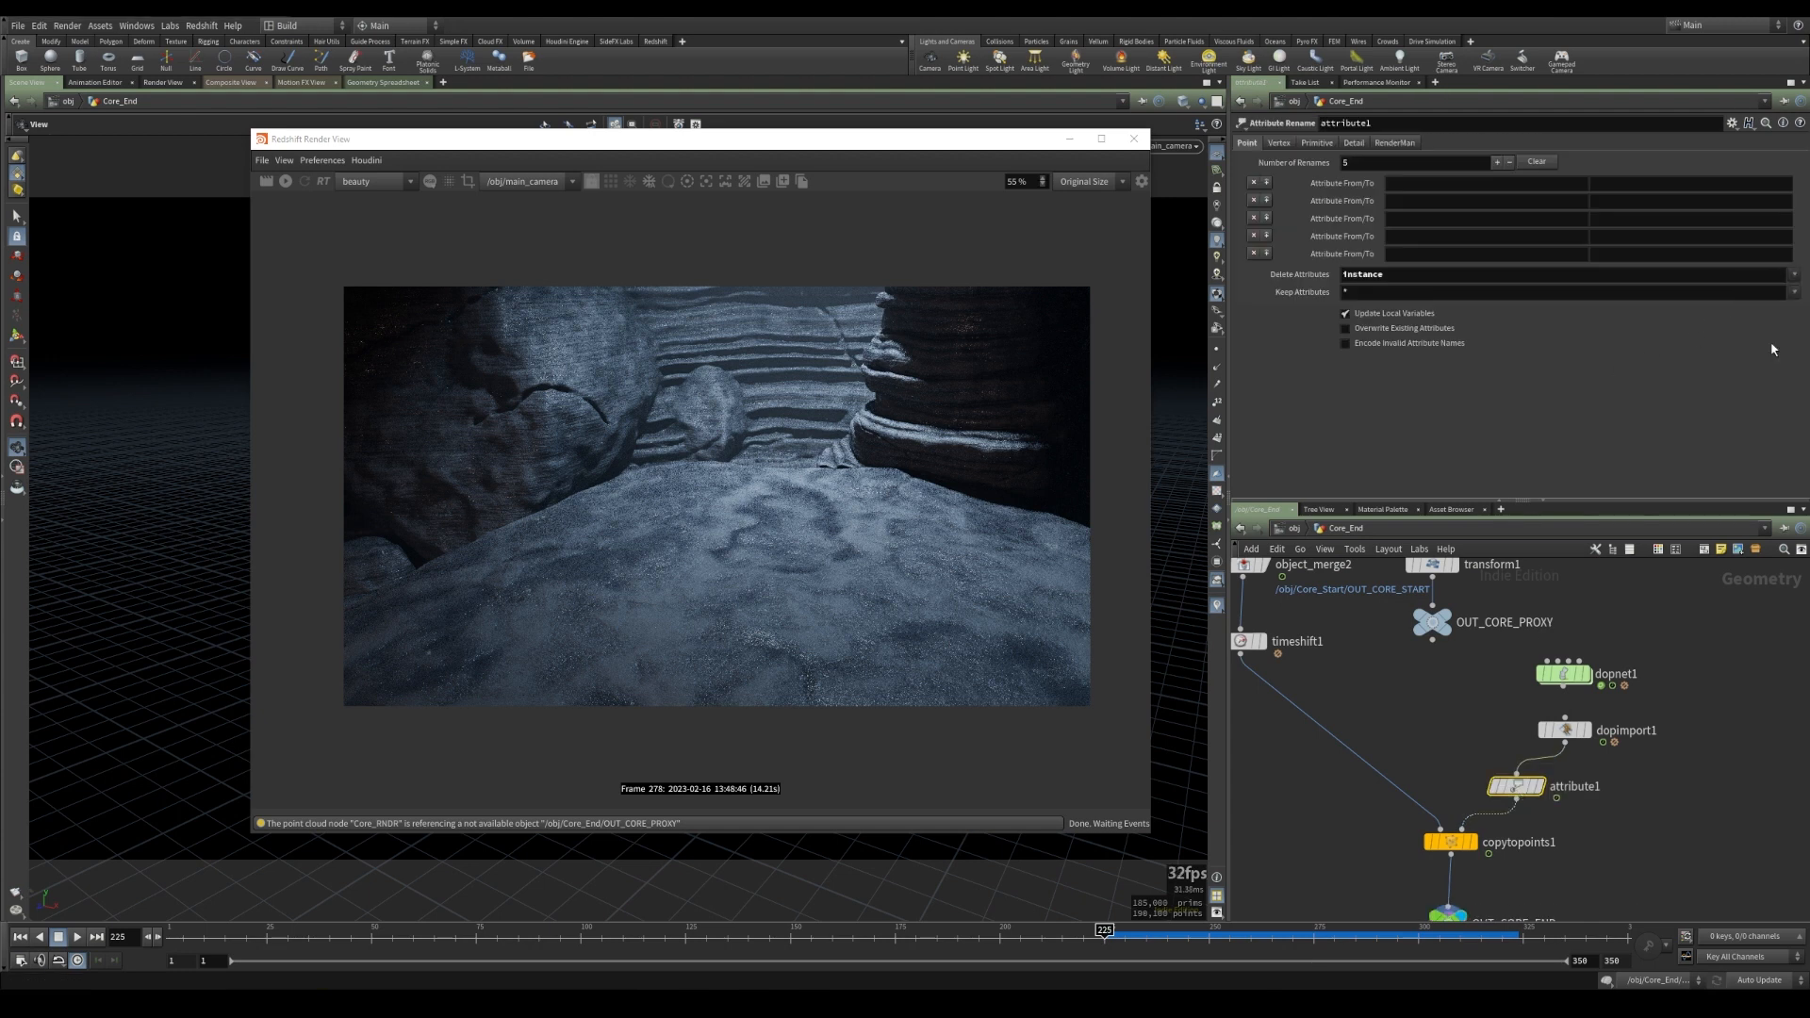
pyautogui.click(284, 181)
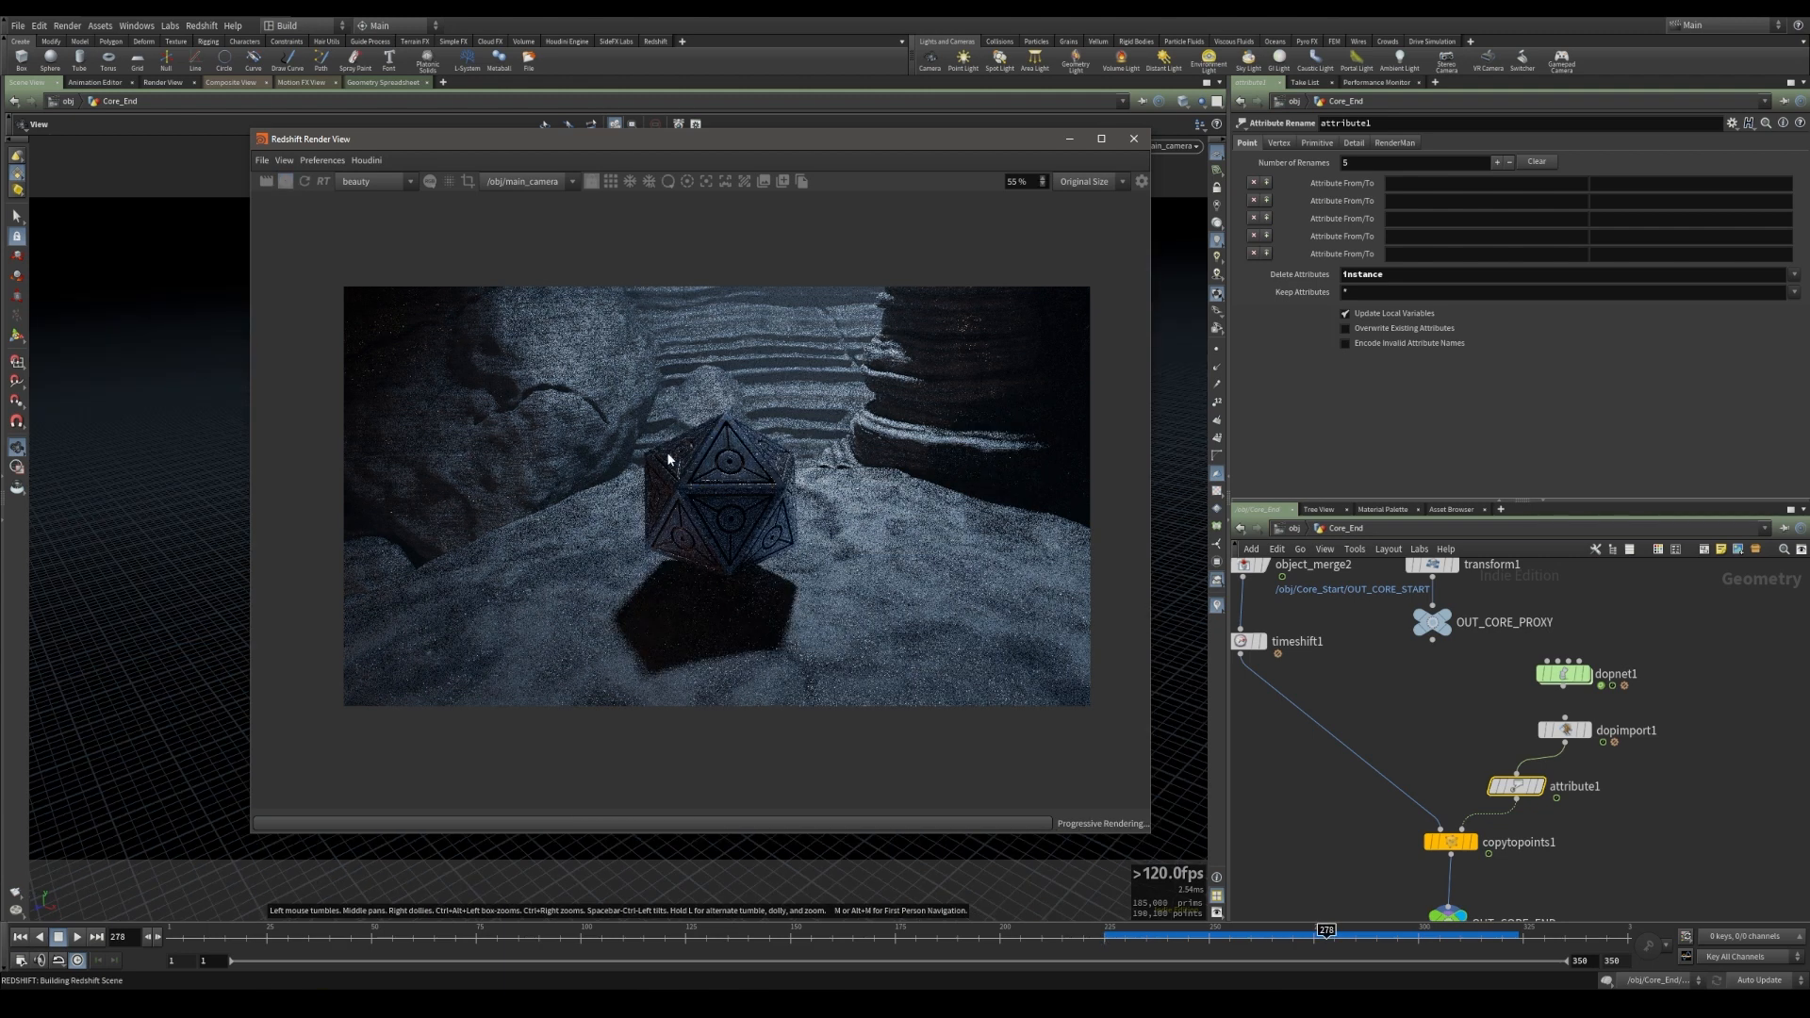
# - Close the render view, return to the object level and scrub the timeline to frame 245 to check the core's motion
pyautogui.click(1134, 138)
pyautogui.moveTo(1176, 938); pyautogui.dragTo(1112, 937)
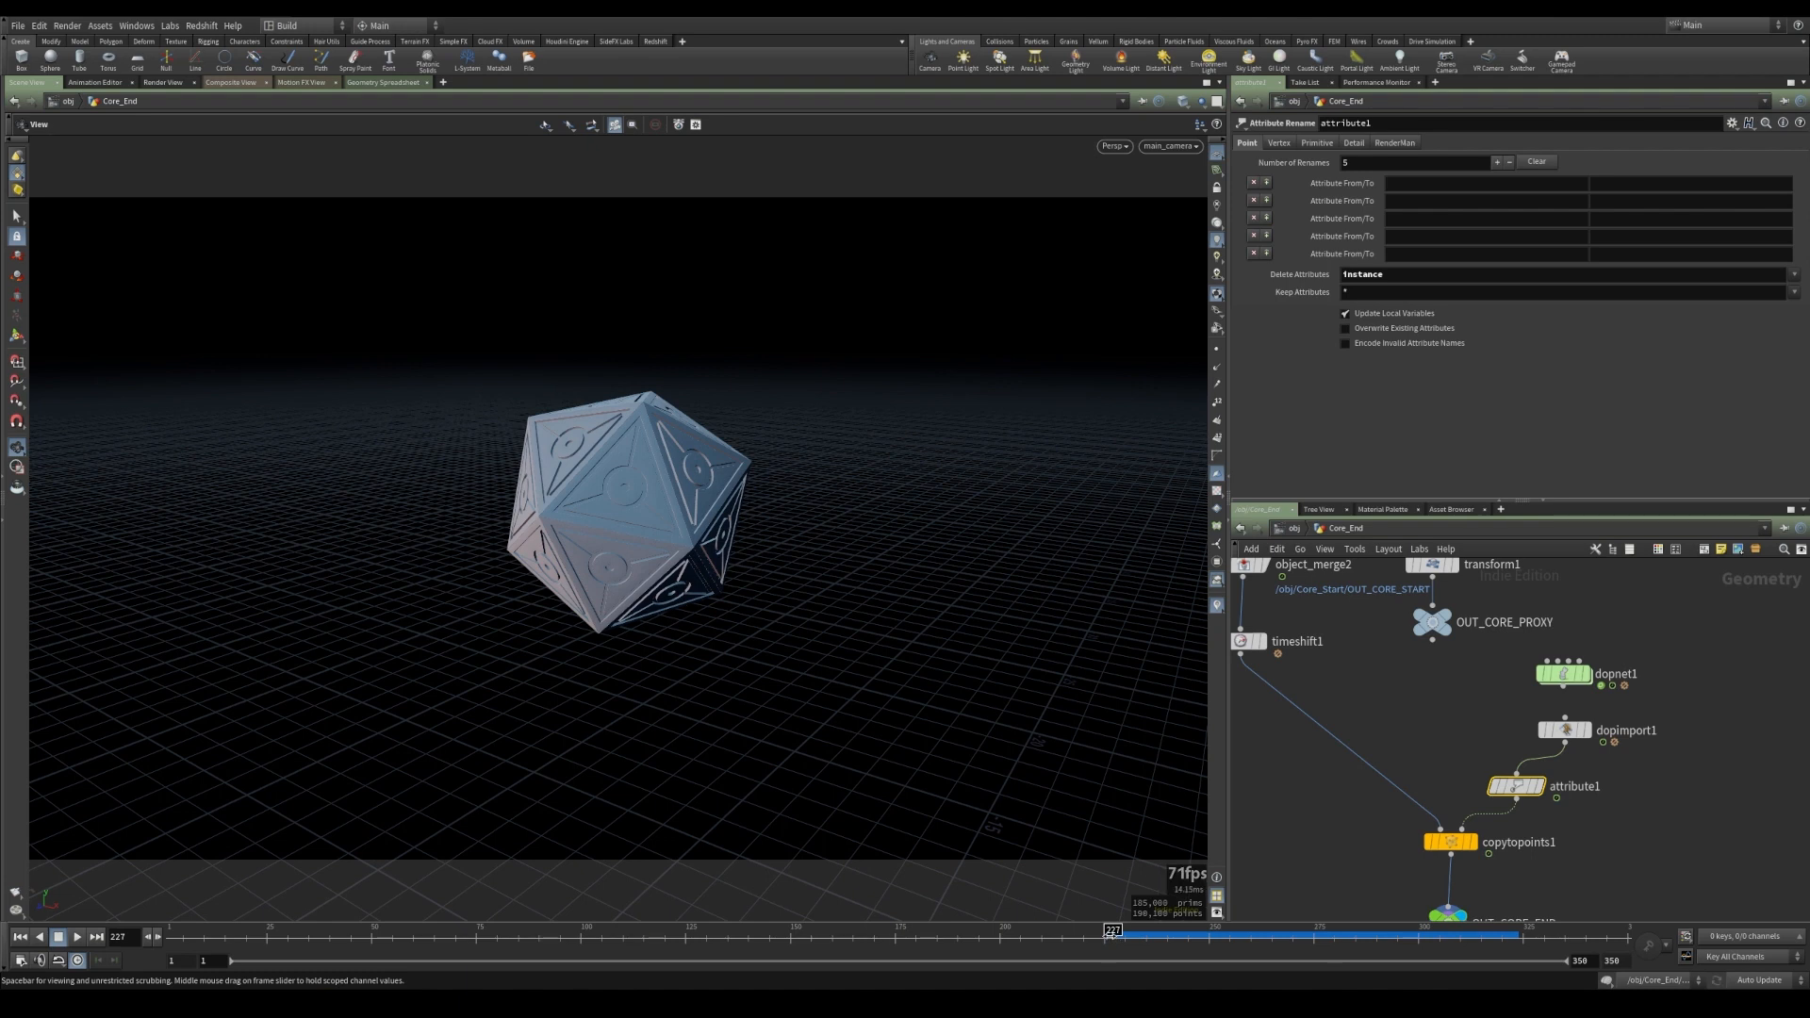
pyautogui.click(1288, 529)
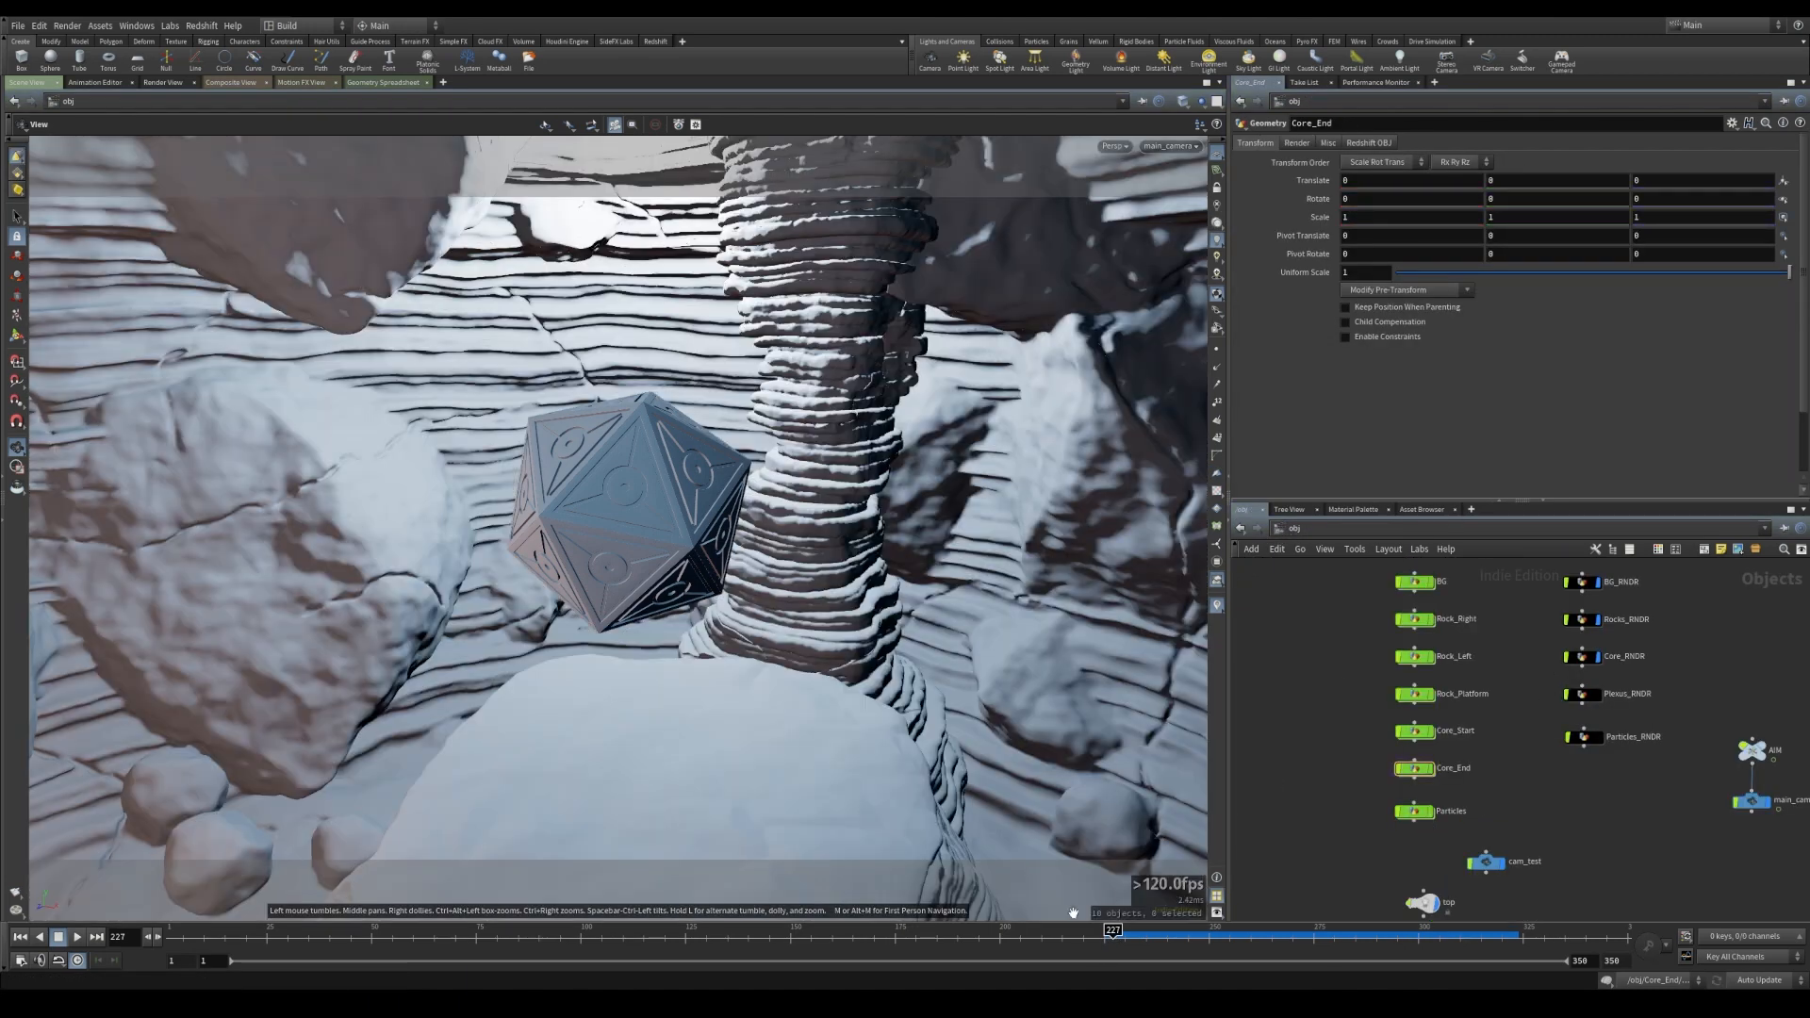
pyautogui.moveTo(1112, 933)
pyautogui.mouseDown()
pyautogui.moveTo(517, 923)
pyautogui.moveTo(1196, 945)
pyautogui.mouseUp()
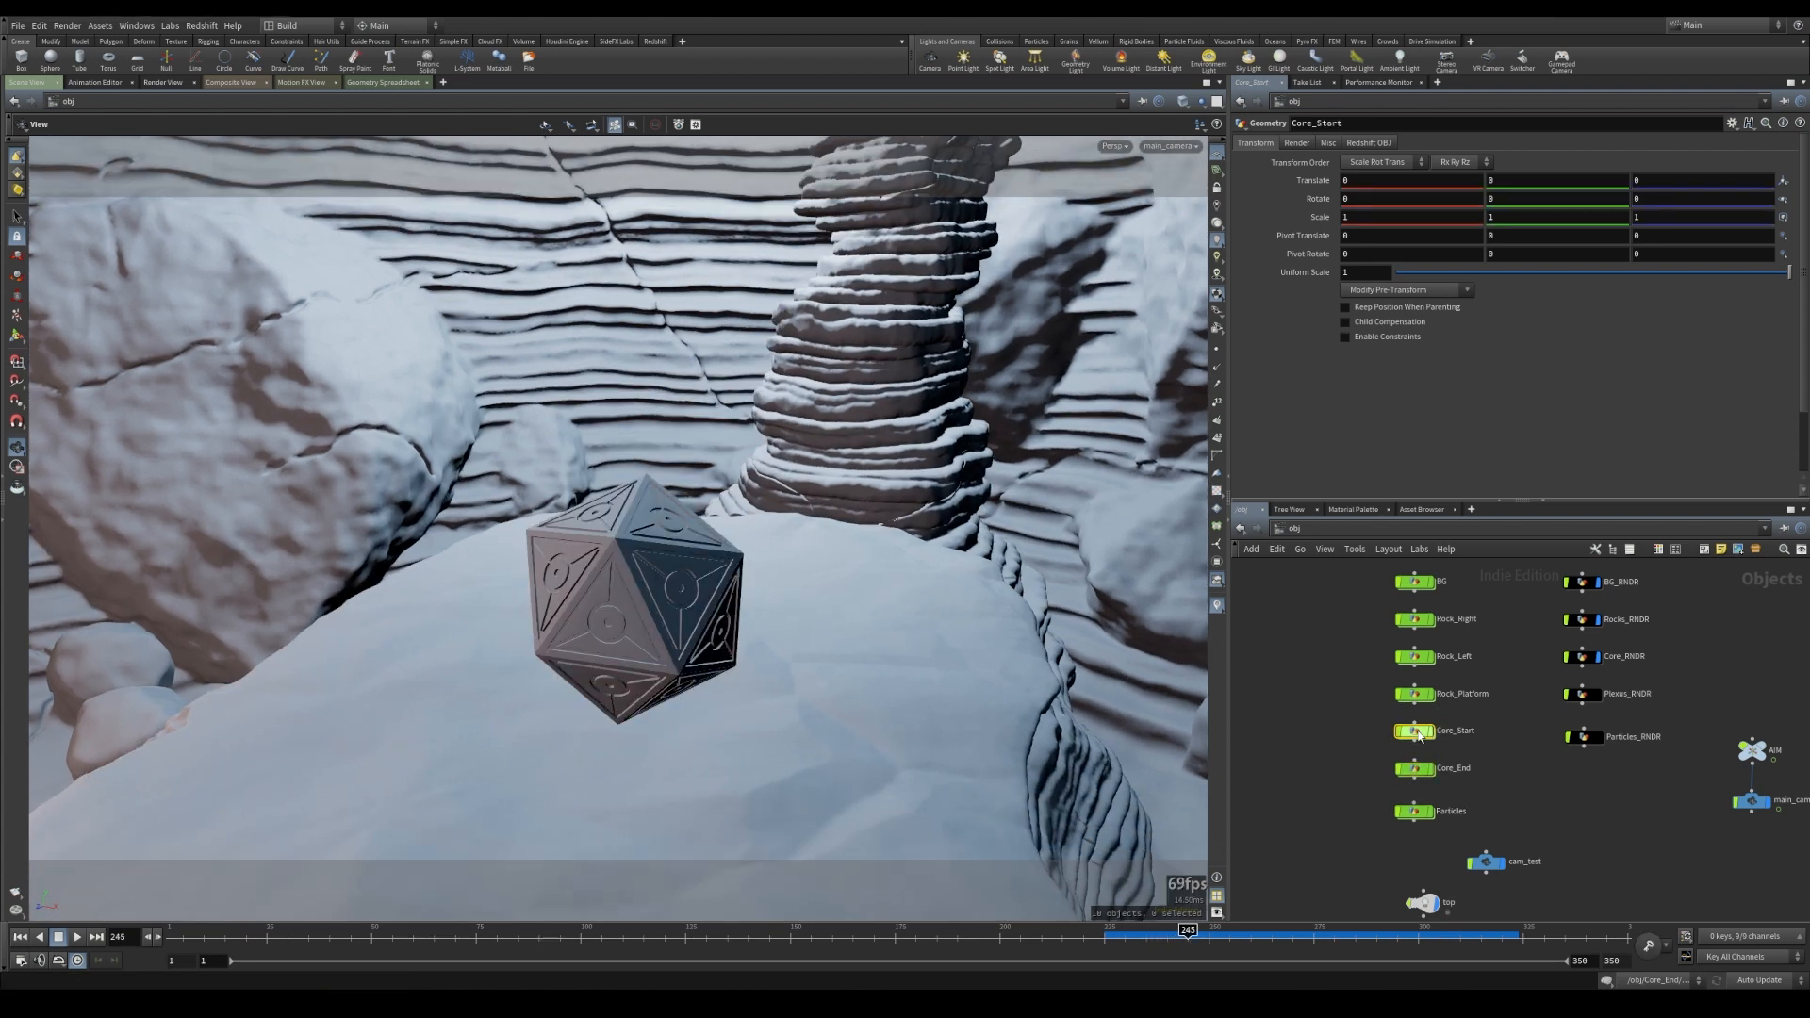
# - Insert a Point Wrangle between the opening and copytopoints1 nodes inside Core_Start
pyautogui.doubleClick(1414, 731)
pyautogui.doubleClick(1508, 709)
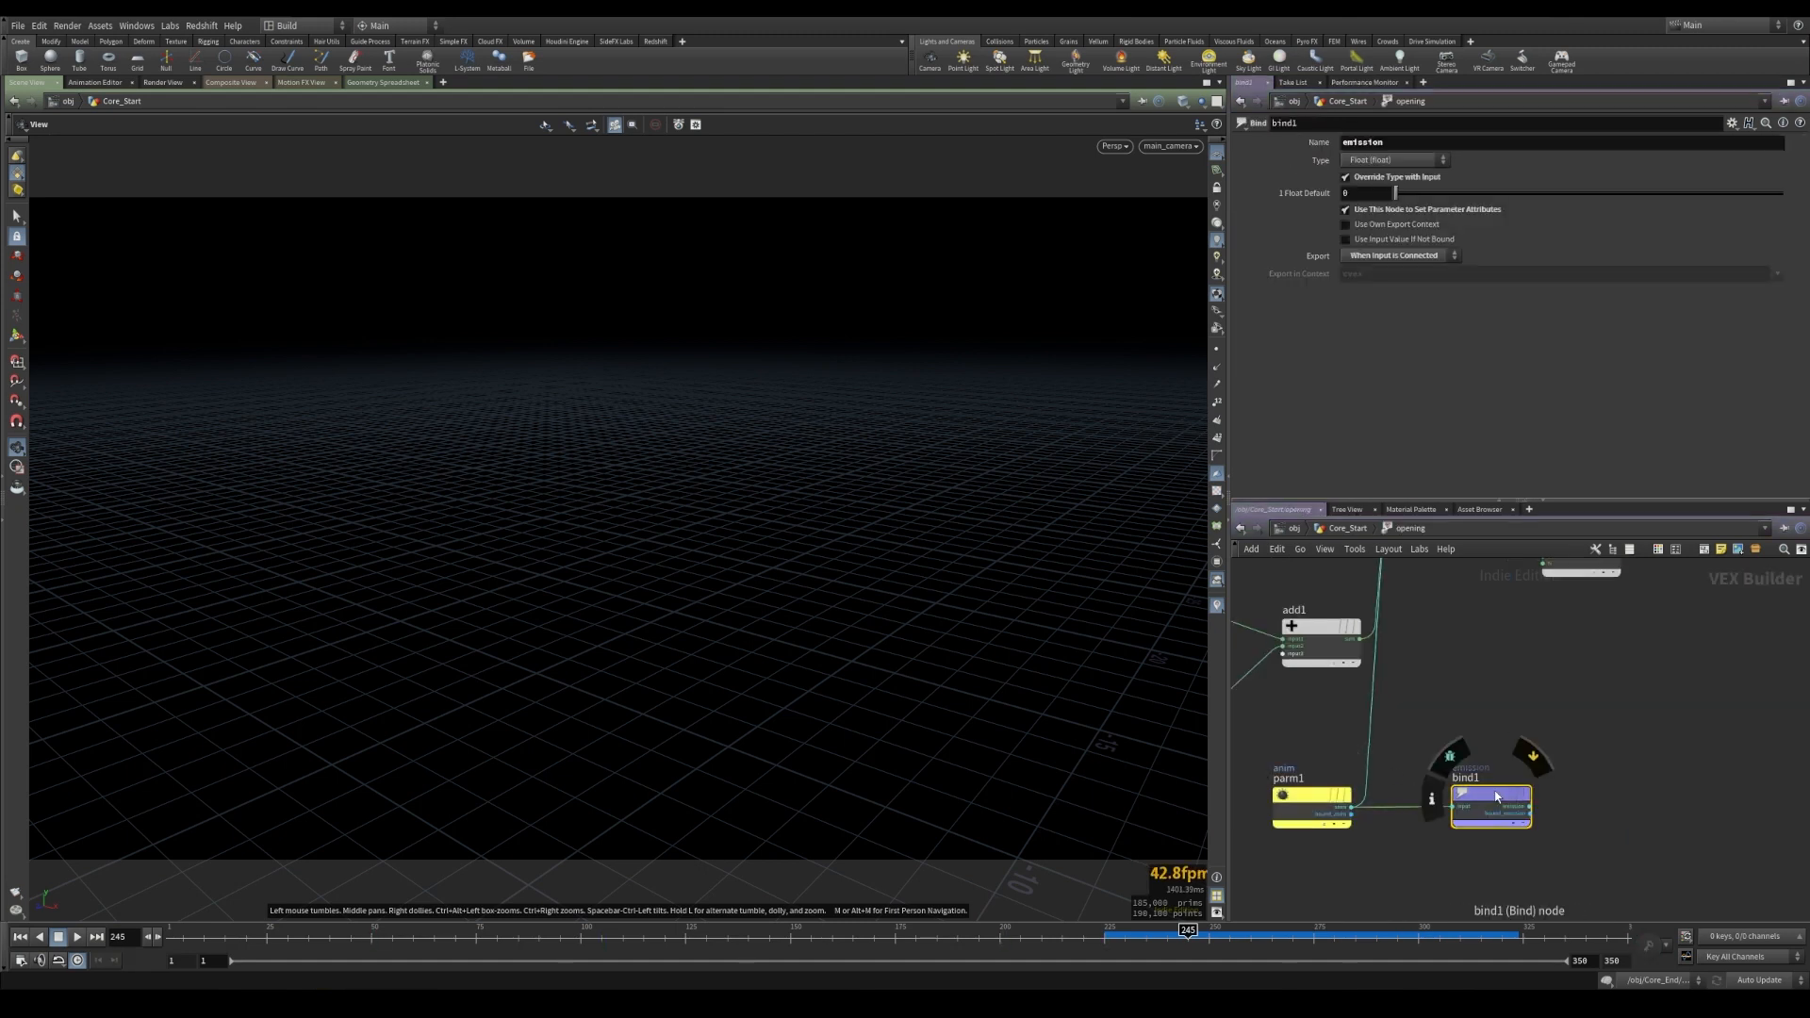
pyautogui.press('u')
pyautogui.press('Tab')
pyautogui.write('wran')
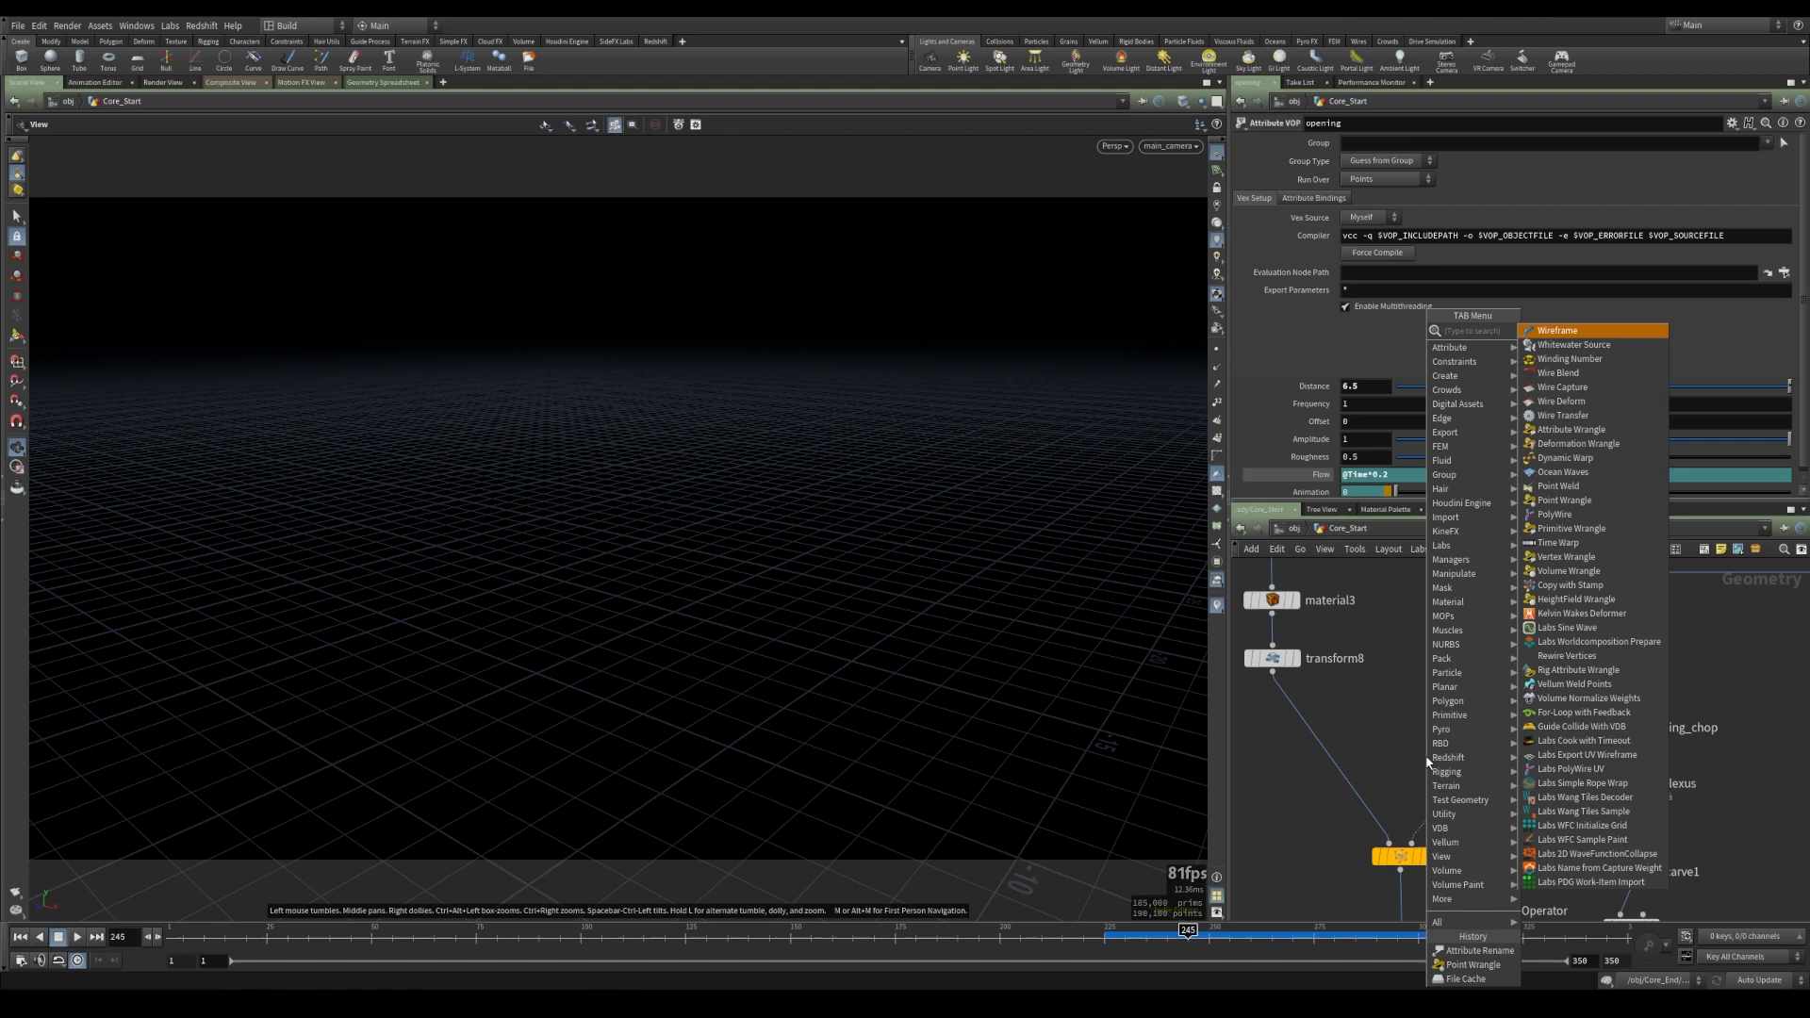
pyautogui.press('Down')
pyautogui.press('Down')
pyautogui.press('Return')
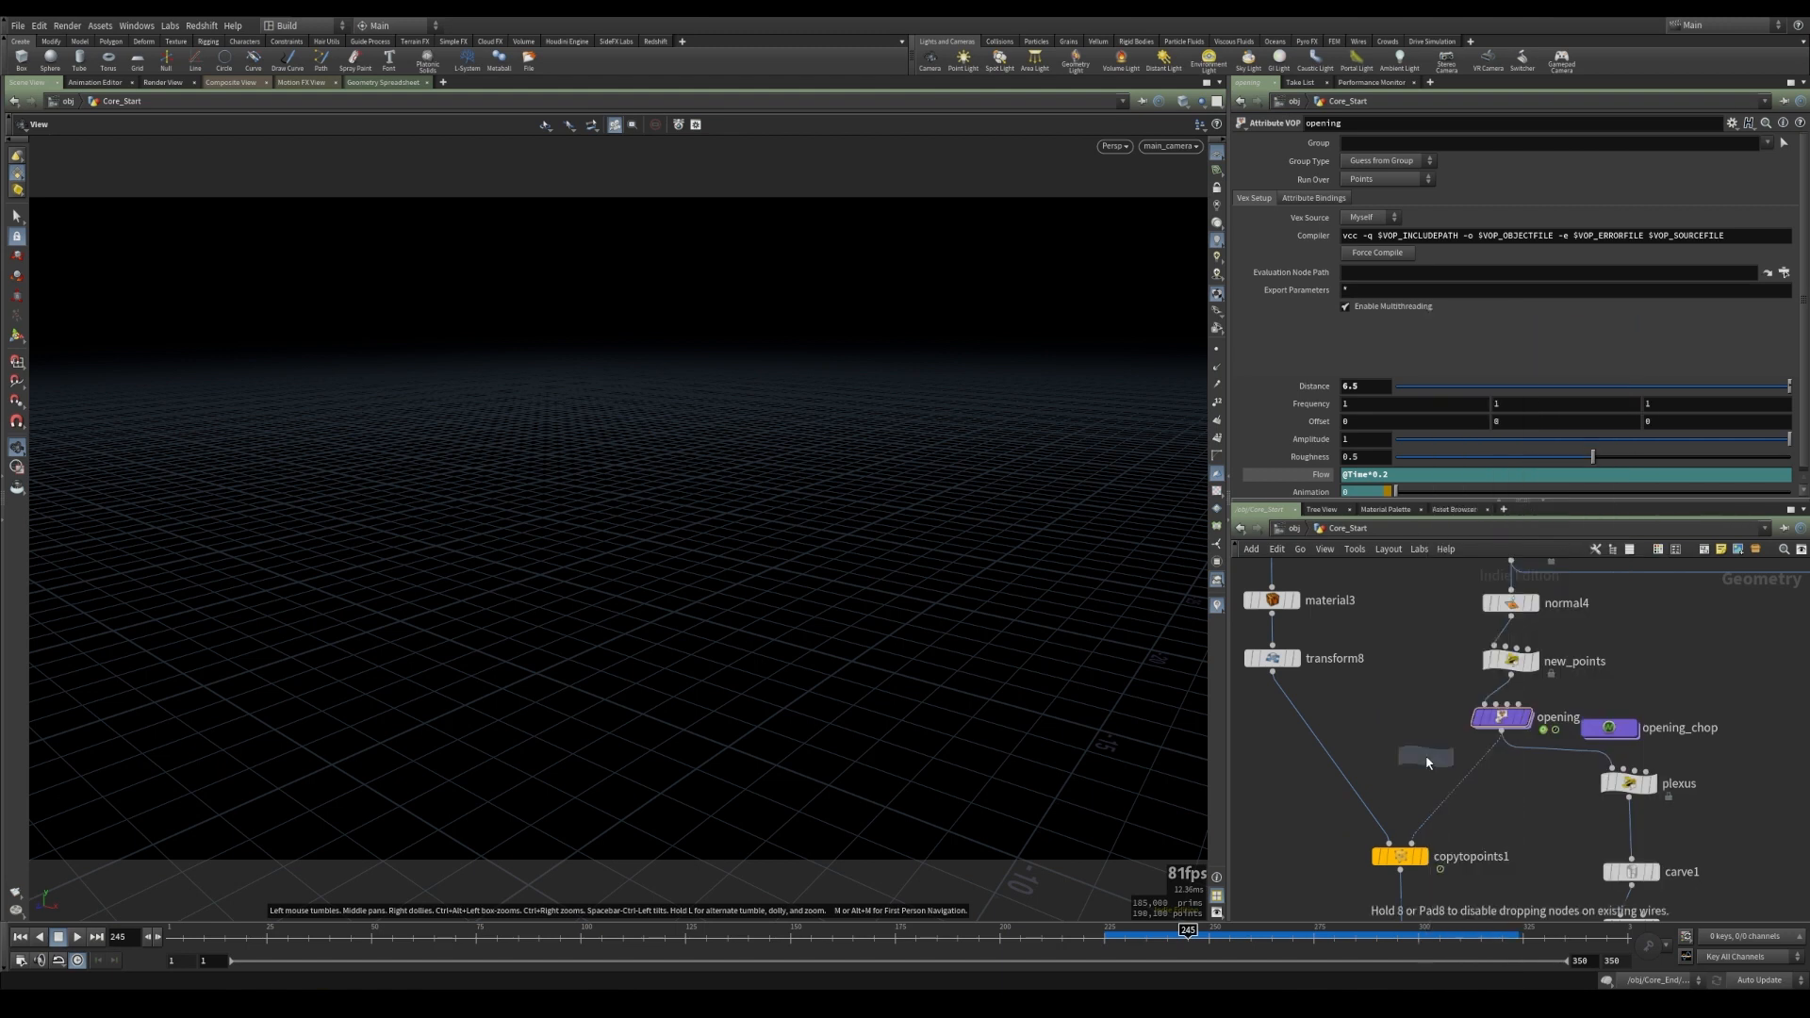
pyautogui.click(1471, 773)
pyautogui.moveTo(1471, 775); pyautogui.dragTo(1484, 788)
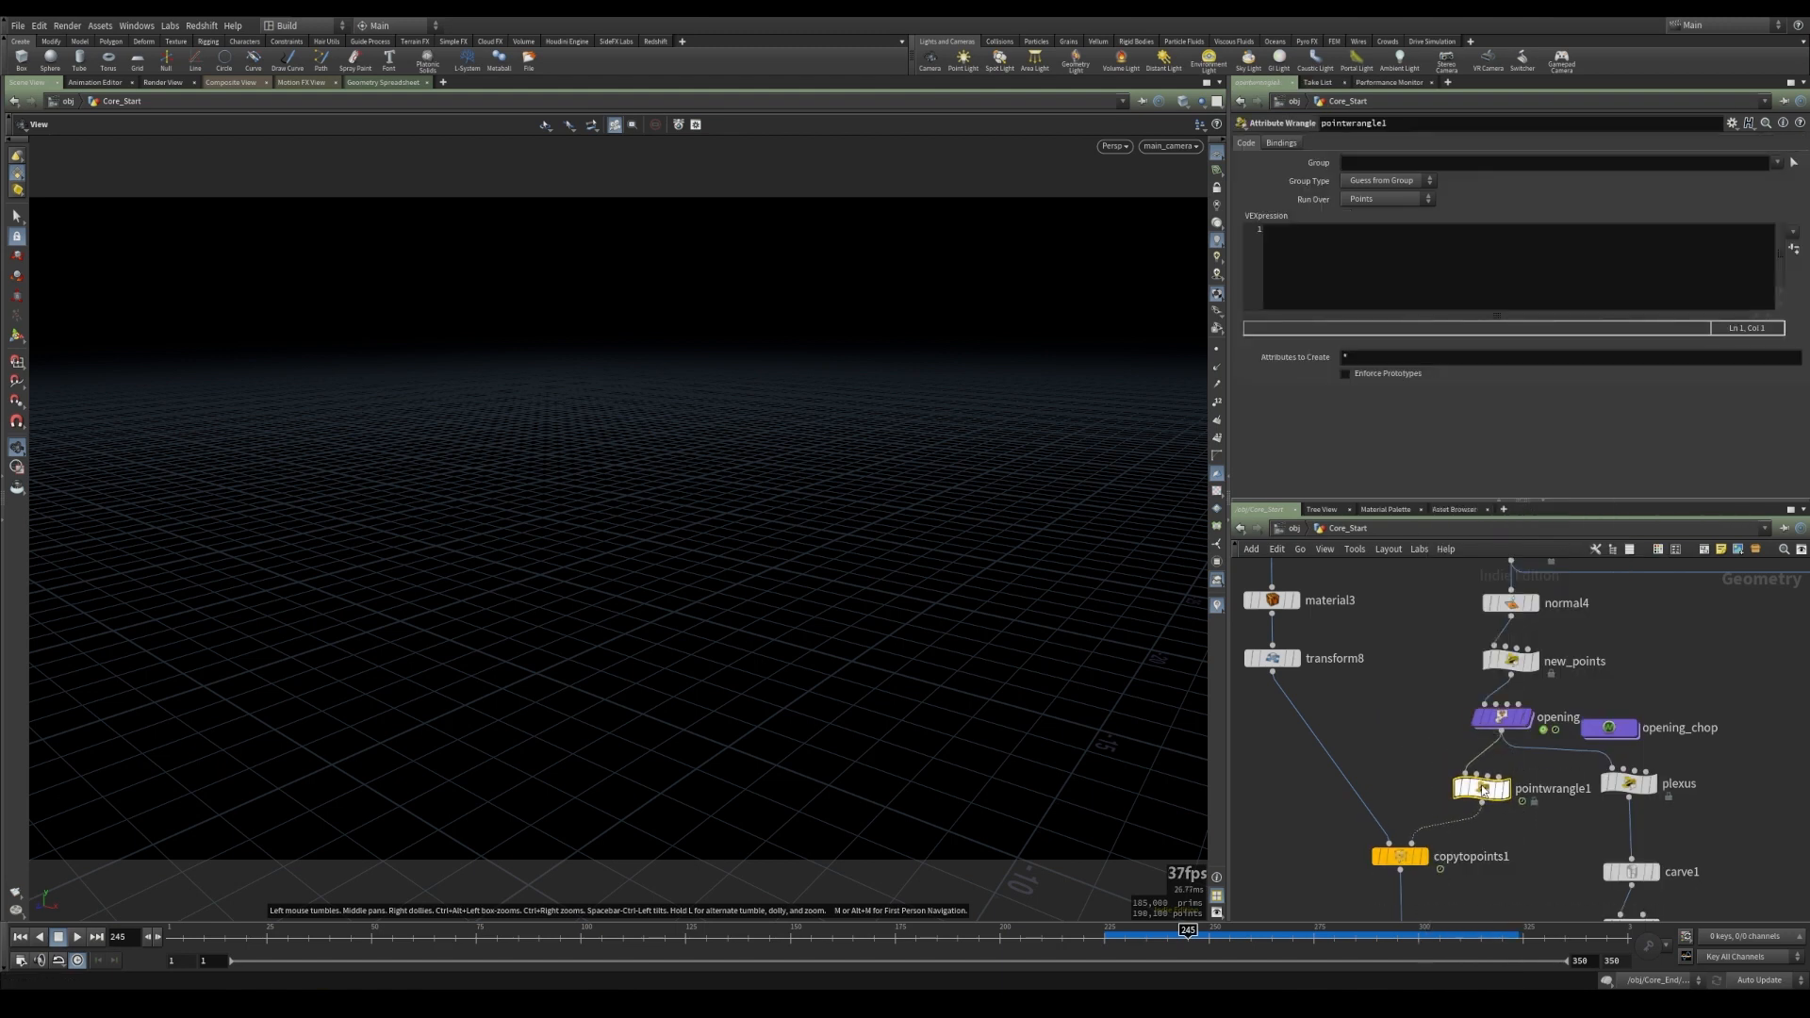
# - Rename the wrangle to emission, enter float emission = chf("emission"); and create the Emission parameter from the code
pyautogui.doubleClick(1551, 790)
pyautogui.write('emission')
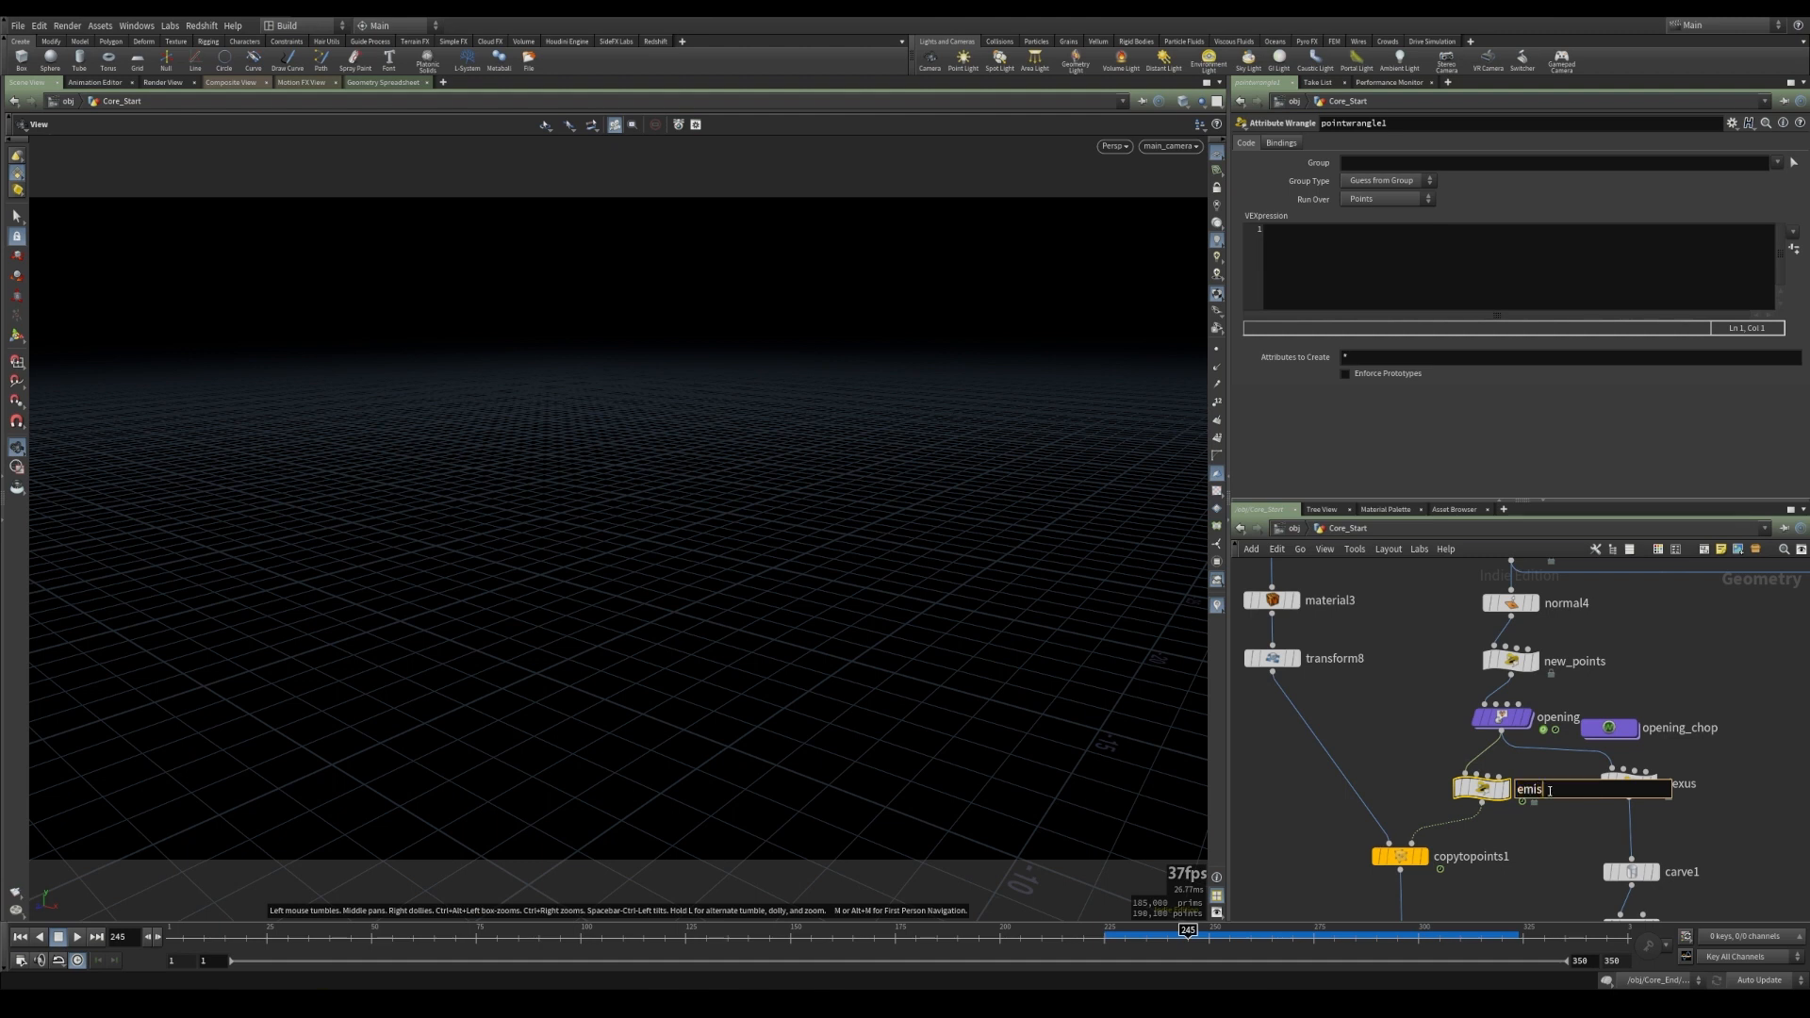
pyautogui.press('Return')
pyautogui.click(1336, 270)
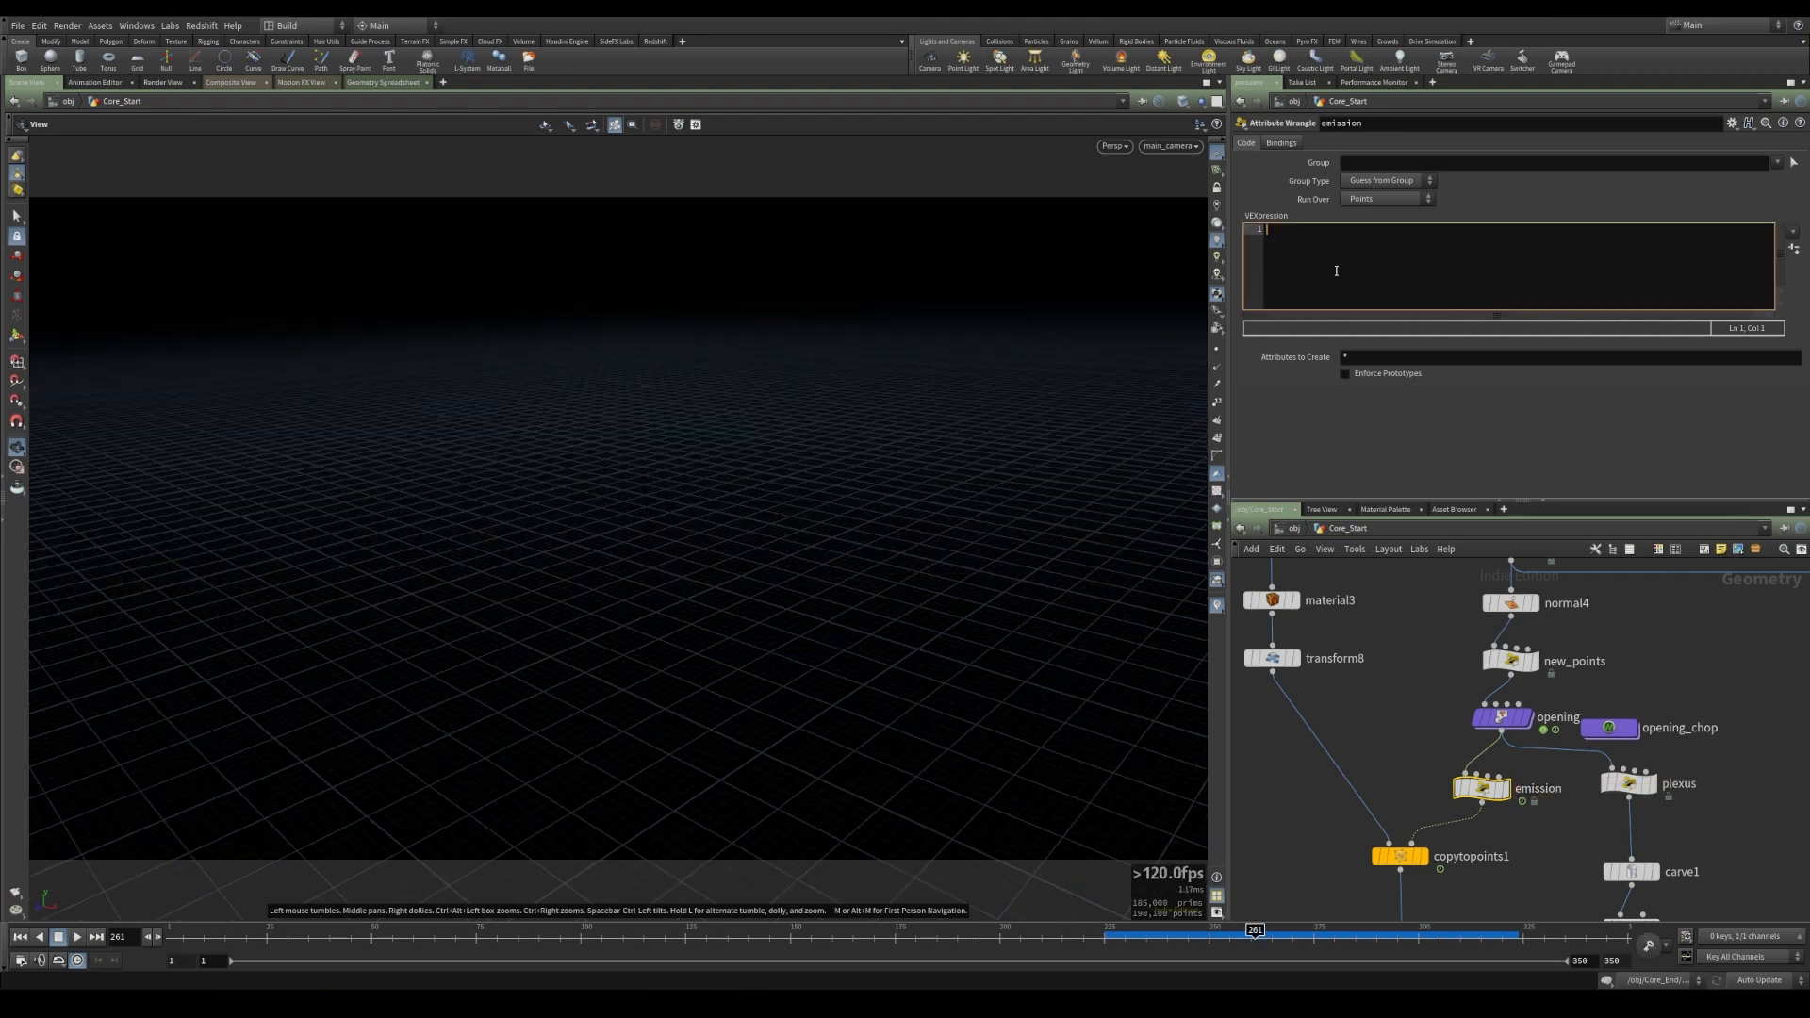
pyautogui.write('float emi')
pyautogui.write('ssion = chf("emission");')
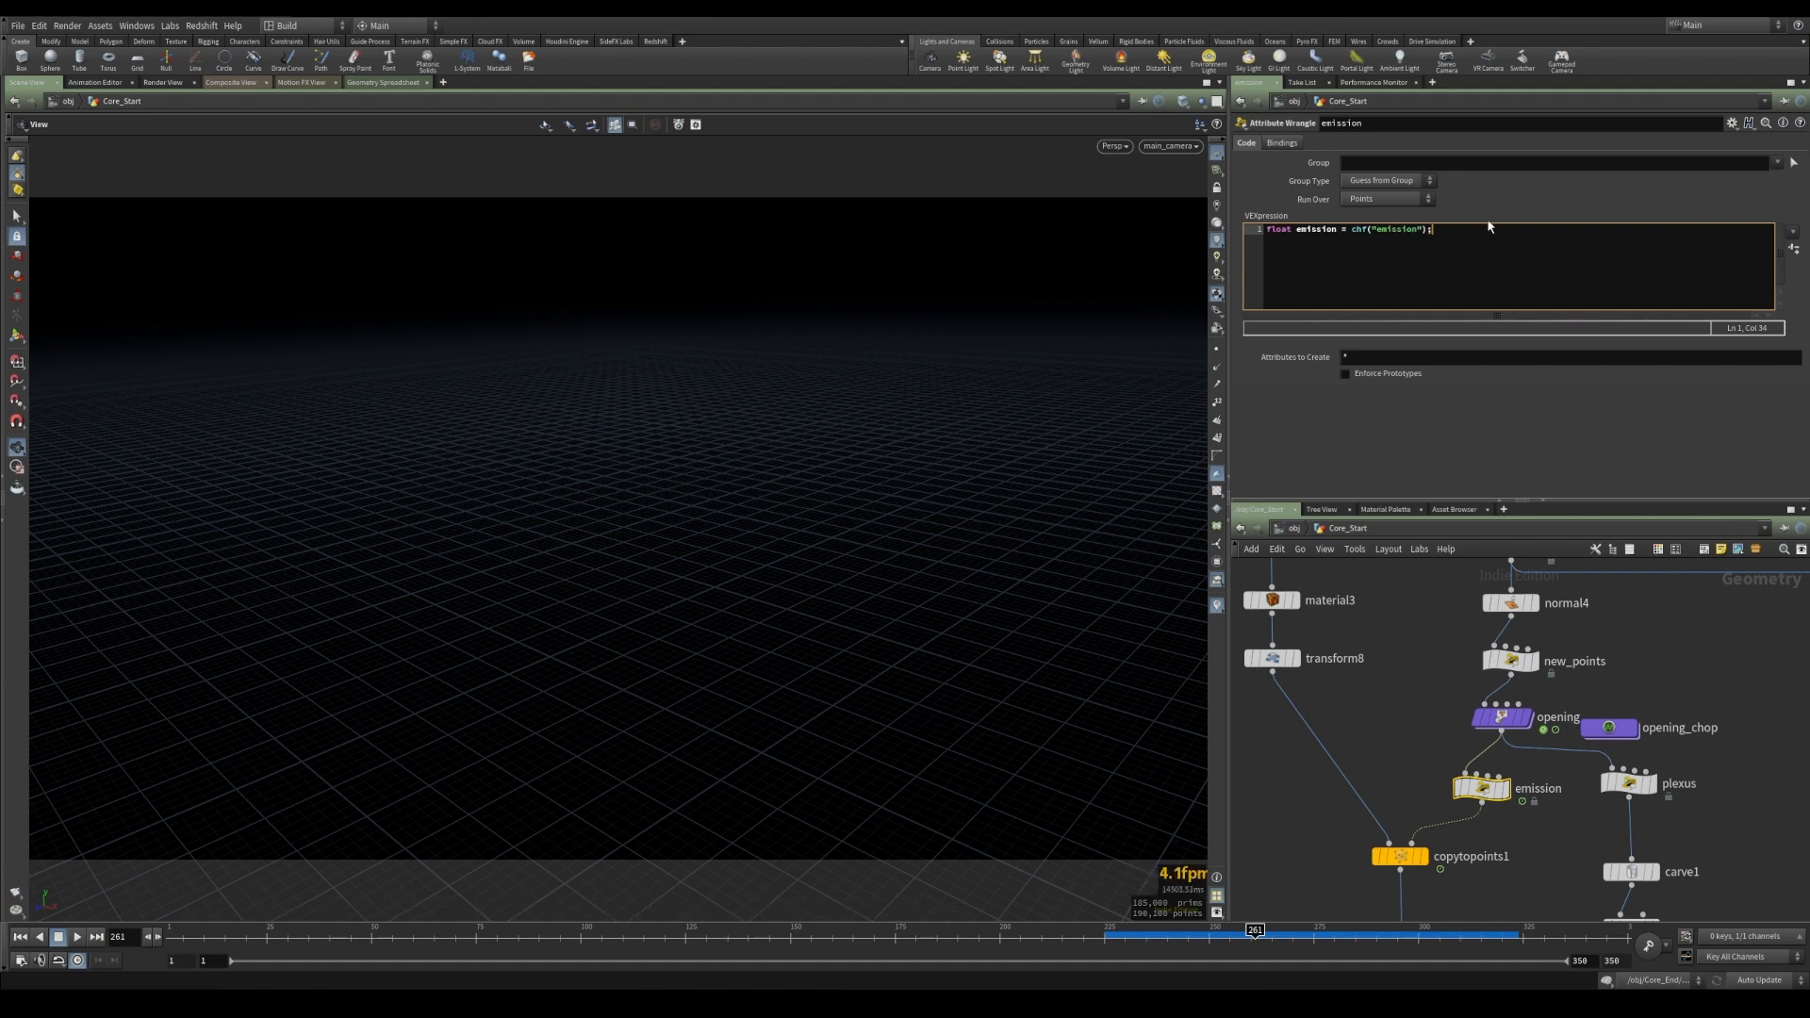
pyautogui.click(1794, 249)
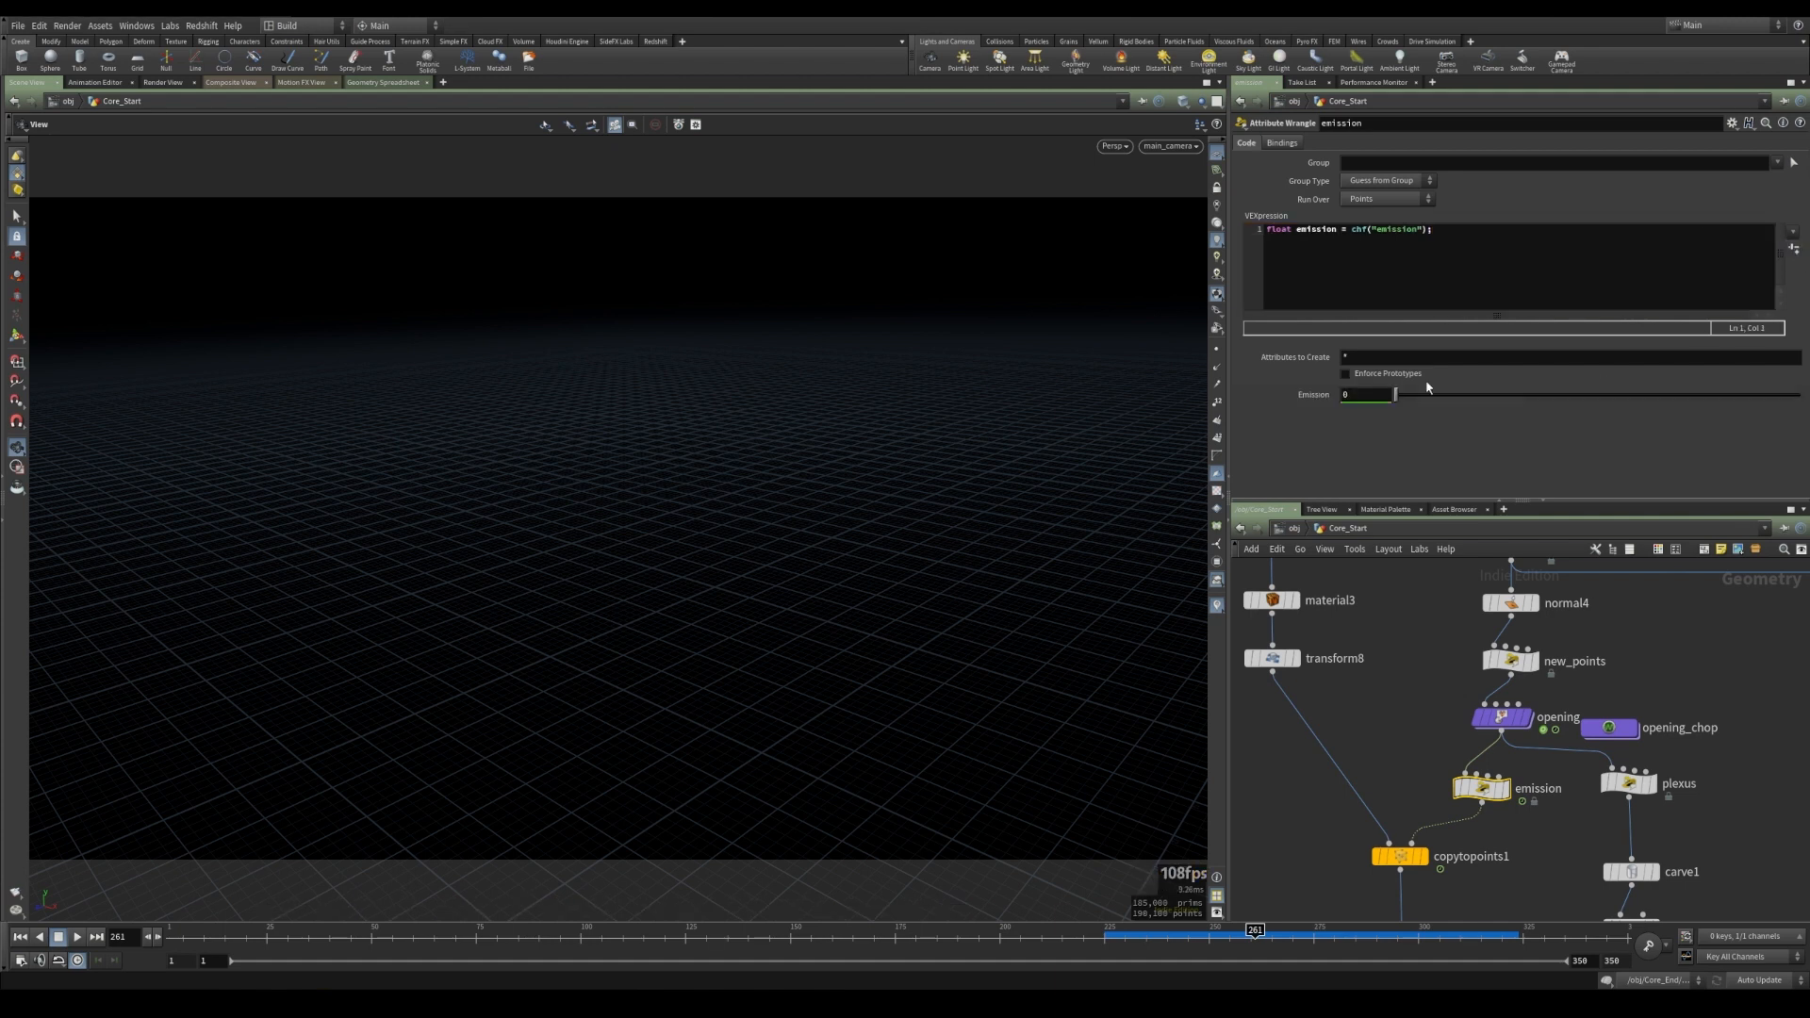
pyautogui.press('Return')
pyautogui.press('Return')
pyautogui.write('if(@Frame>225){')
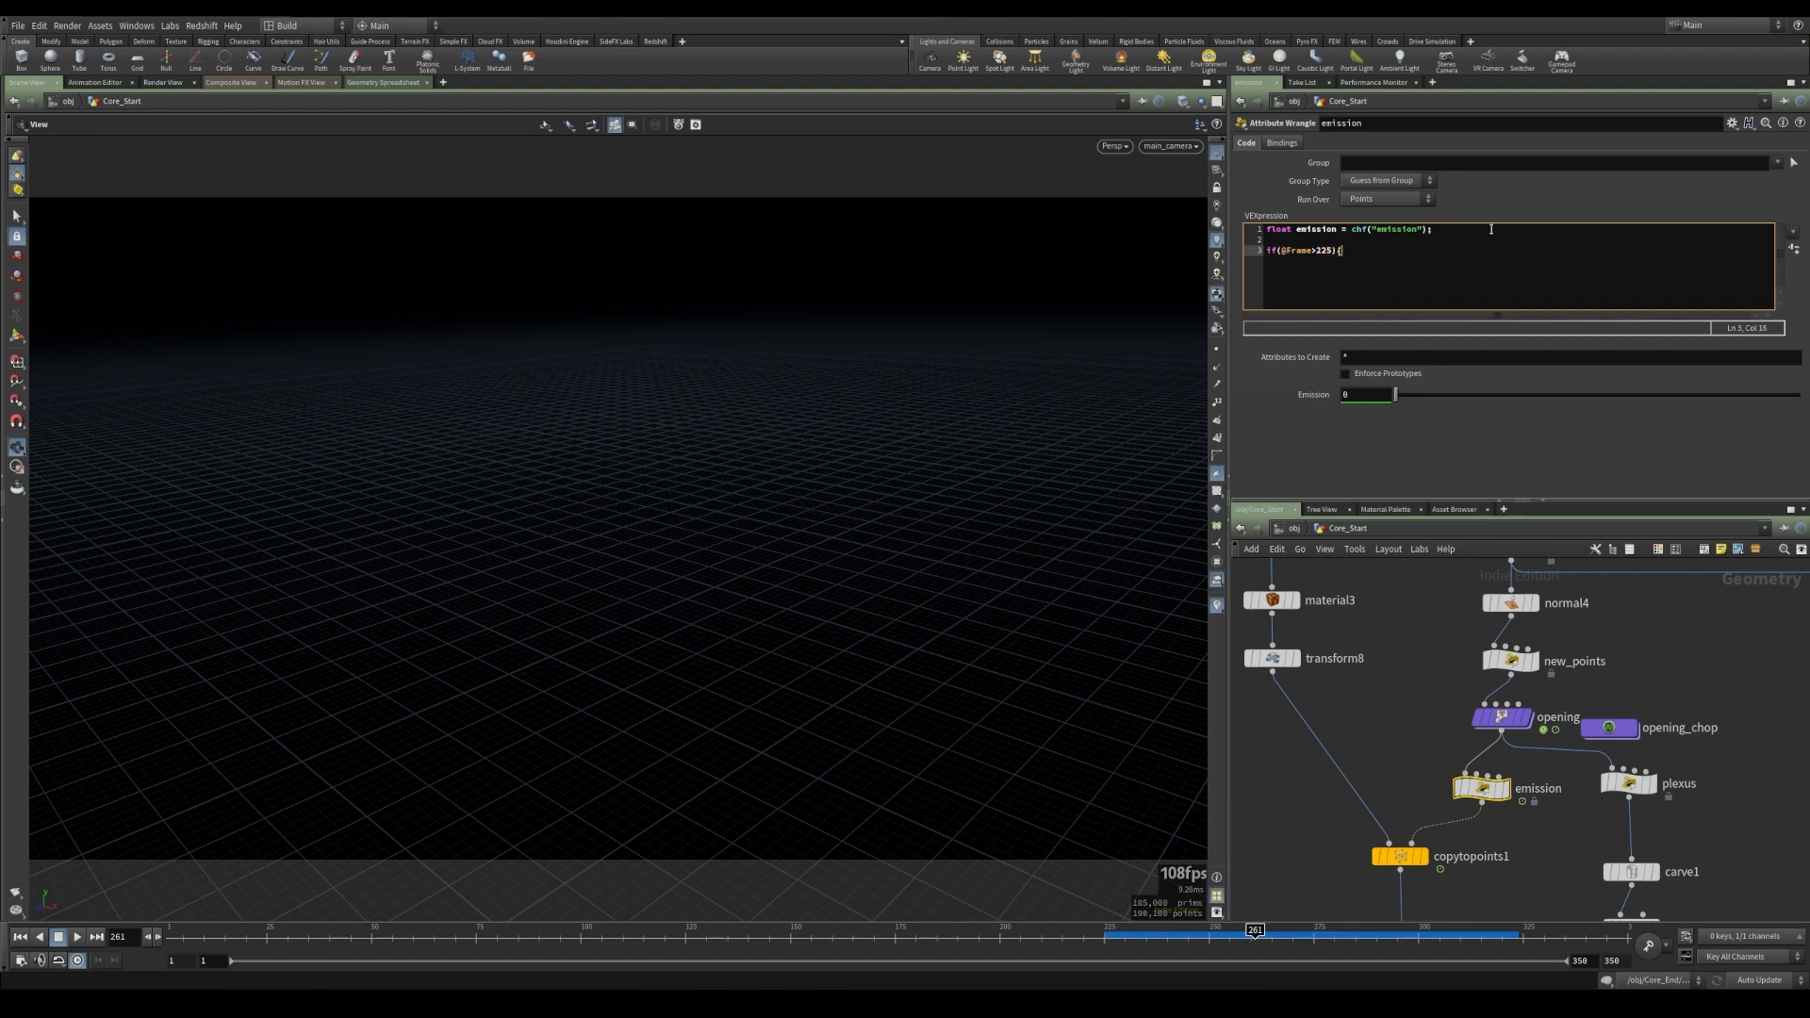
pyautogui.press('Return')
pyautogui.write('@emission = emission;')
pyautogui.press('Return')
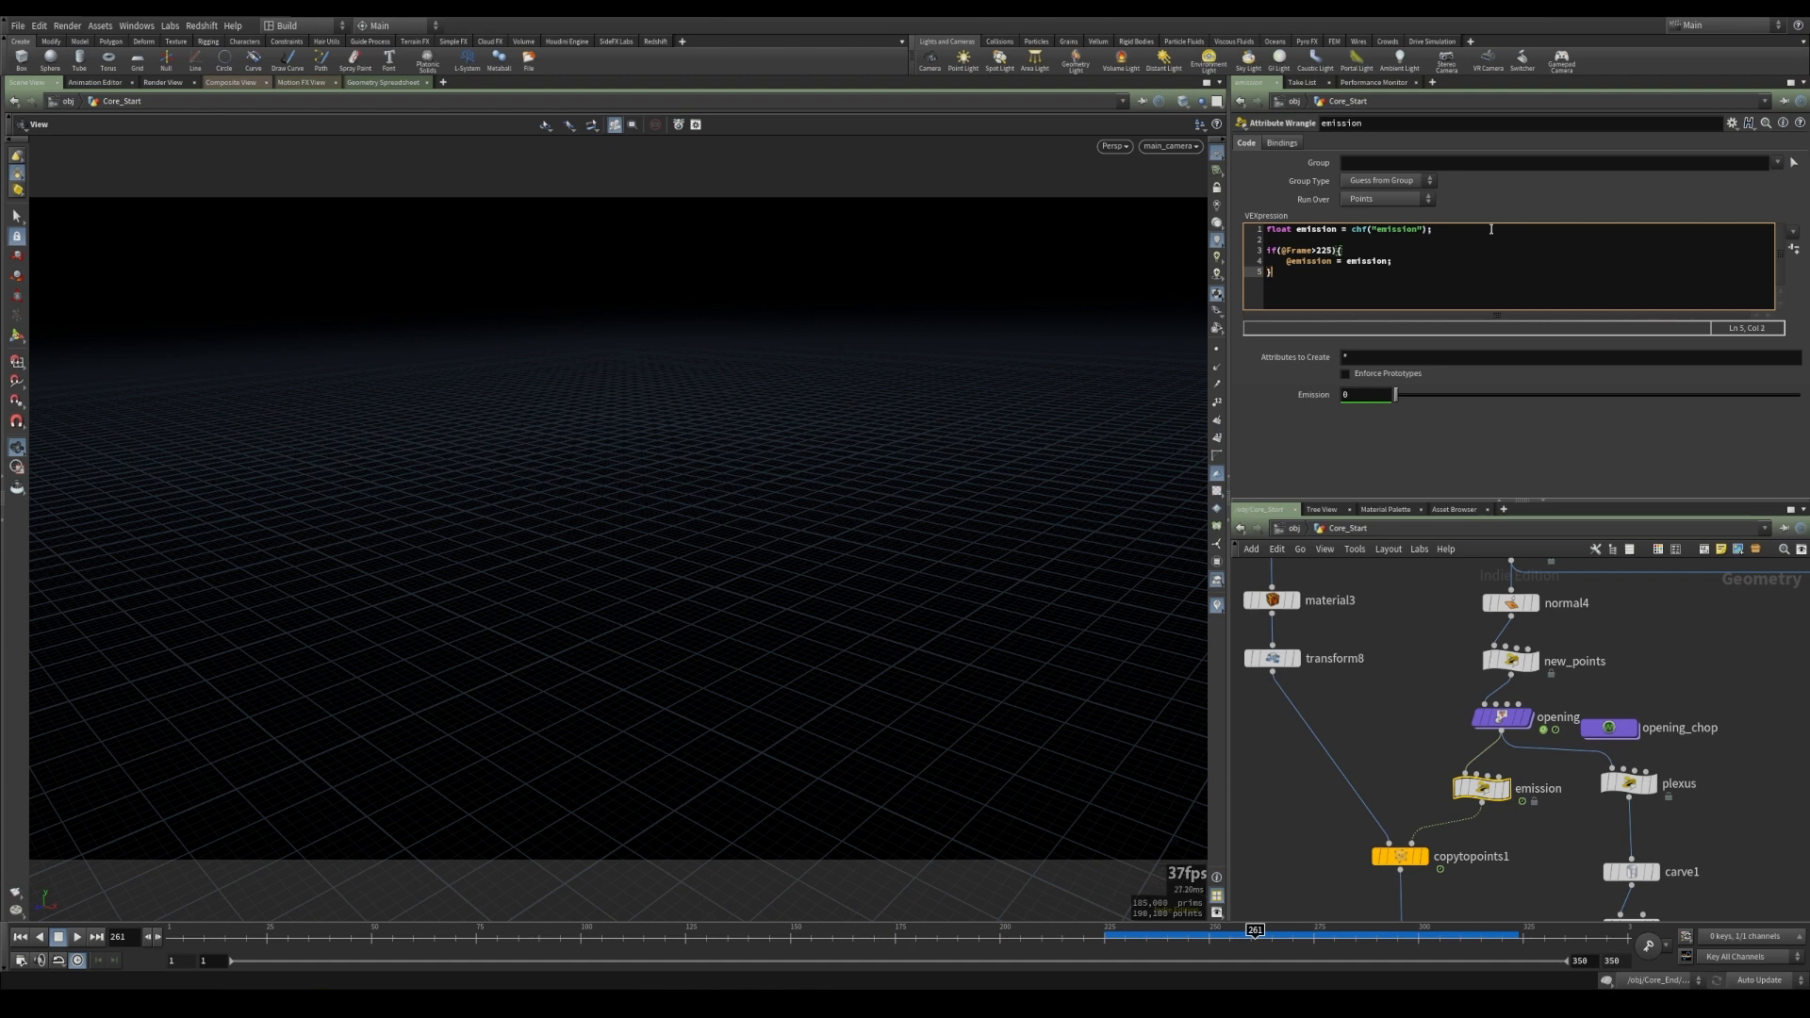
# - Show all objects in the viewport and scrub the timeline to frame 246
pyautogui.click(1201, 101)
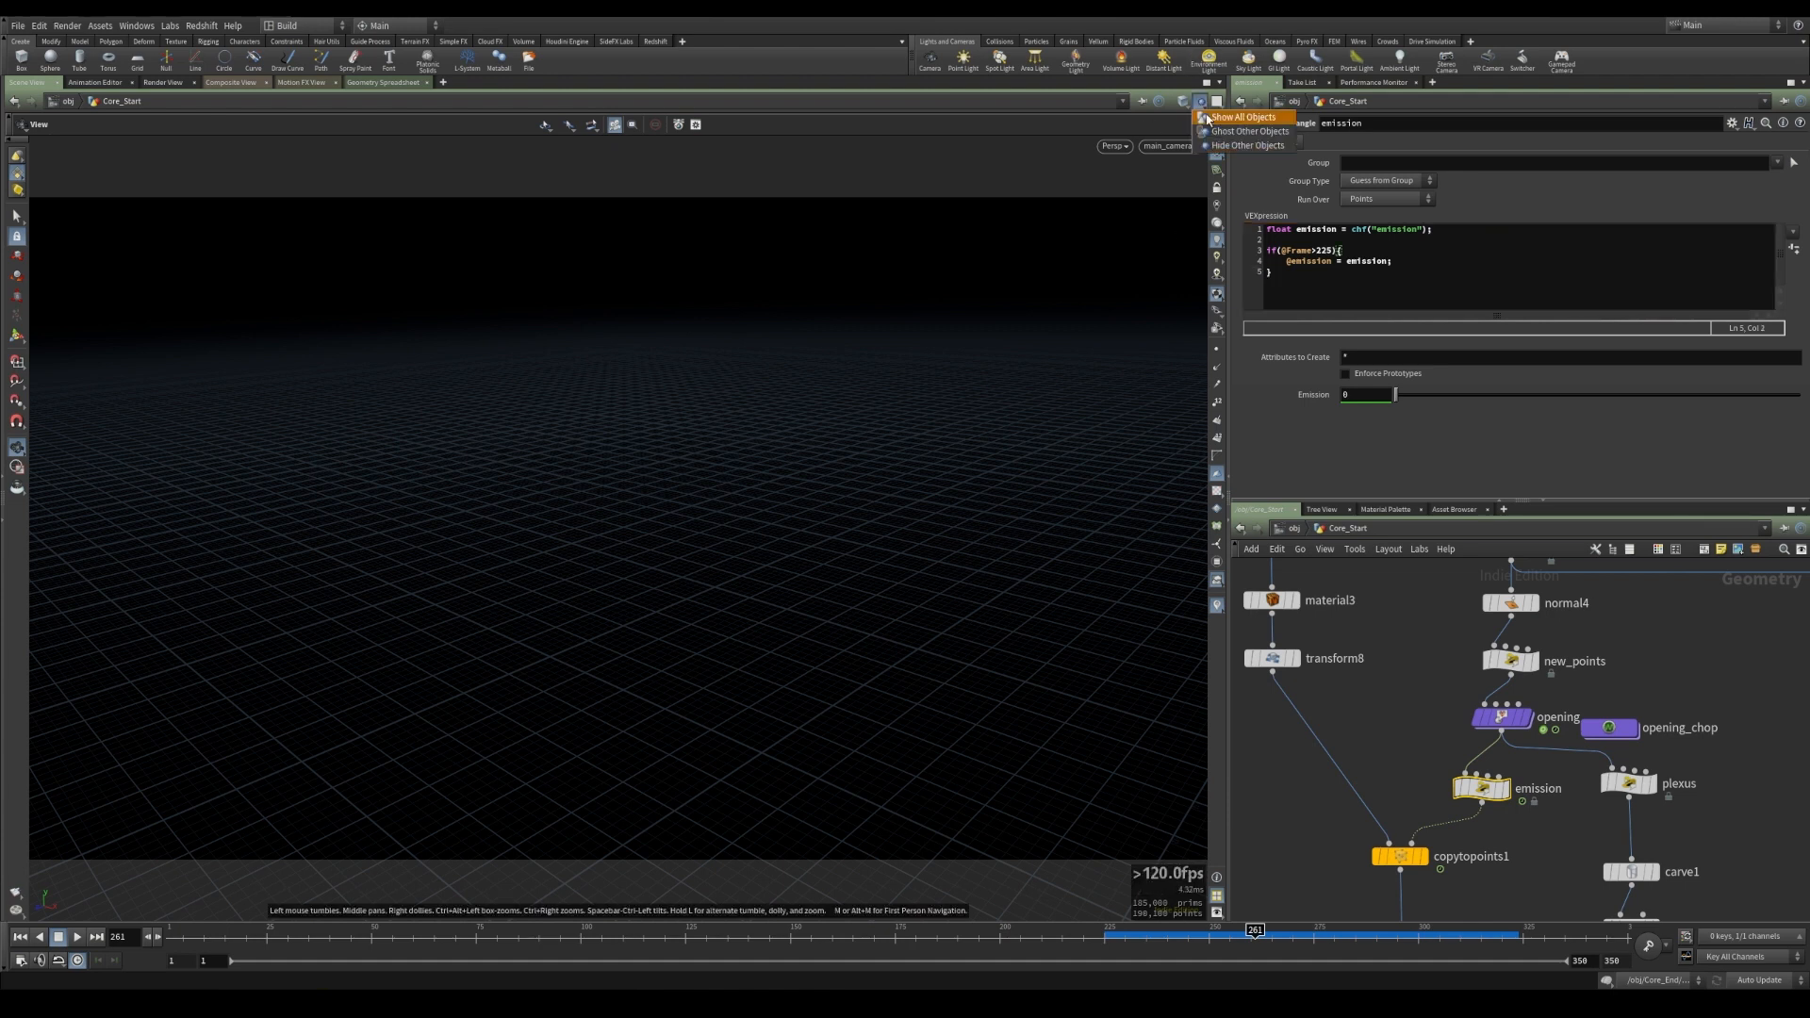
pyautogui.click(1235, 117)
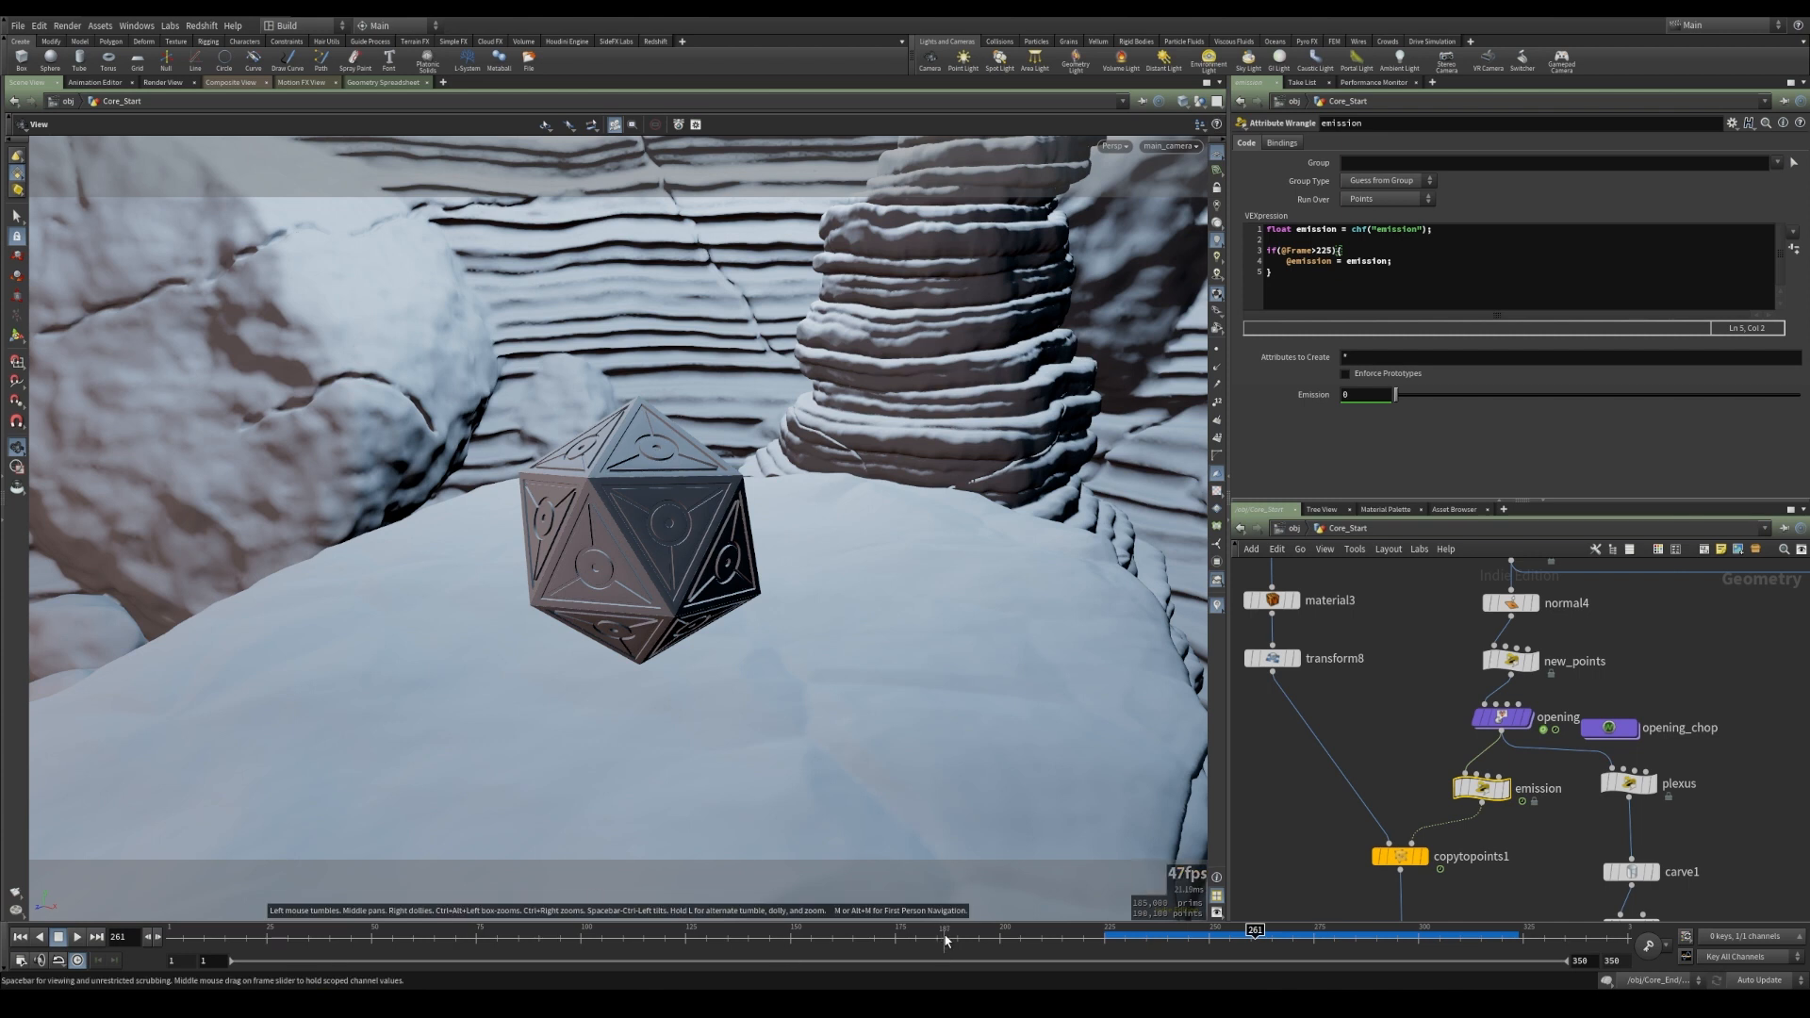
pyautogui.moveTo(1129, 939); pyautogui.dragTo(1192, 940)
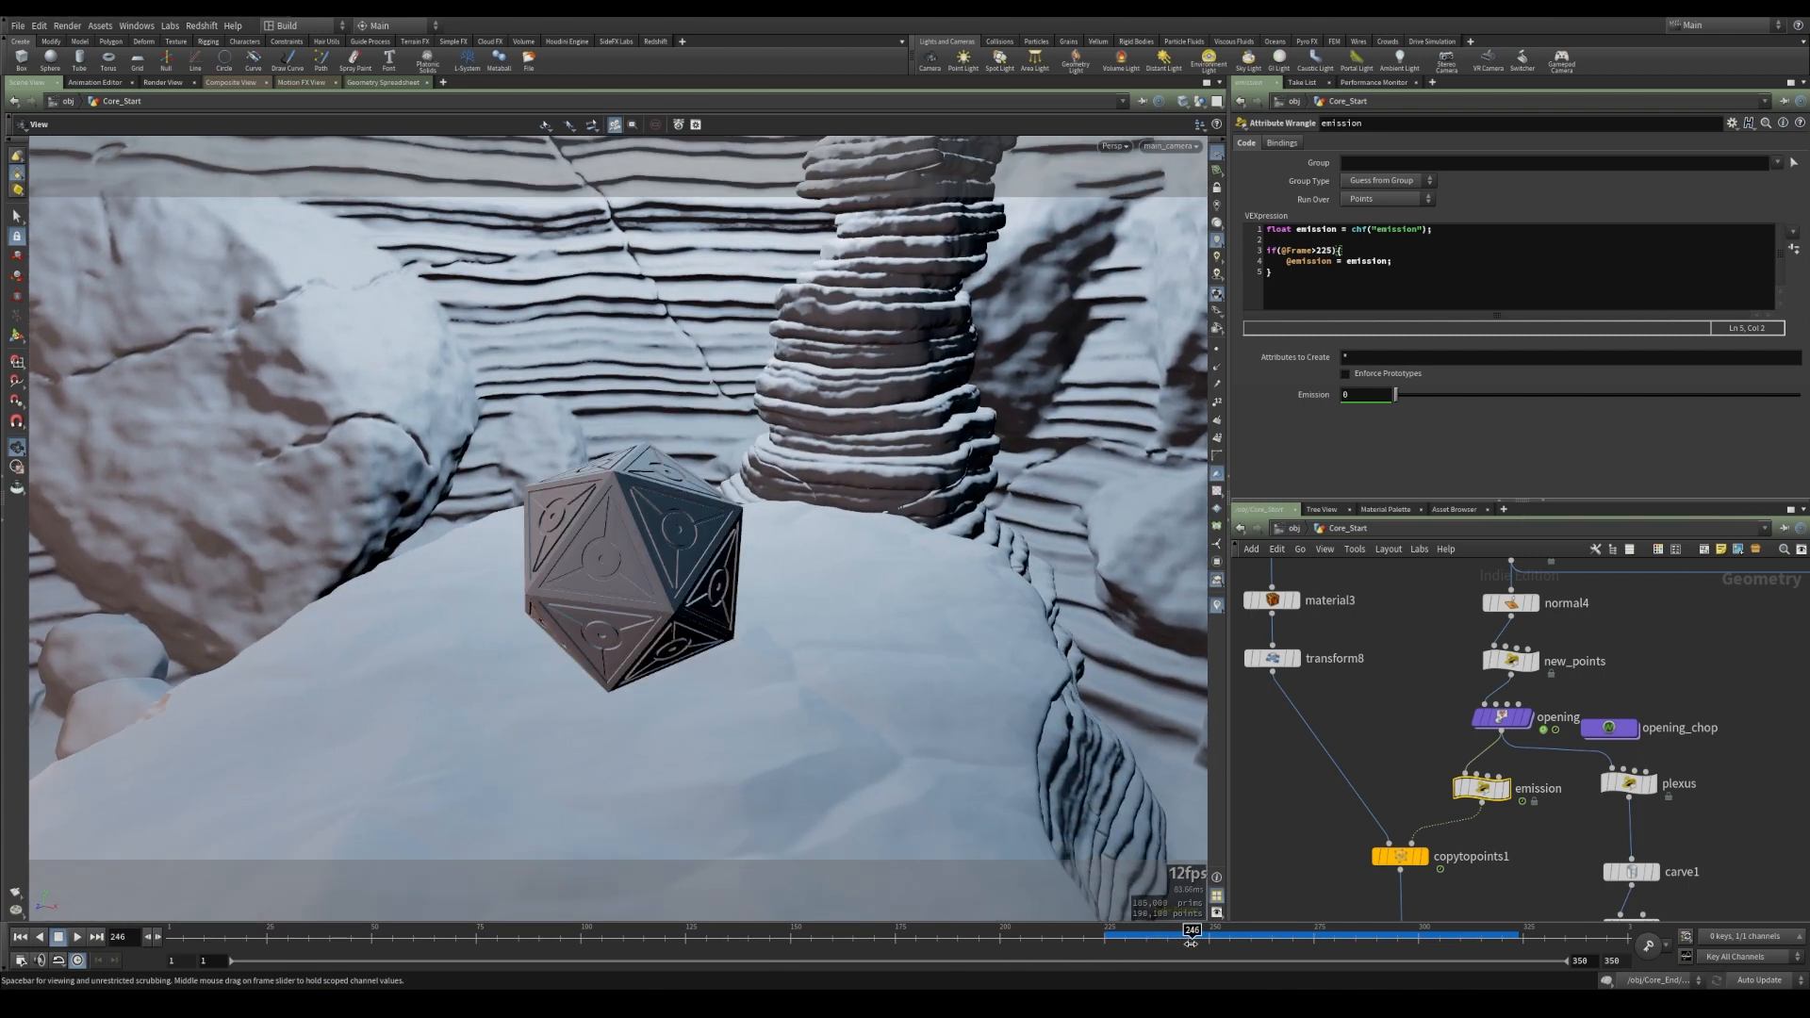
# - Keyframe the wrangle's Emission parameter at 1 around frame 295 and at 0 on frame 325
pyautogui.moveTo(1397, 395); pyautogui.dragTo(1799, 395)
pyautogui.moveTo(1192, 939); pyautogui.dragTo(1535, 942)
pyautogui.keyDown('alt'); pyautogui.click(1311, 396); pyautogui.keyUp('alt')
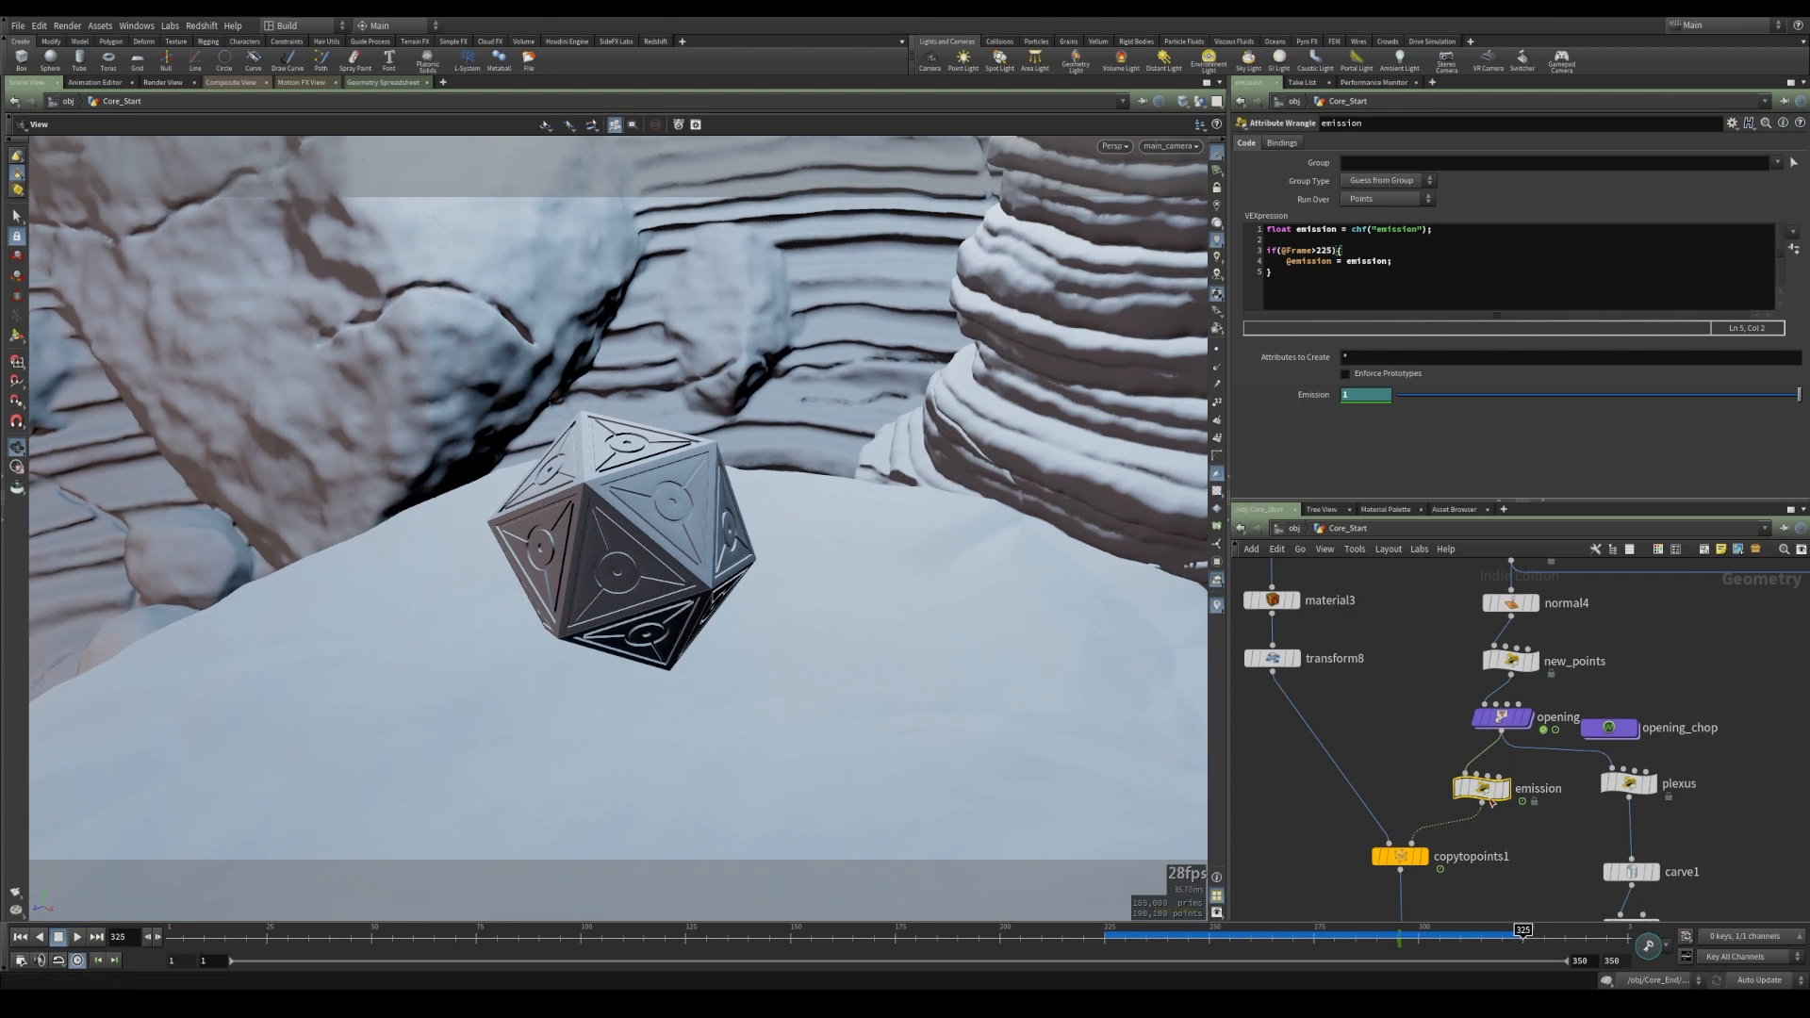
pyautogui.moveTo(1377, 396); pyautogui.dragTo(1202, 419)
pyautogui.write('0')
pyautogui.press('Return')
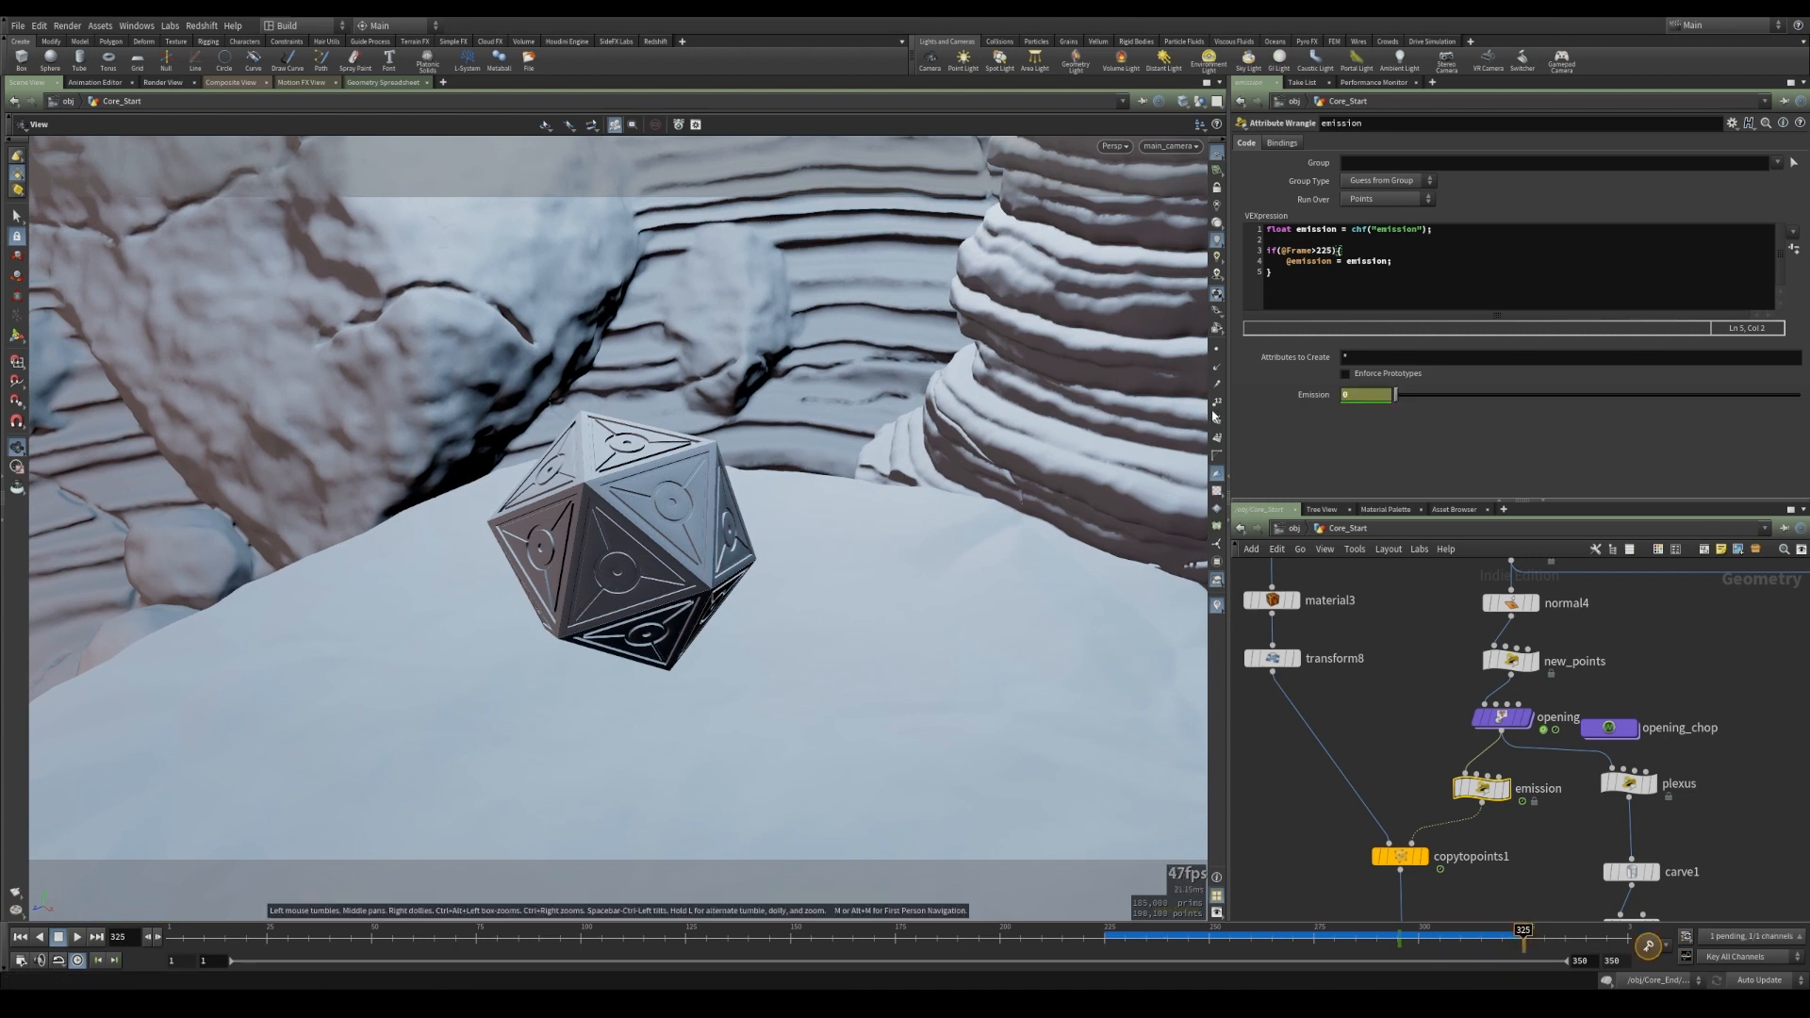
pyautogui.keyDown('alt'); pyautogui.click(1311, 397); pyautogui.keyUp('alt')
pyautogui.click(1369, 726)
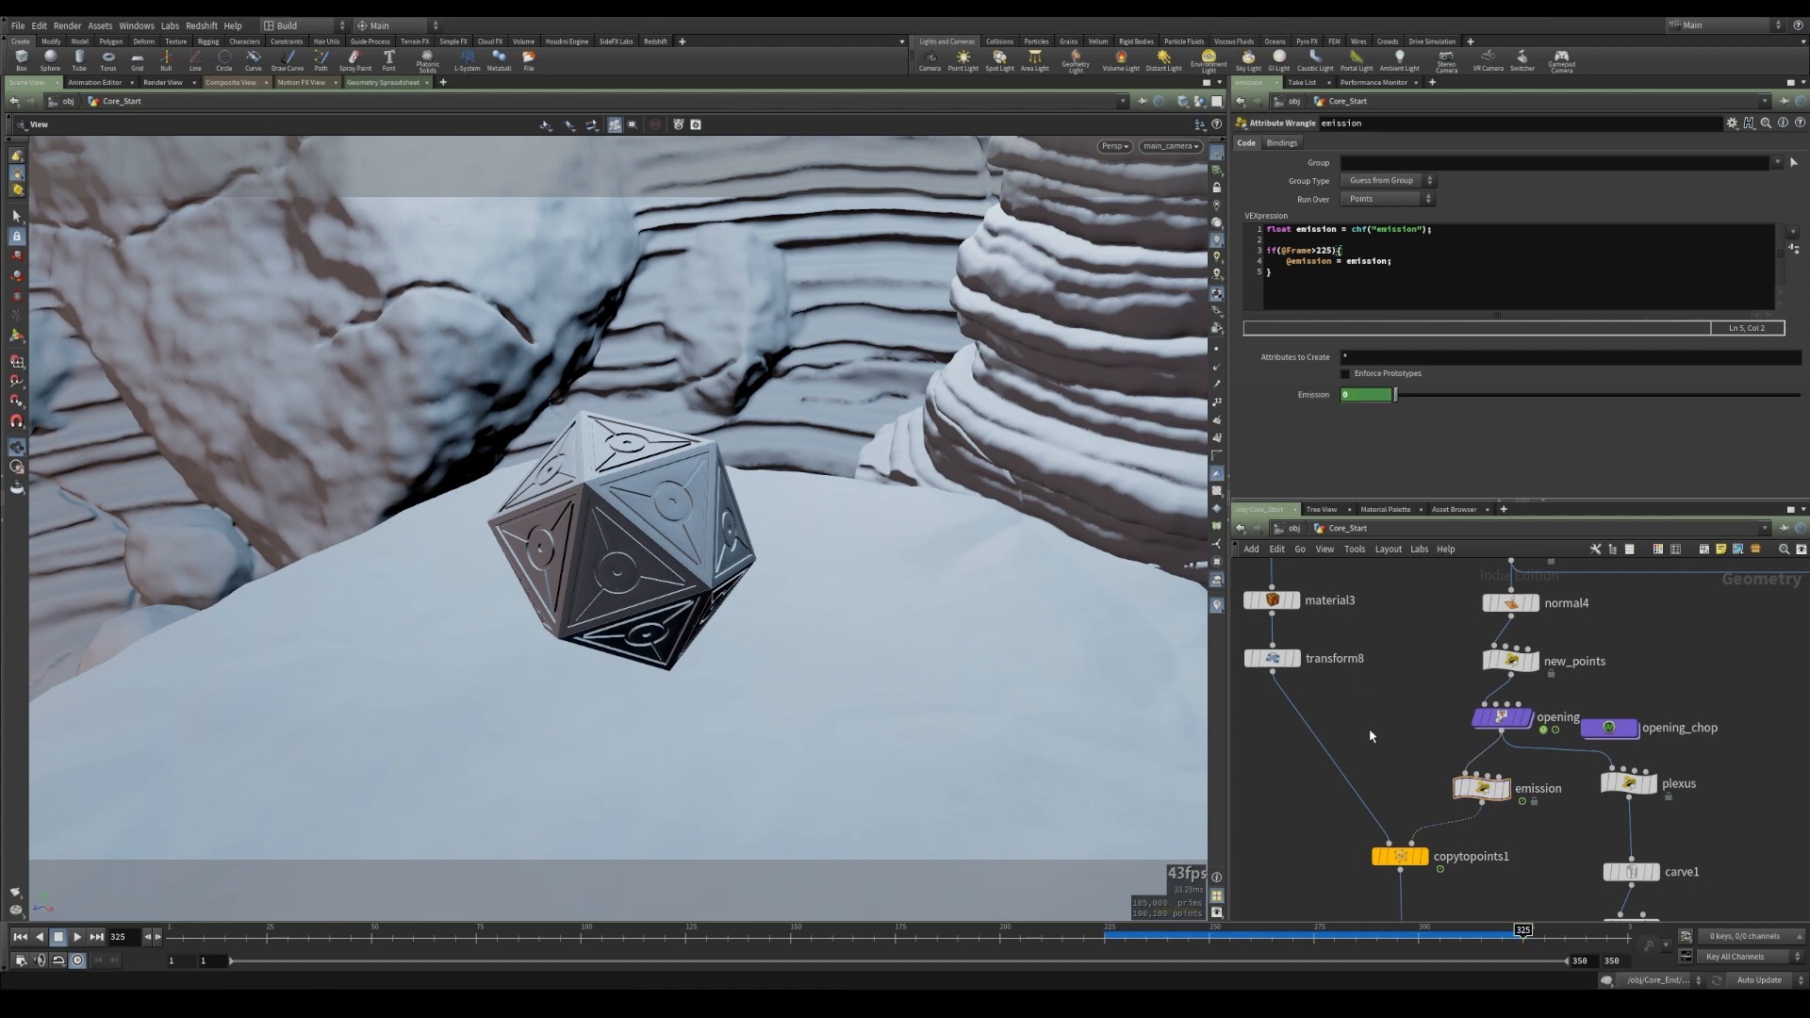
# - Return to the object level, open the Redshift render view and render frame 290
pyautogui.press('u')
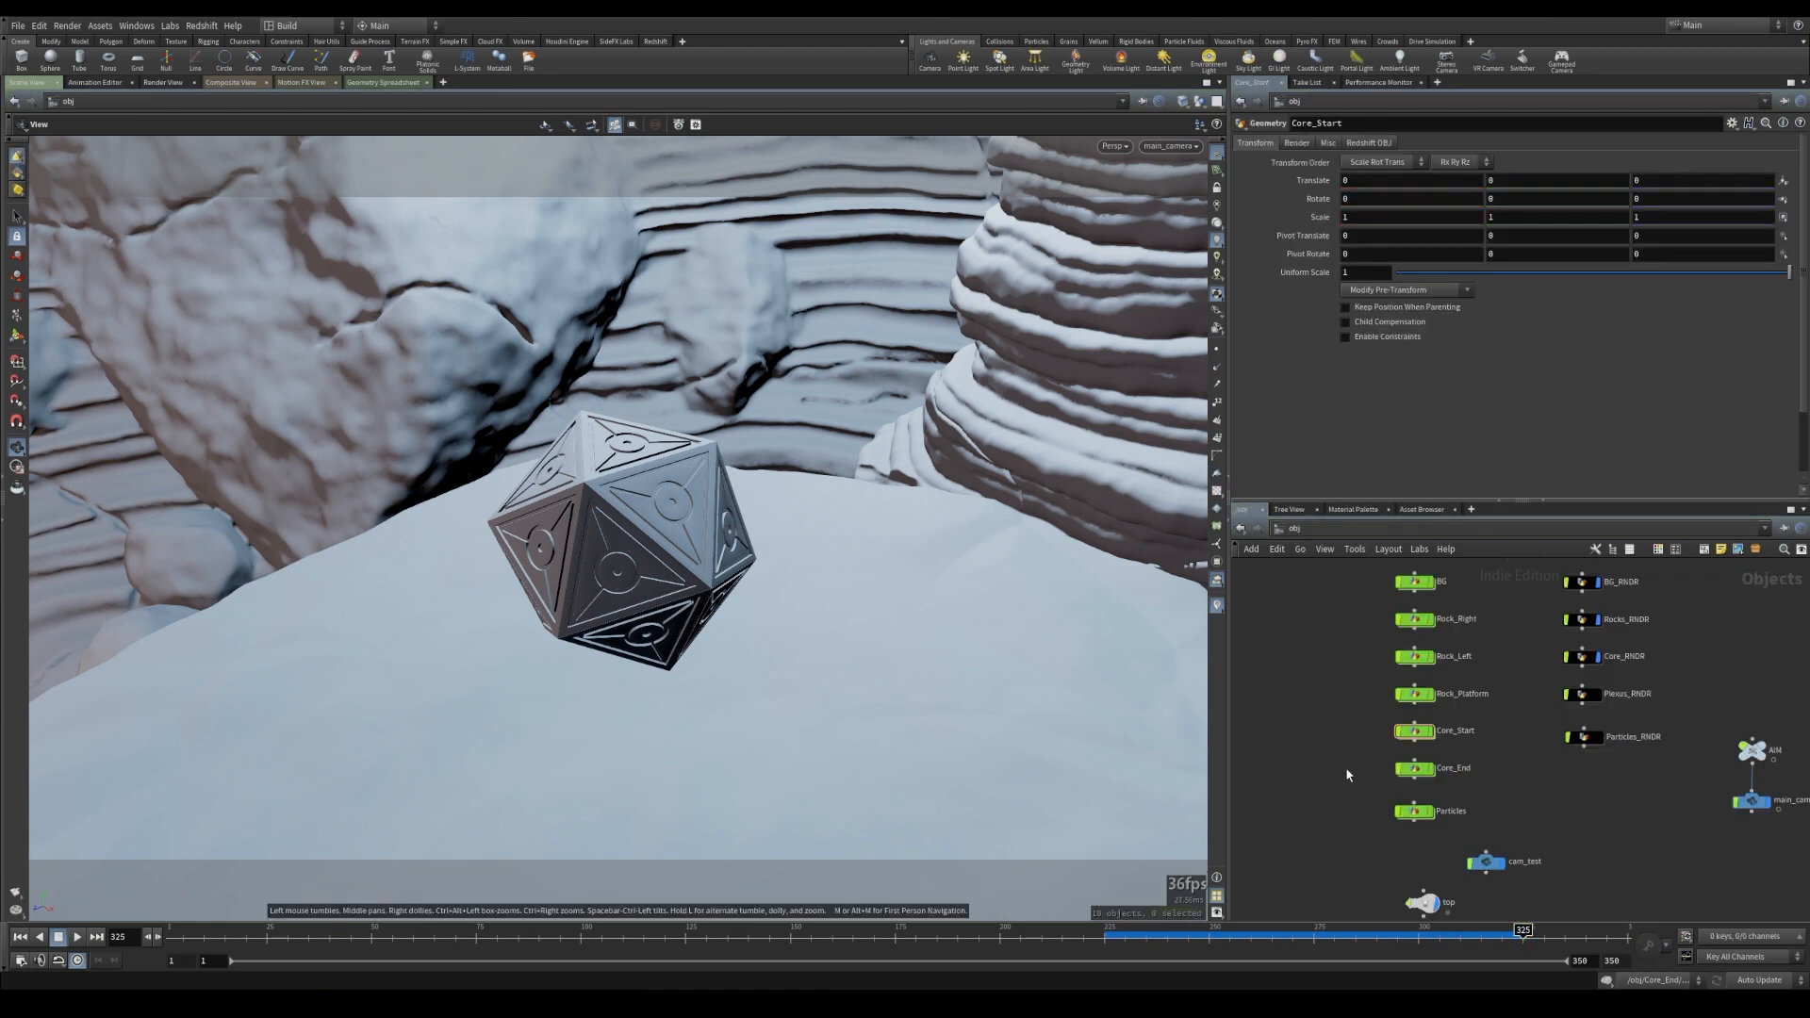
pyautogui.click(201, 25)
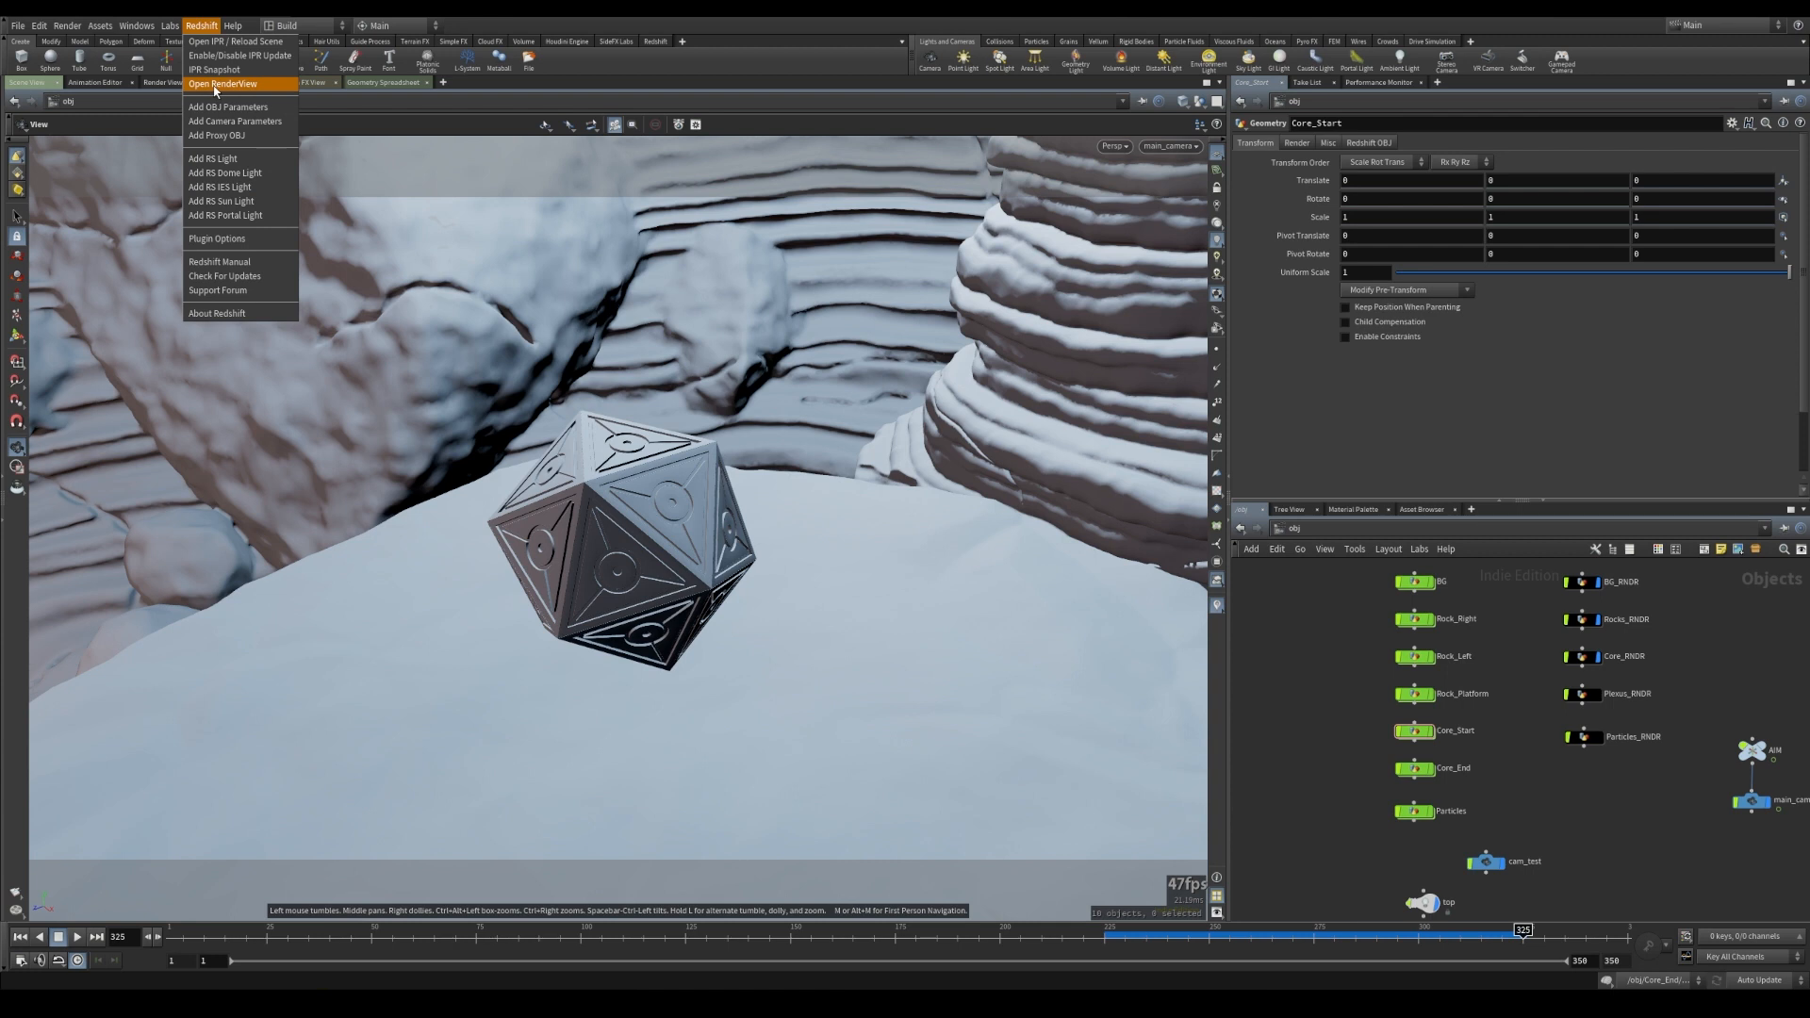
pyautogui.click(231, 79)
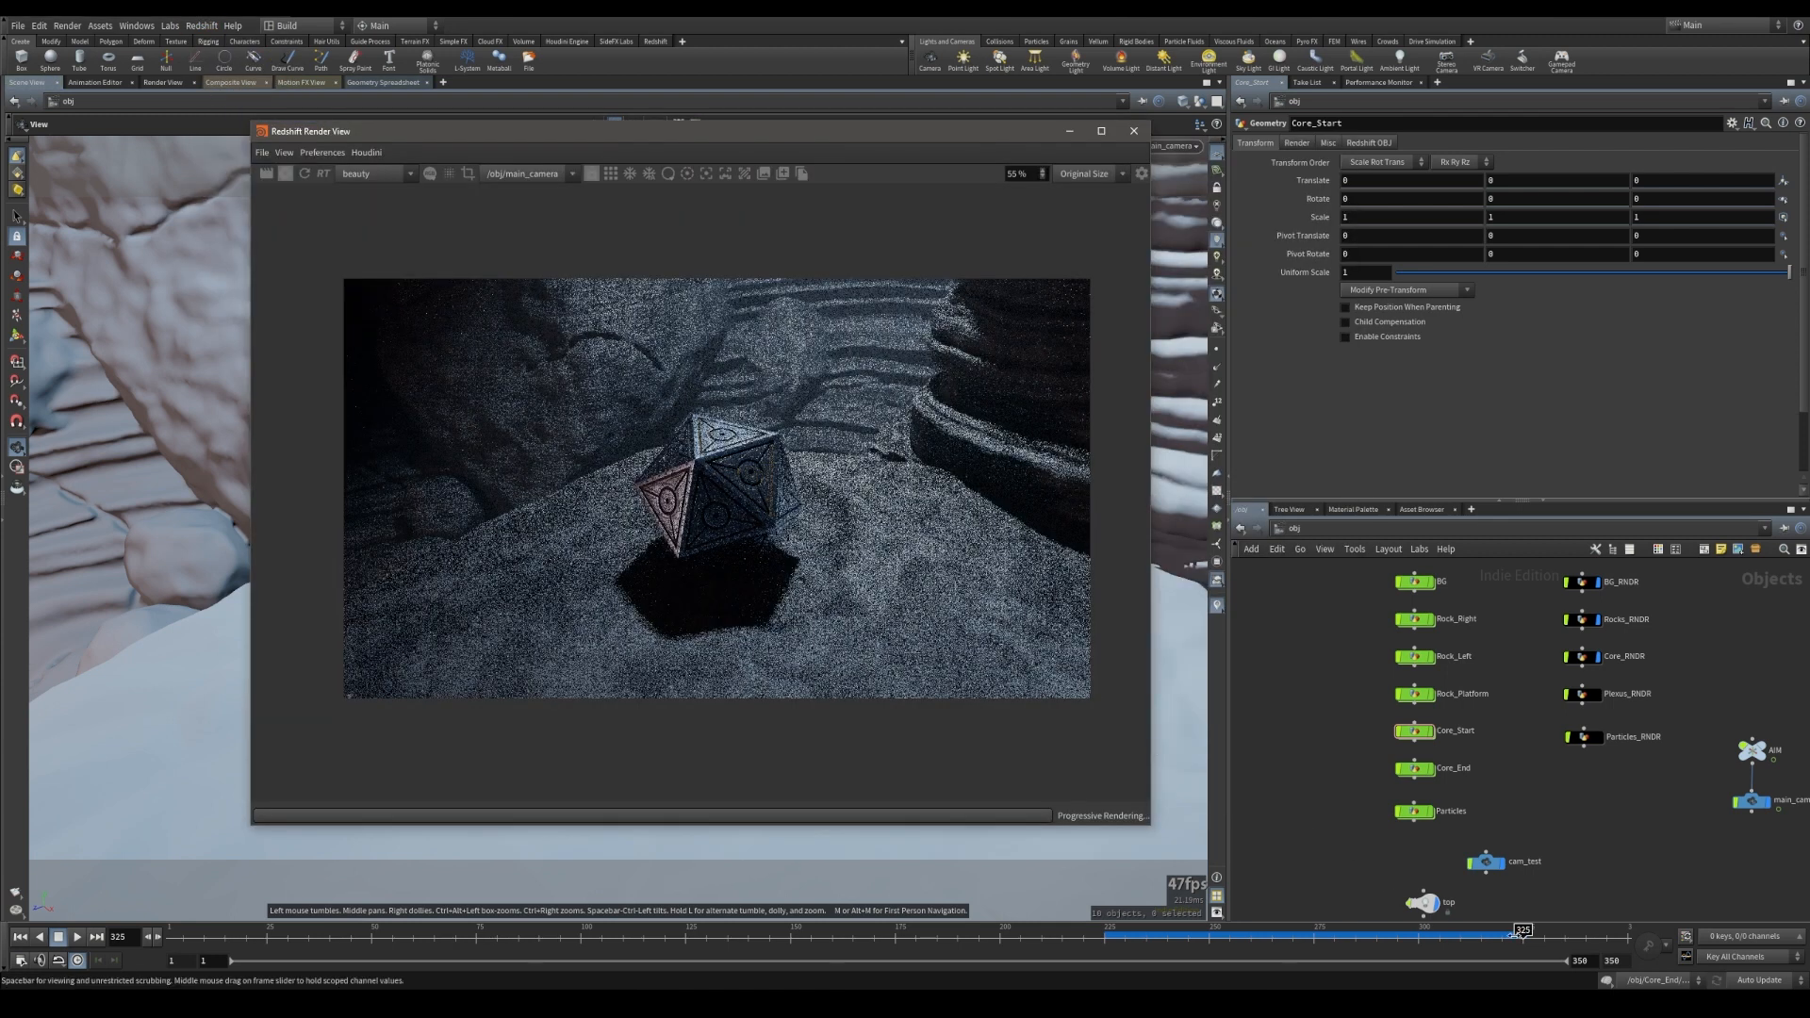
pyautogui.moveTo(1470, 930); pyautogui.dragTo(1377, 933)
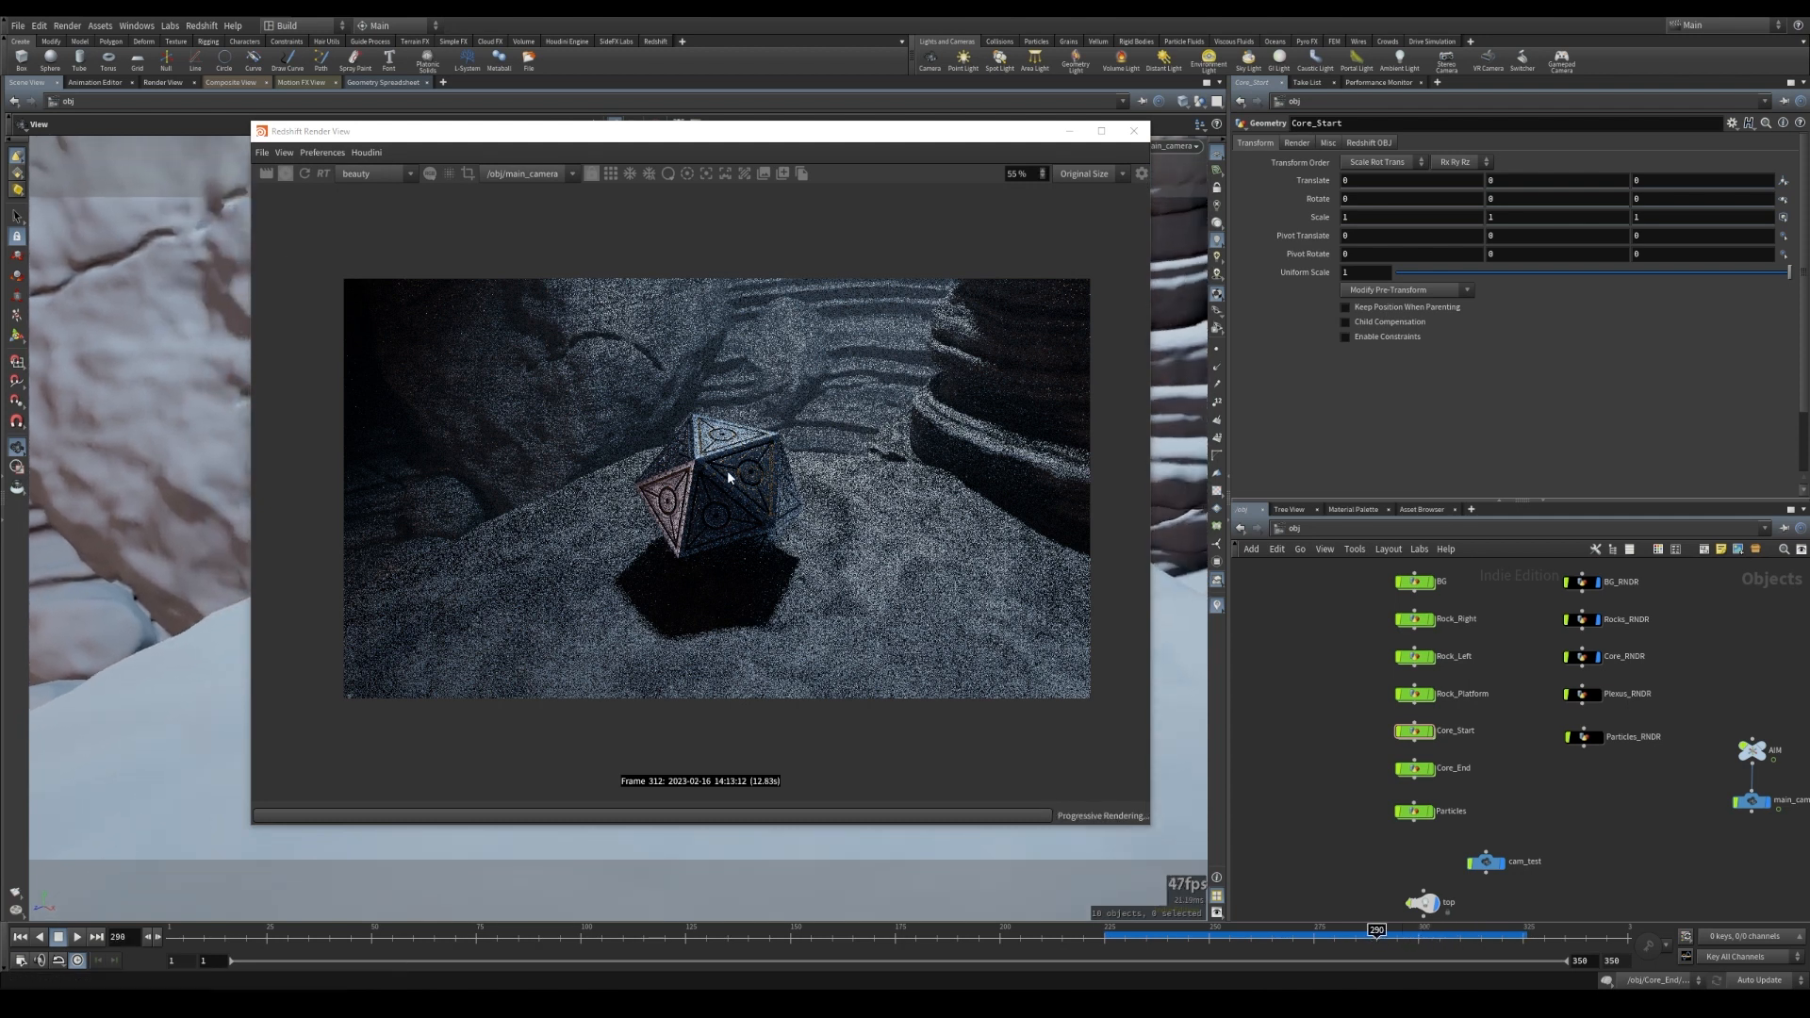
pyautogui.click(285, 176)
pyautogui.click(285, 175)
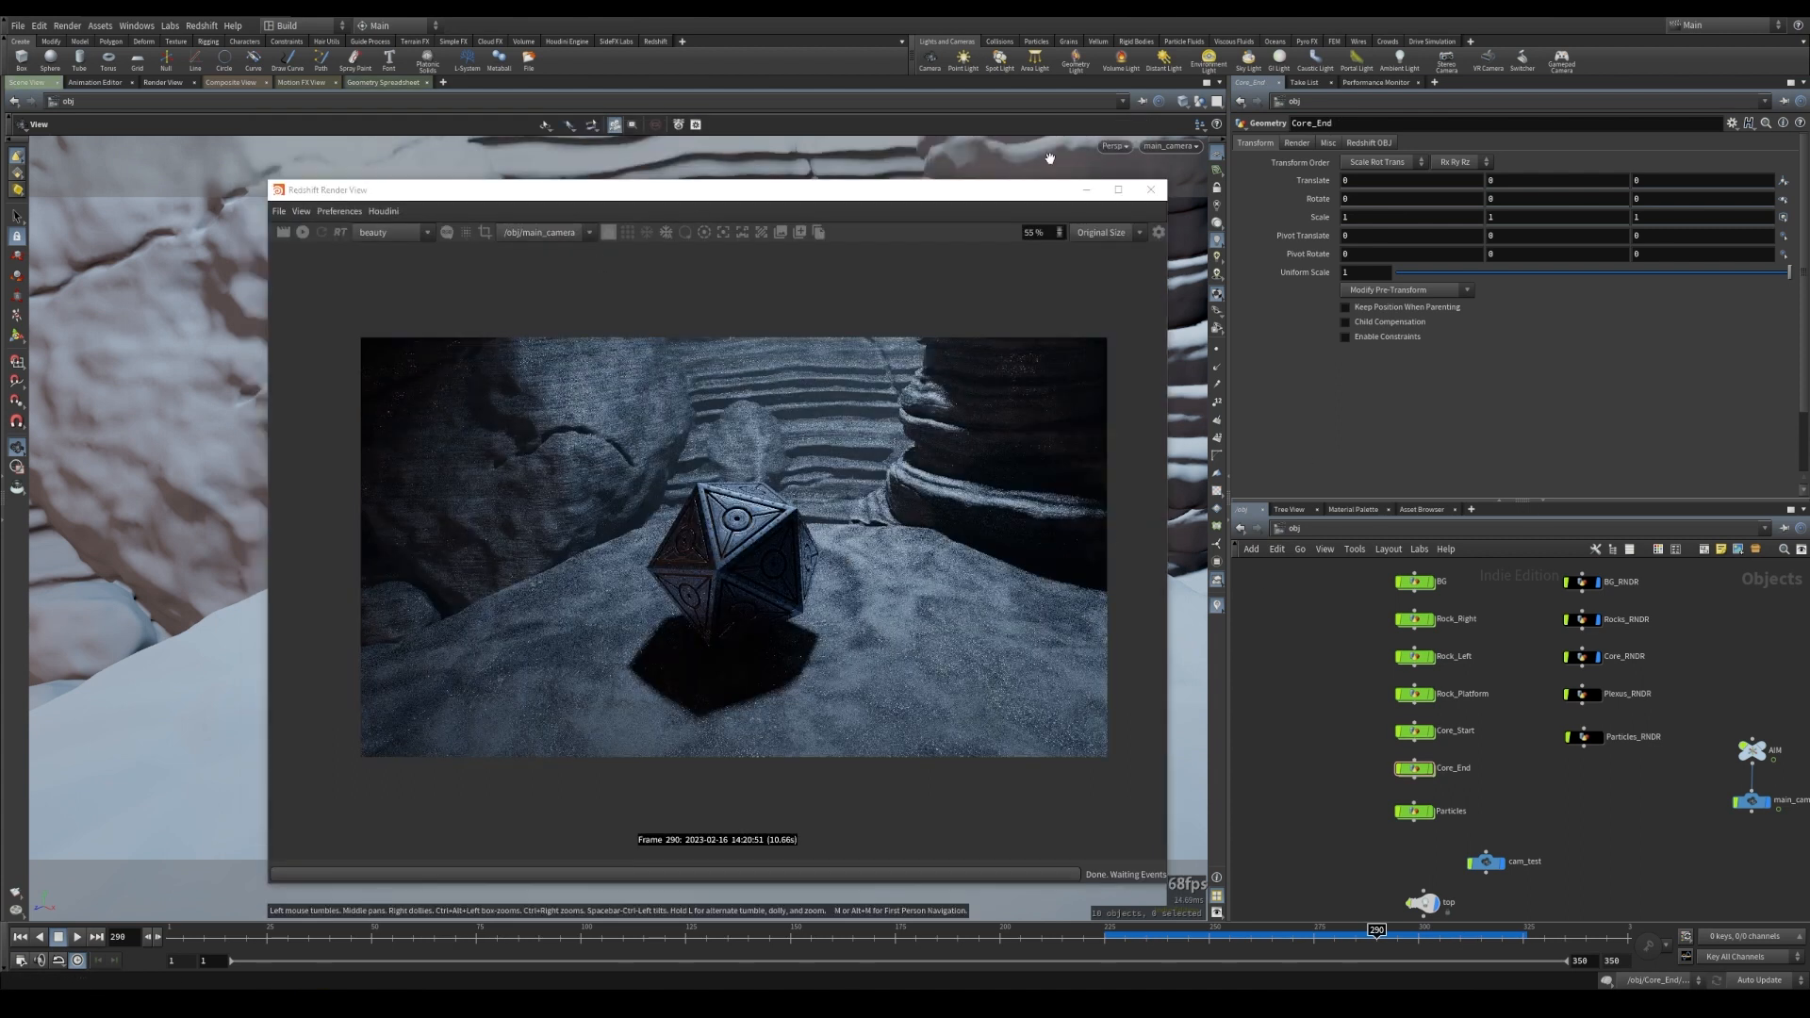
# - Close the render view and inspect the emission point attribute of object_merge2 in Core_RNDR
pyautogui.click(1150, 190)
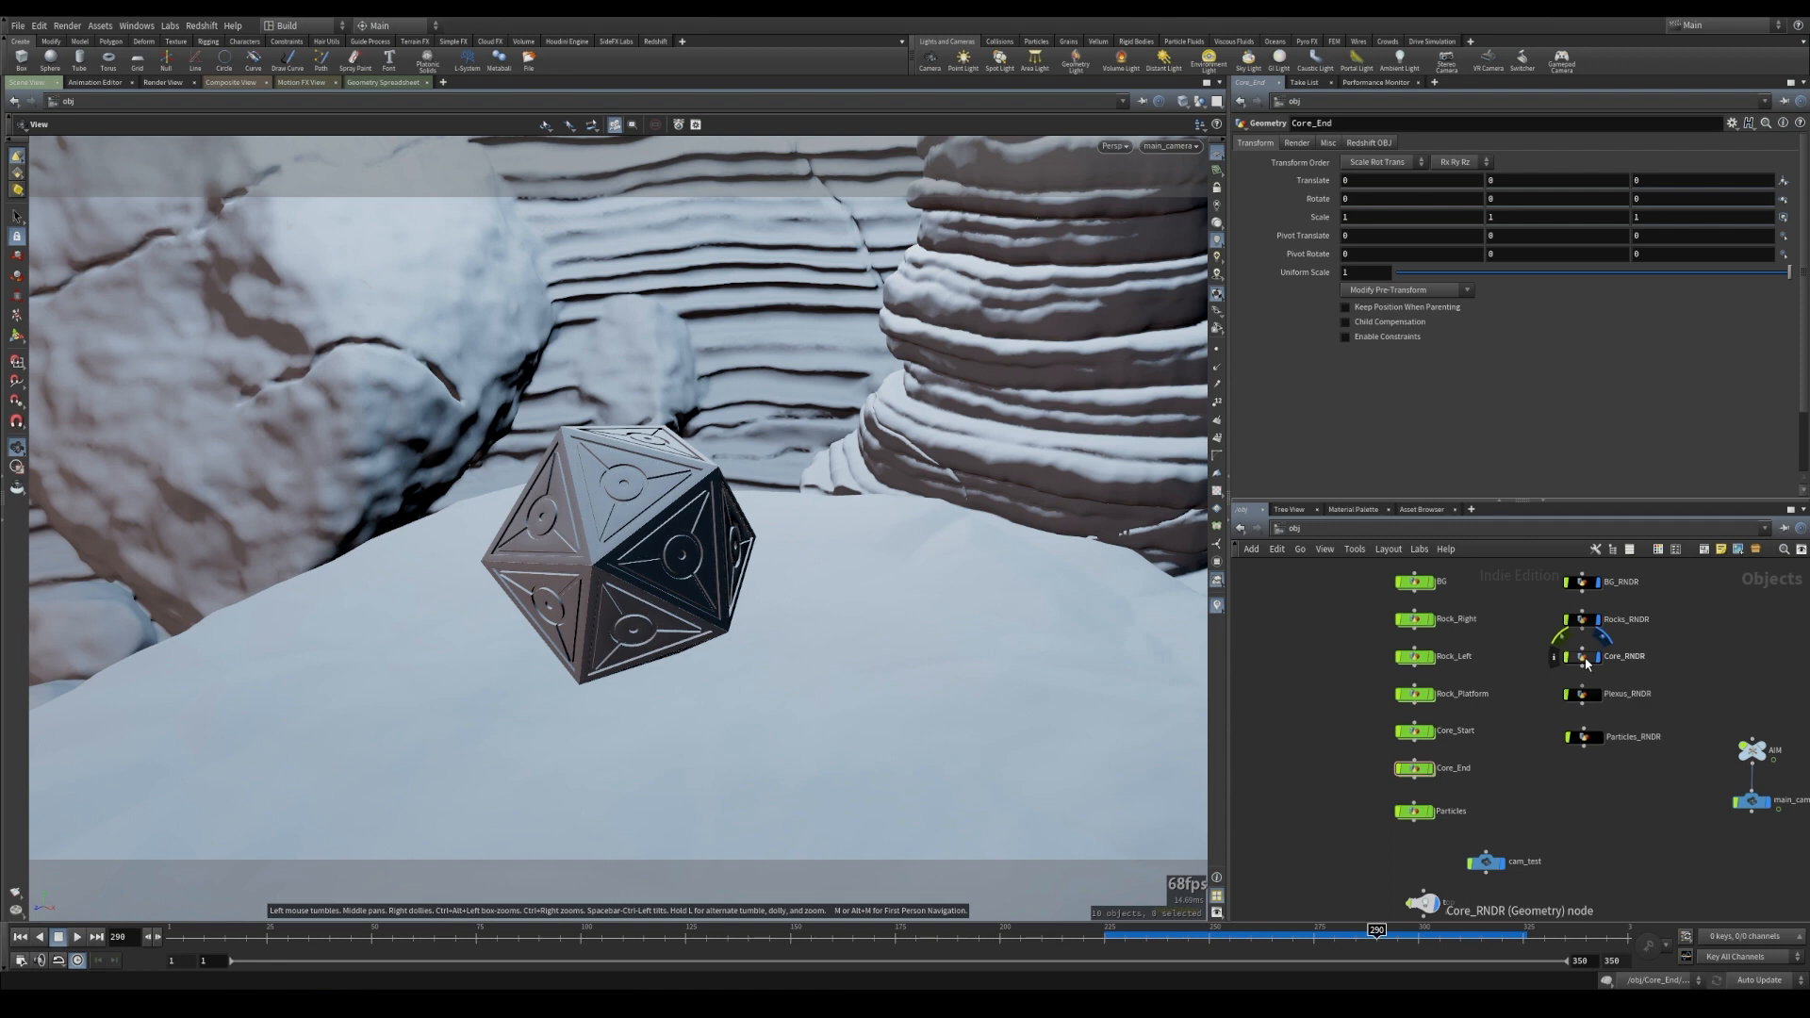
pyautogui.click(1584, 659)
pyautogui.doubleClick(1586, 659)
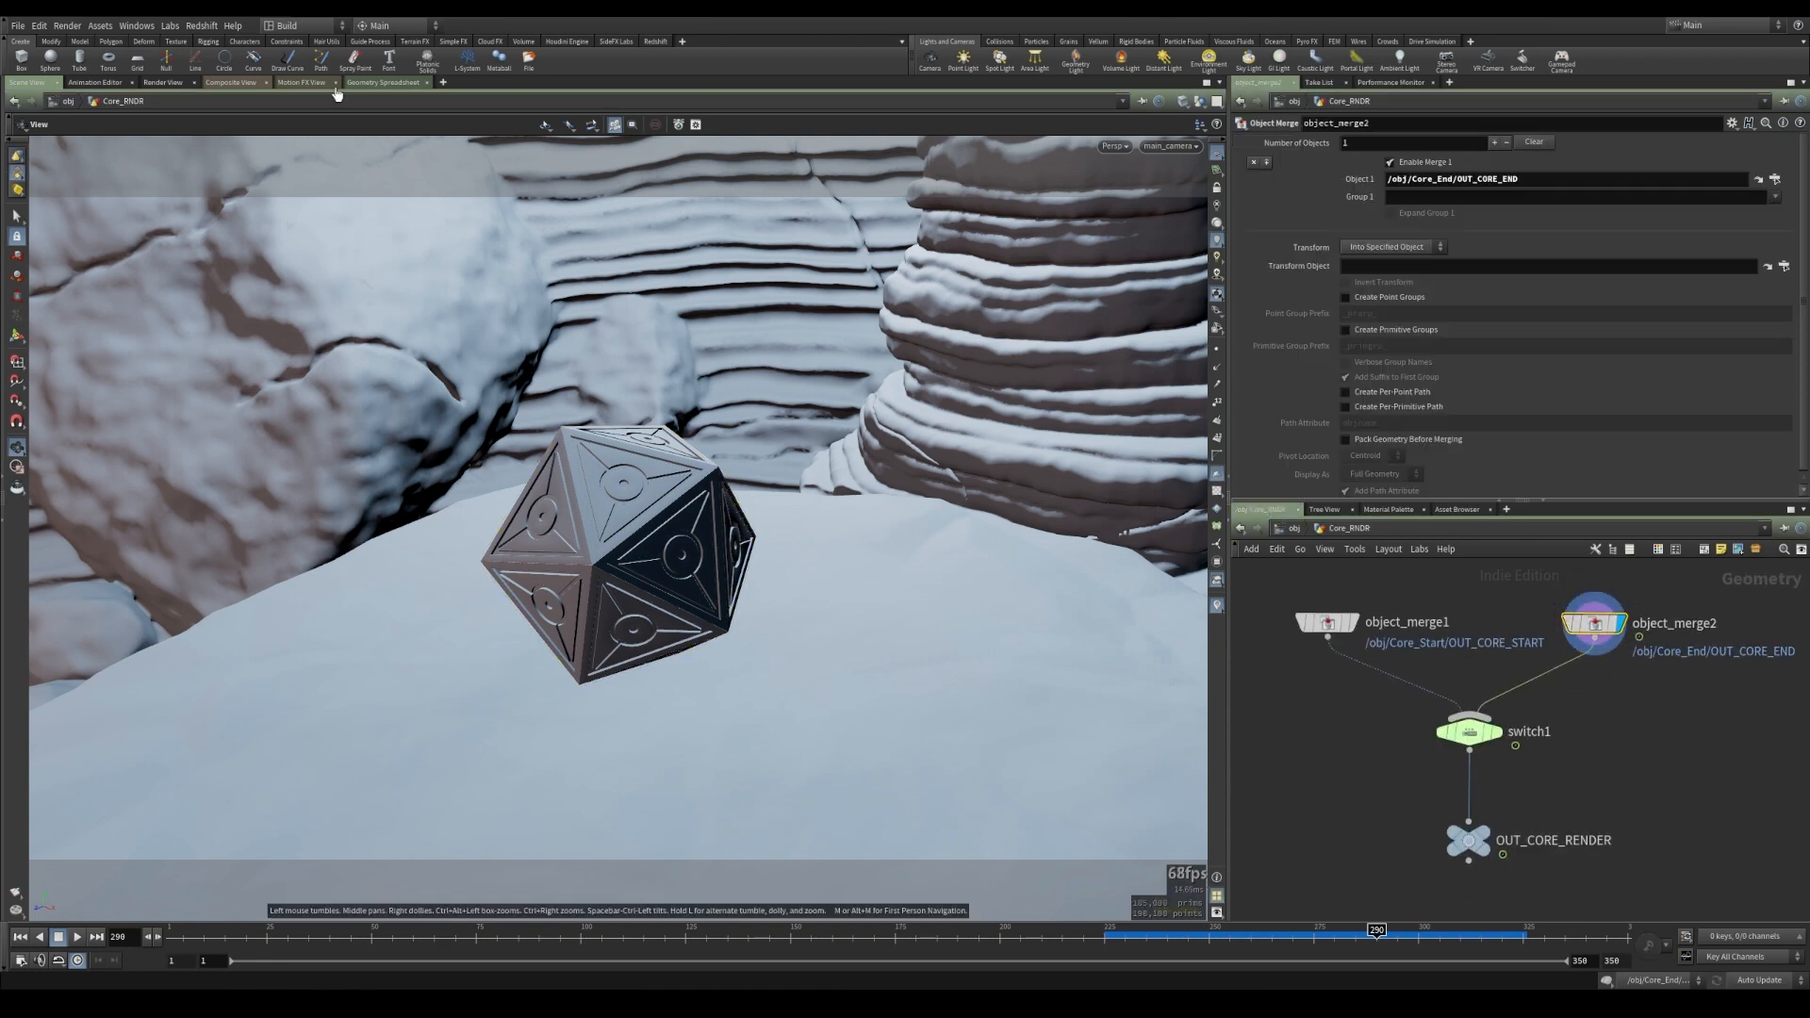
pyautogui.click(379, 83)
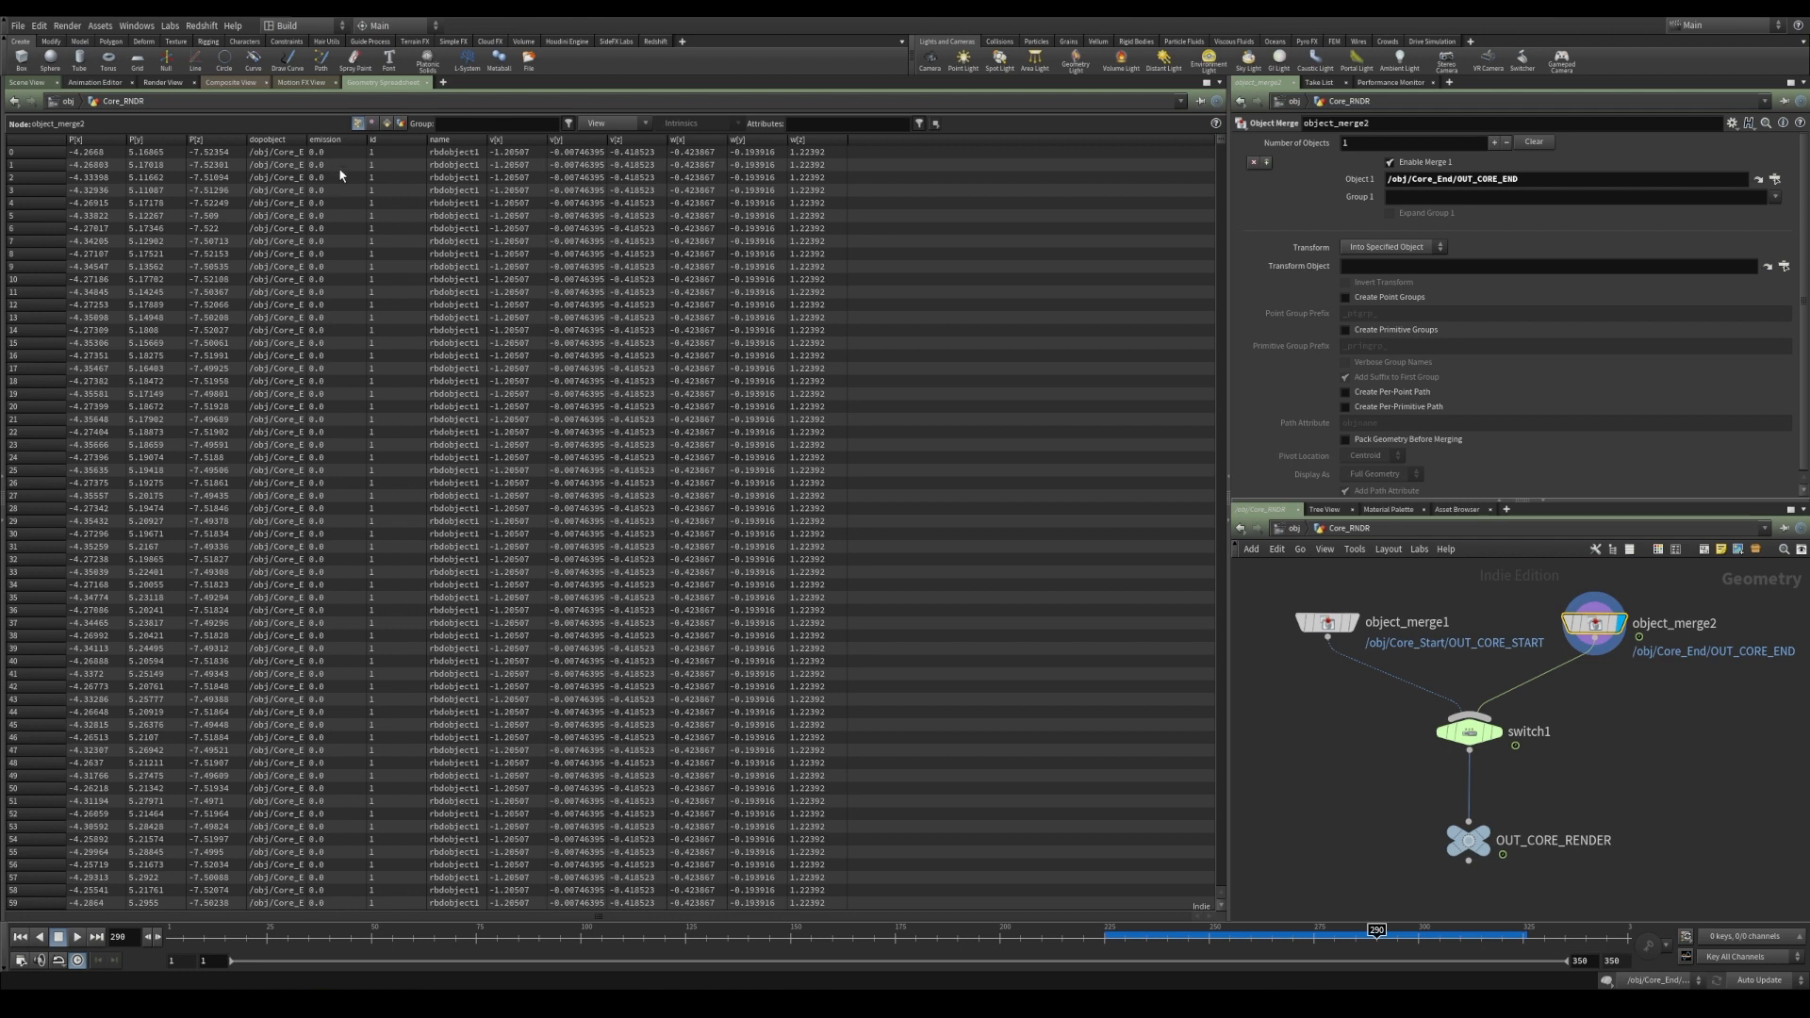
pyautogui.click(34, 83)
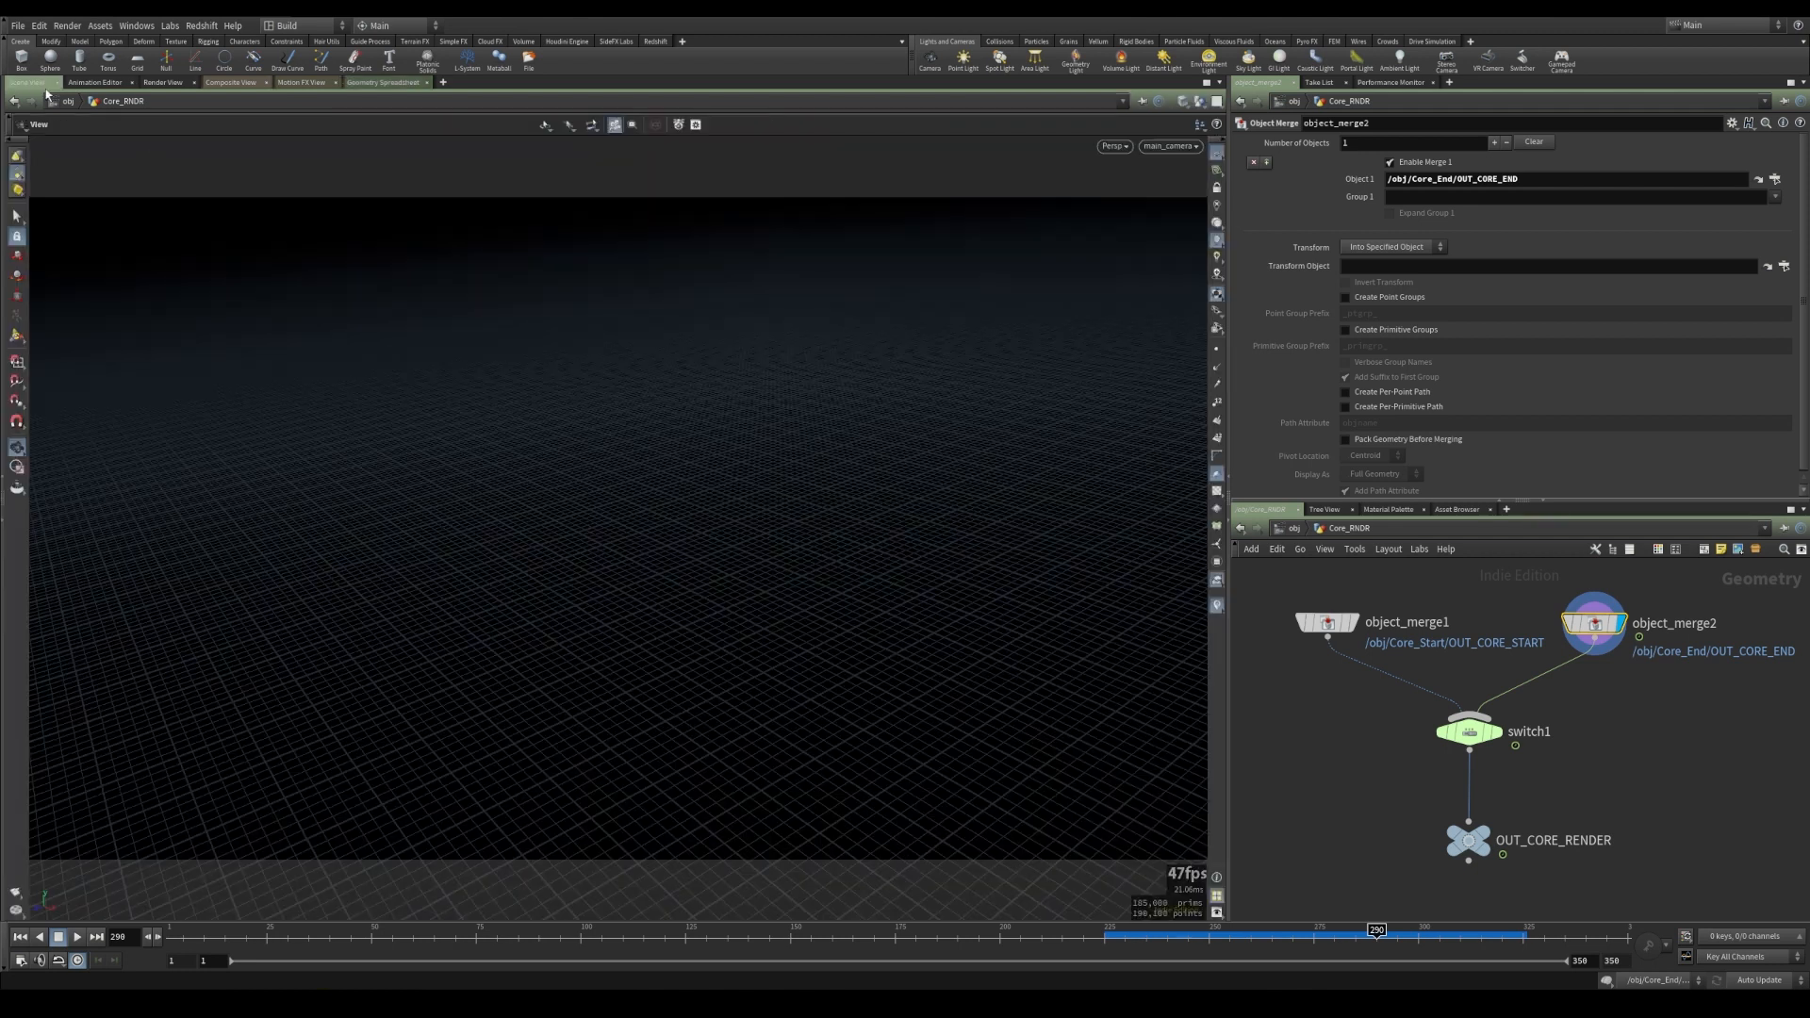
# - Open the Core_End network and delete the timeshift1 node
pyautogui.click(1294, 528)
pyautogui.doubleClick(1447, 762)
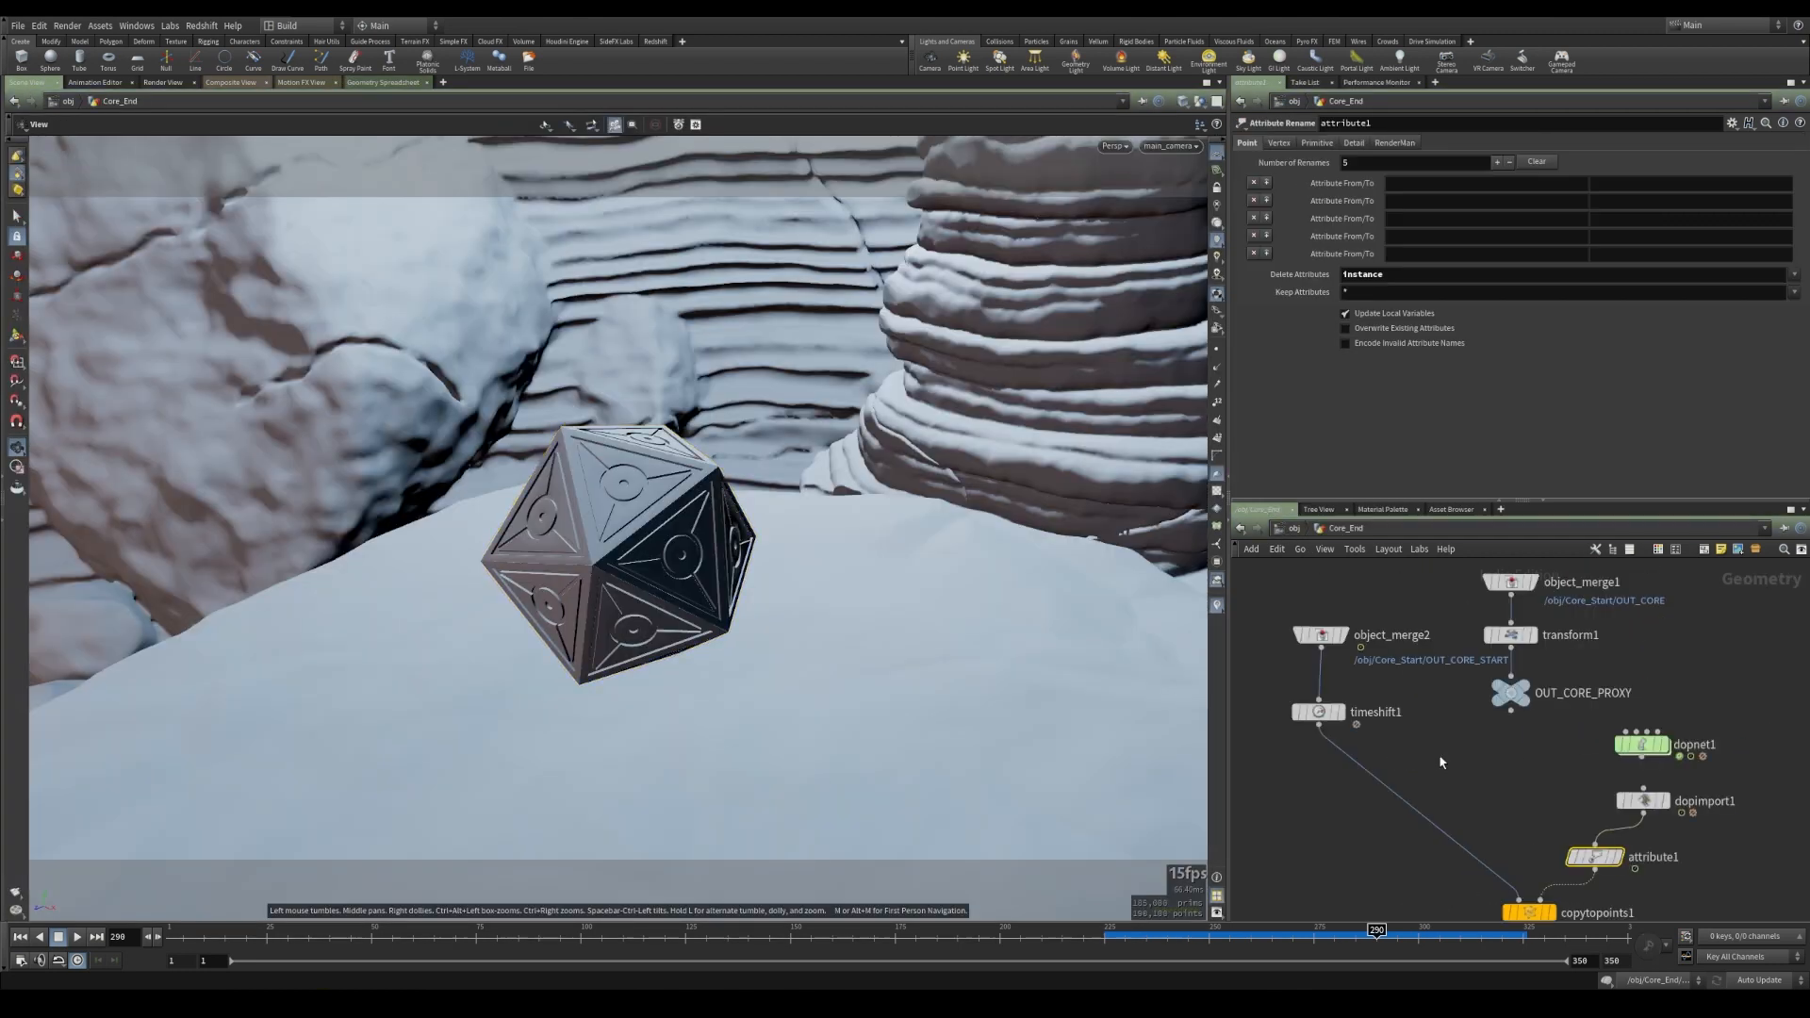
pyautogui.click(1313, 714)
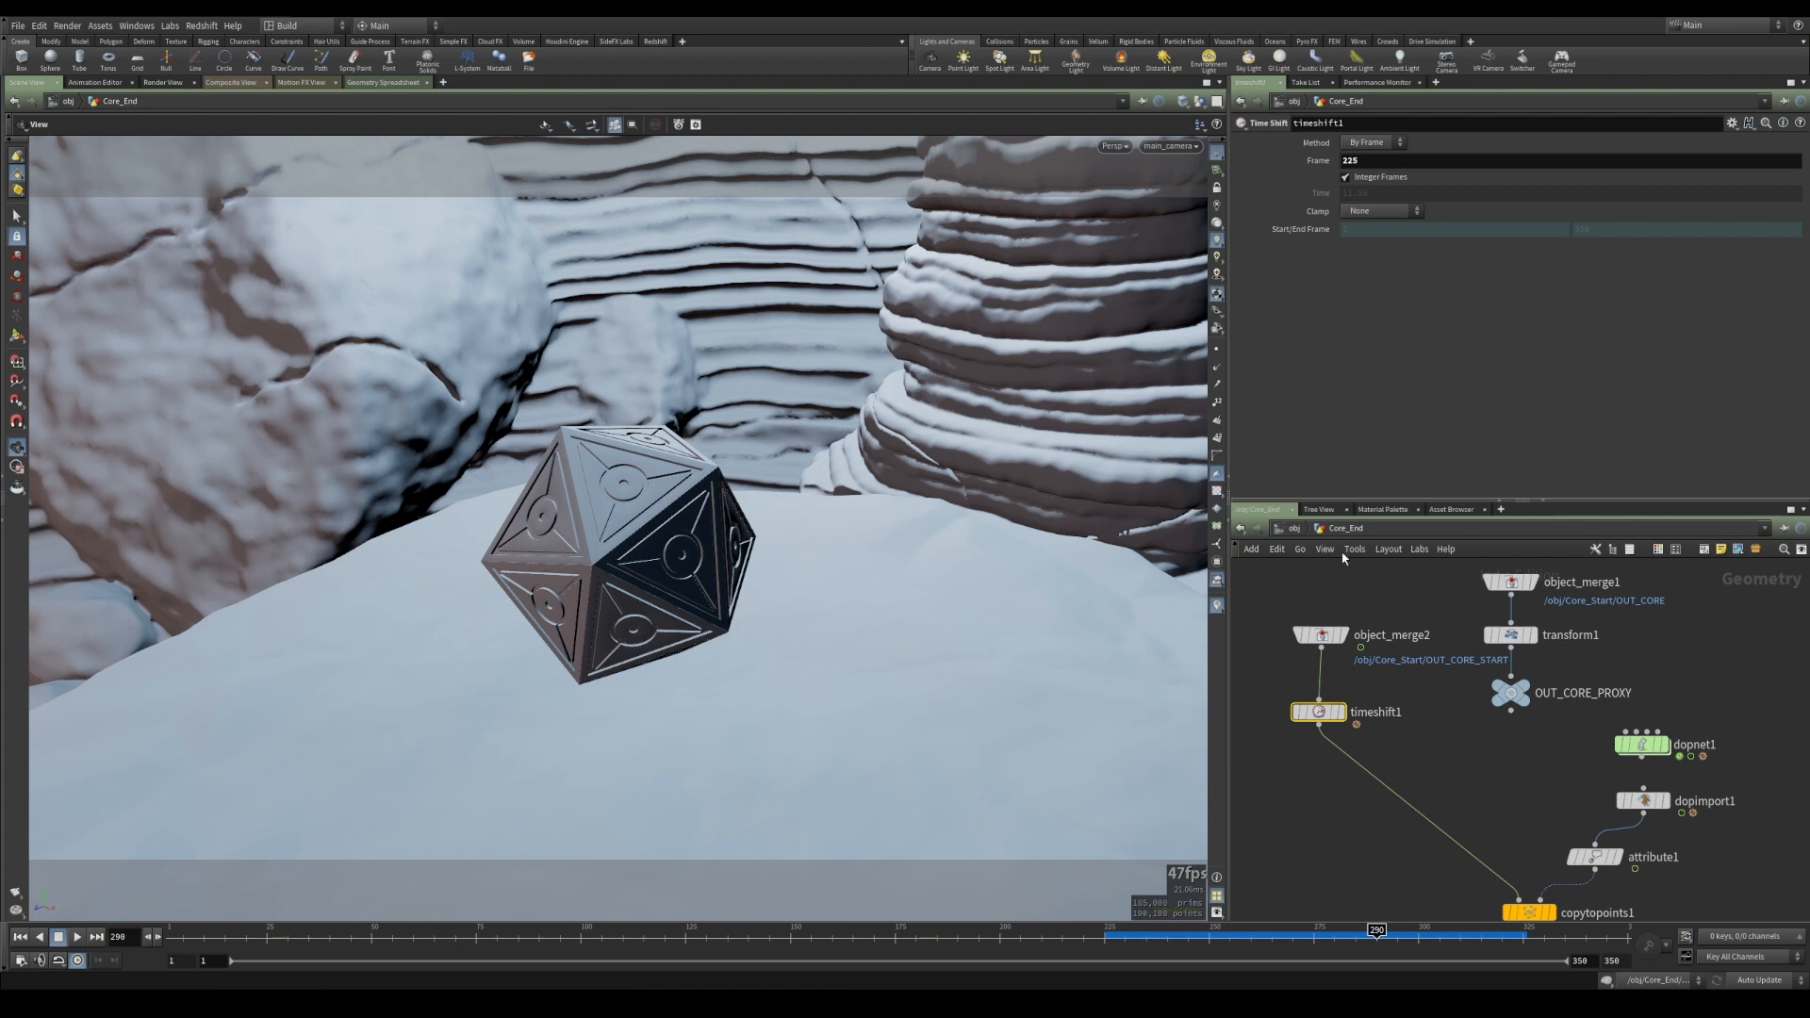
pyautogui.moveTo(1269, 725); pyautogui.dragTo(1405, 716, button='middle')
pyautogui.moveTo(1352, 689); pyautogui.dragTo(1493, 756)
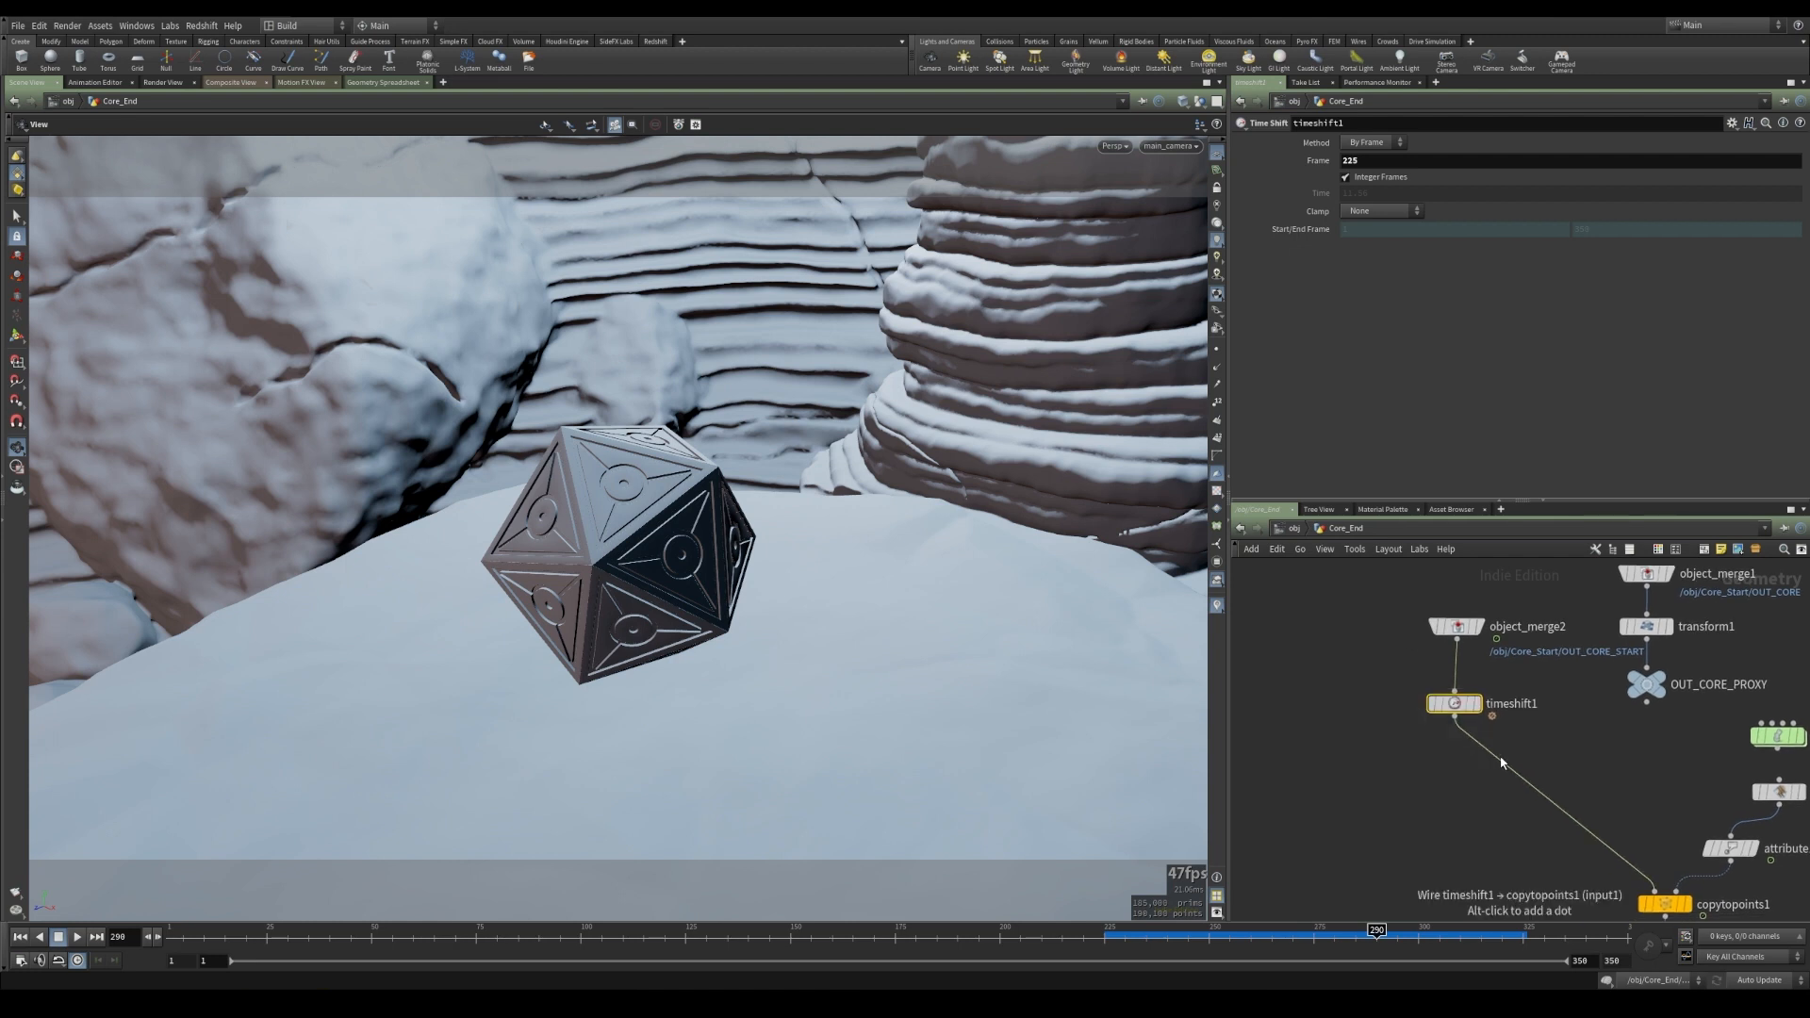
pyautogui.press('Delete')
# - Insert a Null named OUT_CORE_HIGH between copytopoints1 and rise_up_anim in Core_Start
pyautogui.click(1291, 530)
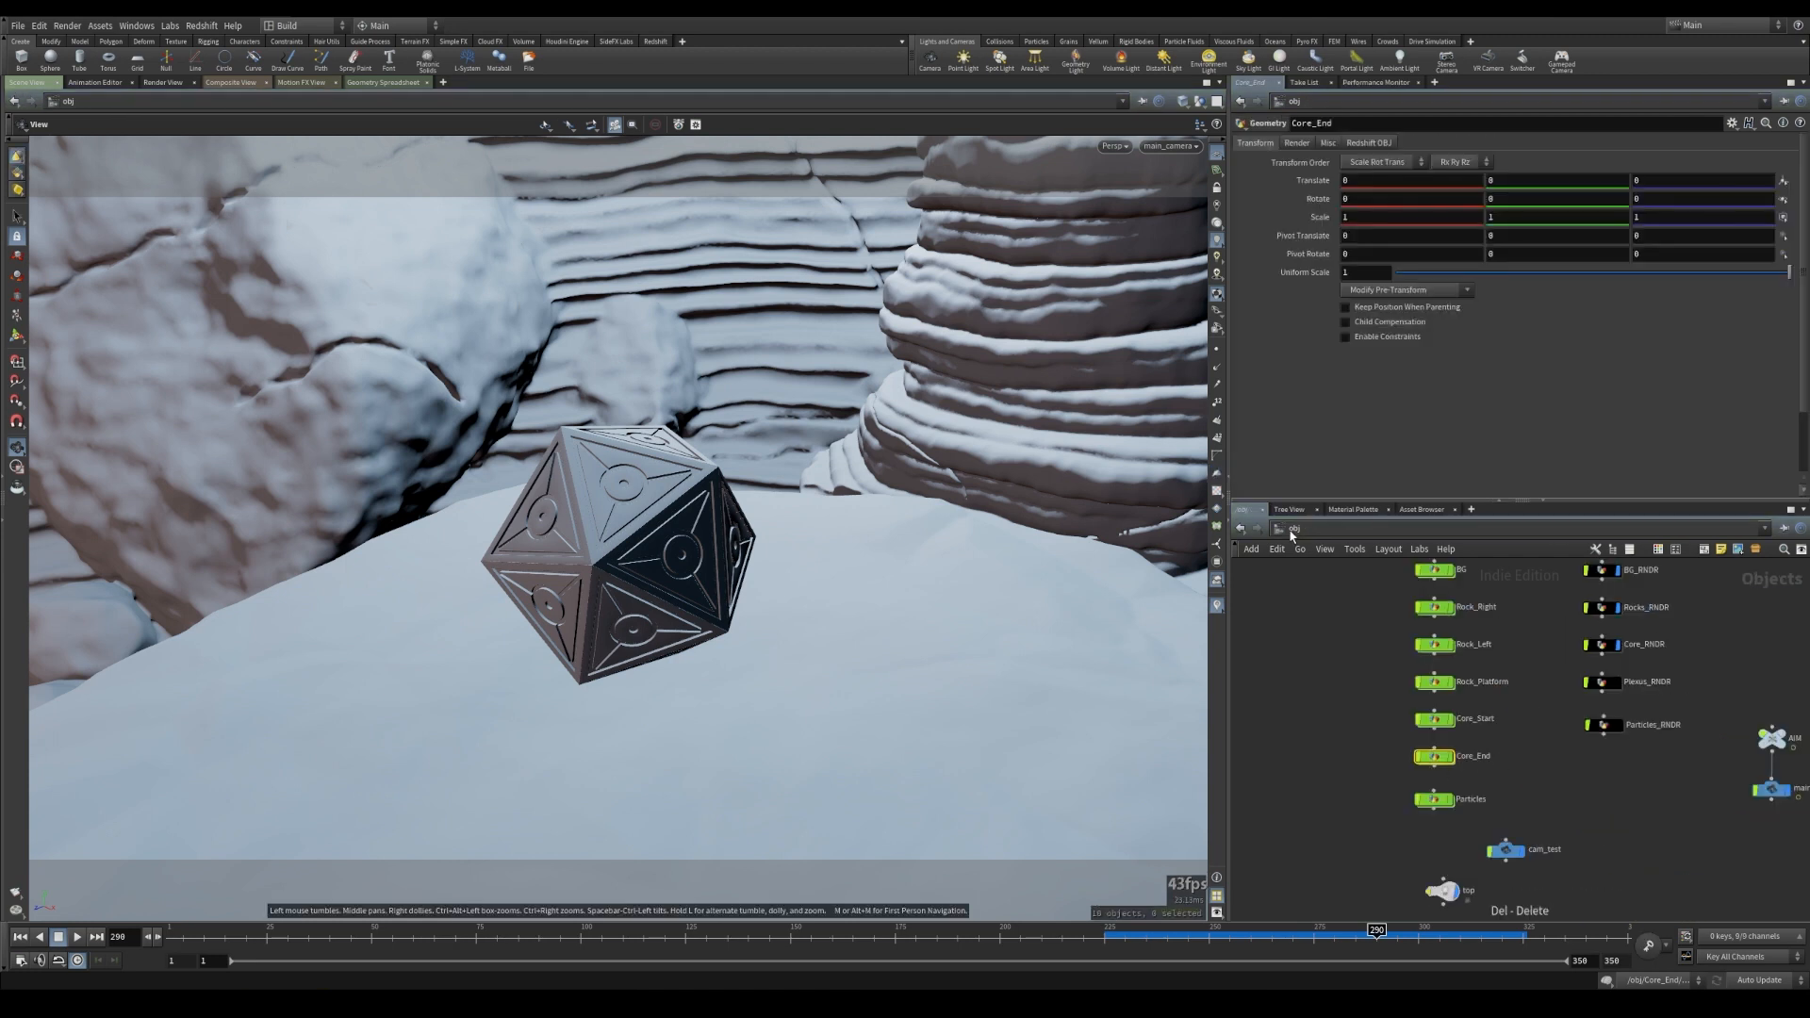
pyautogui.doubleClick(1434, 727)
pyautogui.moveTo(1434, 727); pyautogui.dragTo(1495, 743, button='middle')
pyautogui.press('Tab')
pyautogui.write('null')
pyautogui.press('Return')
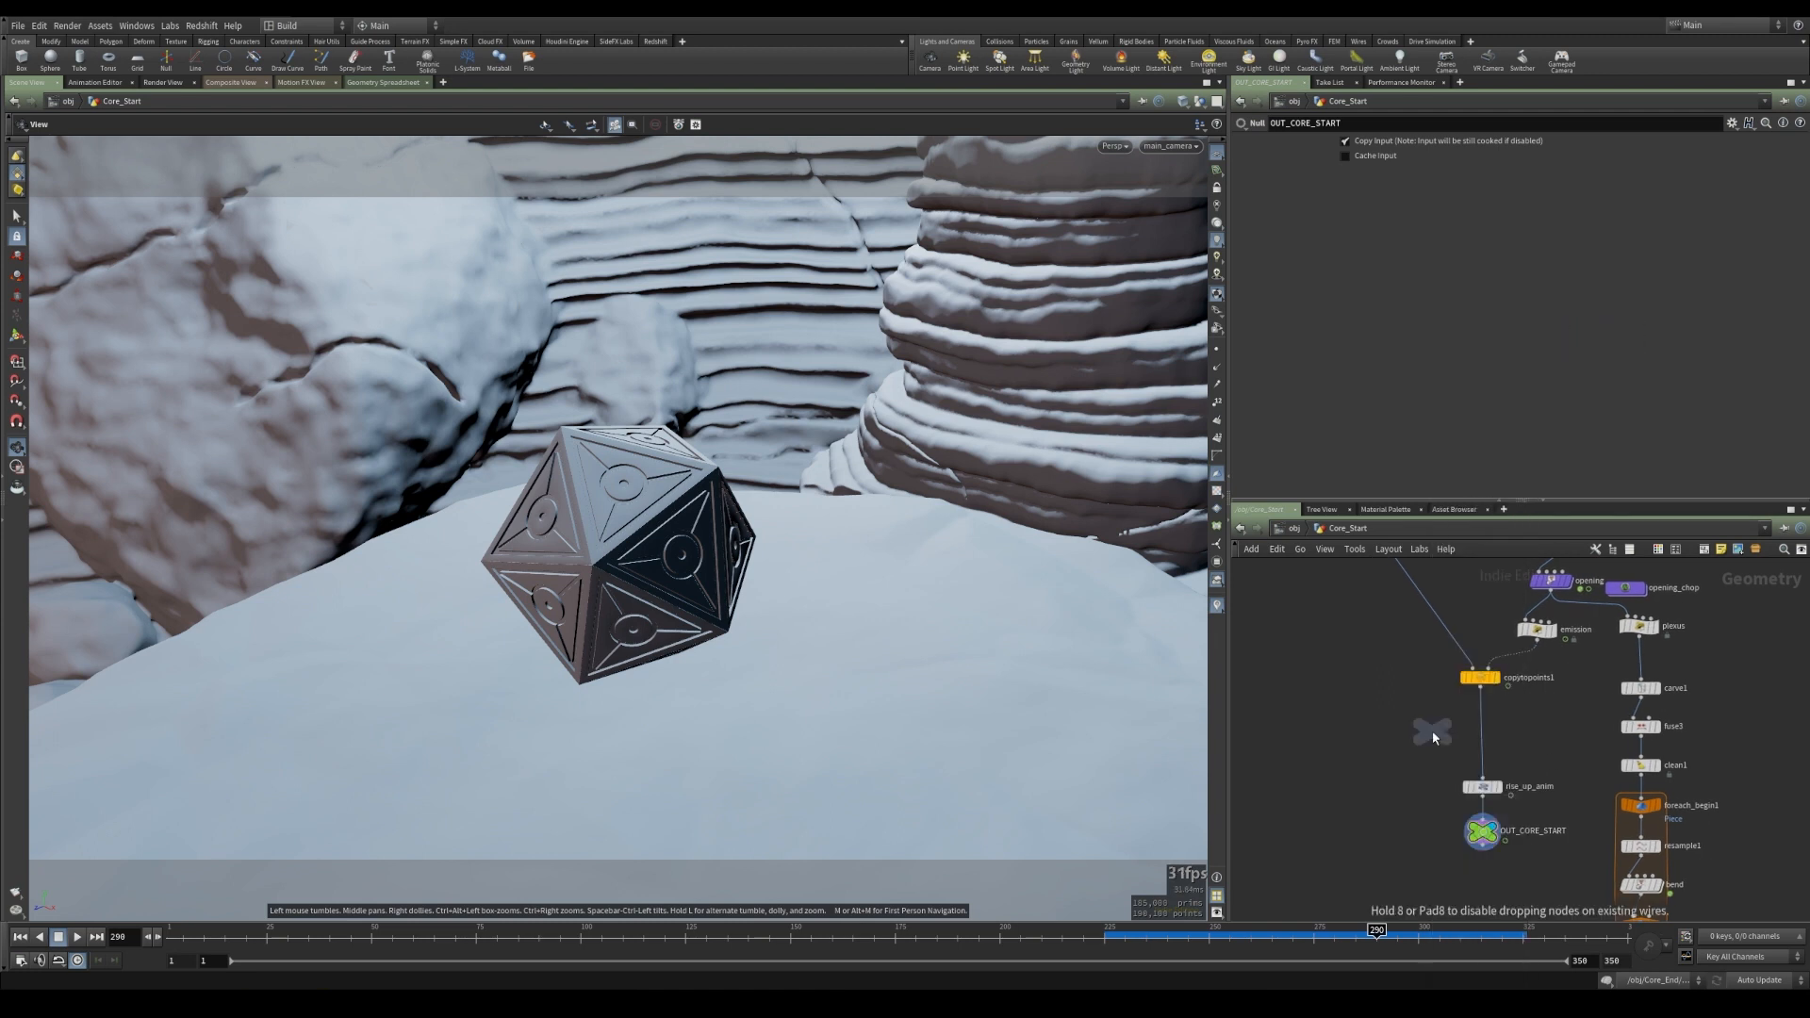
pyautogui.click(1484, 726)
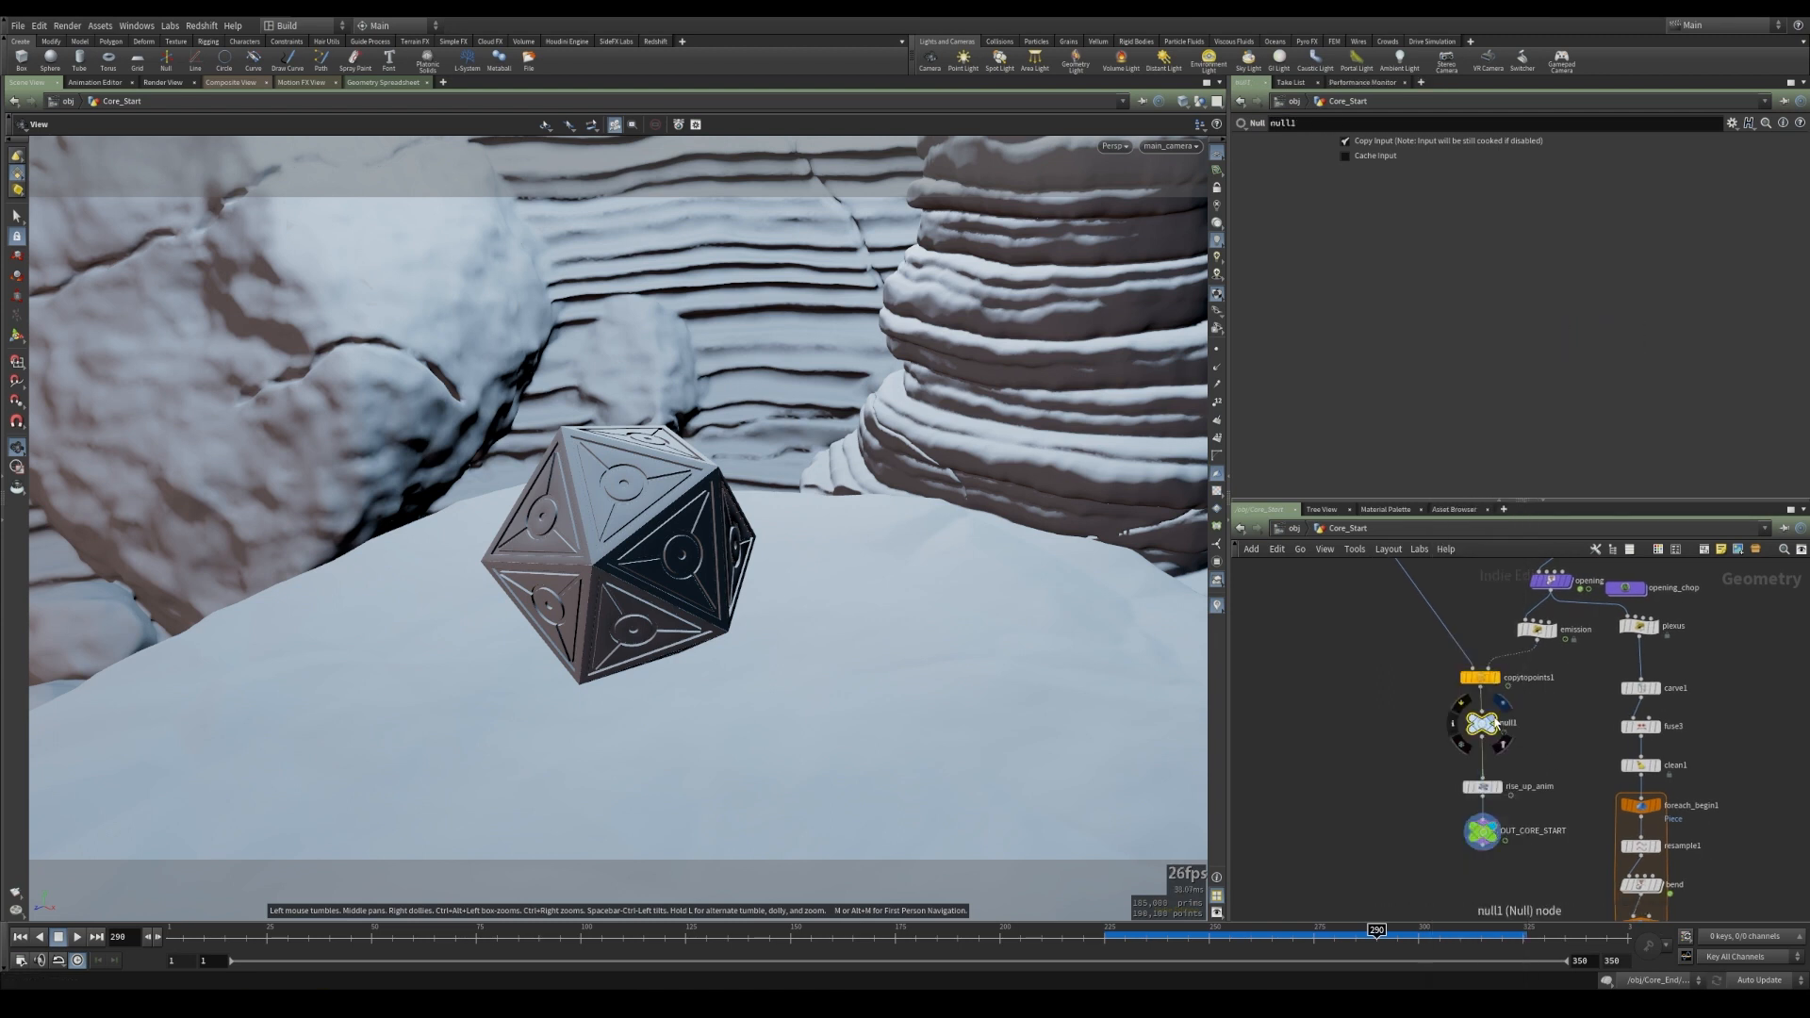
pyautogui.doubleClick(1509, 723)
pyautogui.write('OUT_CORE_HIGH')
pyautogui.press('Return')
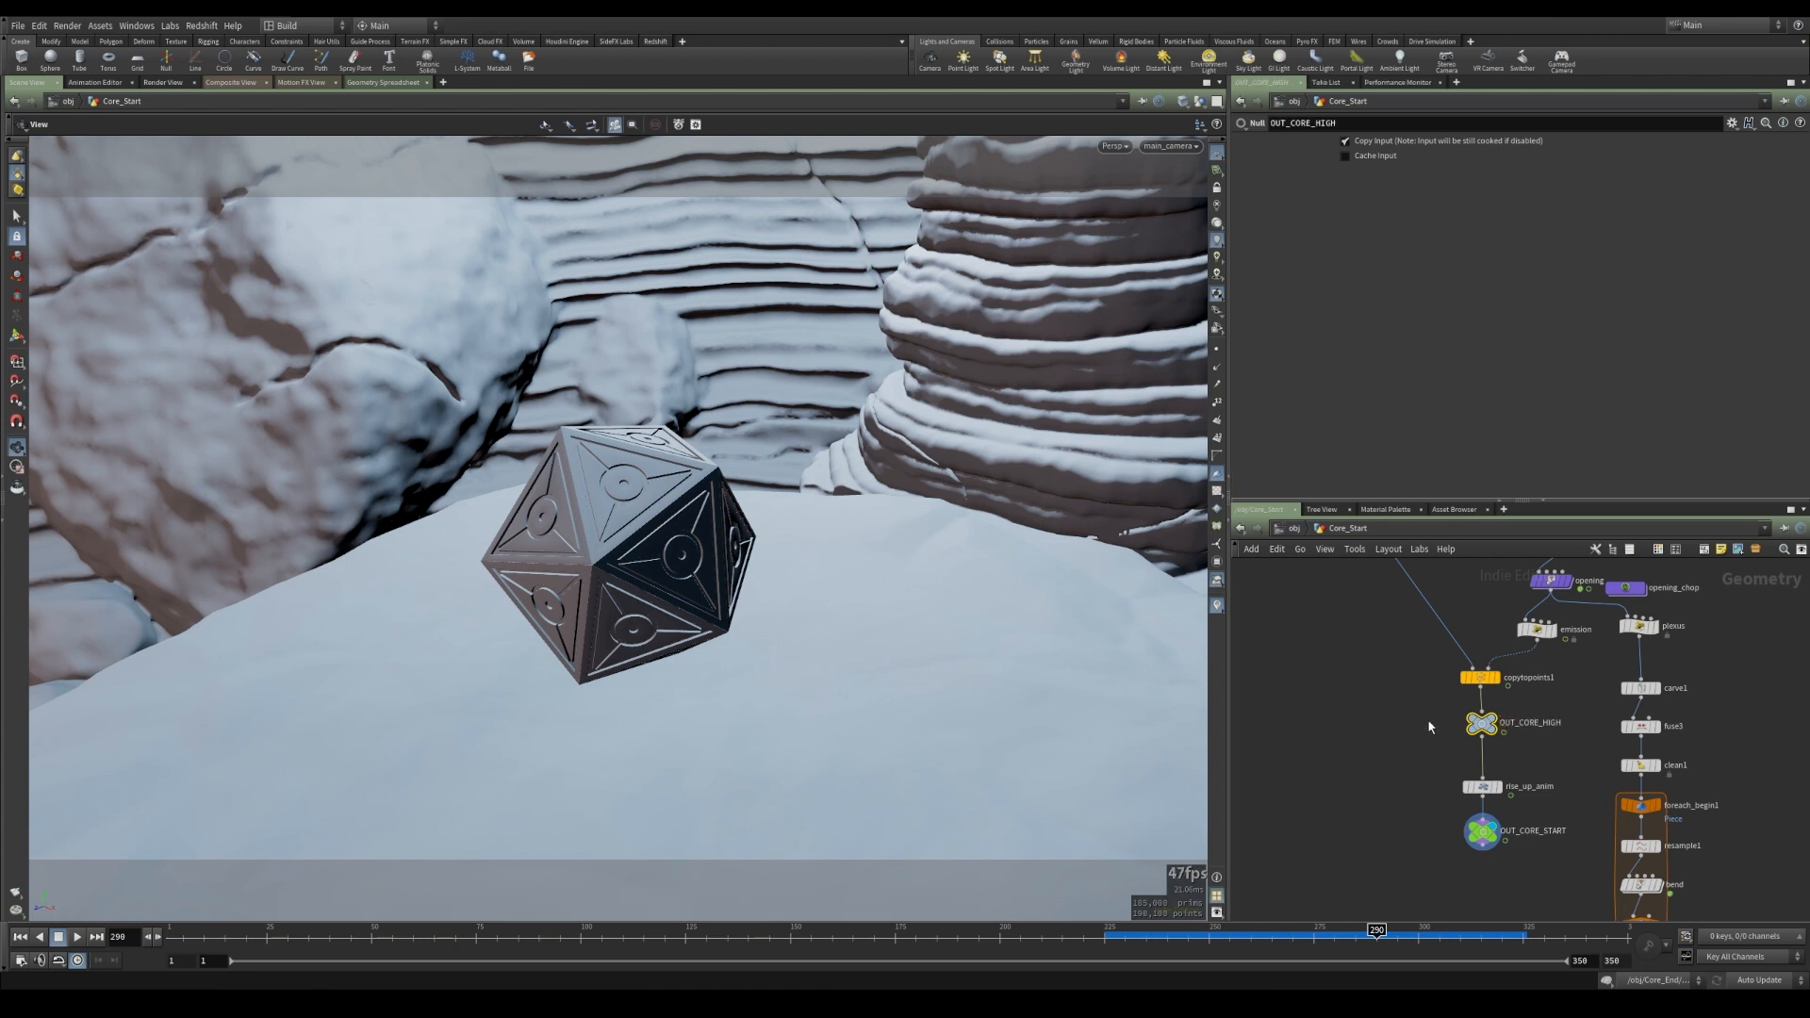
# - Color the OUT_CORE_HIGH null green in the Core_Start network
pyautogui.click(1658, 549)
pyautogui.click(1657, 549)
pyautogui.click(1658, 549)
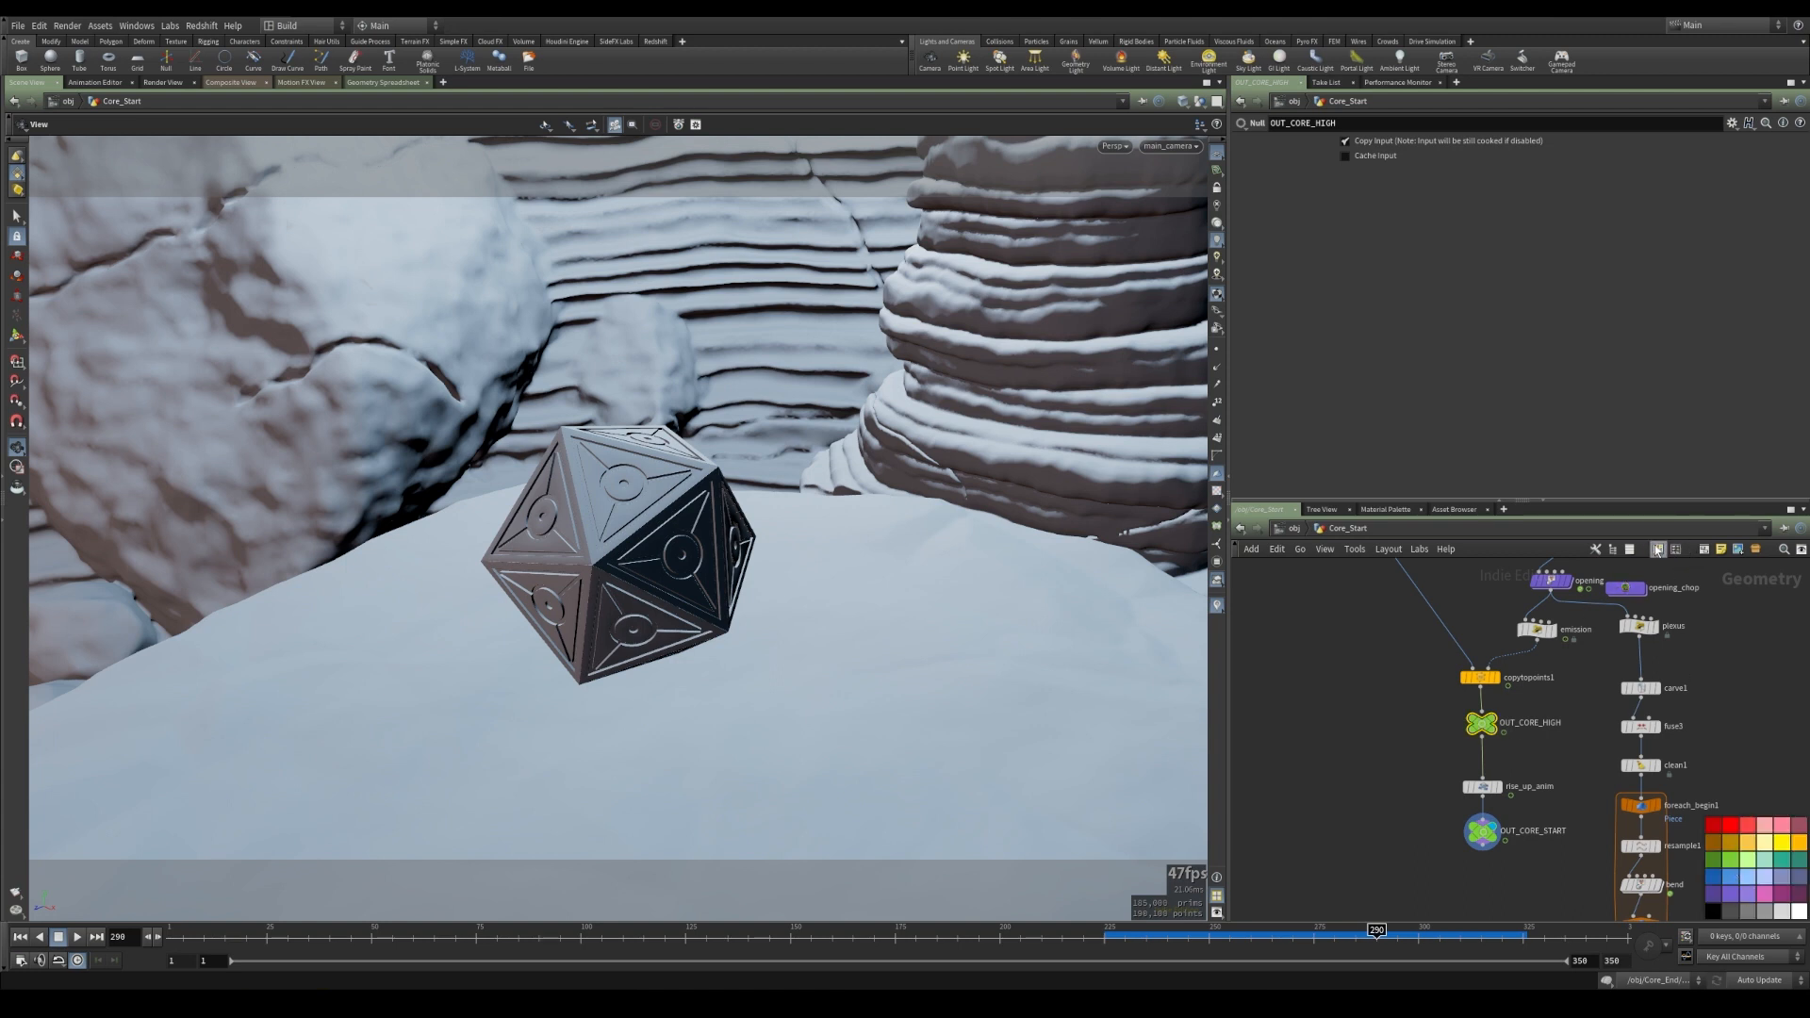
# - In the Core_End network, point object_merge2 to /obj/Core_Start/OUT_CORE_HIGH
pyautogui.click(1295, 529)
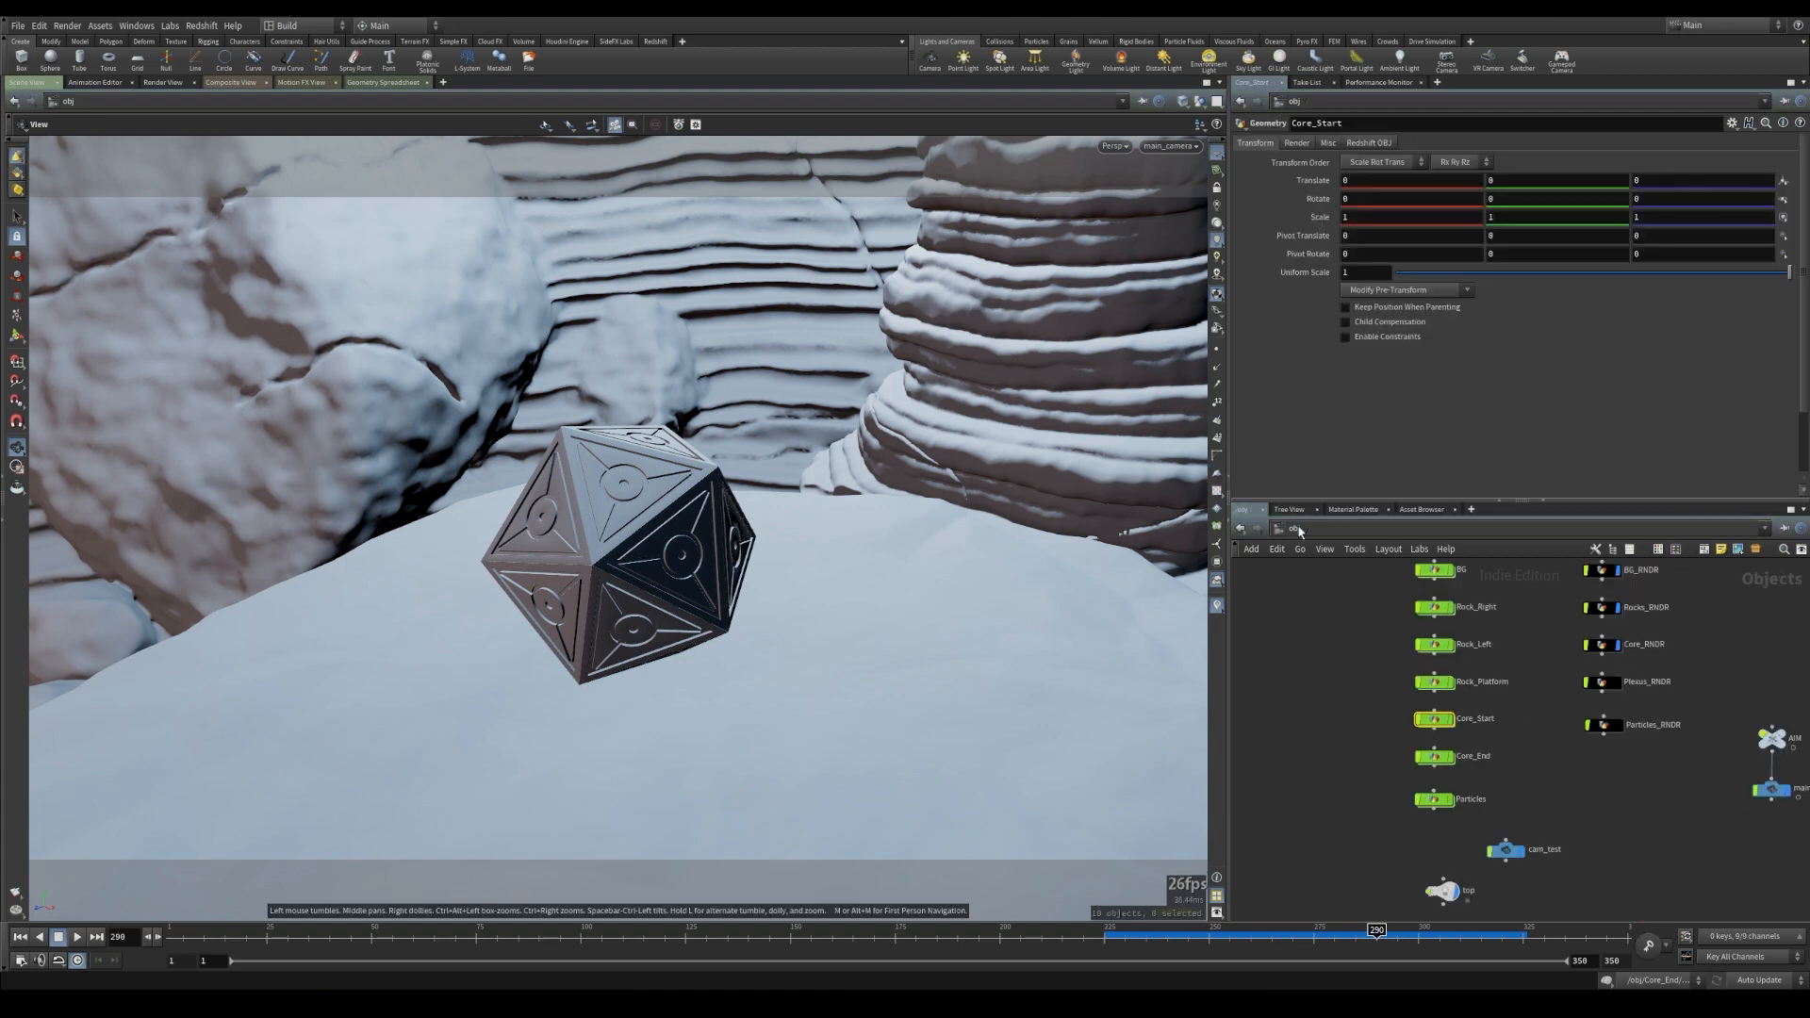
pyautogui.doubleClick(1434, 756)
pyautogui.click(1404, 610)
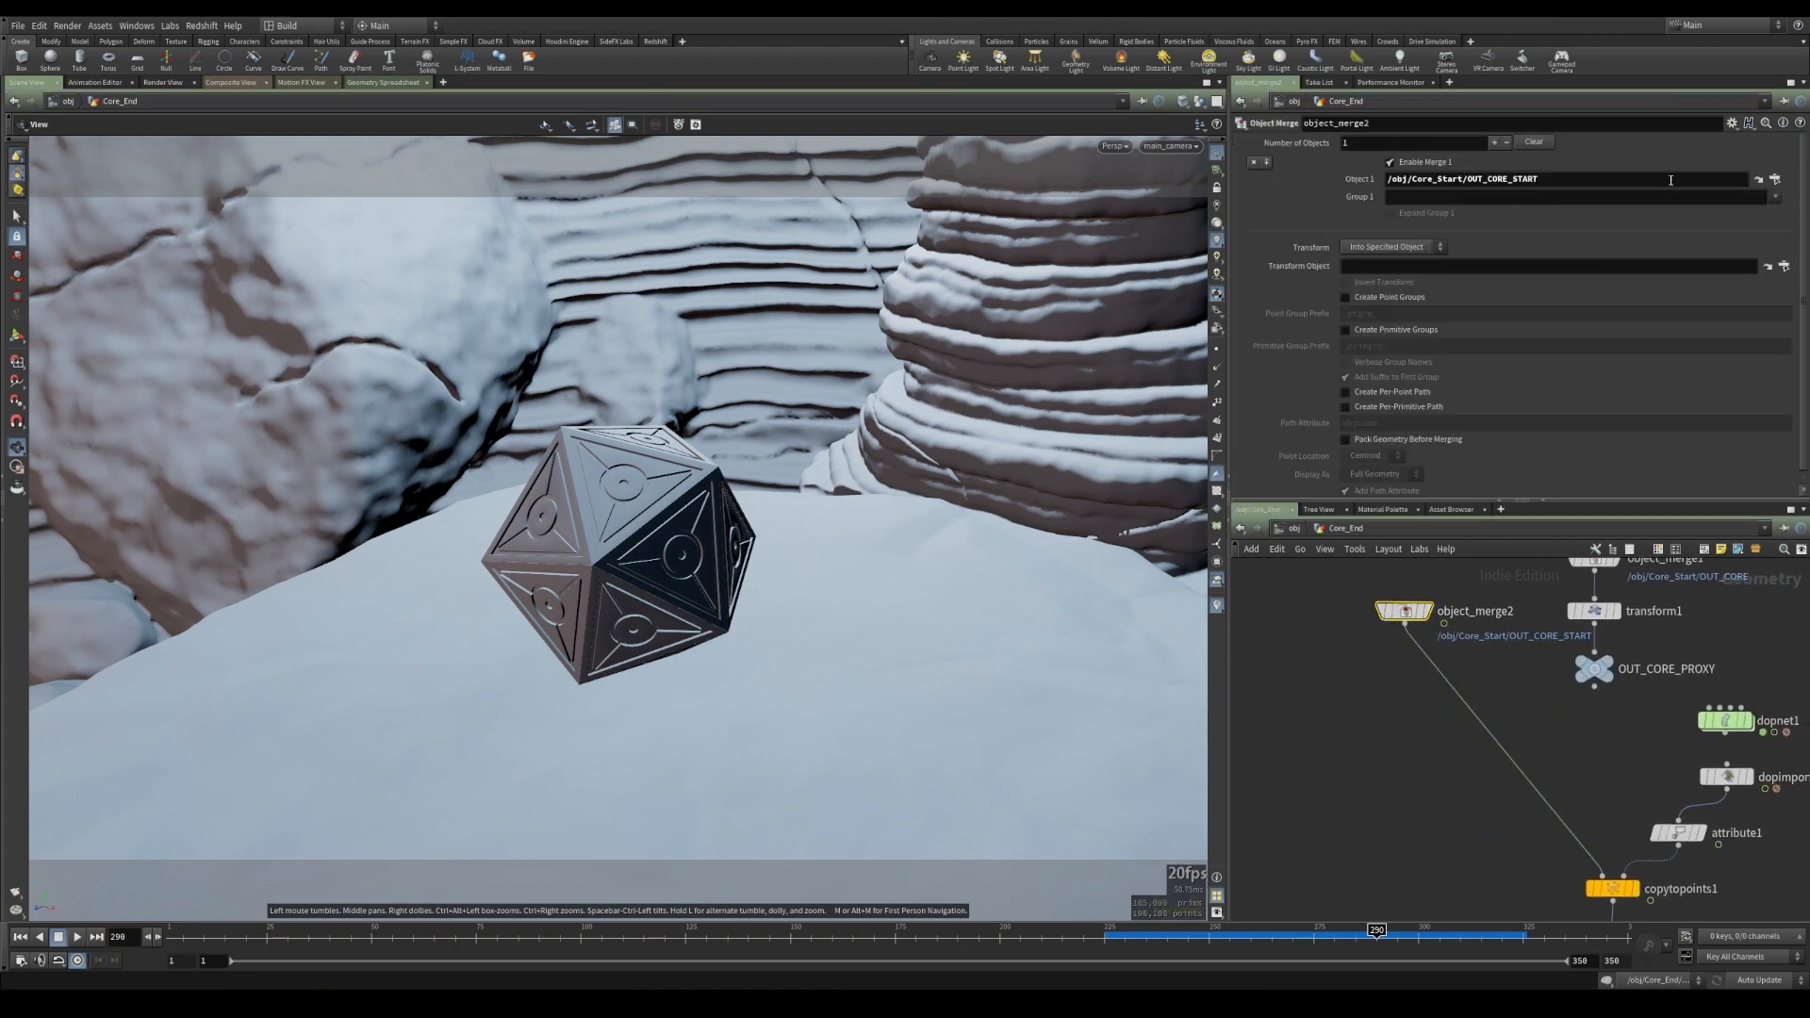
pyautogui.click(1773, 179)
pyautogui.doubleClick(1732, 204)
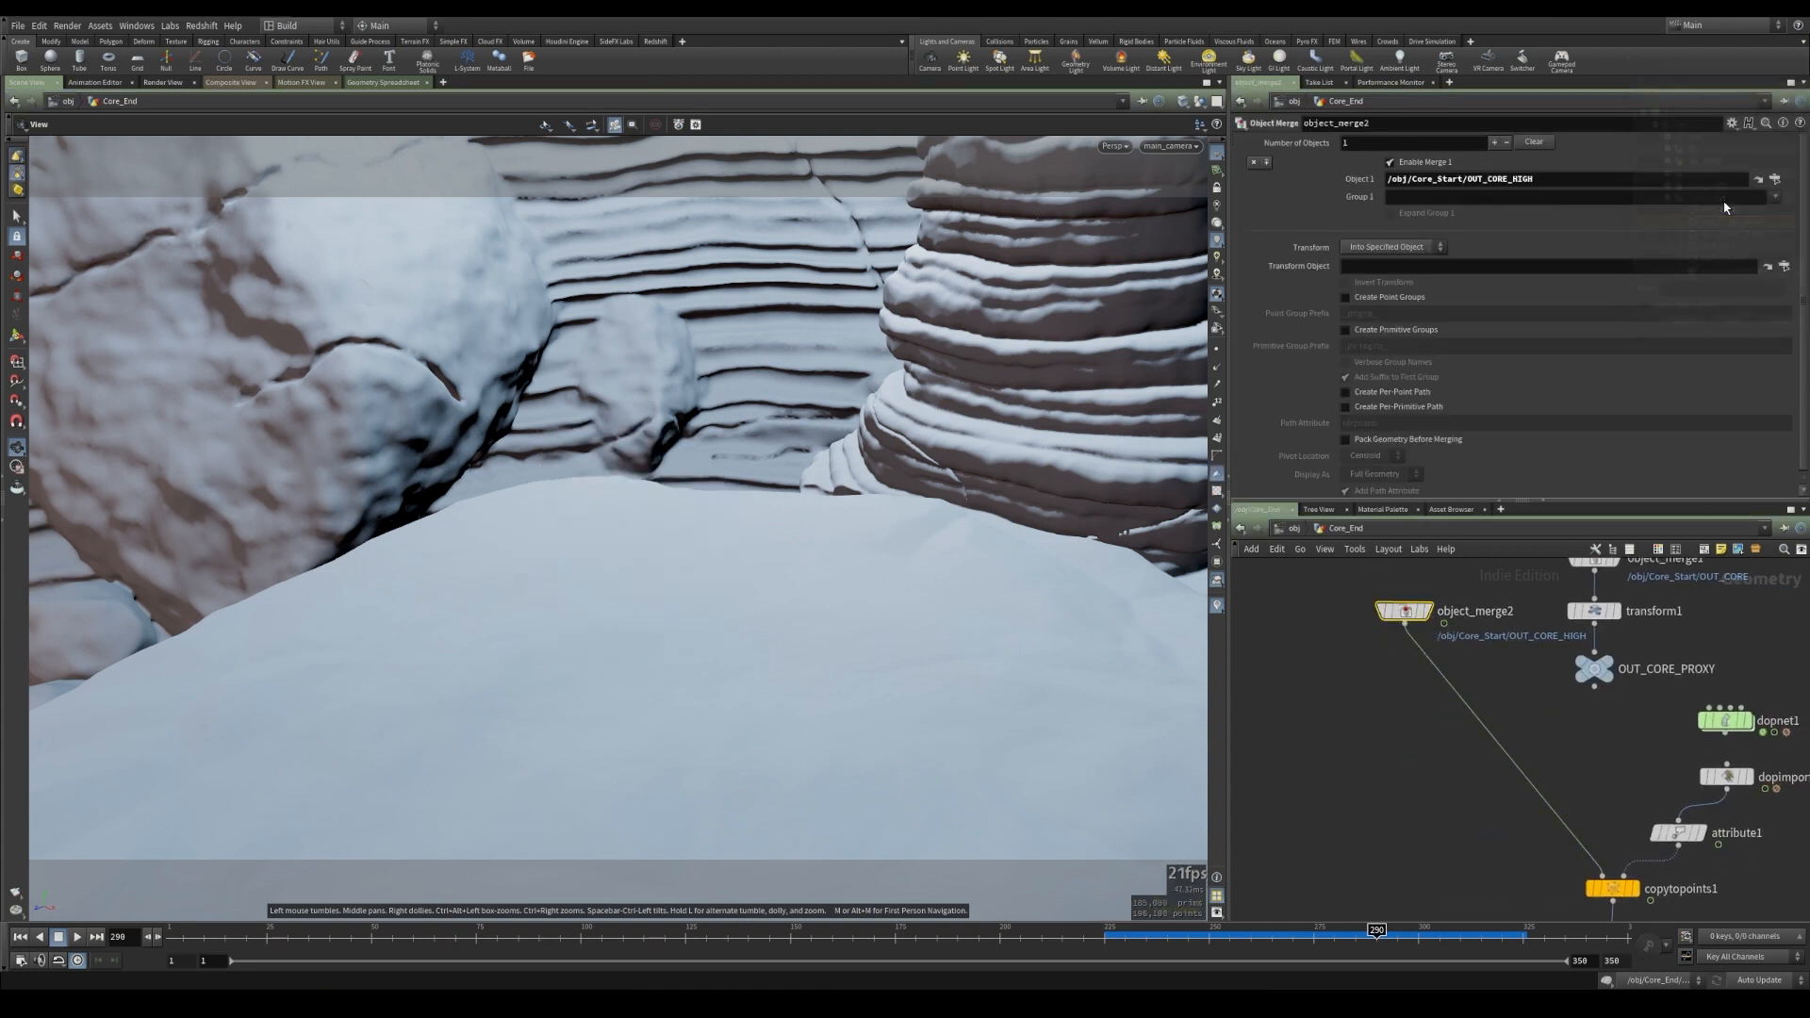
# - Leave the camera view, display object_merge2 and copytopoints1 in turn, and inspect the end core's position at several frames
pyautogui.moveTo(1088, 533); pyautogui.dragTo(990, 158)
pyautogui.click(1201, 101)
pyautogui.click(1223, 154)
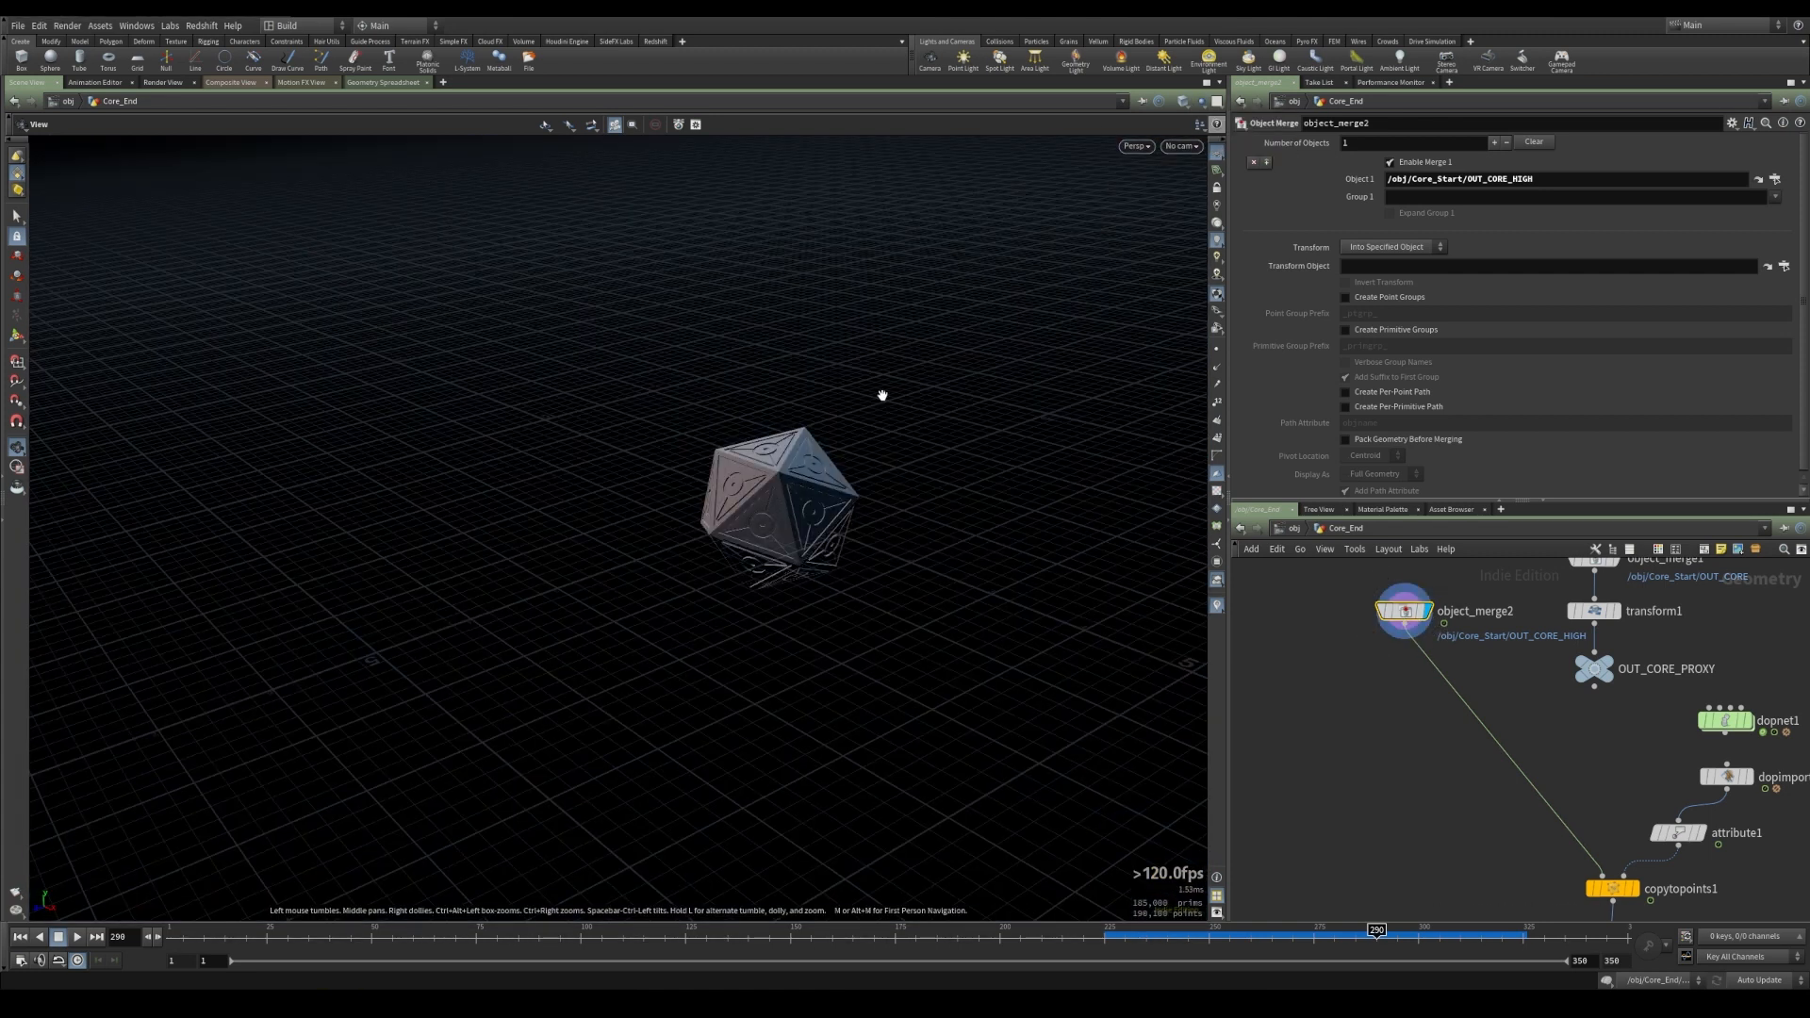
pyautogui.moveTo(302, 933); pyautogui.dragTo(401, 935)
pyautogui.moveTo(1476, 763); pyautogui.dragTo(1396, 637, button='middle')
pyautogui.click(1545, 770)
pyautogui.scroll(-5, 789, 622)
pyautogui.click(1183, 933)
pyautogui.press('f')
pyautogui.moveTo(896, 653); pyautogui.dragTo(557, 603, button='right')
pyautogui.moveTo(558, 602); pyautogui.dragTo(444, 530, button='middle')
pyautogui.moveTo(1184, 934)
pyautogui.mouseDown()
pyautogui.moveTo(1265, 936)
pyautogui.moveTo(1213, 944)
pyautogui.mouseUp()
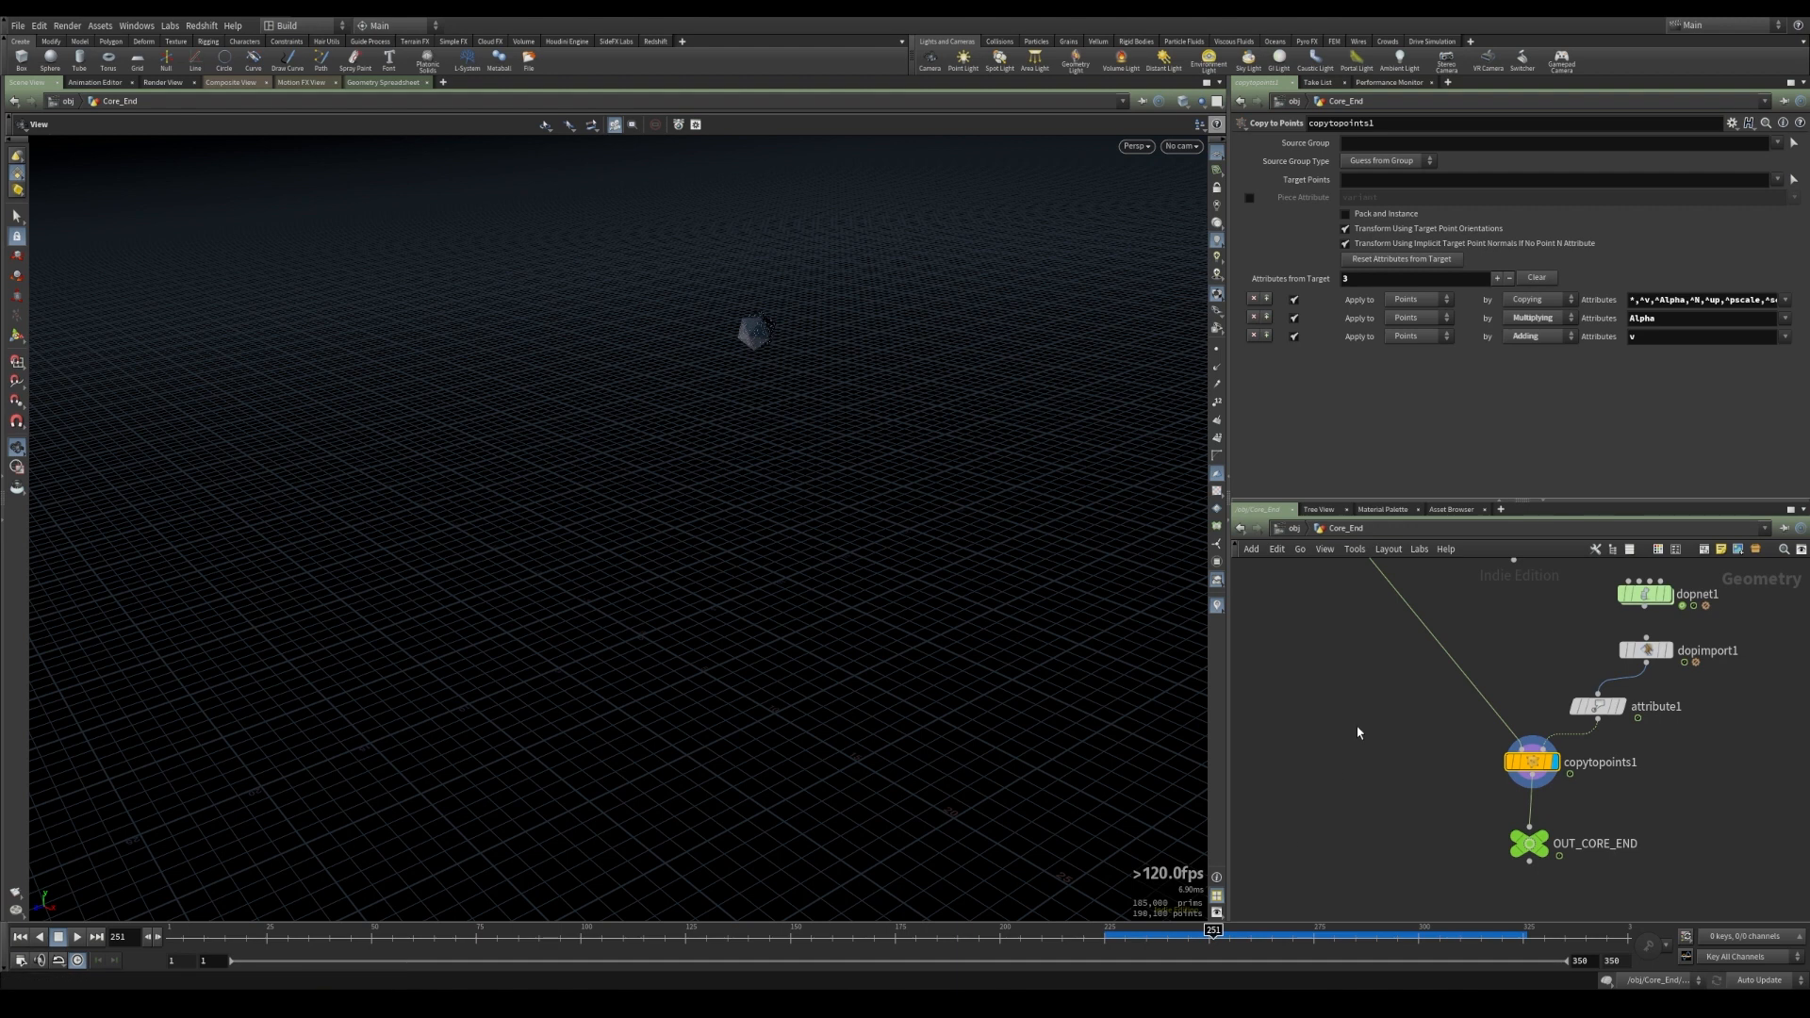
# - Insert a Transform between object_merge2 and copytopoints1, set its Y translation to 10, and check the motion around frame 244
pyautogui.moveTo(1361, 732); pyautogui.dragTo(1419, 863, button='middle')
pyautogui.press('Tab')
pyautogui.write('tran')
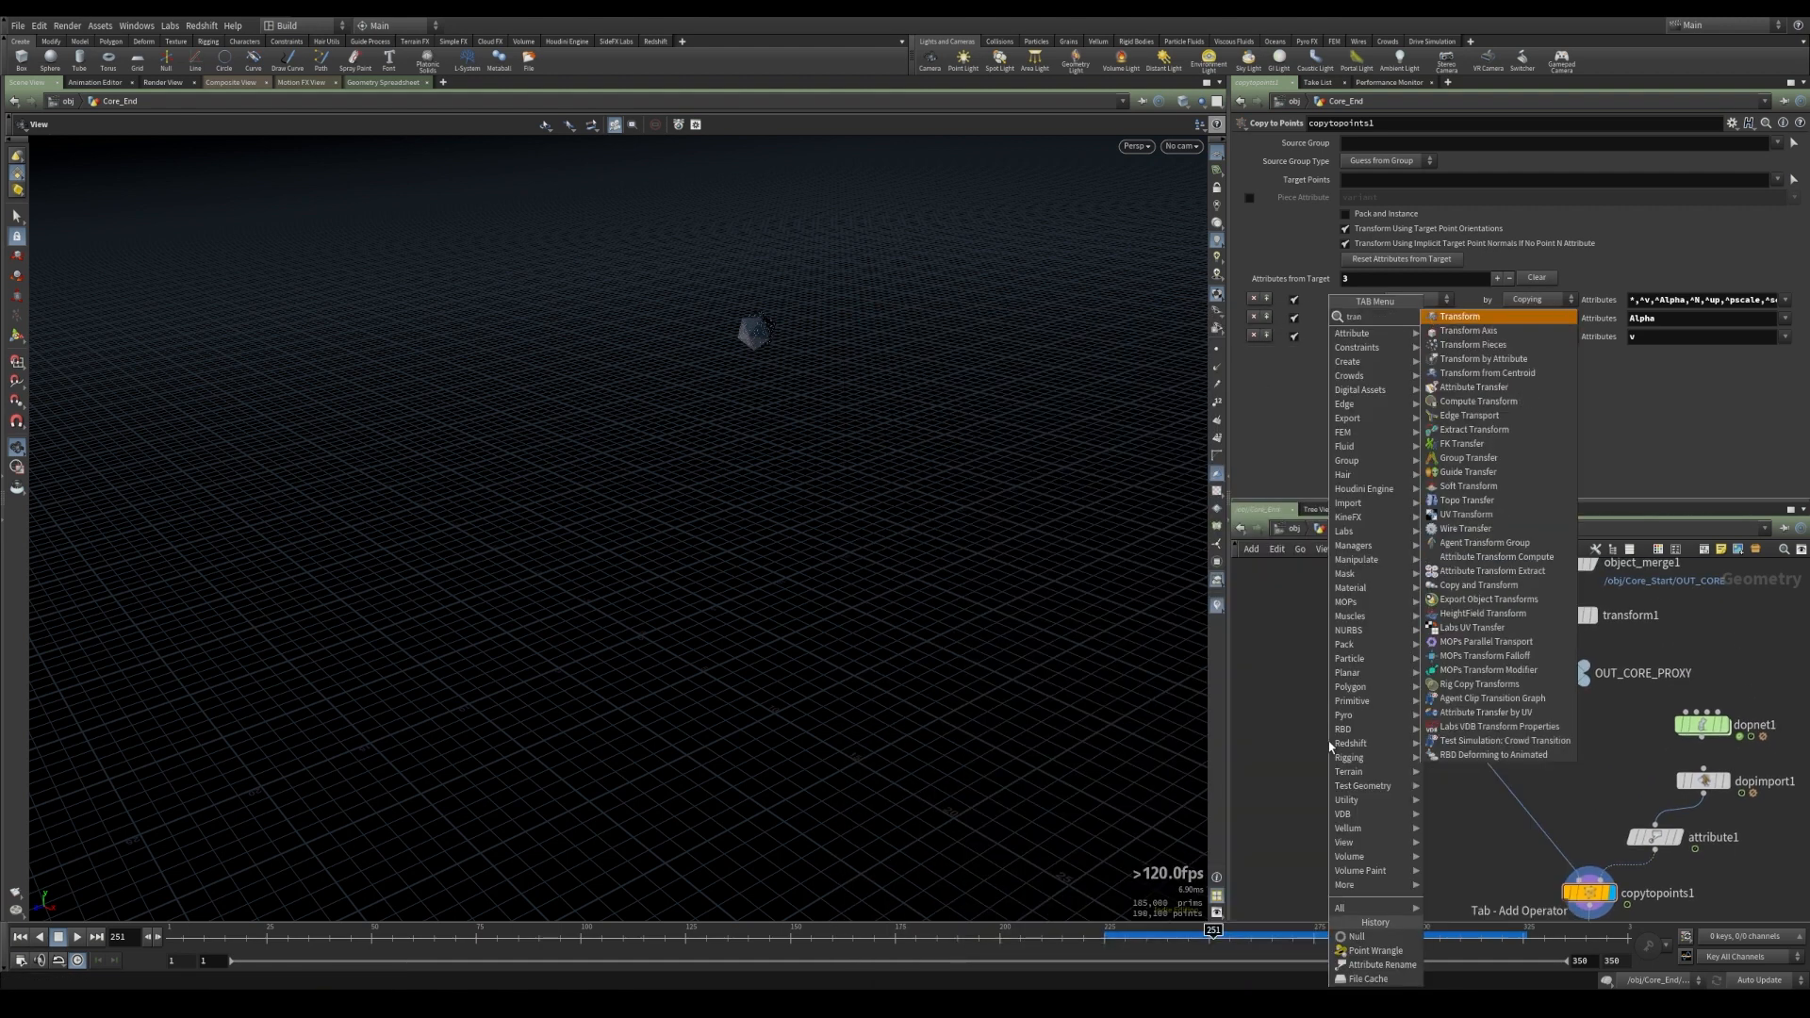
pyautogui.press('Return')
pyautogui.click(1424, 685)
pyautogui.moveTo(1424, 685); pyautogui.dragTo(1382, 681)
pyautogui.click(1543, 197)
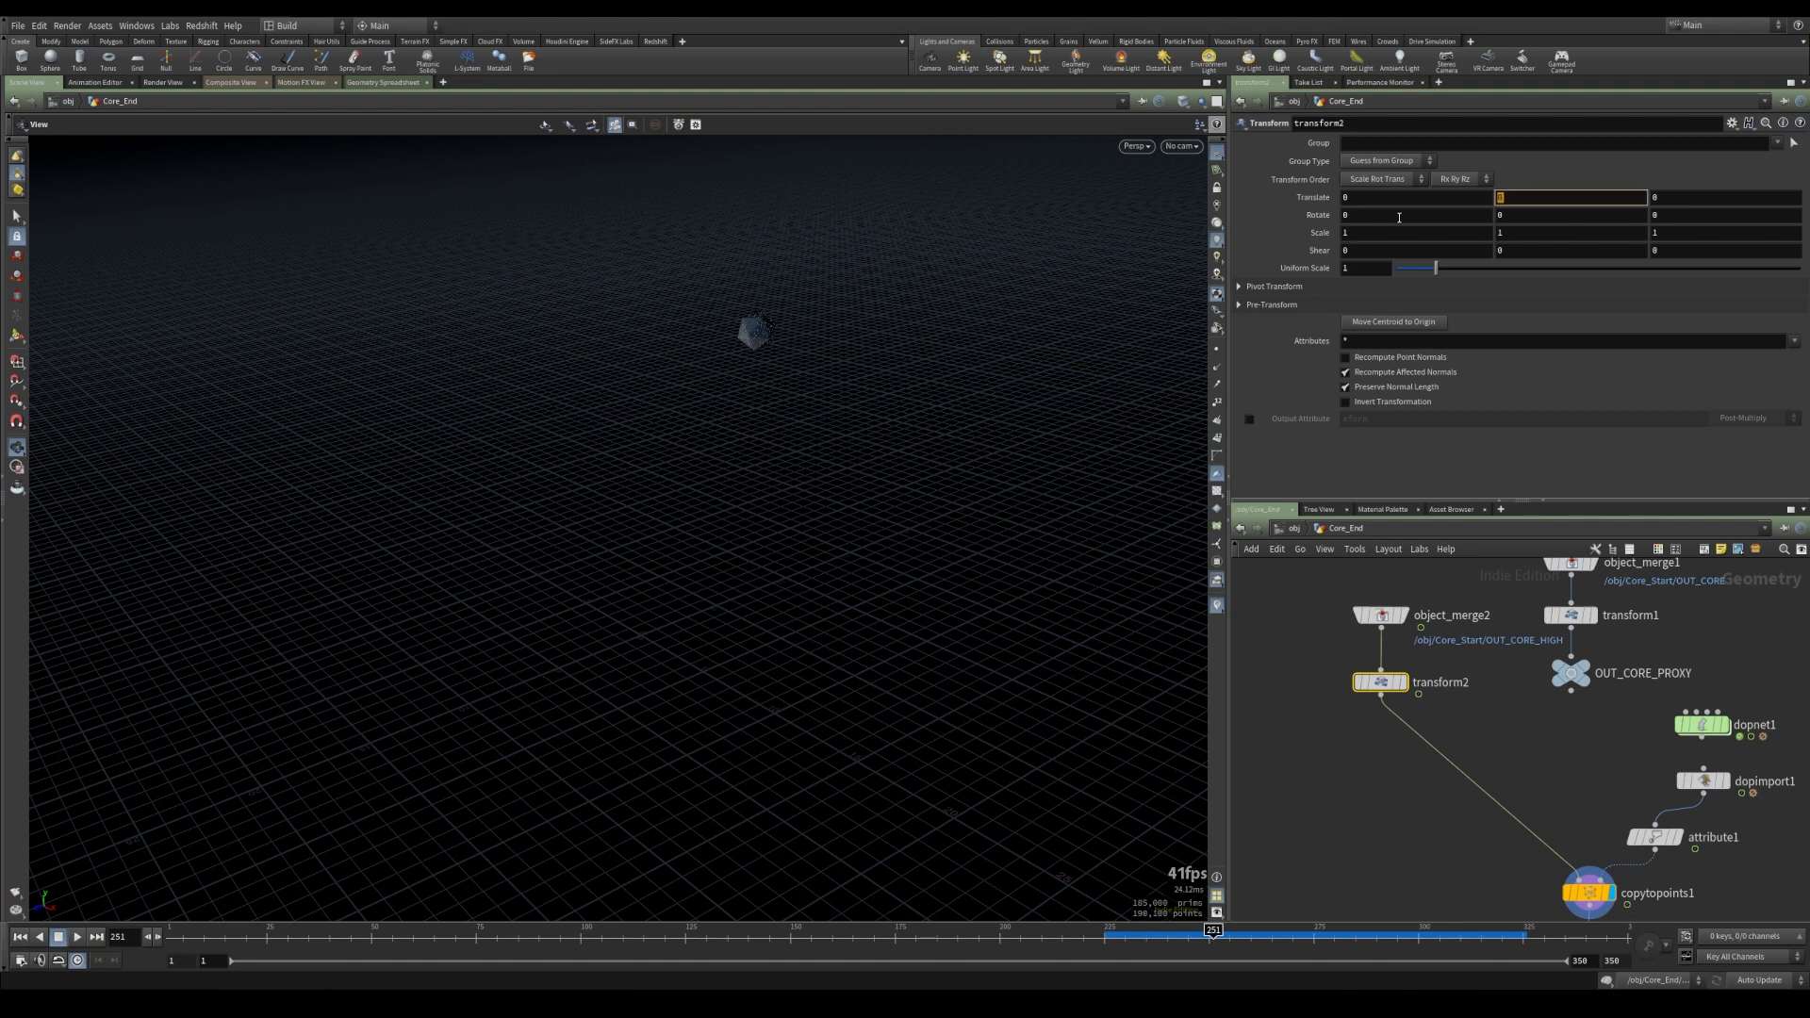
pyautogui.press('Return')
pyautogui.moveTo(1405, 843); pyautogui.dragTo(1371, 736, button='middle')
pyautogui.moveTo(1129, 943); pyautogui.dragTo(1184, 935)
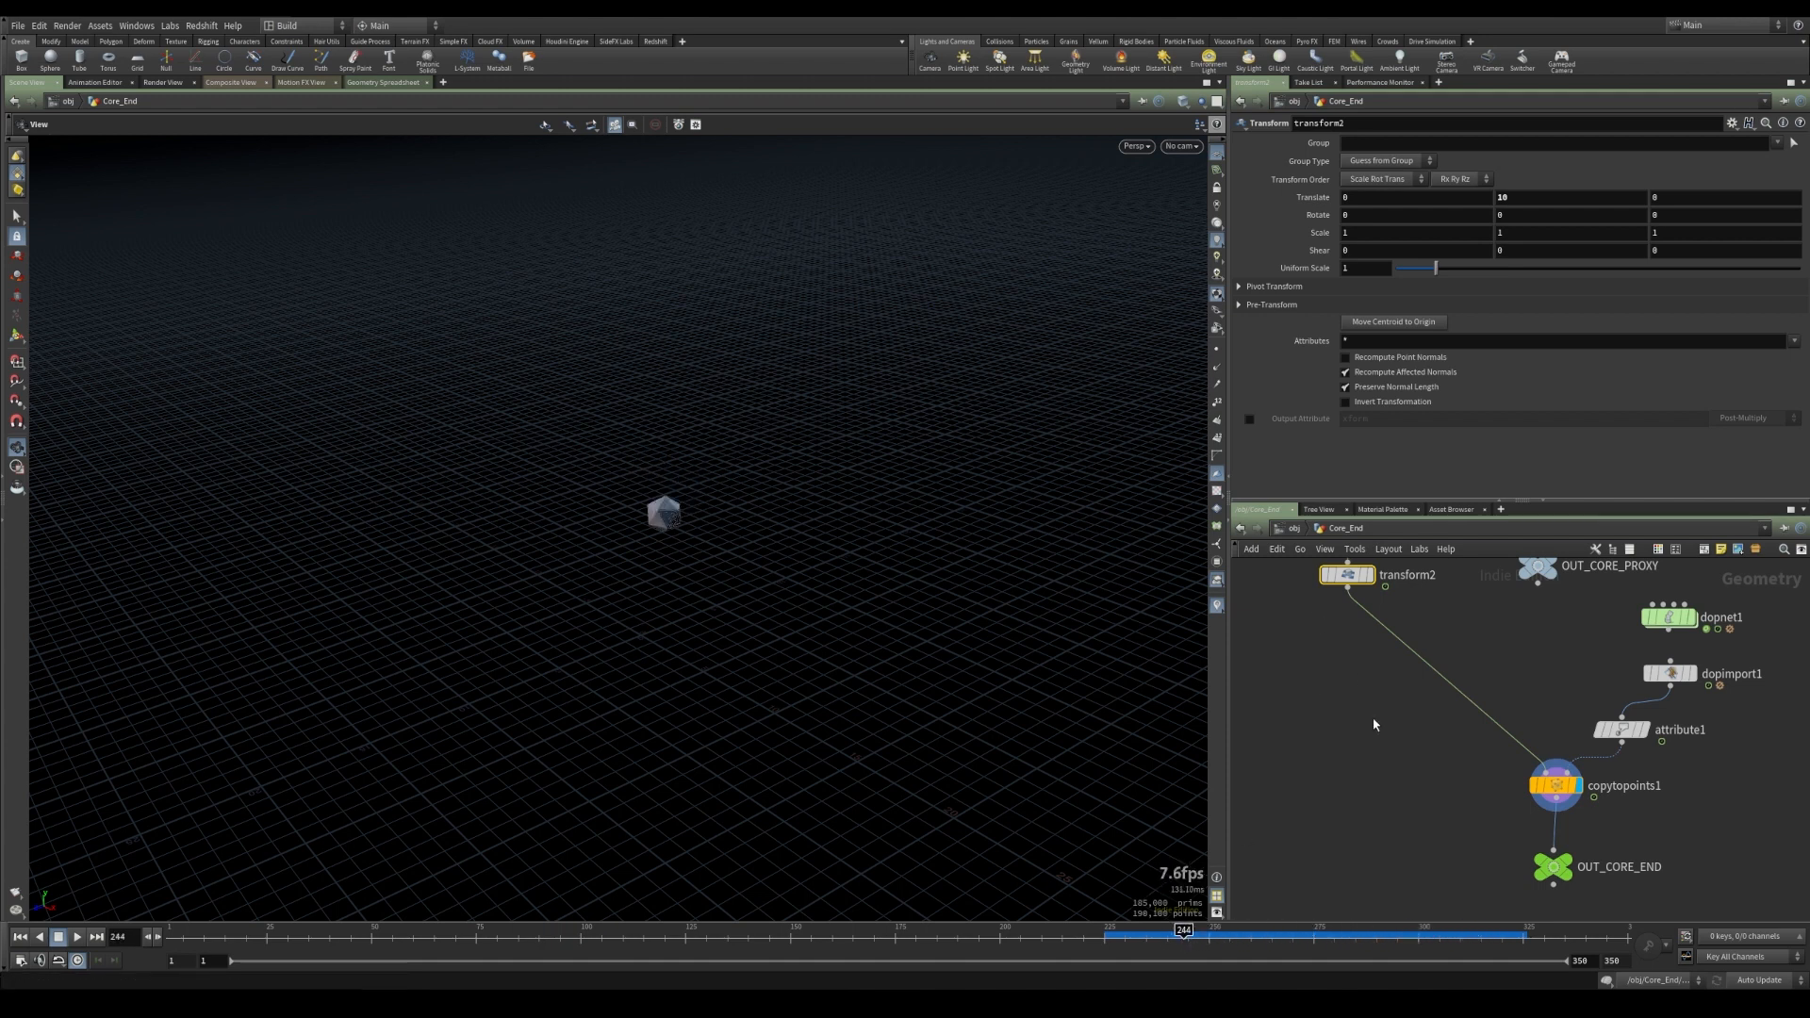
# - Open Core_RNDR and inspect the emission point attribute of object_merge2 in the geometry spreadsheet
pyautogui.press('u')
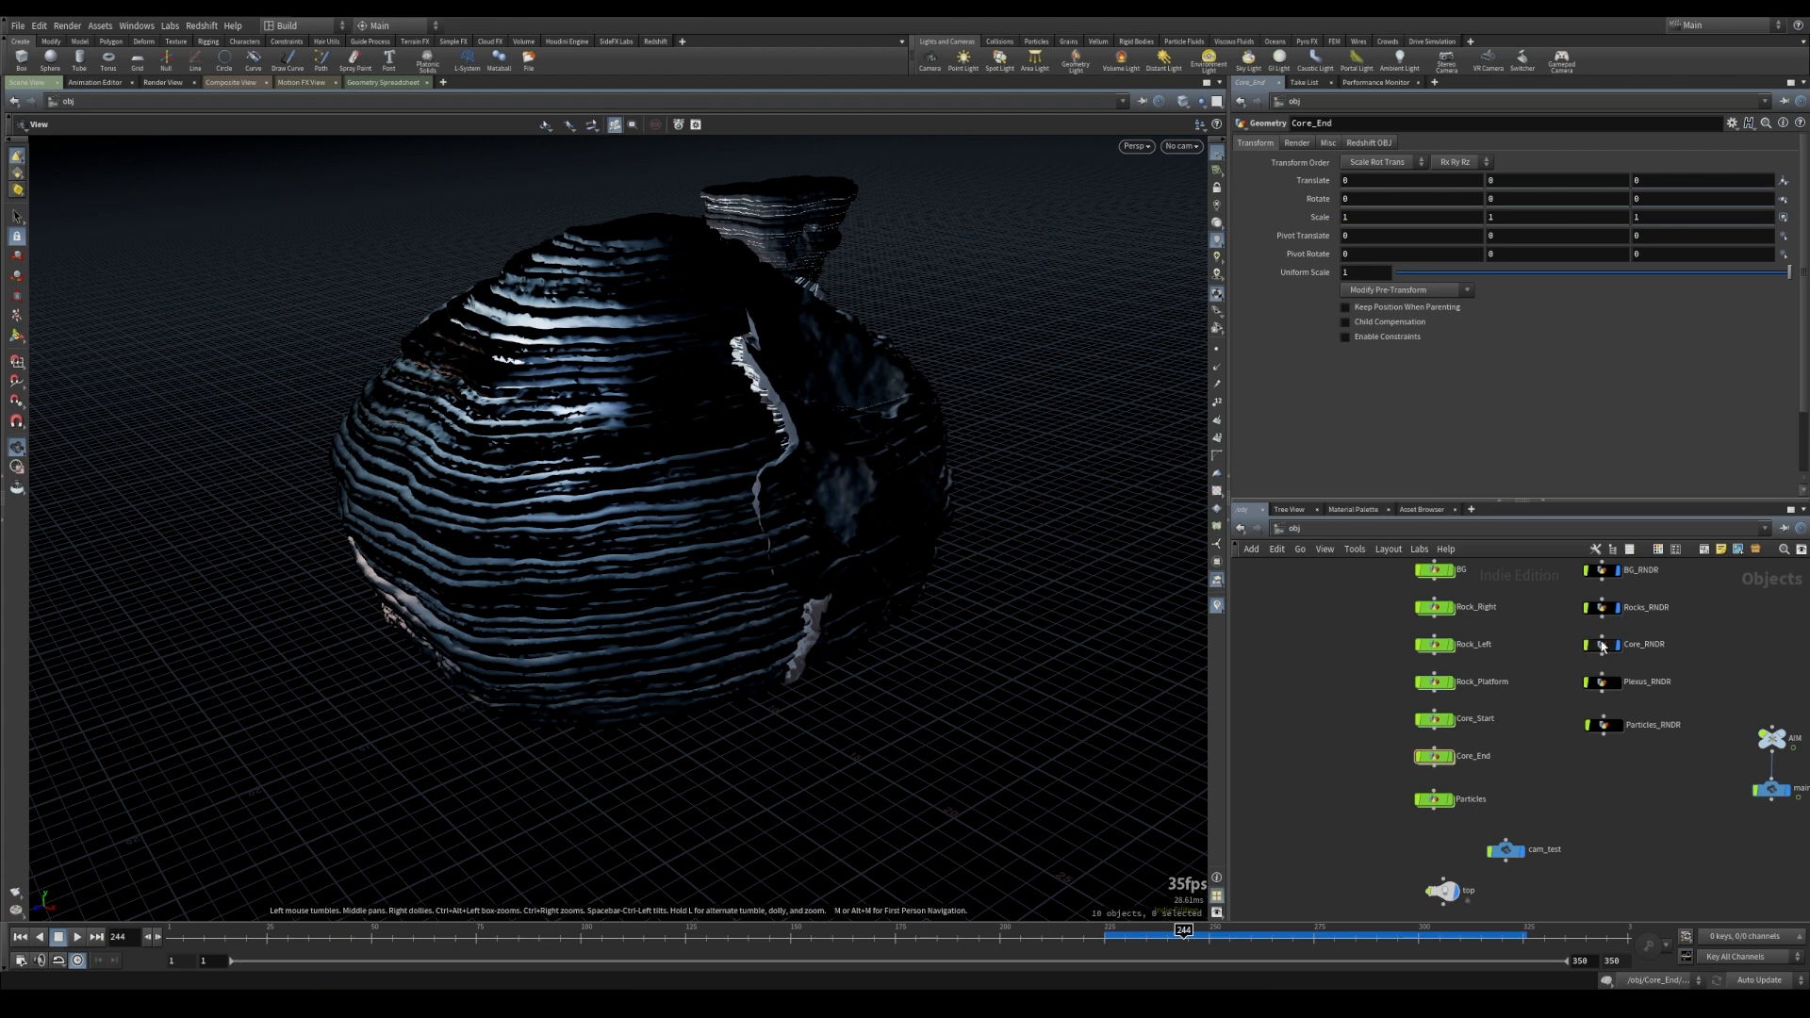
pyautogui.doubleClick(1603, 645)
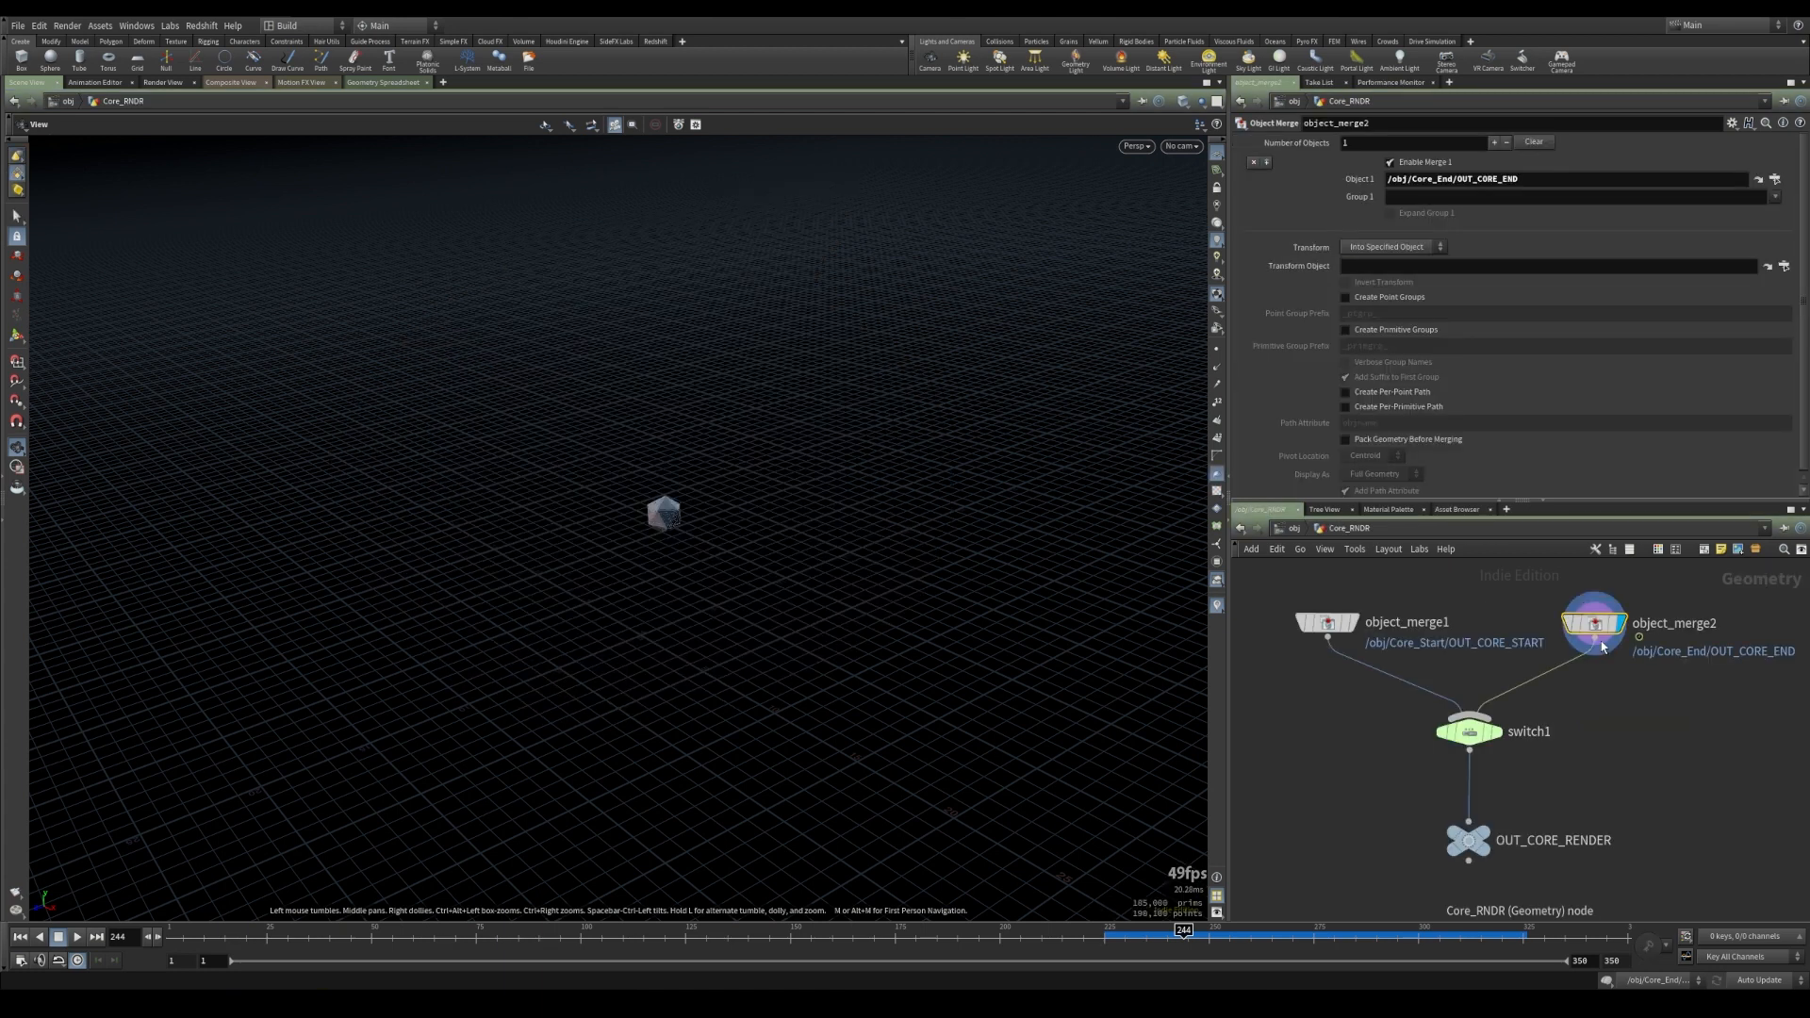
pyautogui.click(383, 83)
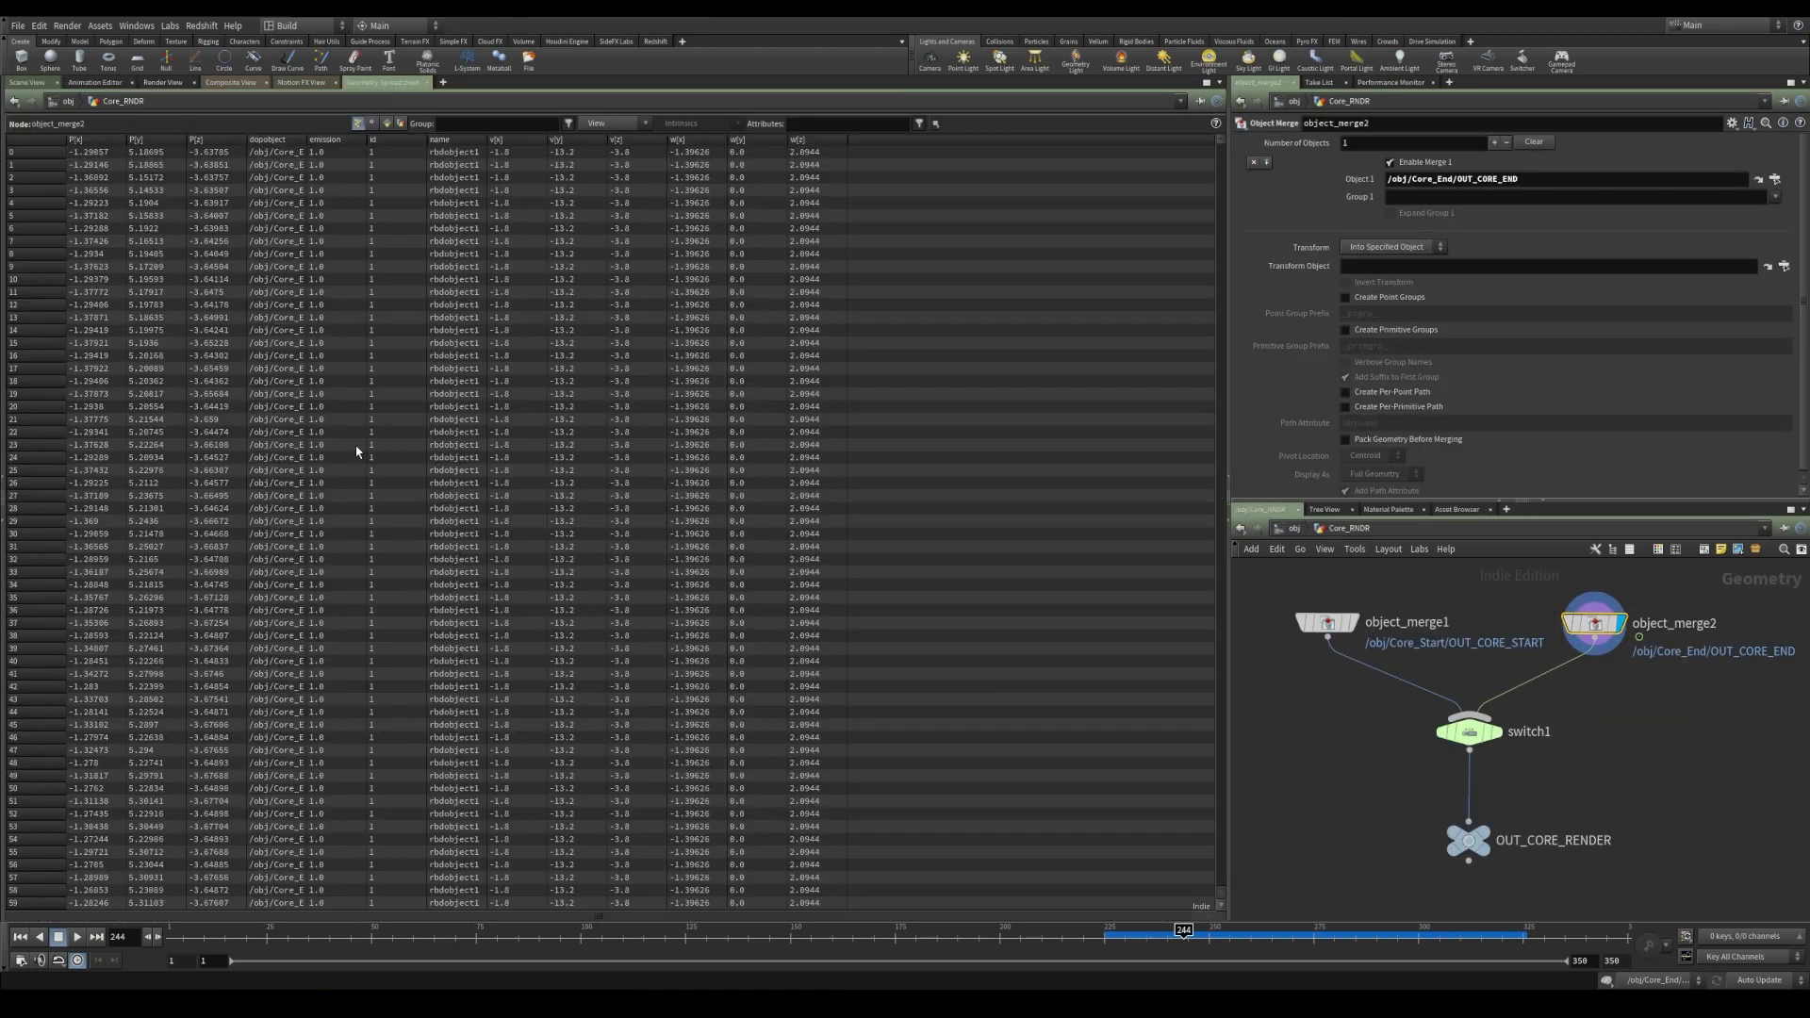
pyautogui.click(26, 83)
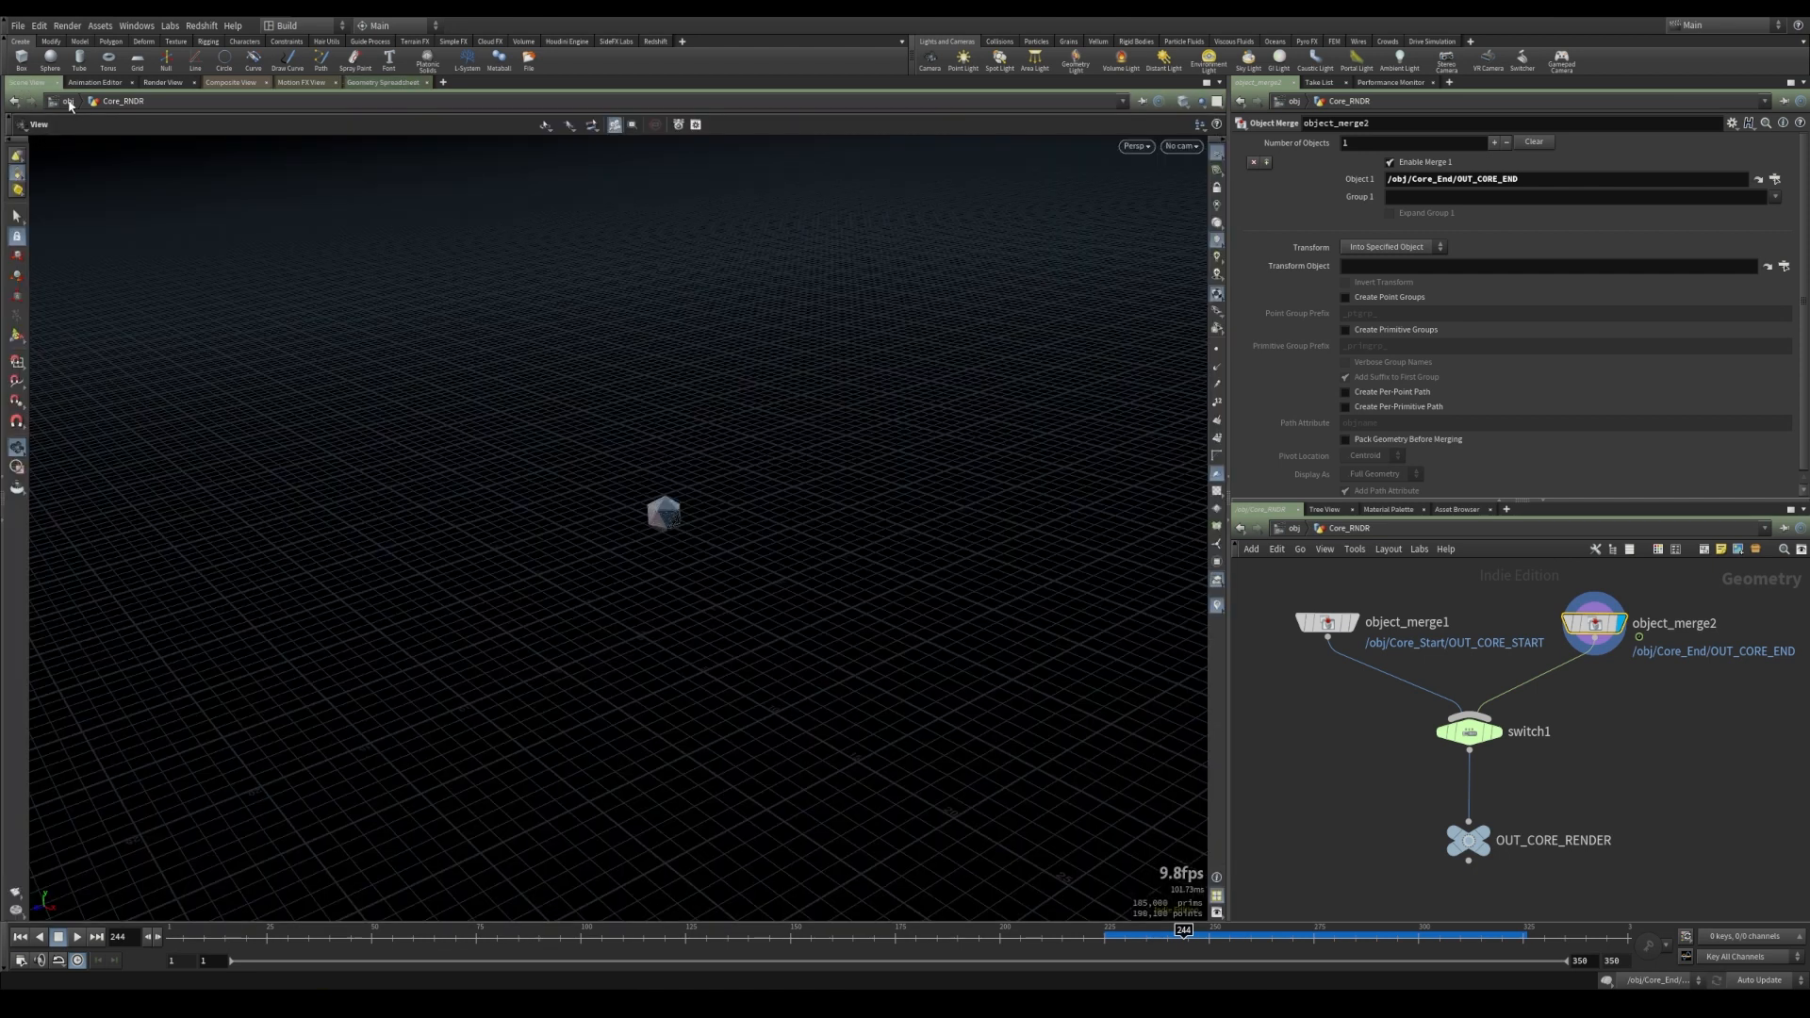
# - Look through main_camera and hide BG_RNDR and Rocks_RNDR at the object level
pyautogui.click(1180, 146)
pyautogui.click(1207, 227)
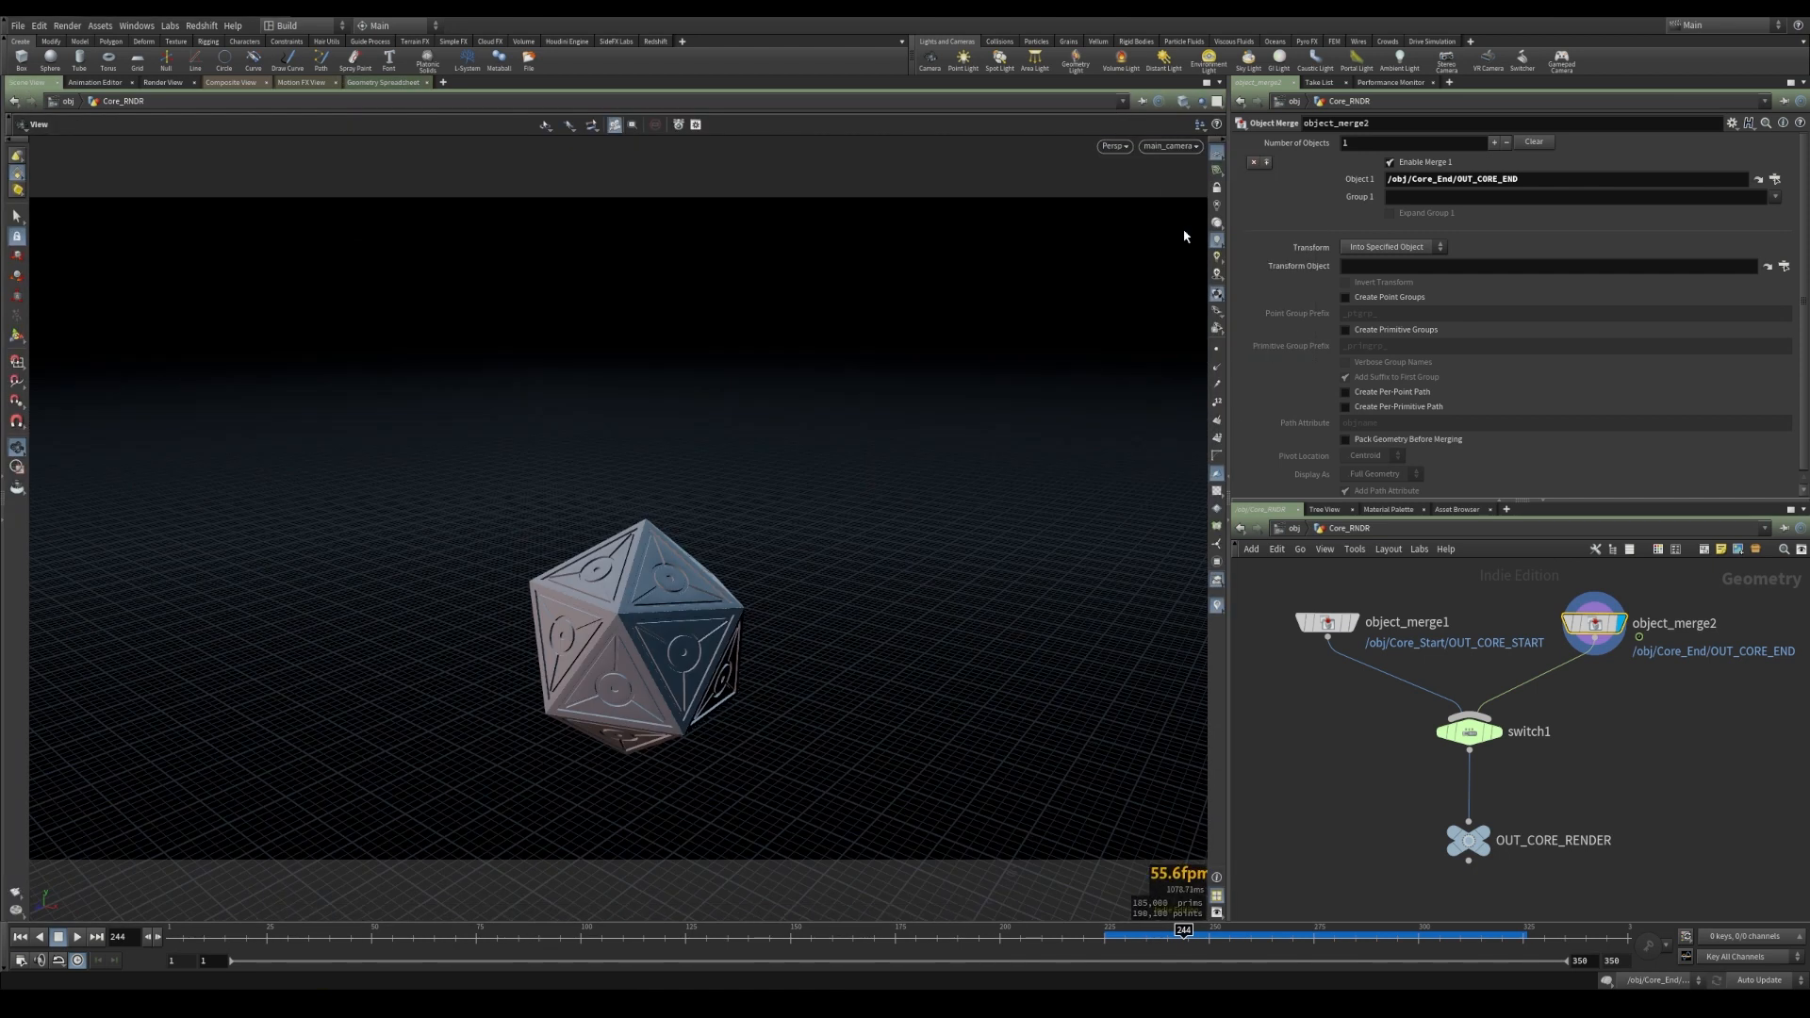
pyautogui.click(1294, 529)
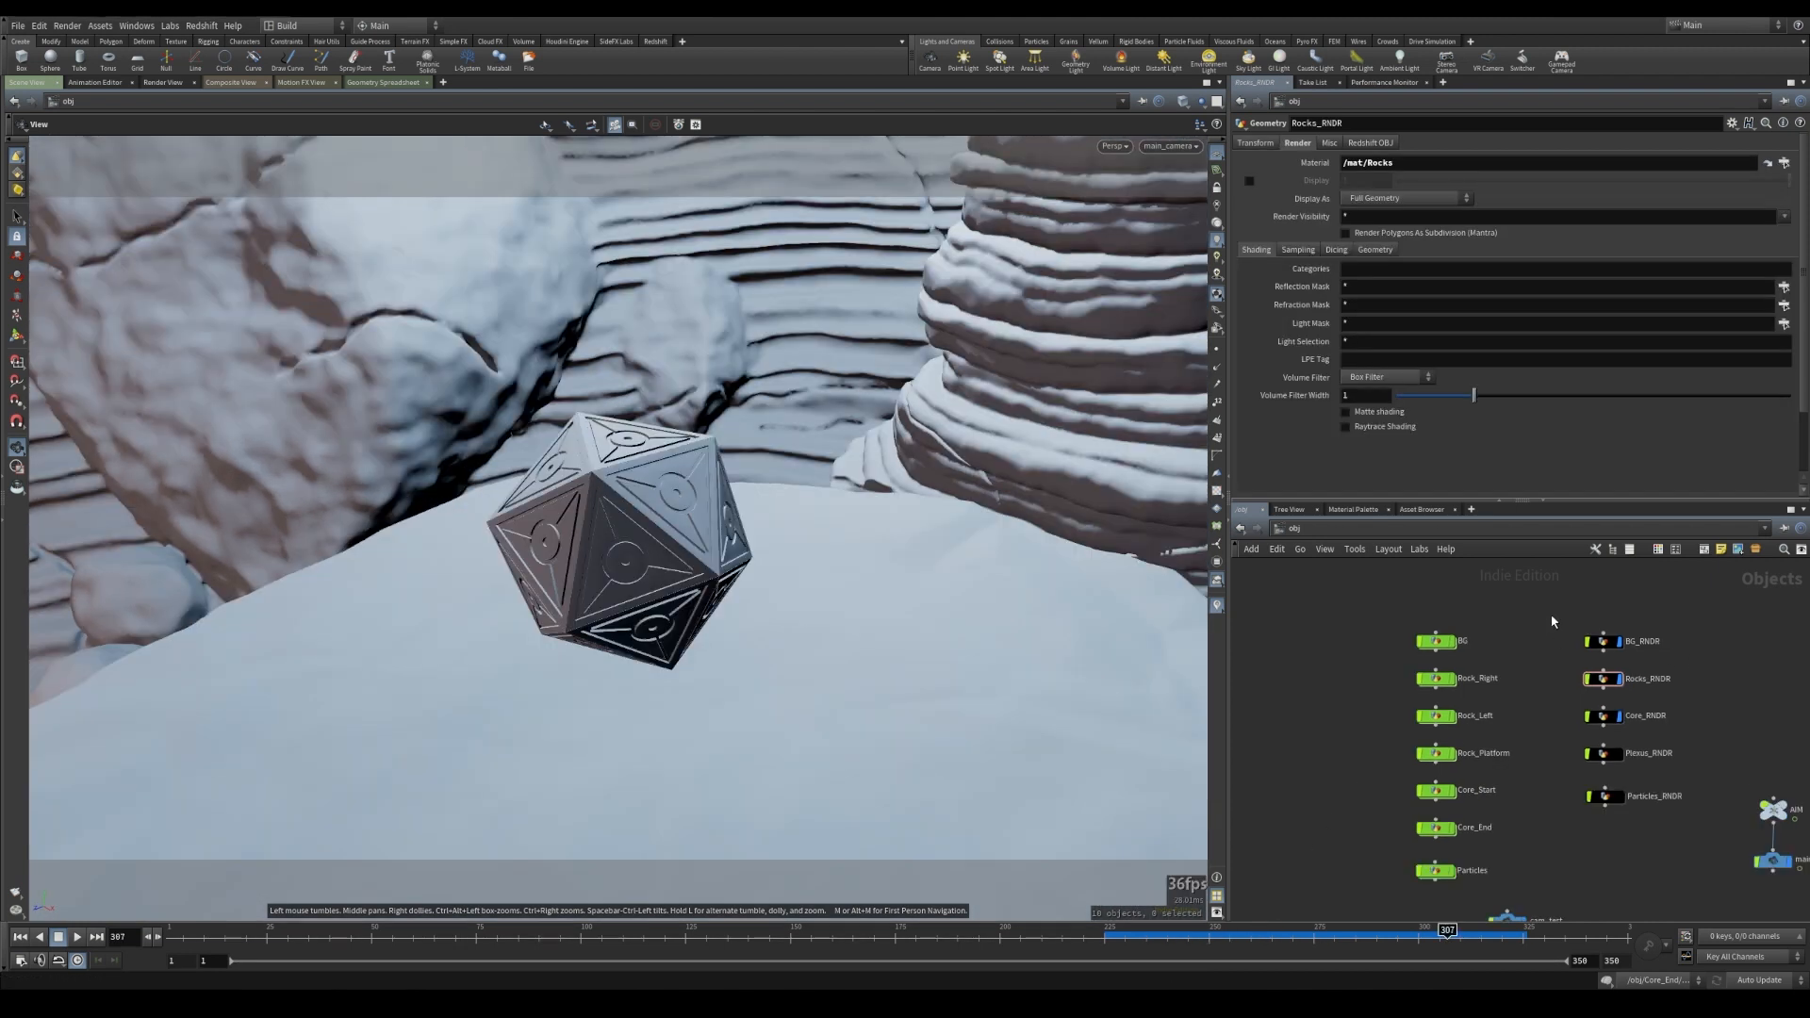
pyautogui.moveTo(1552, 615); pyautogui.dragTo(1657, 692)
pyautogui.click(1619, 679)
pyautogui.click(1544, 781)
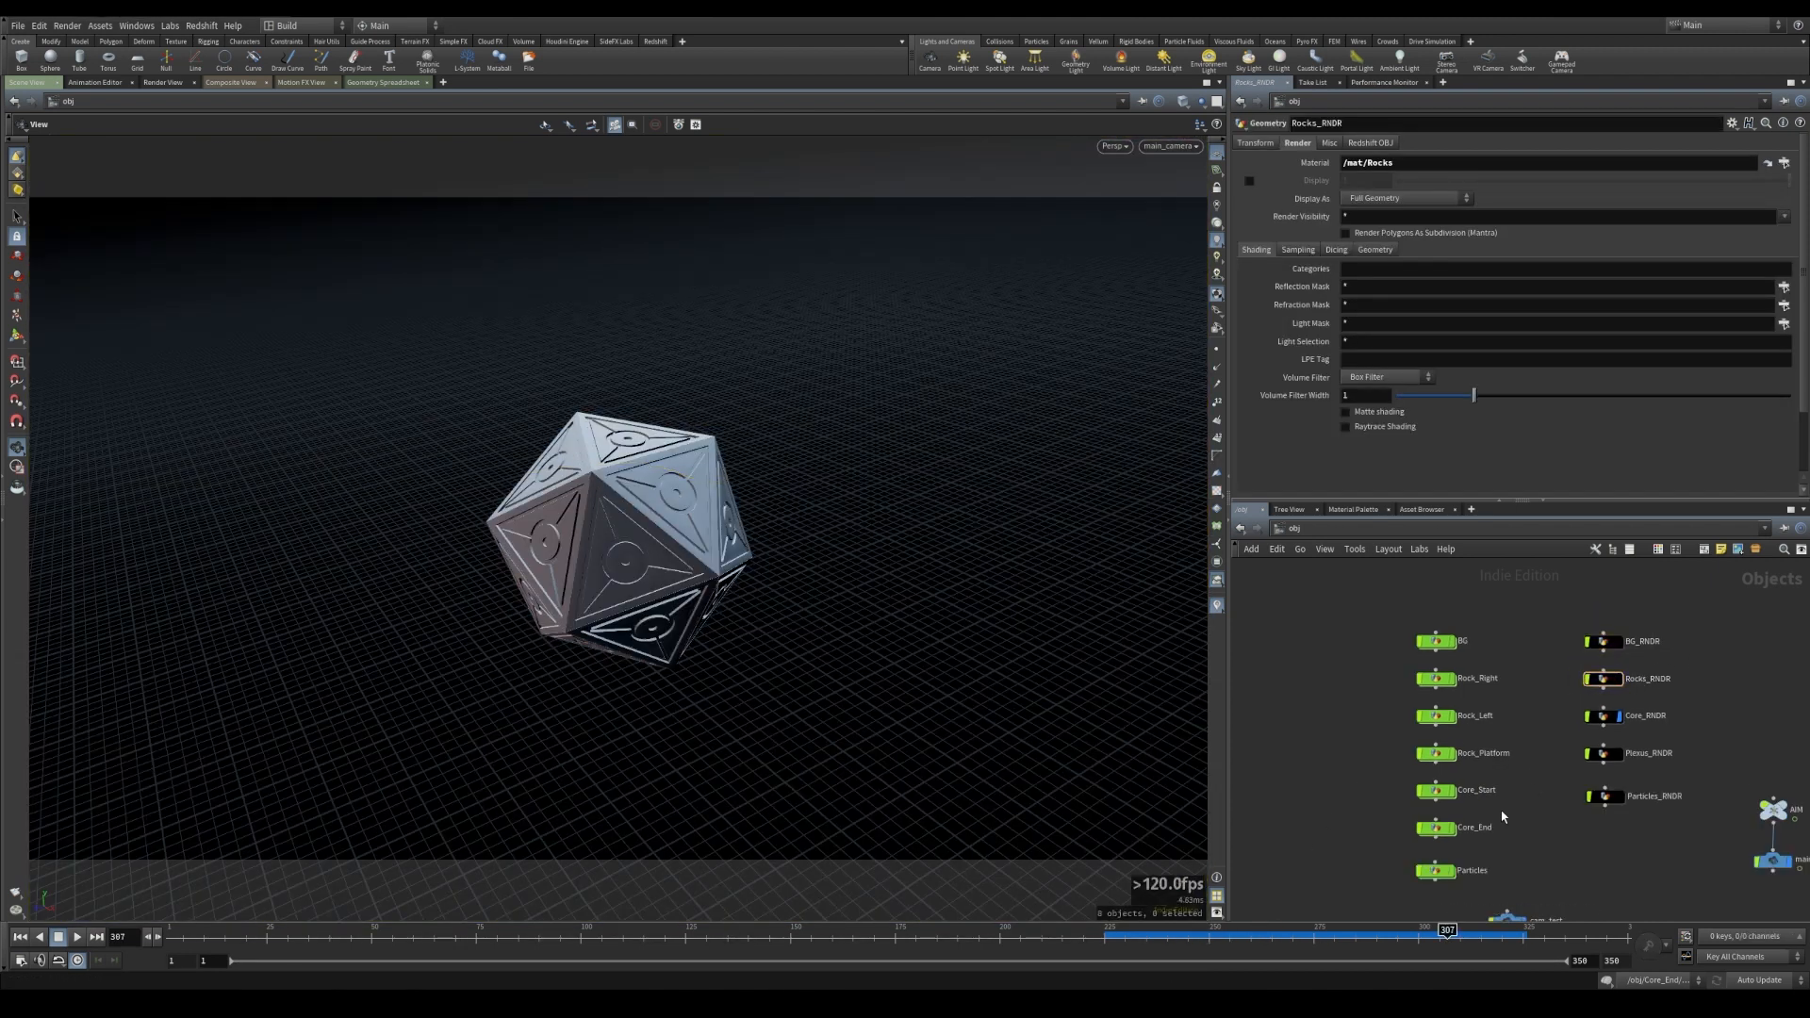
# - Open the Redshift render view and render the isolated core at frames 279, 303 and 323
pyautogui.moveTo(1084, 941); pyautogui.dragTo(1330, 951)
pyautogui.click(201, 25)
pyautogui.click(235, 86)
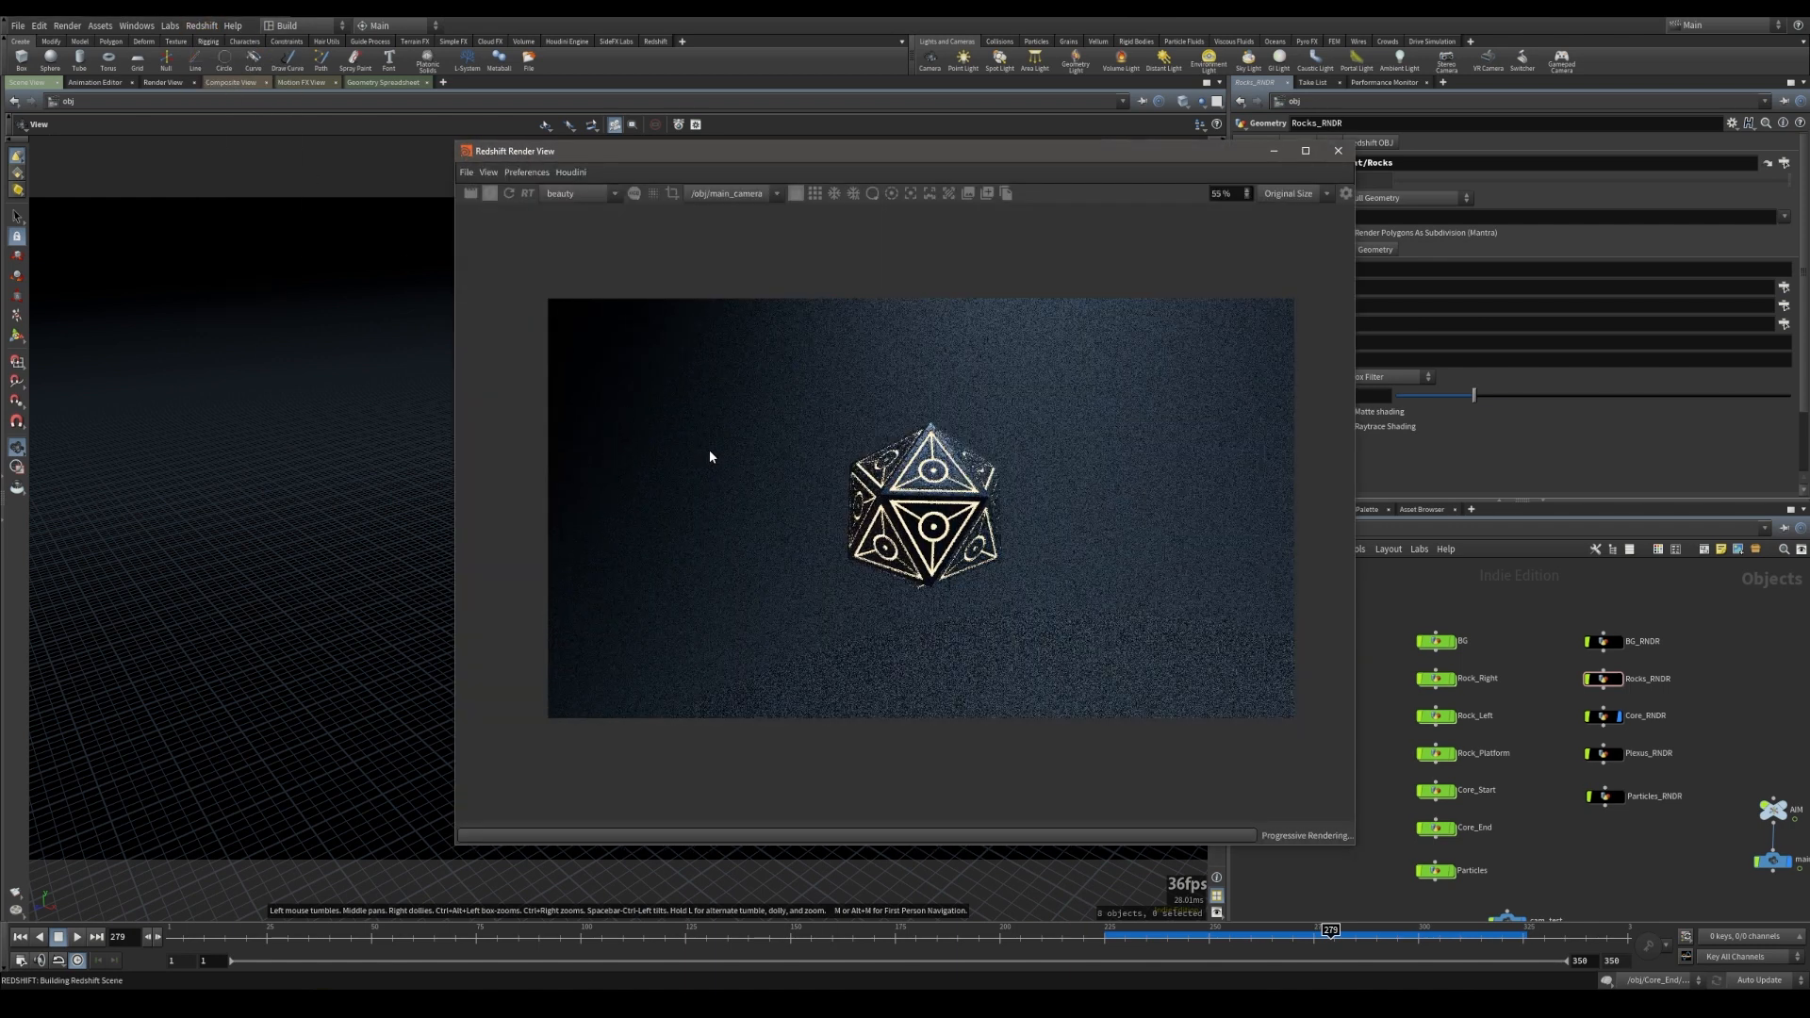
pyautogui.moveTo(1032, 162); pyautogui.dragTo(839, 178)
pyautogui.moveTo(1341, 932); pyautogui.dragTo(1440, 938)
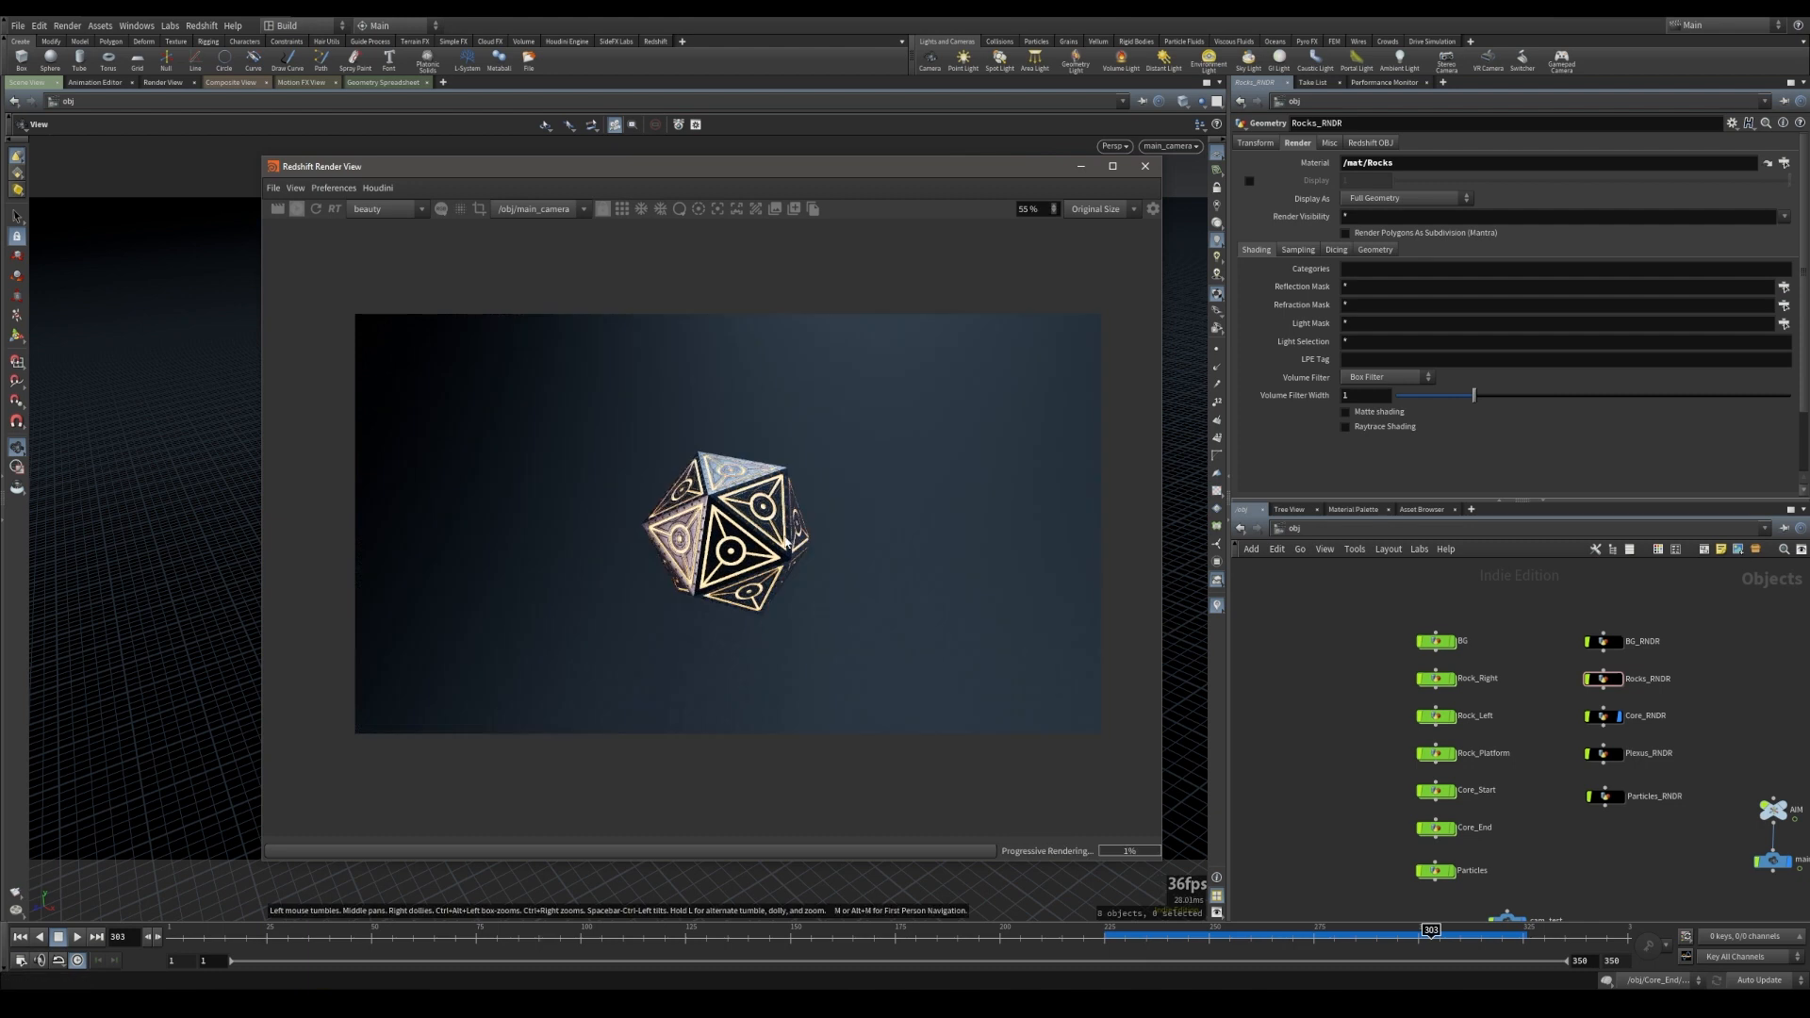
pyautogui.moveTo(1449, 938); pyautogui.dragTo(1513, 937)
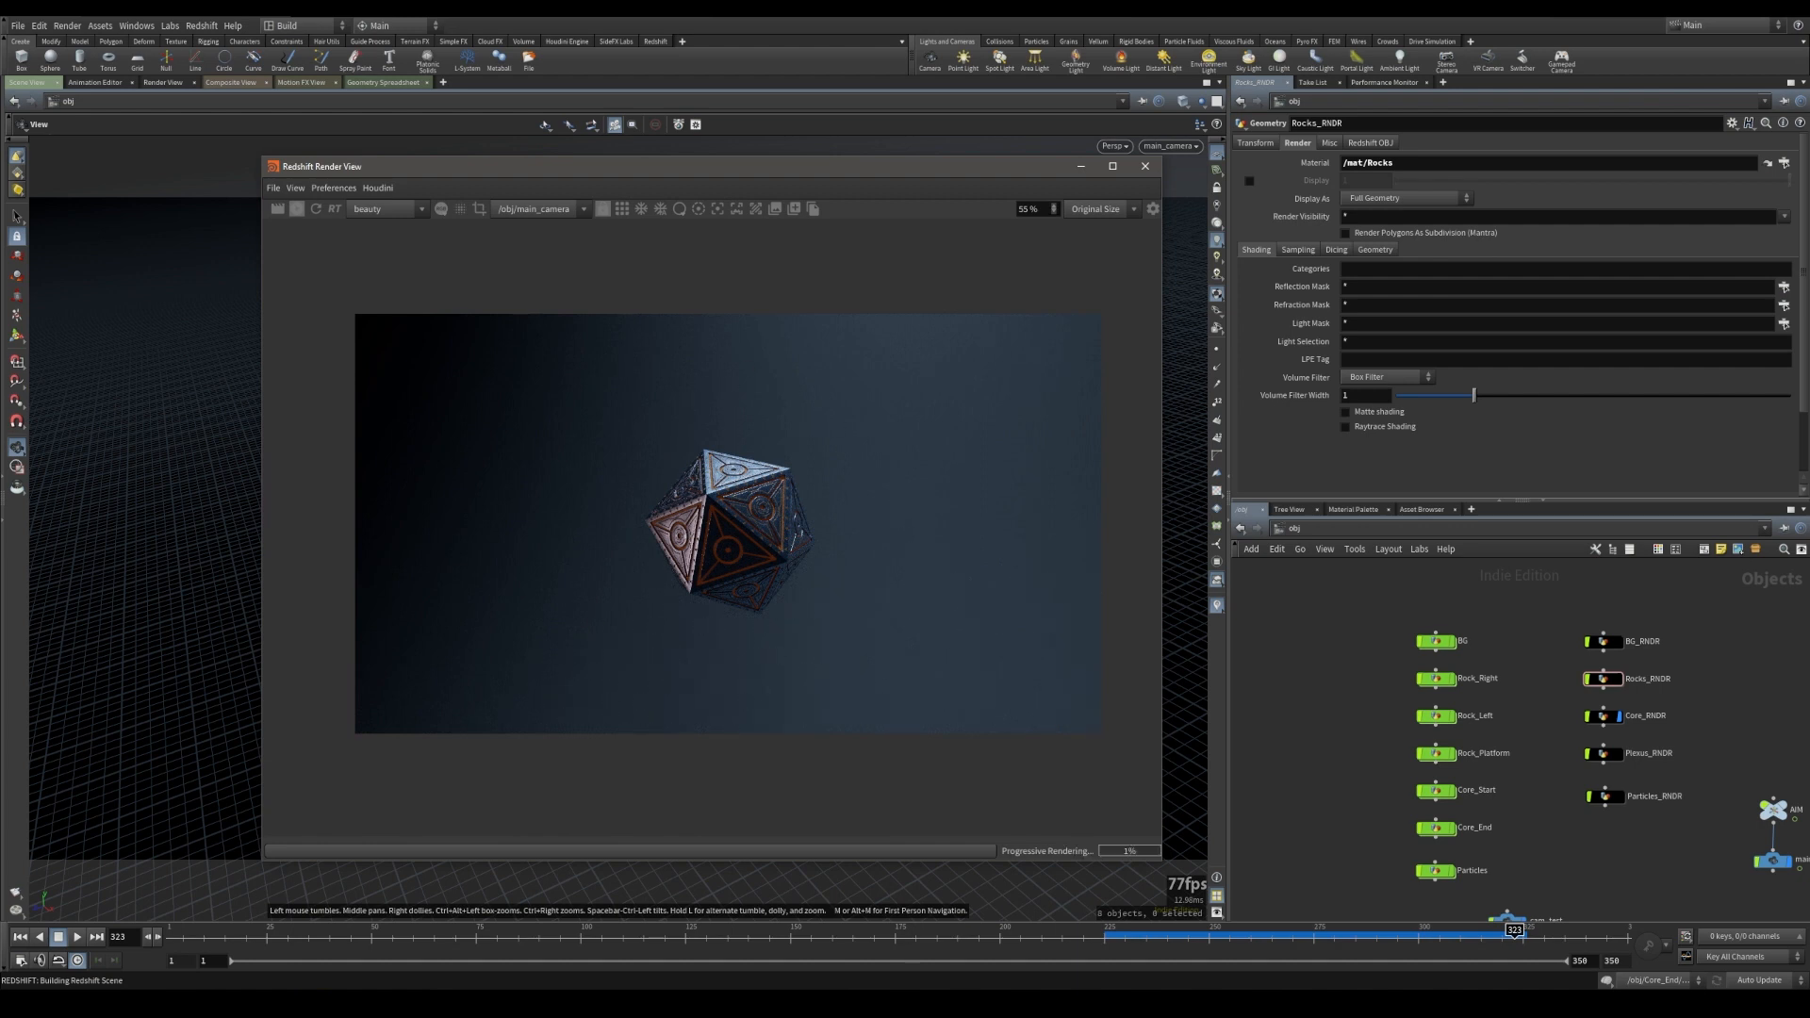
# - Display the OUT_CORE_RENDER null in Core_RNDR and return to the object level
pyautogui.click(1603, 717)
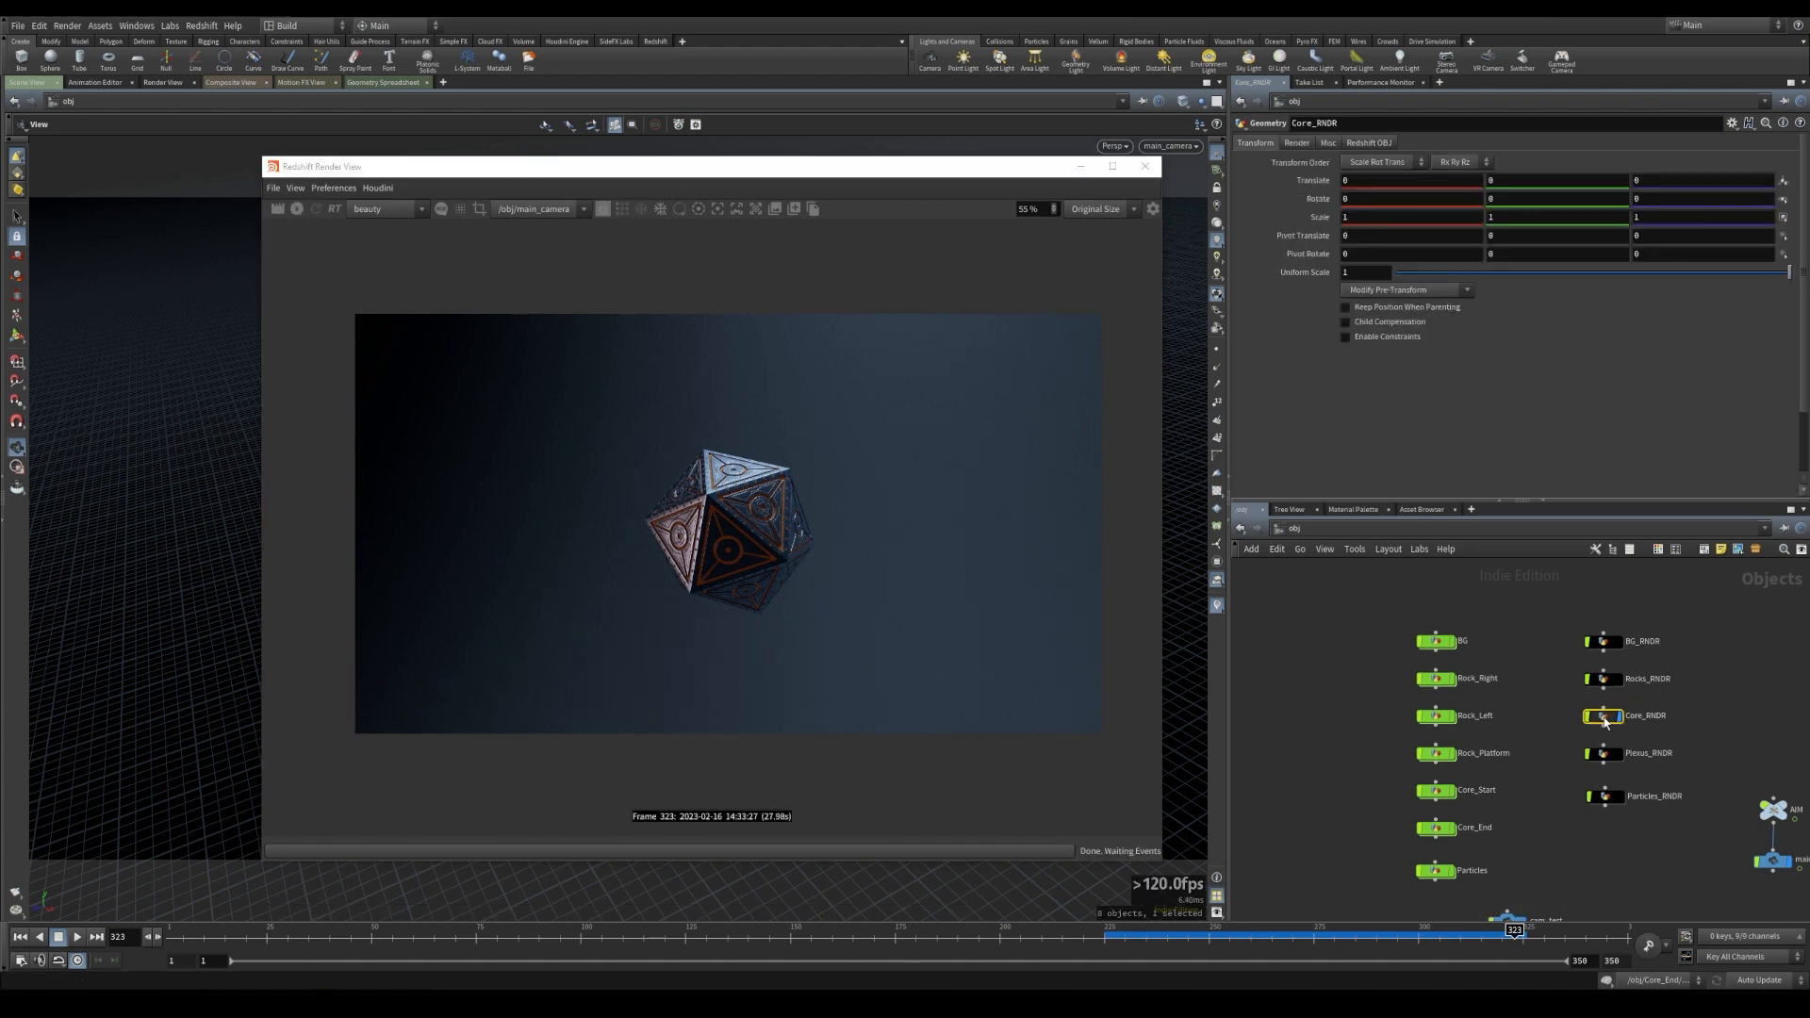
pyautogui.doubleClick(1604, 717)
pyautogui.click(1499, 762)
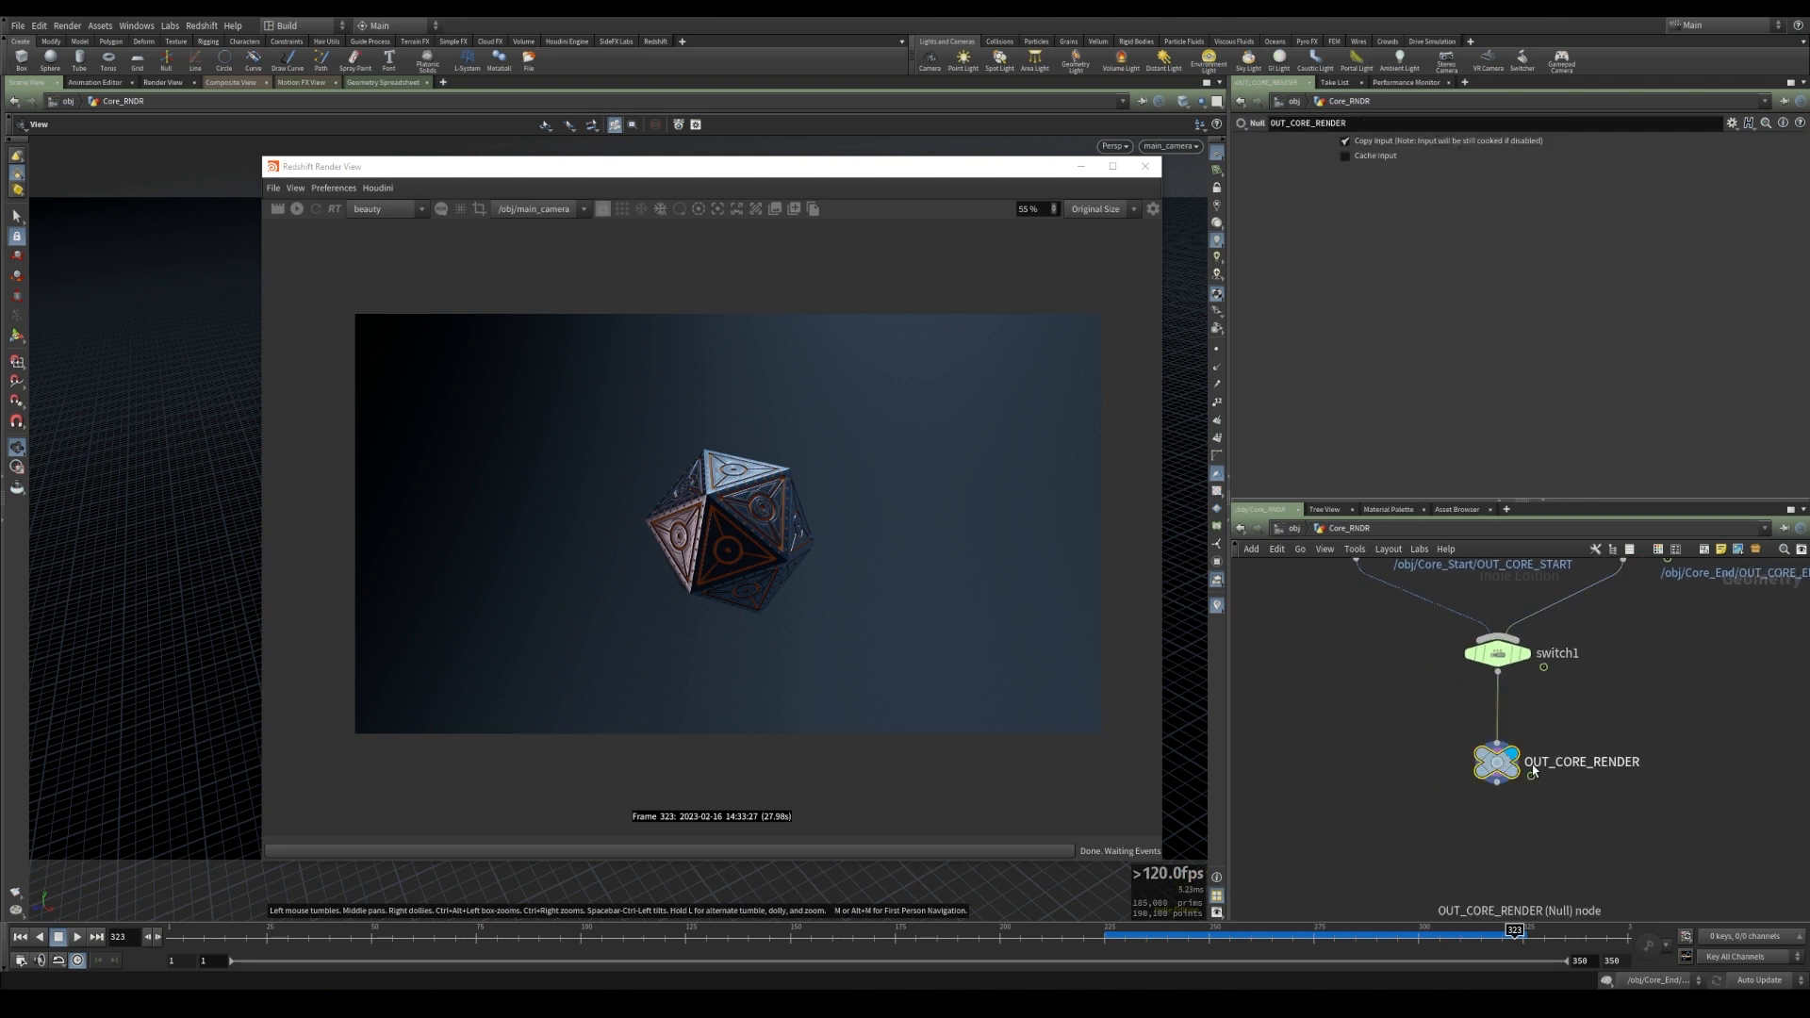
pyautogui.click(1282, 529)
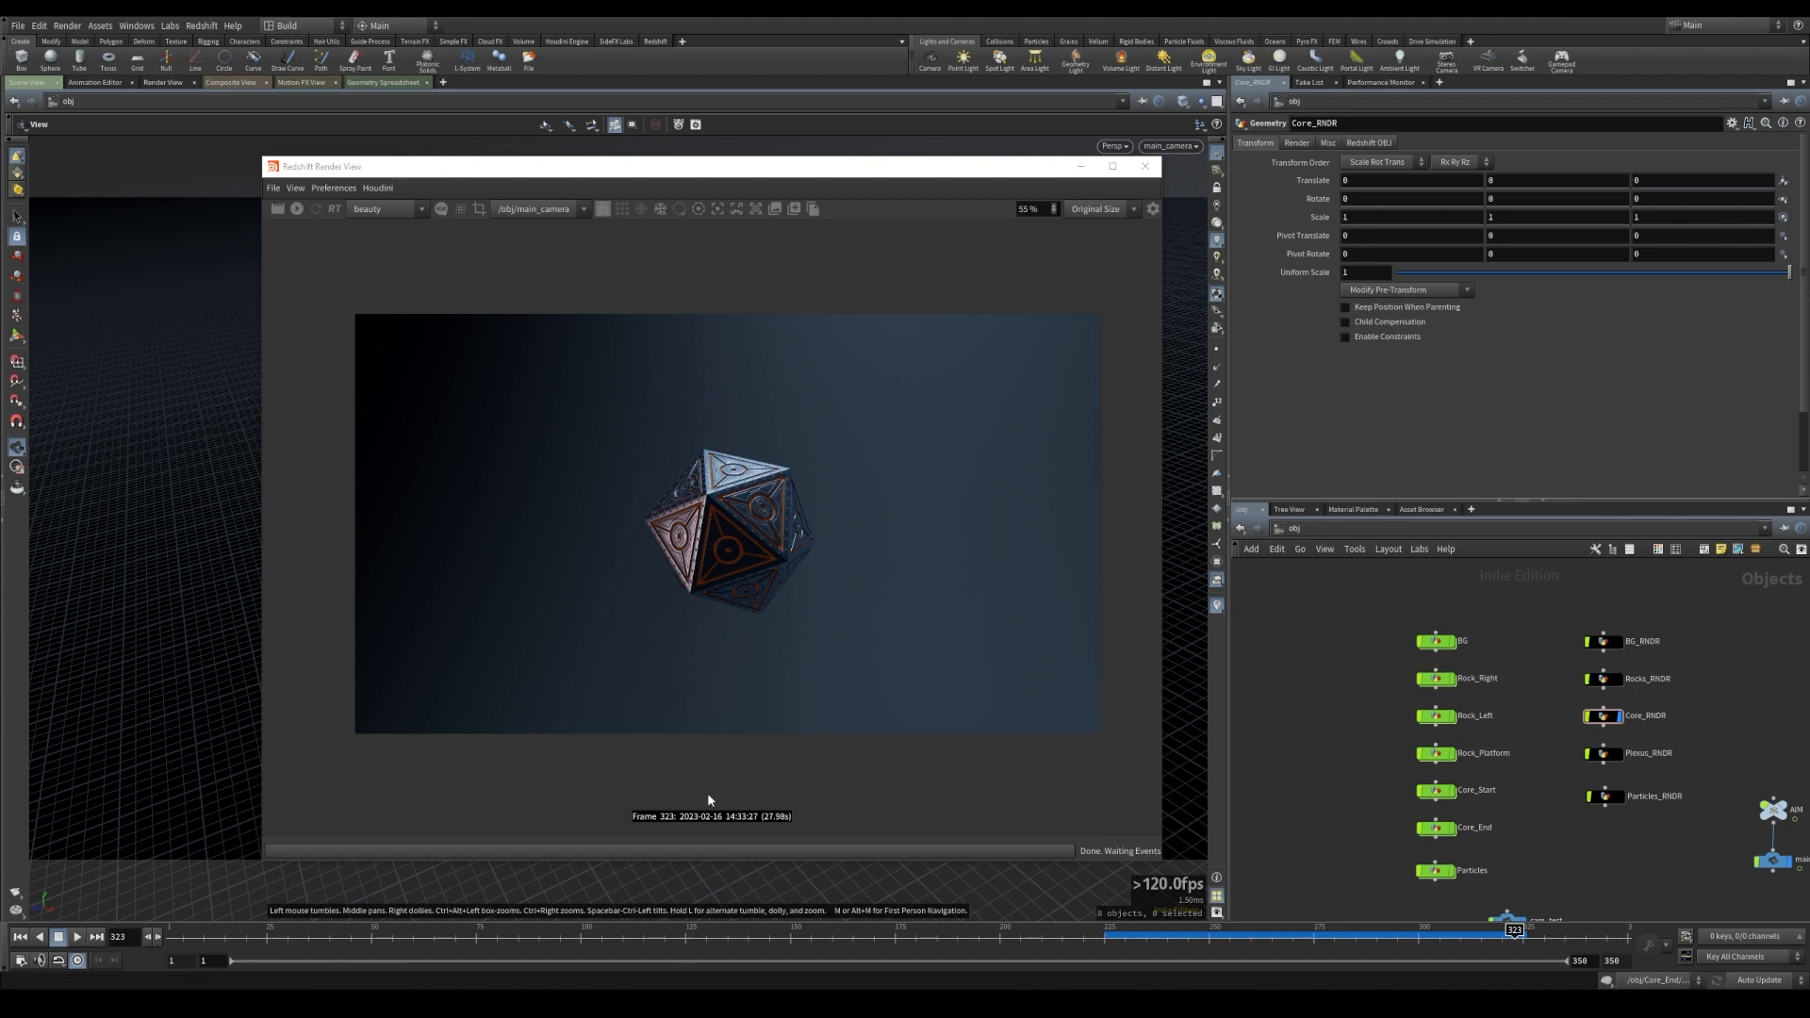
# - Go to frame 113, turn on the display of Plexus_RNDR and open its render parameters
pyautogui.moveTo(719, 176); pyautogui.dragTo(1260, 116)
pyautogui.click(639, 930)
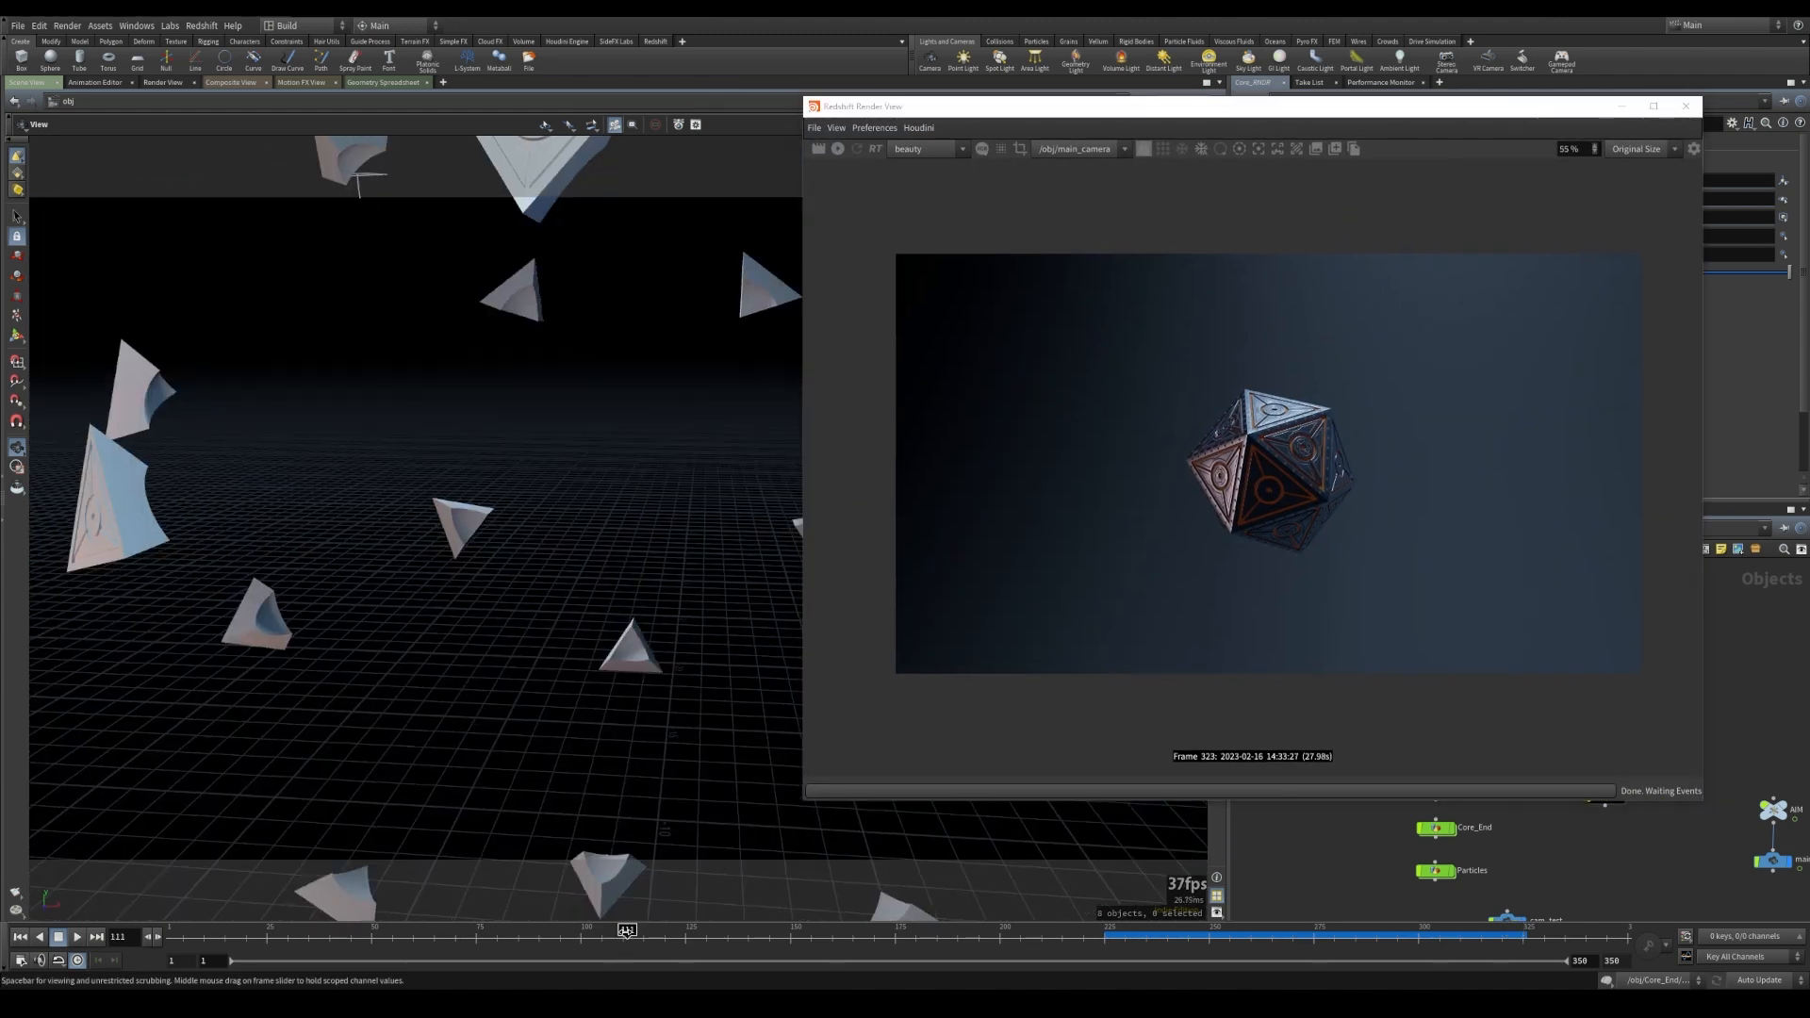
pyautogui.moveTo(639, 930); pyautogui.dragTo(635, 930)
pyautogui.moveTo(1093, 115); pyautogui.dragTo(654, 149)
pyautogui.click(1598, 759)
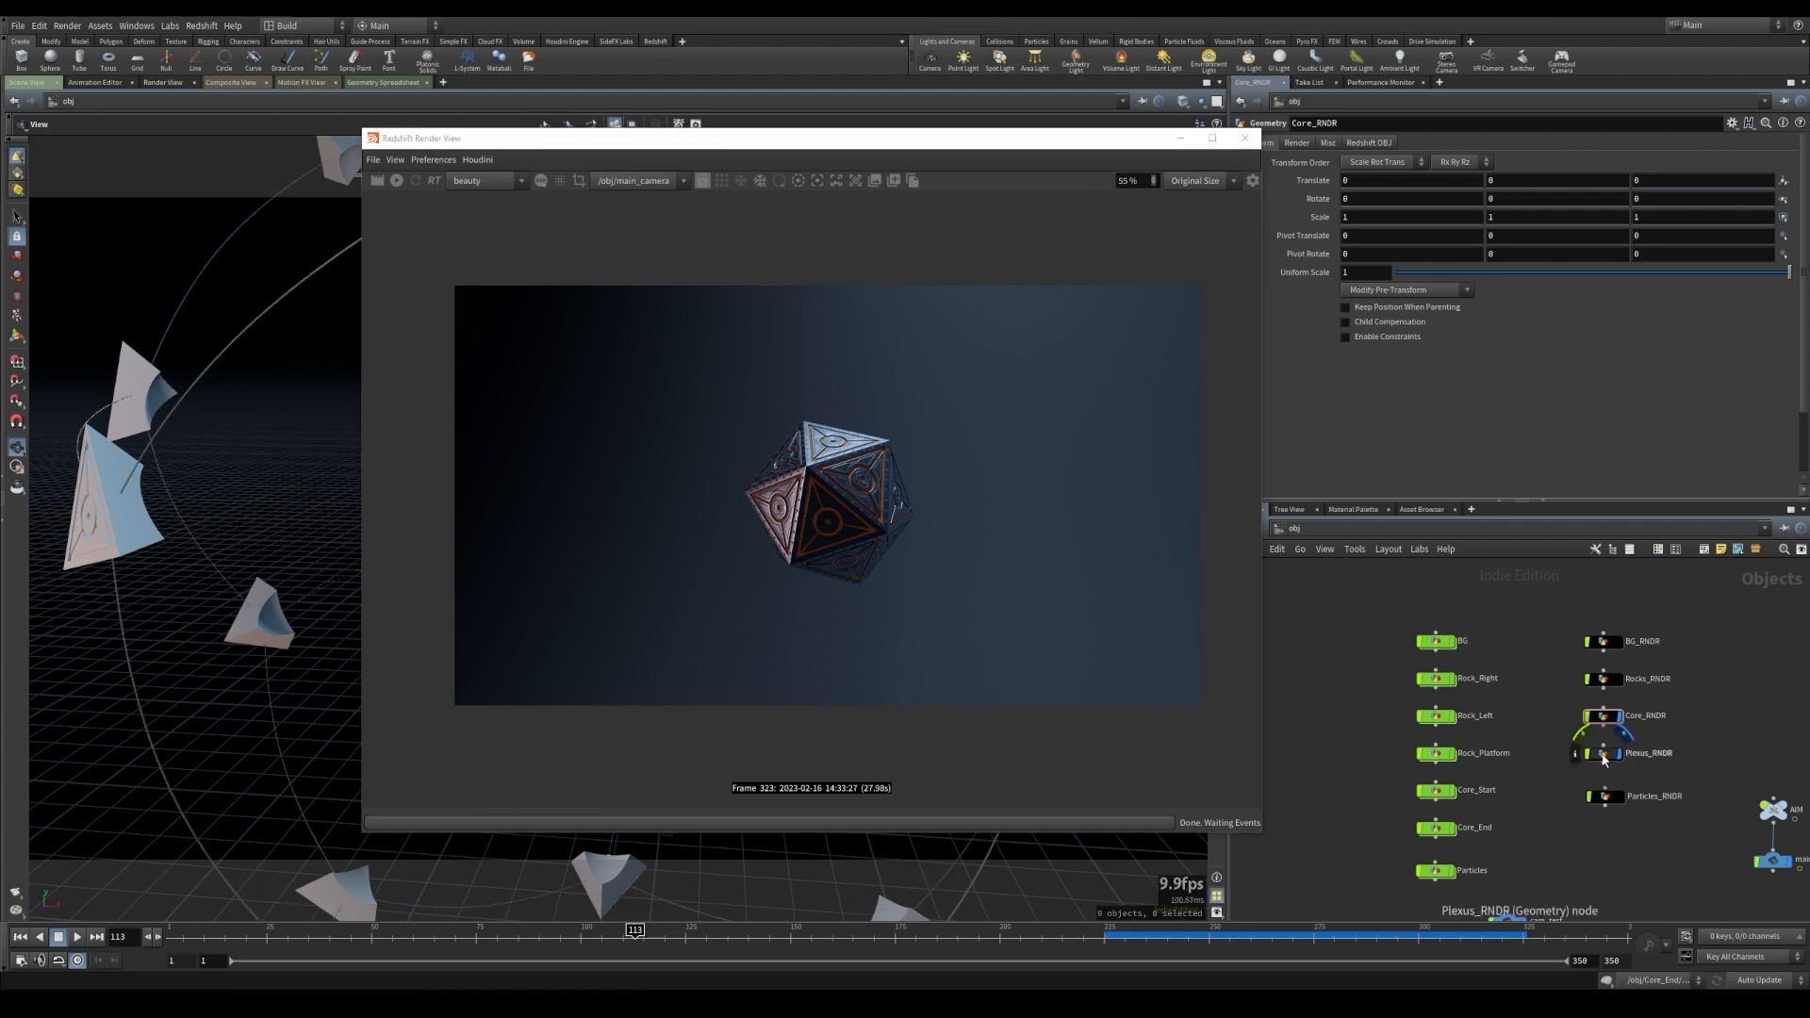
pyautogui.moveTo(1058, 142); pyautogui.dragTo(889, 147)
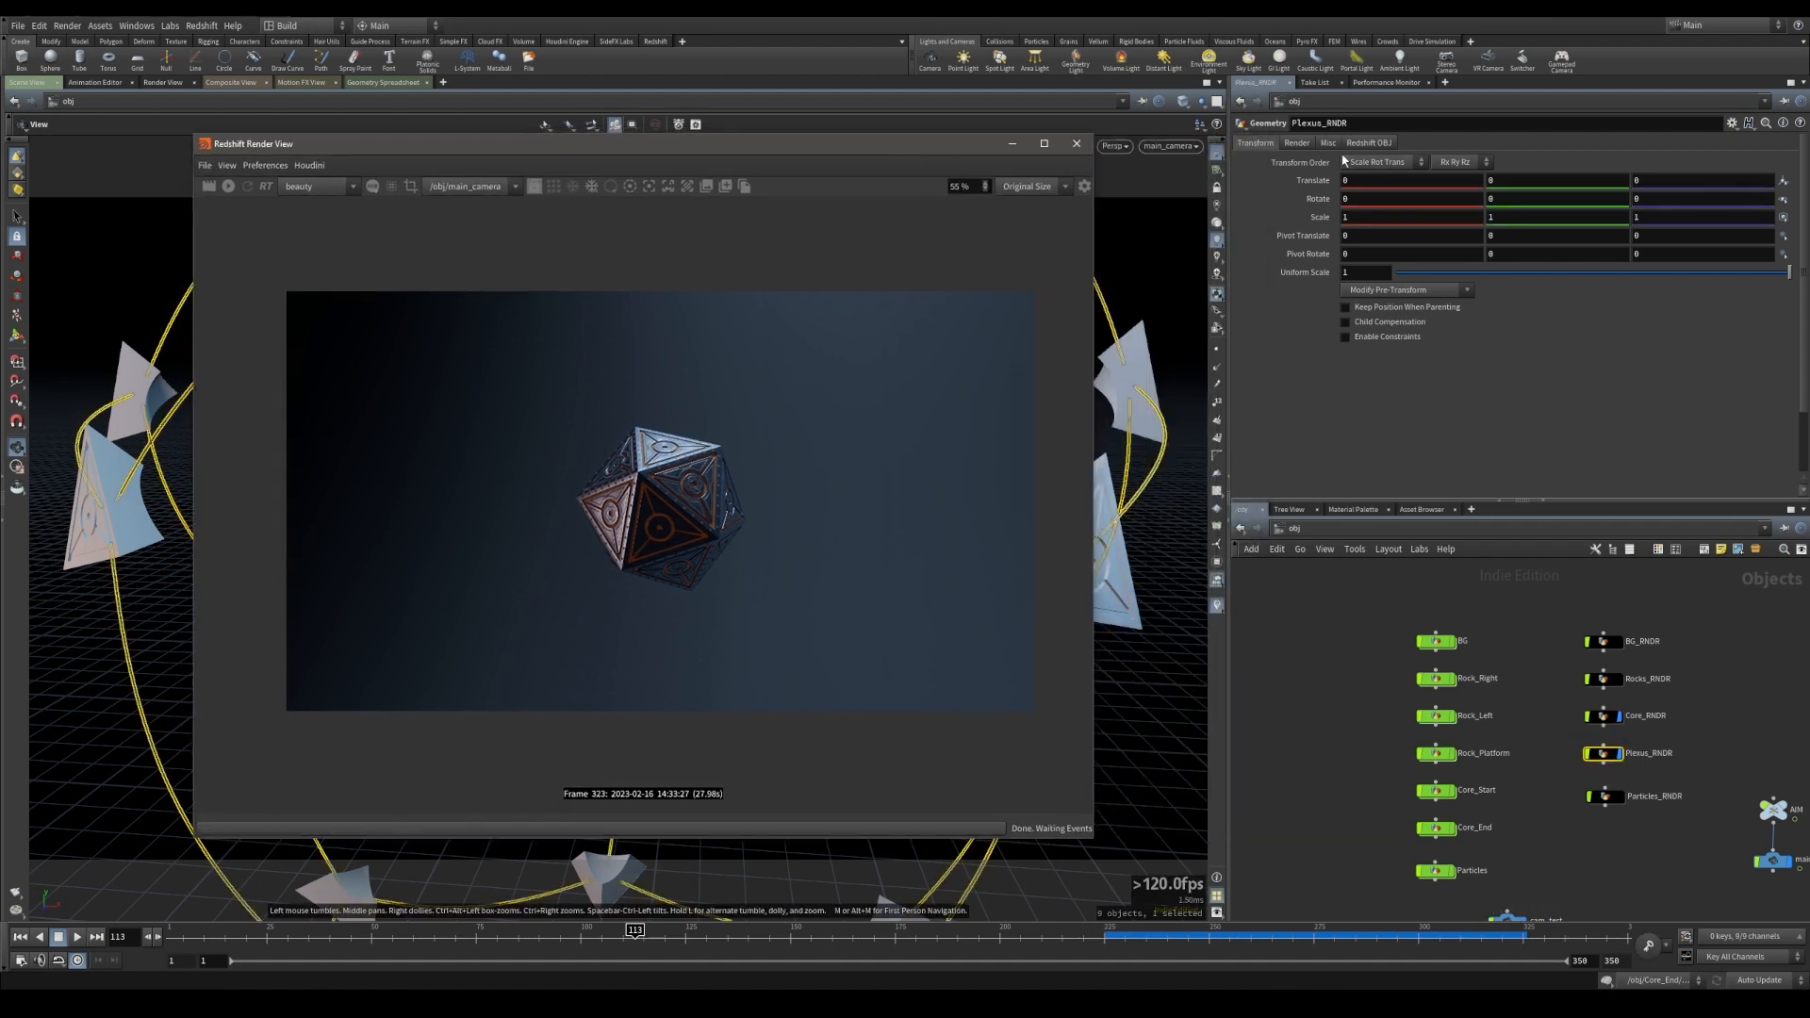
pyautogui.click(1299, 145)
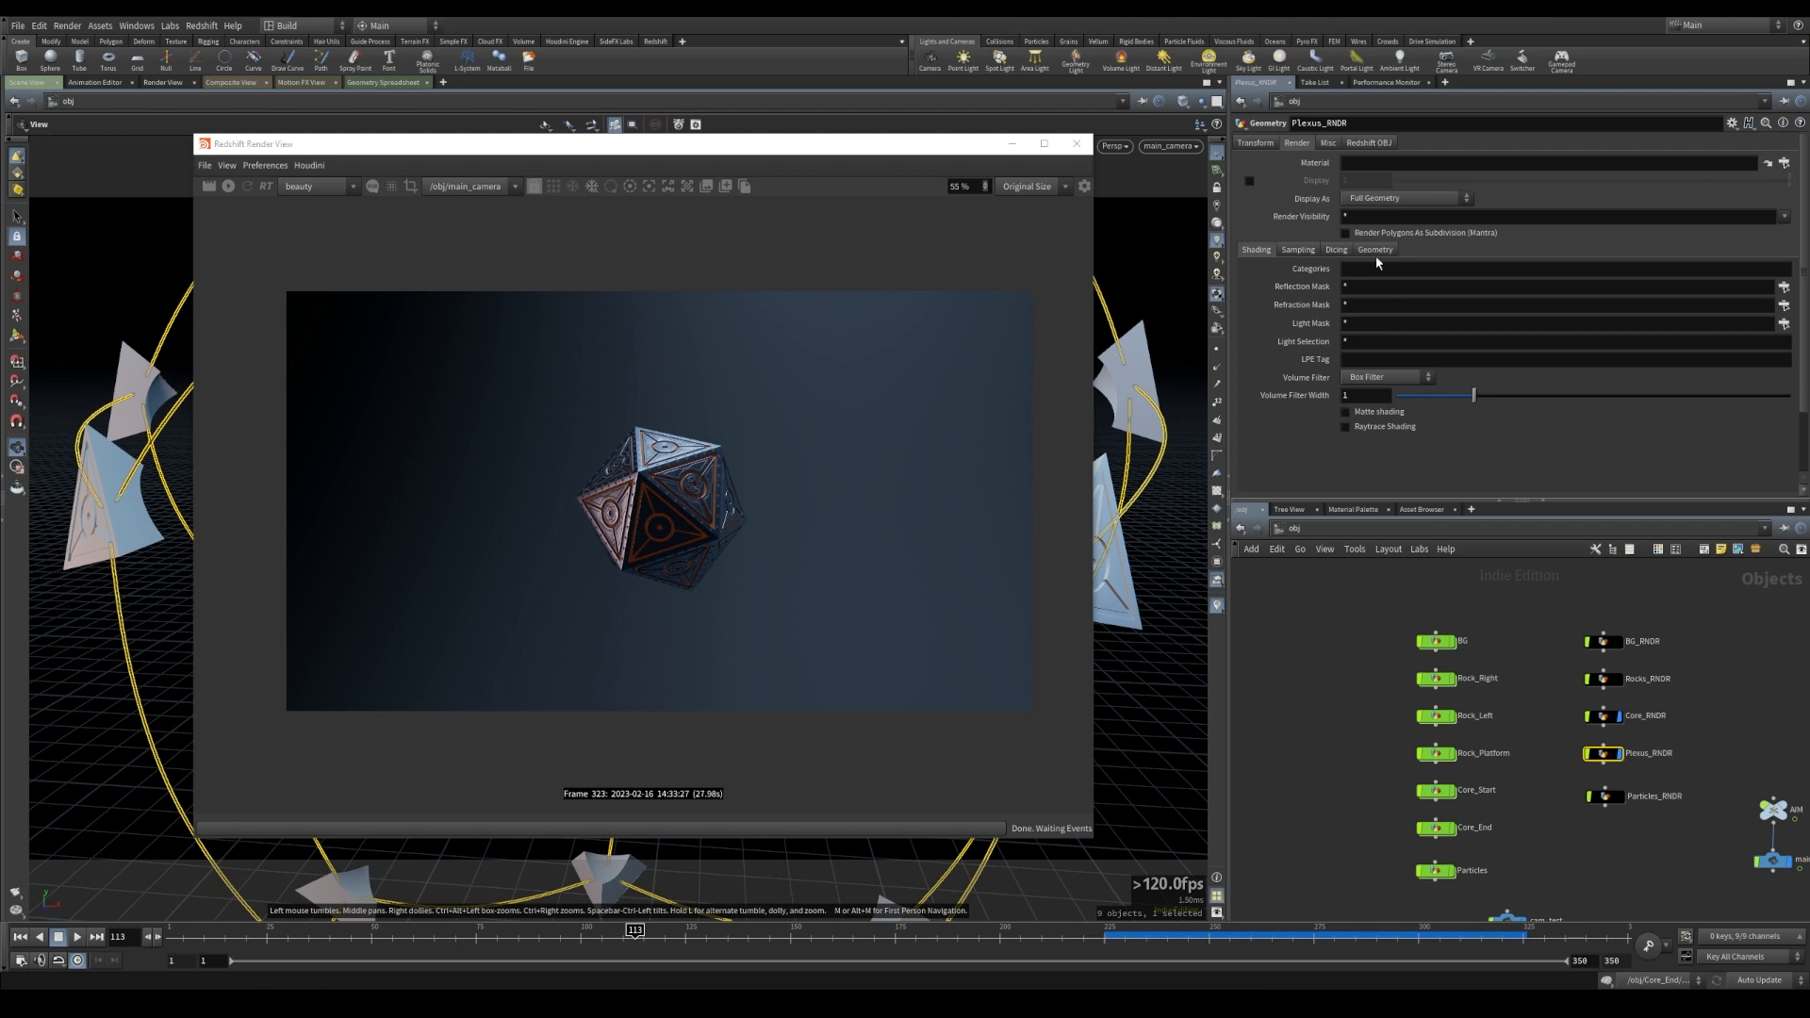
# - Open the mat network and search for a Redshift node to add below Core_Emission
pyautogui.click(1352, 528)
pyautogui.click(1366, 576)
pyautogui.moveTo(1544, 801); pyautogui.dragTo(1529, 705, button='middle')
pyautogui.scroll(-1, 1531, 713)
pyautogui.click(1467, 759)
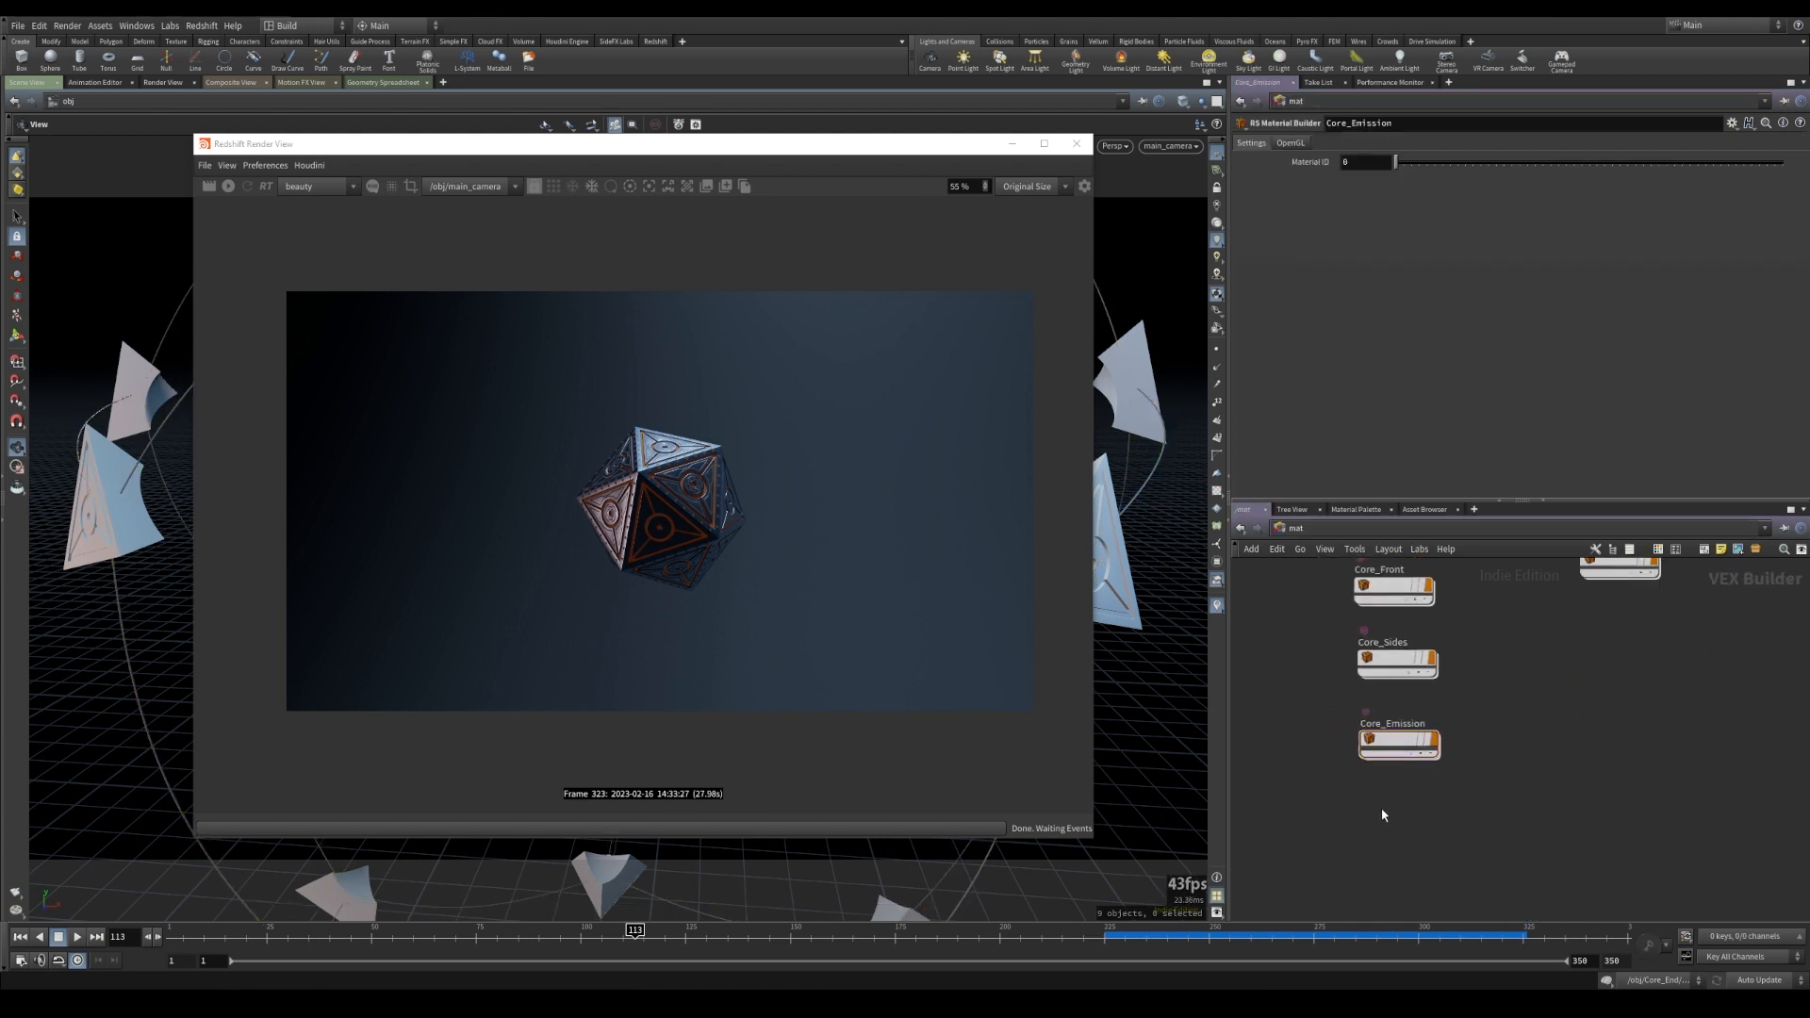
pyautogui.press('Tab')
pyautogui.write('rs')
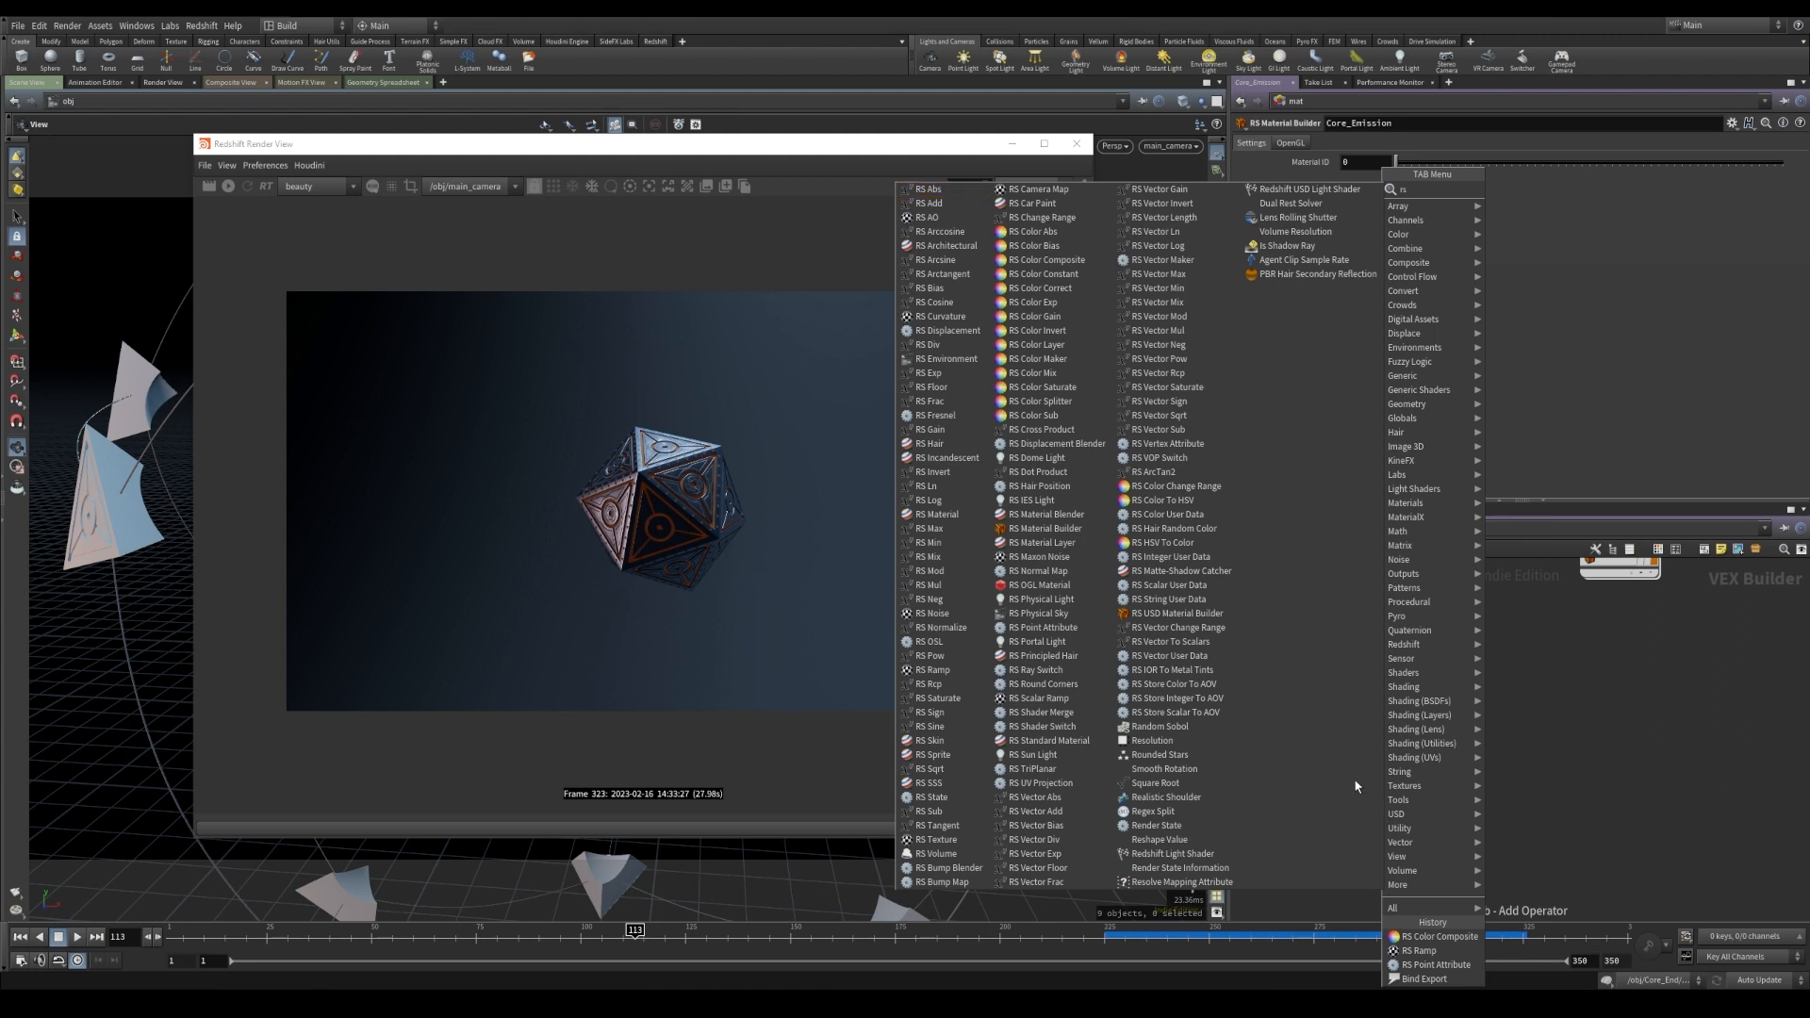
# - Add an RS Material Builder below Core_Emission in the material network
pyautogui.click(1034, 528)
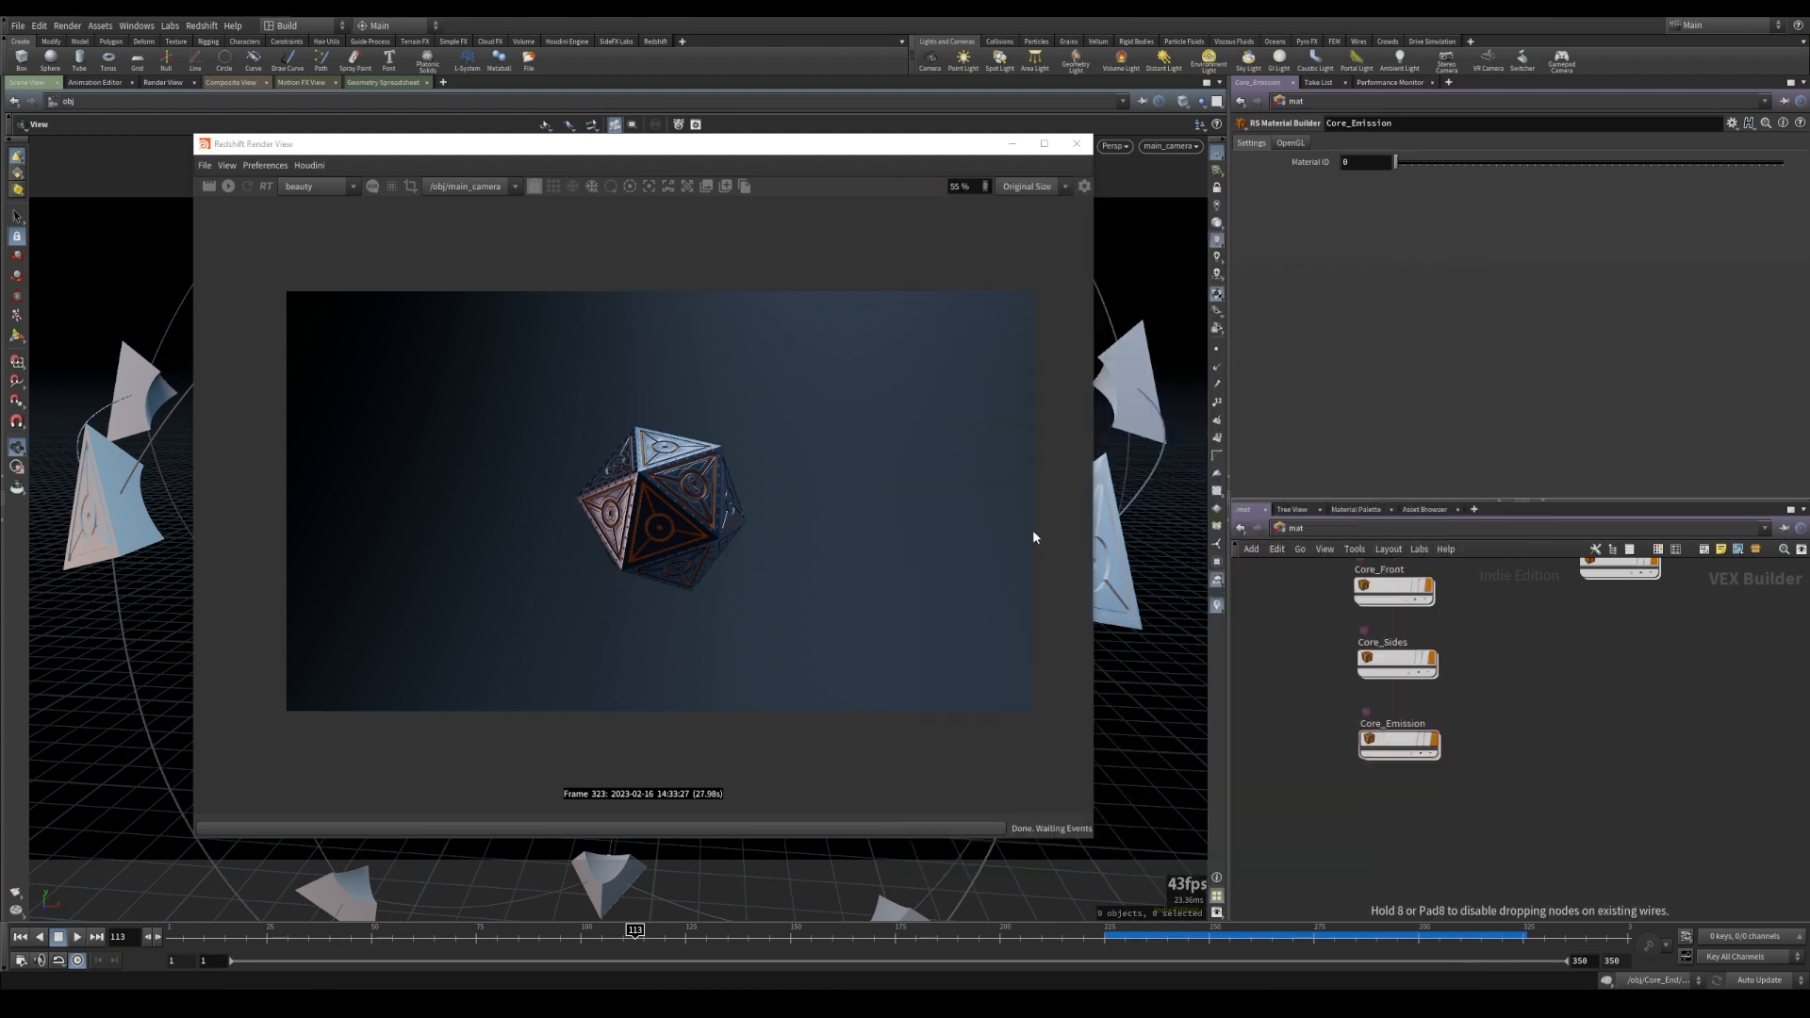
pyautogui.click(1395, 819)
# - Copy the hex colour of the orange end point from the RS Ramp inside the Core_Emission material
pyautogui.click(1389, 746)
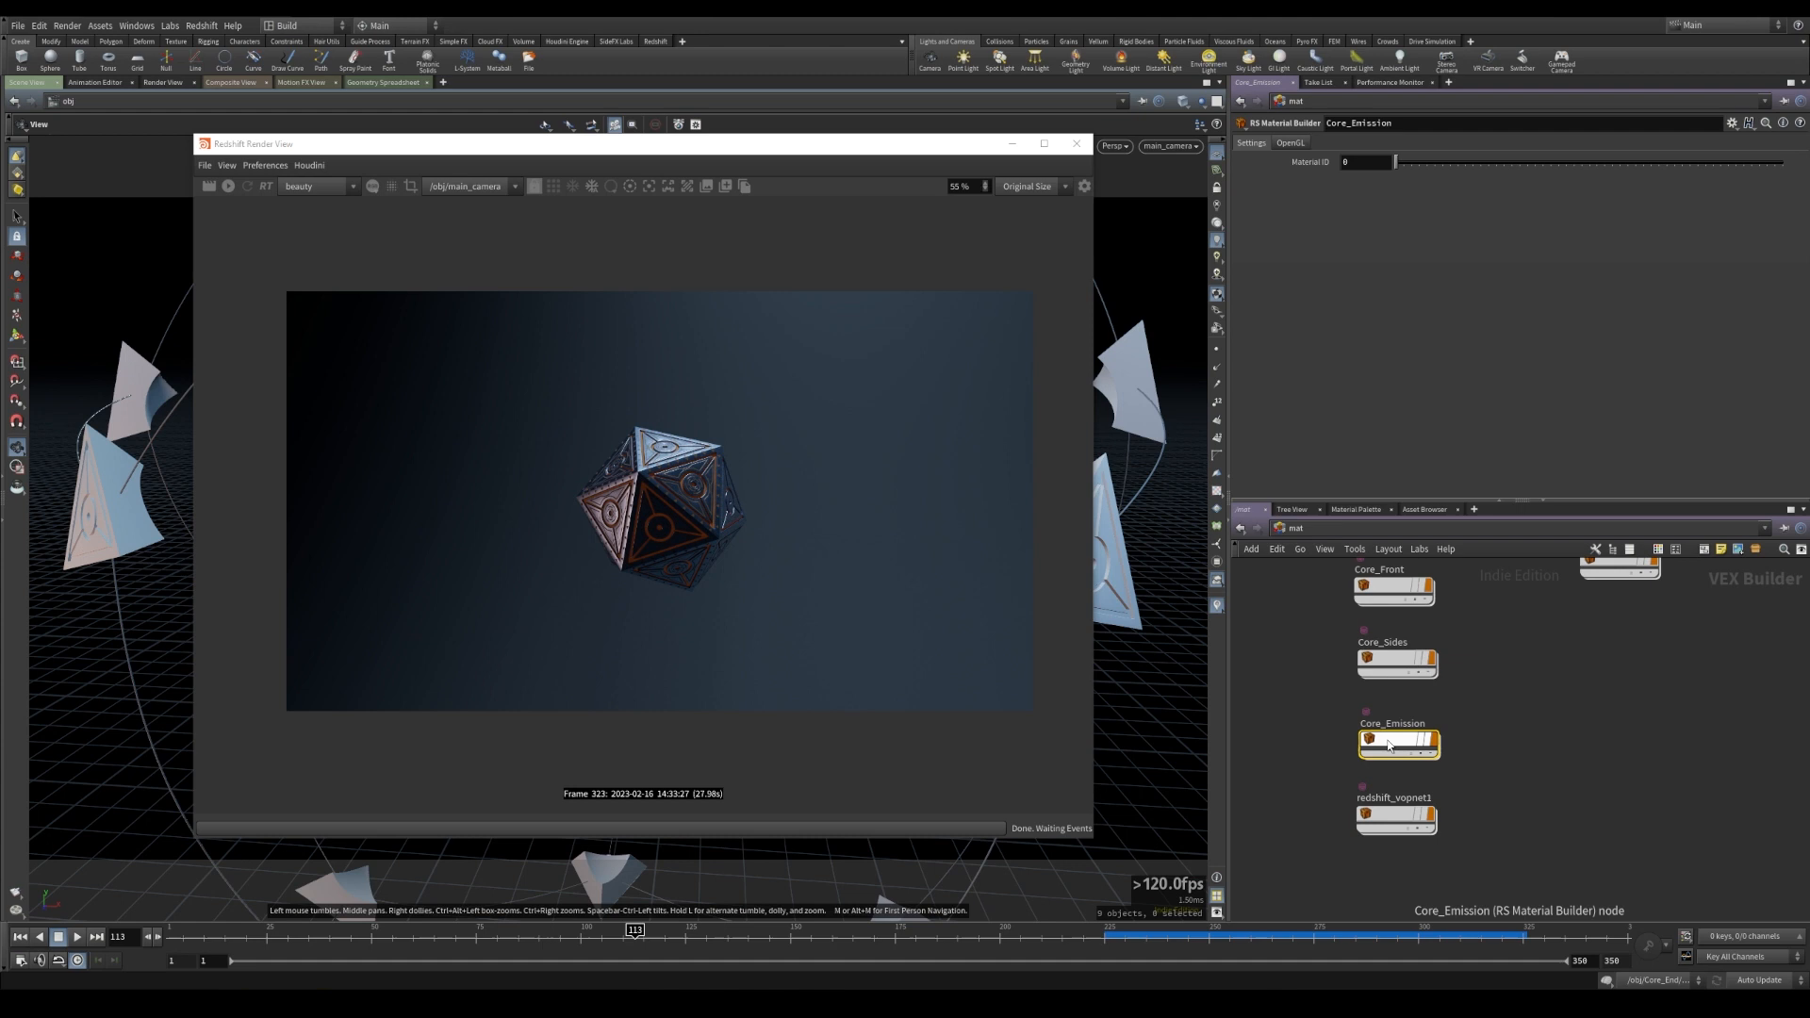
pyautogui.doubleClick(1388, 746)
pyautogui.click(1525, 740)
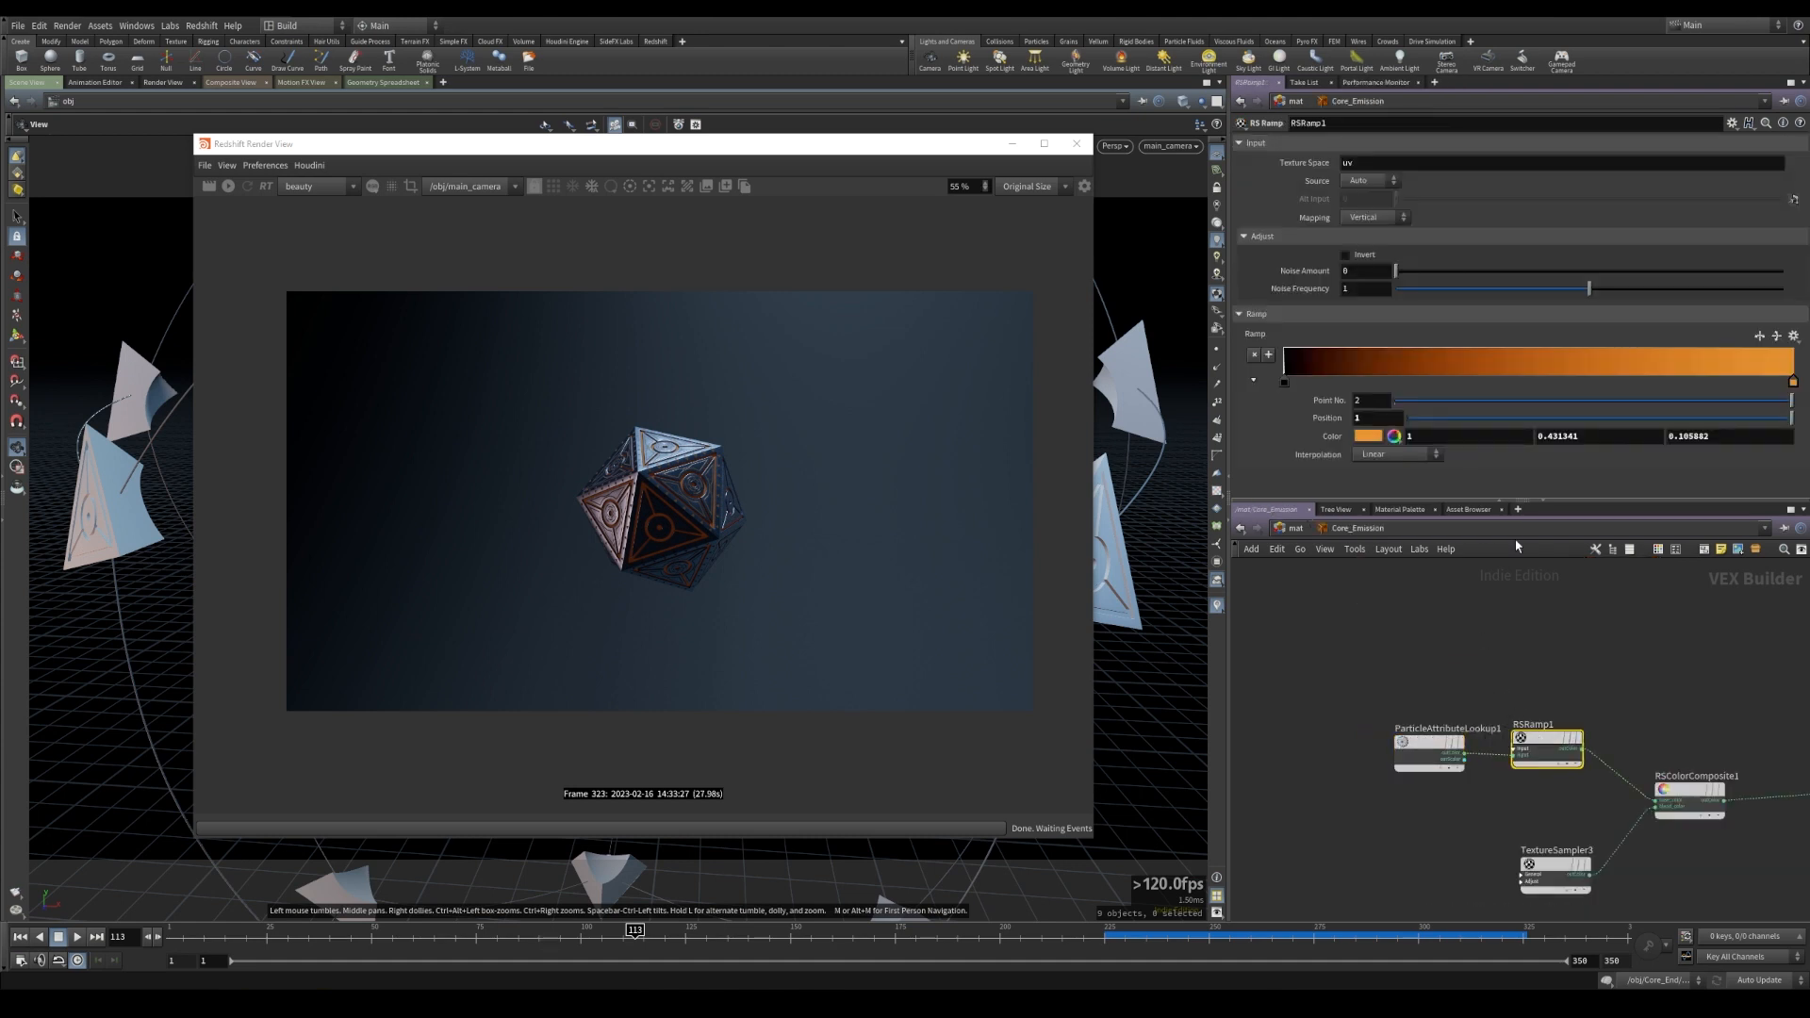
pyautogui.click(1795, 382)
pyautogui.doubleClick(1410, 606)
pyautogui.click(1707, 434)
pyautogui.click(1289, 528)
# - Rename the new material builder Plexus and open its network
pyautogui.doubleClick(1382, 750)
pyautogui.write('Ple')
pyautogui.press('Return')
pyautogui.doubleClick(1390, 771)
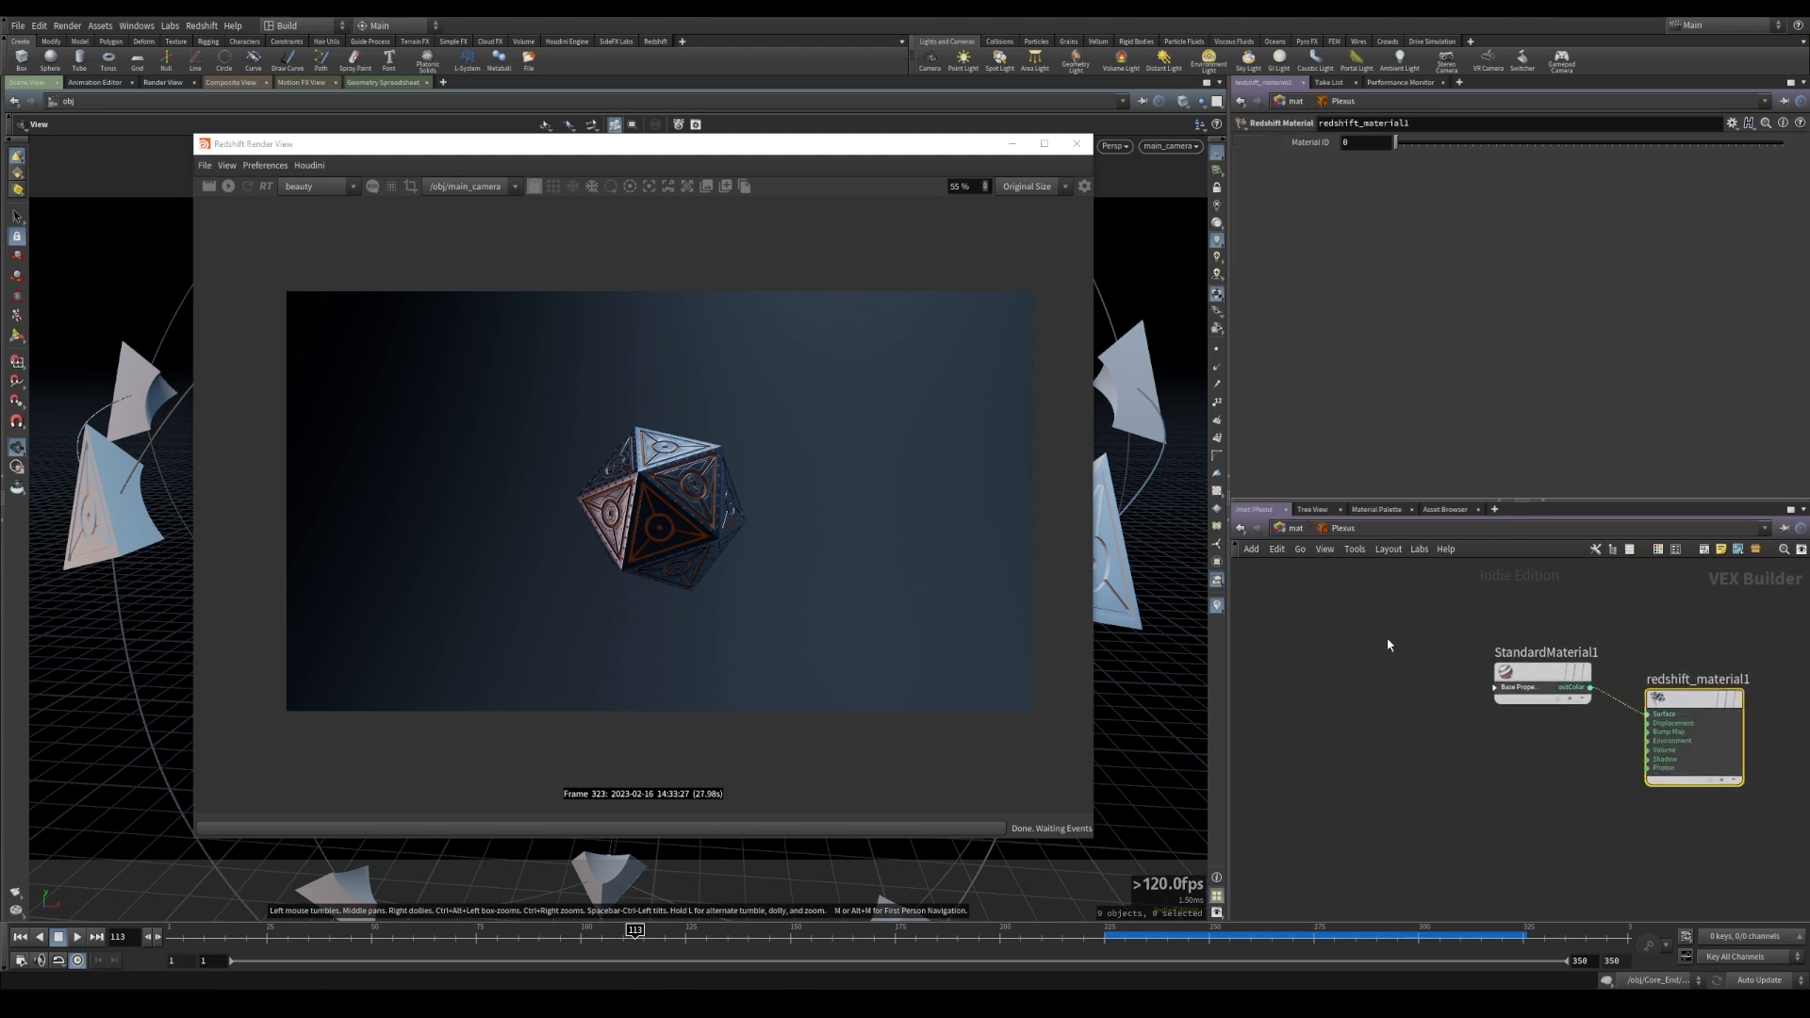
# - Replace the standard material with an RS Incandescent node connected to the Surface input of the Redshift material output
pyautogui.click(1542, 681)
pyautogui.press('Delete')
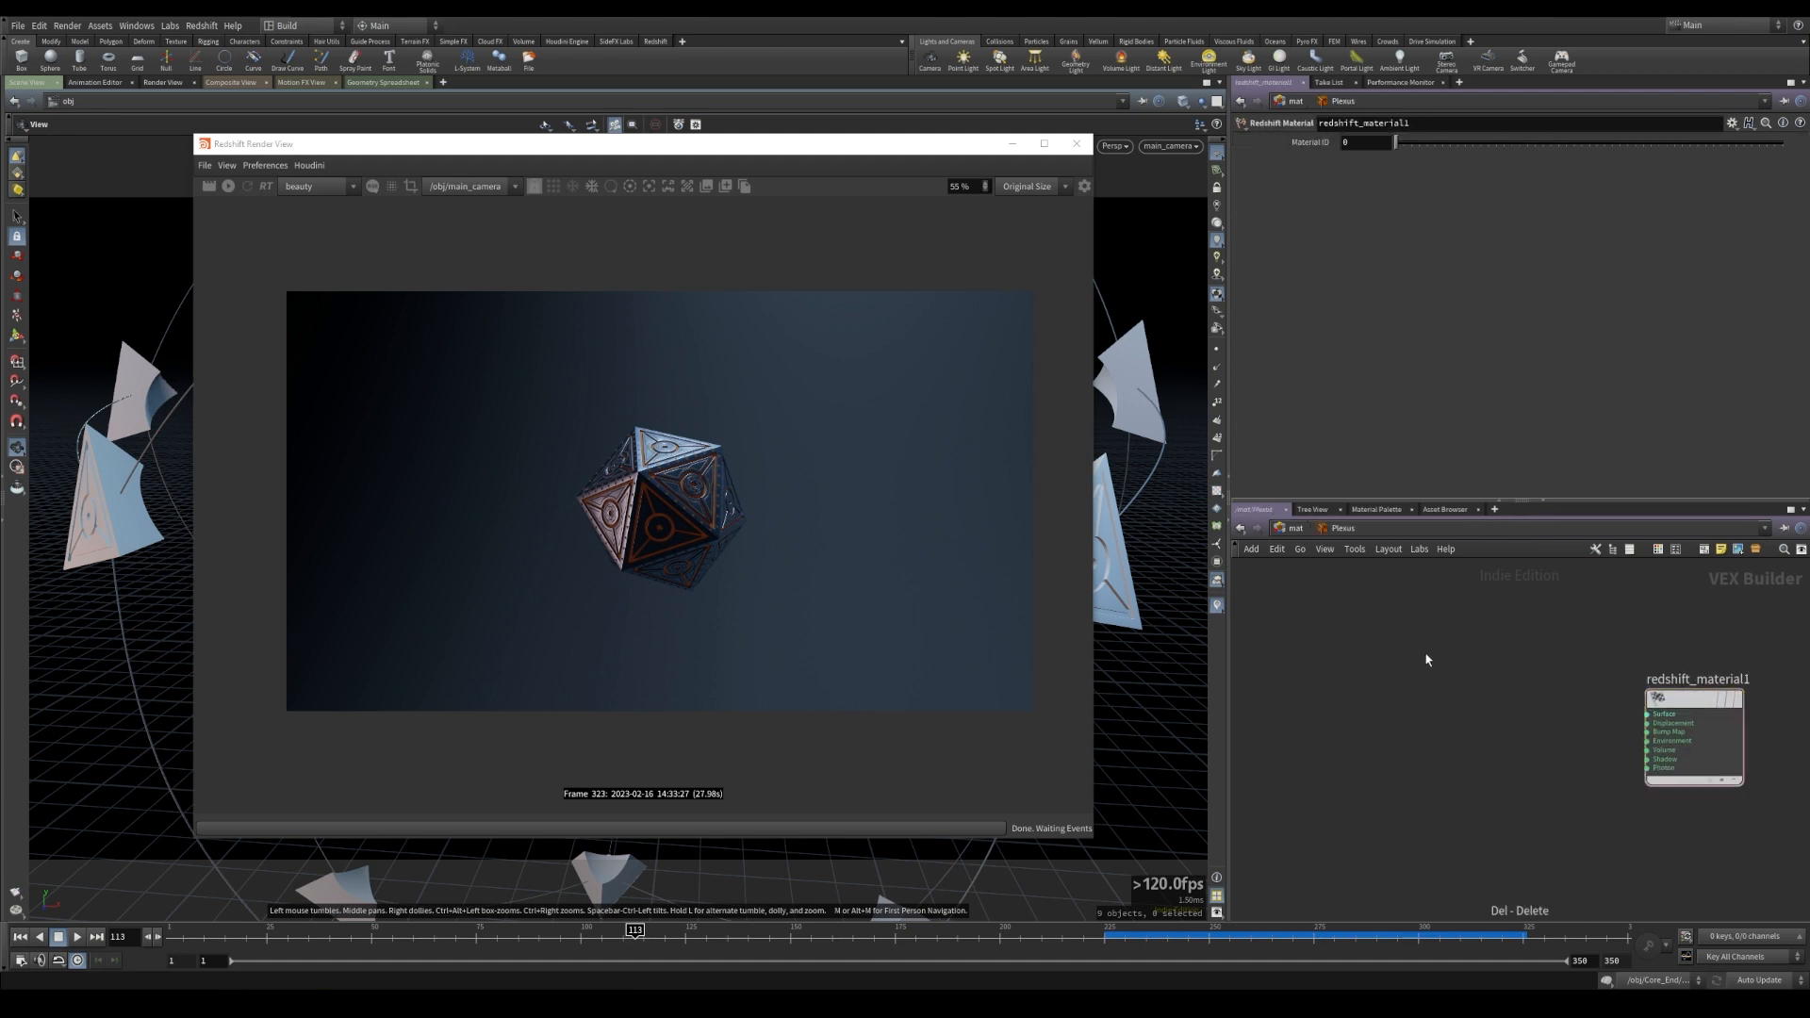
pyautogui.press('Tab')
pyautogui.write('inca')
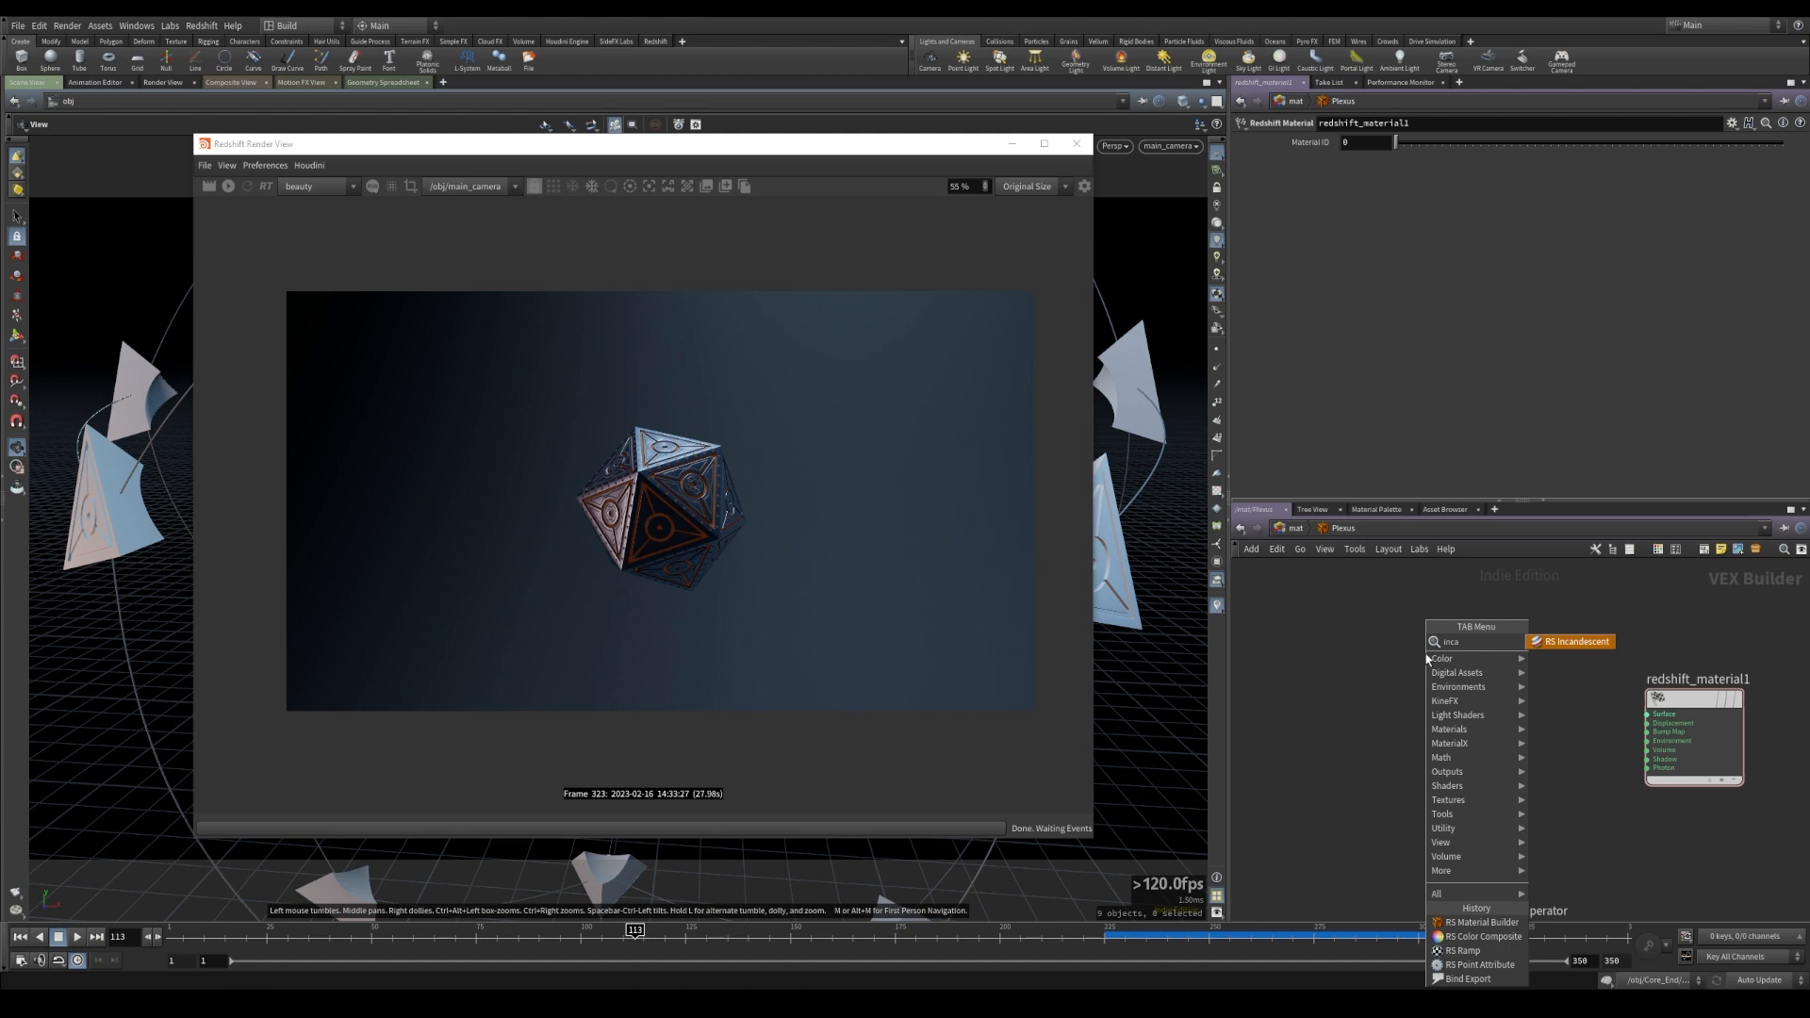
pyautogui.press('Return')
pyautogui.click(1426, 680)
pyautogui.click(1473, 667)
pyautogui.click(1648, 715)
# - Set the Incandescent node's colour to hex FF6D1A
pyautogui.click(1350, 167)
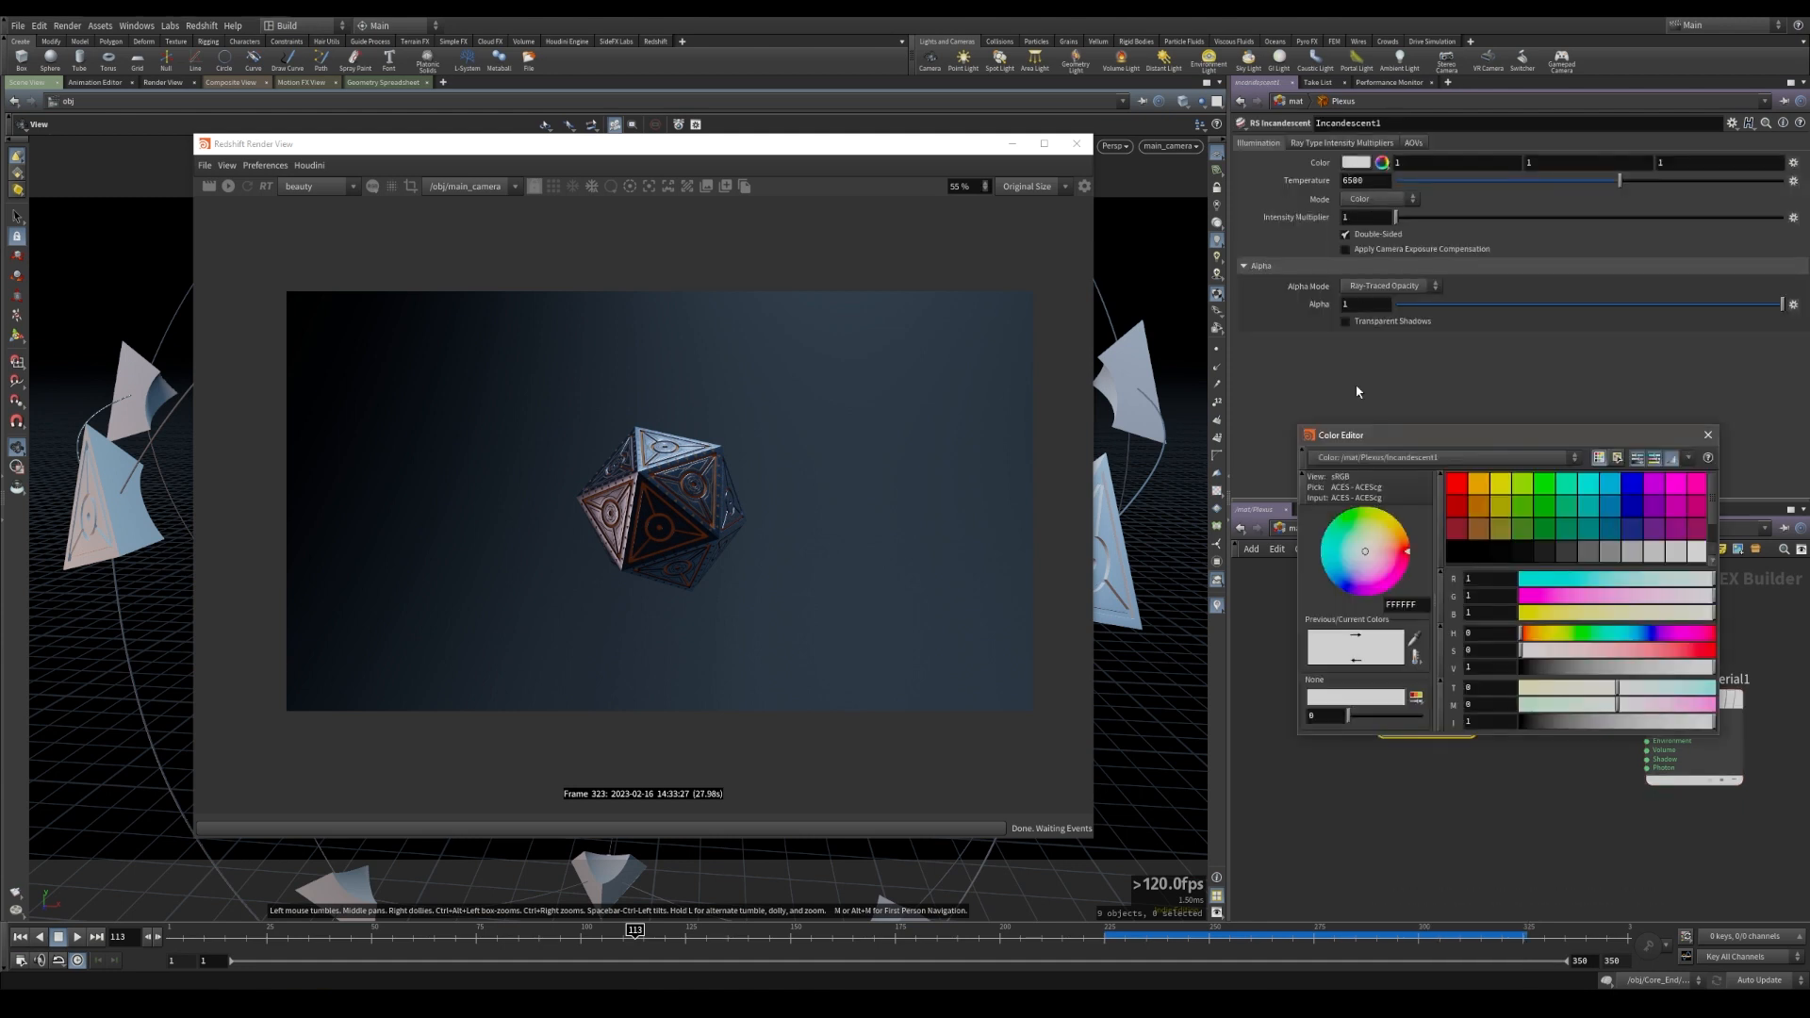
pyautogui.doubleClick(1423, 603)
pyautogui.write('FF6D1A')
pyautogui.press('Return')
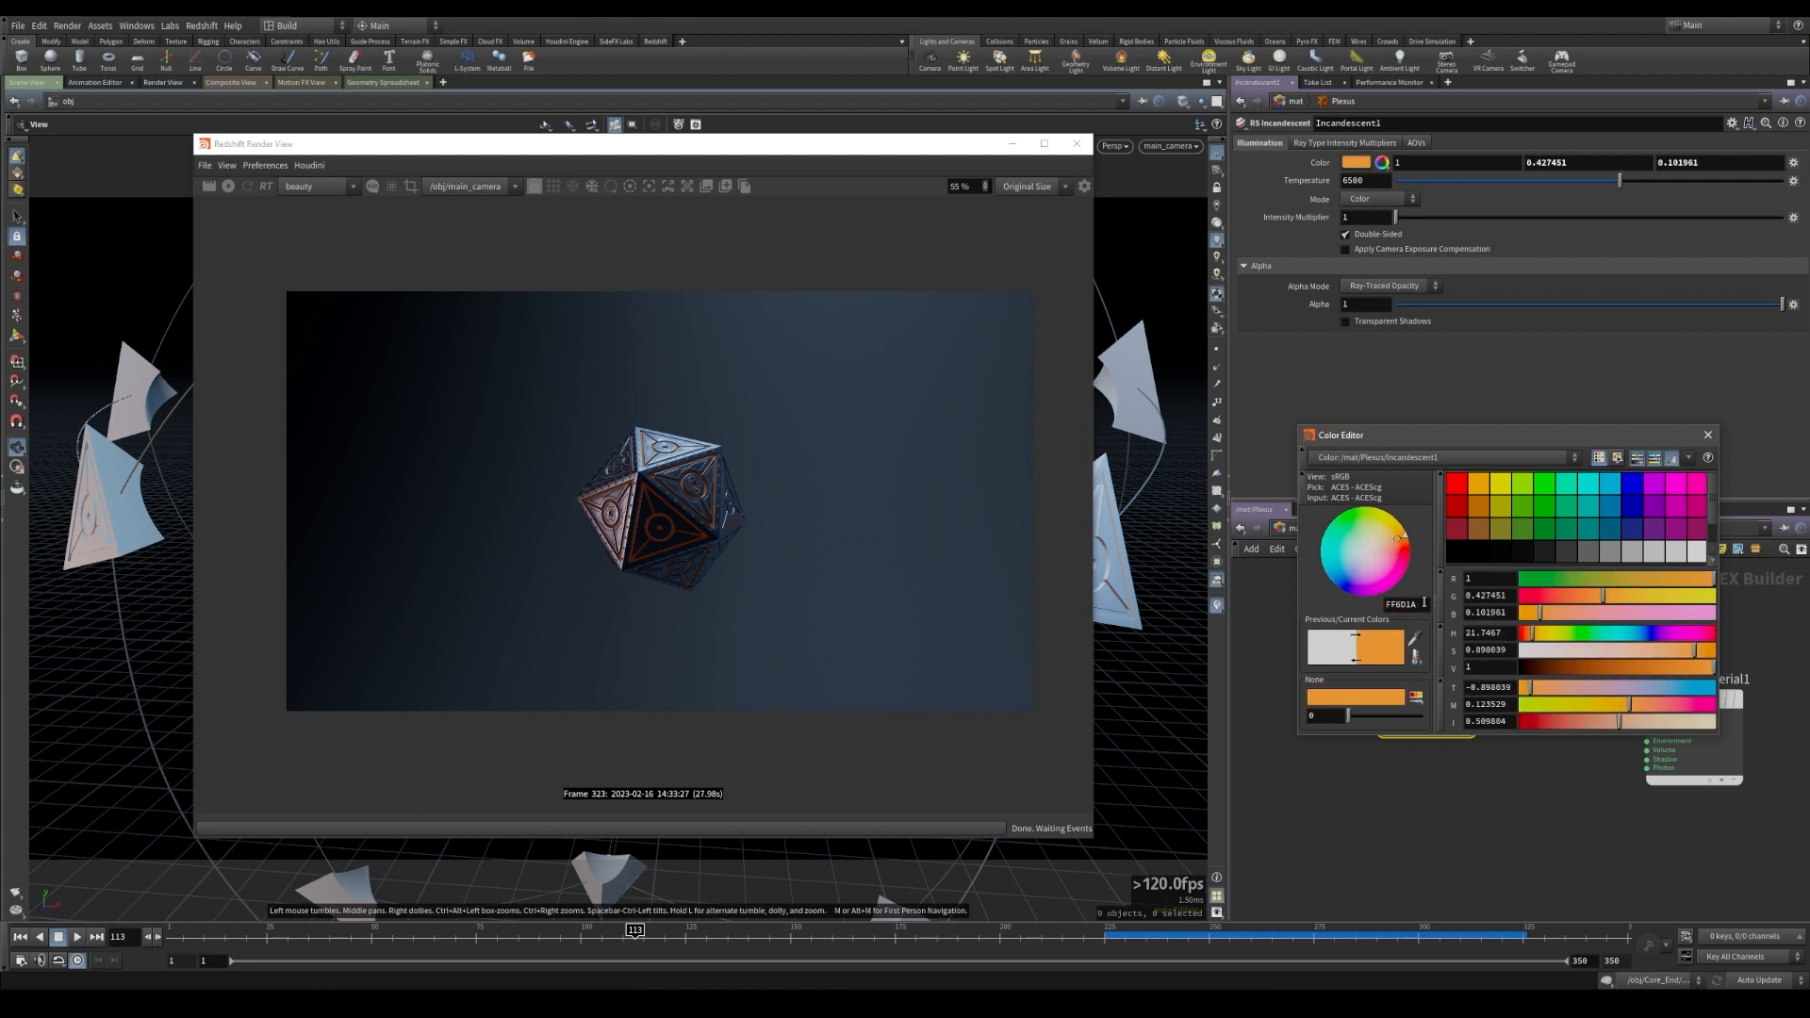
pyautogui.click(1708, 436)
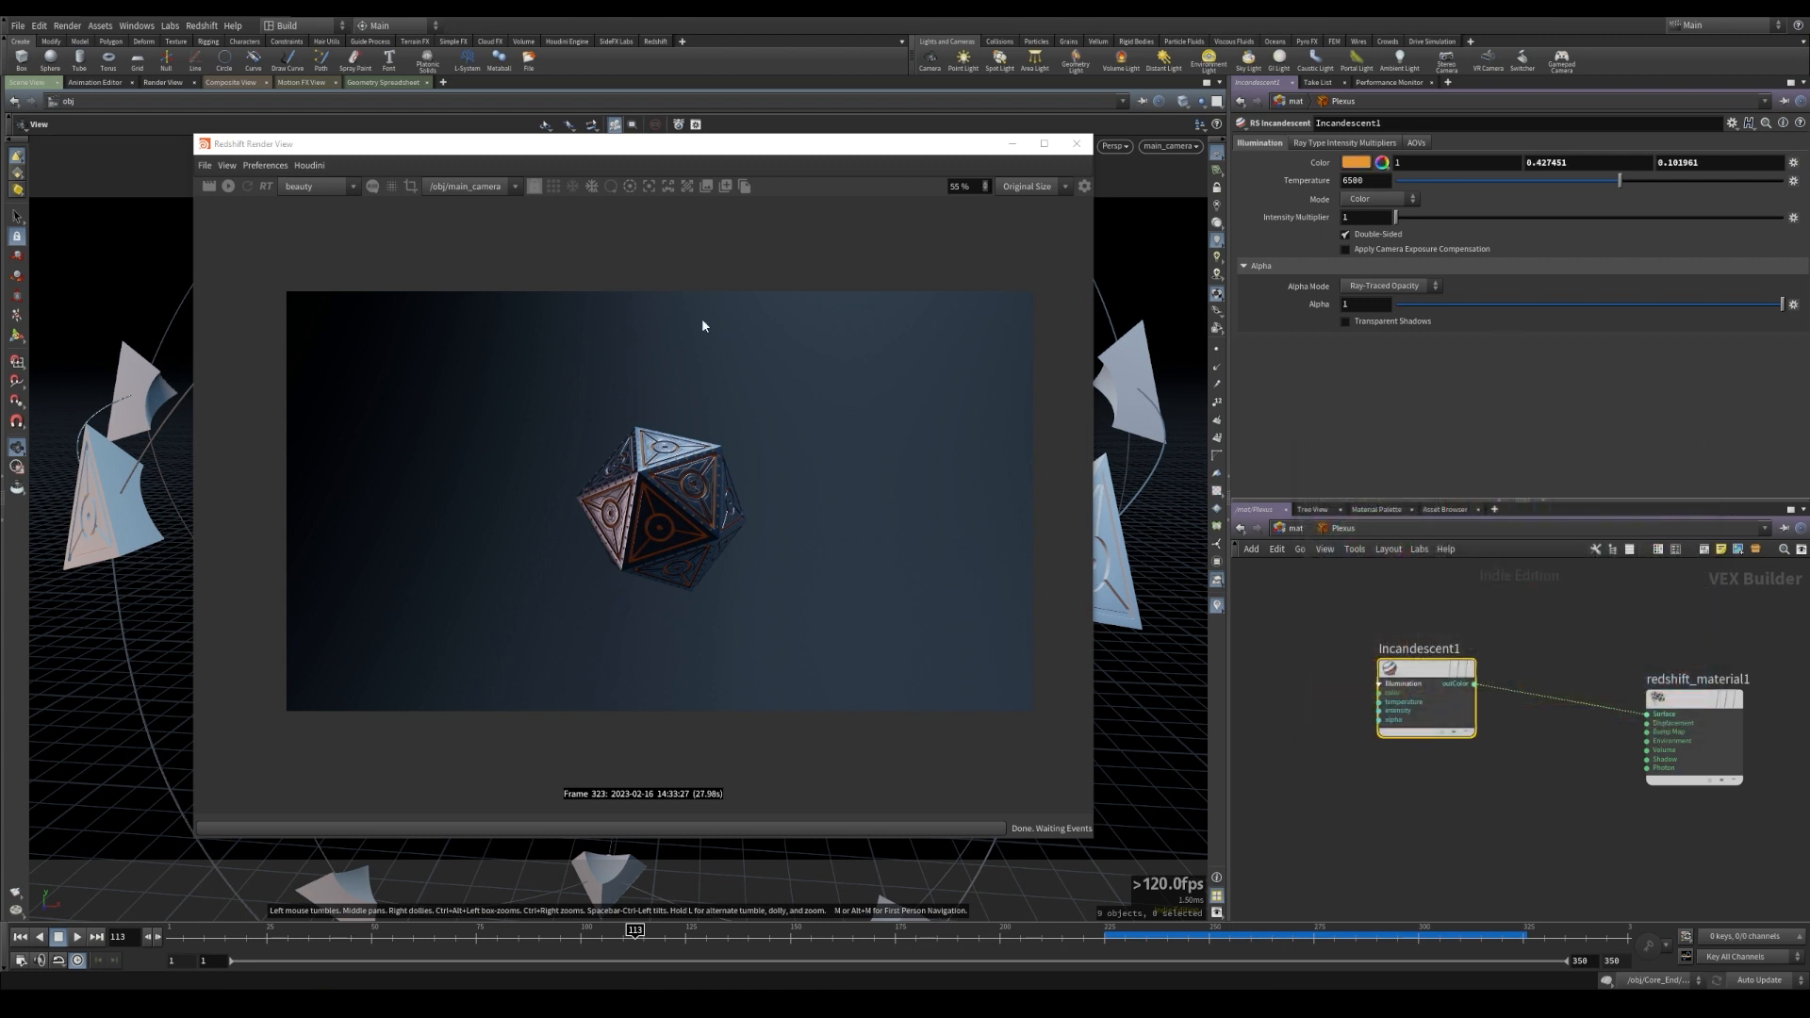
# - Start the live render and assign the /mat/Plexus material to the Plexus_RNDR object
pyautogui.click(228, 187)
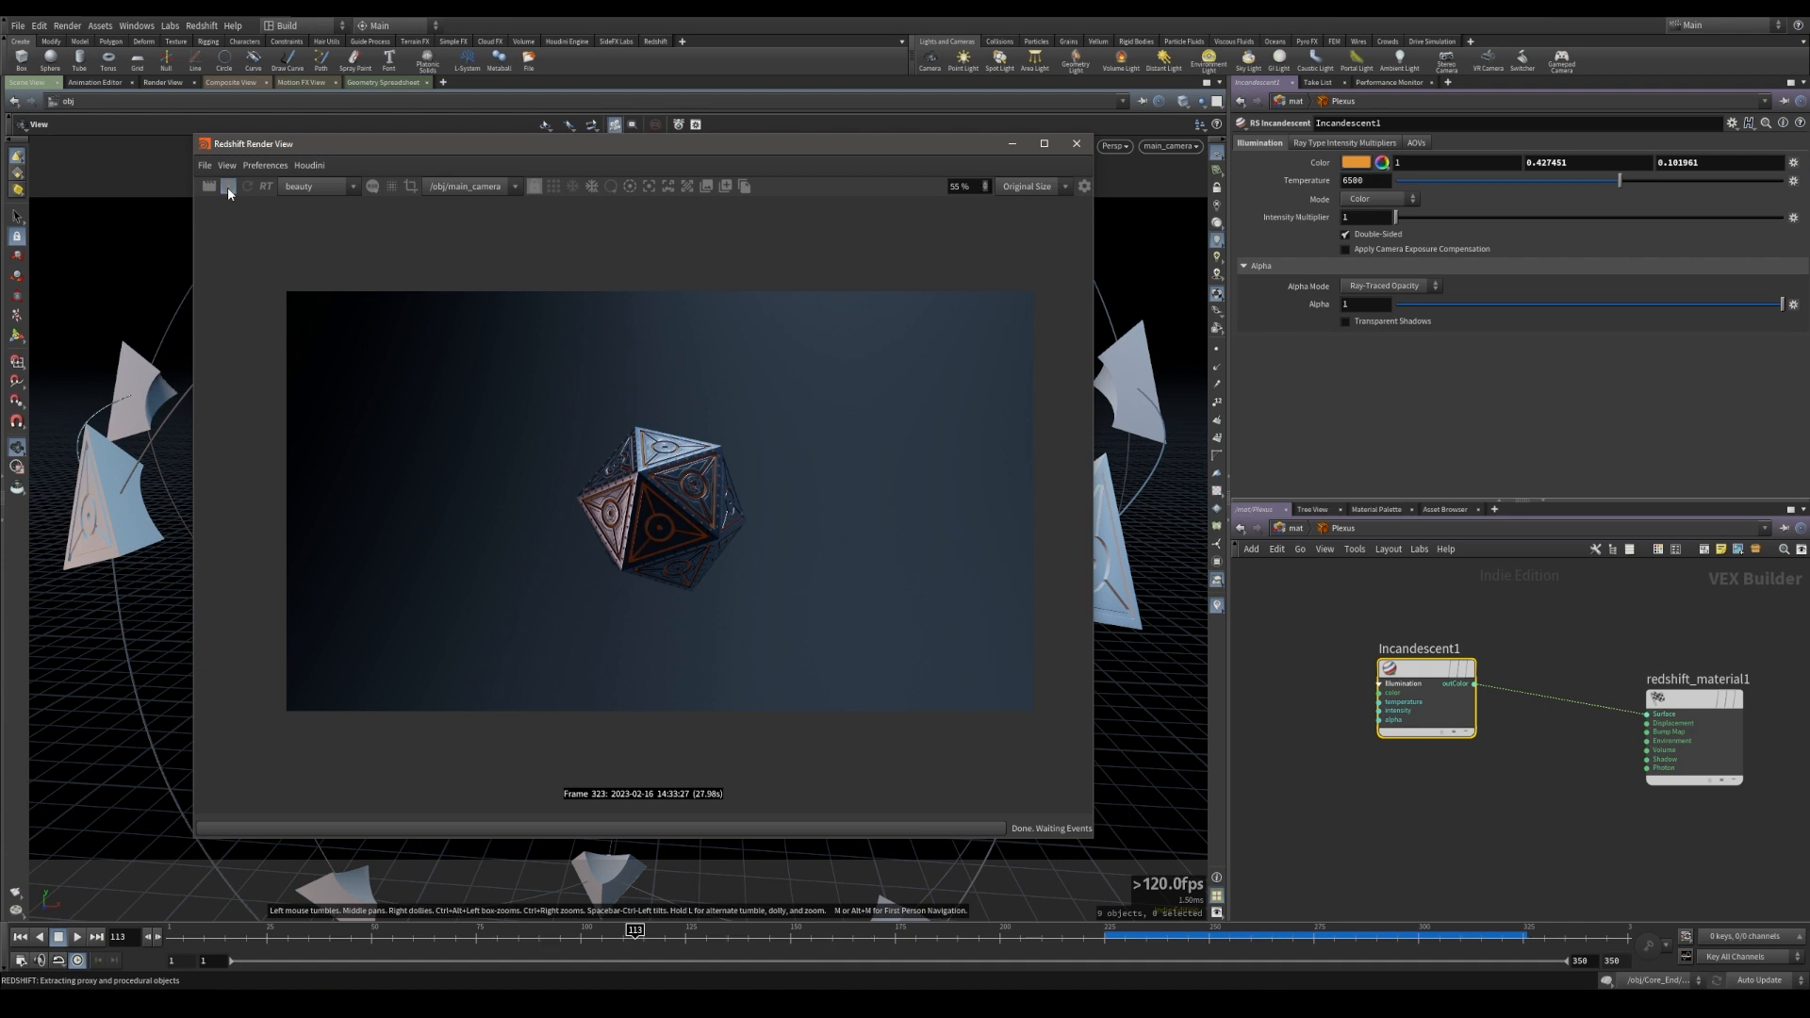
pyautogui.click(1296, 529)
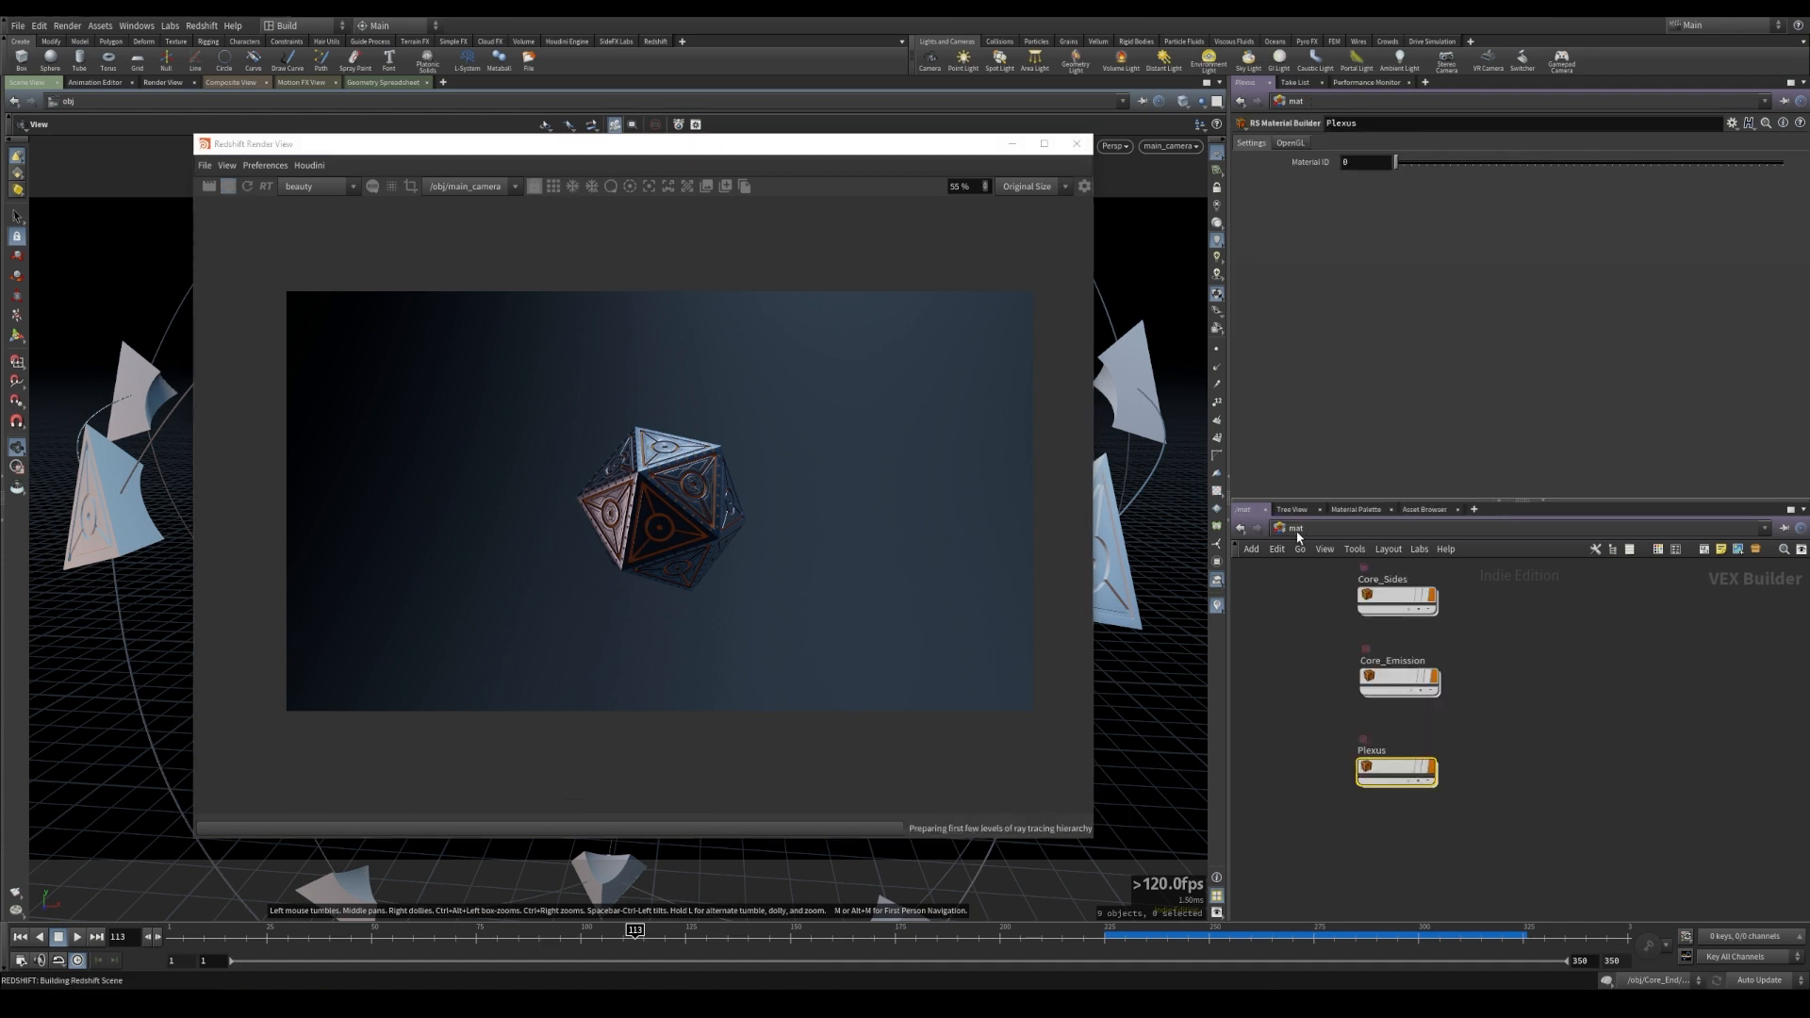
pyautogui.click(1296, 533)
pyautogui.click(1320, 596)
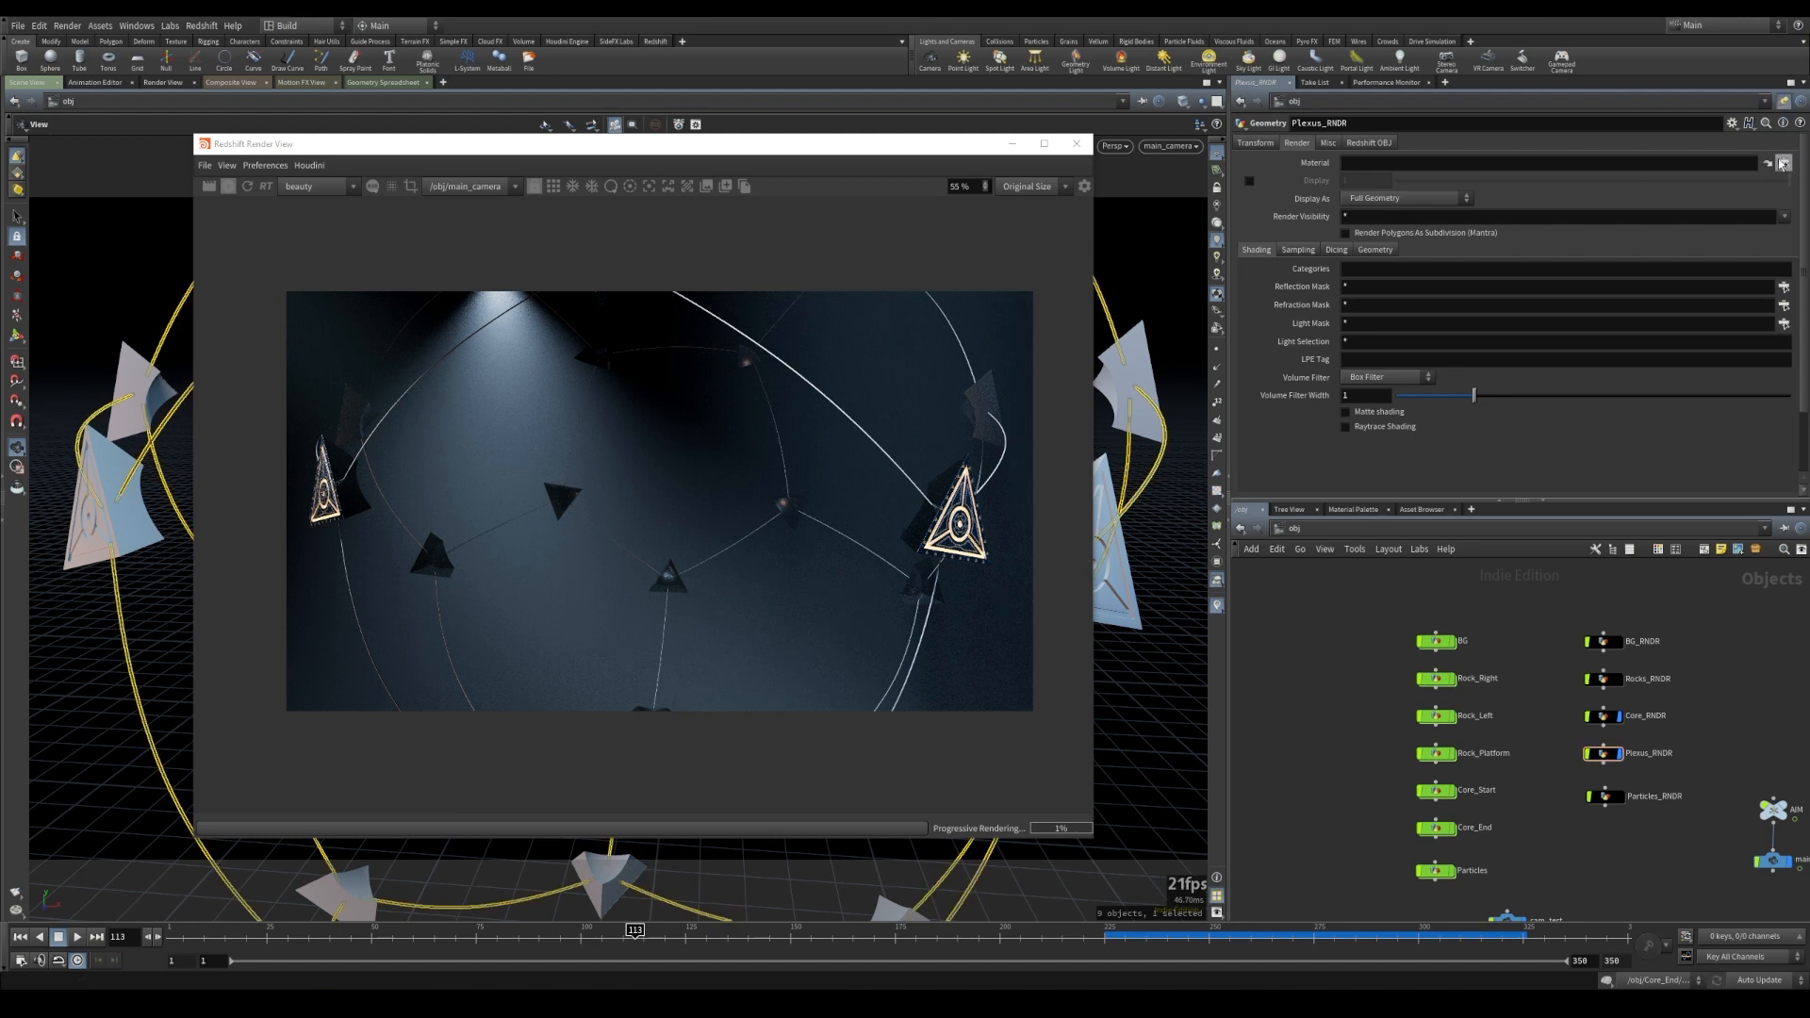
pyautogui.click(1782, 164)
pyautogui.click(1648, 85)
pyautogui.click(1648, 73)
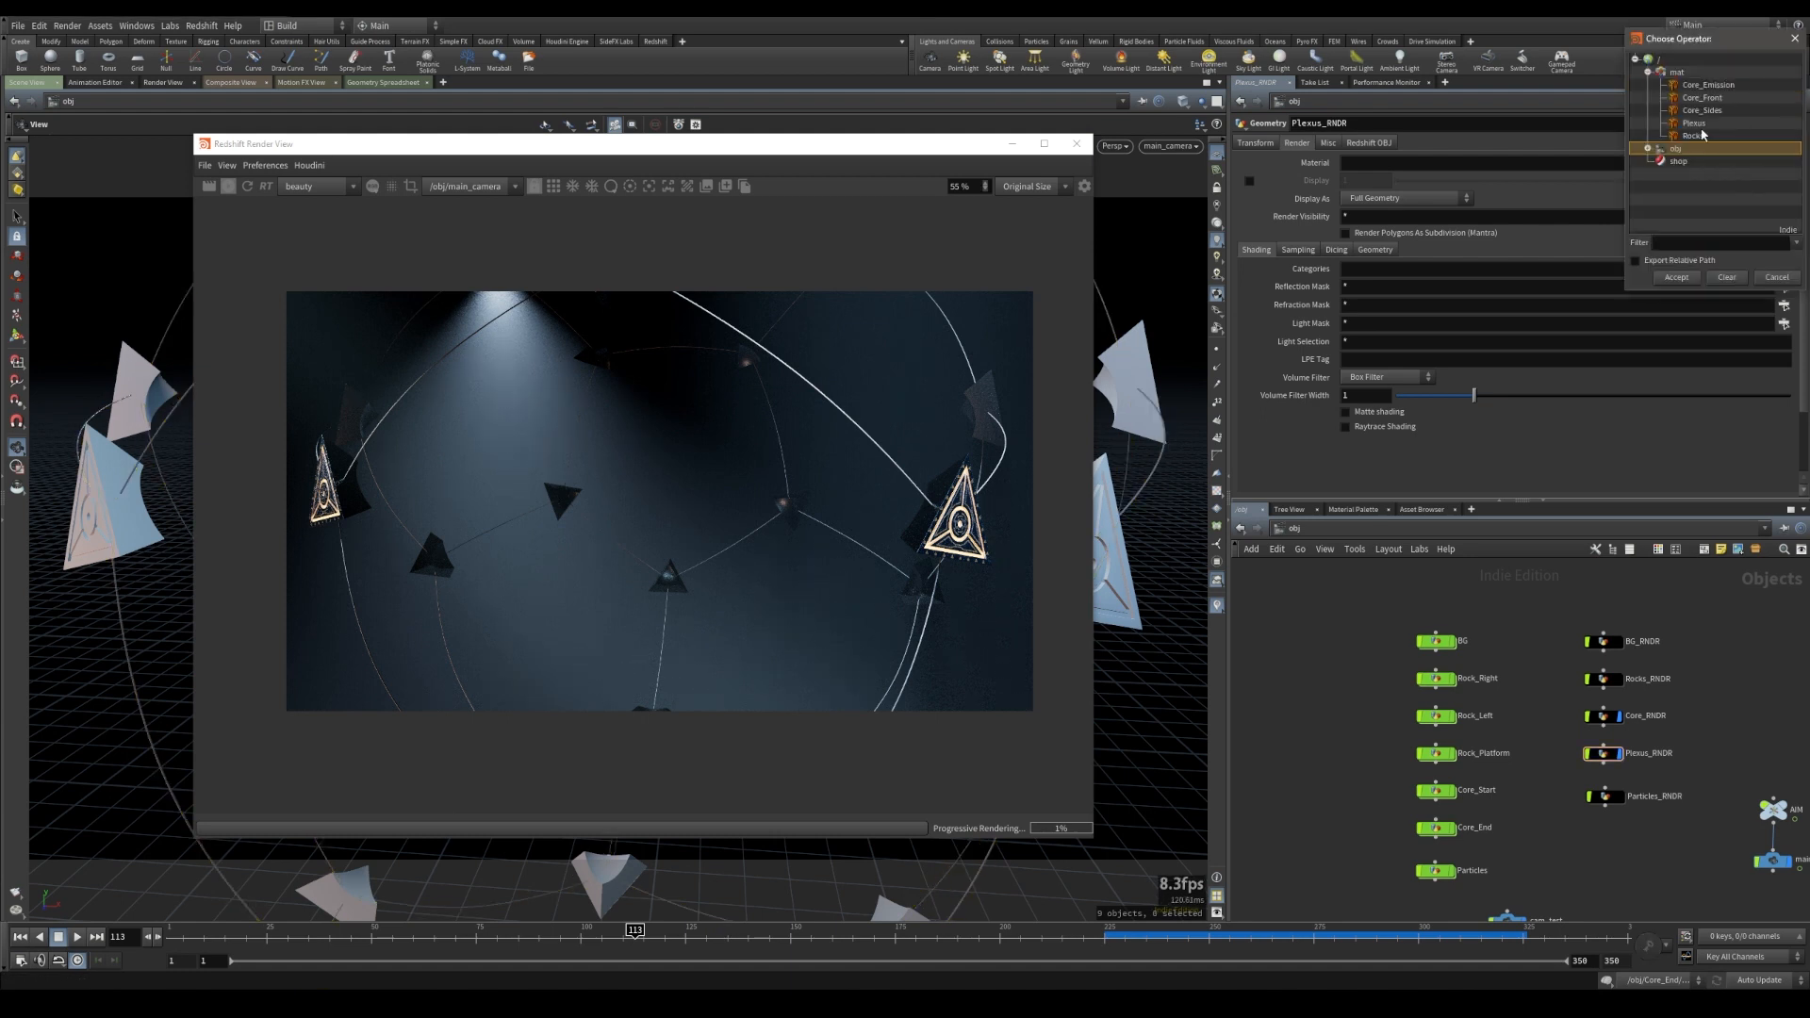
pyautogui.click(1693, 126)
pyautogui.click(1677, 277)
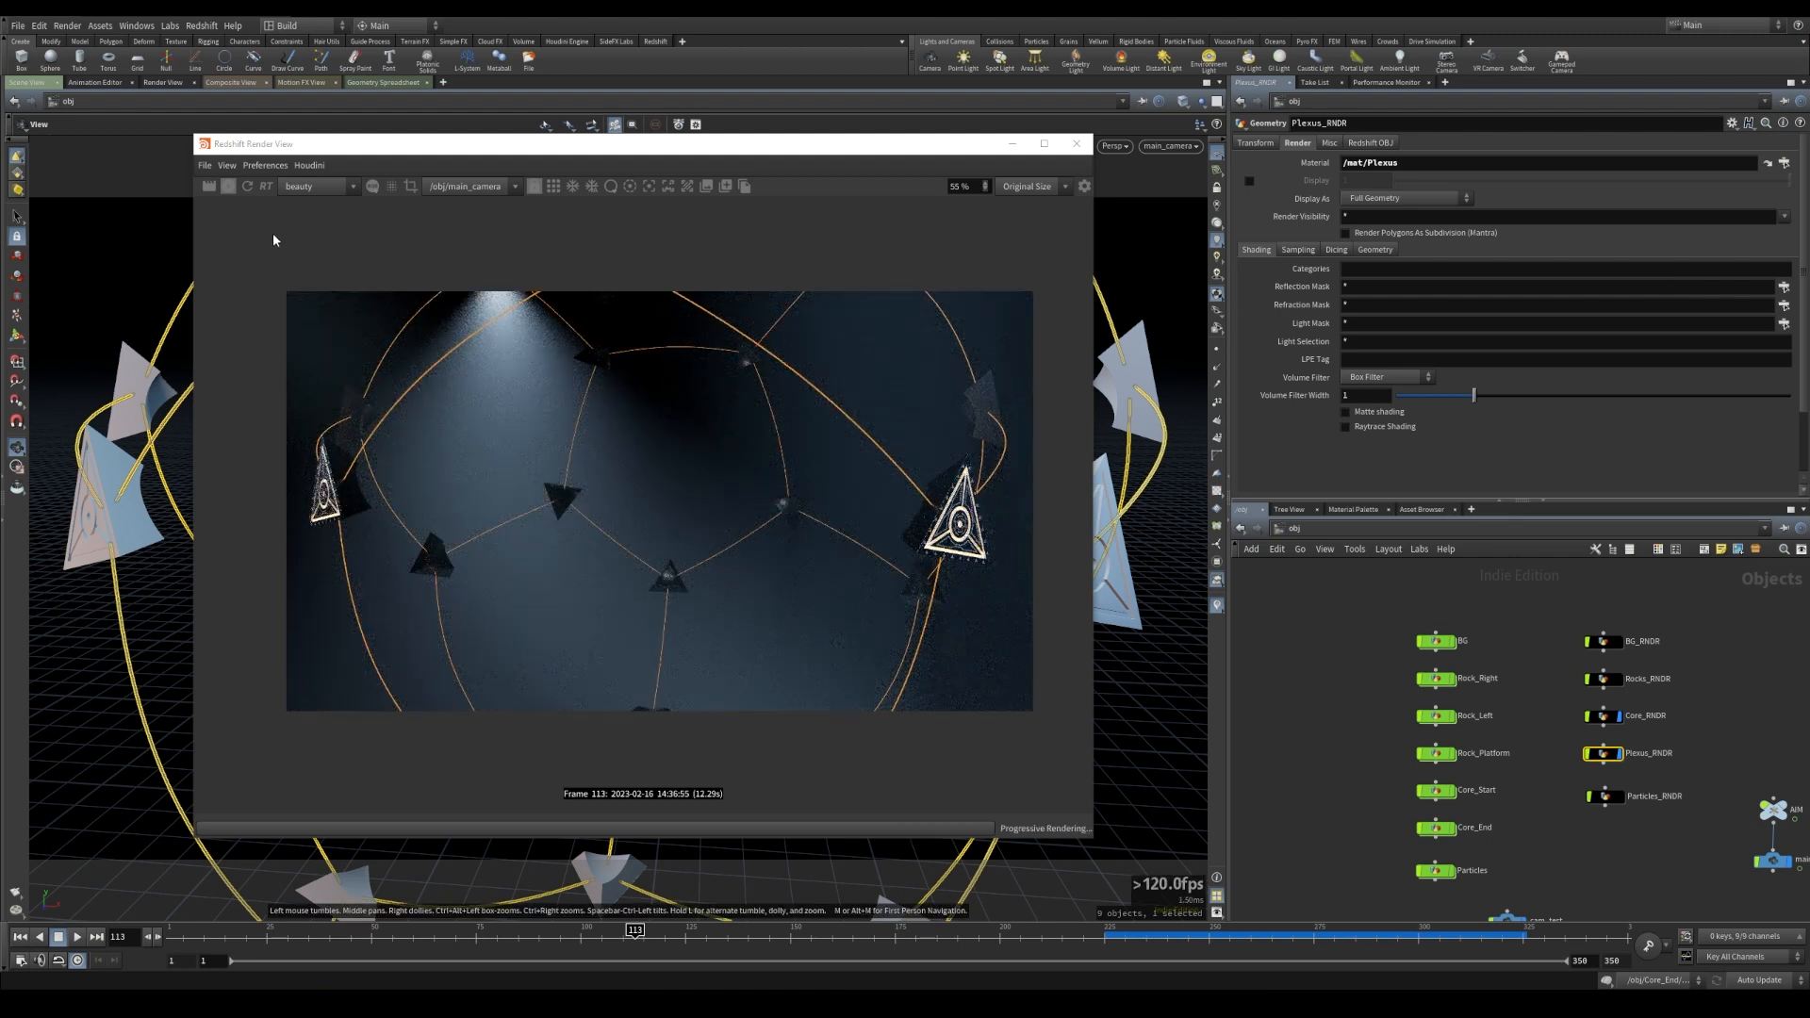
# - Set the Intensity Multiplier of the Incandescent node in the Plexus material to 10
pyautogui.click(1288, 528)
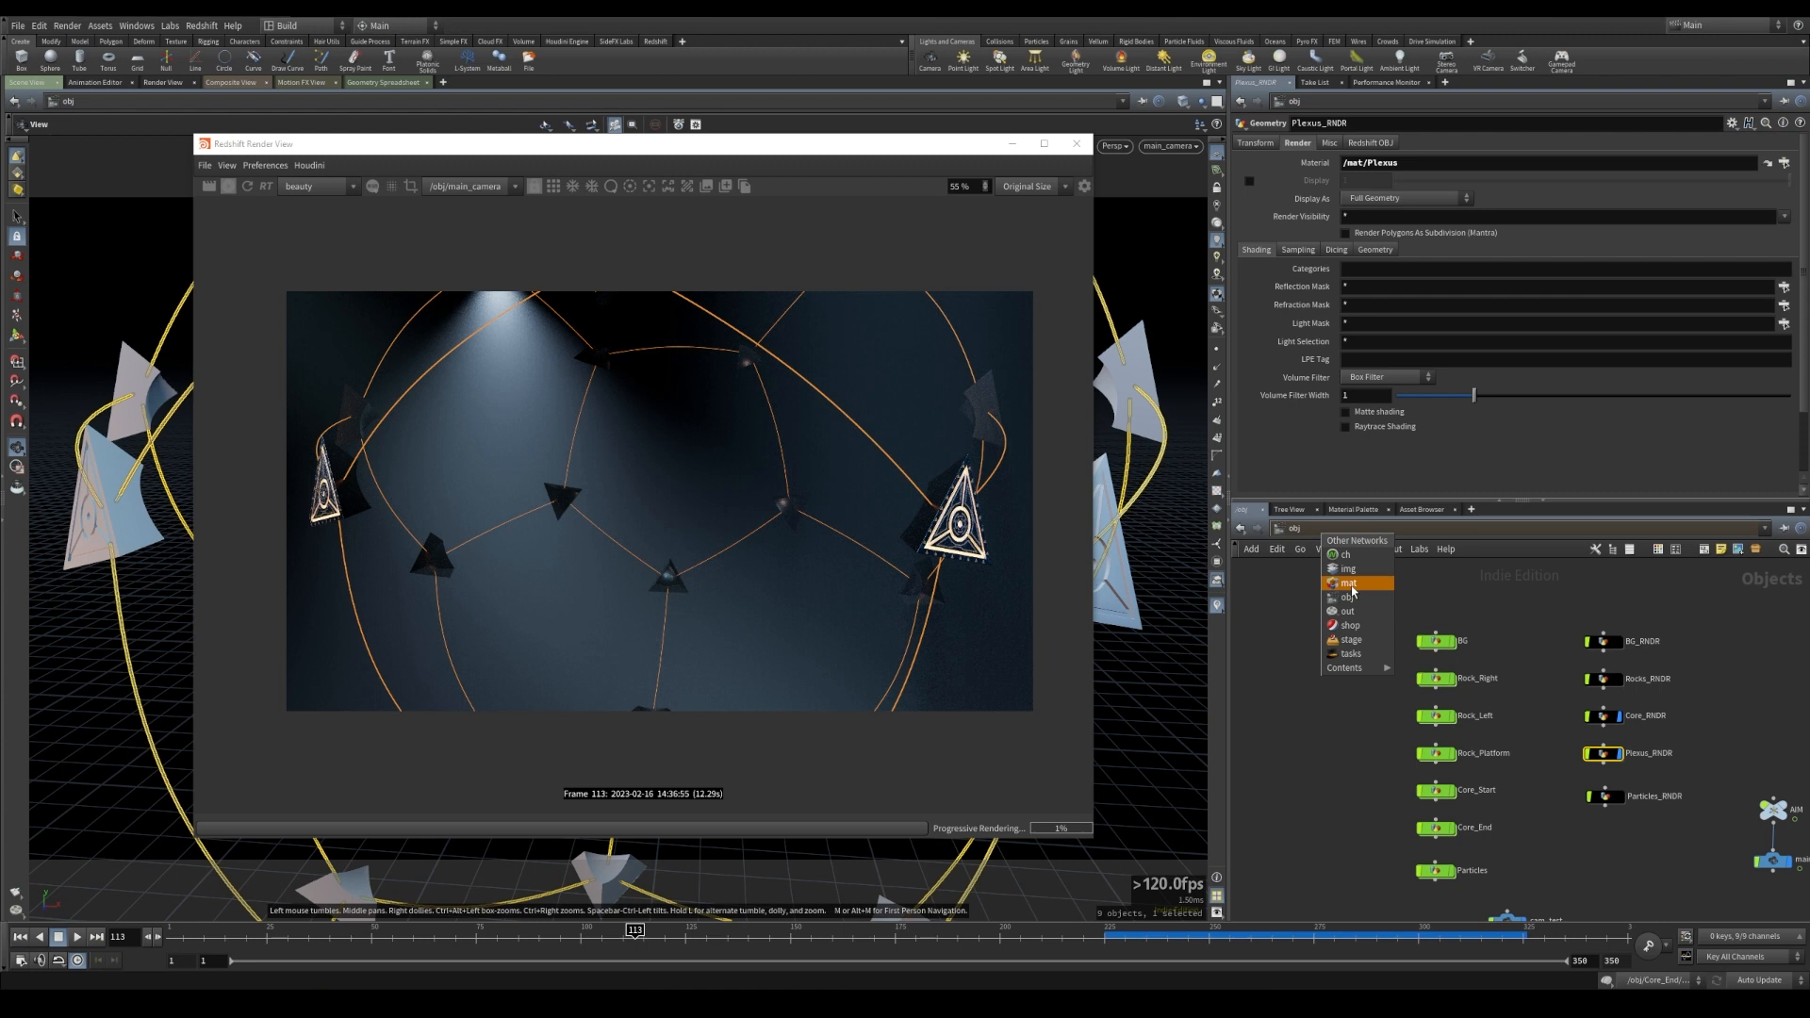
pyautogui.click(1348, 584)
pyautogui.doubleClick(1404, 760)
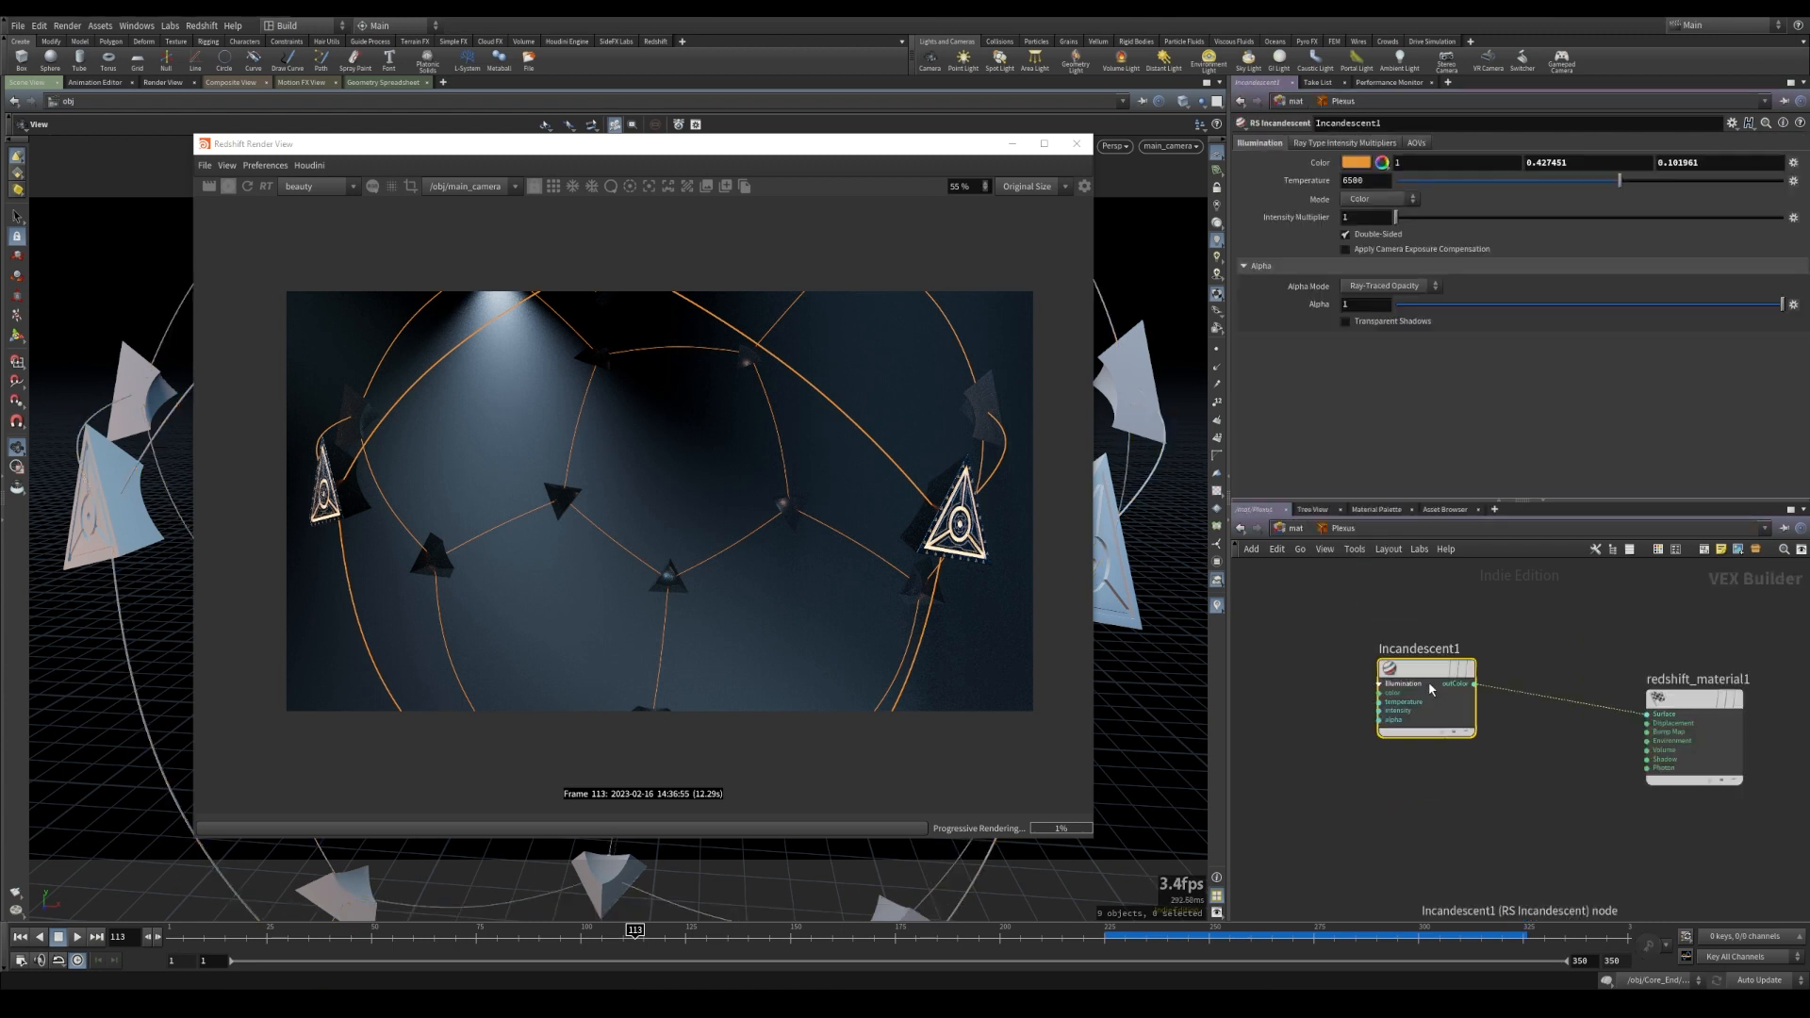
pyautogui.click(1376, 220)
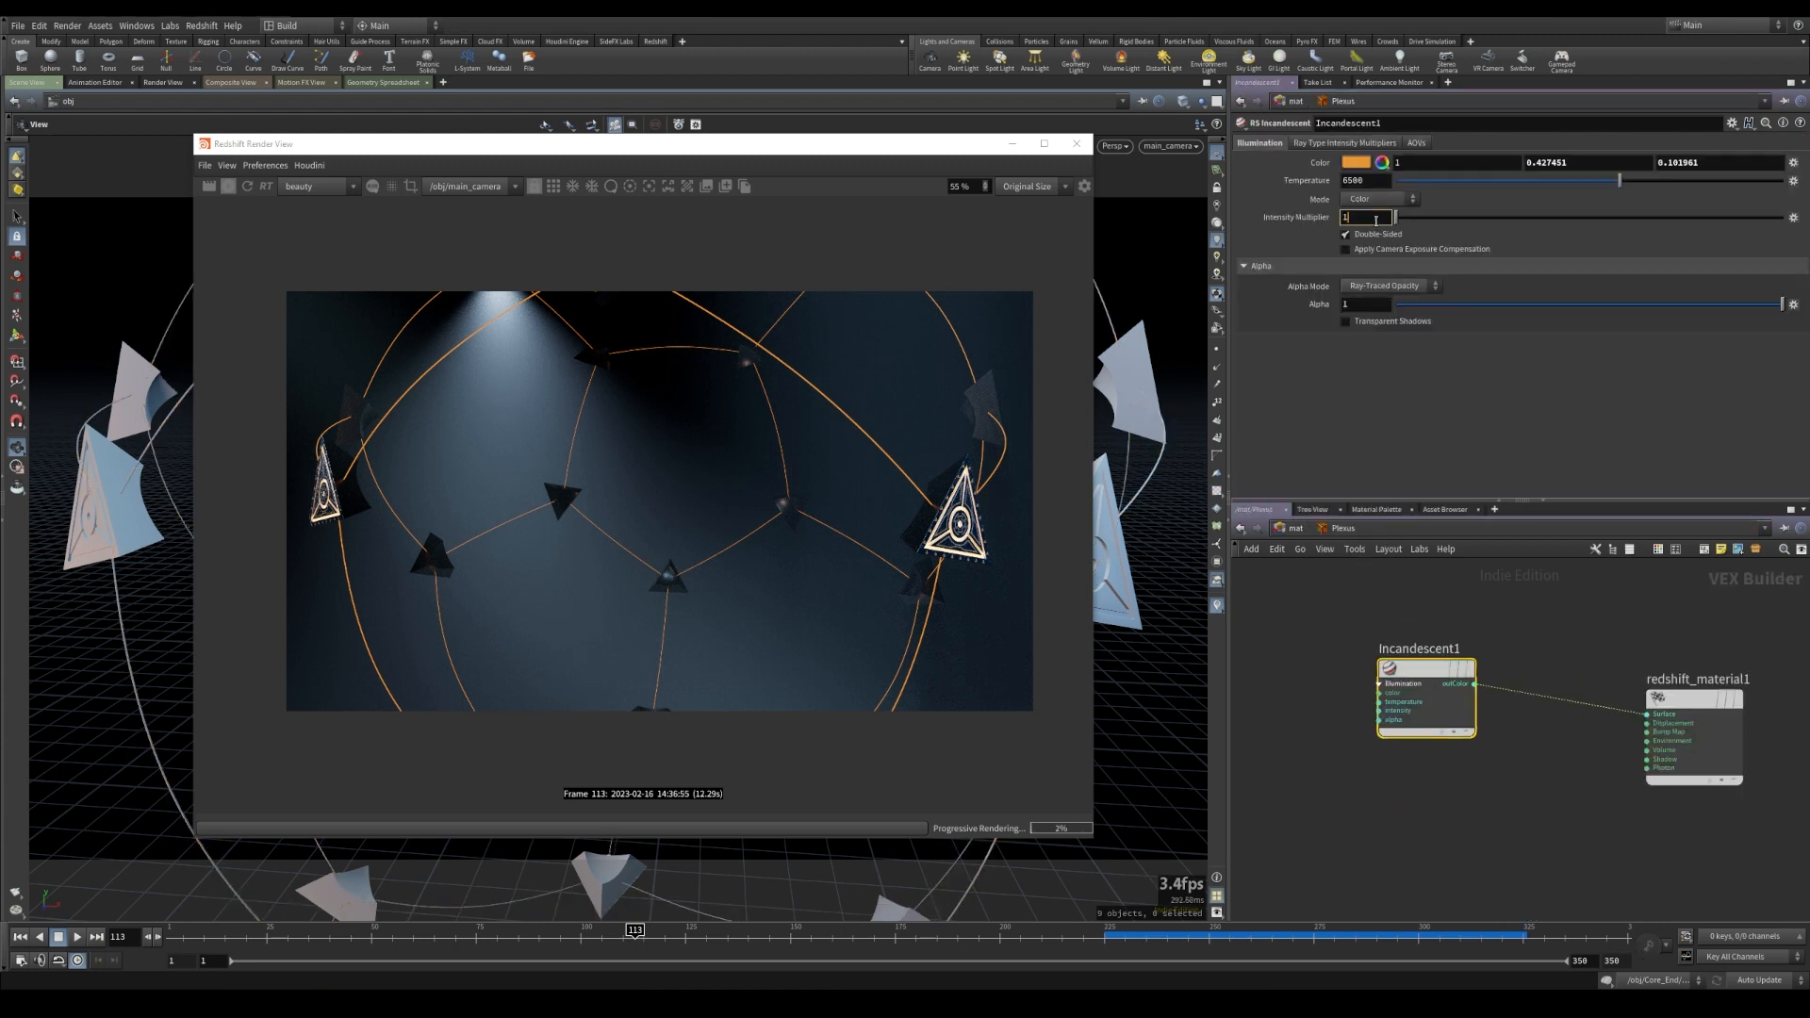
pyautogui.write('0')
pyautogui.press('Return')
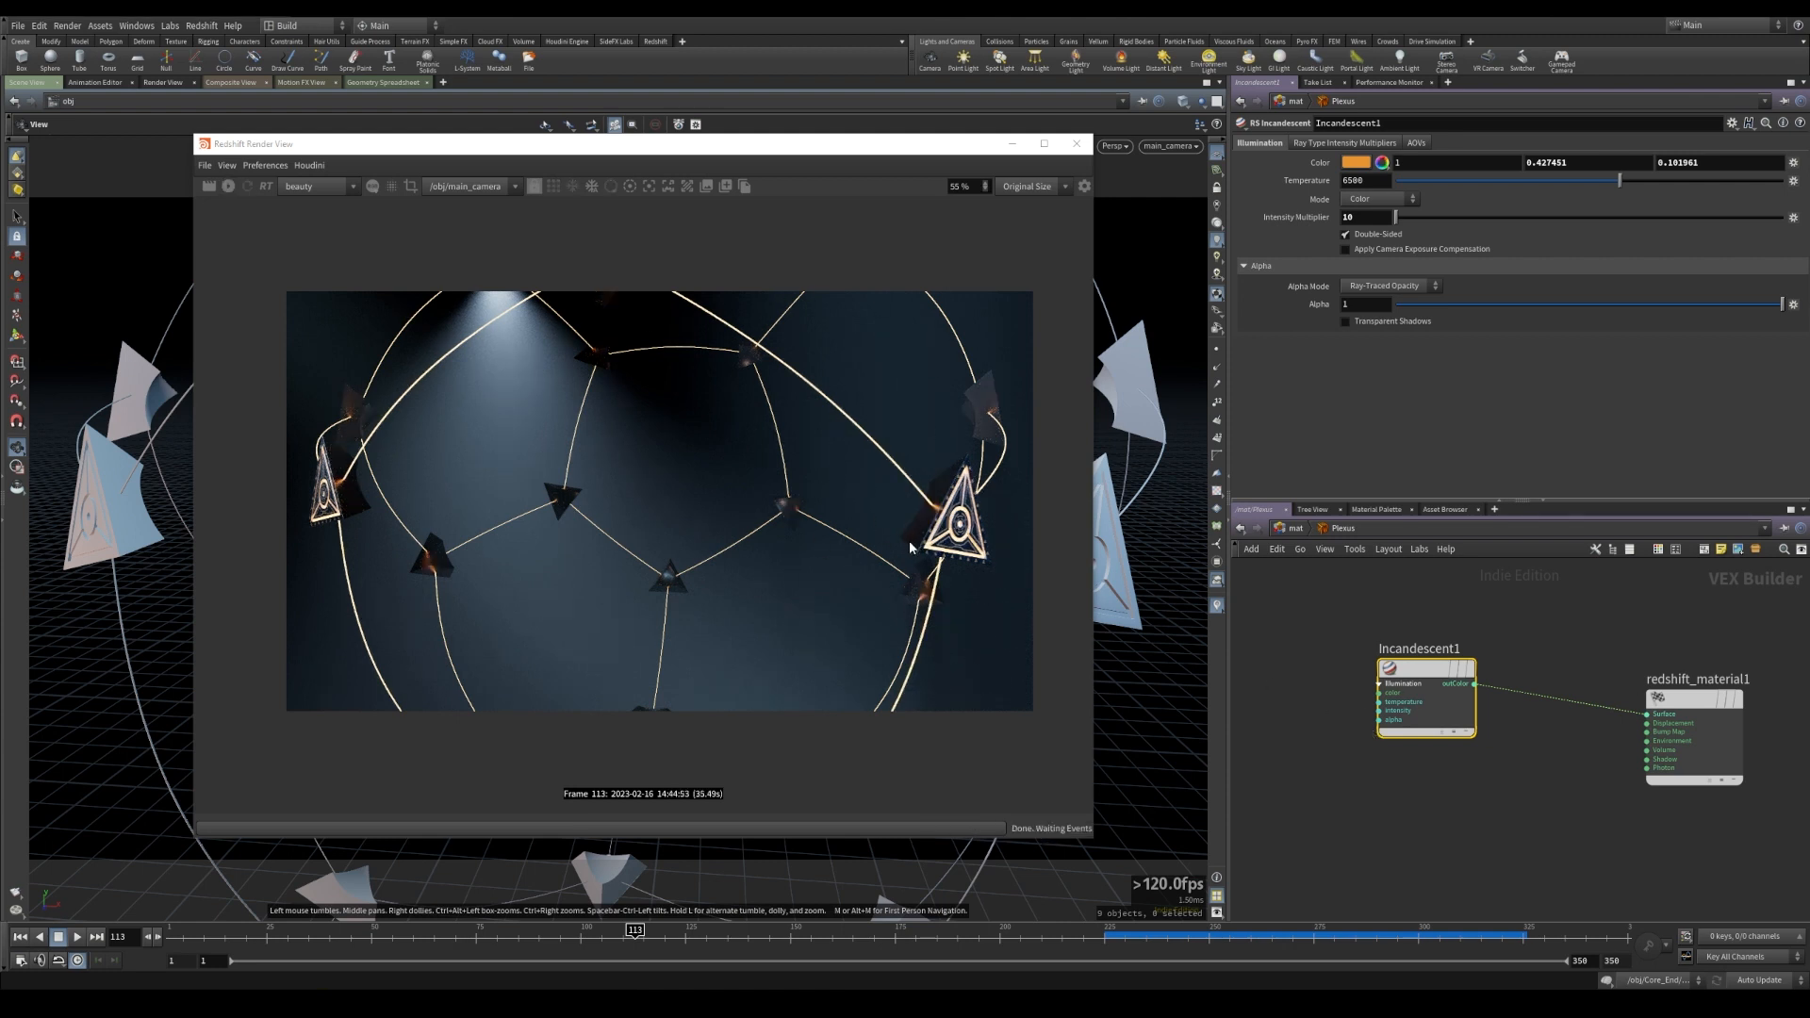
# - Open the output network, move the timeline to frame 53 and start the live render for that frame
pyautogui.click(1287, 528)
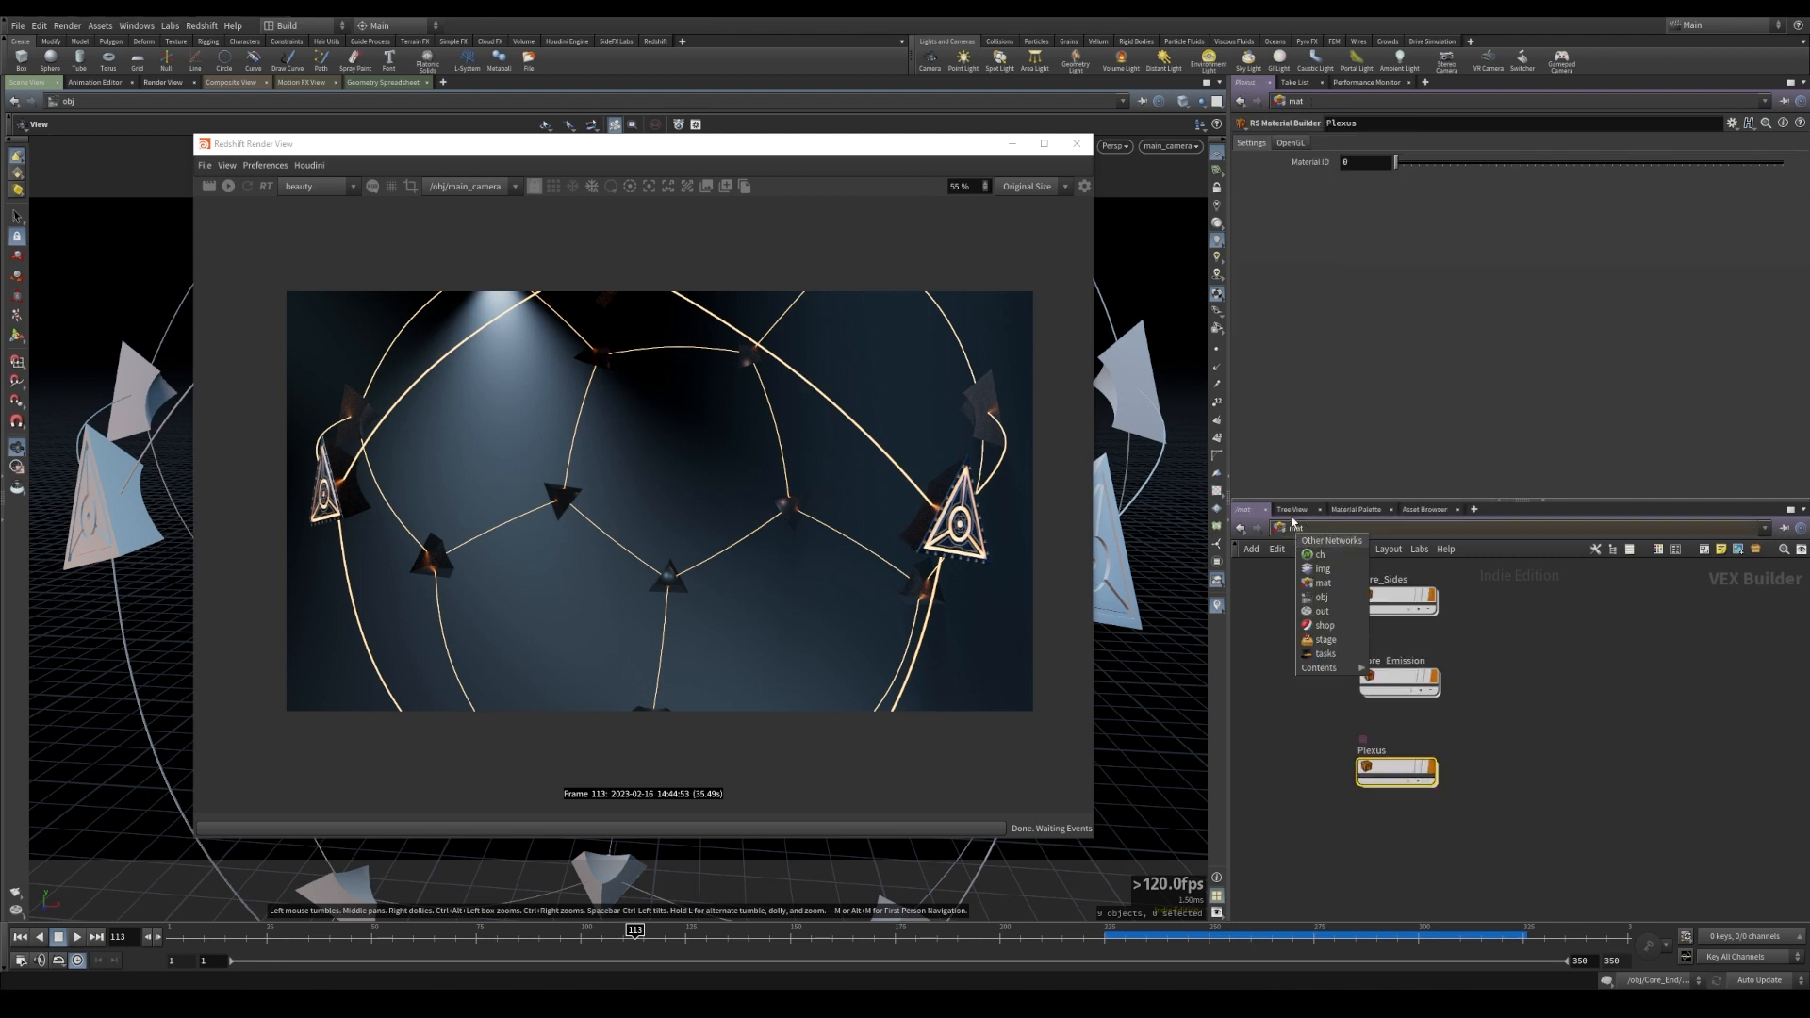
pyautogui.click(1324, 611)
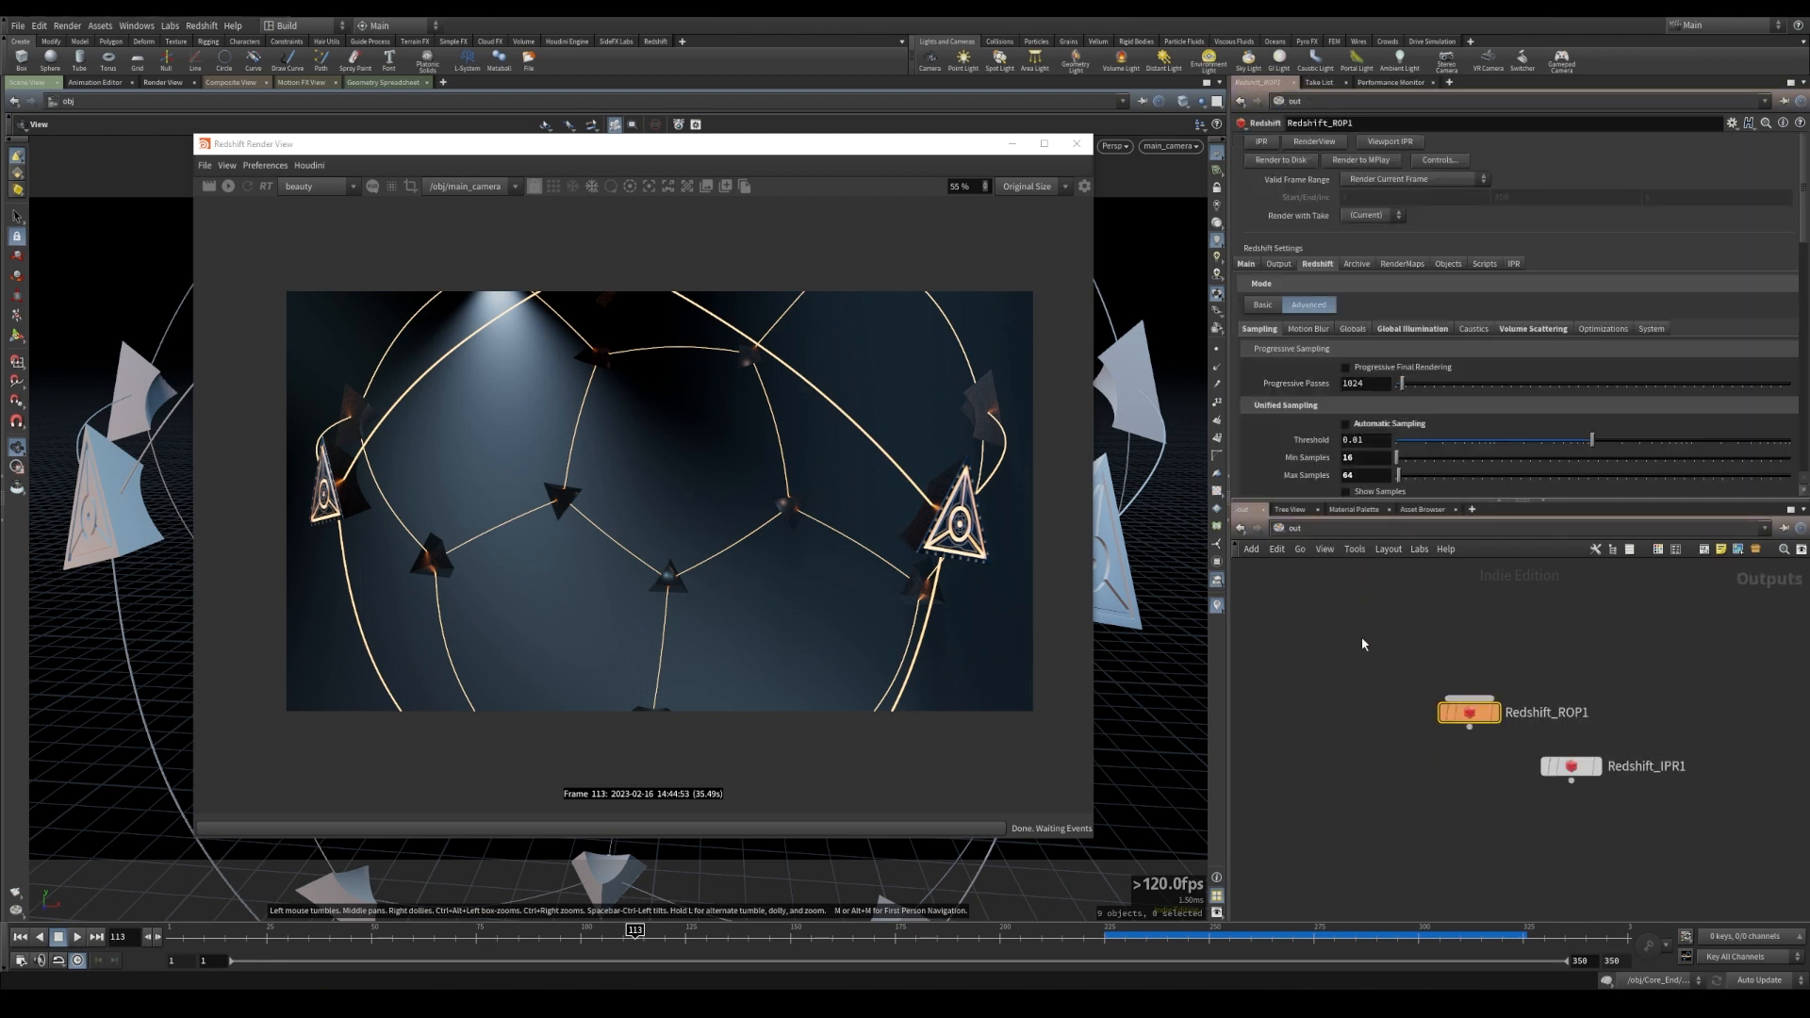
pyautogui.moveTo(768, 150); pyautogui.dragTo(1396, 140)
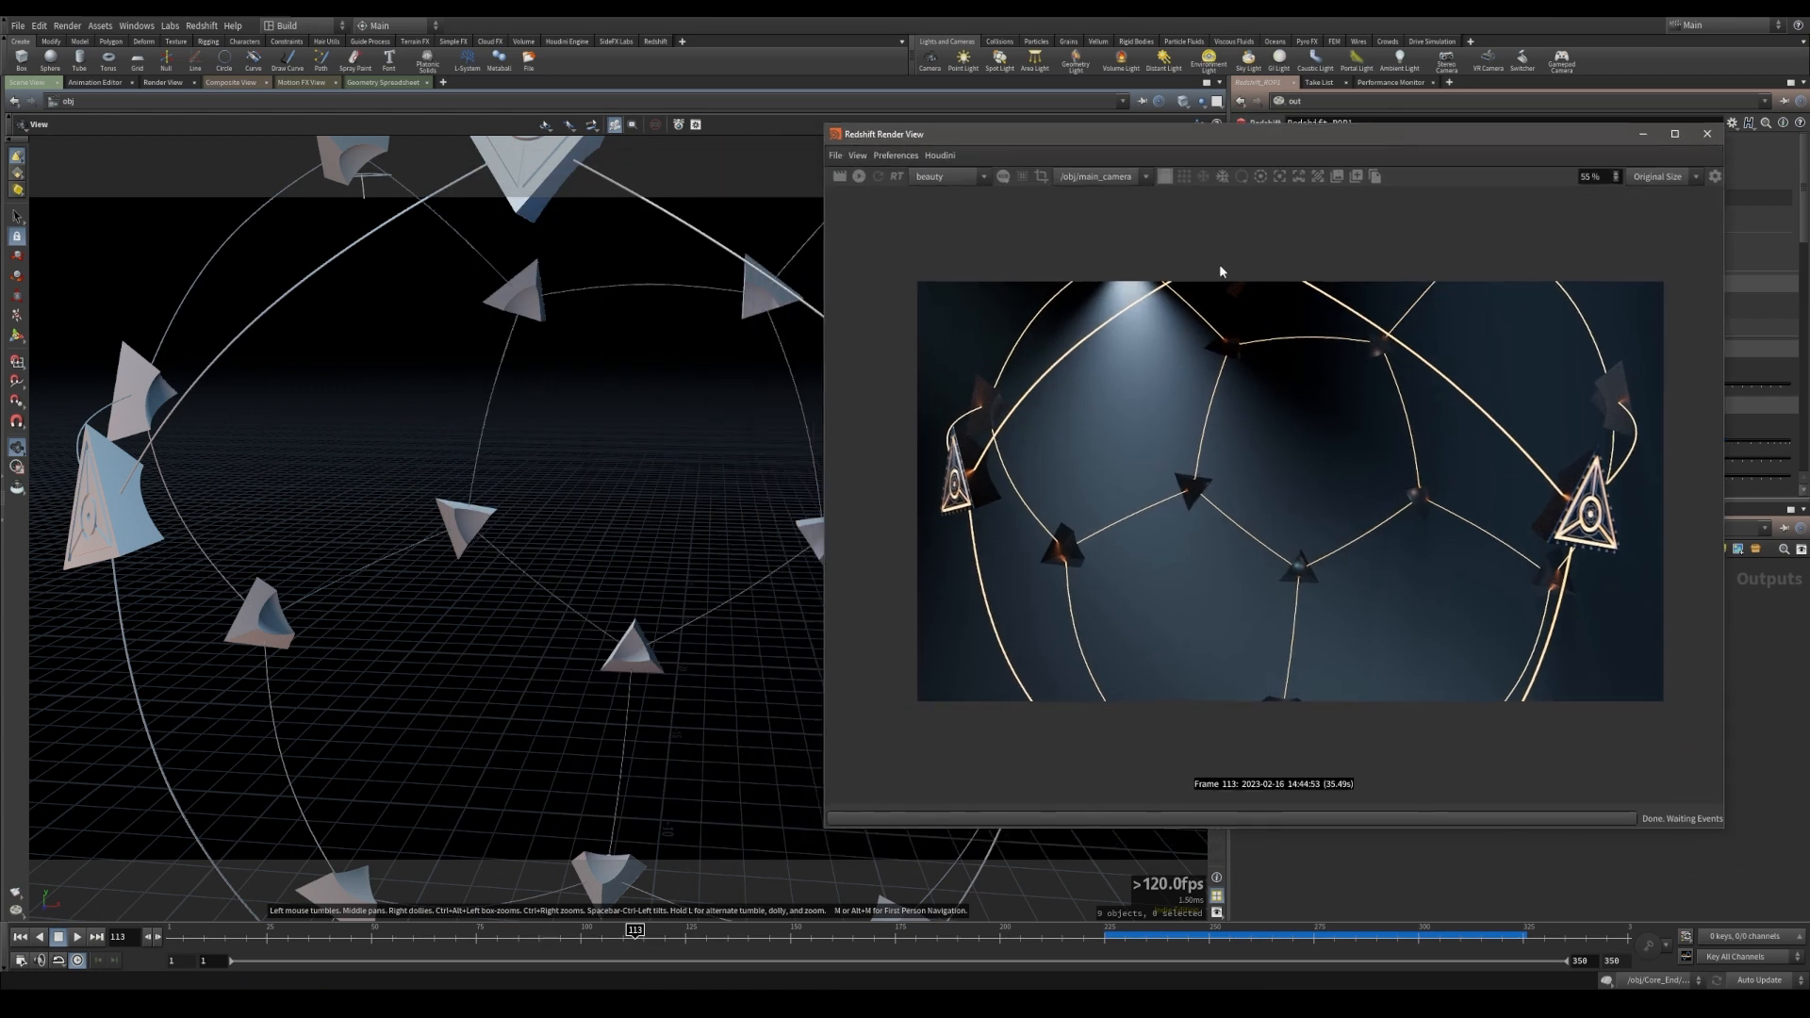
pyautogui.moveTo(657, 933); pyautogui.dragTo(387, 917)
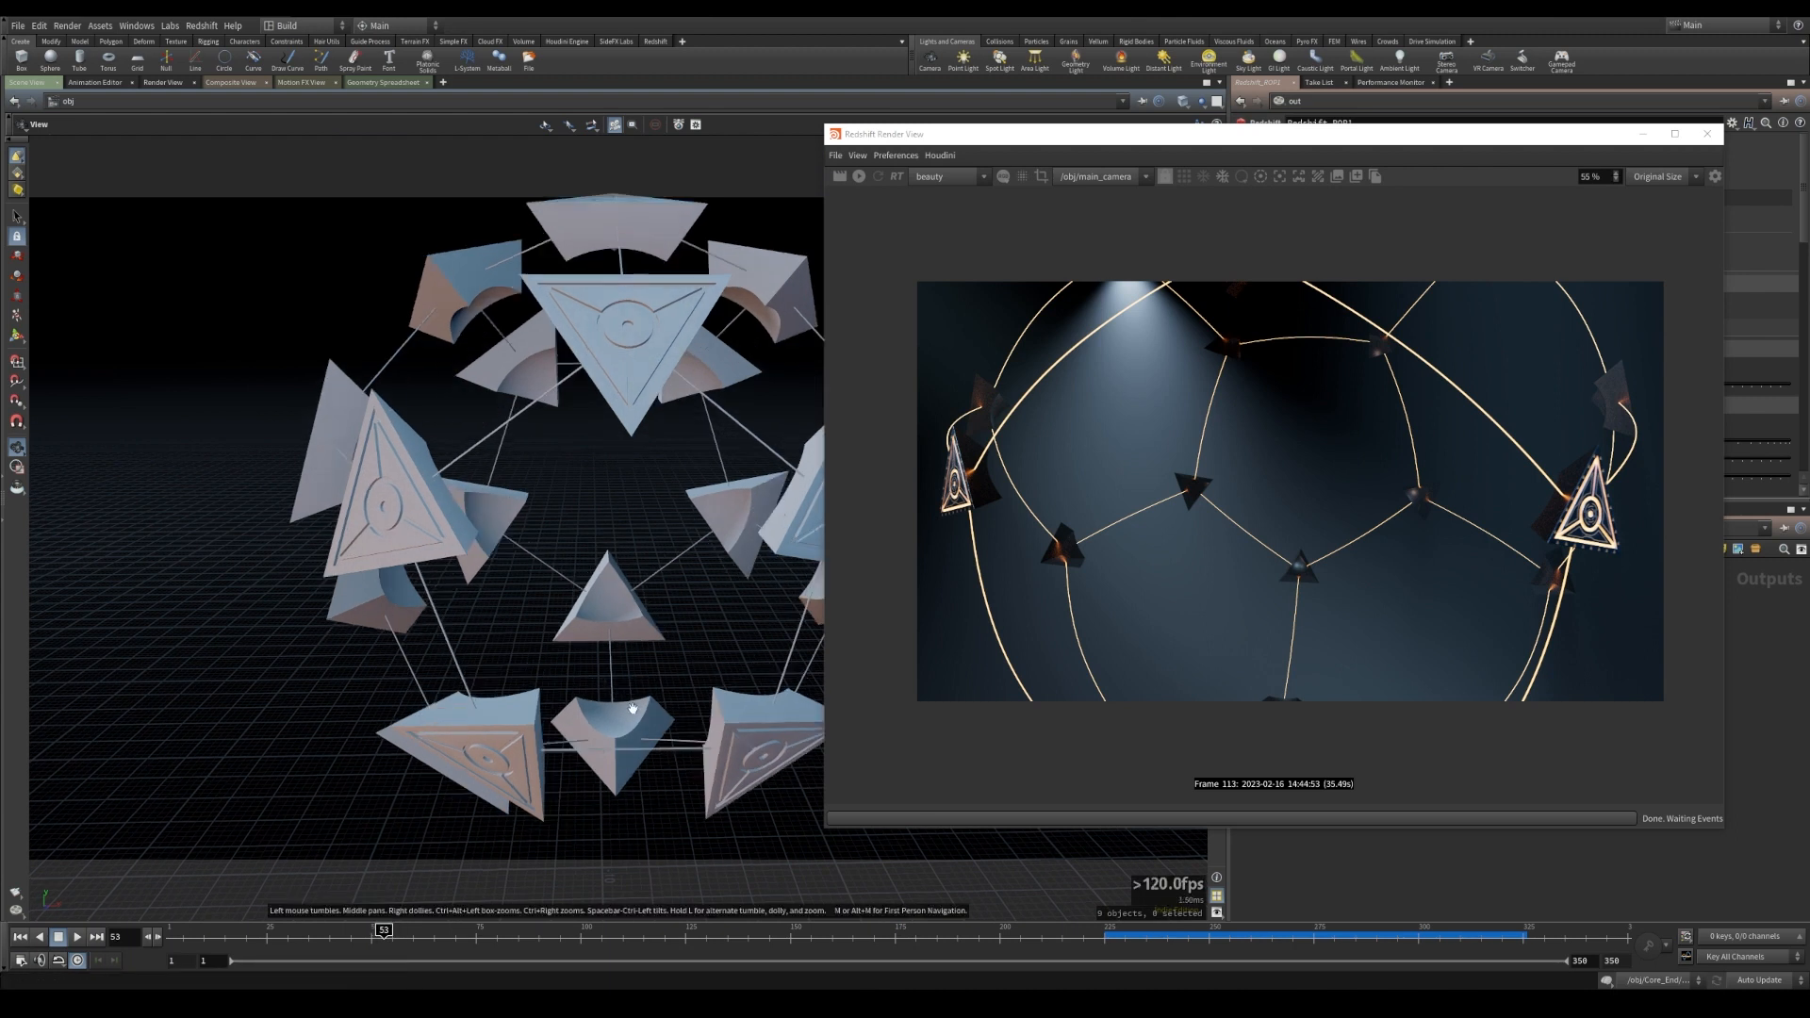
pyautogui.moveTo(1002, 145); pyautogui.dragTo(400, 133)
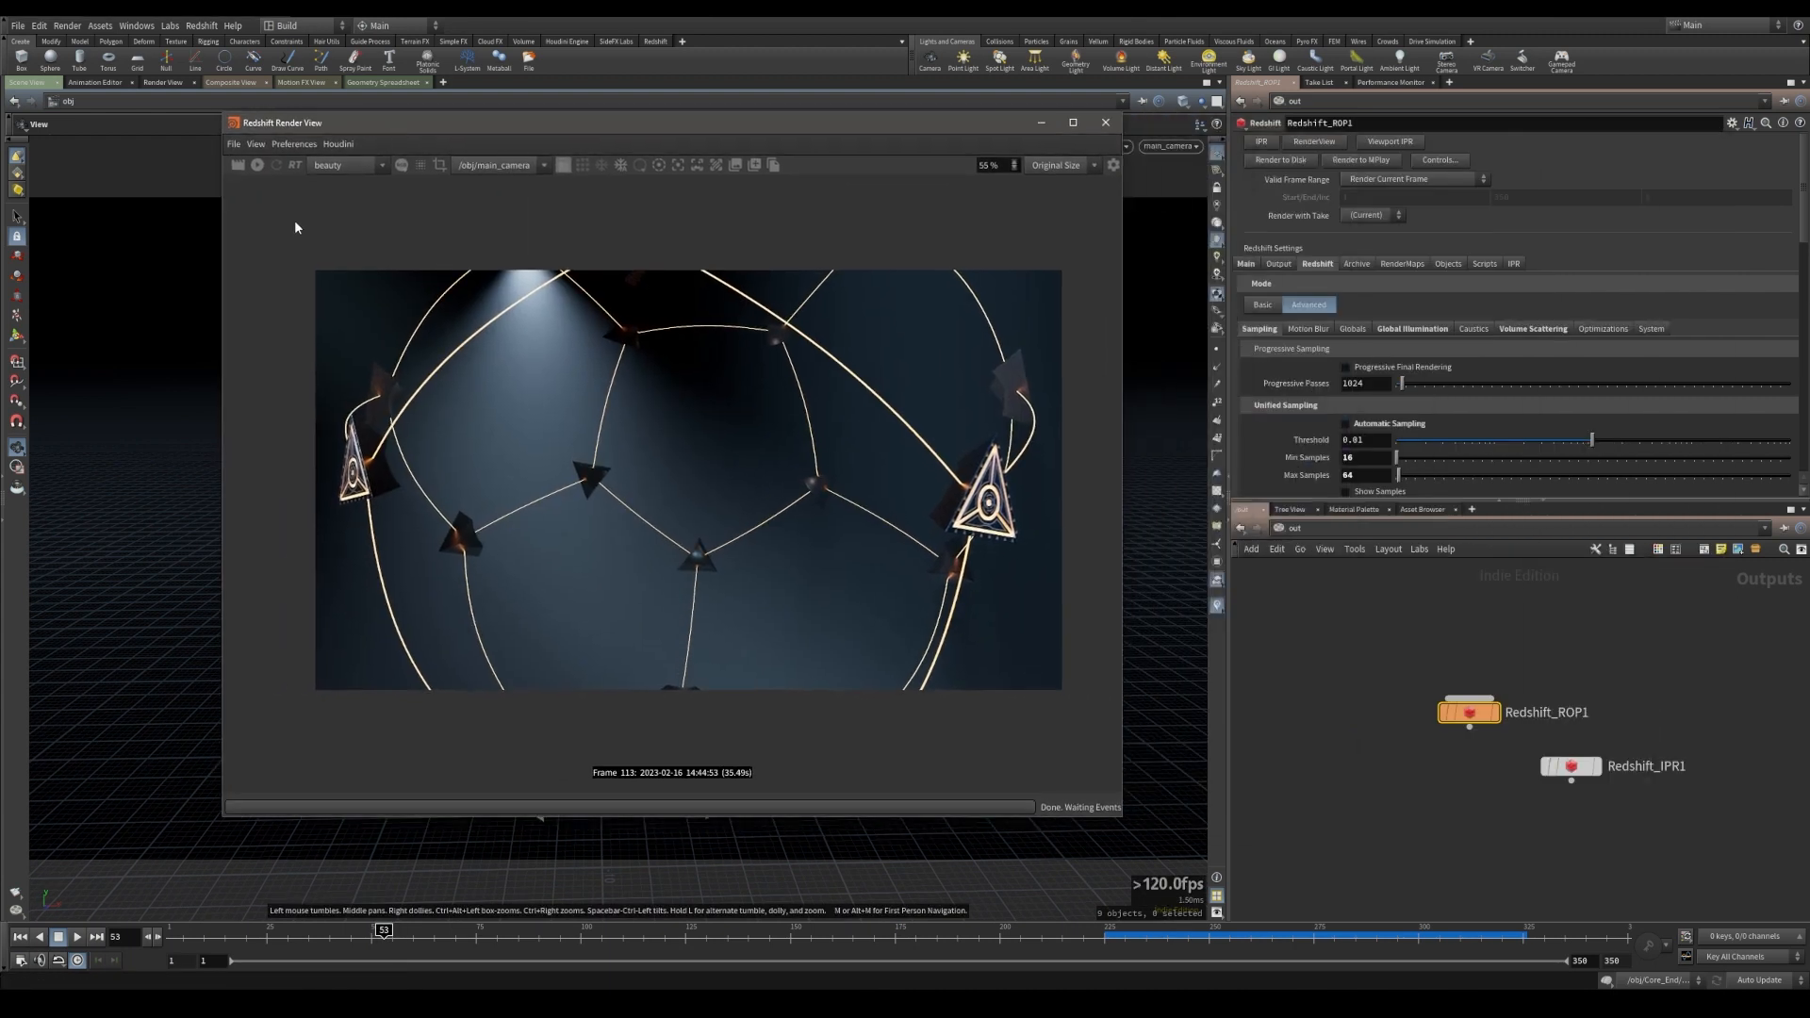
pyautogui.click(252, 165)
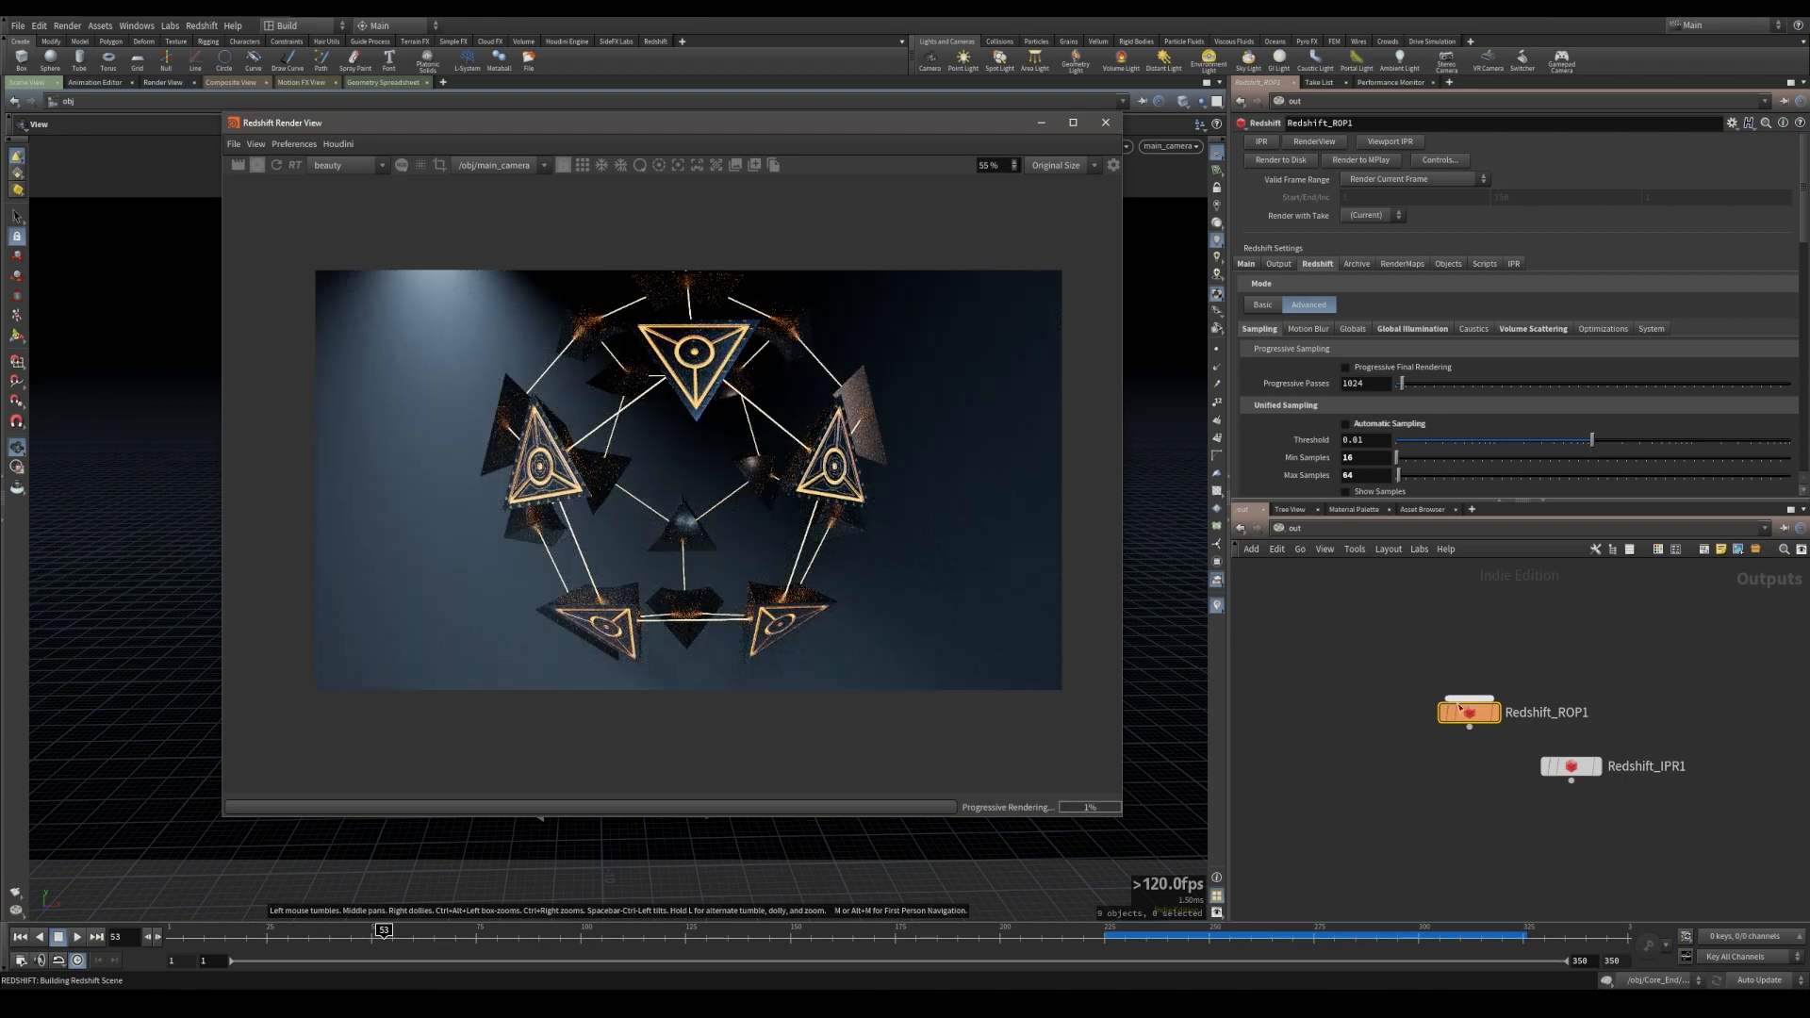
# - Enable Motion Blur and Deformation Blur on Redshift_ROP1, restarting the live render to check the effect
pyautogui.click(1310, 329)
pyautogui.scroll(-1, 1329, 336)
pyautogui.click(1345, 331)
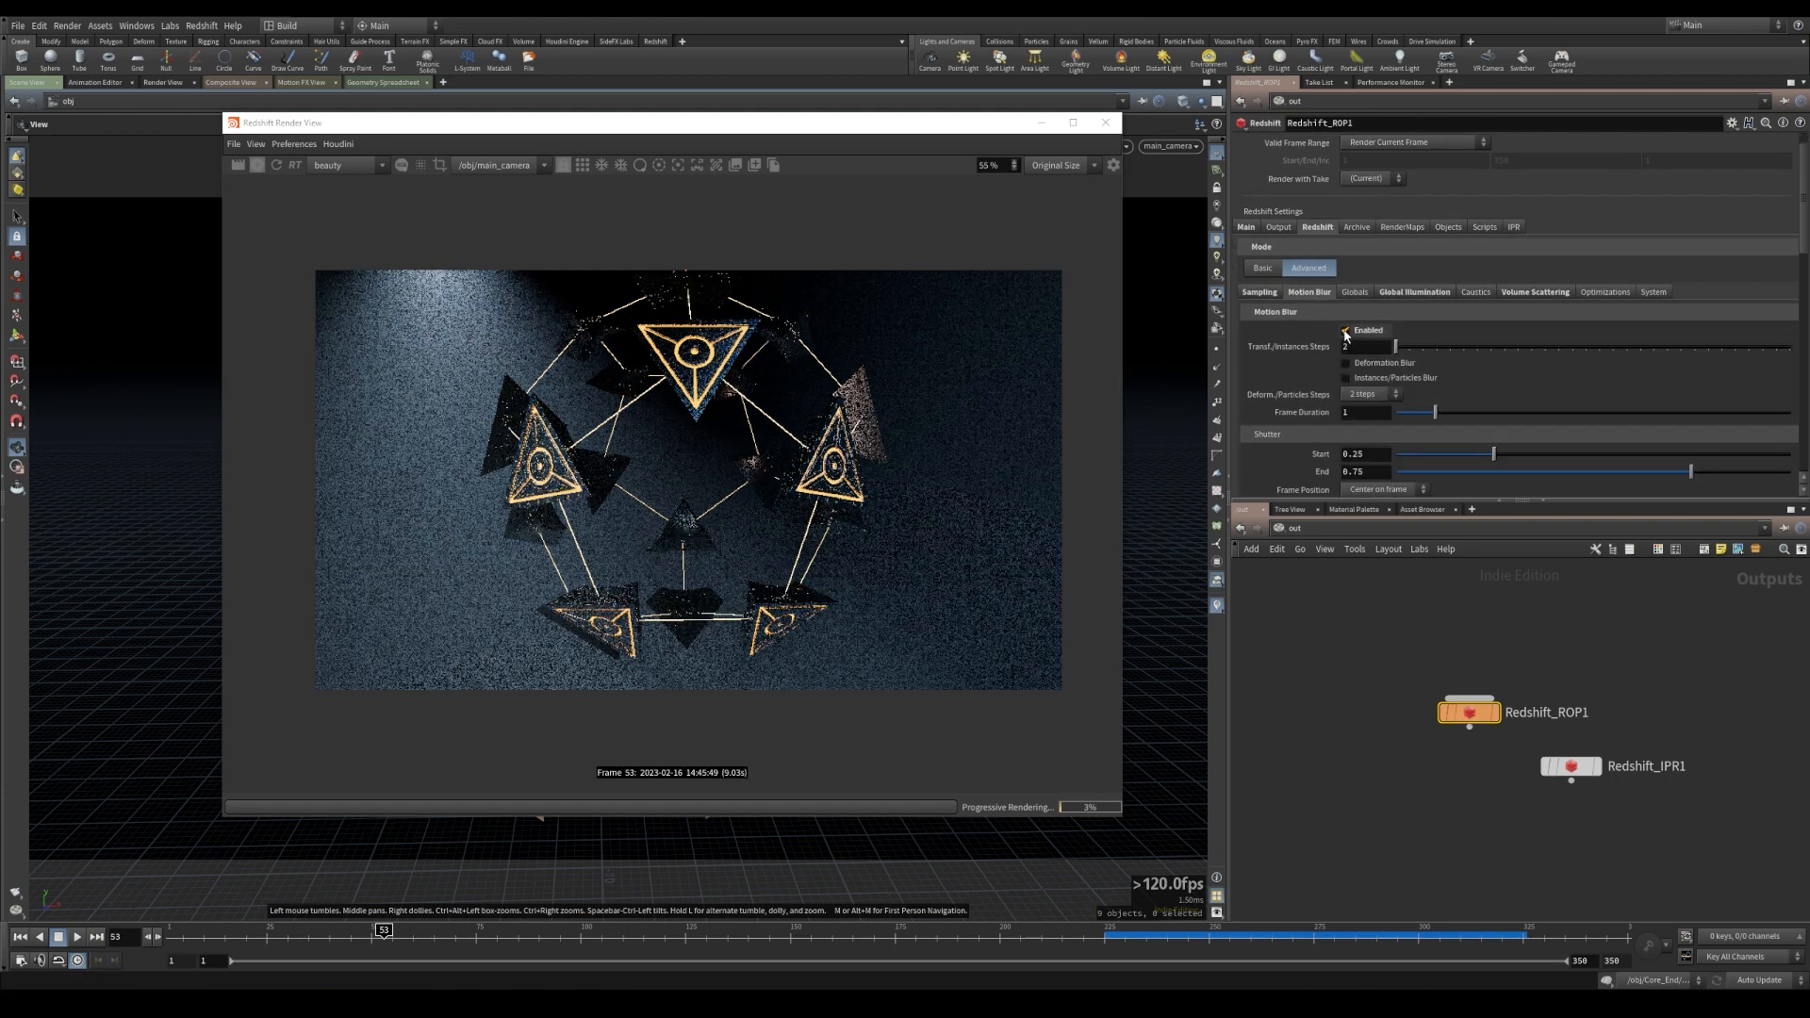
pyautogui.click(258, 165)
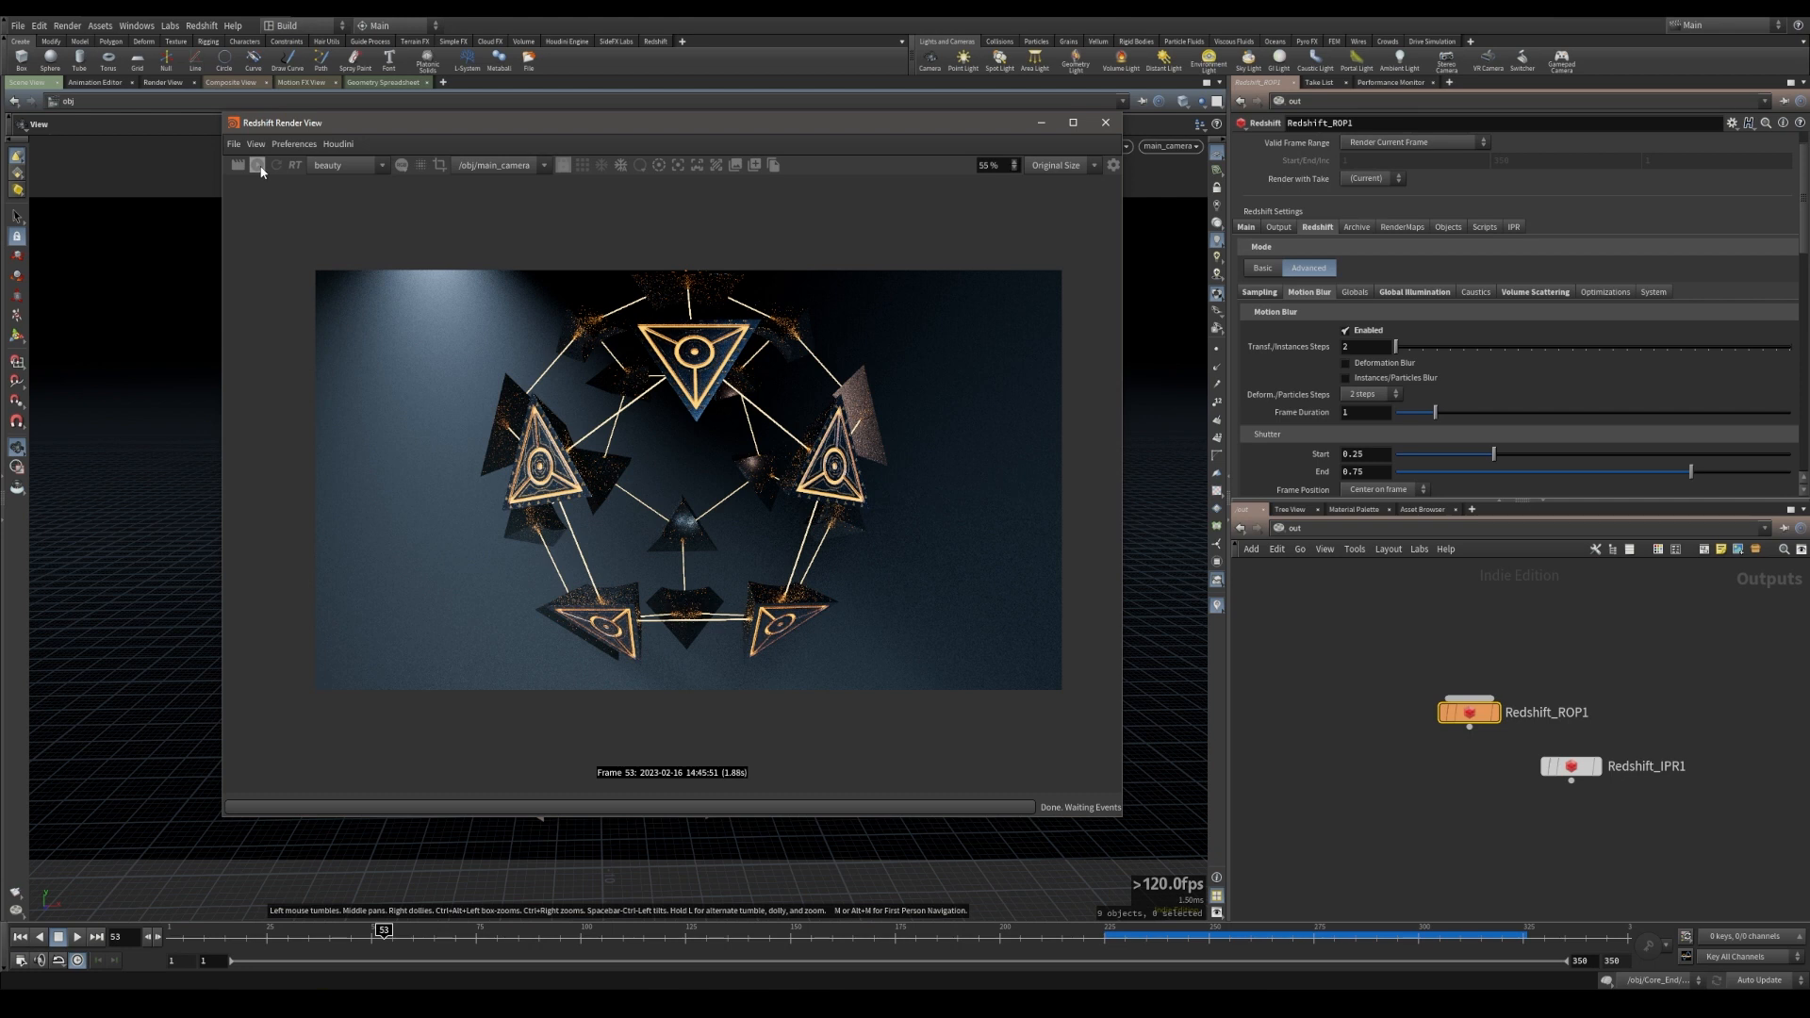
pyautogui.click(257, 166)
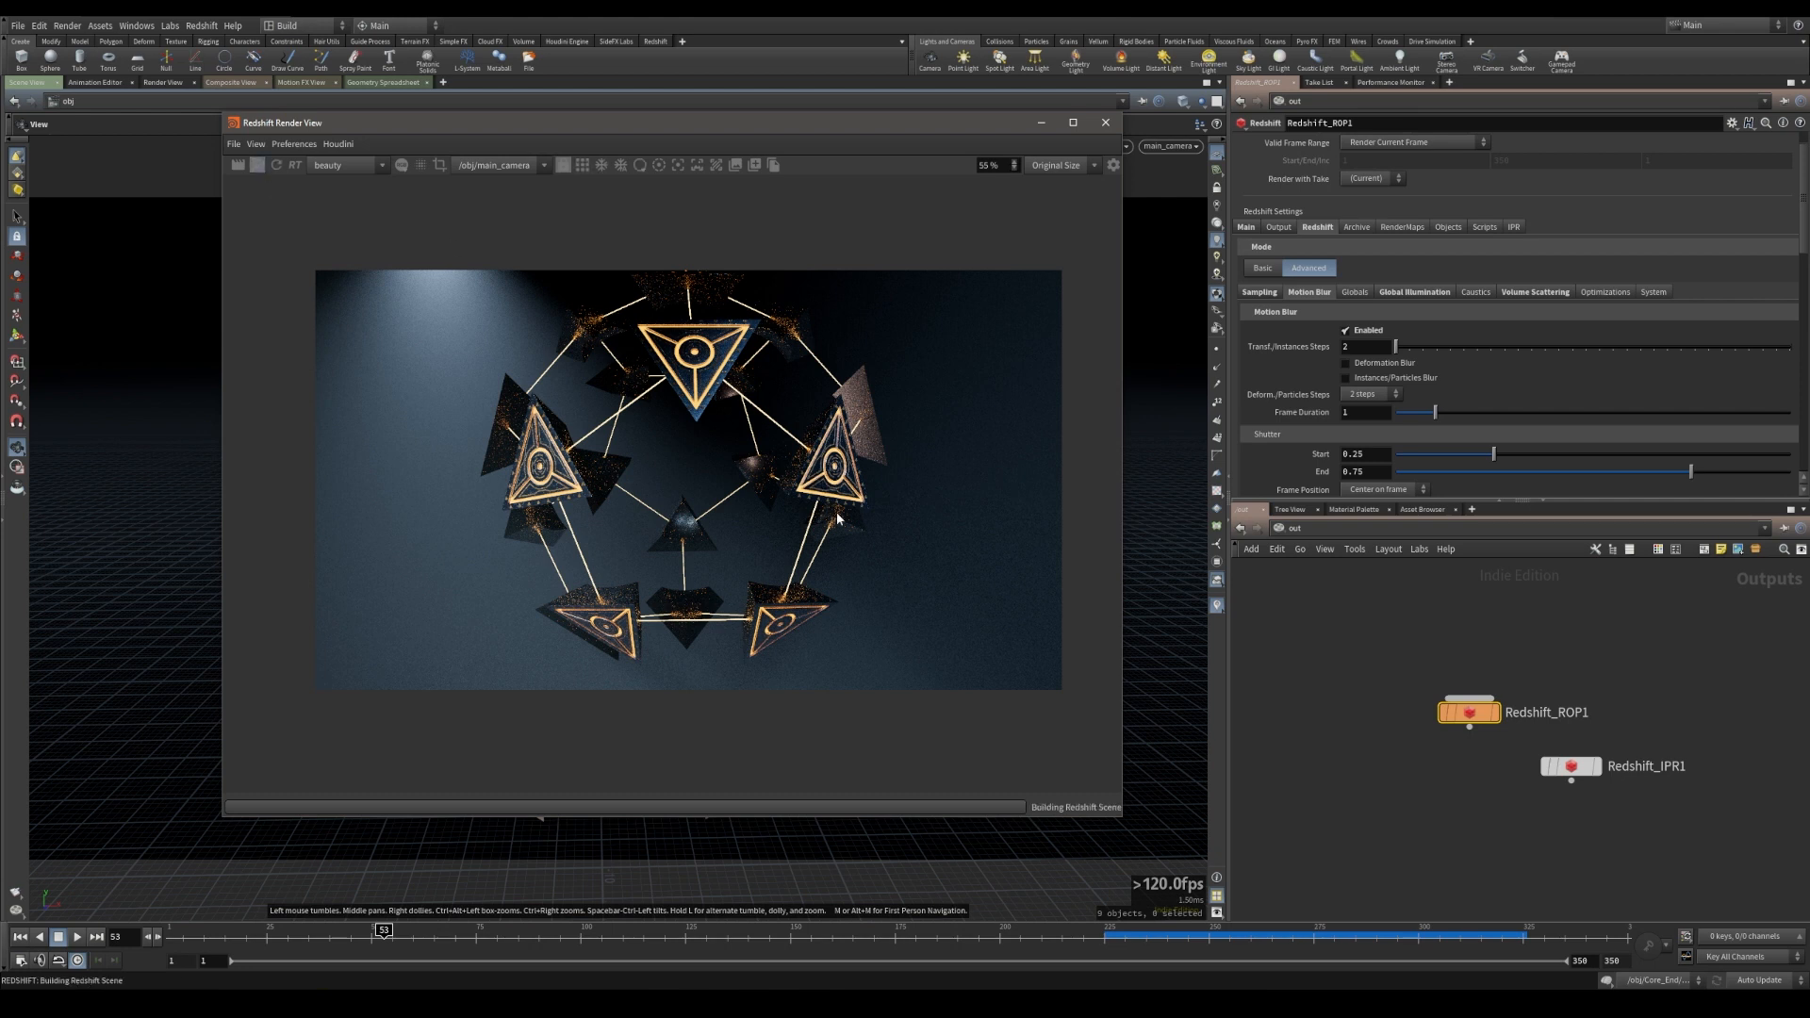
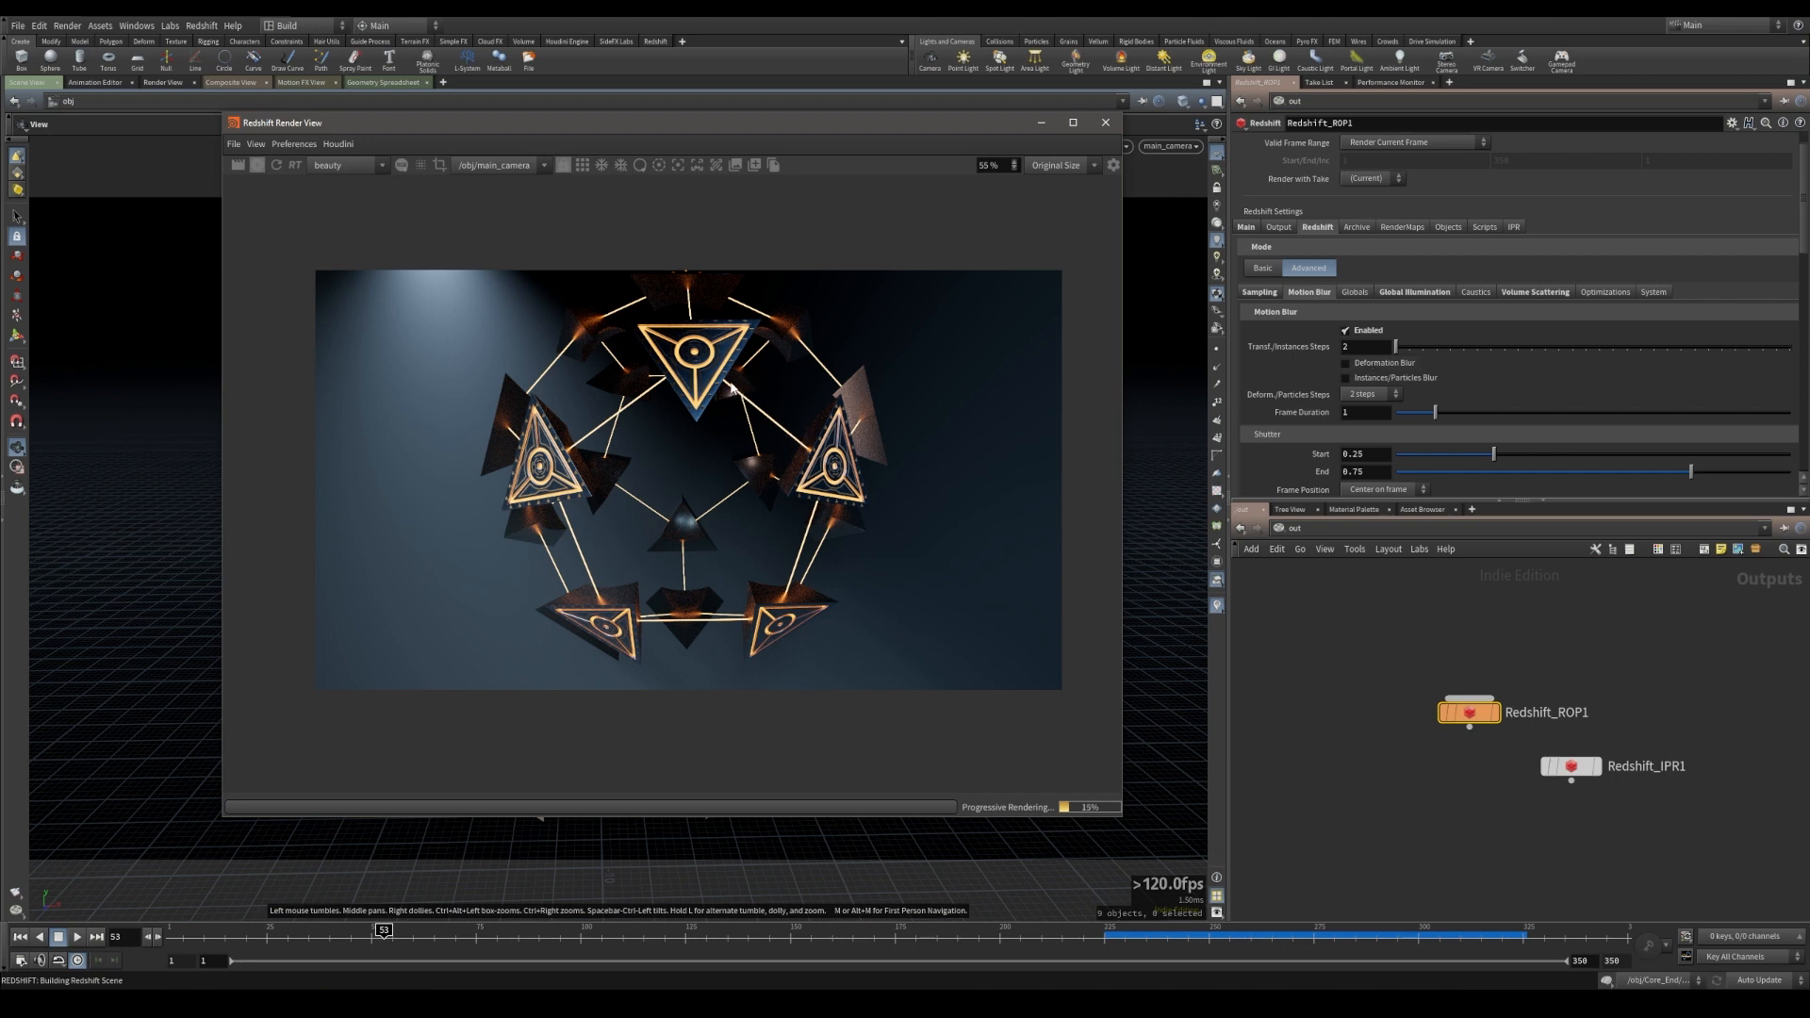
pyautogui.click(1346, 364)
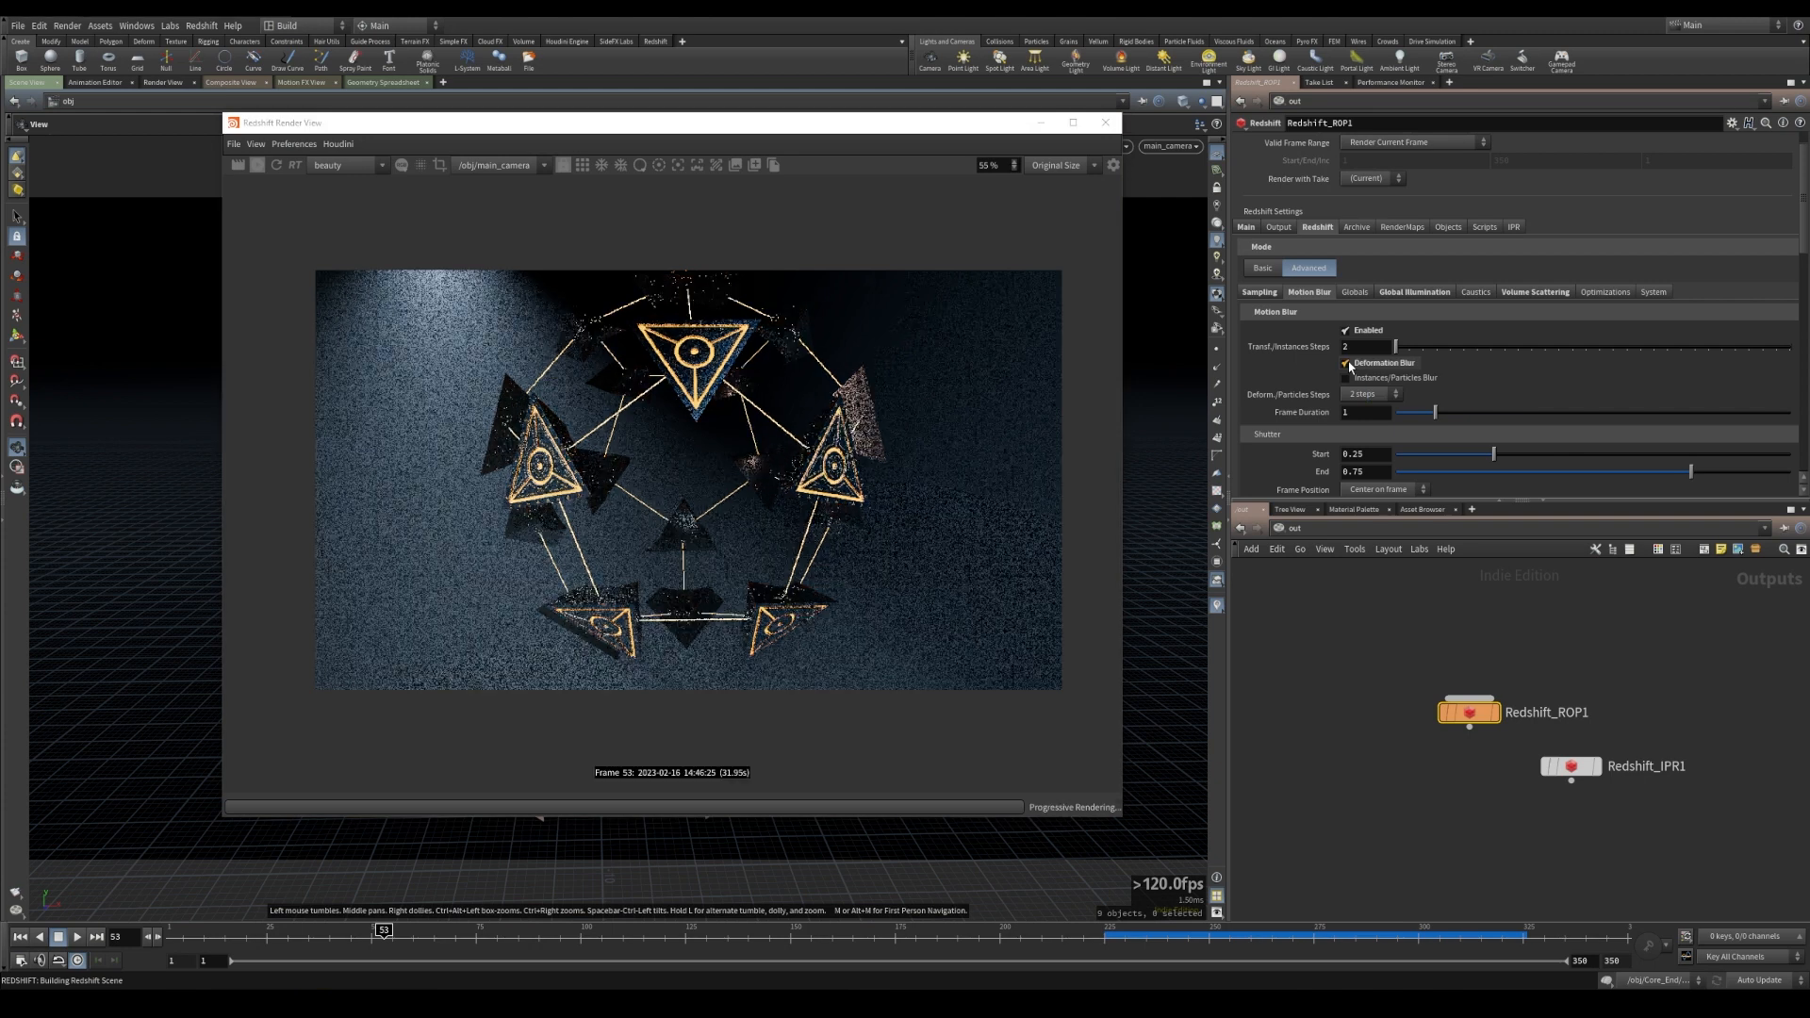
pyautogui.click(257, 166)
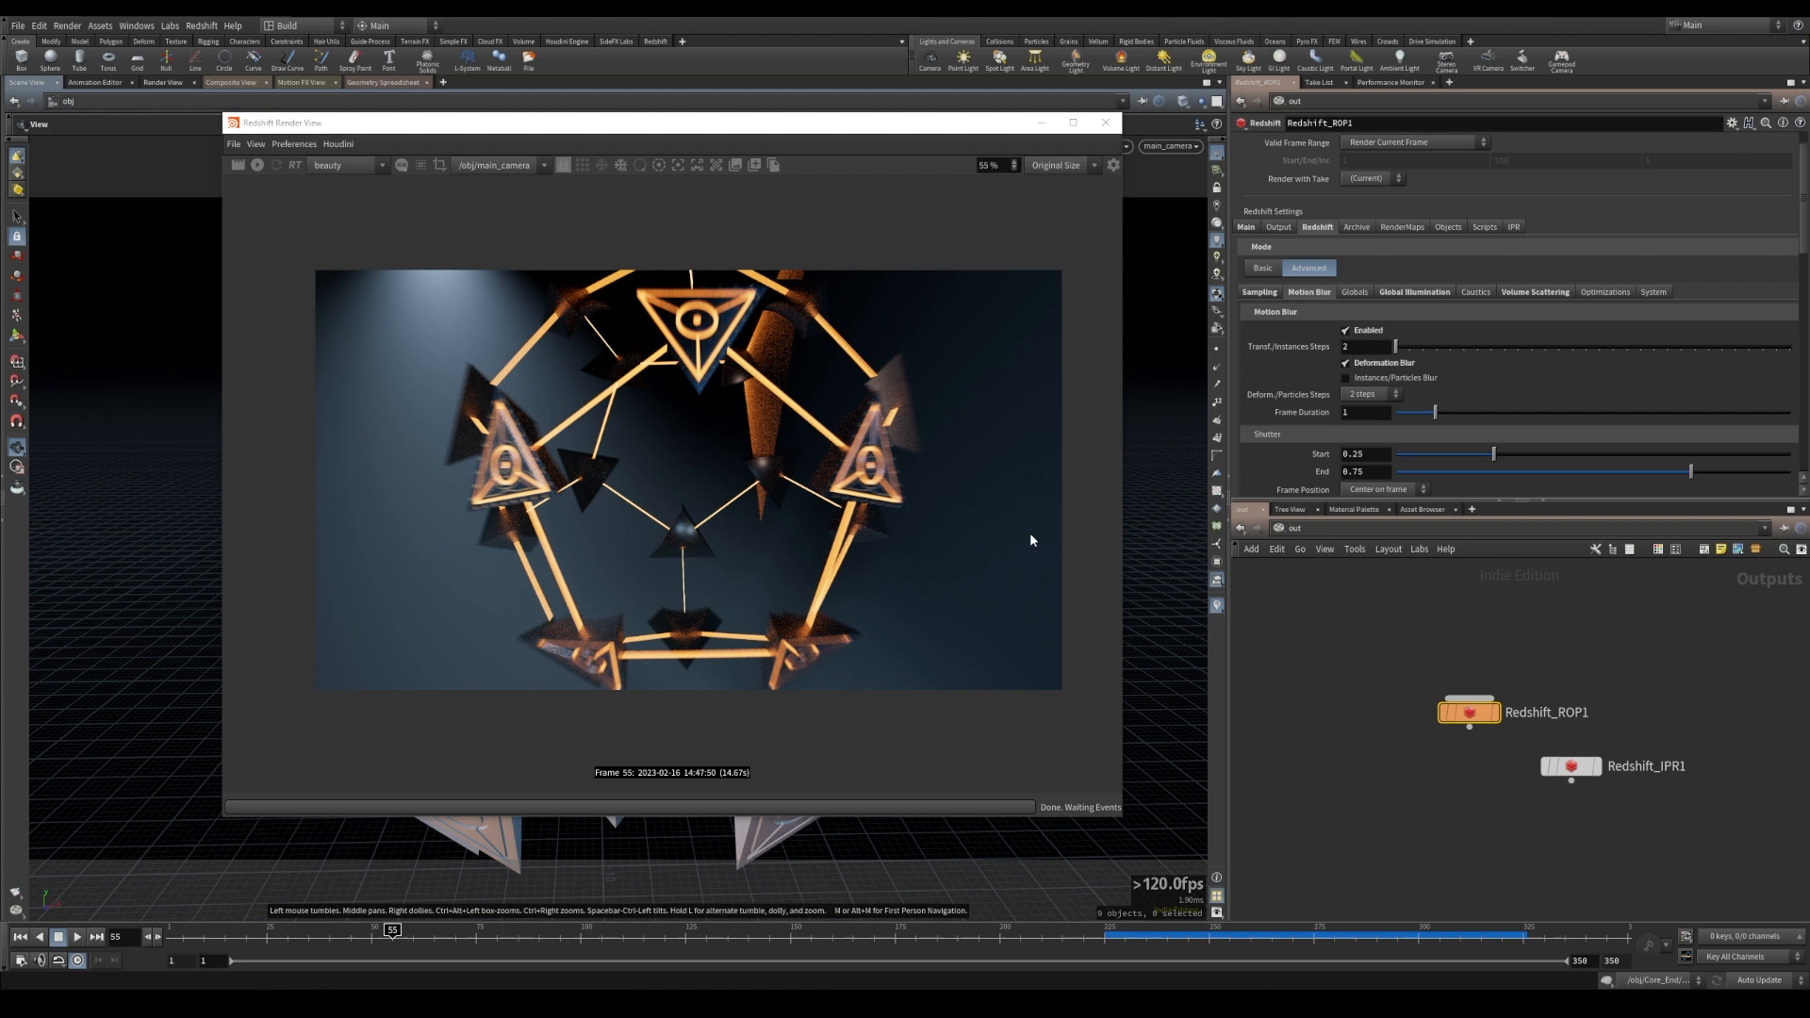
# - Set the Redshift Deform./Particles Steps of the Plexus_RNDR object to 17 steps and restart the live render
pyautogui.click(1299, 528)
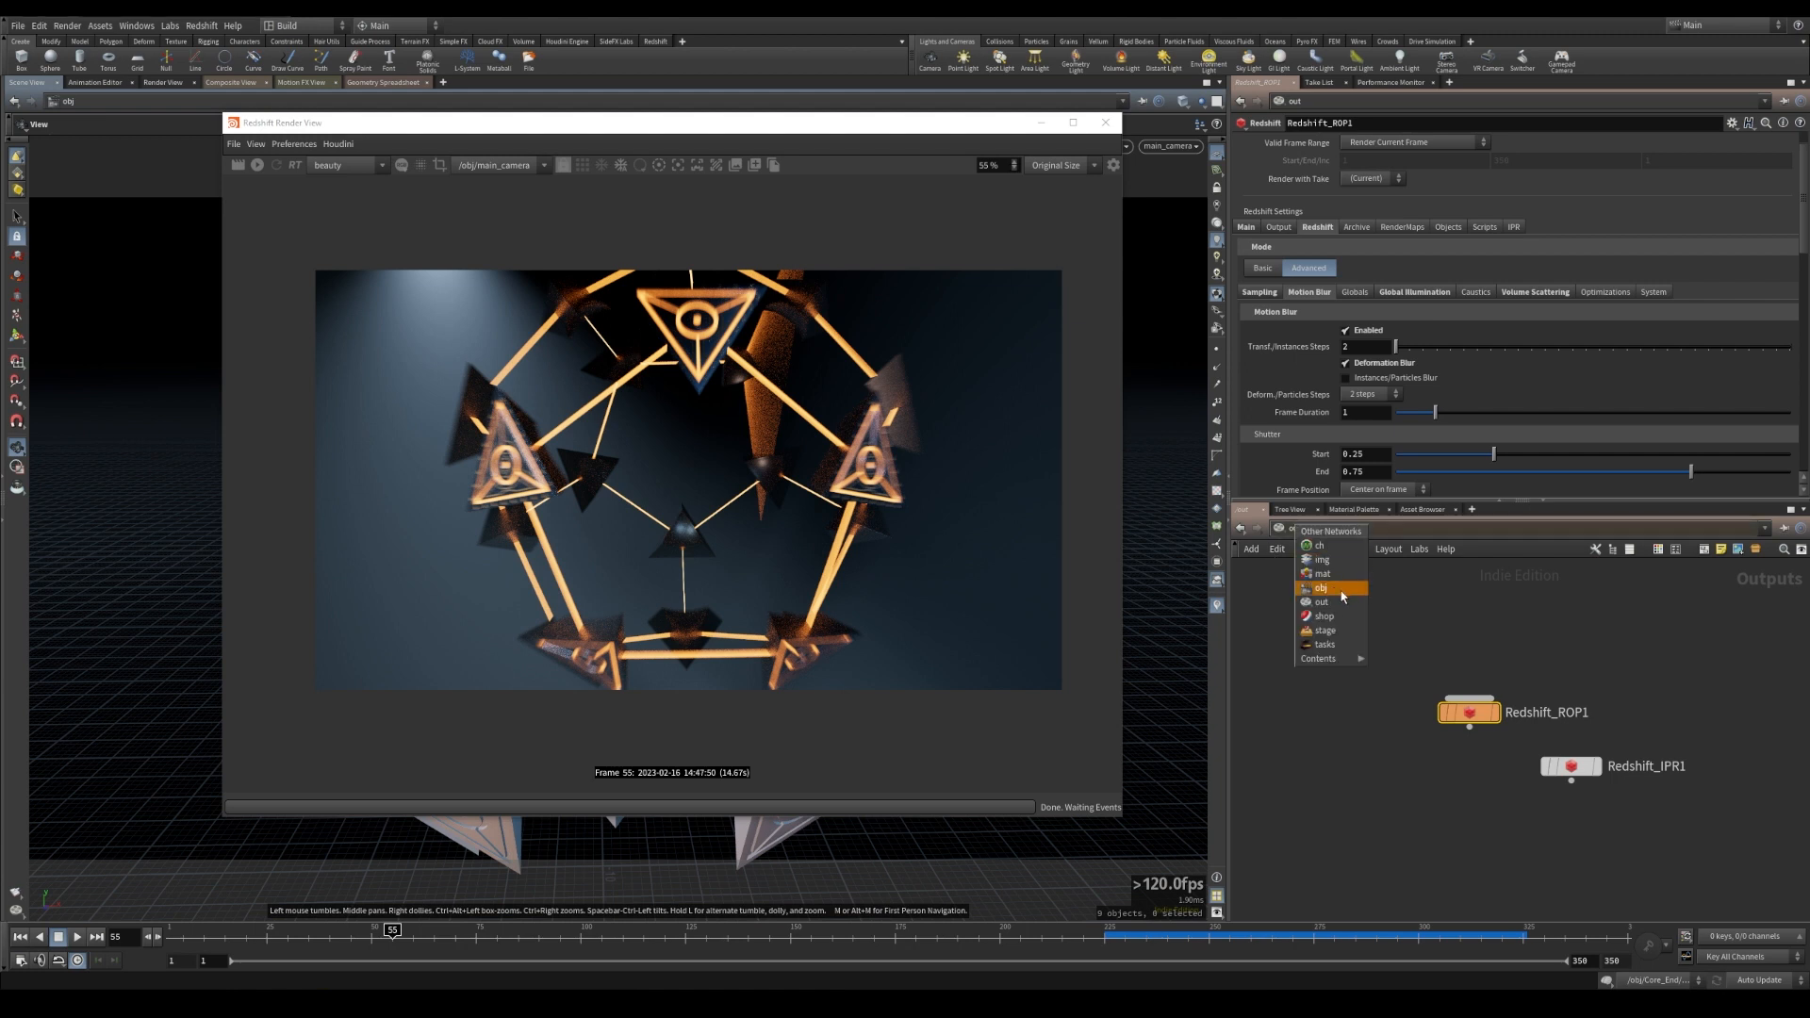
pyautogui.click(1343, 596)
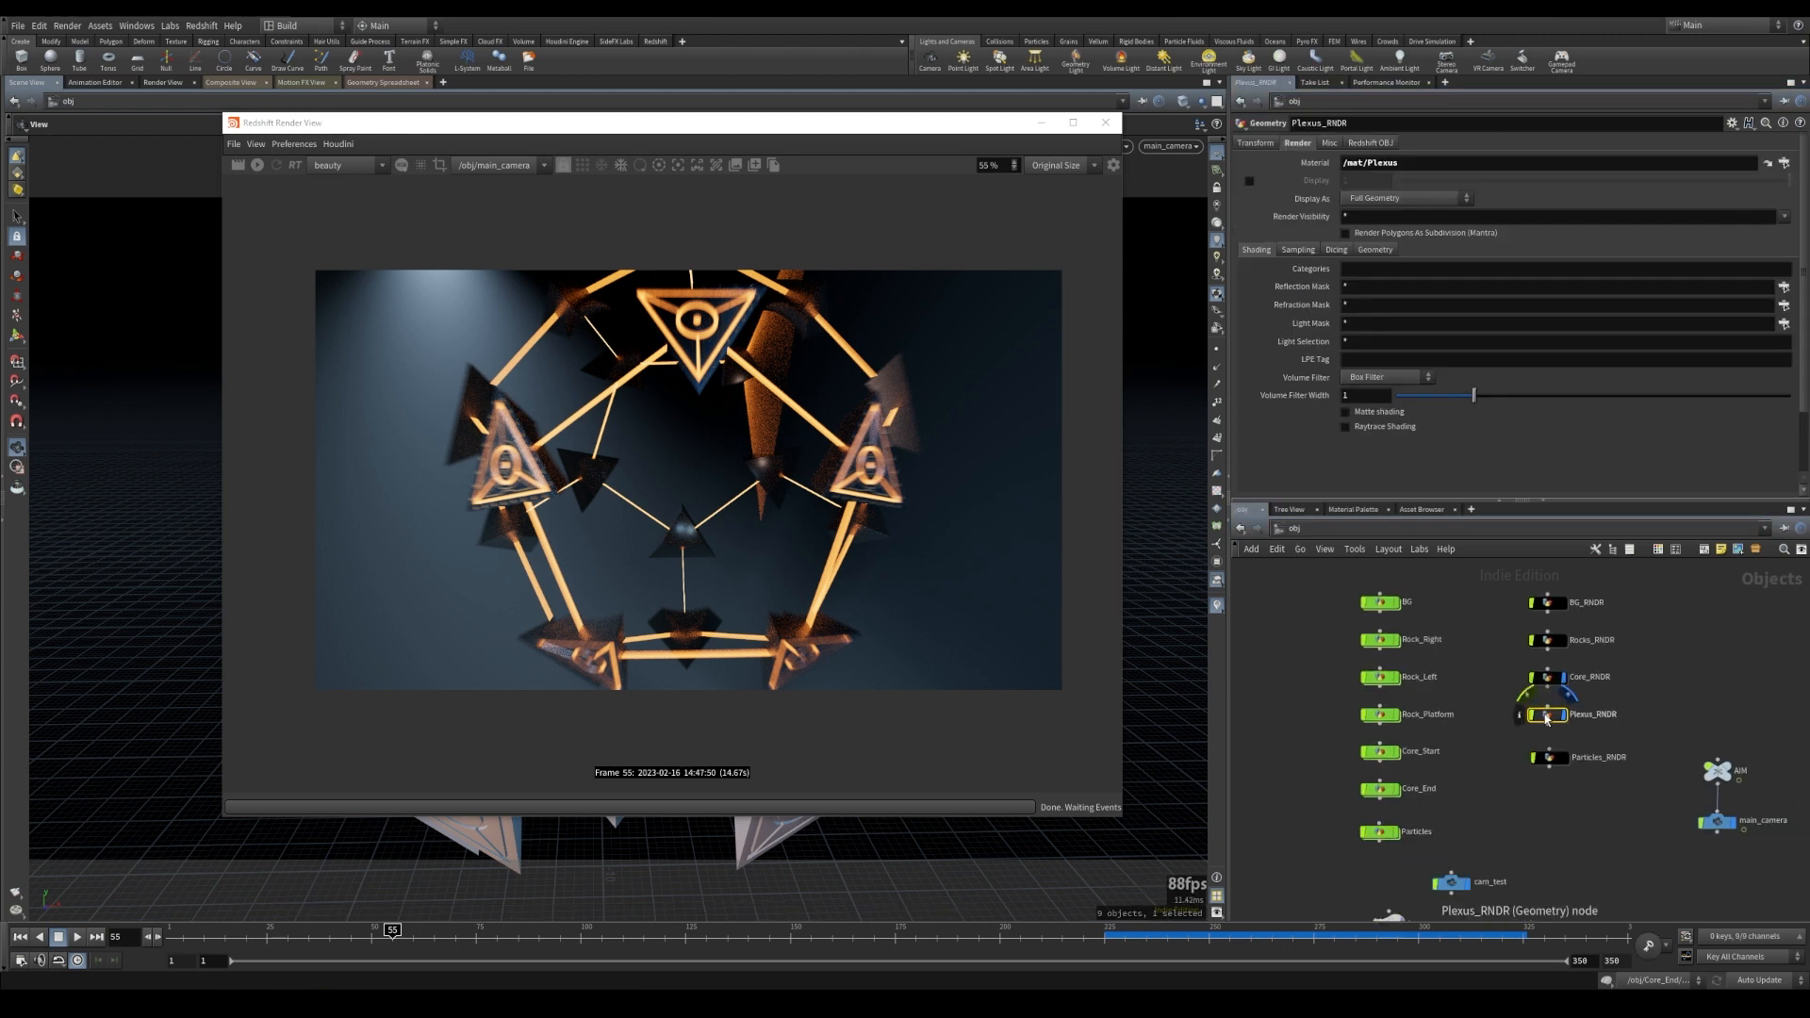
pyautogui.click(1374, 143)
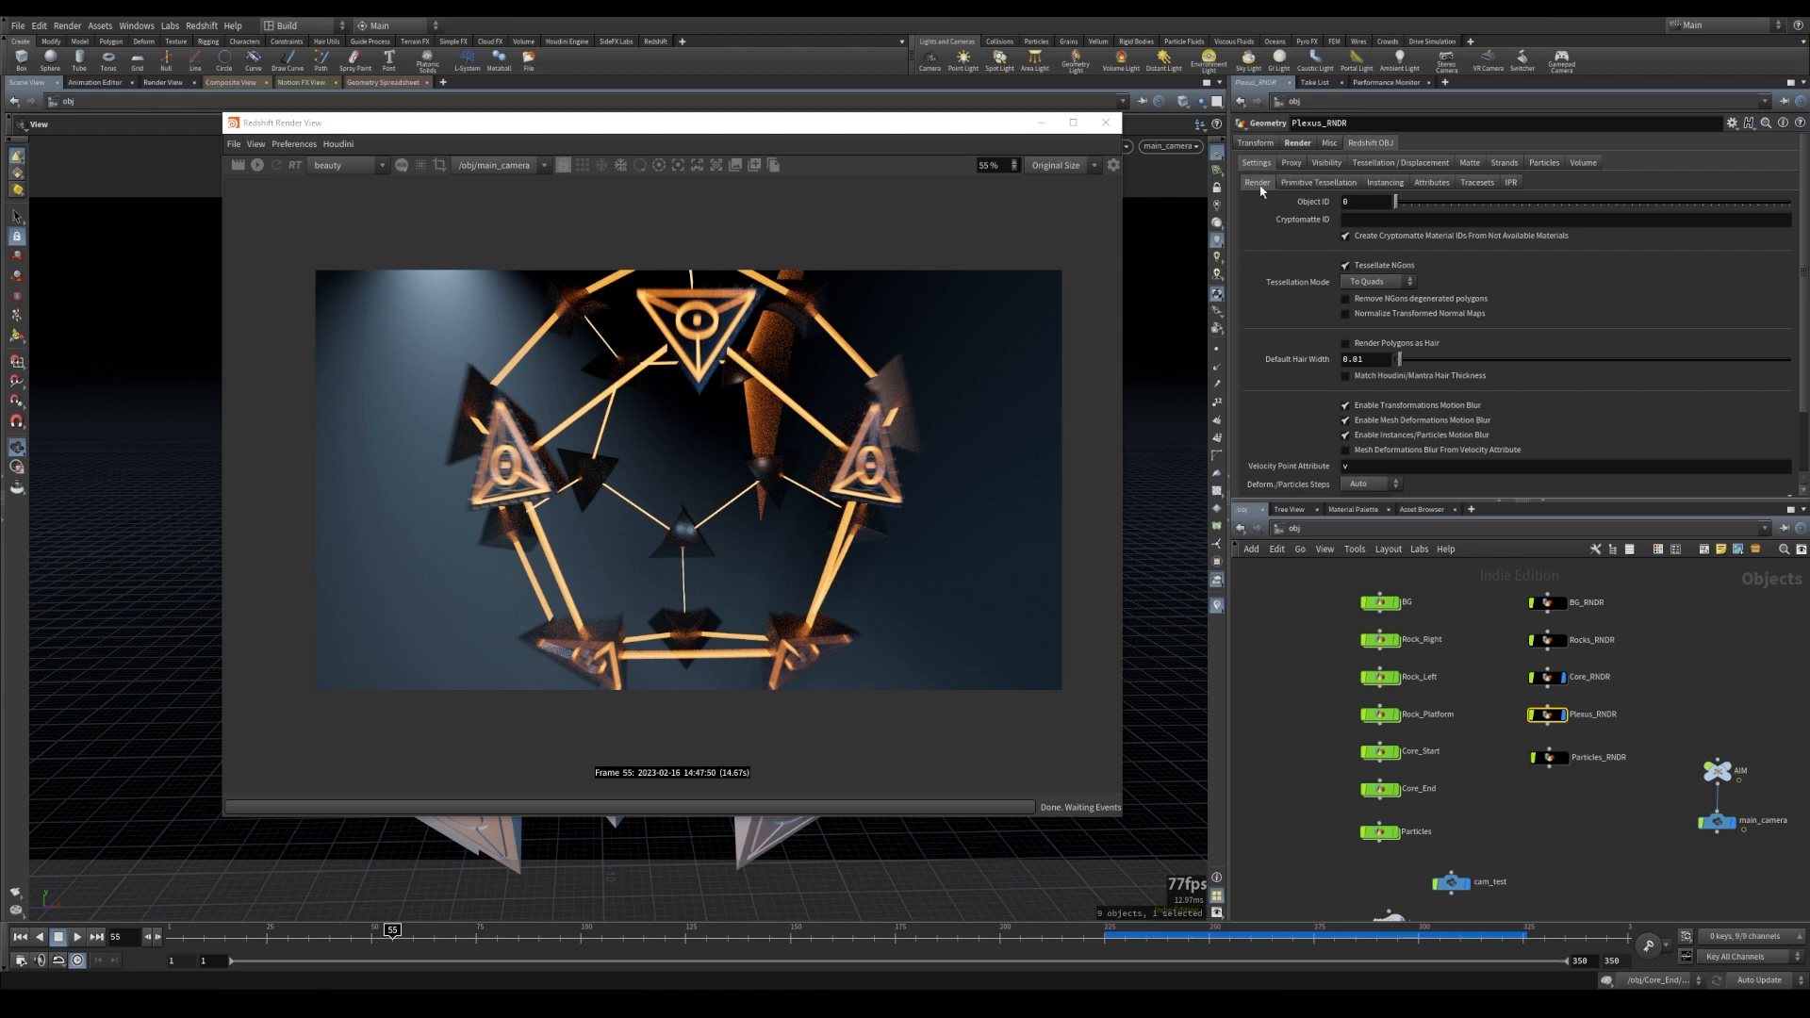
pyautogui.scroll(-3, 1310, 395)
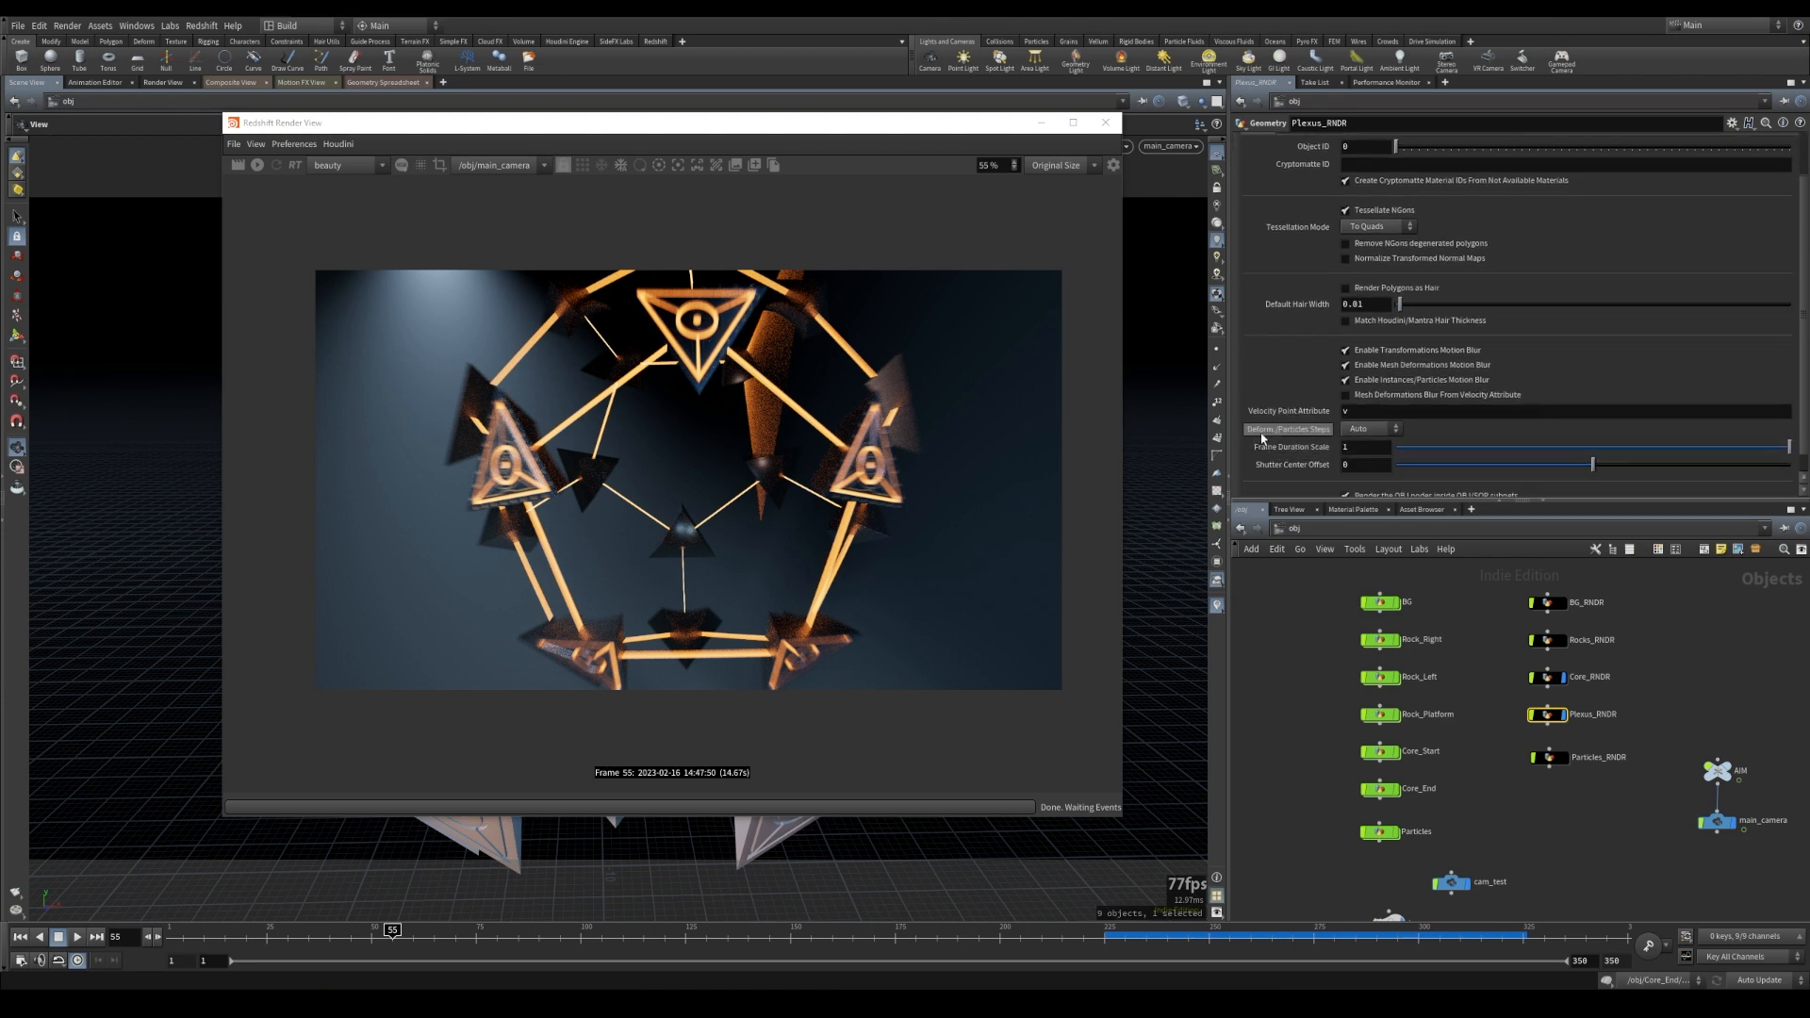
pyautogui.click(1372, 429)
pyautogui.click(1363, 514)
pyautogui.click(258, 167)
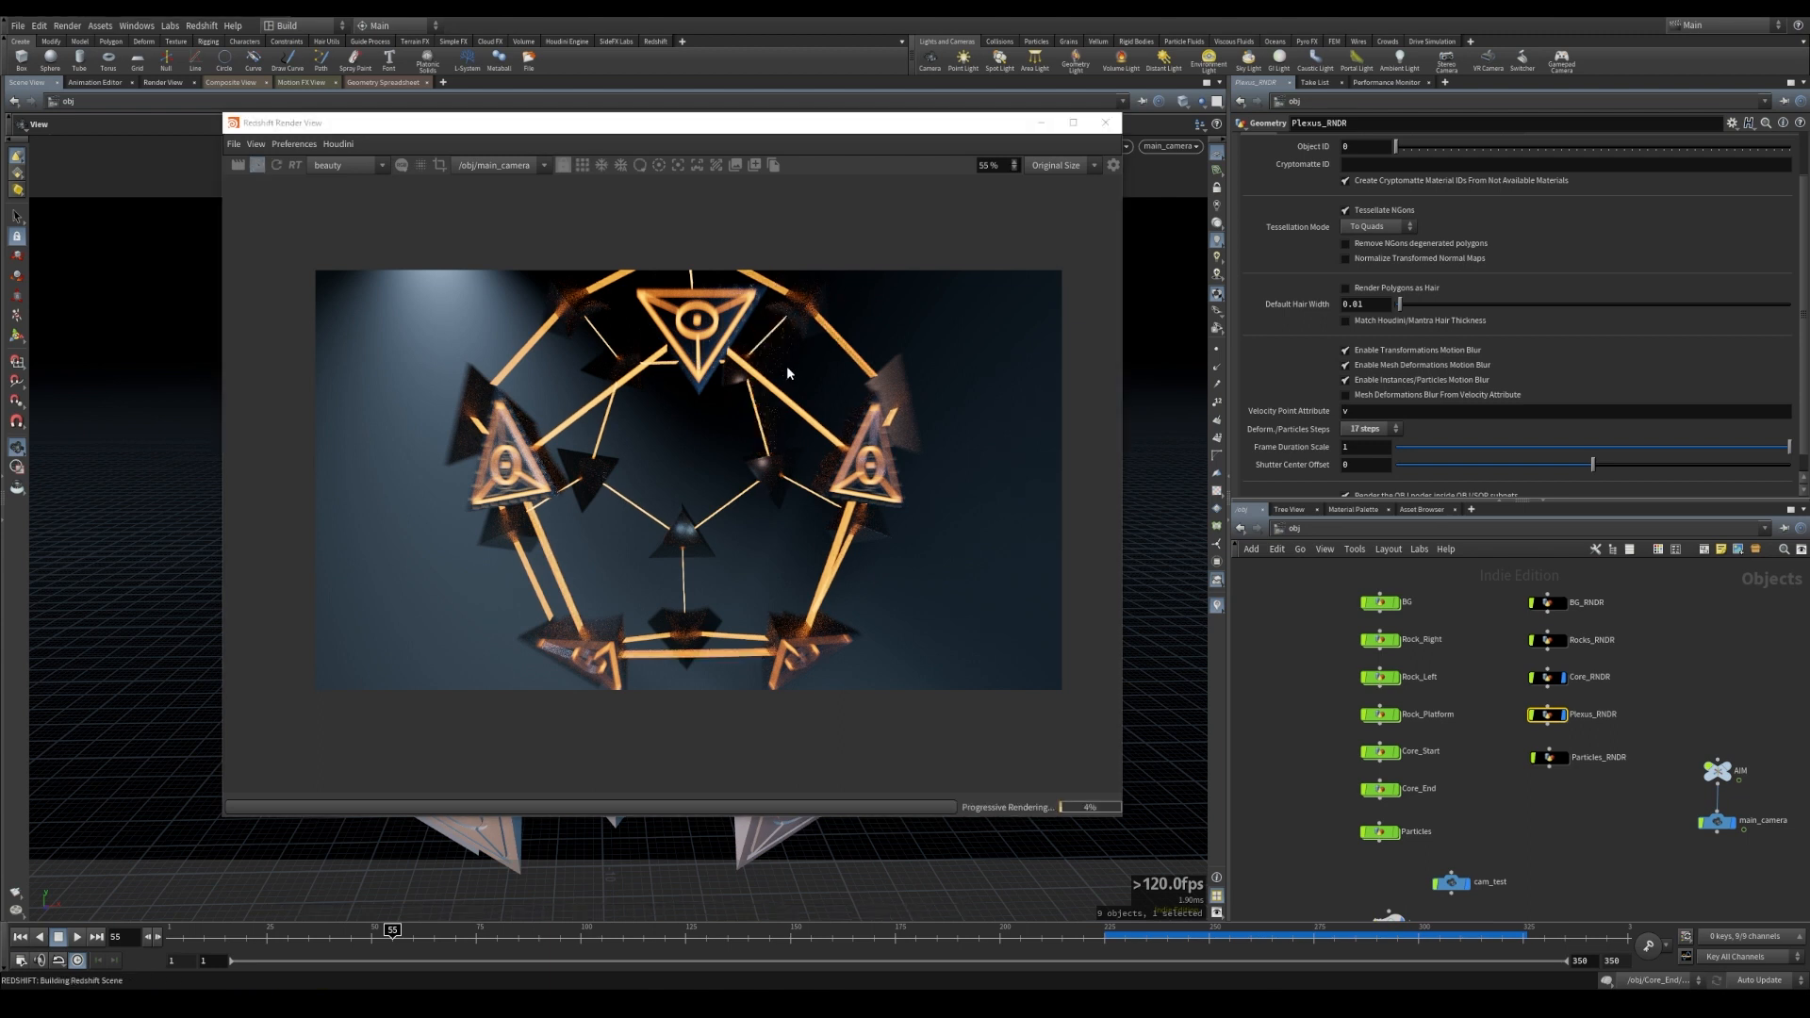
# - Turn on the display of Particles_RNDR and hide the Plexus_RNDR and Core_RNDR objects
pyautogui.moveTo(1573, 737); pyautogui.dragTo(1598, 734, button='middle')
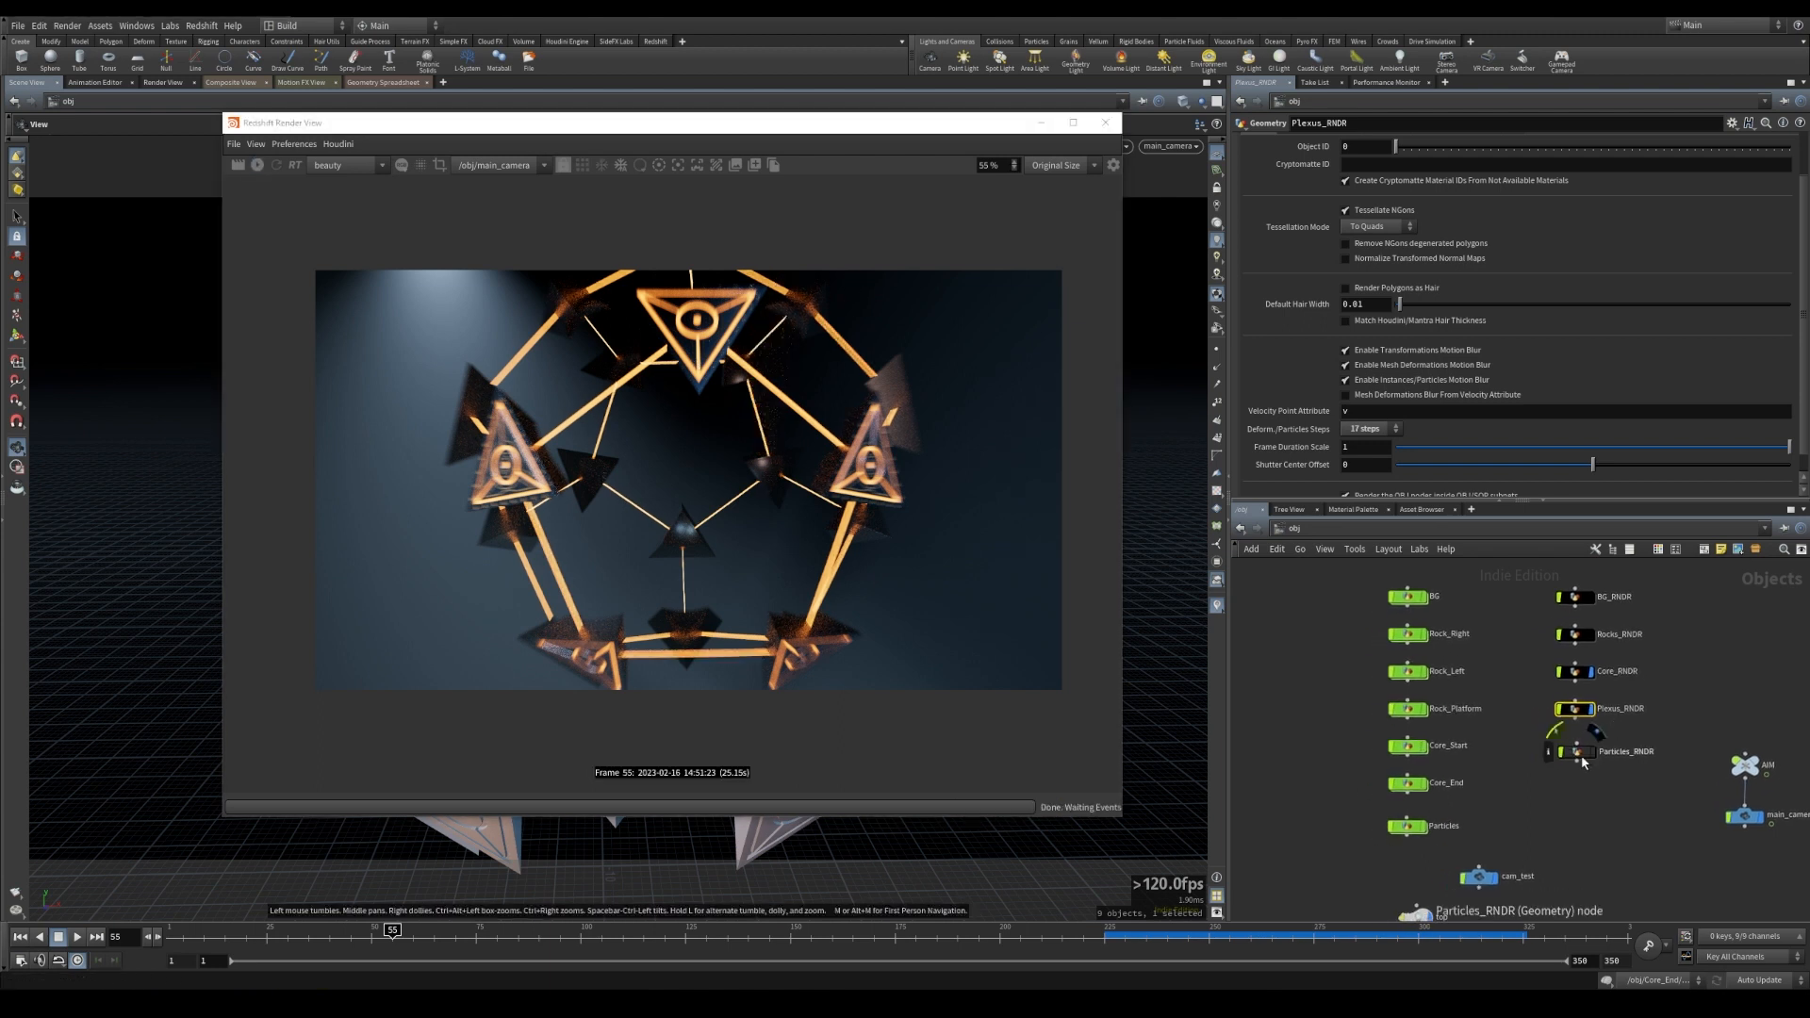
pyautogui.click(1598, 754)
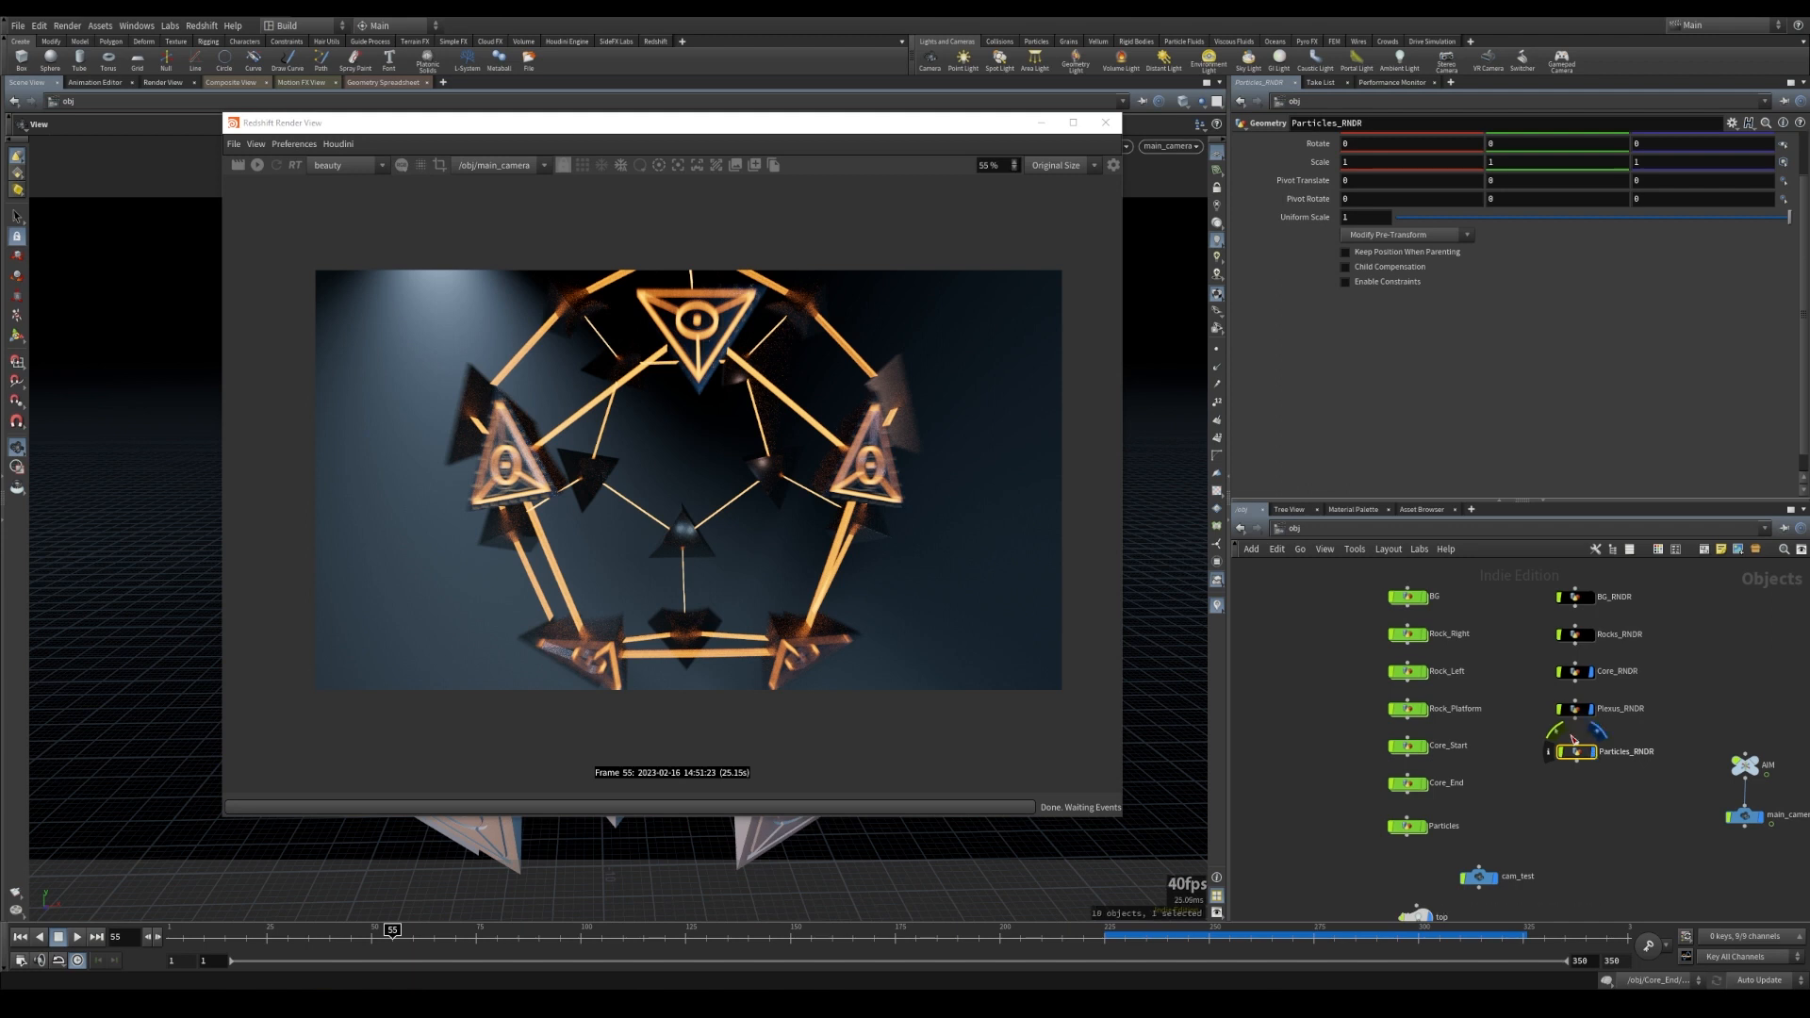
pyautogui.click(1592, 709)
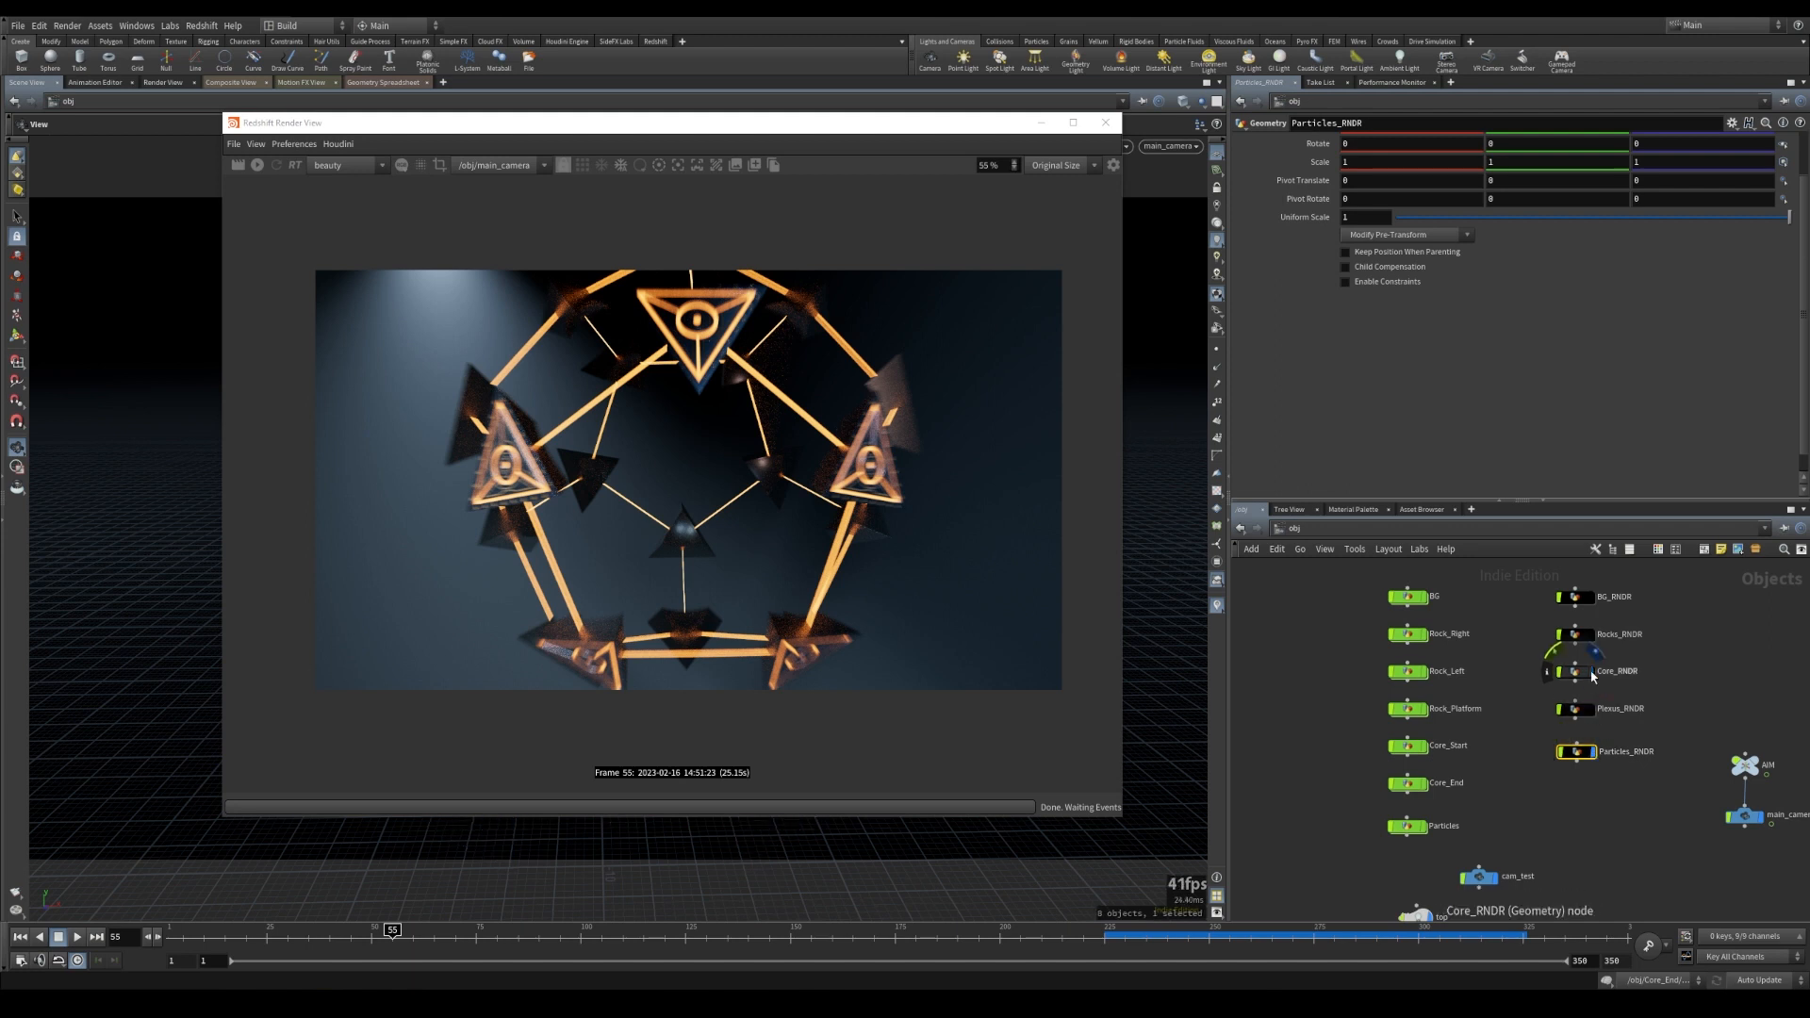
# - Turn off Motion Blur on Redshift_ROP1 in the output network and show its Sampling settings
pyautogui.click(1297, 530)
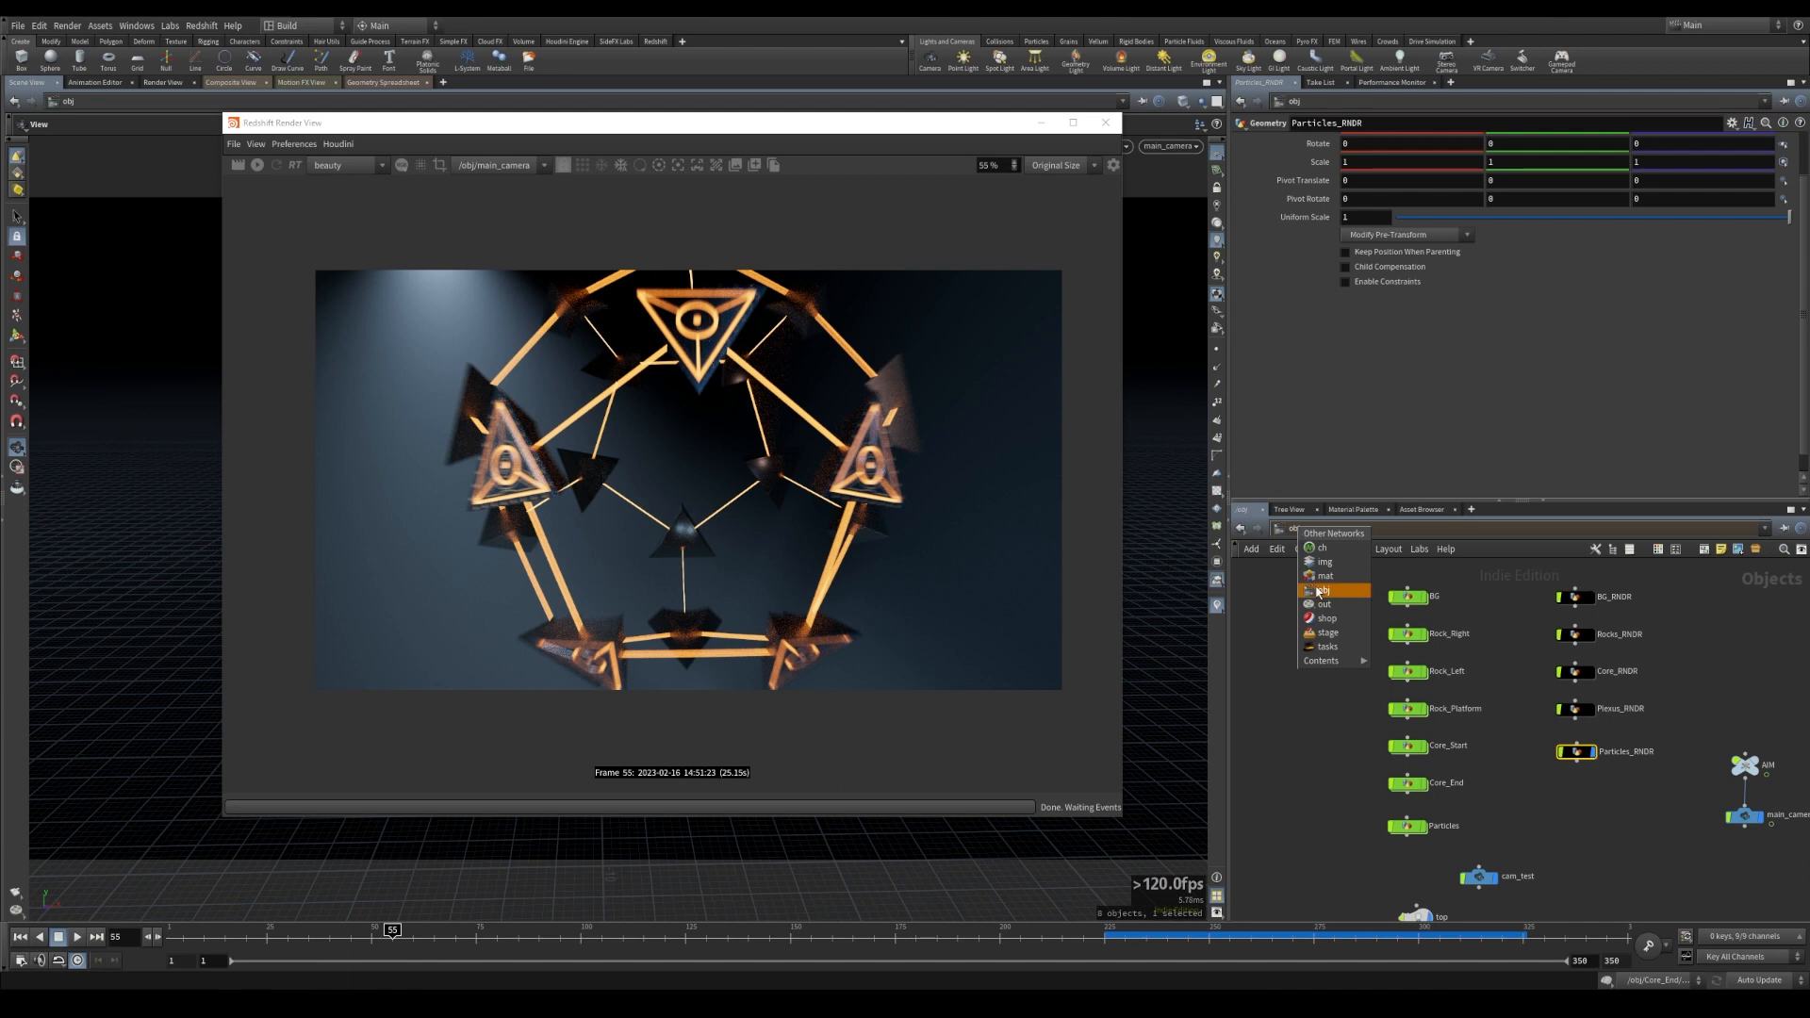
pyautogui.click(1324, 605)
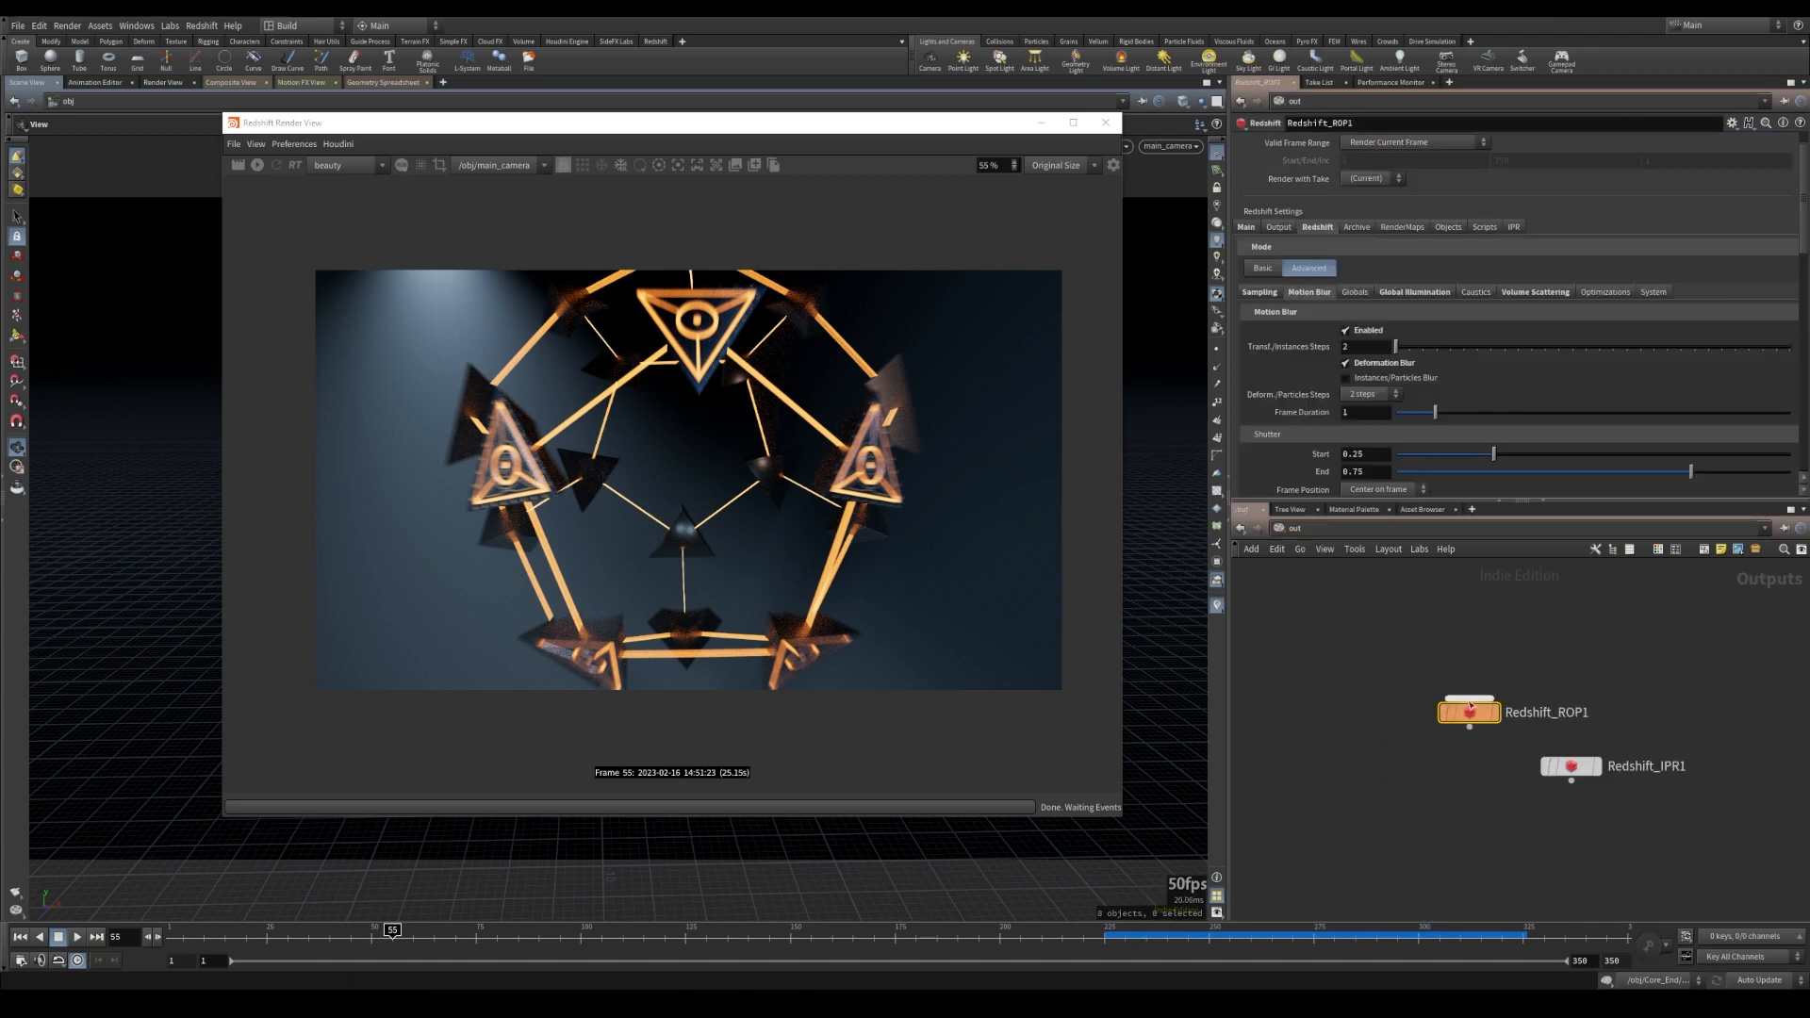
pyautogui.click(1256, 292)
# - Create an RS Material Builder below Plexus in the material network and name it Particles
pyautogui.click(1290, 530)
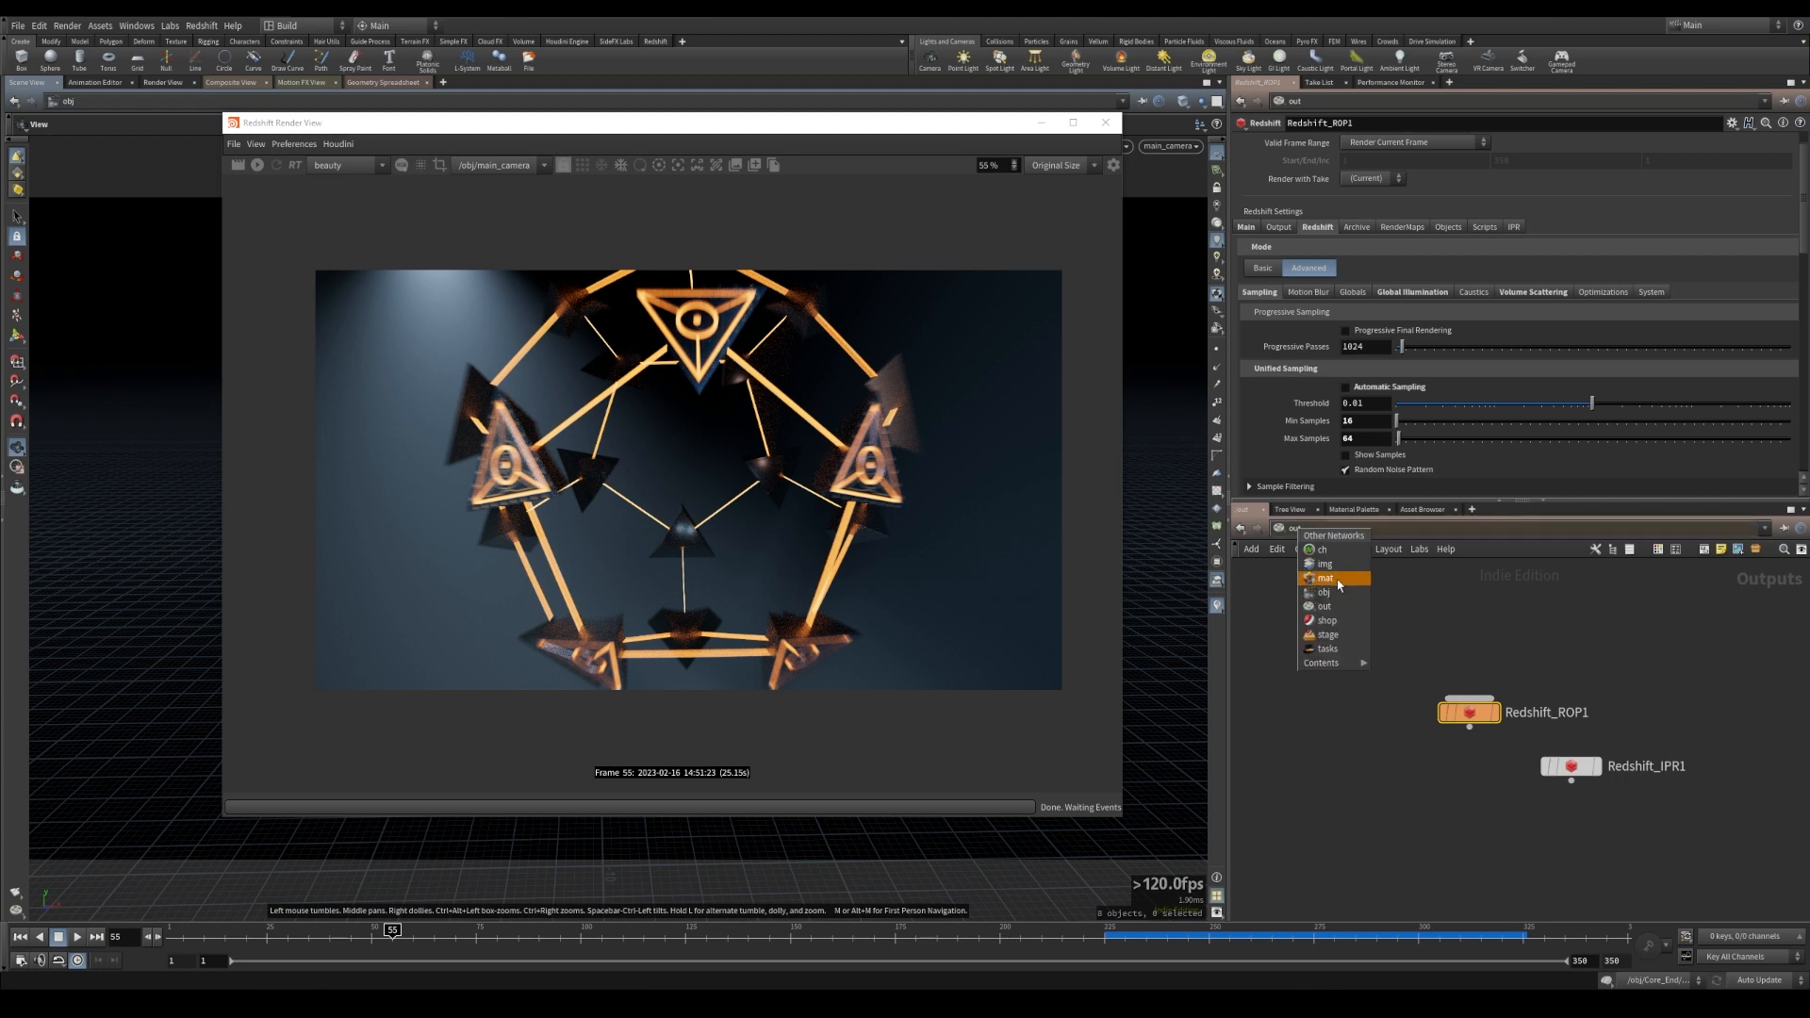
pyautogui.click(1338, 582)
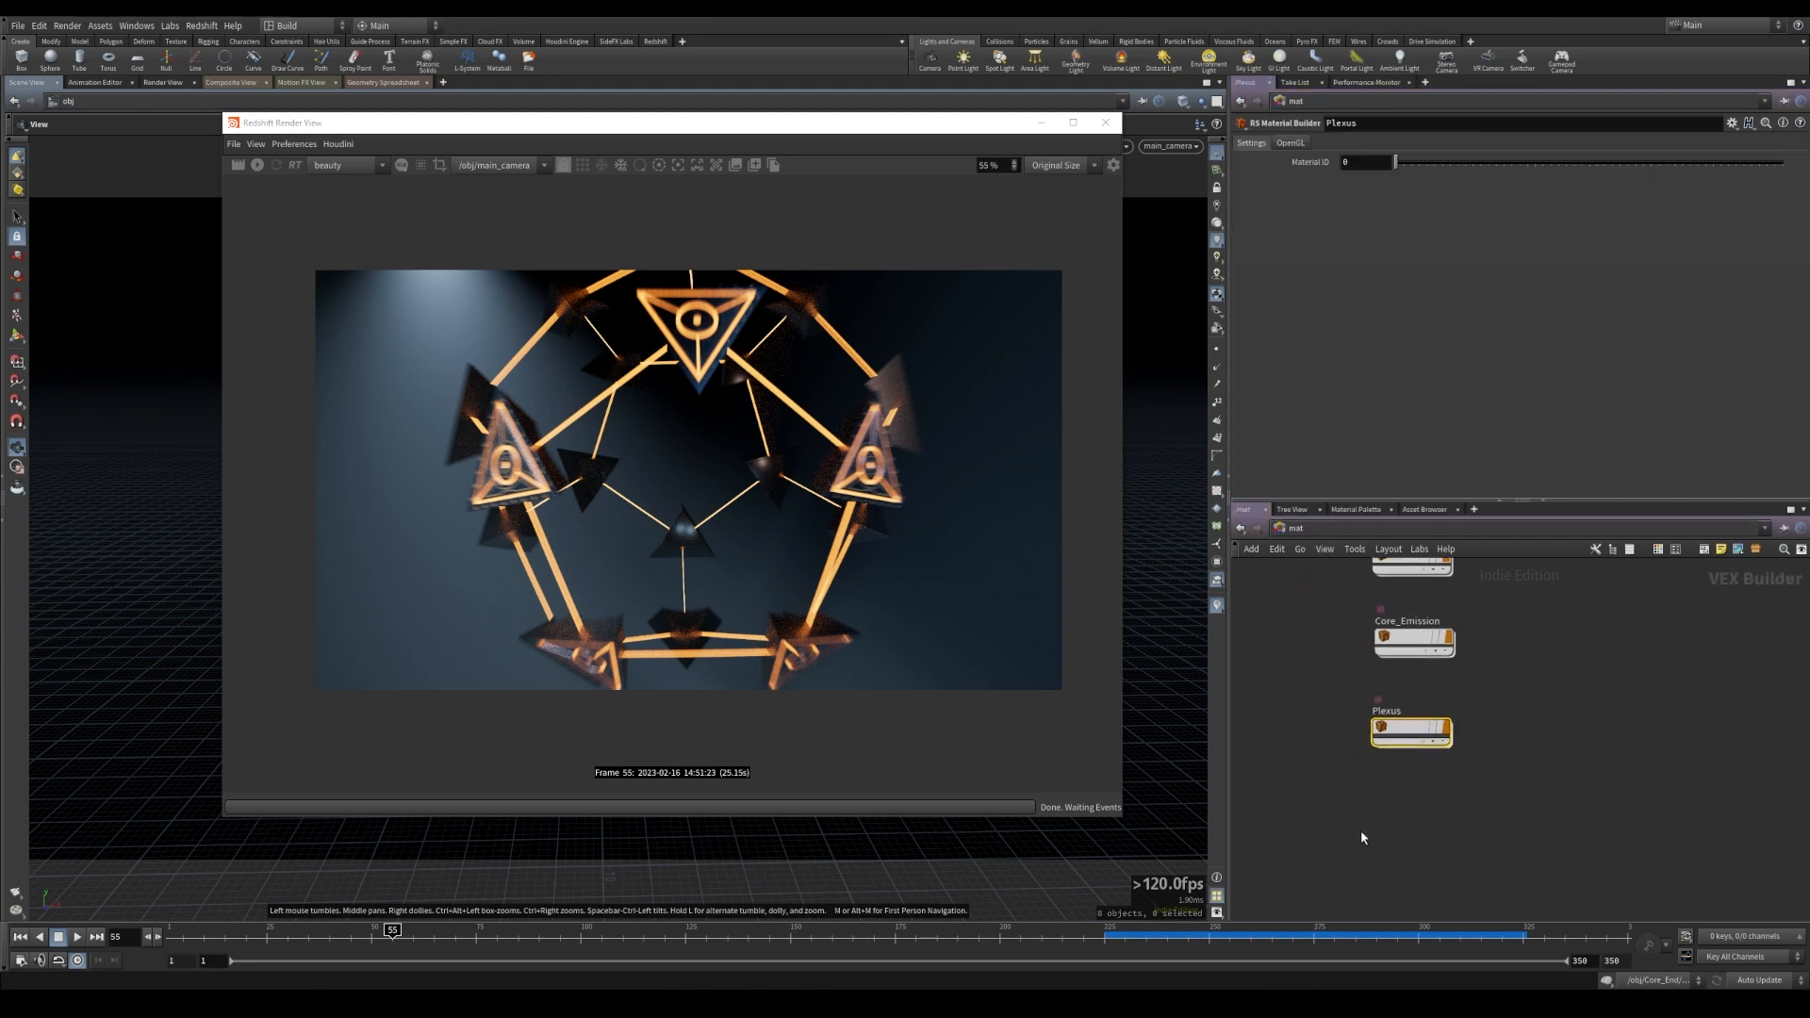
pyautogui.press('Tab')
pyautogui.write('rs')
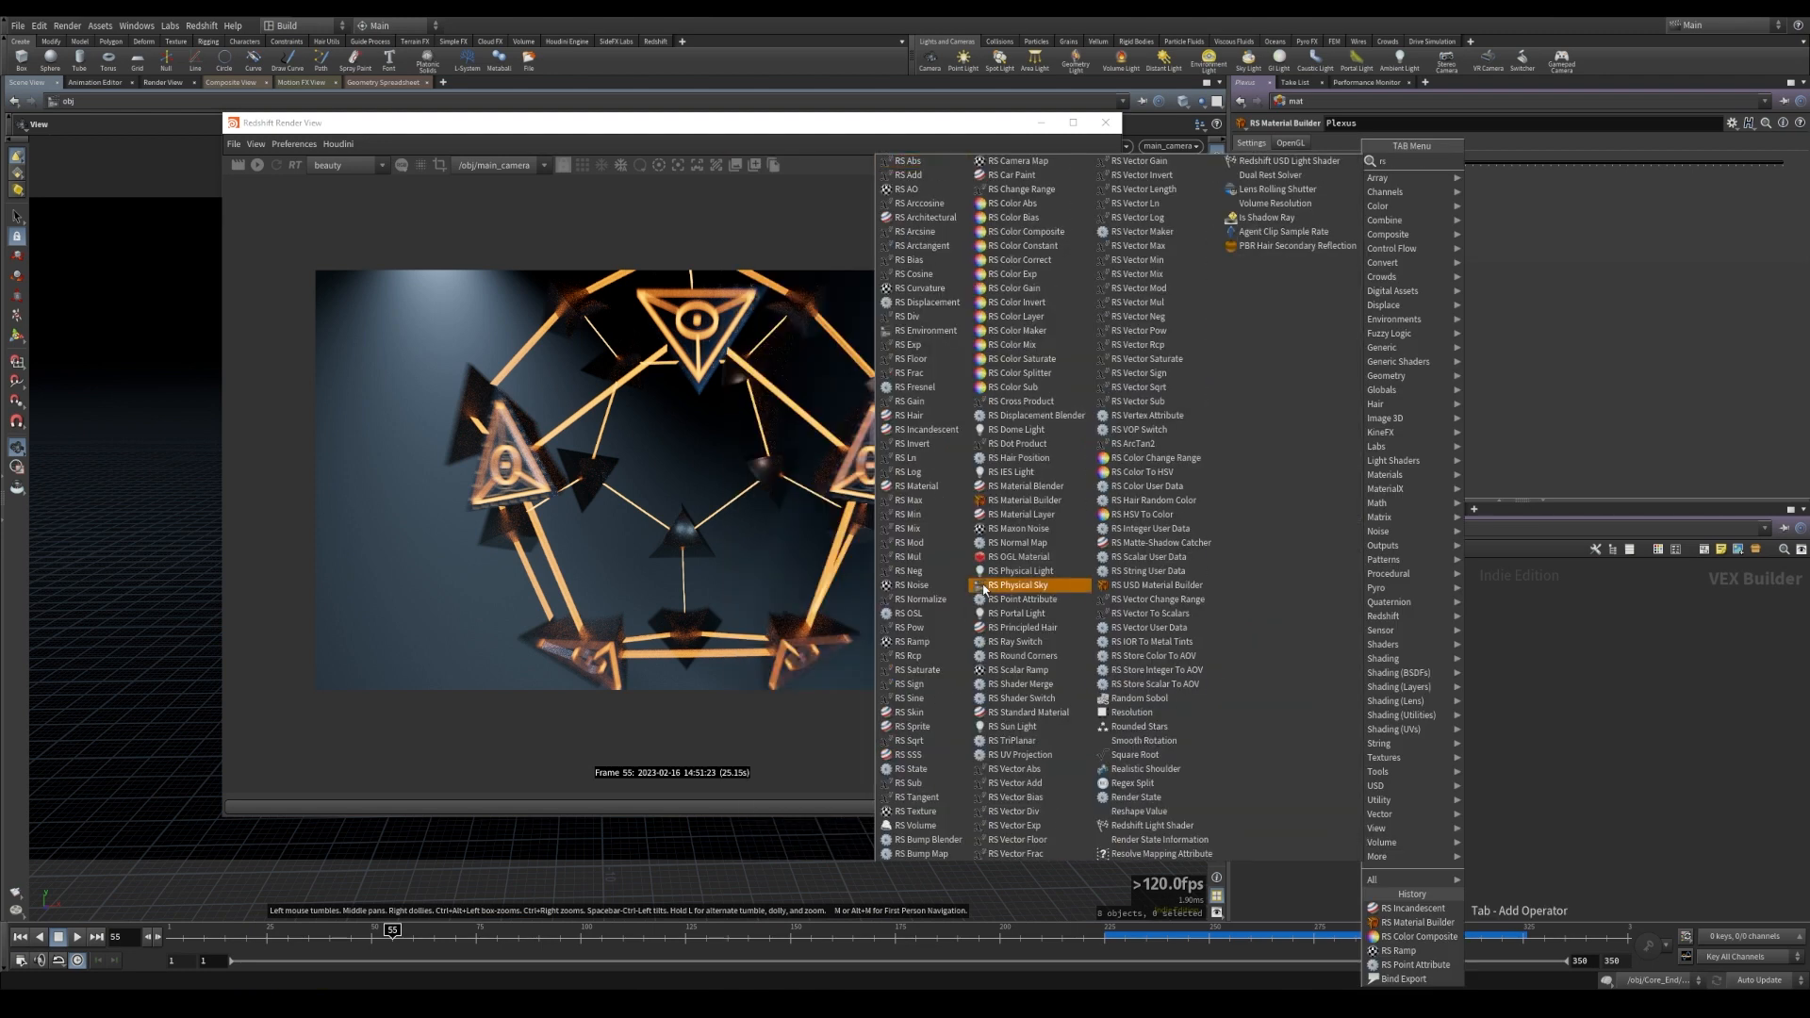
pyautogui.click(1023, 499)
pyautogui.click(1408, 816)
pyautogui.doubleClick(1404, 788)
pyautogui.write('Particles')
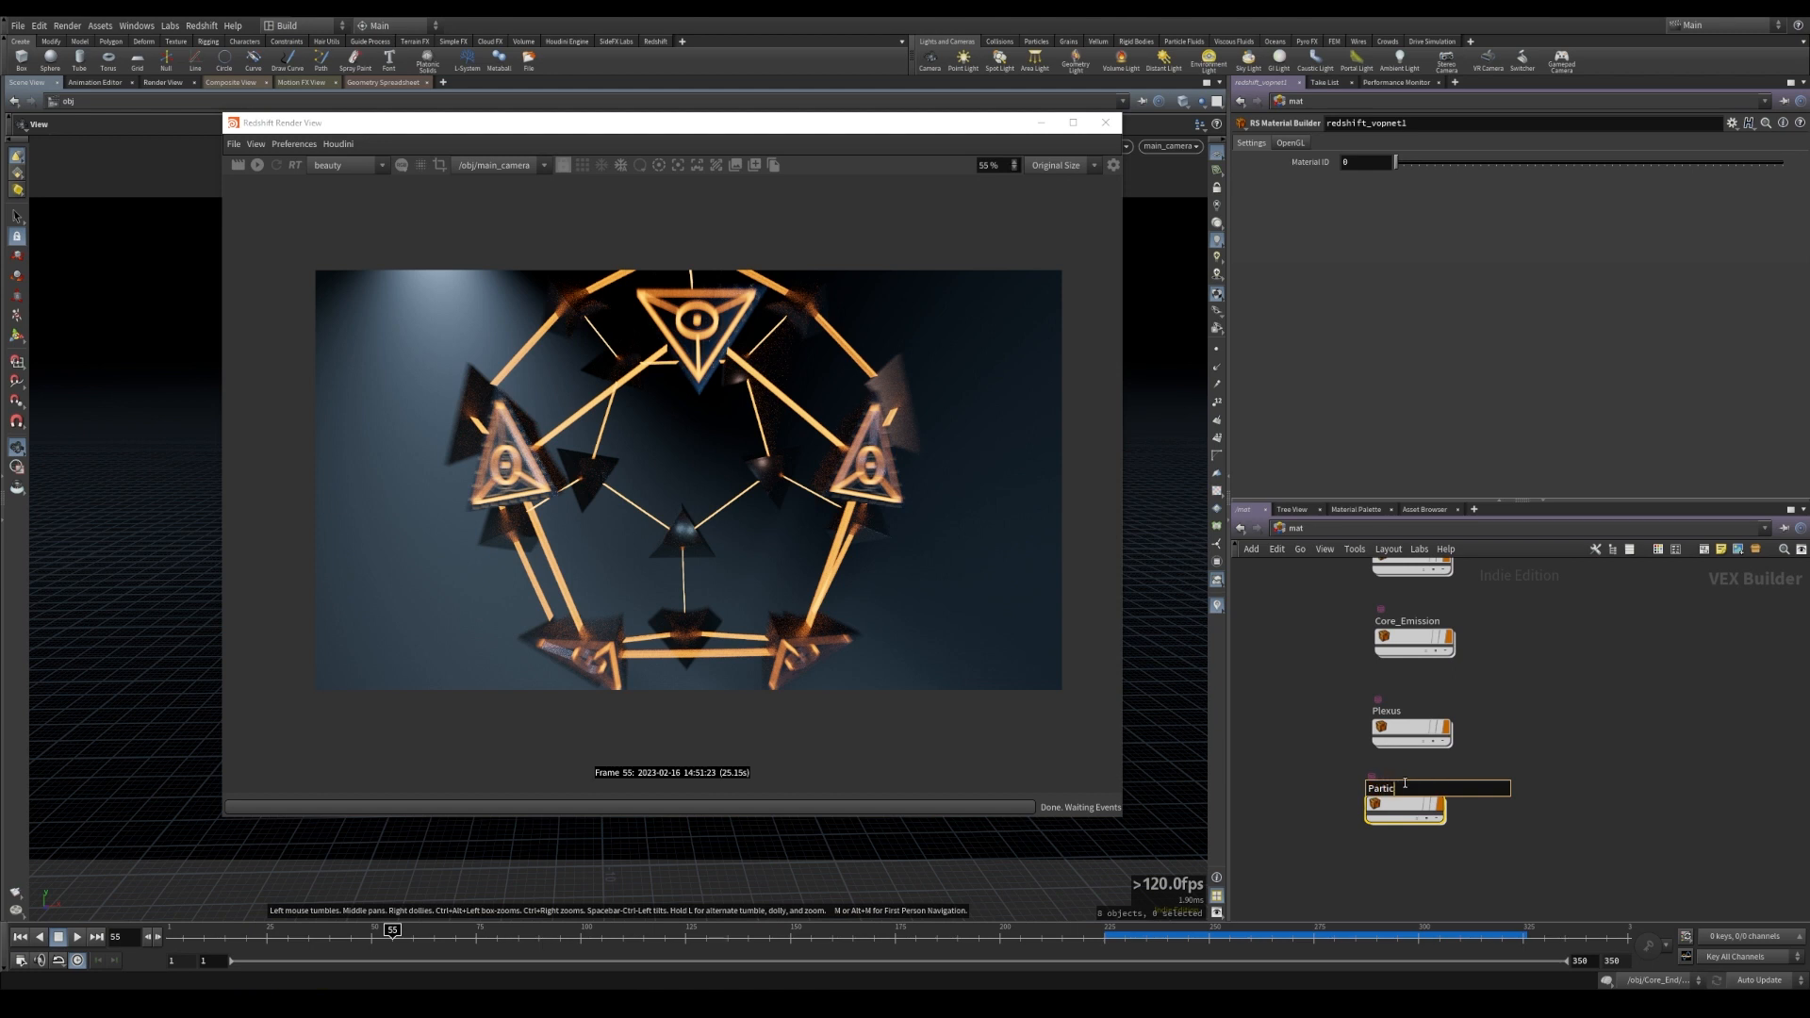
pyautogui.press('Return')
# - Set the Reflection Weight of StandardMaterial1 inside the Particles material to 0
pyautogui.doubleClick(1396, 806)
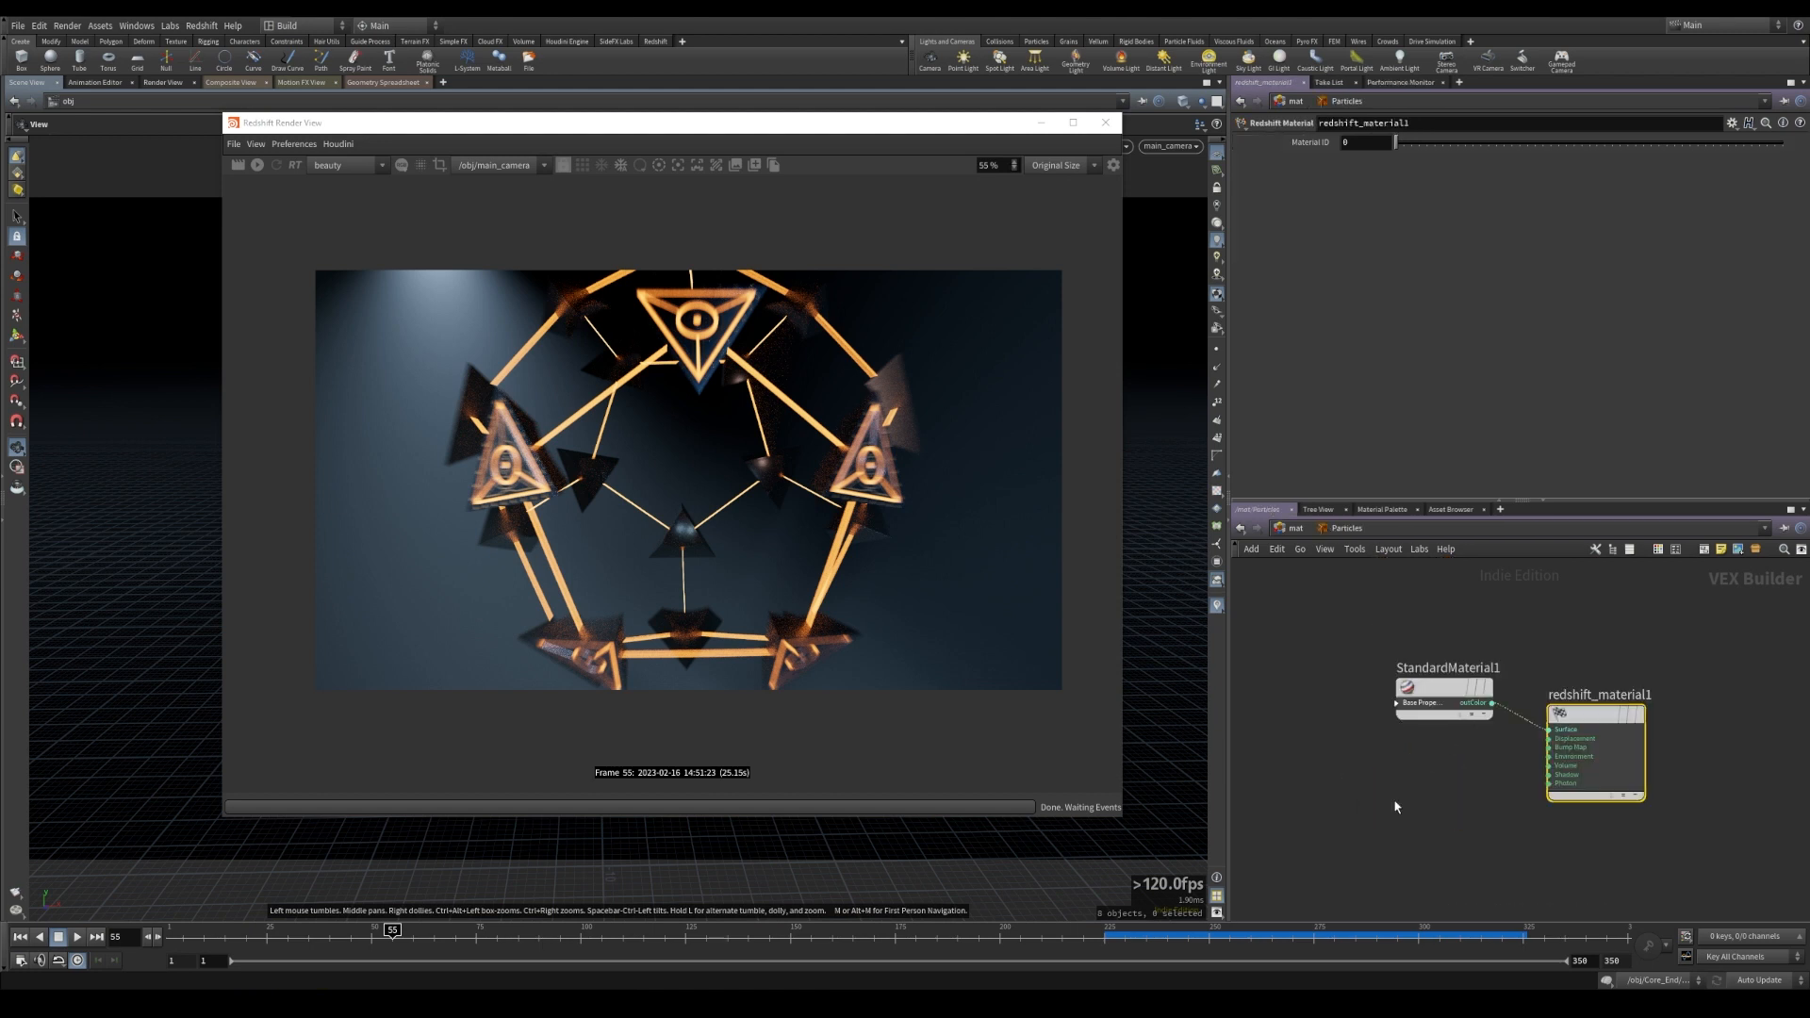
pyautogui.click(1431, 688)
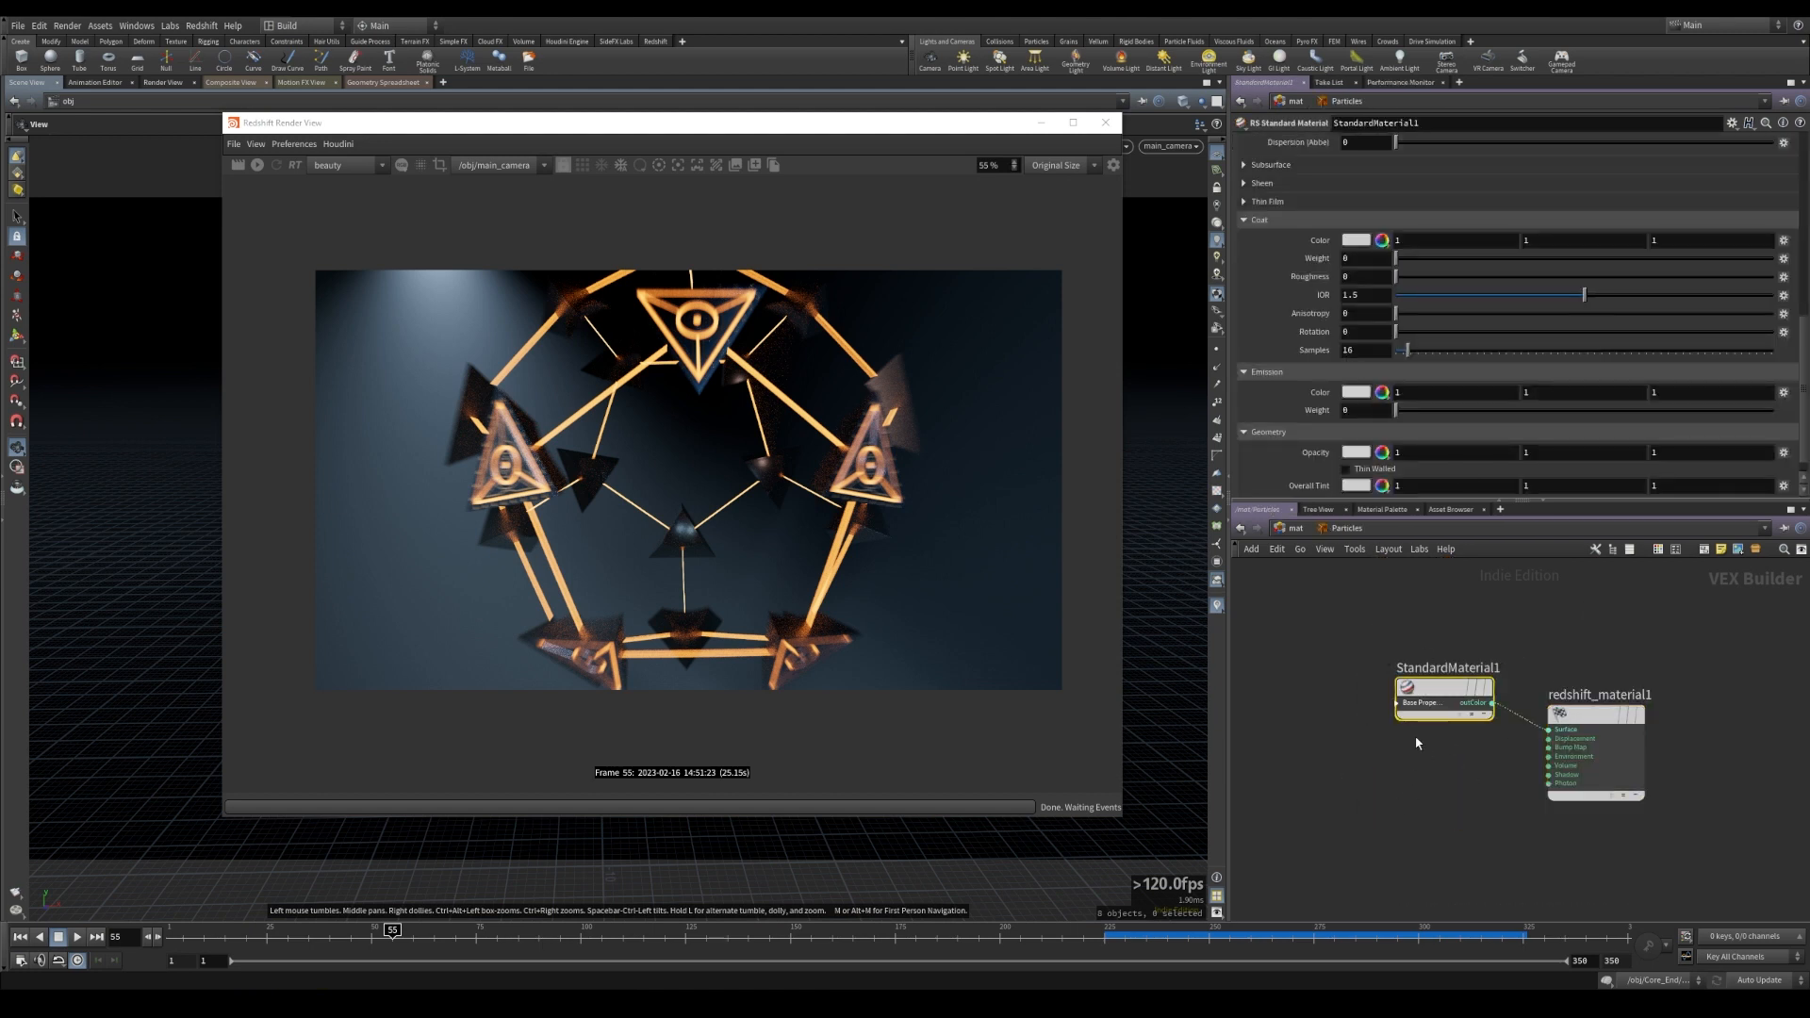
pyautogui.scroll(10, 1803, 358)
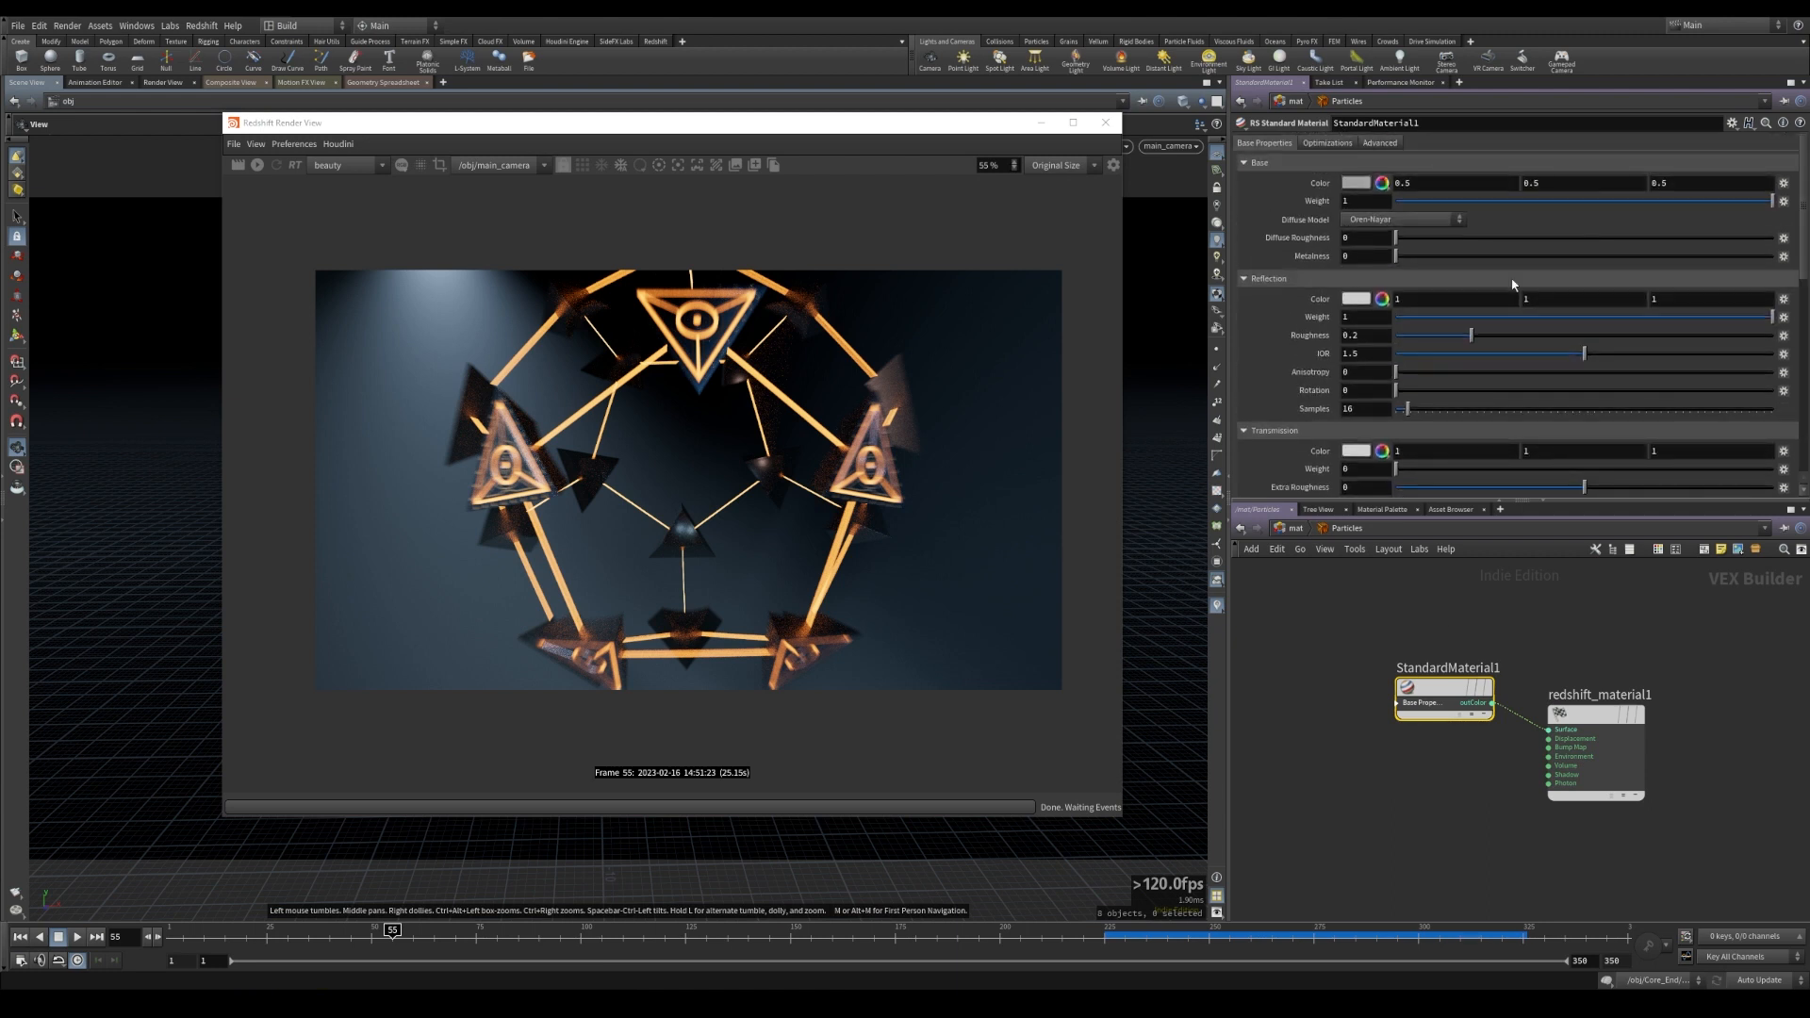
pyautogui.moveTo(1541, 322); pyautogui.dragTo(1396, 320)
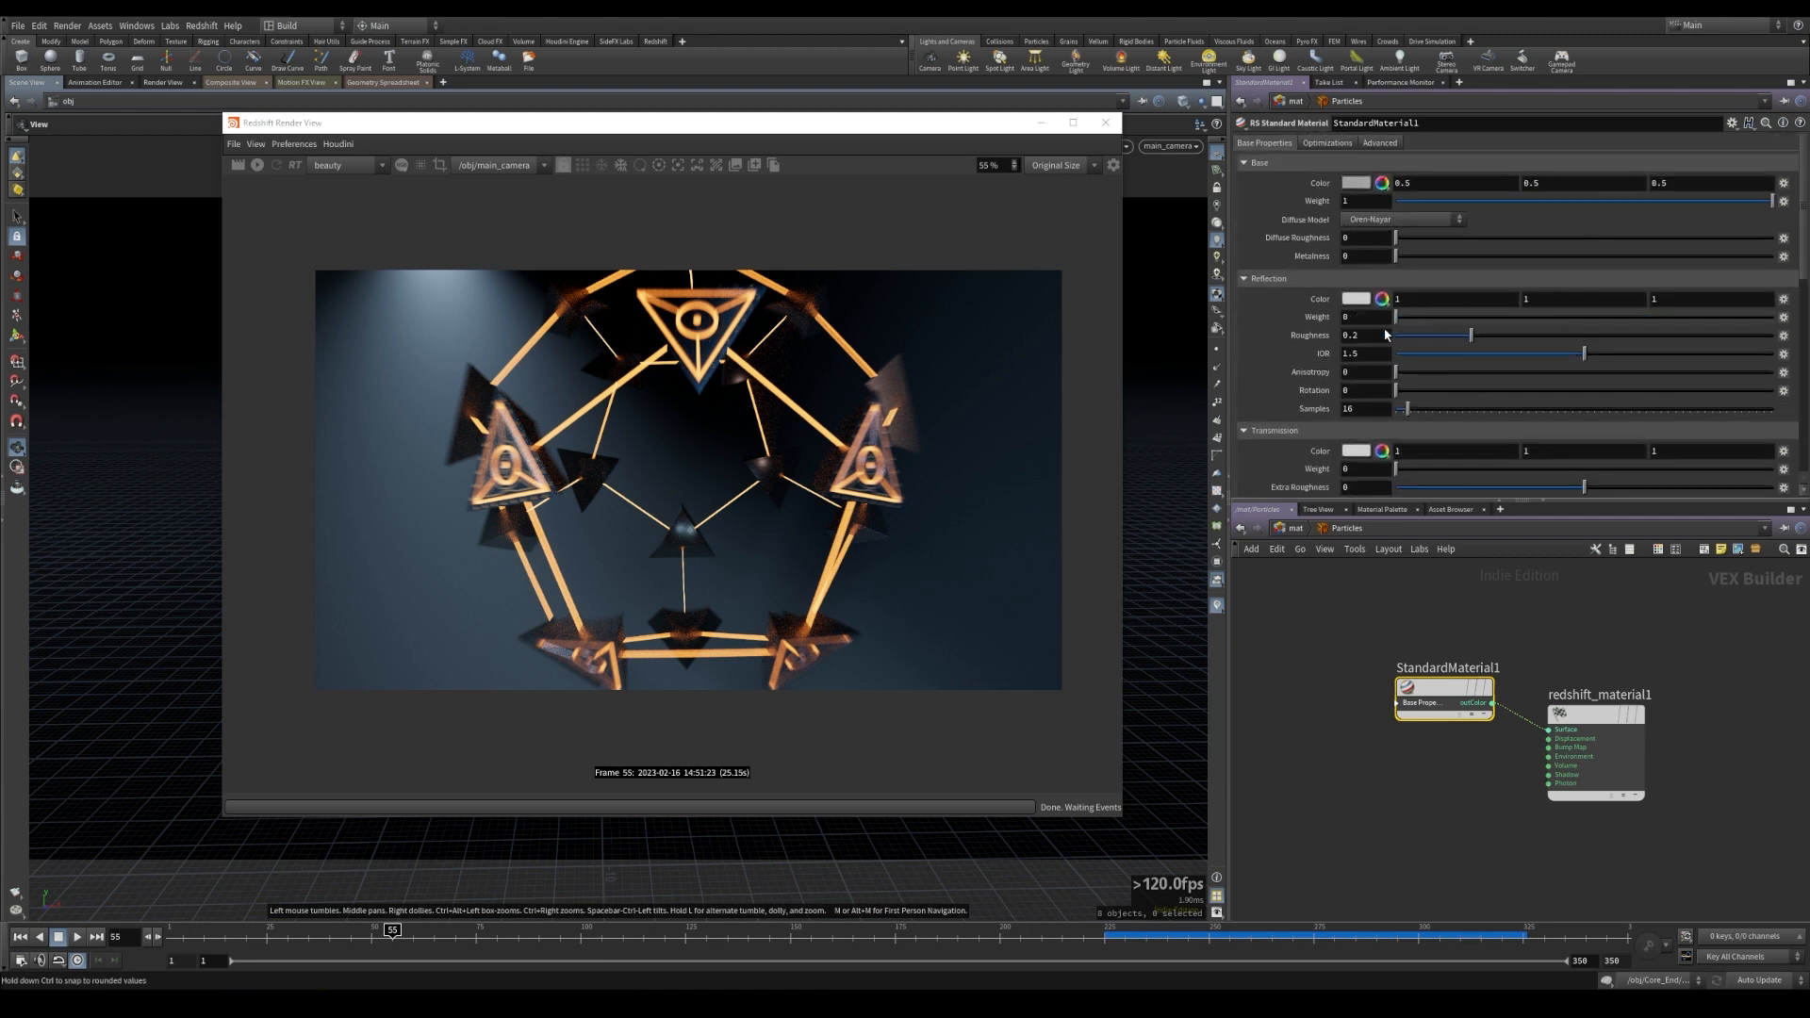
# - Return to the object network and assign /mat/Particles as the render material of Particles_RNDR
pyautogui.click(1296, 530)
pyautogui.click(1292, 529)
pyautogui.click(1312, 597)
pyautogui.click(1583, 755)
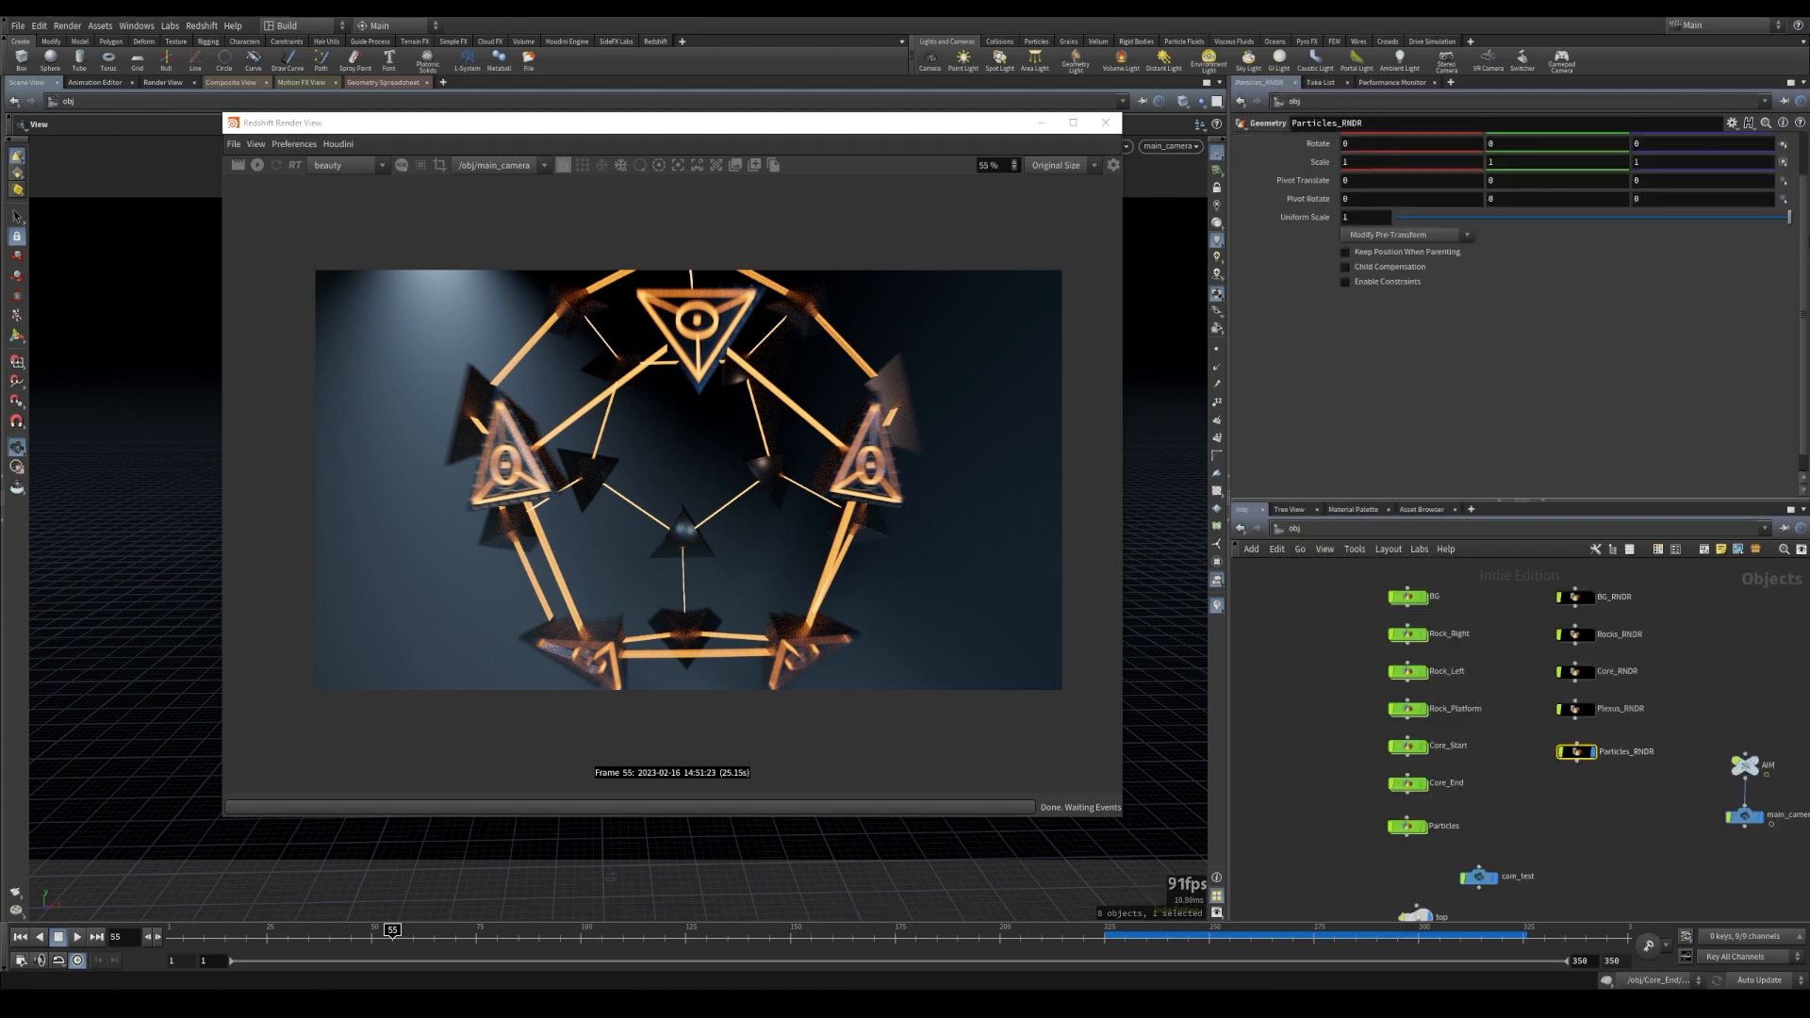
pyautogui.scroll(3, 1802, 247)
pyautogui.click(1297, 142)
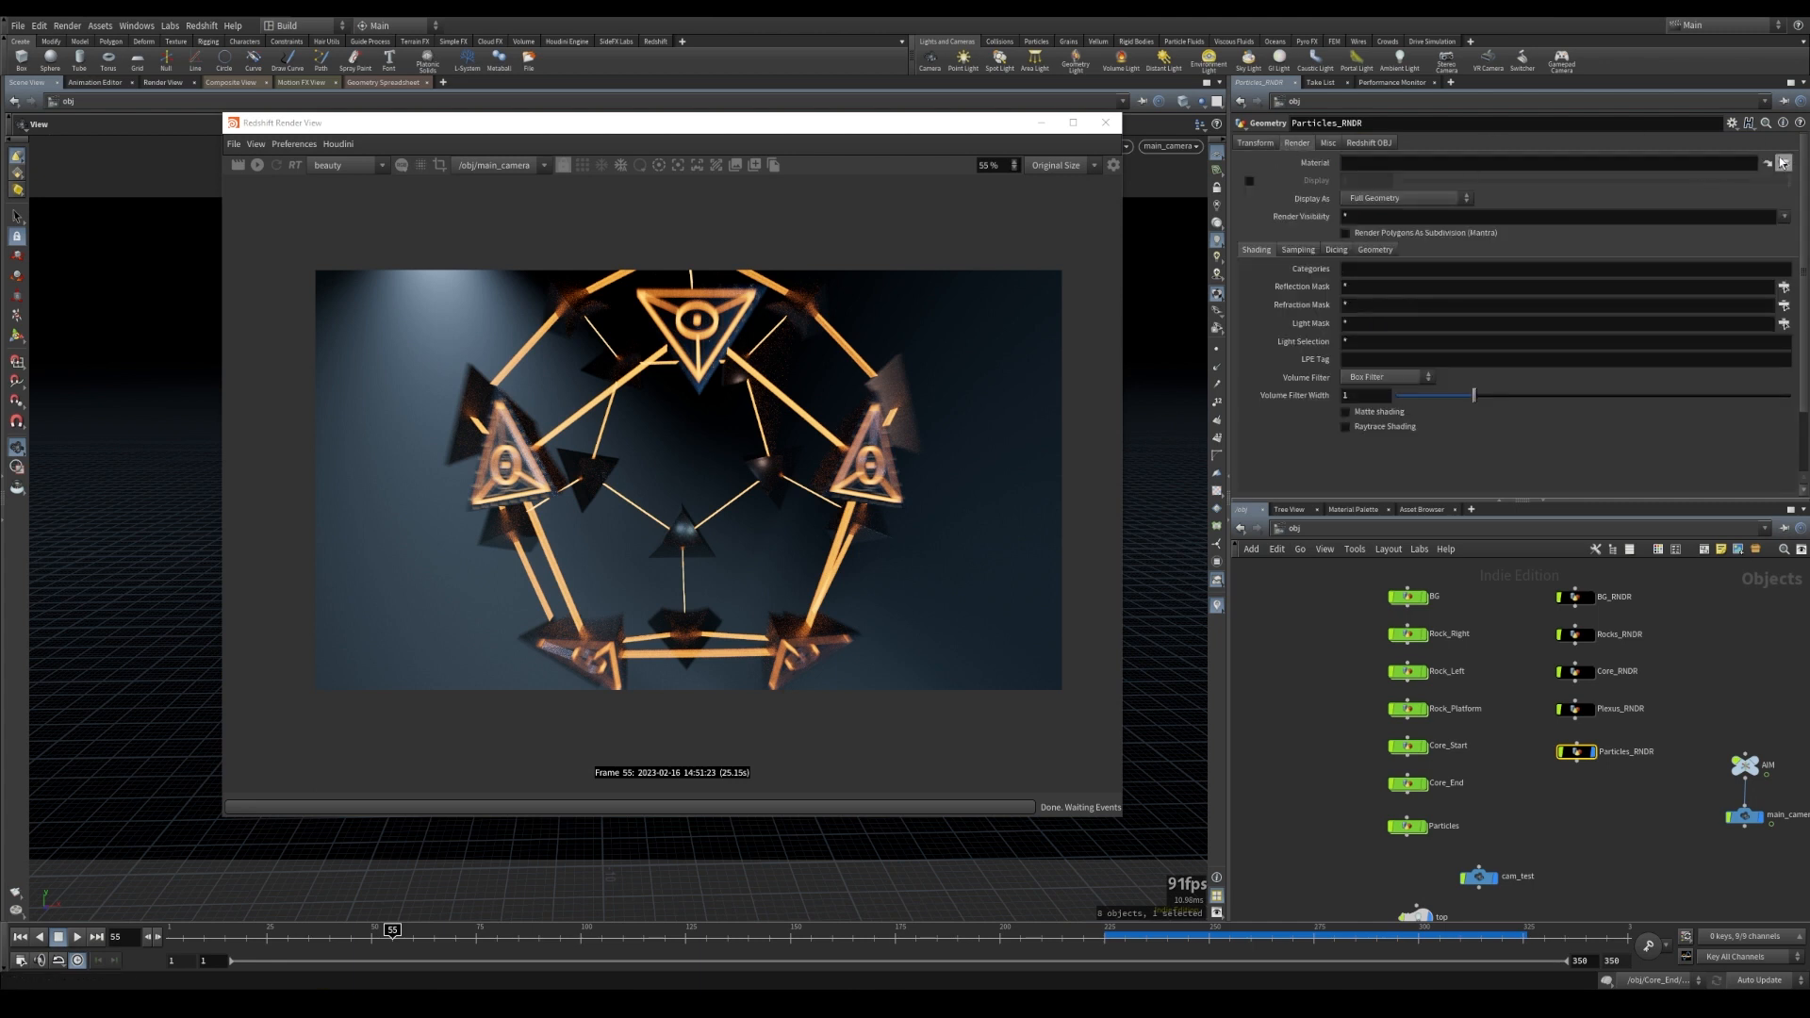
pyautogui.click(1781, 163)
pyautogui.doubleClick(1695, 130)
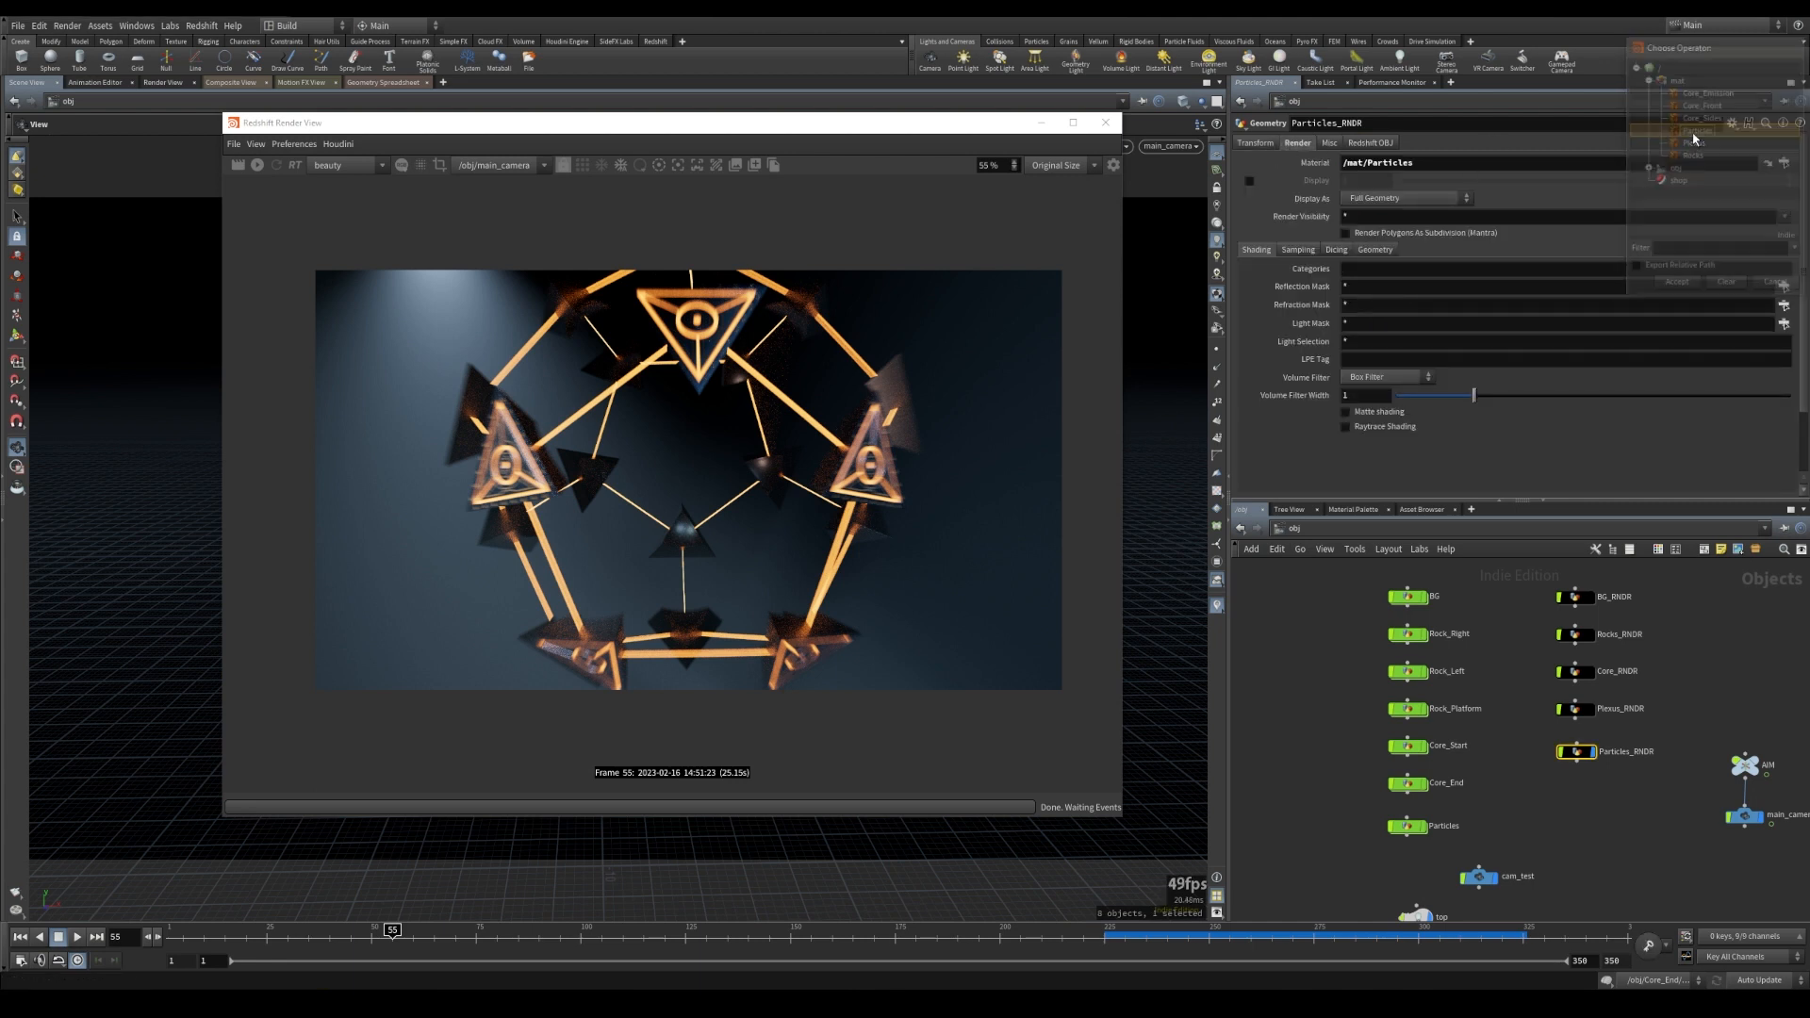
# - Enable Render Object as Particles in the Redshift particle settings of Particles_RNDR
pyautogui.click(1374, 144)
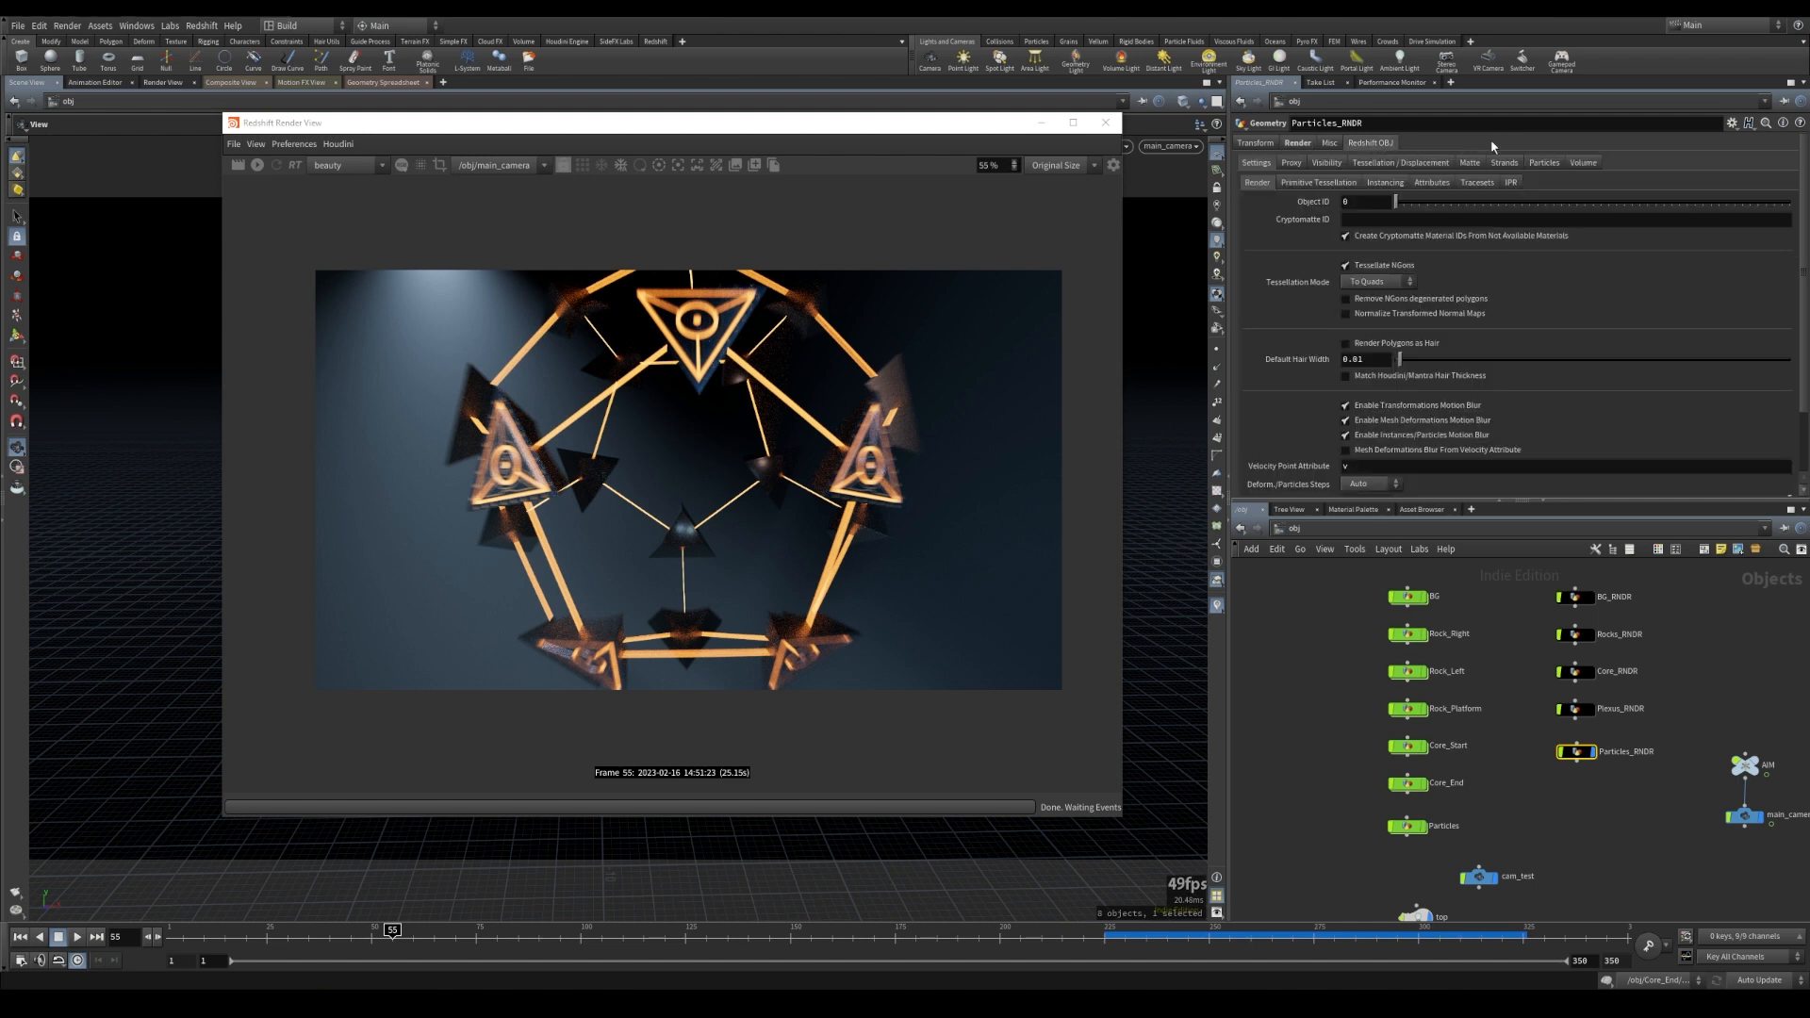
pyautogui.click(1545, 163)
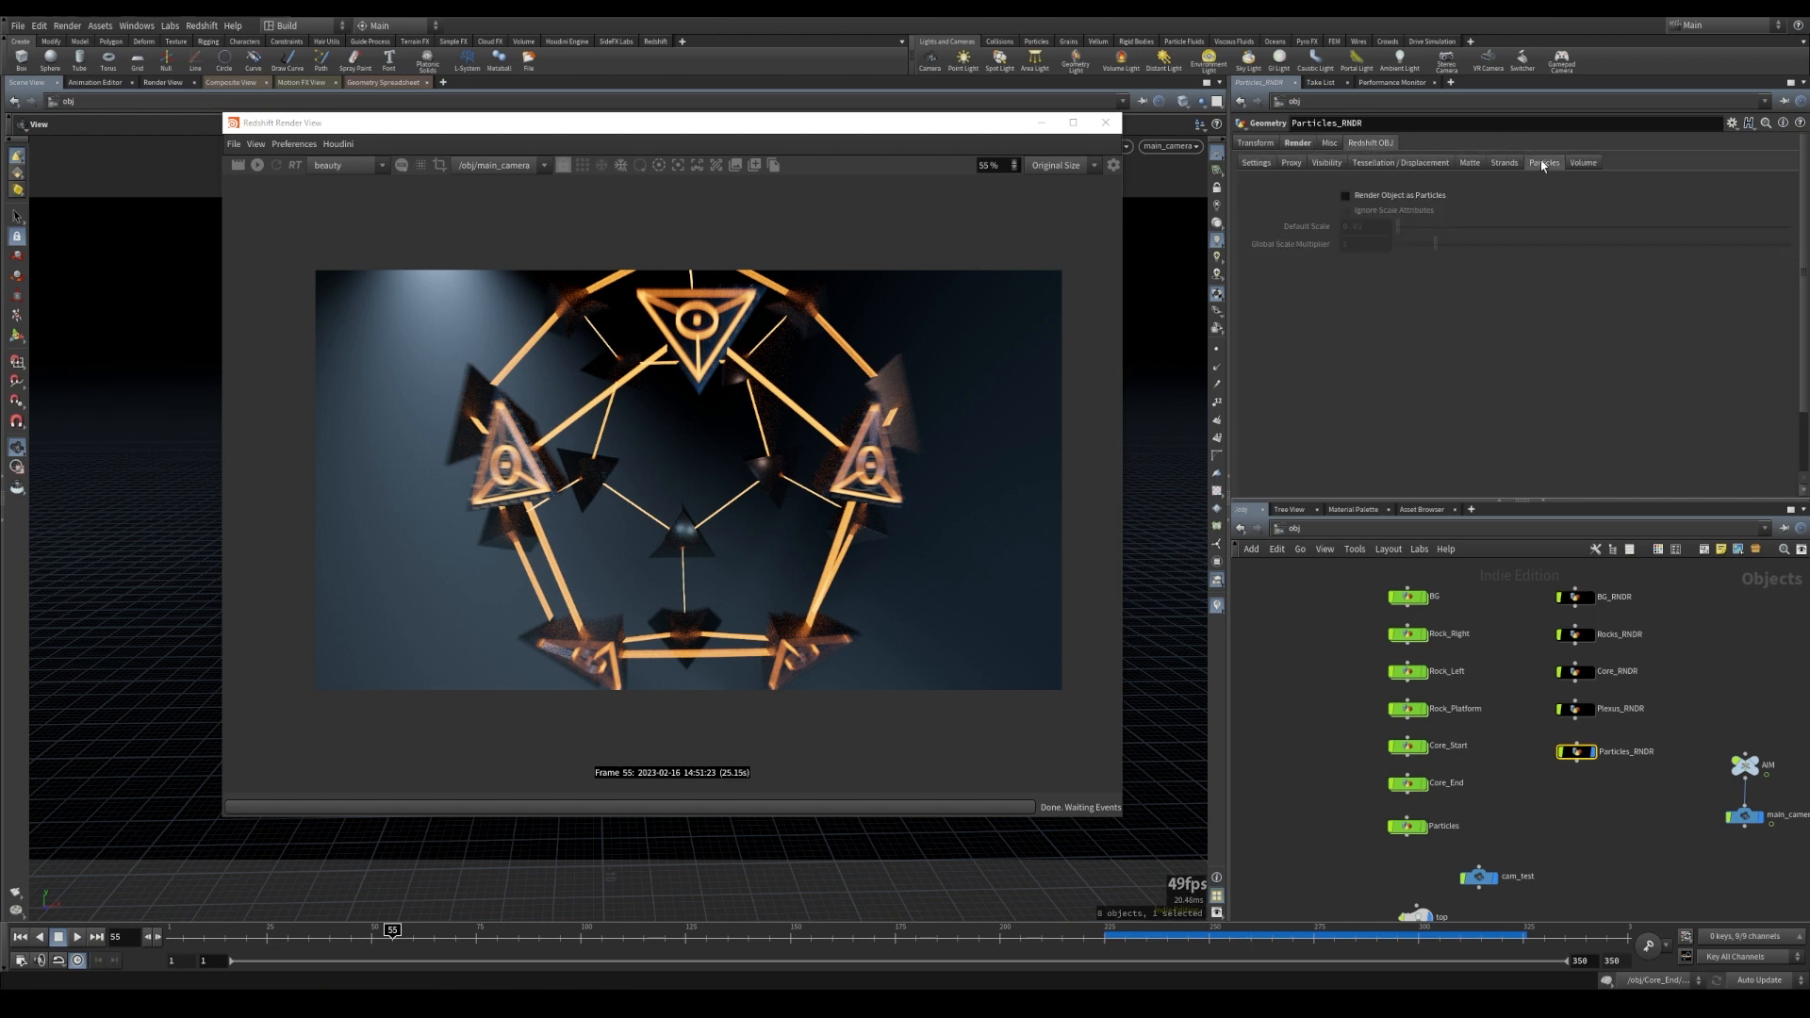
pyautogui.click(1346, 196)
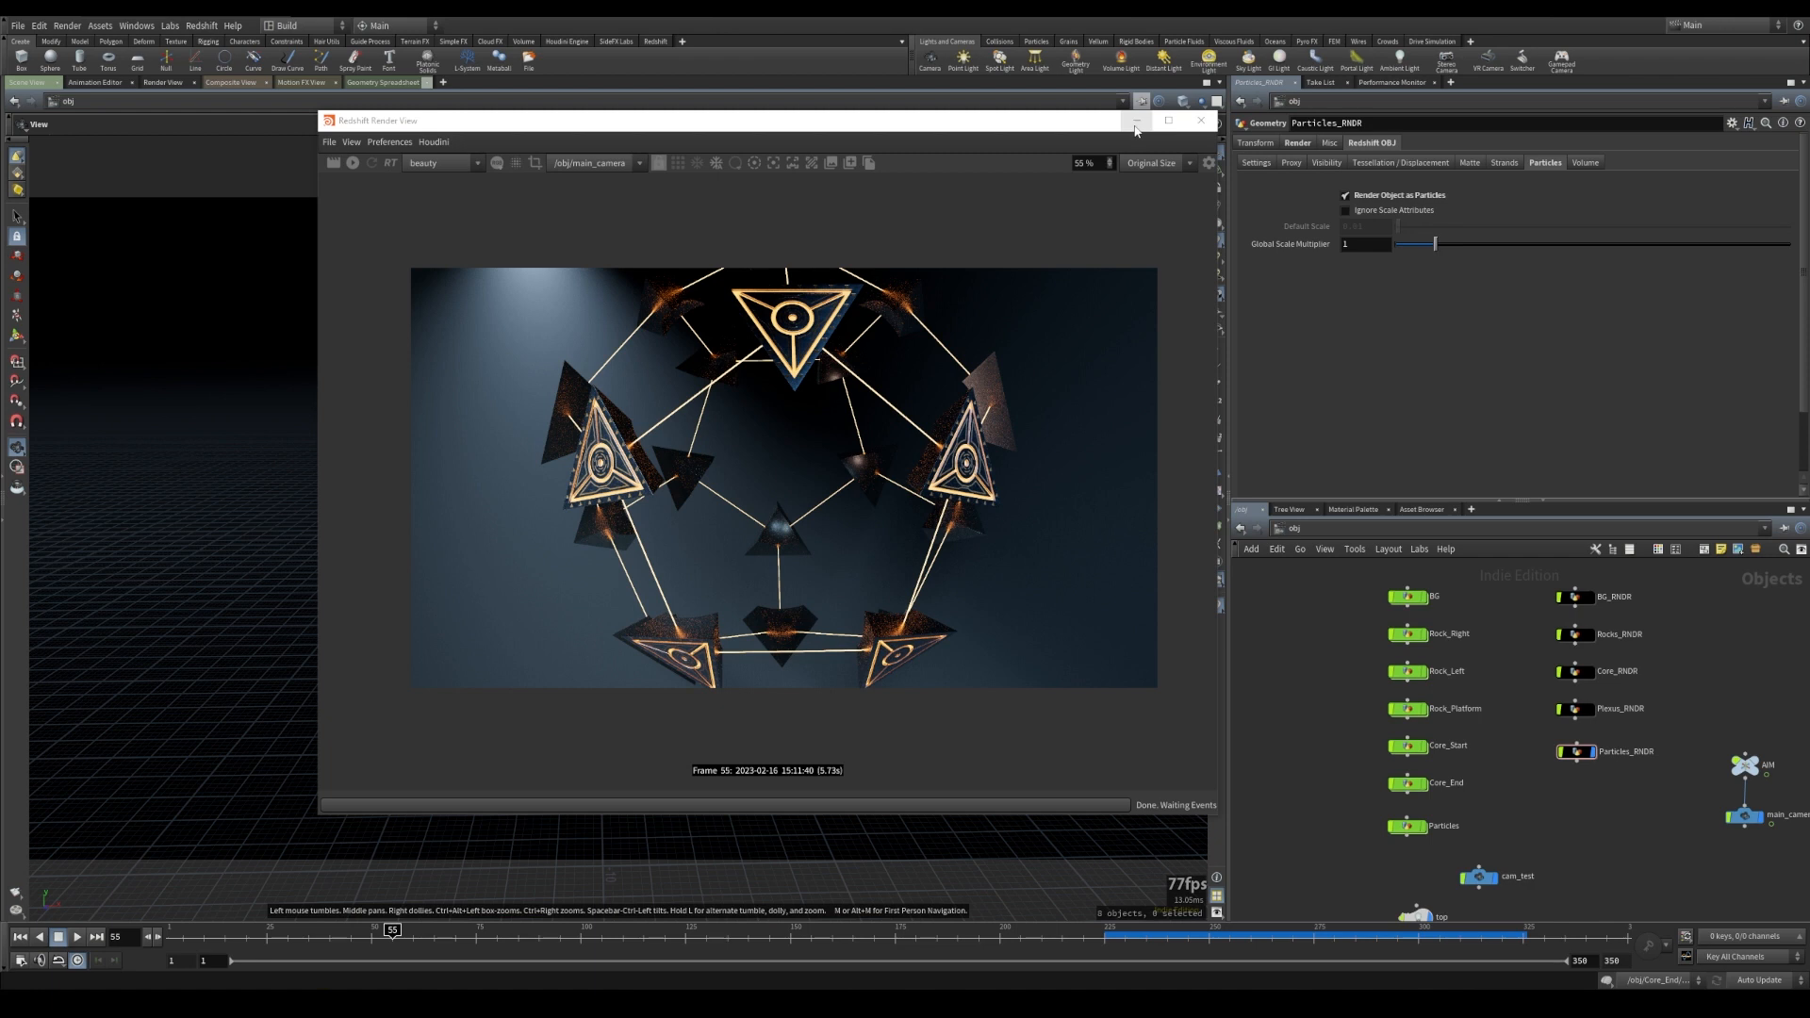
# - Minimize the Redshift render view and open the node network inside Particles_RNDR
pyautogui.click(1138, 121)
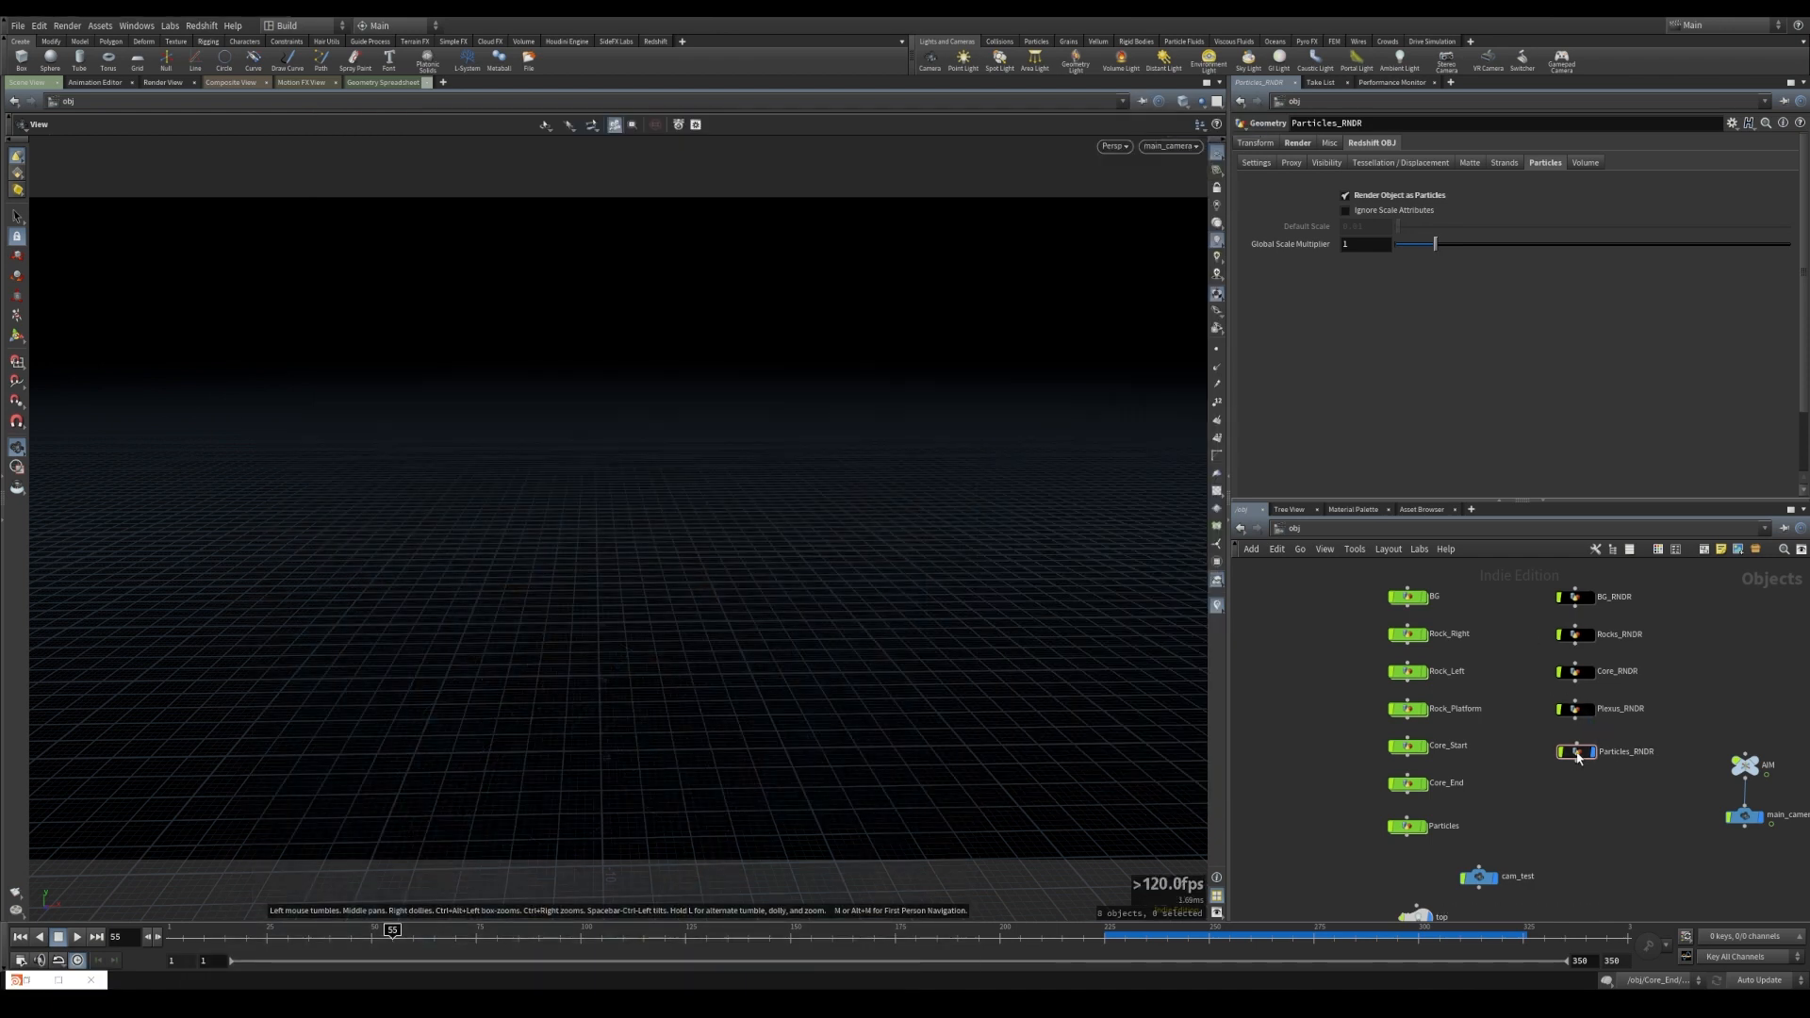
pyautogui.doubleClick(1574, 754)
pyautogui.moveTo(1649, 788); pyautogui.dragTo(1683, 769, button='middle')
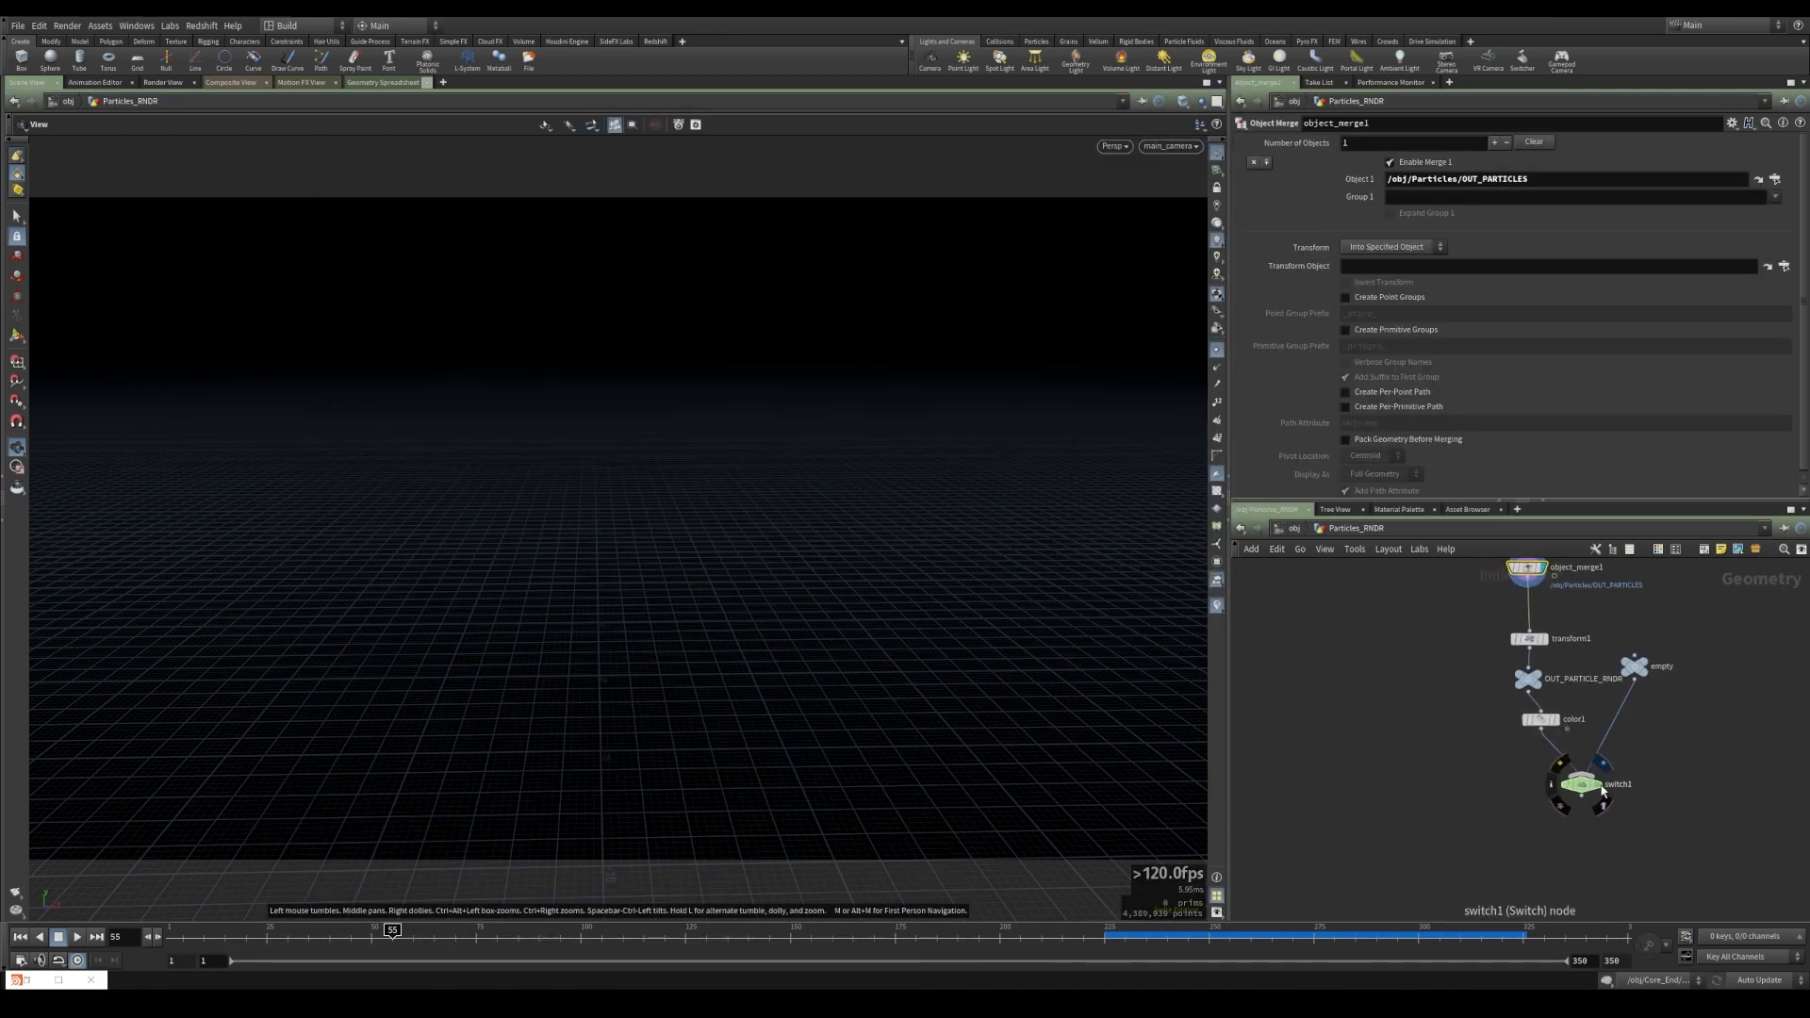
pyautogui.hotkey('ctrl', 'z')
pyautogui.press('Tab')
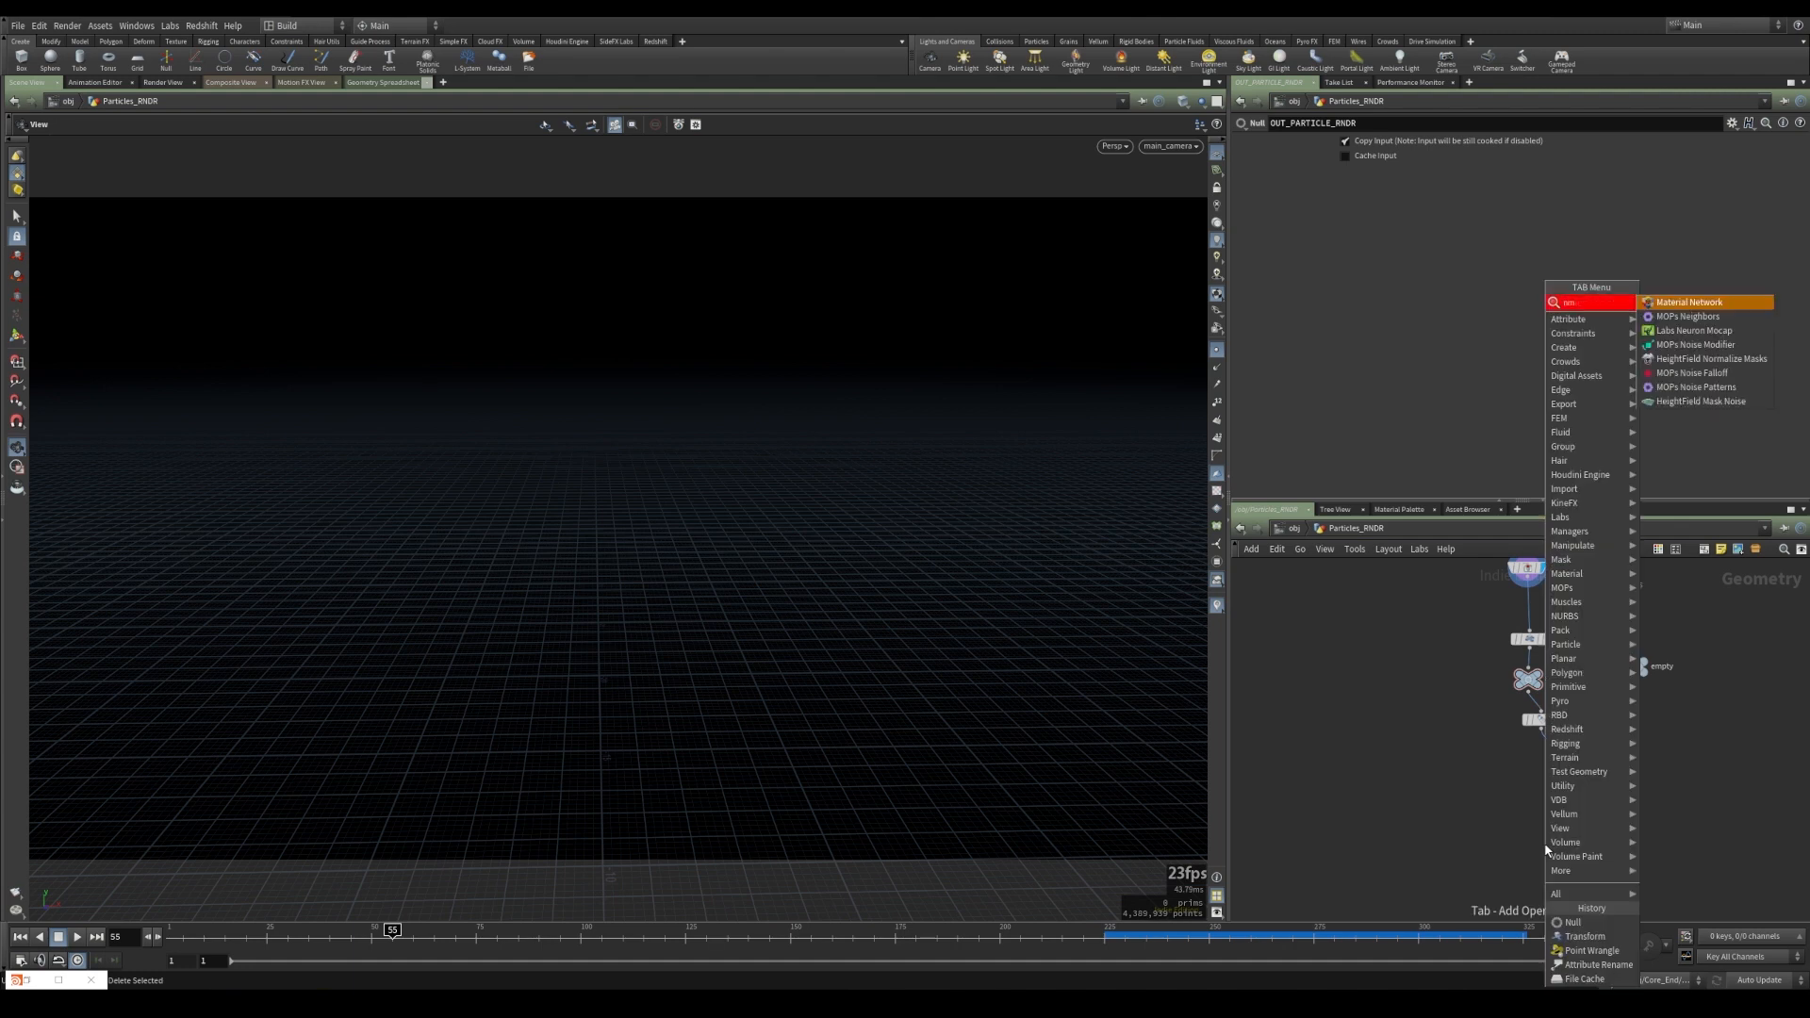
pyautogui.press('Escape')
pyautogui.press('Tab')
pyautogui.write('null')
pyautogui.press('Return')
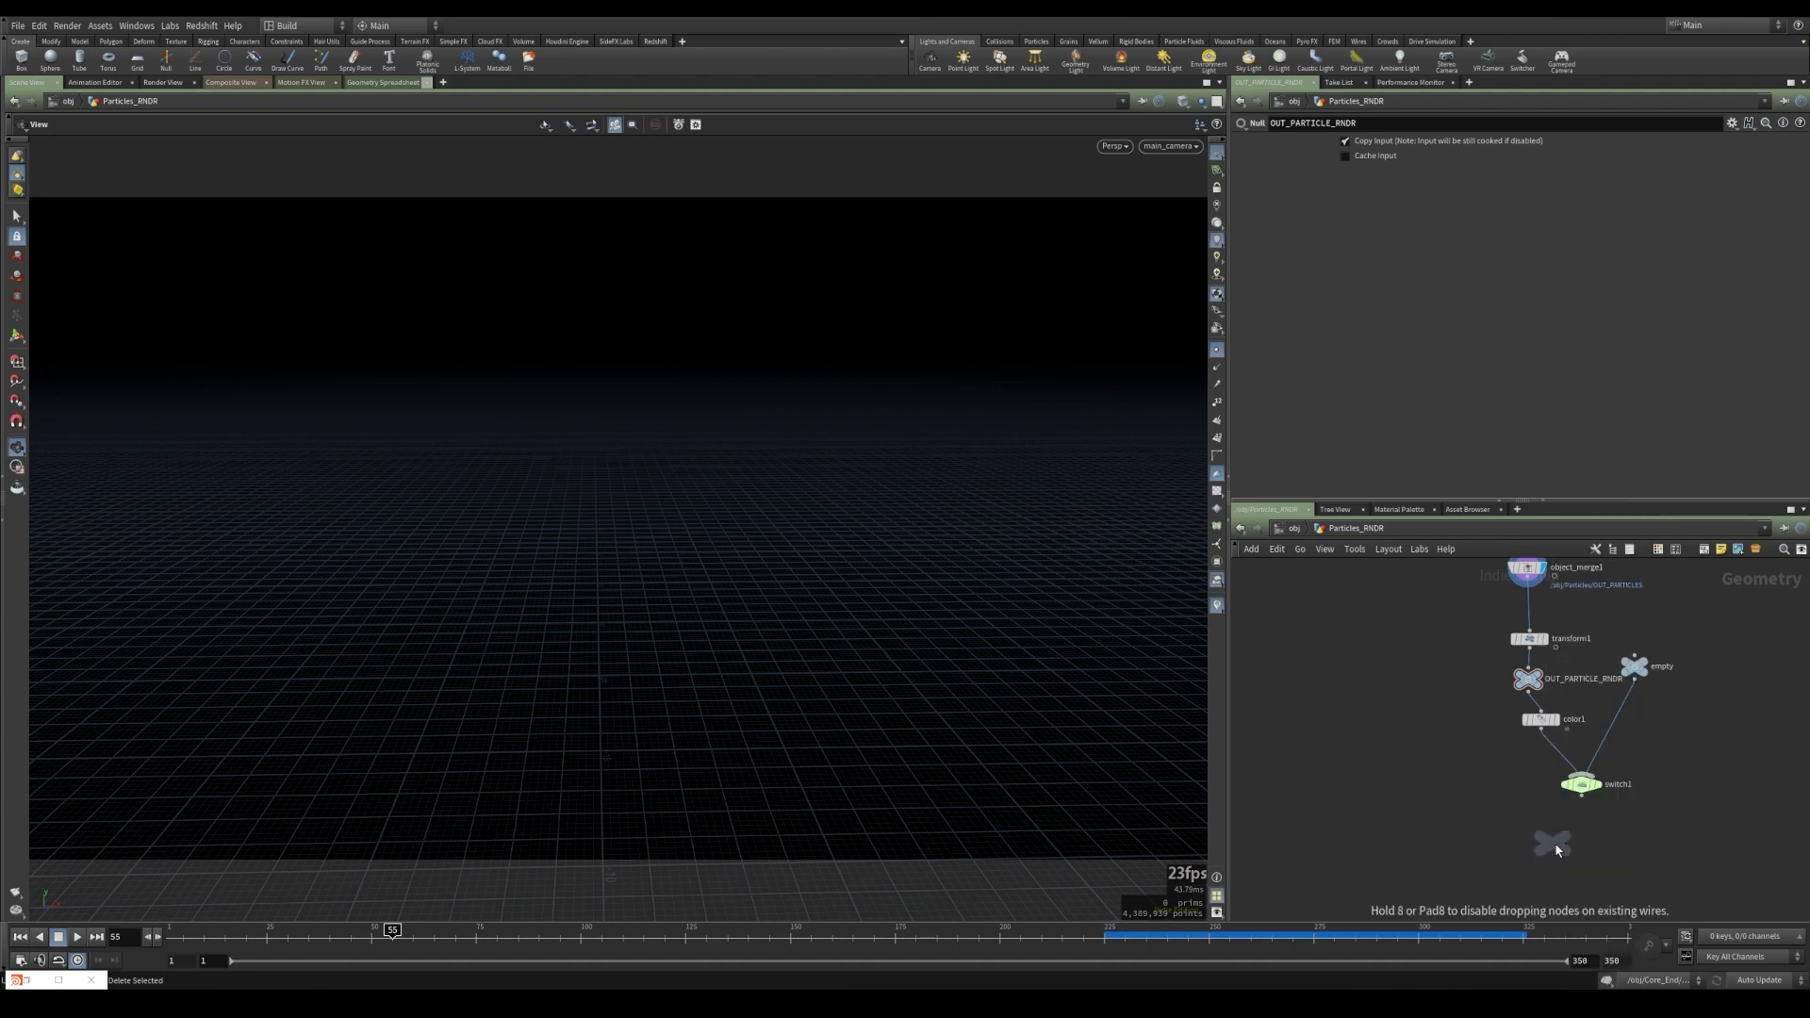
pyautogui.click(1581, 846)
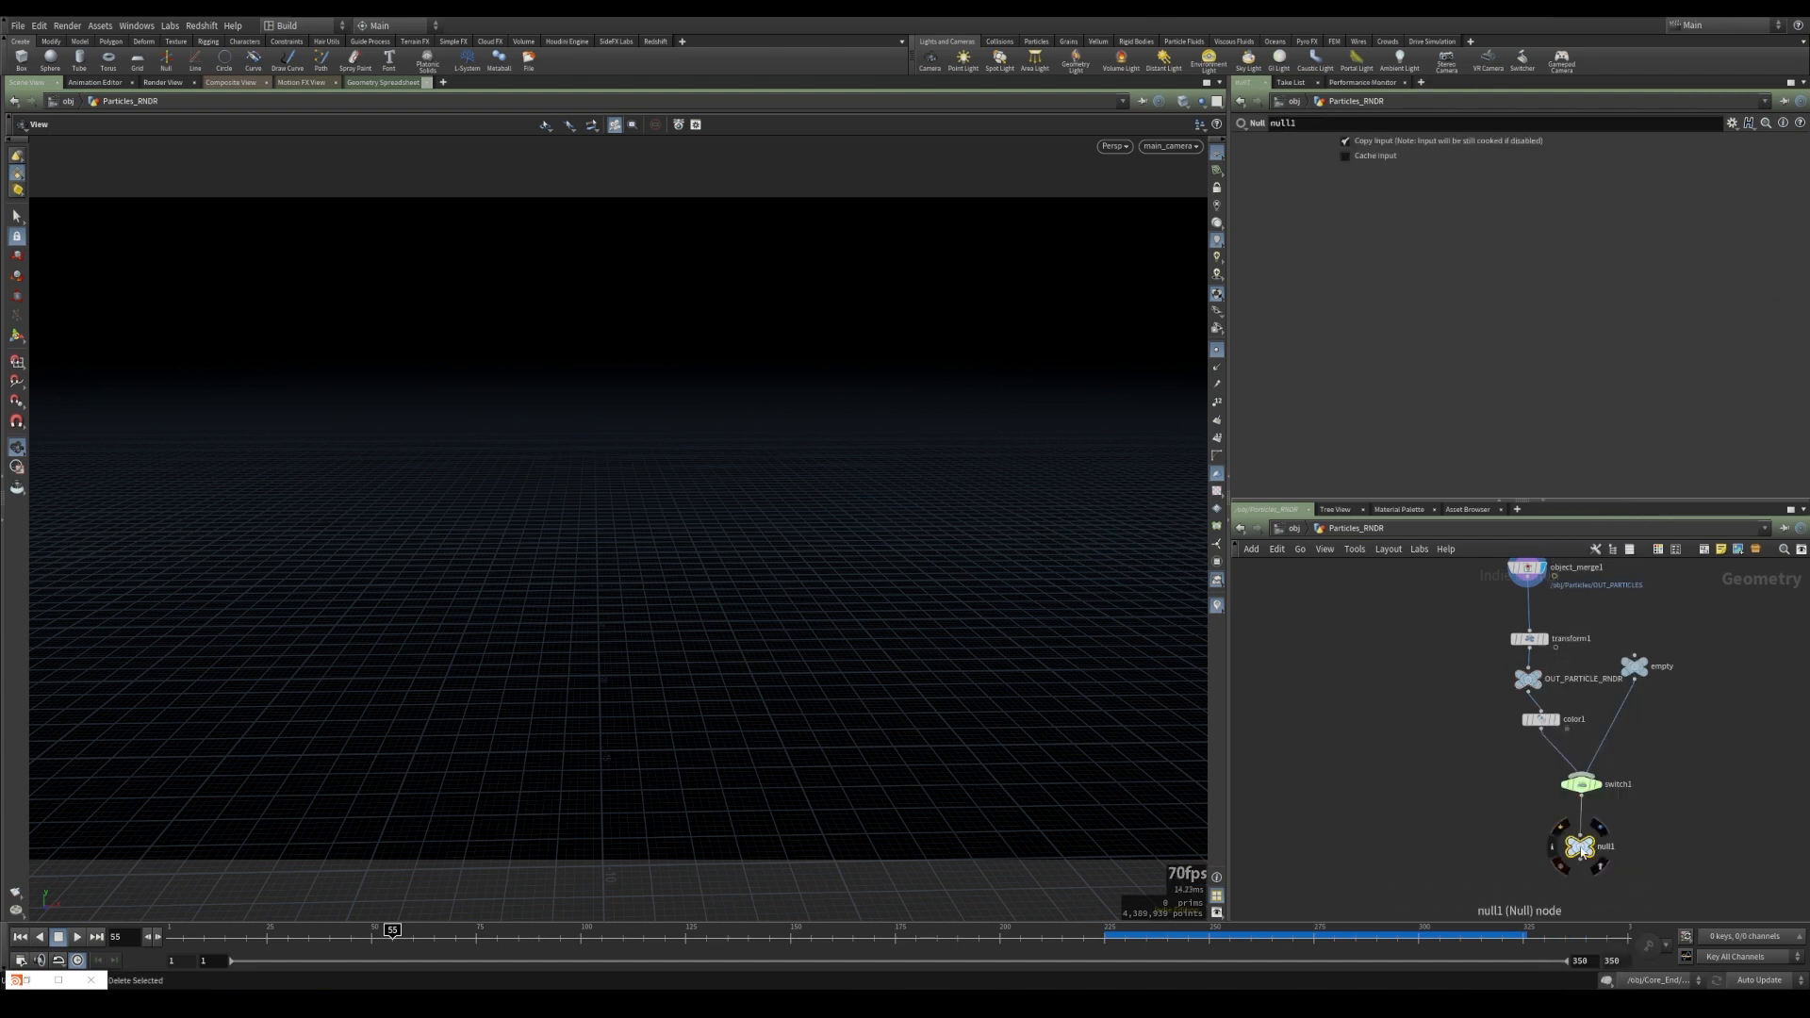
pyautogui.press('Delete')
# - Move the OUT_PARTICLE_RNDR null below switch1, connect it to the switch's output and set it as the displayed and rendered node
pyautogui.moveTo(1532, 704); pyautogui.dragTo(1582, 841)
pyautogui.click(1584, 834)
pyautogui.click(1582, 796)
pyautogui.click(1595, 839)
pyautogui.click(1583, 845)
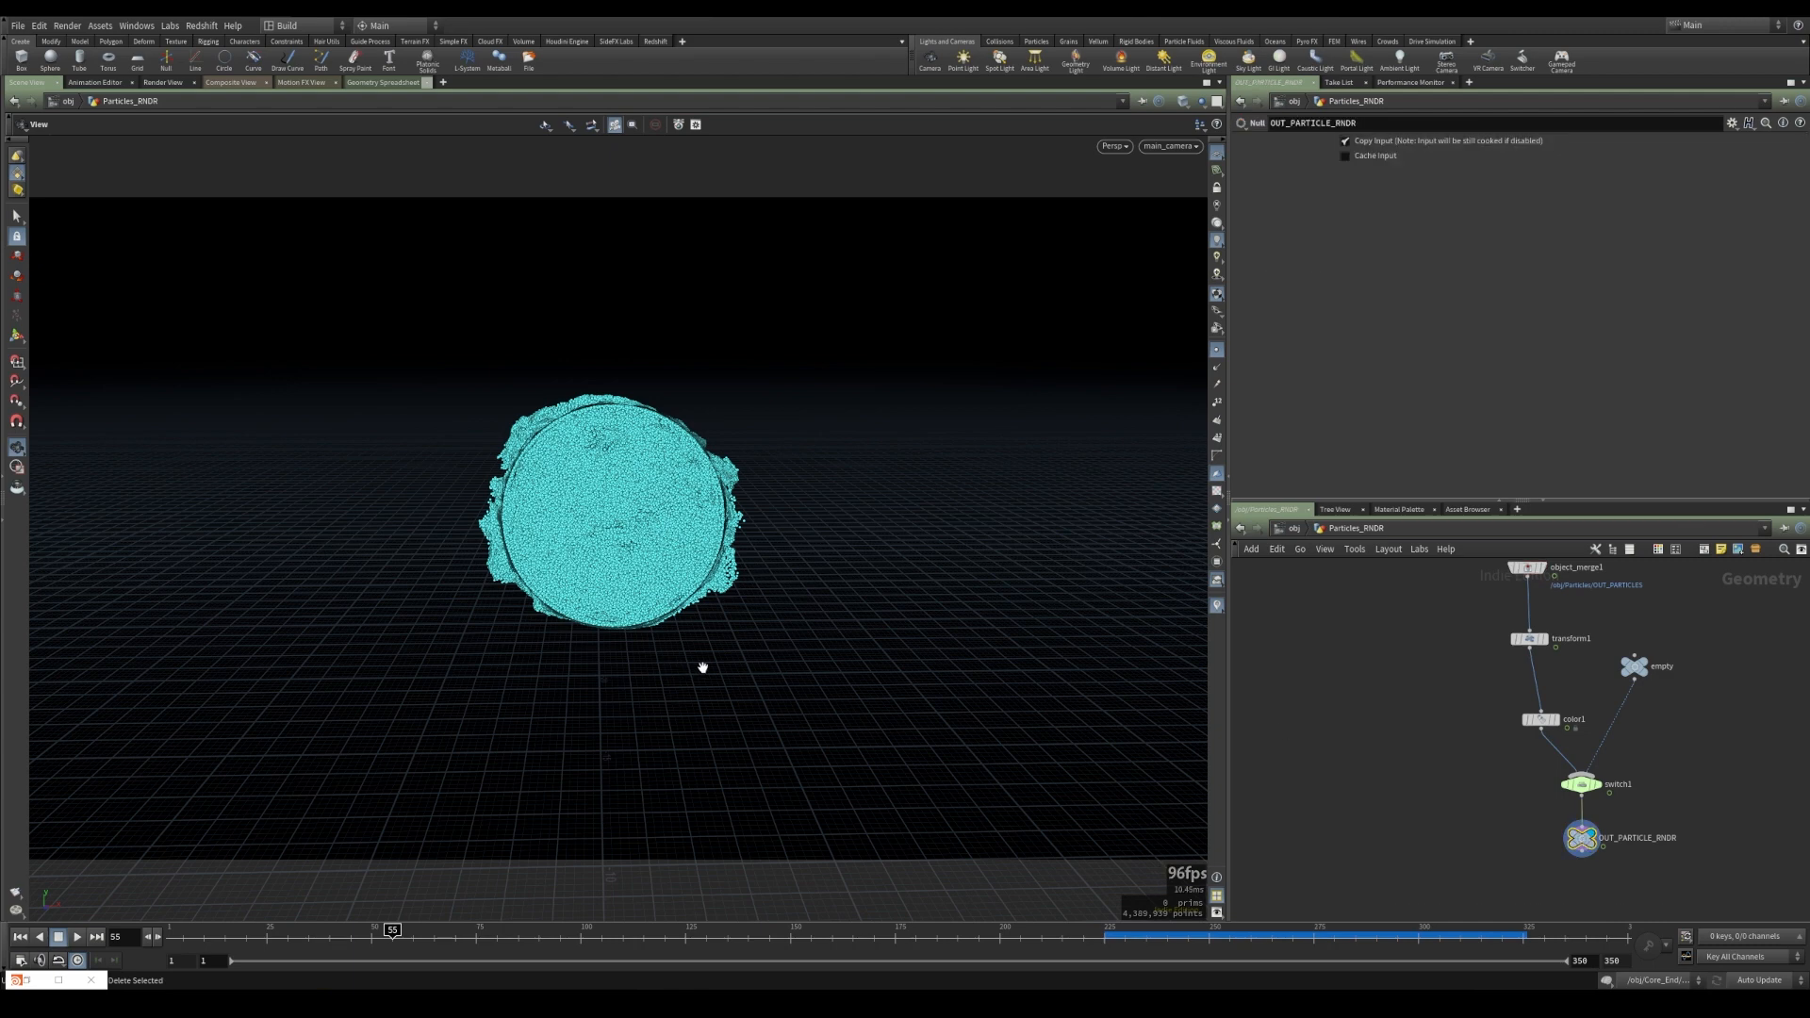
# - Hide the point markers of the particles in the viewport and return the view to main_camera
pyautogui.moveTo(690, 567); pyautogui.dragTo(679, 528)
pyautogui.scroll(5, 679, 528)
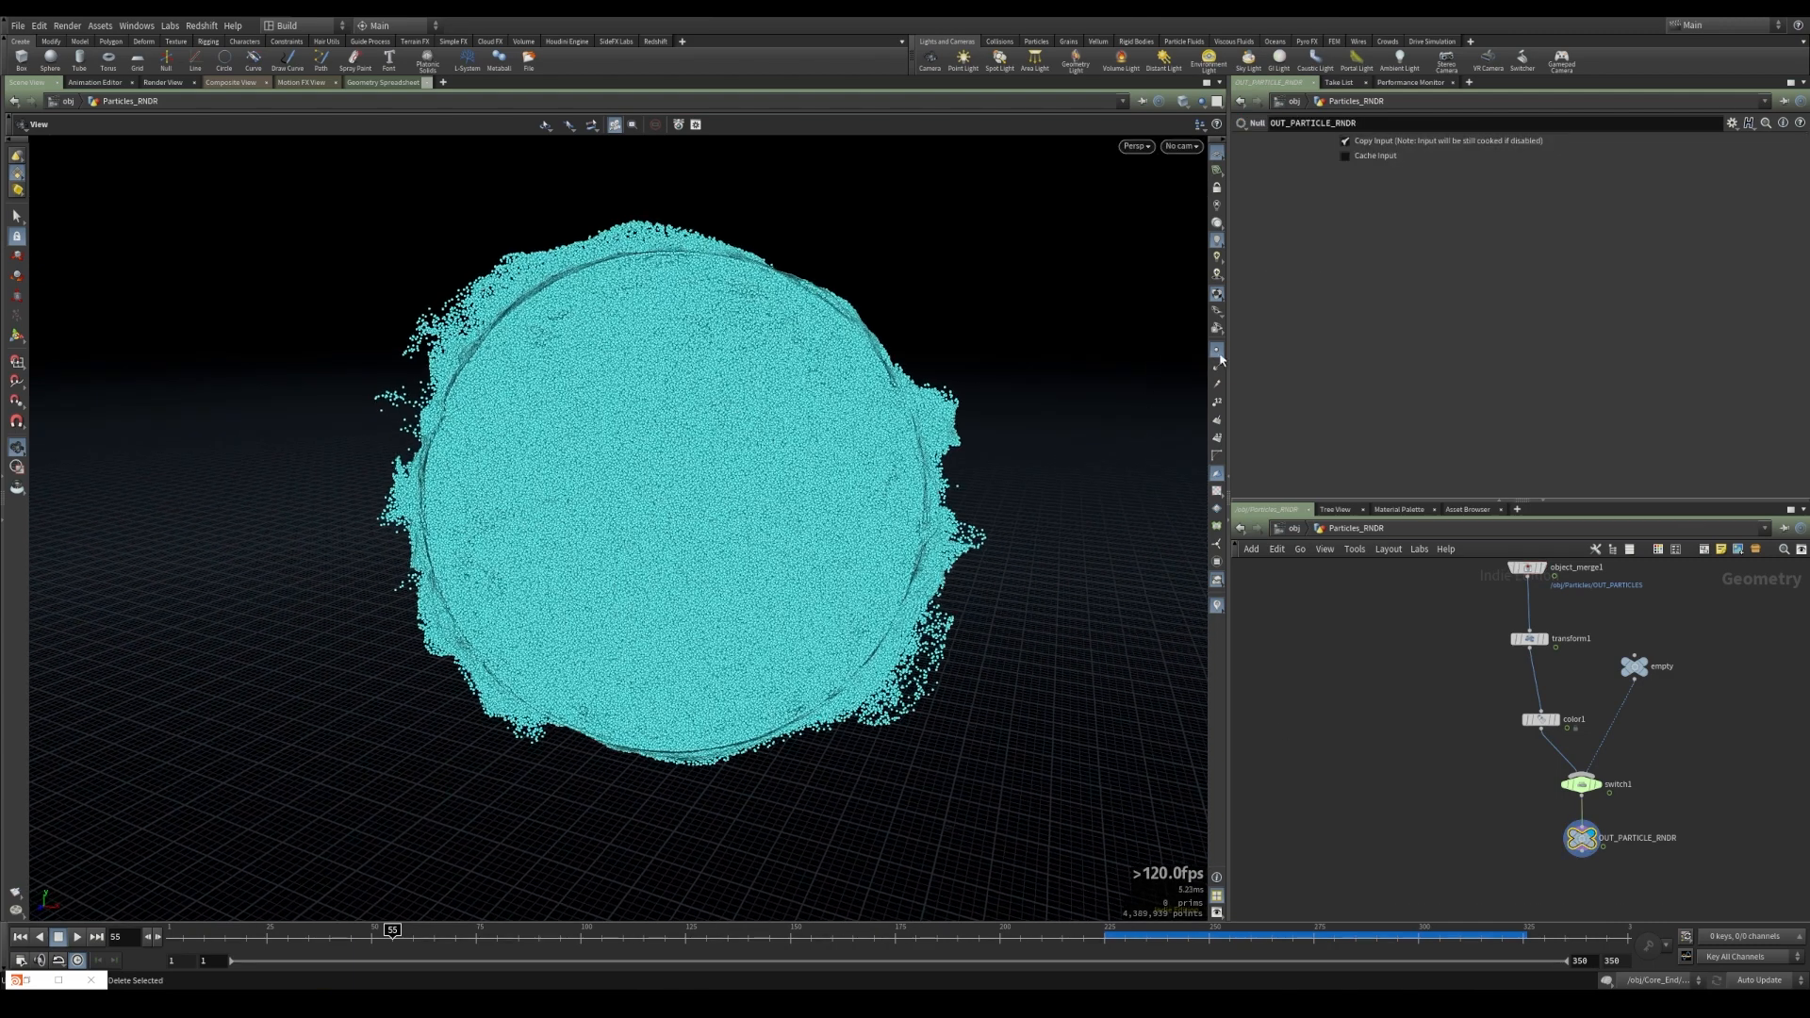
pyautogui.click(1218, 351)
pyautogui.moveTo(699, 444); pyautogui.dragTo(660, 453)
pyautogui.click(1181, 147)
pyautogui.click(1169, 151)
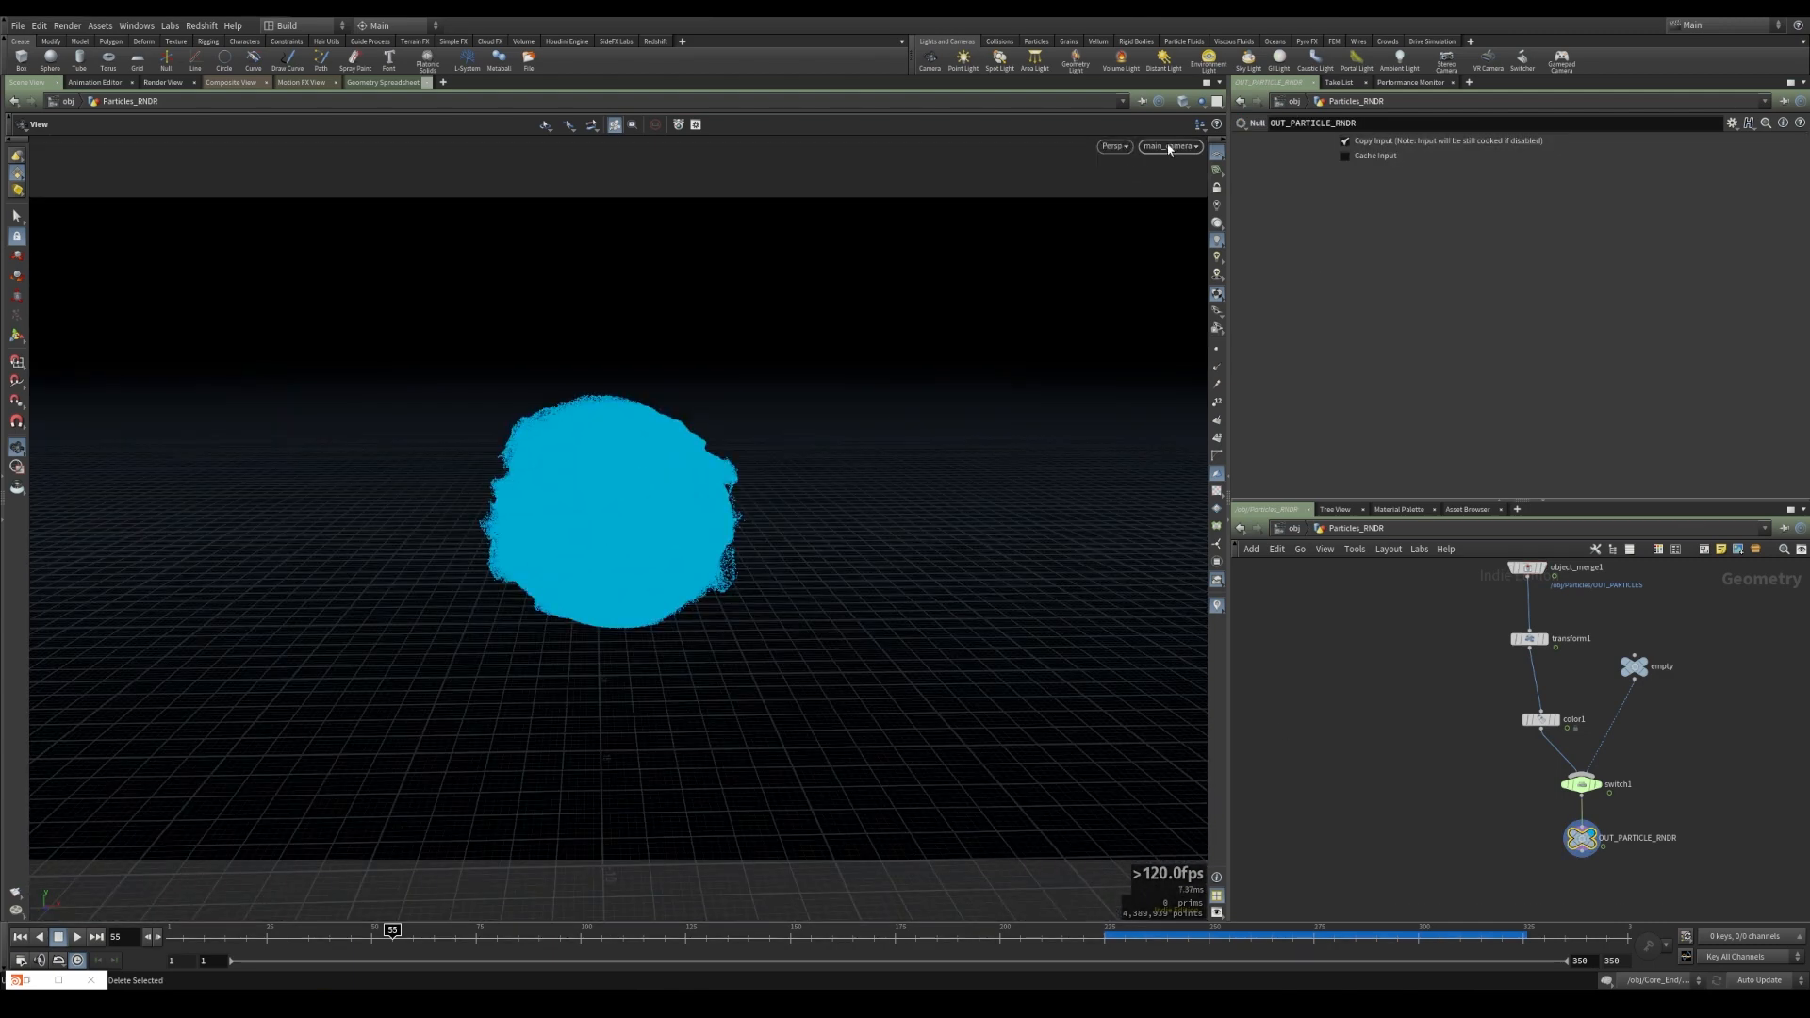
# - Restore the Redshift render view and start a live render of the particles
pyautogui.click(26, 979)
pyautogui.click(353, 164)
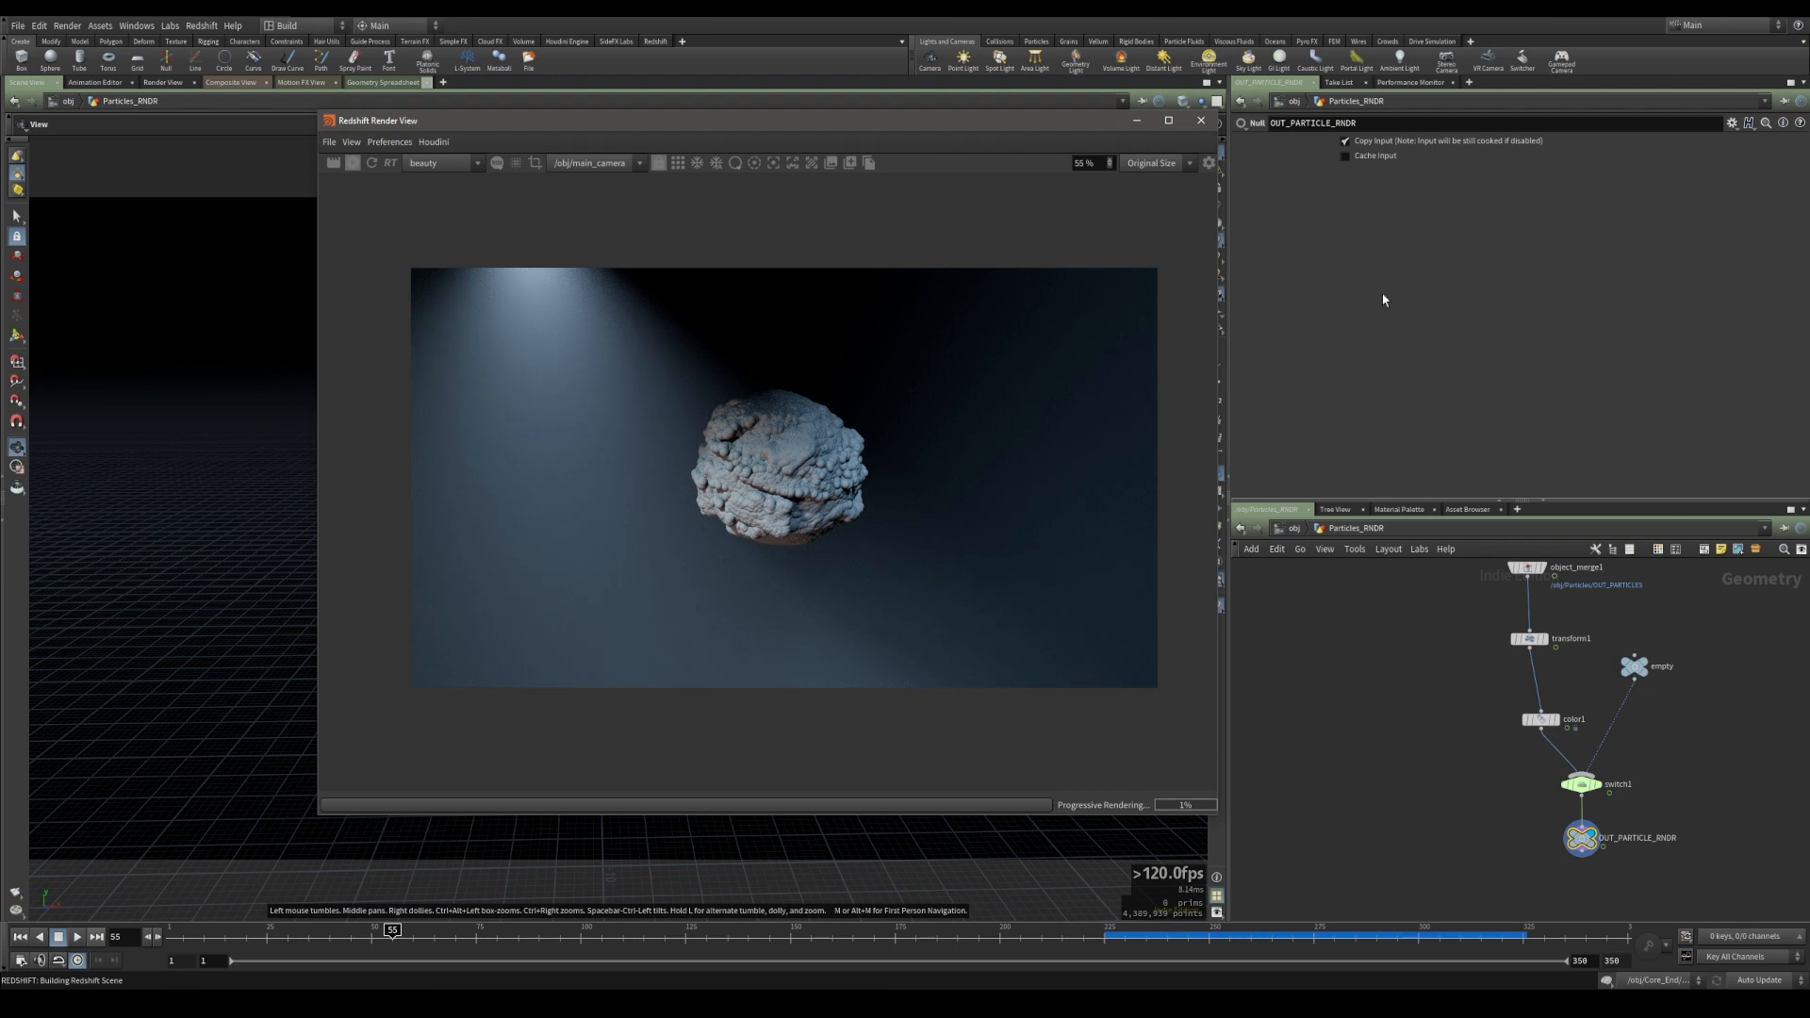
# - Insert a Point Wrangle between object_merge1 and transform1 and name it pscale
pyautogui.moveTo(1456, 667); pyautogui.dragTo(1424, 726, button='middle')
pyautogui.press('Tab')
pyautogui.write('wrangle')
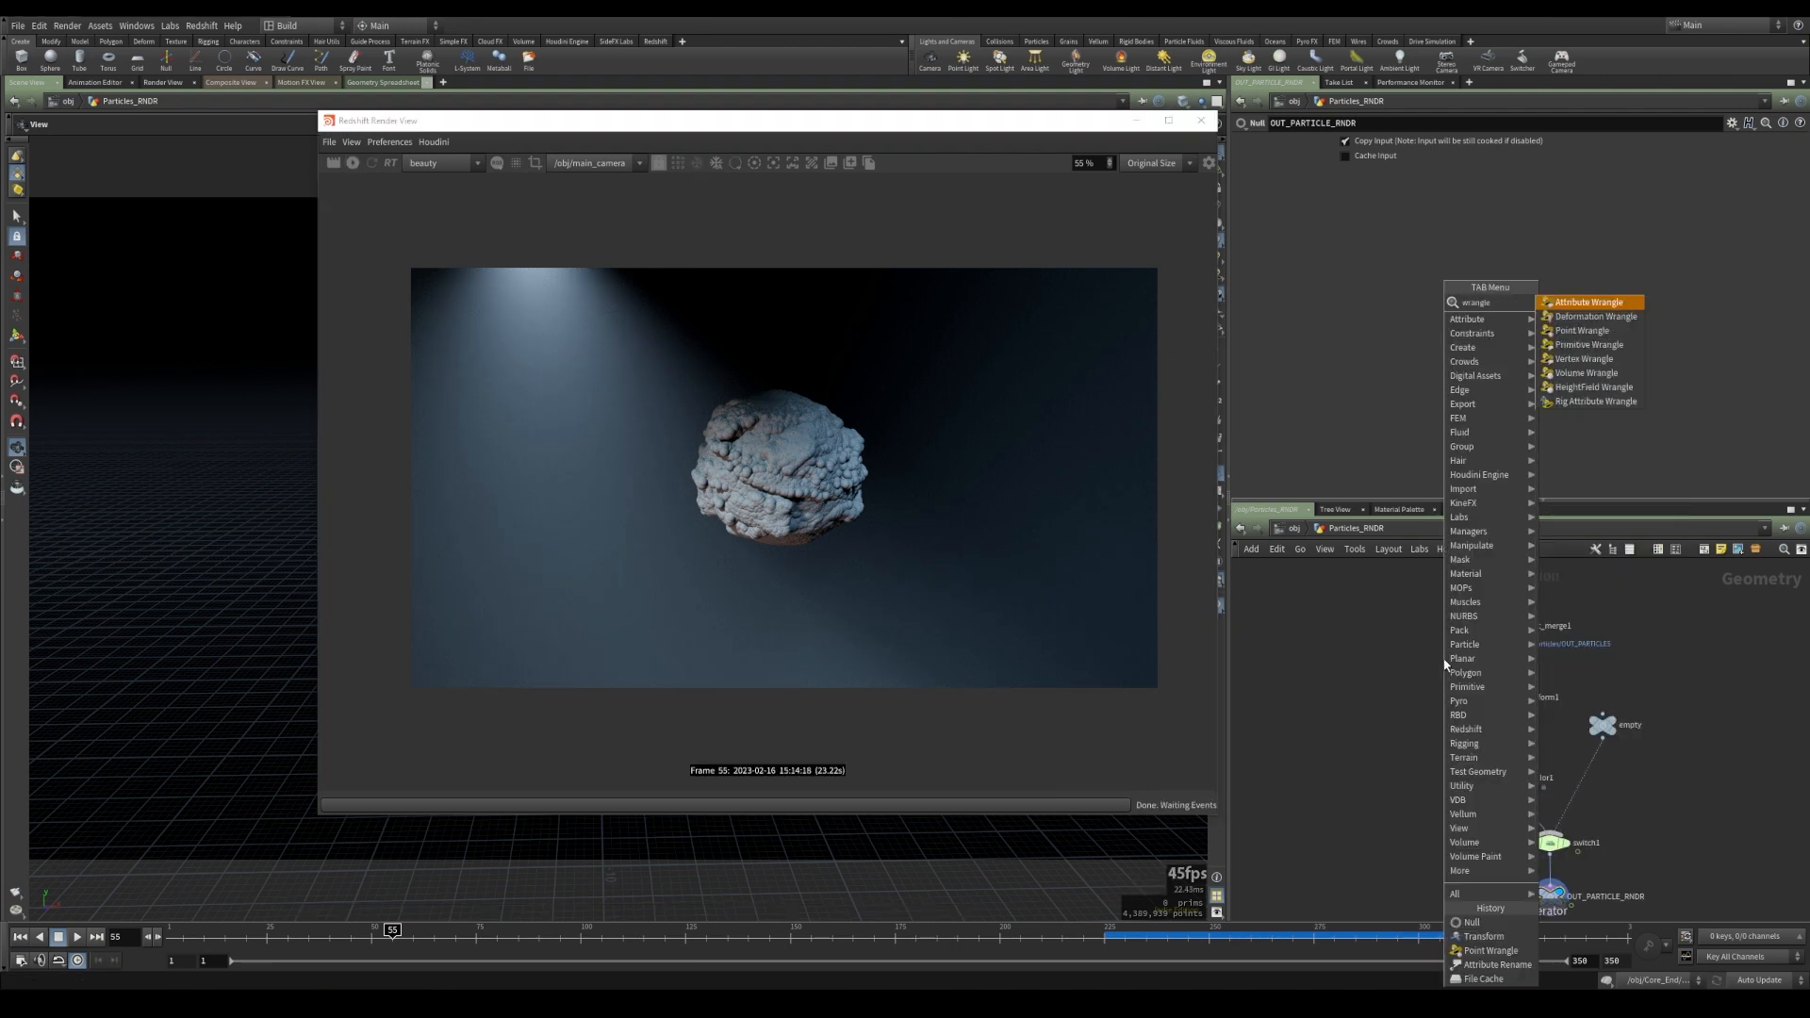
pyautogui.press('Down')
pyautogui.press('Return')
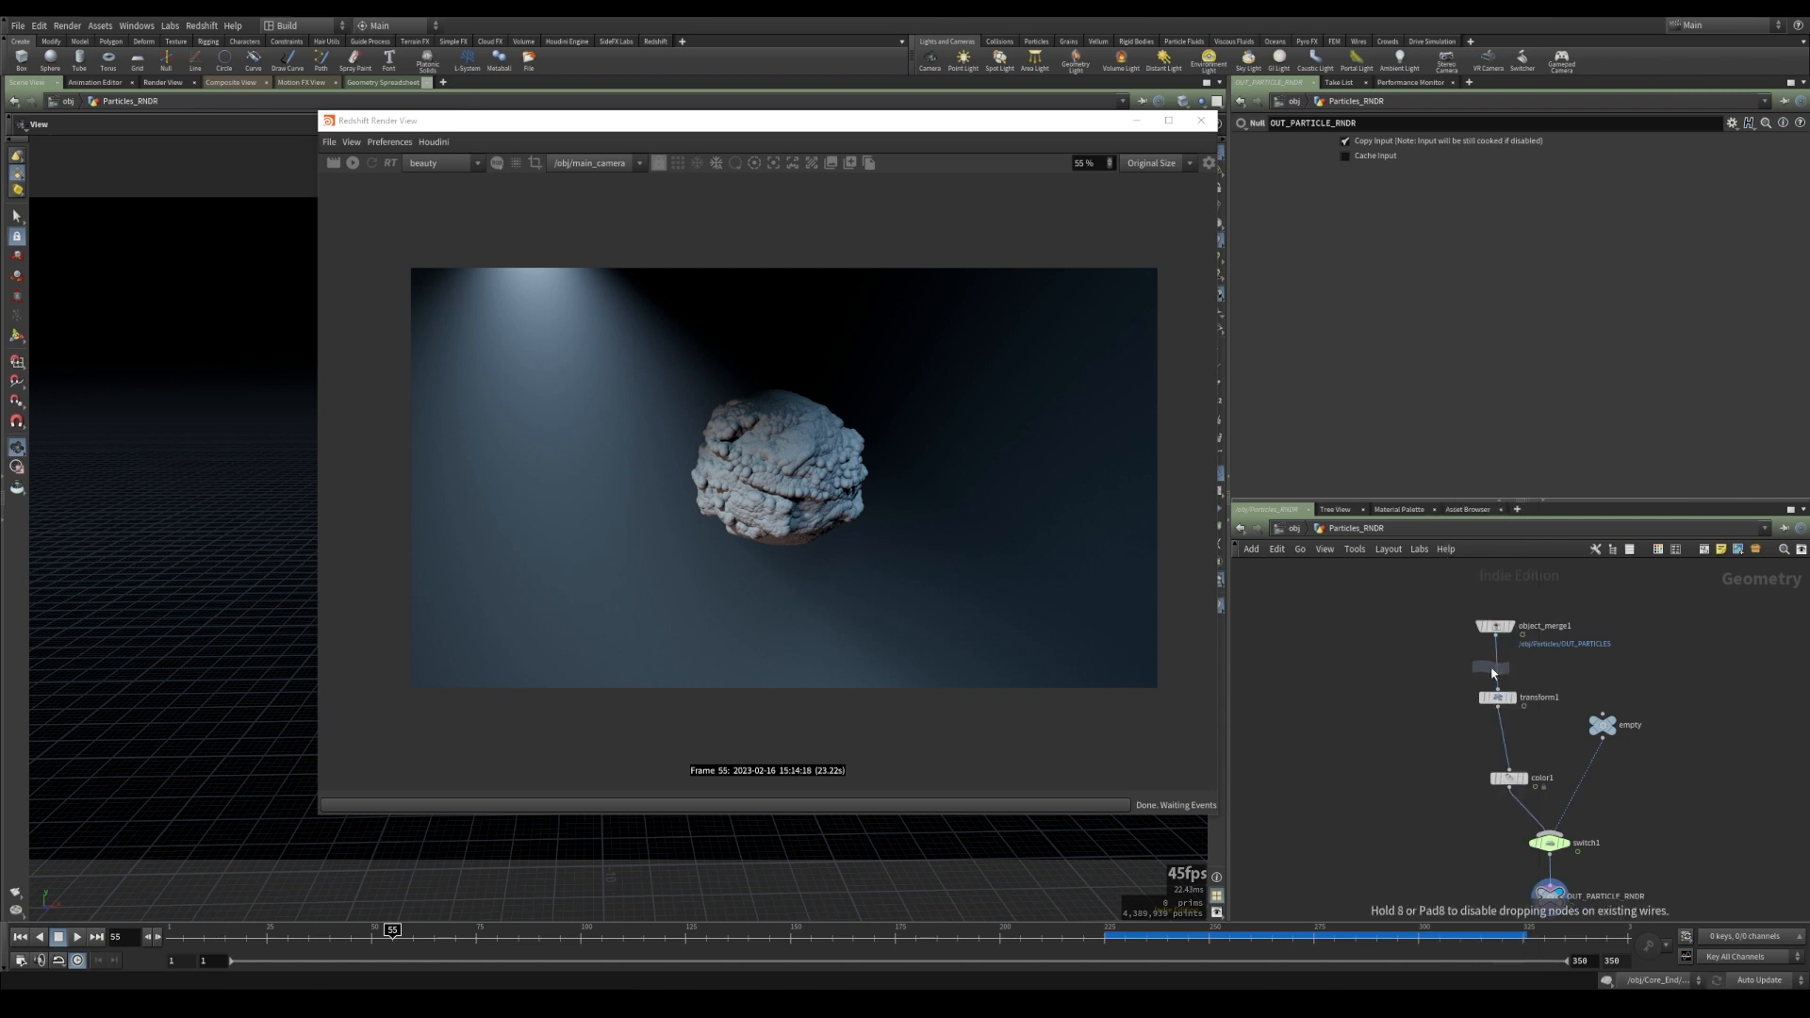
pyautogui.click(1499, 667)
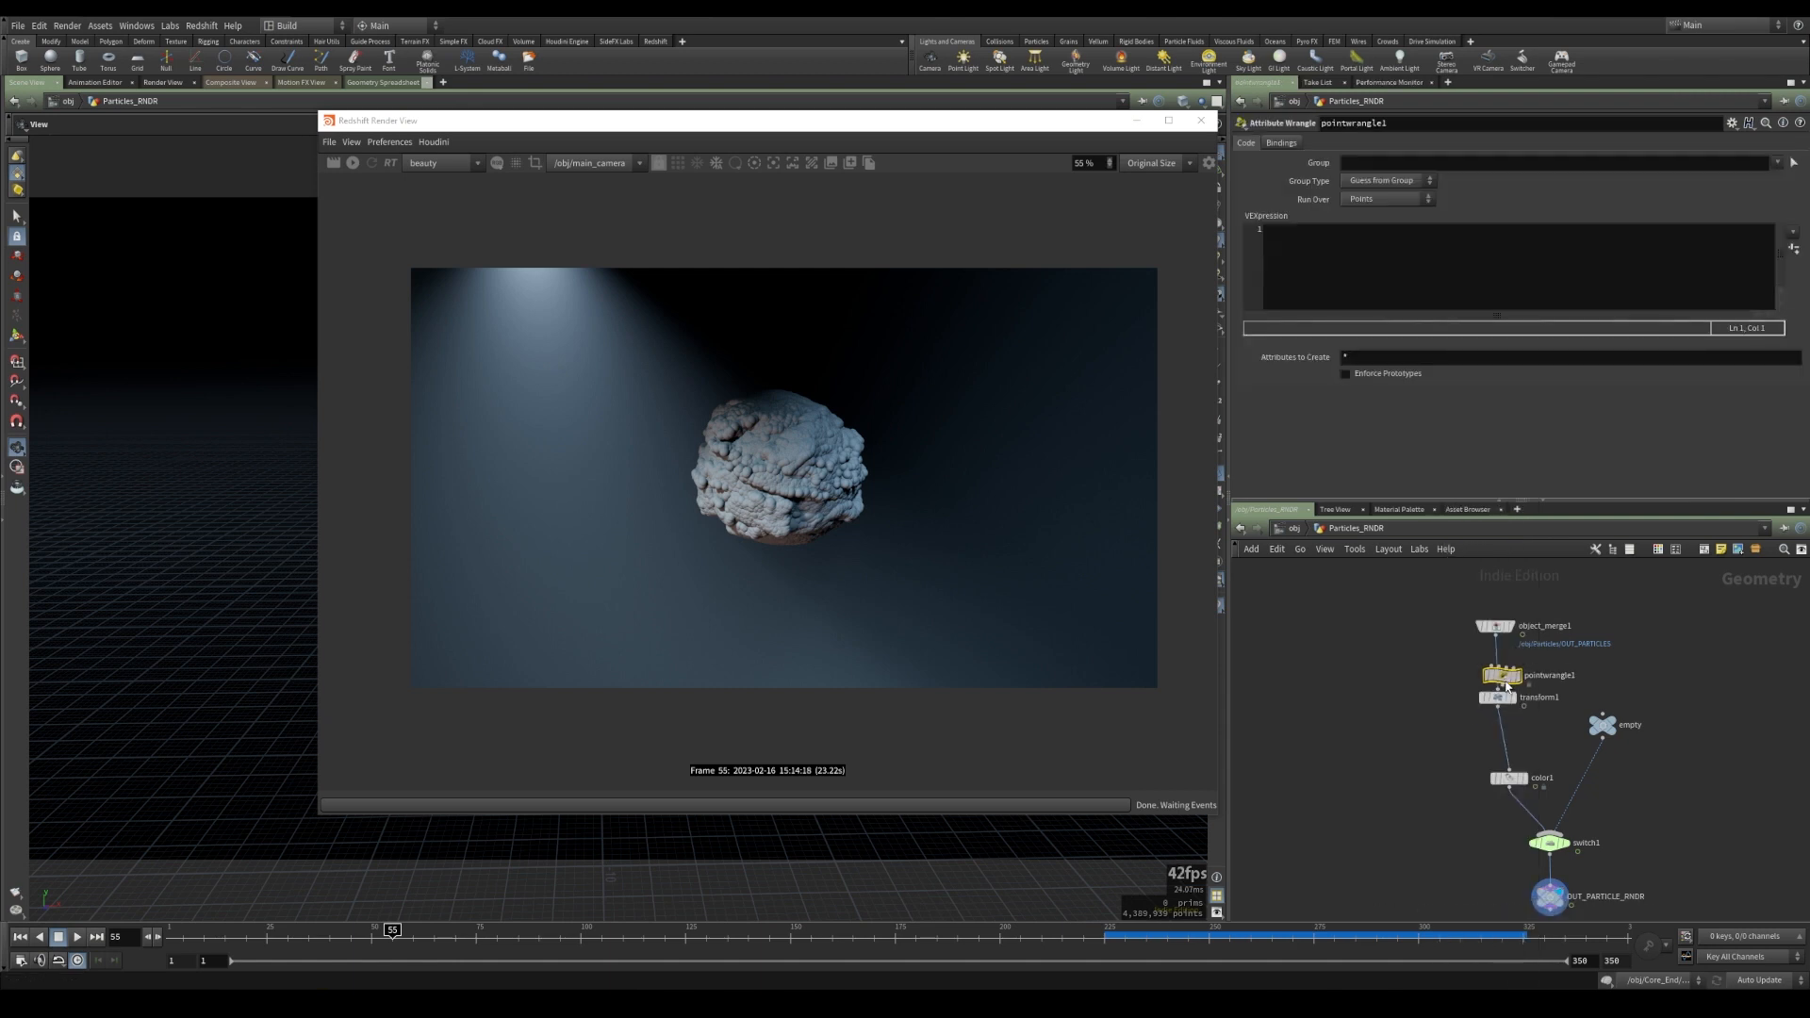
pyautogui.doubleClick(1550, 667)
pyautogui.write('pscale')
pyautogui.press('Return')
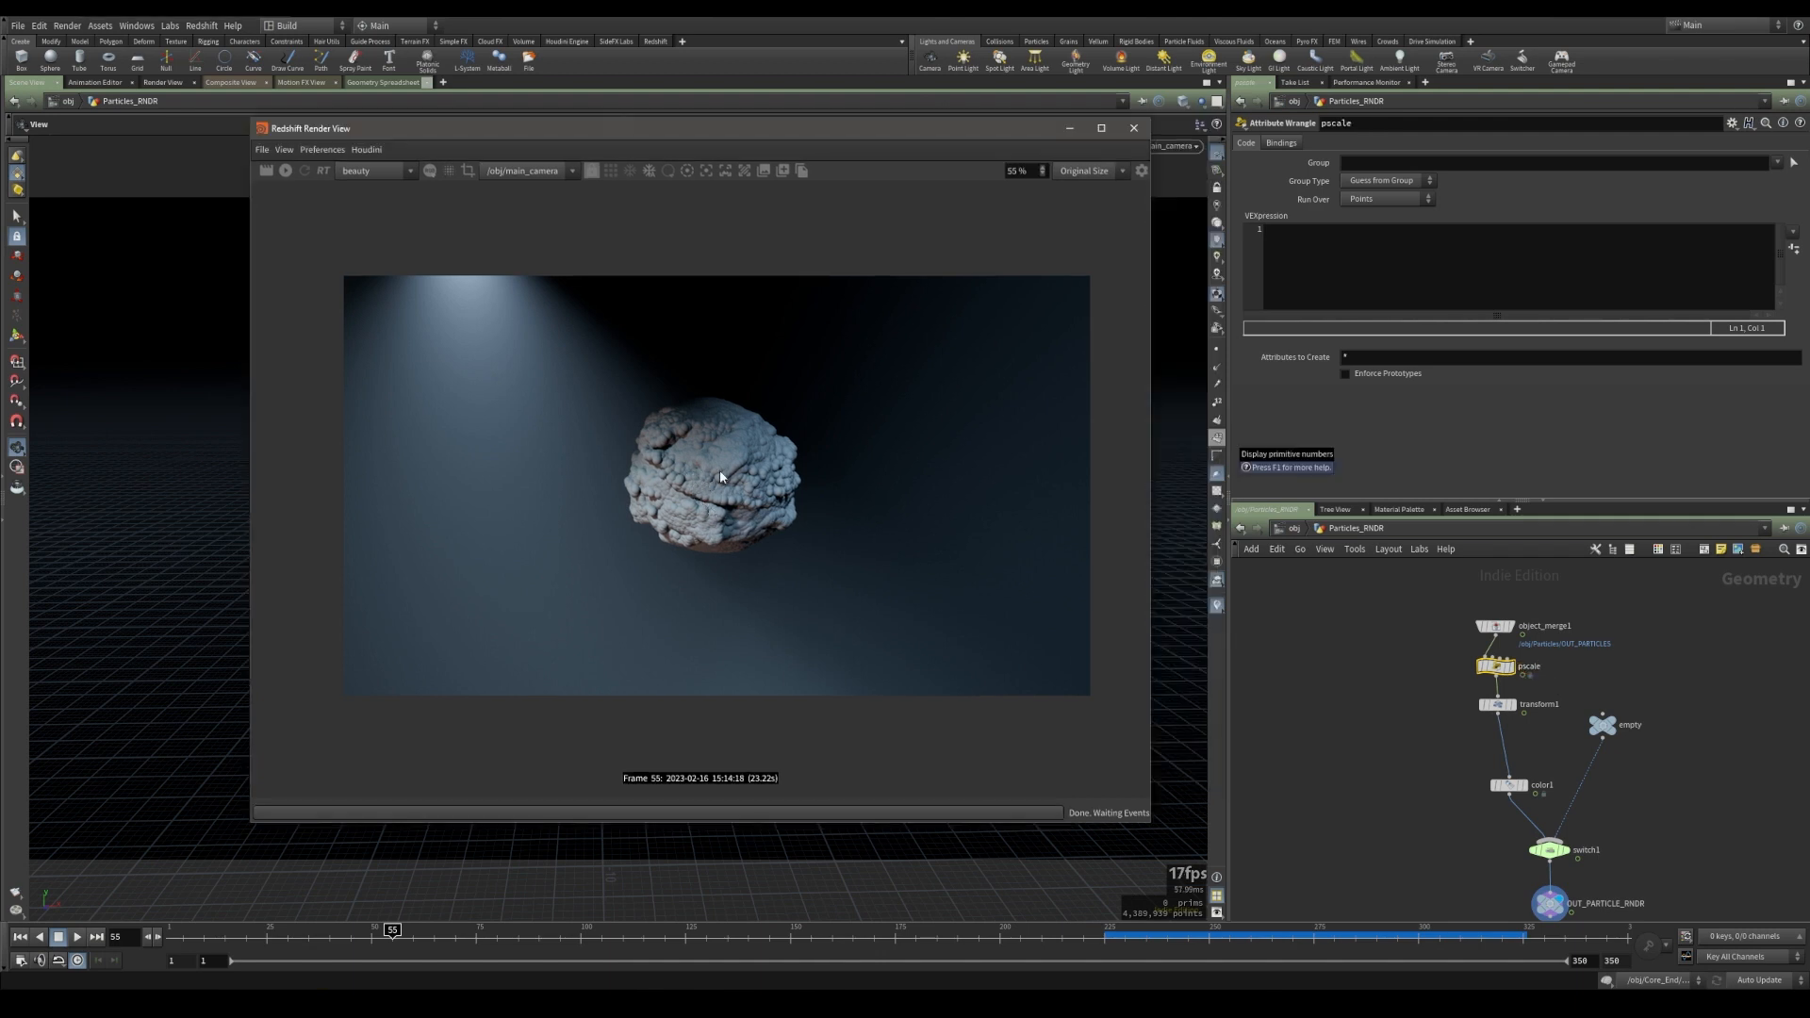
# - Close the render view and examine the pscale node's point attributes in the Geometry Spreadsheet, moving the timeline to frame 52
pyautogui.click(1134, 130)
pyautogui.click(384, 83)
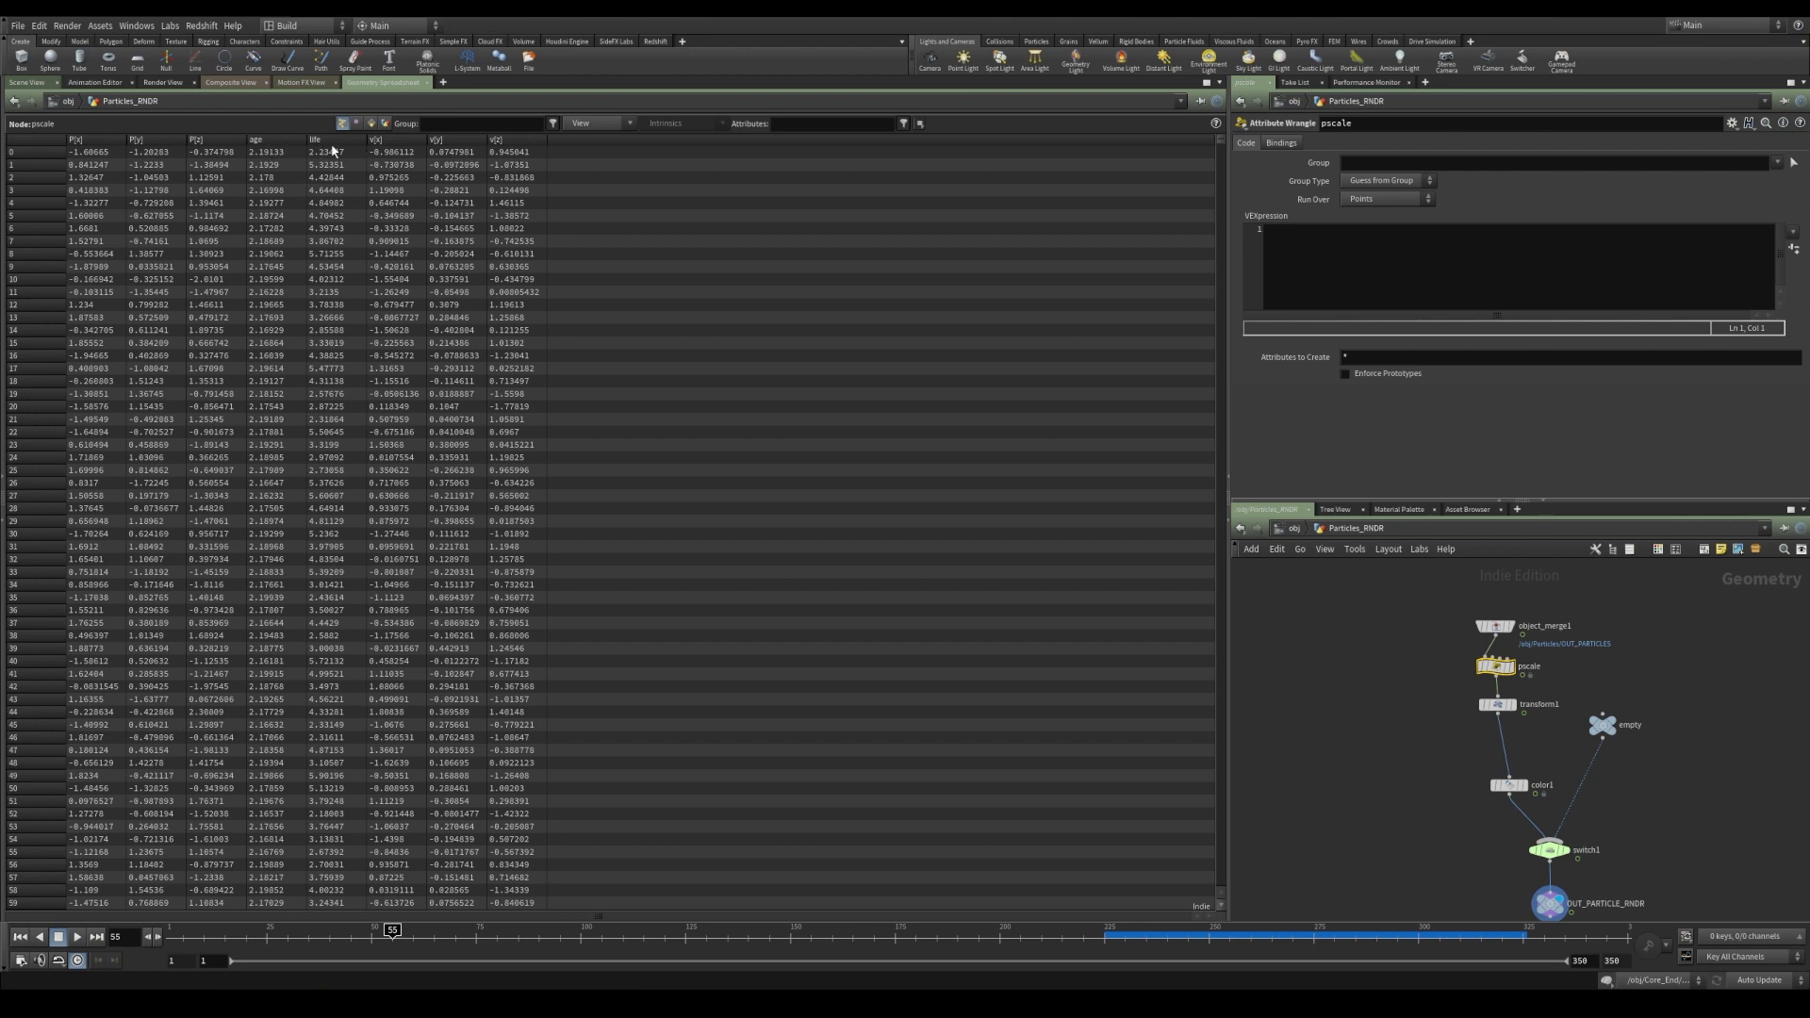
pyautogui.click(174, 932)
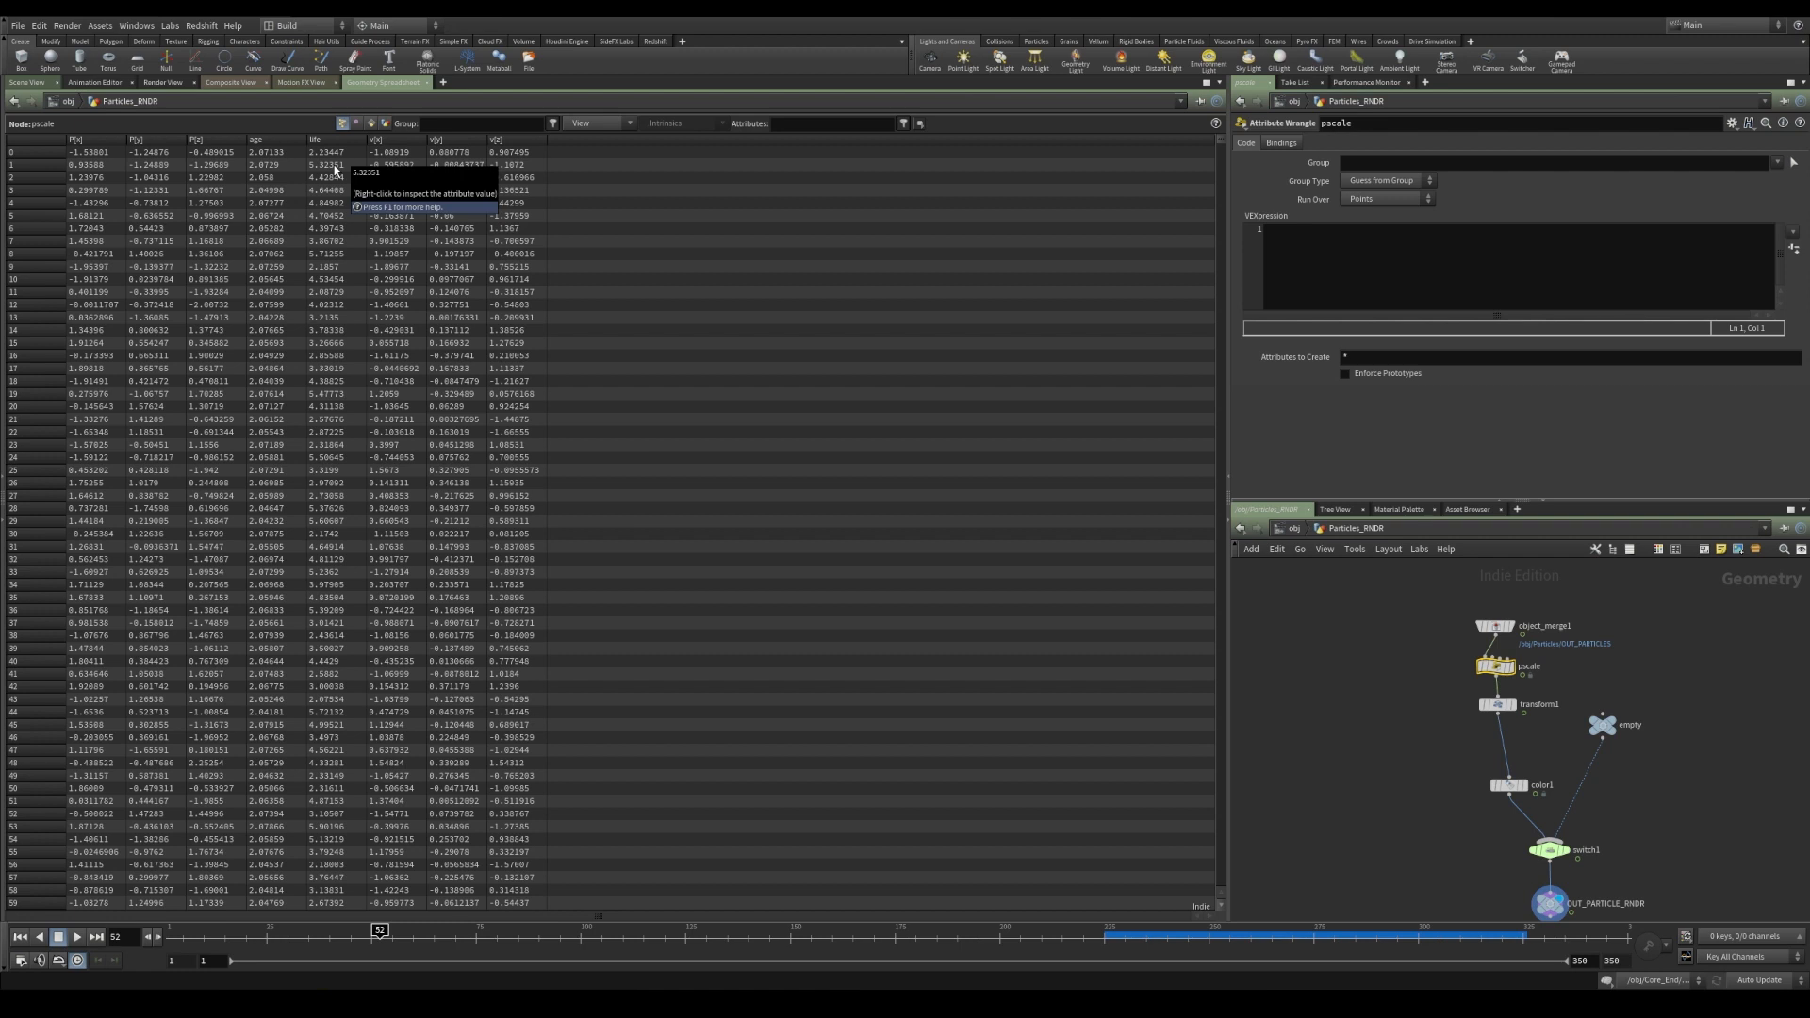
pyautogui.click(27, 82)
pyautogui.click(1433, 276)
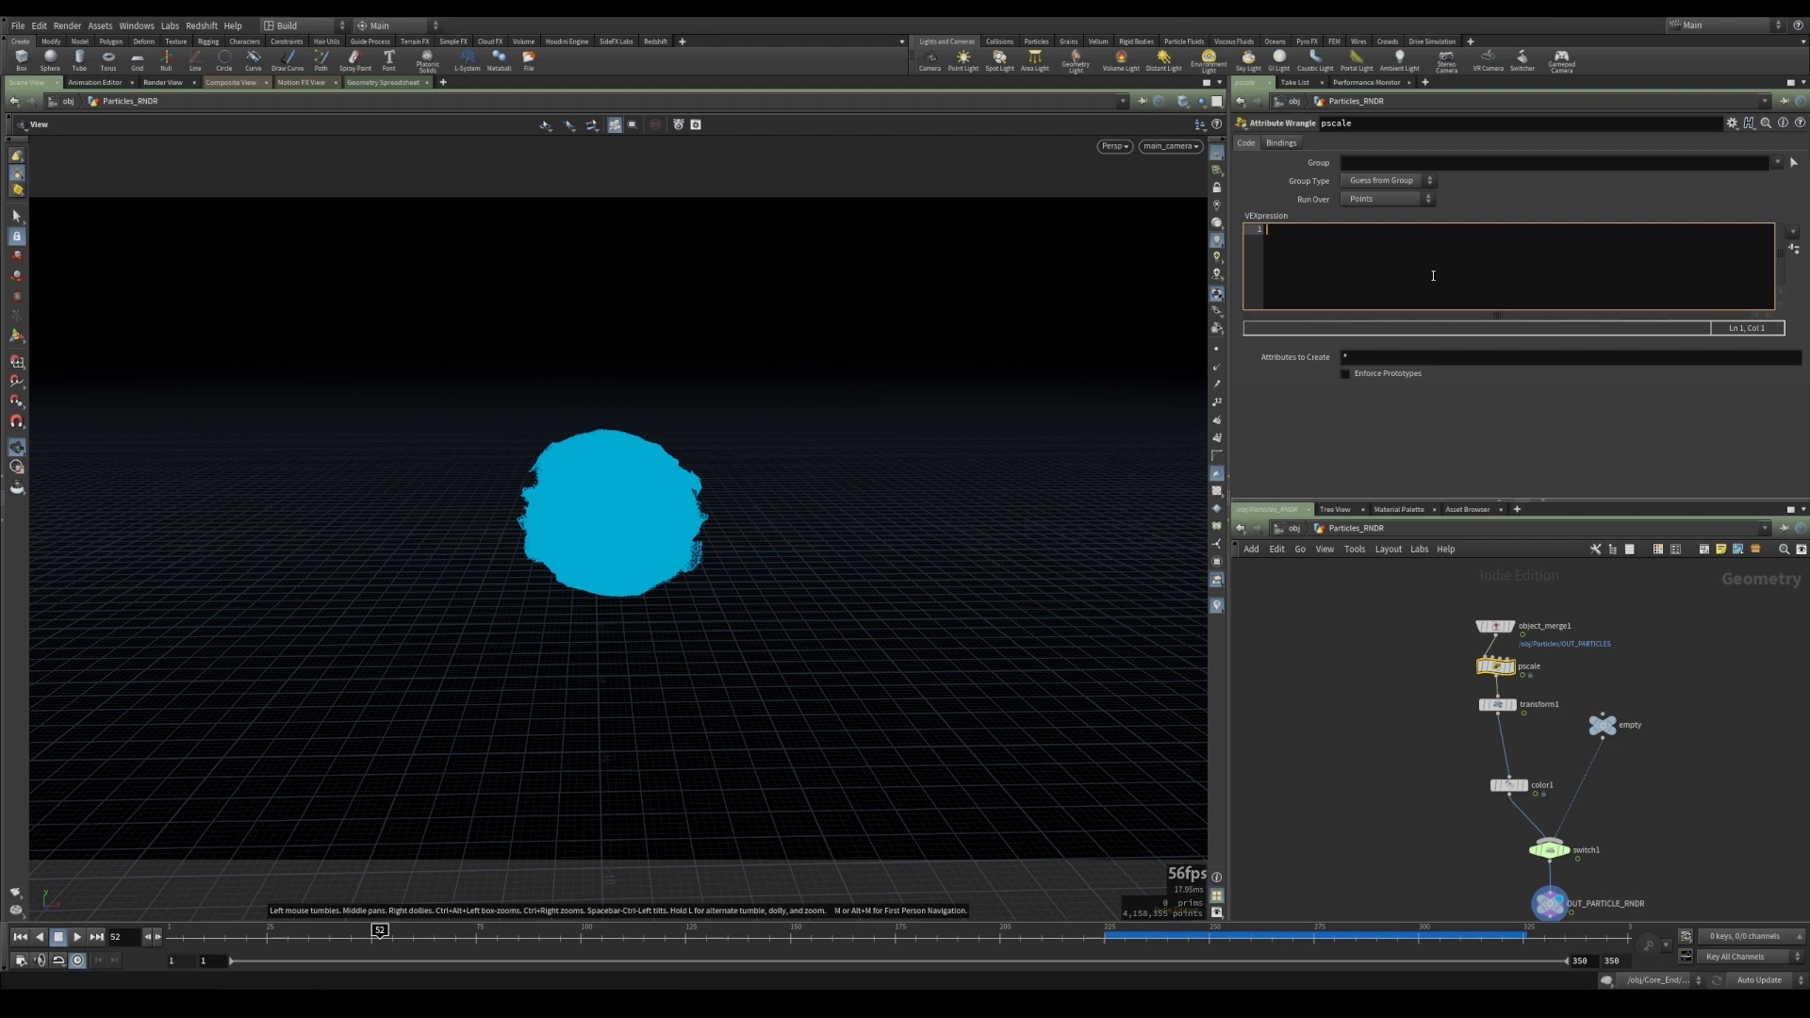
pyautogui.write('float newag')
pyautogui.write('e = @age/@life')
pyautogui.press('Return')
pyautogui.press('Return')
pyautogui.write('@pscale = ')
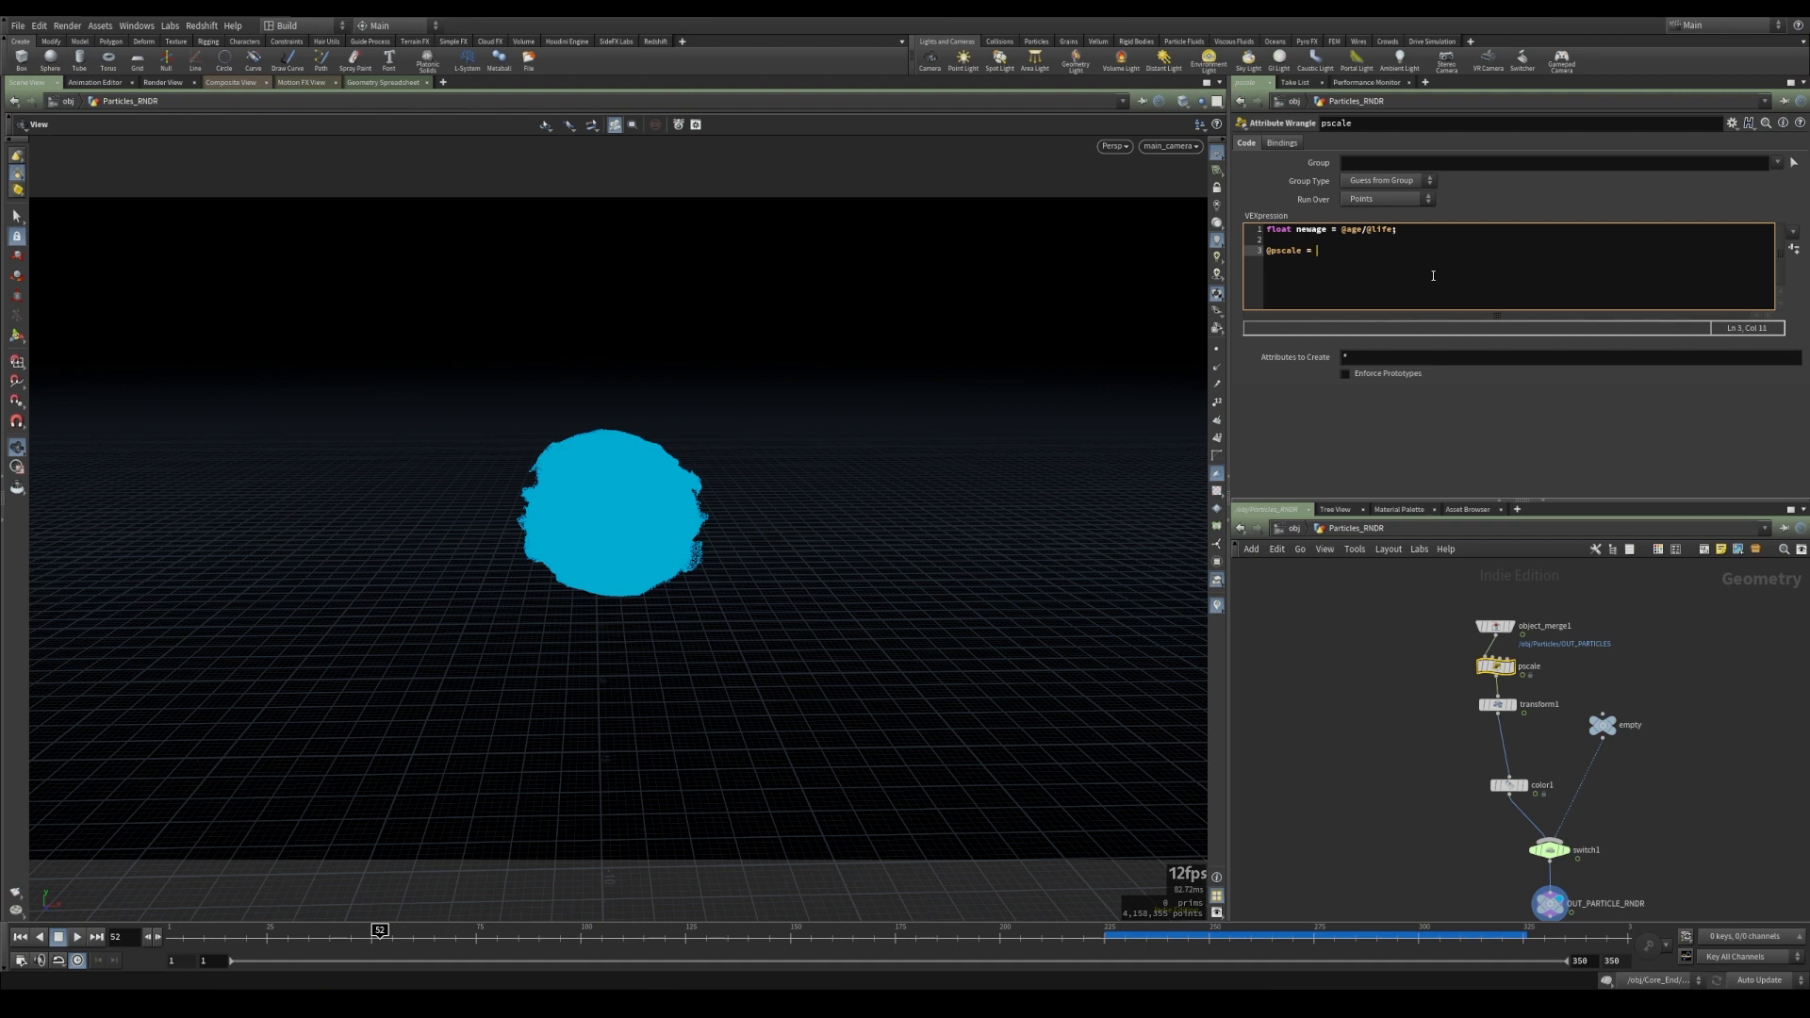
pyautogui.write('chra')
pyautogui.write('mp("pscale",newage);')
pyautogui.click(1799, 255)
# - Enlarge the Pscale ramp editor and set the interpolation of both ramp points to B-Spline
pyautogui.scroll(-1, 1804, 262)
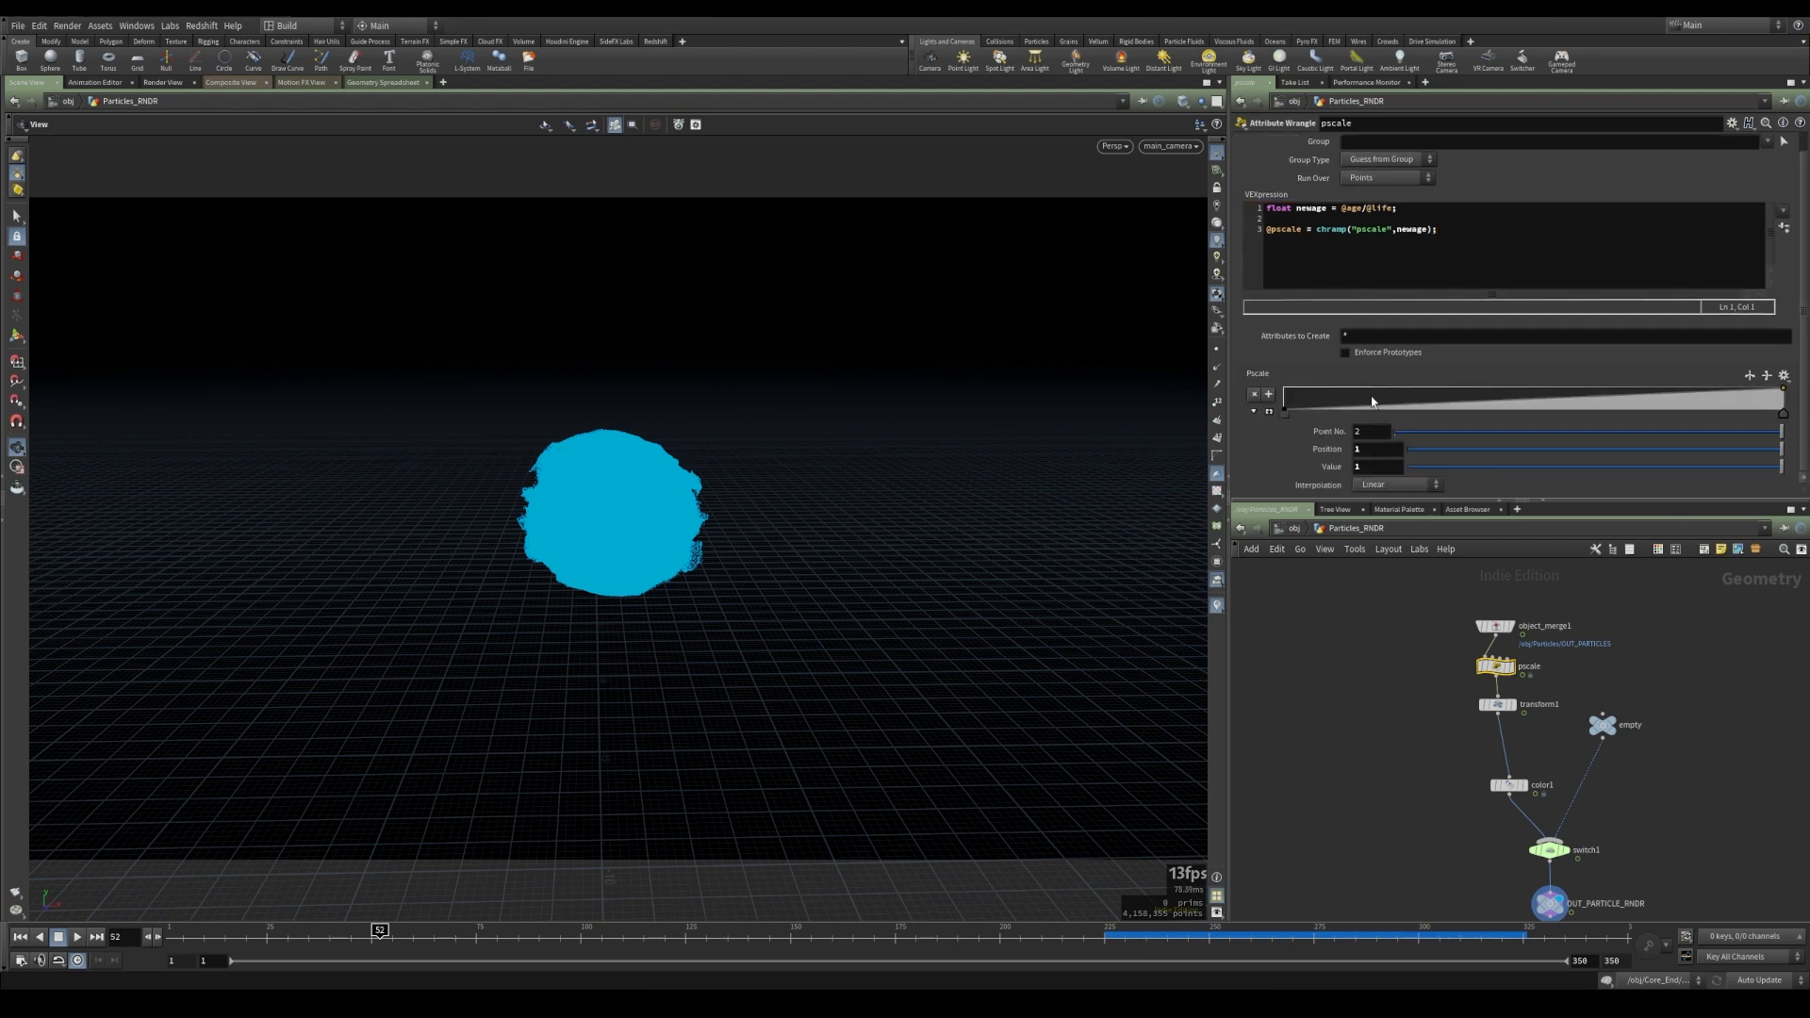
pyautogui.click(1270, 413)
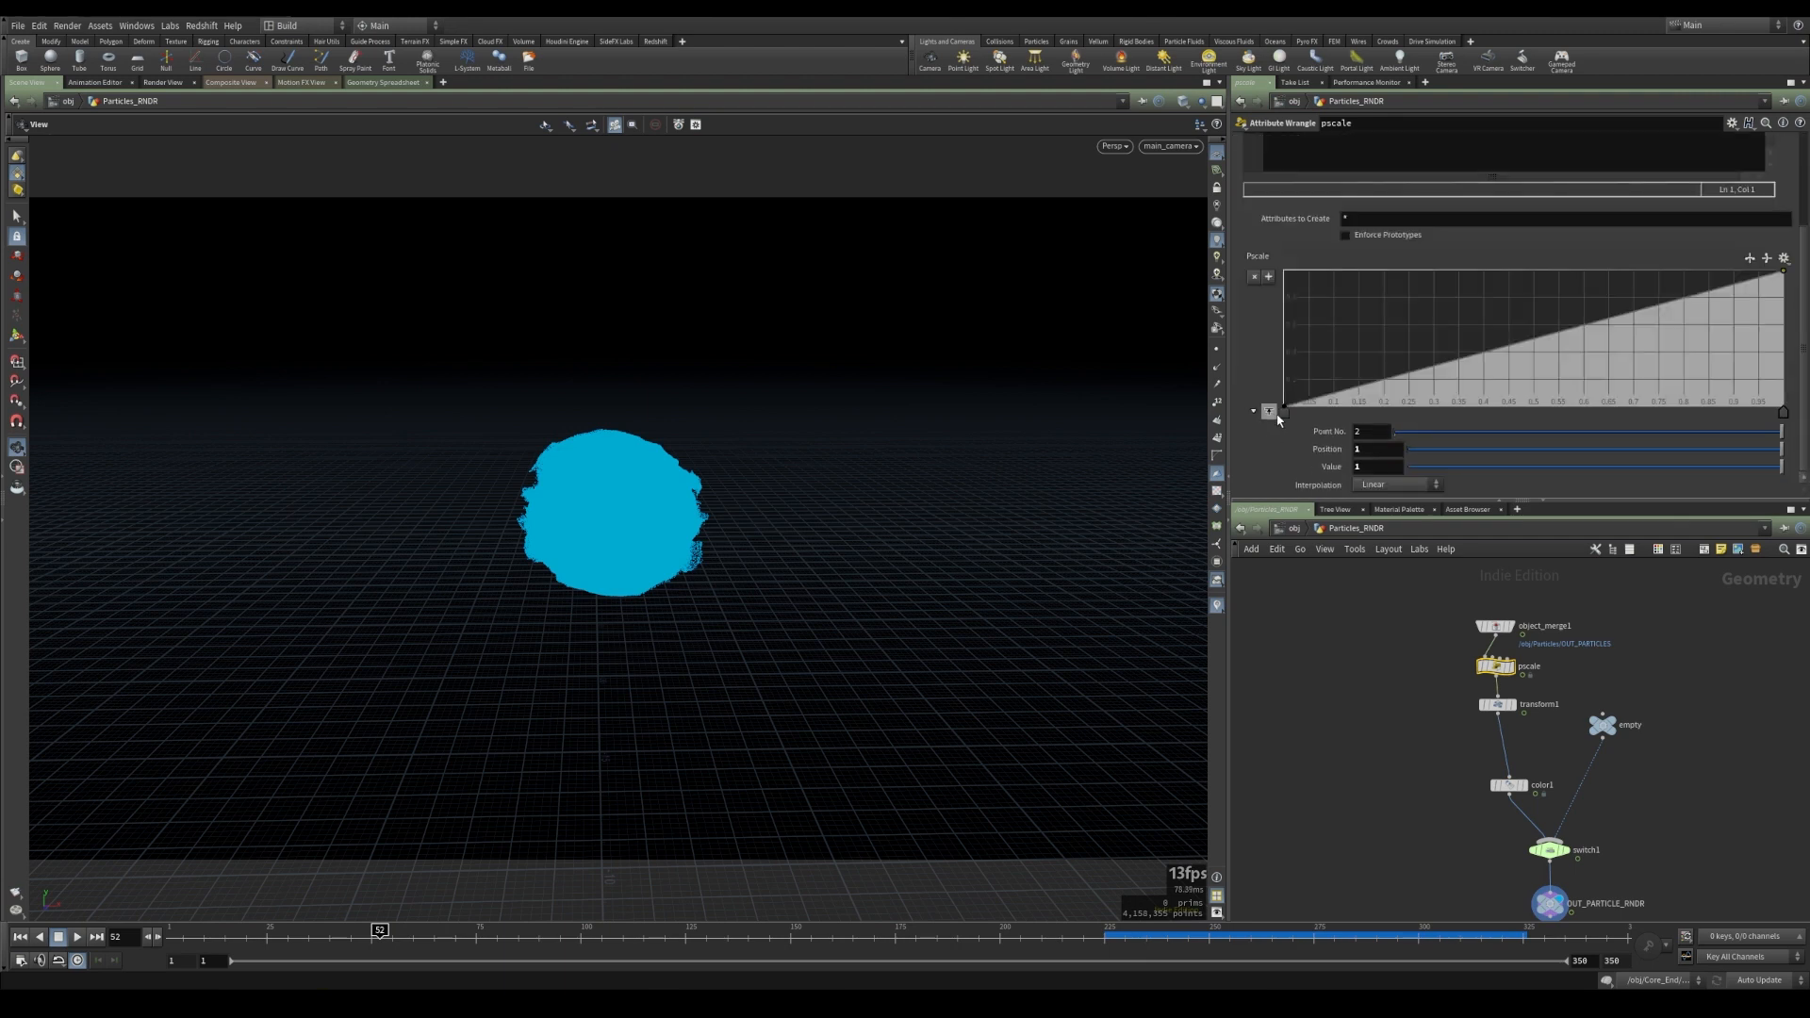
pyautogui.rightClick(1282, 411)
pyautogui.moveTo(1390, 422)
pyautogui.click(1444, 504)
pyautogui.click(1783, 412)
pyautogui.rightClick(1783, 413)
pyautogui.moveTo(1707, 424)
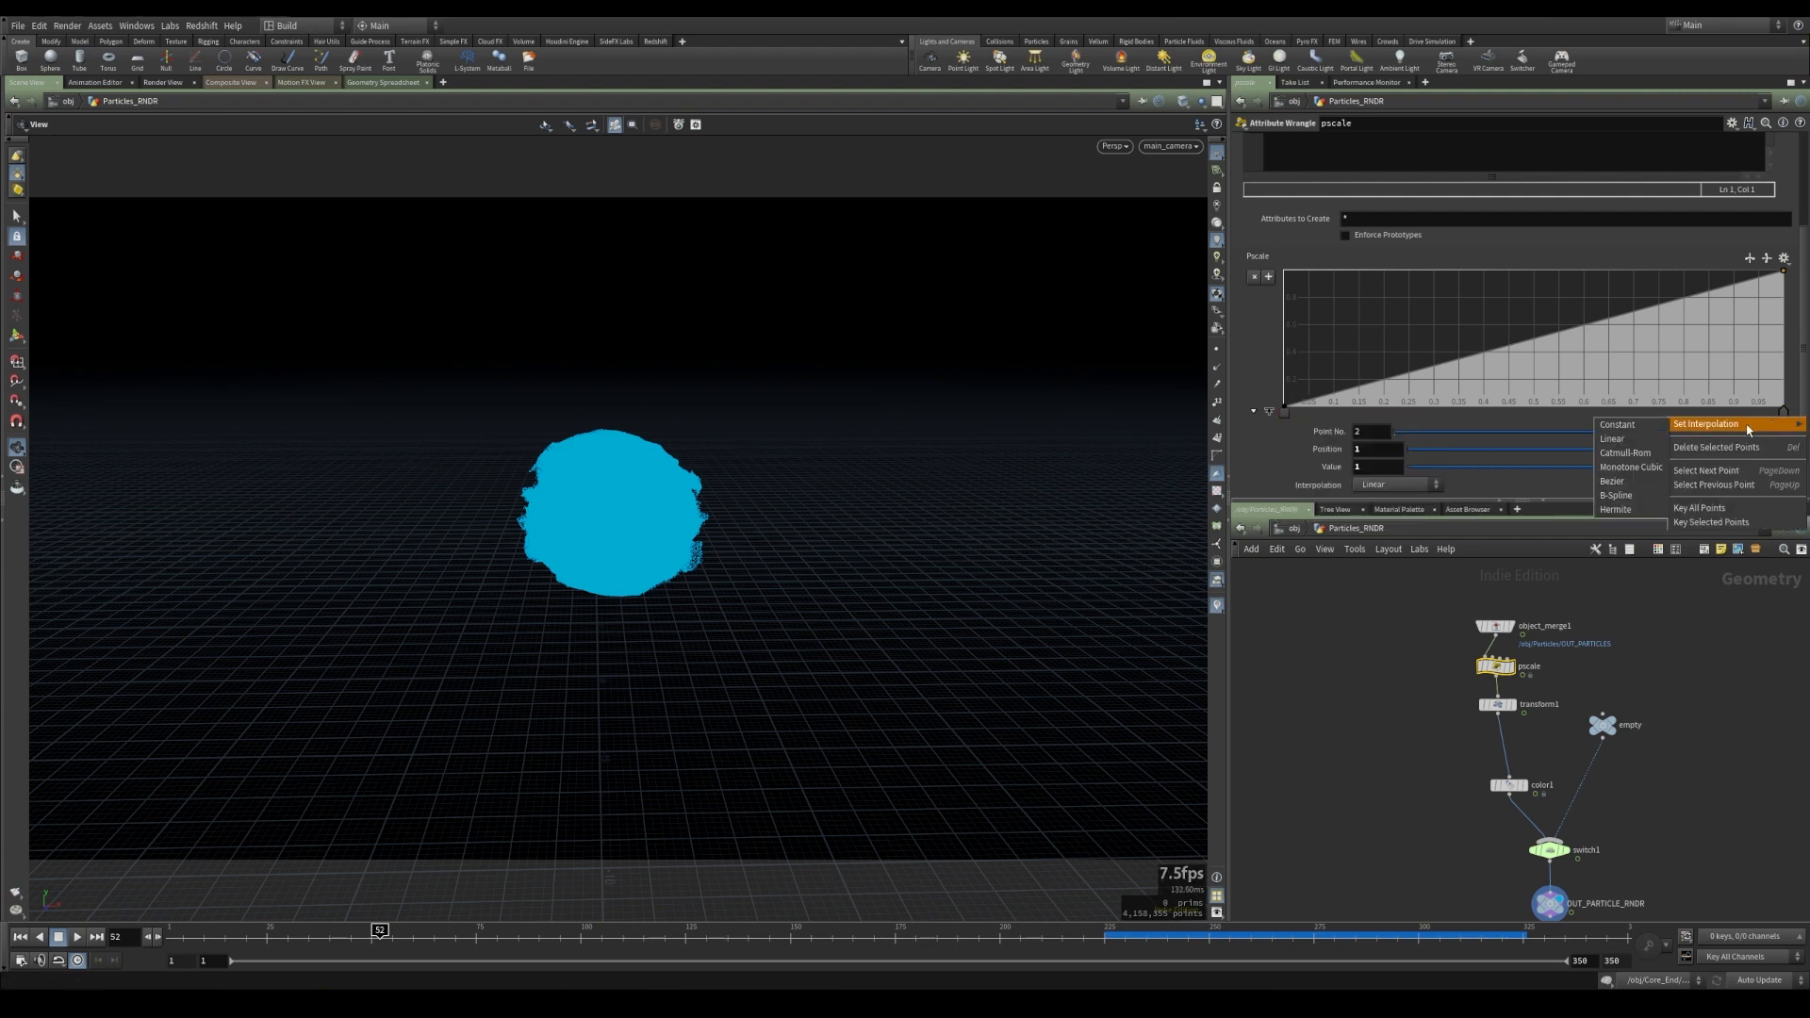
pyautogui.click(1618, 495)
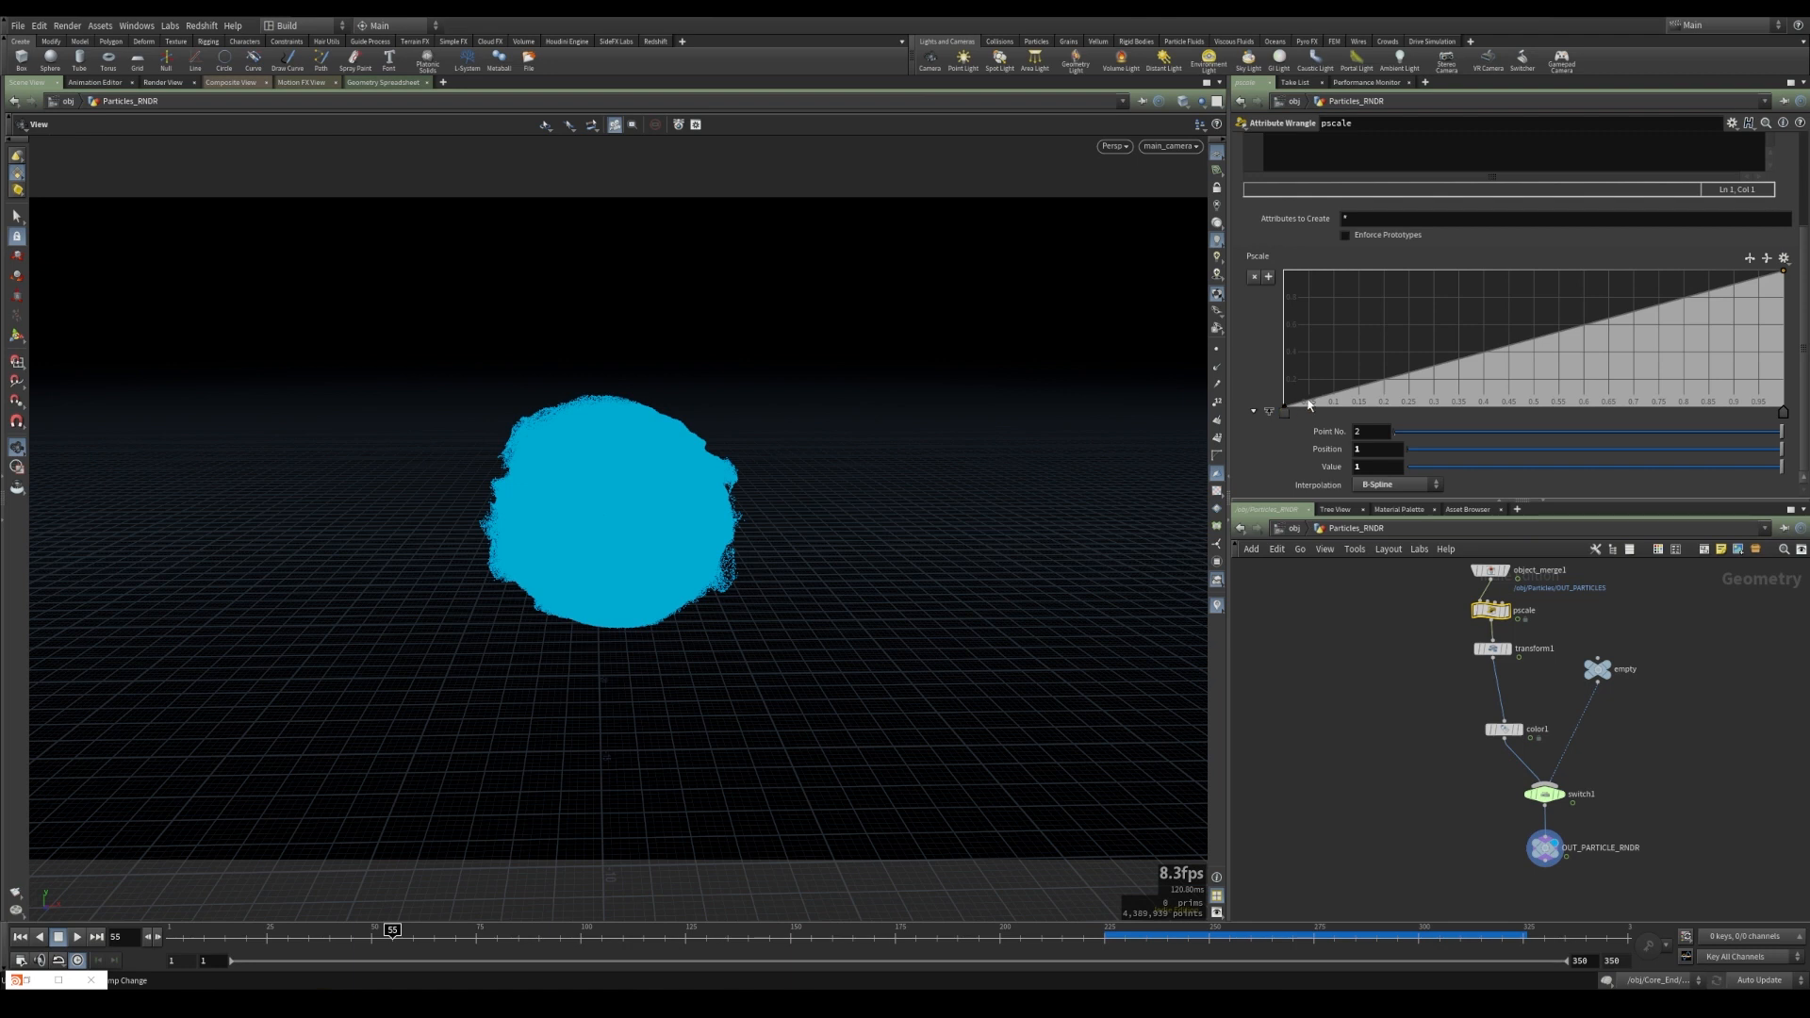
# - Shape the Pscale ramp to rise early and fall off, adding three points, the last at about 0.78 with value 0.16, and ending at 0
pyautogui.moveTo(1358, 388); pyautogui.dragTo(1366, 291)
pyautogui.moveTo(1571, 298); pyautogui.dragTo(1564, 299)
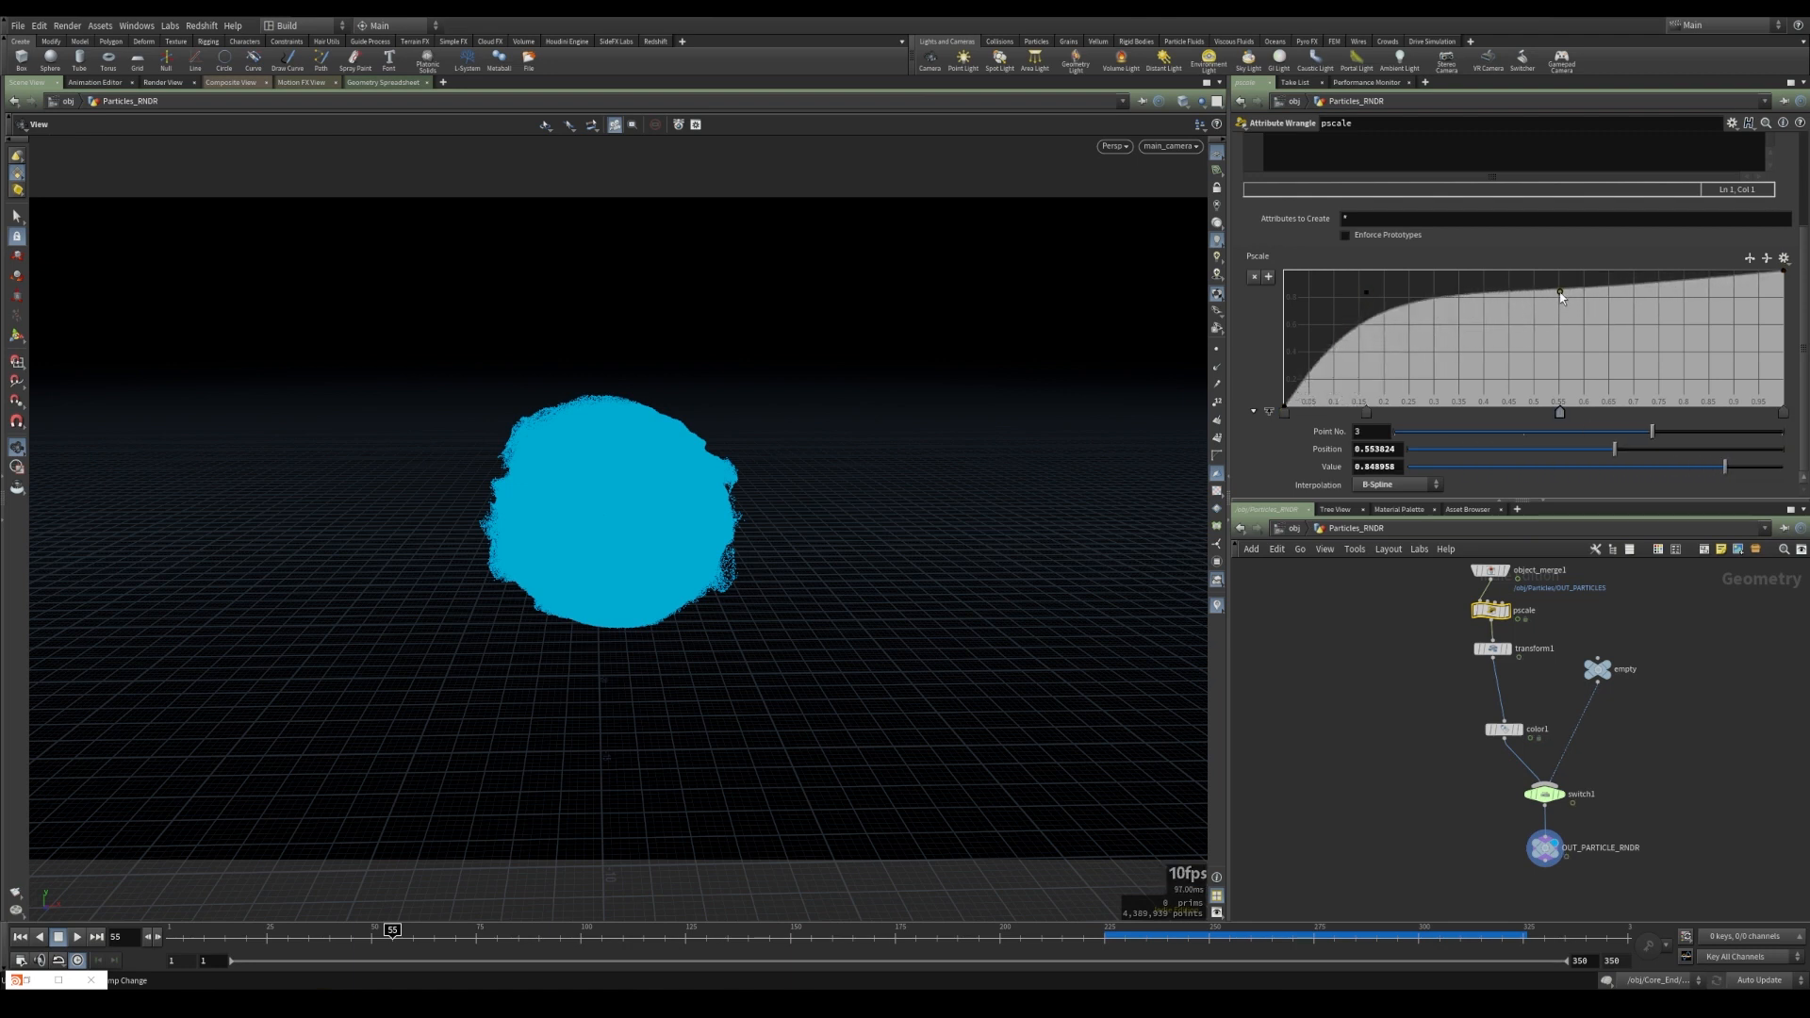
pyautogui.moveTo(1686, 285); pyautogui.dragTo(1675, 381)
pyautogui.click(1783, 274)
pyautogui.moveTo(1784, 273); pyautogui.dragTo(1762, 420)
pyautogui.moveTo(1672, 381); pyautogui.dragTo(1672, 386)
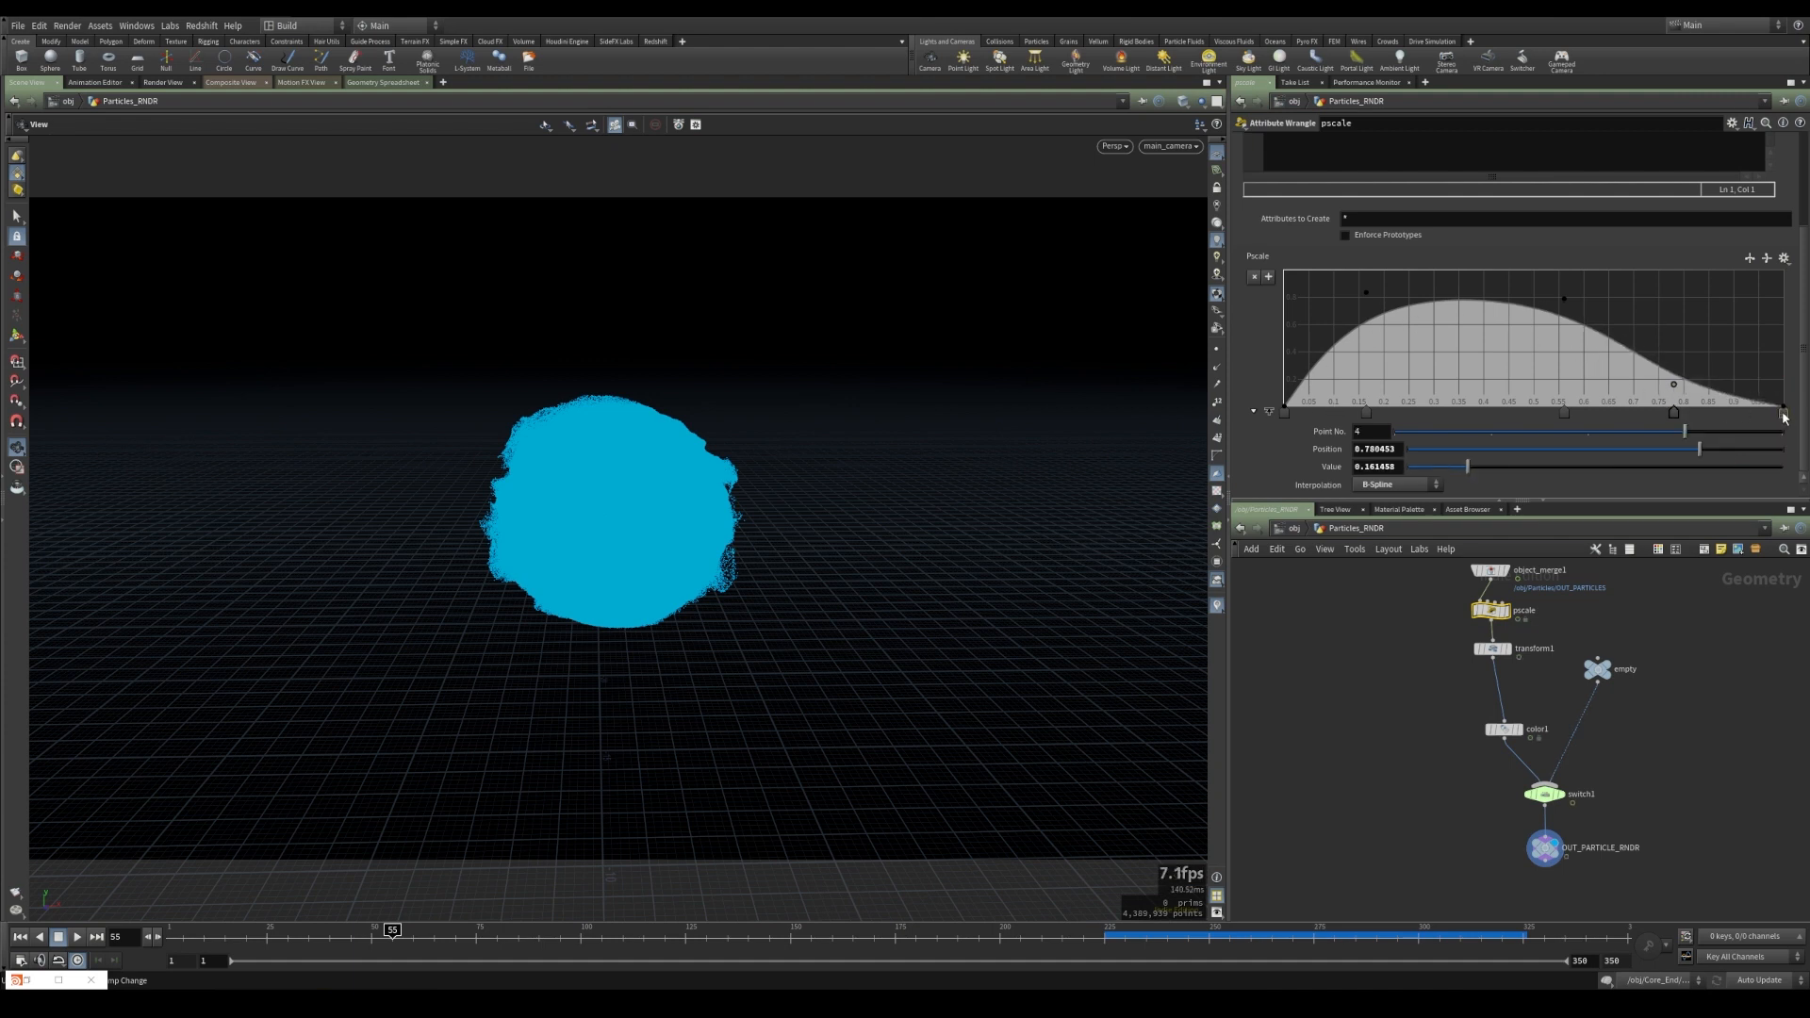
# - Remap the pscale expression to fit01(chramp("pscale",newage),chf("nmin"),chf("nmax")) and generate the new parameters
pyautogui.moveTo(1806, 382); pyautogui.dragTo(1805, 299)
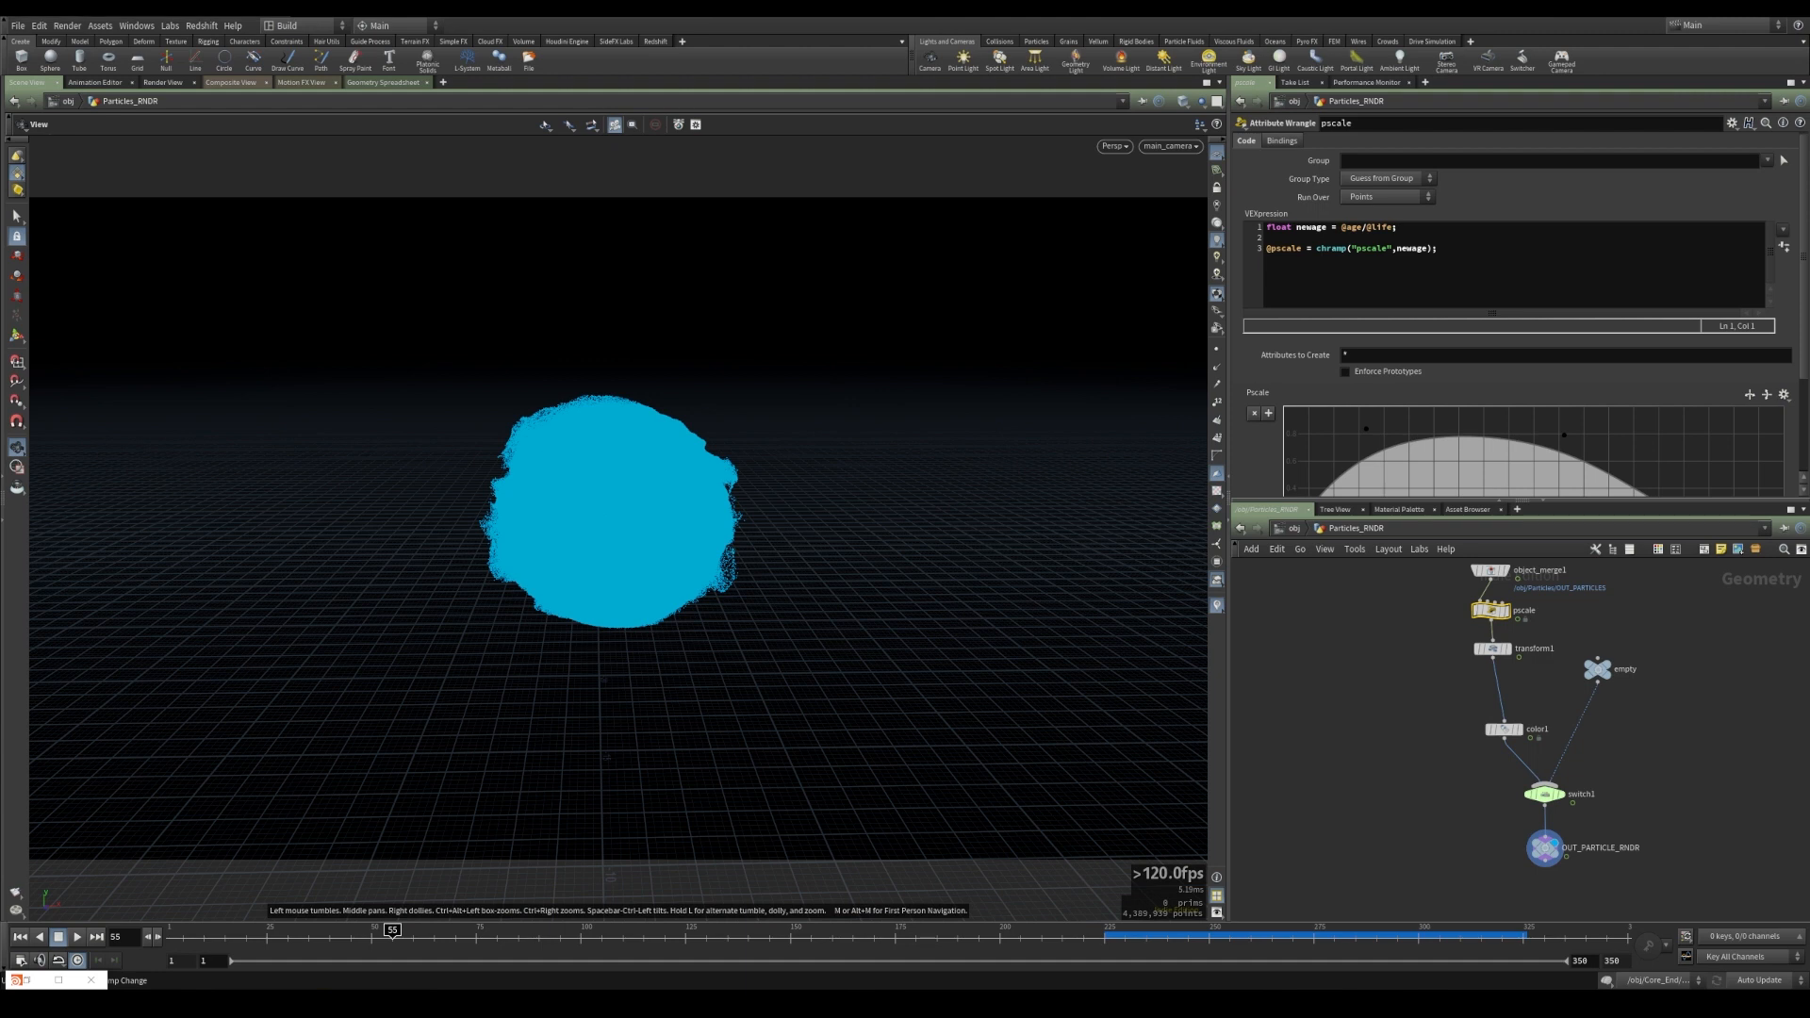
pyautogui.click(1317, 247)
pyautogui.write('fit01(')
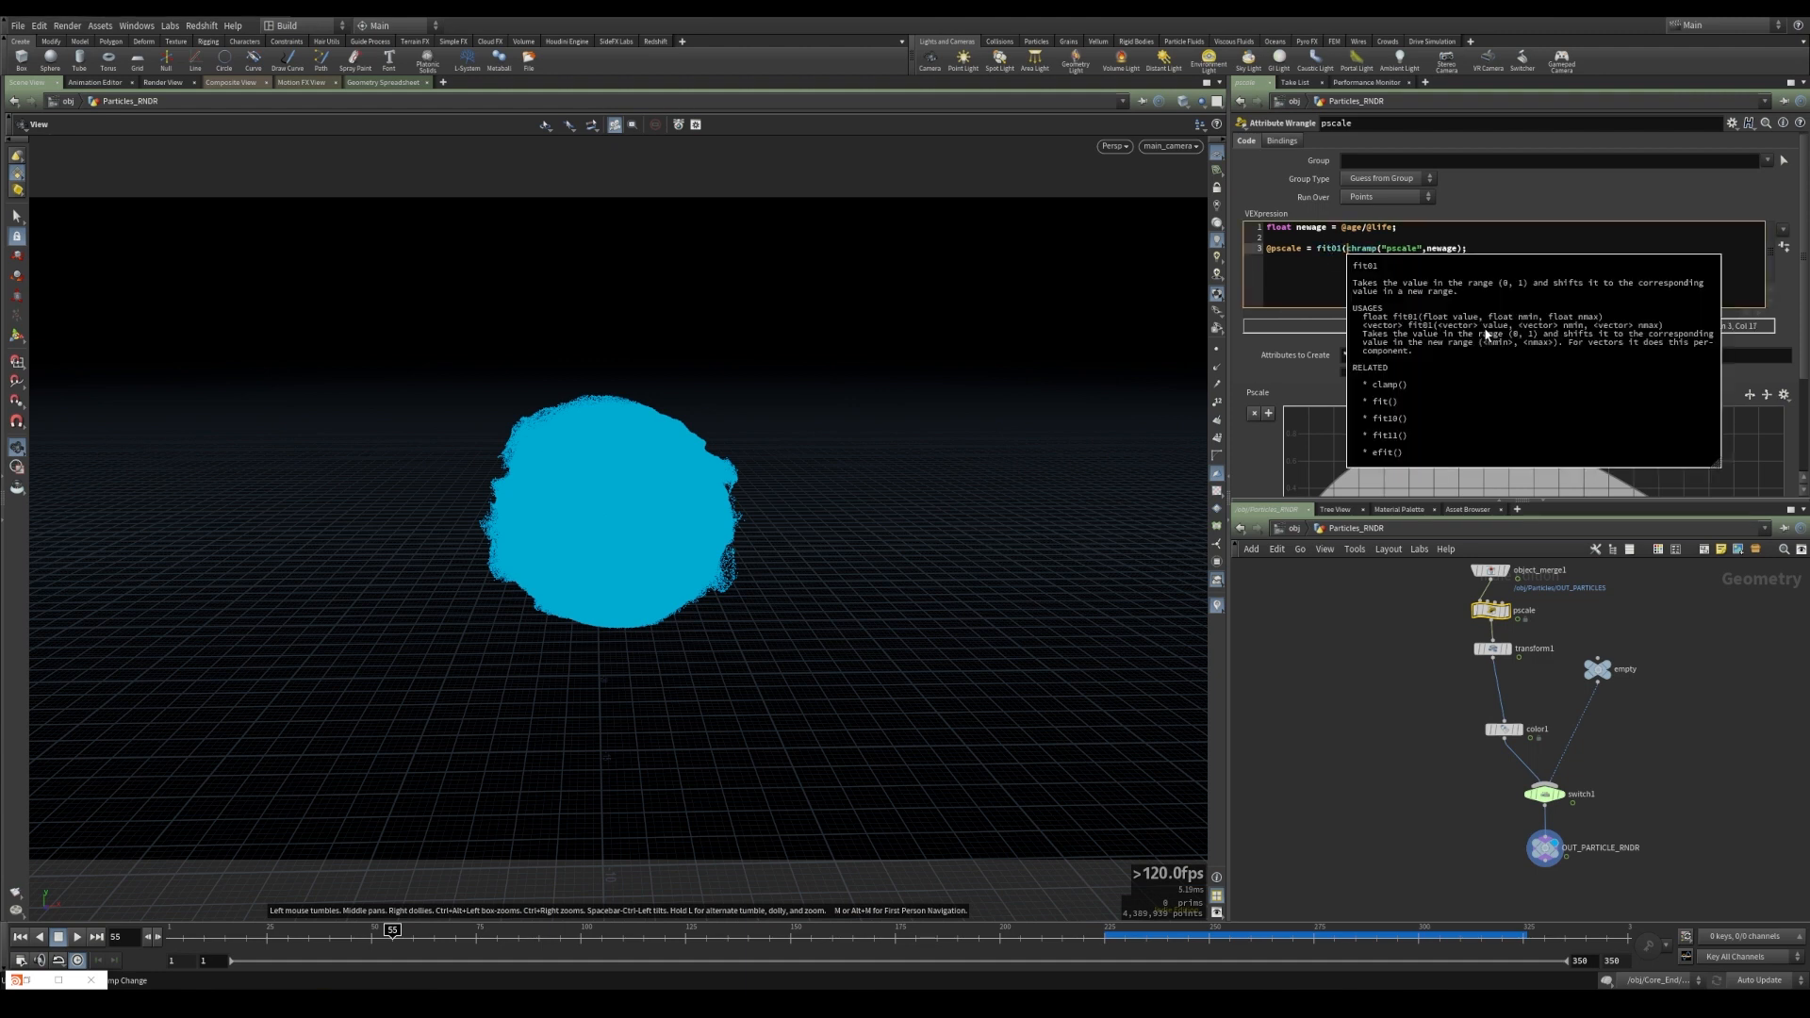
pyautogui.click(1462, 248)
pyautogui.write(',chf("')
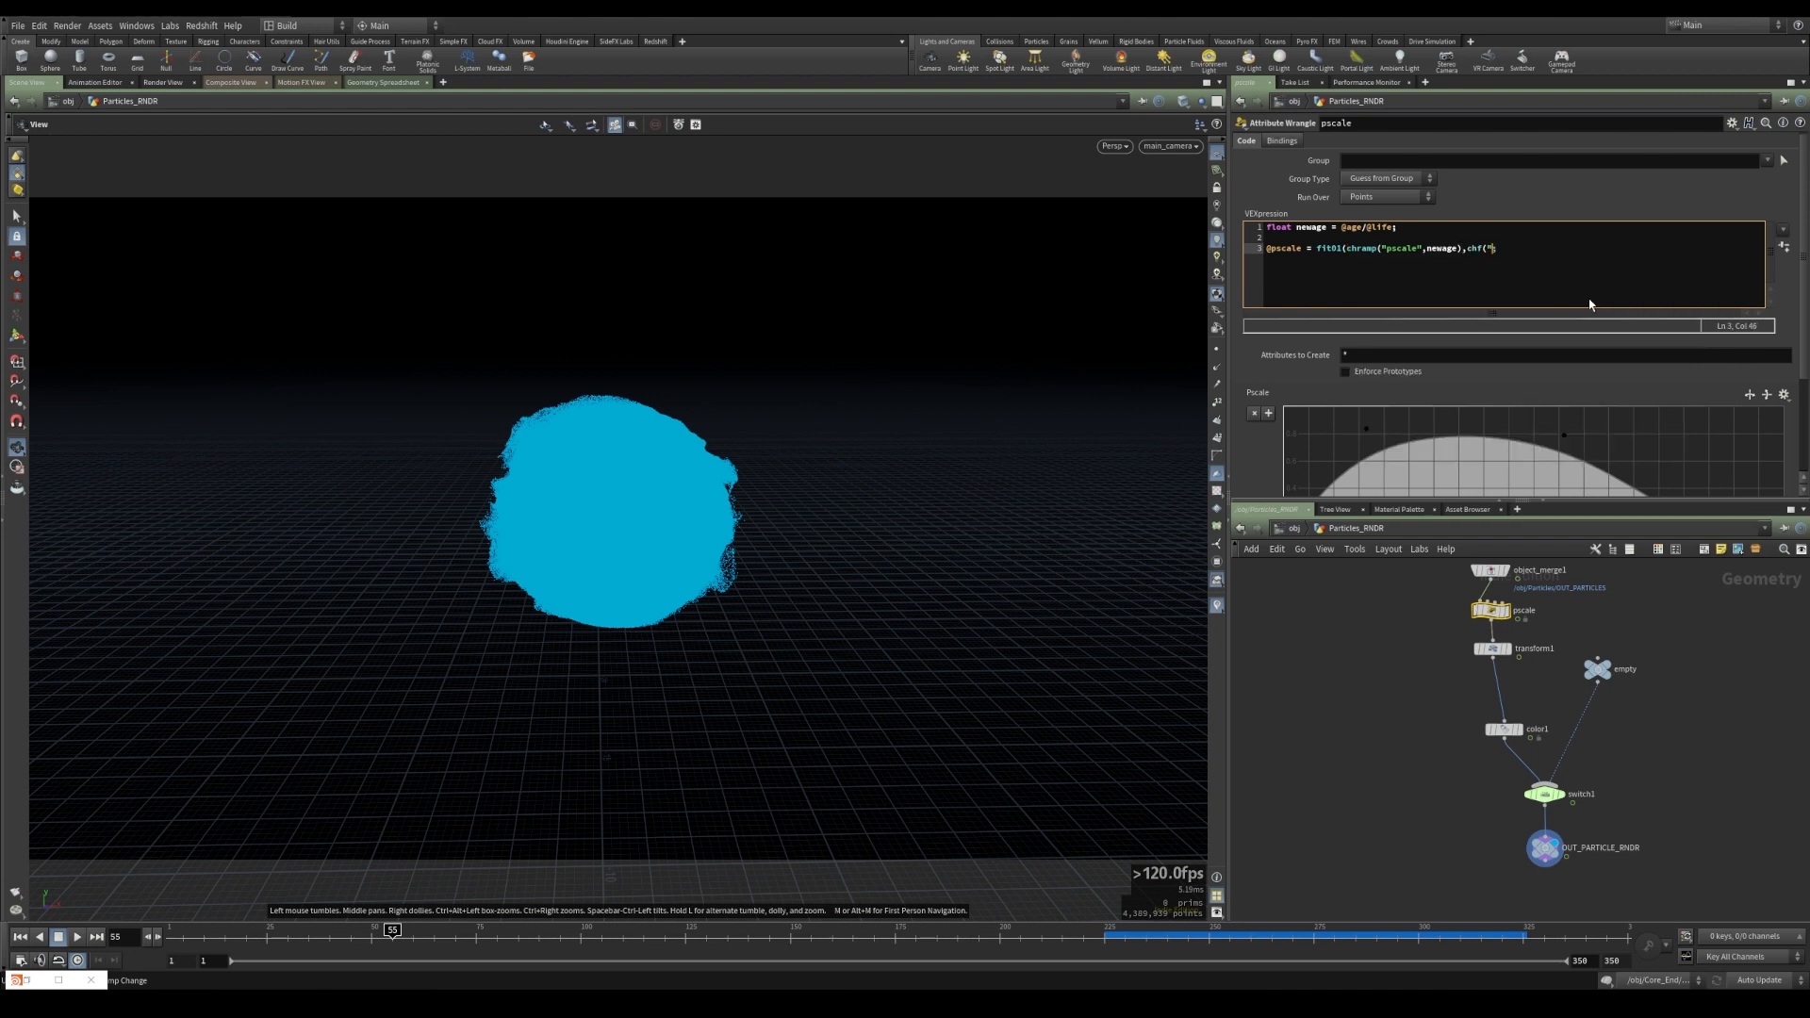
pyautogui.write('nmin"),chf("nmax"));')
pyautogui.click(1784, 247)
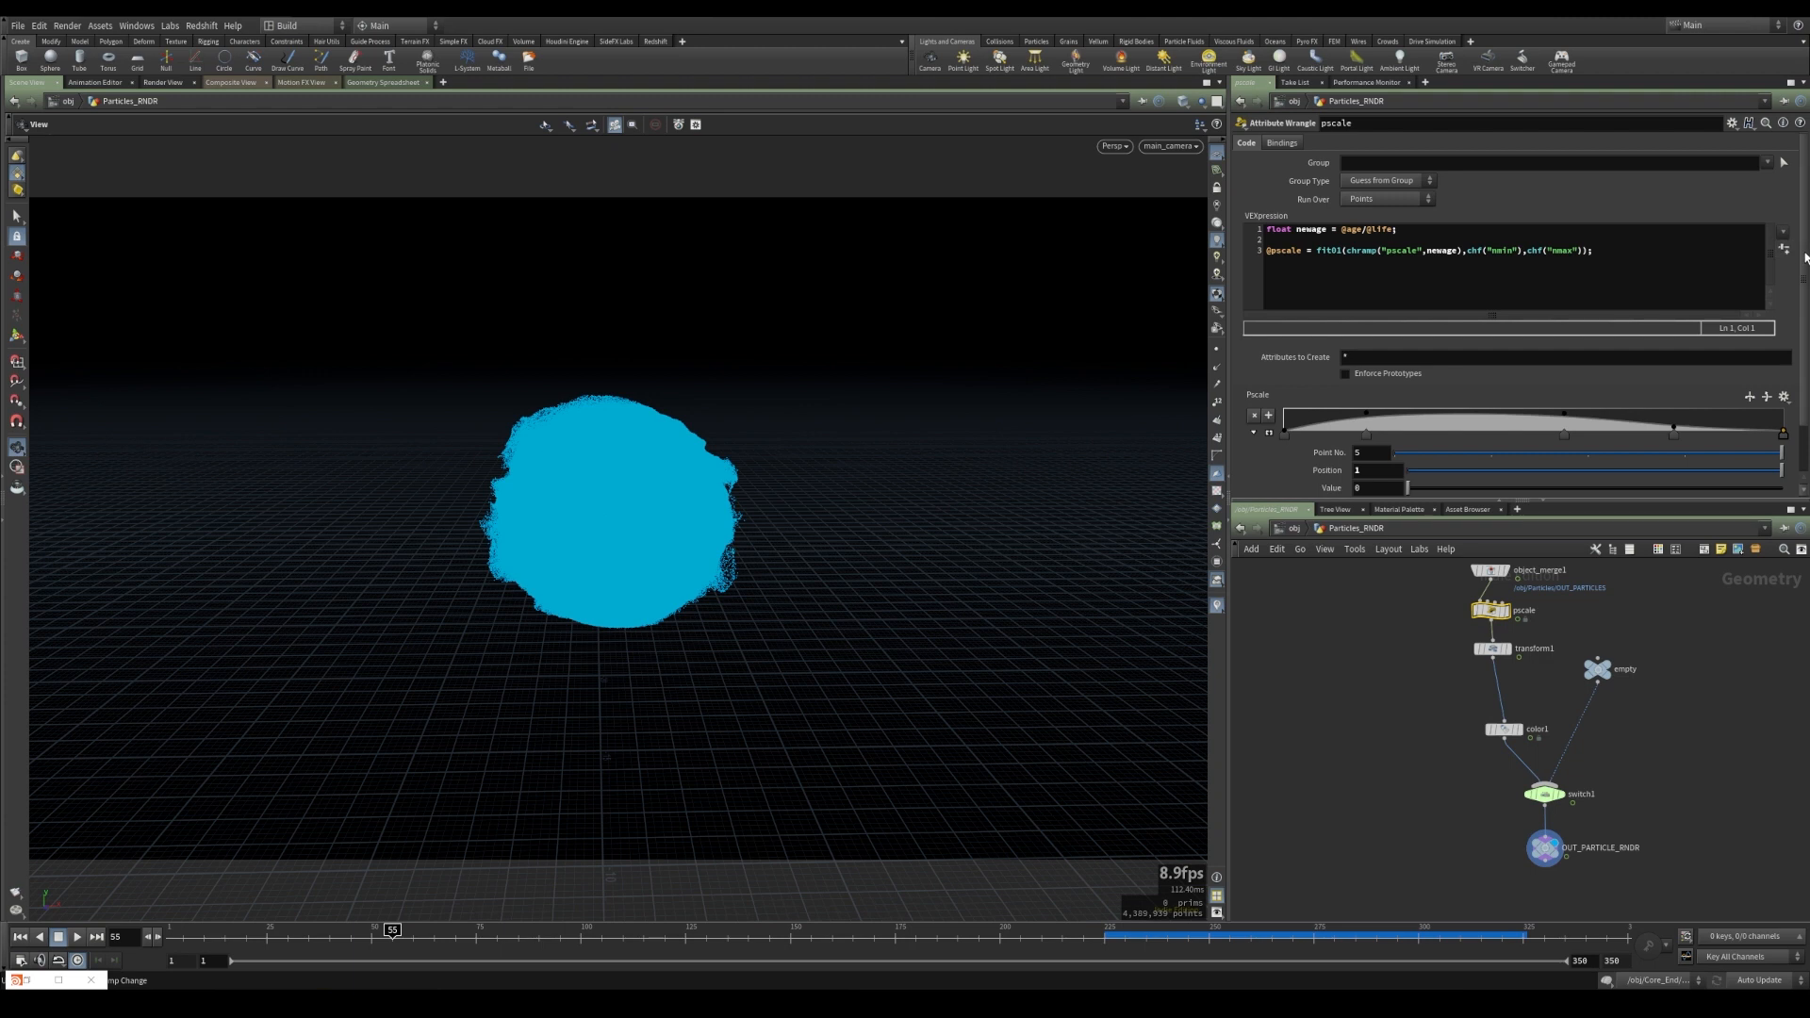
# - Set the wrangle's Nmin to 0.0005 and Nmax to 0.001
pyautogui.scroll(-2, 1806, 257)
pyautogui.click(1366, 470)
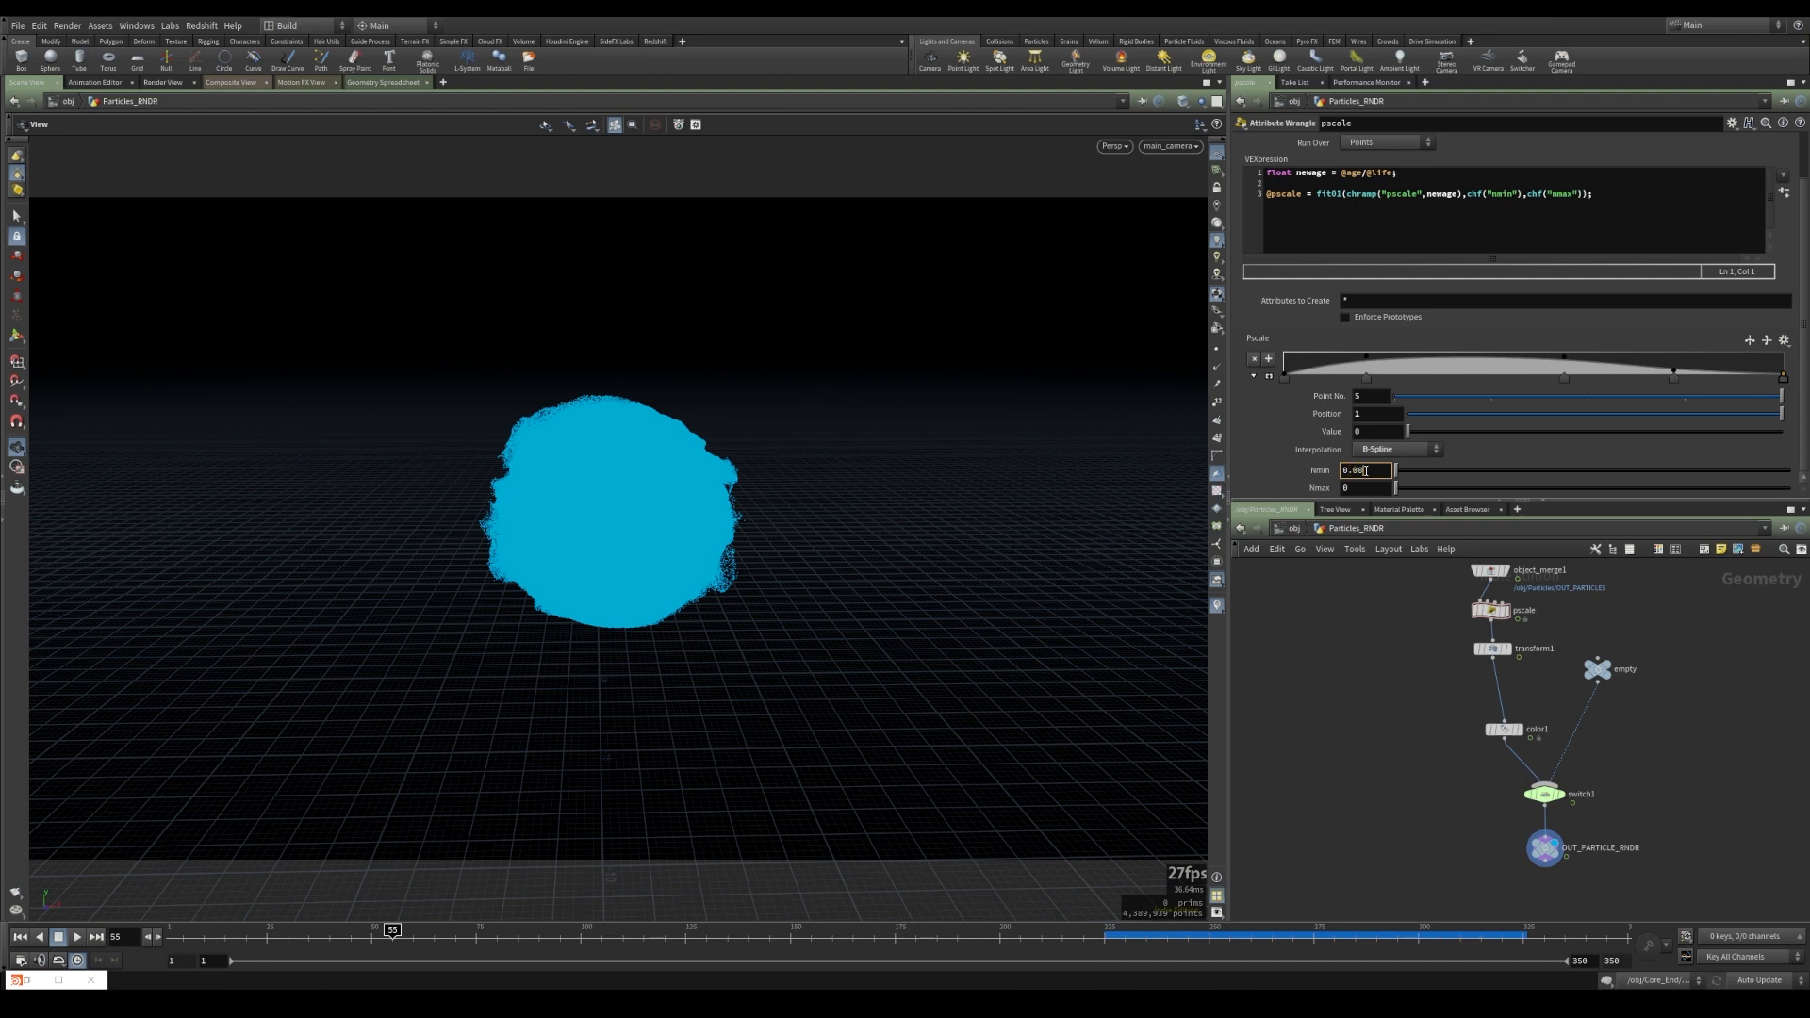
pyautogui.write('0.0005')
pyautogui.press('Return')
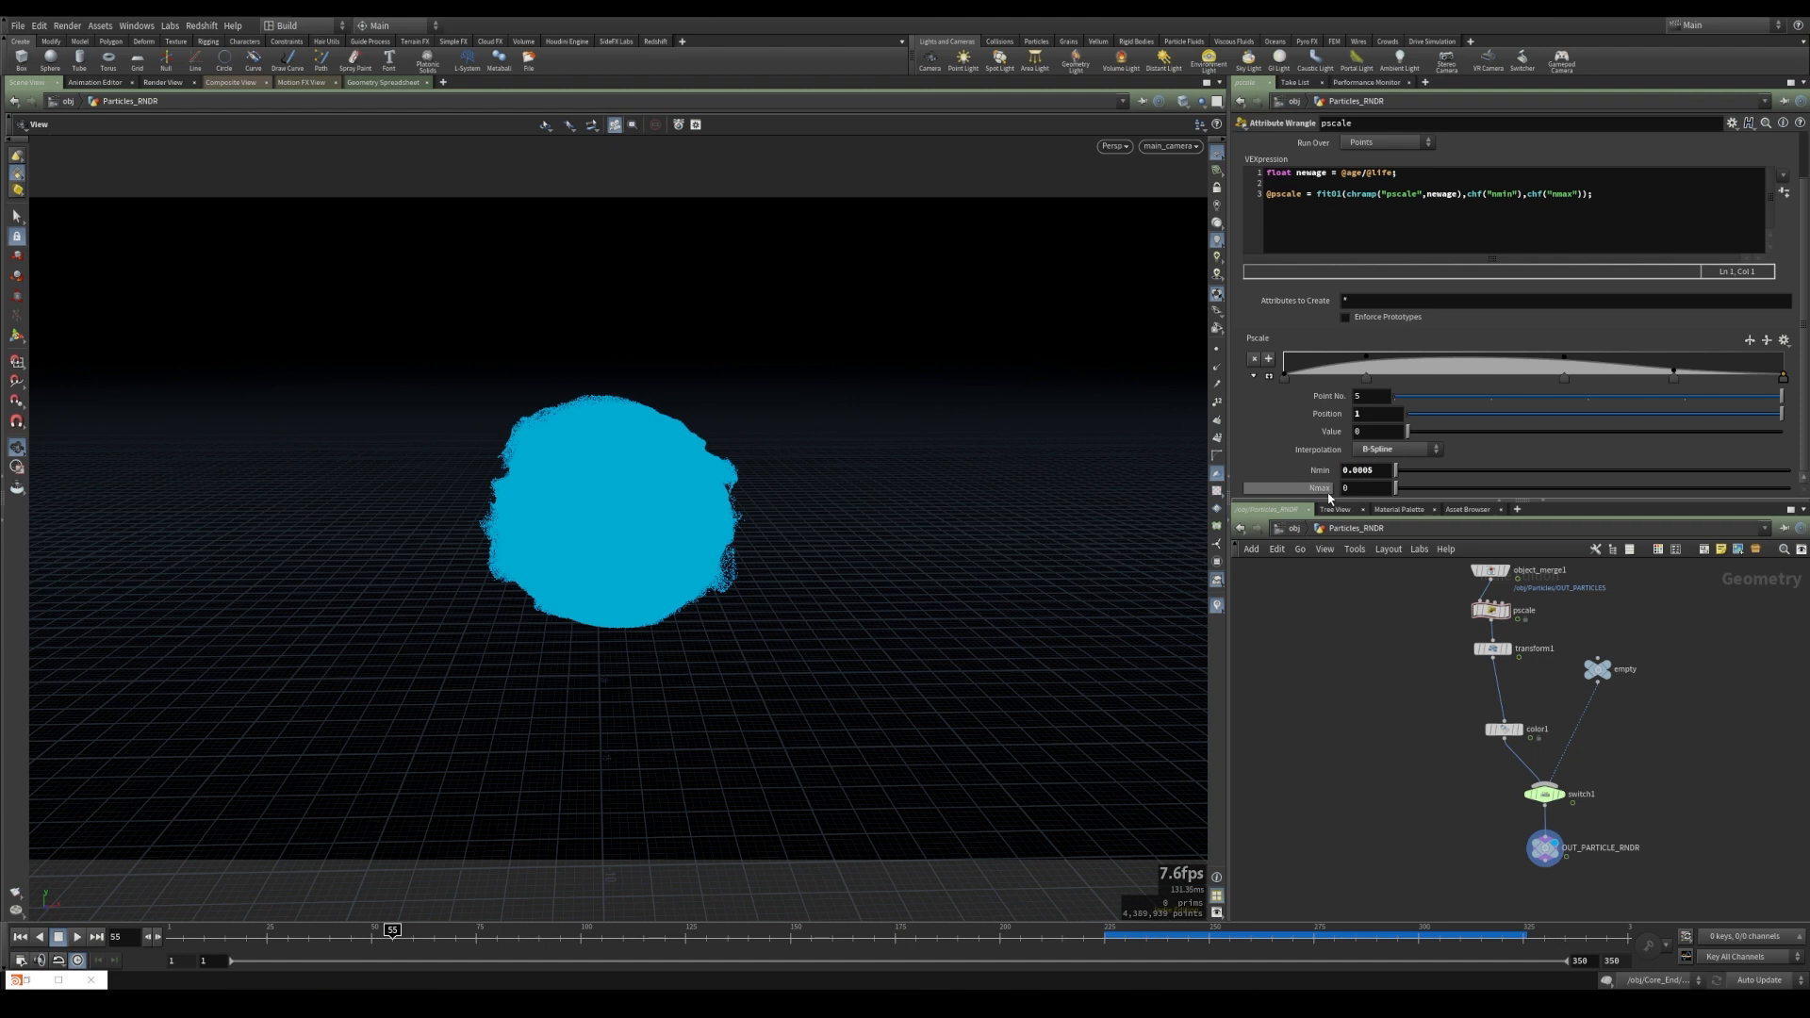
pyautogui.click(1358, 488)
pyautogui.write('0.001')
pyautogui.press('Return')
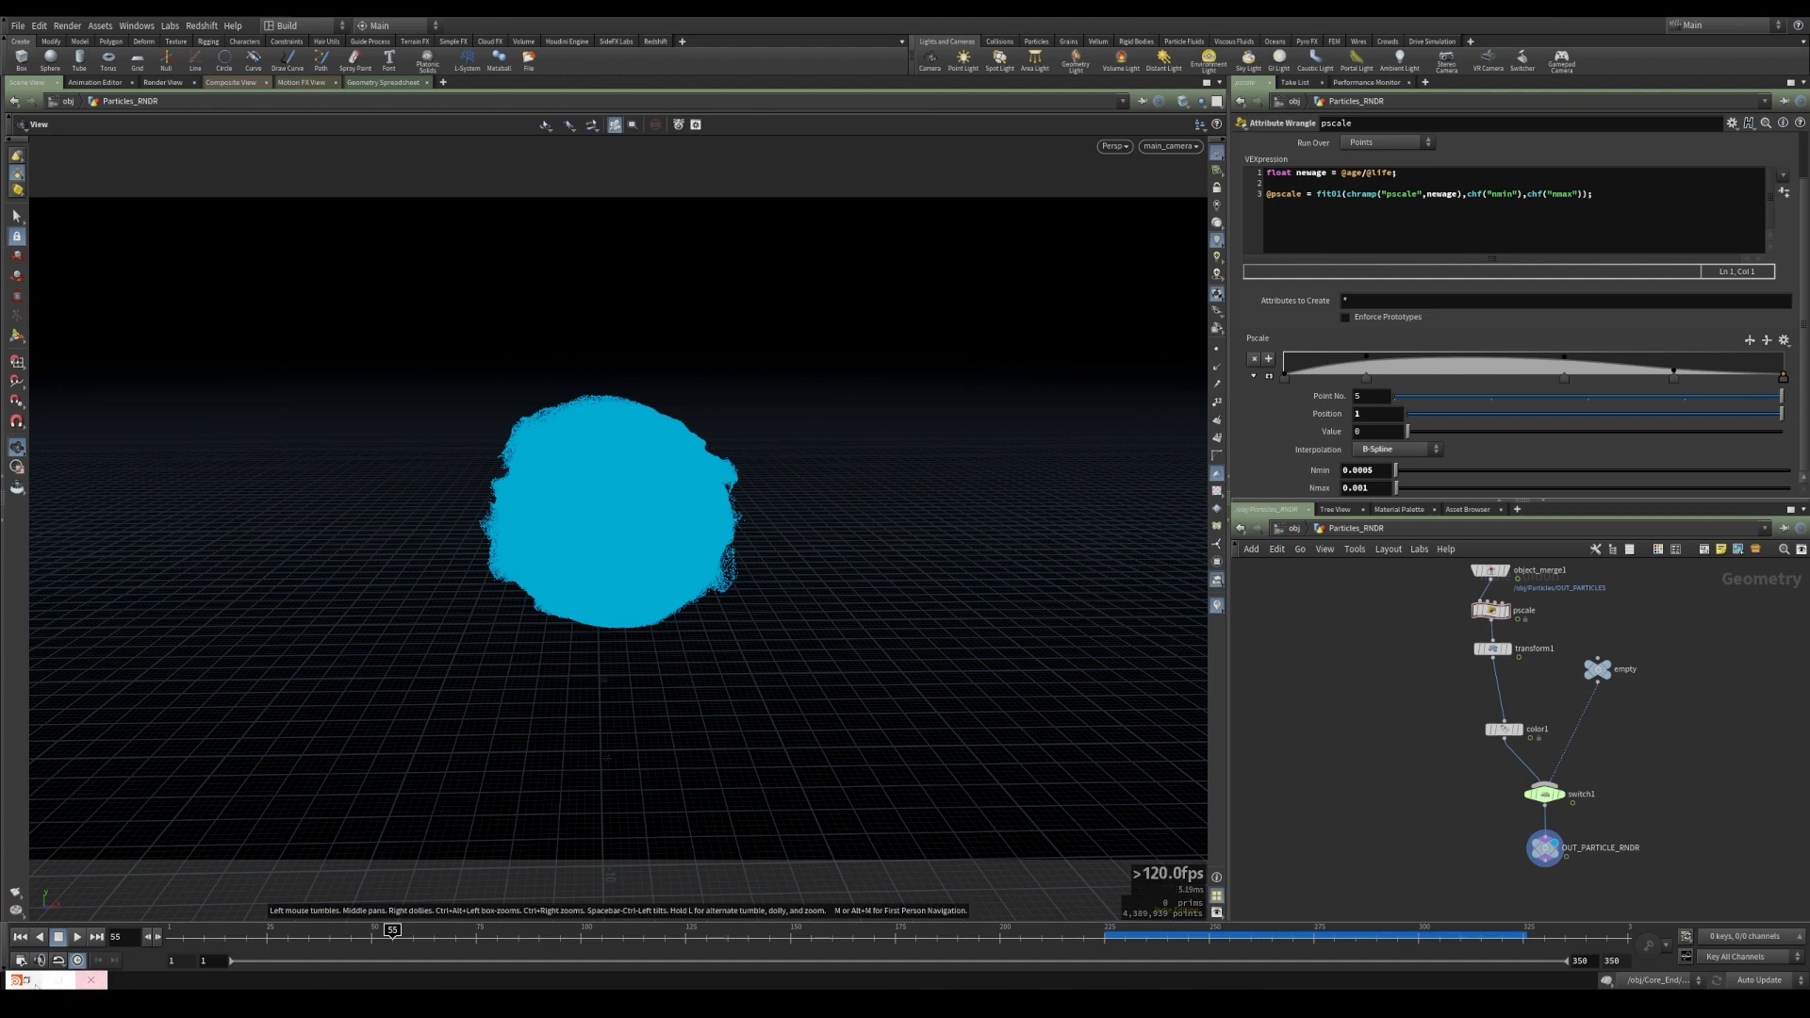
# - Restore the Redshift render view and render the particles with the timeline moved to frame 96
pyautogui.click(58, 980)
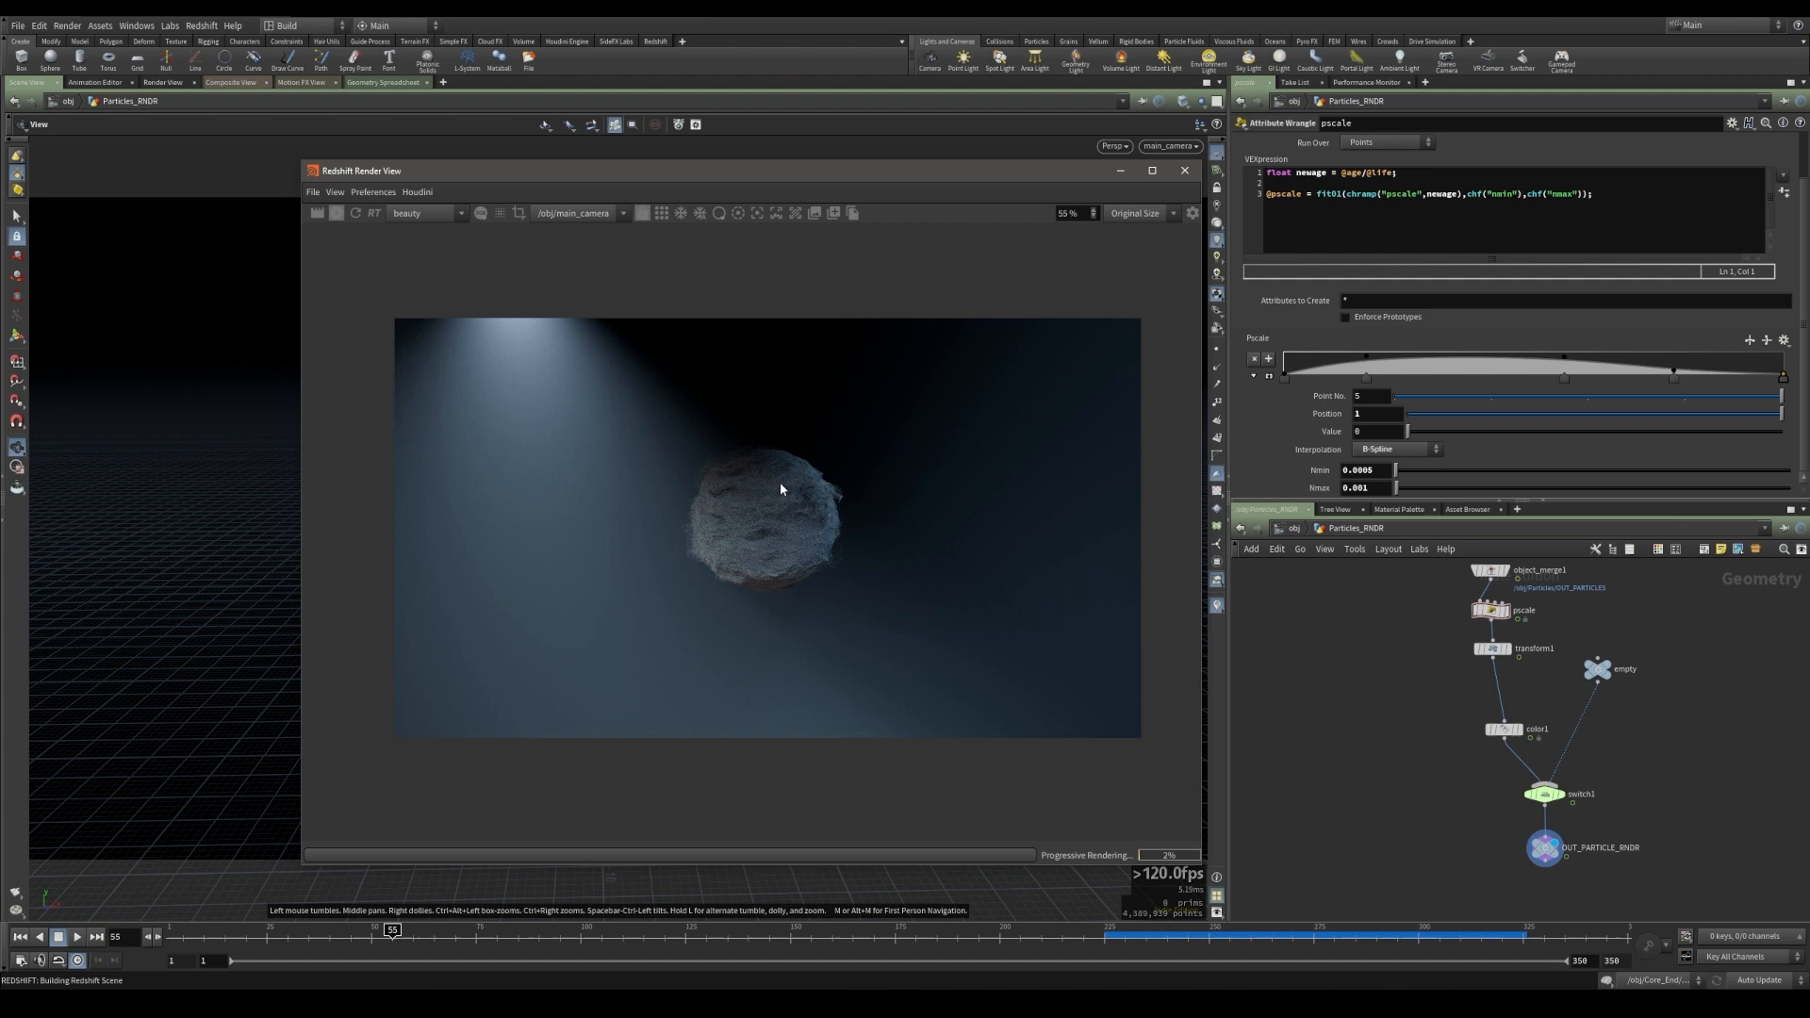
pyautogui.moveTo(682, 171); pyautogui.dragTo(1212, 134)
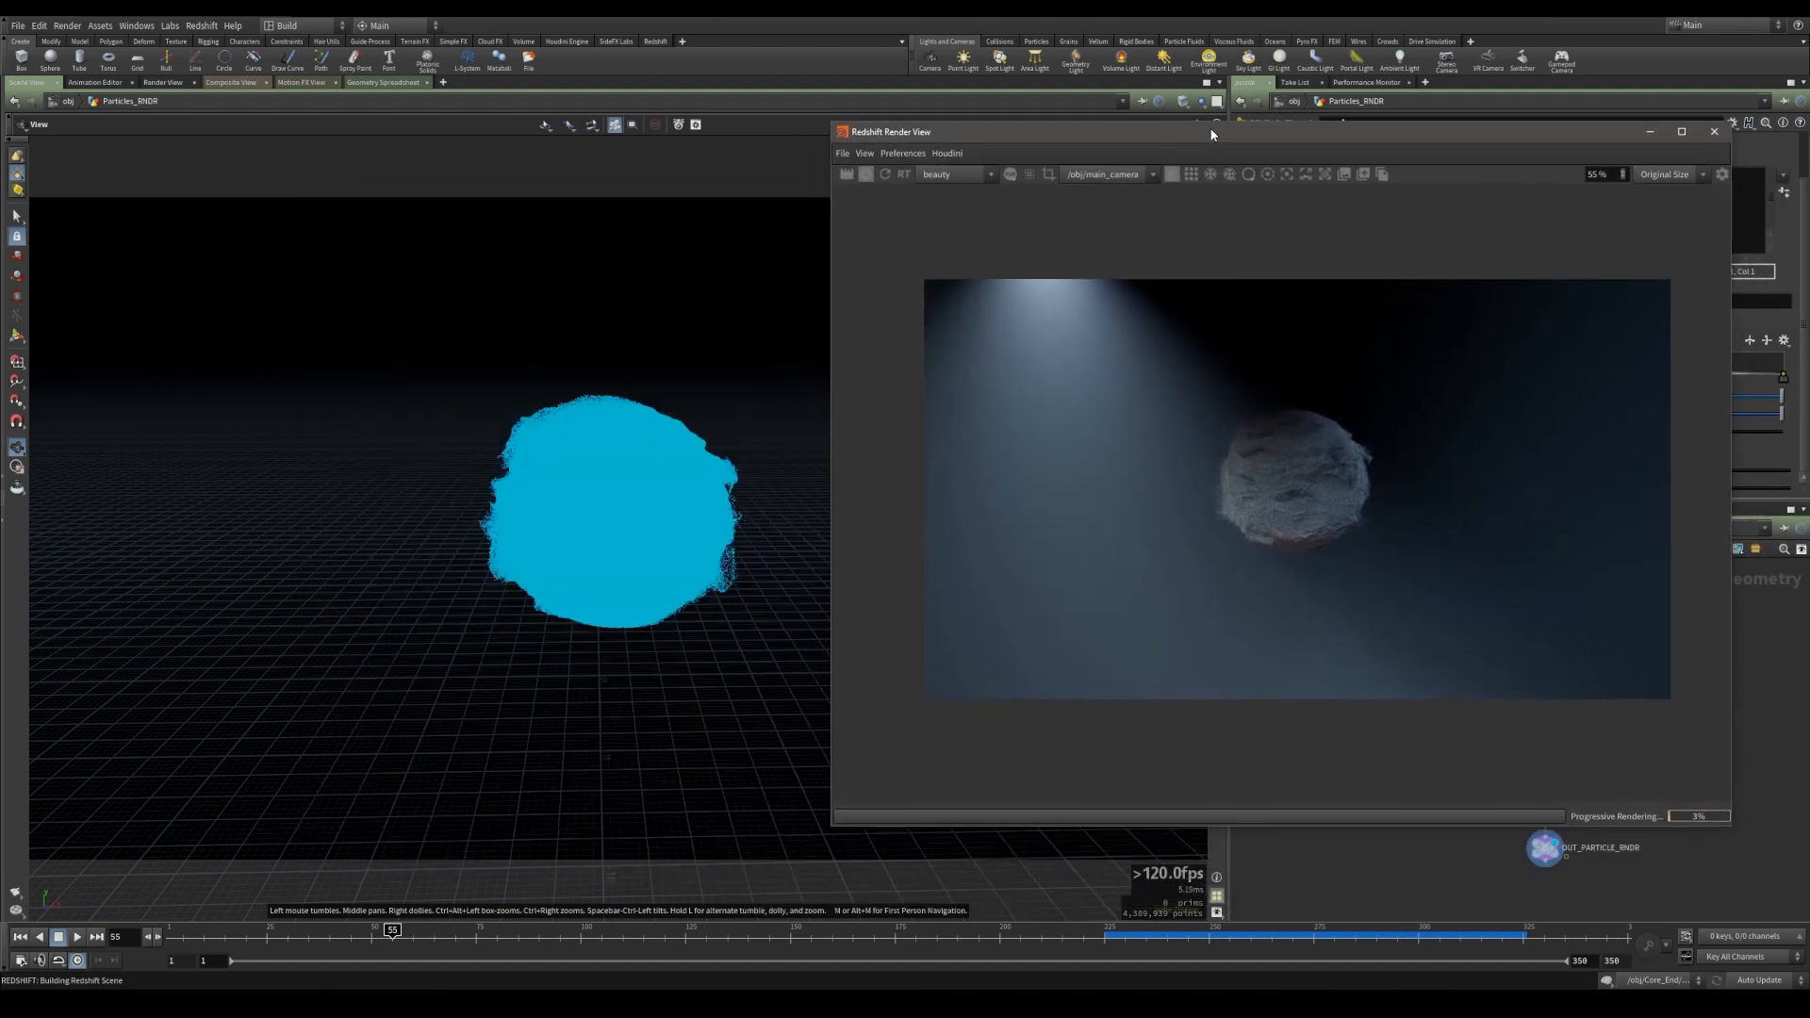
pyautogui.click(415, 935)
pyautogui.moveTo(415, 934); pyautogui.dragTo(562, 940)
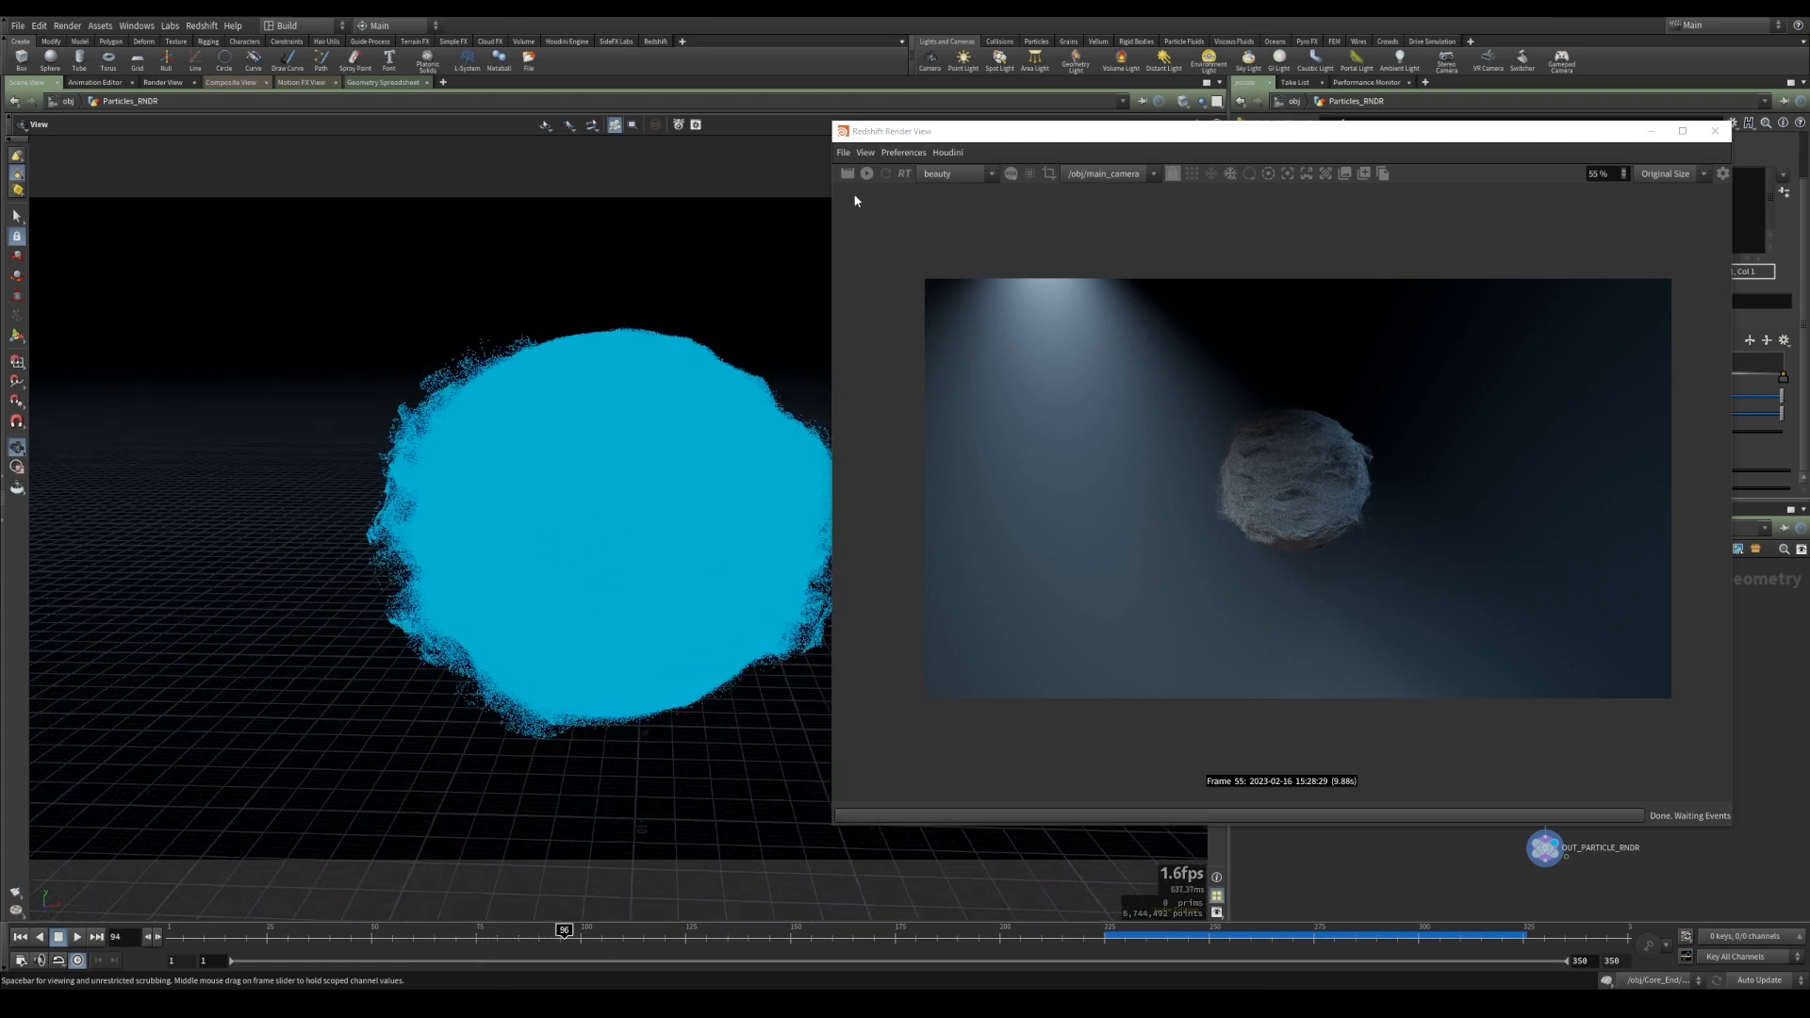
pyautogui.moveTo(1186, 129); pyautogui.dragTo(628, 139)
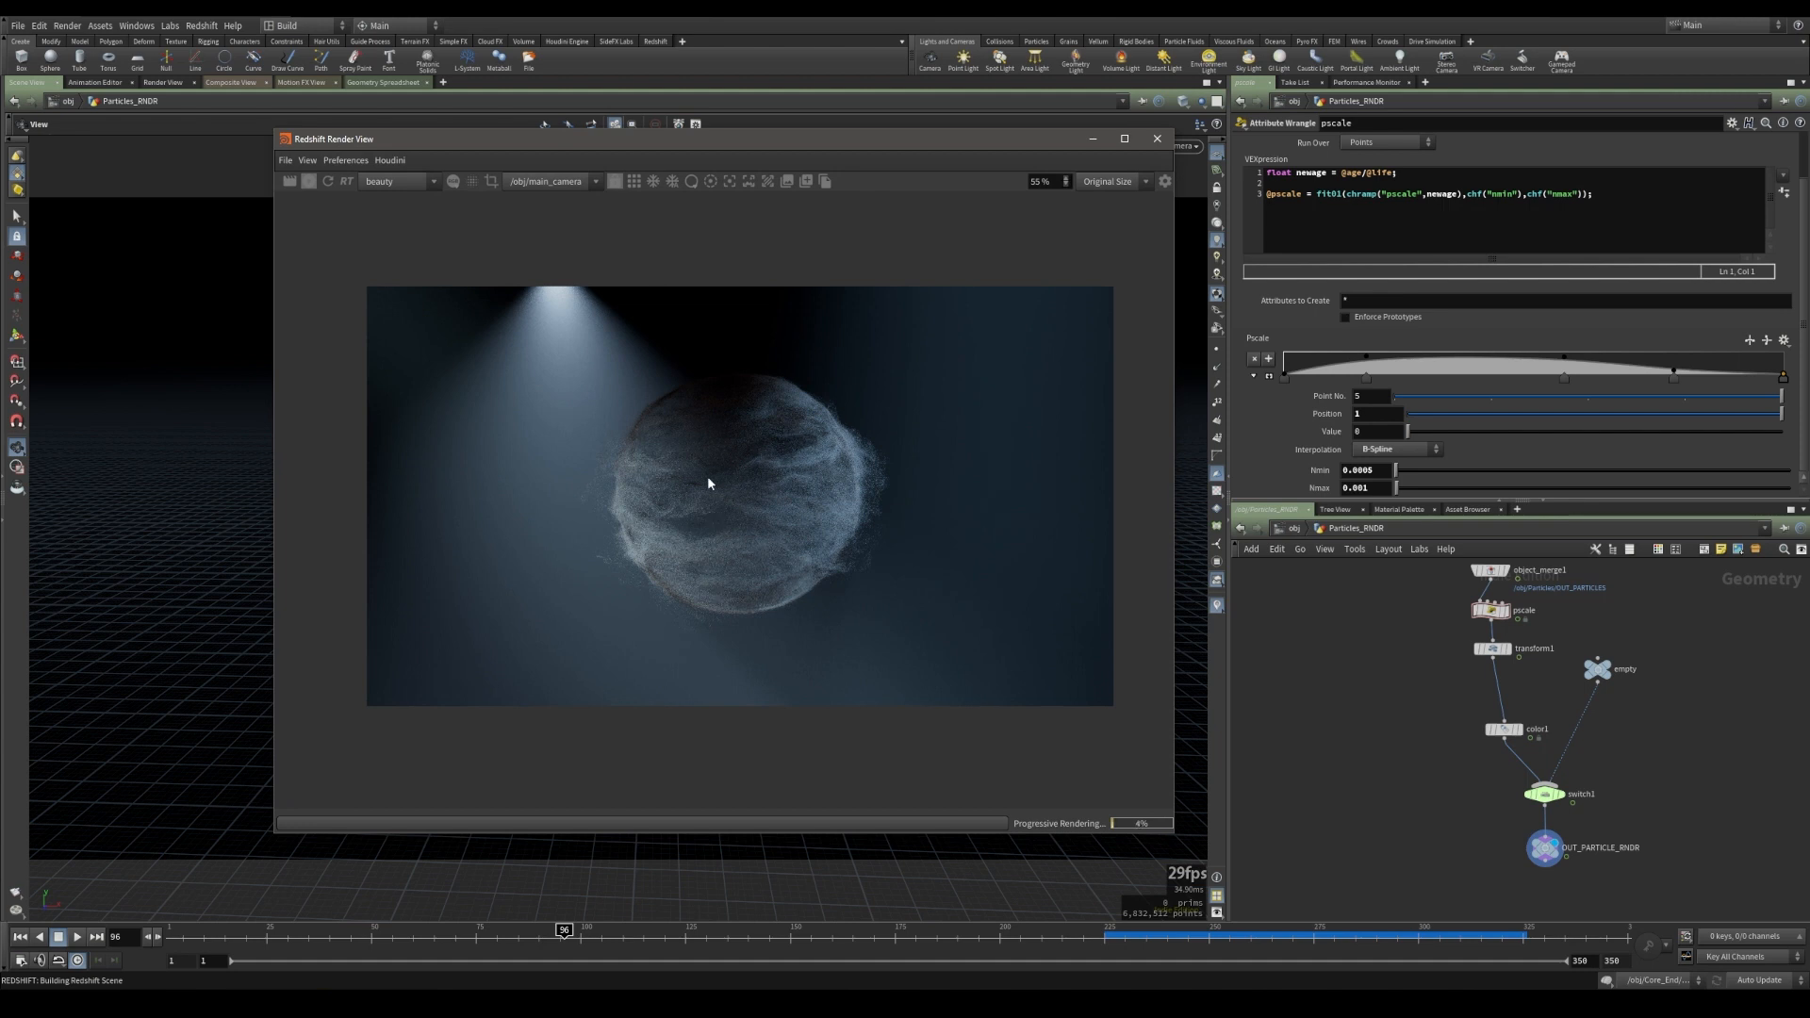
# - Add the line f@newage = newage; to the pscale wrangle to store the normalized age as a point attribute
pyautogui.click(1610, 193)
pyautogui.press('Return')
pyautogui.press('Return')
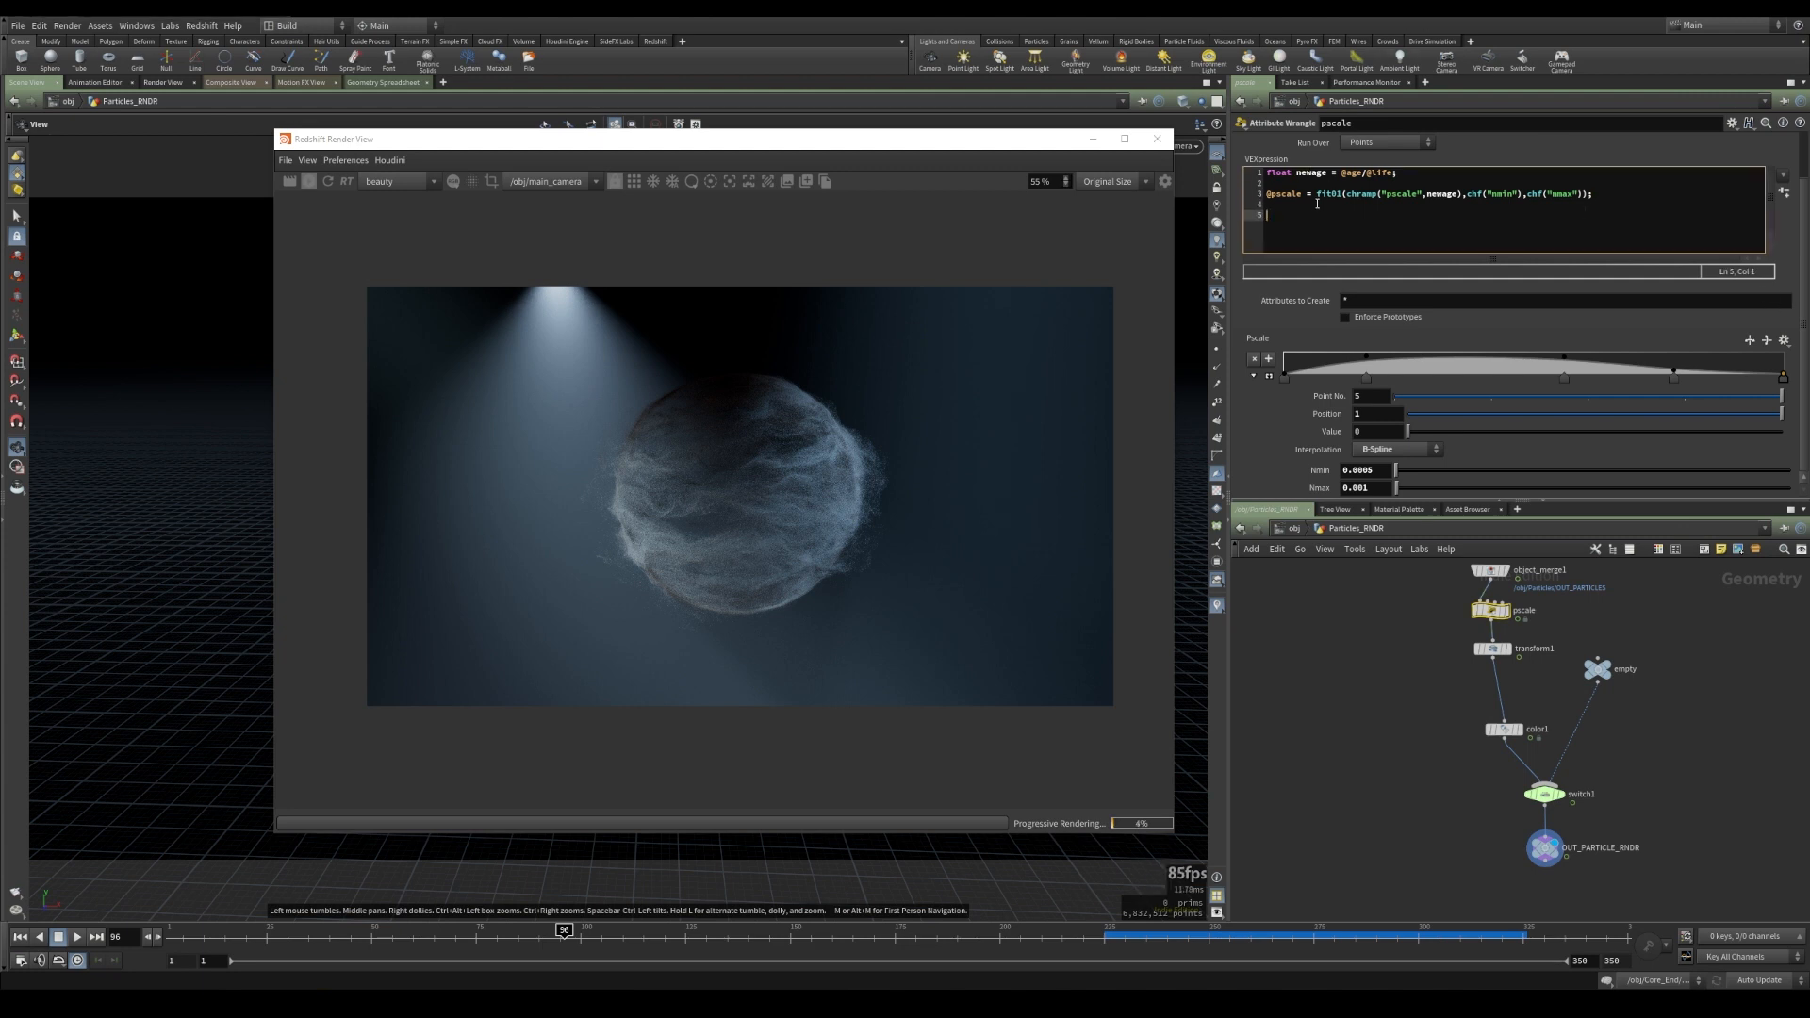
pyautogui.write('@newa')
pyautogui.write('f')
pyautogui.press('End')
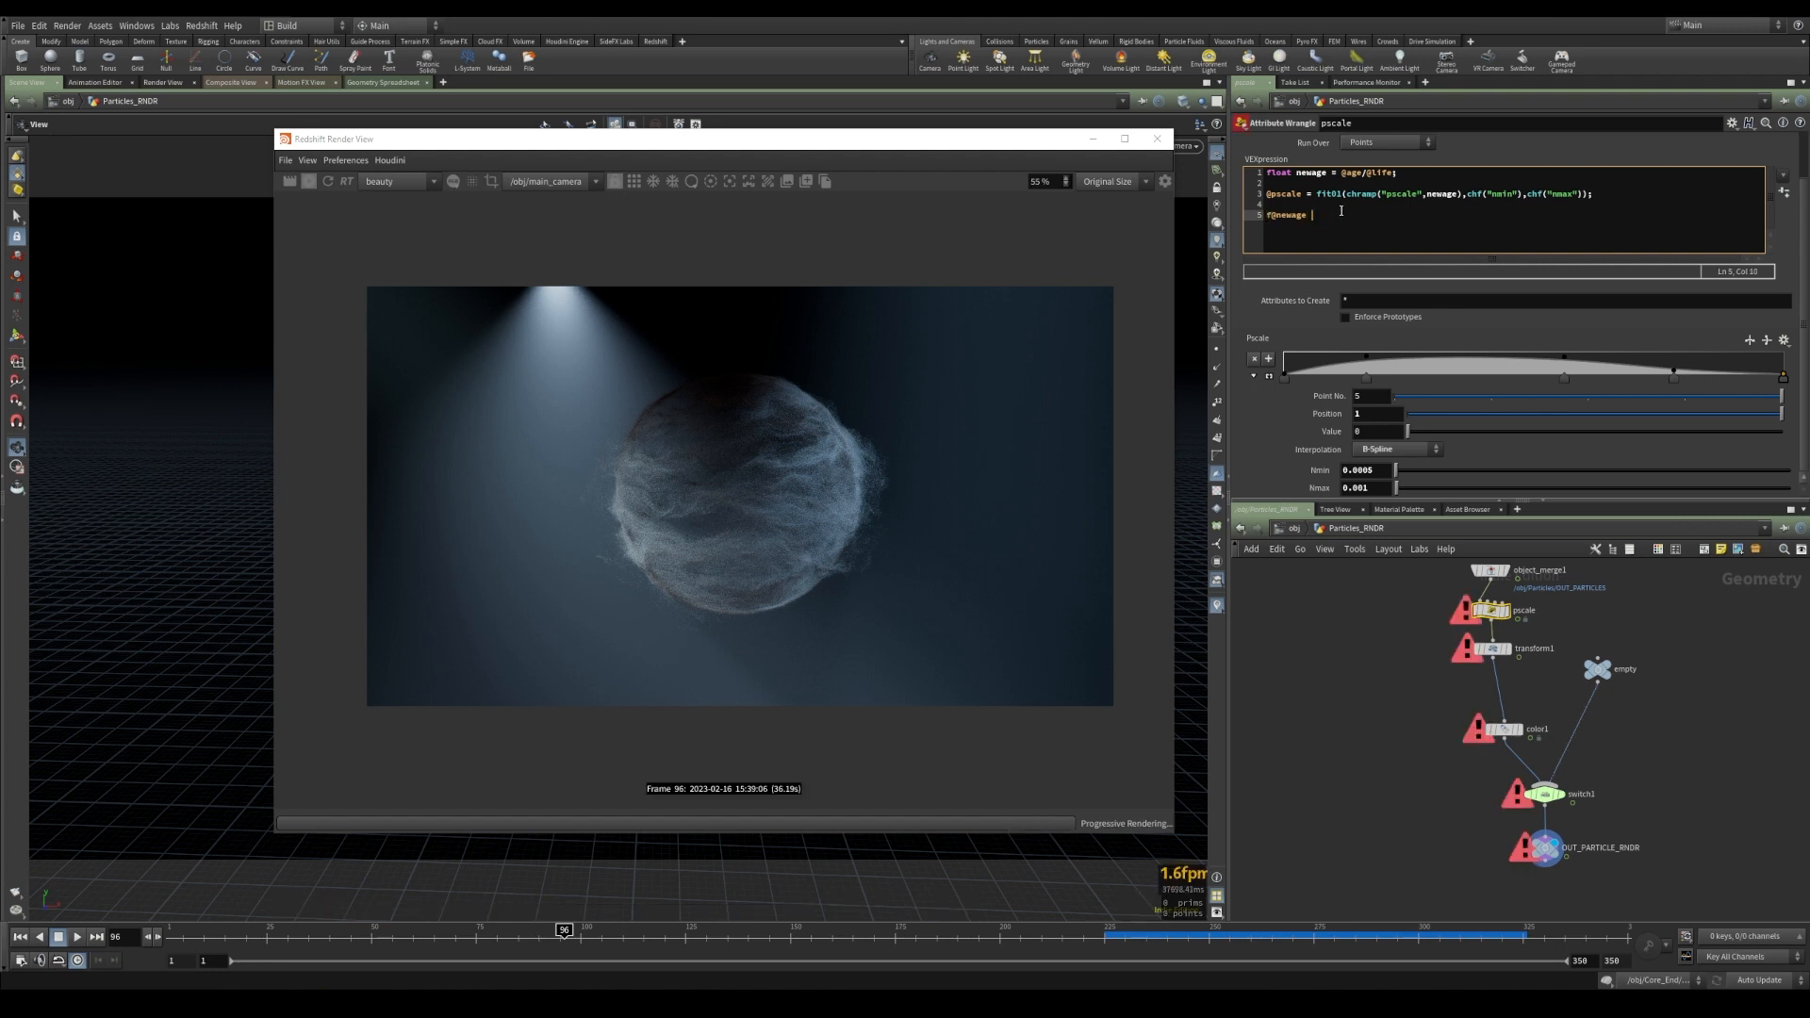
pyautogui.write('= newage;')
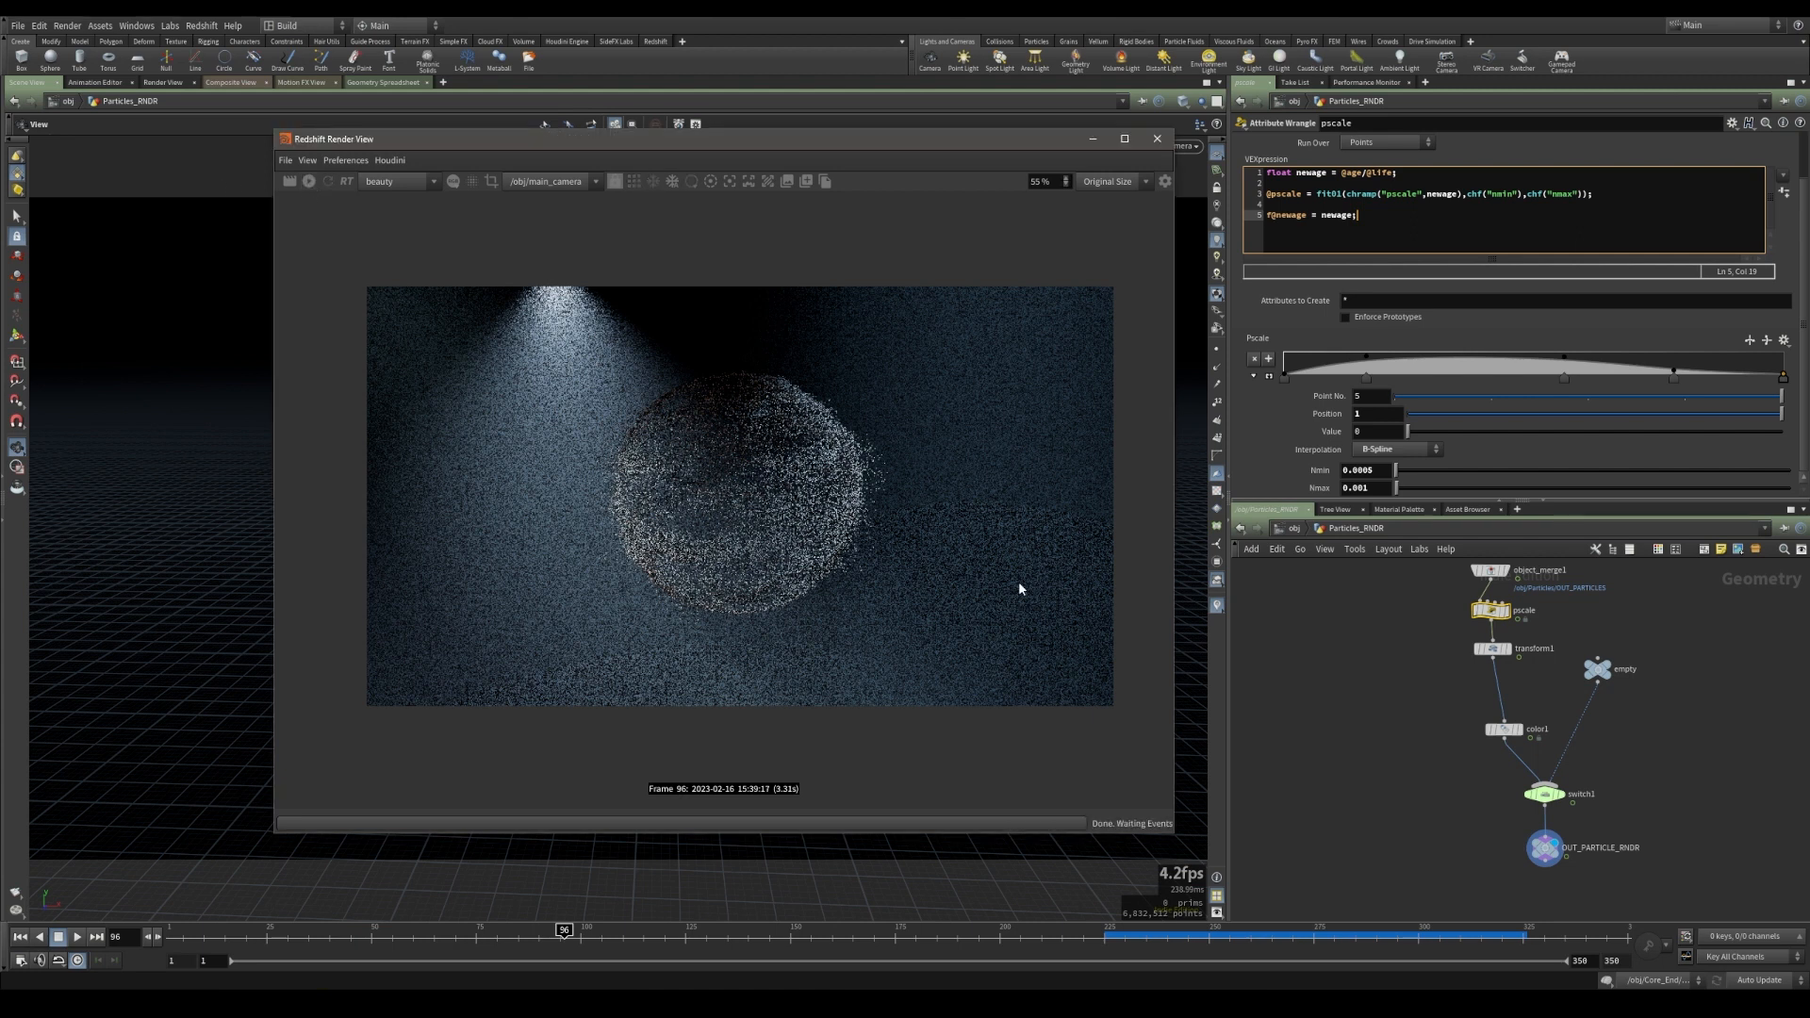
# - Open the Particles material in the mat network and delete its StandardMaterial1 node
pyautogui.click(1294, 529)
pyautogui.click(1293, 529)
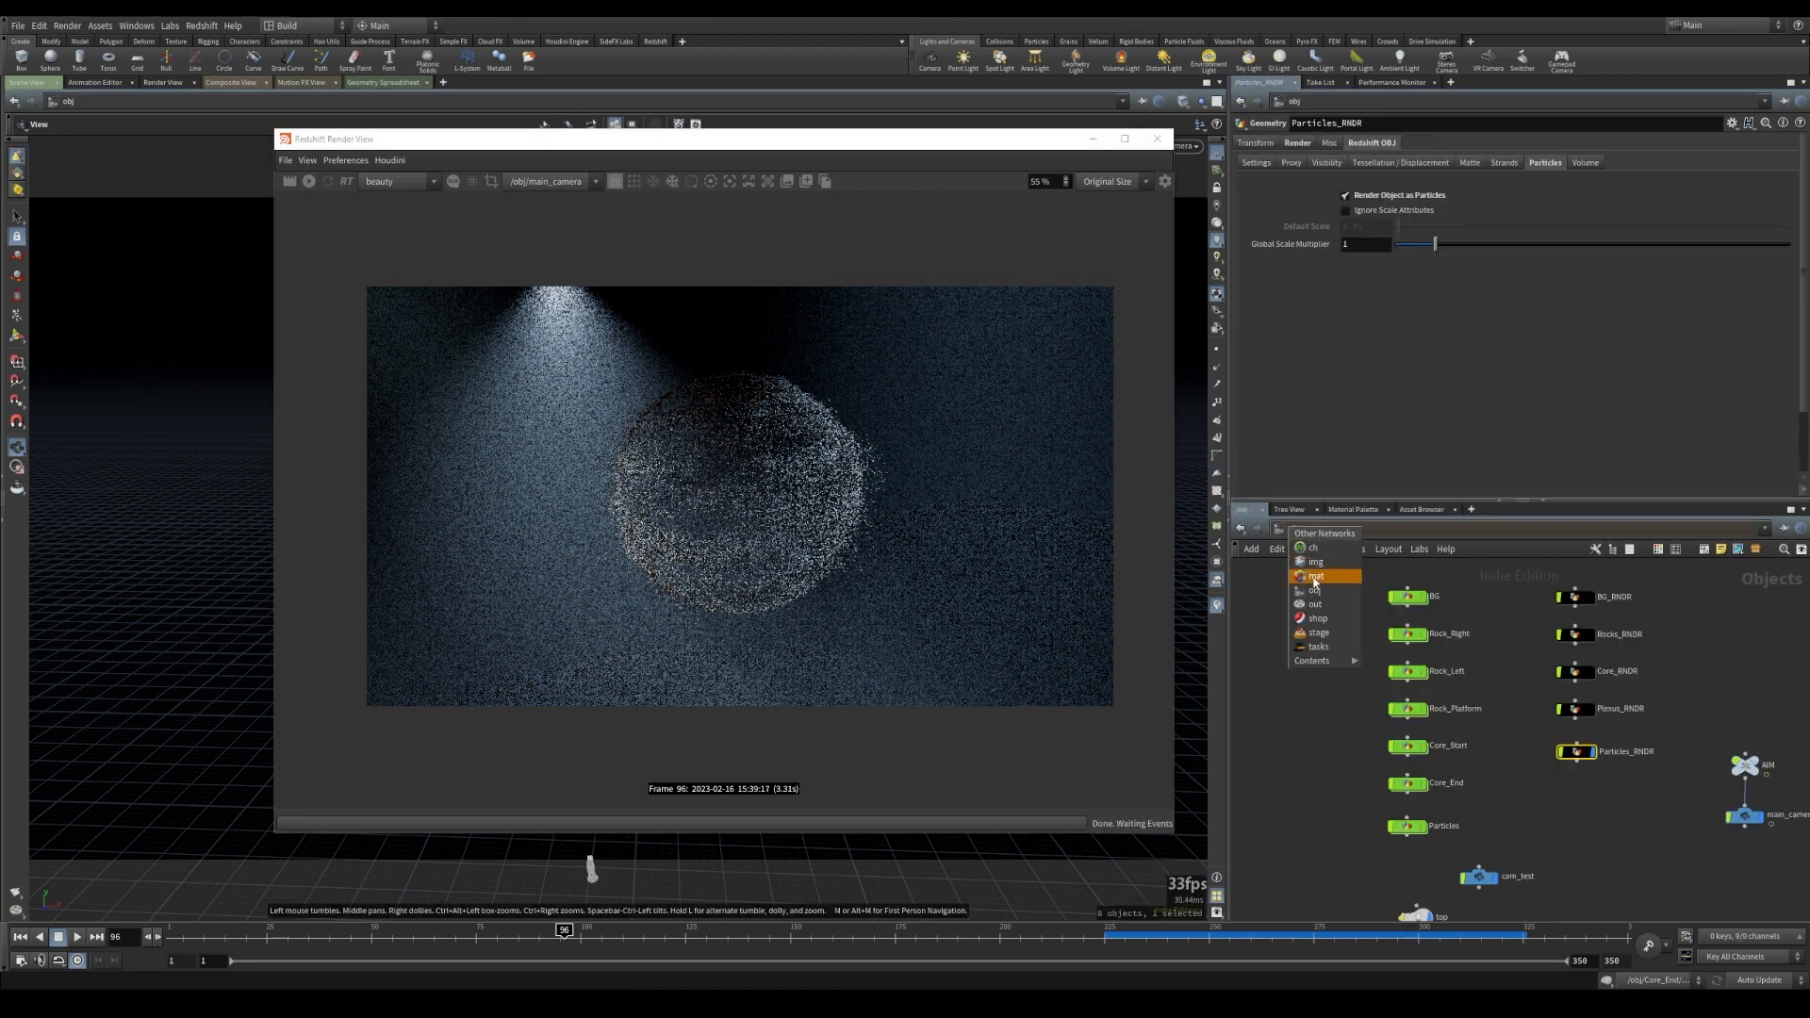
pyautogui.click(1315, 576)
pyautogui.doubleClick(1397, 801)
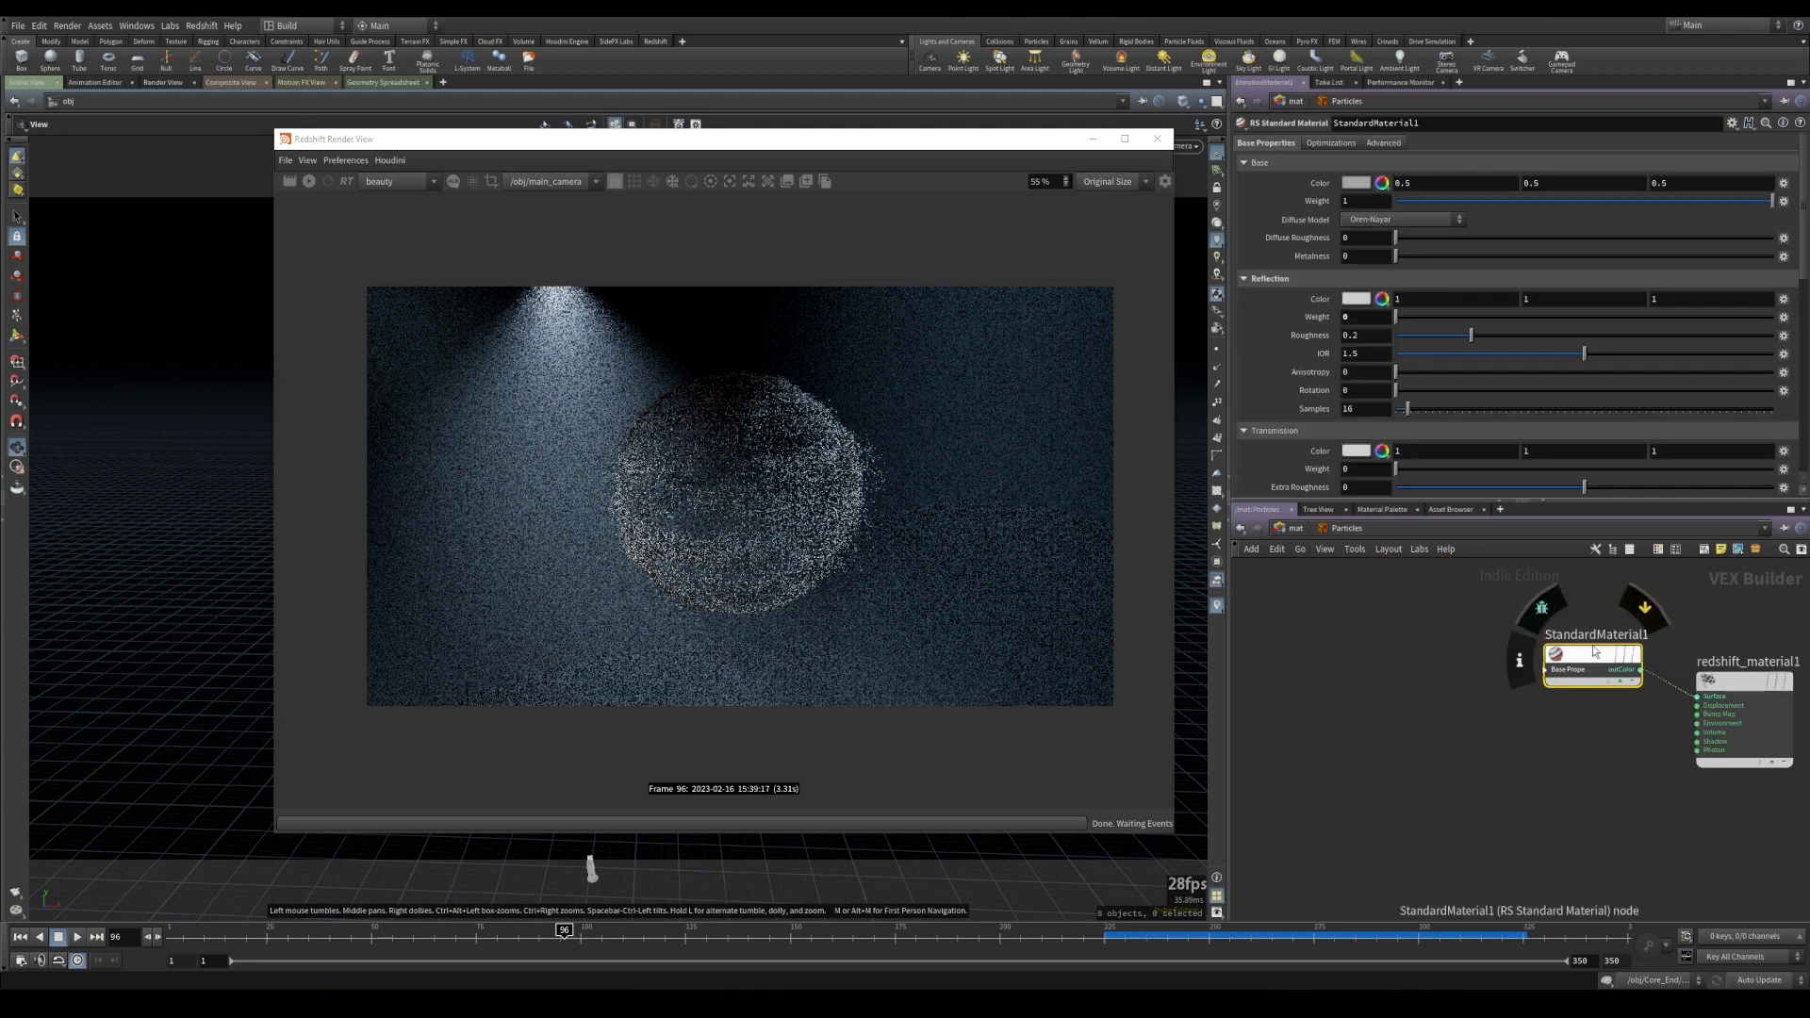
pyautogui.press('Delete')
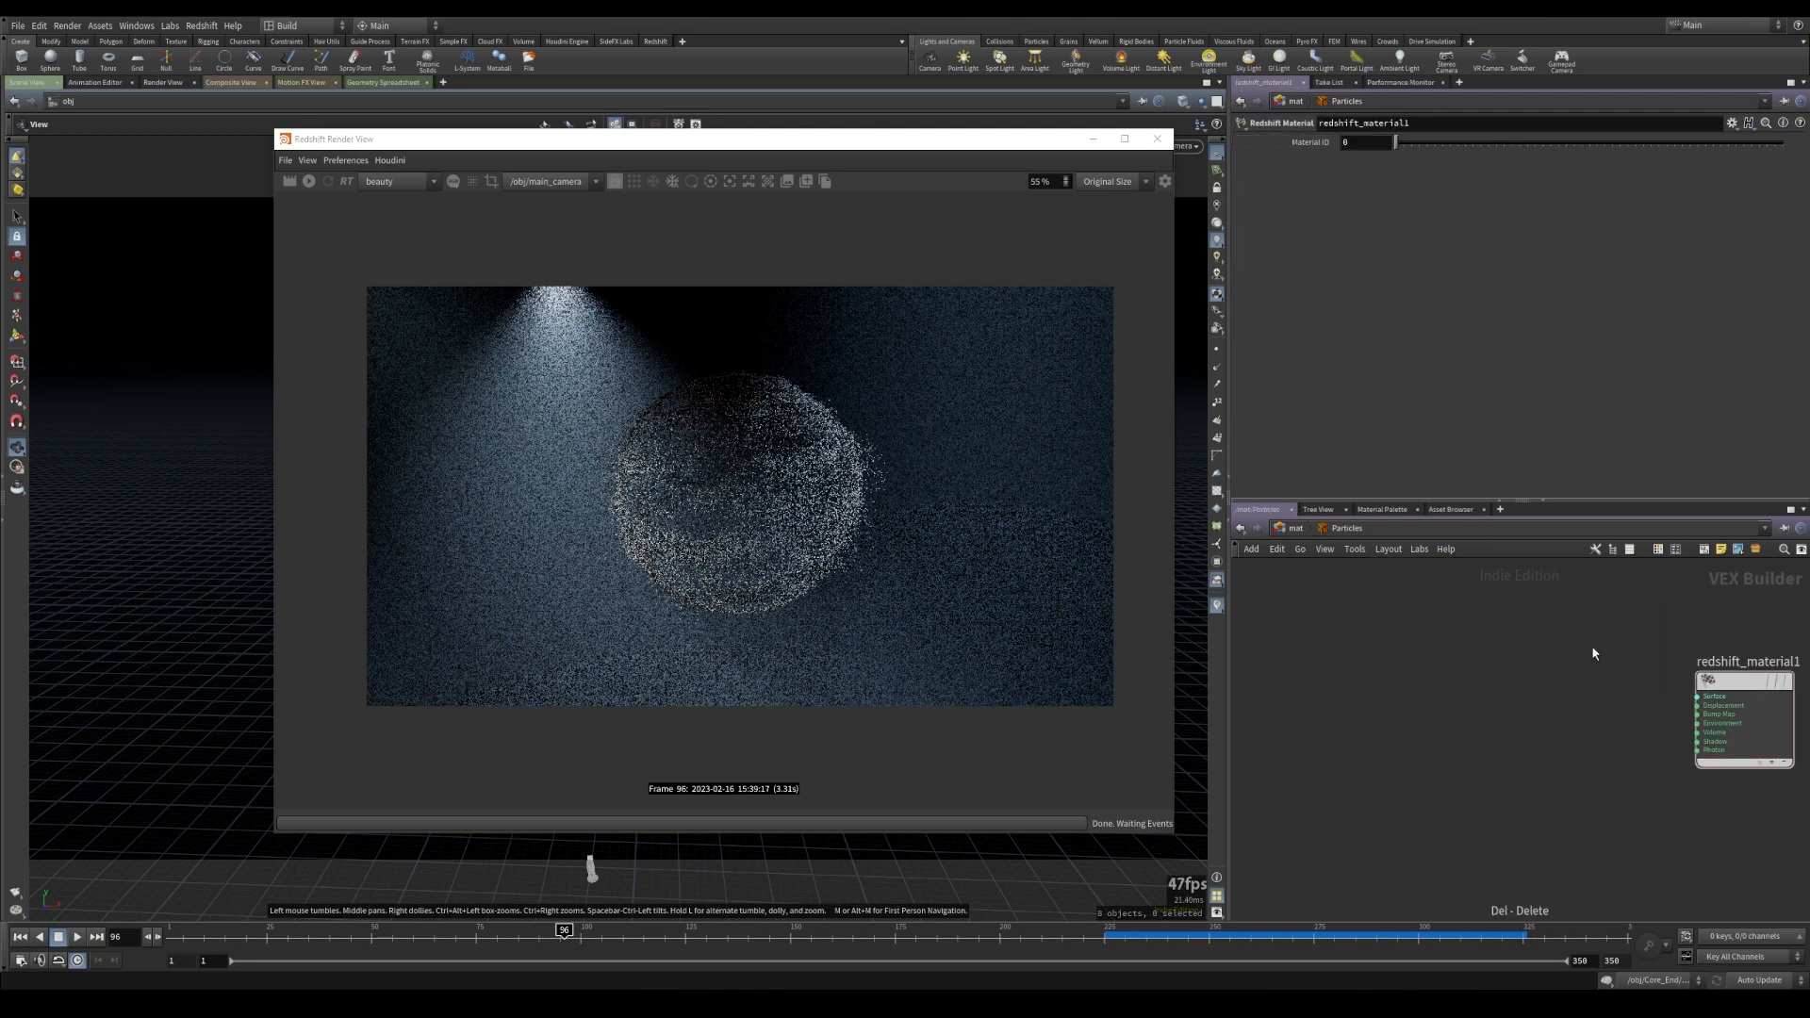
# - Add an RS Incandescent node, connect it to the Surface input of redshift_material1, and set its Intensity Multiplier to 10
pyautogui.press('Tab')
pyautogui.write('inca')
pyautogui.press('Return')
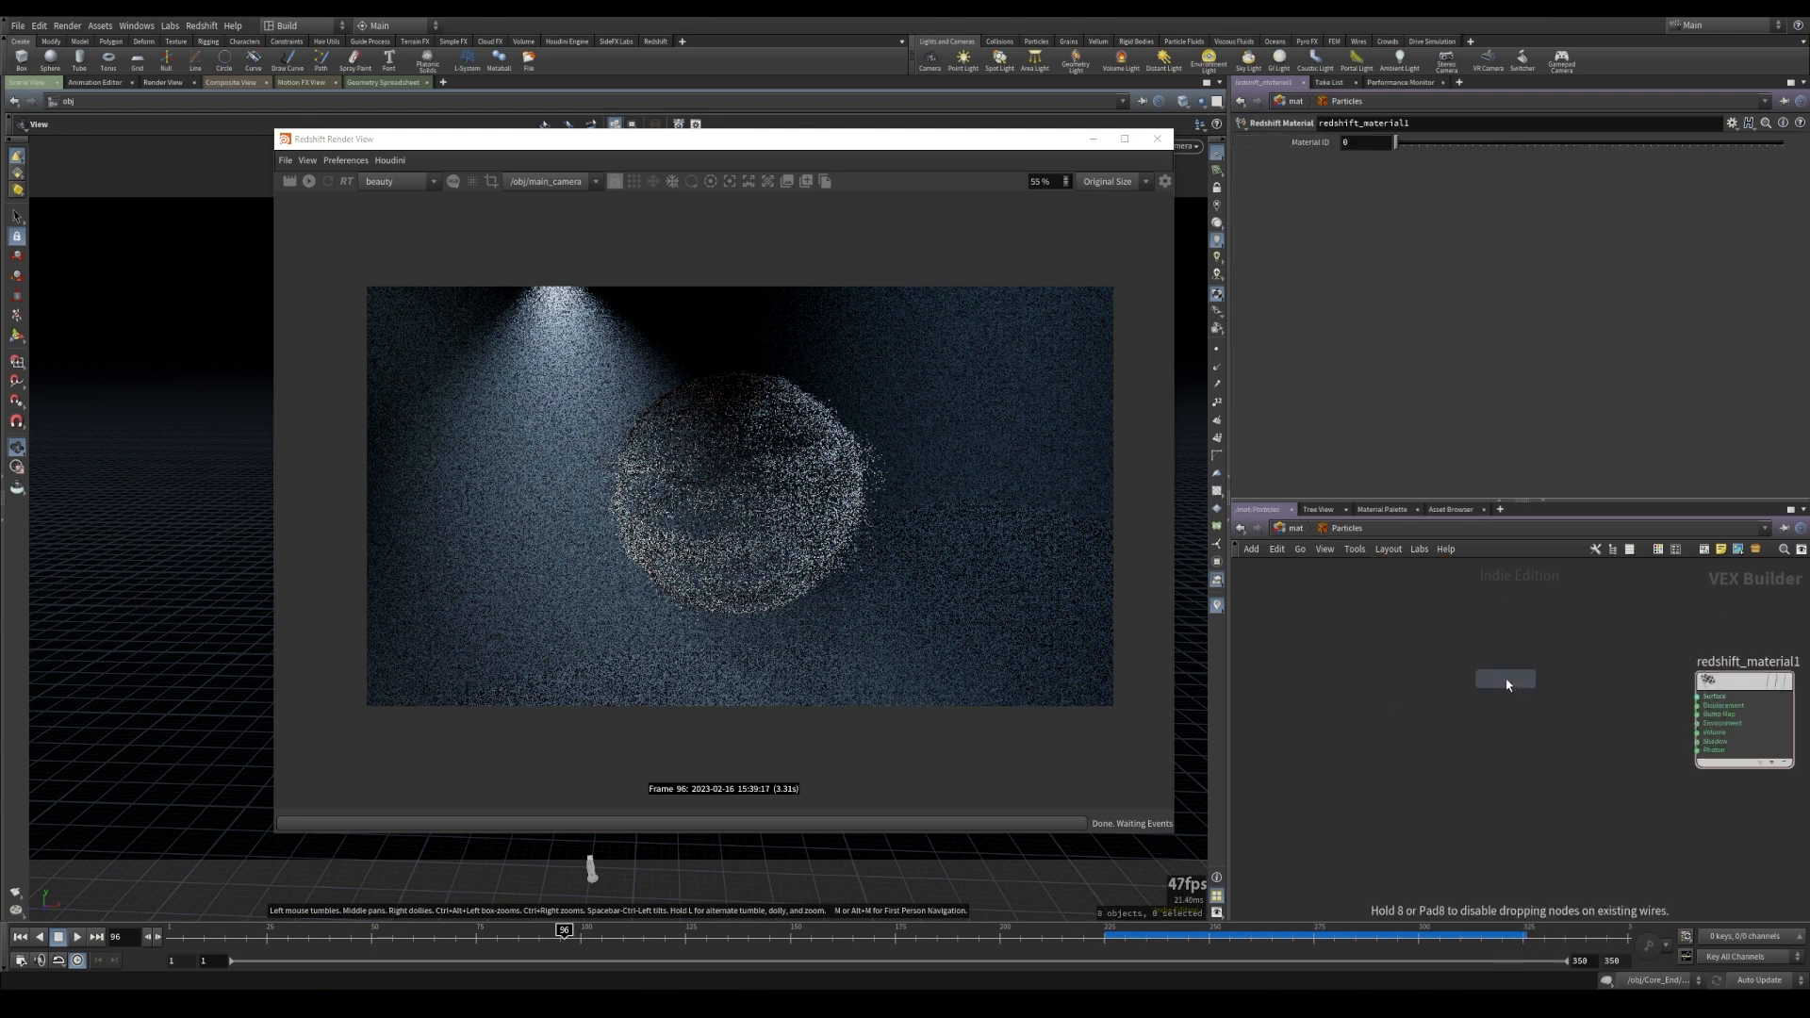
pyautogui.click(1554, 660)
pyautogui.moveTo(1606, 675); pyautogui.dragTo(1663, 693)
pyautogui.moveTo(1558, 663); pyautogui.dragTo(1562, 680)
pyautogui.click(1376, 218)
pyautogui.press('Return')
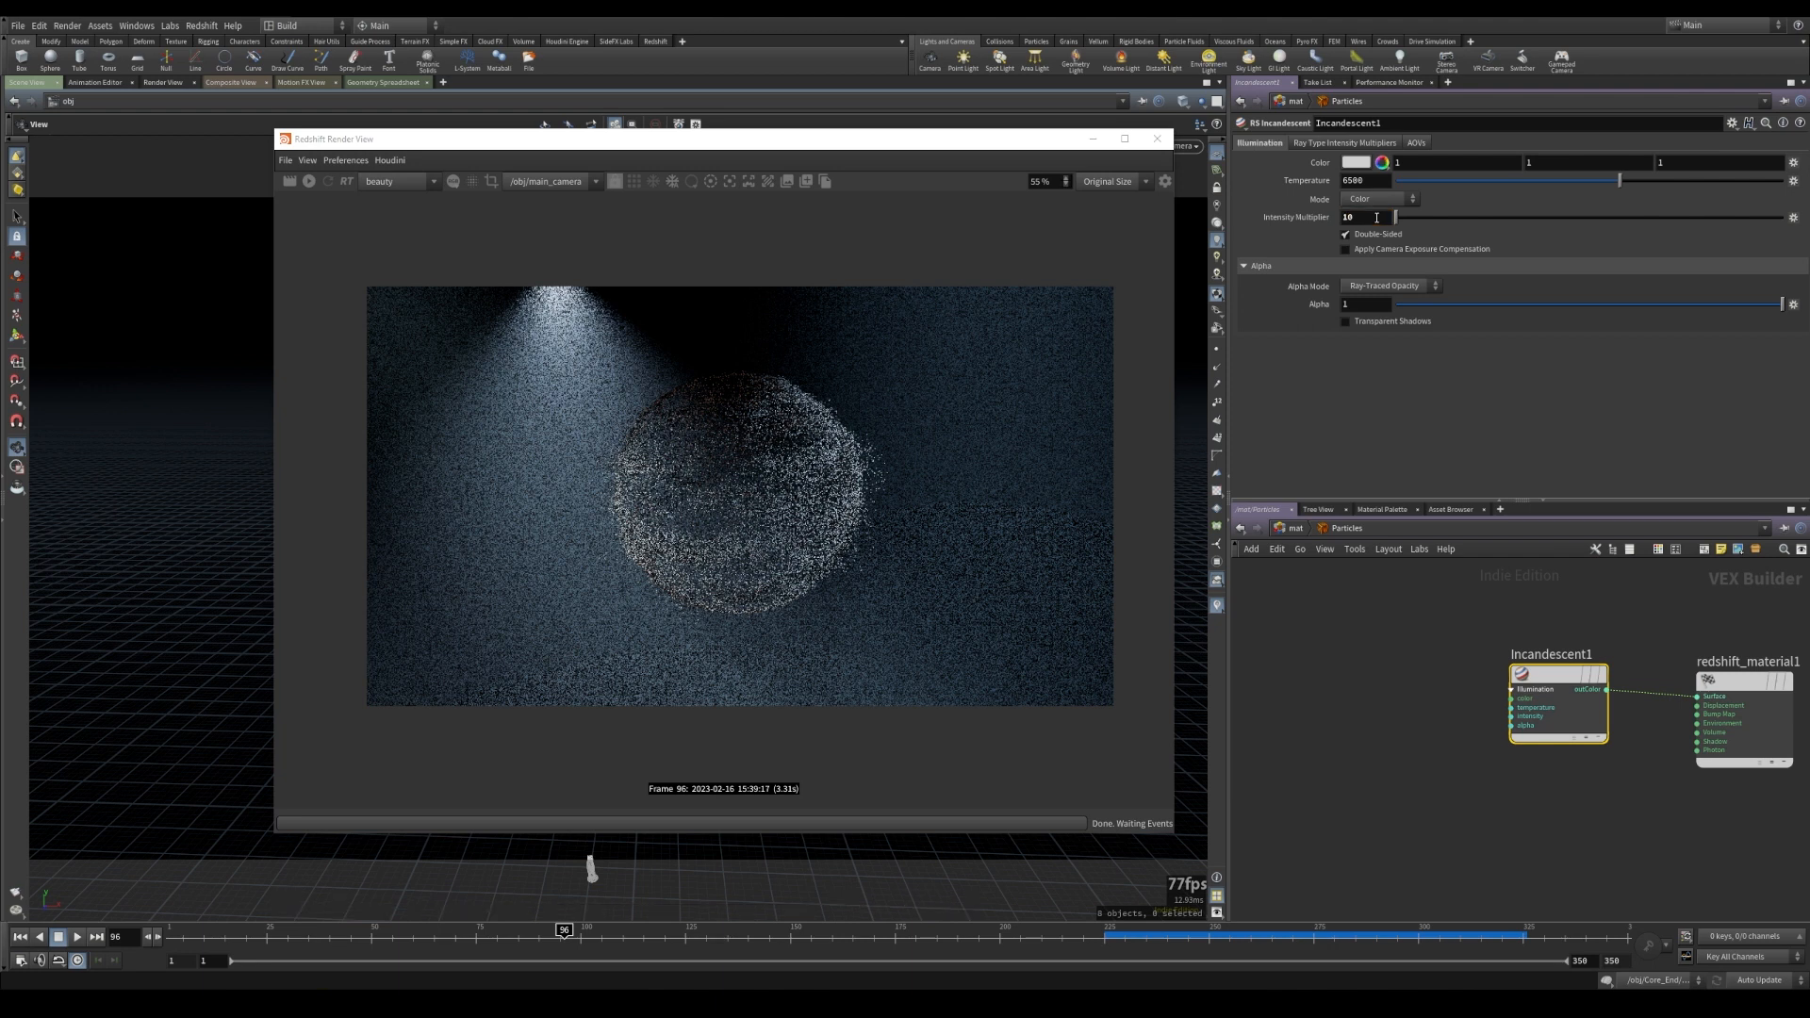
# - Add an RS Point Attribute node to the Particles material with newage as its attribute name
pyautogui.moveTo(1395, 673); pyautogui.dragTo(1528, 675, button='middle')
pyautogui.press('Tab')
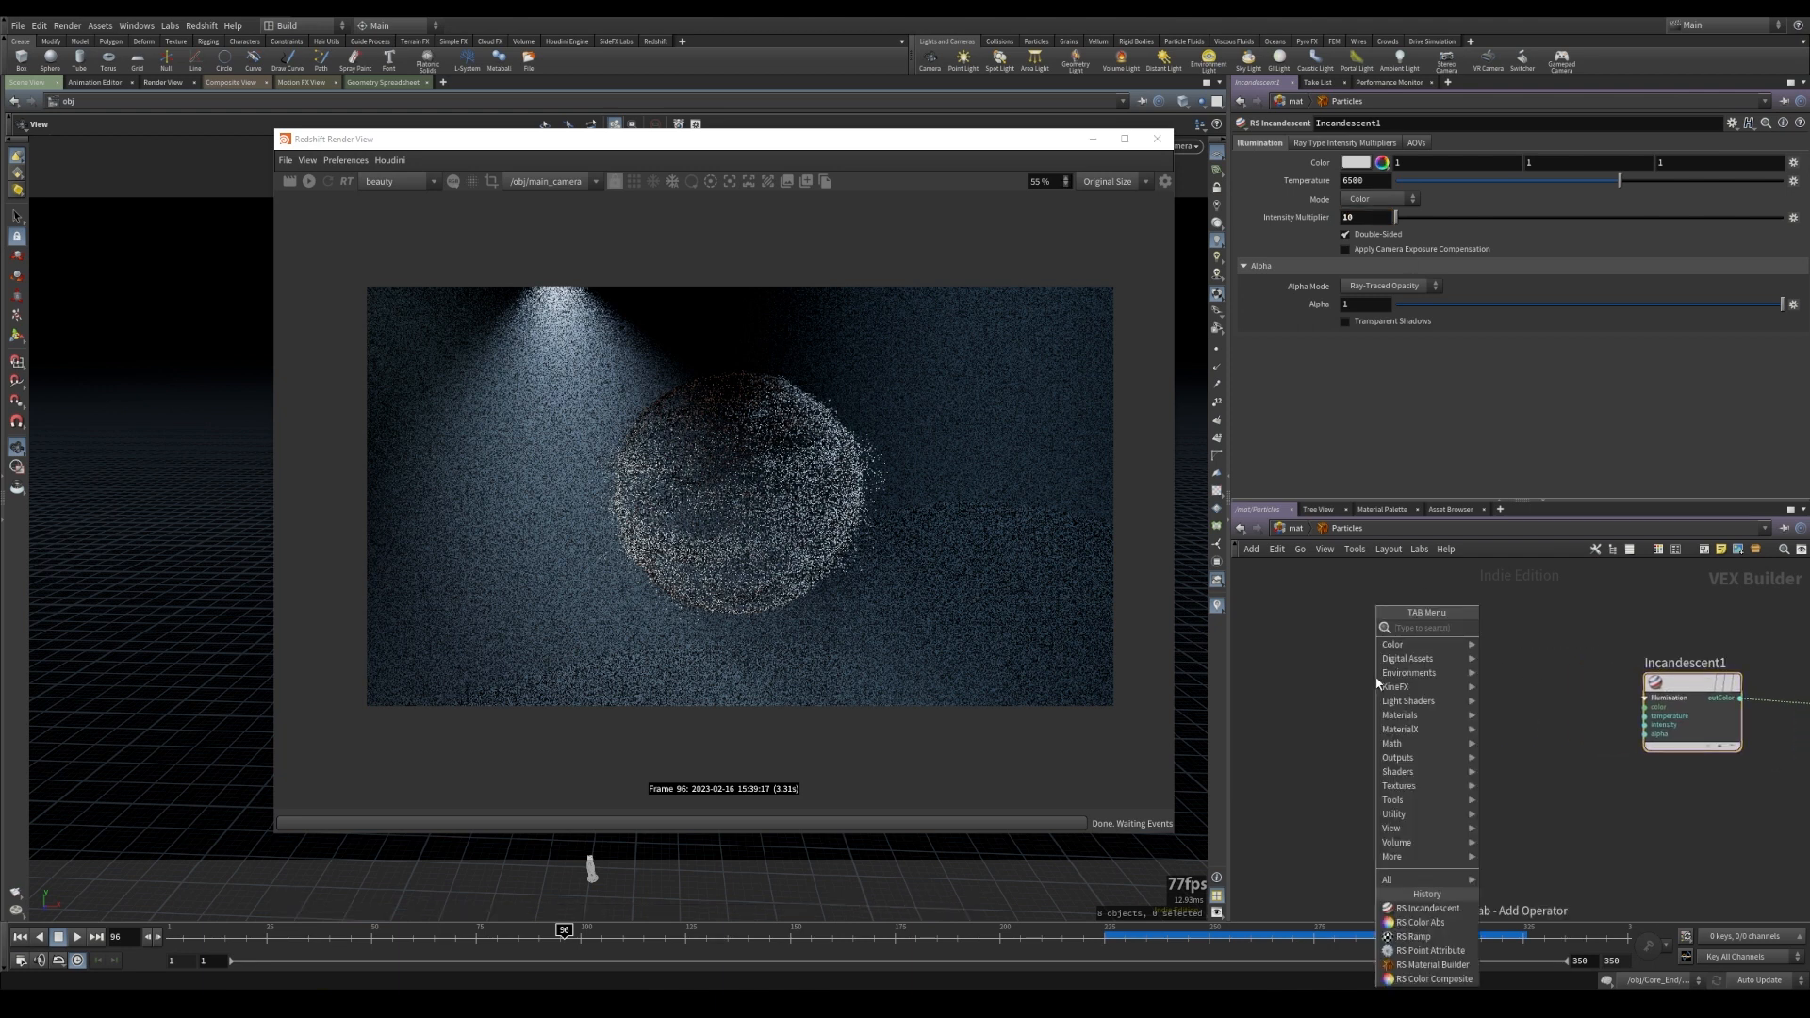
pyautogui.write('point')
pyautogui.click(1525, 628)
pyautogui.click(1348, 709)
pyautogui.moveTo(1410, 141); pyautogui.dragTo(1093, 174)
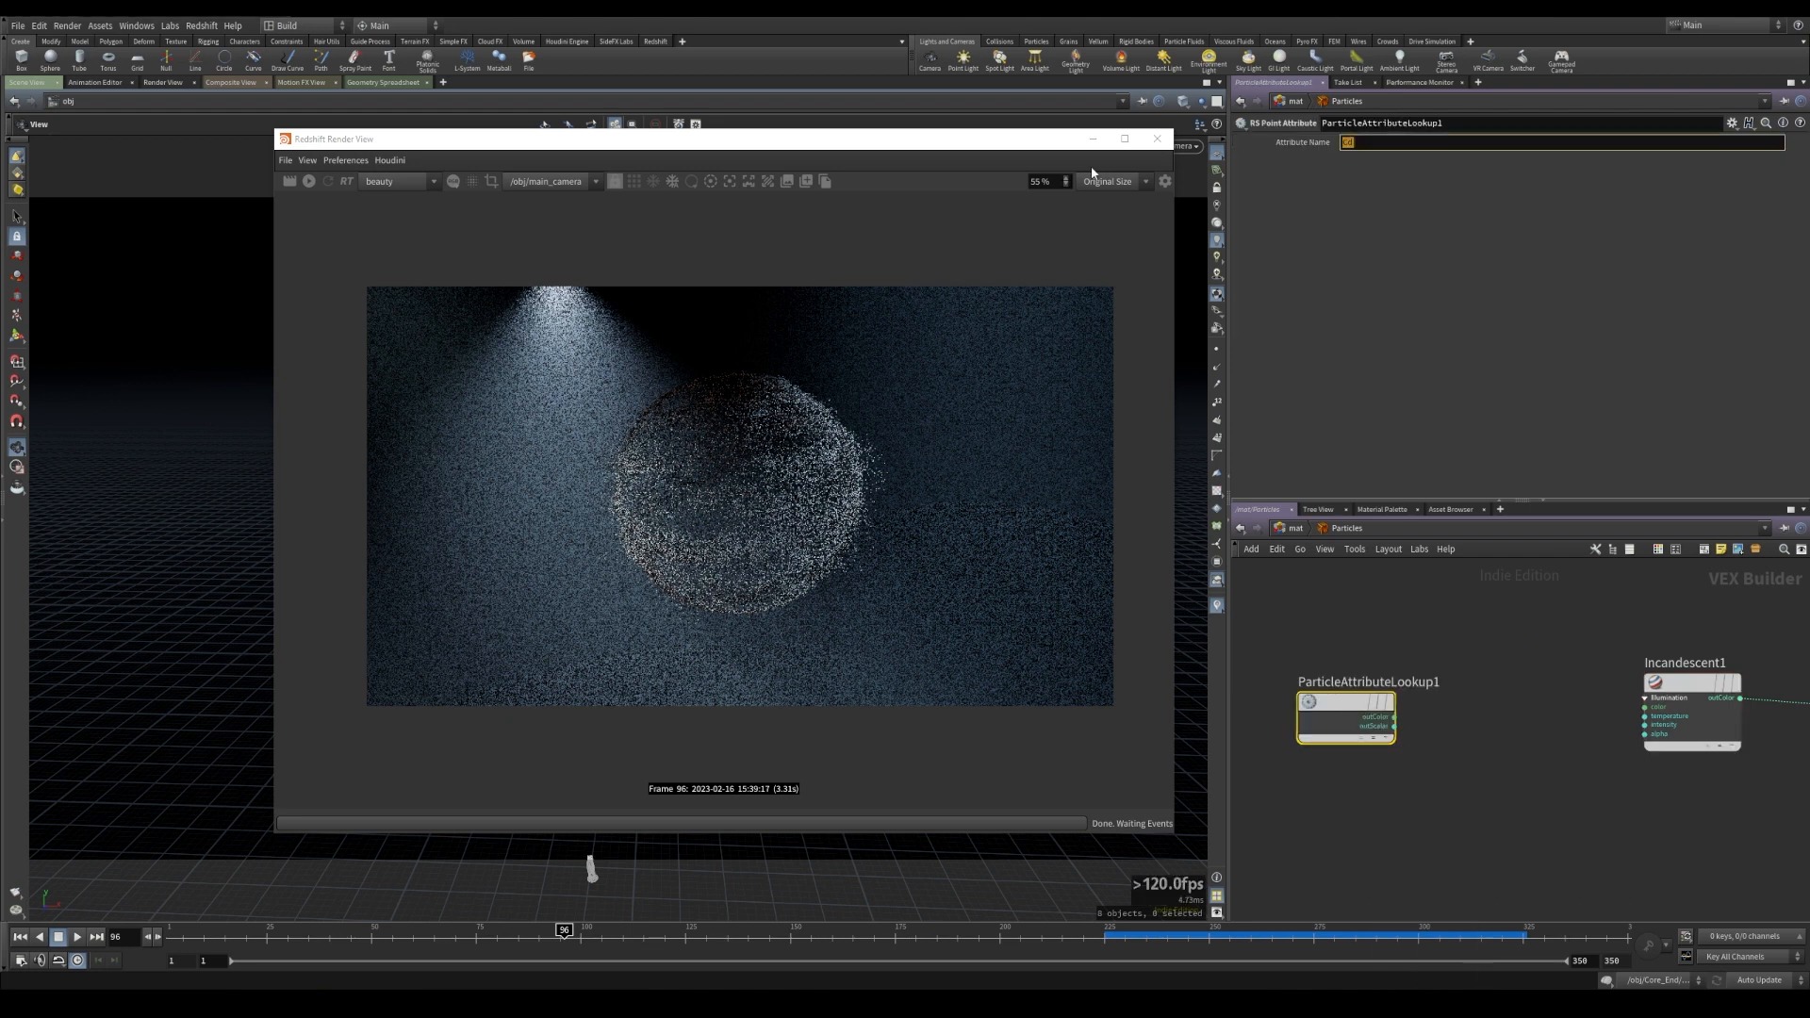
pyautogui.write('newage')
pyautogui.press('Return')
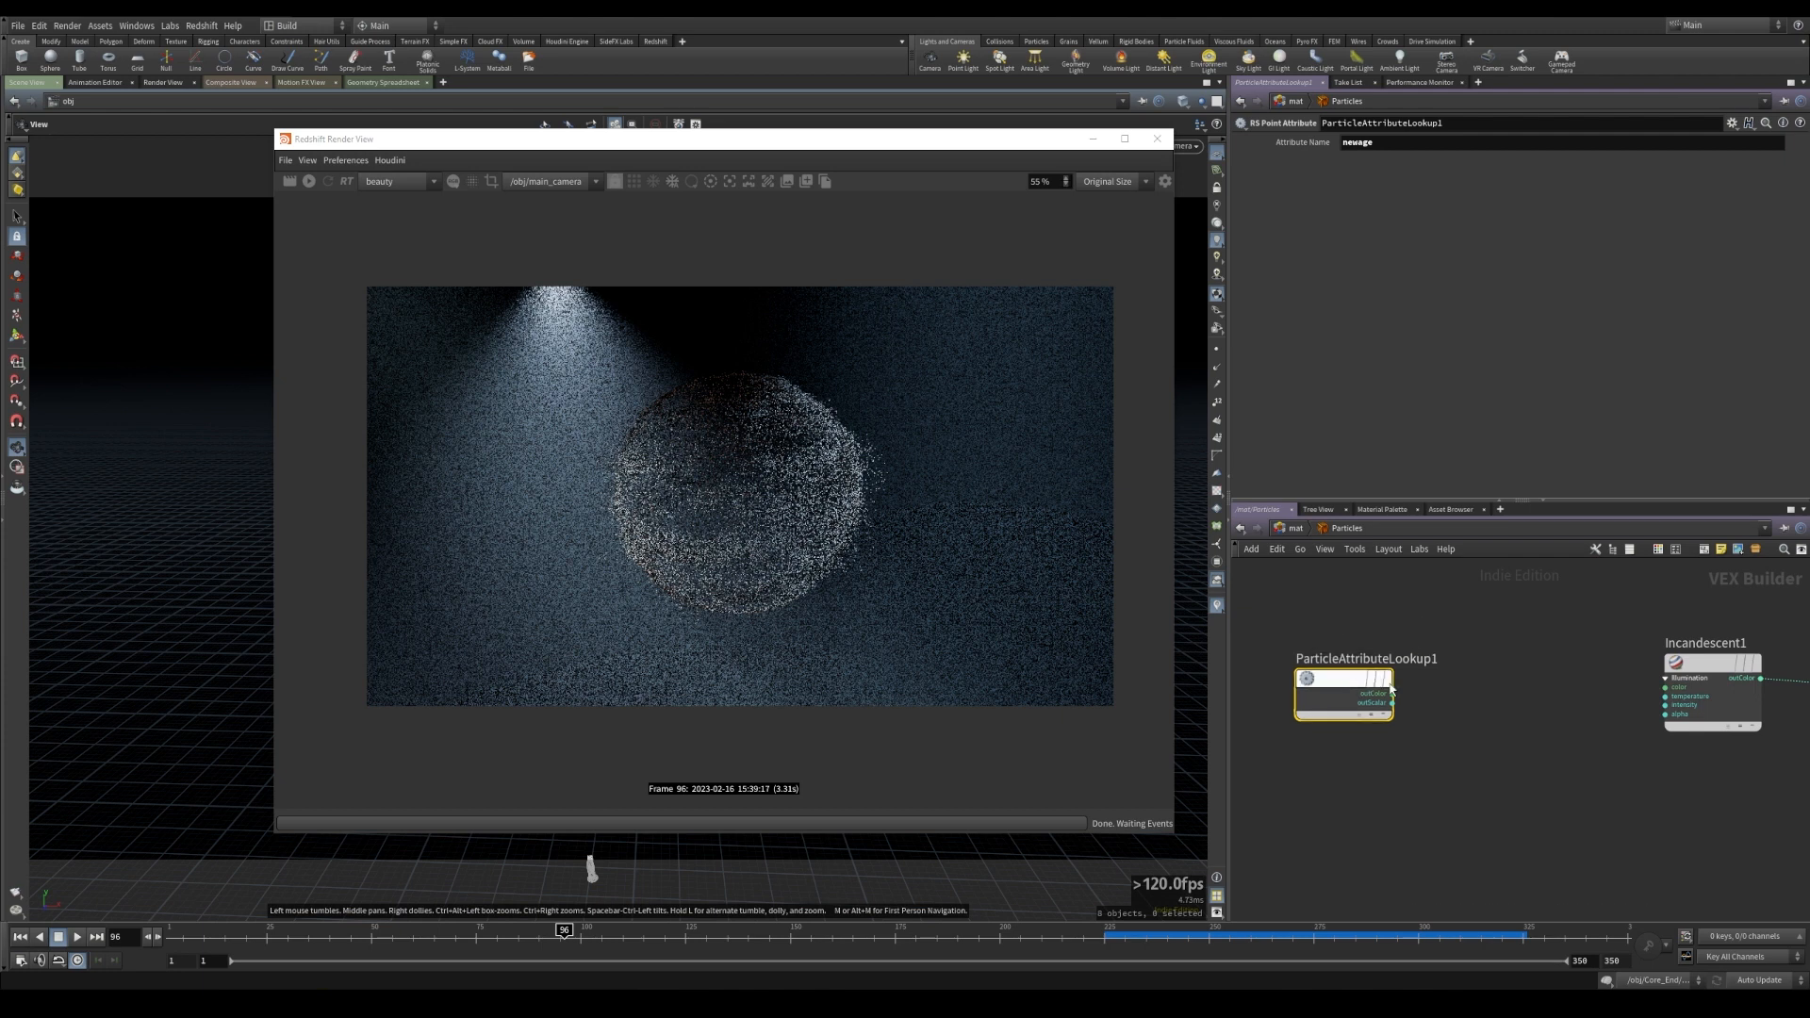
# - Add an RS Ramp driven by the point attribute, wire its output to the Incandescent color, and show the ramp's parameters
pyautogui.press('Tab')
pyautogui.write('ram')
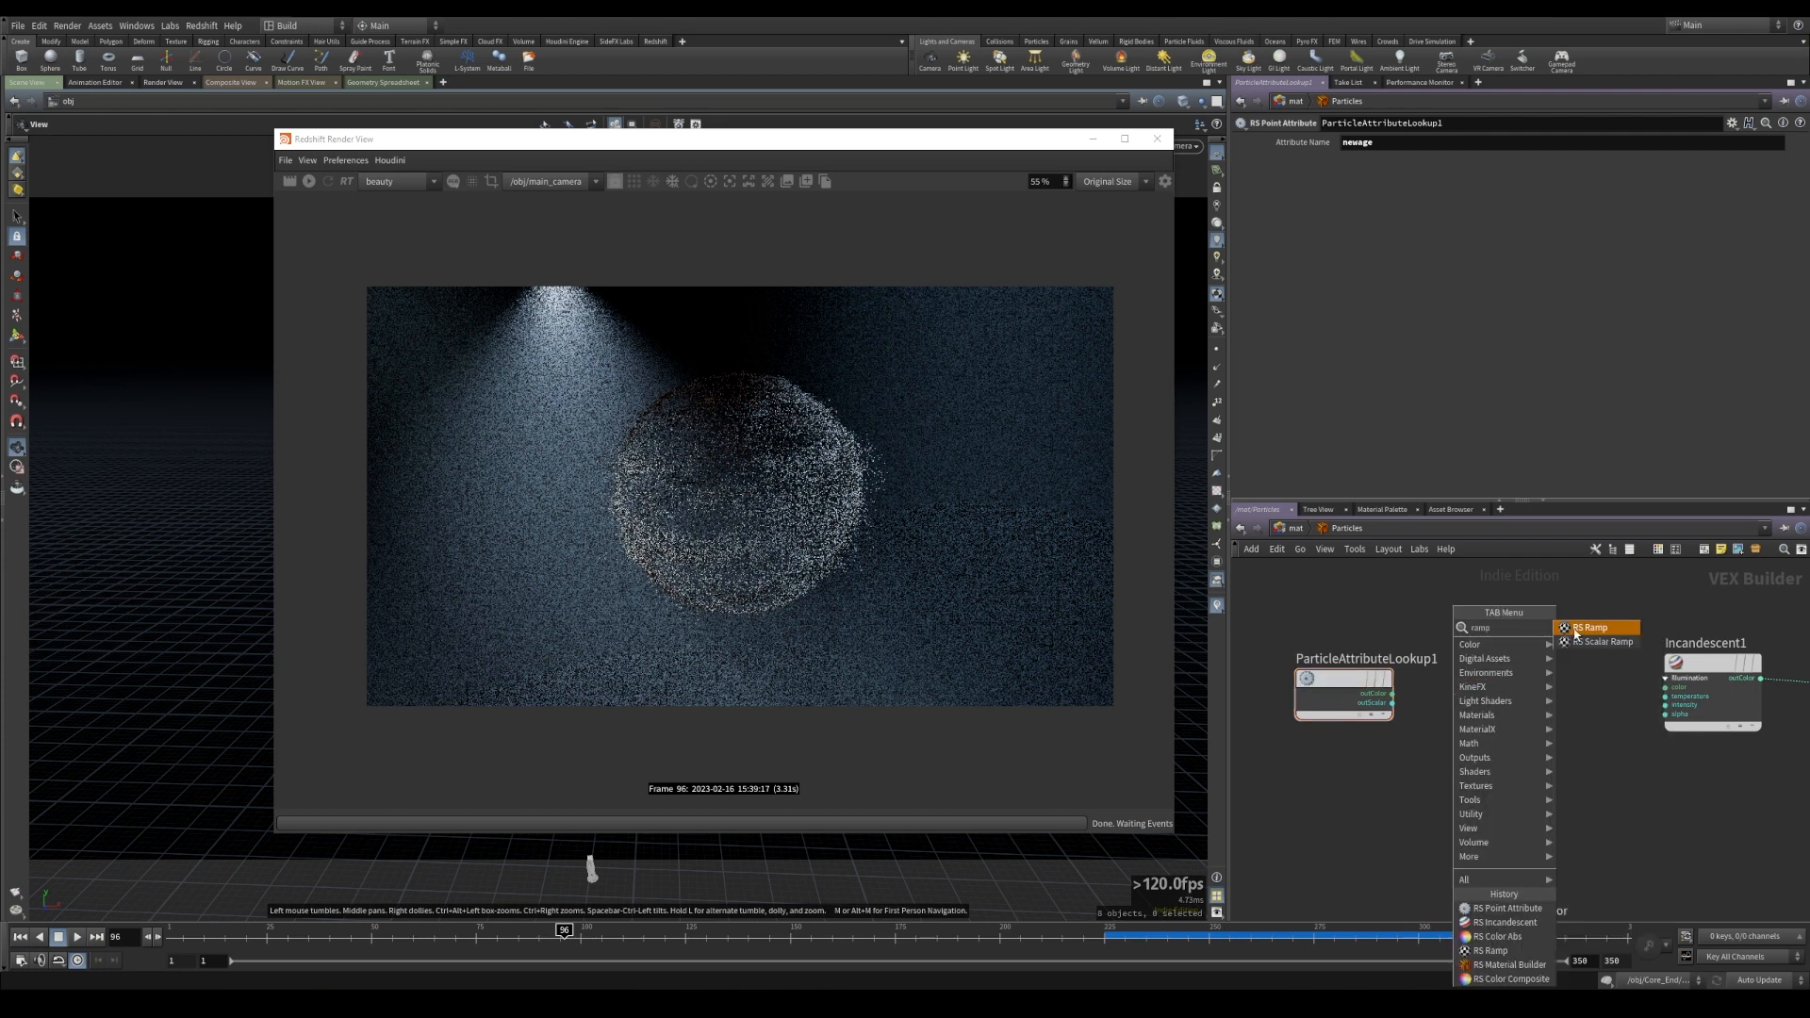
pyautogui.write('p')
pyautogui.click(1590, 628)
pyautogui.click(1410, 688)
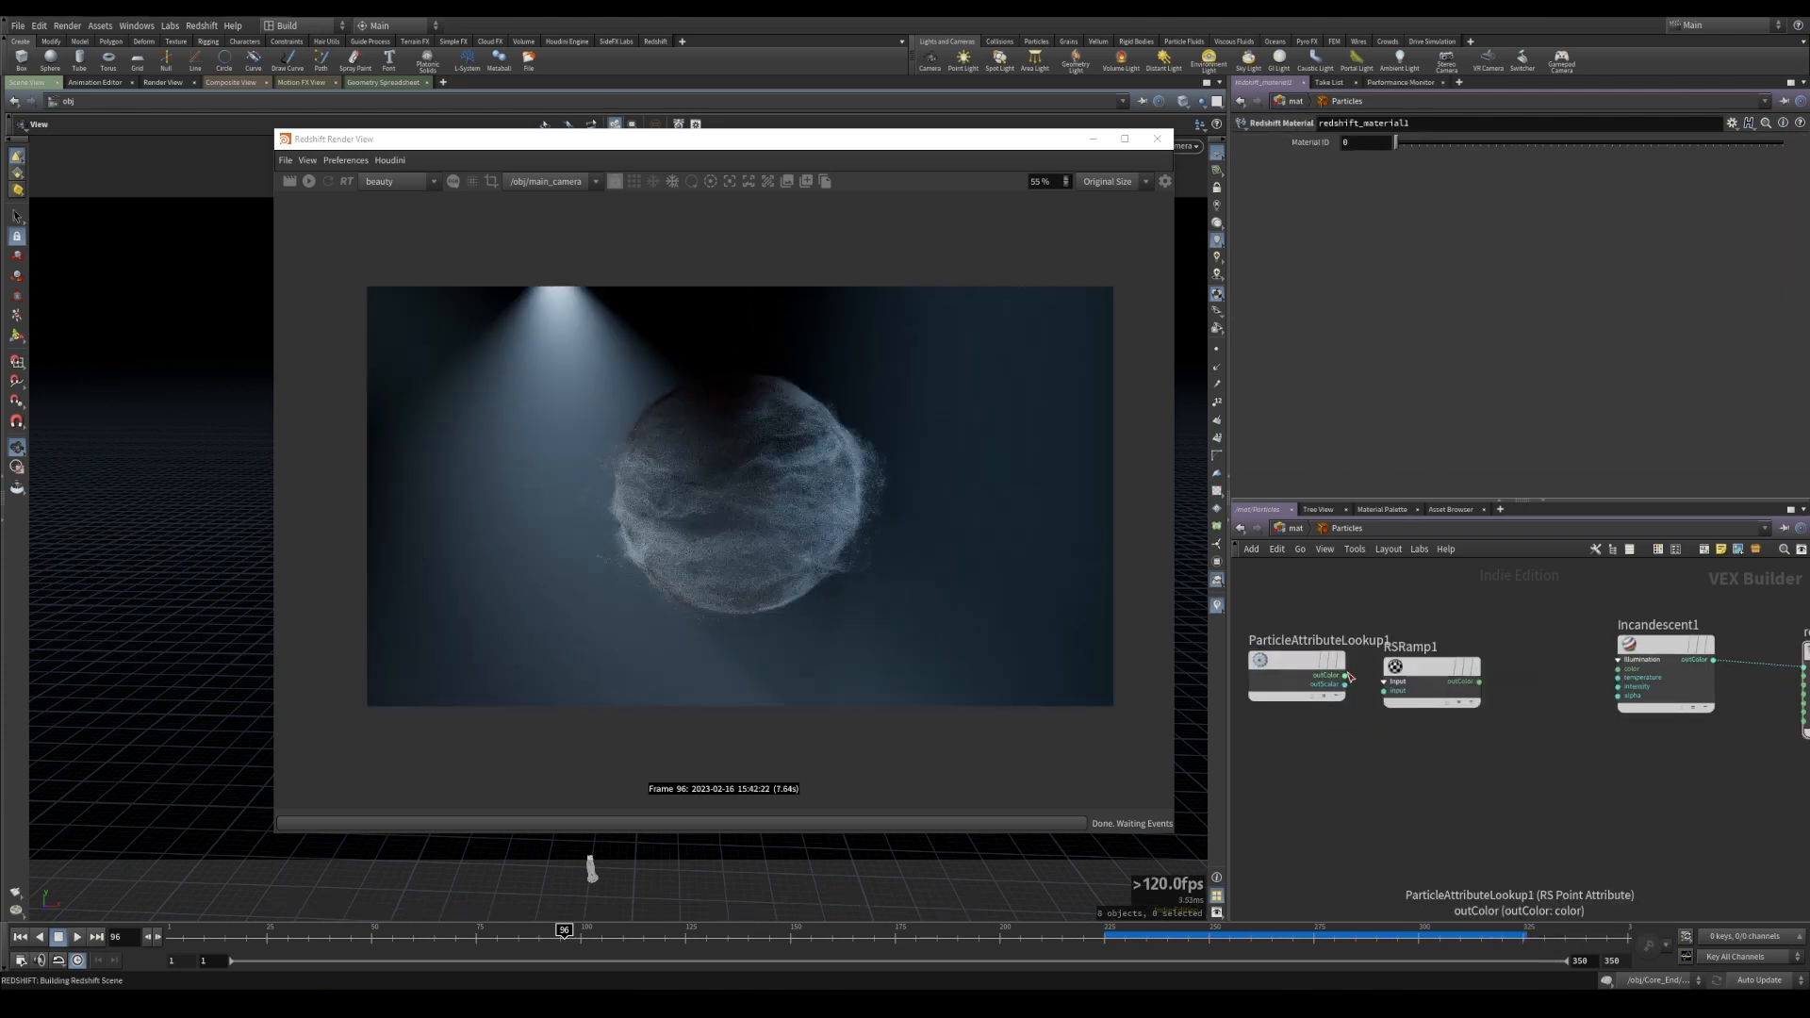
pyautogui.click(1345, 678)
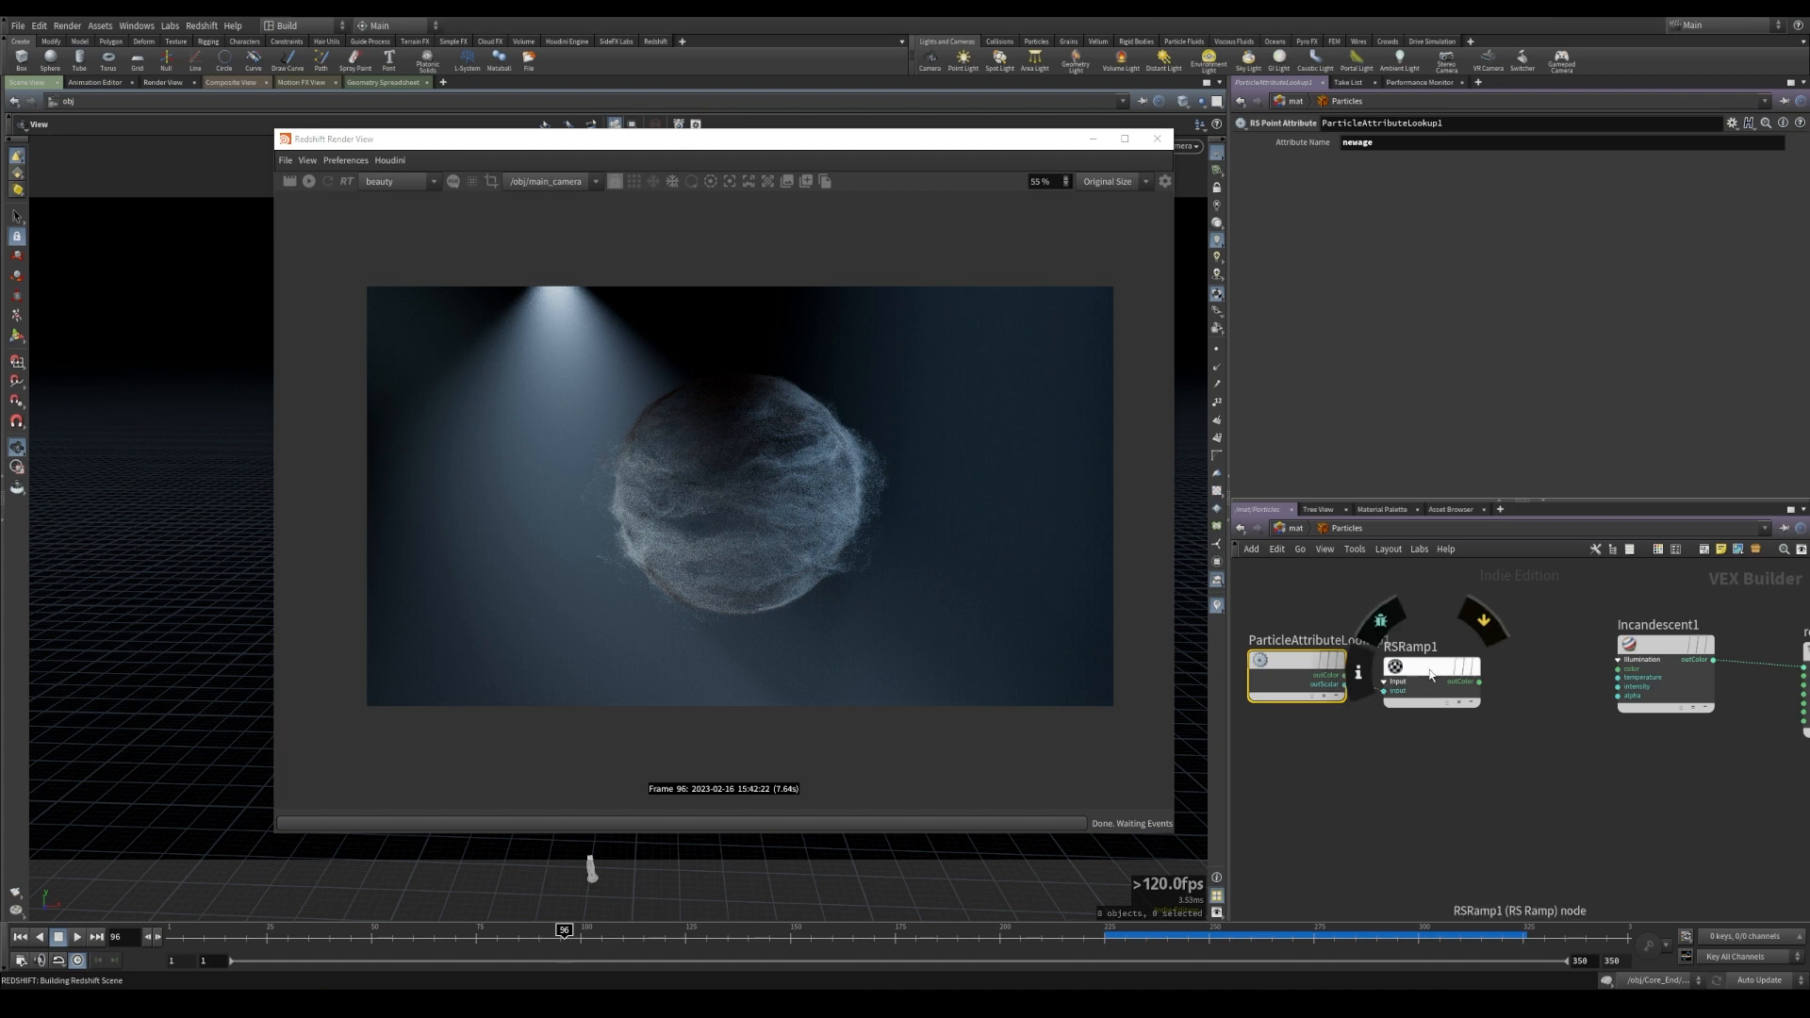
pyautogui.moveTo(1432, 673); pyautogui.dragTo(1449, 681)
pyautogui.click(1497, 688)
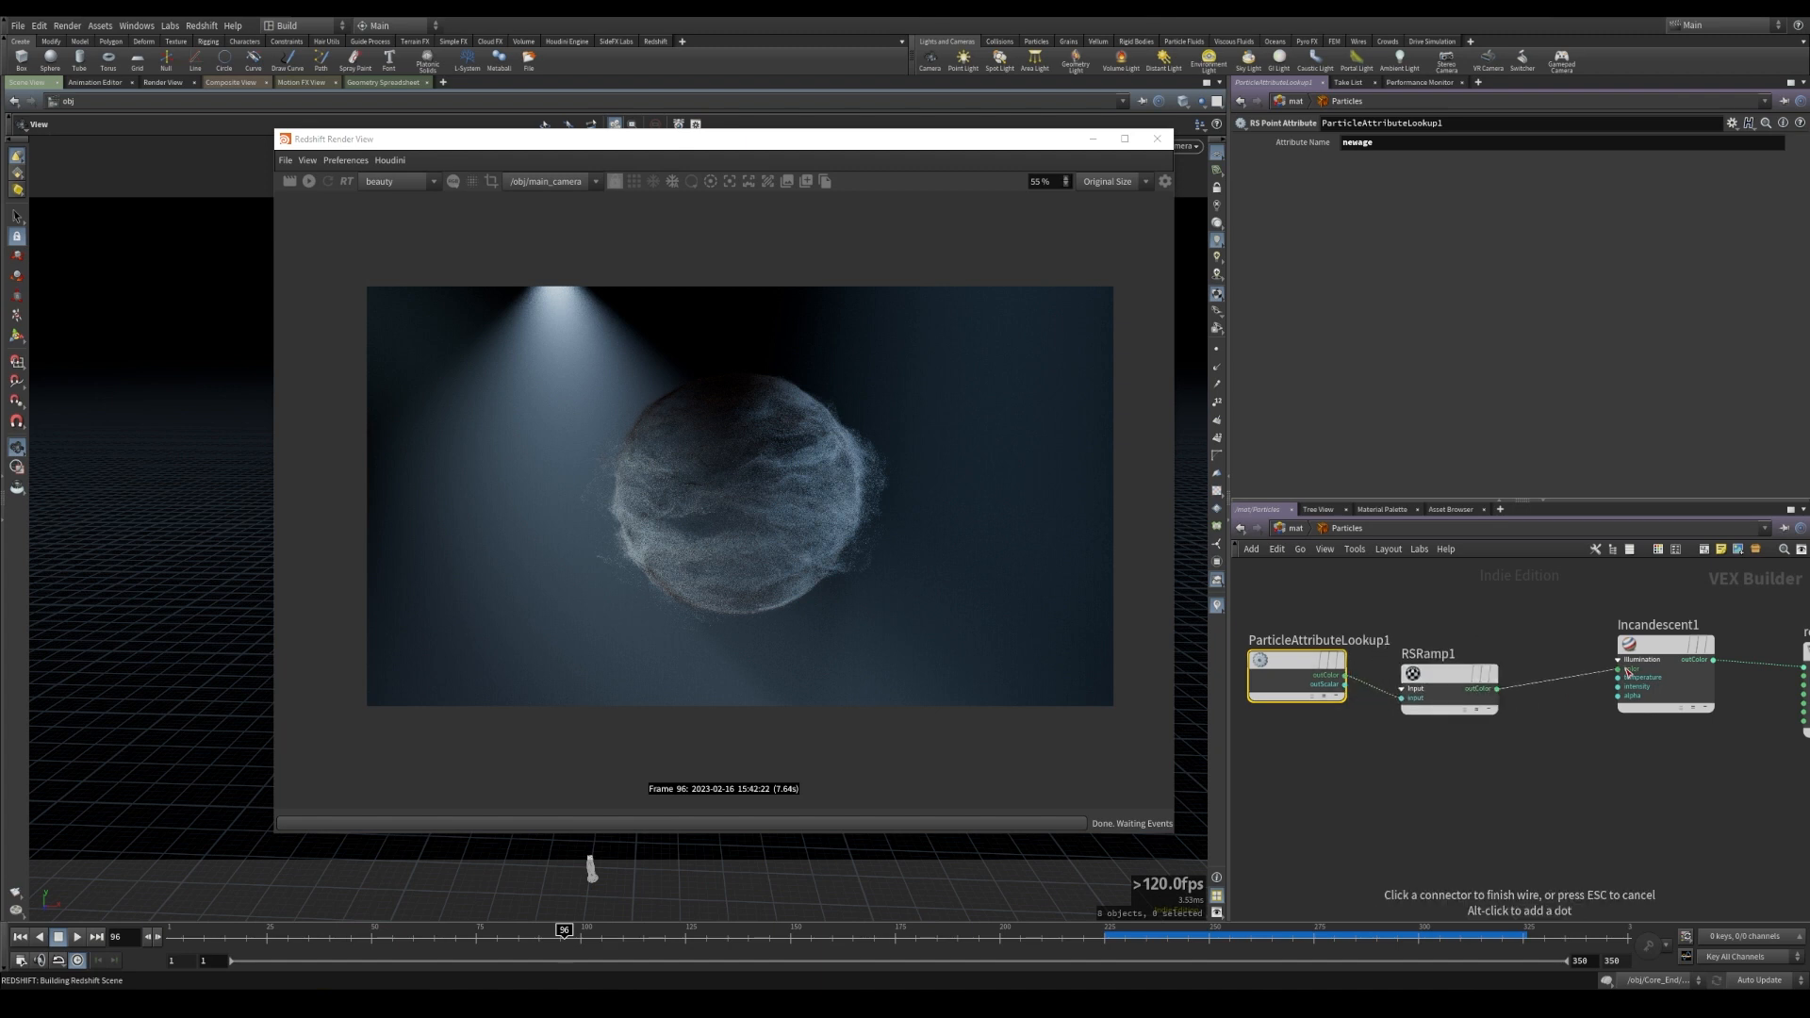
pyautogui.click(1626, 669)
pyautogui.click(1445, 680)
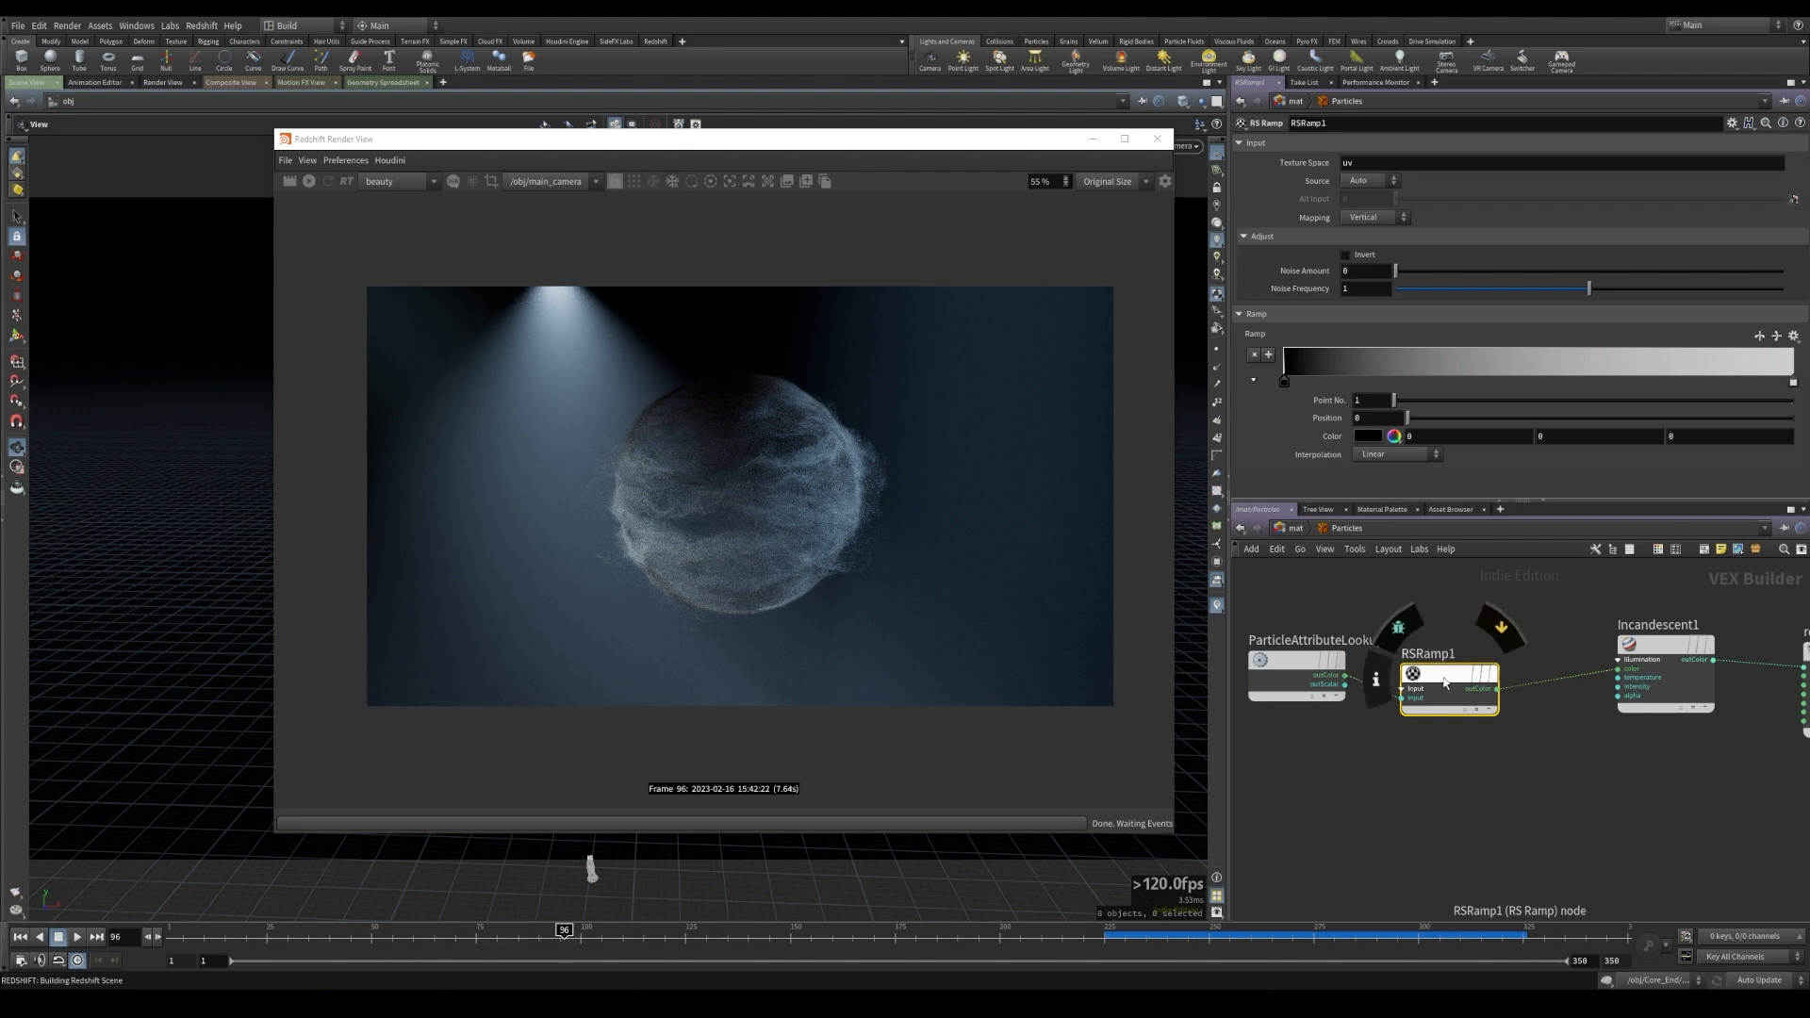
# - Color the start point of RSRamp1's ramp red and the end point blue
pyautogui.doubleClick(1284, 382)
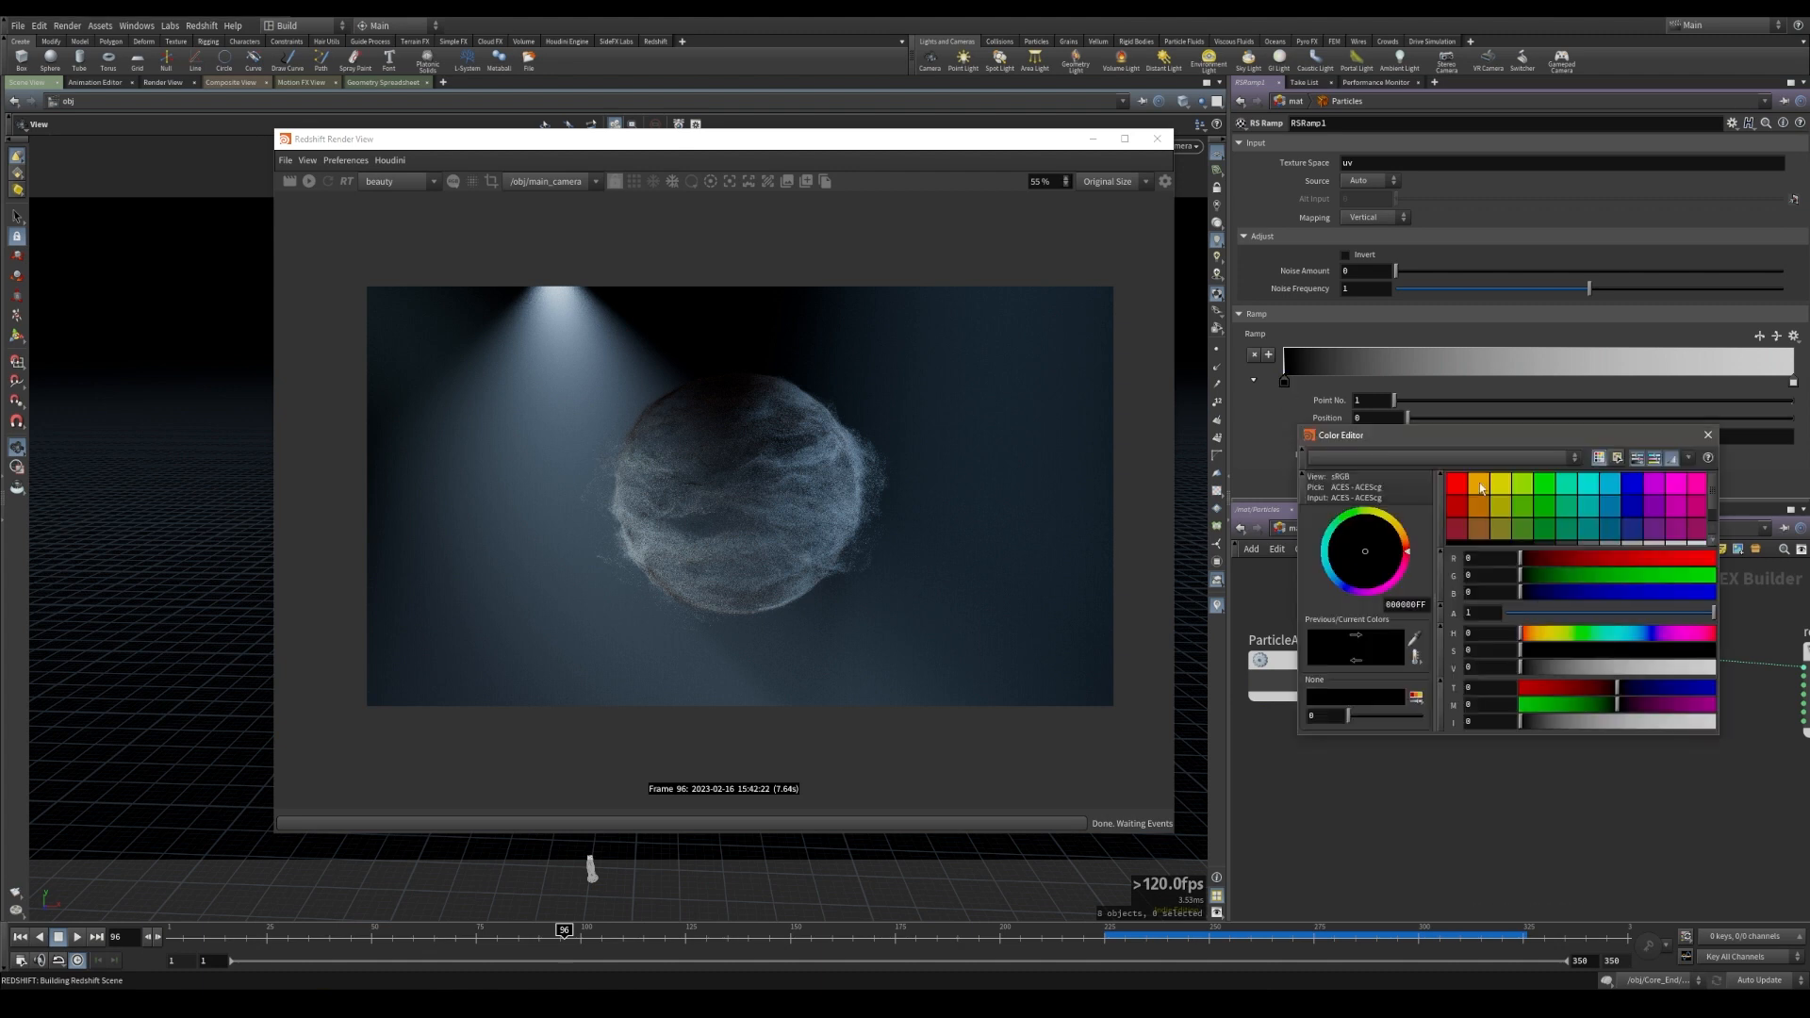
pyautogui.click(1457, 483)
pyautogui.click(1707, 435)
pyautogui.click(1794, 382)
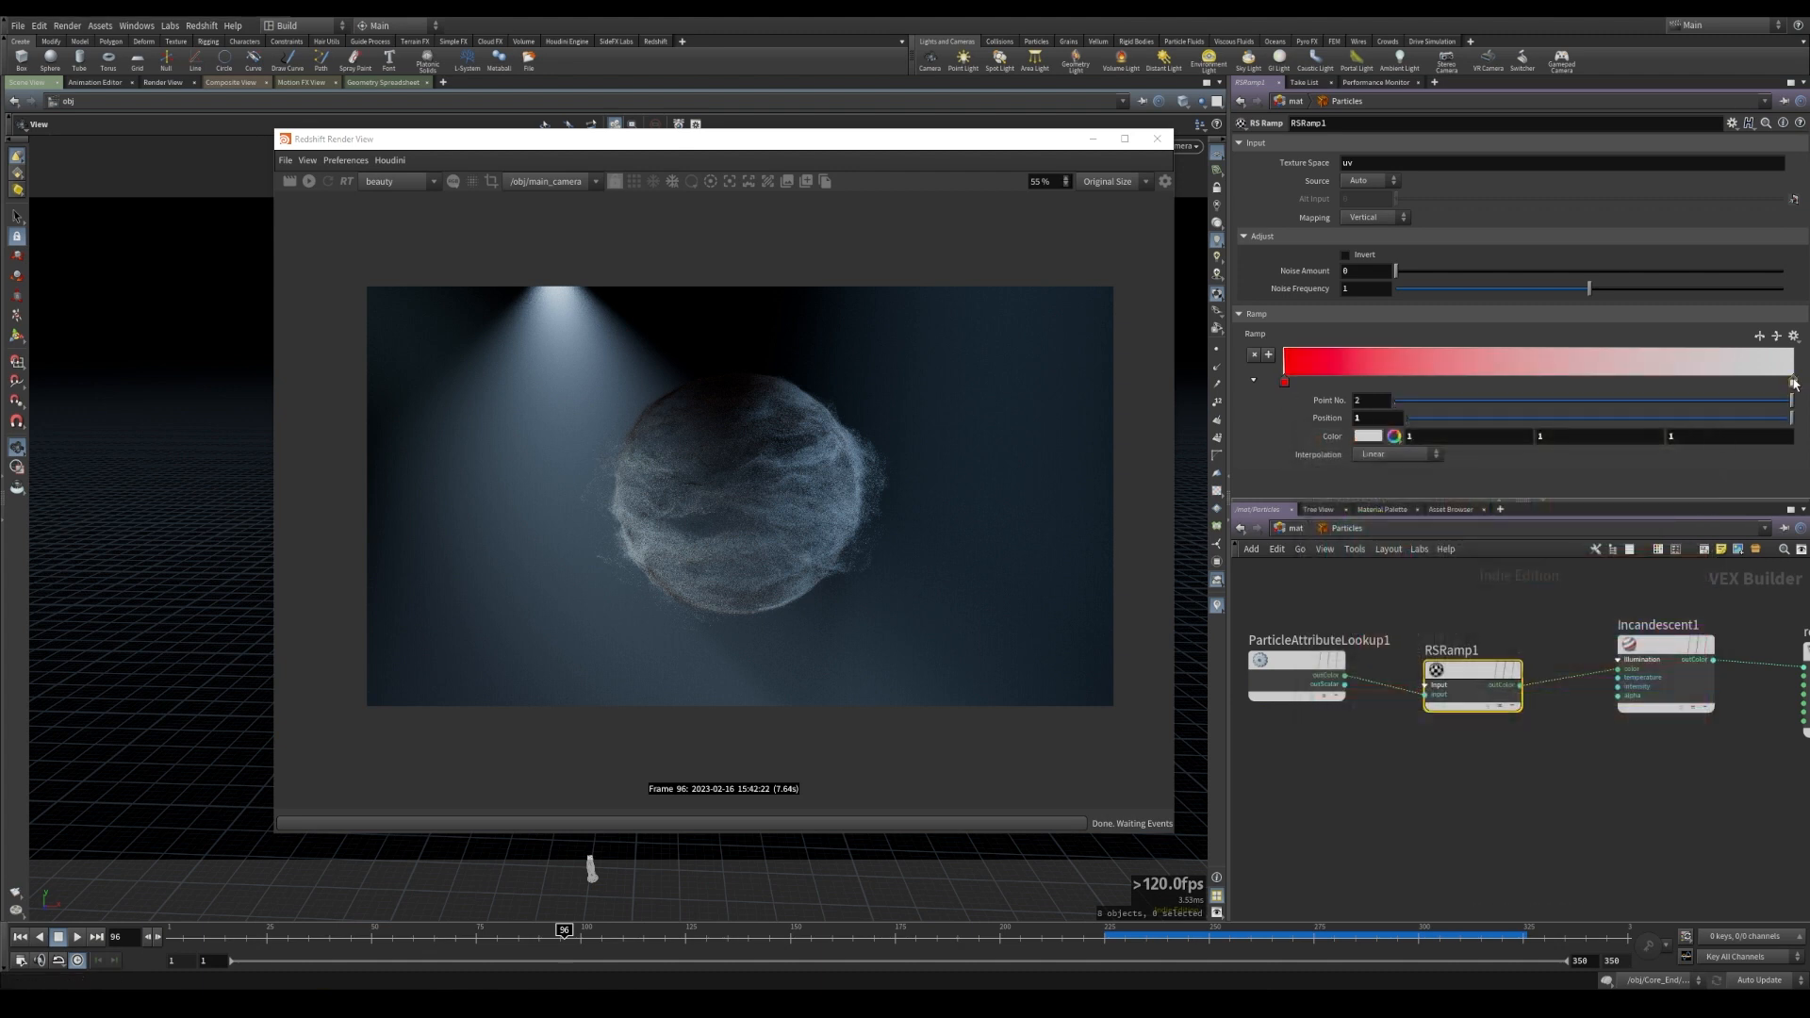
pyautogui.doubleClick(1794, 383)
pyautogui.click(1628, 483)
pyautogui.click(1710, 442)
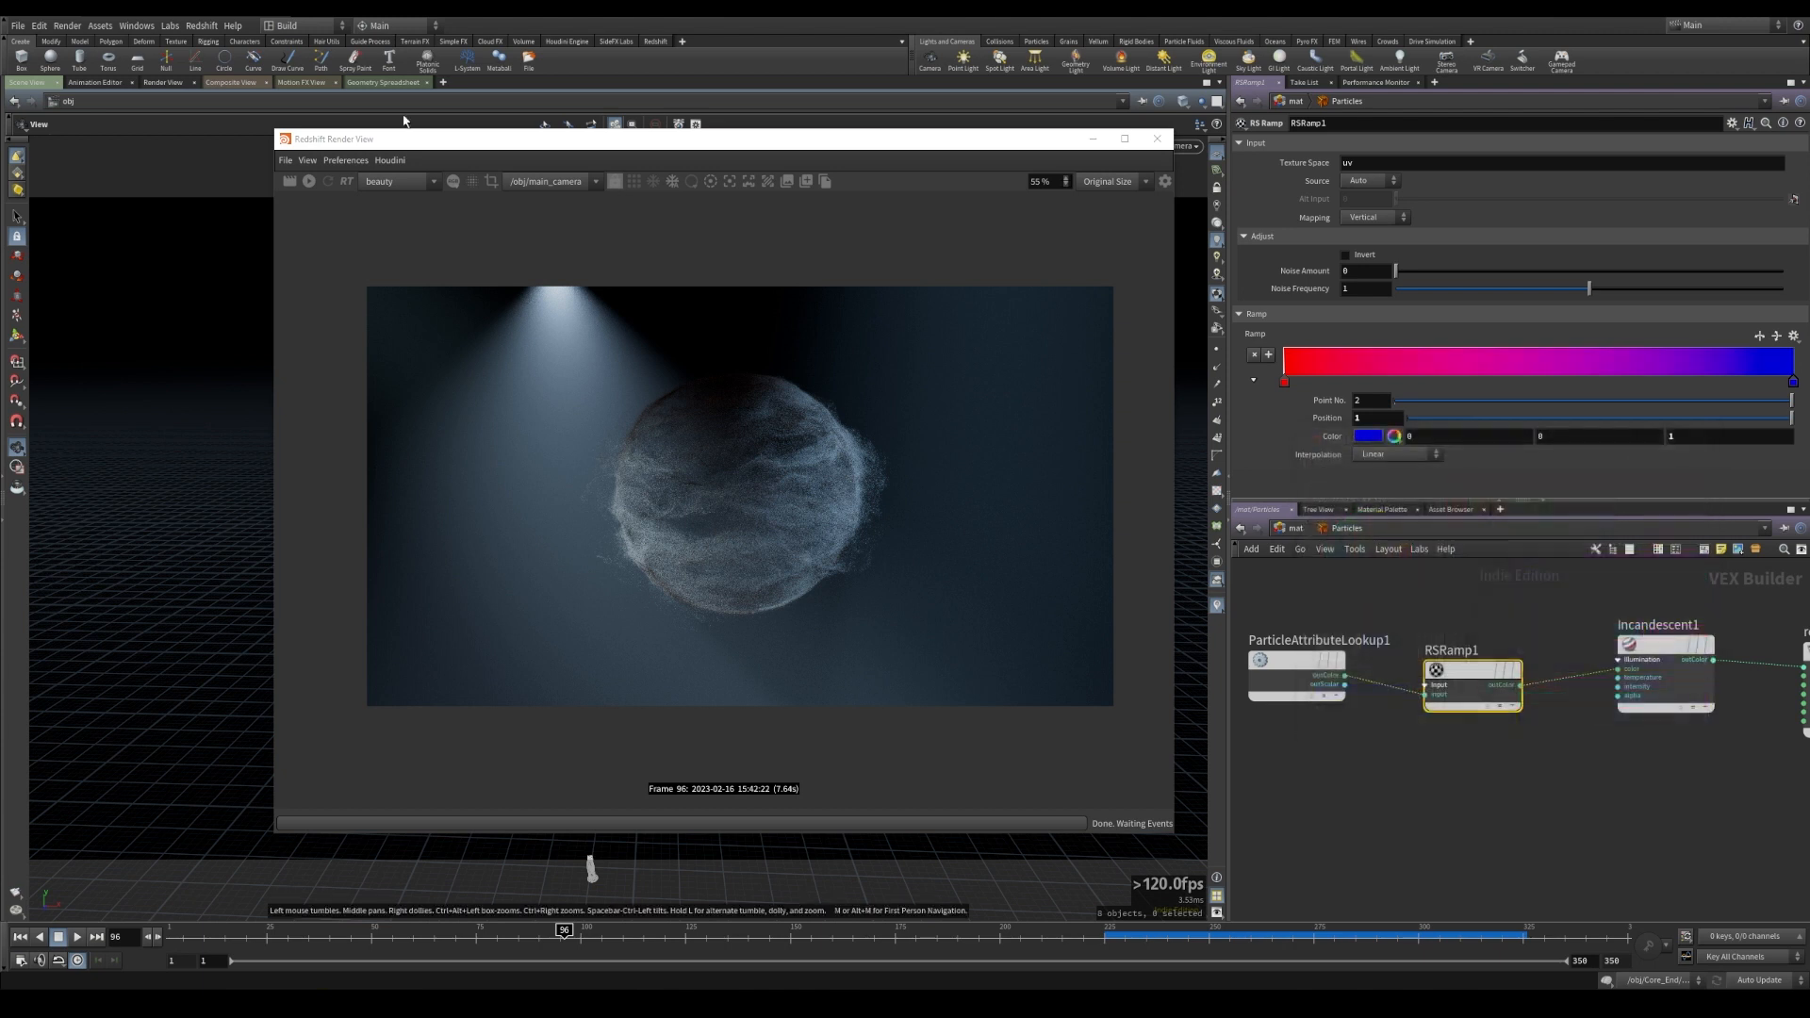
# - Start the interactive render and move the blue ramp point near the middle, returning the red point to position 0 after a trial shift
pyautogui.click(309, 182)
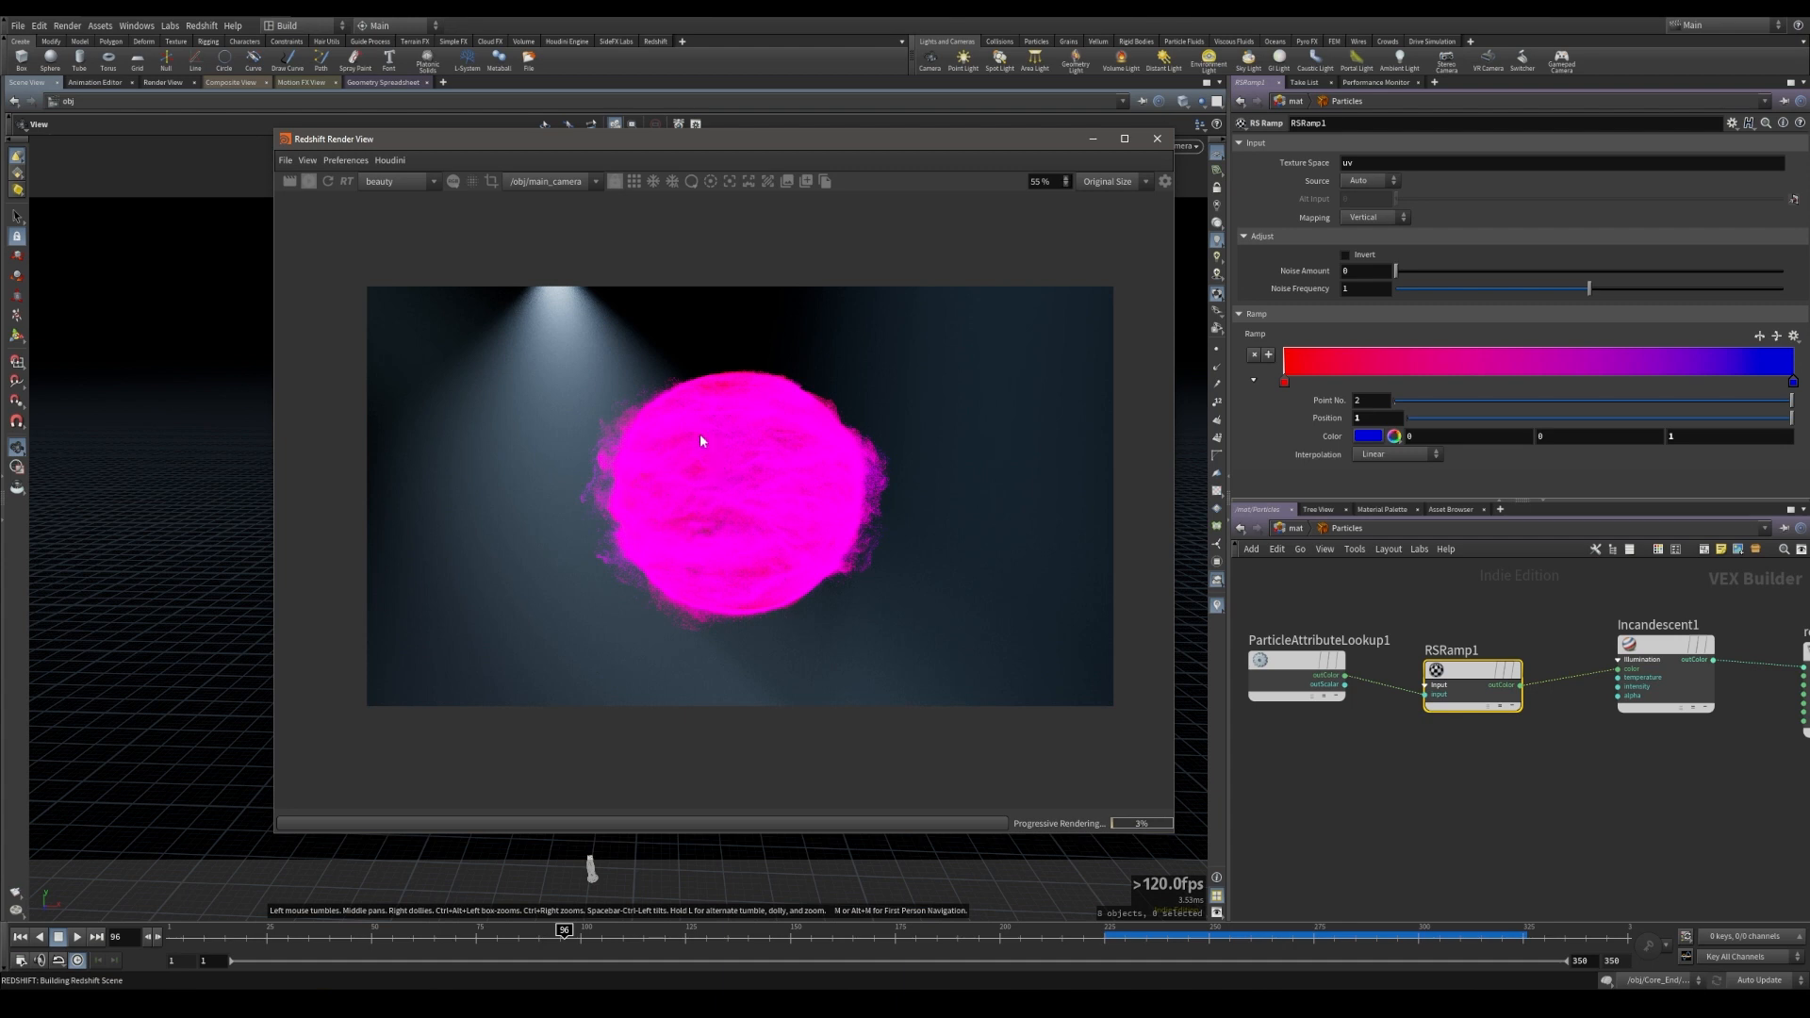
pyautogui.moveTo(1284, 382); pyautogui.dragTo(1500, 382)
pyautogui.moveTo(1794, 382); pyautogui.dragTo(1505, 382)
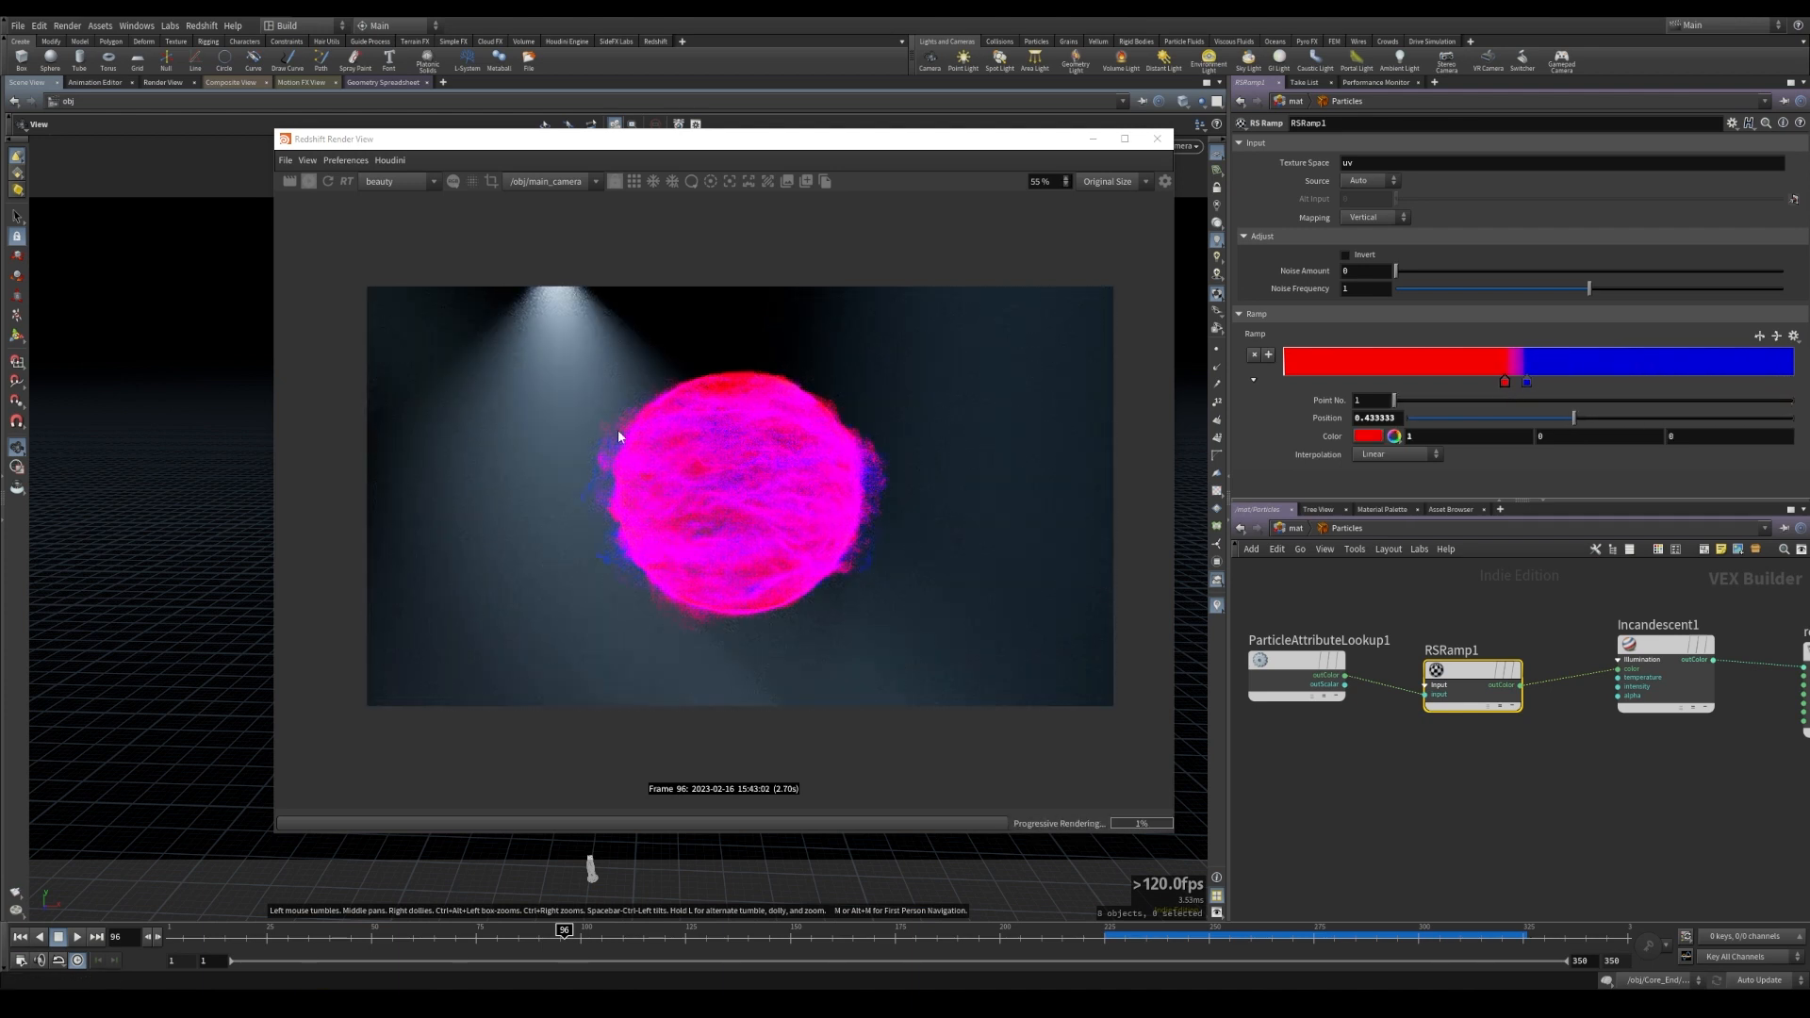
pyautogui.moveTo(1505, 382); pyautogui.dragTo(1284, 382)
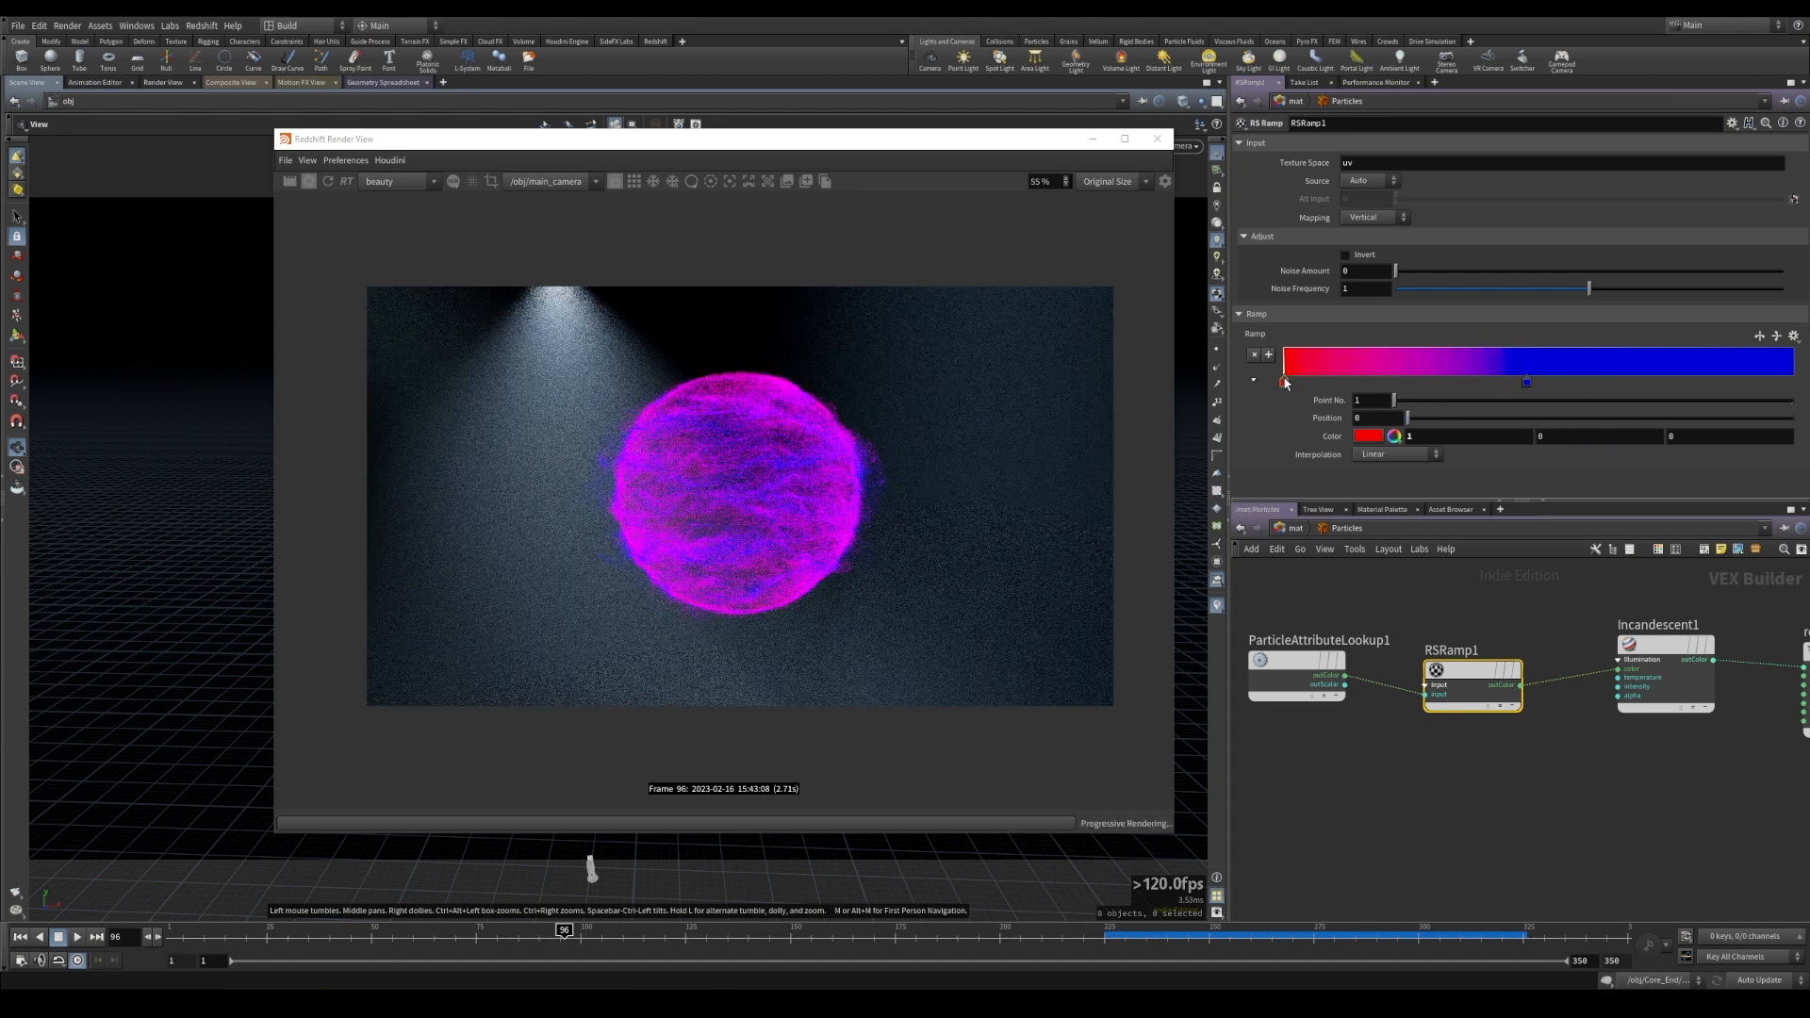
# - Change the ramp's start point color to white
pyautogui.doubleClick(1286, 383)
pyautogui.click(1471, 481)
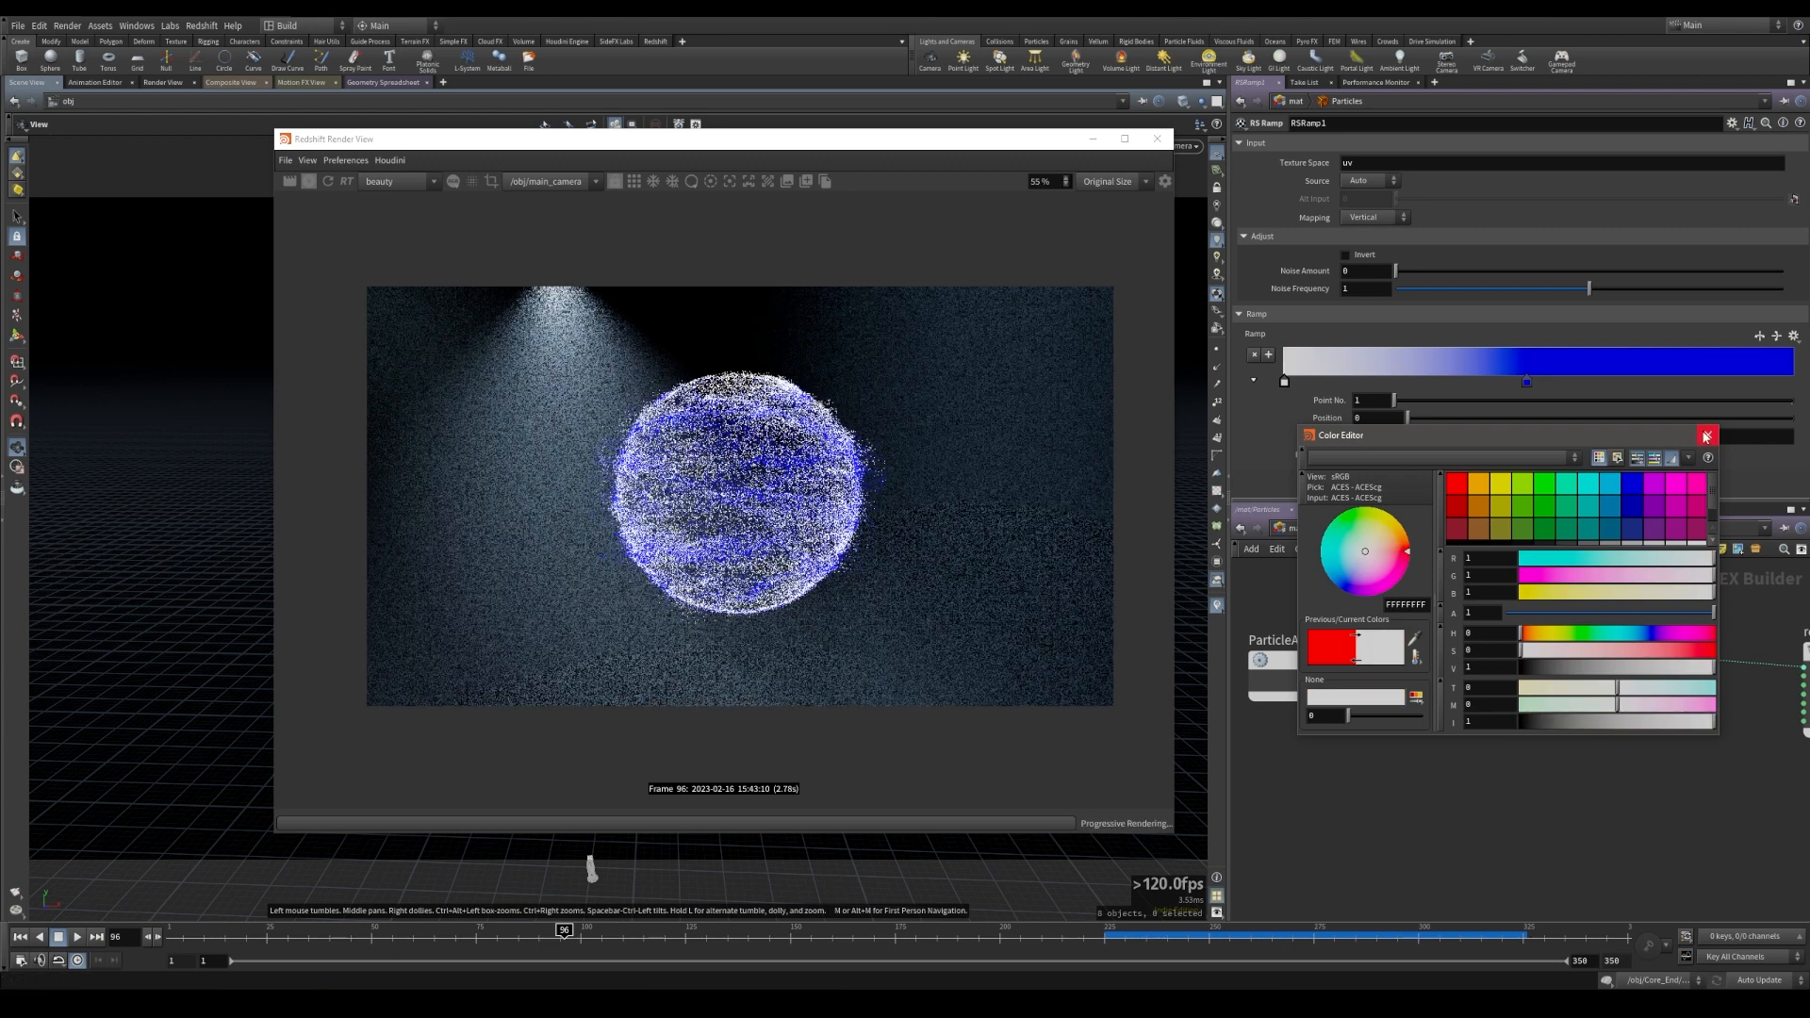
pyautogui.click(1707, 434)
# - Move the second ramp point to about position 0.32 and set its color to a lighter blue (0, 0.316667, 1)
pyautogui.moveTo(1527, 382); pyautogui.dragTo(1449, 382)
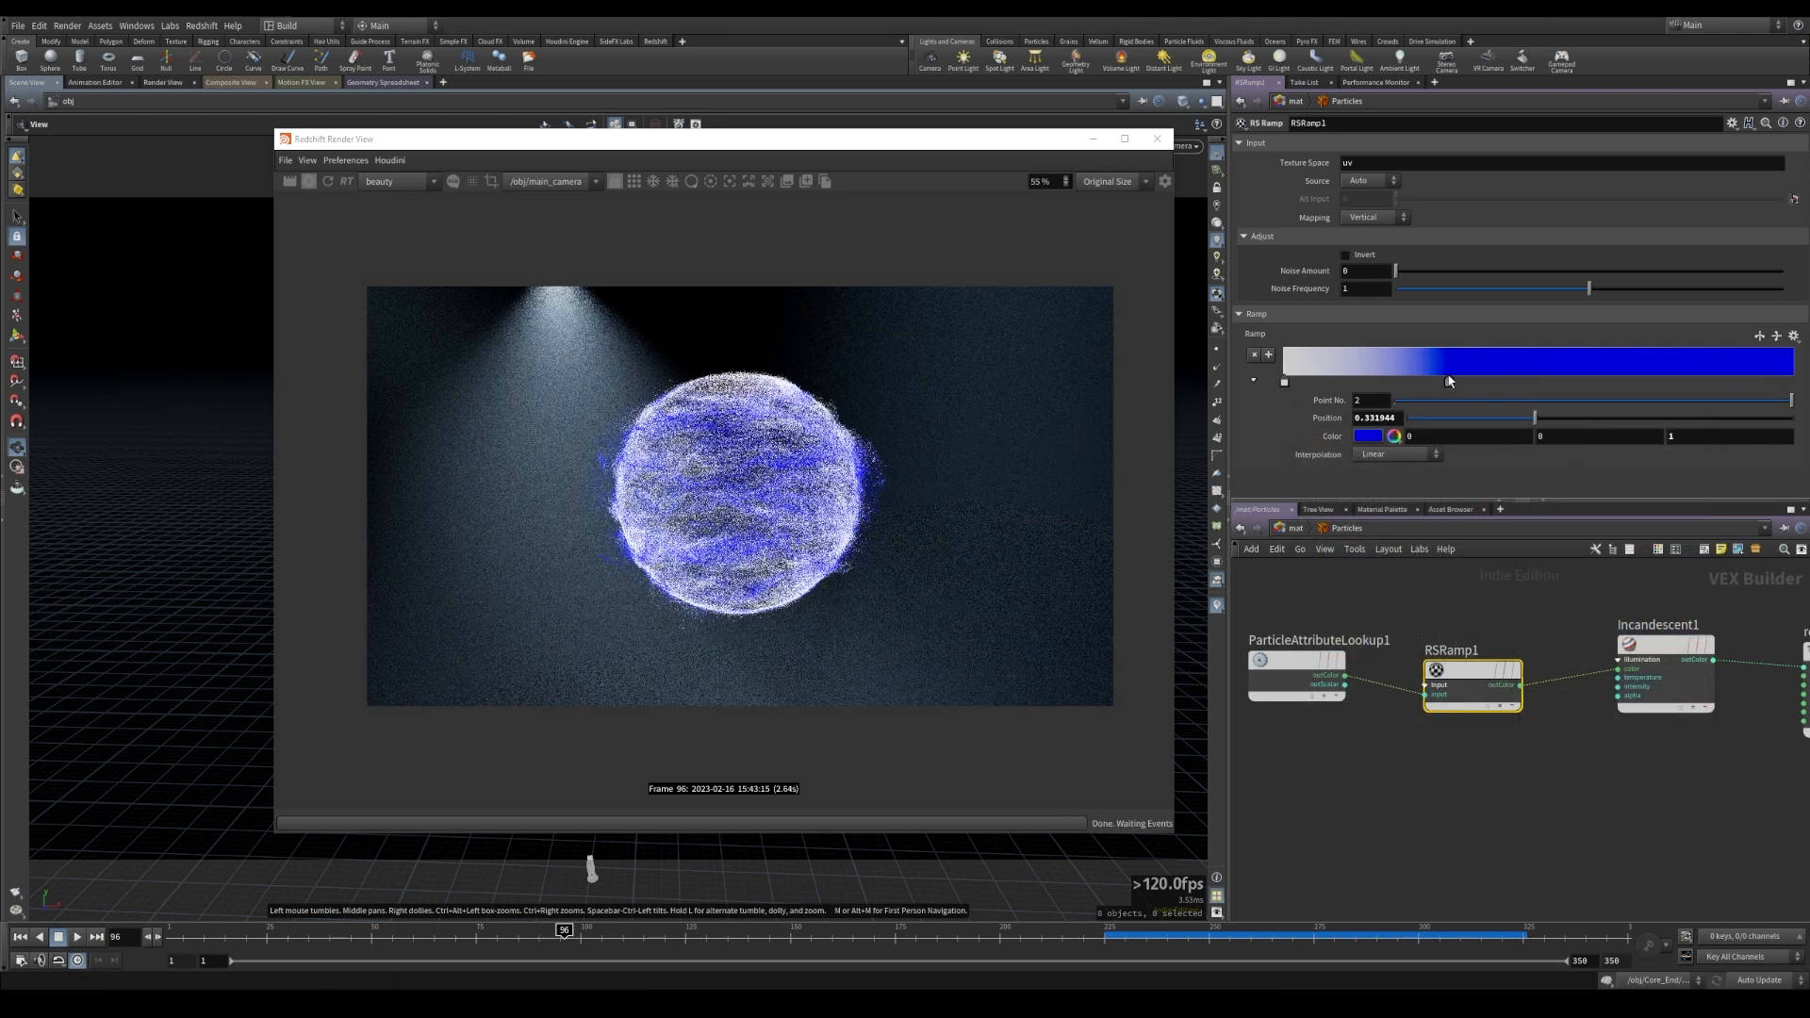
pyautogui.doubleClick(1449, 384)
pyautogui.click(1610, 483)
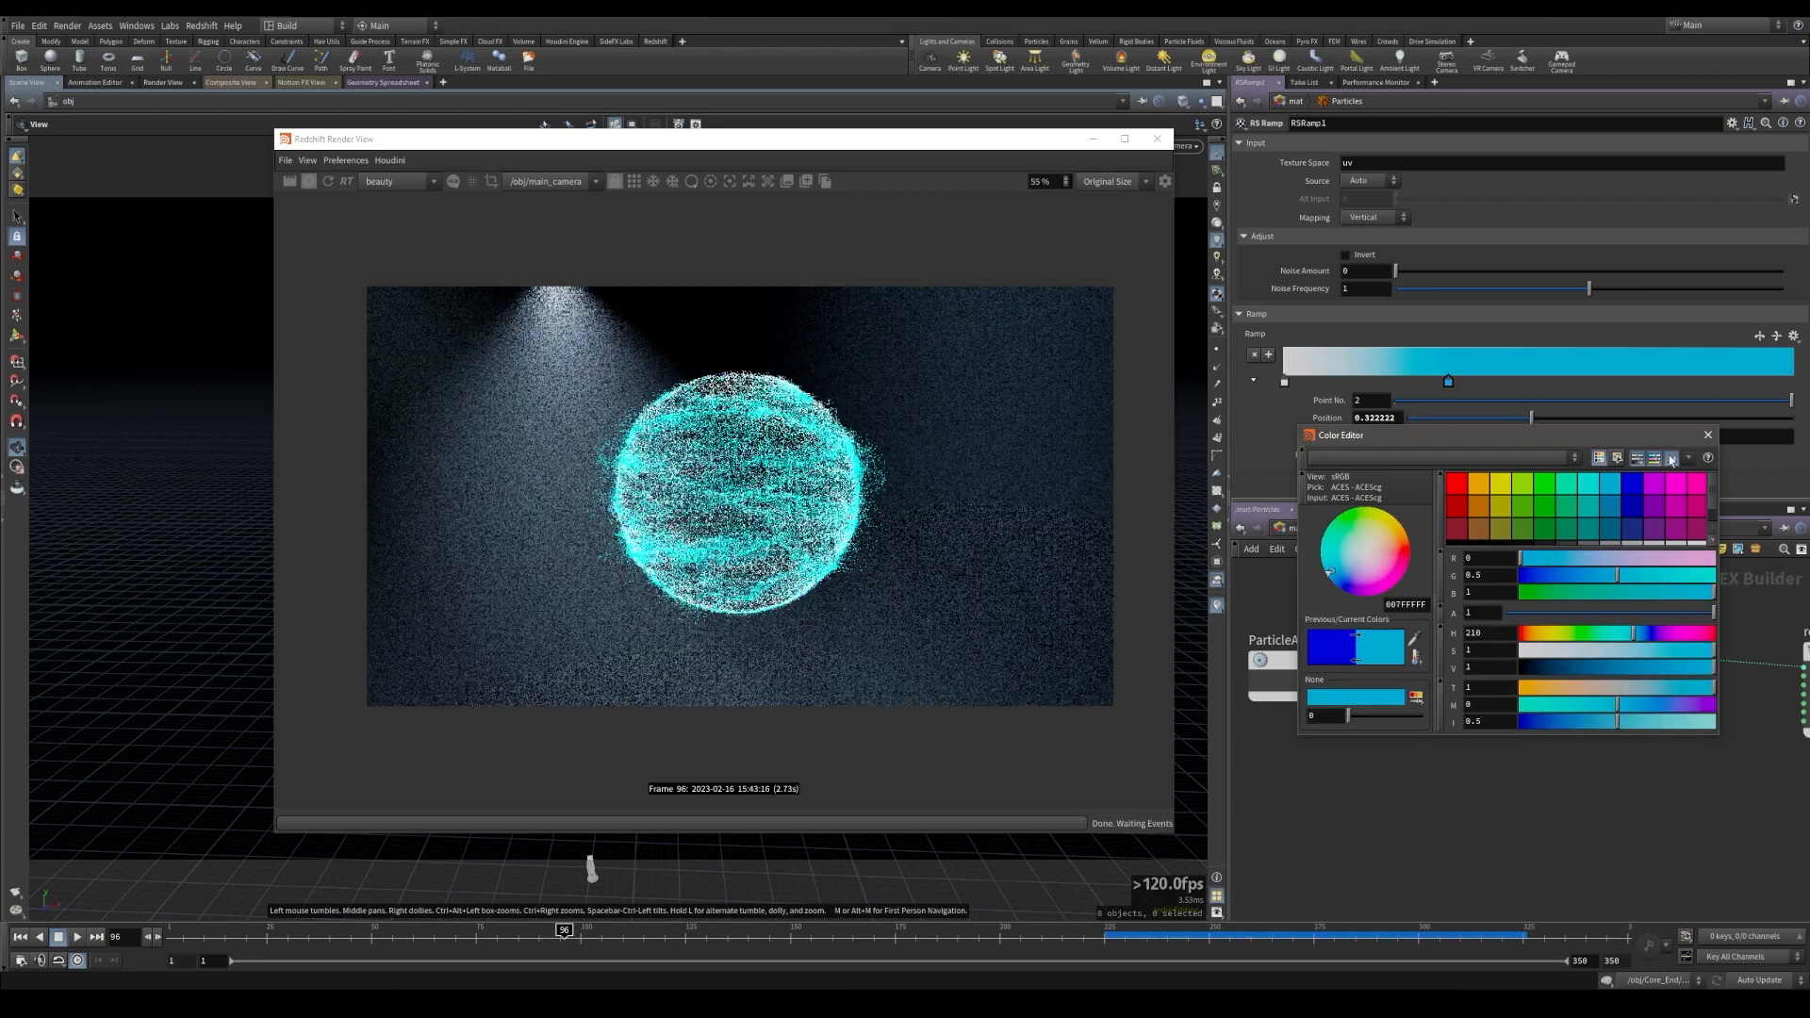
pyautogui.click(1707, 434)
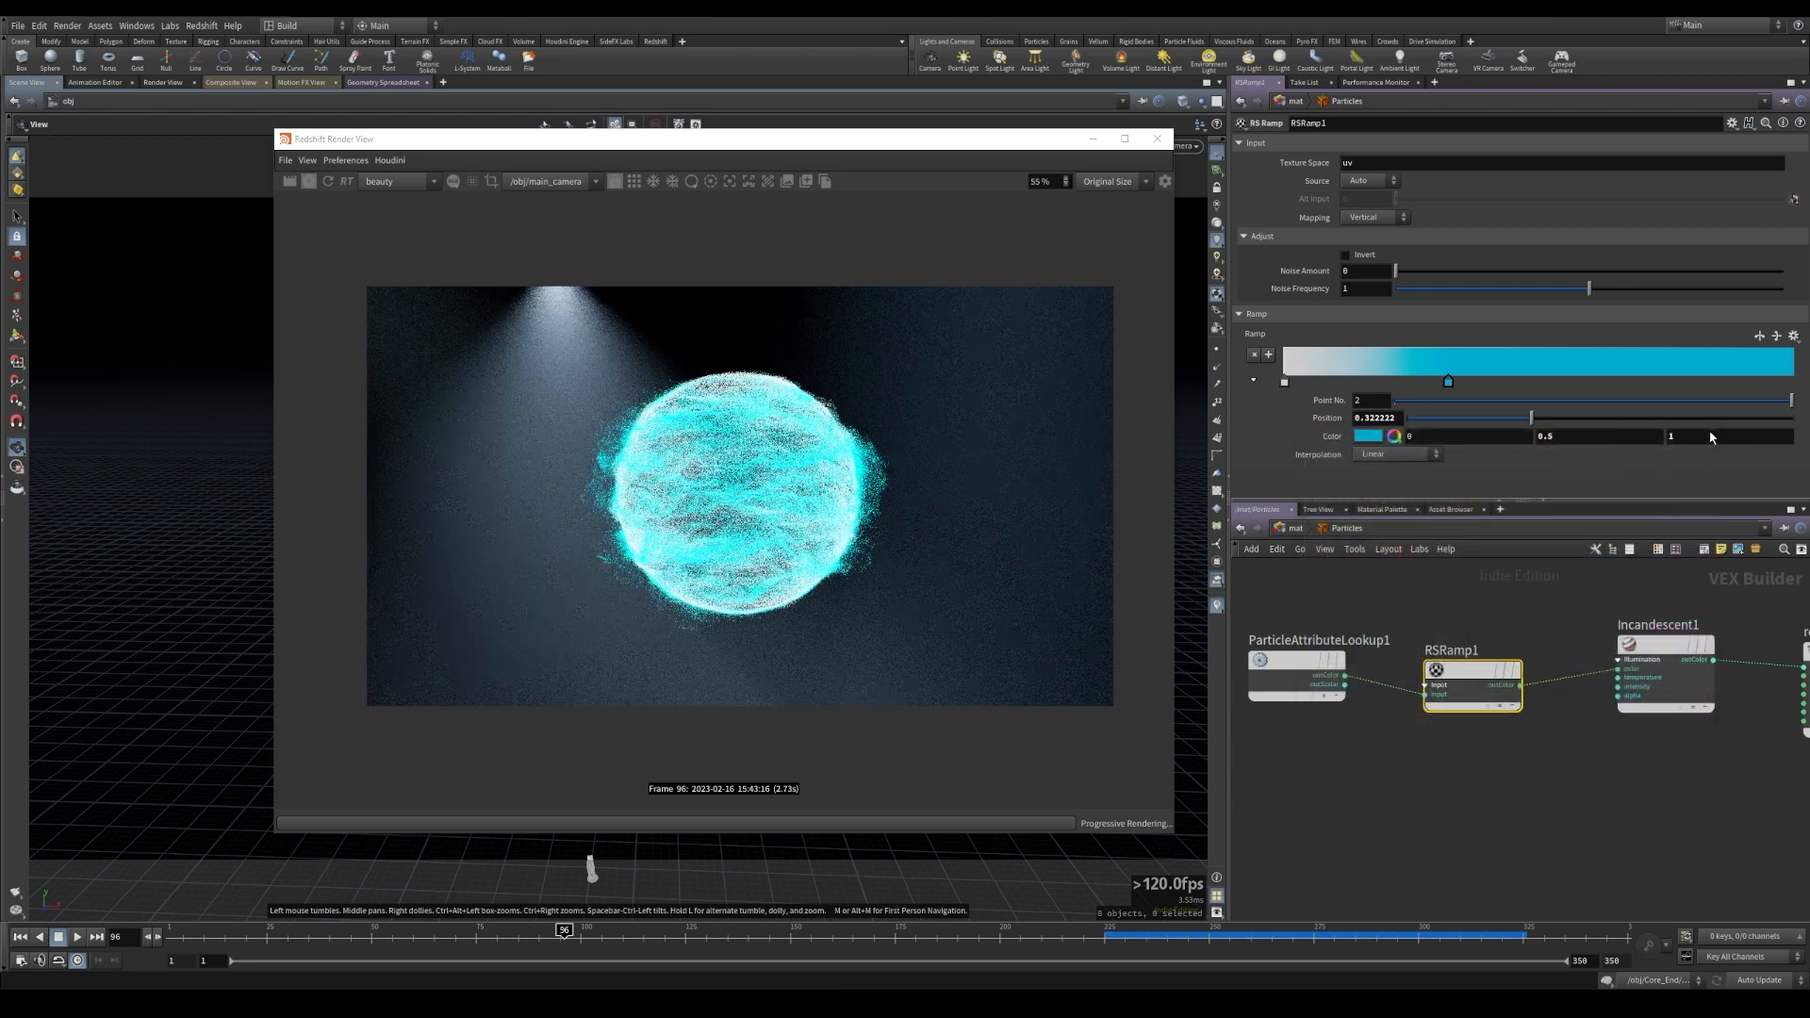
pyautogui.doubleClick(1449, 382)
pyautogui.moveTo(1634, 634); pyautogui.dragTo(1640, 636)
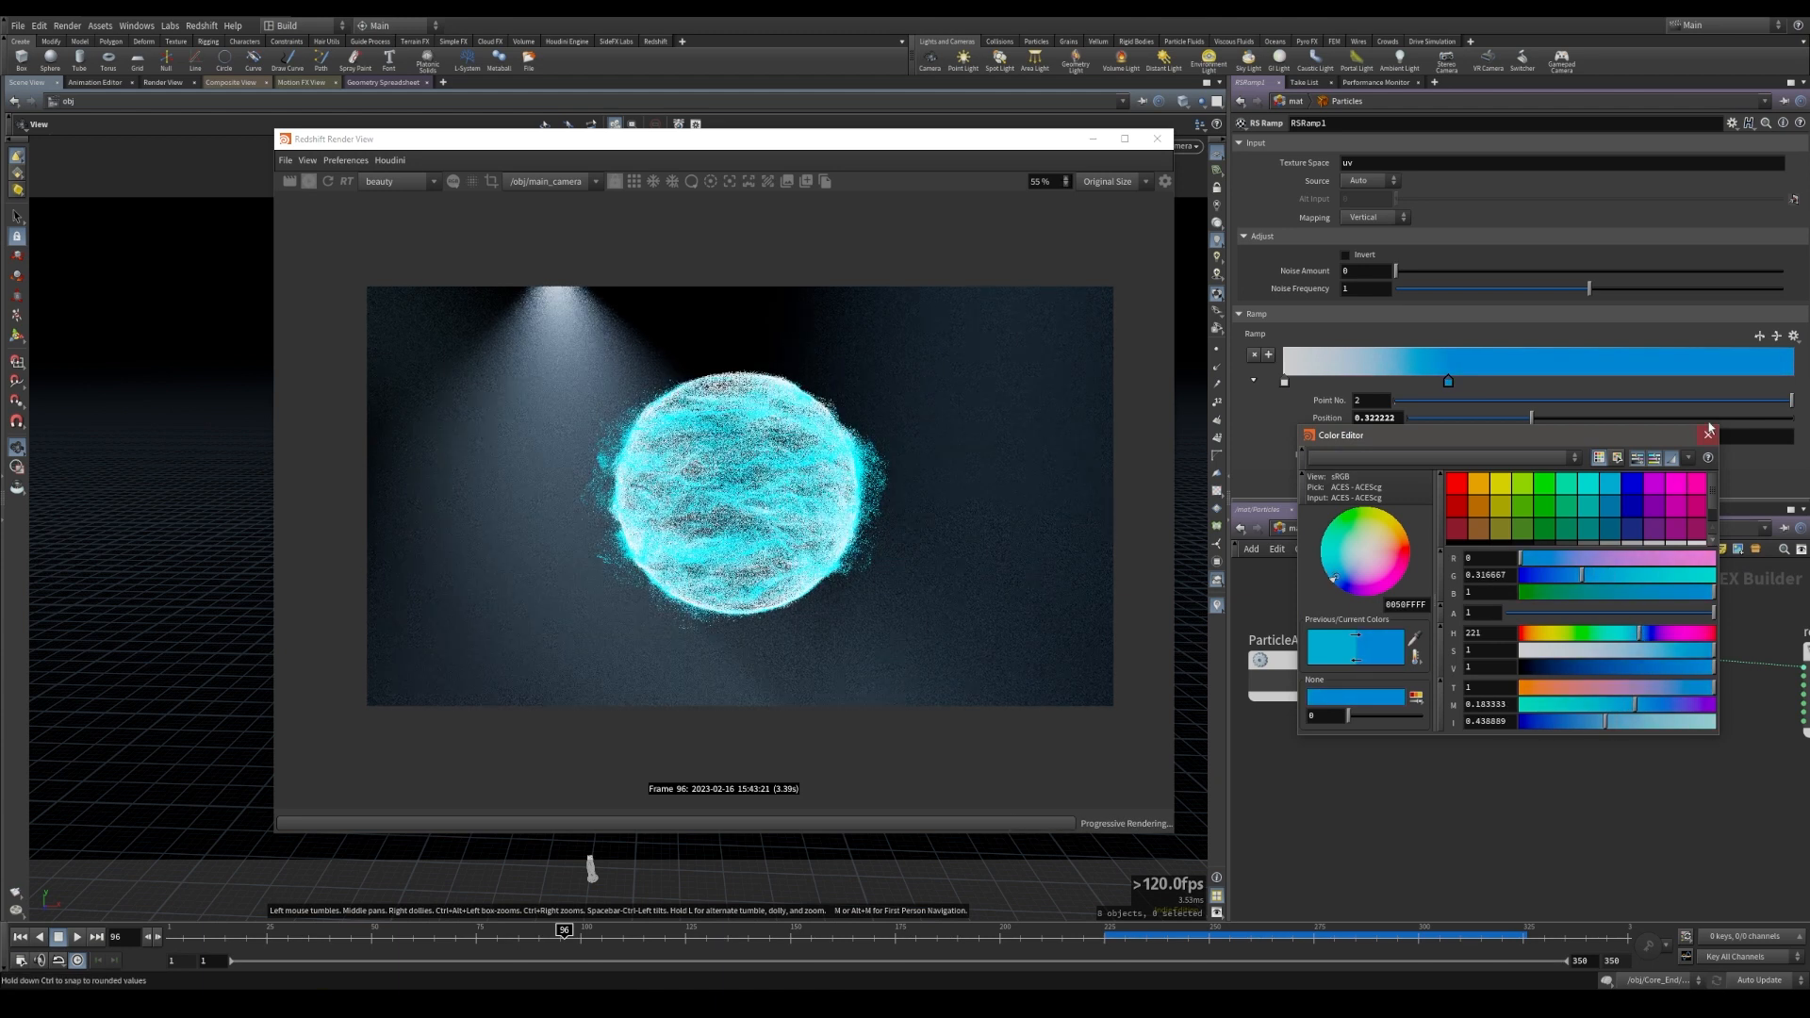
pyautogui.click(1708, 435)
# - Add a third ramp point at position 1 in dark purple (0.176904, 0.11988, 0.465) and check the start point's color
pyautogui.click(1777, 379)
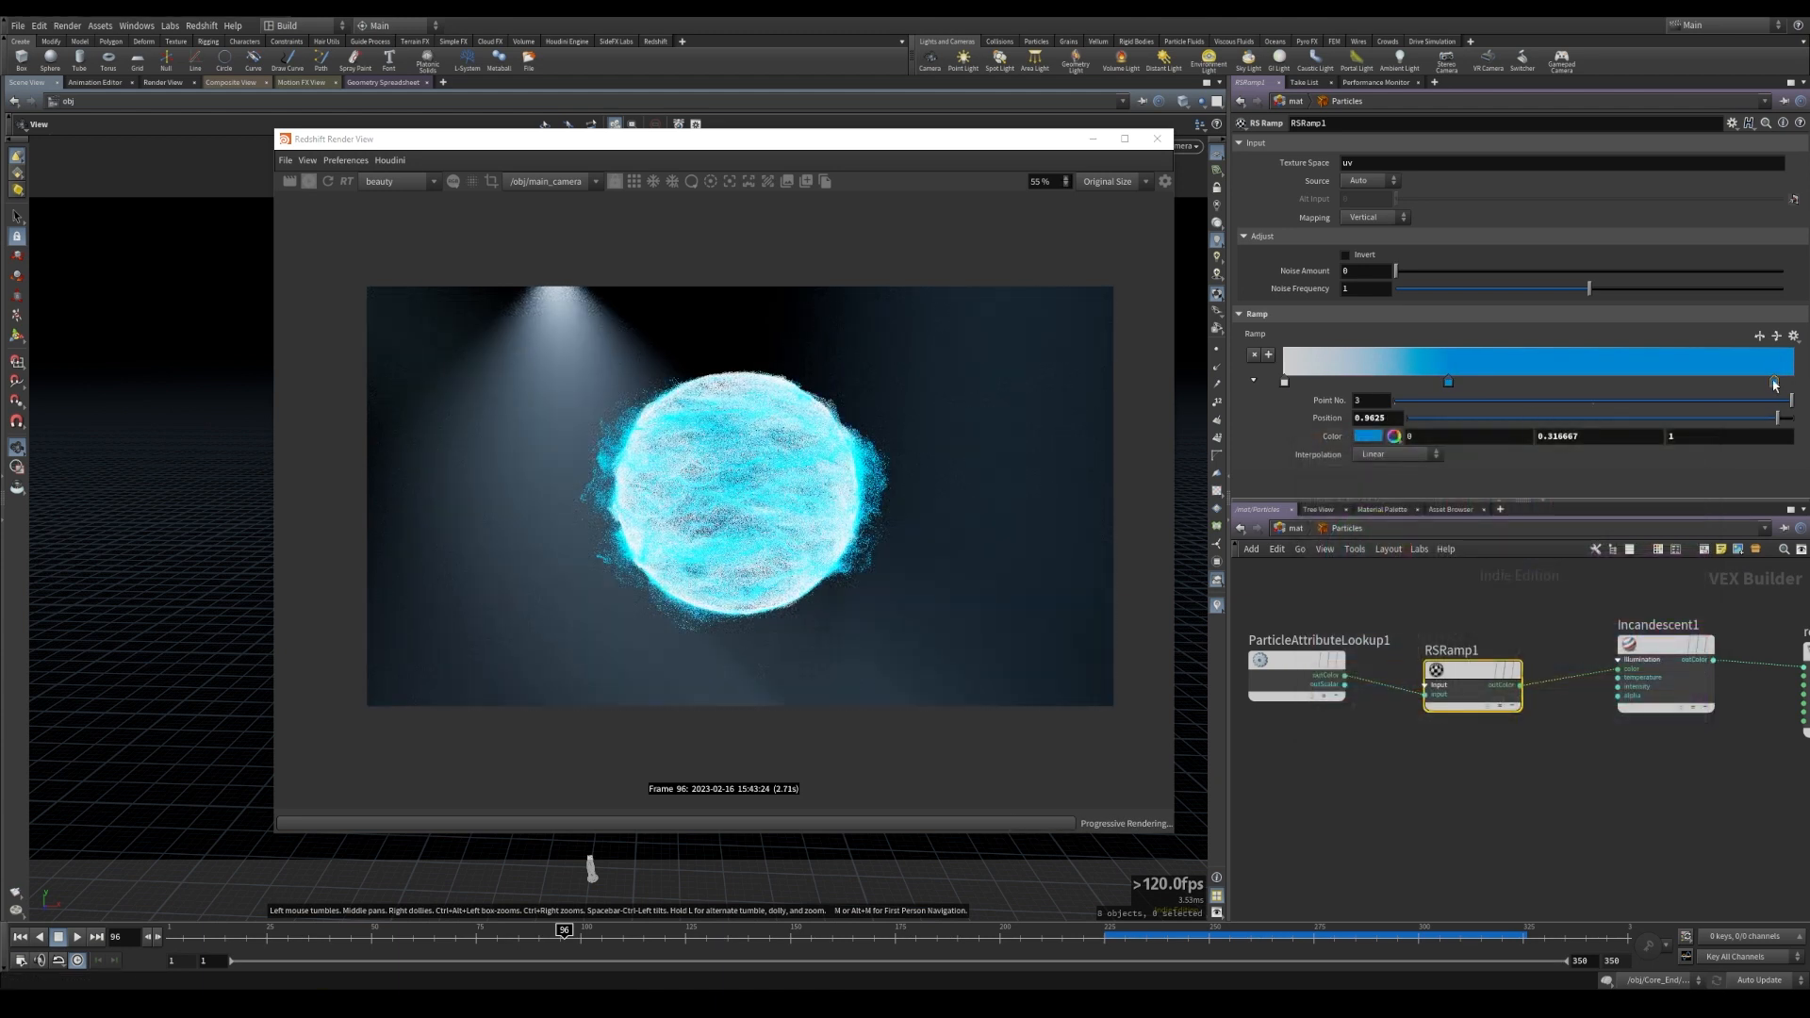
pyautogui.moveTo(1776, 382); pyautogui.dragTo(1795, 383)
pyautogui.doubleClick(1794, 383)
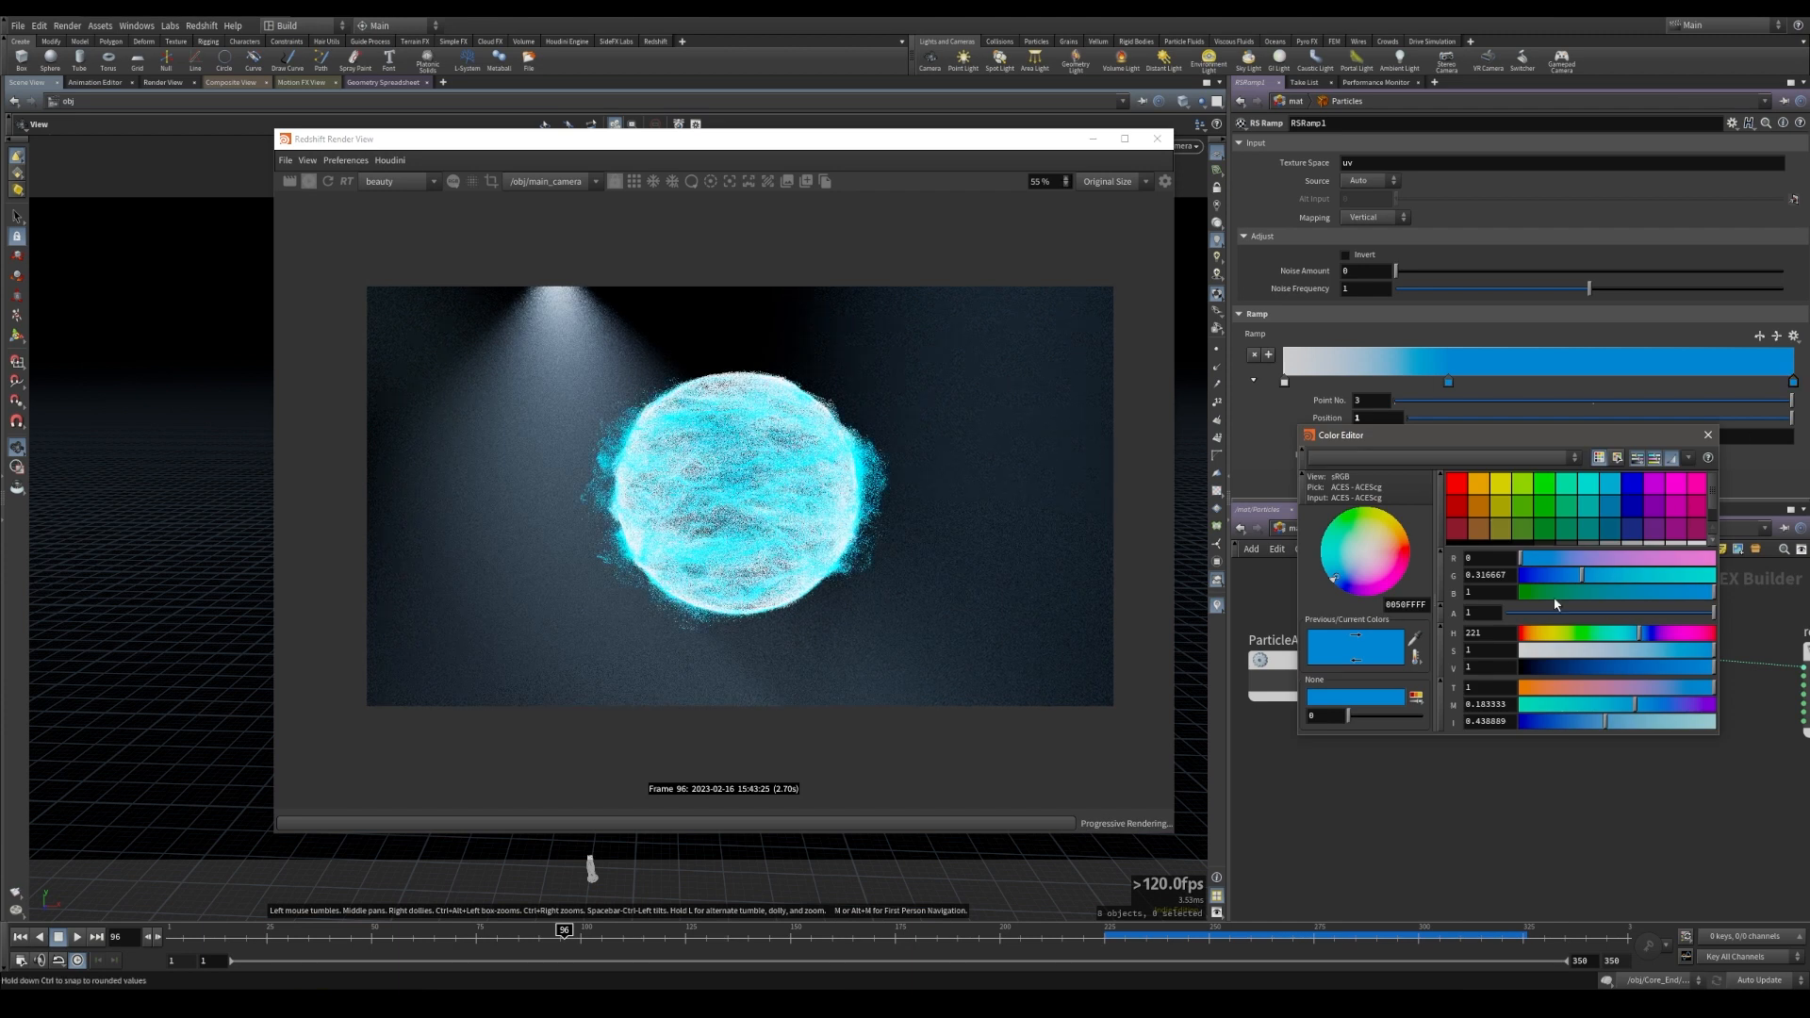
pyautogui.moveTo(1559, 565); pyautogui.dragTo(1580, 568)
pyautogui.moveTo(1573, 585); pyautogui.dragTo(1557, 584)
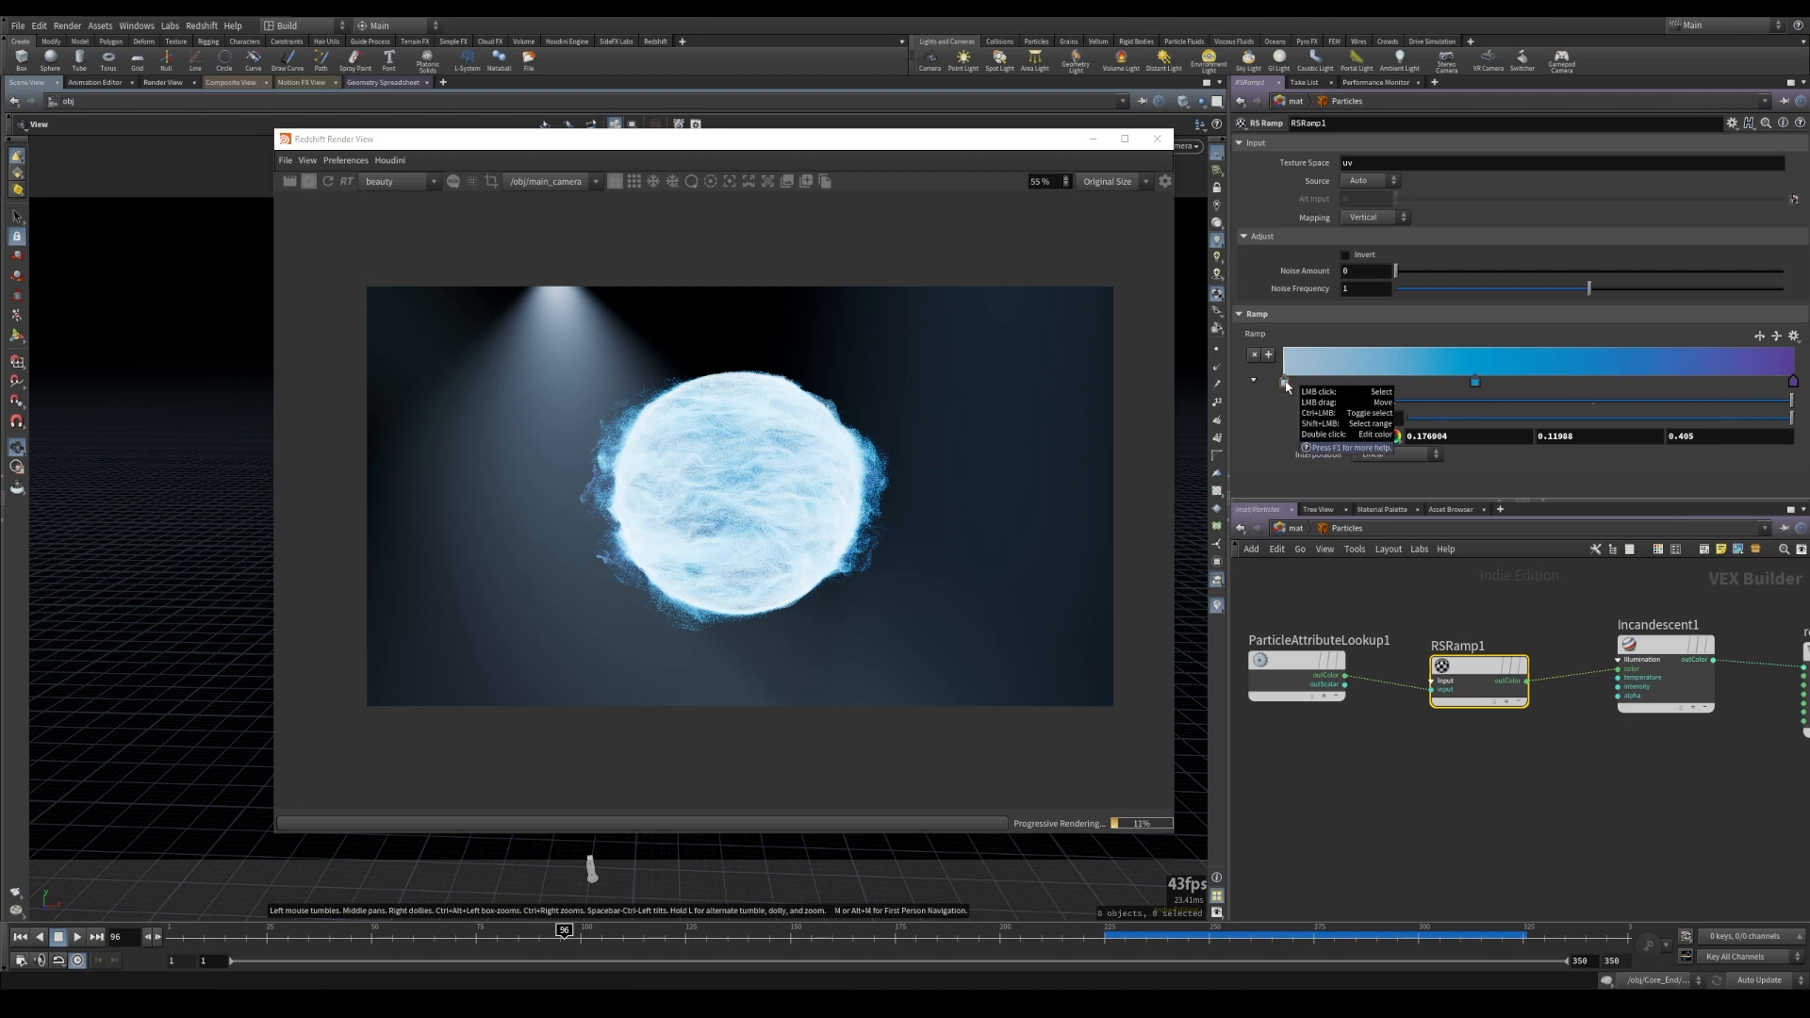
pyautogui.doubleClick(1285, 381)
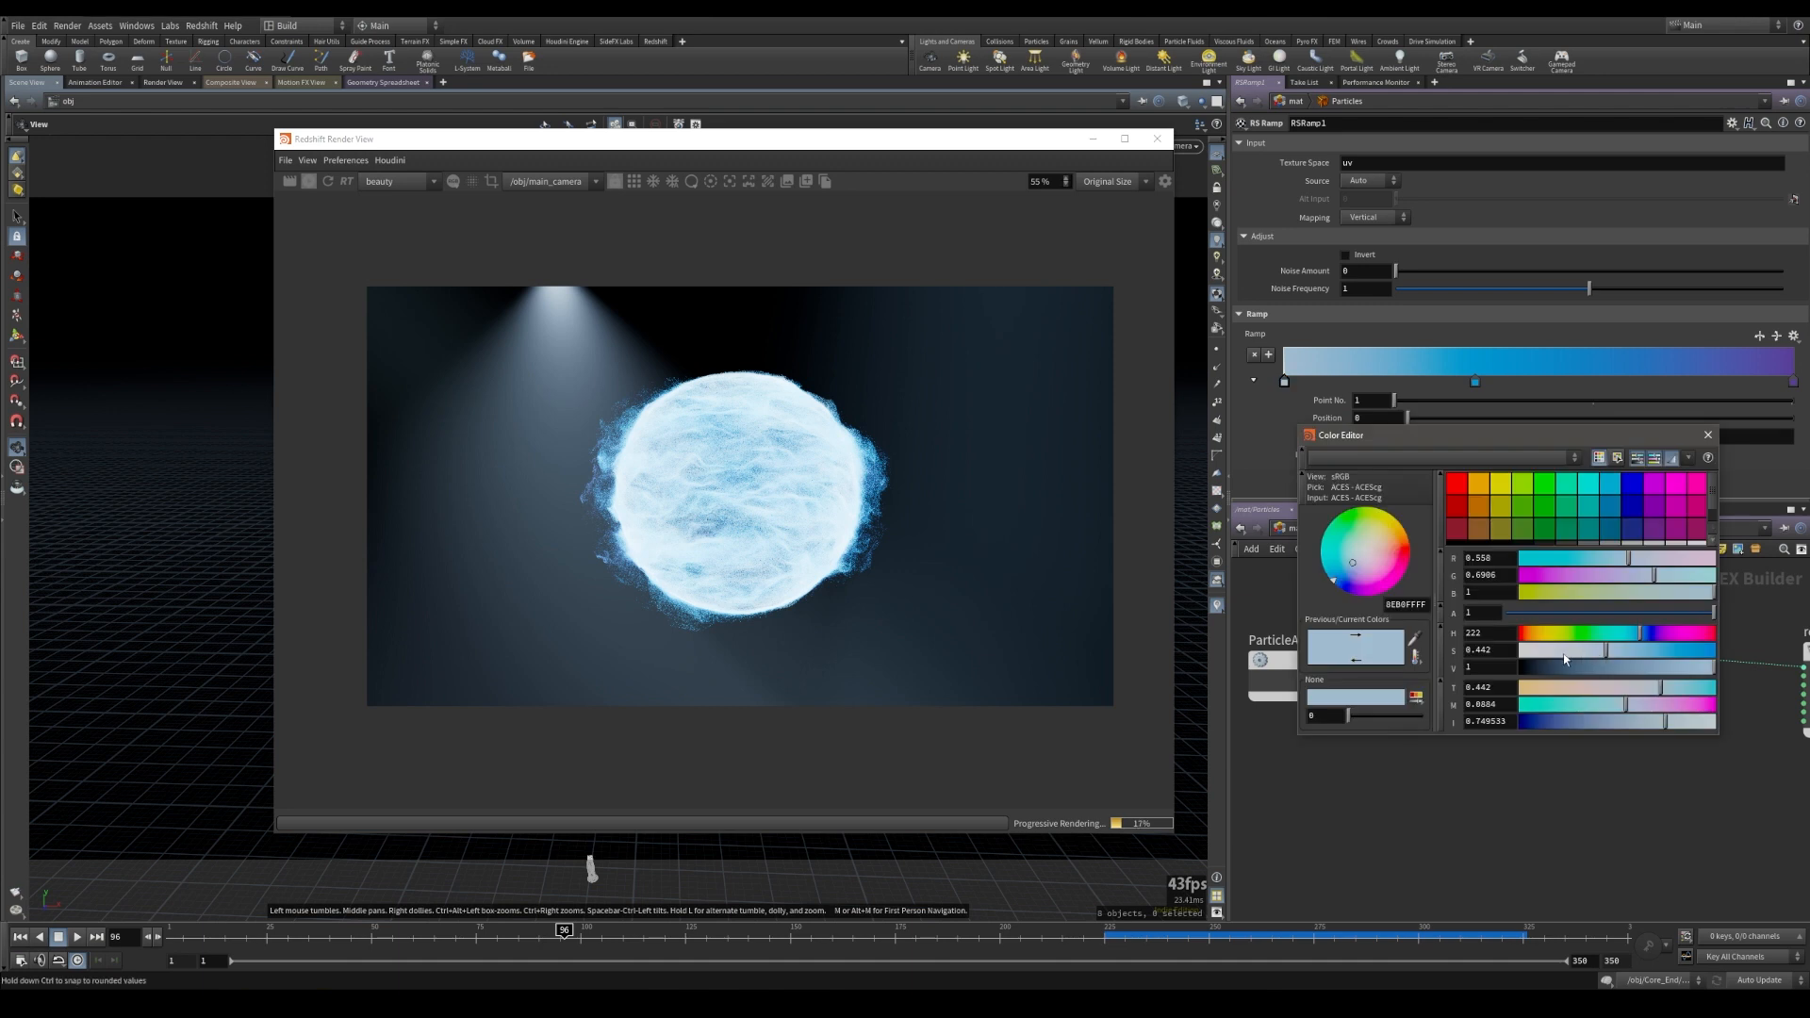
pyautogui.click(1708, 434)
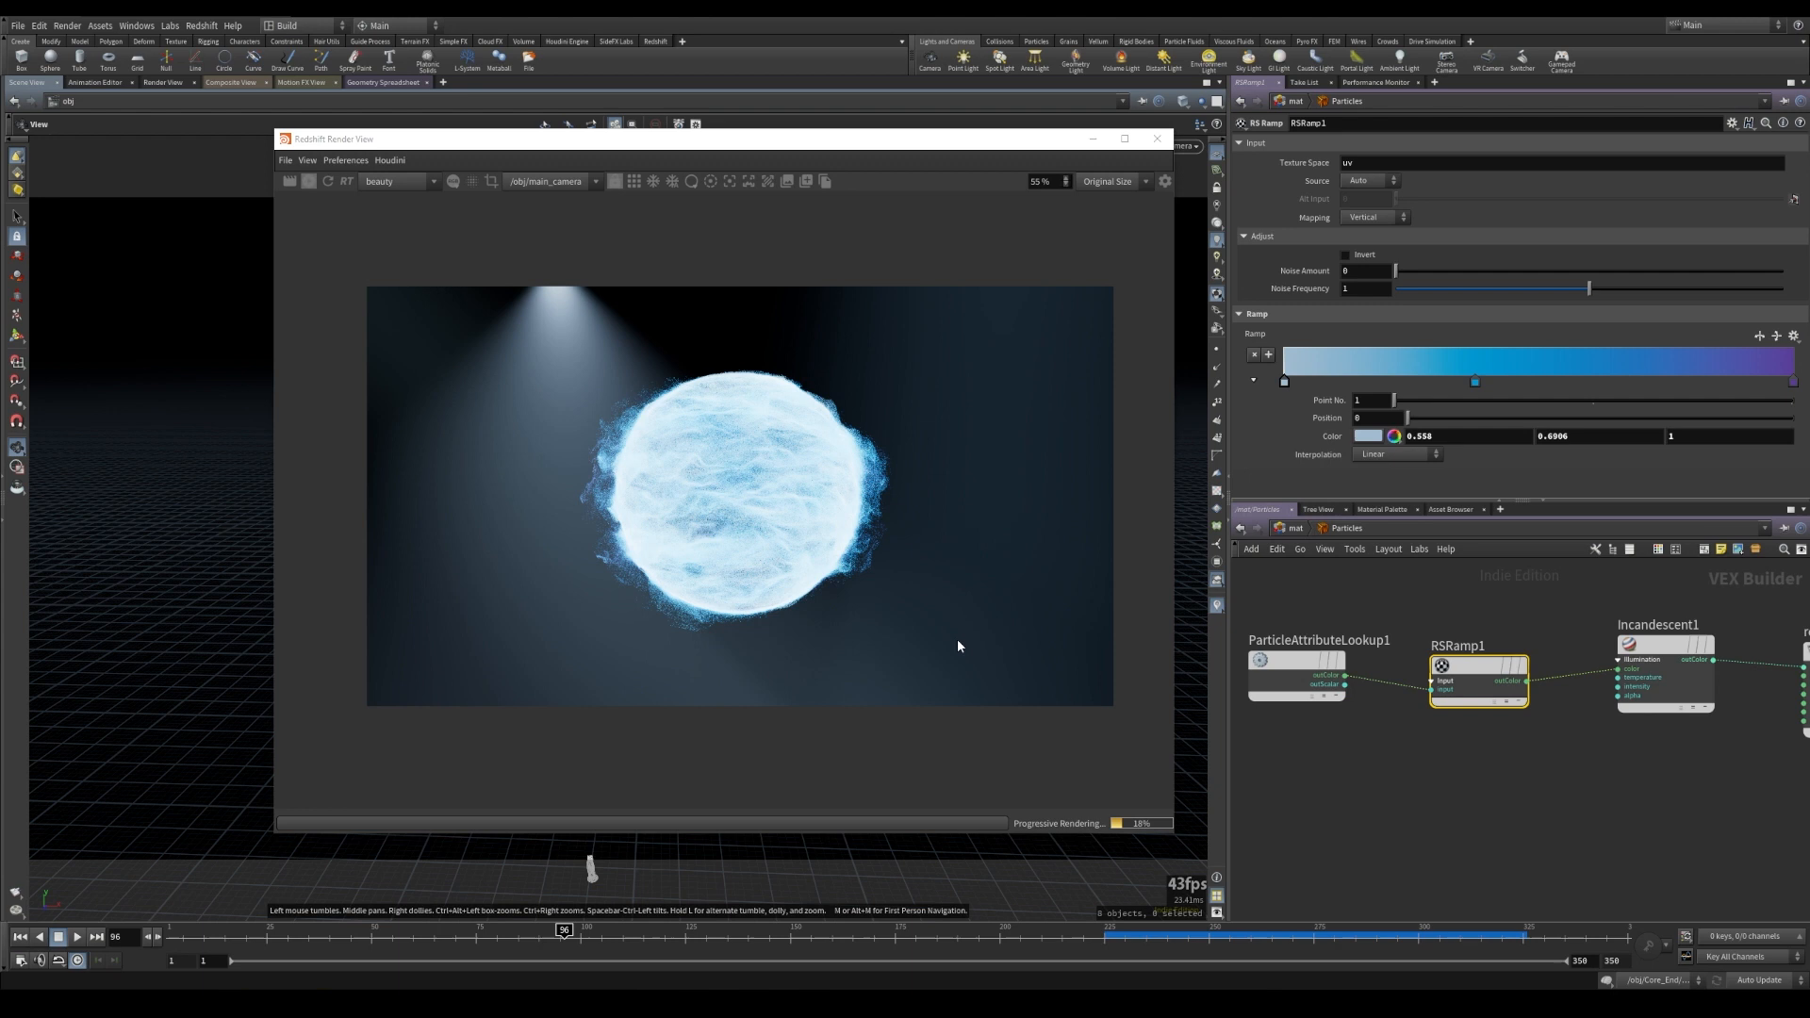
# - Enable motion blur and Instances/Particles Blur on Redshift_ROP1 in the out network
pyautogui.click(1291, 528)
pyautogui.click(1298, 530)
pyautogui.click(1327, 609)
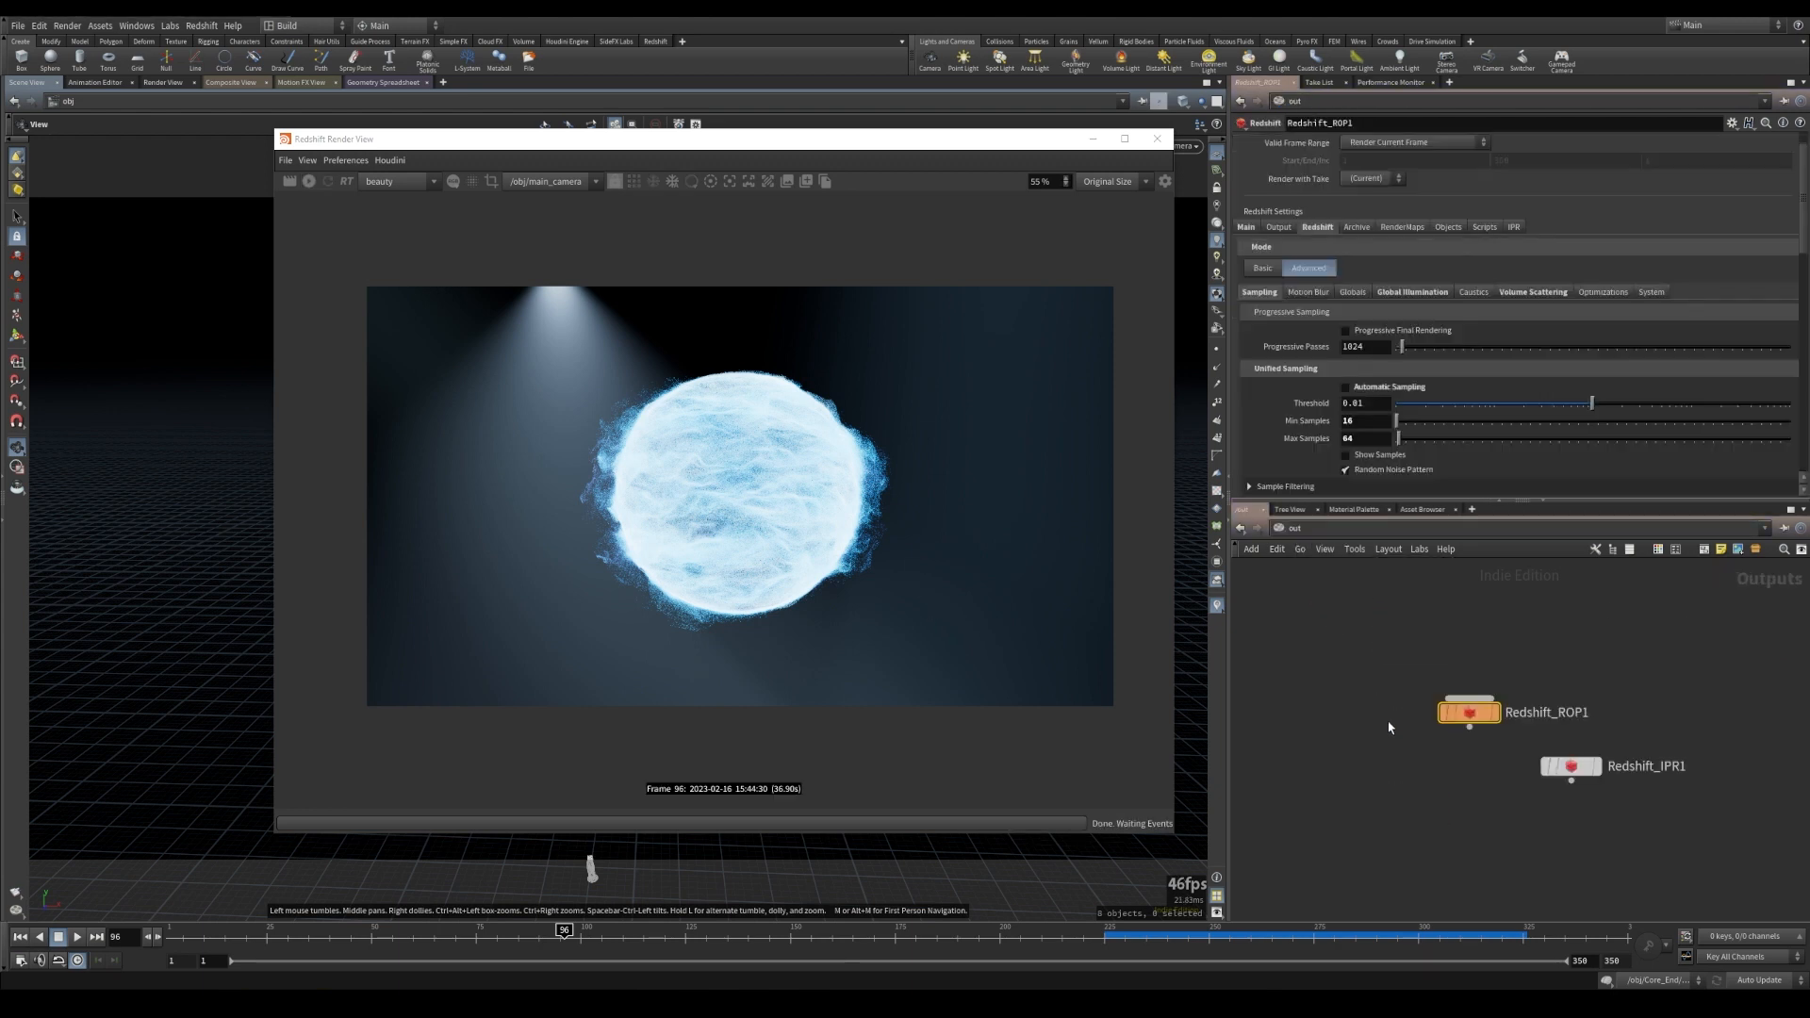
pyautogui.click(1306, 293)
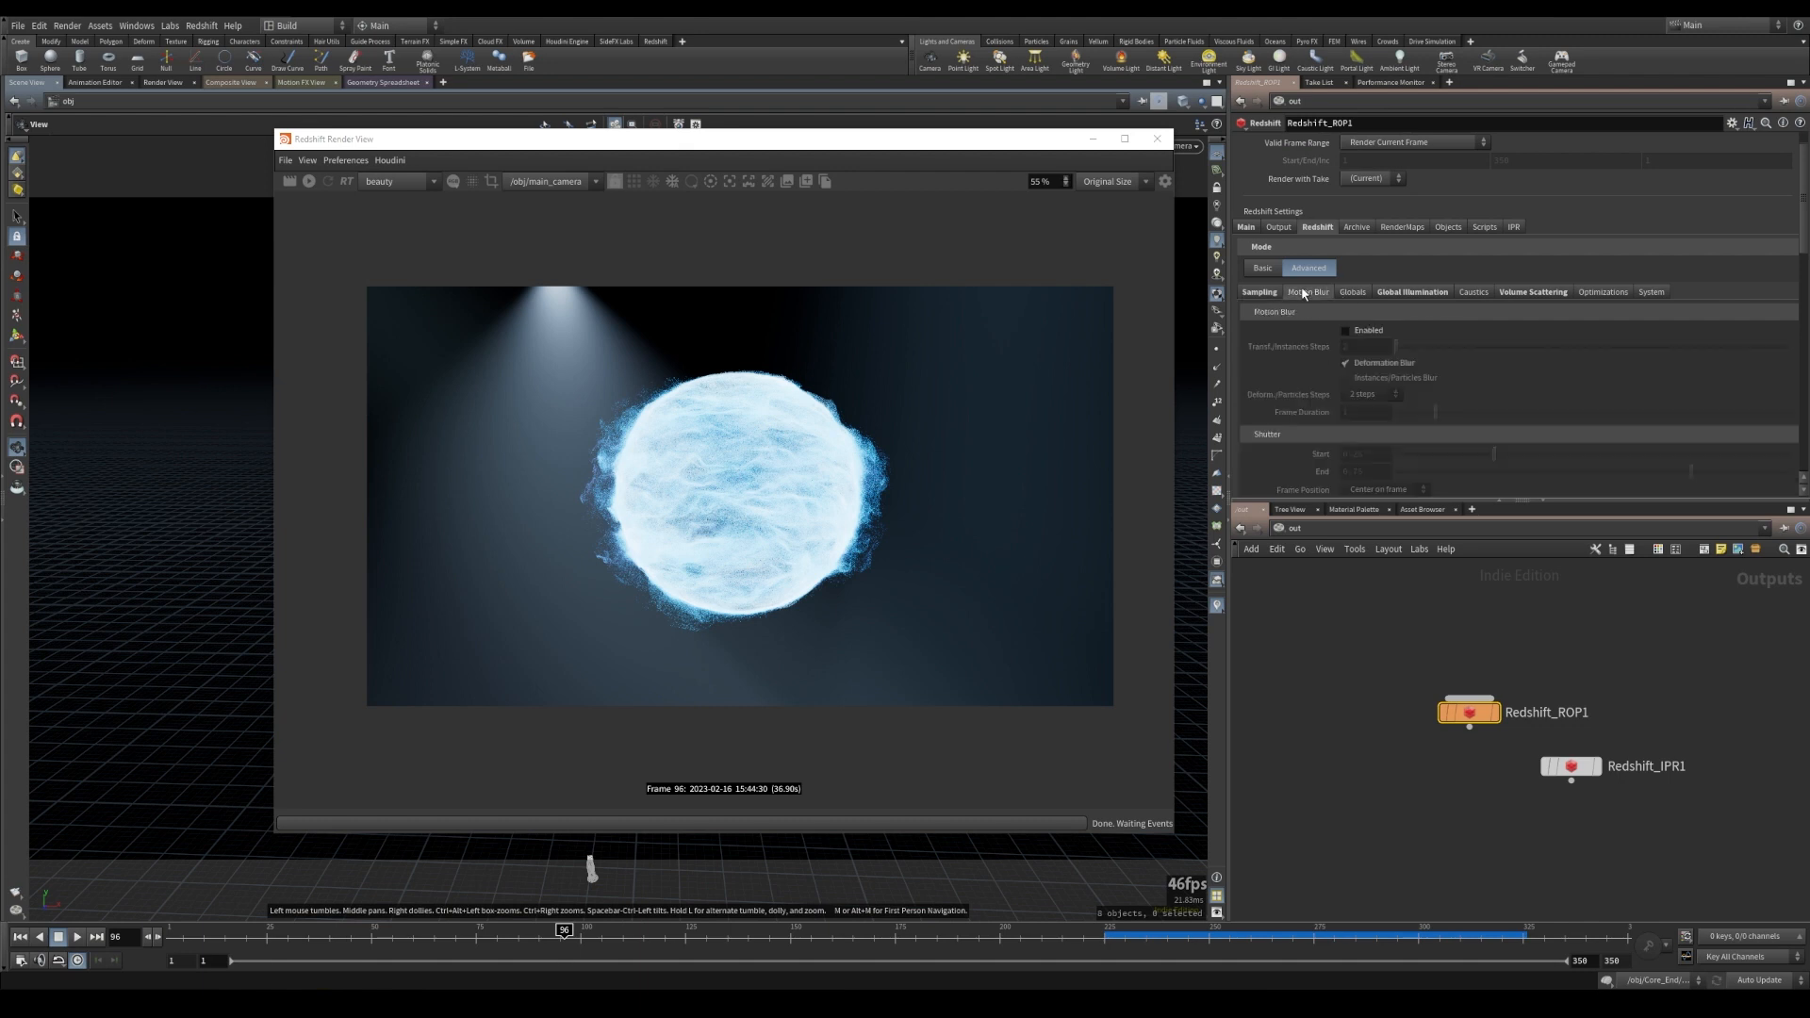
pyautogui.click(1345, 331)
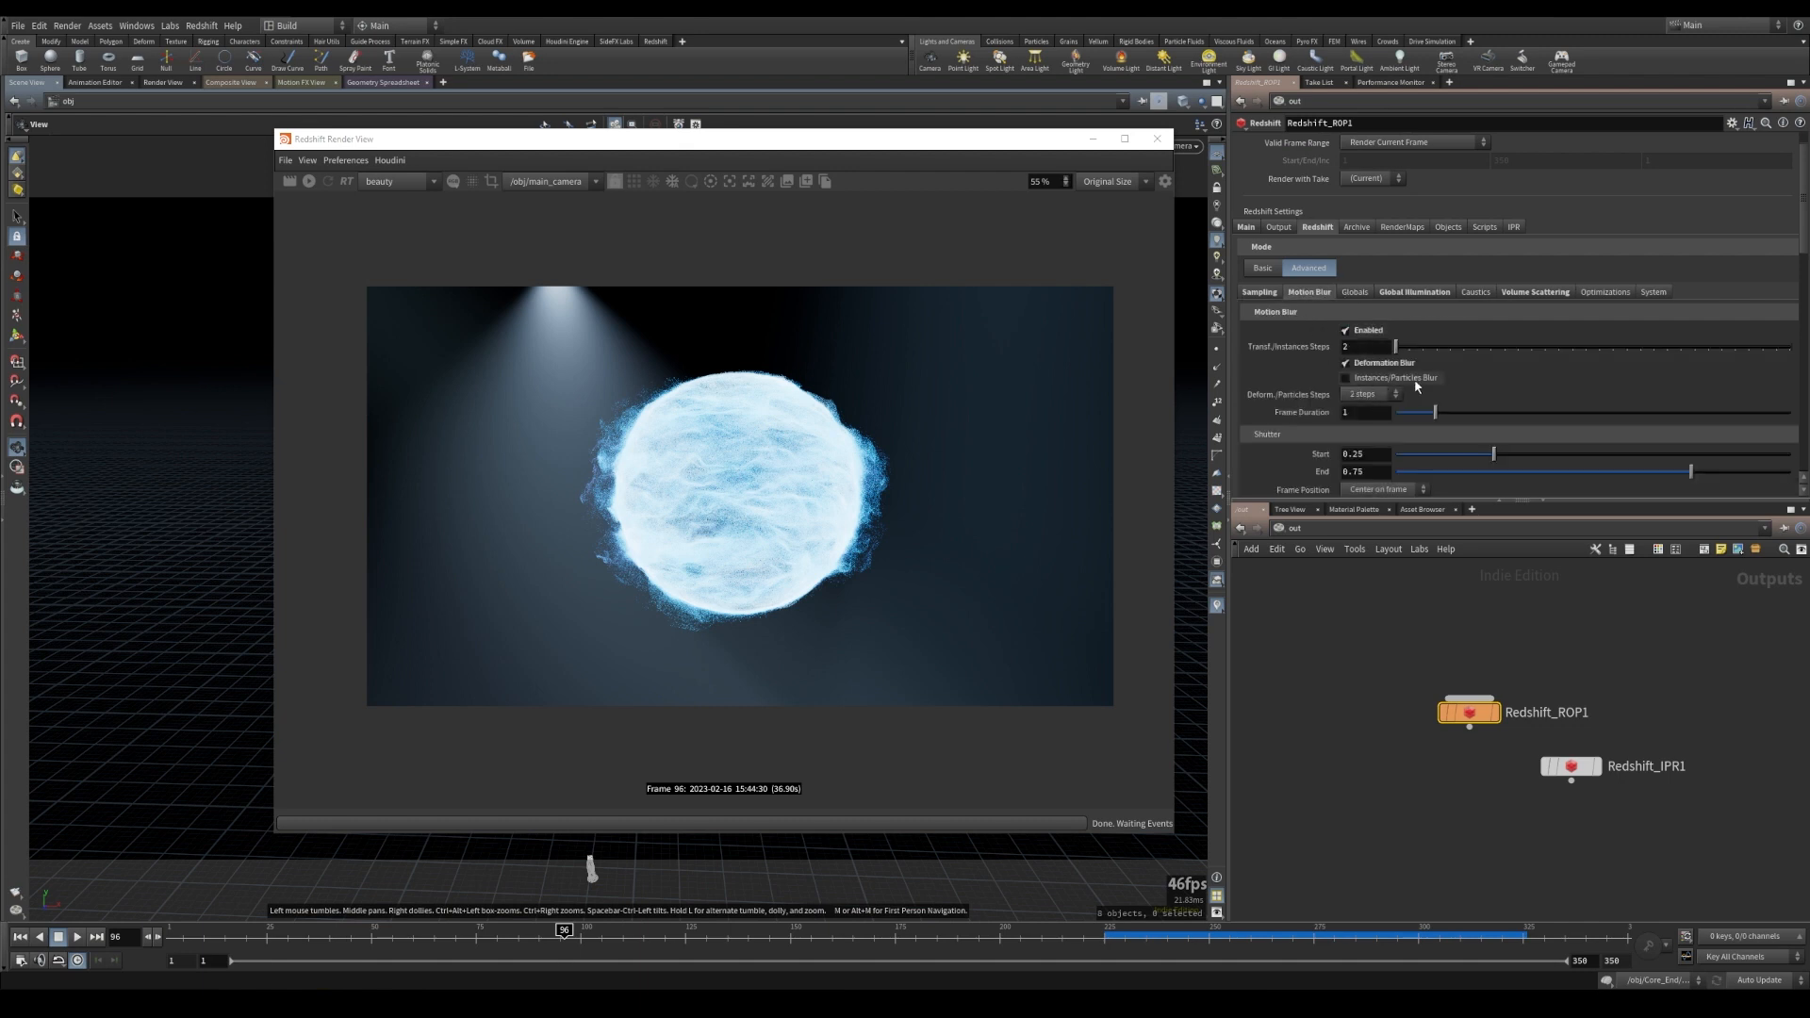
pyautogui.click(1346, 378)
# - Render the current frame with motion blur and examine the particle sphere's surface and edges
pyautogui.click(309, 183)
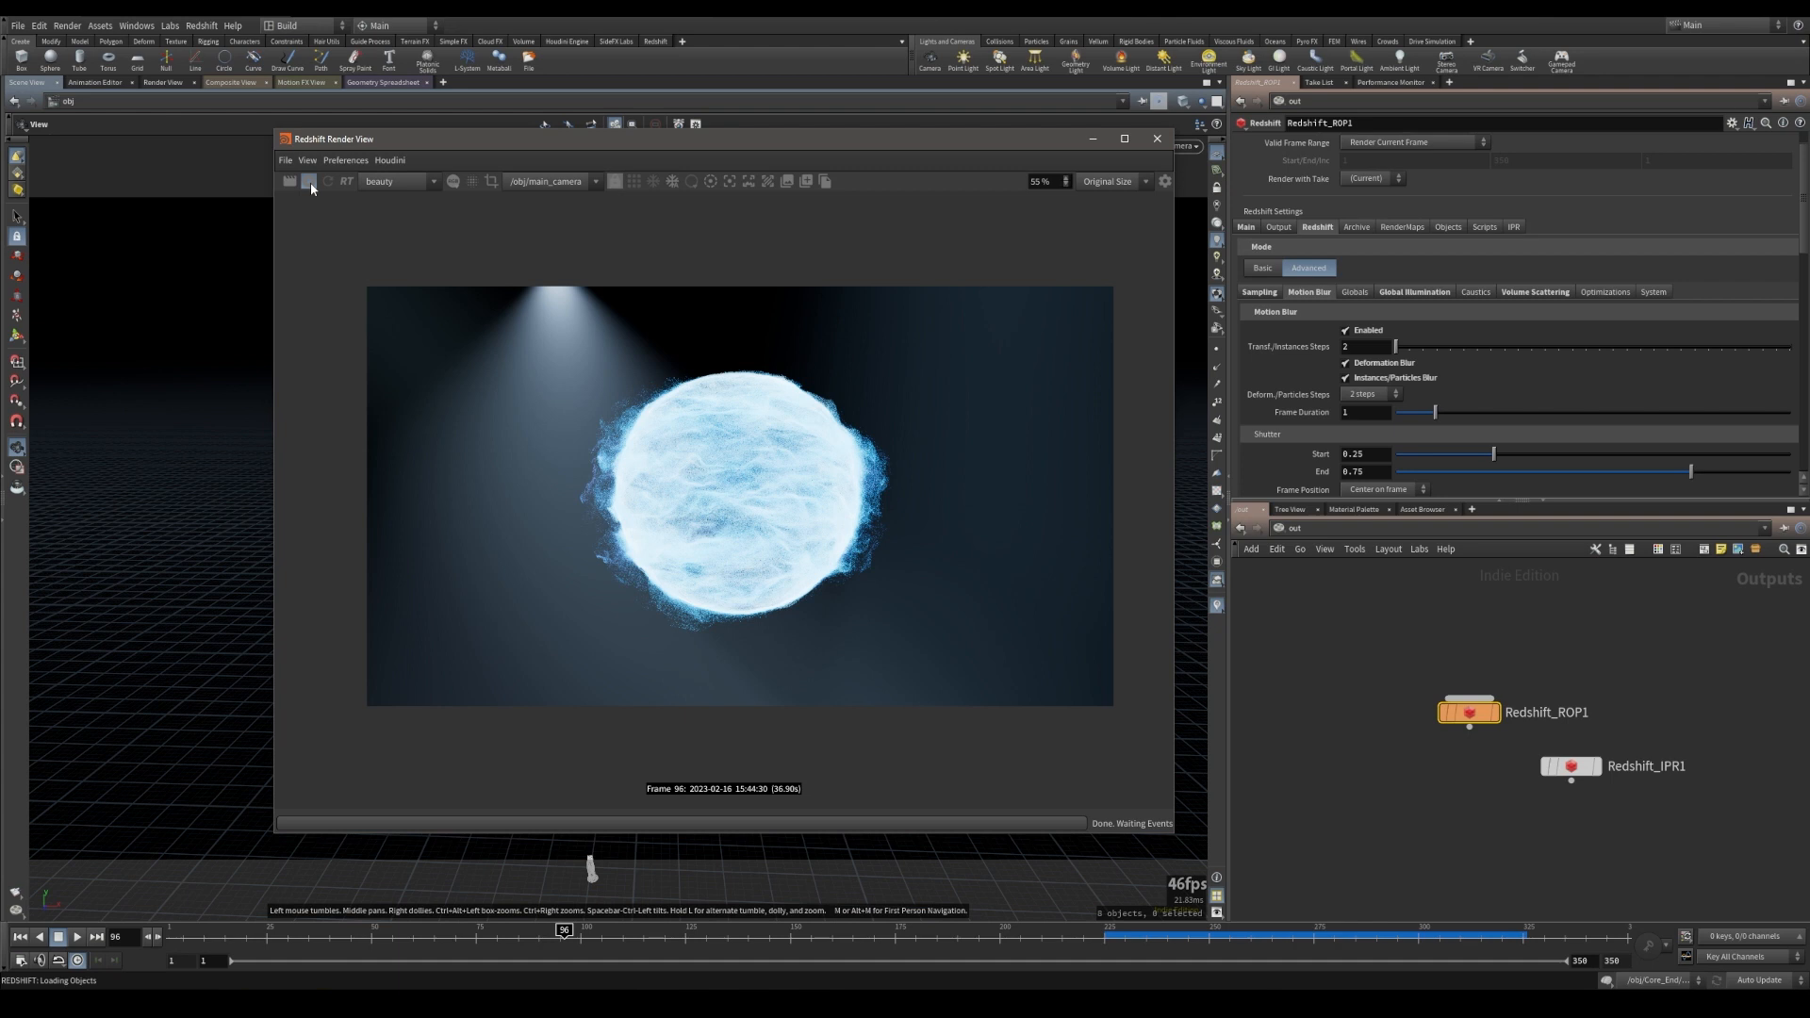
pyautogui.scroll(3, 585, 509)
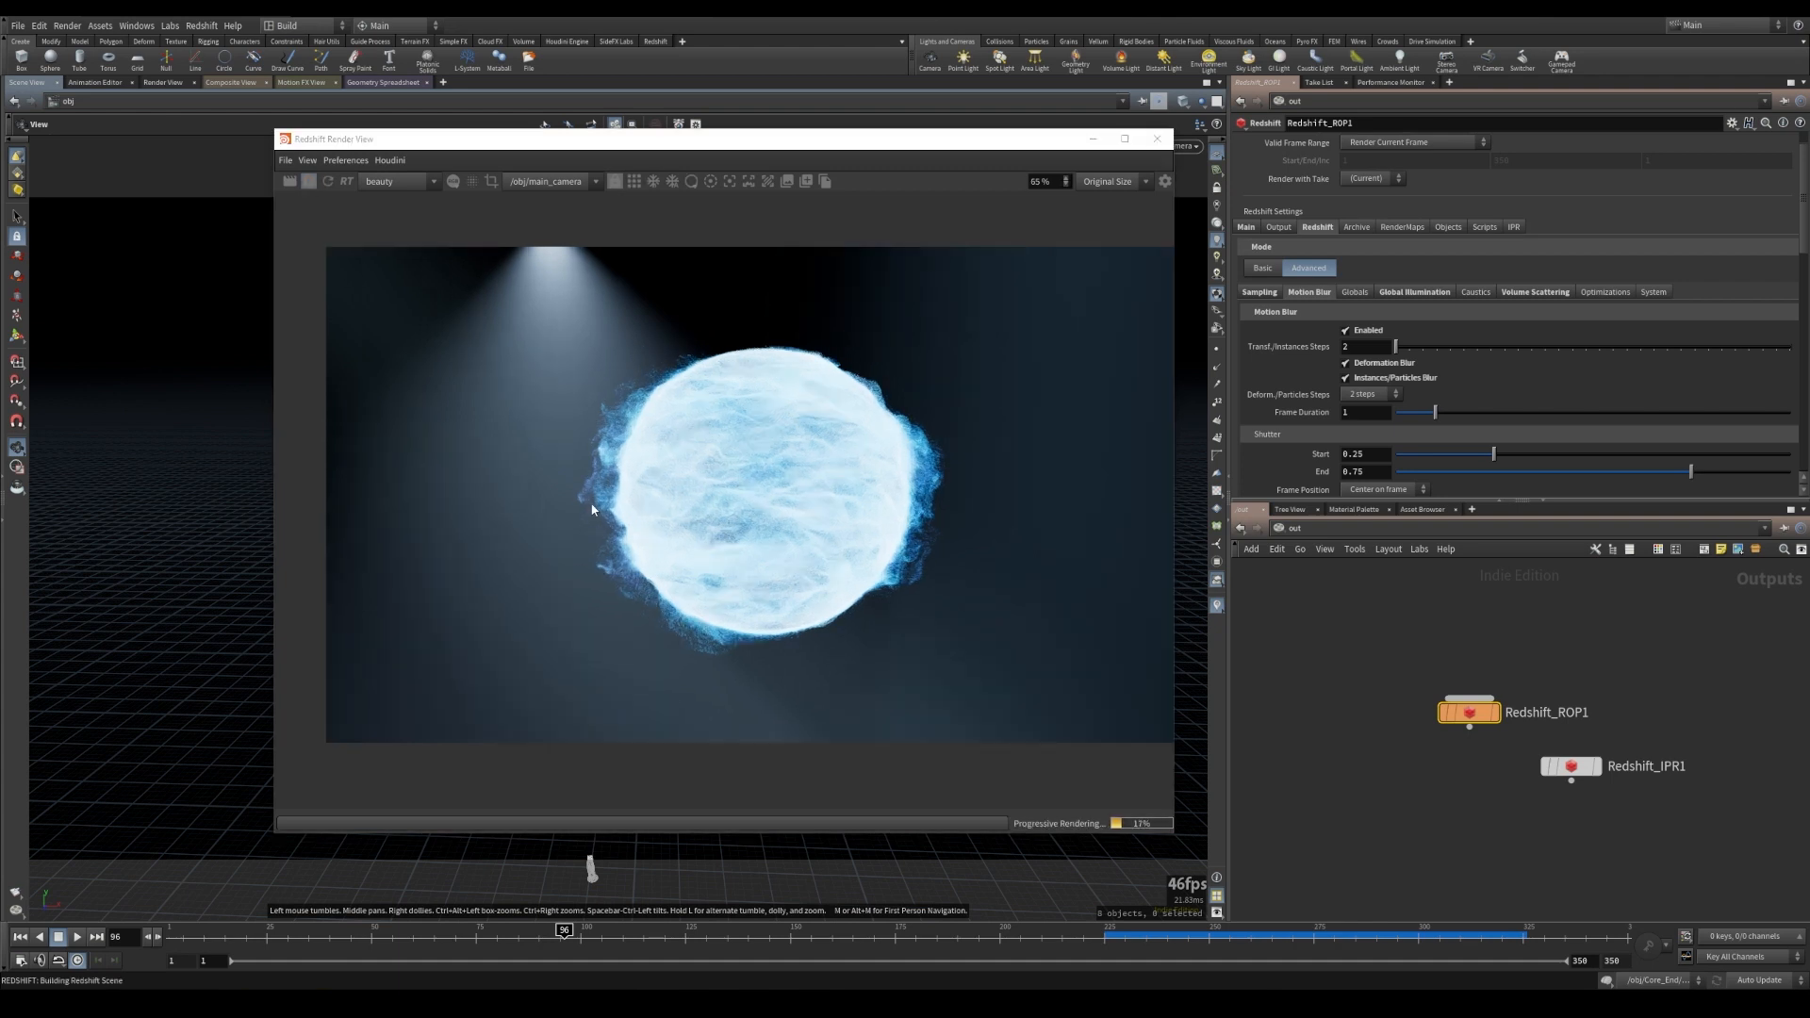
pyautogui.scroll(3, 583, 506)
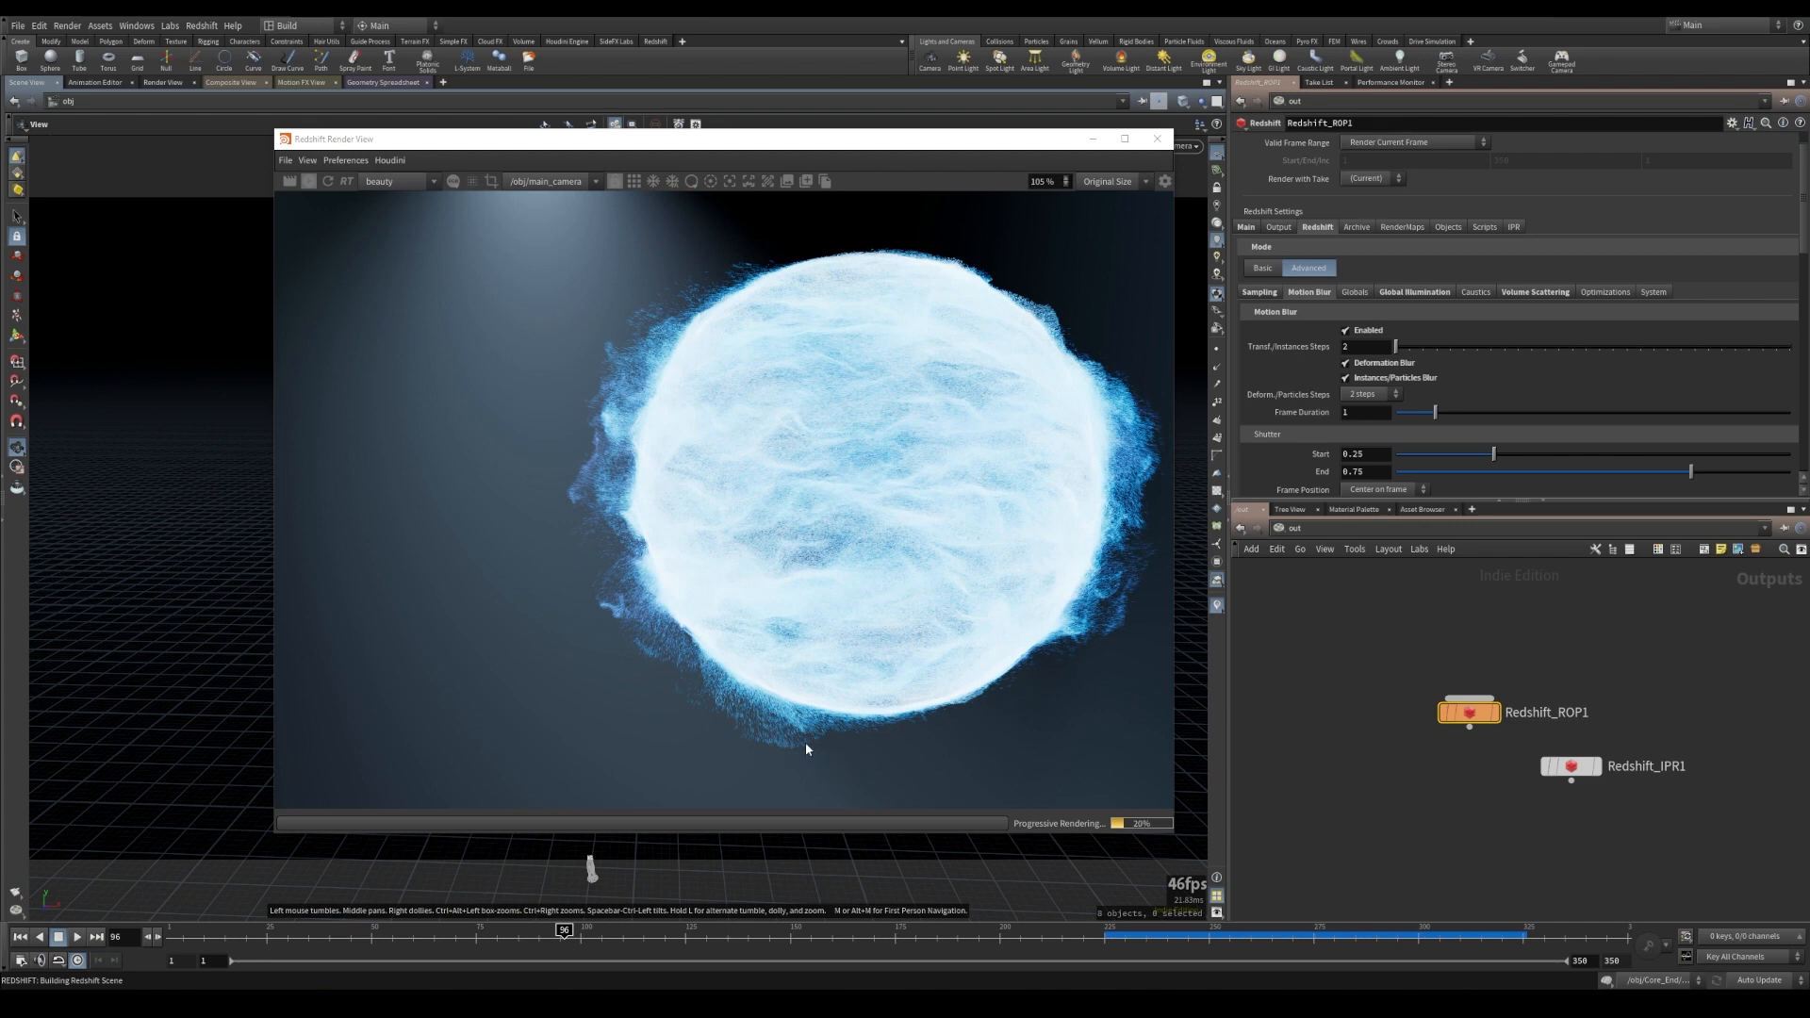
pyautogui.scroll(-3, 941, 381)
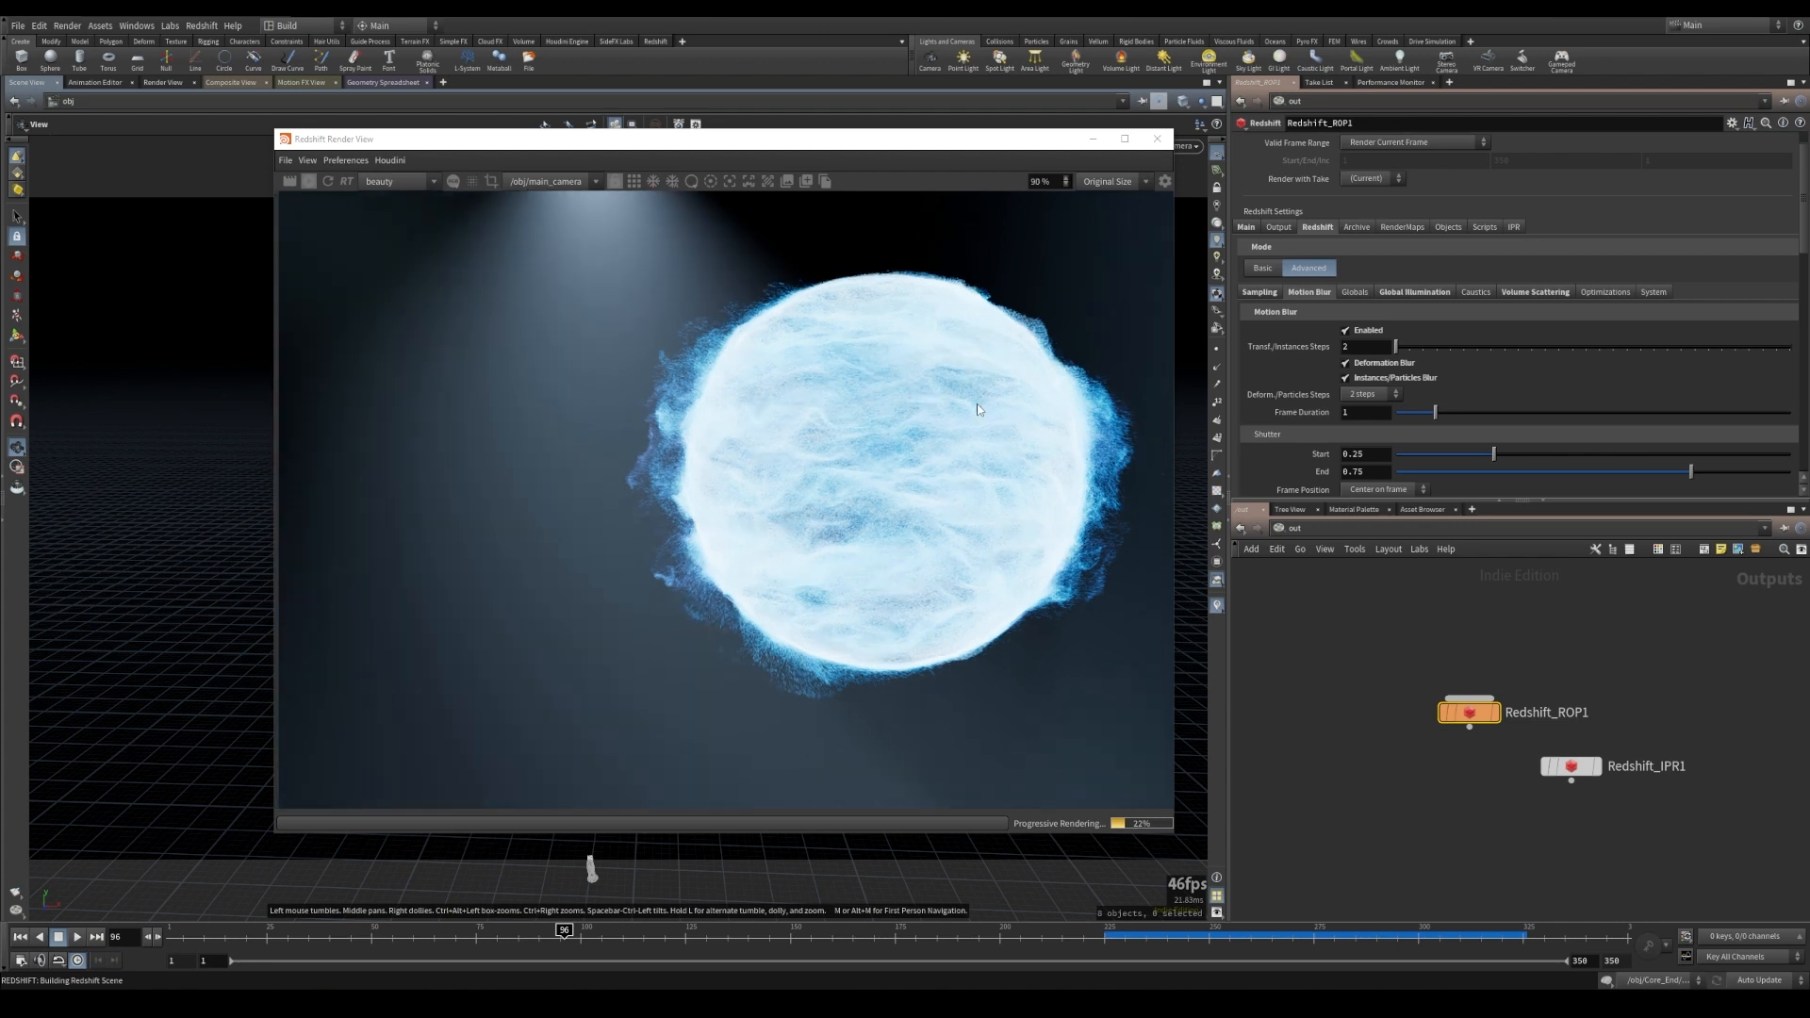
# - Go to frame 50, render it with motion blur, and examine the particles
pyautogui.moveTo(743, 140); pyautogui.dragTo(1200, 107)
pyautogui.moveTo(564, 933); pyautogui.dragTo(370, 931)
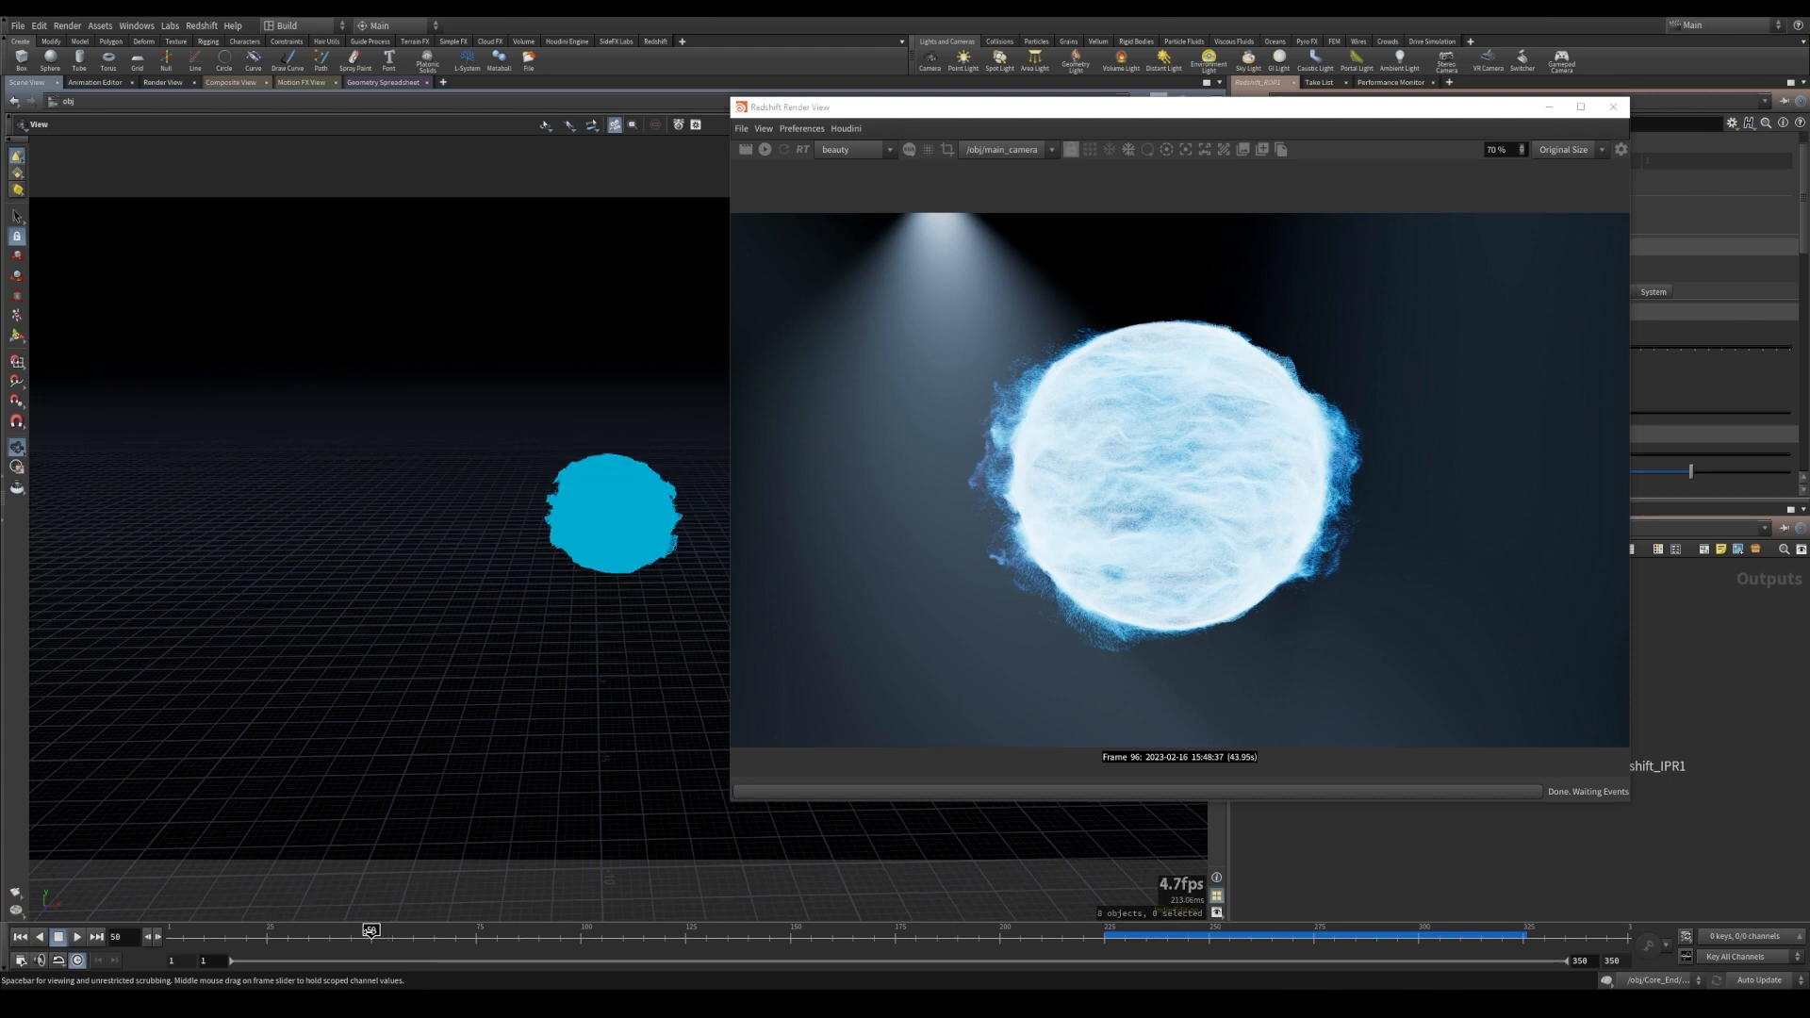
pyautogui.click(765, 149)
pyautogui.scroll(5, 1152, 478)
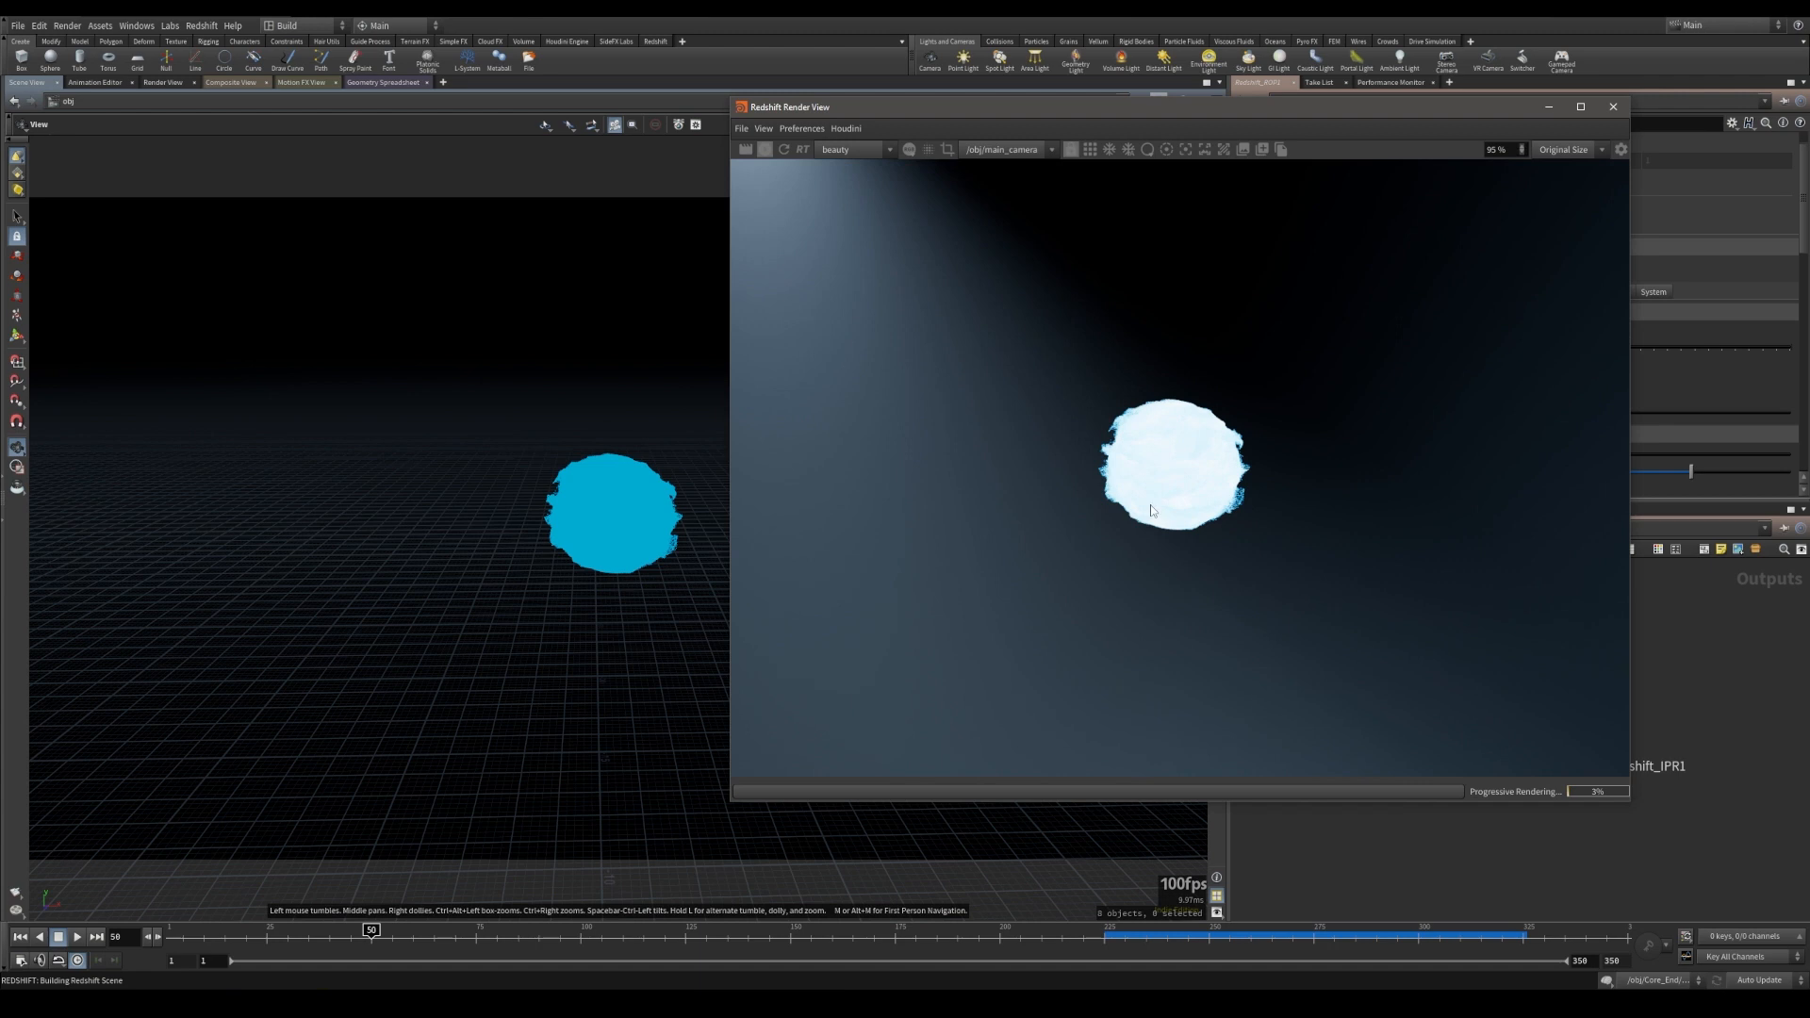
pyautogui.scroll(-3, 1150, 471)
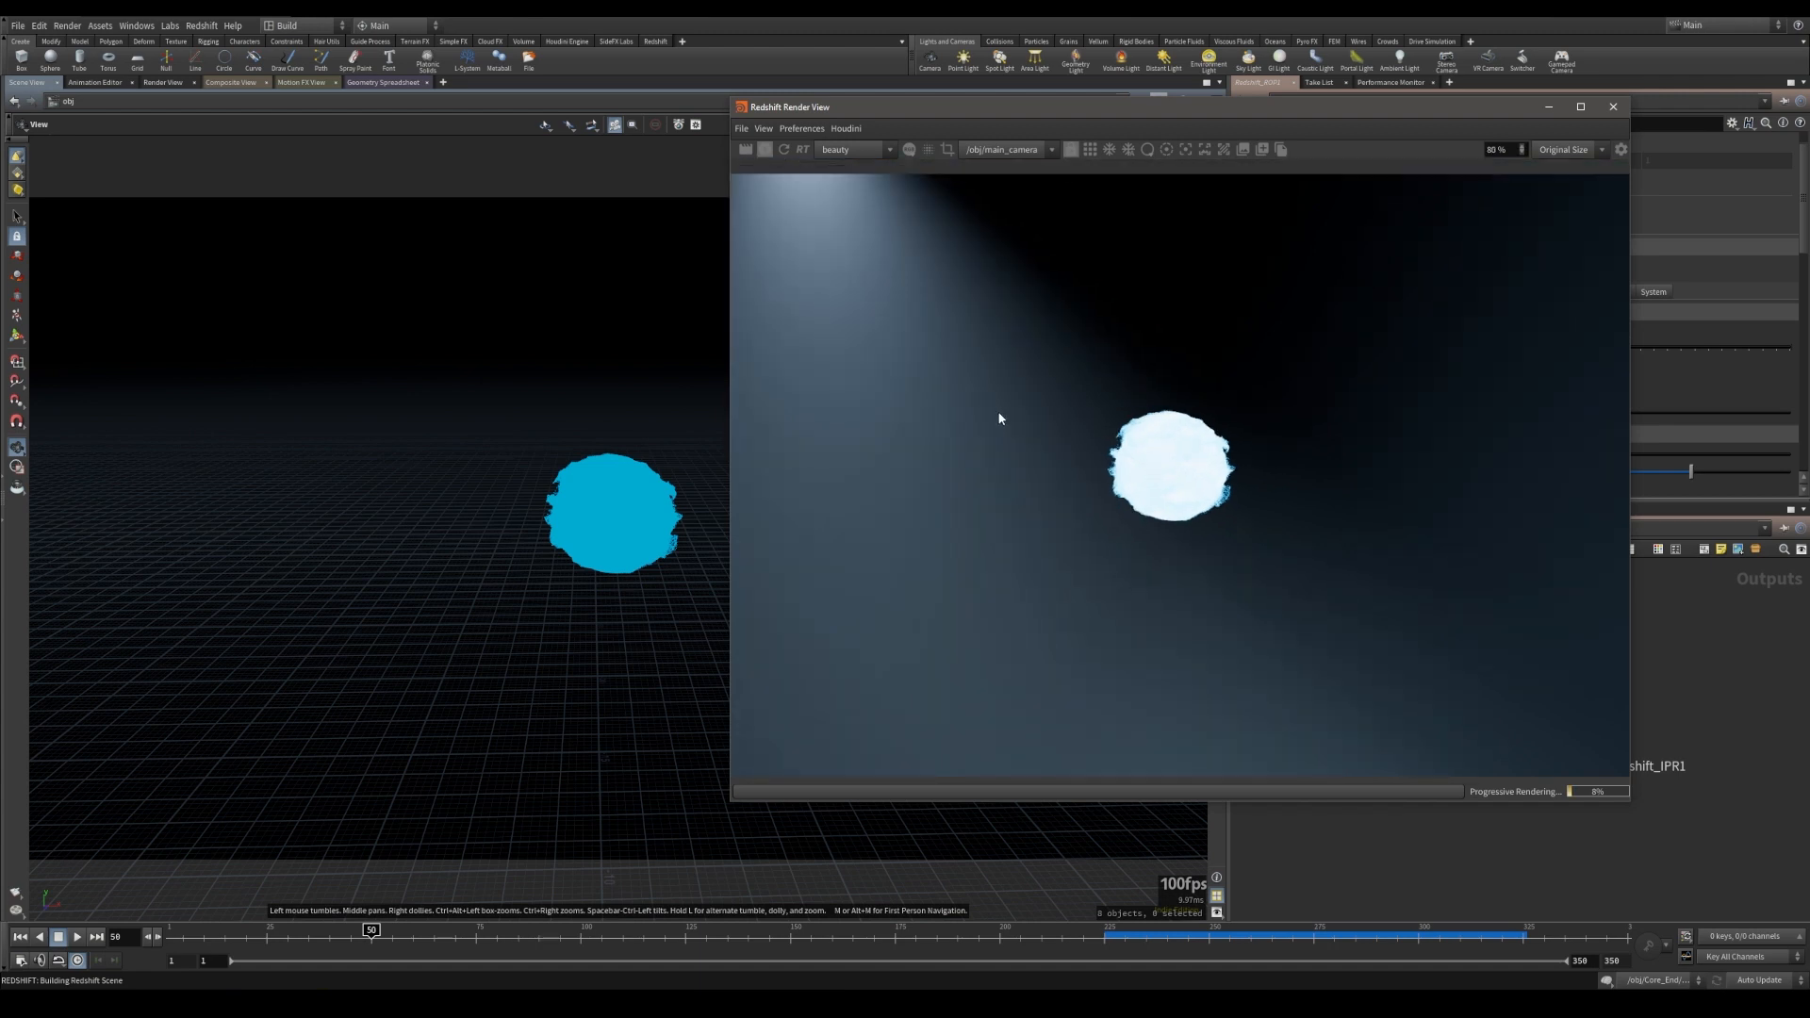
# - Return to the obj network and review the Redshift OBJ particle and motion blur settings of Particles_RNDR
pyautogui.moveTo(1262, 125); pyautogui.dragTo(637, 154)
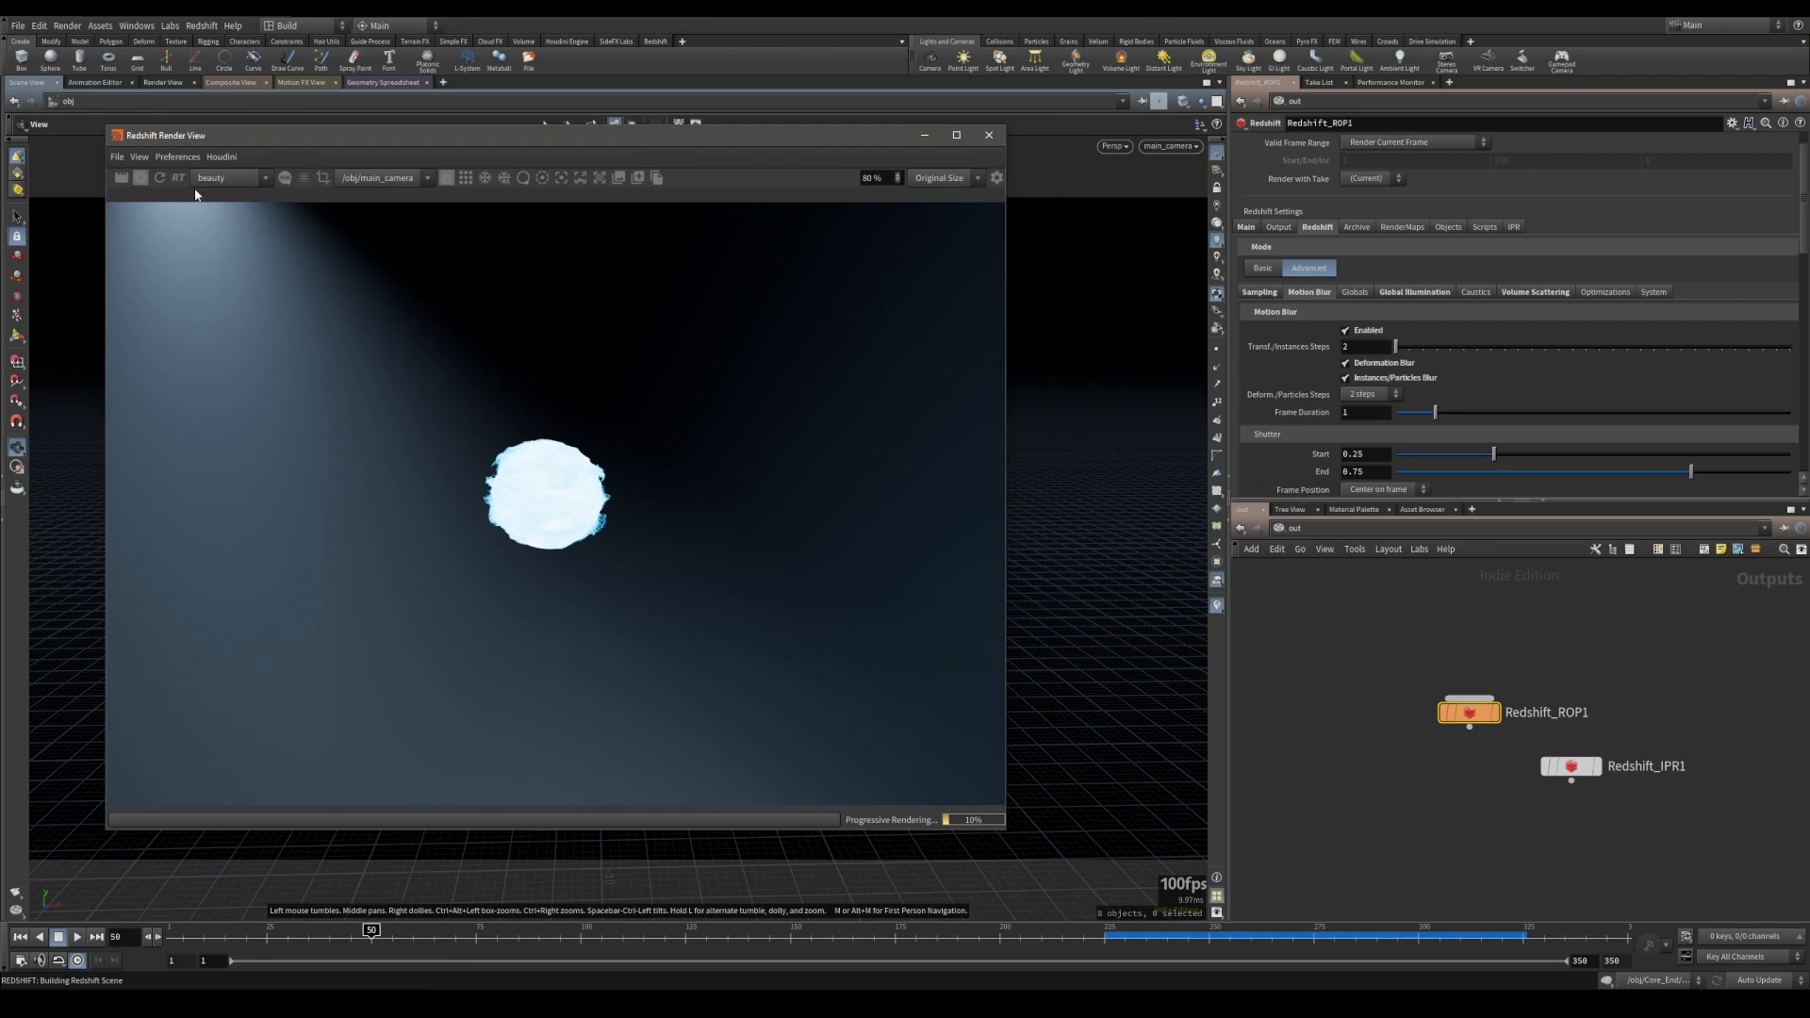
pyautogui.click(1294, 528)
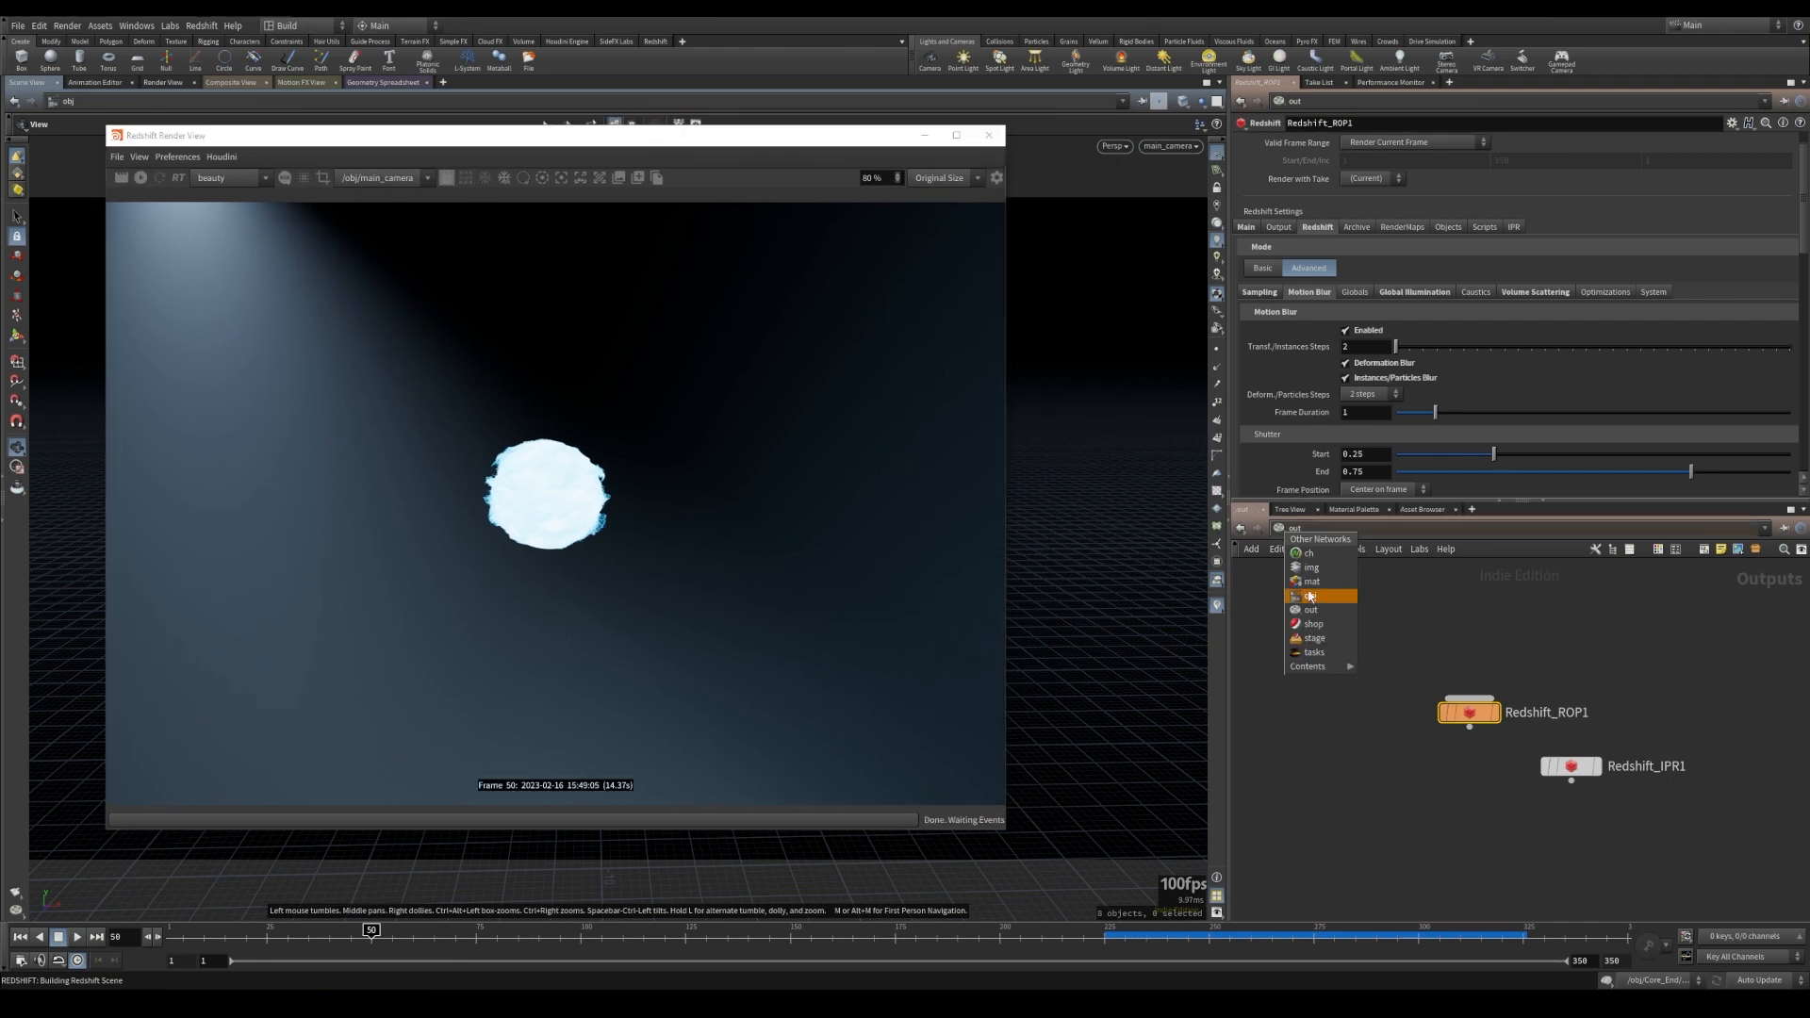
pyautogui.click(1310, 596)
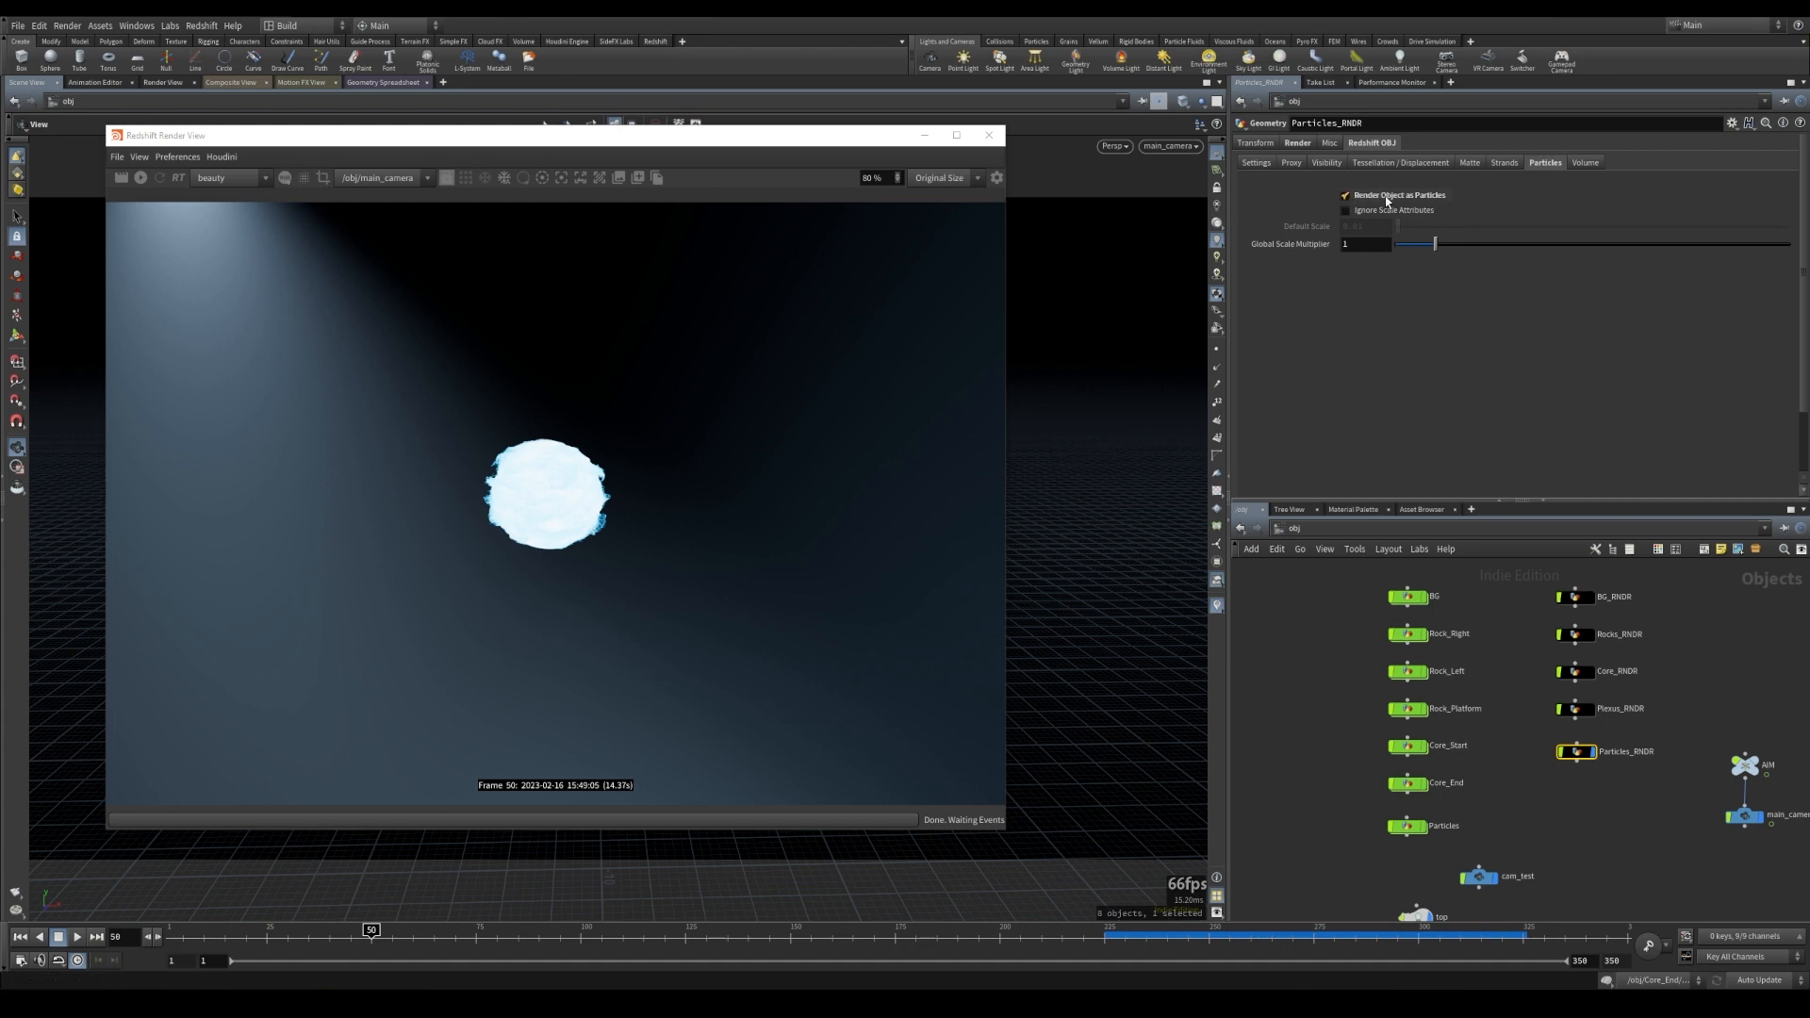
pyautogui.click(1247, 164)
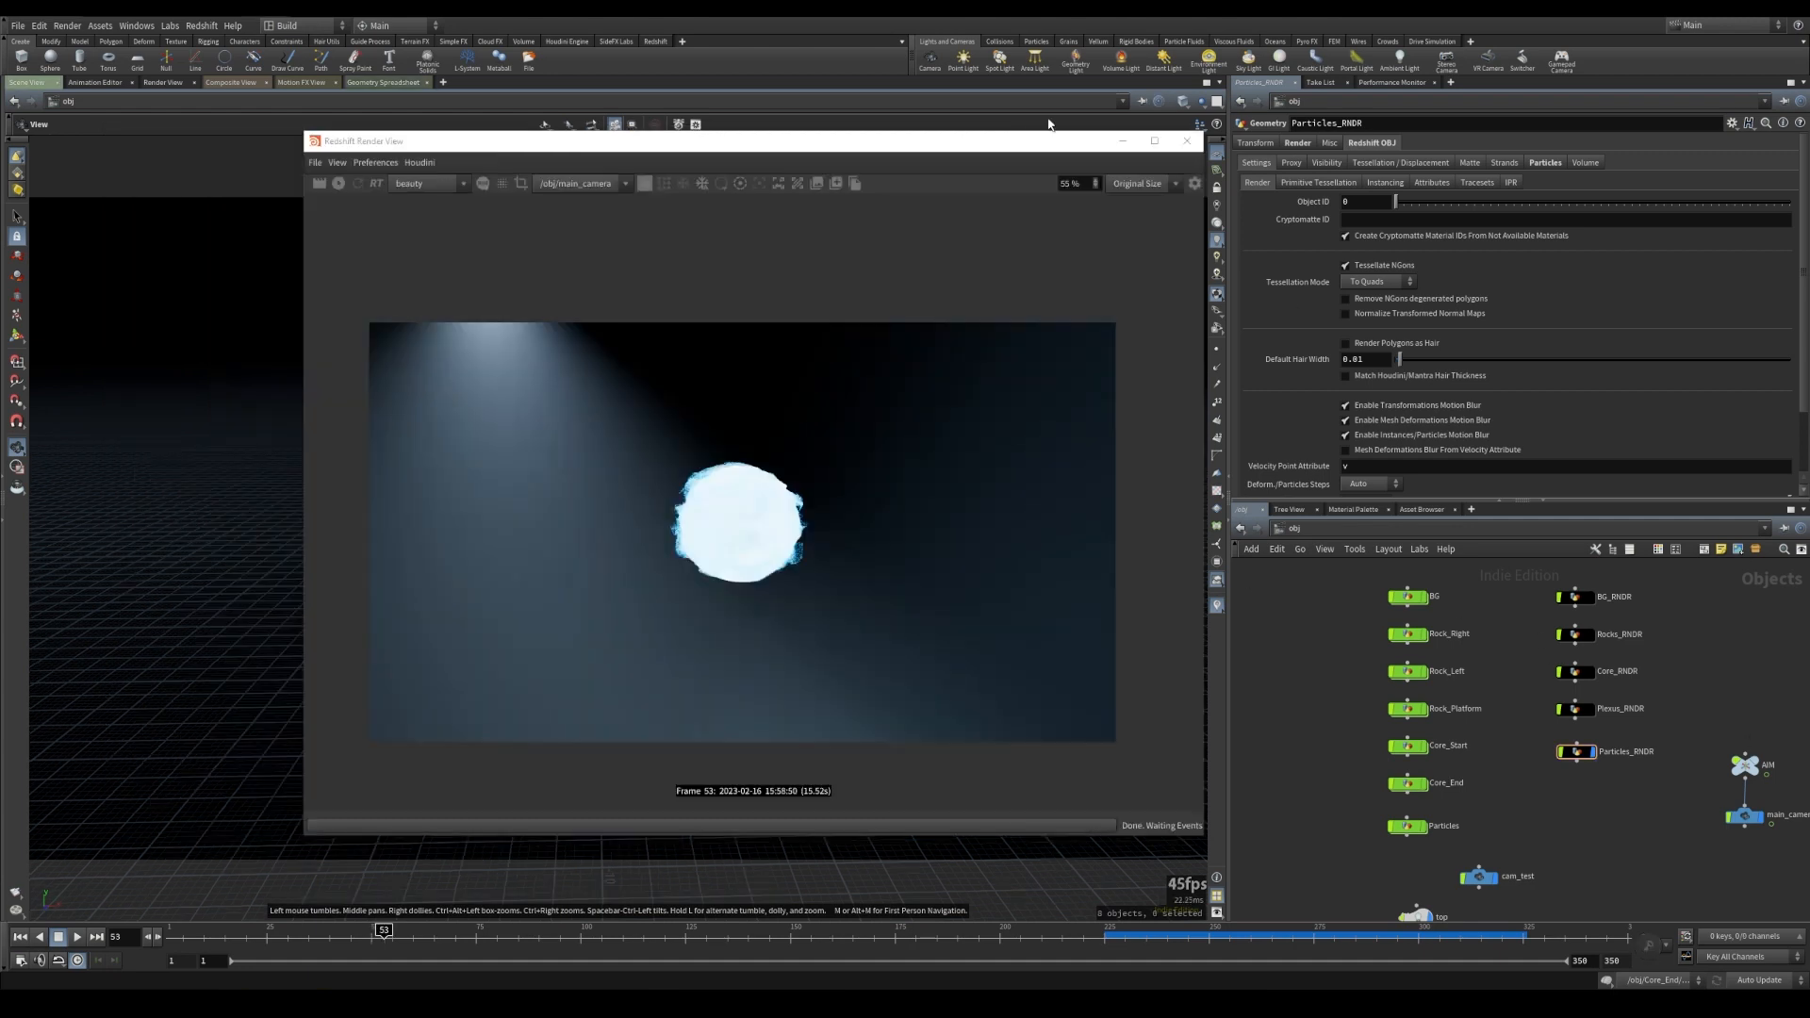
# - Minimize the render view and set Redshift_ROP1's motion blur Frame Position to Start on frame
pyautogui.click(1122, 135)
pyautogui.click(1411, 530)
pyautogui.click(1438, 614)
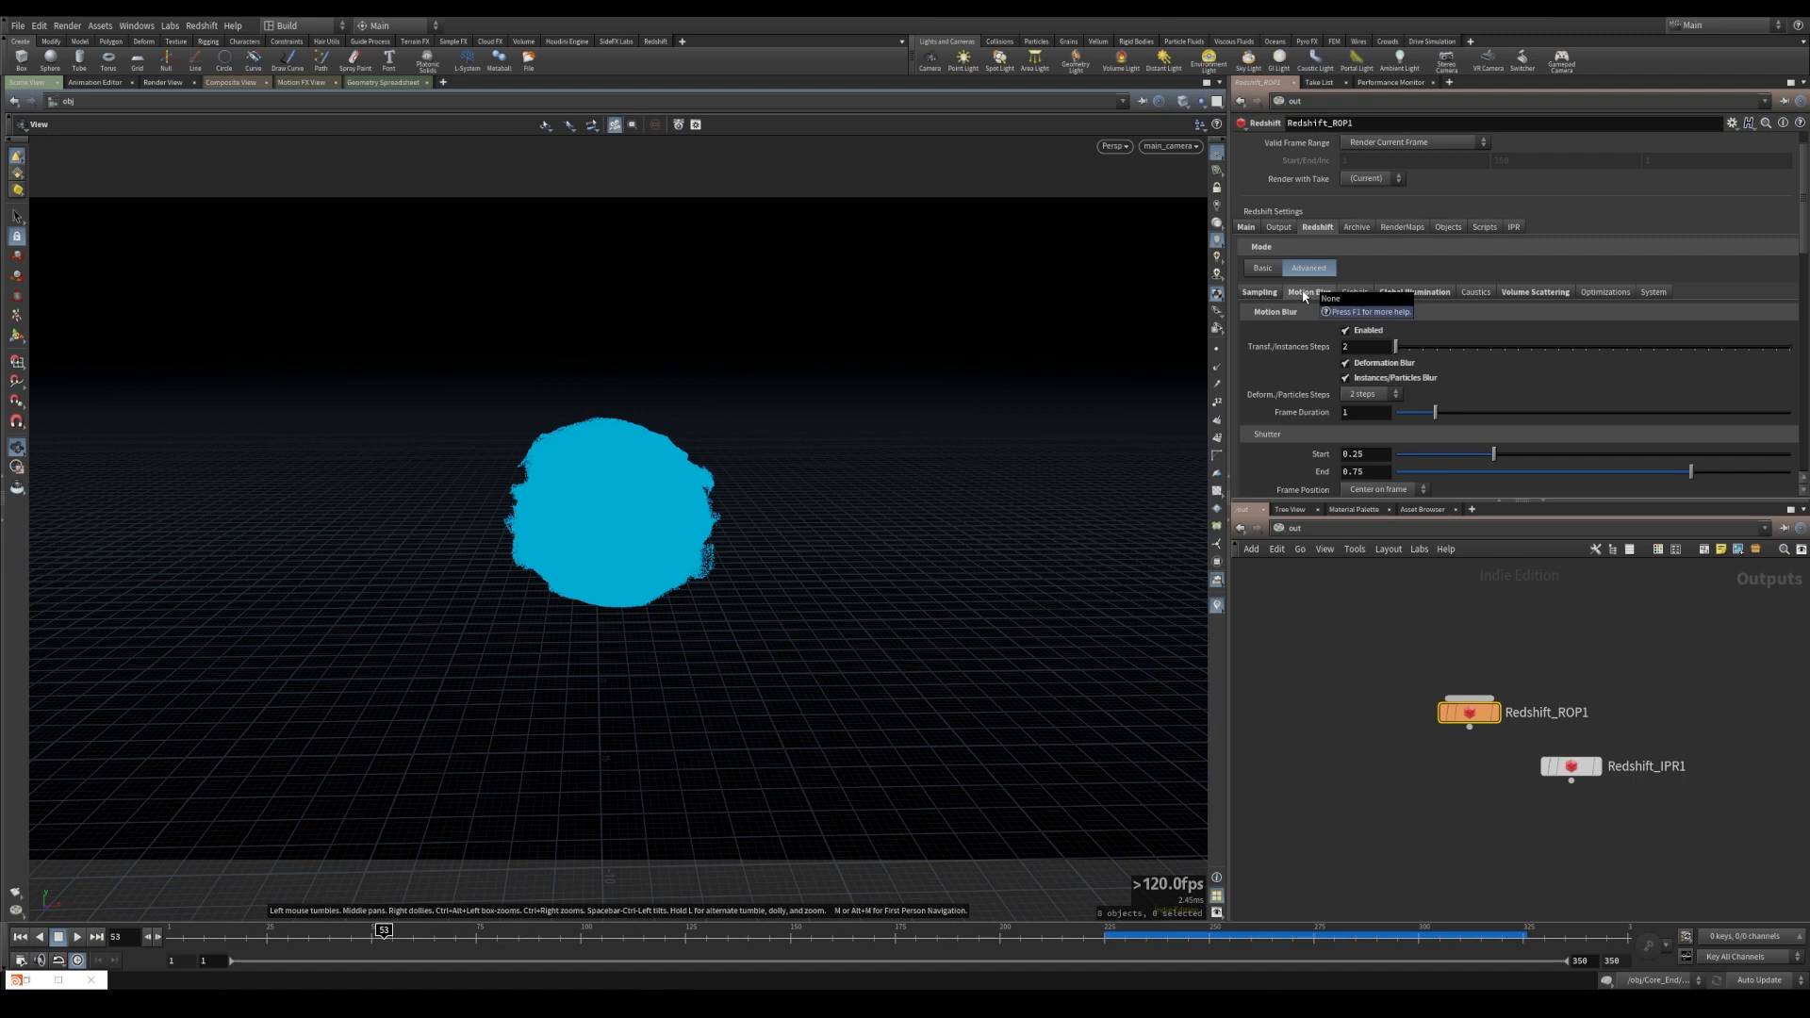
pyautogui.moveTo(1800, 202); pyautogui.dragTo(1801, 250)
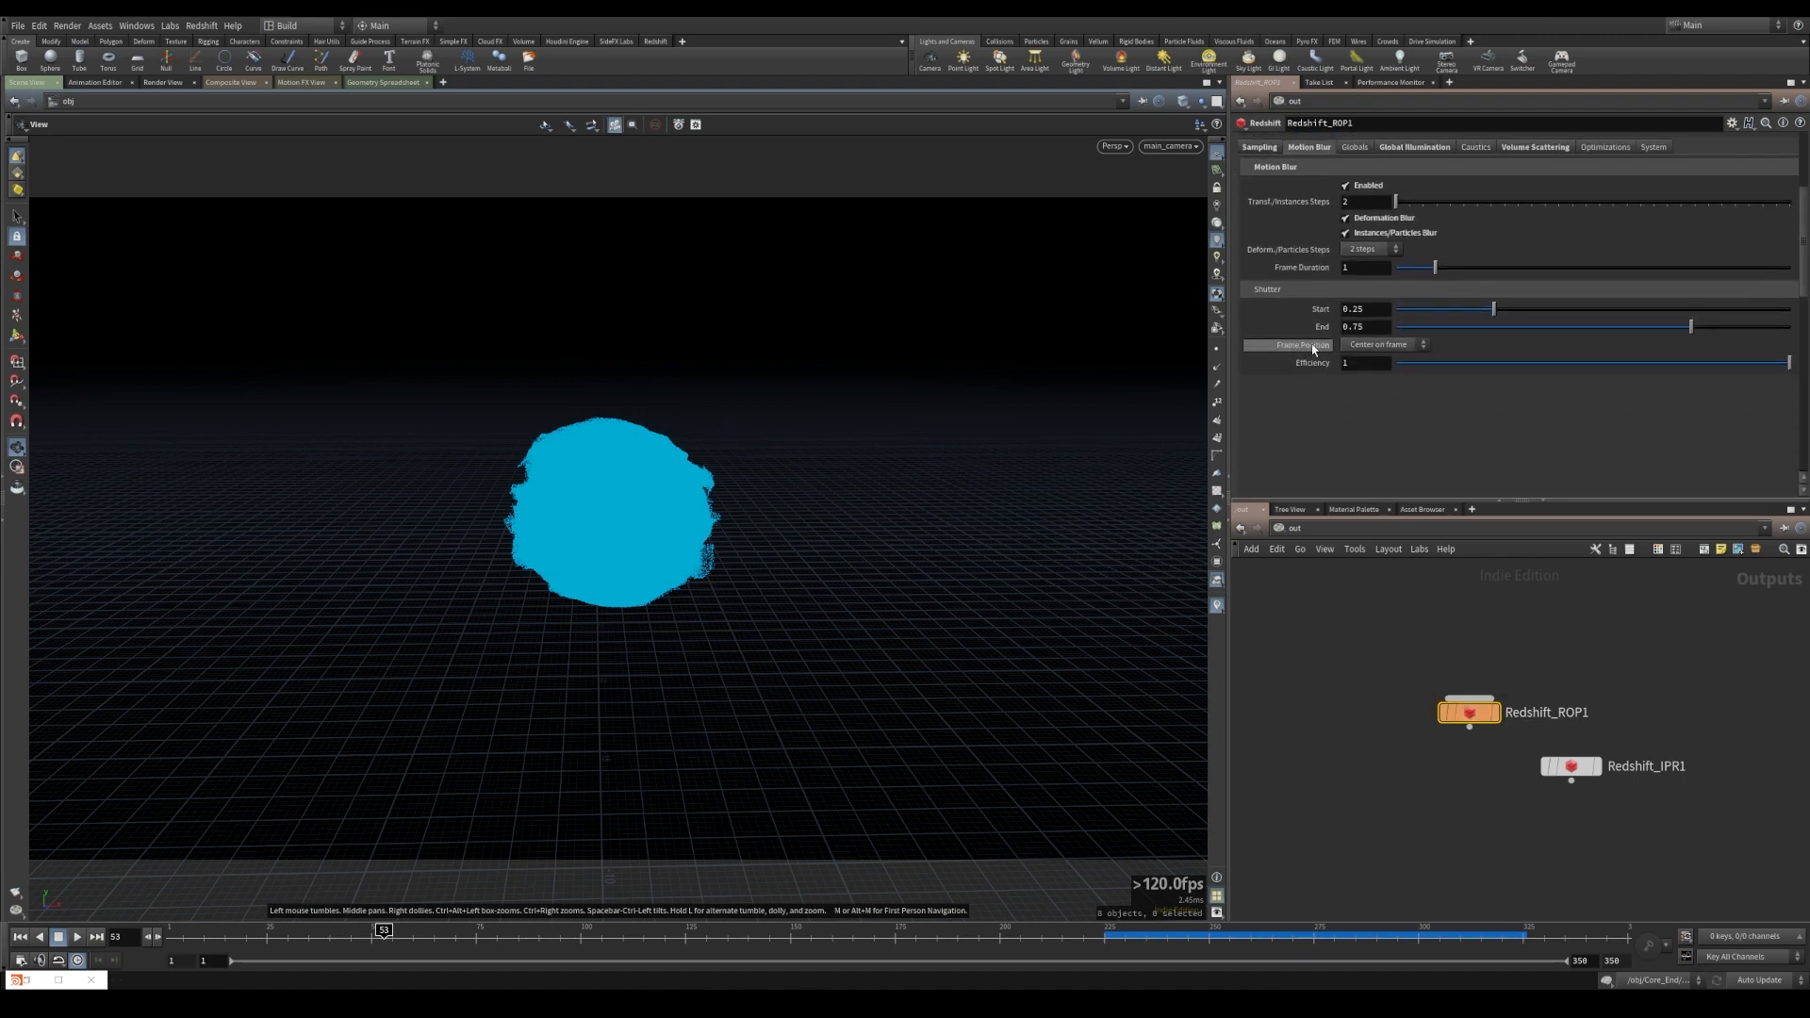
pyautogui.click(1390, 345)
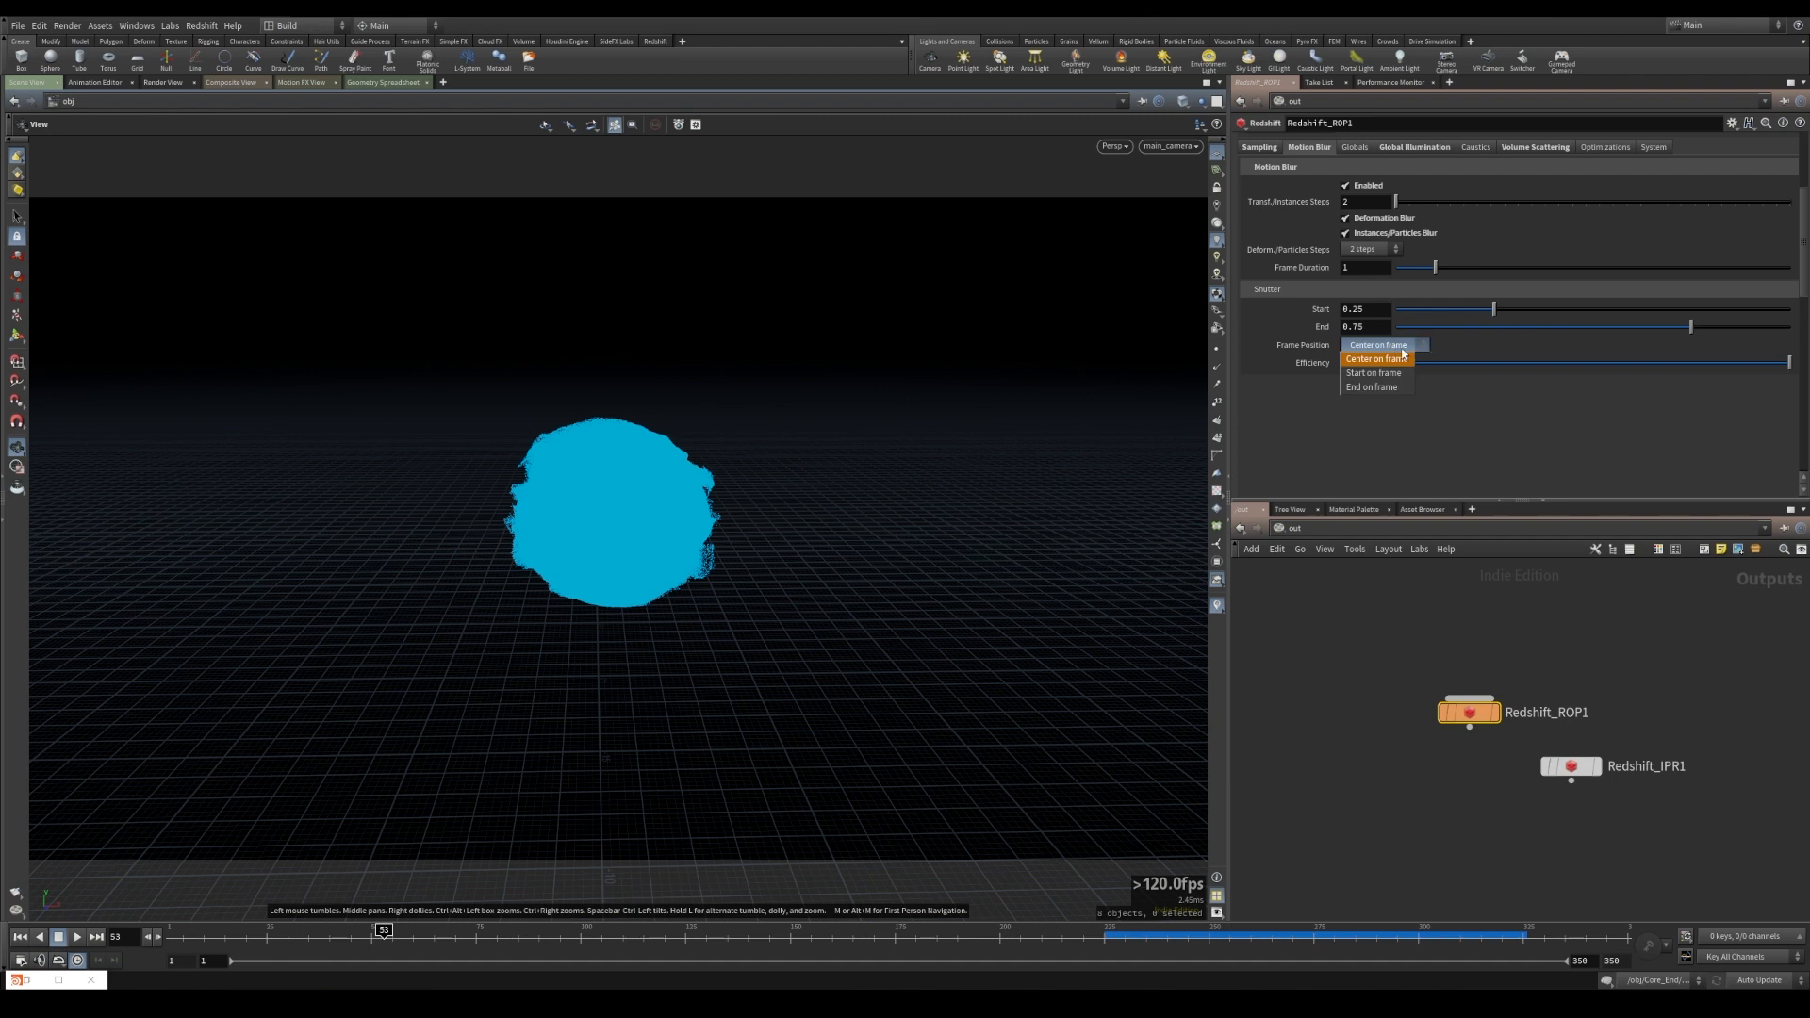
pyautogui.click(1389, 377)
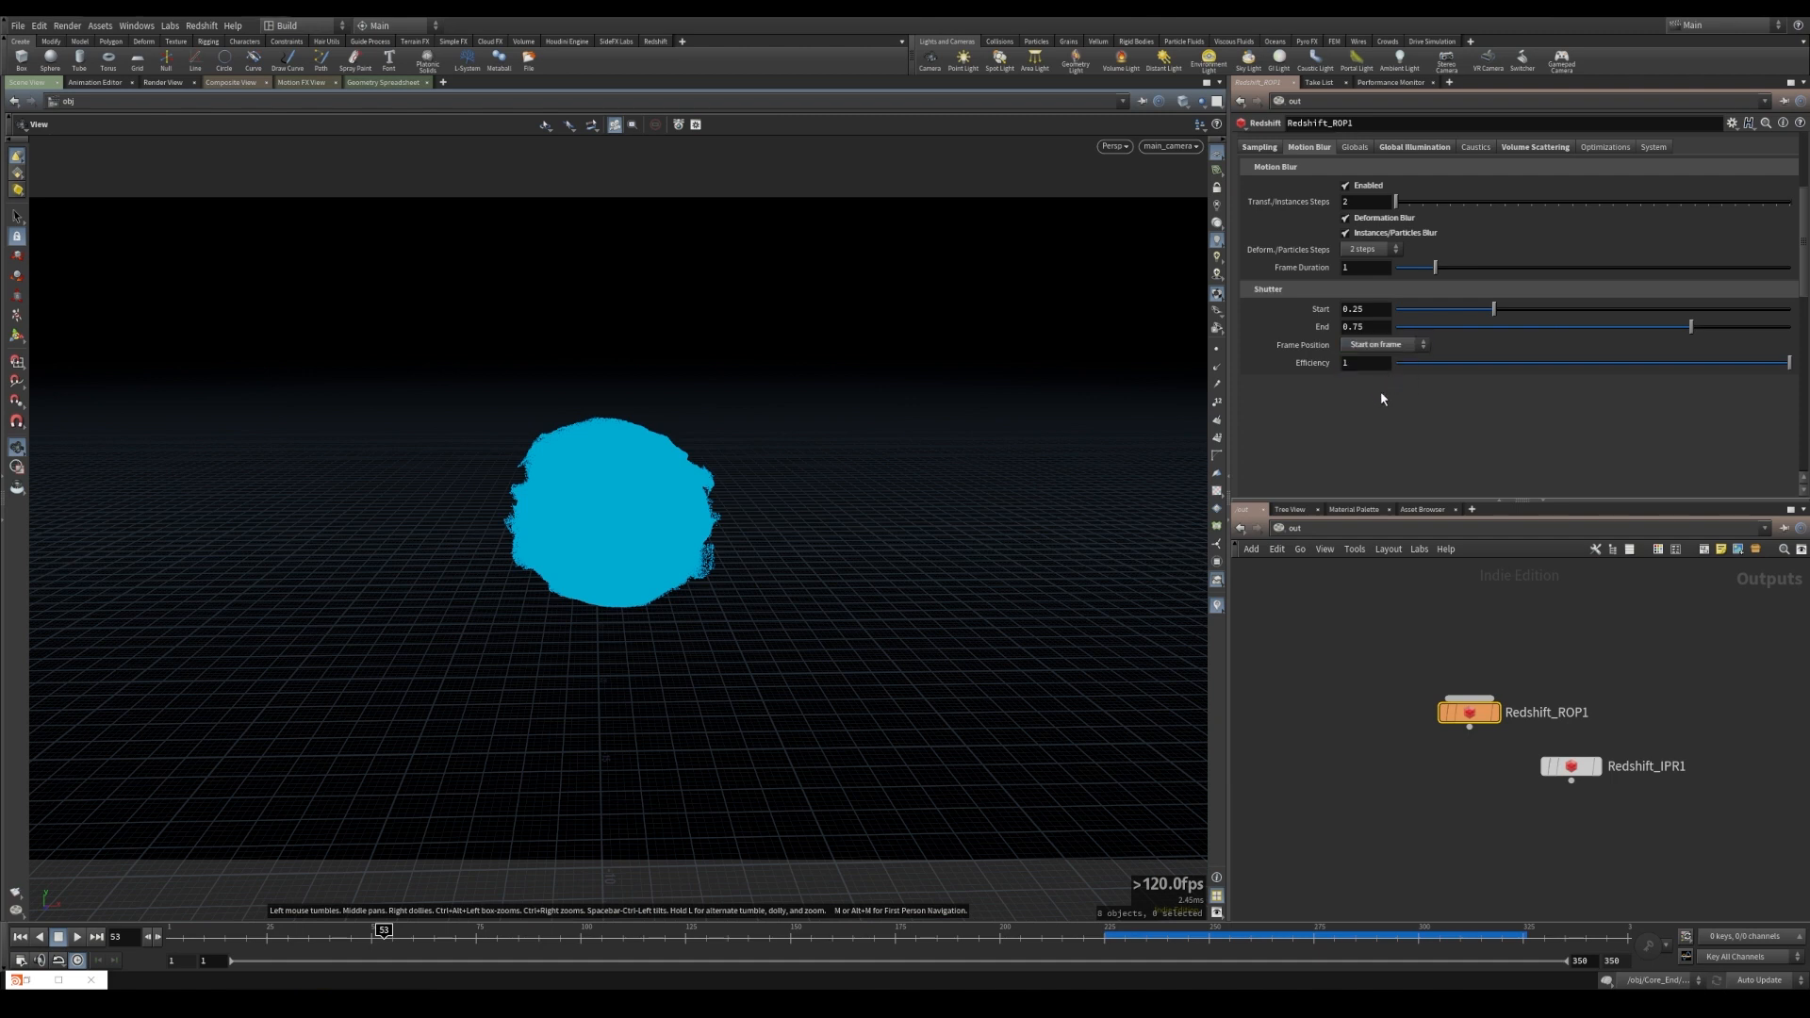
# - Open the Particles_RNDR geometry network and make room between the pscale and transform1 nodes
pyautogui.click(1241, 528)
pyautogui.click(1575, 753)
pyautogui.doubleClick(1570, 749)
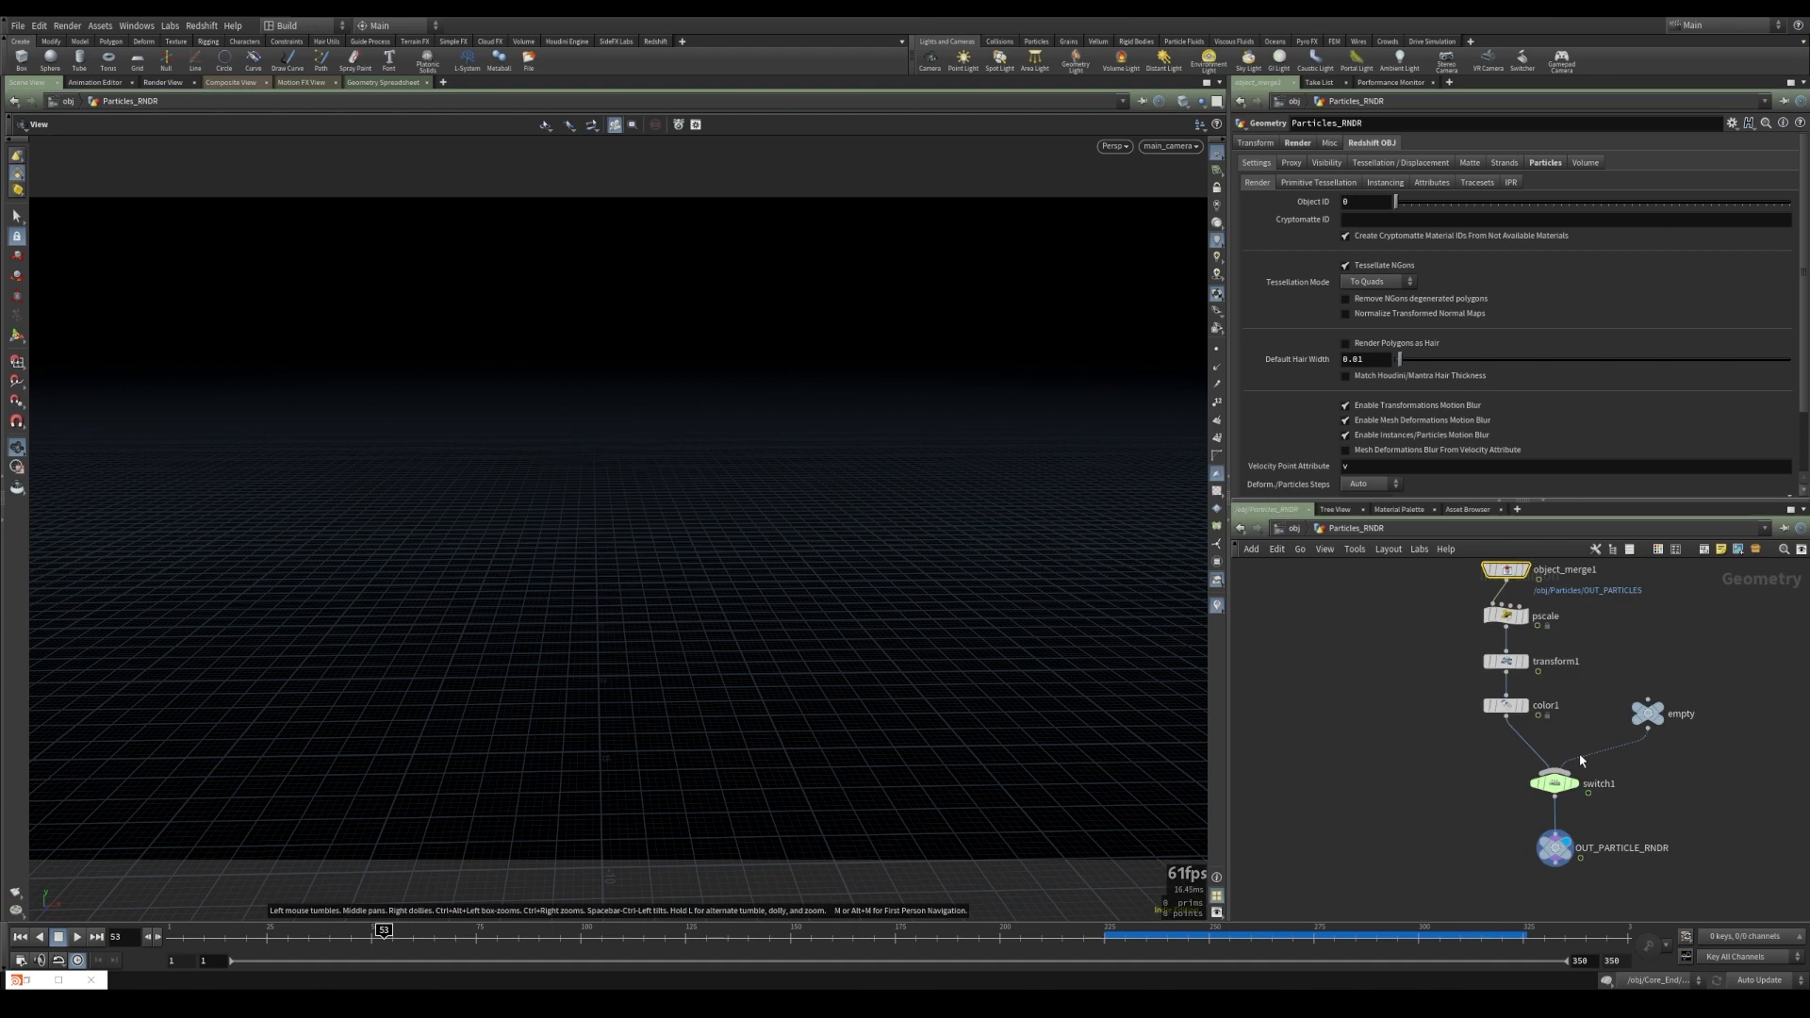
pyautogui.moveTo(1423, 625); pyautogui.dragTo(1325, 786, button='middle')
pyautogui.moveTo(1366, 641); pyautogui.dragTo(1437, 645)
pyautogui.click(1437, 769)
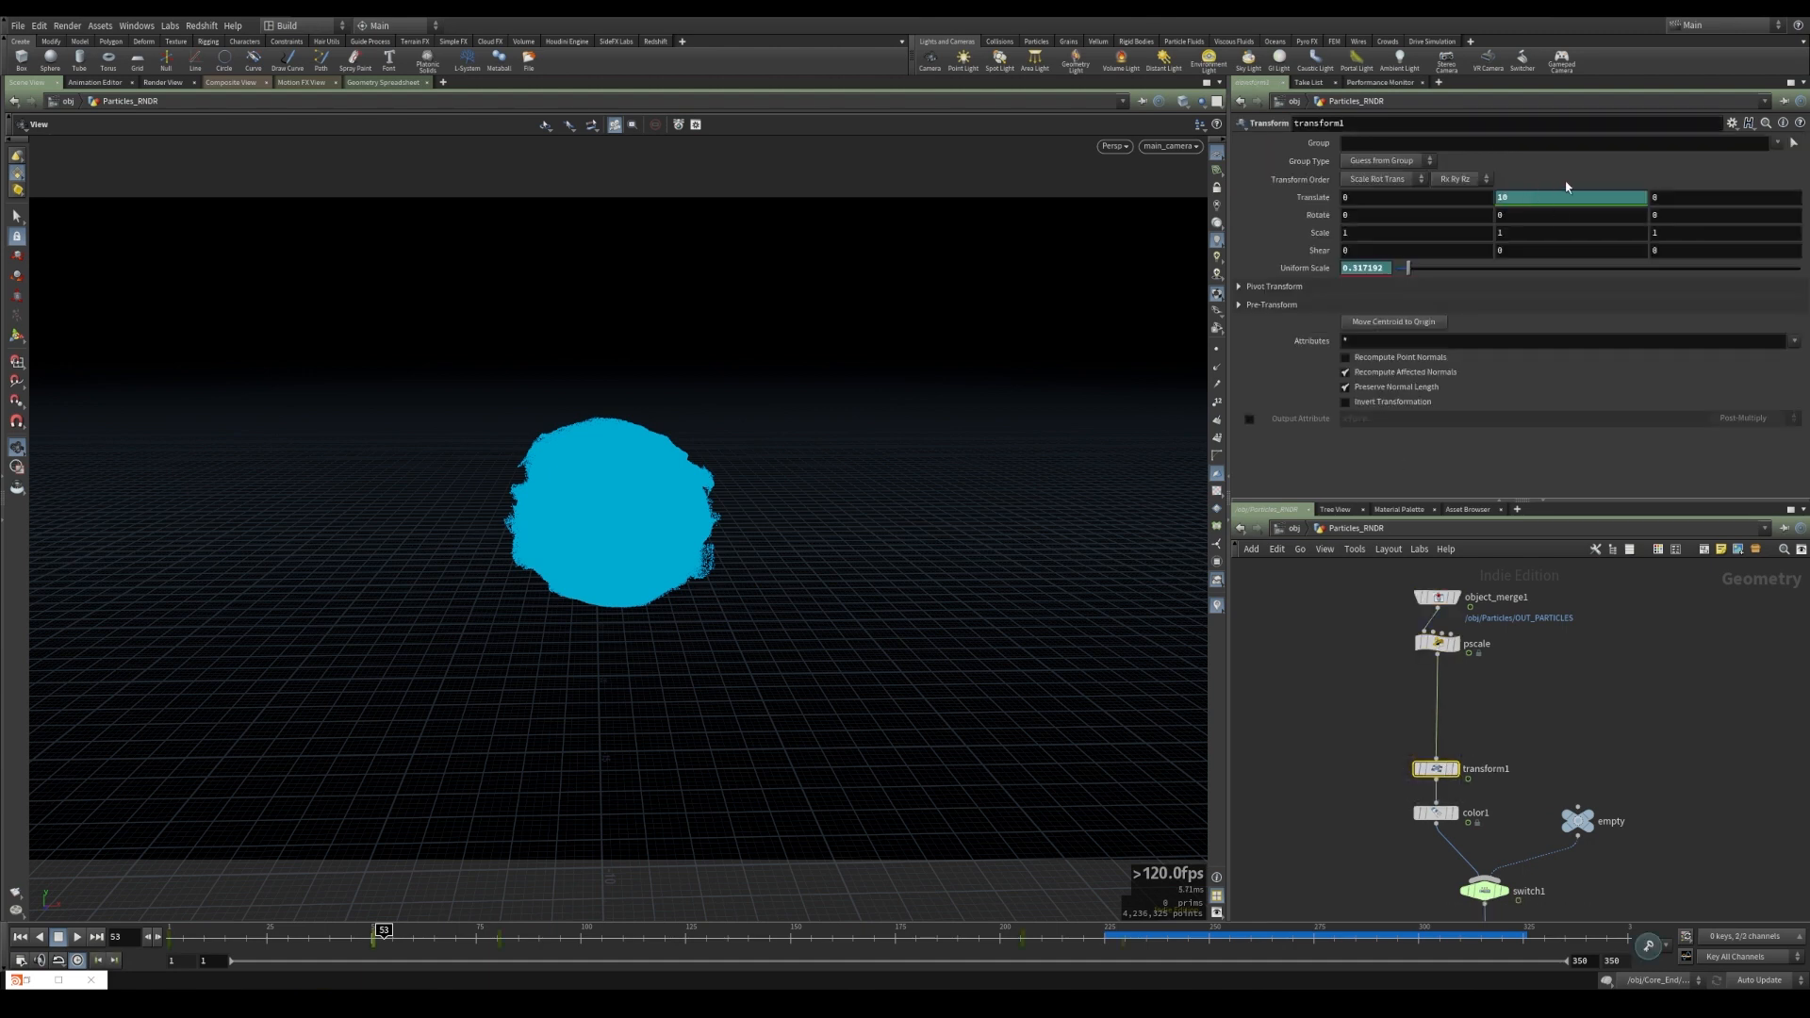
# - Duplicate transform1 beside the original node and rename the copy rising
pyautogui.keyDown('alt'); pyautogui.moveTo(1438, 774); pyautogui.dragTo(1588, 765); pyautogui.keyUp('alt')
pyautogui.doubleClick(1658, 760)
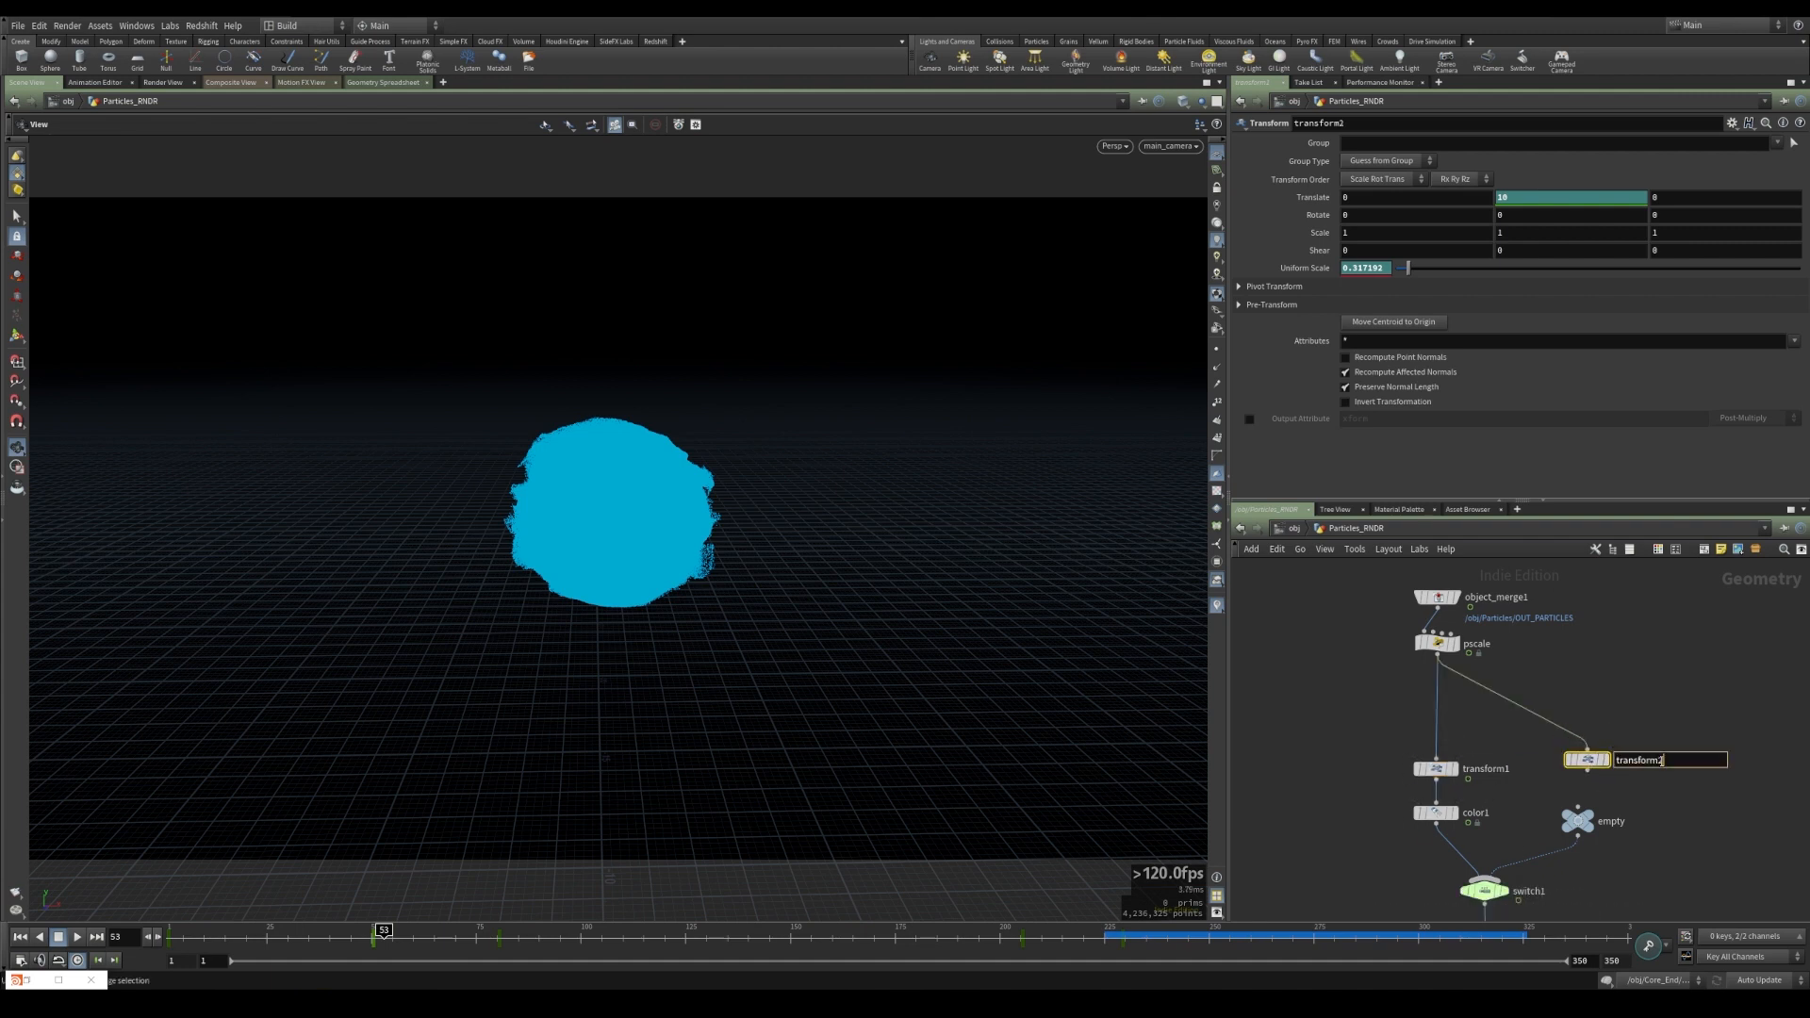
pyautogui.write('rising')
pyautogui.press('Return')
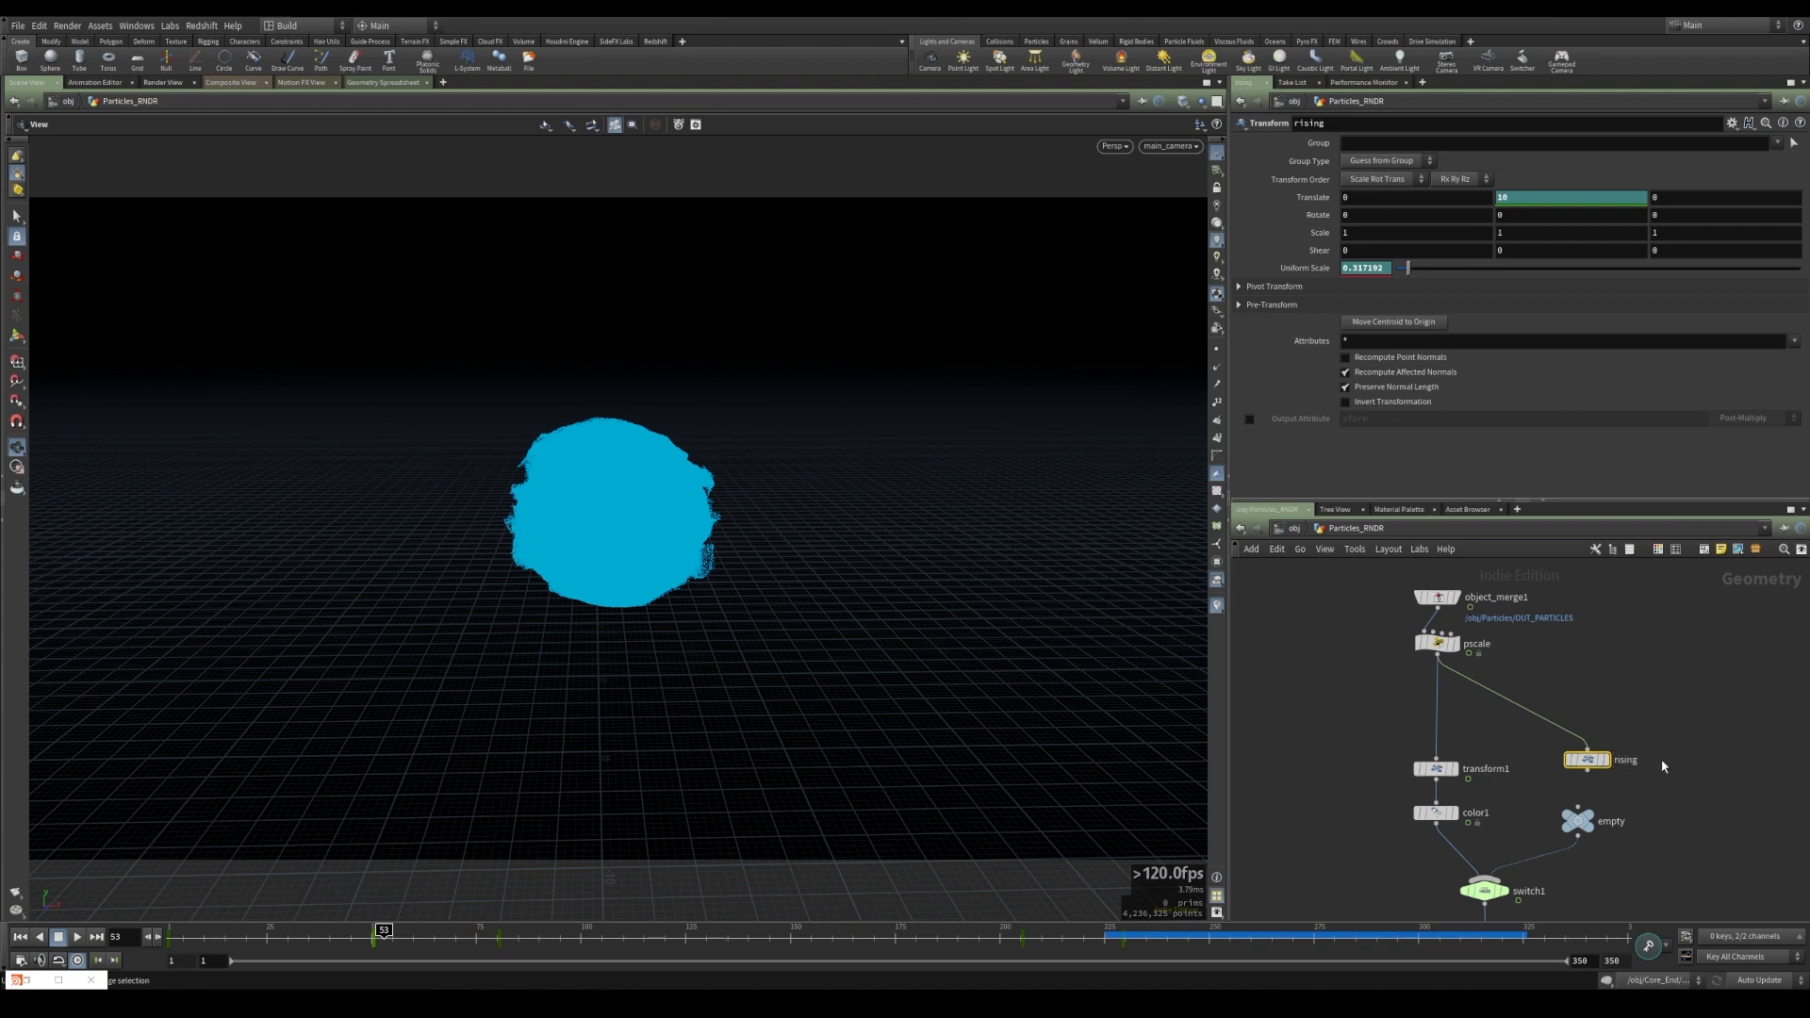
# - Delete the Uniform Scale animation channel on the rising node and set the value to 1
pyautogui.rightClick(1369, 268)
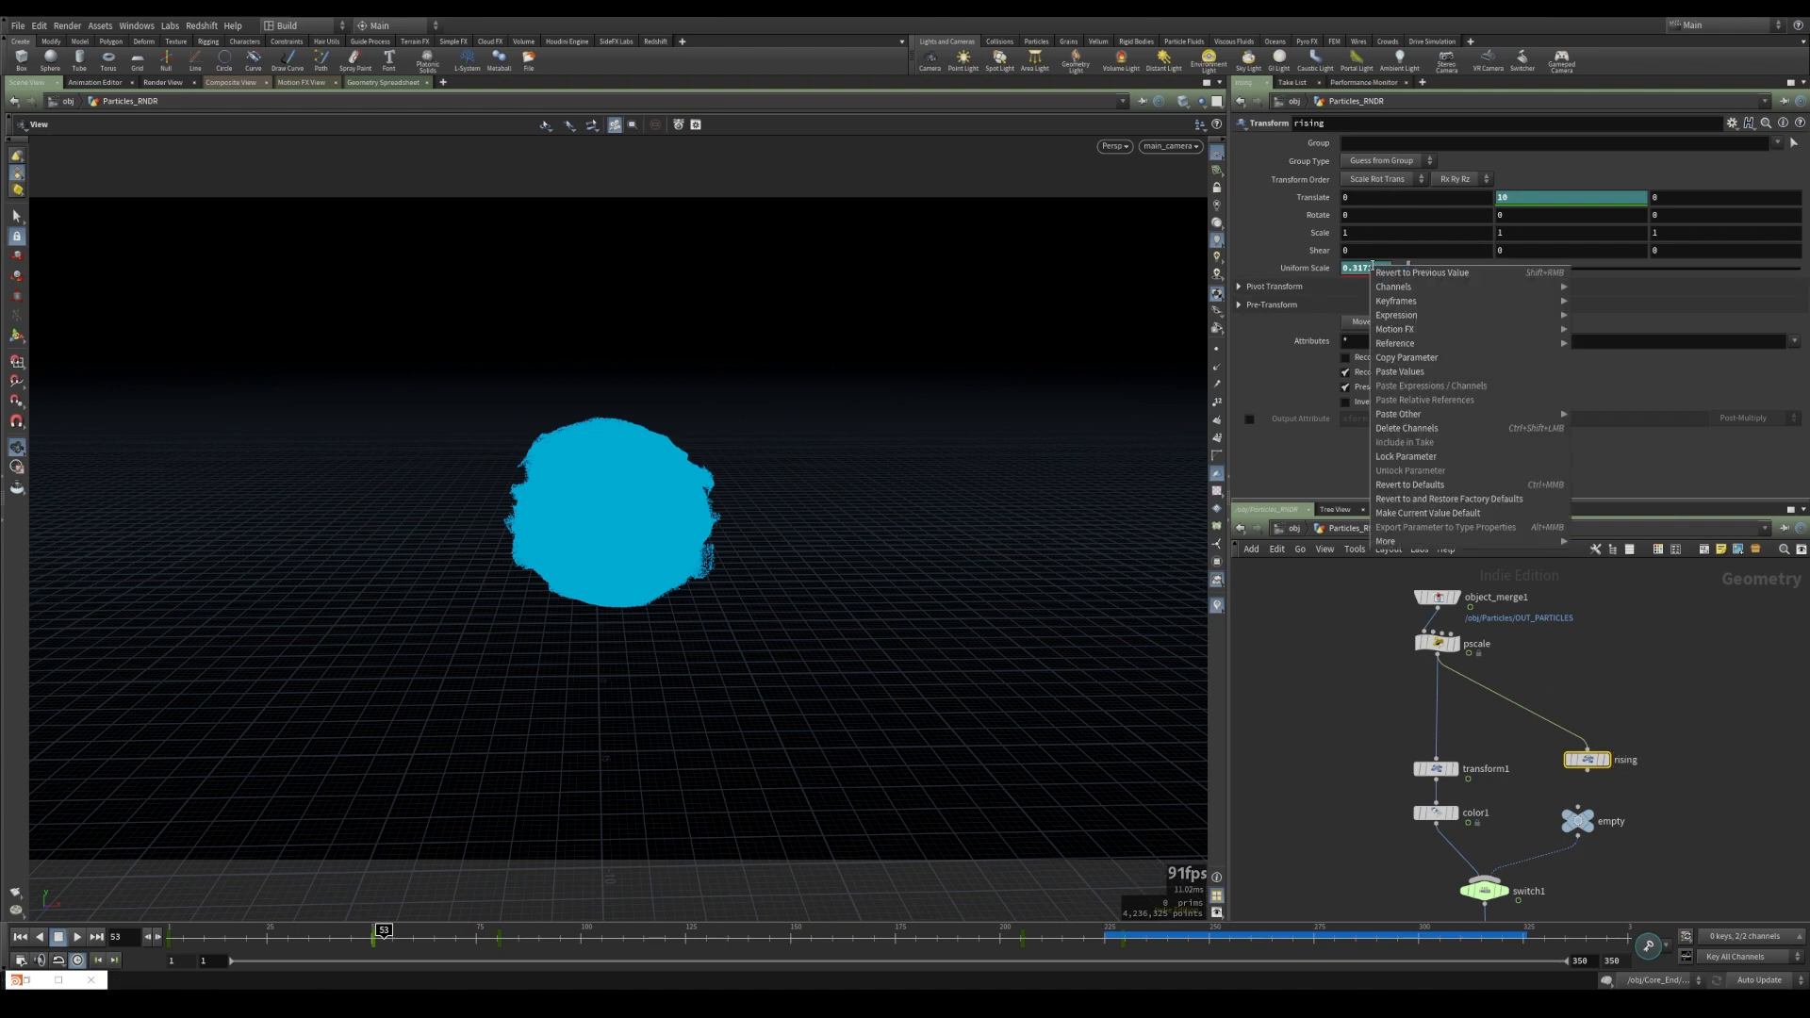
pyautogui.click(1402, 429)
pyautogui.click(1374, 268)
pyautogui.write('1')
pyautogui.press('Return')
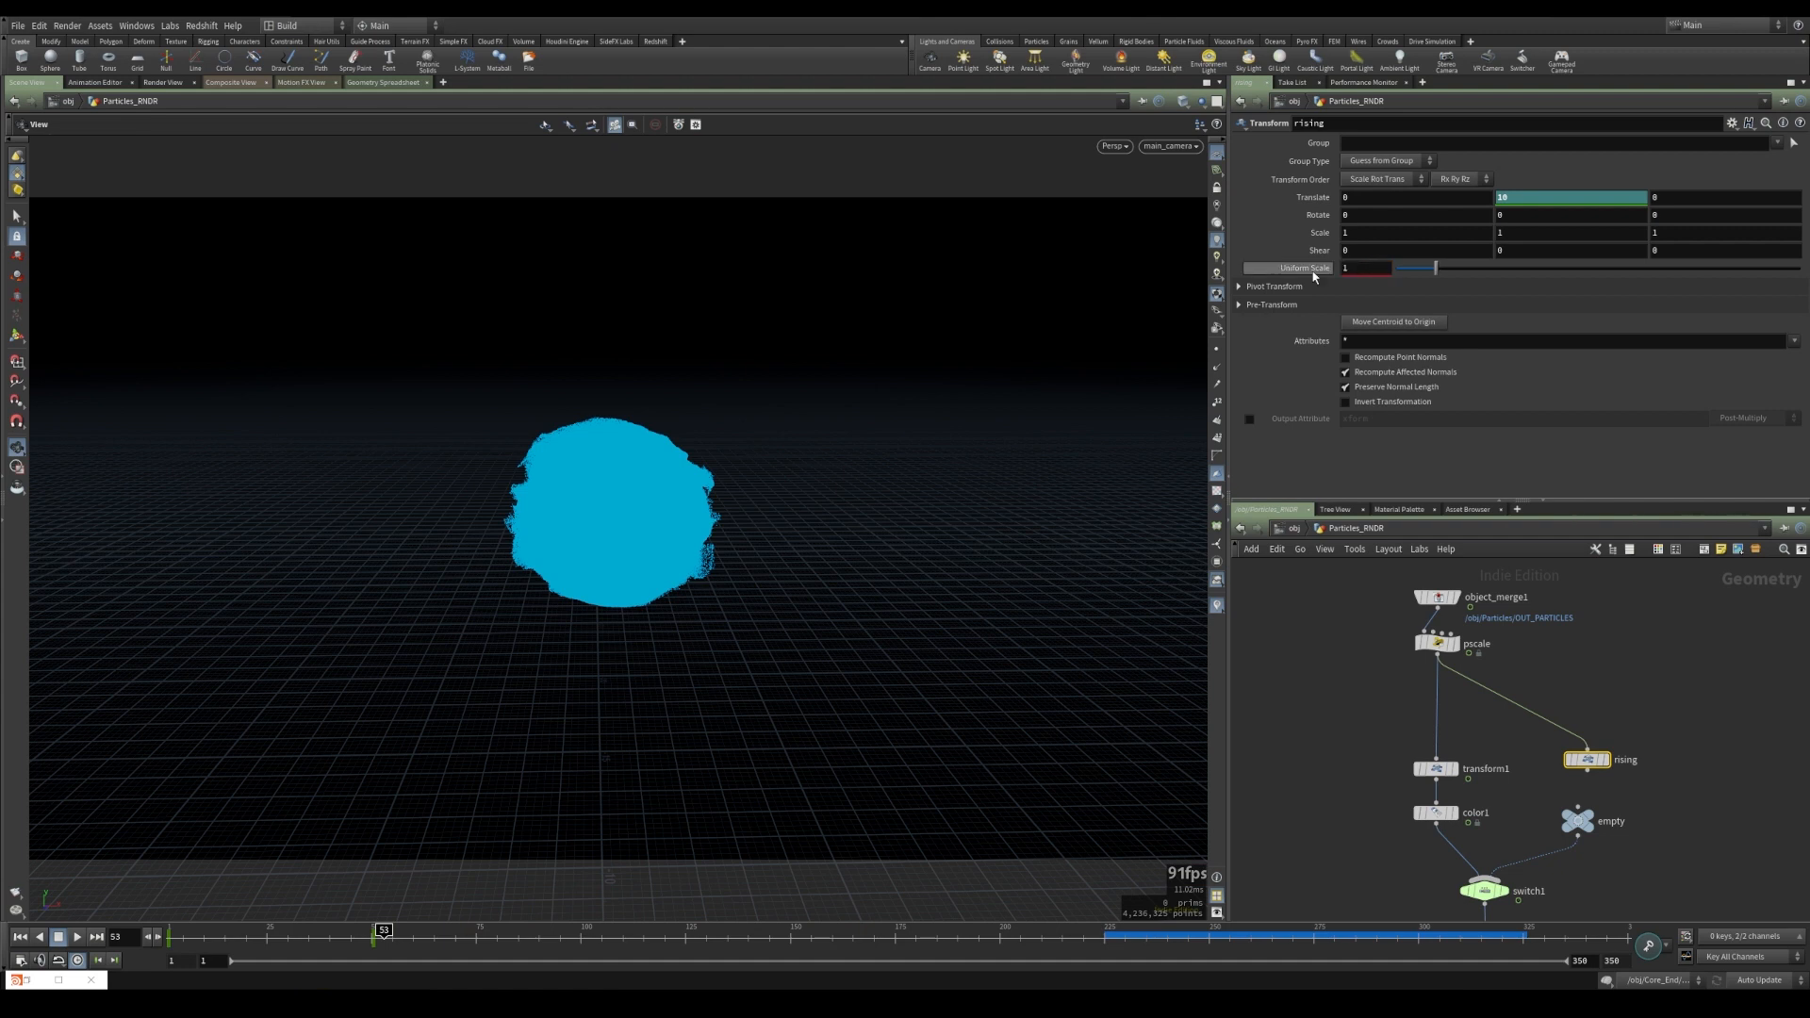
# - Rename the transform1 node as scaling
pyautogui.doubleClick(1480, 769)
pyautogui.write('scaling')
pyautogui.hotkey('ctrl', 'a')
pyautogui.write('scaling')
pyautogui.press('Return')
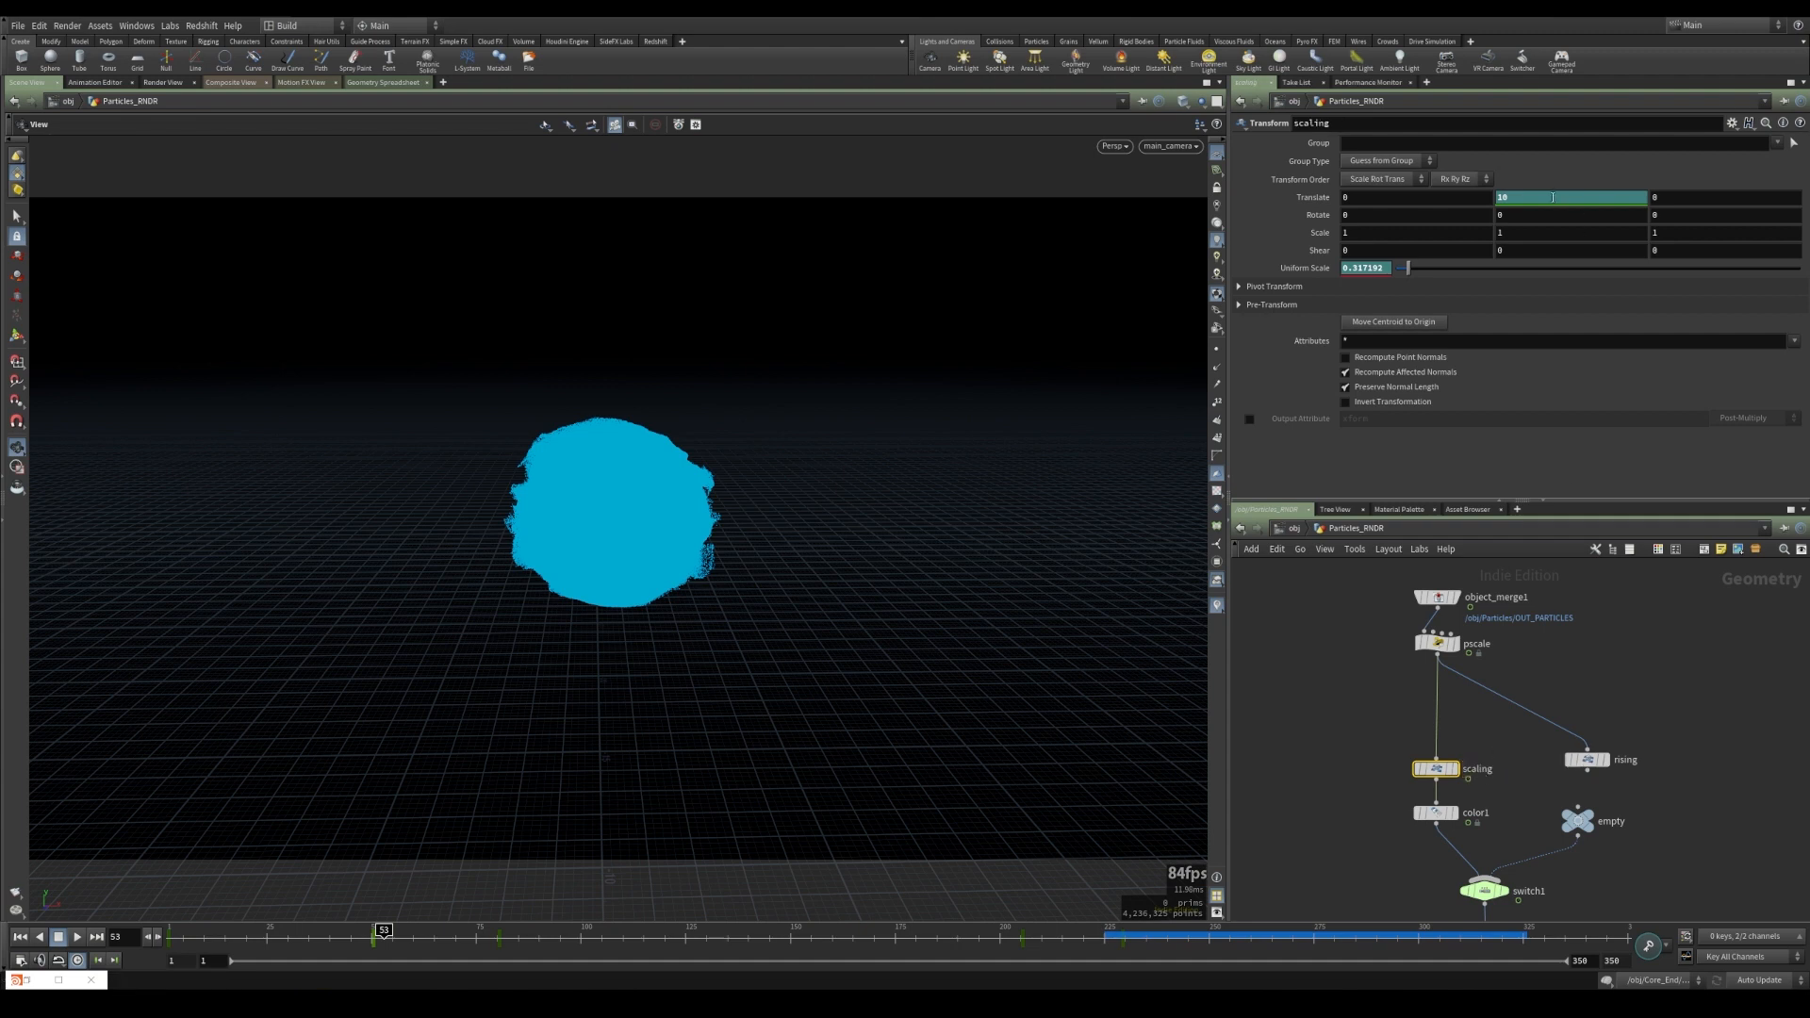
# - Delete the Translate Y animation channel on the scaling node and set the value to 0
pyautogui.rightClick(1554, 197)
pyautogui.click(1583, 366)
pyautogui.moveTo(1532, 199); pyautogui.dragTo(1428, 201)
pyautogui.write('0')
pyautogui.press('Return')
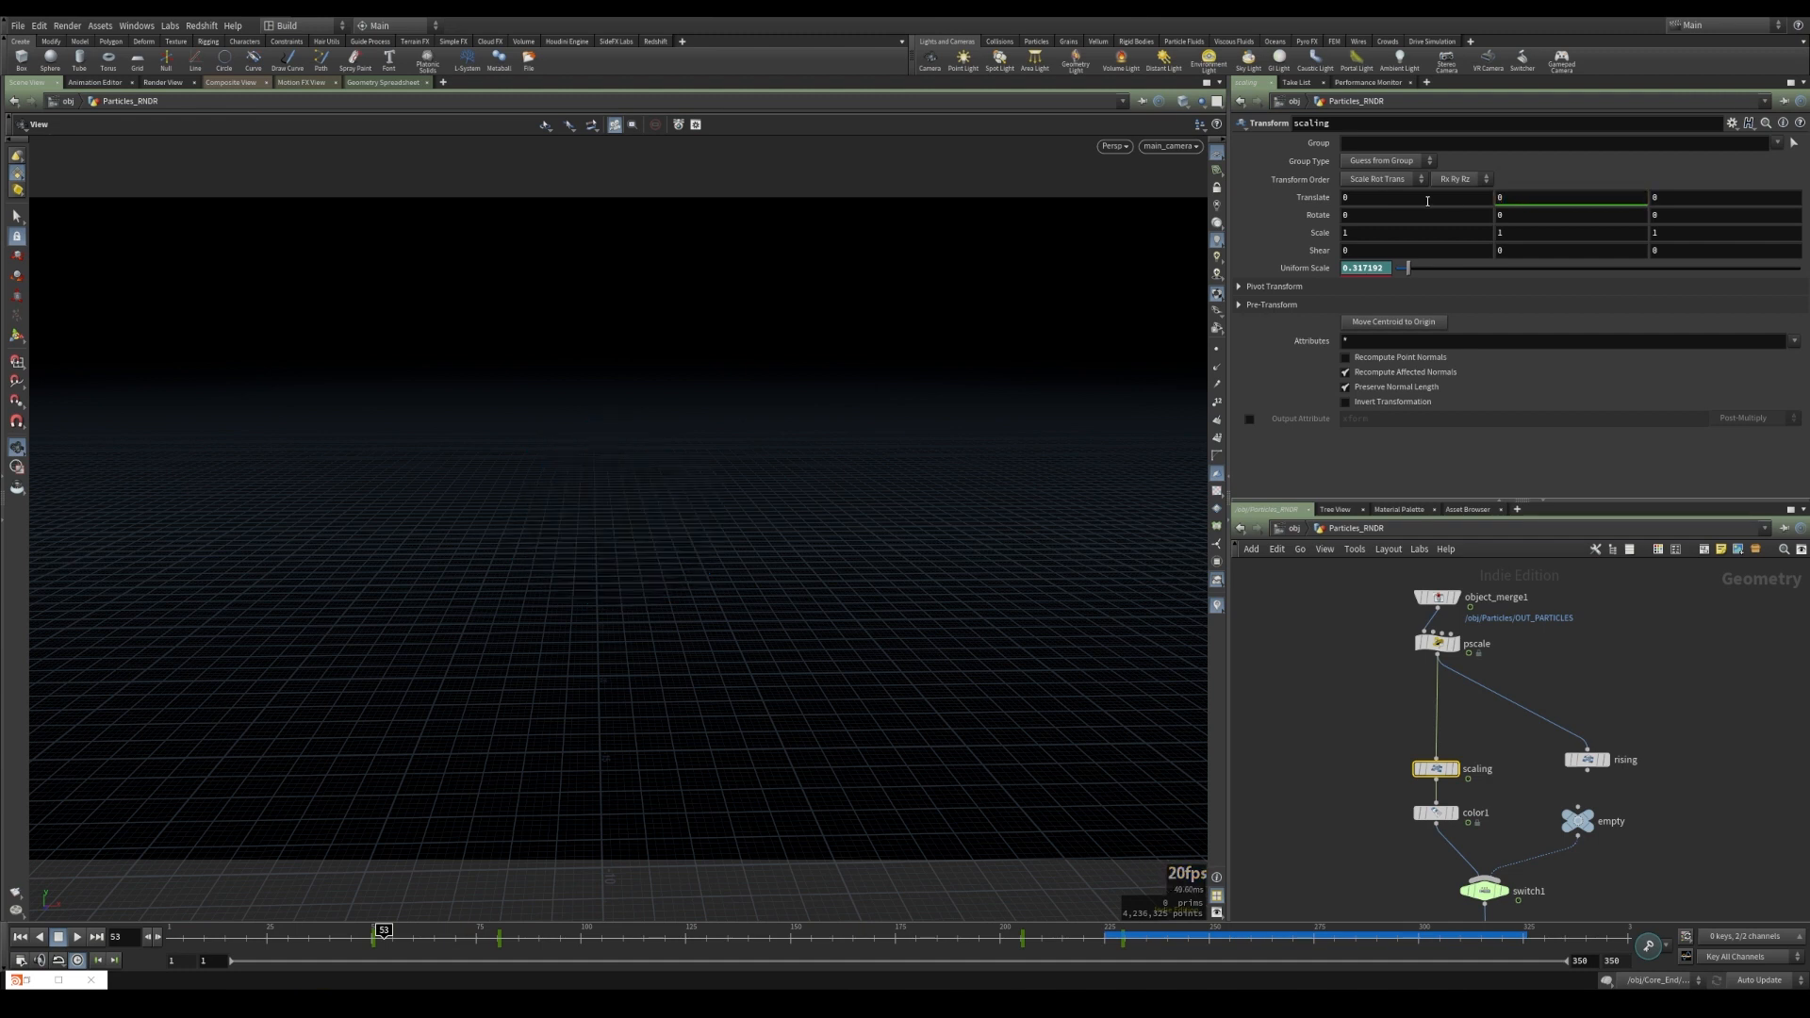
# - Move scaling up beneath pscale, insert rising between scaling and color1, and display rising
pyautogui.moveTo(1452, 771); pyautogui.dragTo(1456, 698)
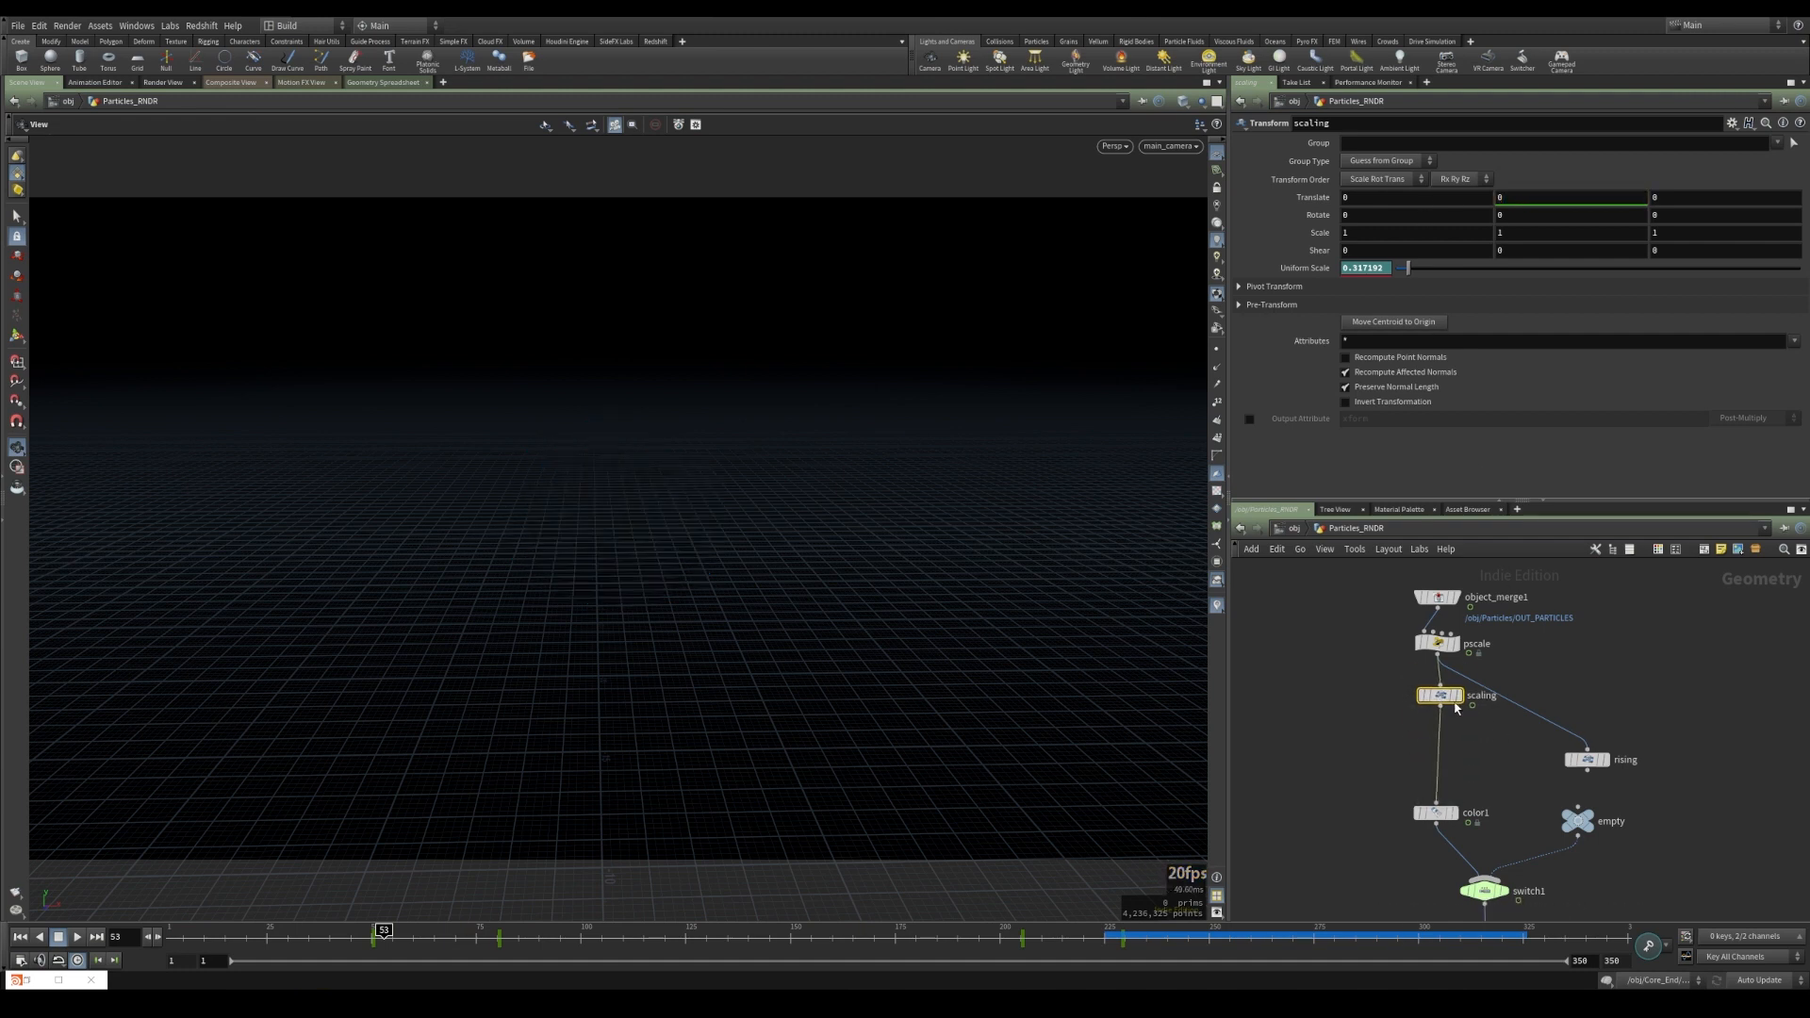
pyautogui.click(1459, 698)
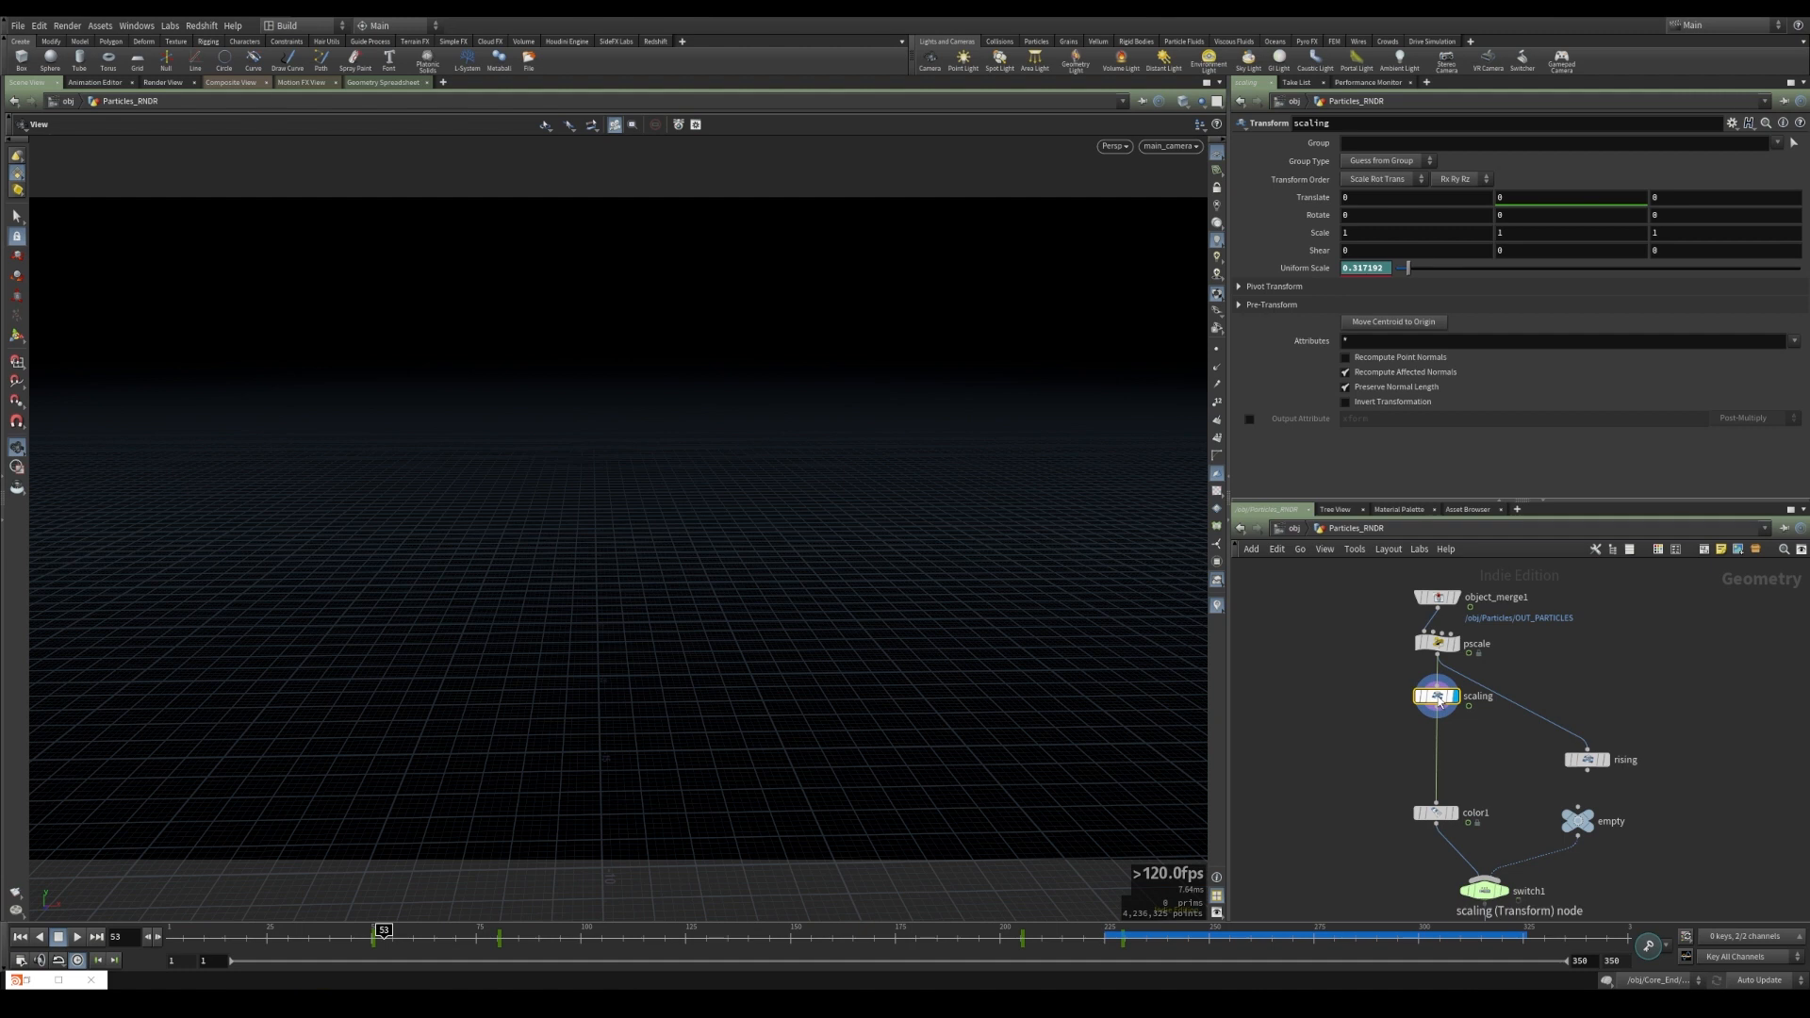
pyautogui.moveTo(1593, 771); pyautogui.dragTo(1438, 774)
pyautogui.click(1454, 769)
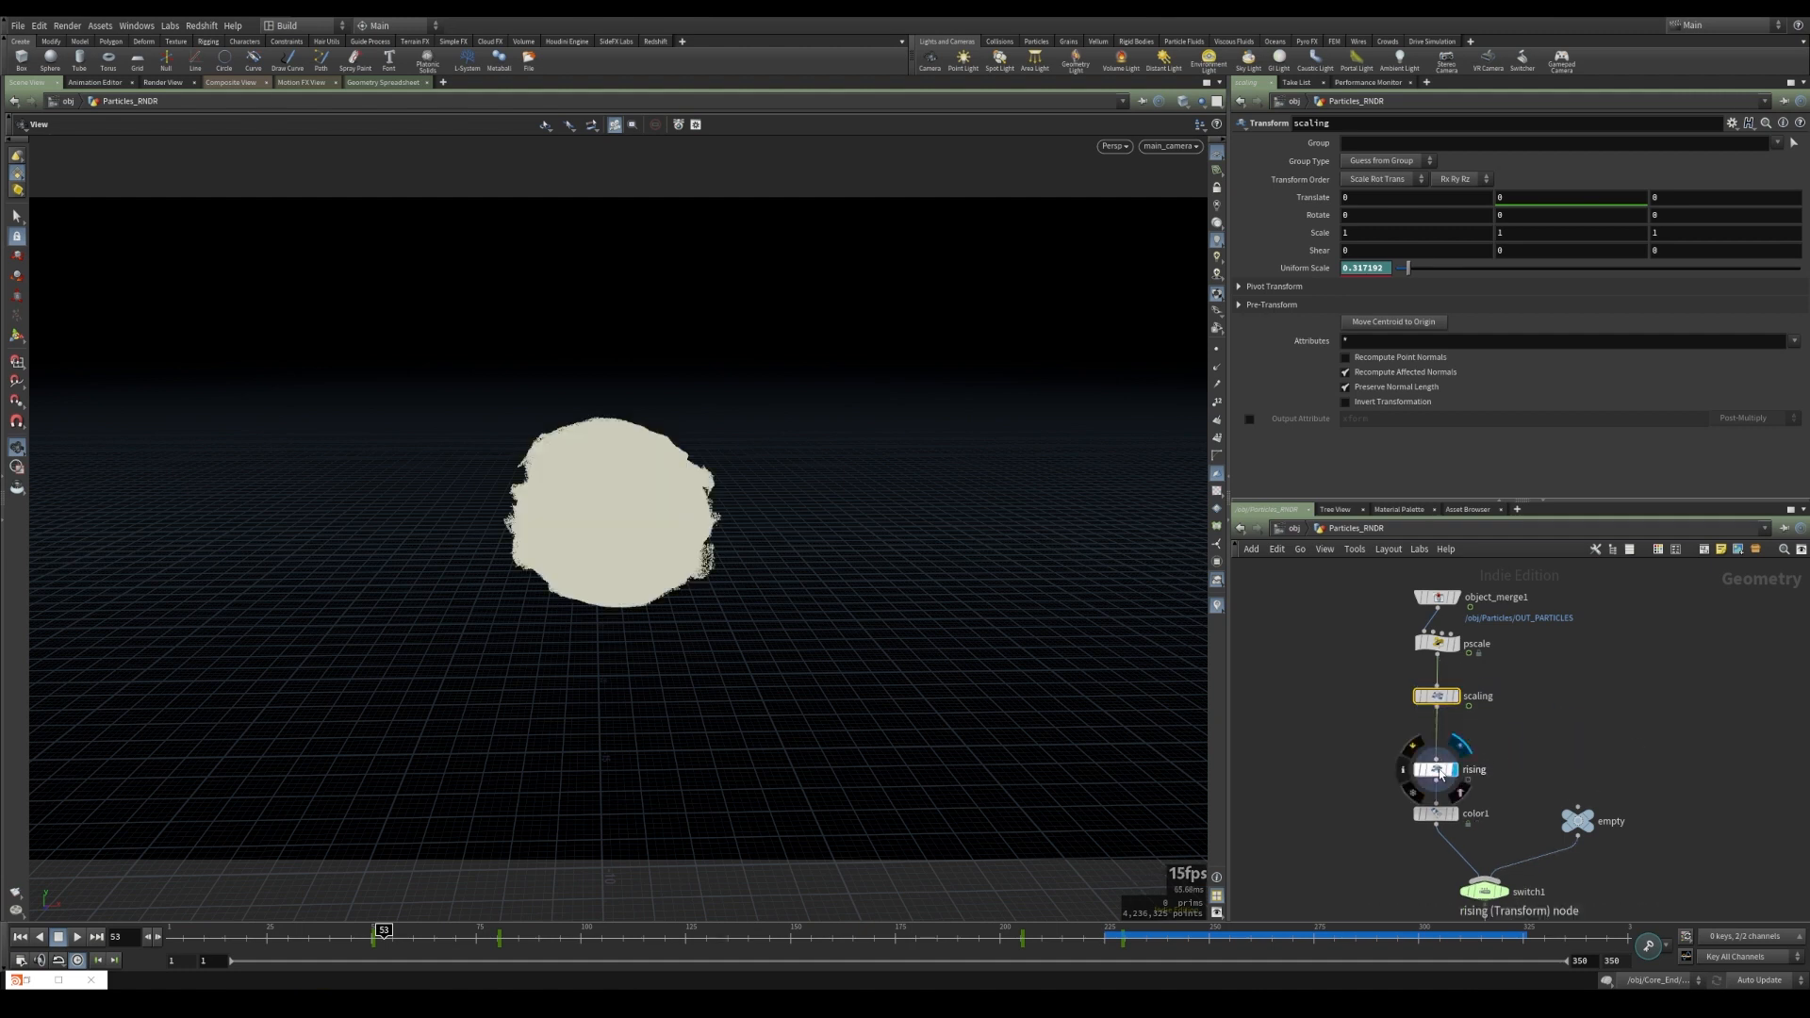
# - Insert a Point Velocity node between scaling and rising
pyautogui.press('Tab')
pyautogui.write('veloci')
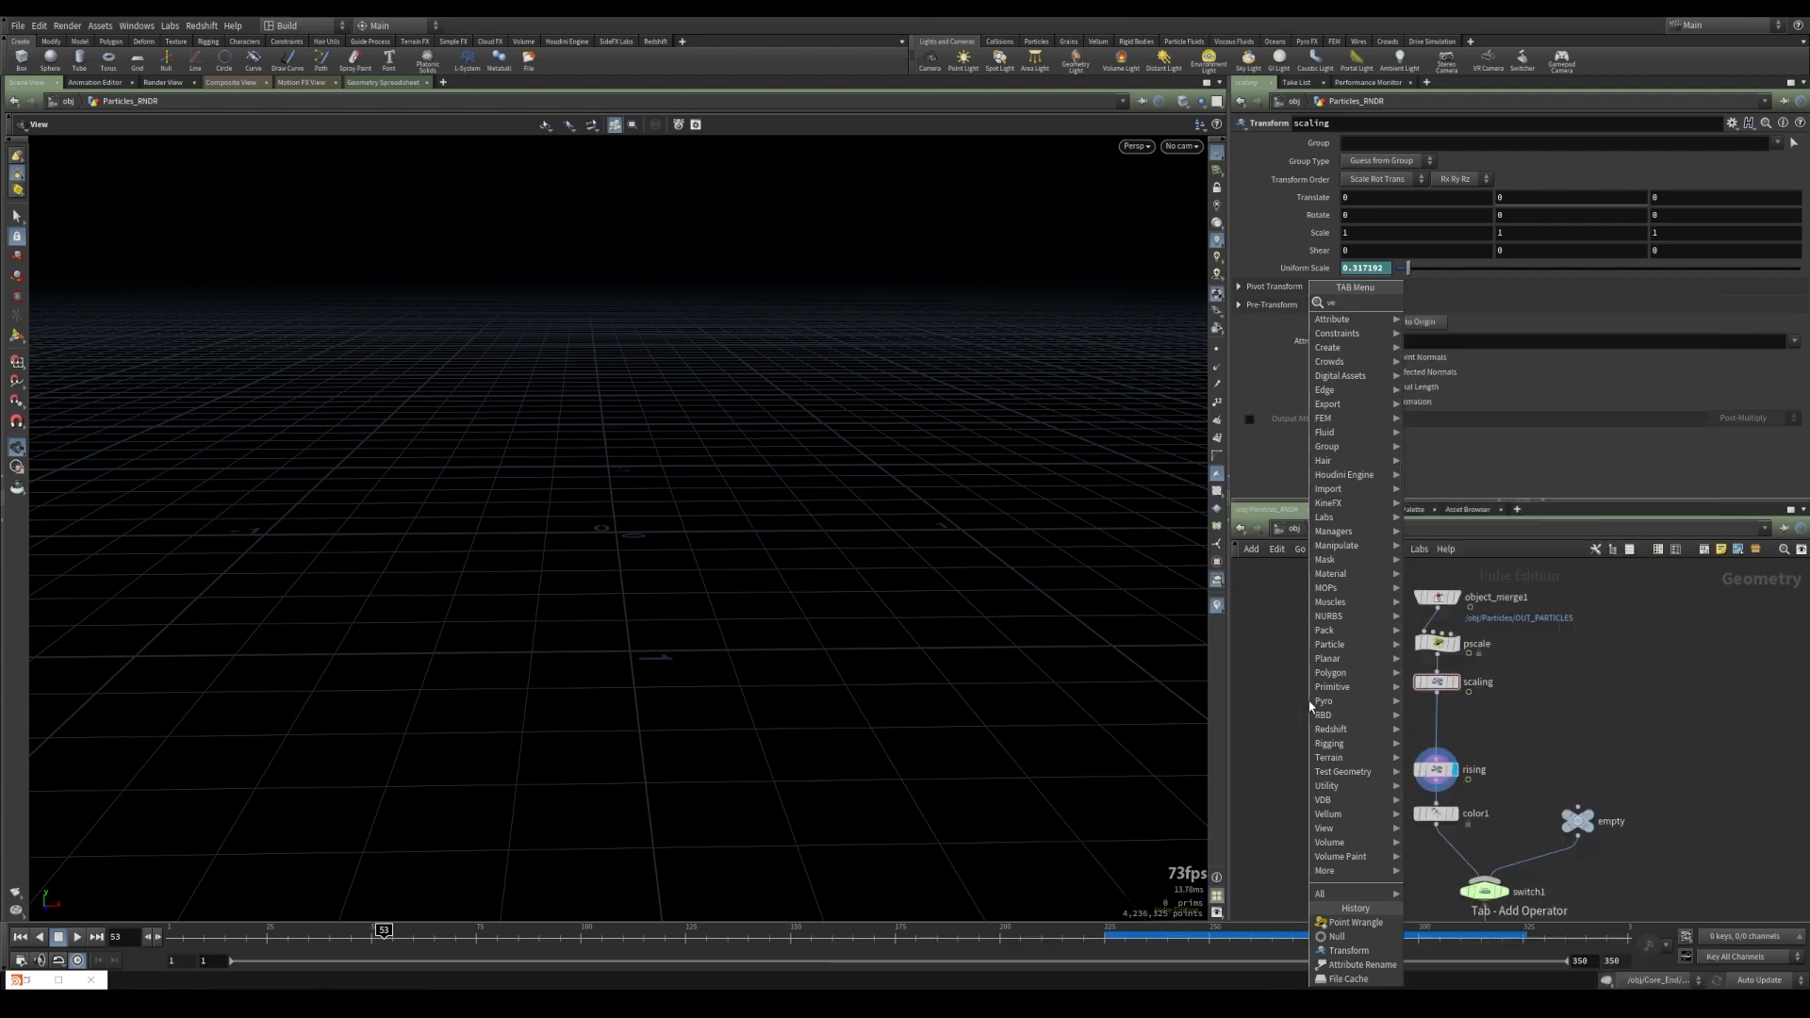
pyautogui.press('Return')
pyautogui.click(1443, 726)
pyautogui.moveTo(1436, 735)
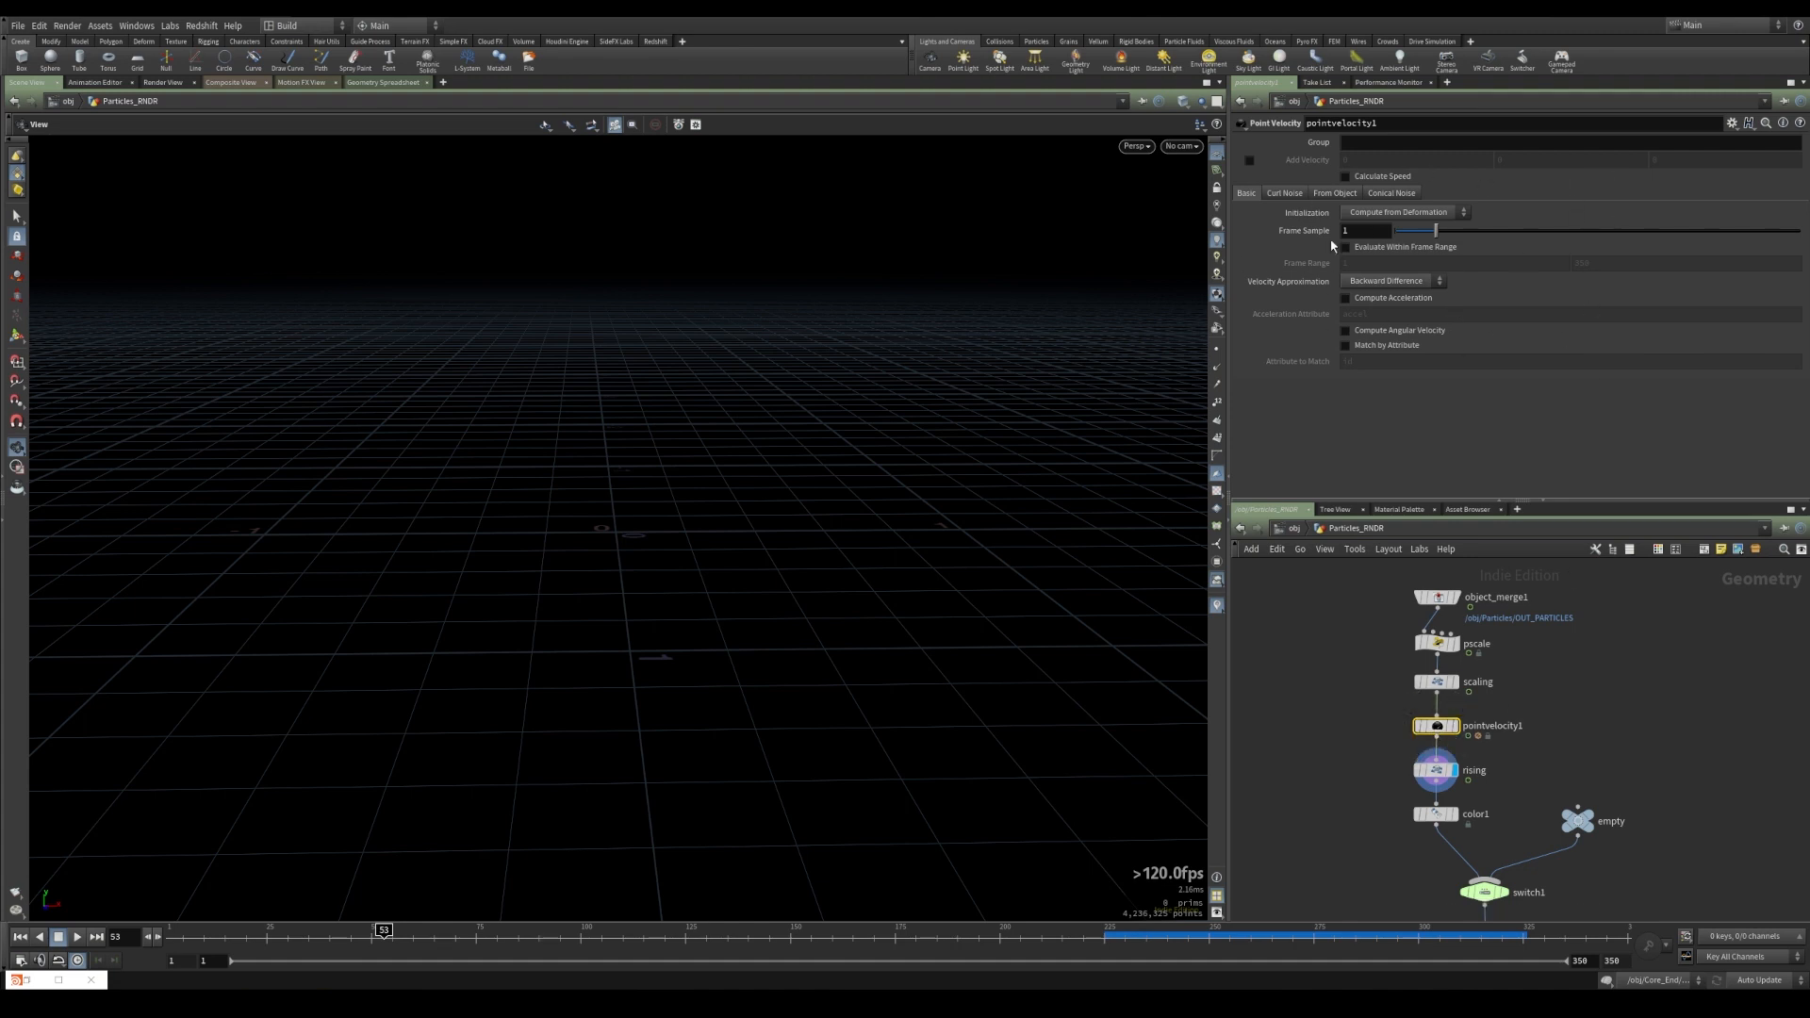
# - Set pointvelocity1's Initialization to From Attribute with attribute name P and the Add method
pyautogui.click(1408, 215)
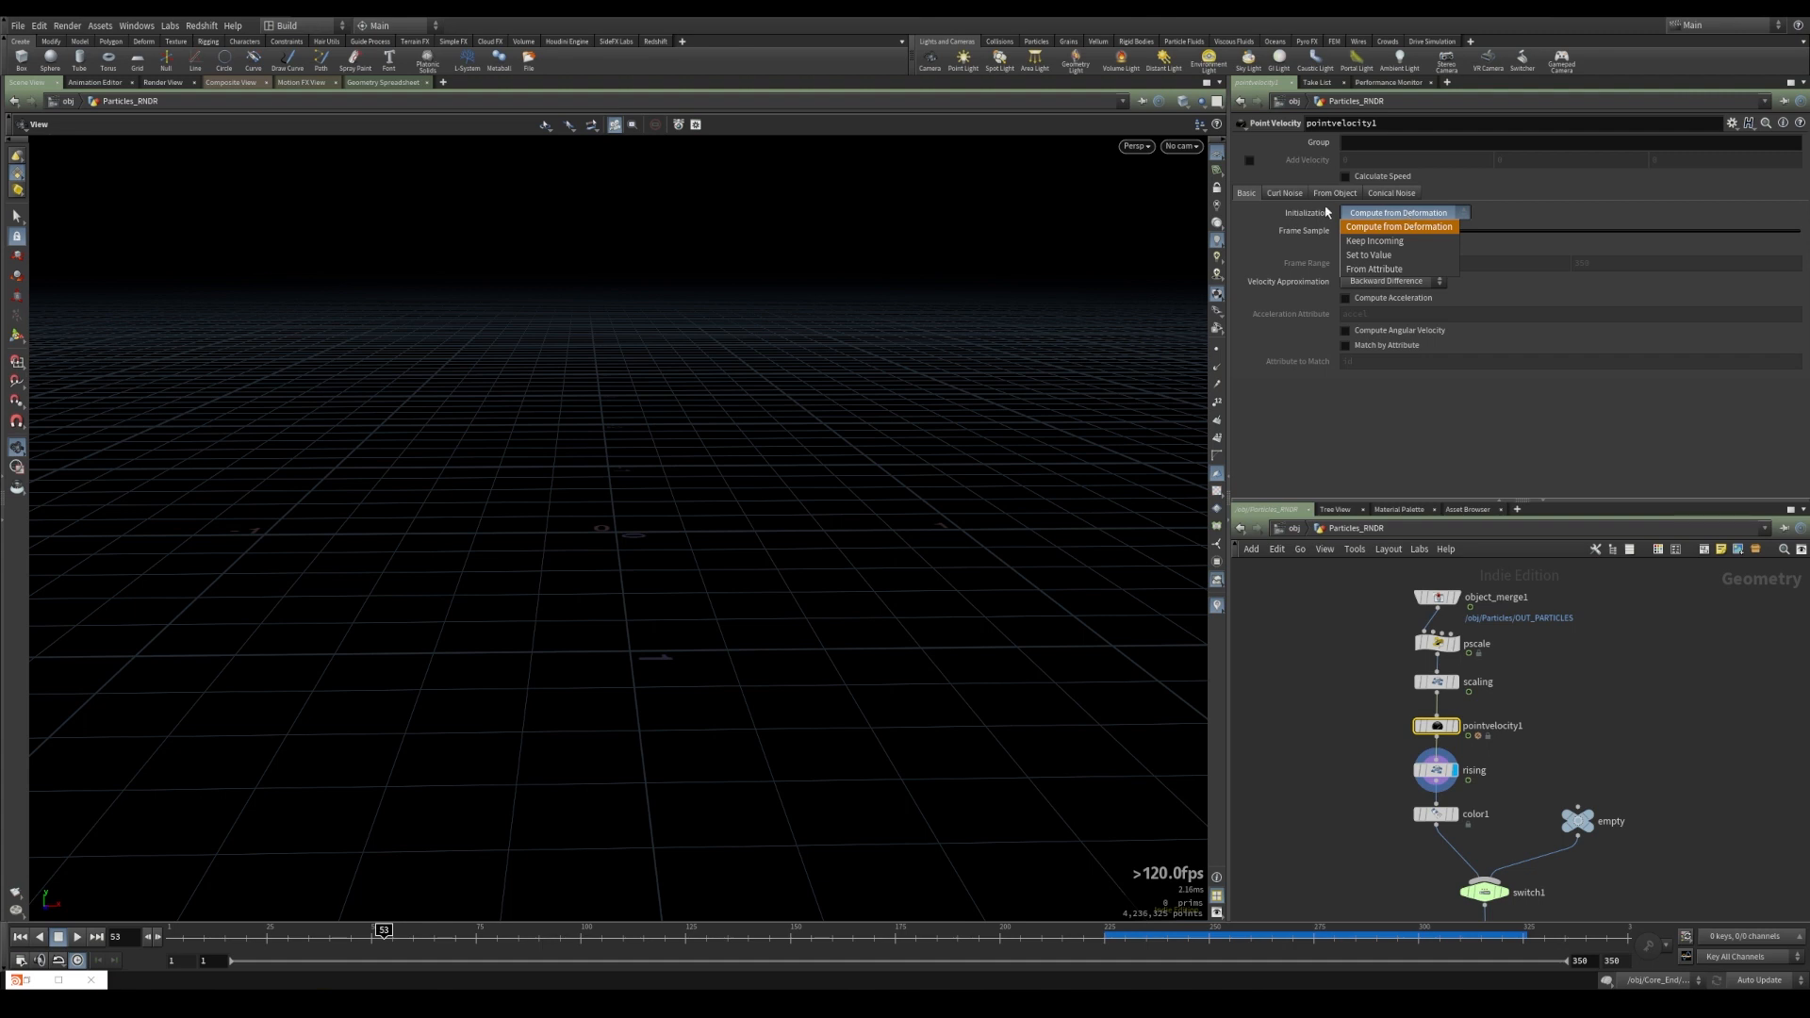
pyautogui.click(1395, 270)
pyautogui.click(1345, 249)
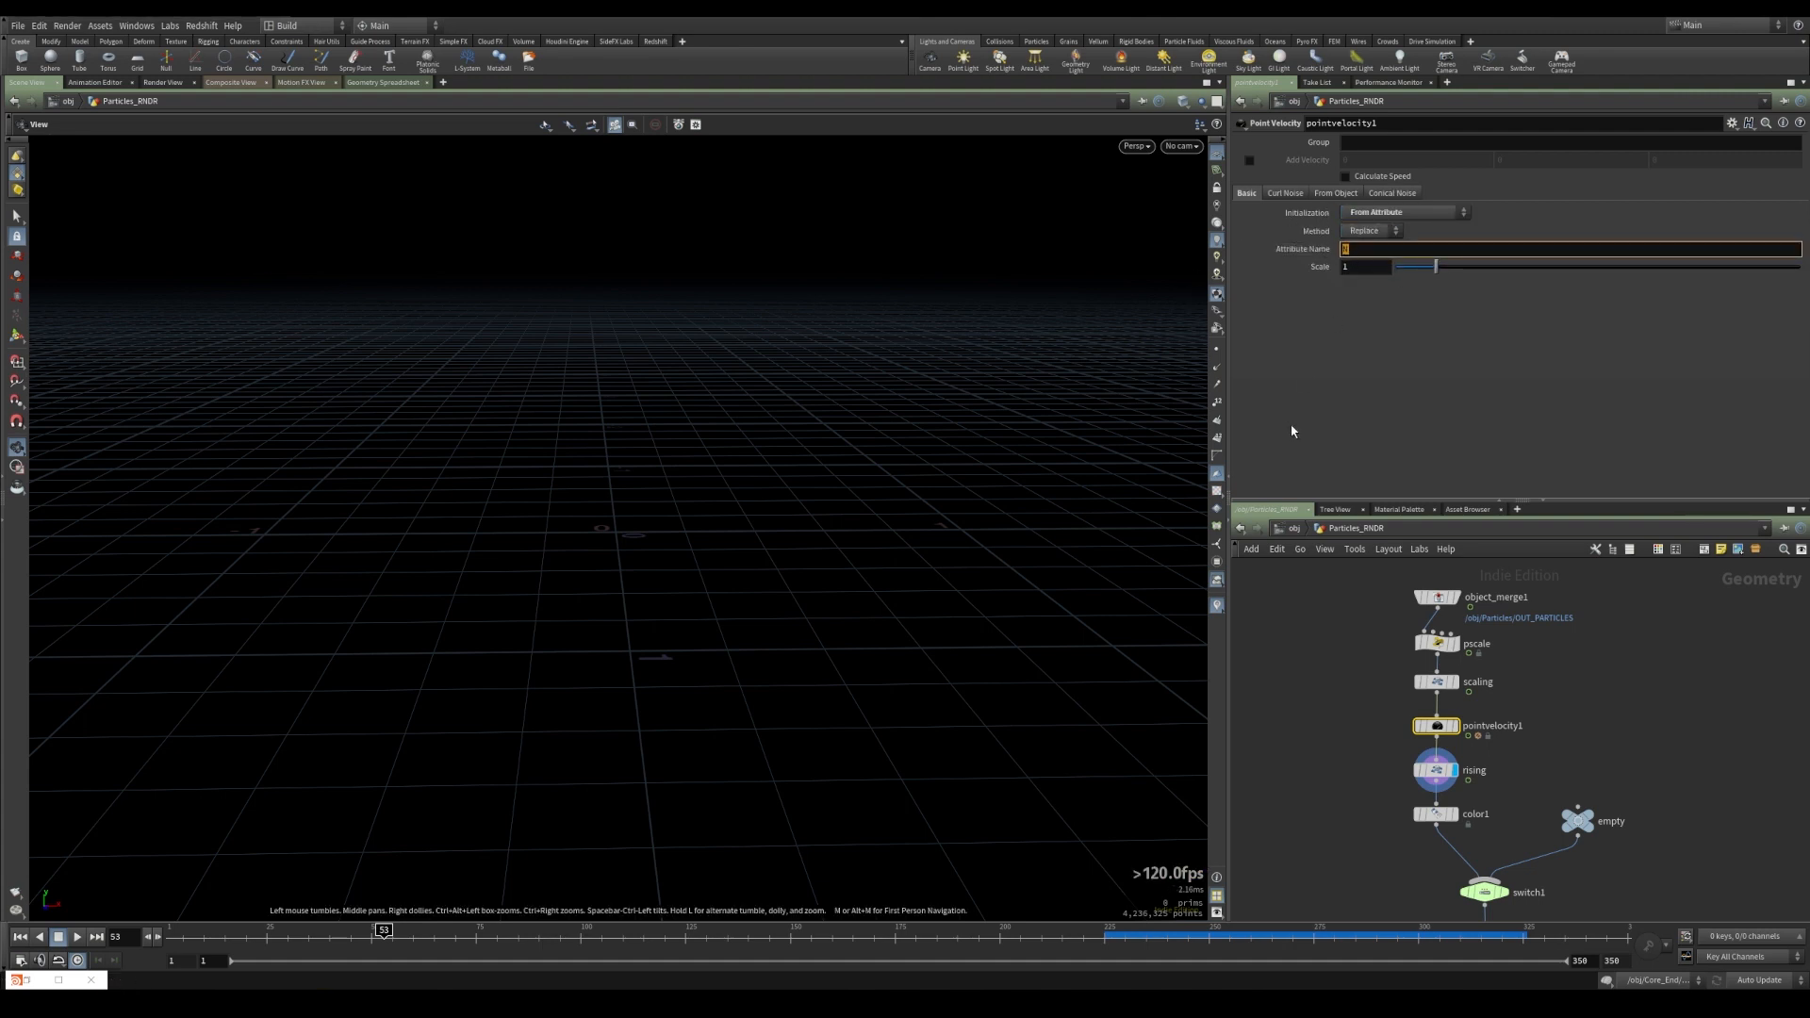
pyautogui.write('P')
pyautogui.press('Return')
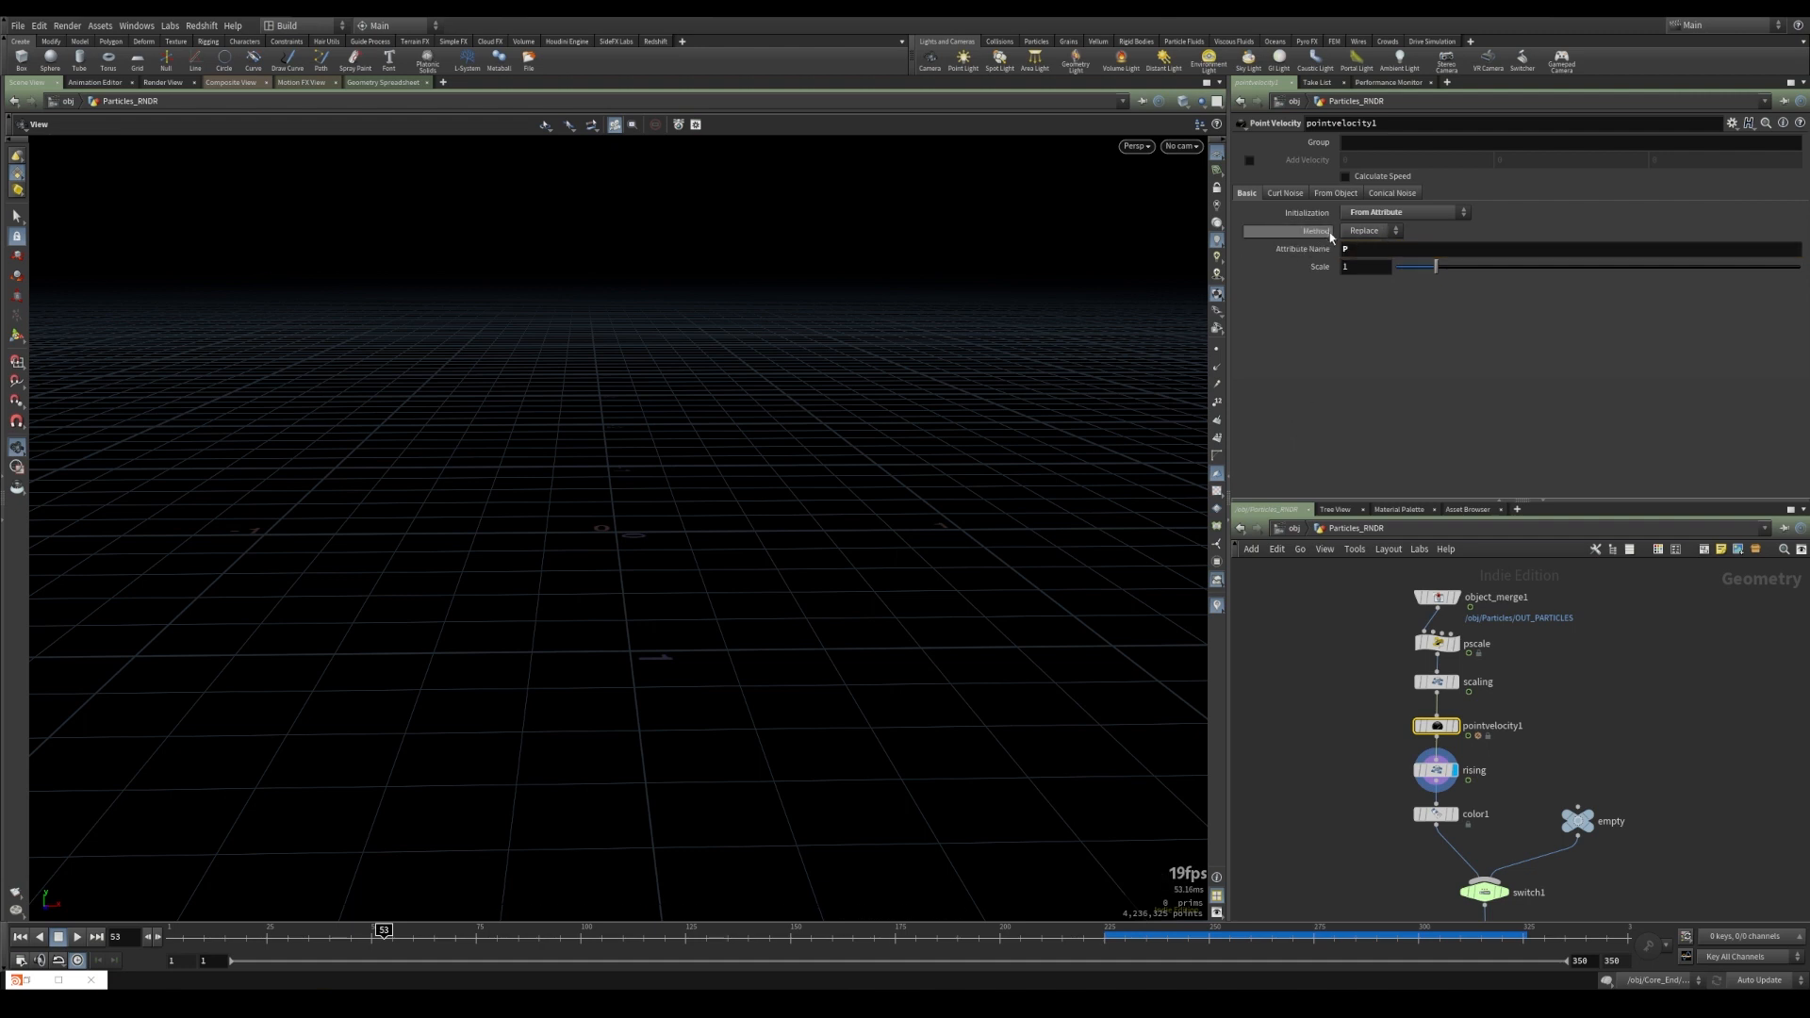
pyautogui.click(1364, 231)
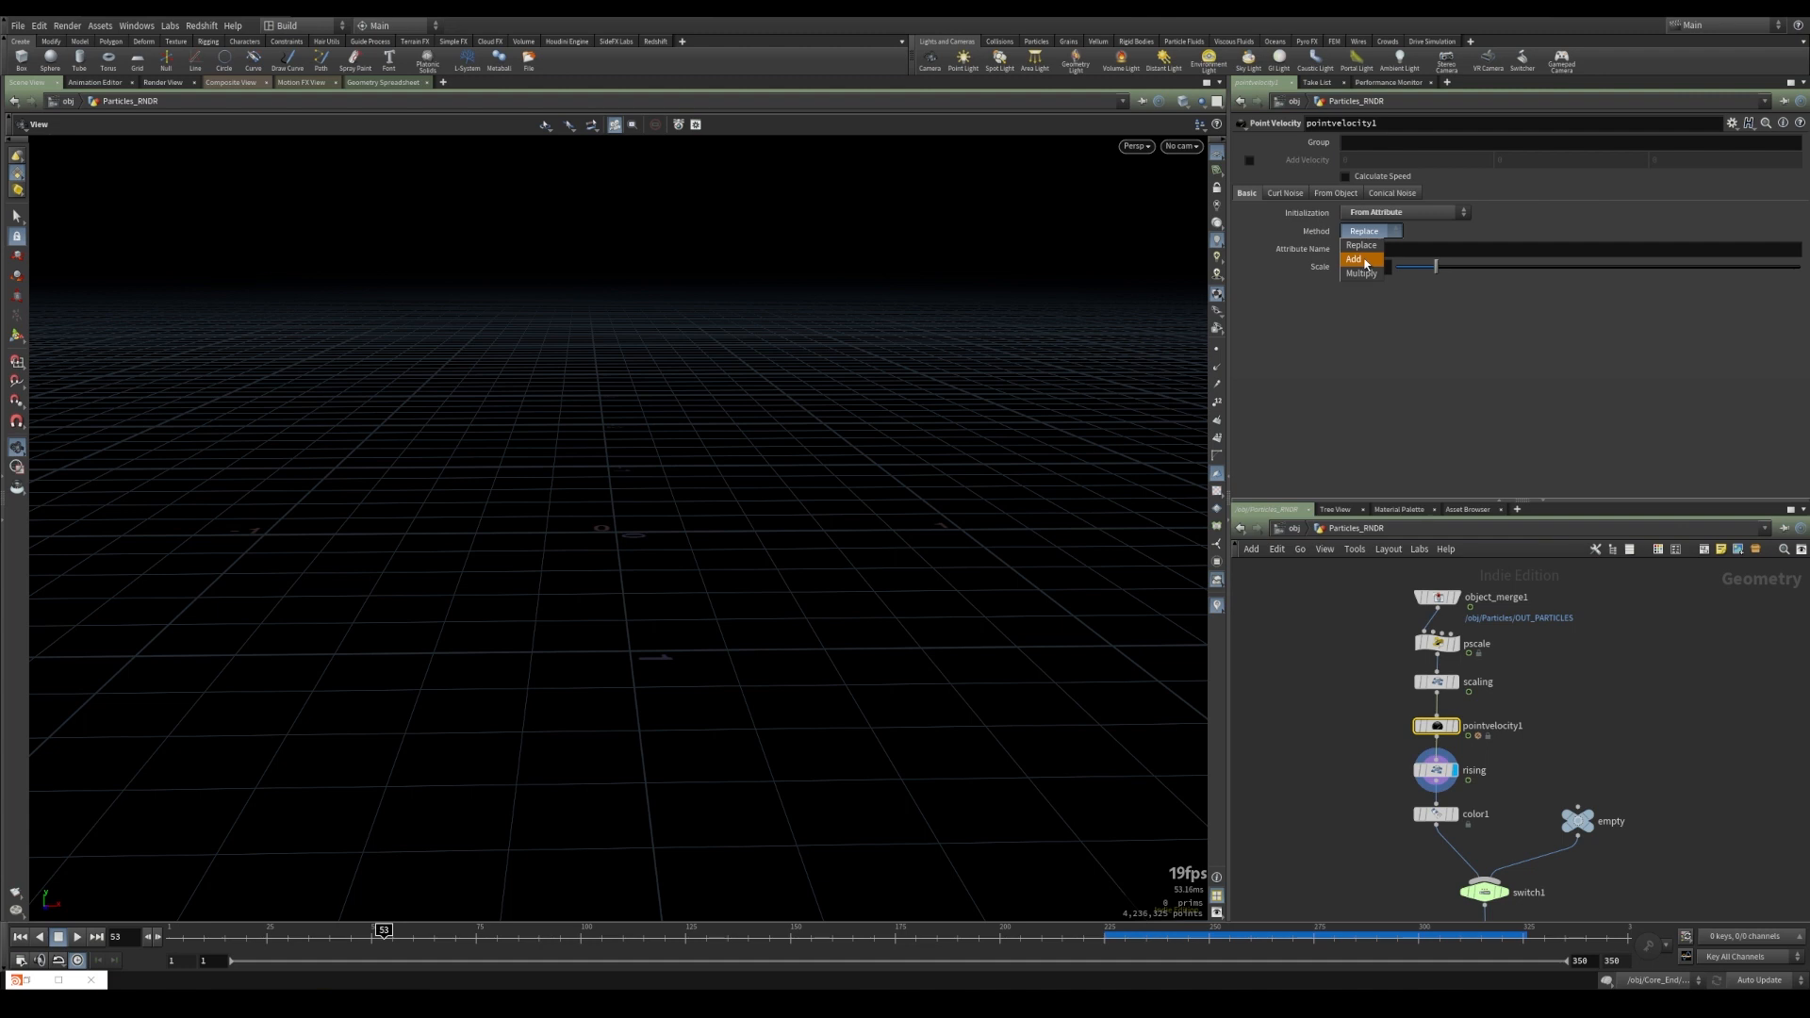
pyautogui.click(1365, 260)
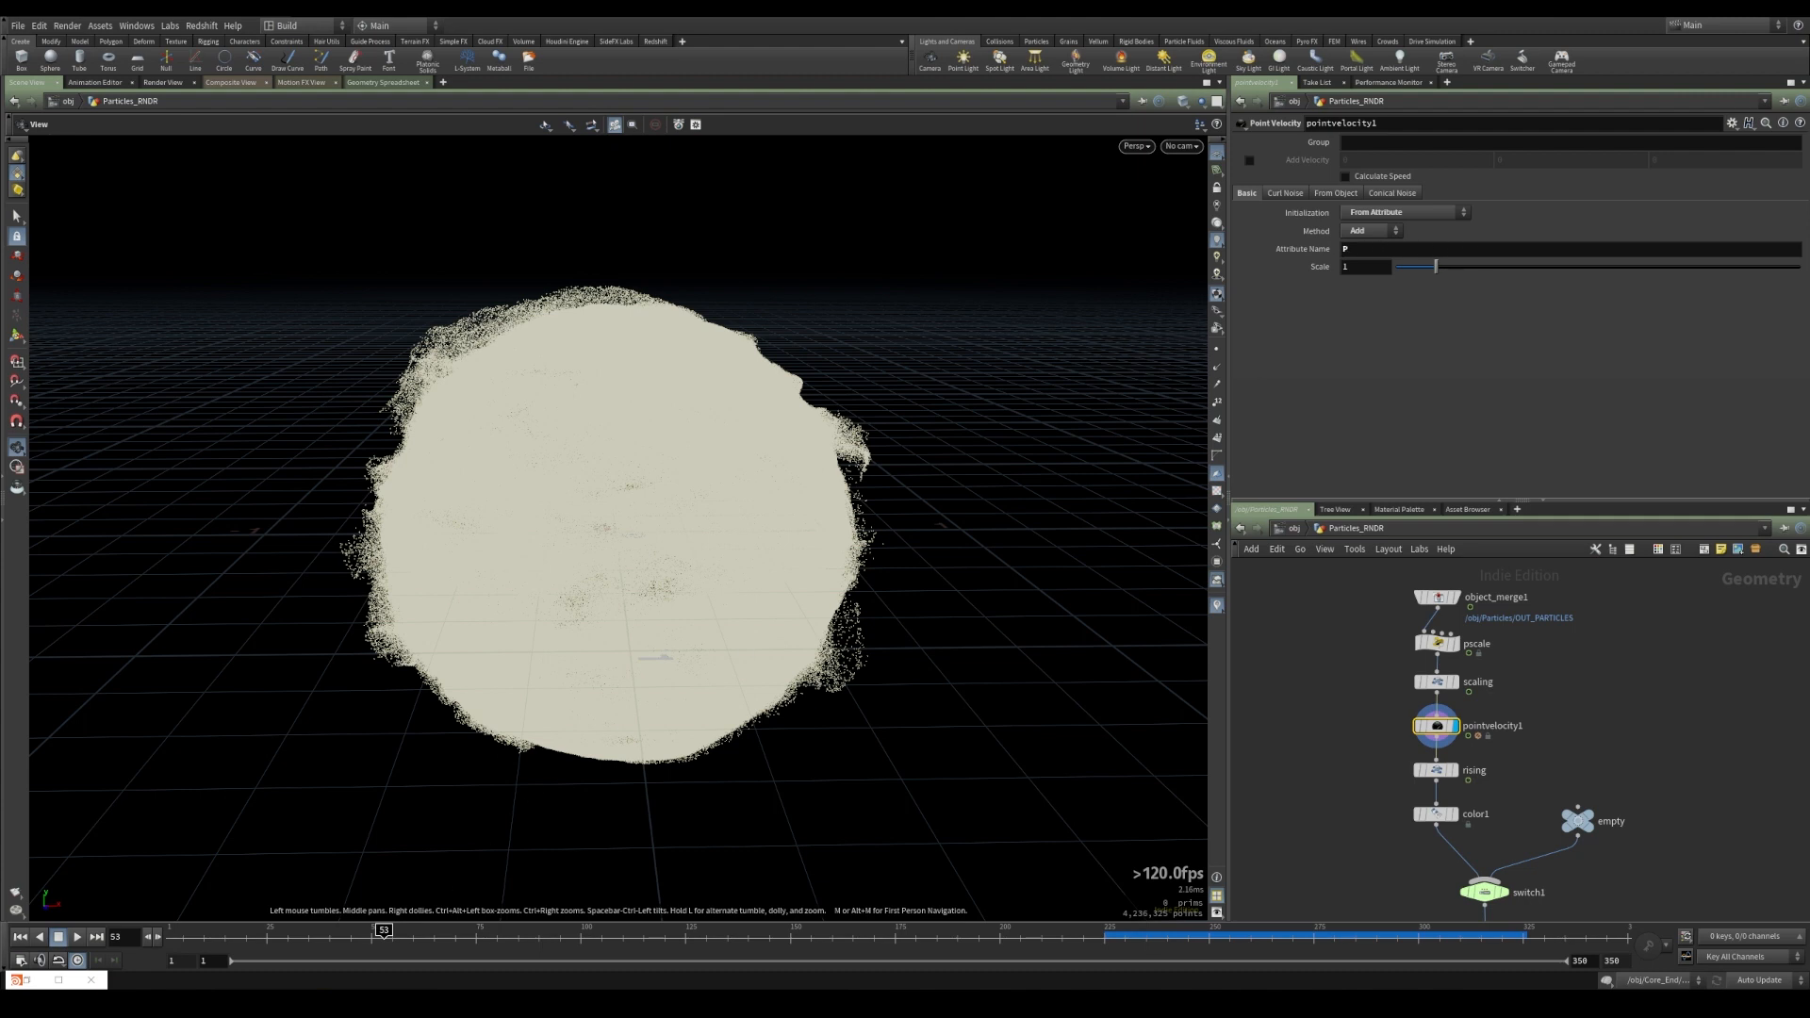
# - Restore the Redshift Render View and look through main_camera in the viewport
pyautogui.click(28, 979)
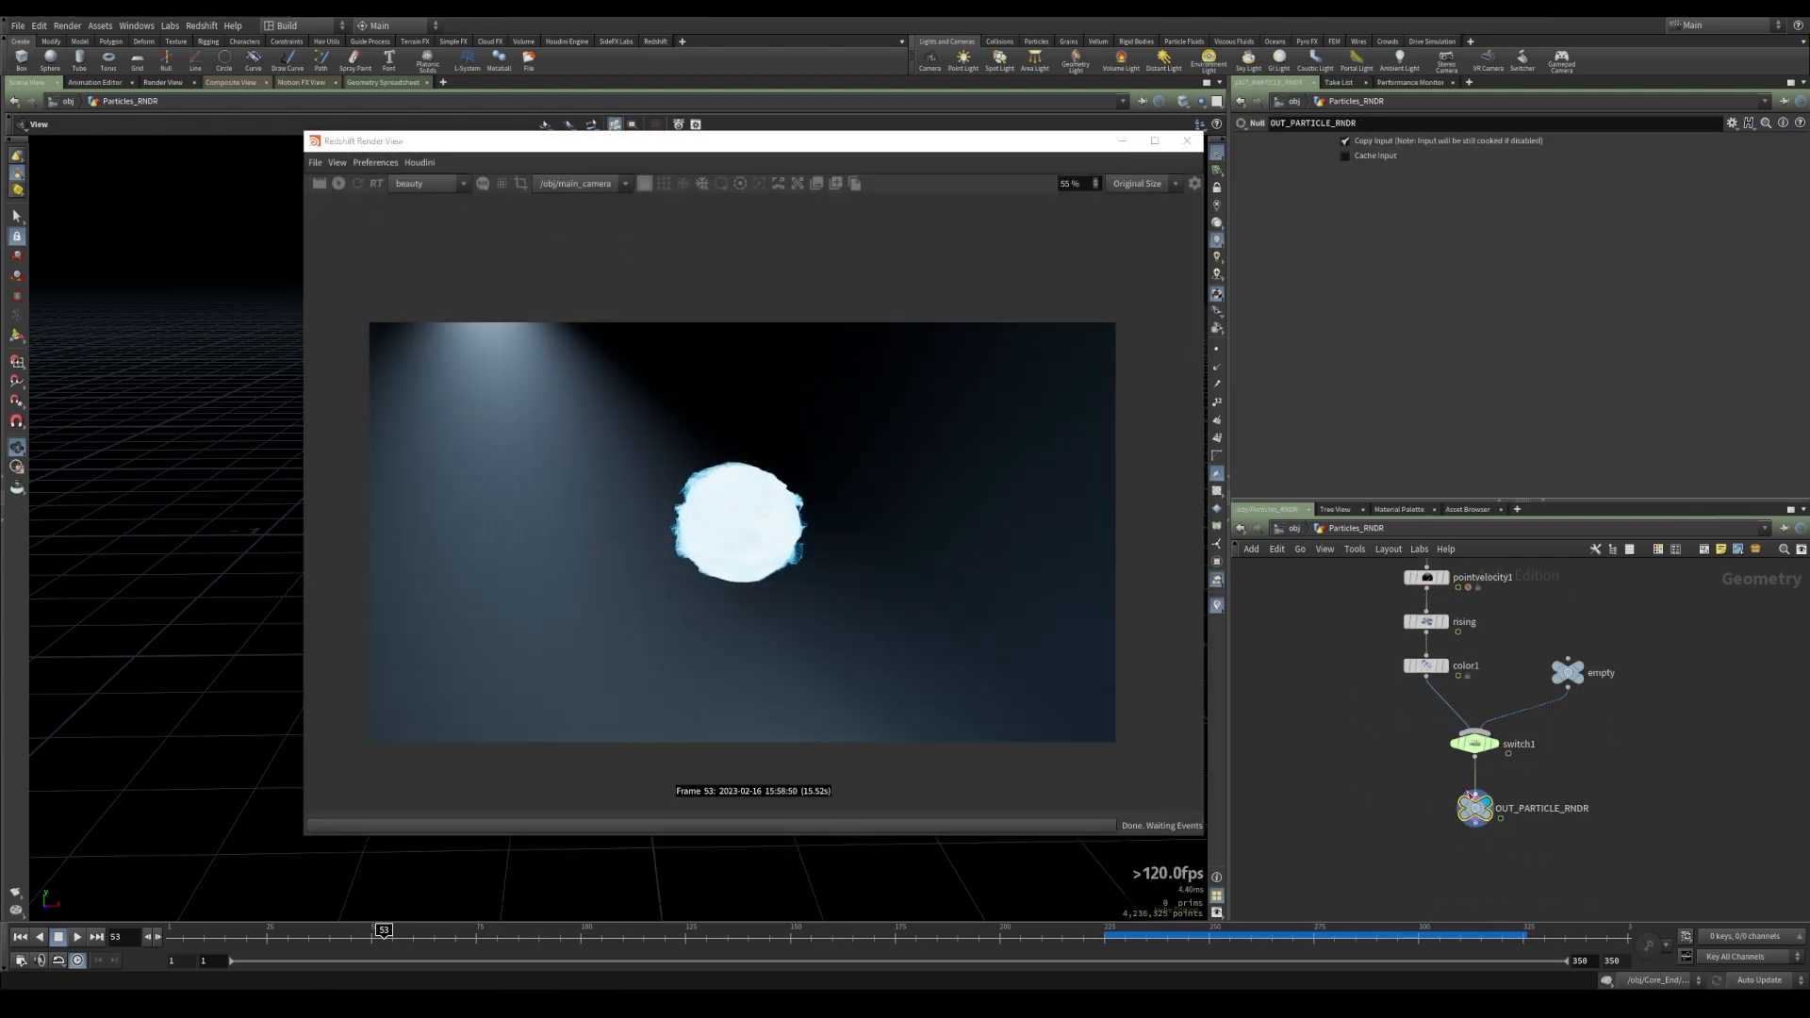
pyautogui.moveTo(953, 141); pyautogui.dragTo(1406, 238)
pyautogui.click(1180, 148)
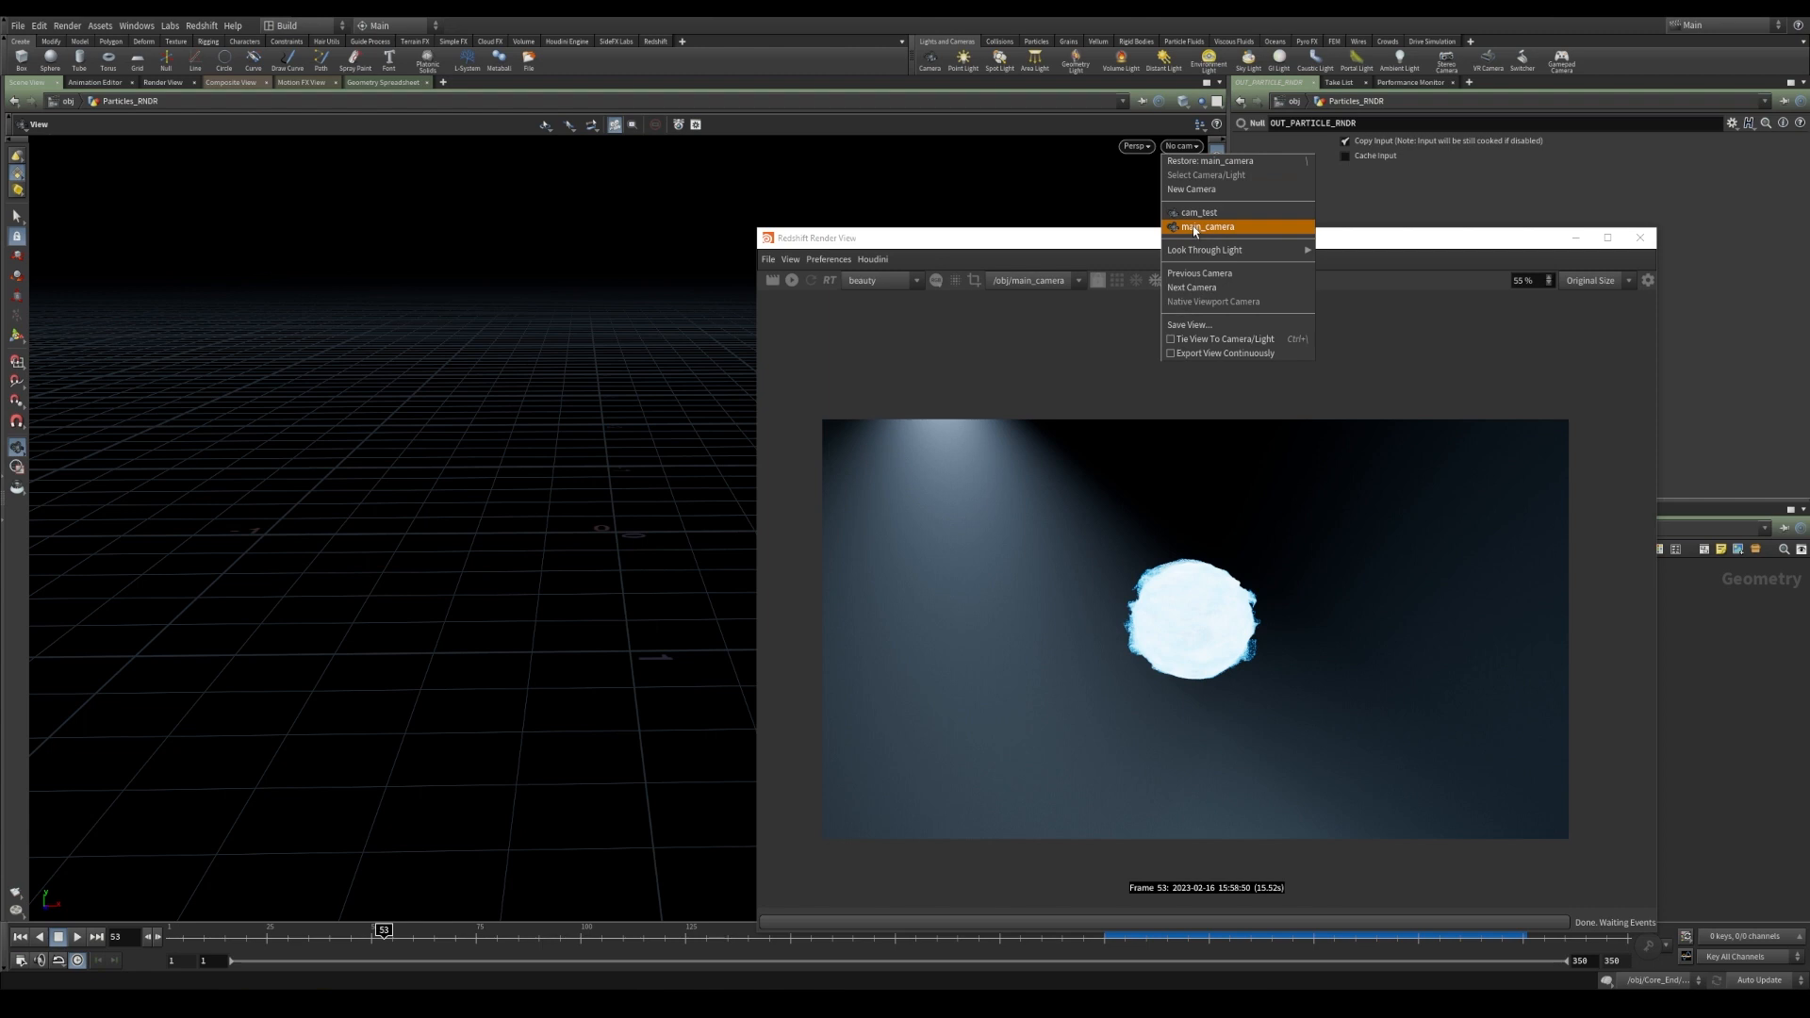
pyautogui.click(1220, 228)
# - Render frame 53 with the added velocity and examine the particle sphere's motion blur up close
pyautogui.moveTo(377, 933); pyautogui.dragTo(382, 934)
pyautogui.moveTo(906, 239); pyautogui.dragTo(350, 142)
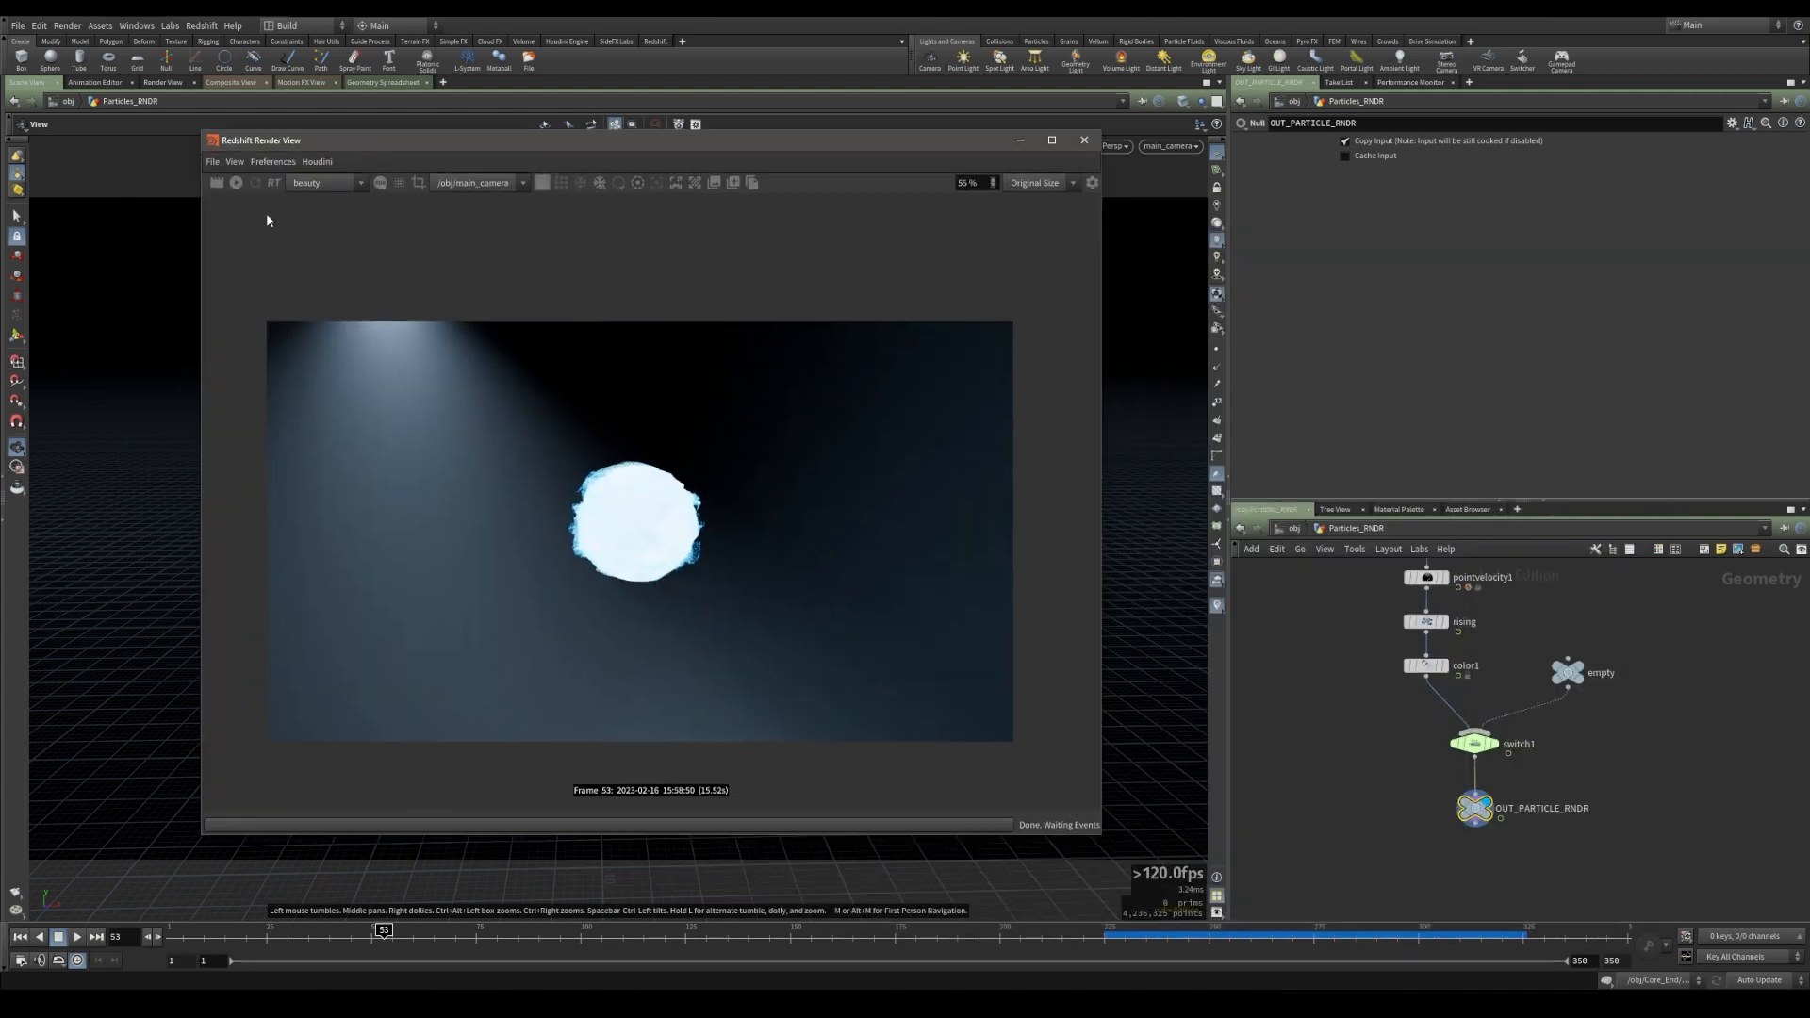
pyautogui.click(234, 183)
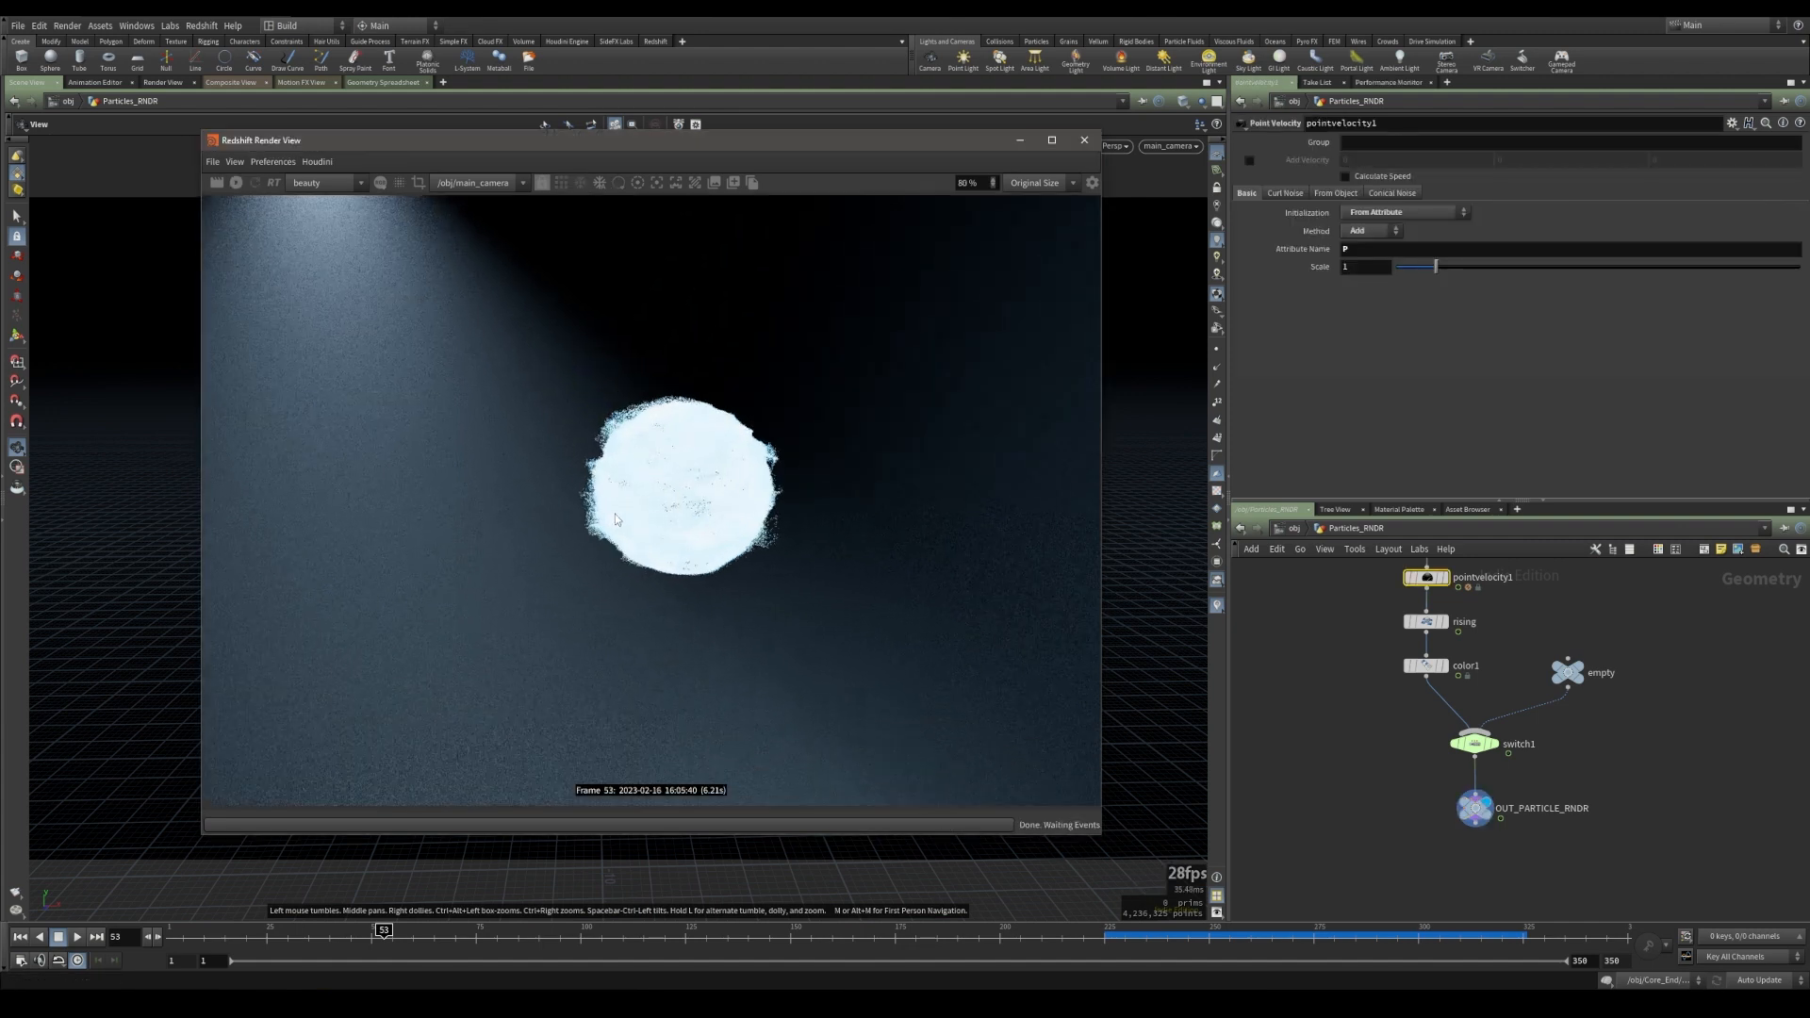
pyautogui.scroll(3, 615, 518)
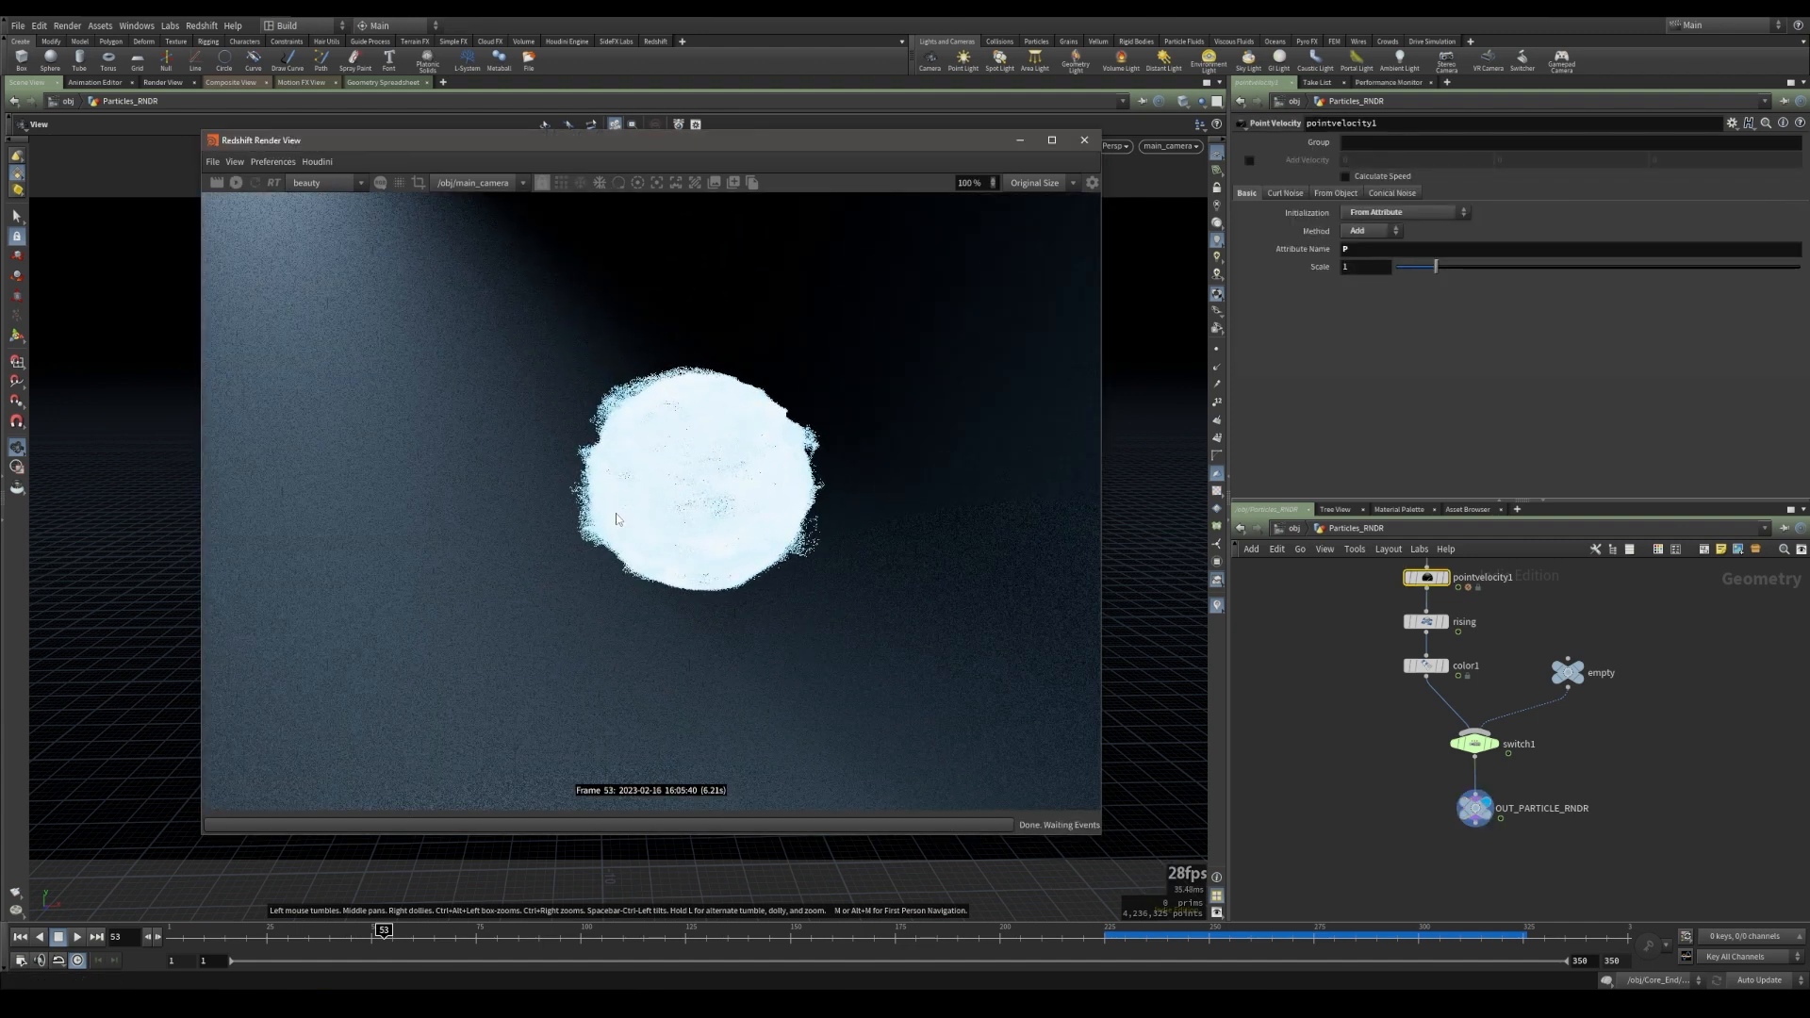
# - Try a Scale of 20 on pointvelocity1 and render frame 53 again to compare the blur
pyautogui.click(1365, 267)
pyautogui.write('20')
pyautogui.press('Return')
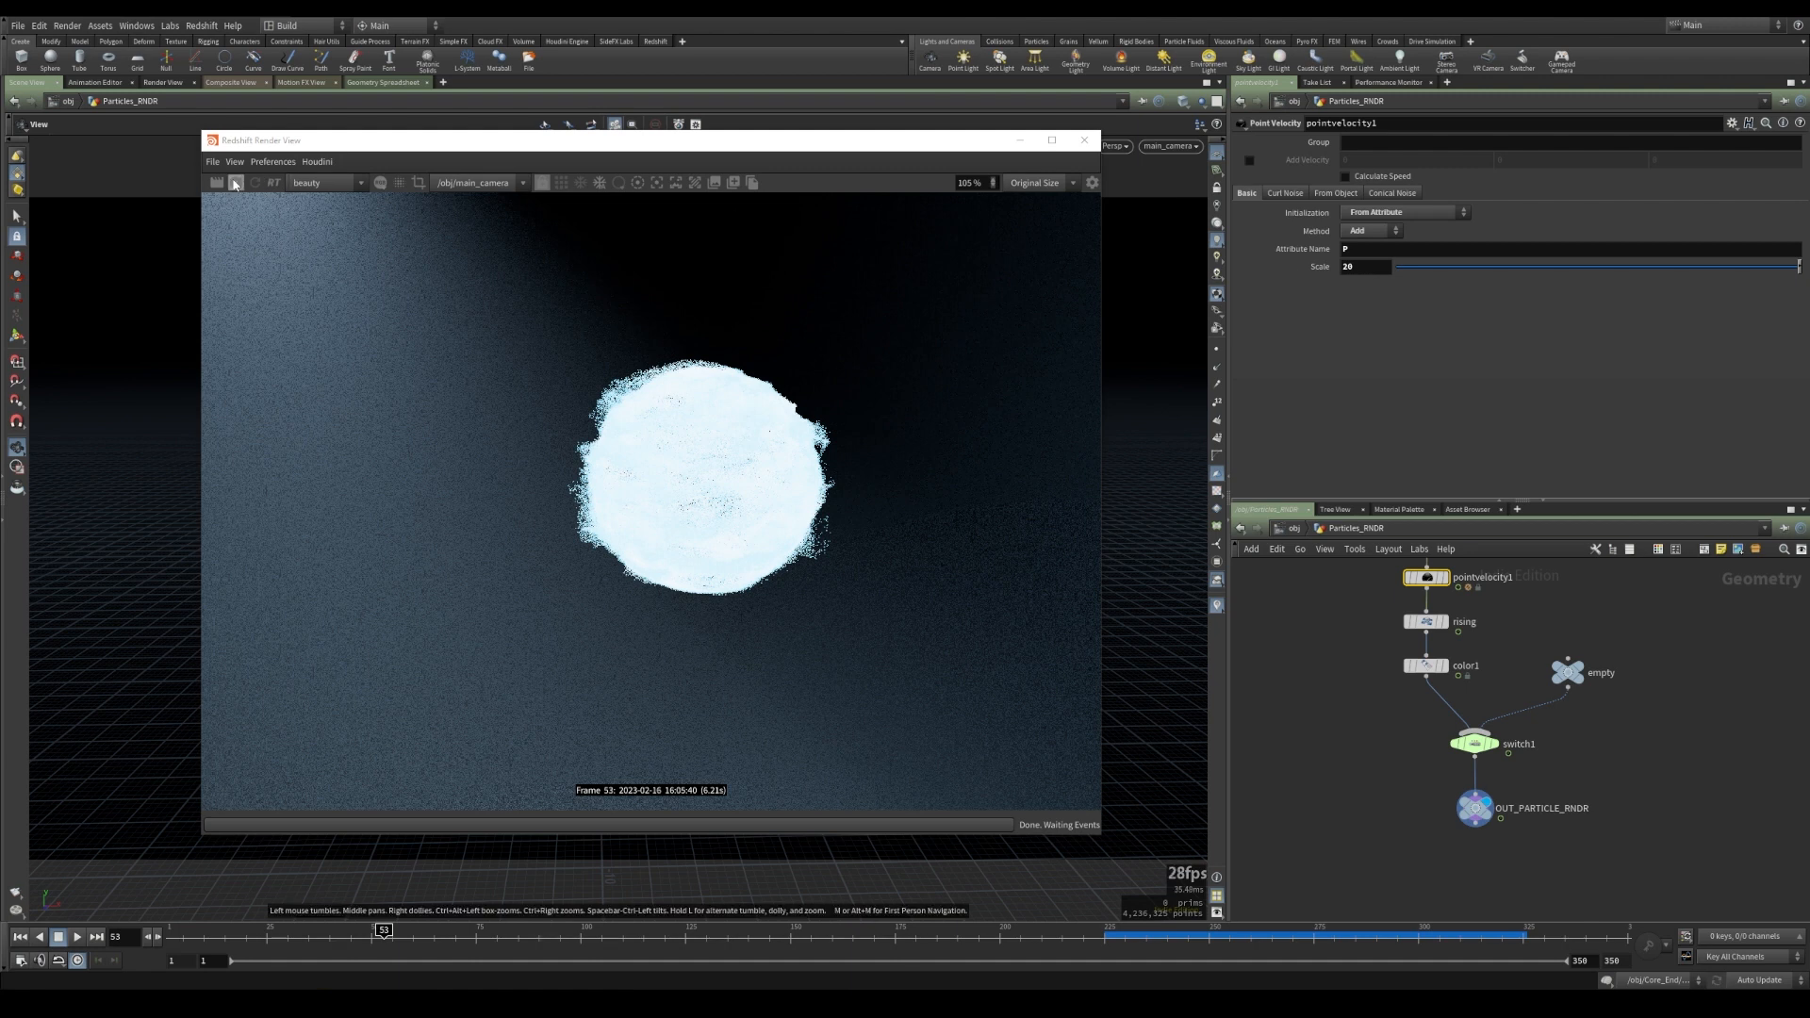
pyautogui.click(237, 183)
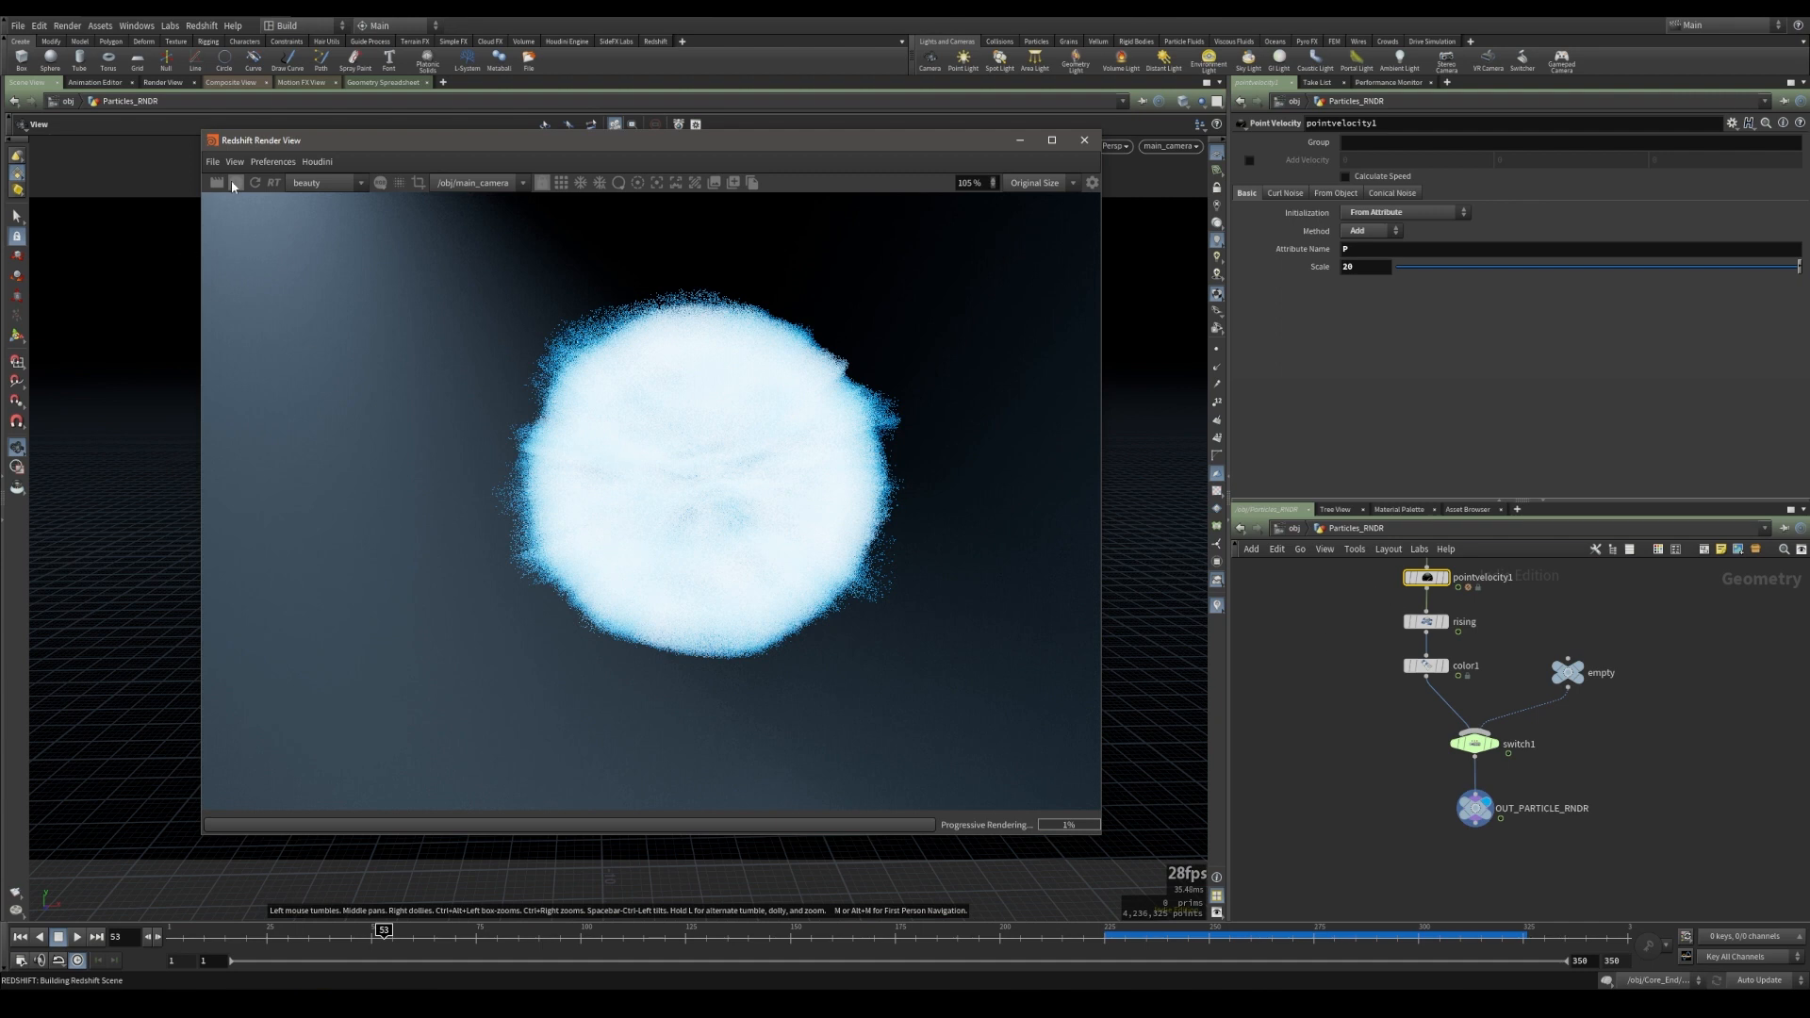
pyautogui.moveTo(1350, 643); pyautogui.dragTo(1348, 710, button='middle')
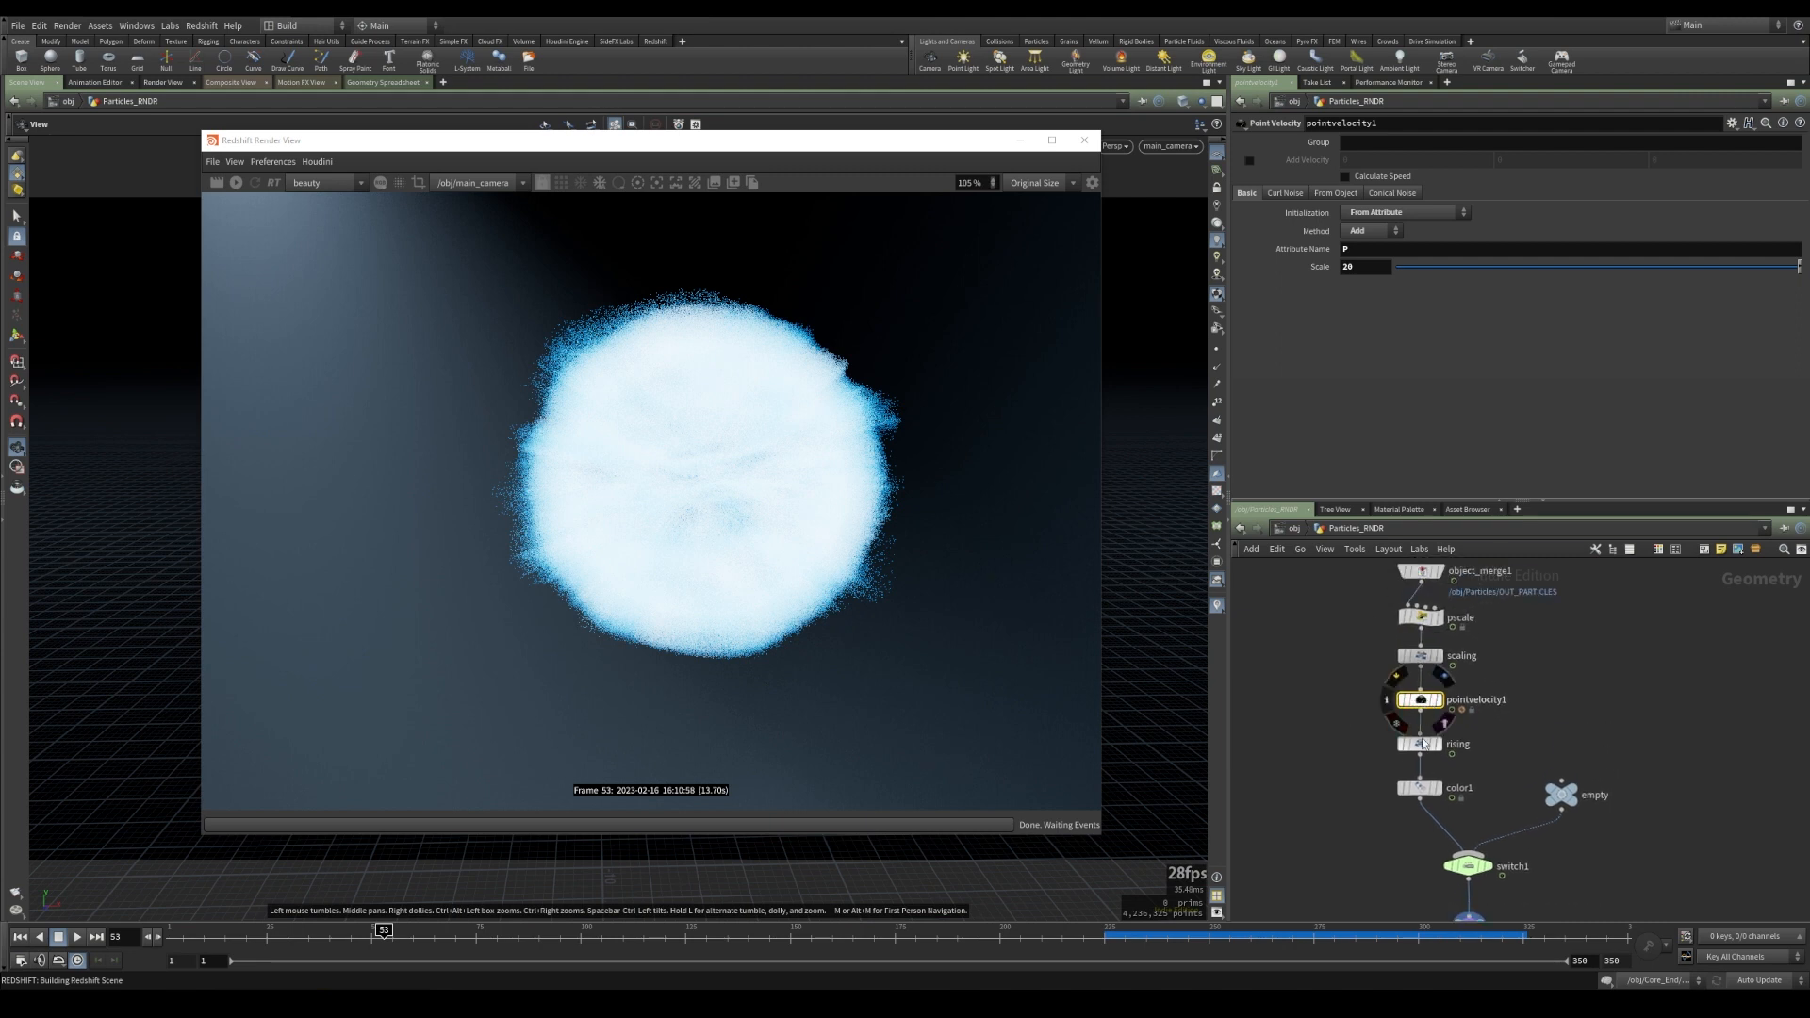
pyautogui.click(1419, 744)
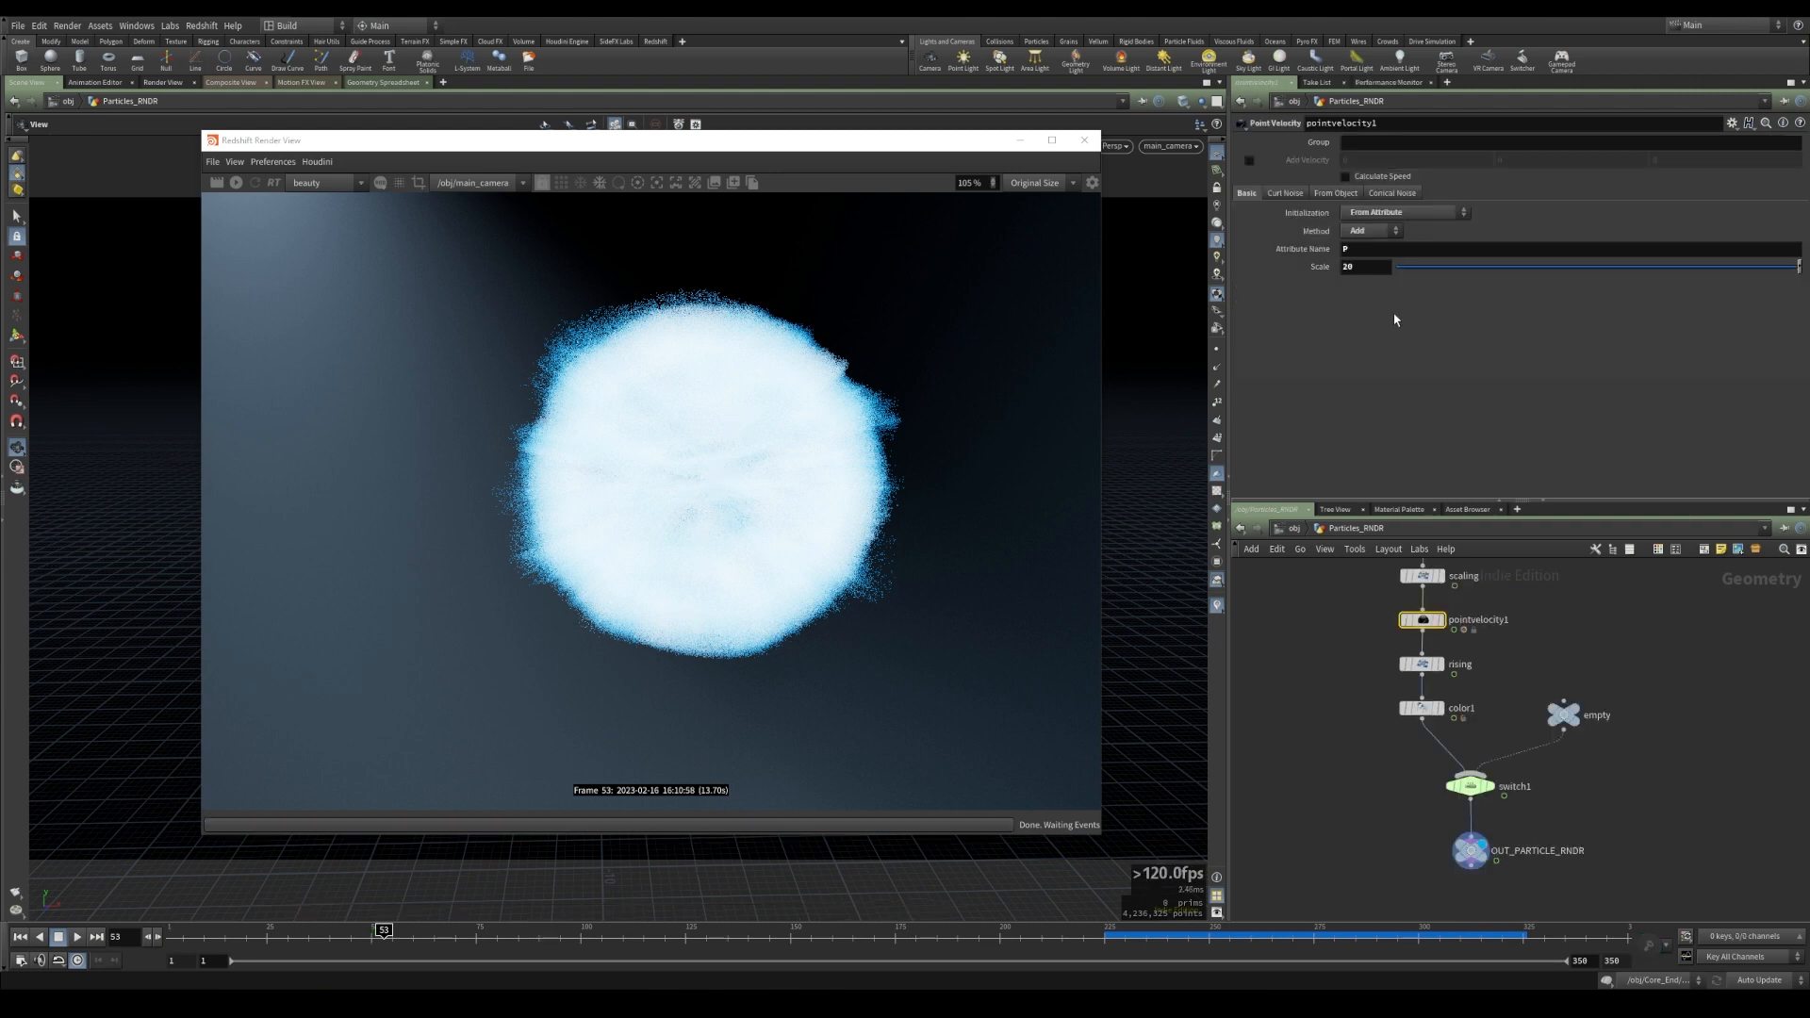
# - Close the render view and keyframe pointvelocity1's Scale at 2.5 on frame 50
pyautogui.click(1084, 139)
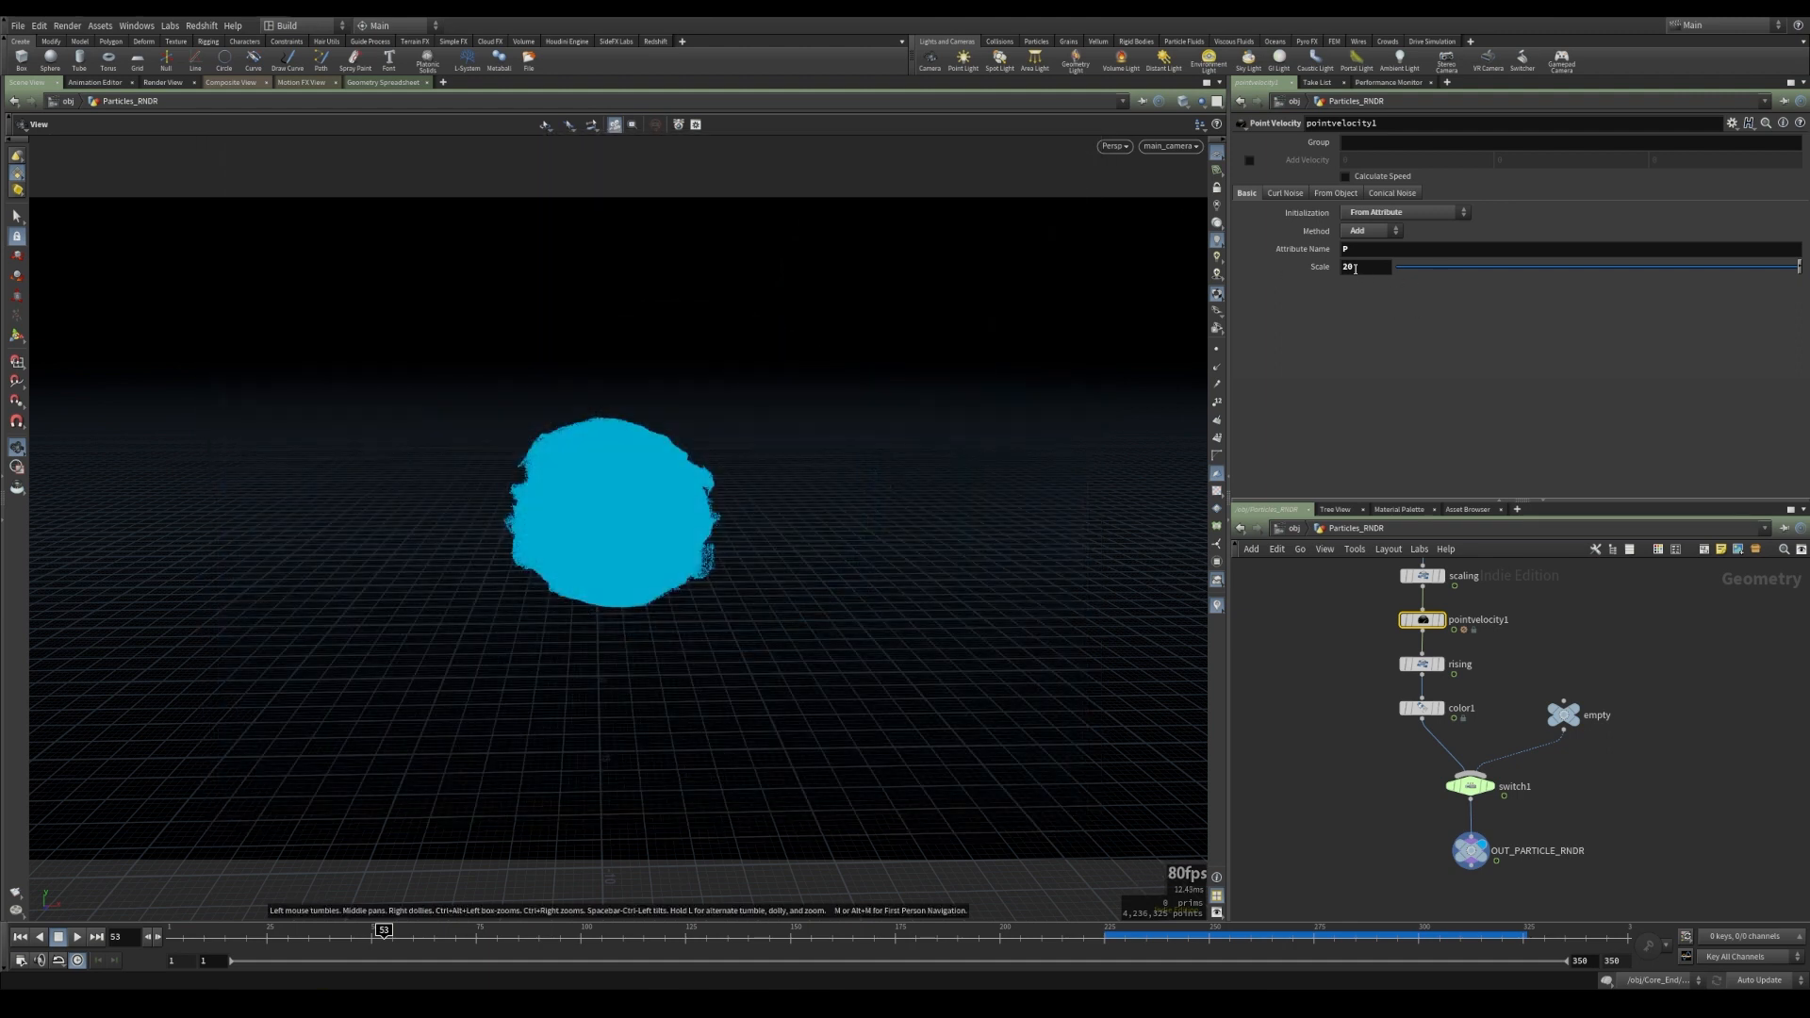
pyautogui.moveTo(379, 936); pyautogui.dragTo(372, 936)
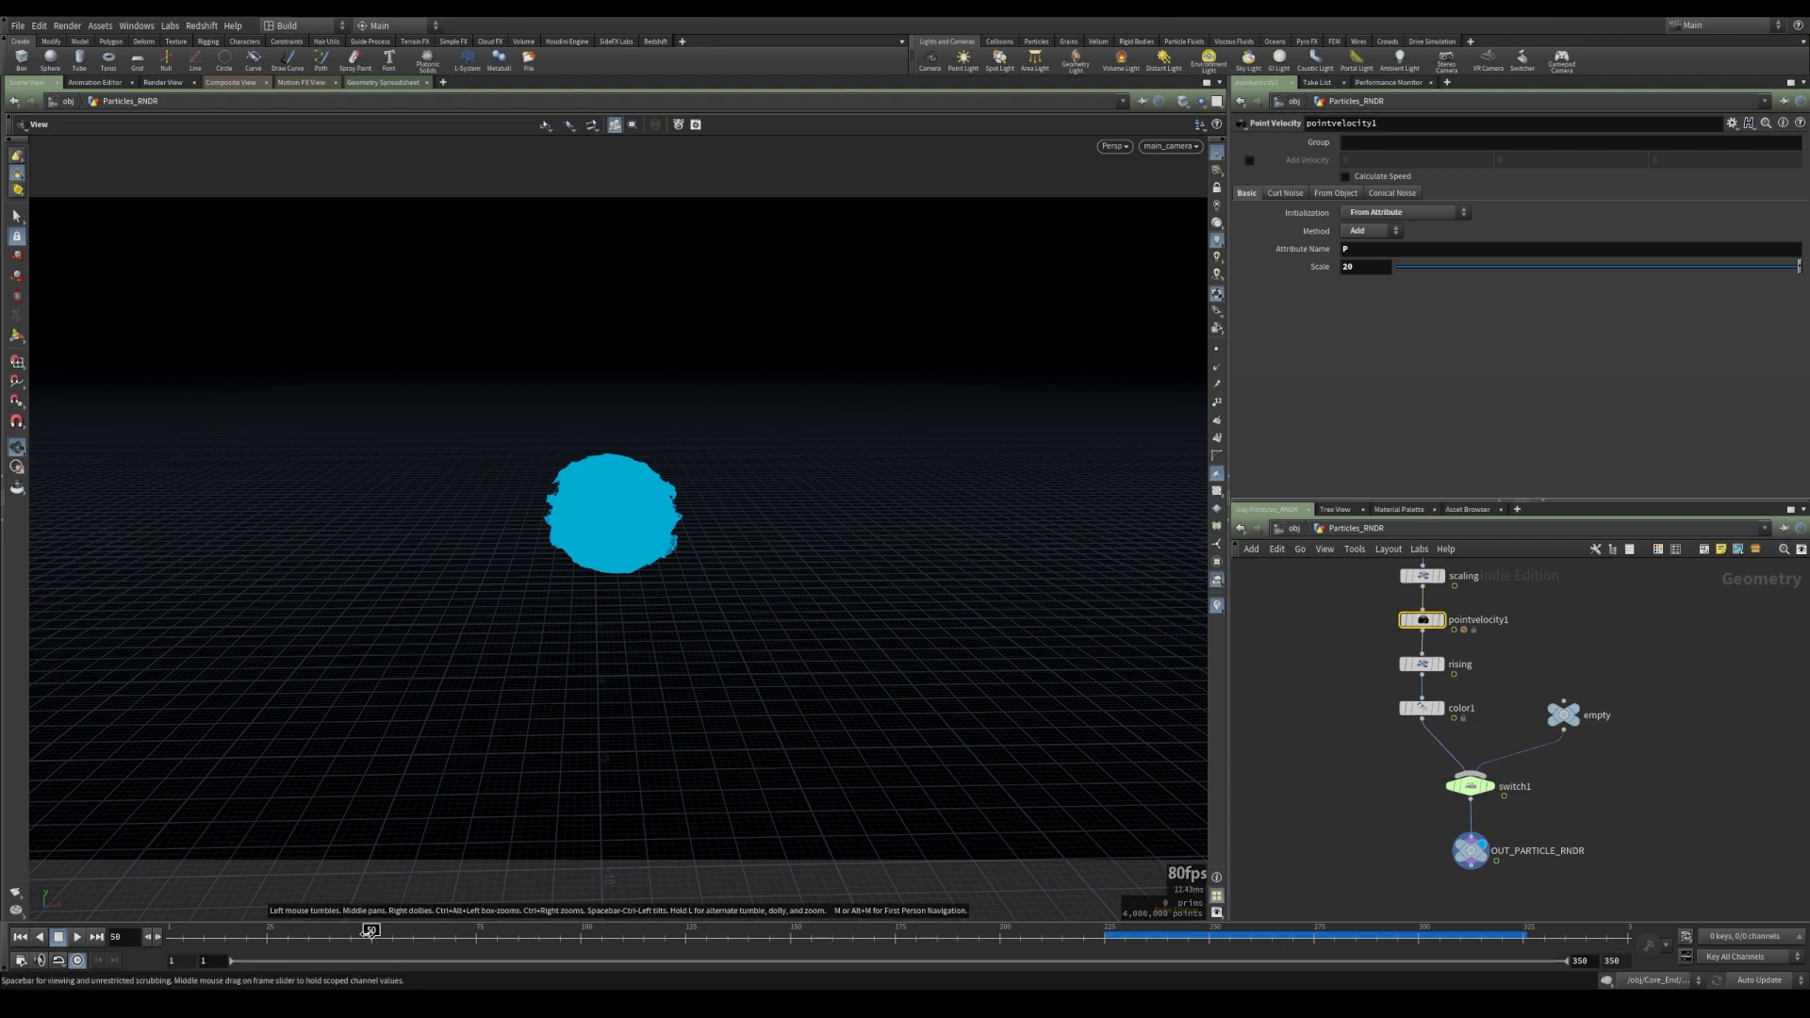
pyautogui.doubleClick(1358, 267)
pyautogui.write('2.5')
pyautogui.press('Return')
pyautogui.keyDown('alt'); pyautogui.click(1370, 267); pyautogui.keyUp('alt')
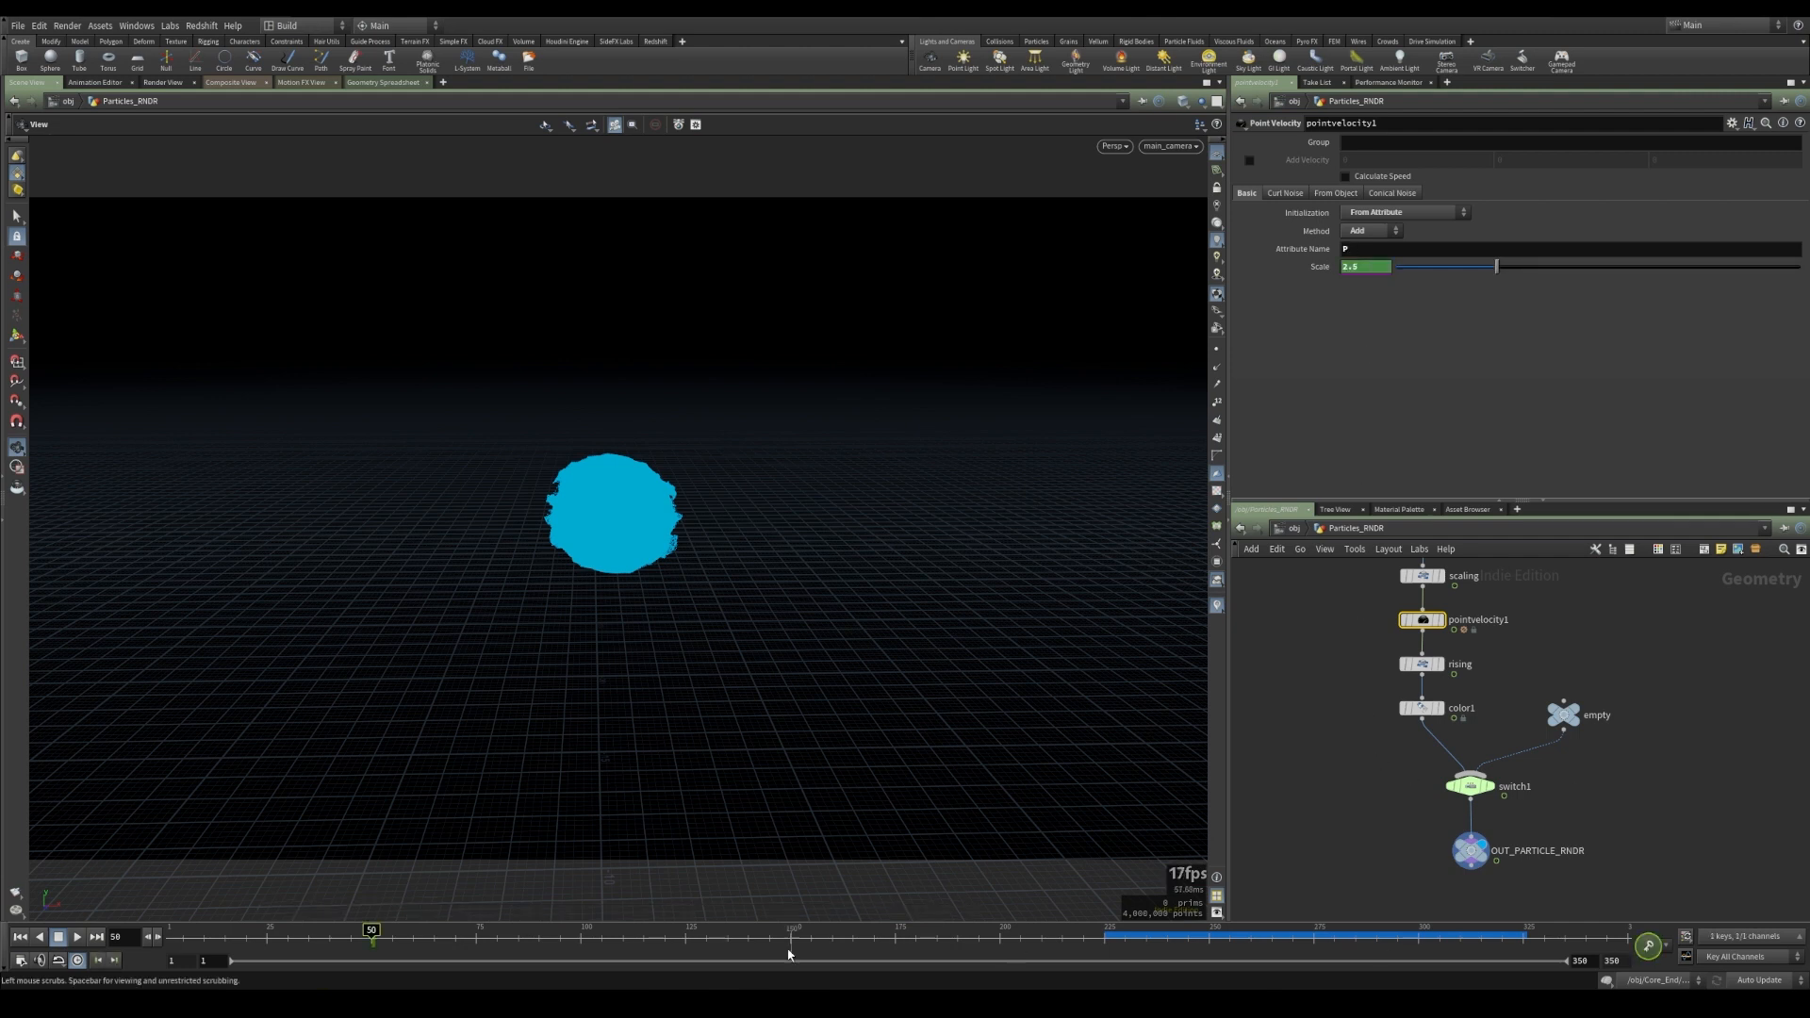
# - Keyframe pointvelocity1's Scale at 0 on frame 80
pyautogui.click(497, 941)
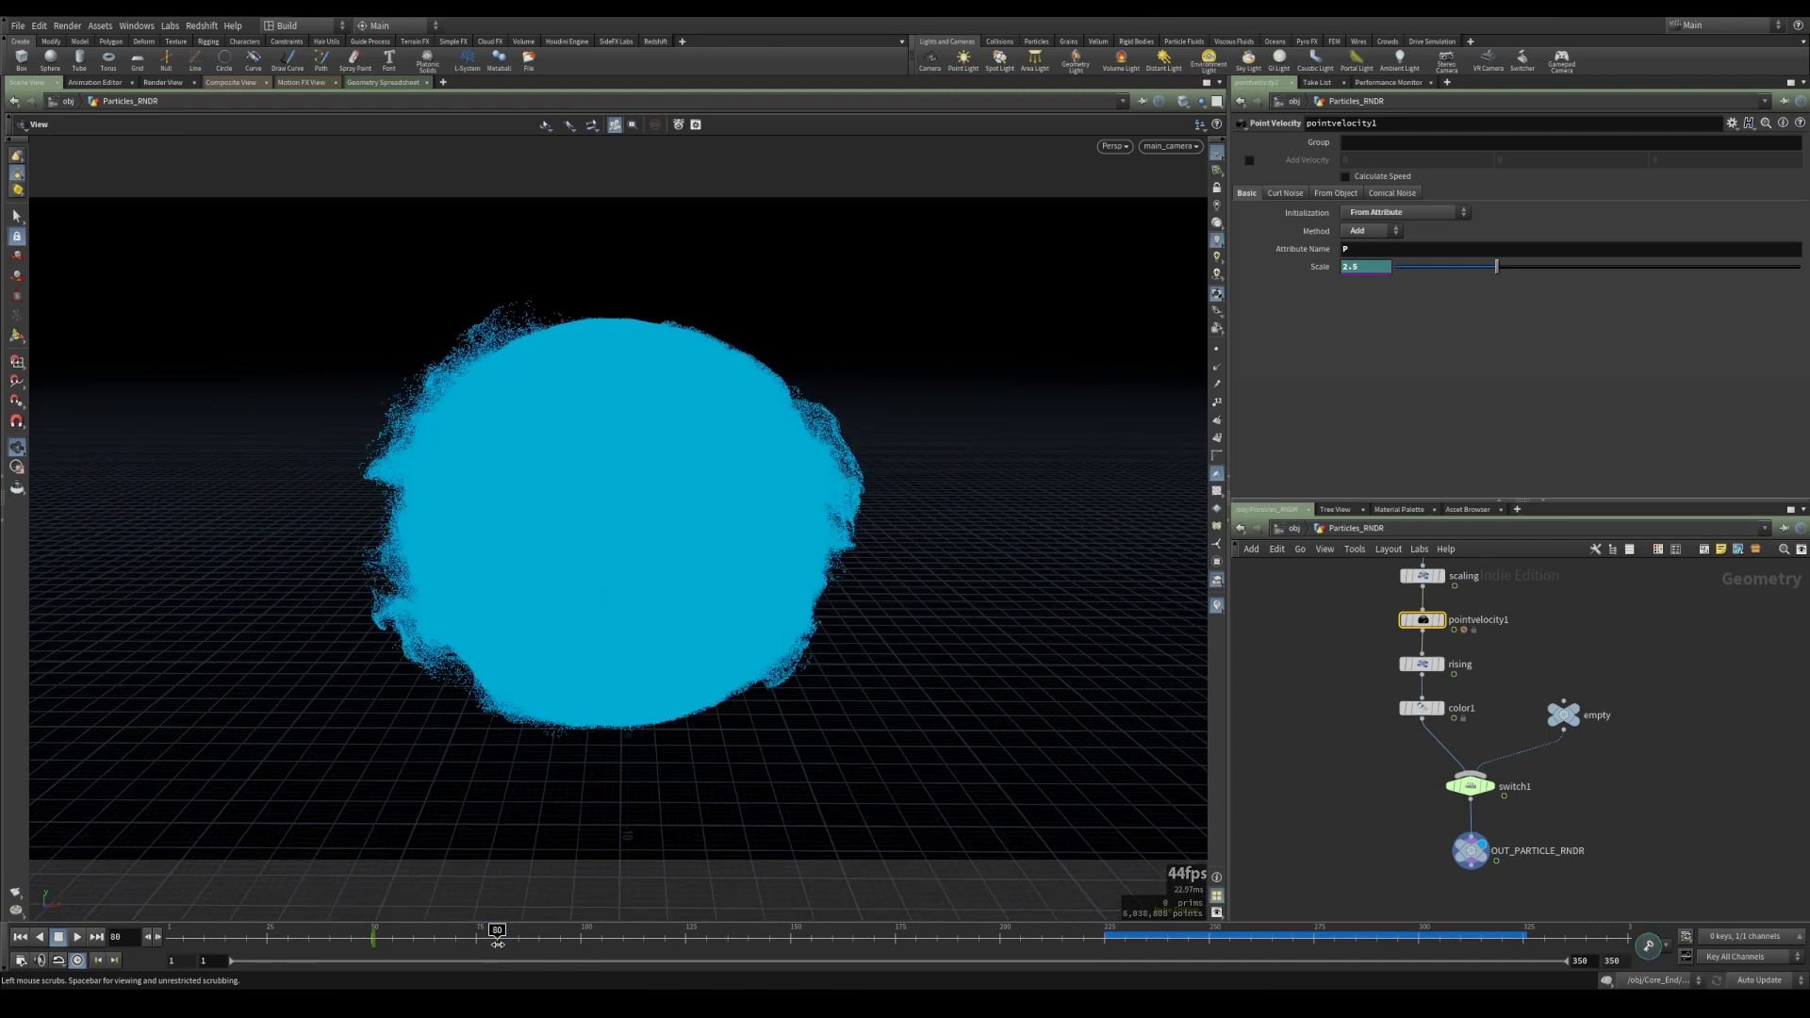
pyautogui.write('0')
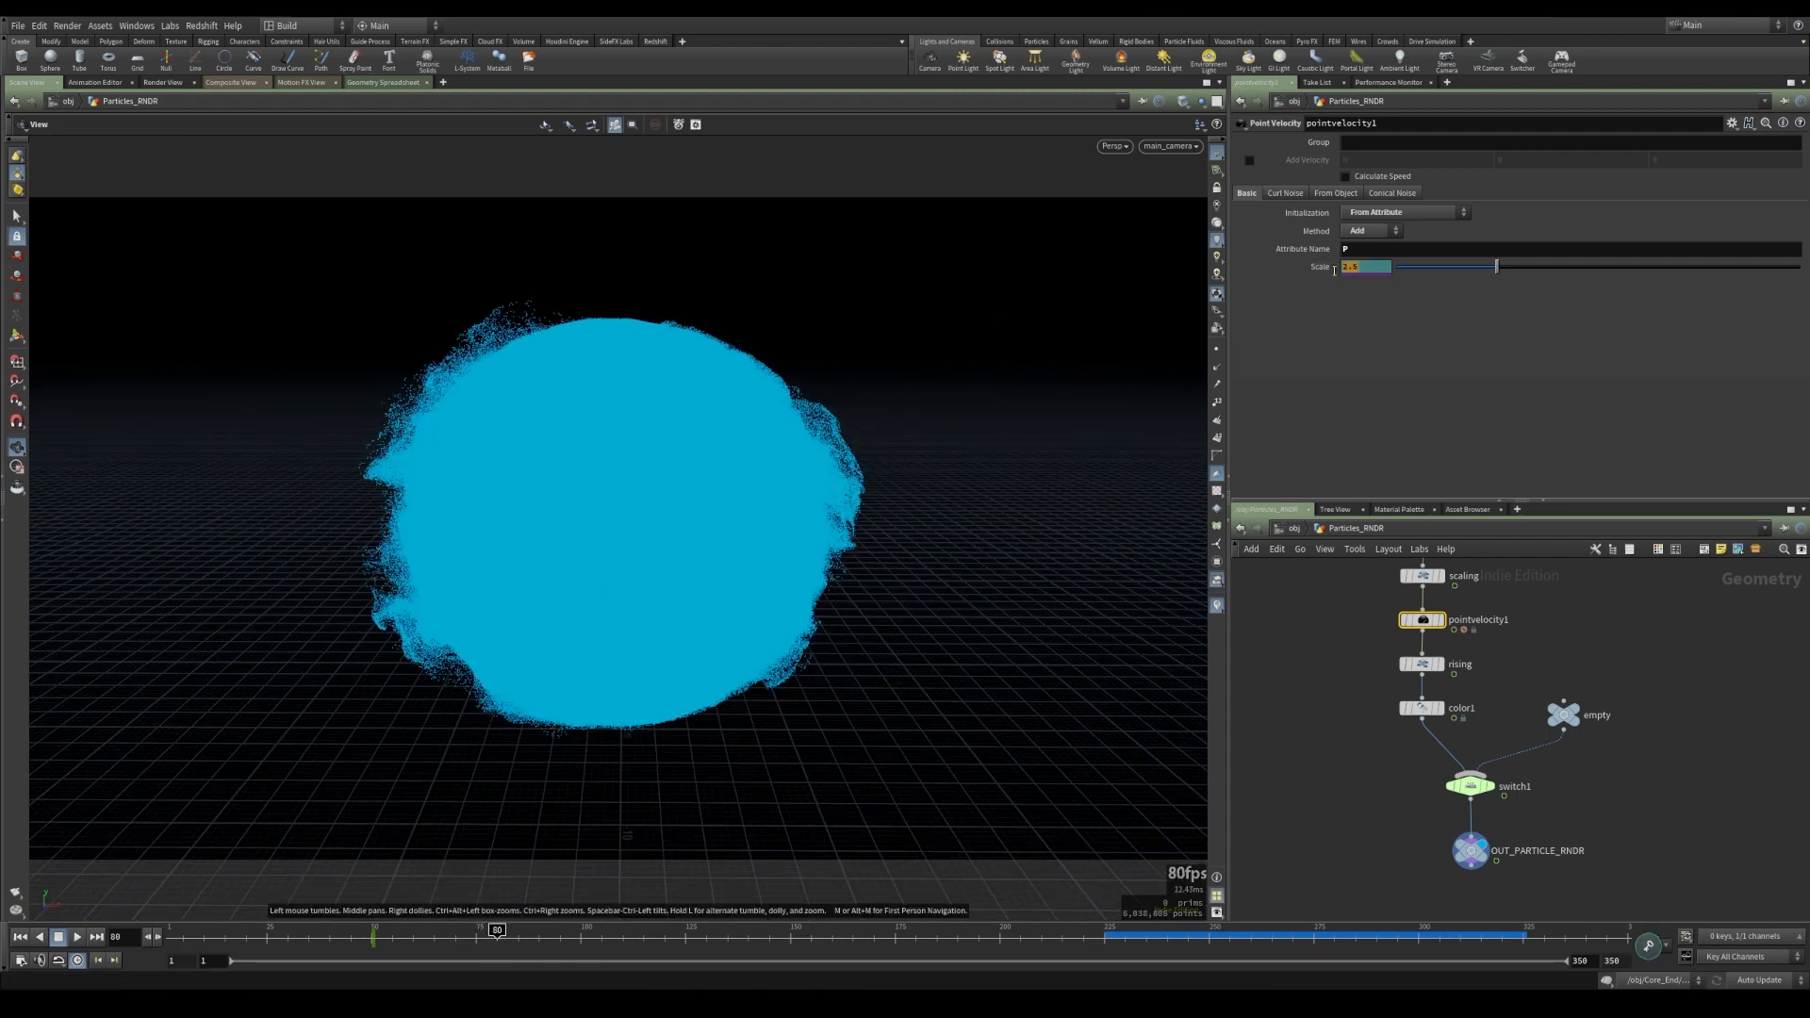
pyautogui.press('Return')
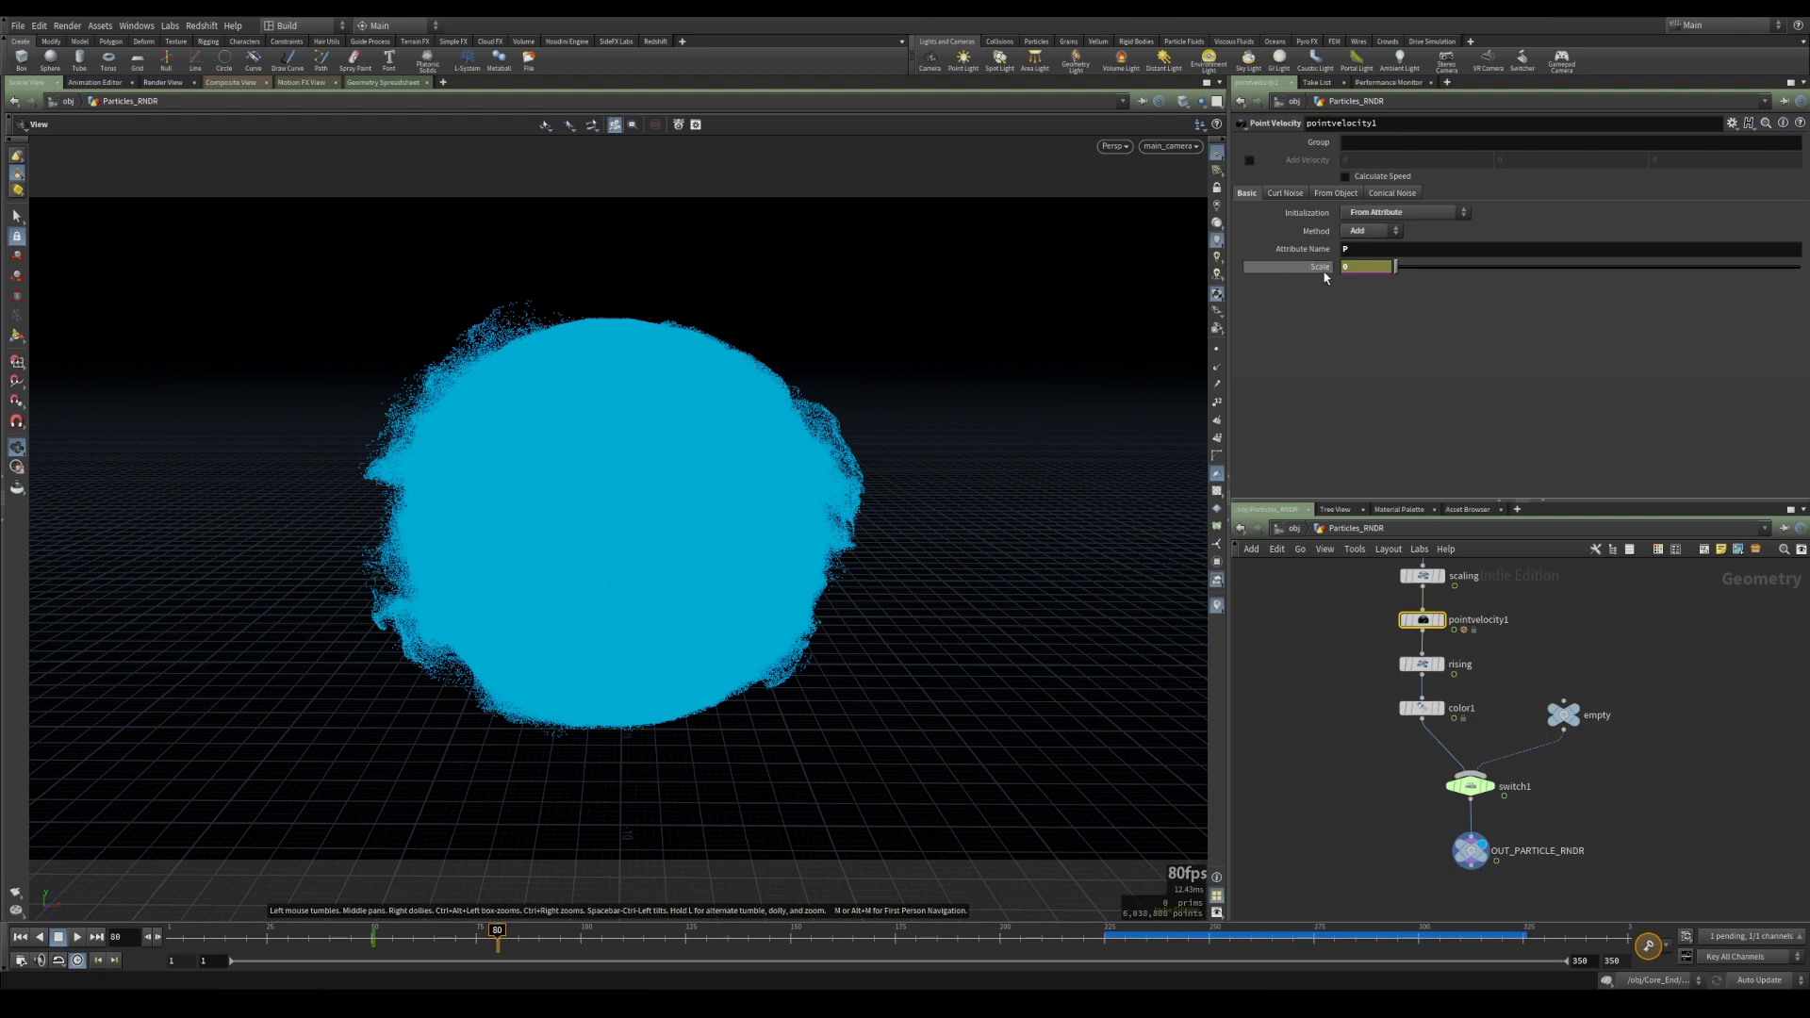
# - Keyframe pointvelocity1's Scale at 0 on frame 205
pyautogui.click(1011, 938)
pyautogui.click(1004, 937)
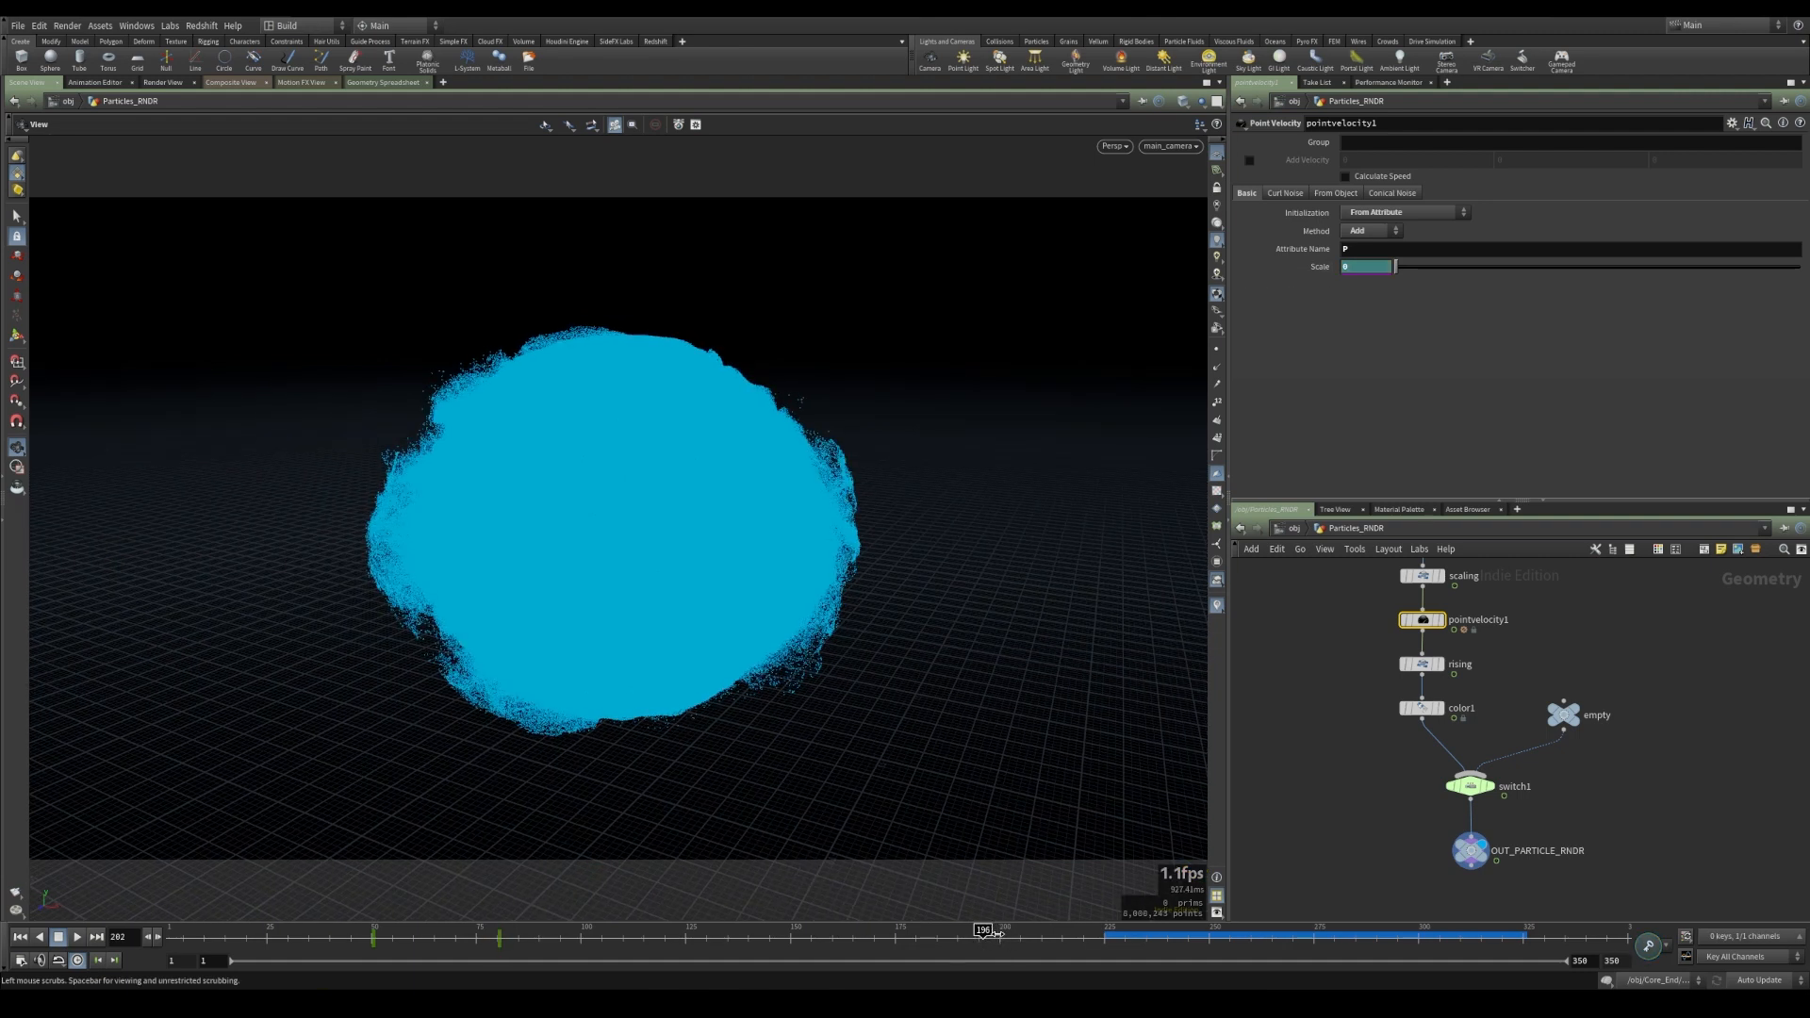
pyautogui.moveTo(1005, 936); pyautogui.dragTo(1018, 936)
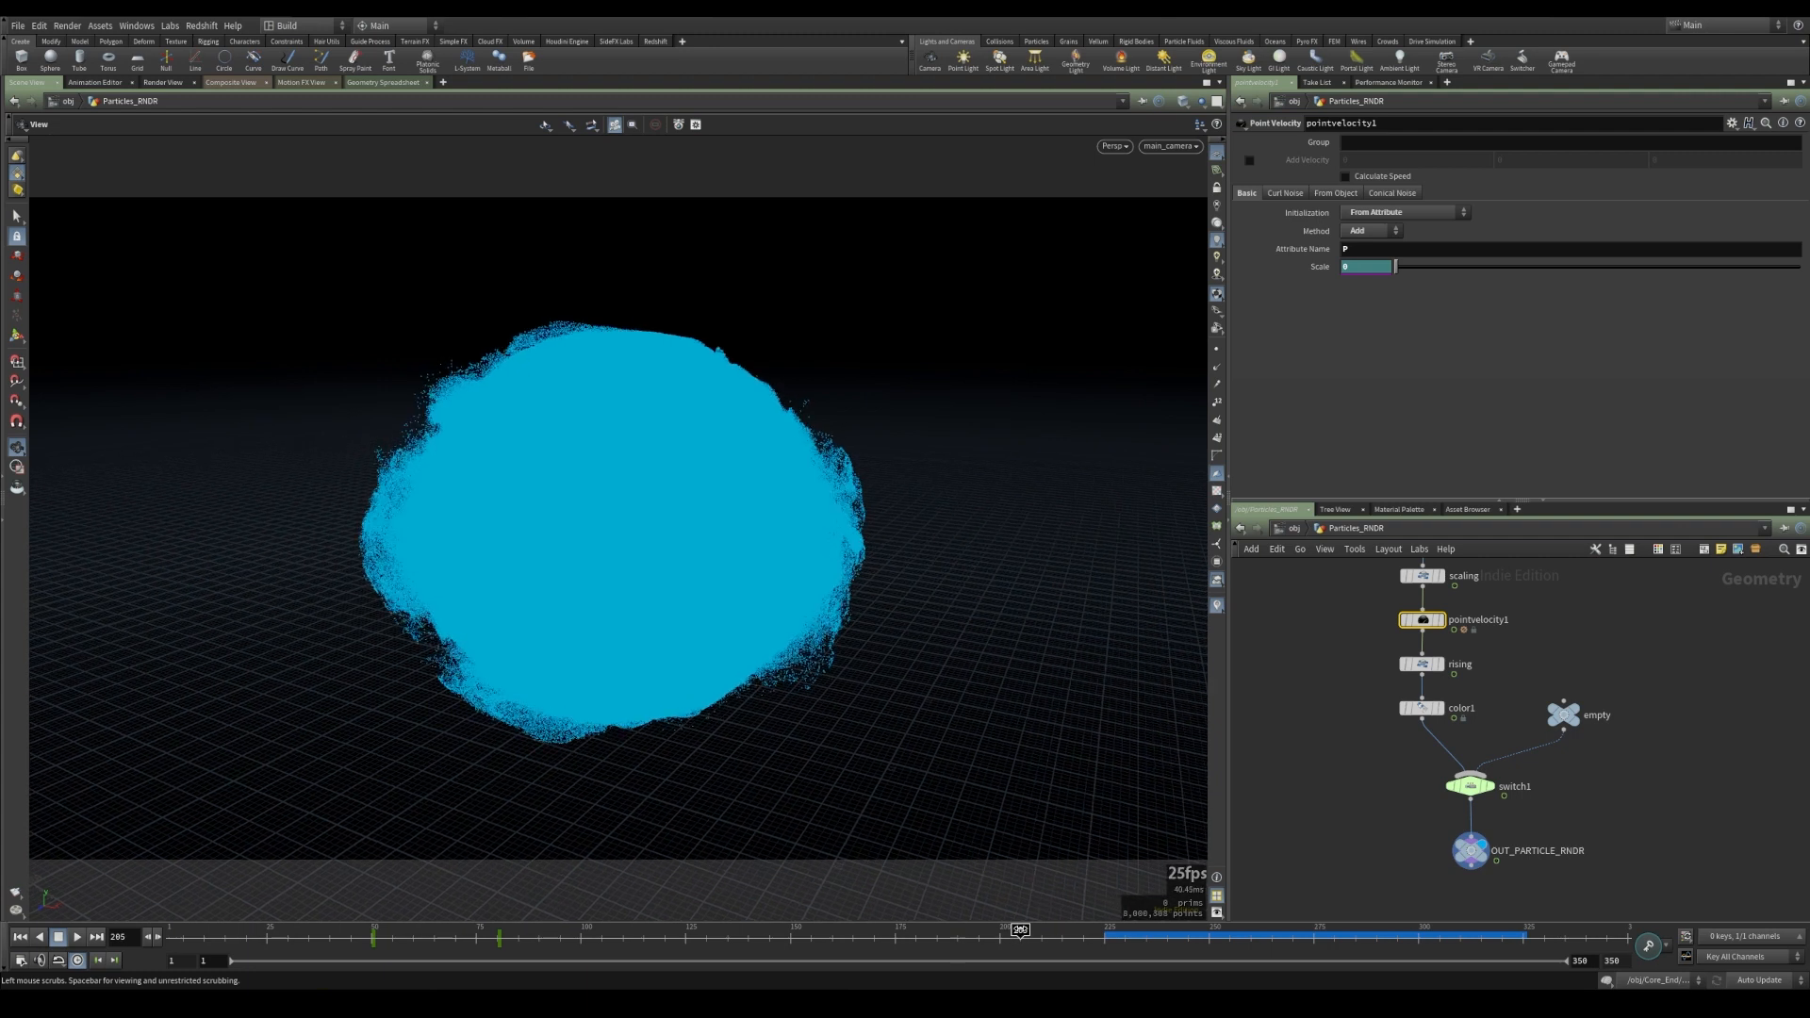
pyautogui.keyDown('alt'); pyautogui.click(1354, 269); pyautogui.keyUp('alt')
# - Keyframe pointvelocity1's Scale at 2.5 on frame 231
pyautogui.moveTo(1020, 936); pyautogui.dragTo(1129, 933)
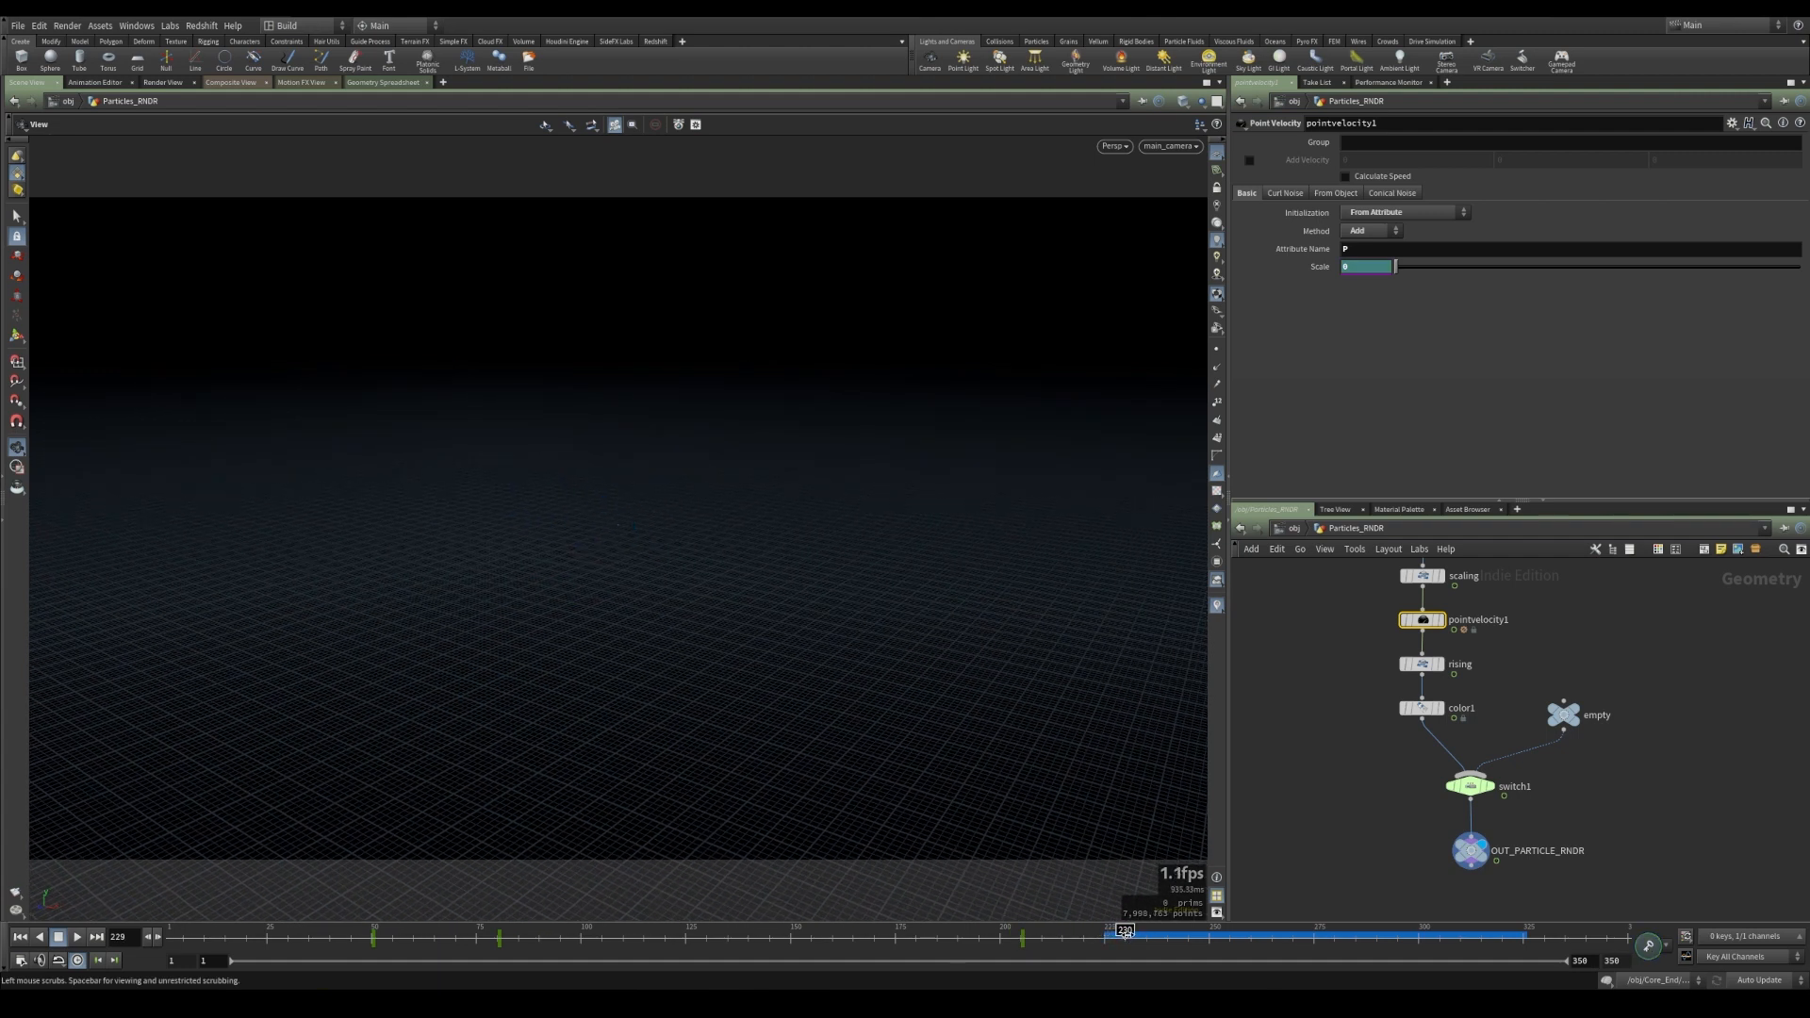
pyautogui.moveTo(1374, 267); pyautogui.dragTo(1250, 282)
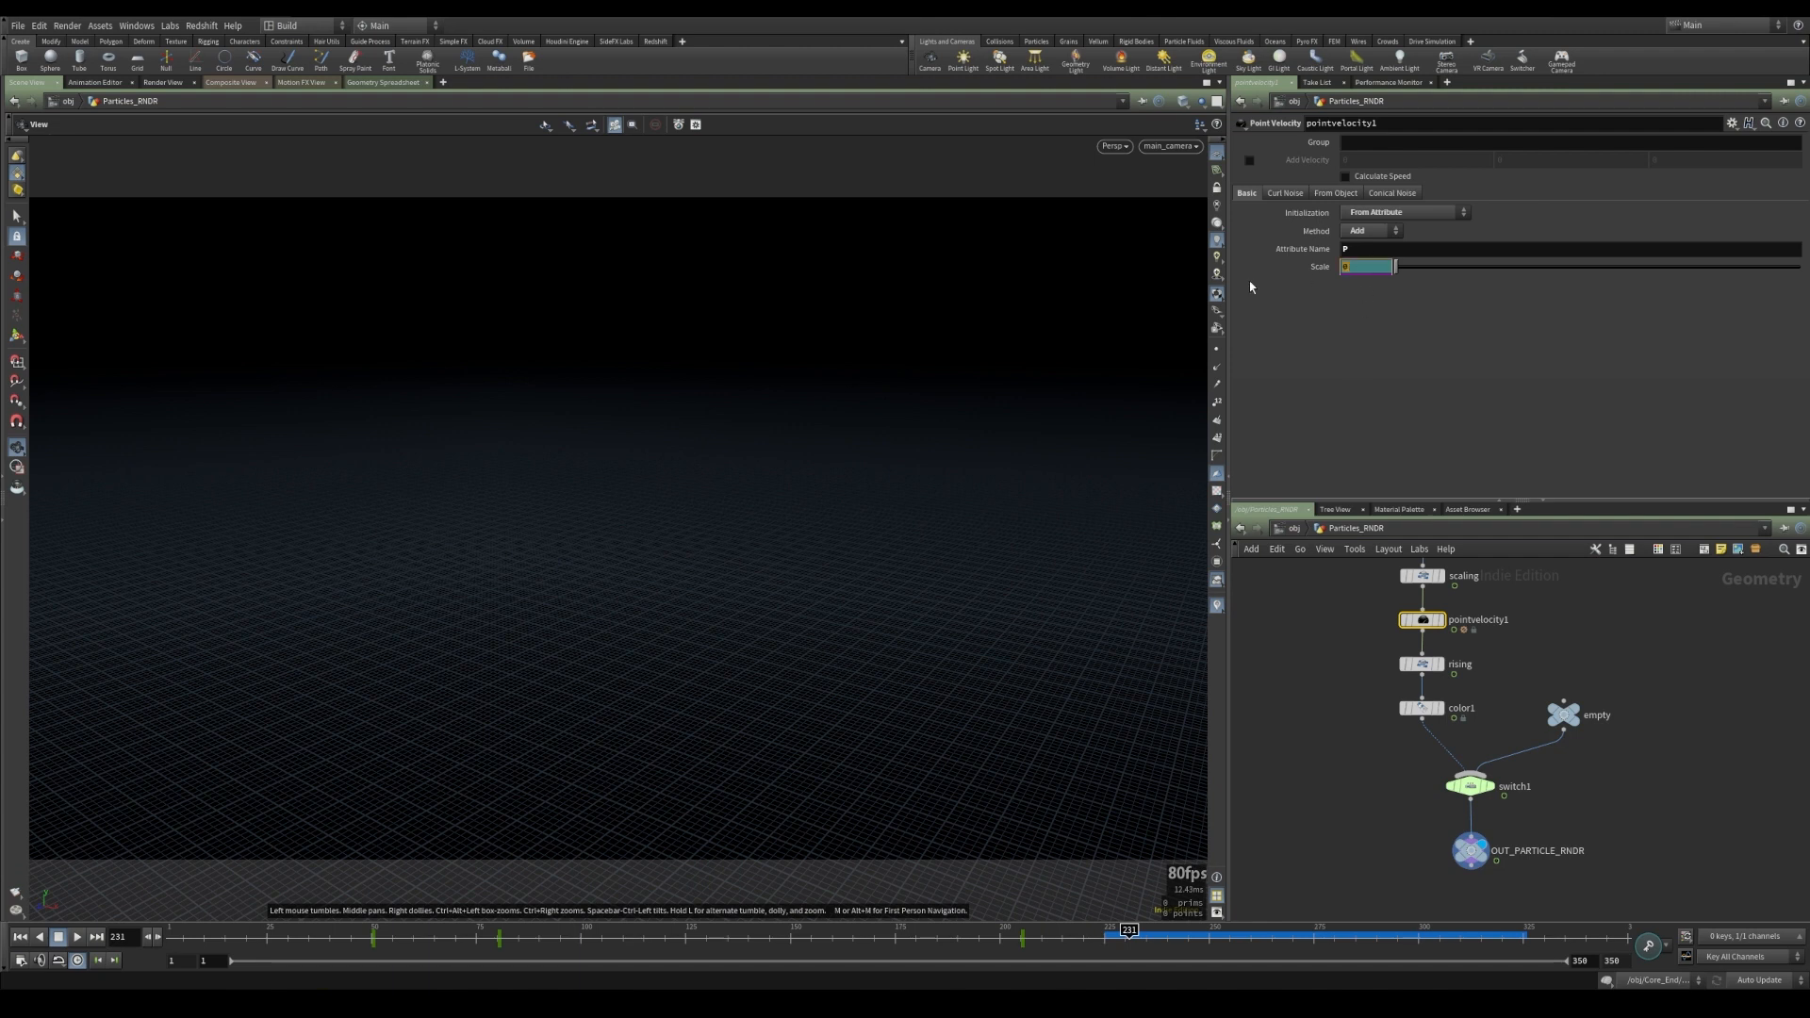
pyautogui.press('Return')
pyautogui.keyDown('alt'); pyautogui.click(1311, 268); pyautogui.keyUp('alt')
pyautogui.moveTo(1130, 933); pyautogui.dragTo(1145, 934)
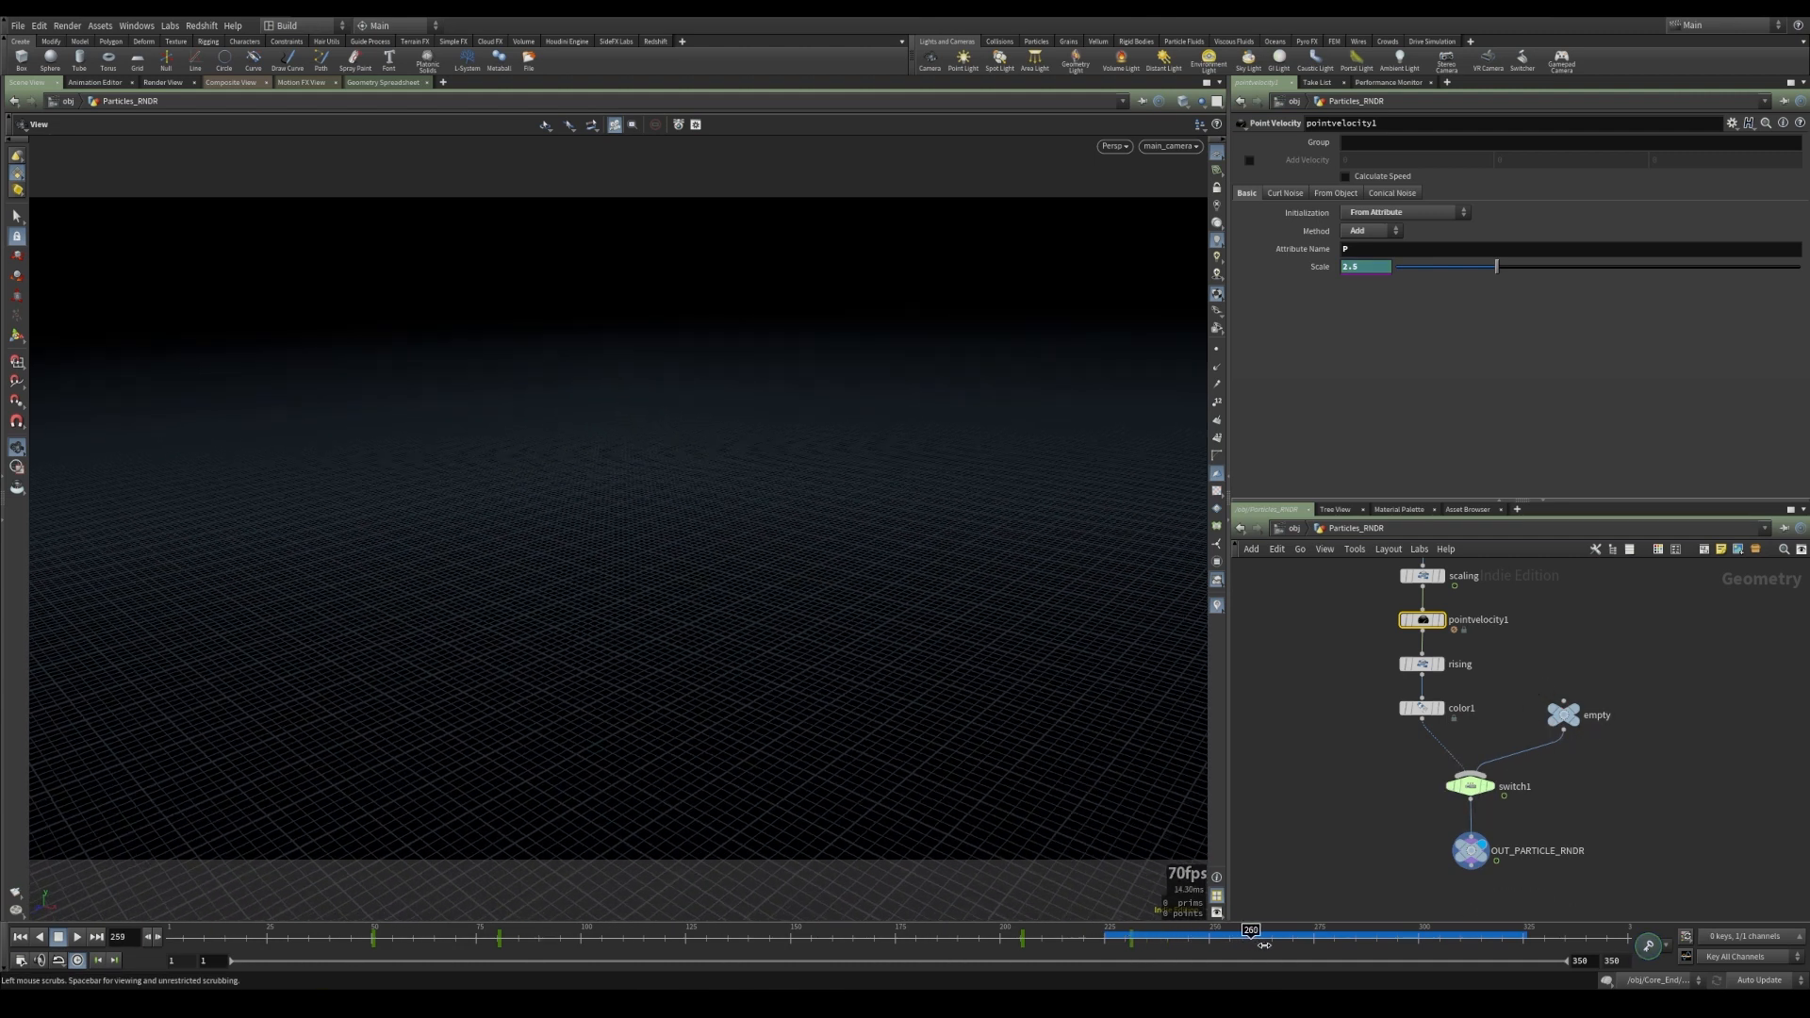
# - Return to the object level and turn on the display of the core, rocks and background render objects
pyautogui.click(1290, 532)
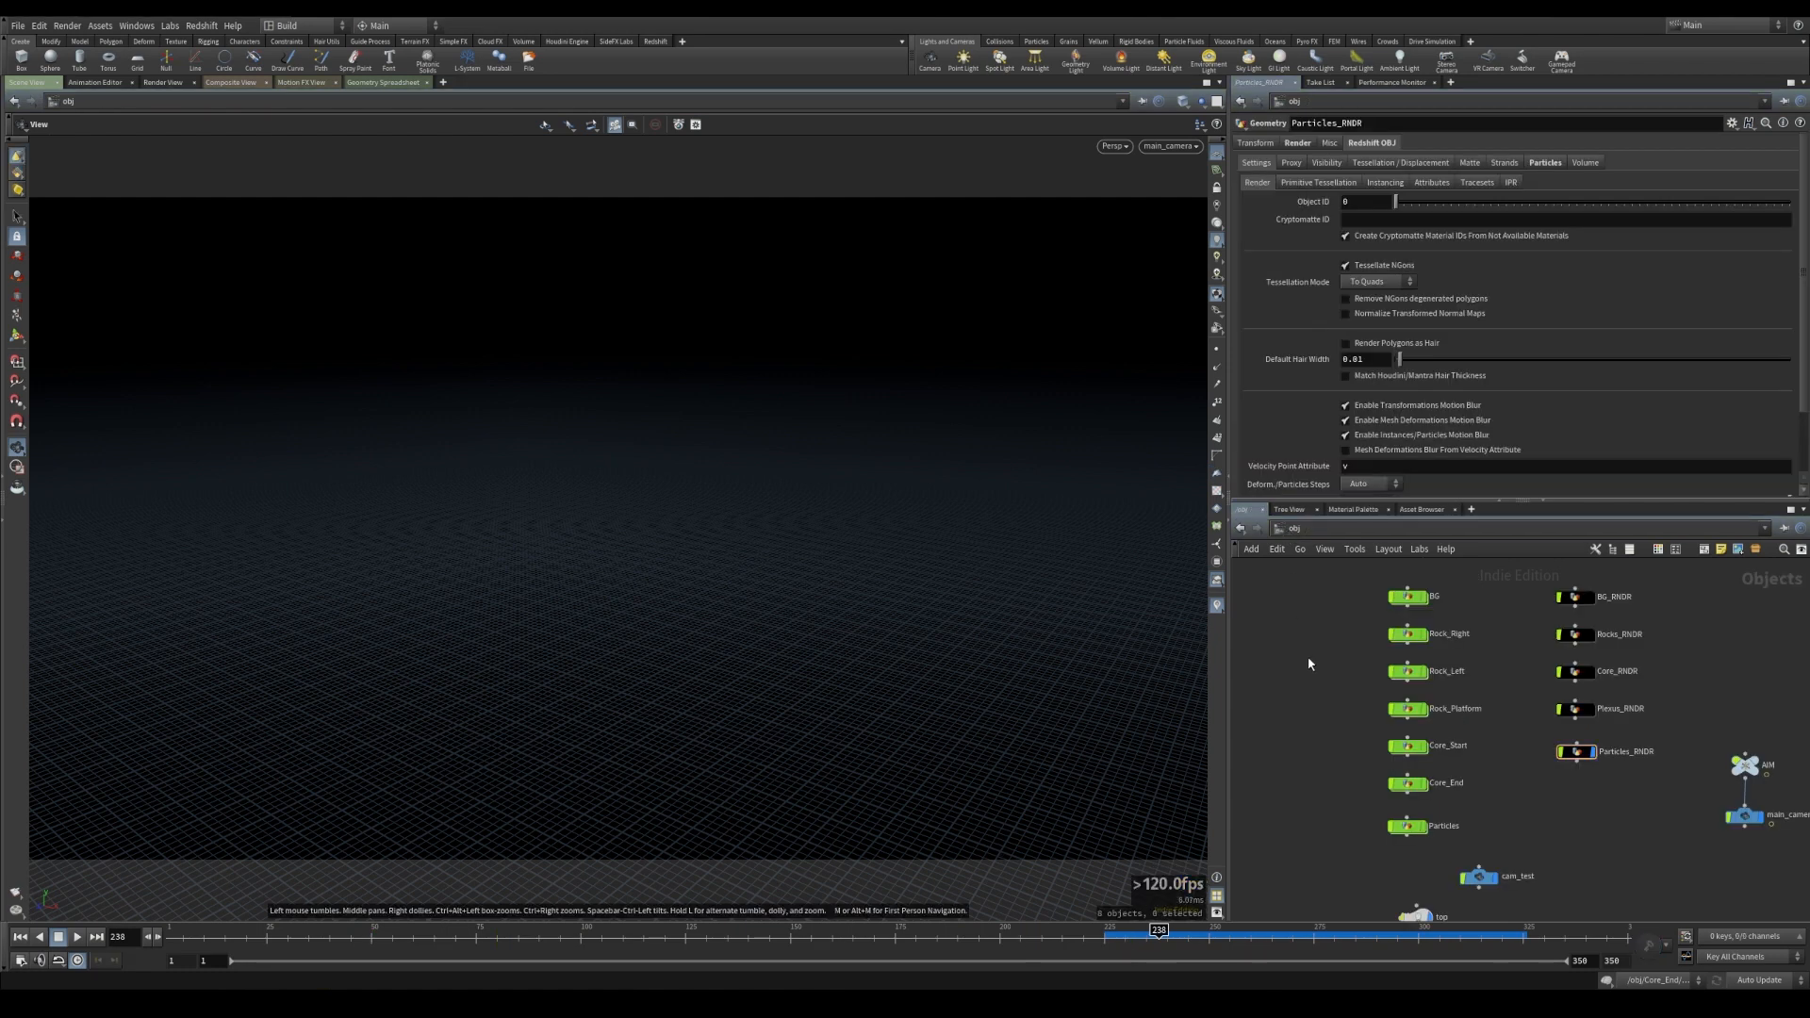
pyautogui.click(1592, 673)
pyautogui.click(1593, 635)
pyautogui.click(1593, 598)
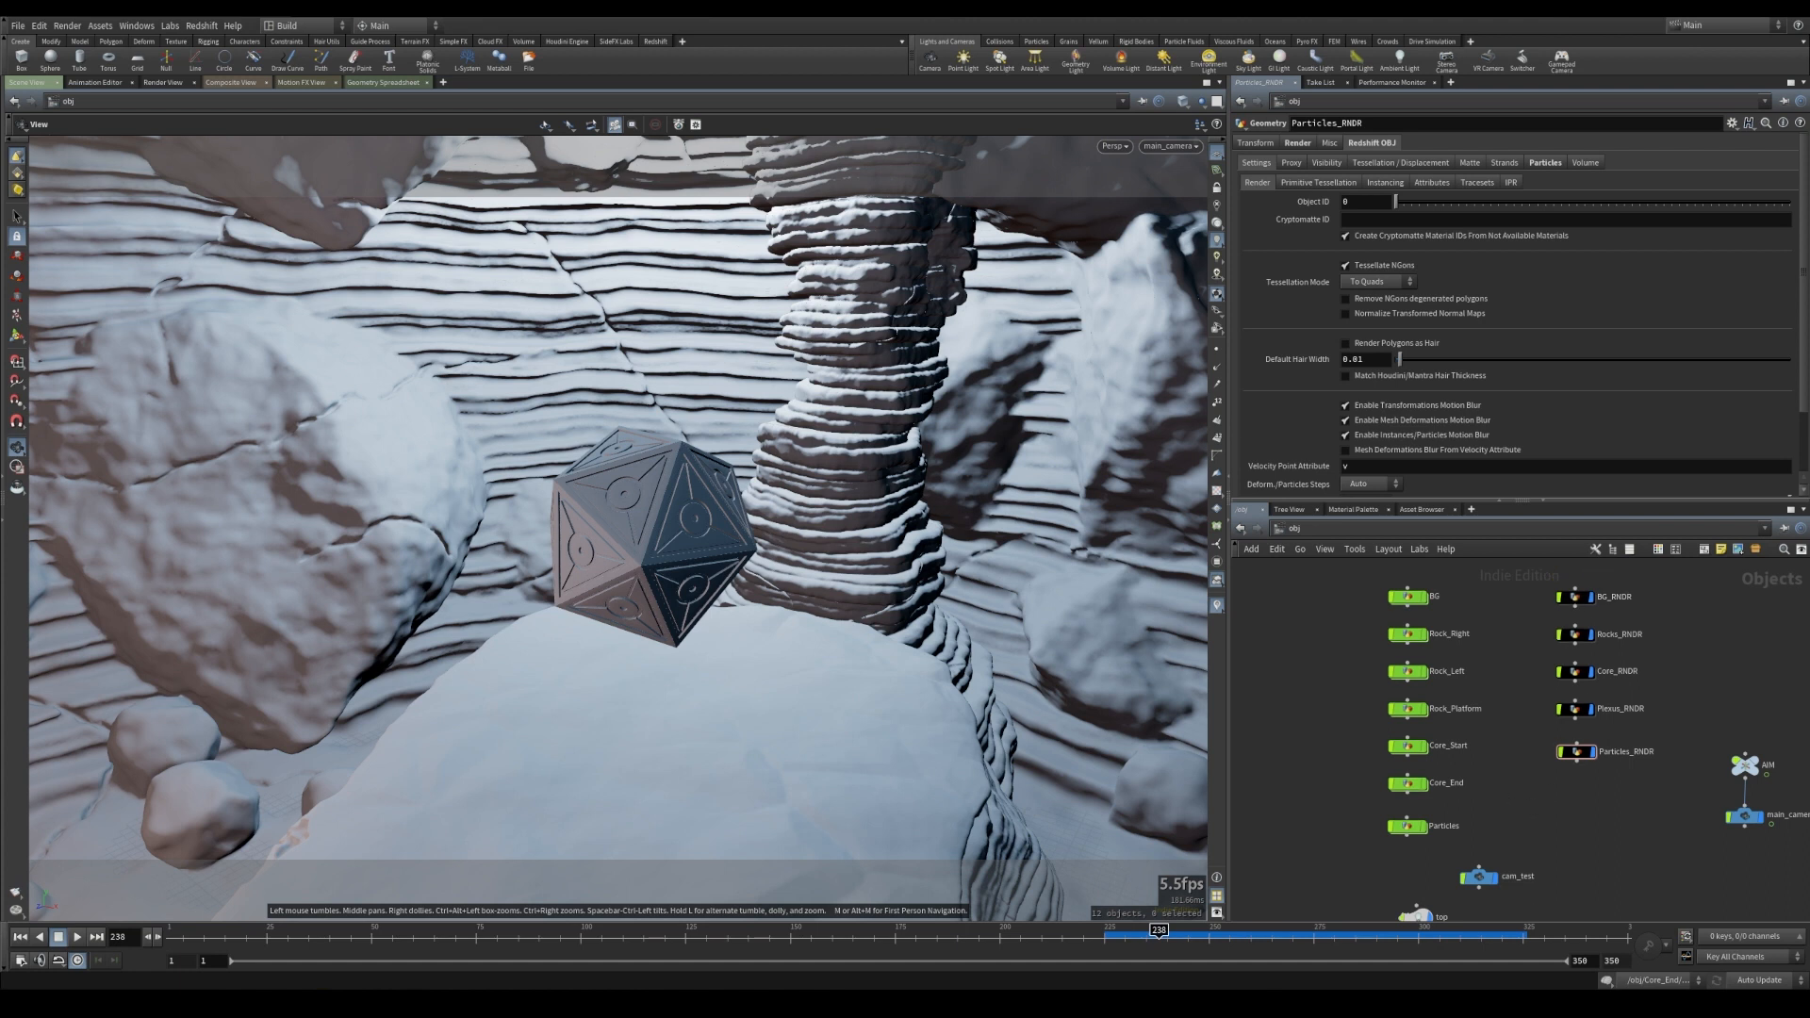
# - Open the Redshift render view and render the full scene at frame 238 and at frame 11
pyautogui.click(201, 25)
pyautogui.click(221, 74)
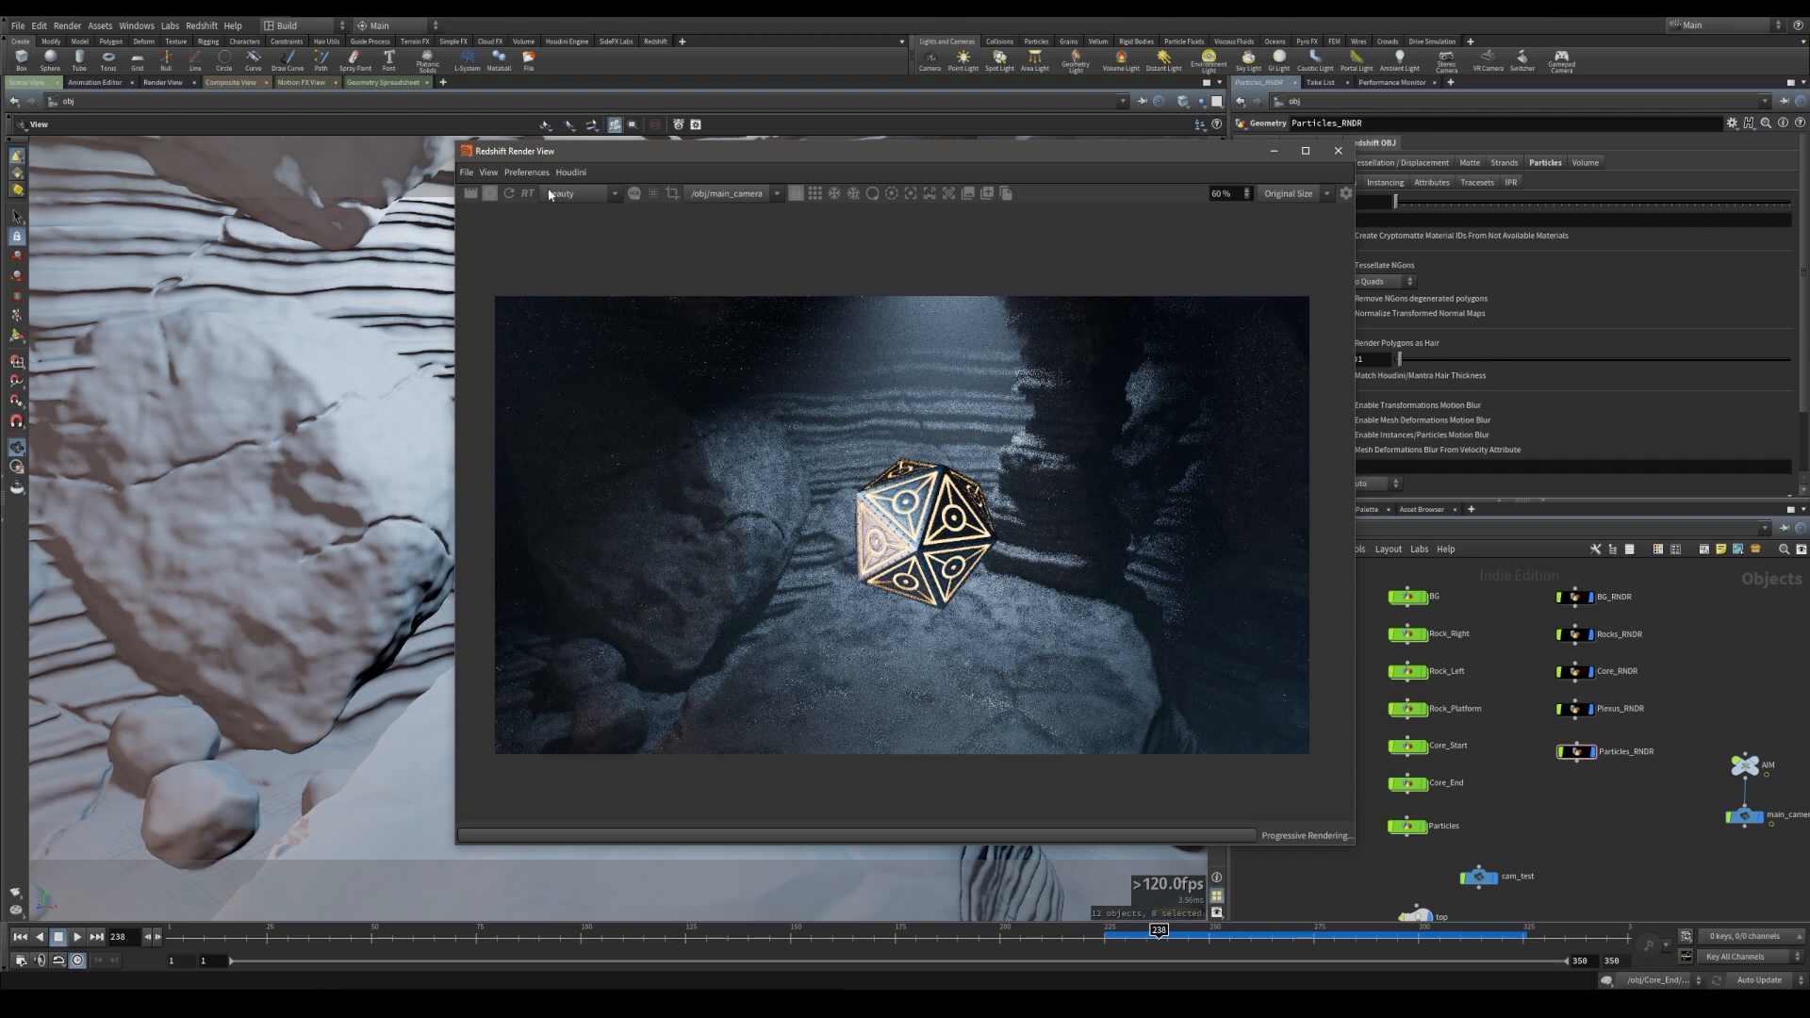
pyautogui.moveTo(604, 151); pyautogui.dragTo(1082, 122)
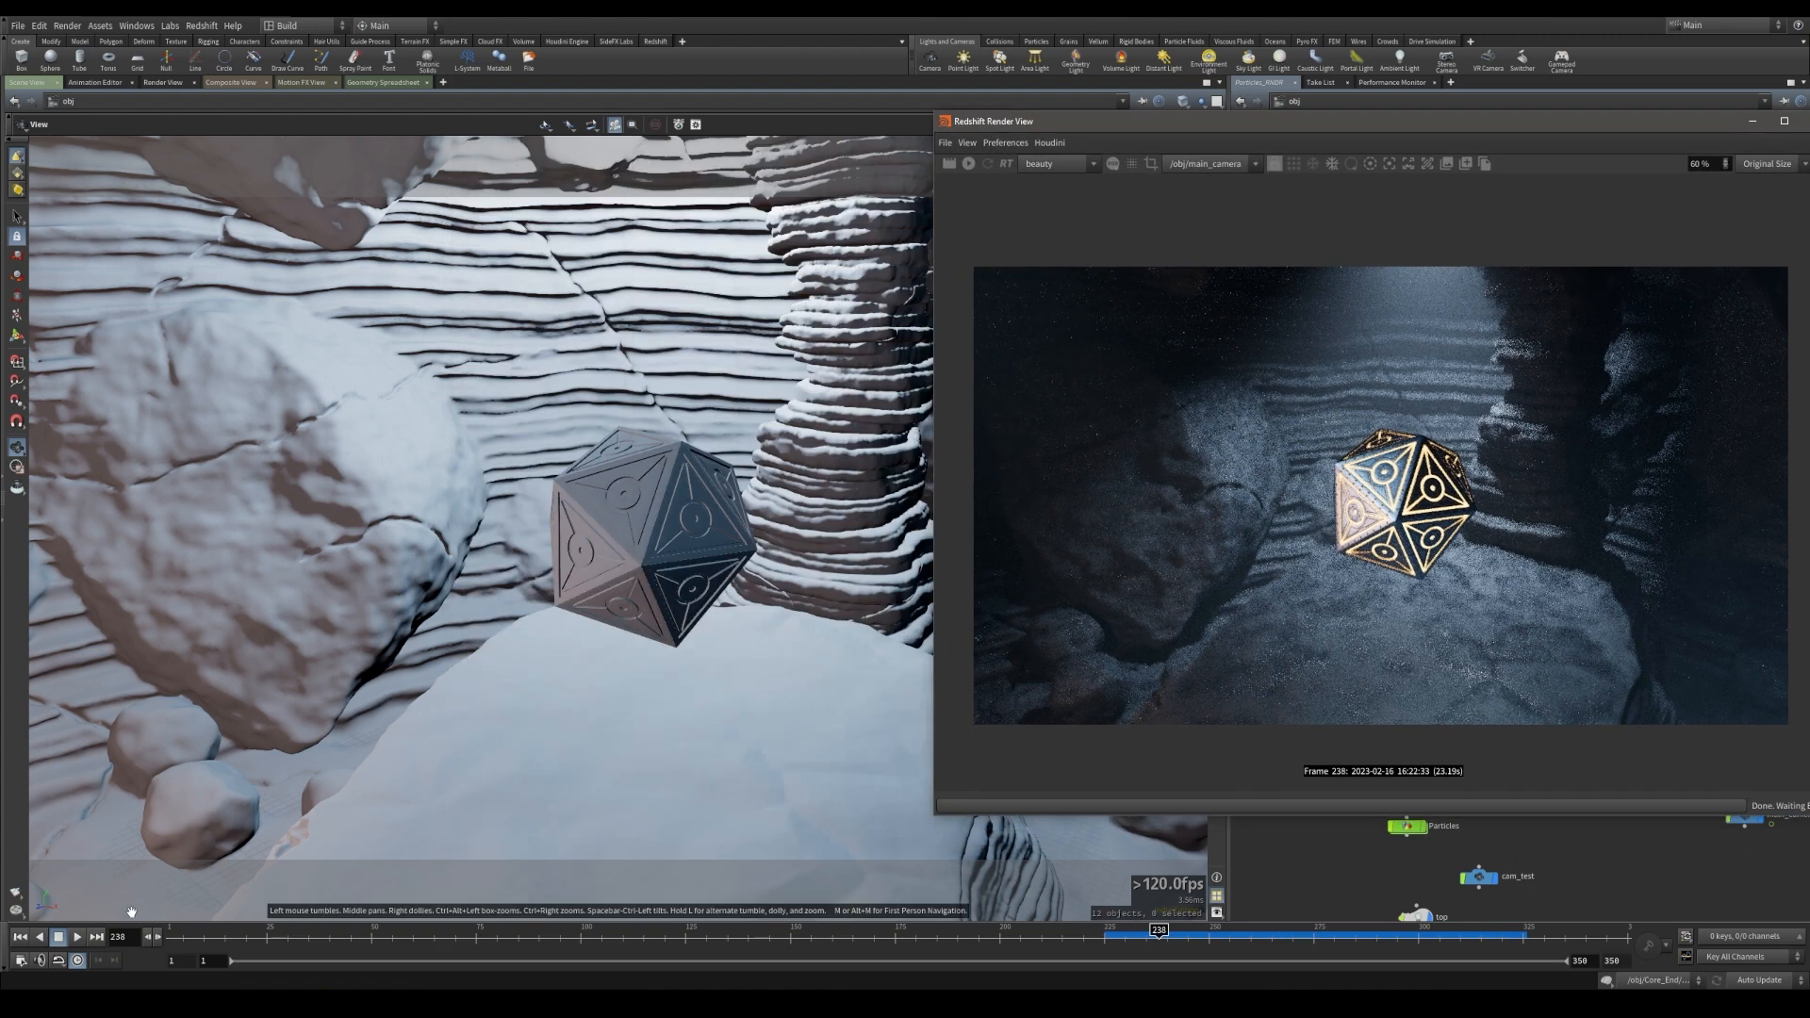
pyautogui.moveTo(253, 936); pyautogui.dragTo(208, 934)
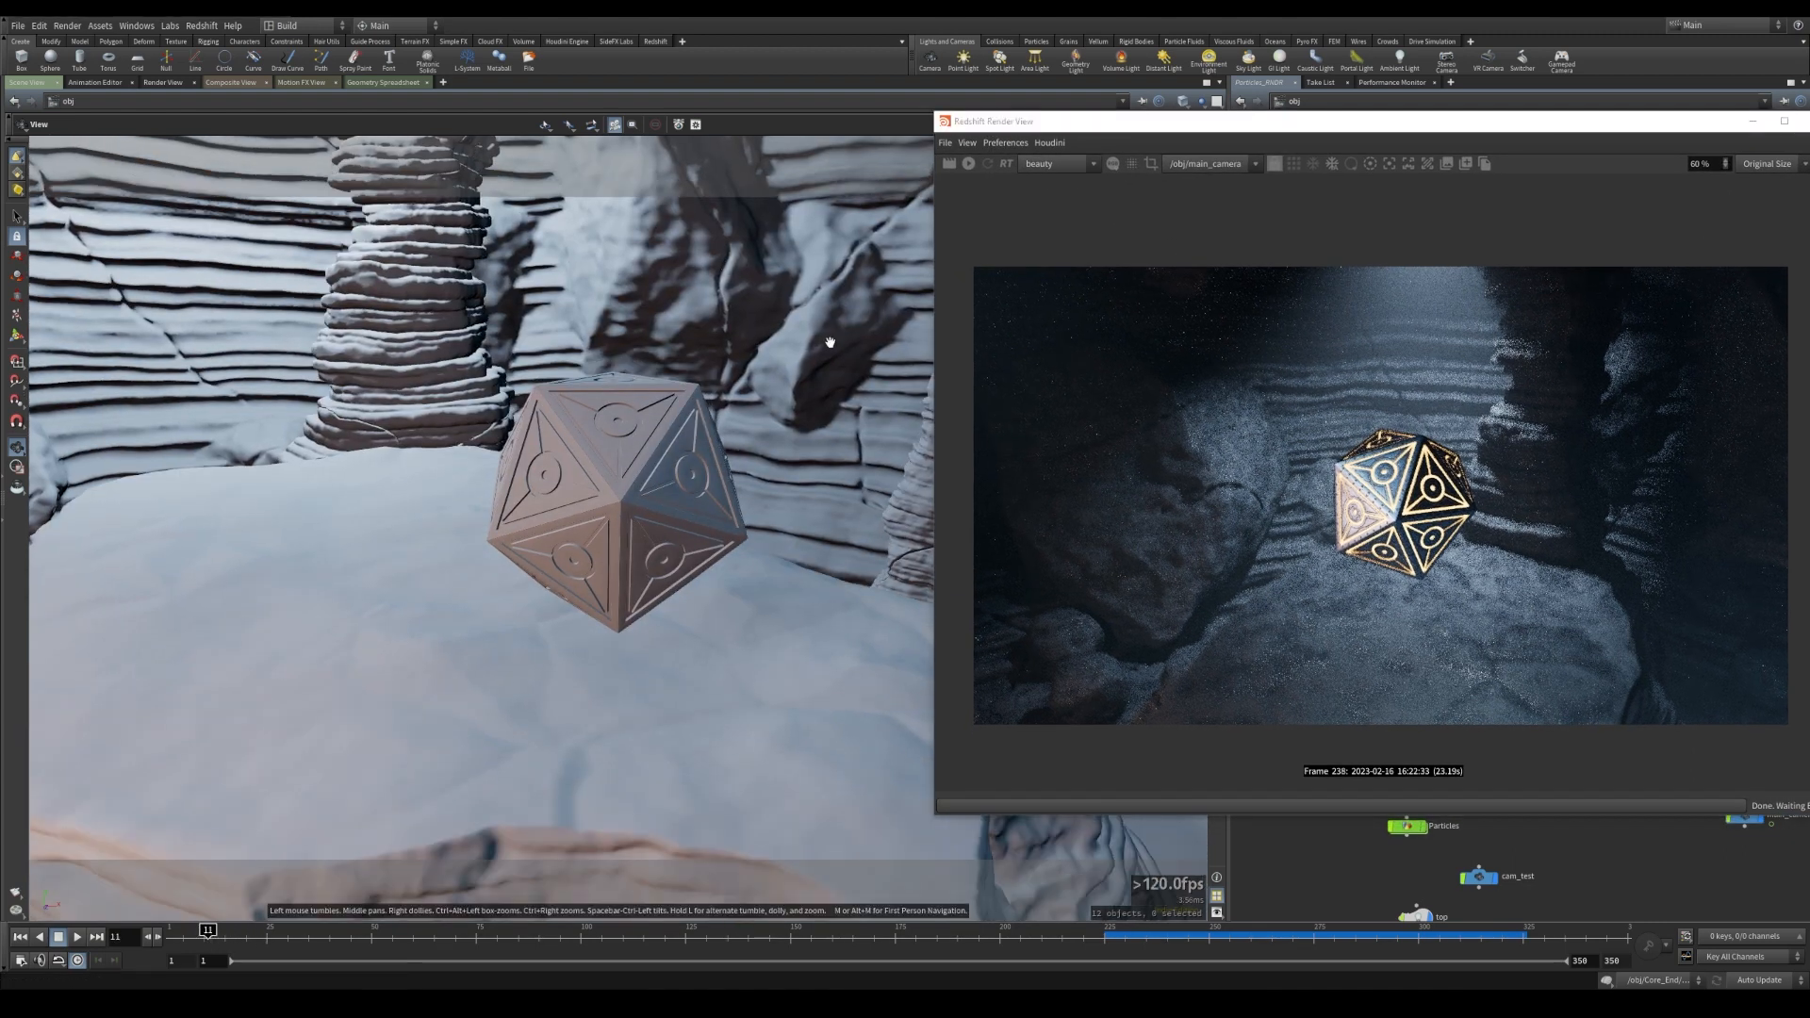
pyautogui.click(970, 163)
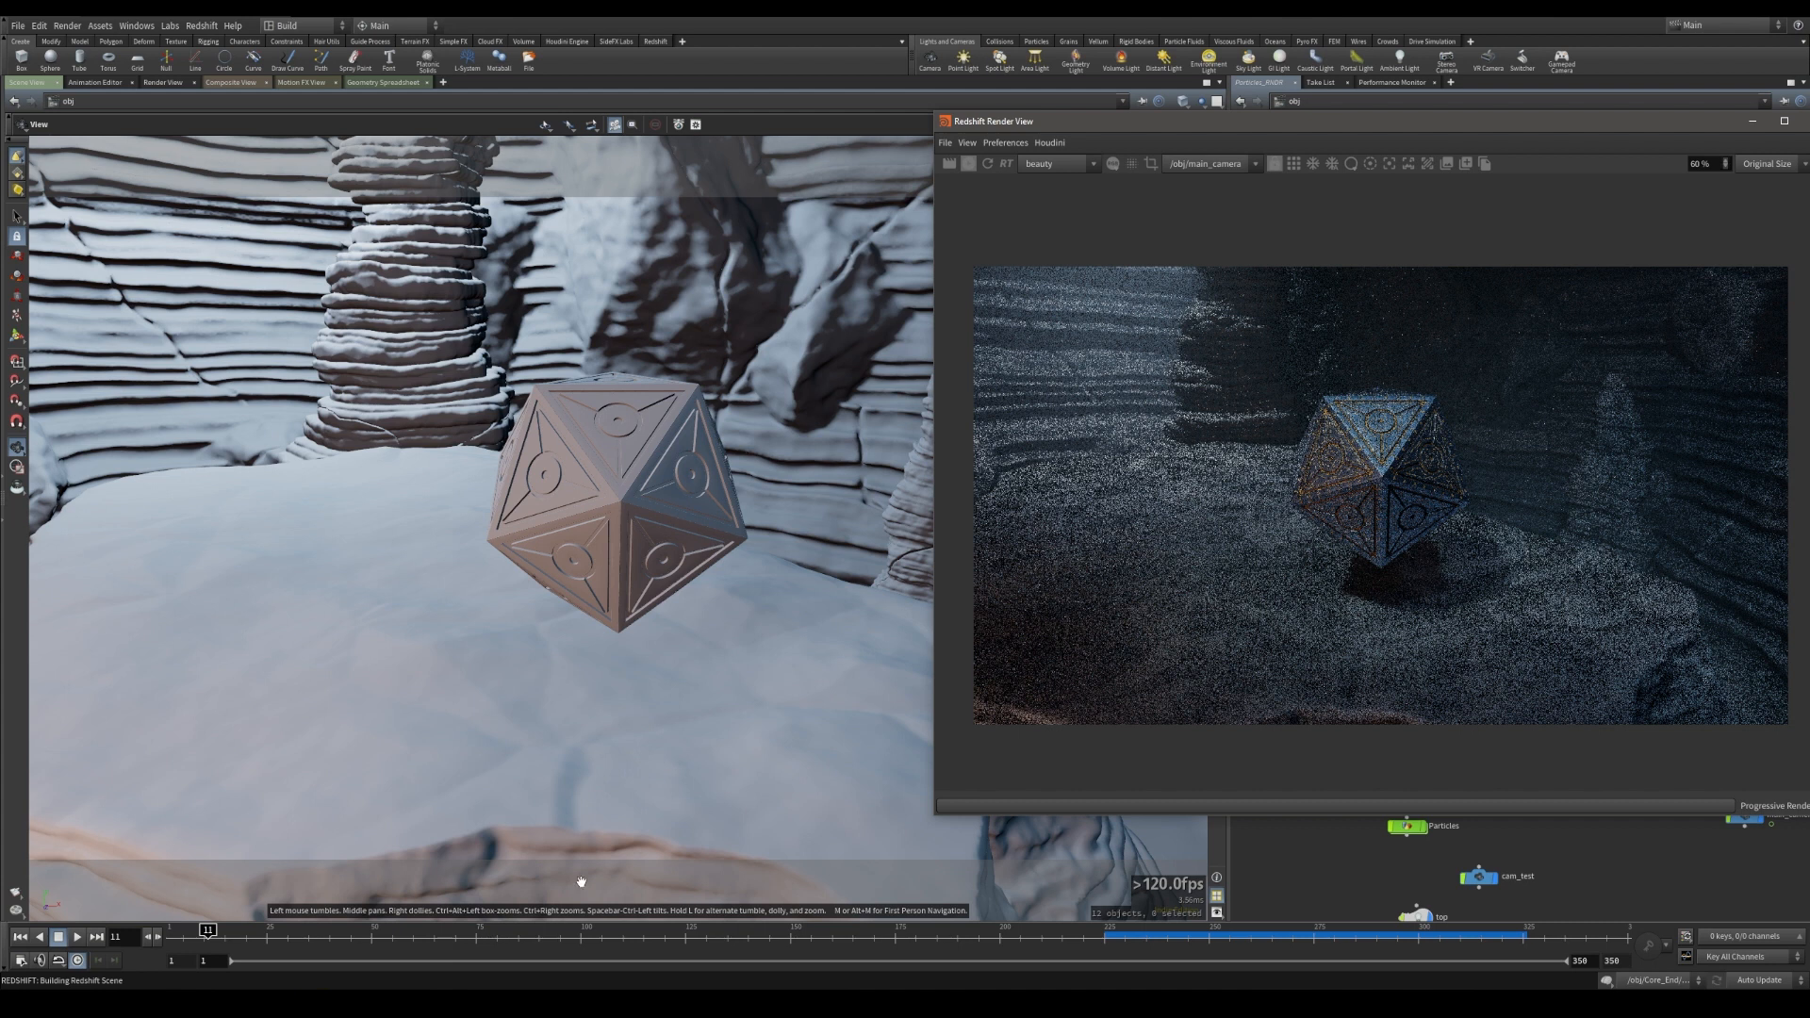
# - Render the full scene at frame 82 and examine the particle sphere together with the surrounding core pieces
pyautogui.moveTo(430, 939); pyautogui.dragTo(506, 939)
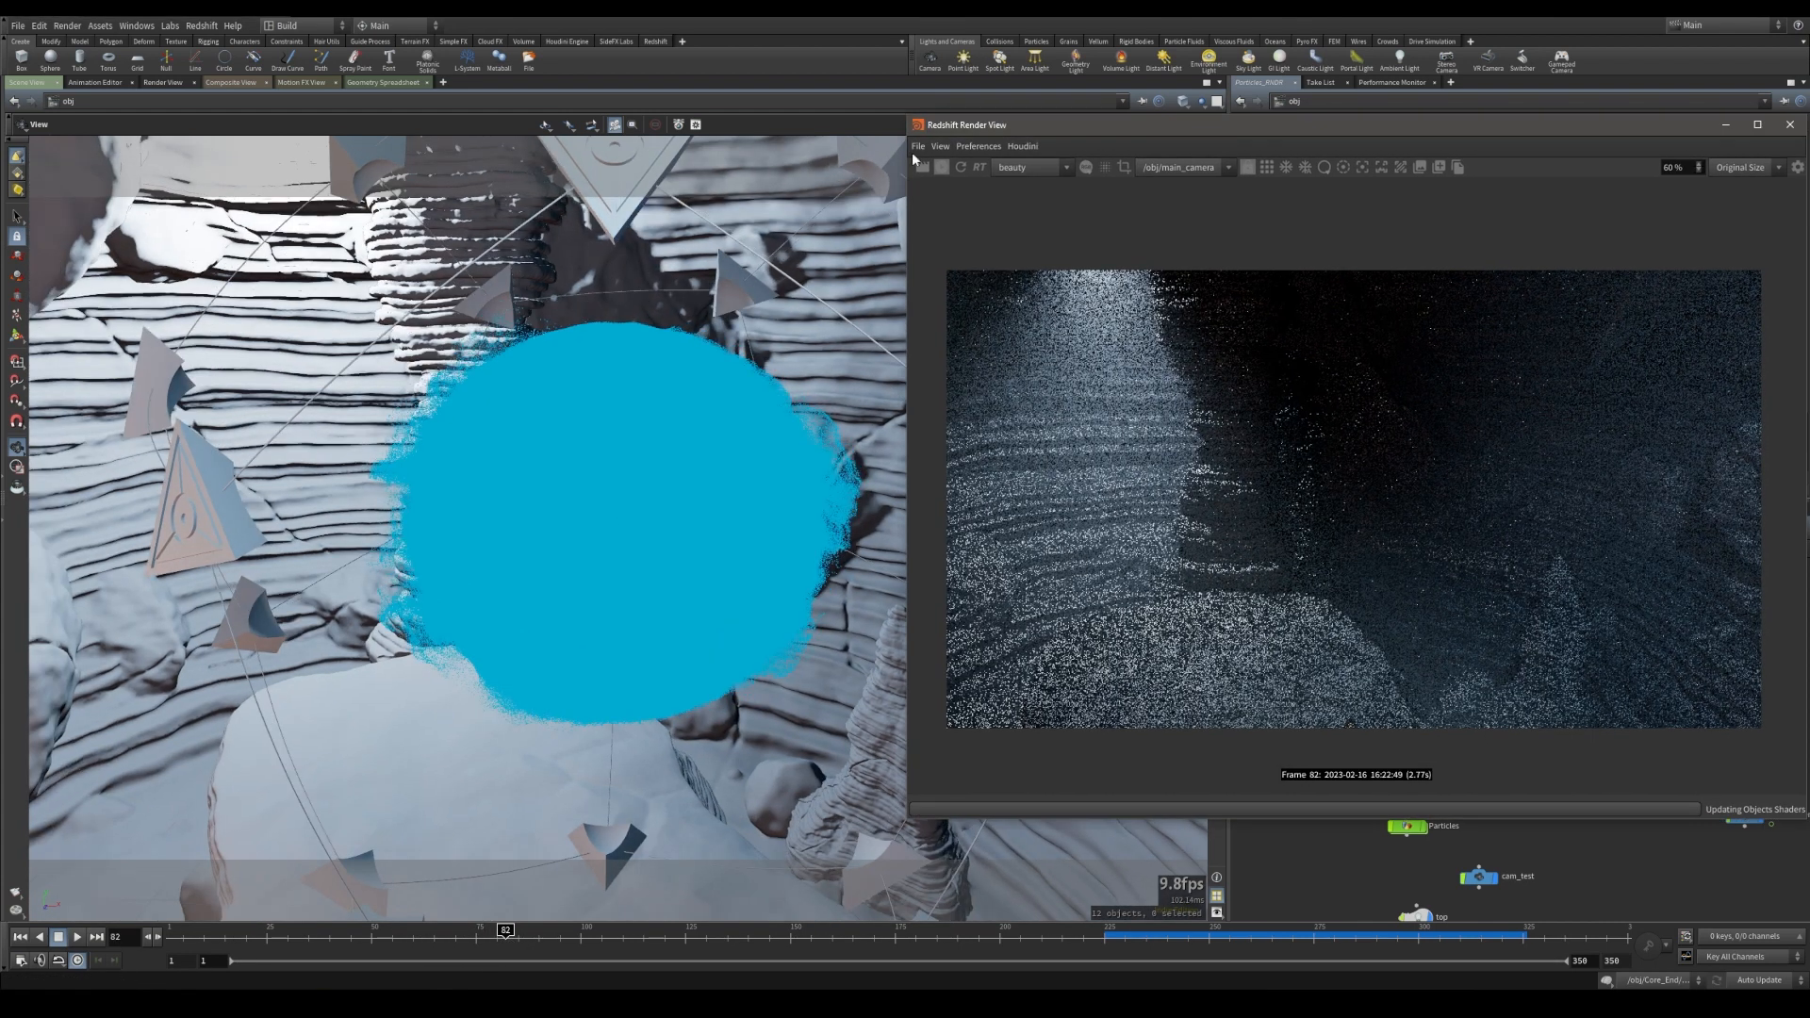
pyautogui.moveTo(1221, 130); pyautogui.dragTo(832, 157)
pyautogui.click(580, 191)
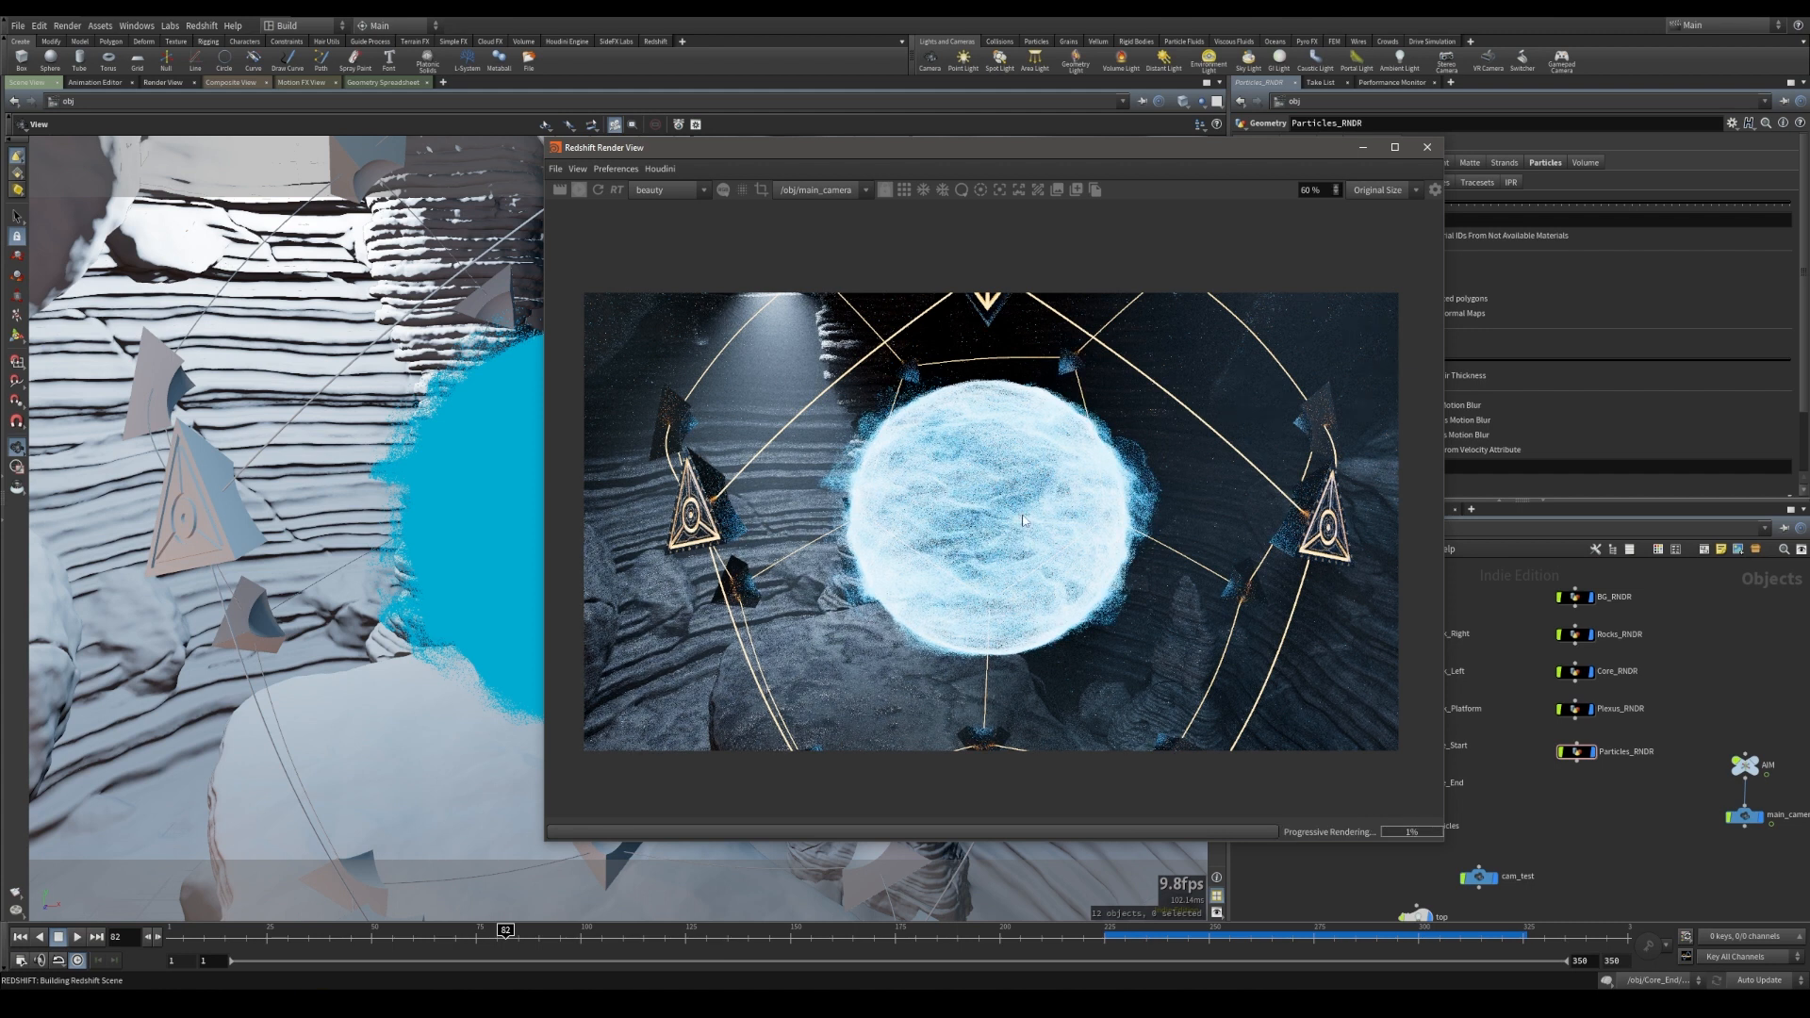
pyautogui.moveTo(936, 150); pyautogui.dragTo(688, 148)
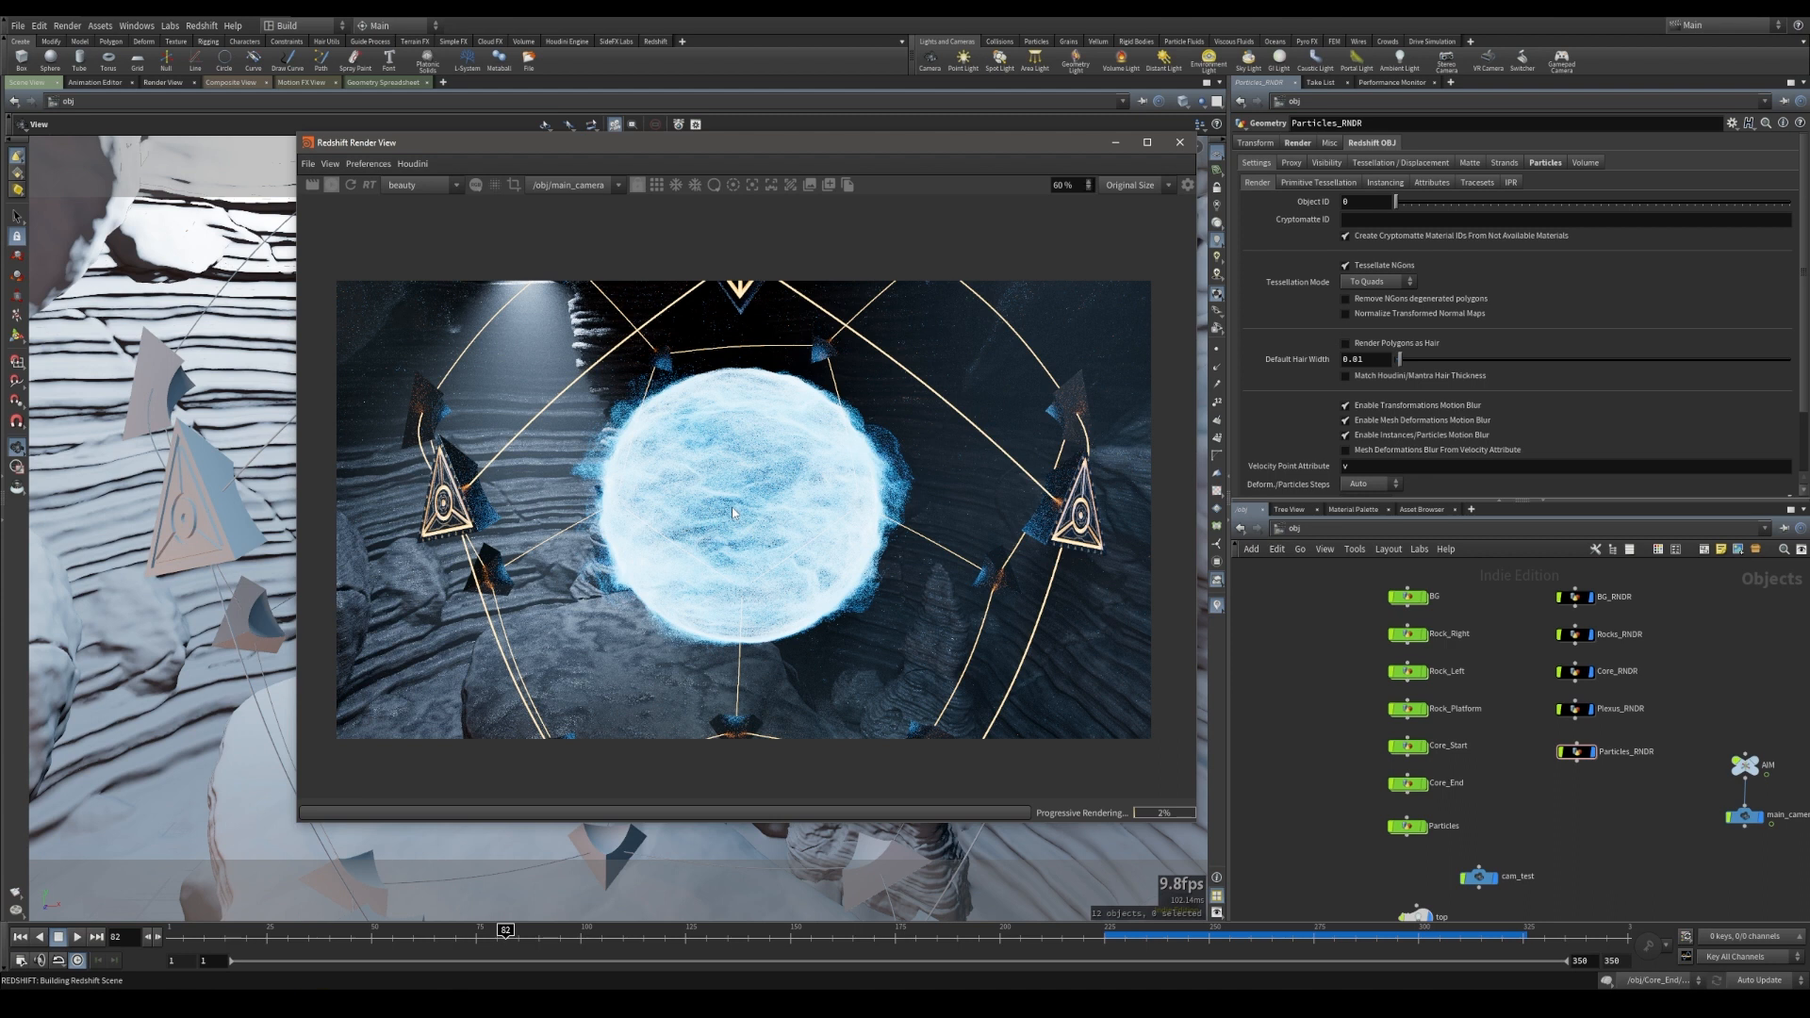
# - Go to the out network and add a Diffuse Lighting AOV in Redshift_ROP1's AOV settings
pyautogui.click(1576, 751)
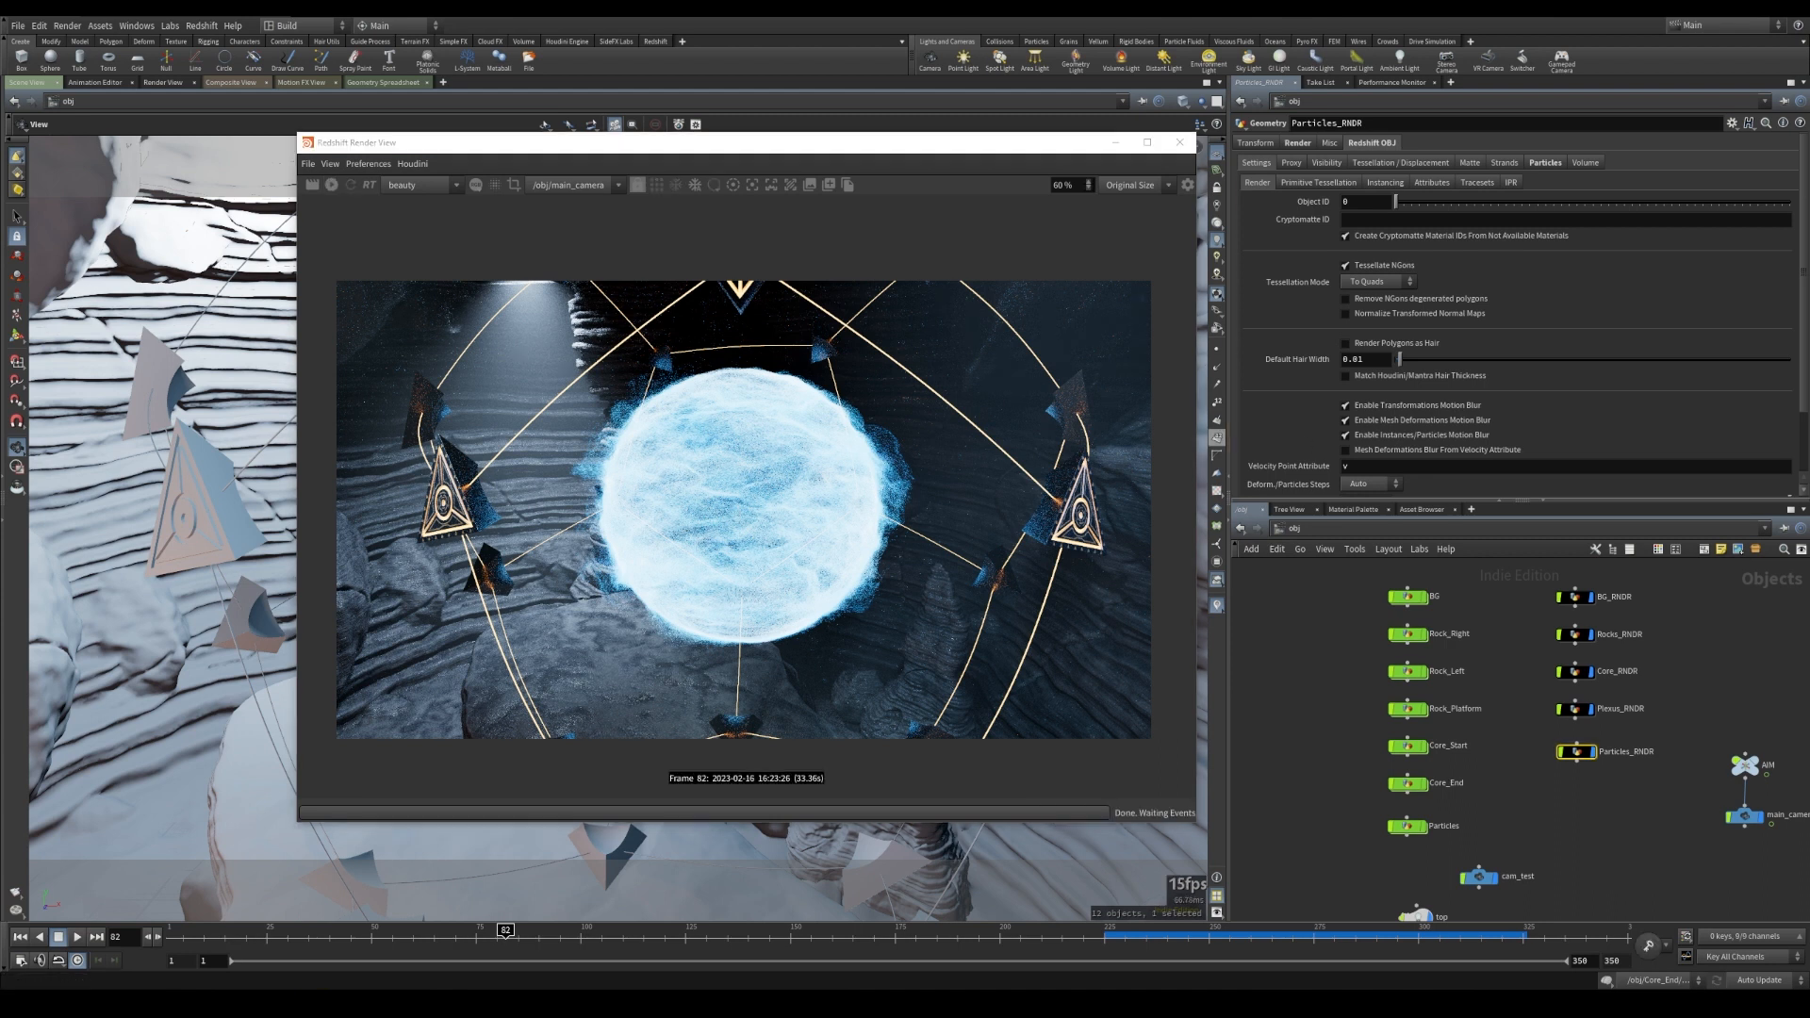
pyautogui.click(1310, 531)
pyautogui.click(1344, 608)
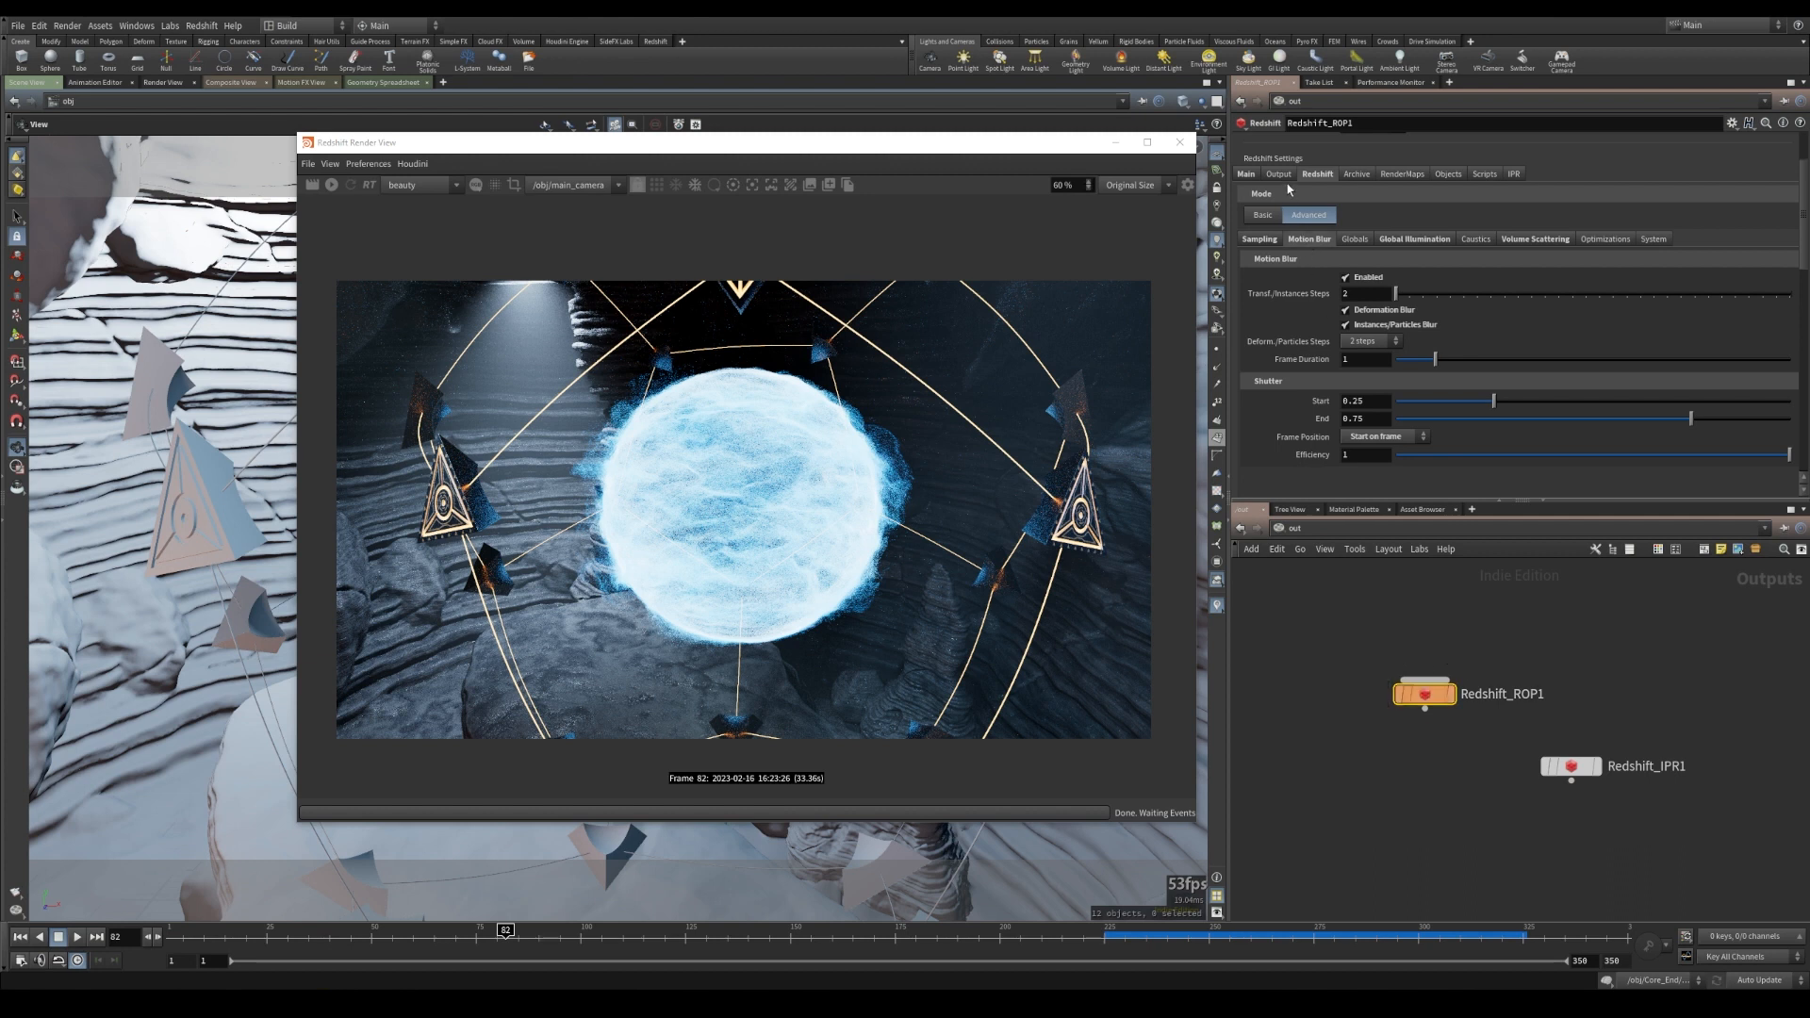
pyautogui.click(1280, 175)
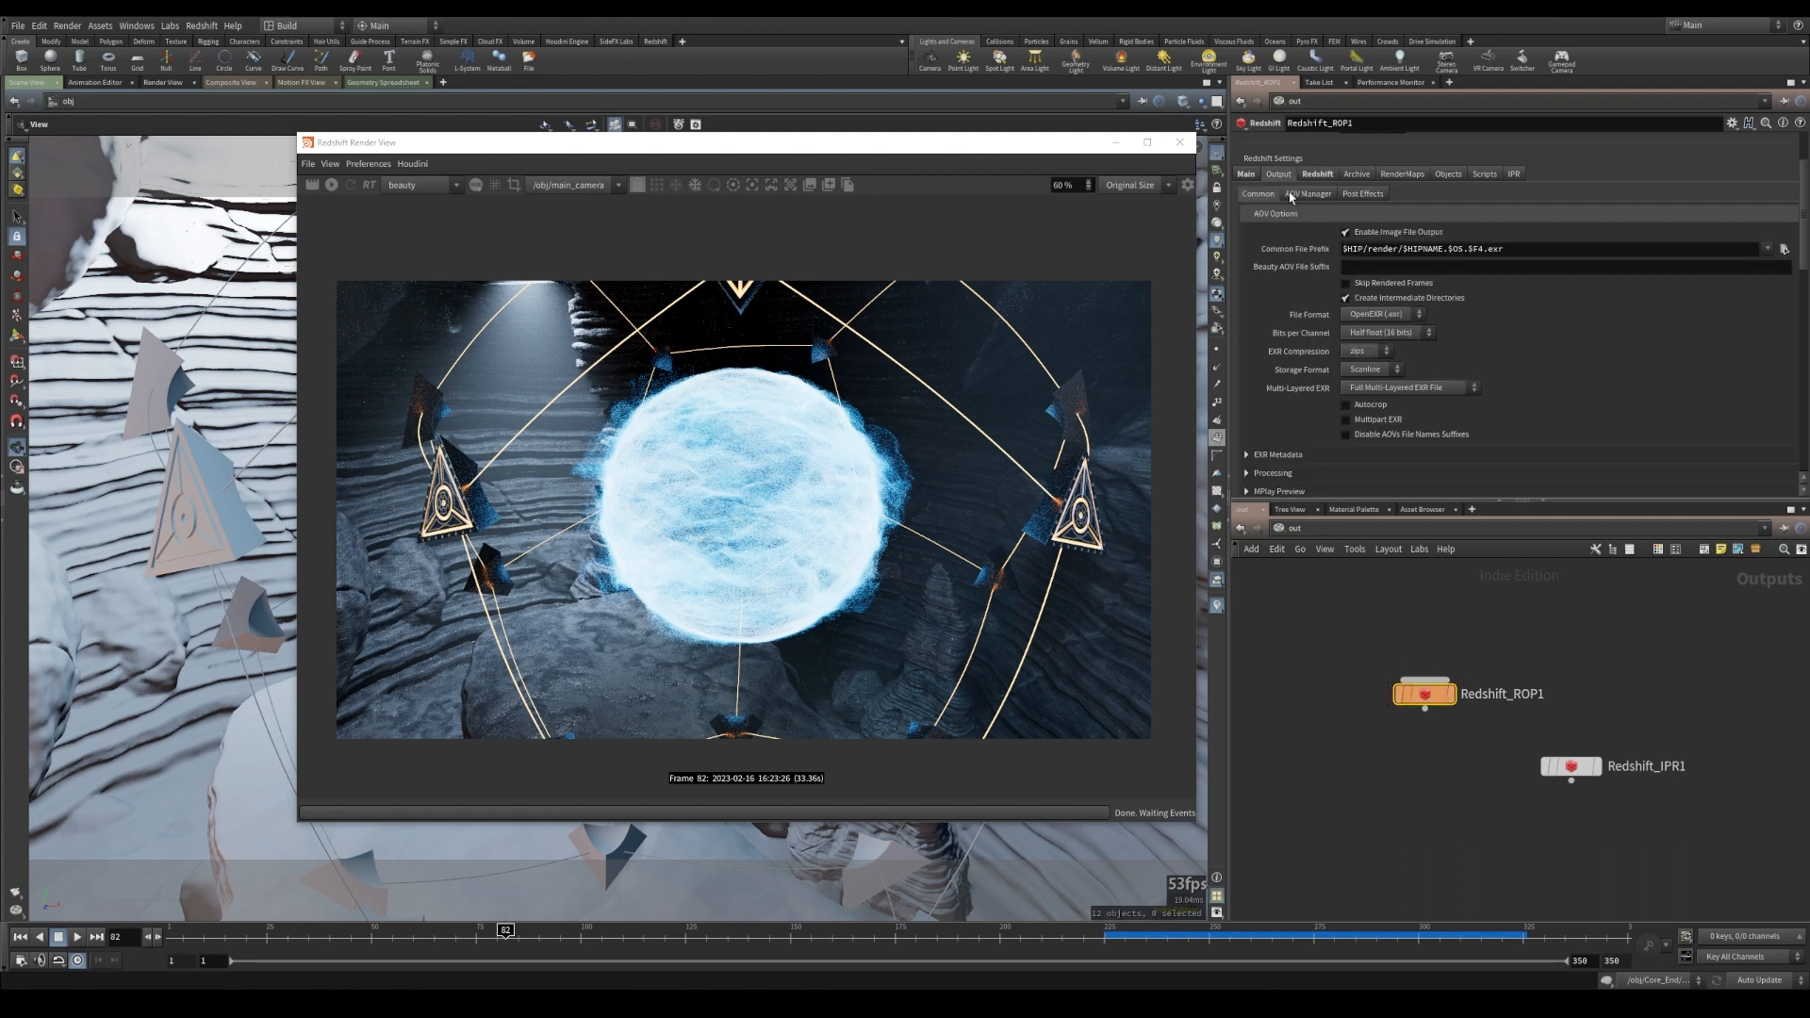
pyautogui.click(1302, 196)
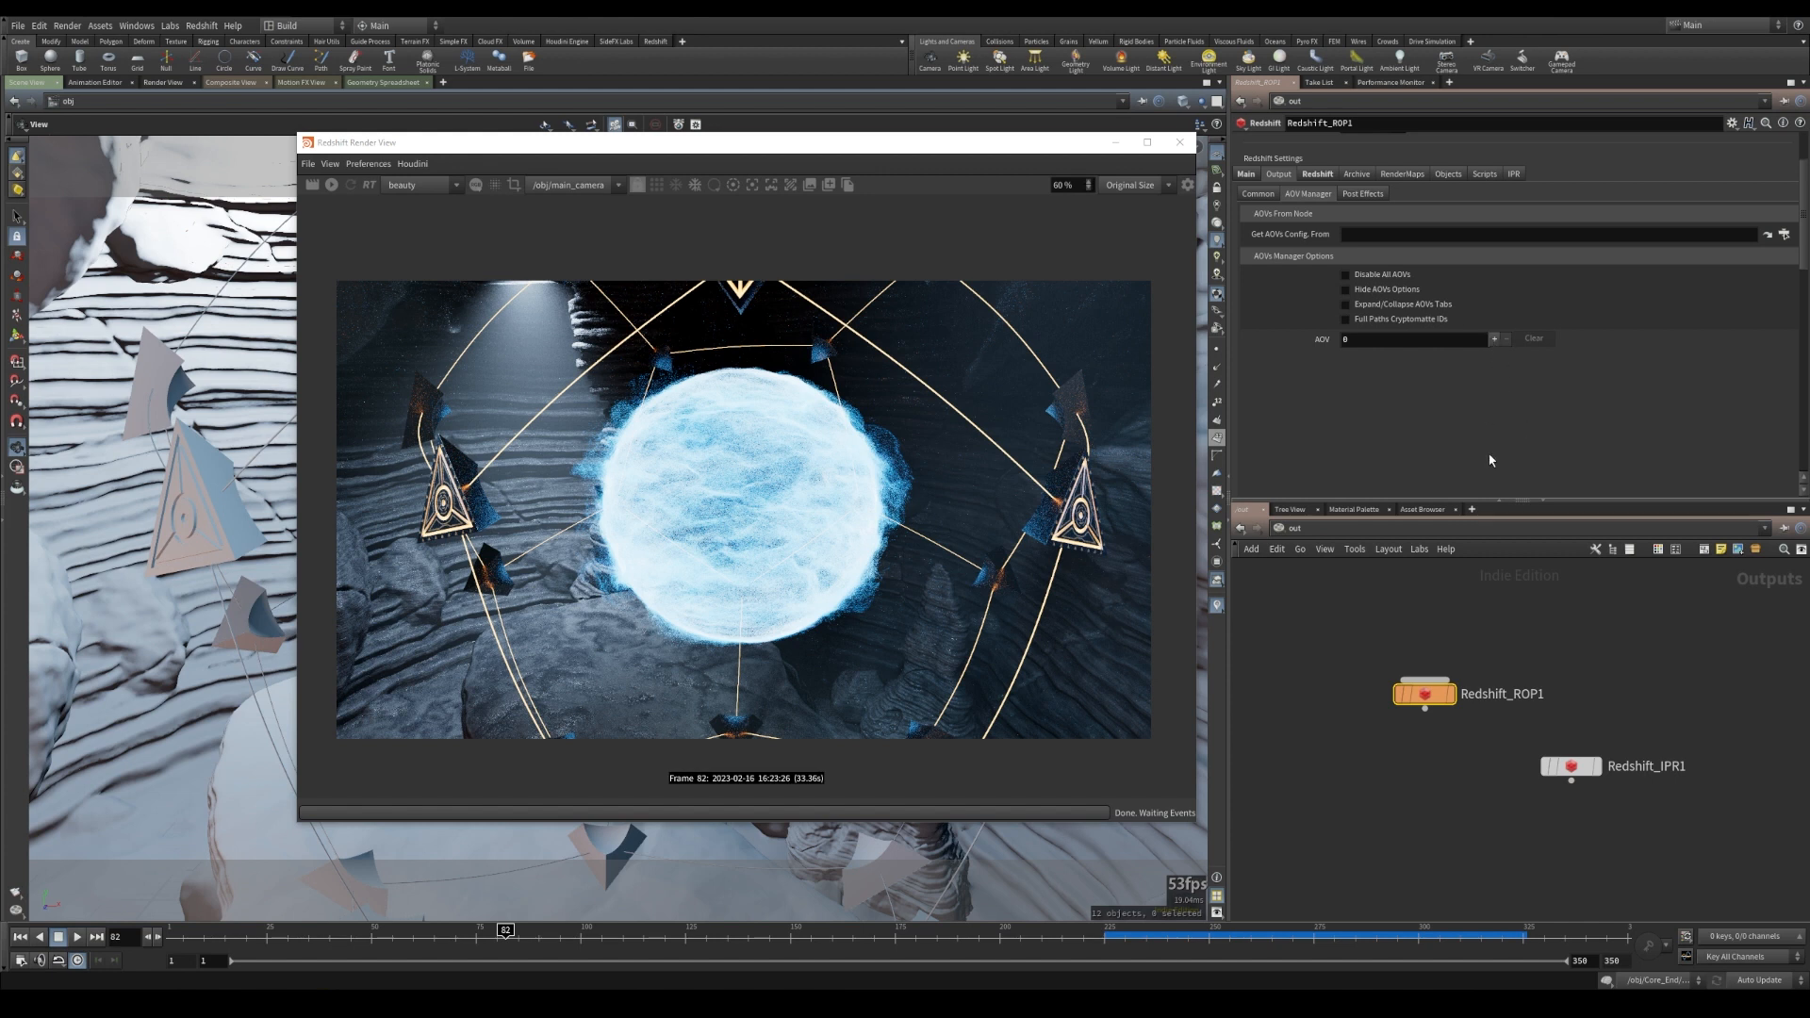
pyautogui.click(1494, 341)
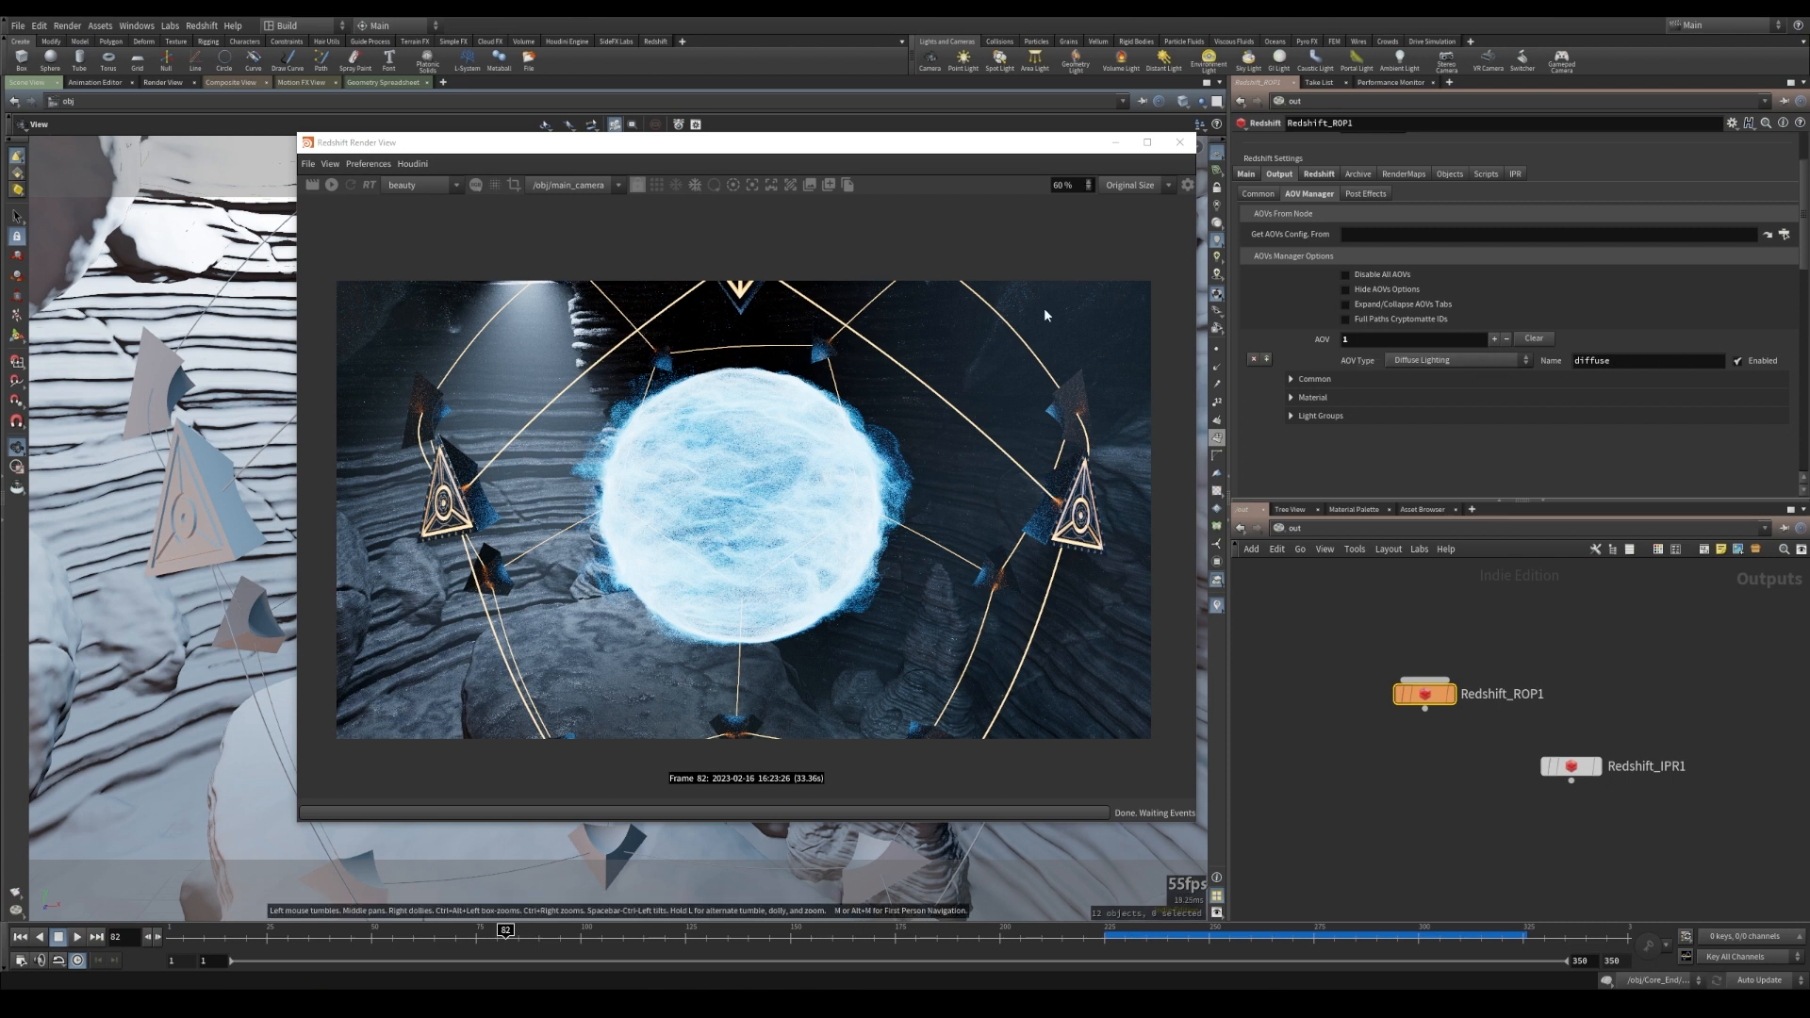
# - Render frame 82 again and view its diffuse AOV in the render view
pyautogui.click(314, 187)
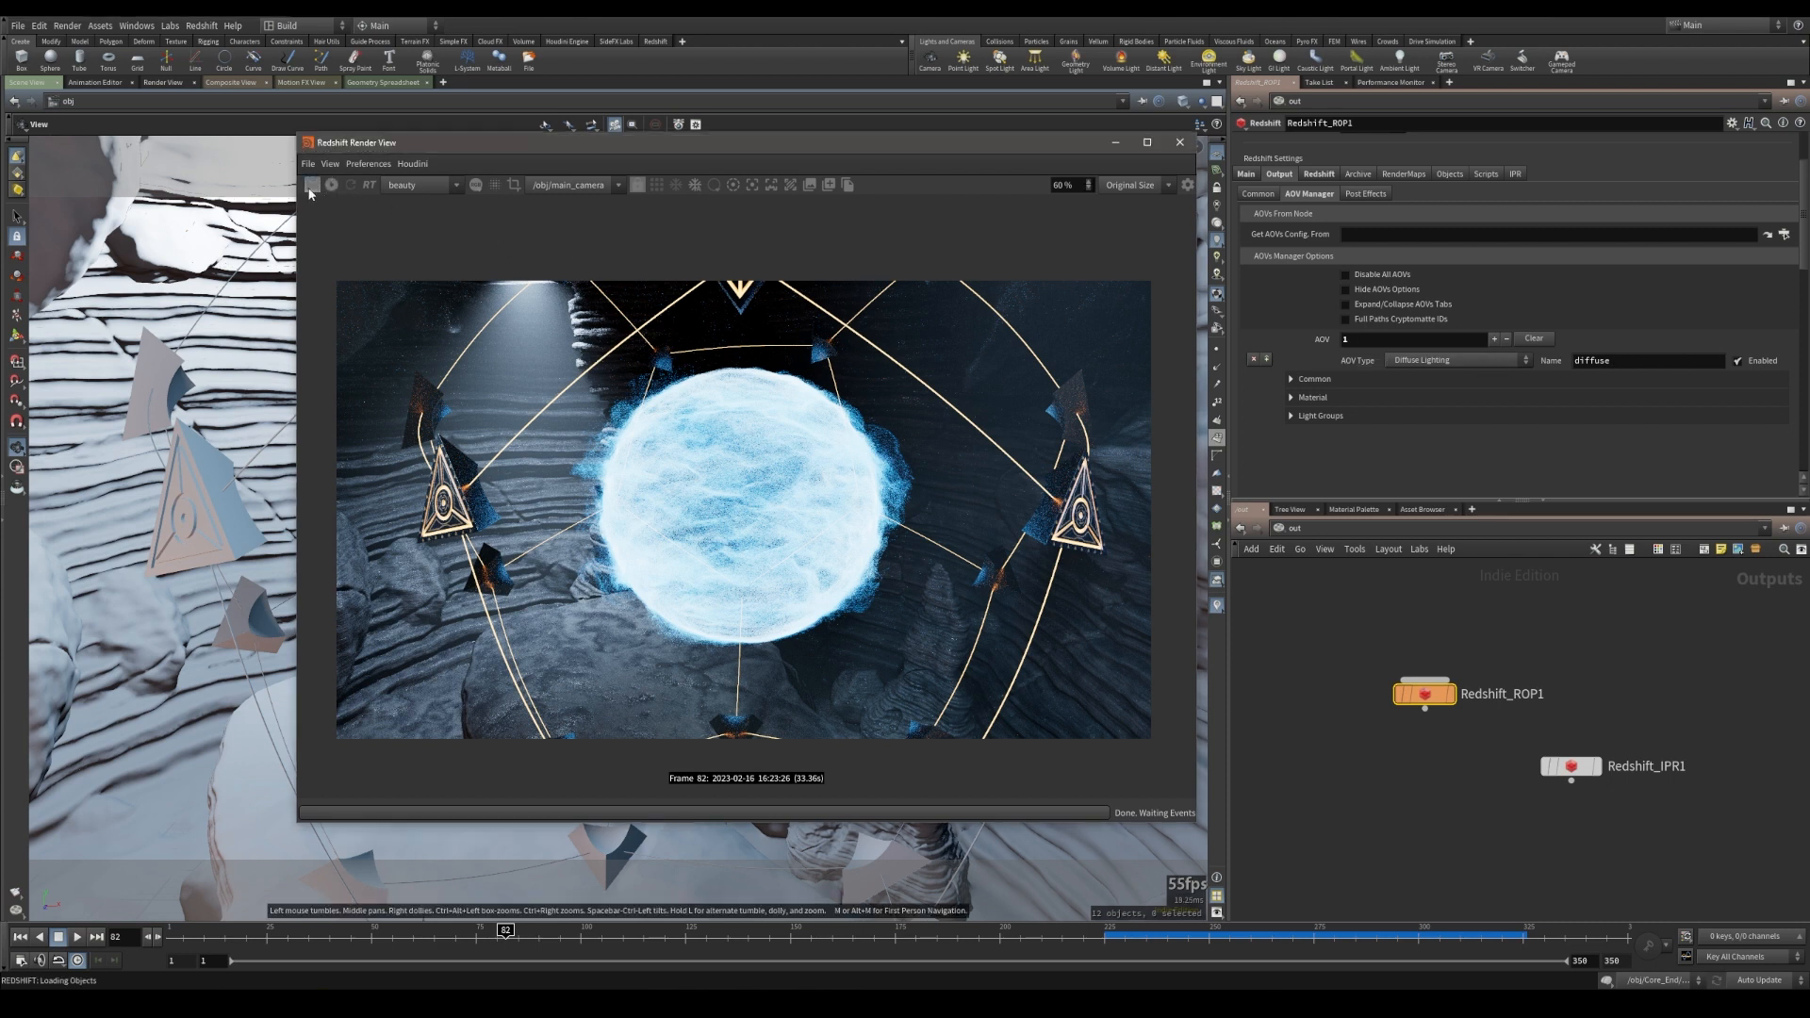
pyautogui.click(420, 184)
pyautogui.click(398, 213)
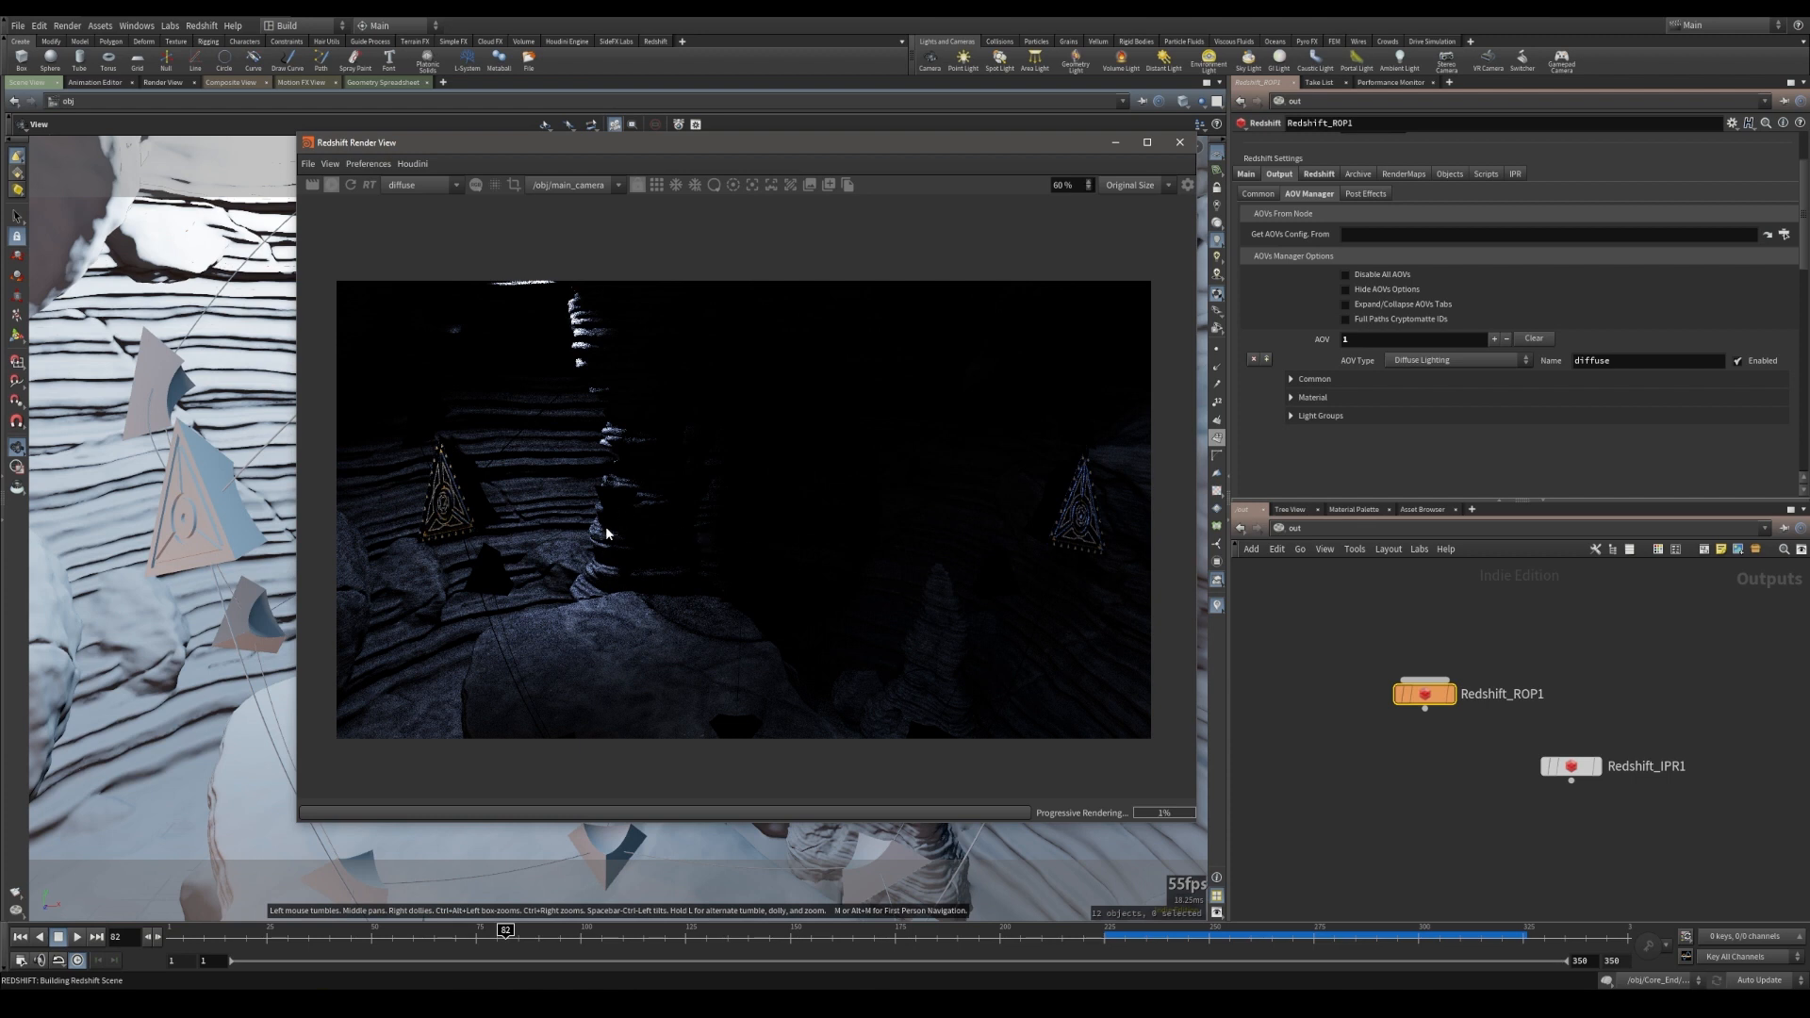
pyautogui.click(331, 186)
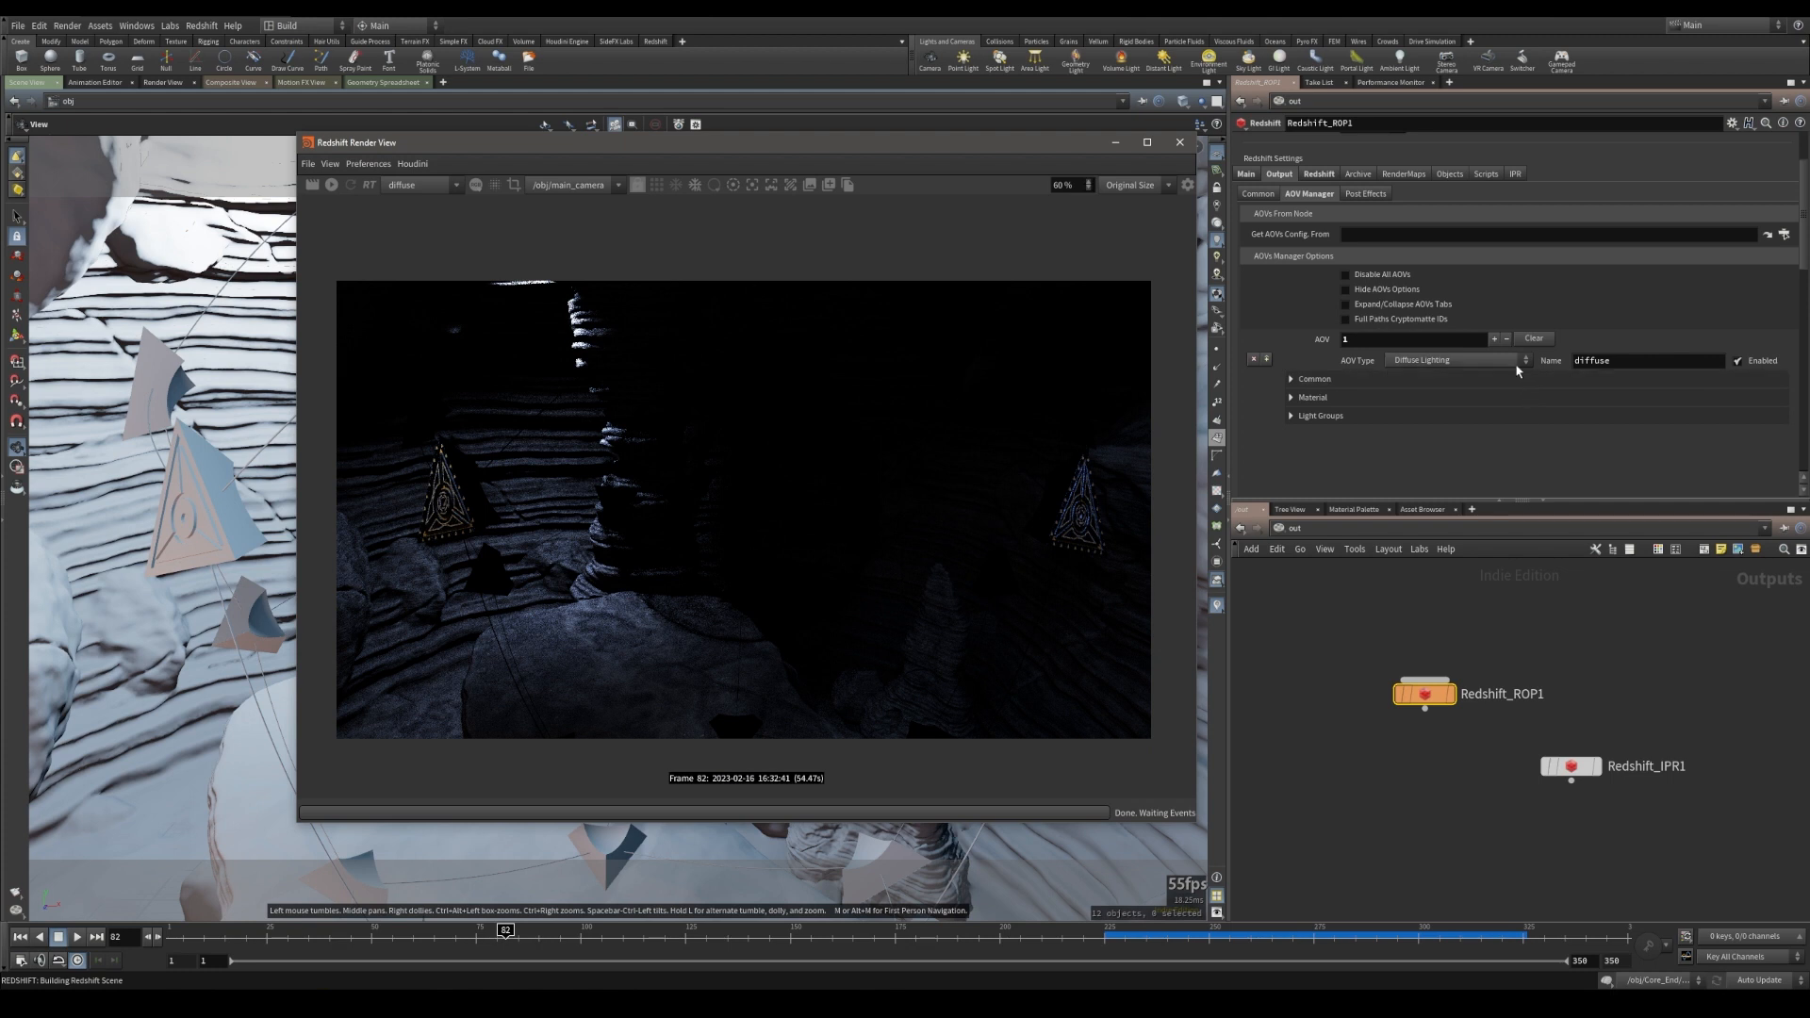
# - Add a Volume Lighting AOV and a Specular Lighting AOV to Redshift_ROP1
pyautogui.click(1495, 339)
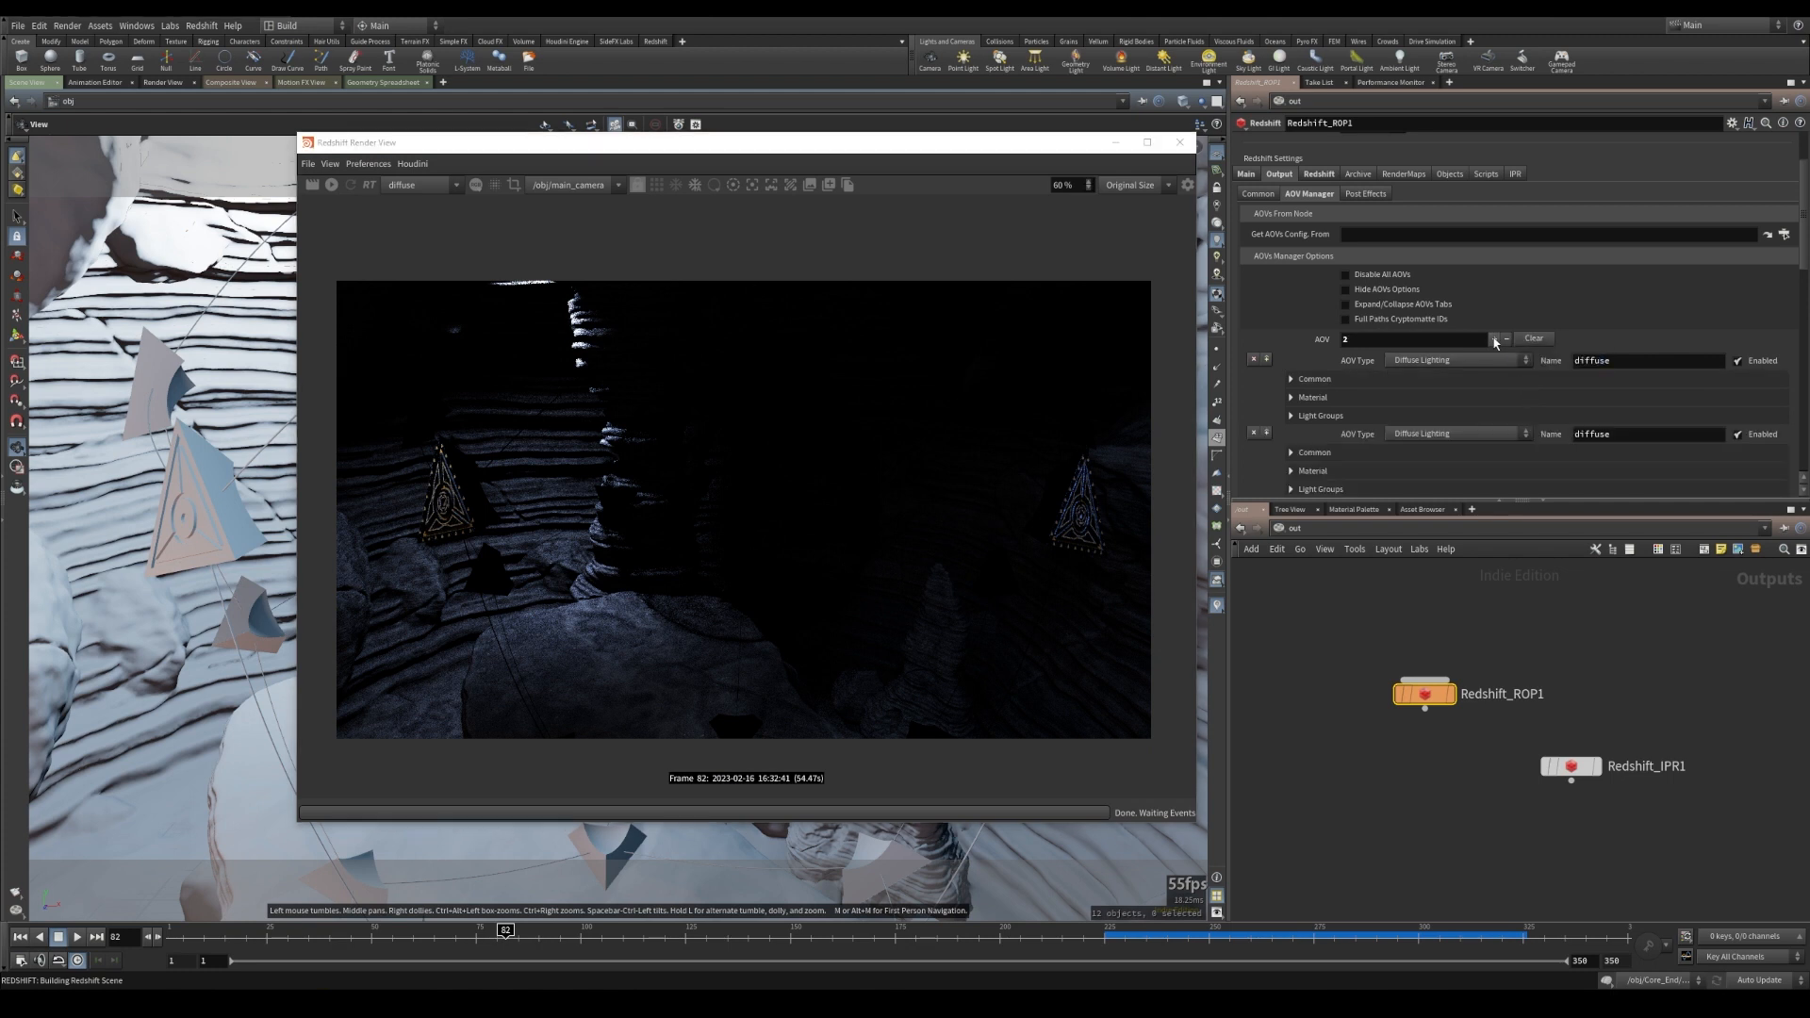
pyautogui.click(1521, 435)
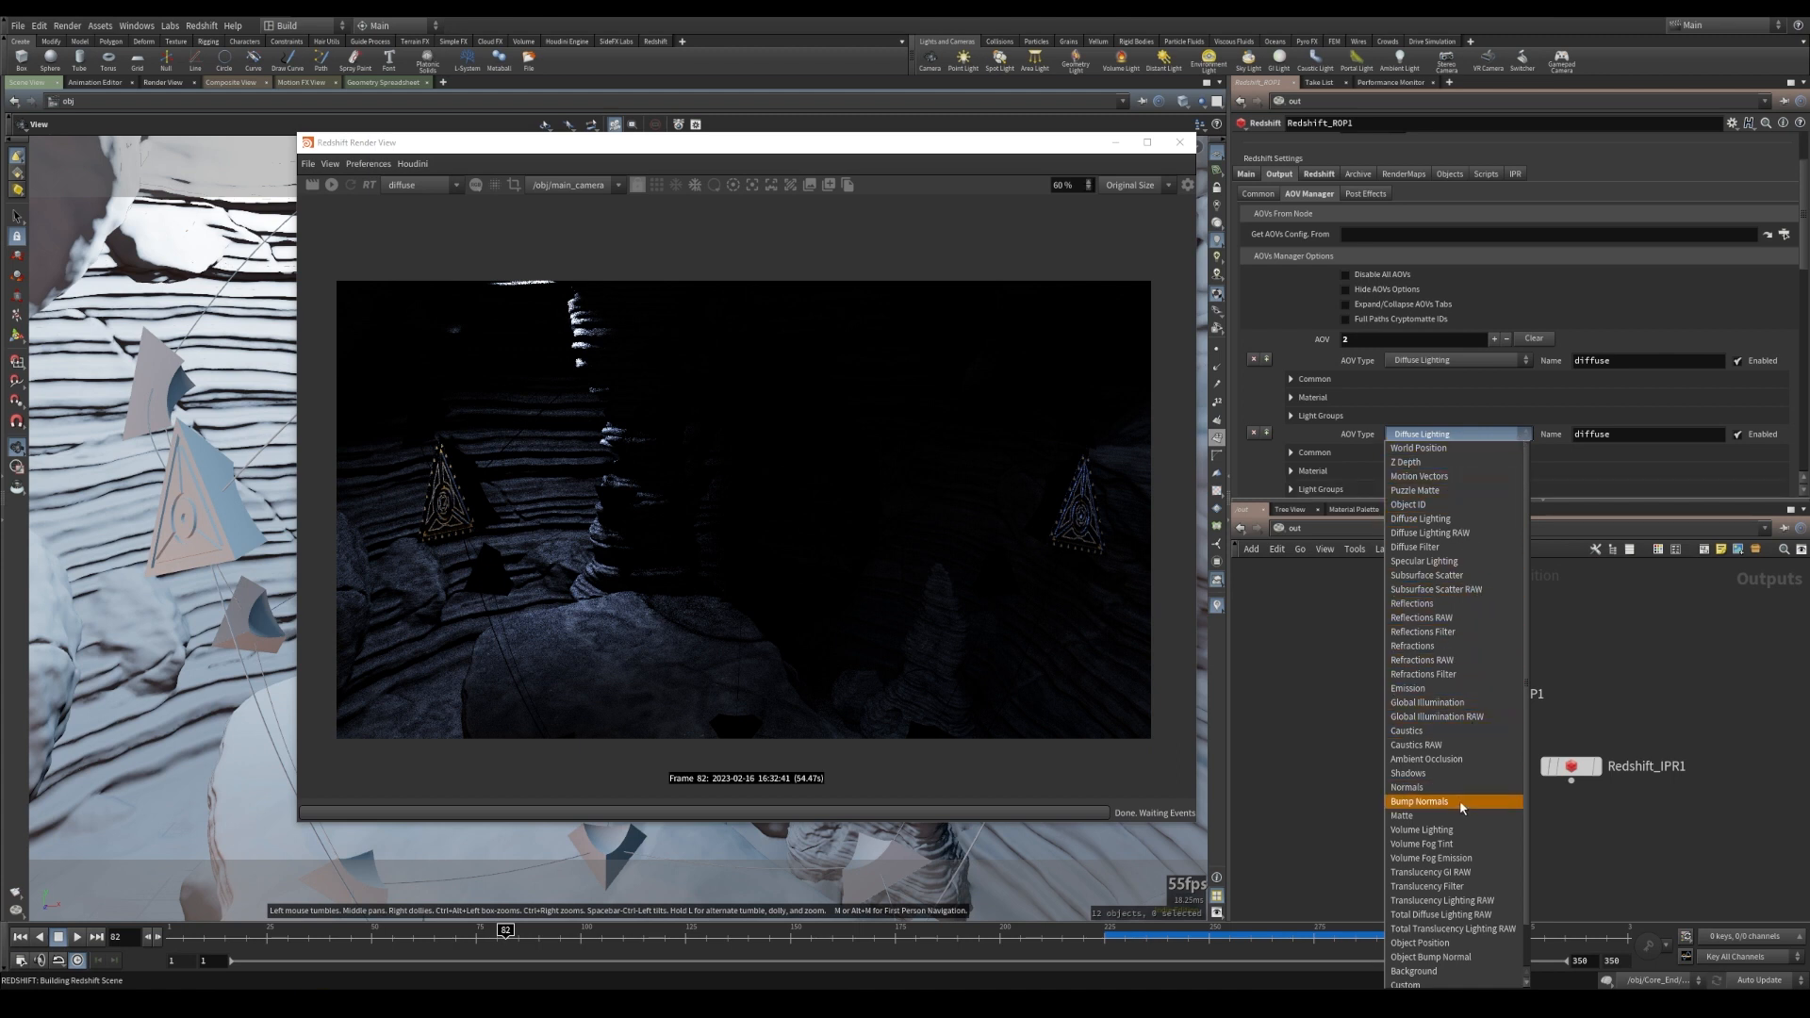
pyautogui.click(1420, 830)
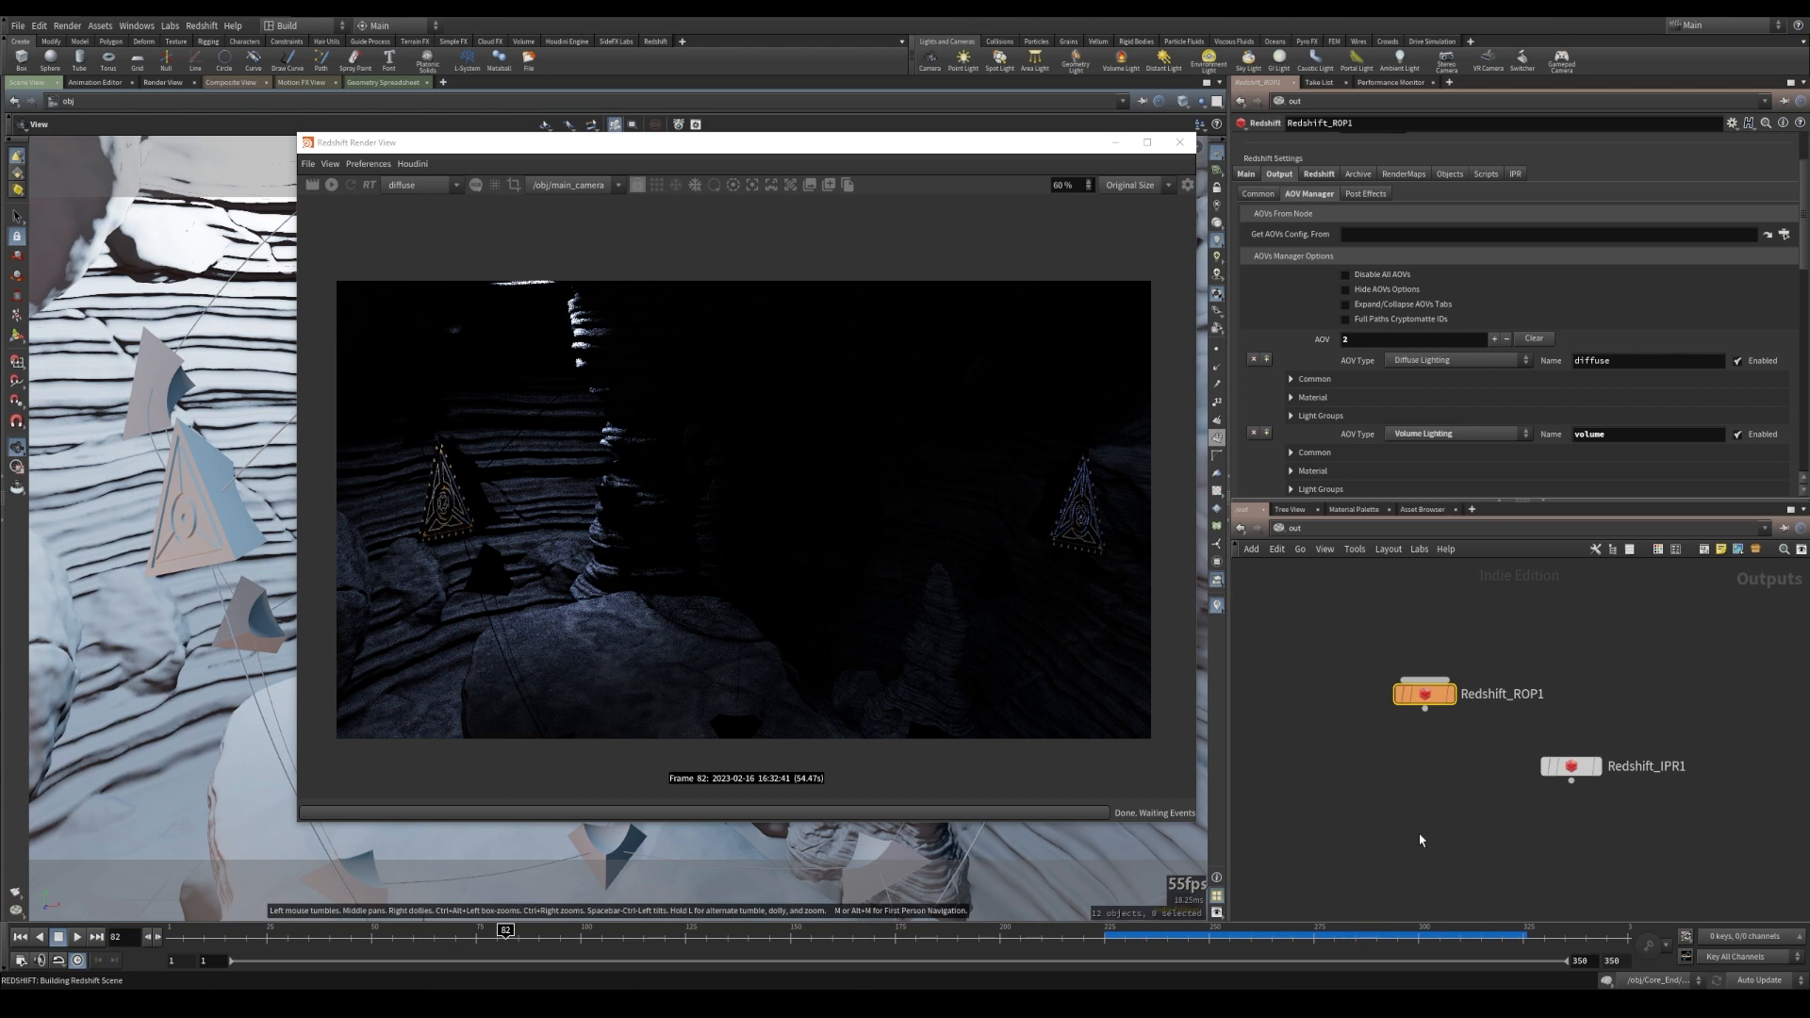
pyautogui.scroll(-1, 1743, 266)
pyautogui.click(1493, 301)
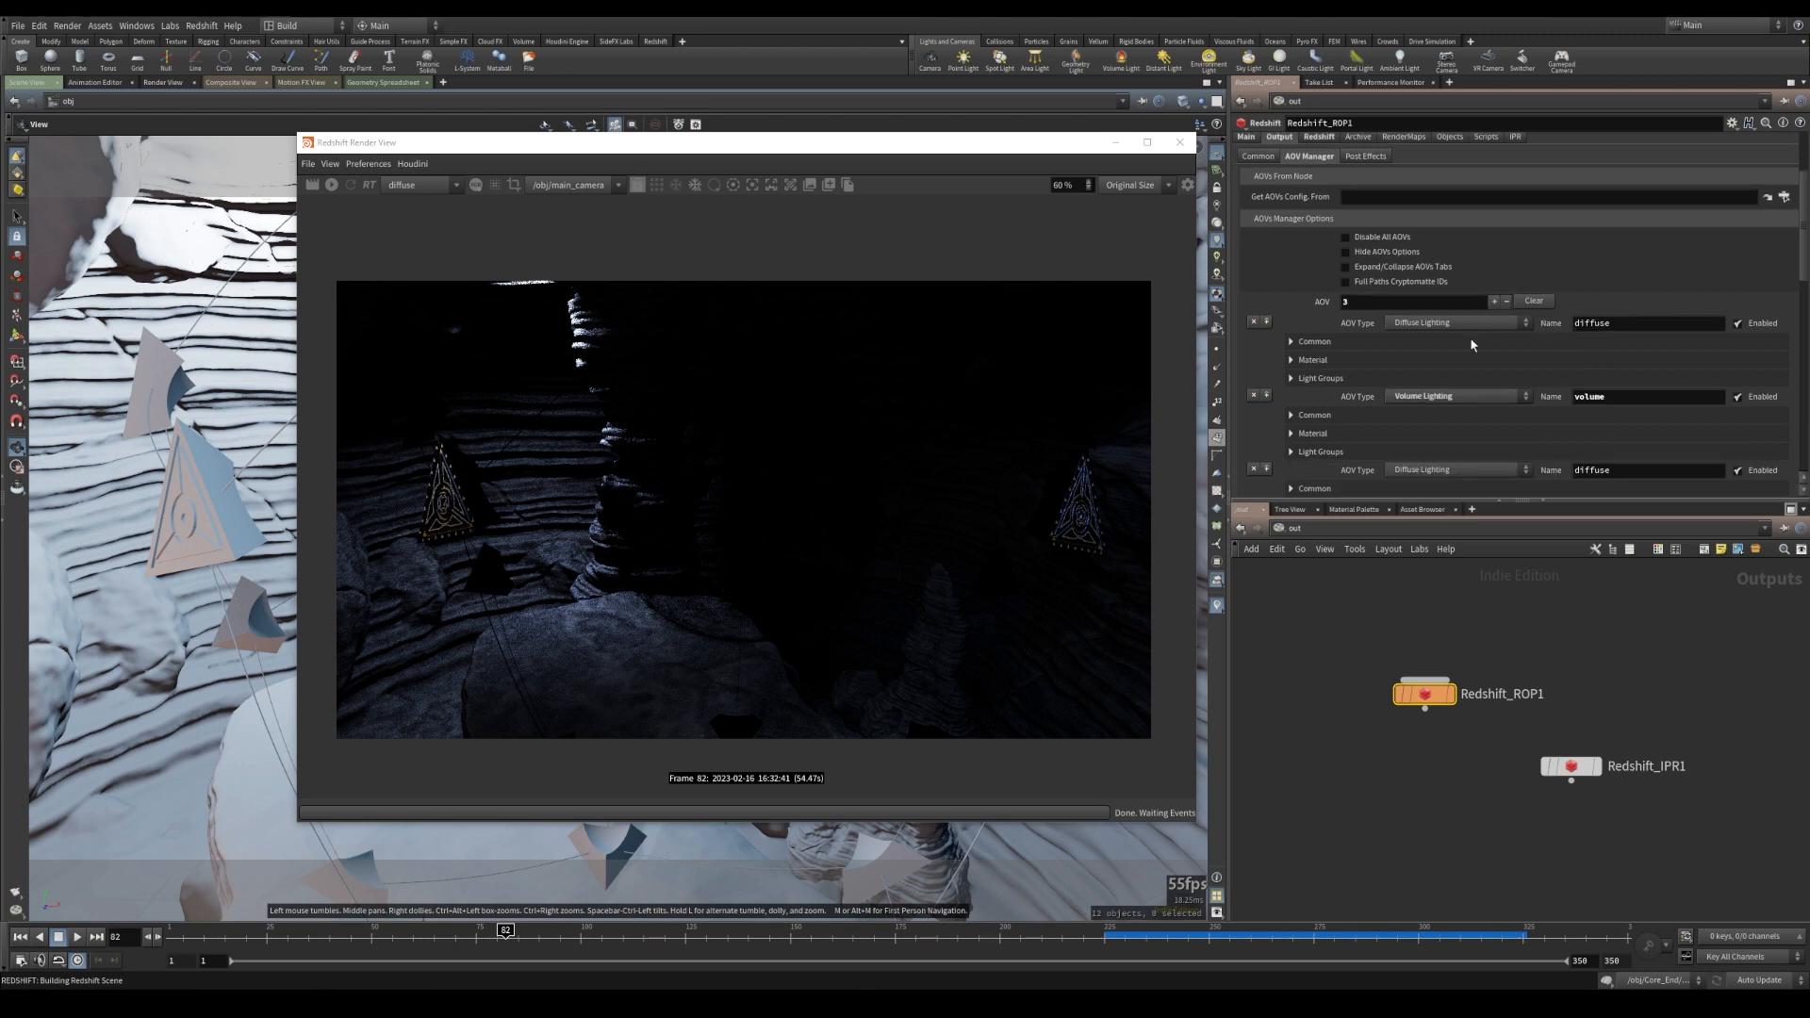
pyautogui.click(1446, 475)
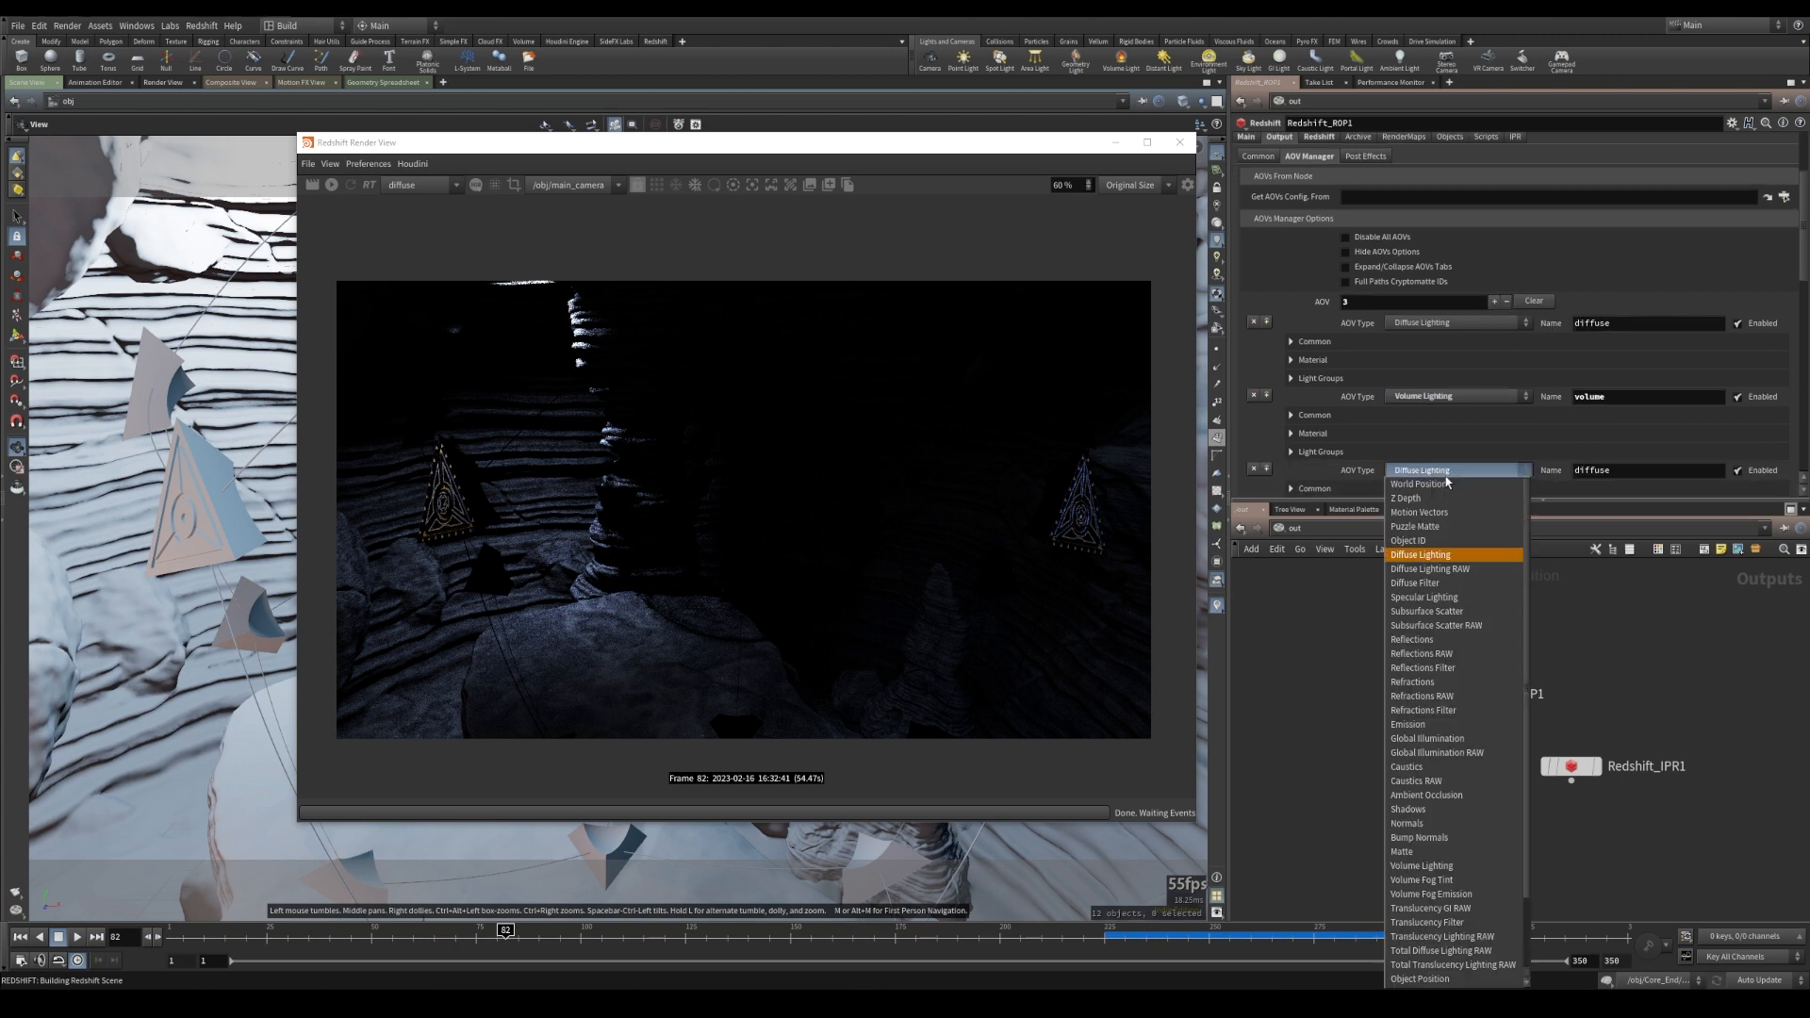
pyautogui.click(1451, 598)
# - Add a Reflections AOV and an Emission AOV to Redshift_ROP1
pyautogui.click(1495, 301)
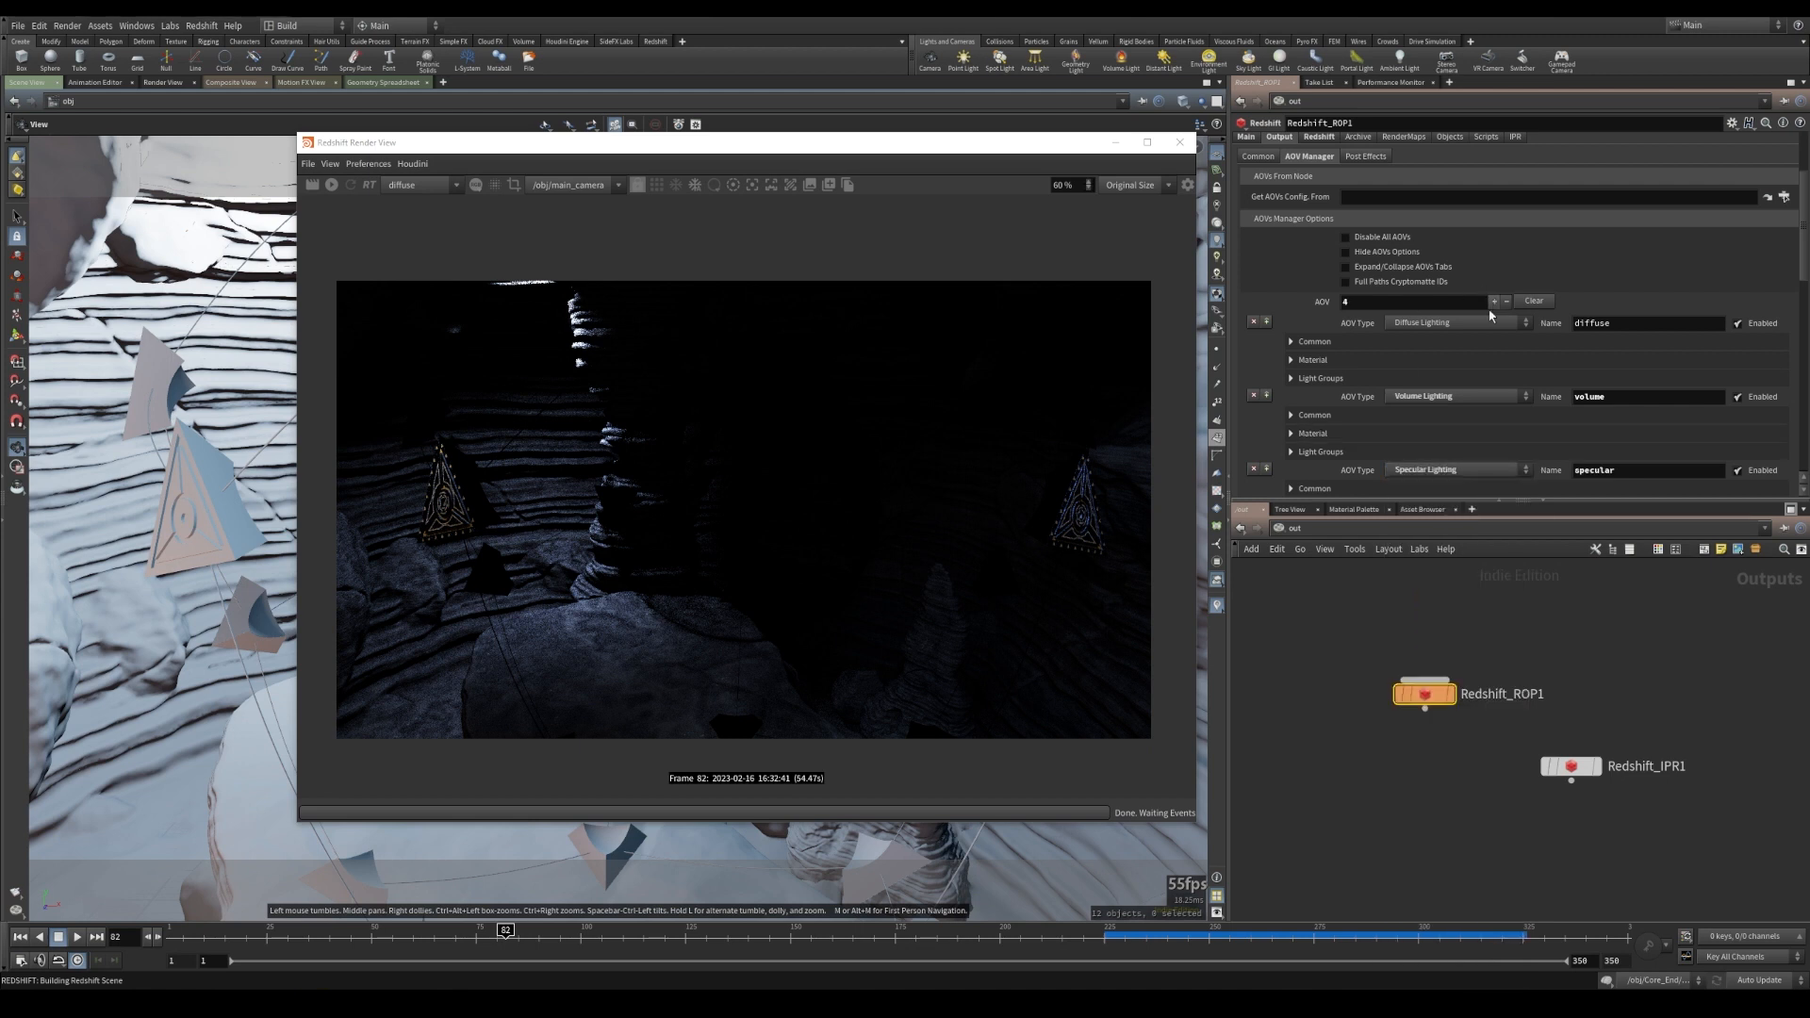
pyautogui.scroll(-3, 1438, 441)
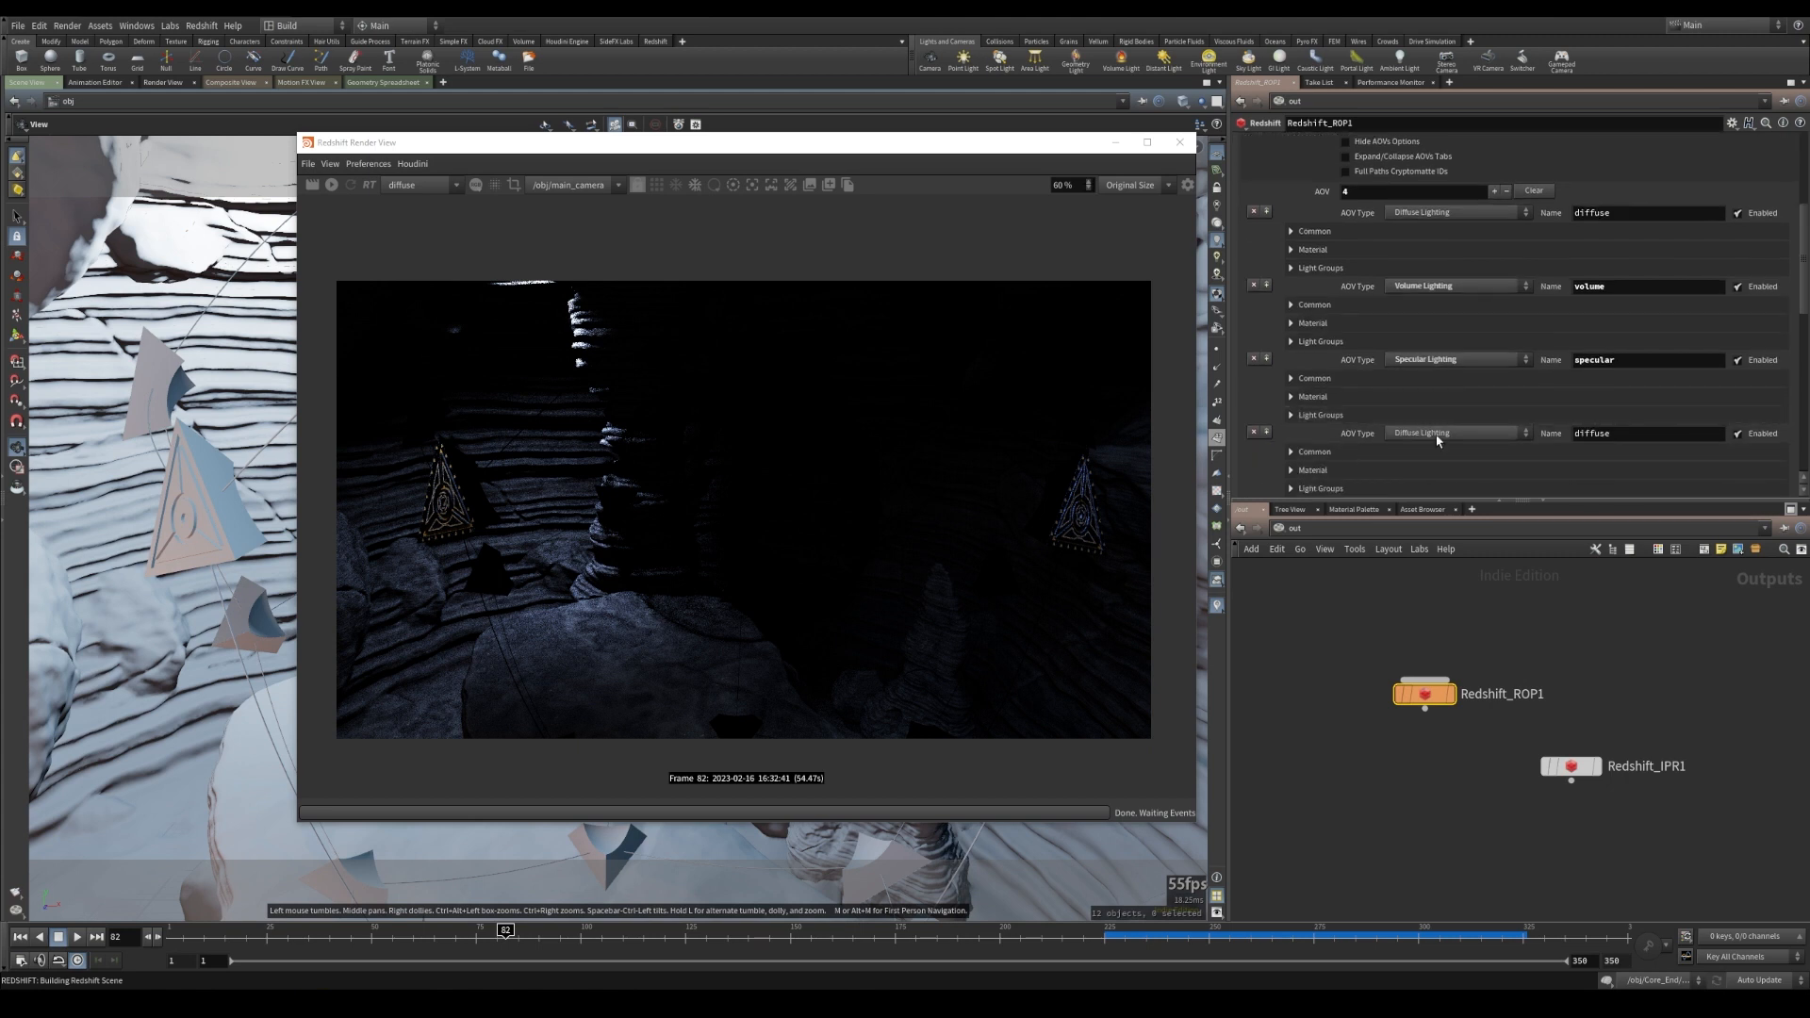
pyautogui.click(1437, 435)
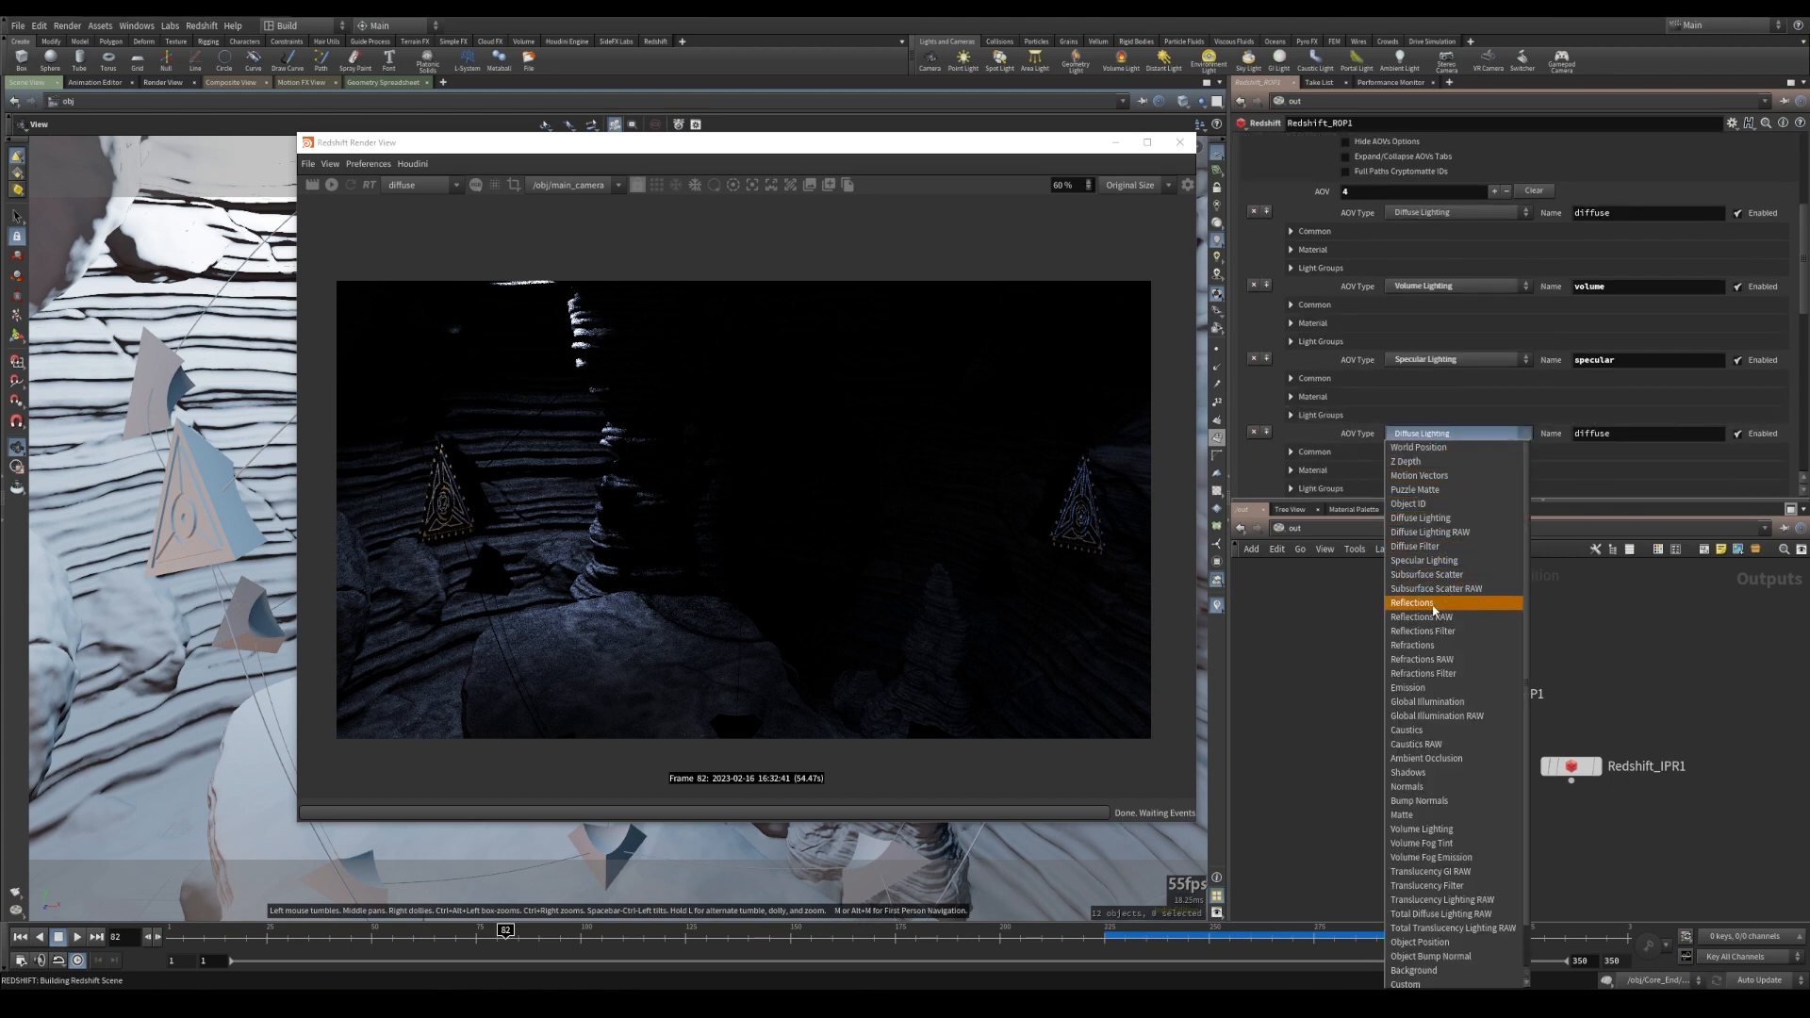
pyautogui.click(1433, 603)
pyautogui.scroll(1, 1494, 233)
pyautogui.click(1494, 228)
pyautogui.scroll(-3, 1437, 399)
pyautogui.click(1437, 400)
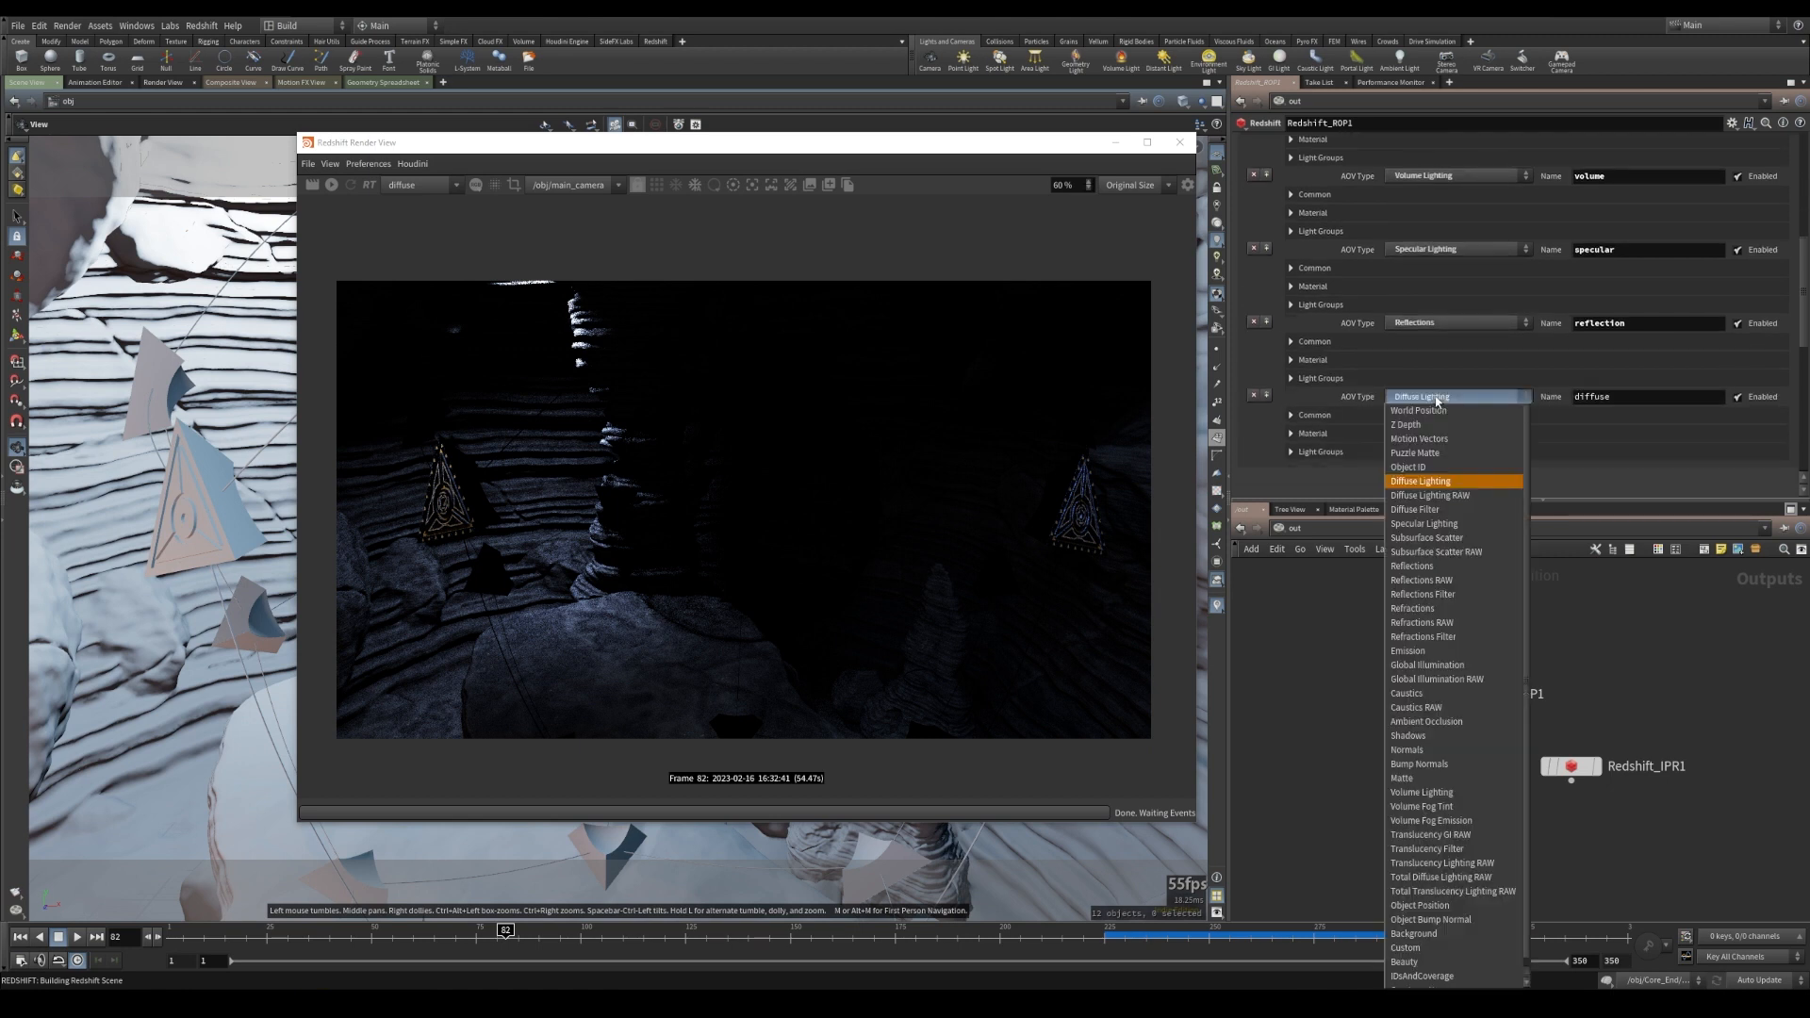
pyautogui.scroll(-1, 1443, 703)
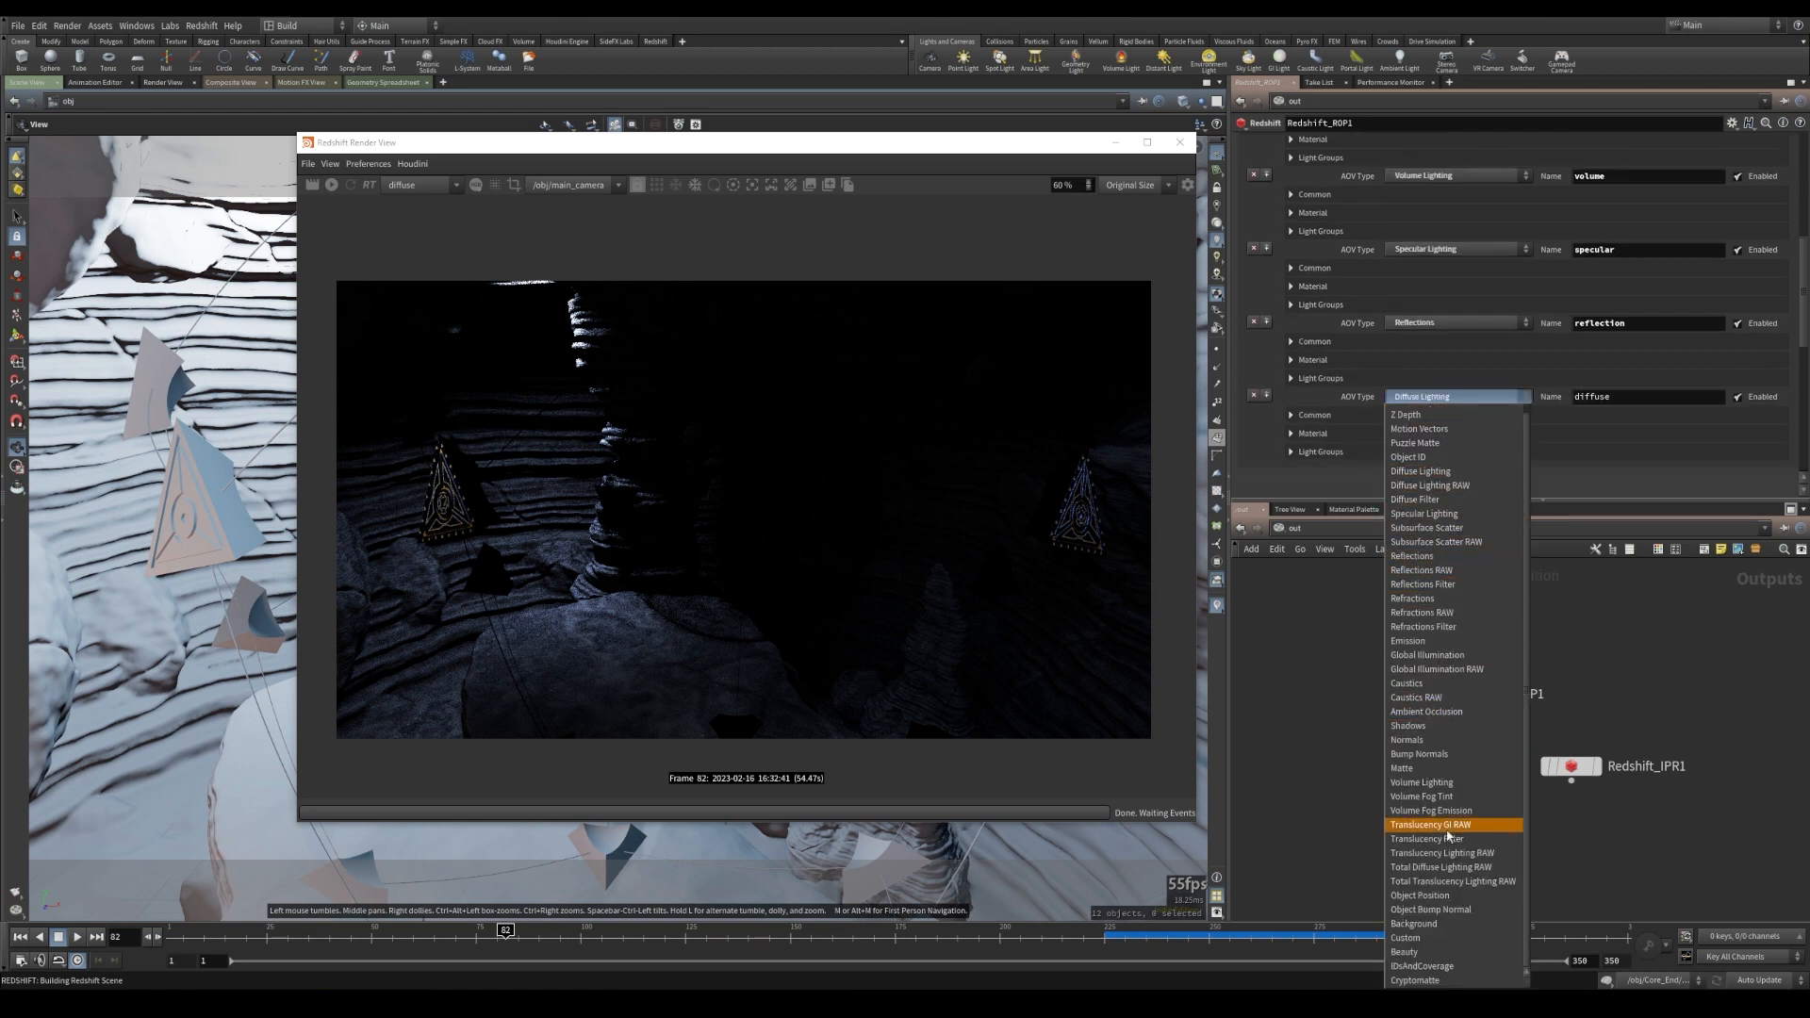
pyautogui.click(1414, 643)
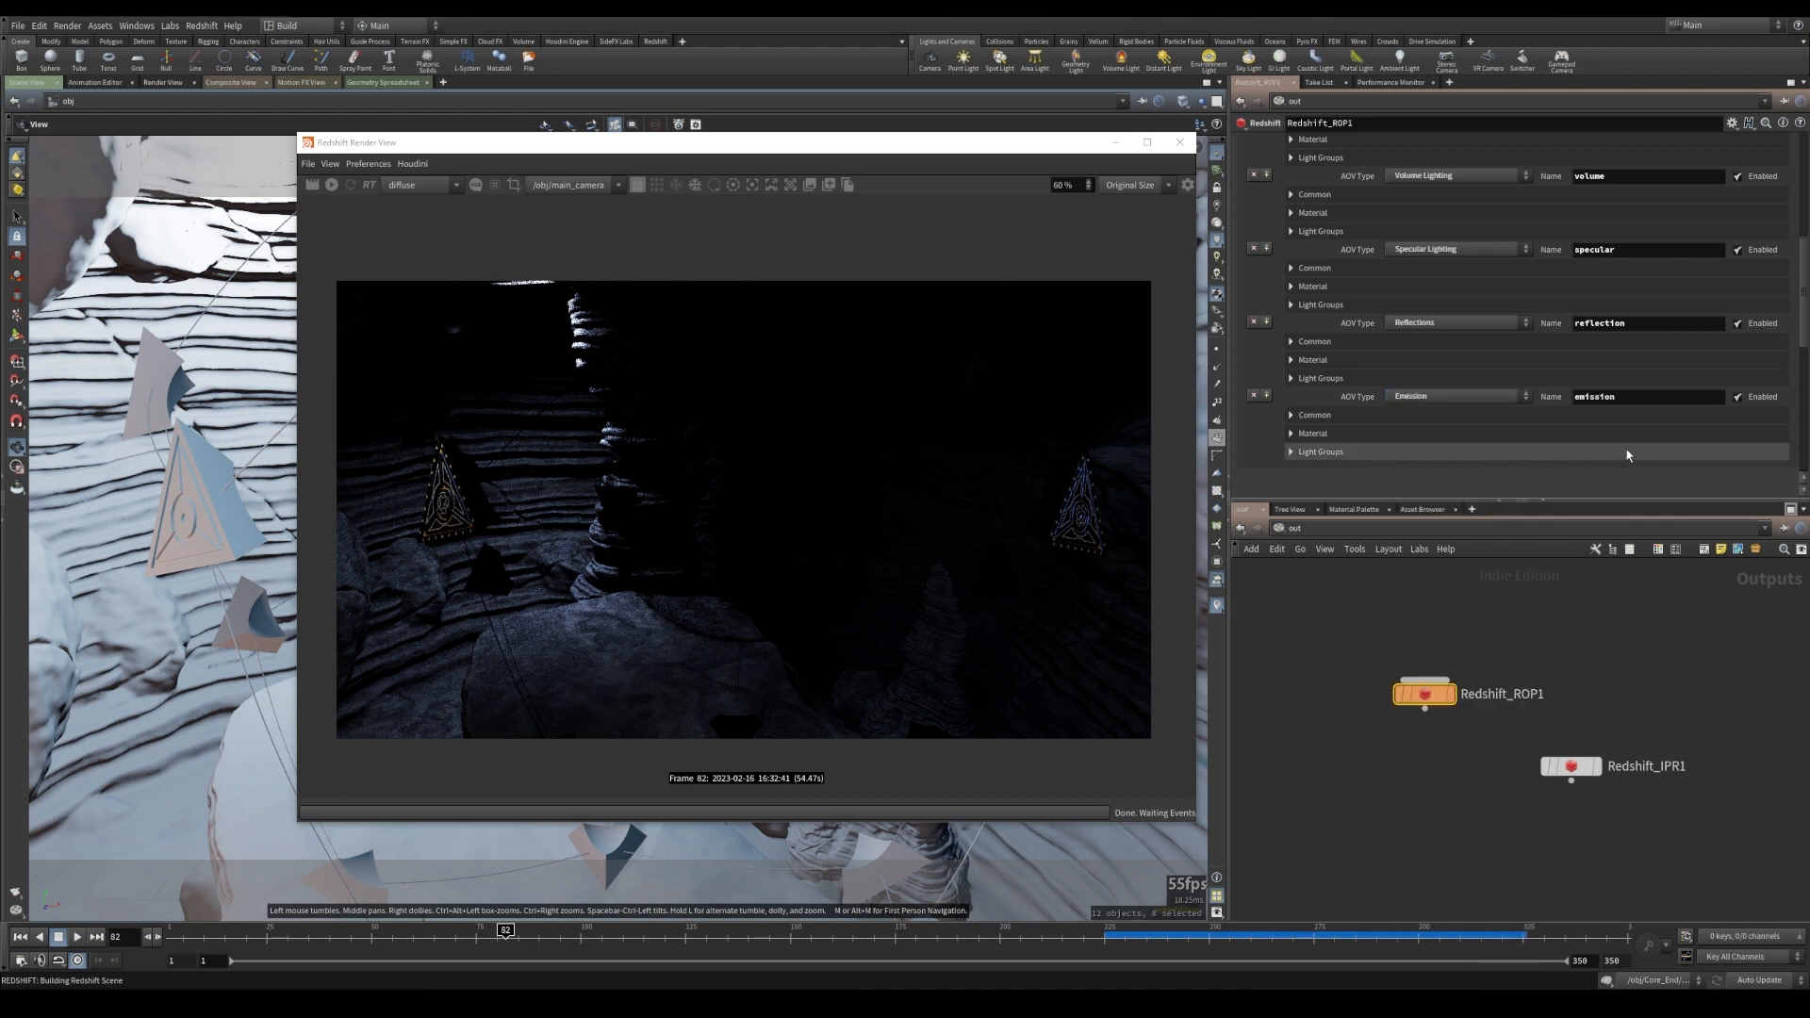
# - Add a Cryptomatte AOV to Redshift_ROP1 with its ID type set to Material Name
pyautogui.scroll(5, 1802, 287)
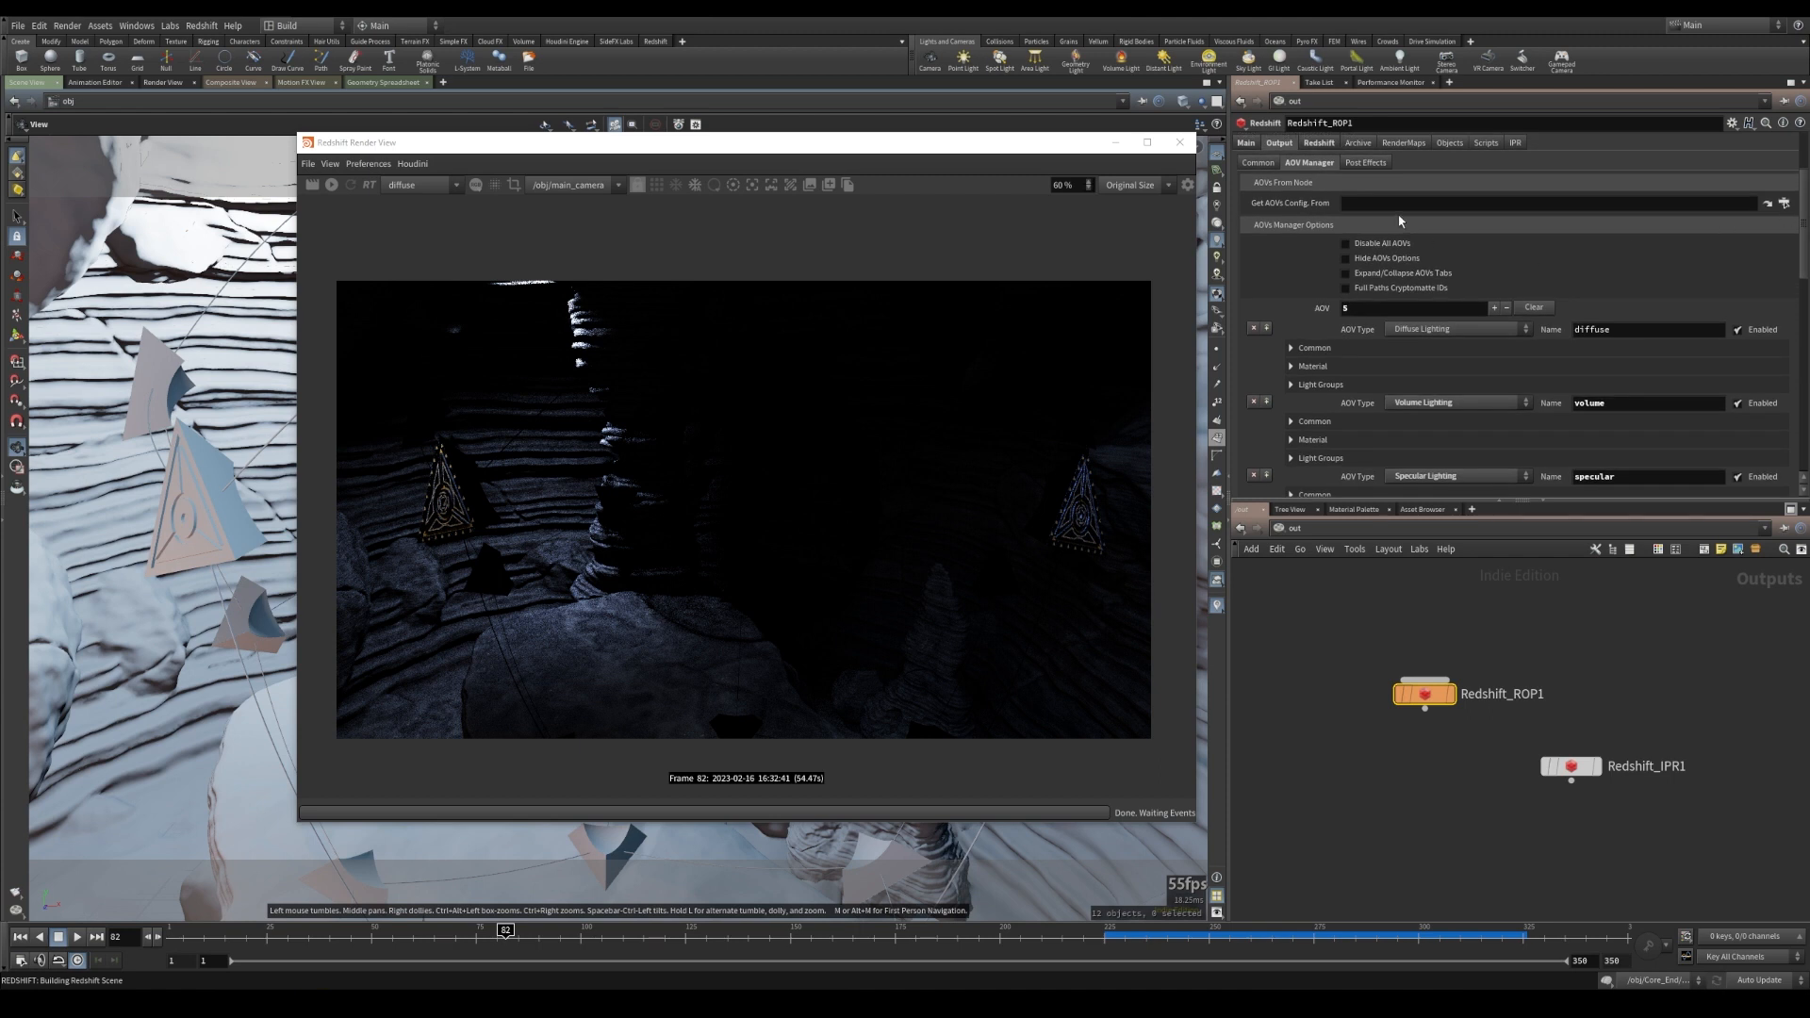
pyautogui.moveTo(1802, 229); pyautogui.dragTo(1805, 335)
pyautogui.scroll(1, 1660, 338)
pyautogui.click(1471, 355)
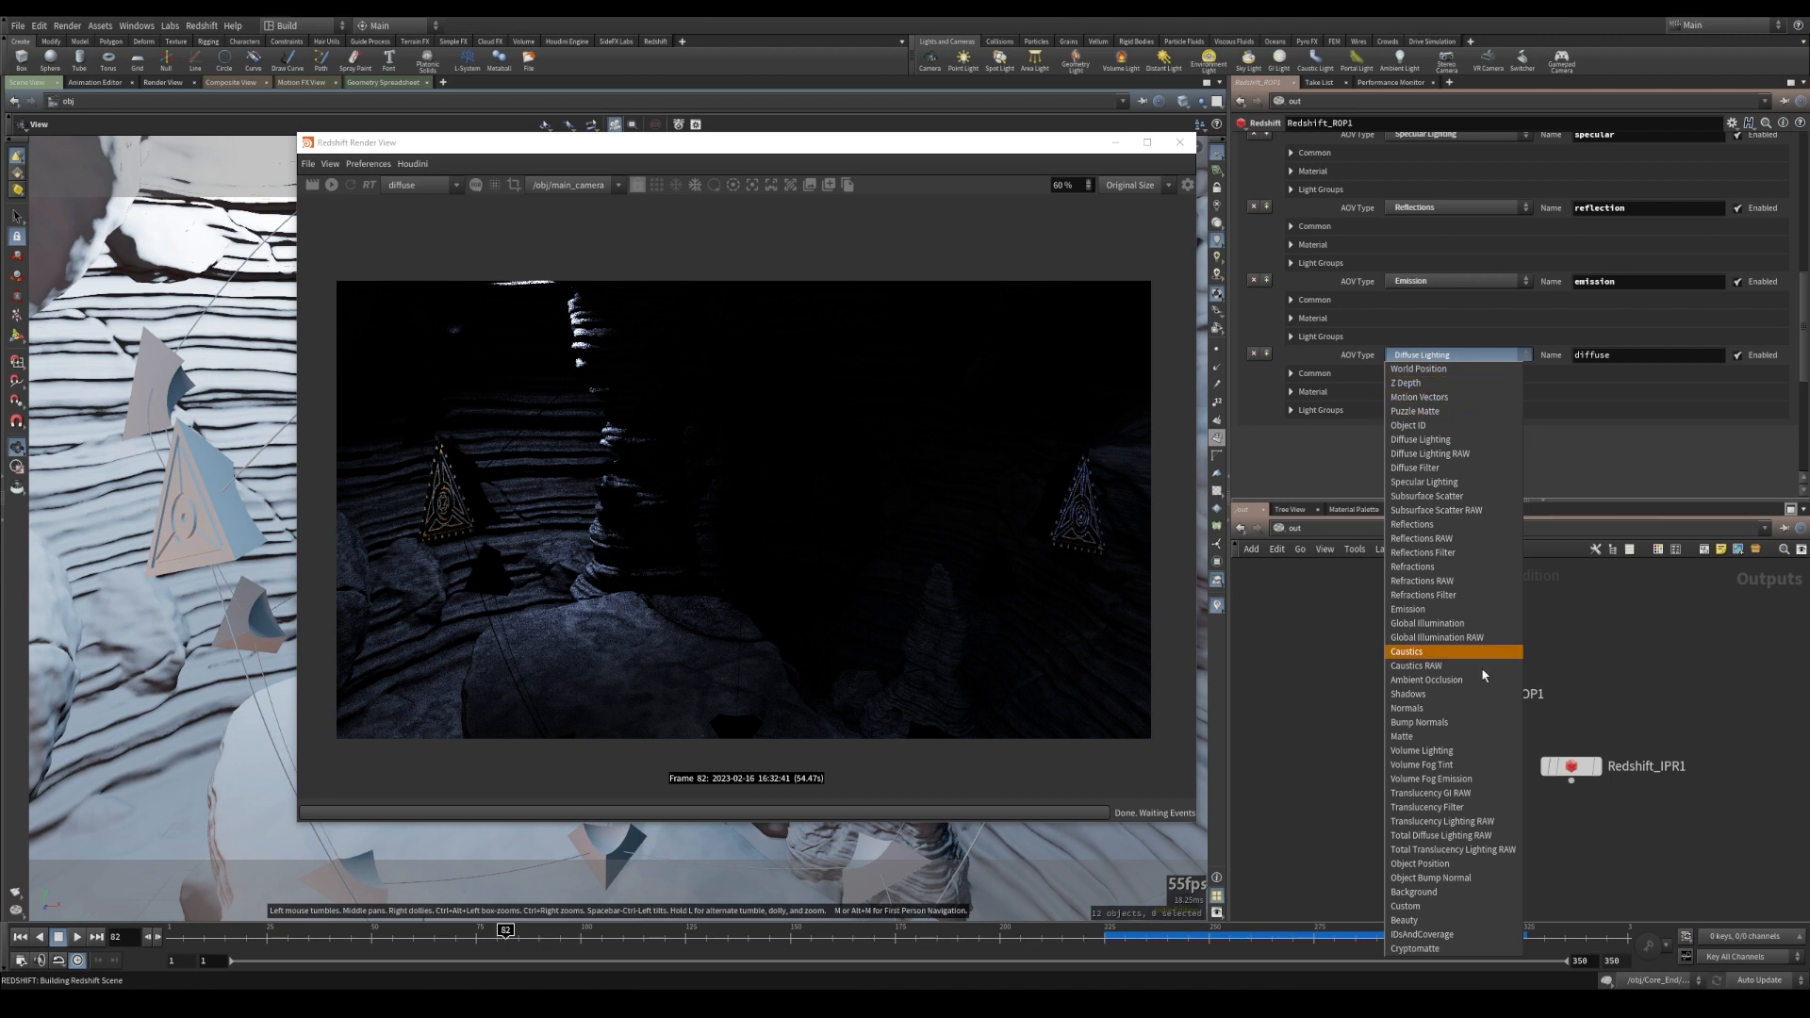
pyautogui.click(1426, 952)
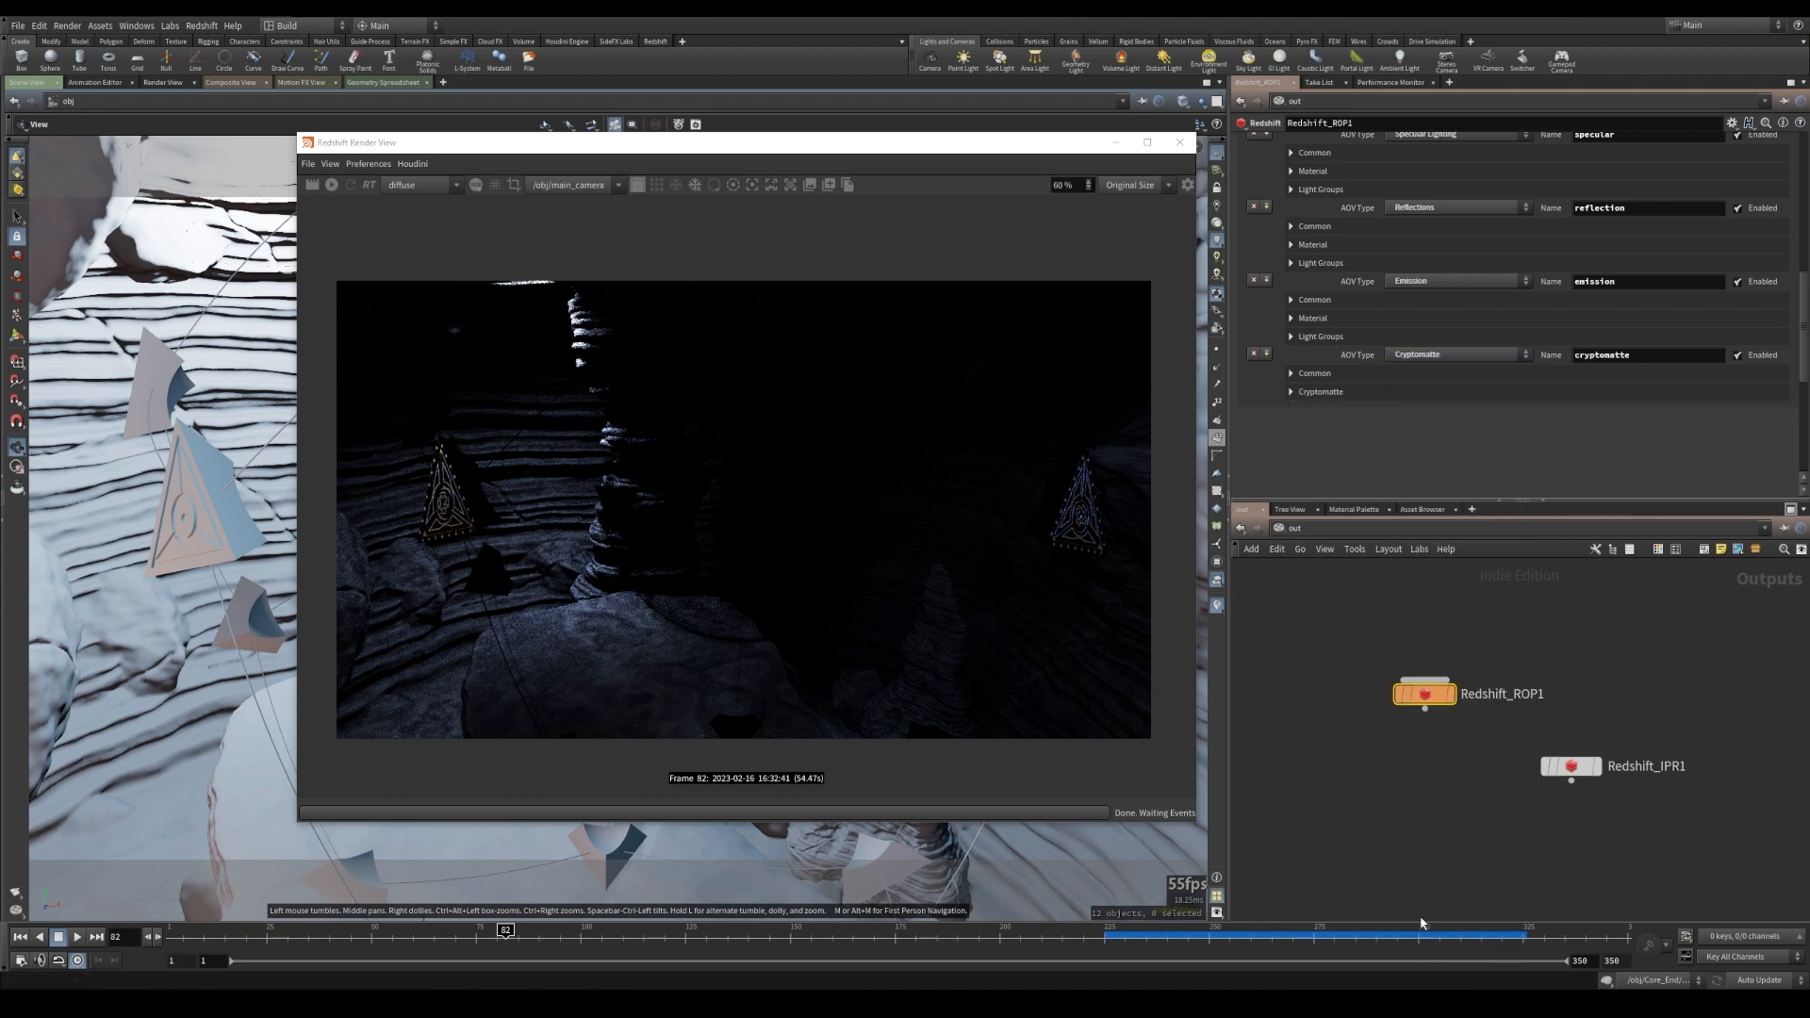
pyautogui.click(1340, 394)
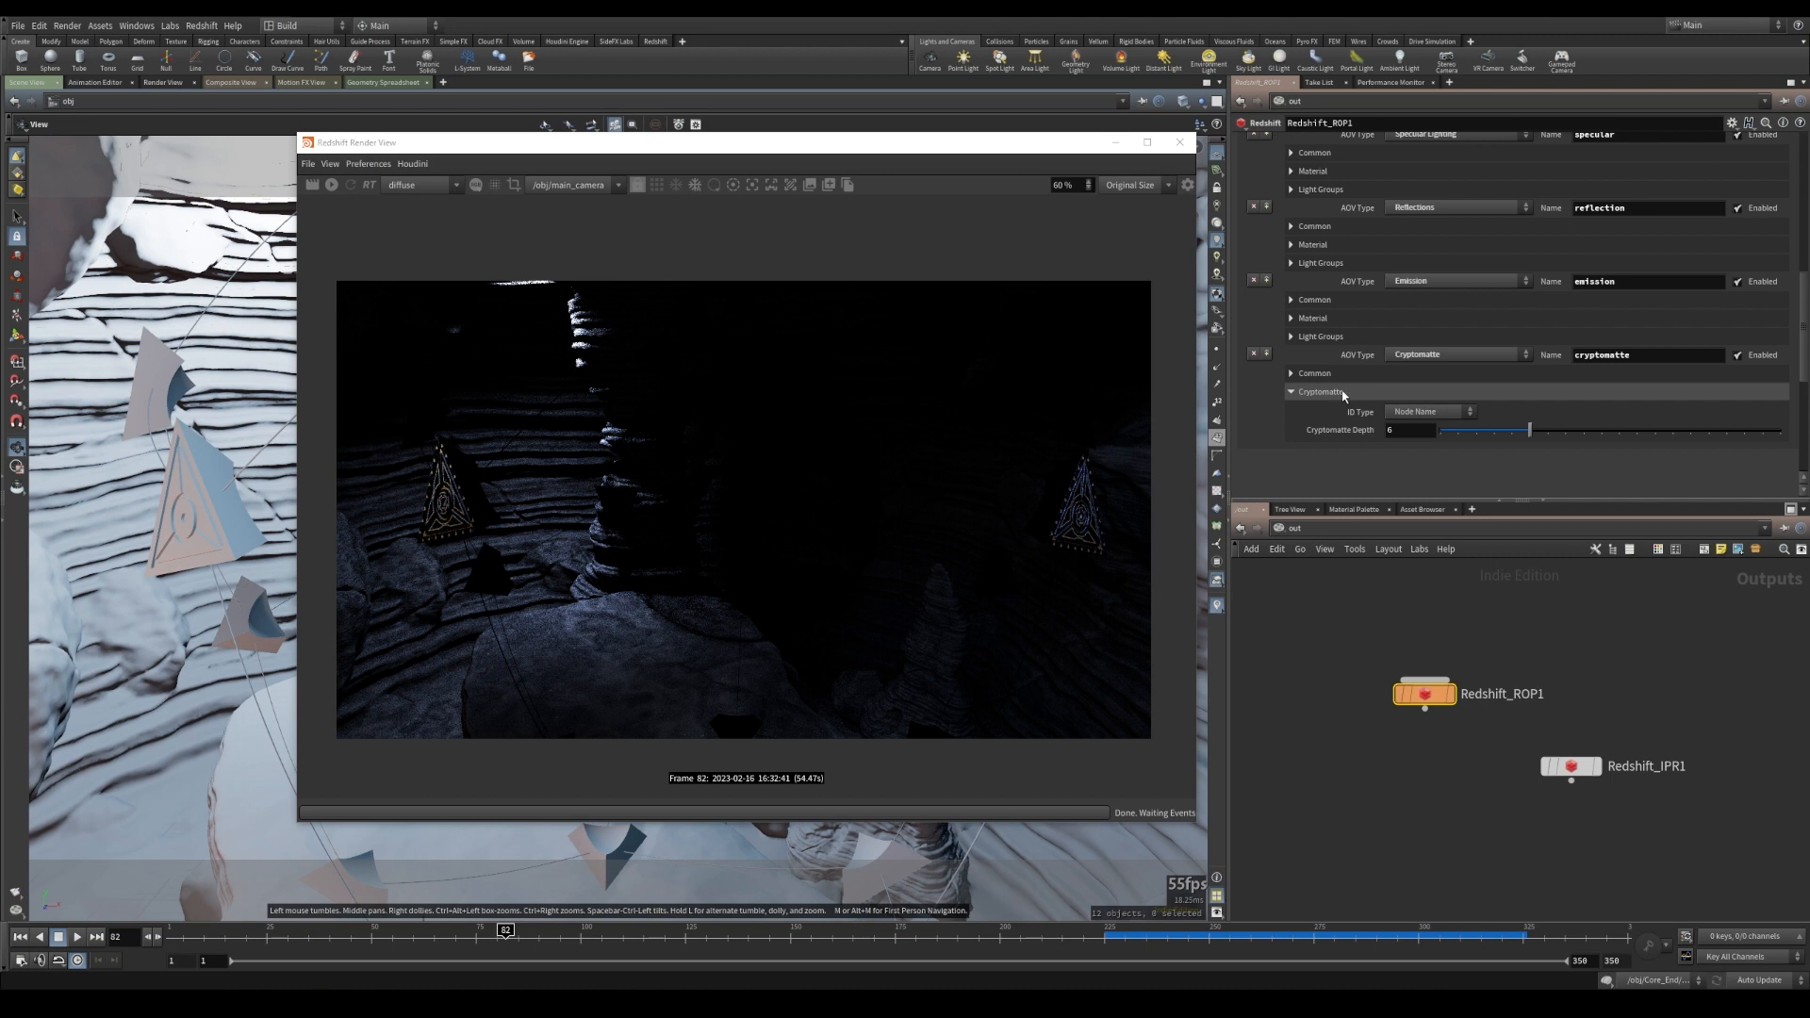
pyautogui.click(1427, 418)
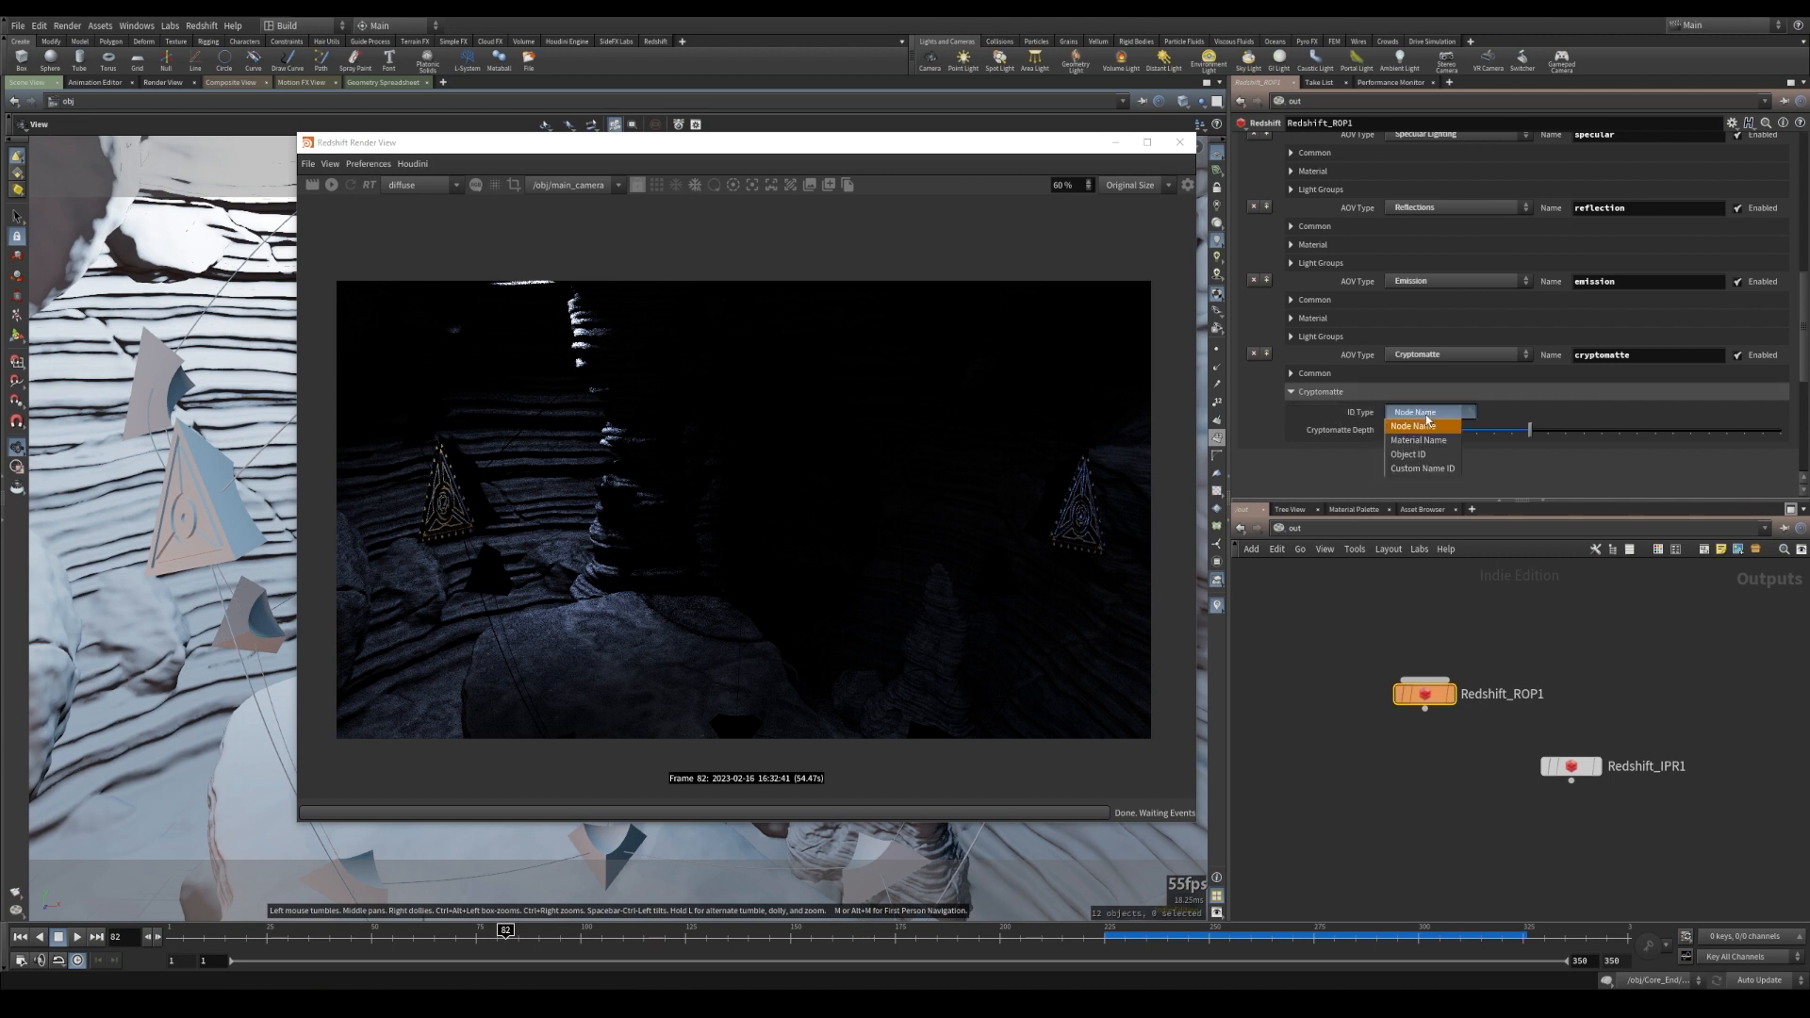
pyautogui.click(1428, 441)
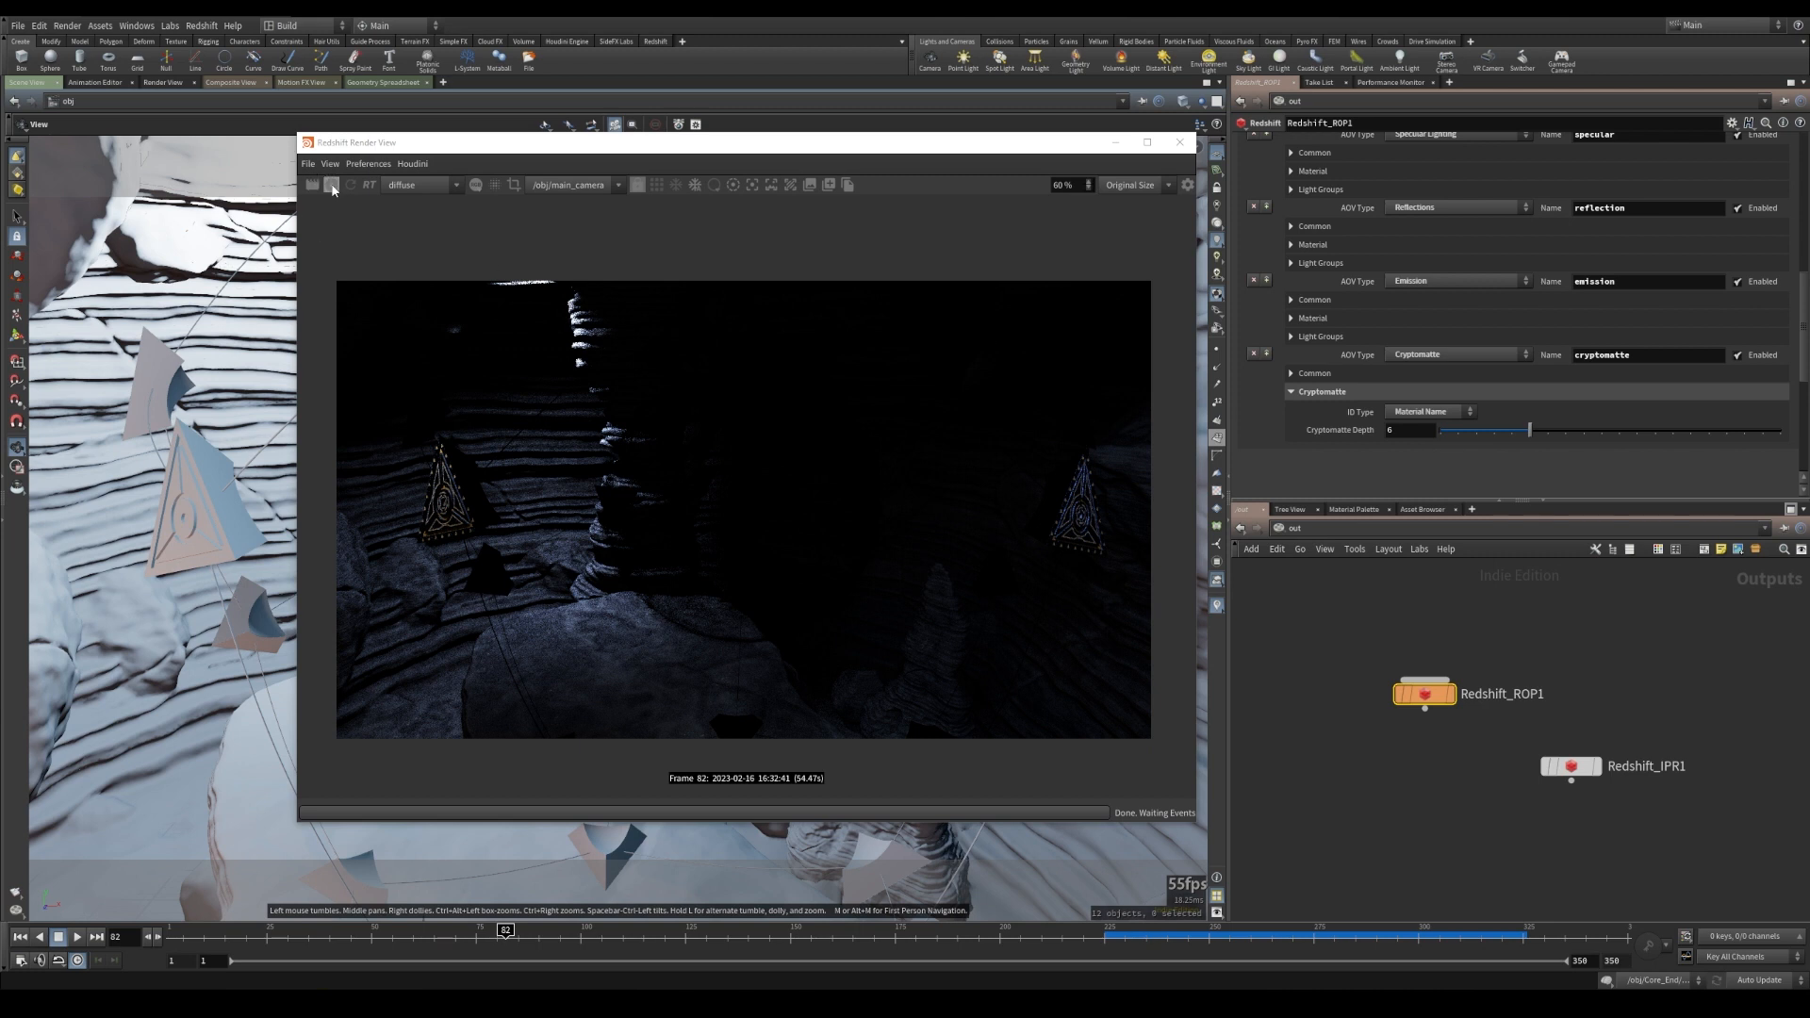
# - Render frame 82 again and view its volume, specular and reflection AOVs in the render view
pyautogui.click(332, 187)
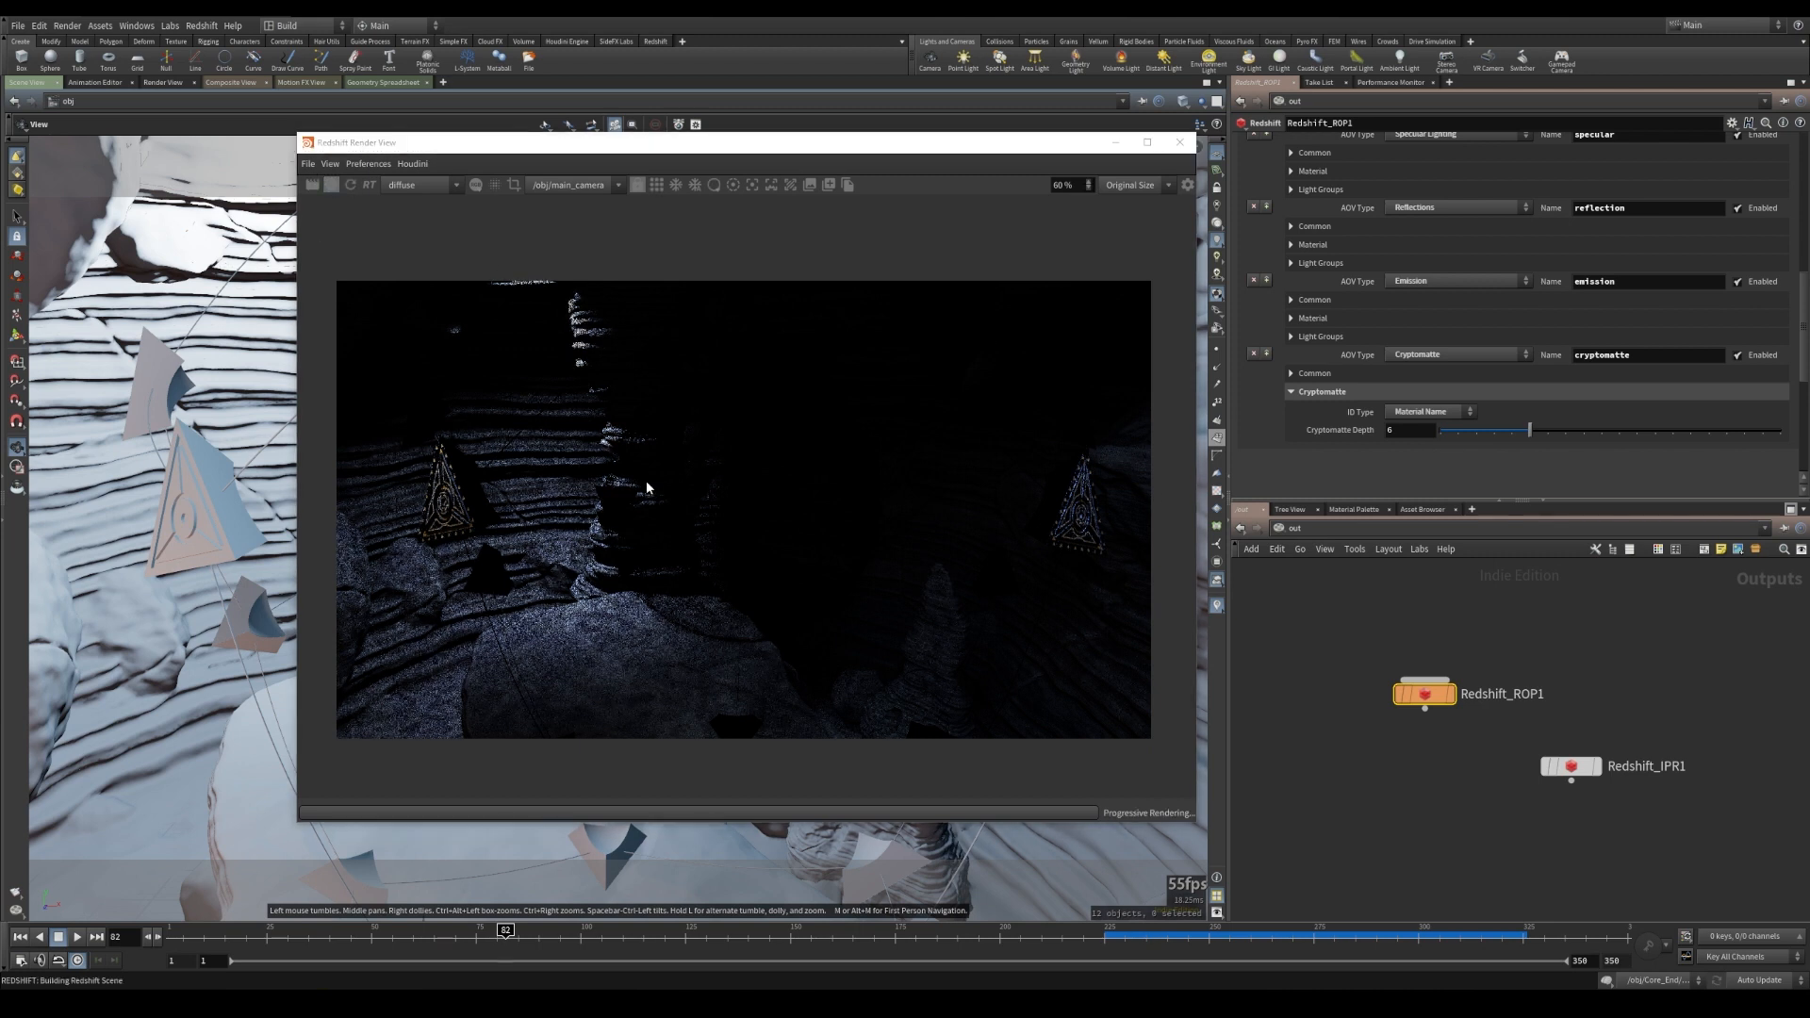
pyautogui.click(426, 185)
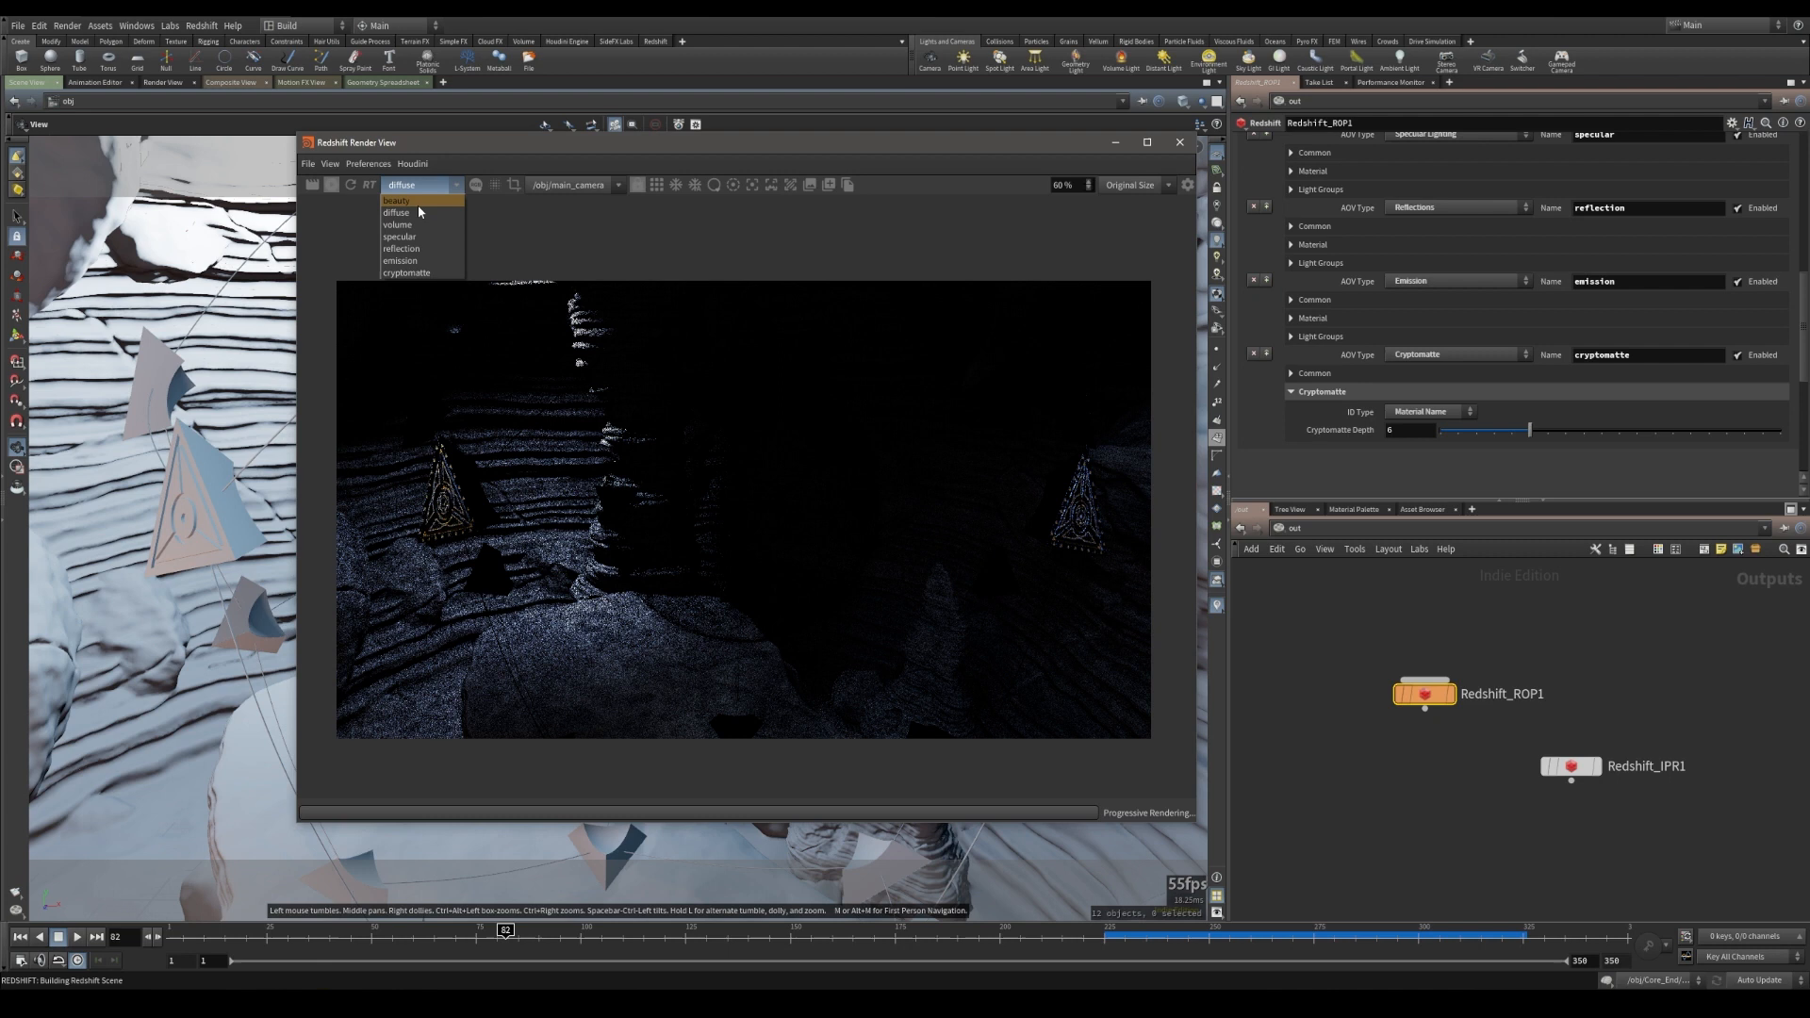
pyautogui.click(413, 226)
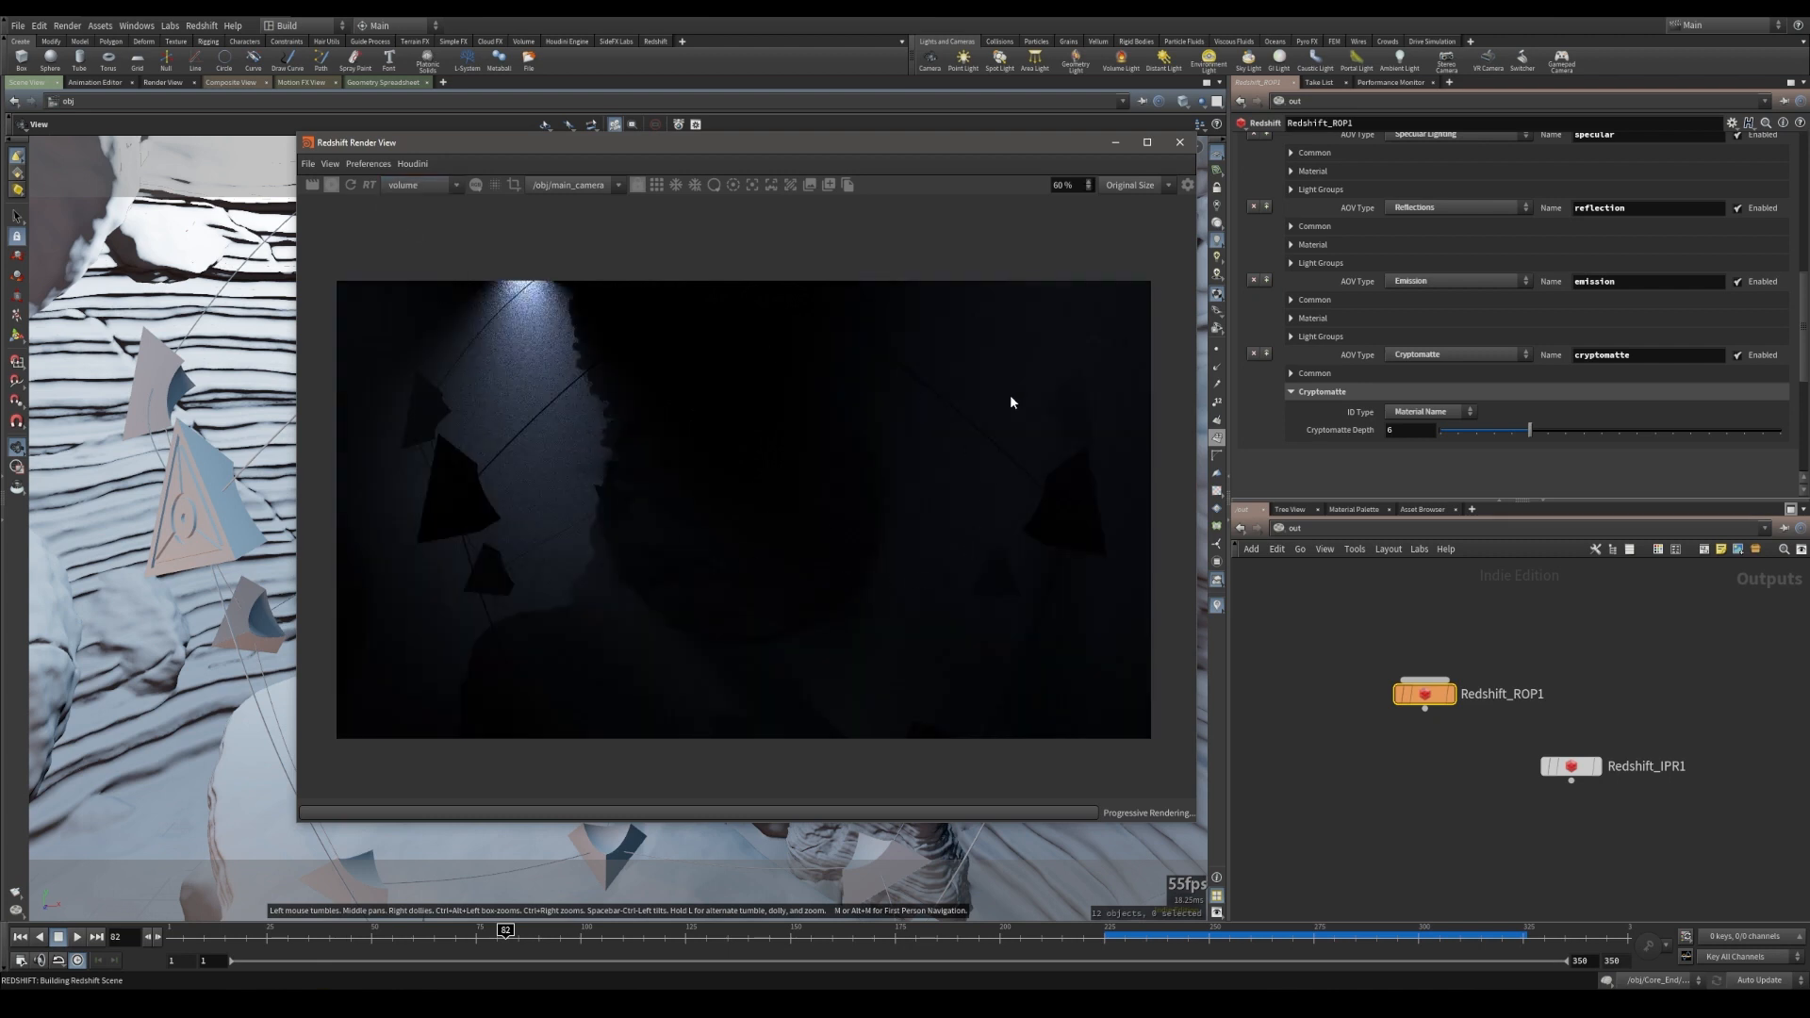
pyautogui.click(420, 185)
pyautogui.click(423, 236)
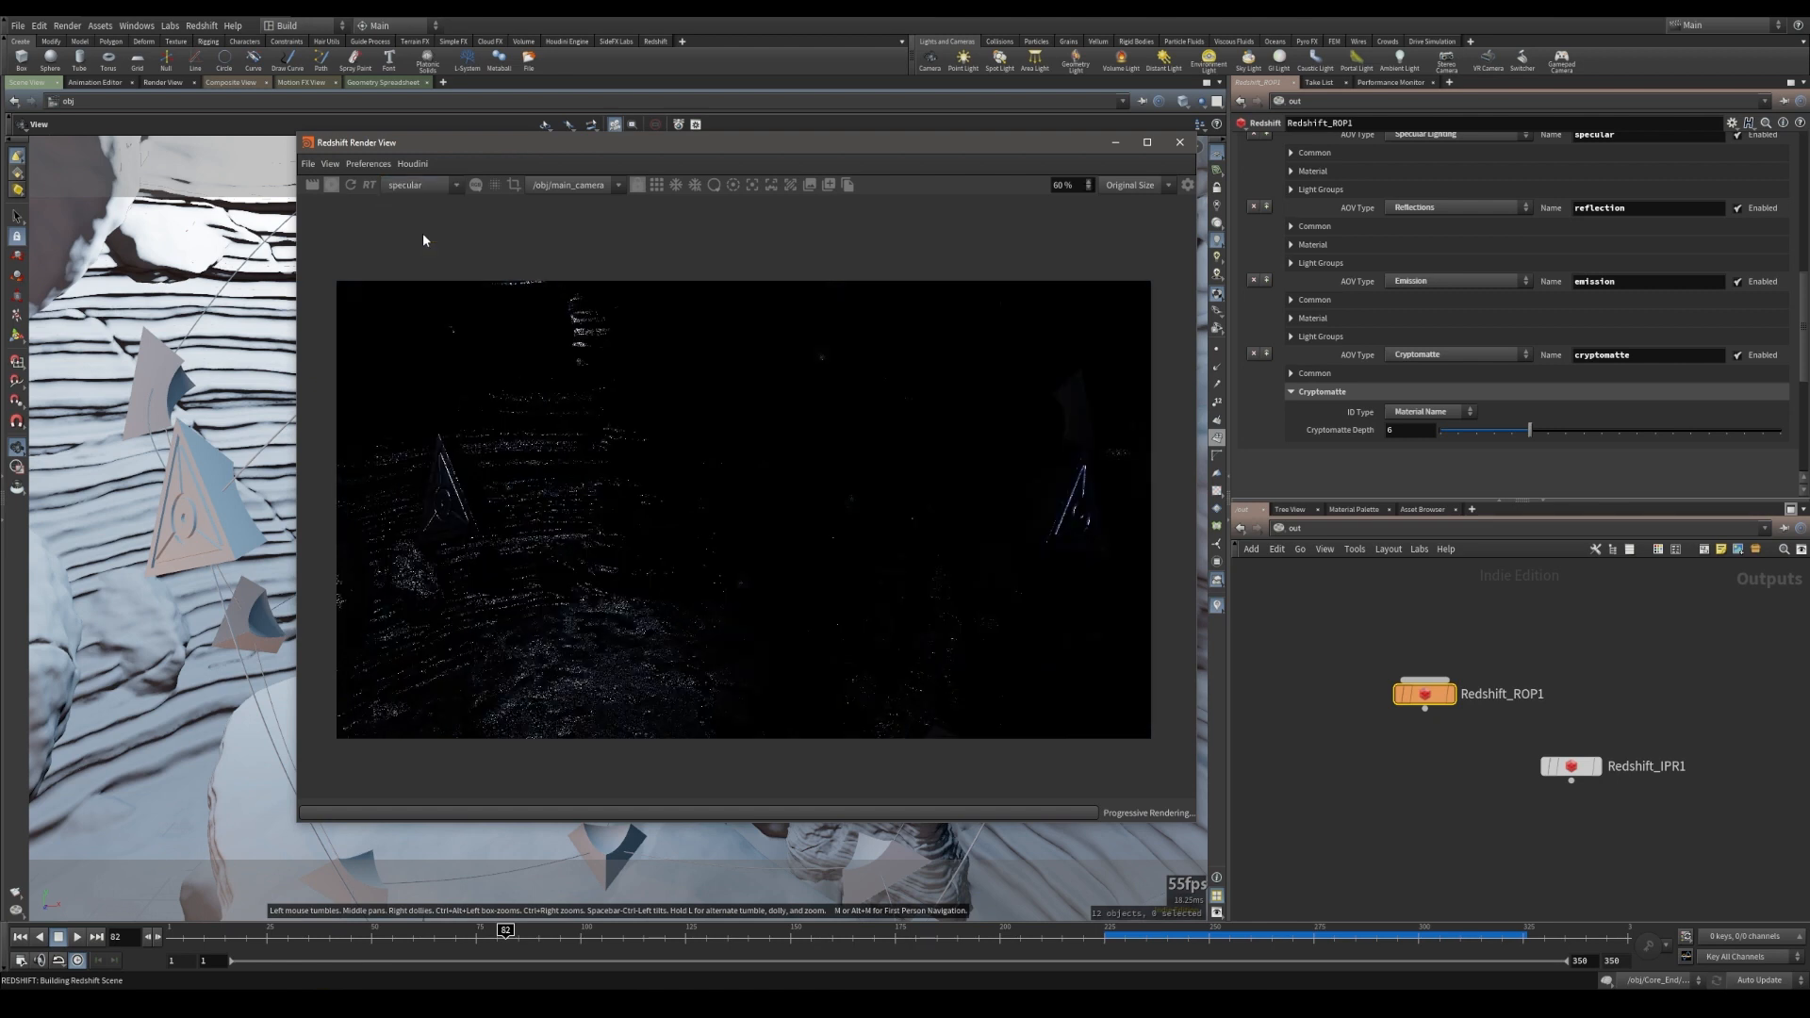
pyautogui.click(430, 189)
pyautogui.click(415, 250)
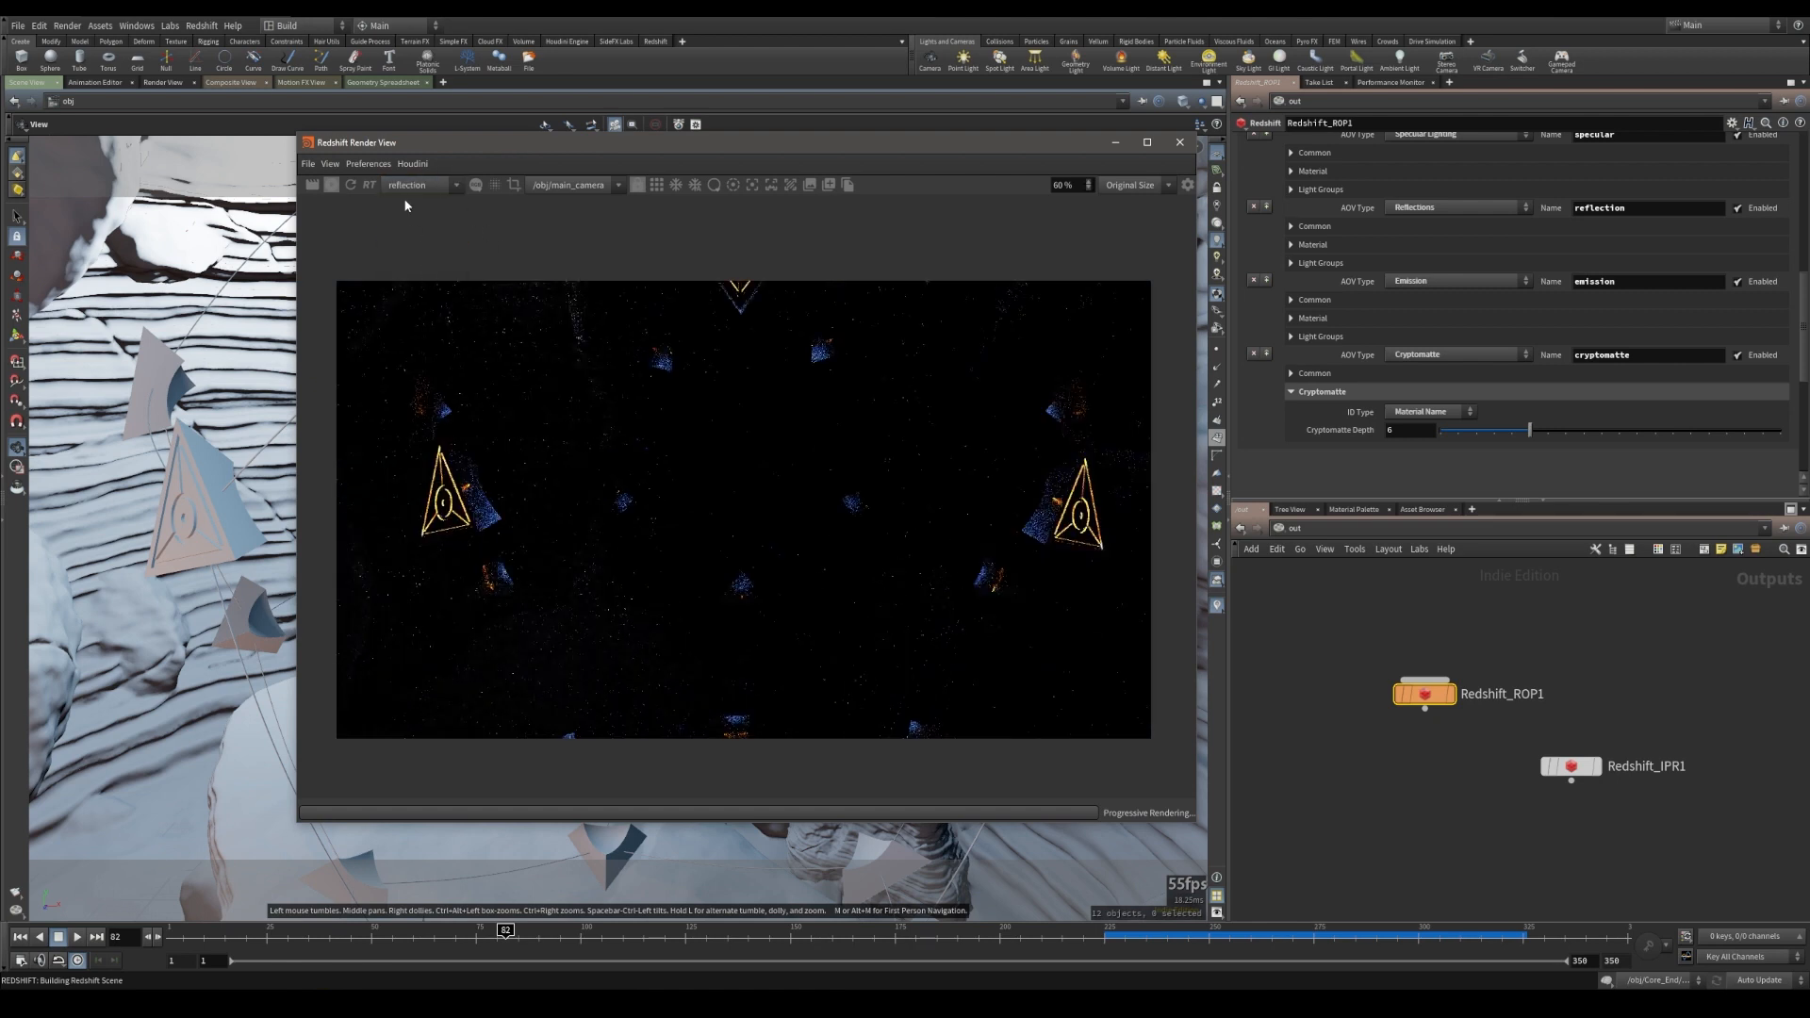
# - View the emission and cryptomatte AOVs of the frame, ending on the beauty pass
pyautogui.click(405, 187)
pyautogui.click(409, 264)
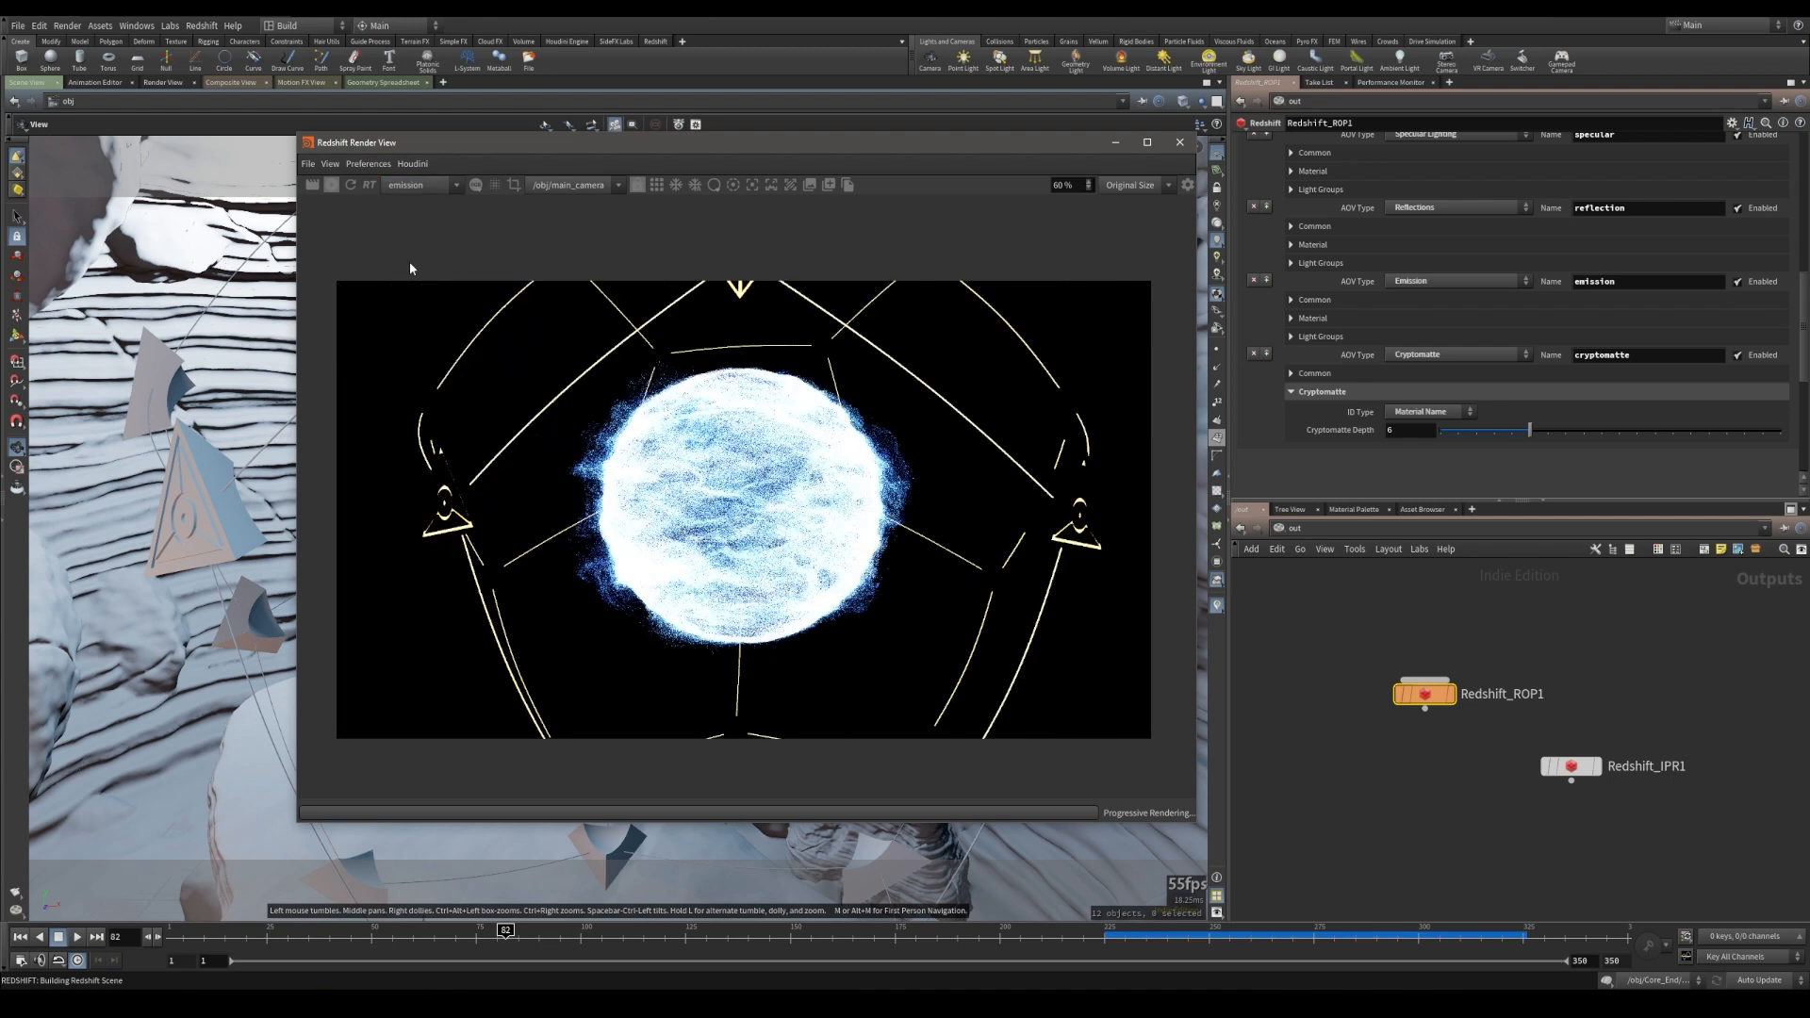
pyautogui.click(424, 185)
pyautogui.click(405, 275)
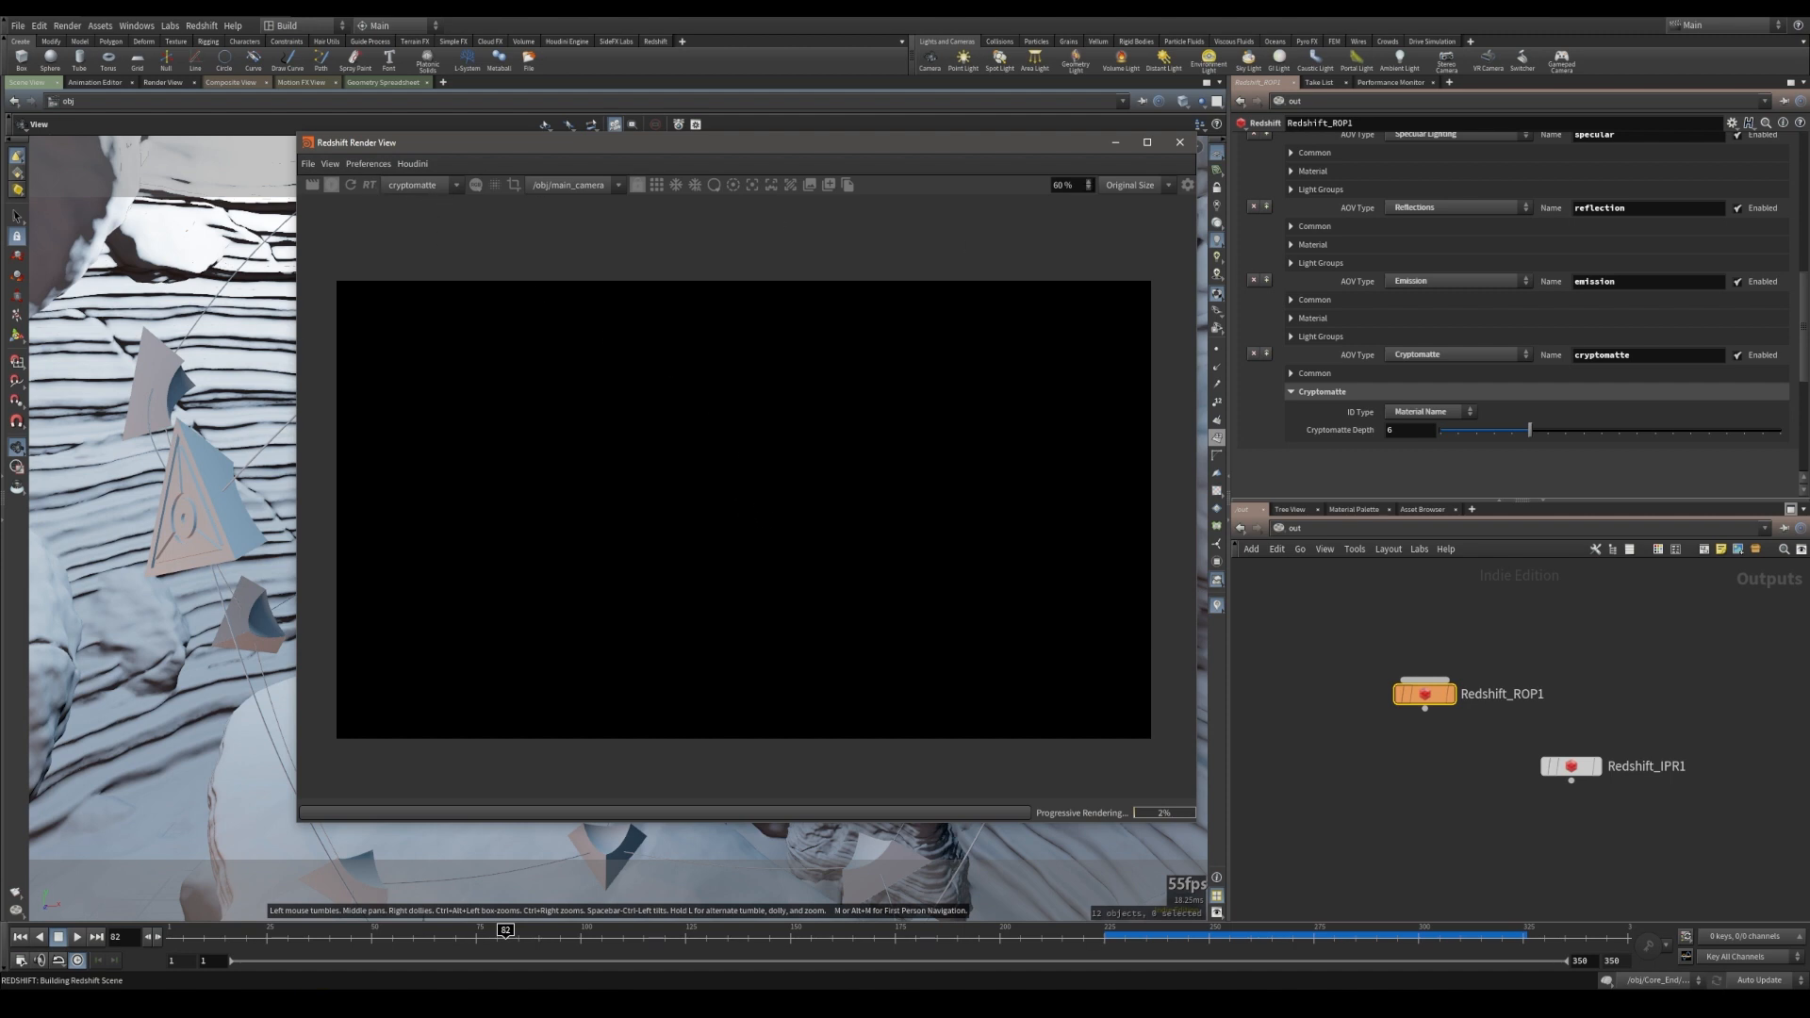
pyautogui.click(427, 186)
pyautogui.click(415, 200)
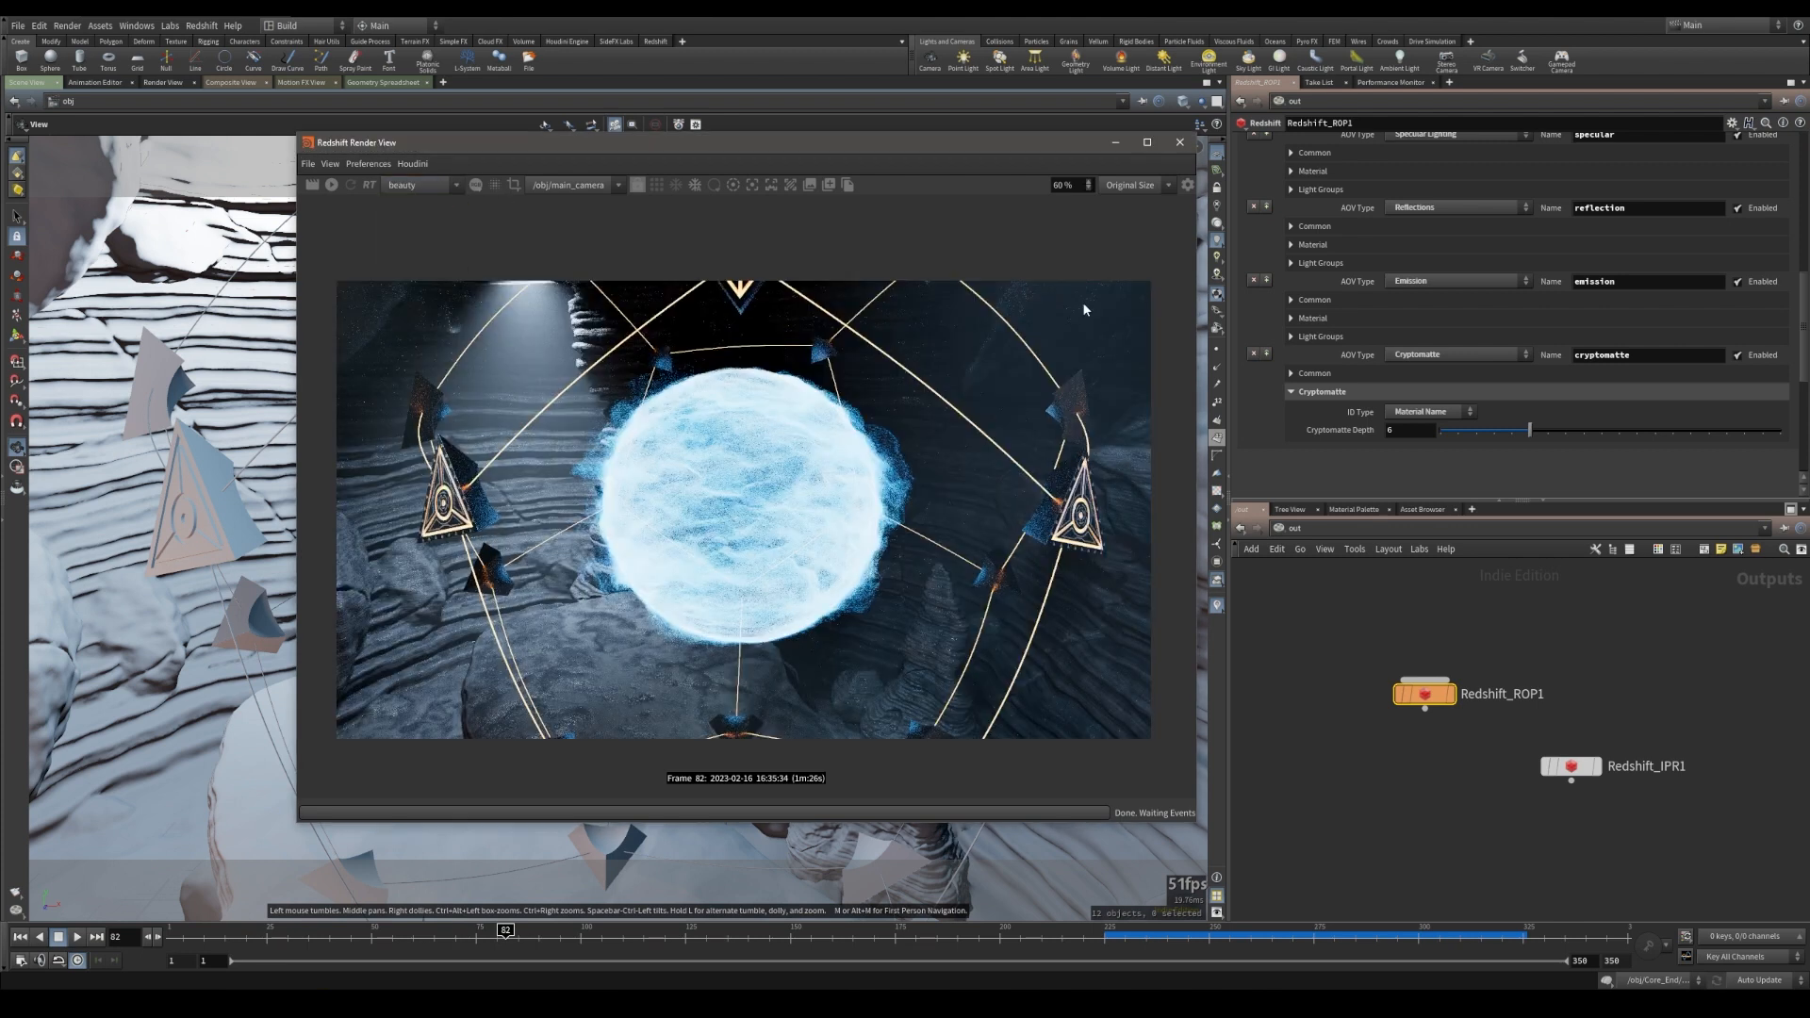
# - Enable Automatic Sampling in Redshift_ROP1's unified sampling settings
pyautogui.moveTo(1803, 331); pyautogui.dragTo(1798, 175)
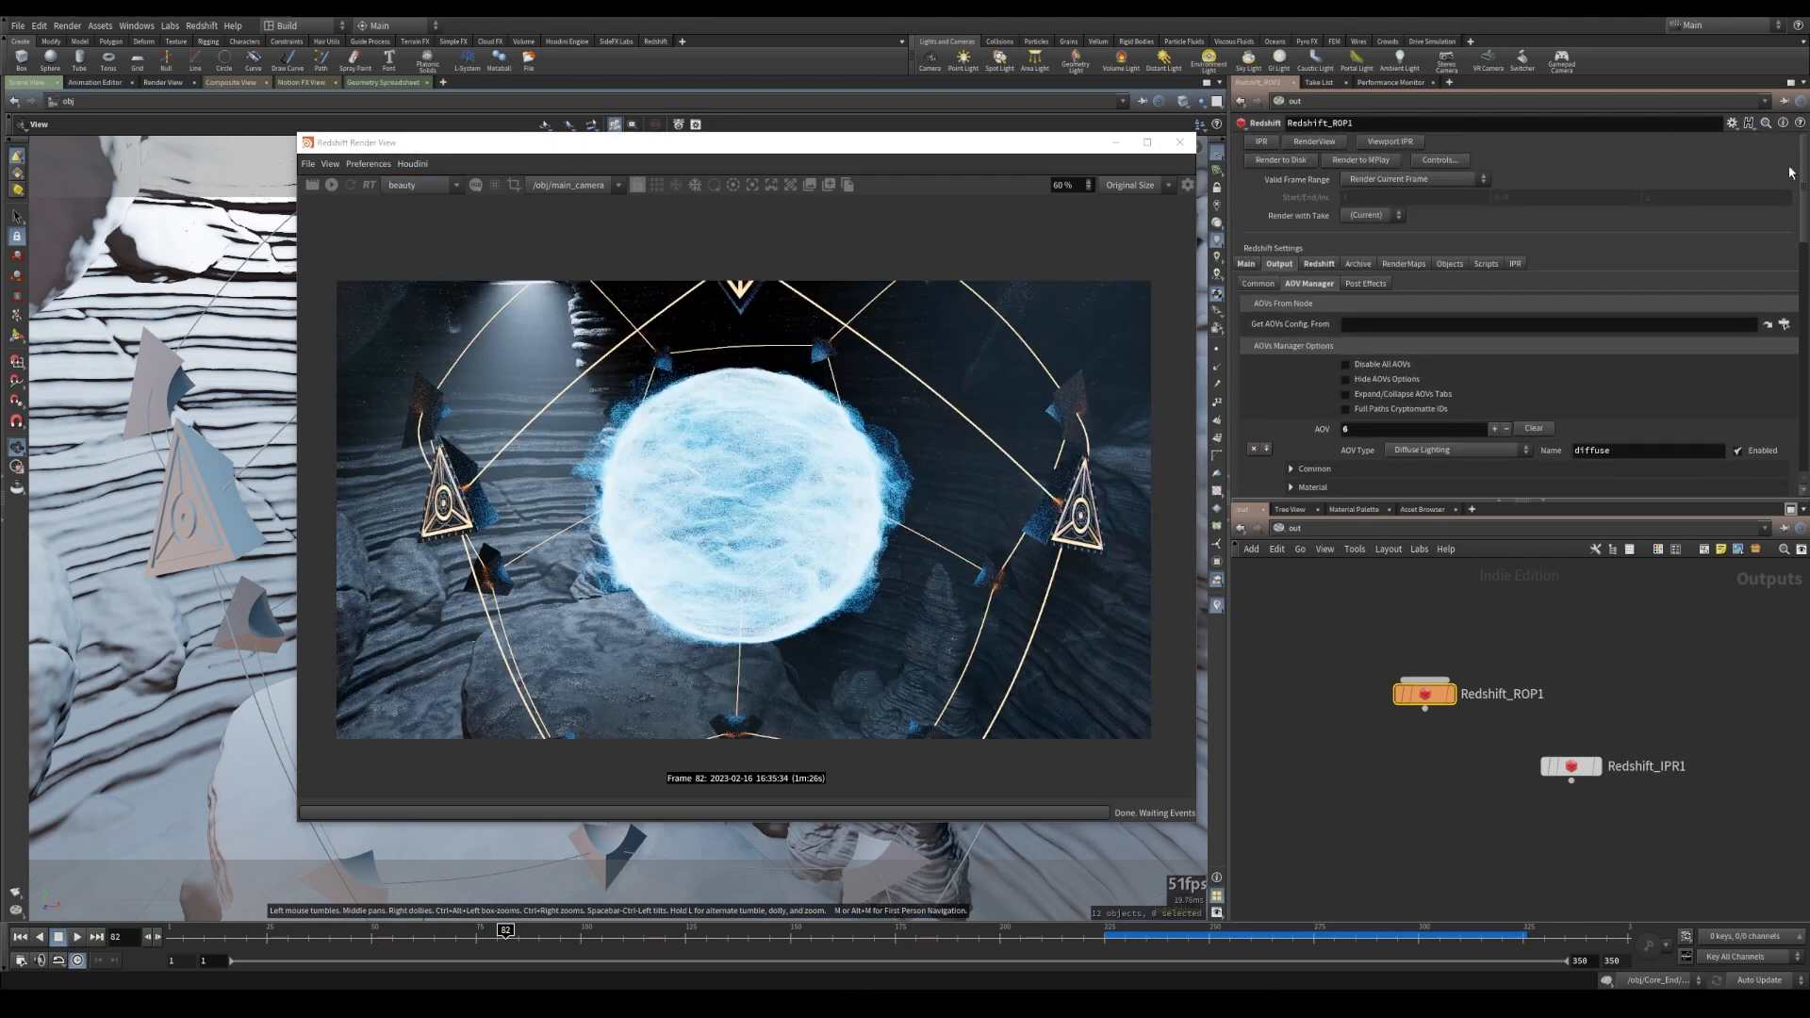
pyautogui.moveTo(1063, 144); pyautogui.dragTo(933, 137)
pyautogui.click(1311, 263)
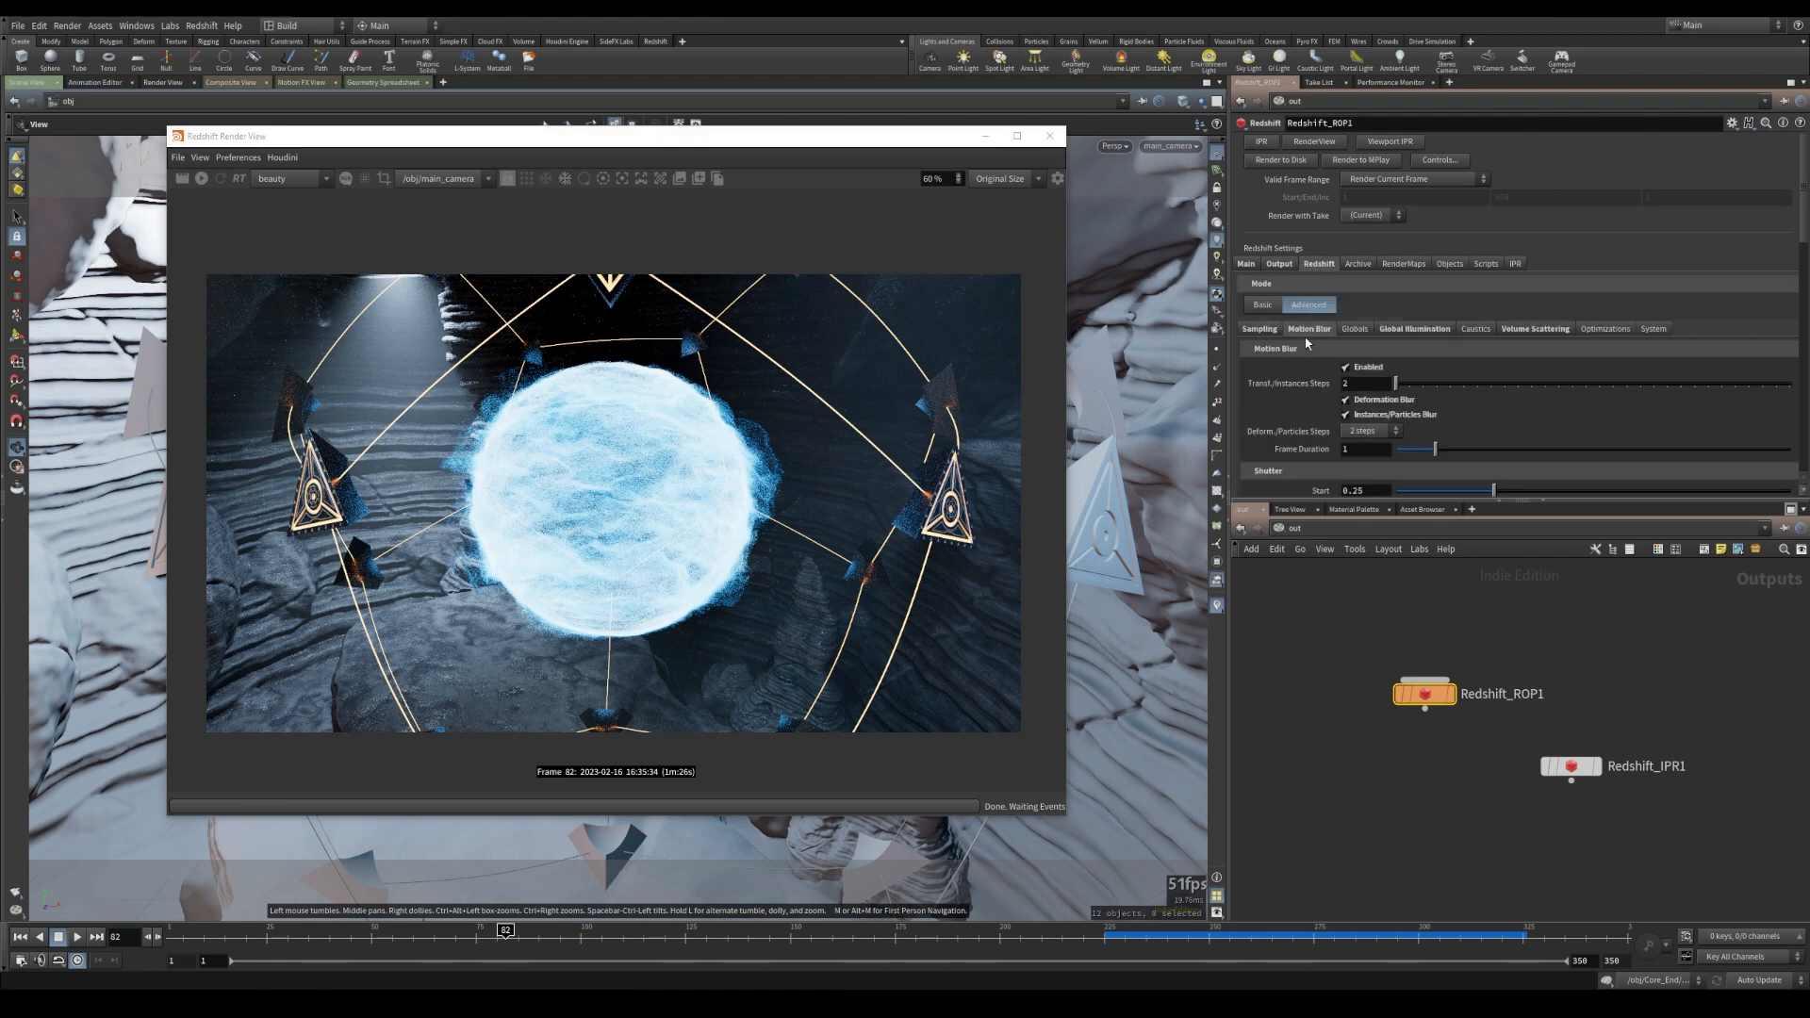
pyautogui.scroll(-1, 1318, 363)
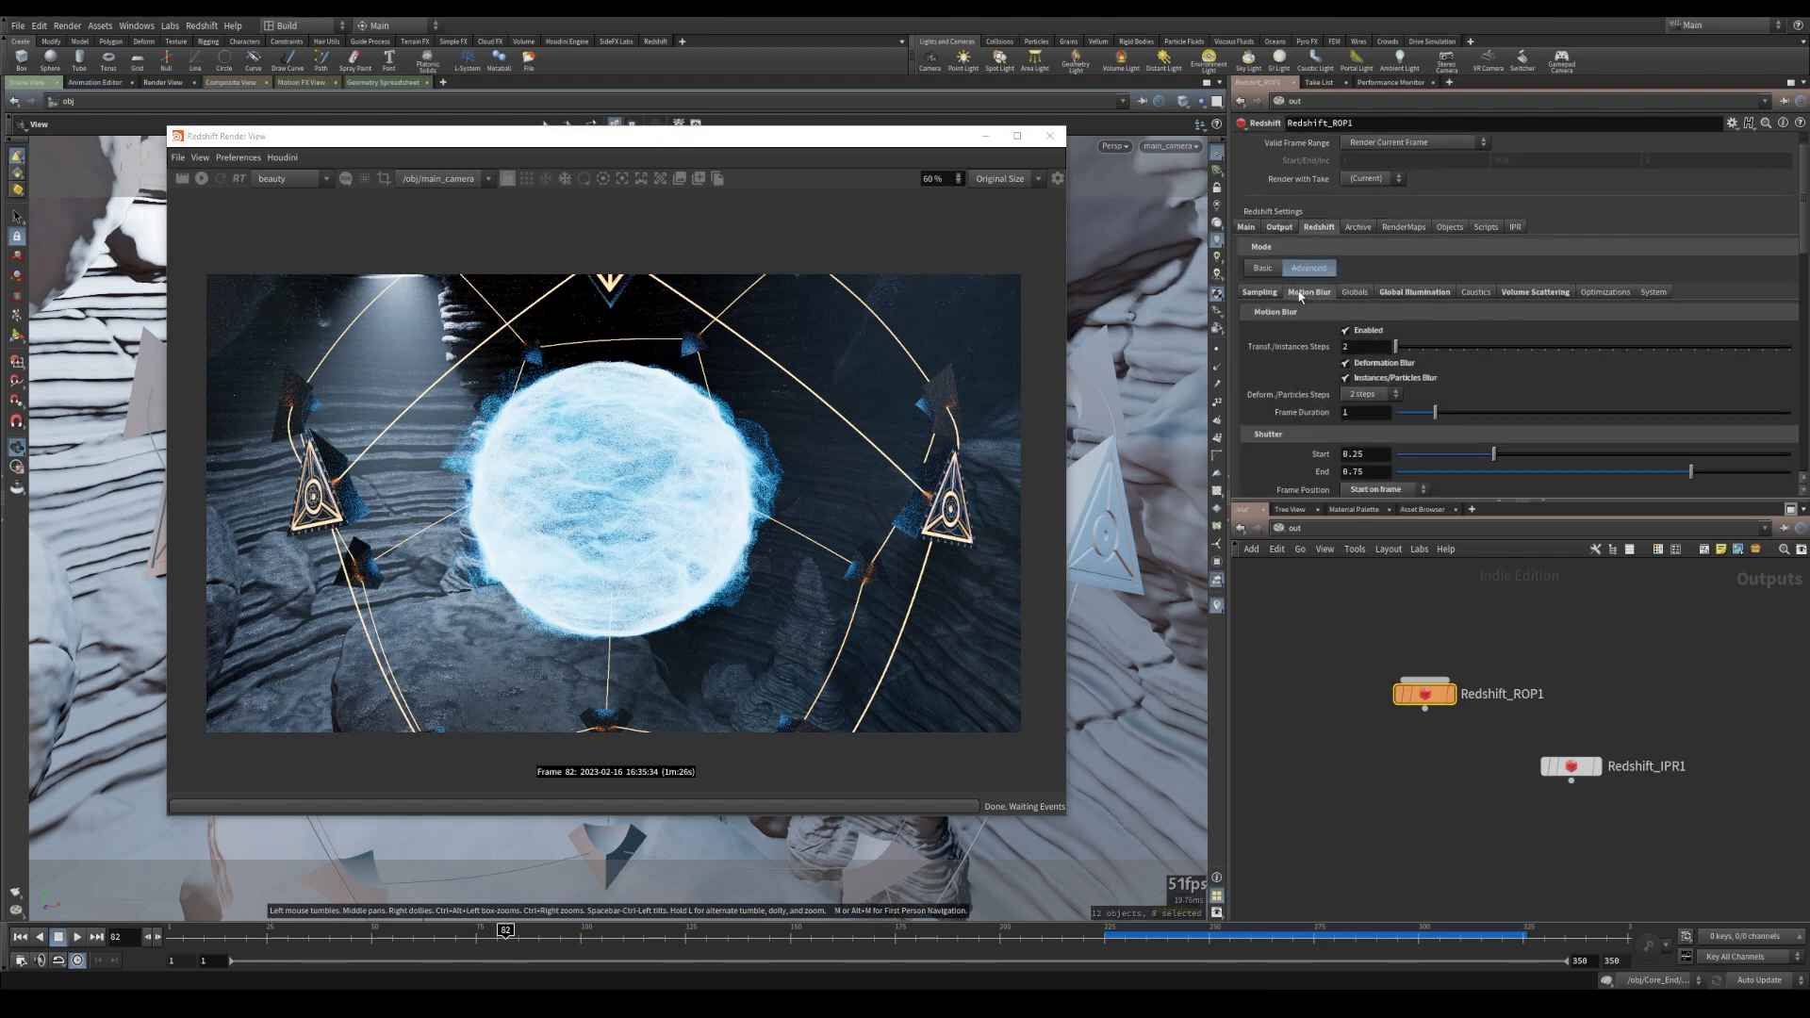
pyautogui.click(1260, 291)
pyautogui.scroll(-1, 1302, 358)
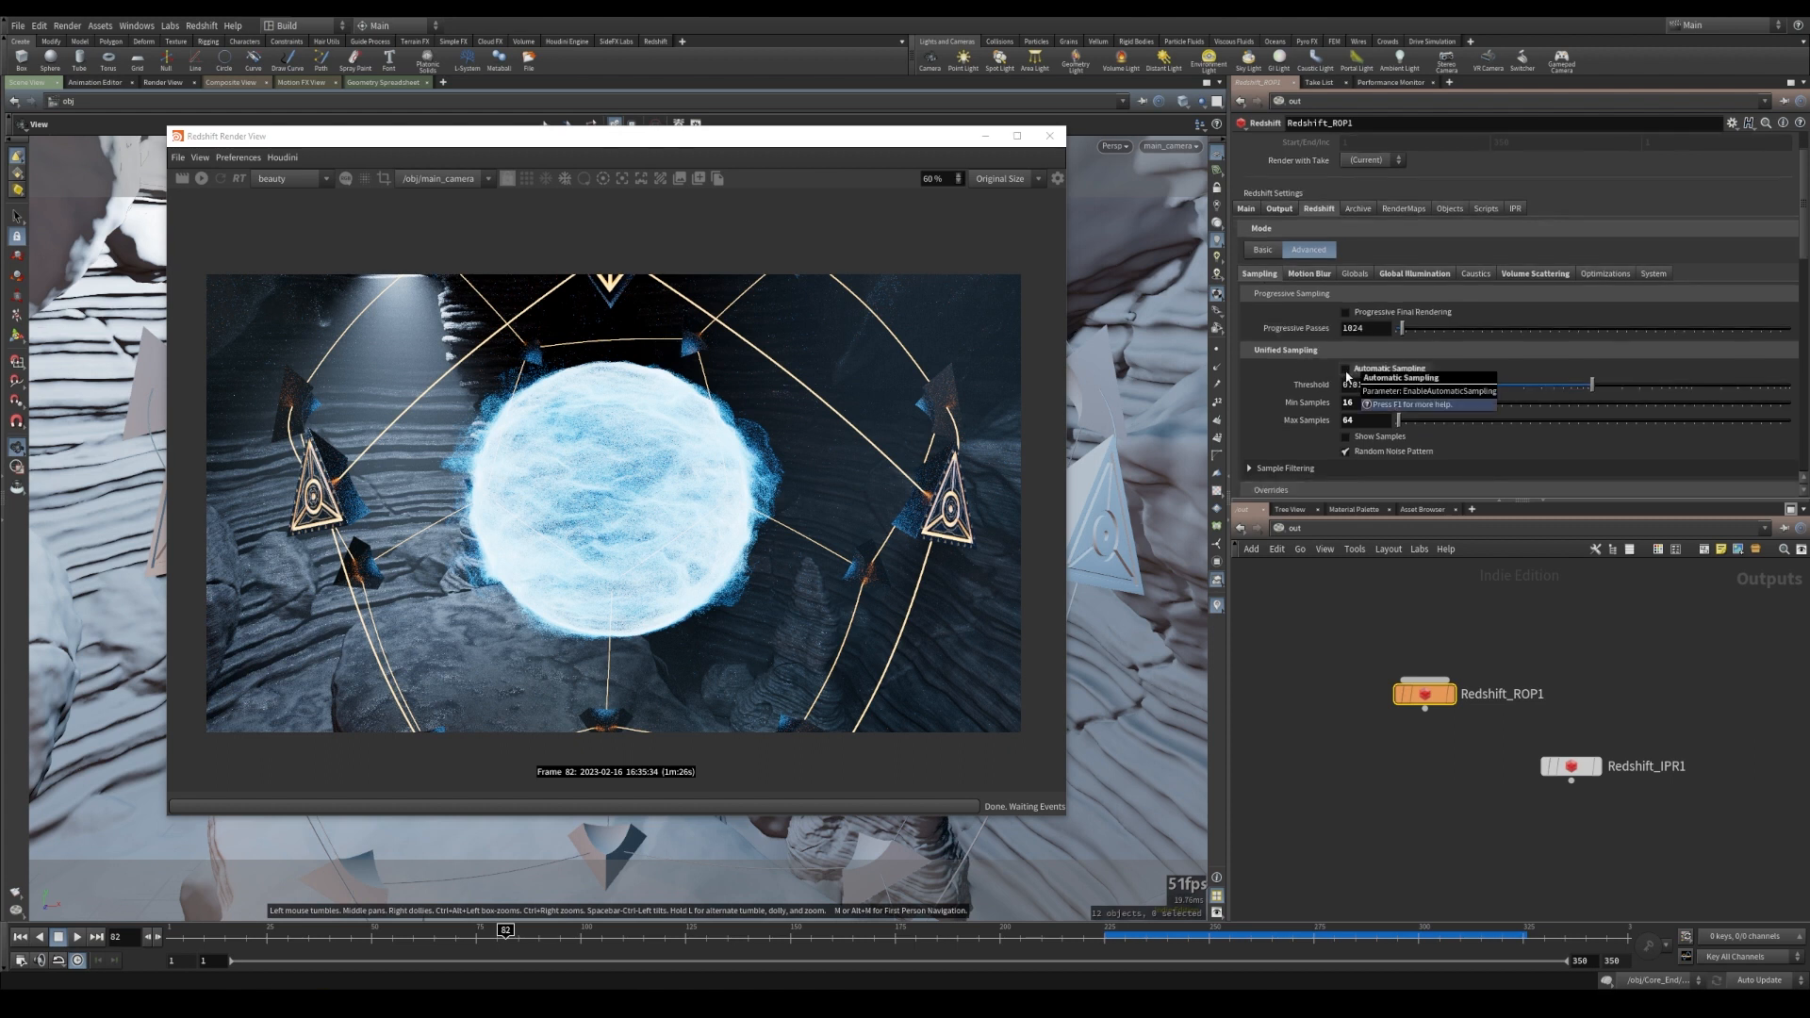
pyautogui.click(1346, 370)
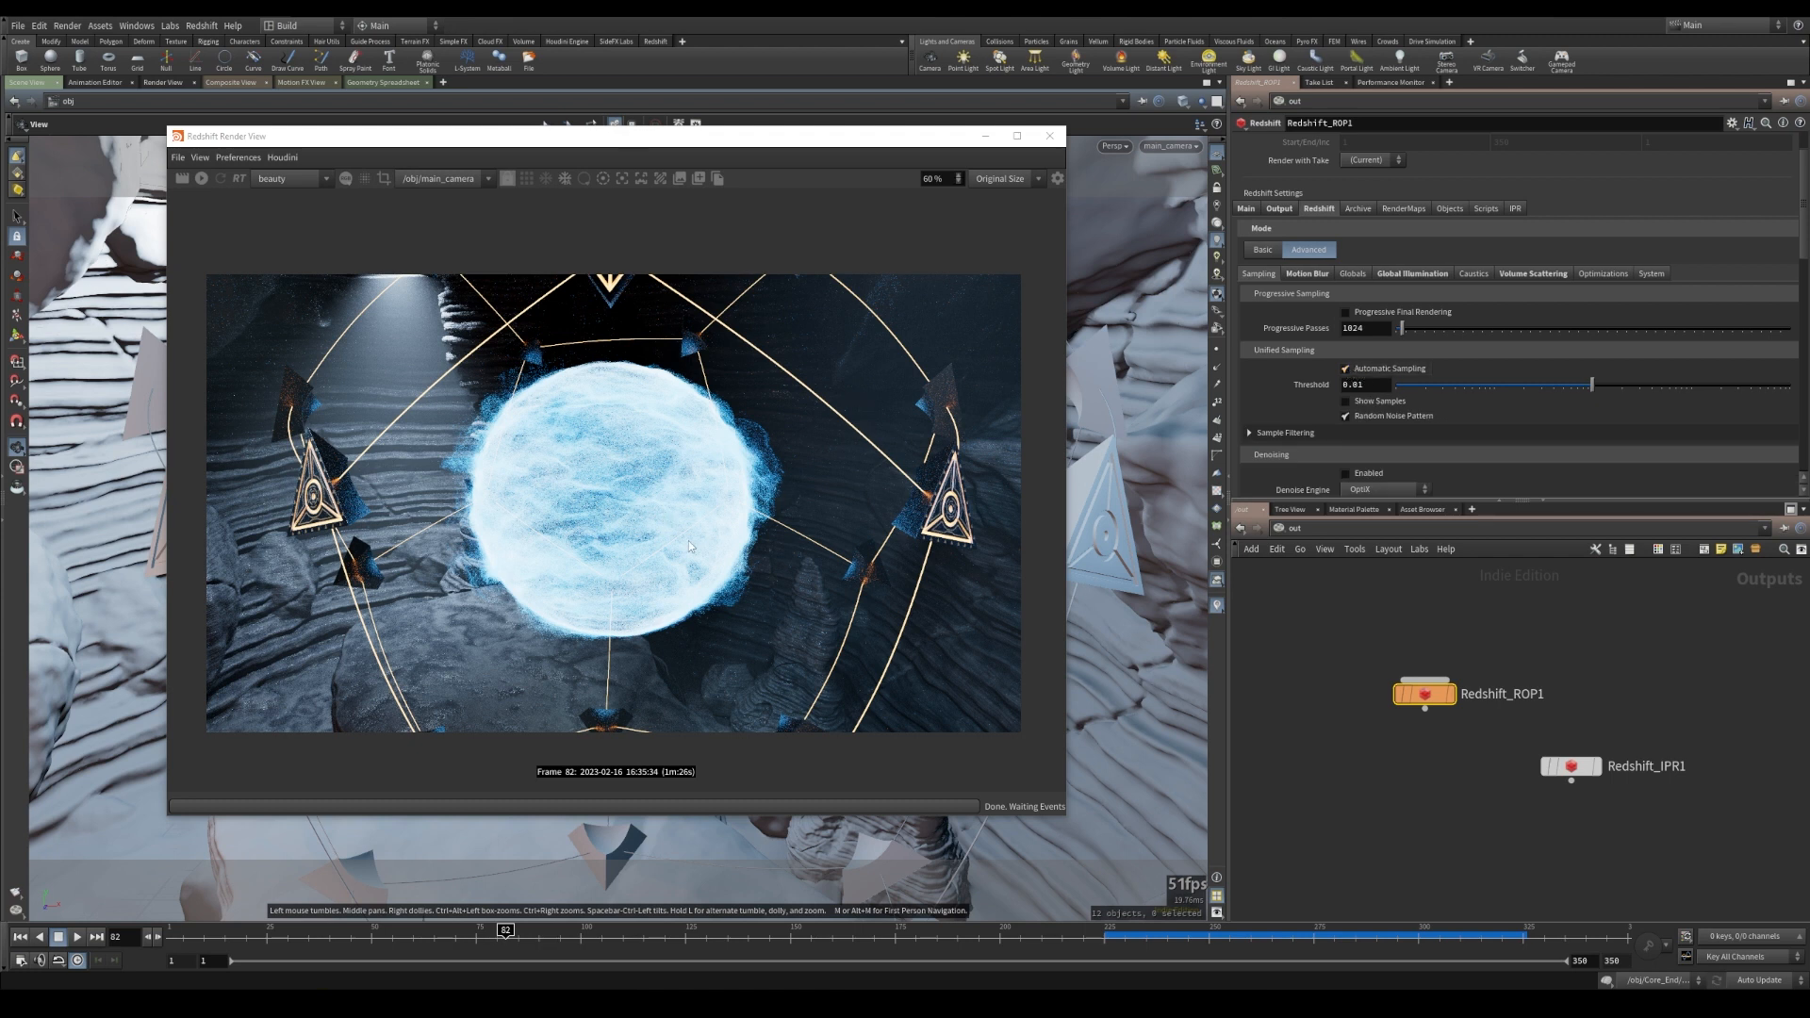
# - Set Redshift_ROP1's render camera to main_camera
pyautogui.click(1278, 209)
pyautogui.click(1246, 208)
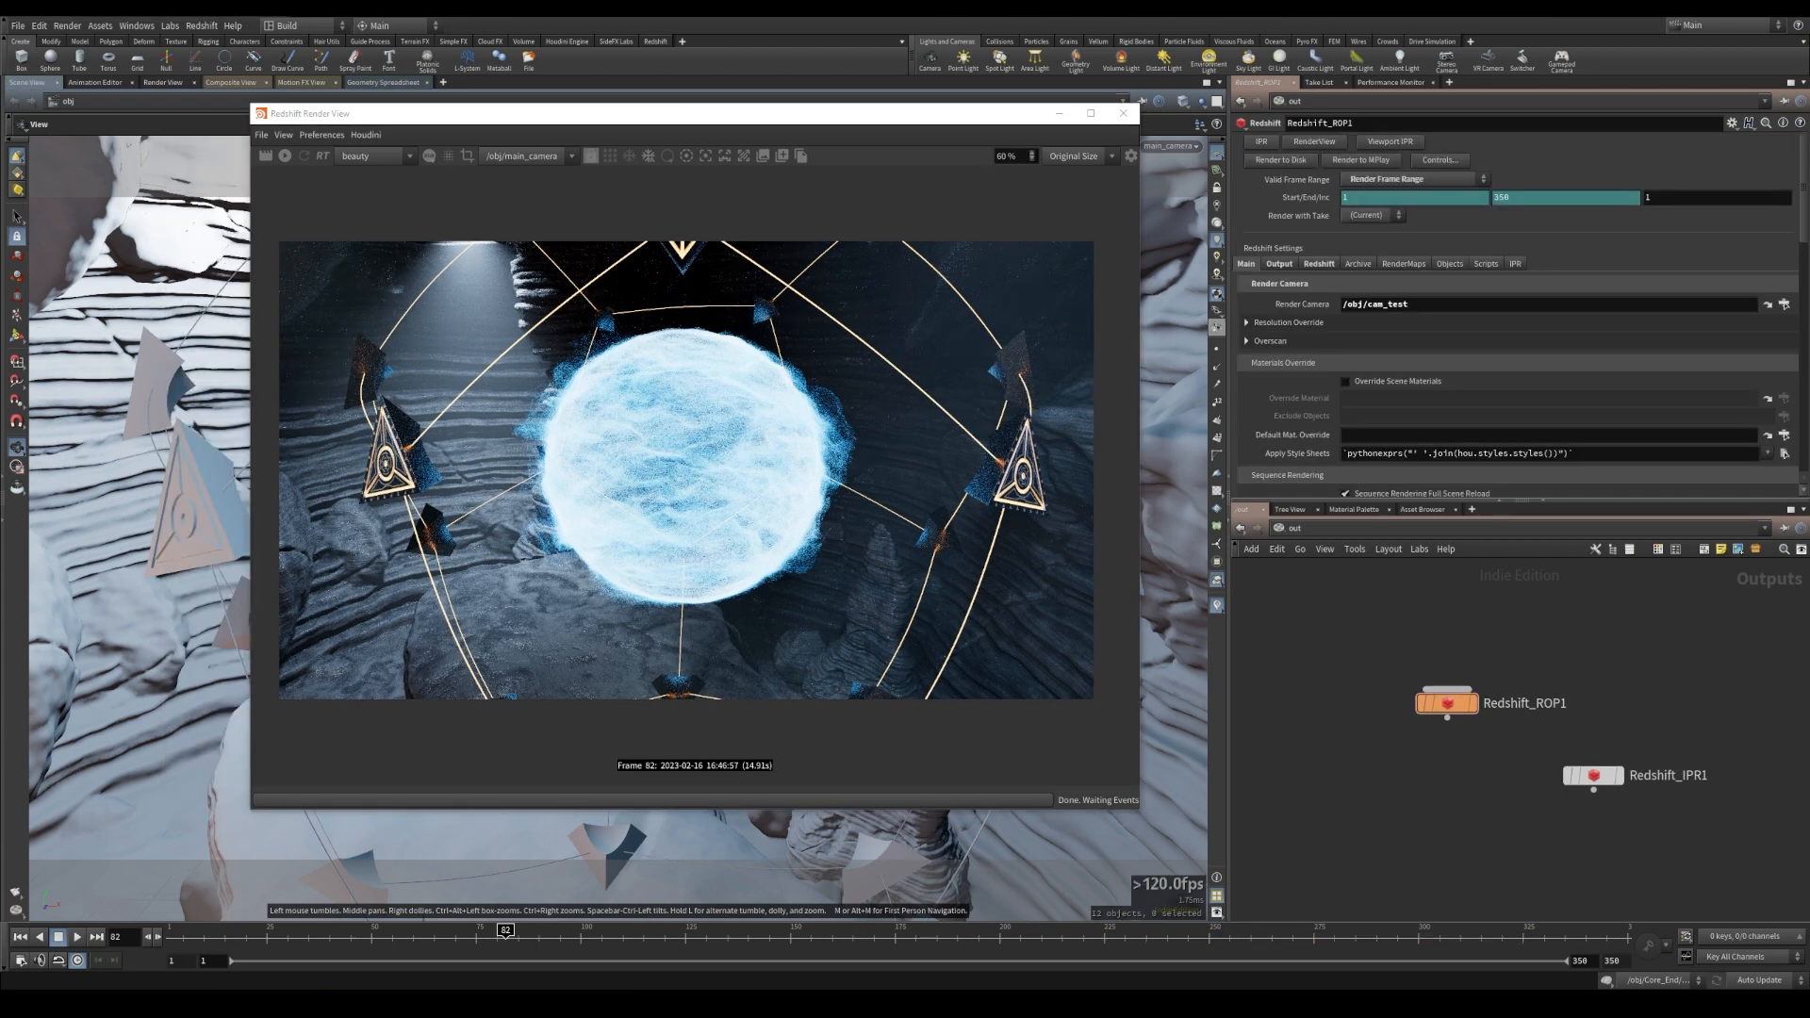
pyautogui.click(1784, 304)
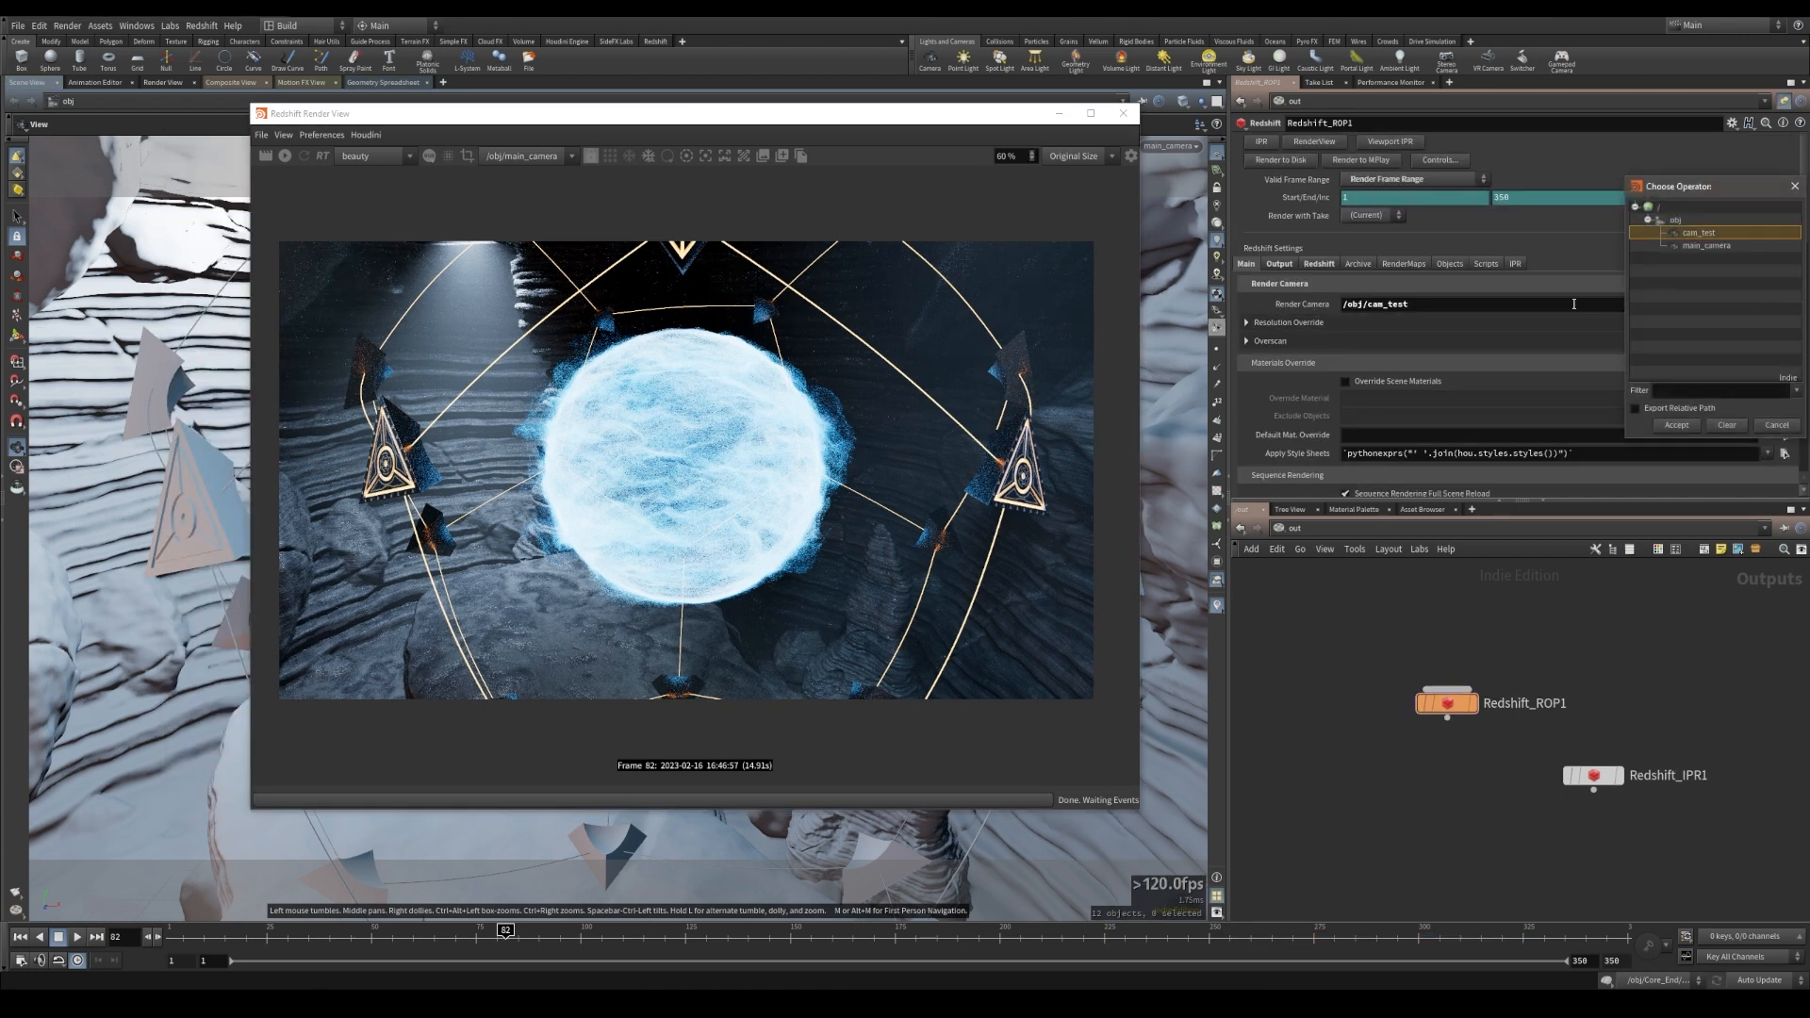
pyautogui.click(1702, 246)
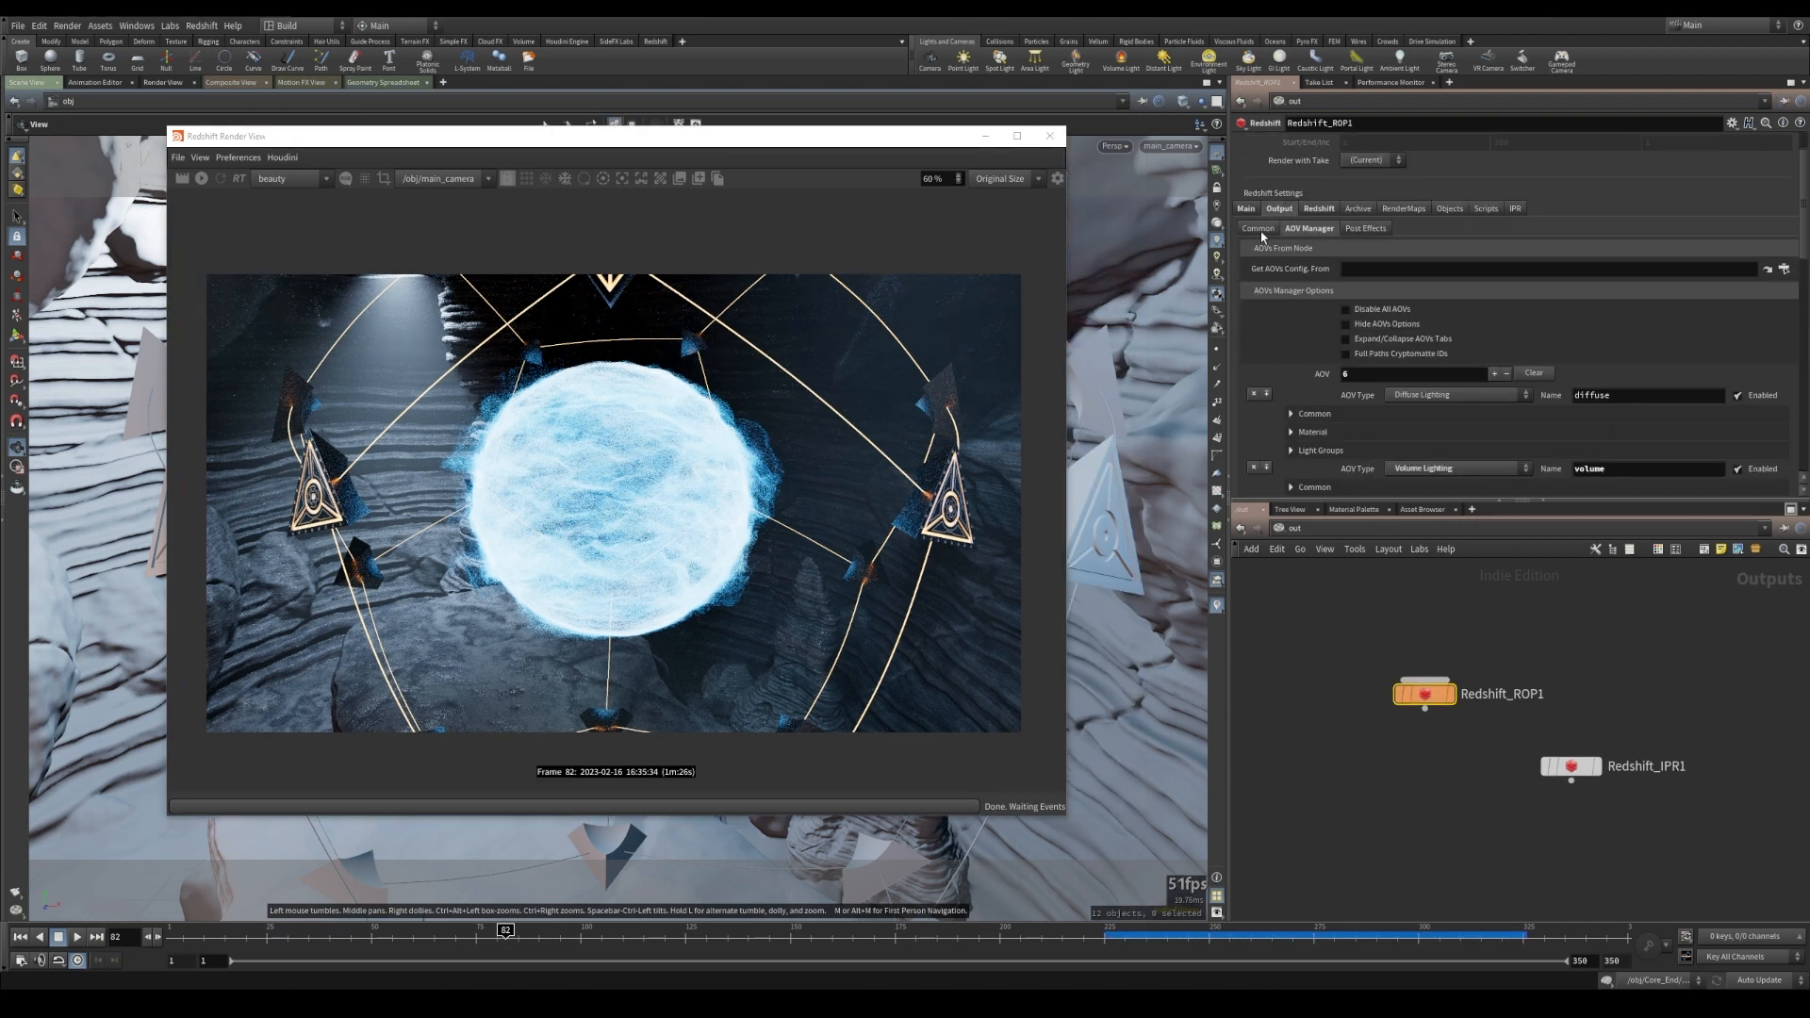
# - Browse from the Common File Prefix to C:/Work/RND/2022/Pplanet_TUT/render/, copy the folder path and cancel the file chooser
pyautogui.click(1259, 229)
pyautogui.click(1784, 284)
pyautogui.click(1302, 215)
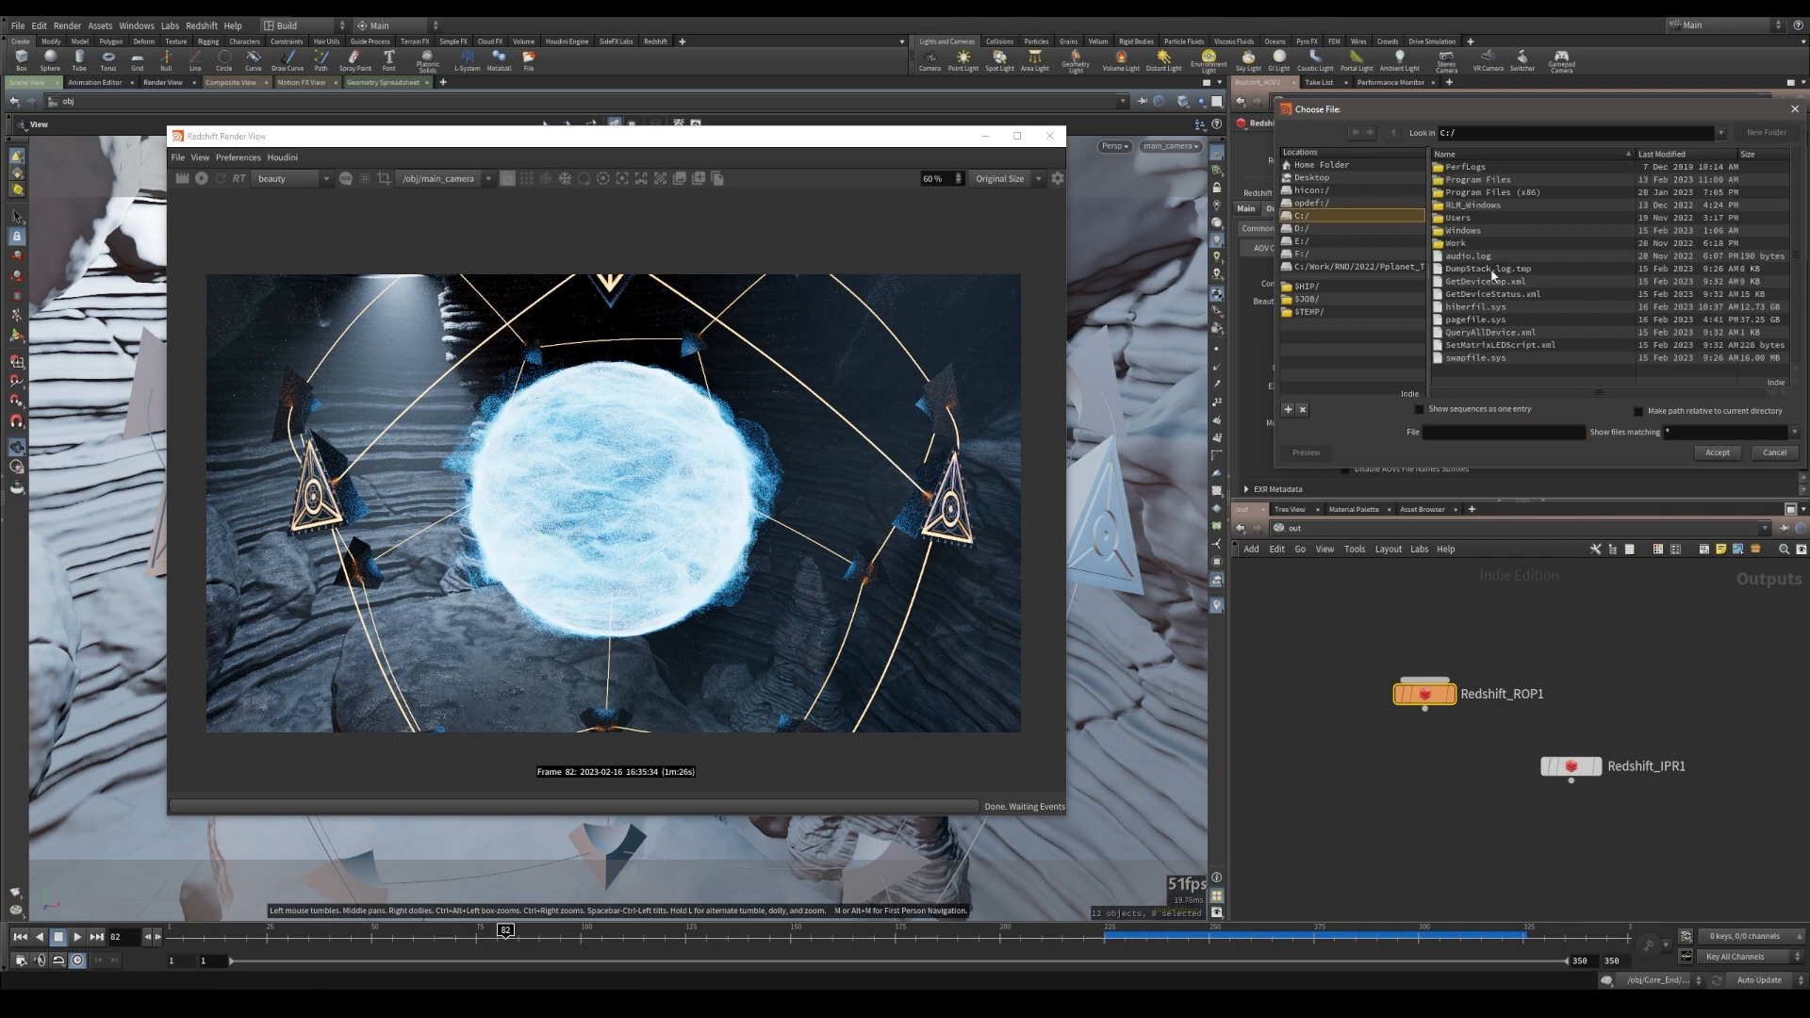
pyautogui.doubleClick(1457, 246)
pyautogui.doubleClick(1455, 193)
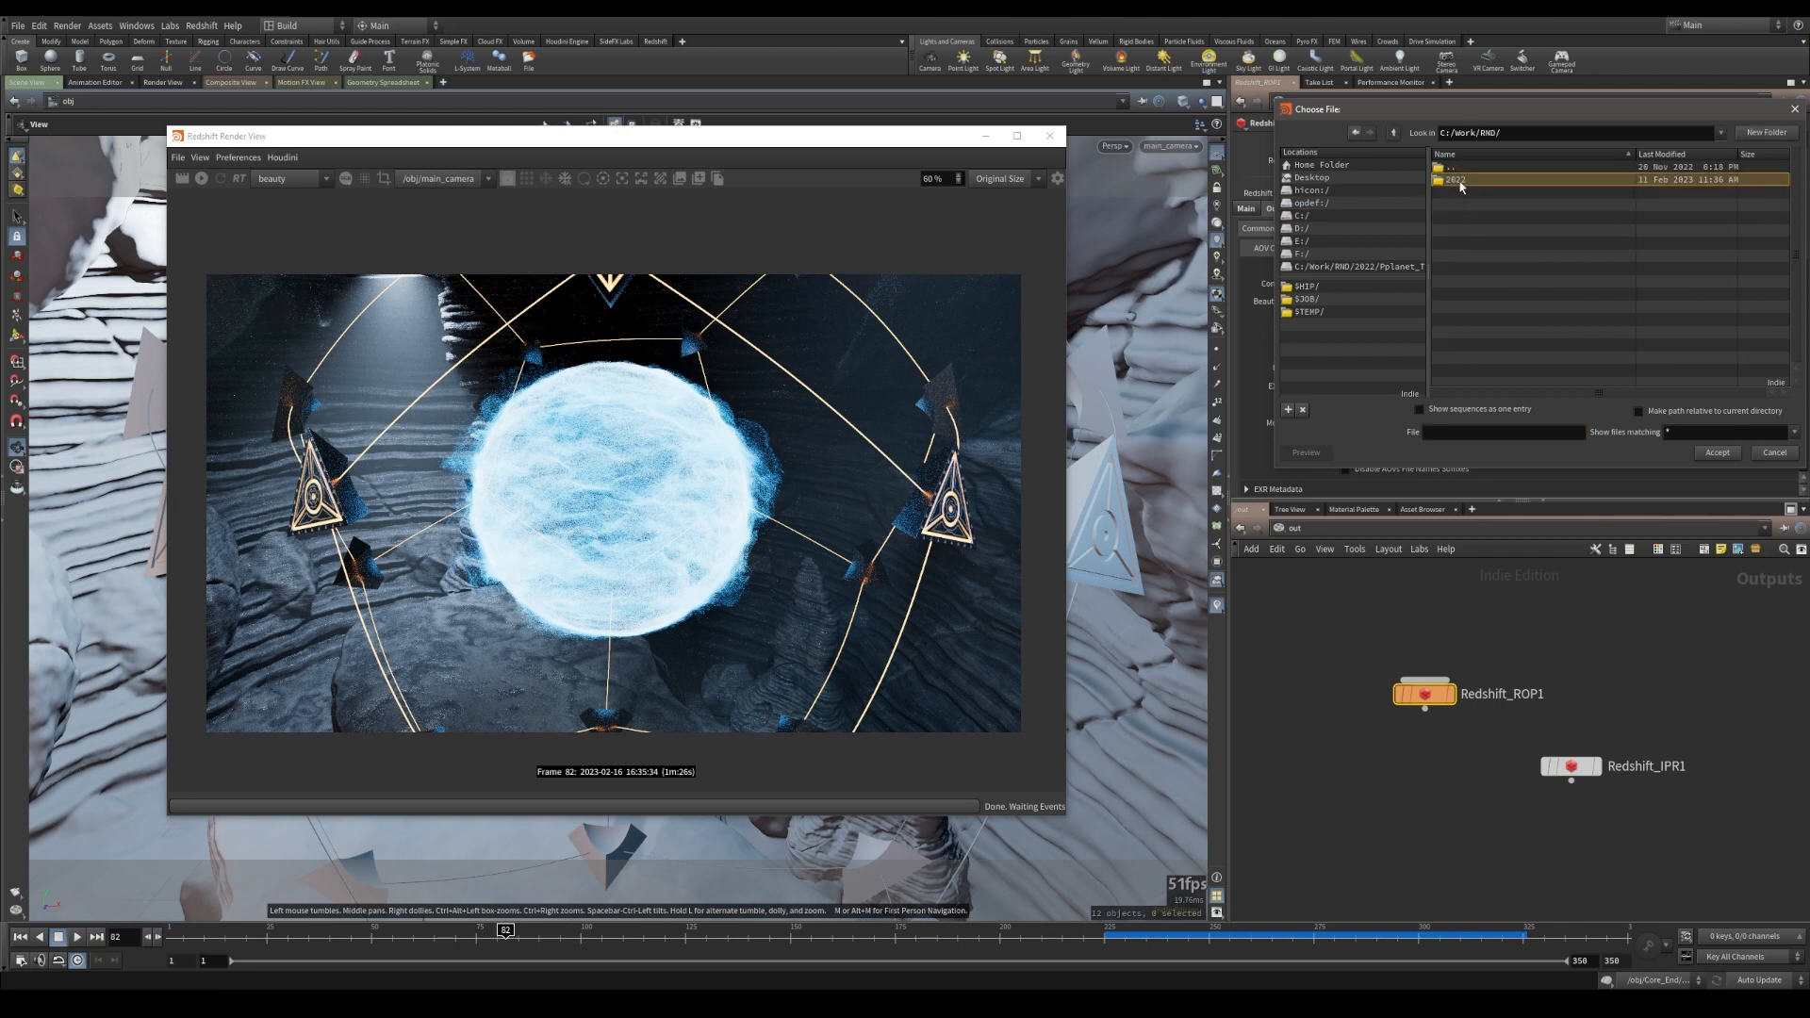
pyautogui.doubleClick(1461, 180)
pyautogui.doubleClick(1463, 256)
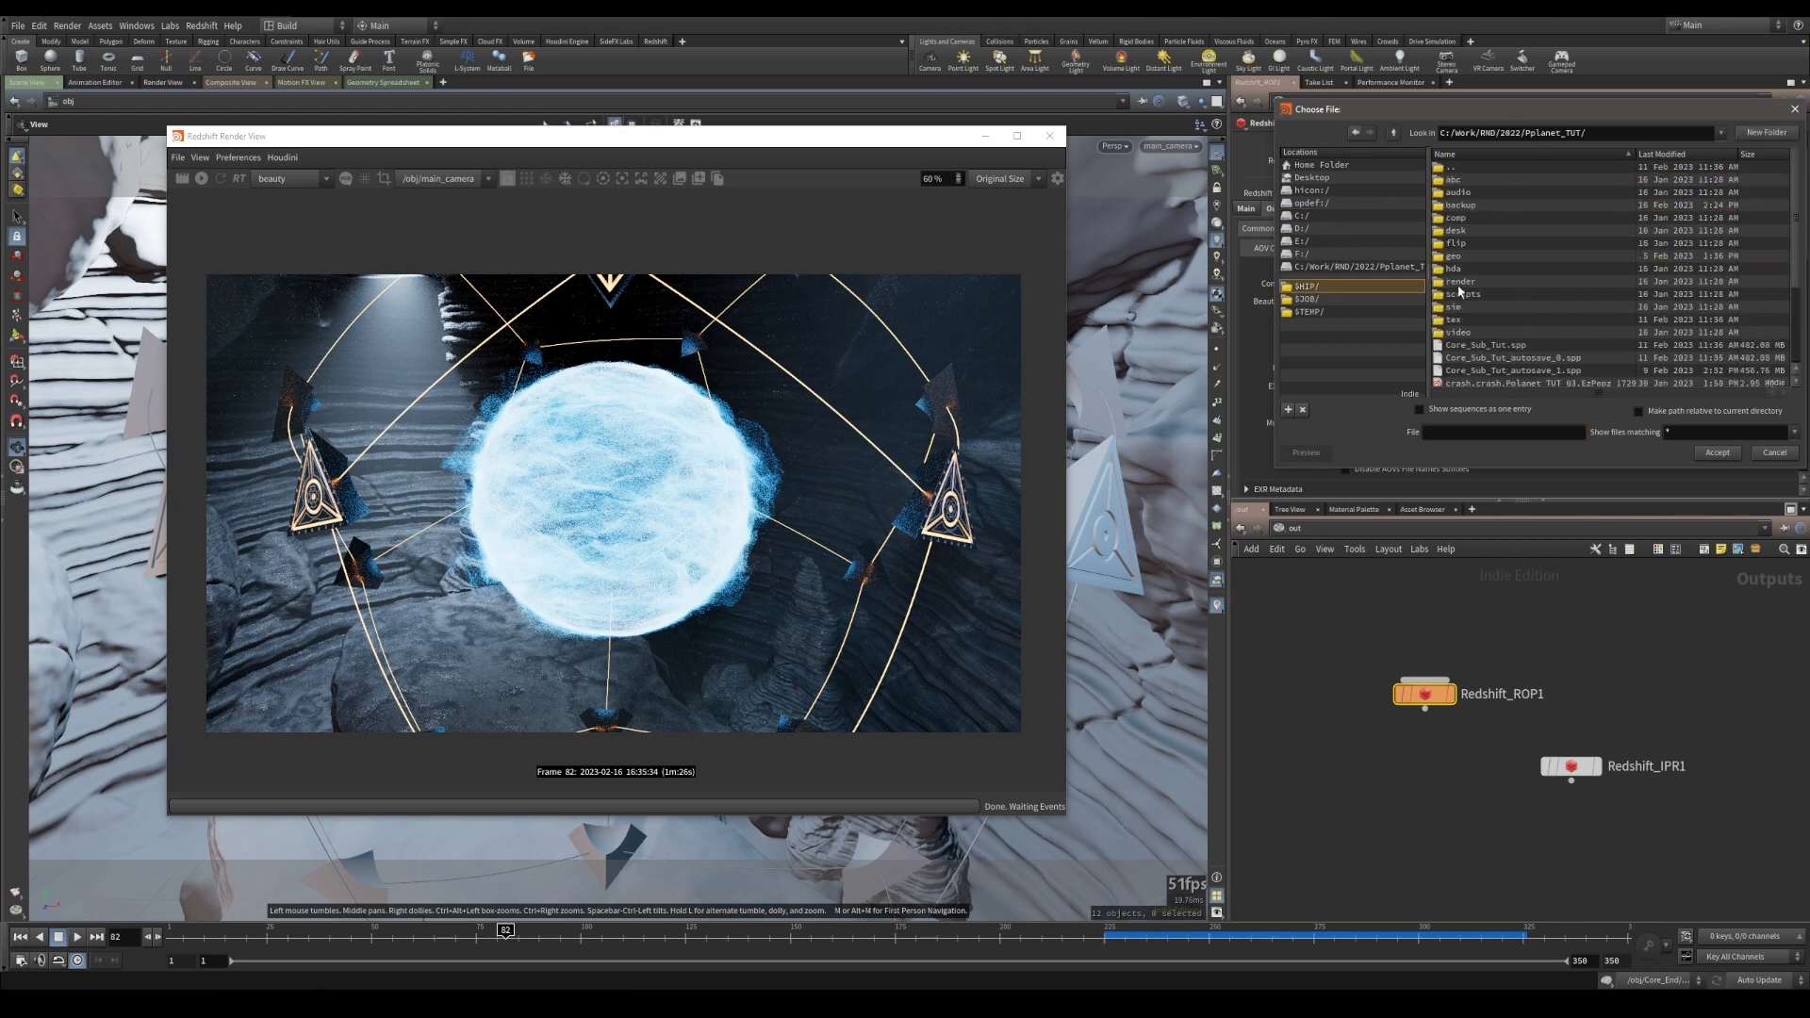
pyautogui.doubleClick(1461, 285)
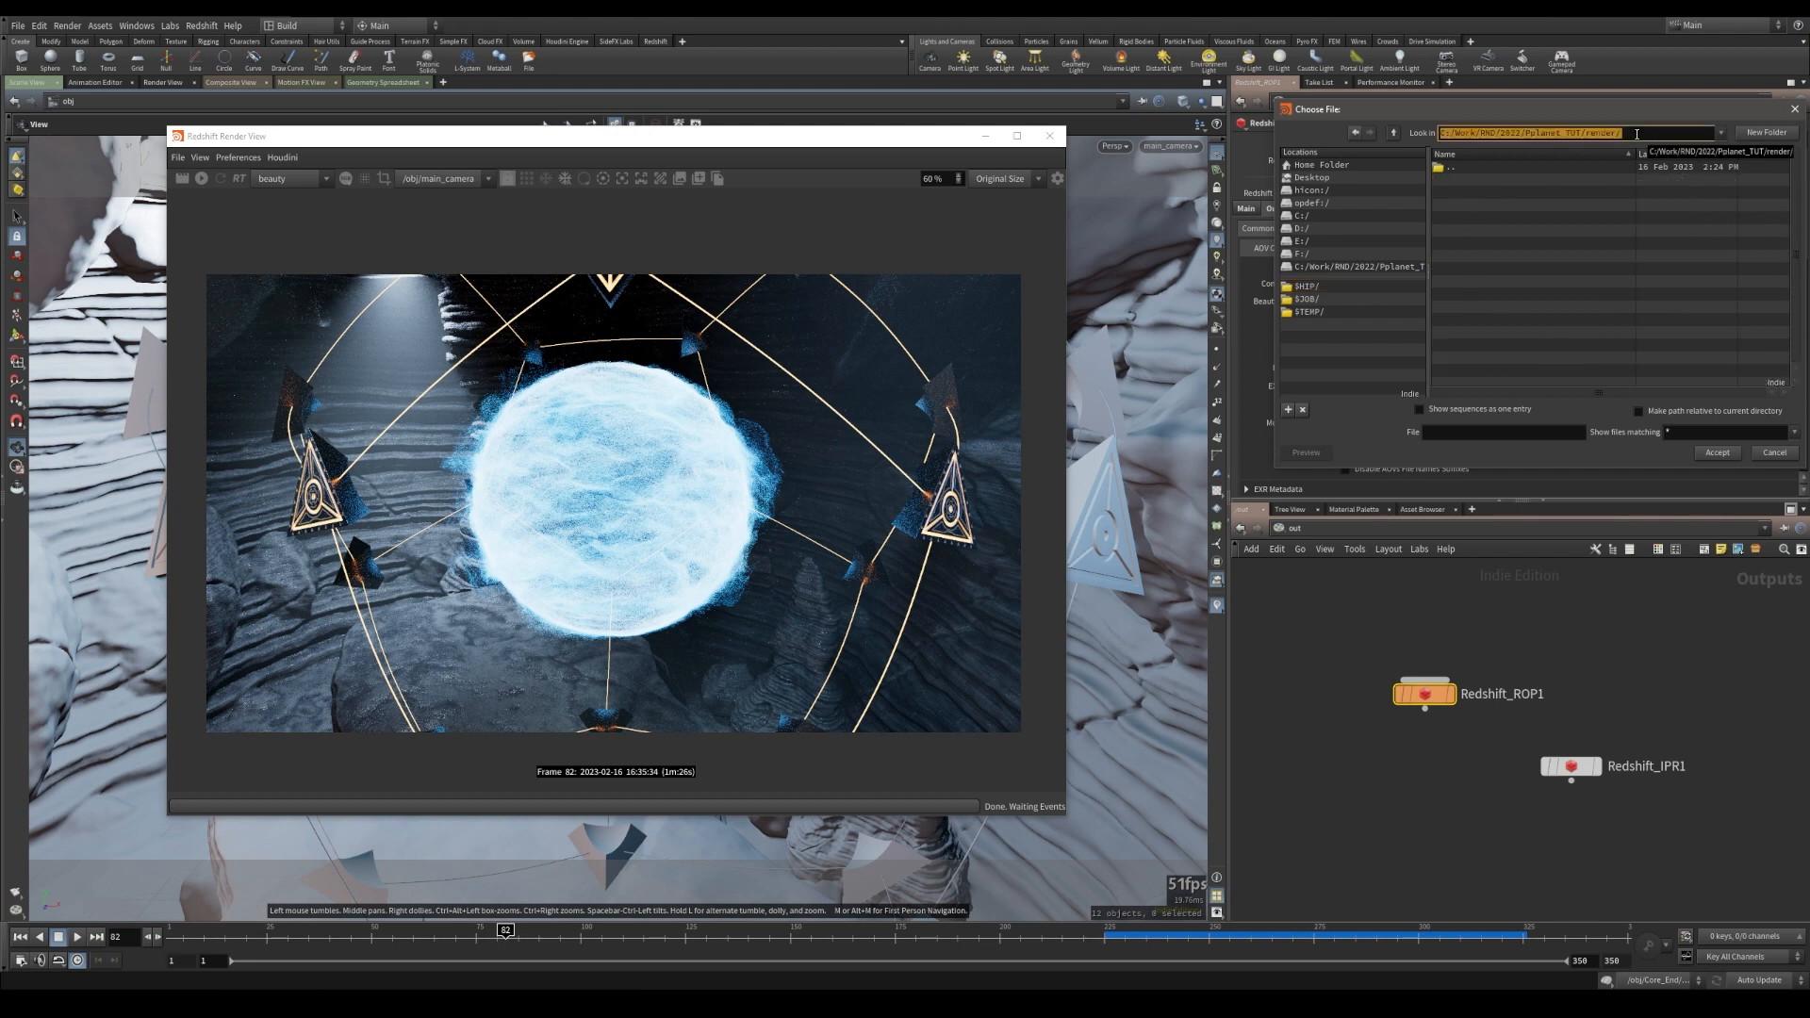
pyautogui.click(1769, 454)
# - Set the Common File Prefix to C:/Work/RND/2022/Pplanet_TUT/render/Pplanet_TUT.$F4.exr
pyautogui.click(1522, 282)
pyautogui.hotkey('ctrl', 'a')
pyautogui.write('C:/Work/RND/2022/Pplanet_TUT/render/')
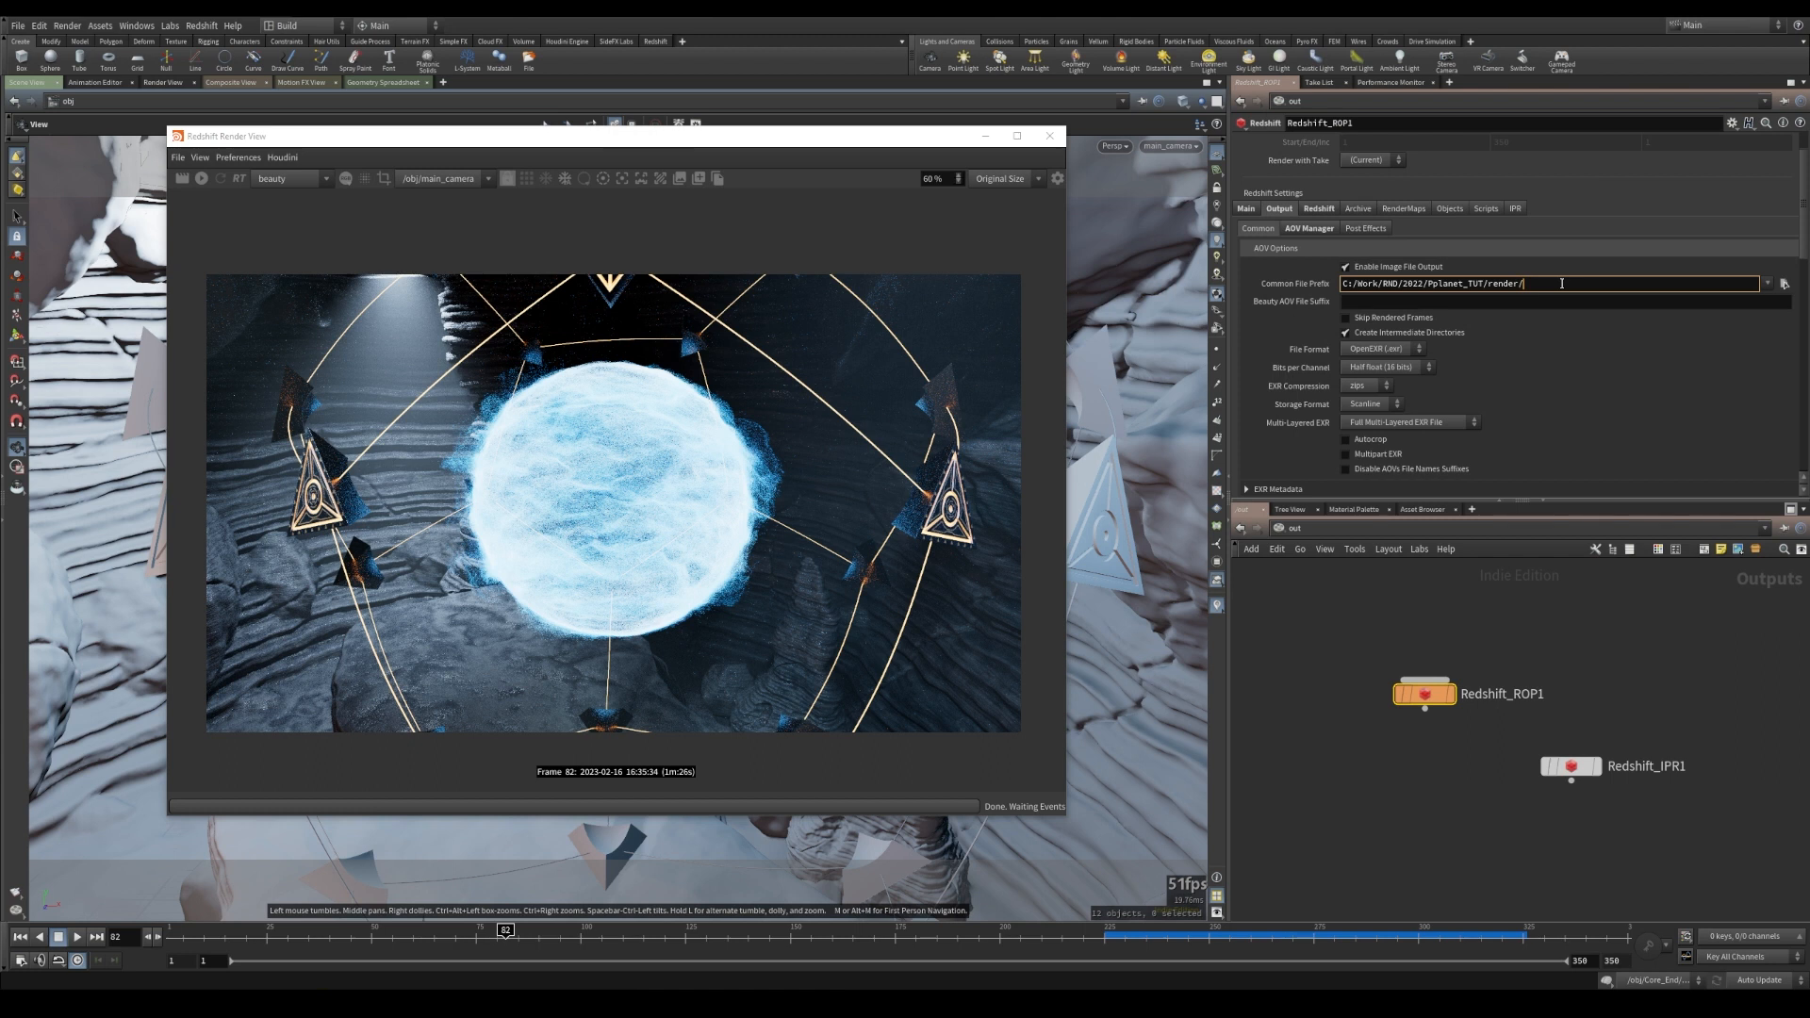
pyautogui.write('Pplanet_TUT.')
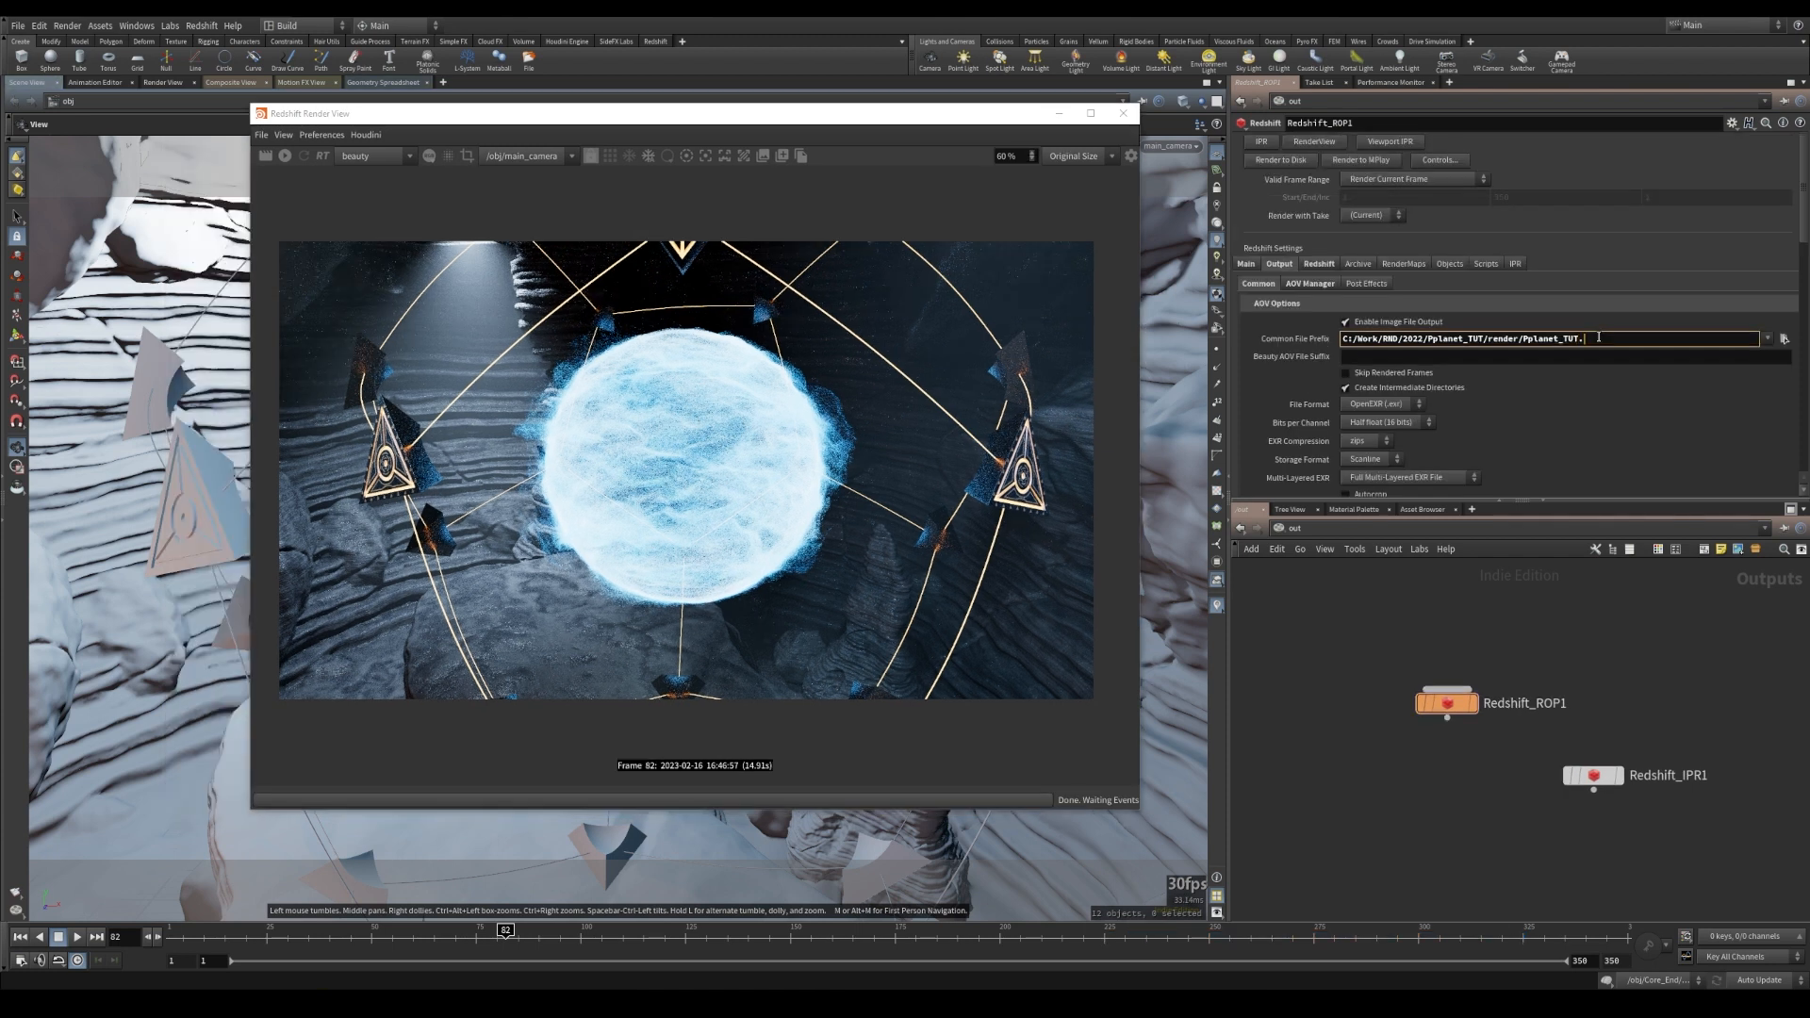
pyautogui.write('$F4.exr')
pyautogui.press('Return')
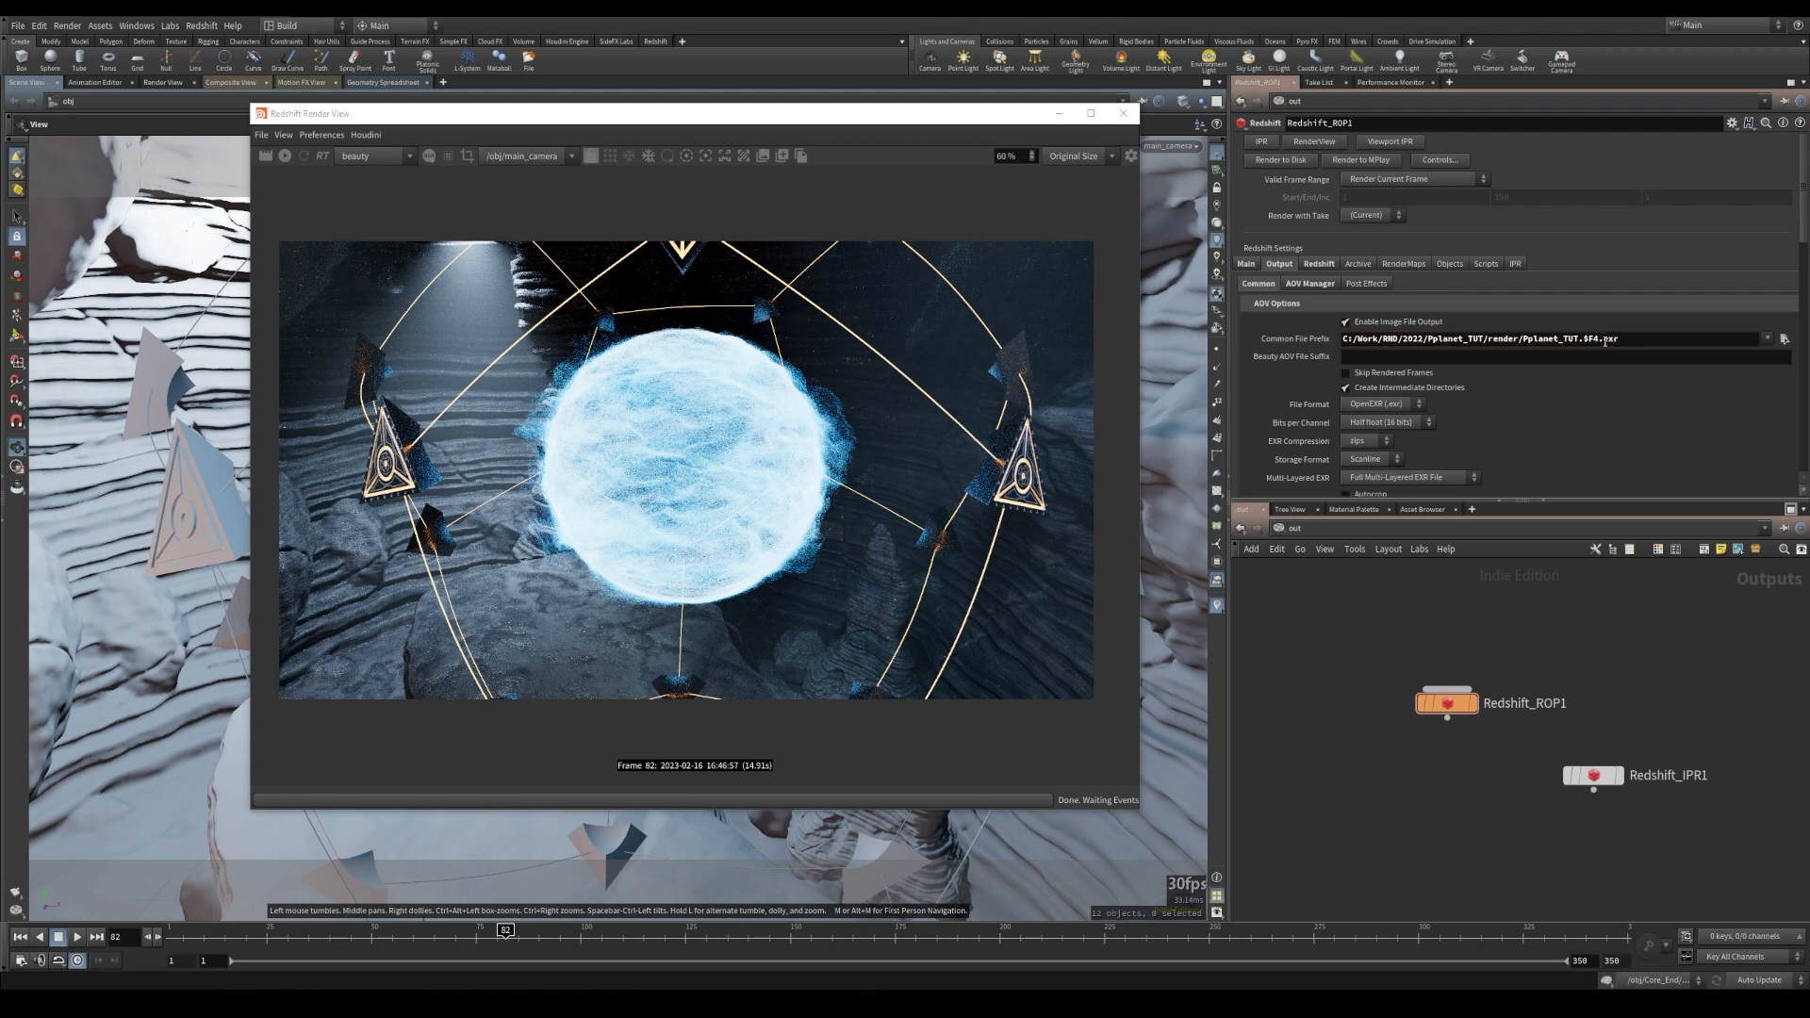
# - Set the valid frame range to Render Frame Range, close the render view and start rendering the sequence to disk
pyautogui.click(1425, 182)
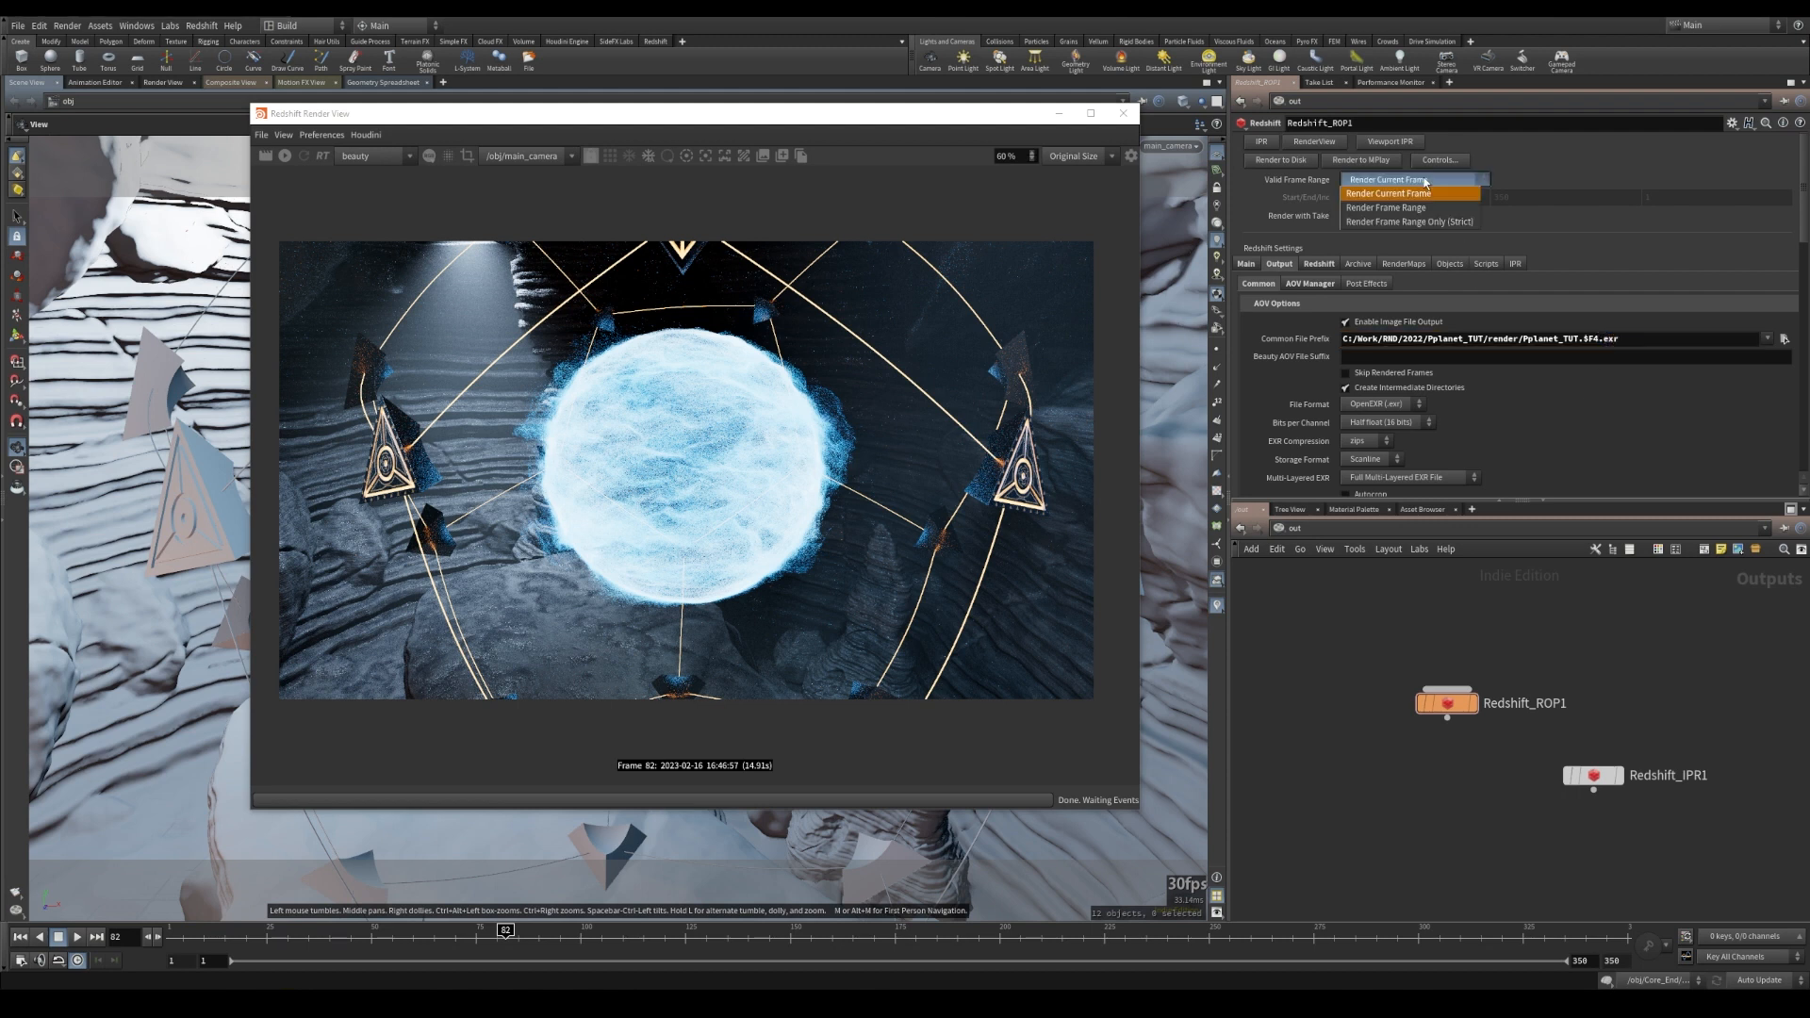
pyautogui.click(1378, 208)
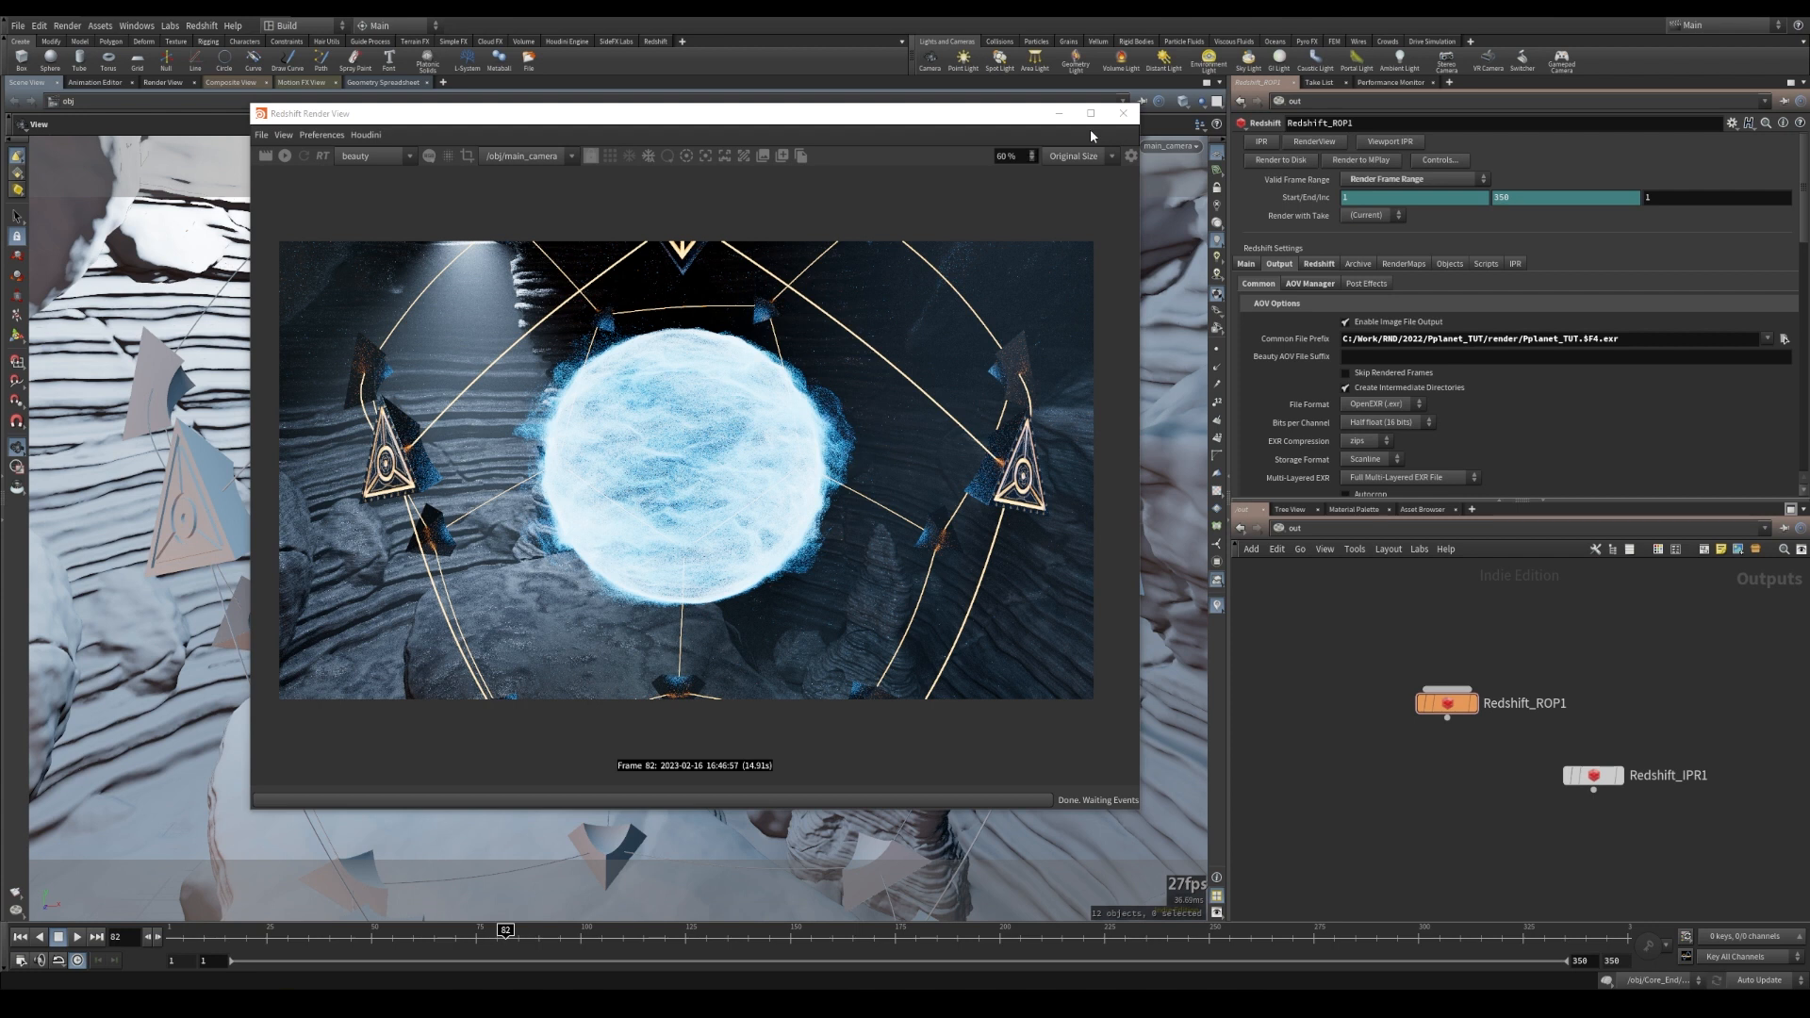
pyautogui.click(1123, 113)
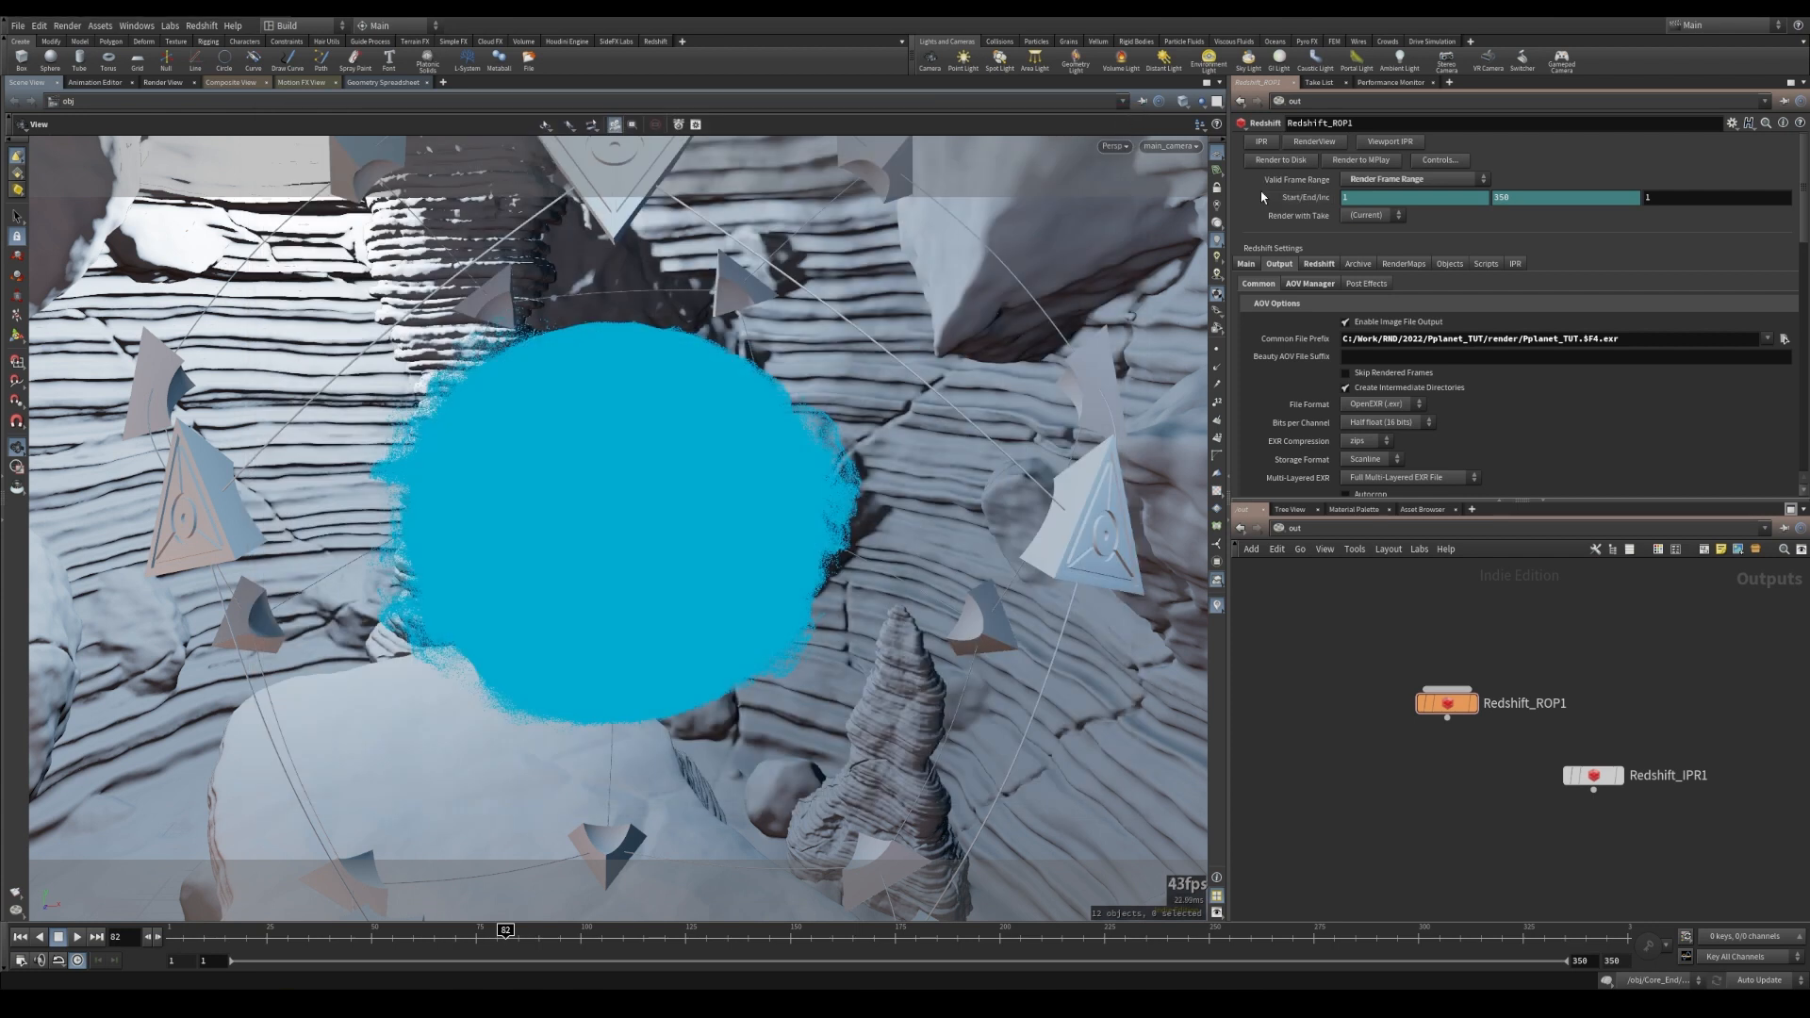
pyautogui.click(1278, 163)
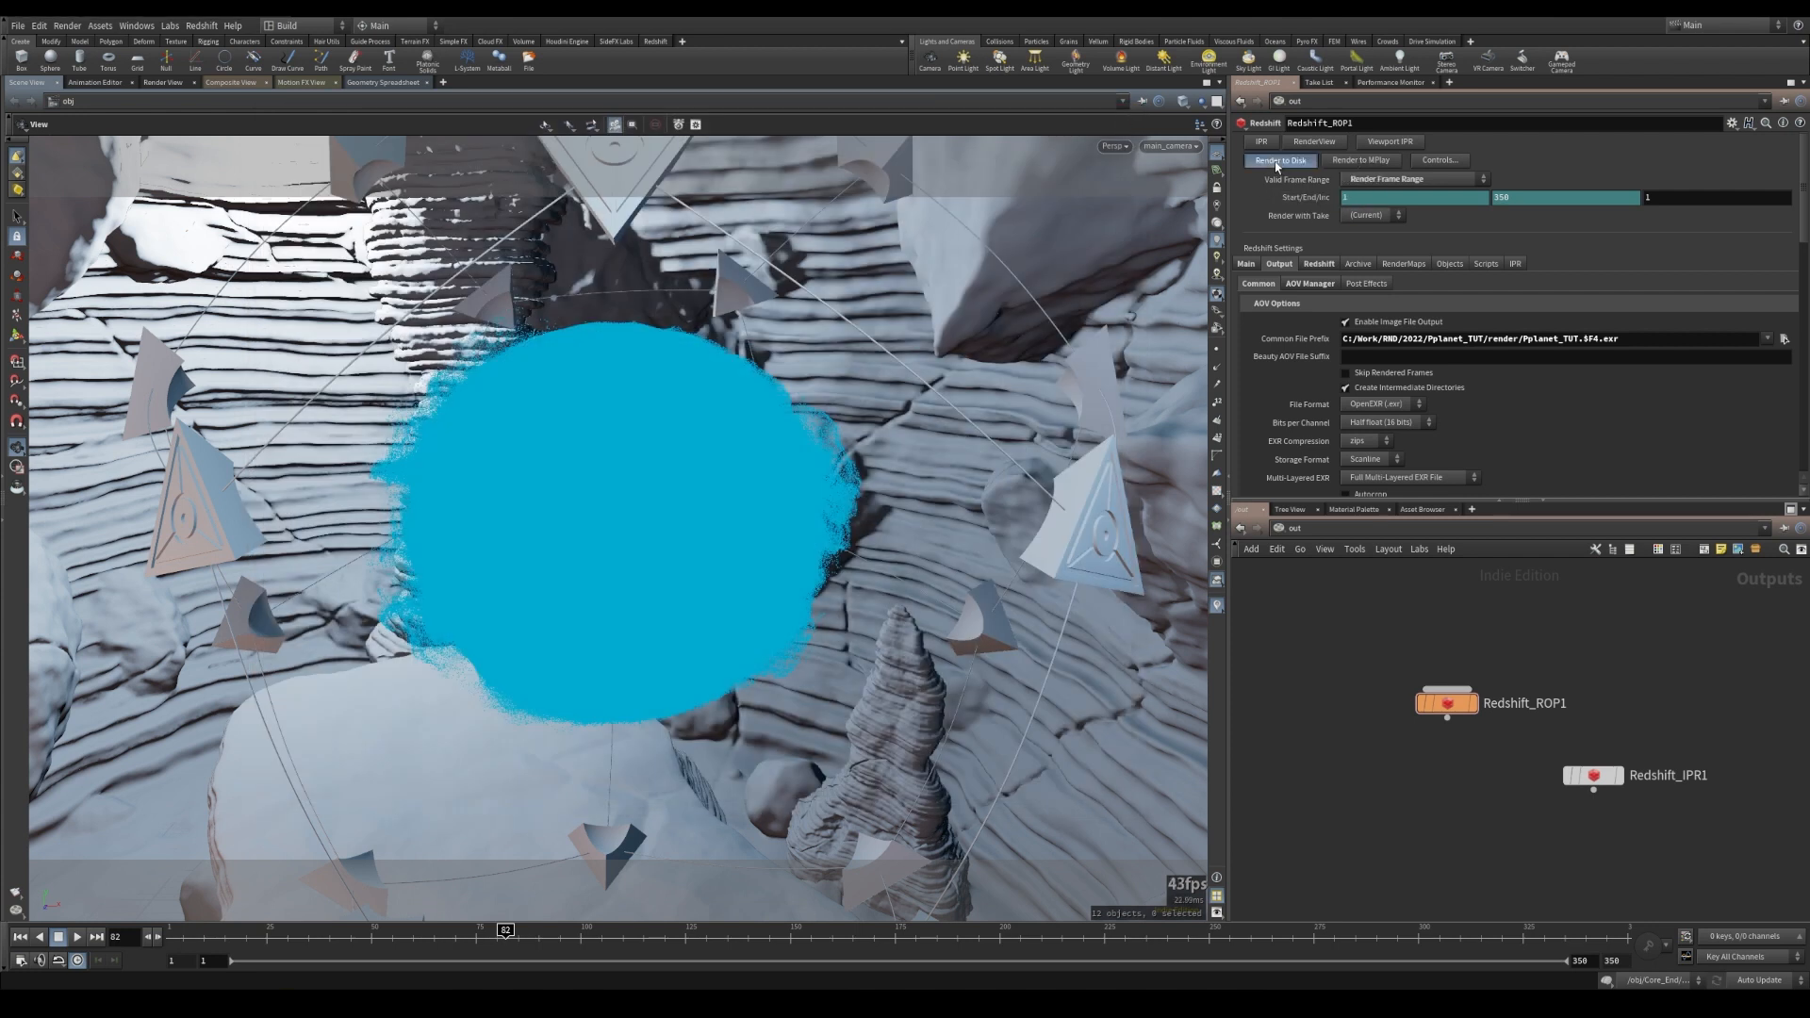